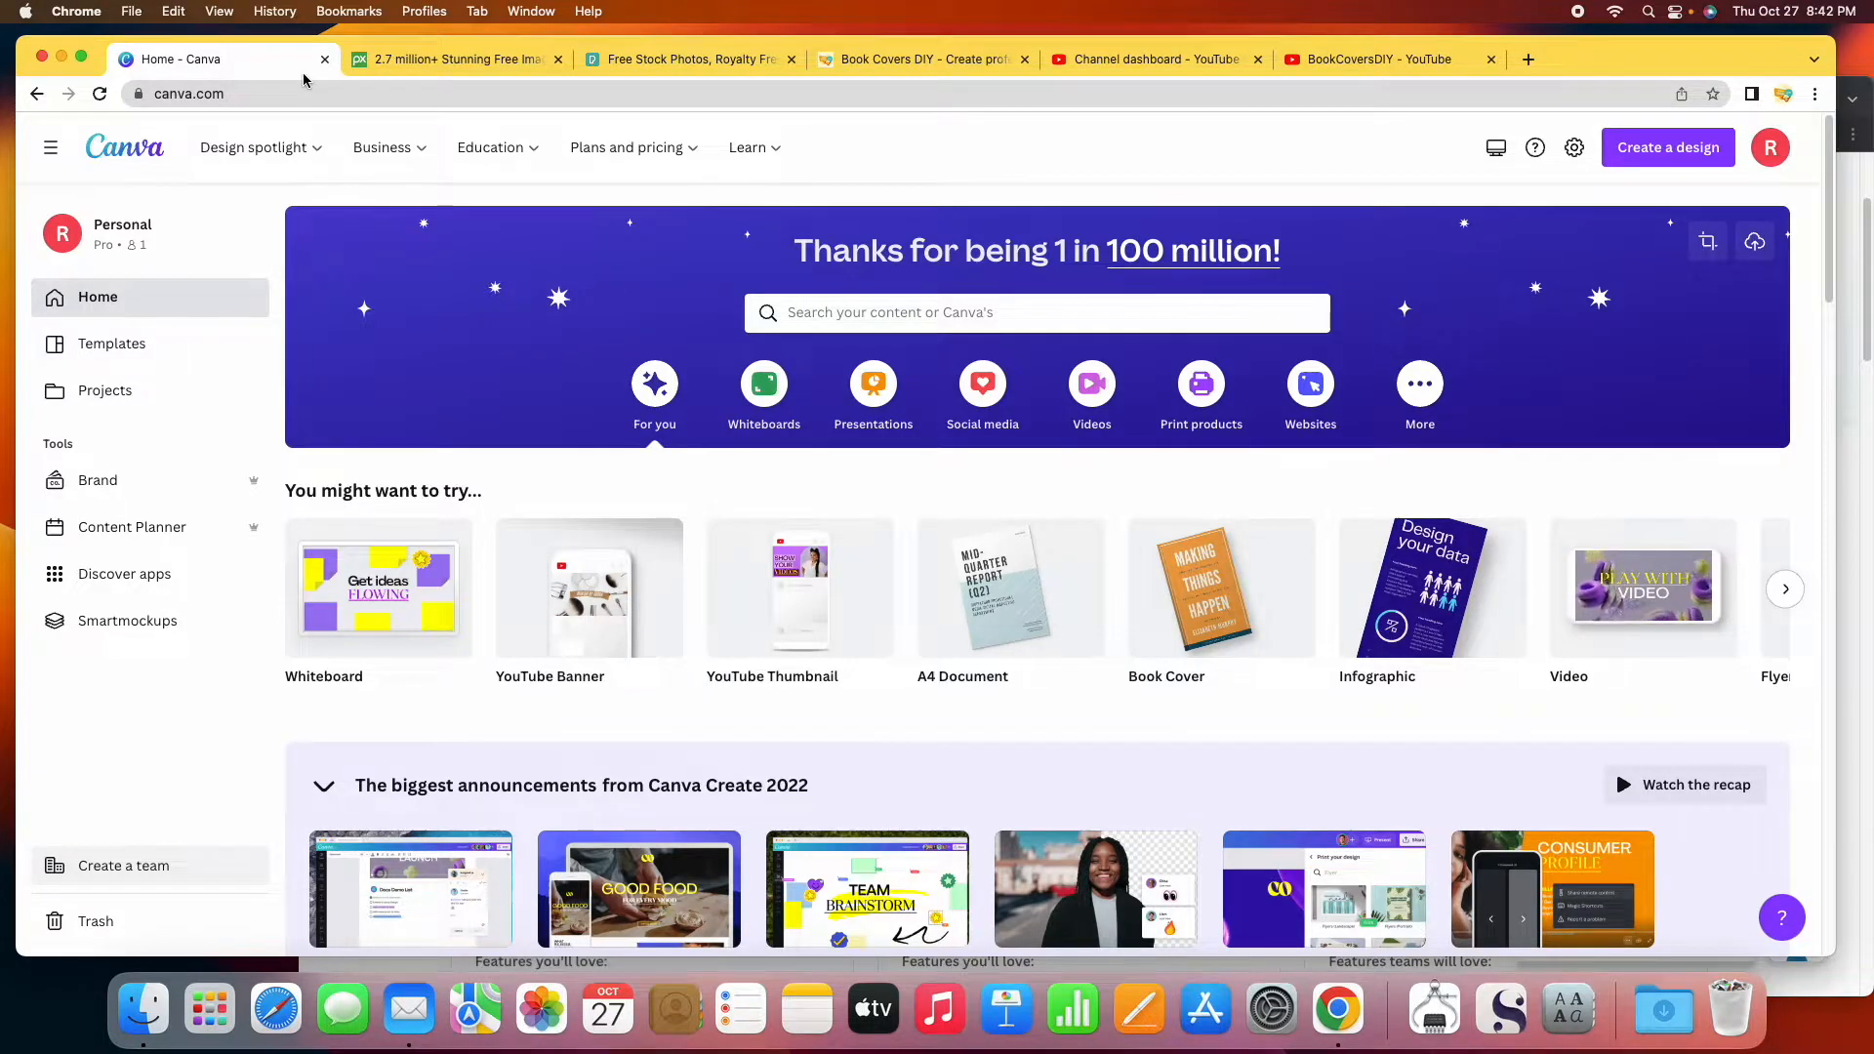
Look over the Canva pricing plans window, then return to the Canva home page.
{"action": "left_click", "coordinate": [1858, 389]}
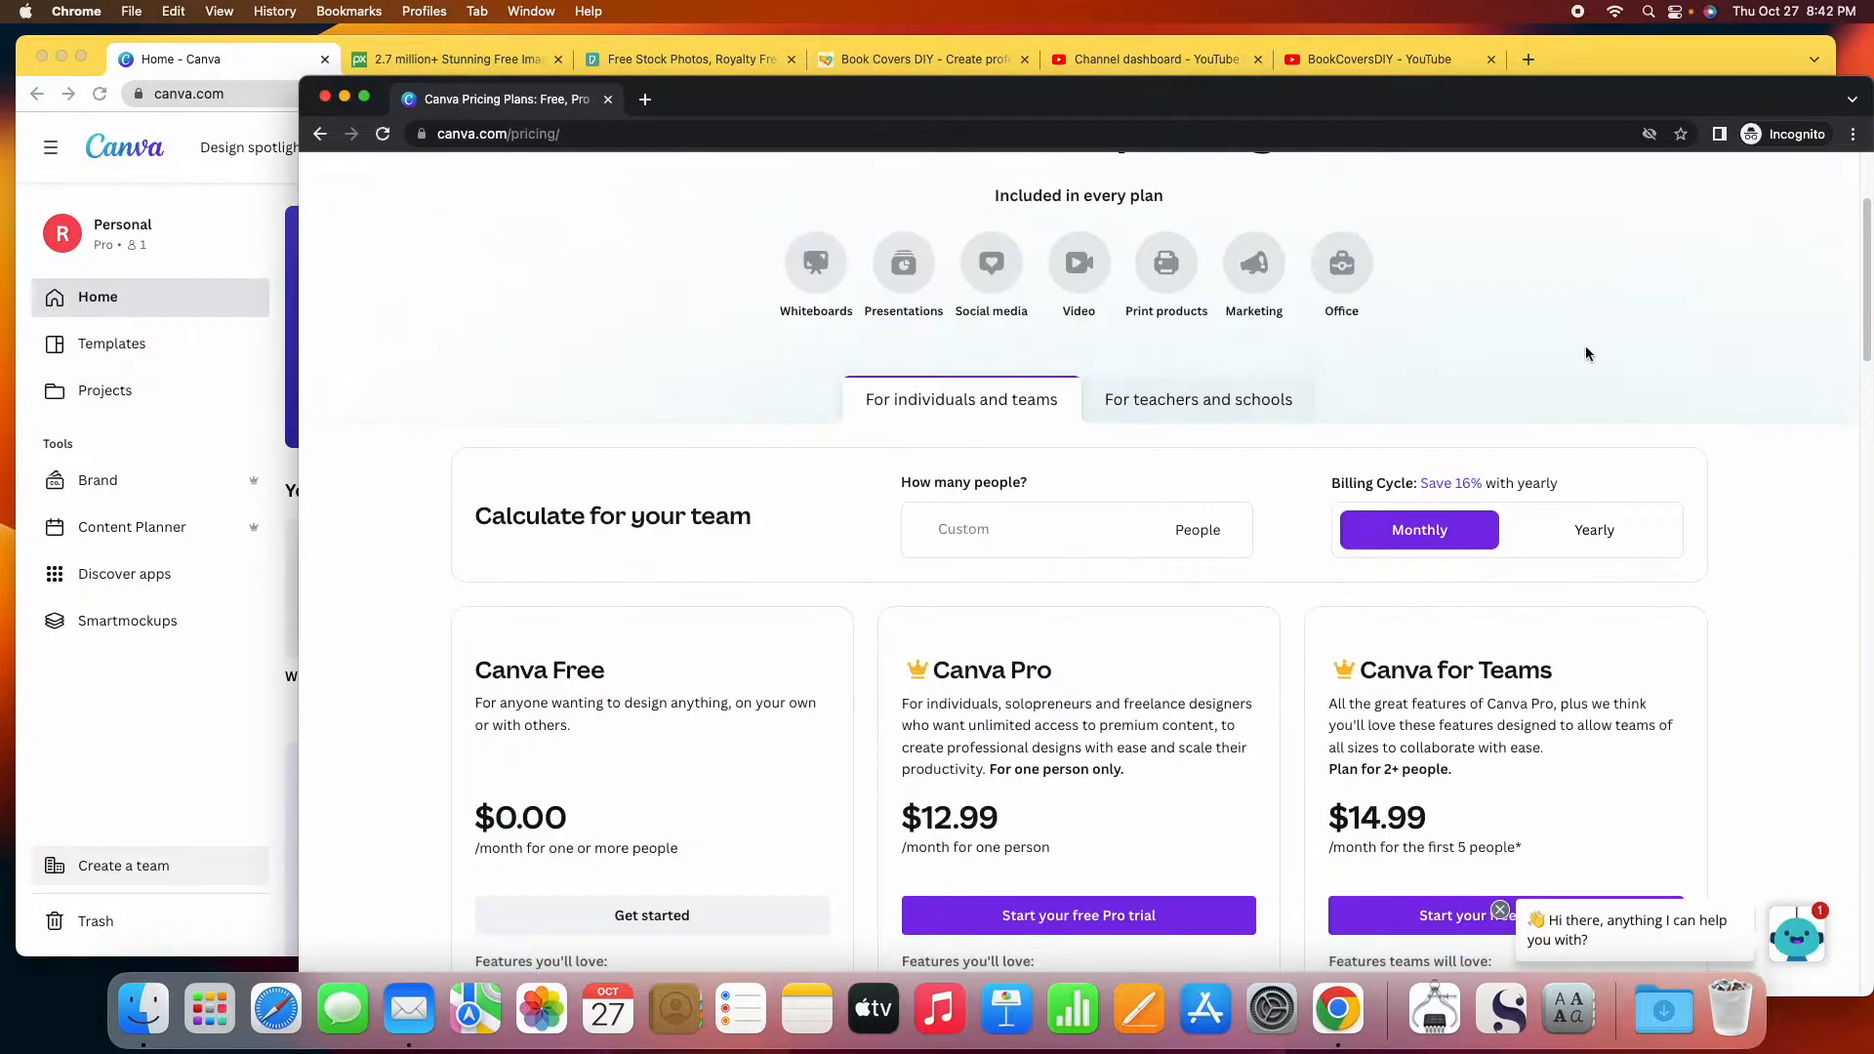
{"action": "scroll", "coordinate": [1288, 580], "scroll_direction": "down", "scroll_amount": 3}
{"action": "scroll", "coordinate": [1289, 580], "scroll_direction": "down", "scroll_amount": 5}
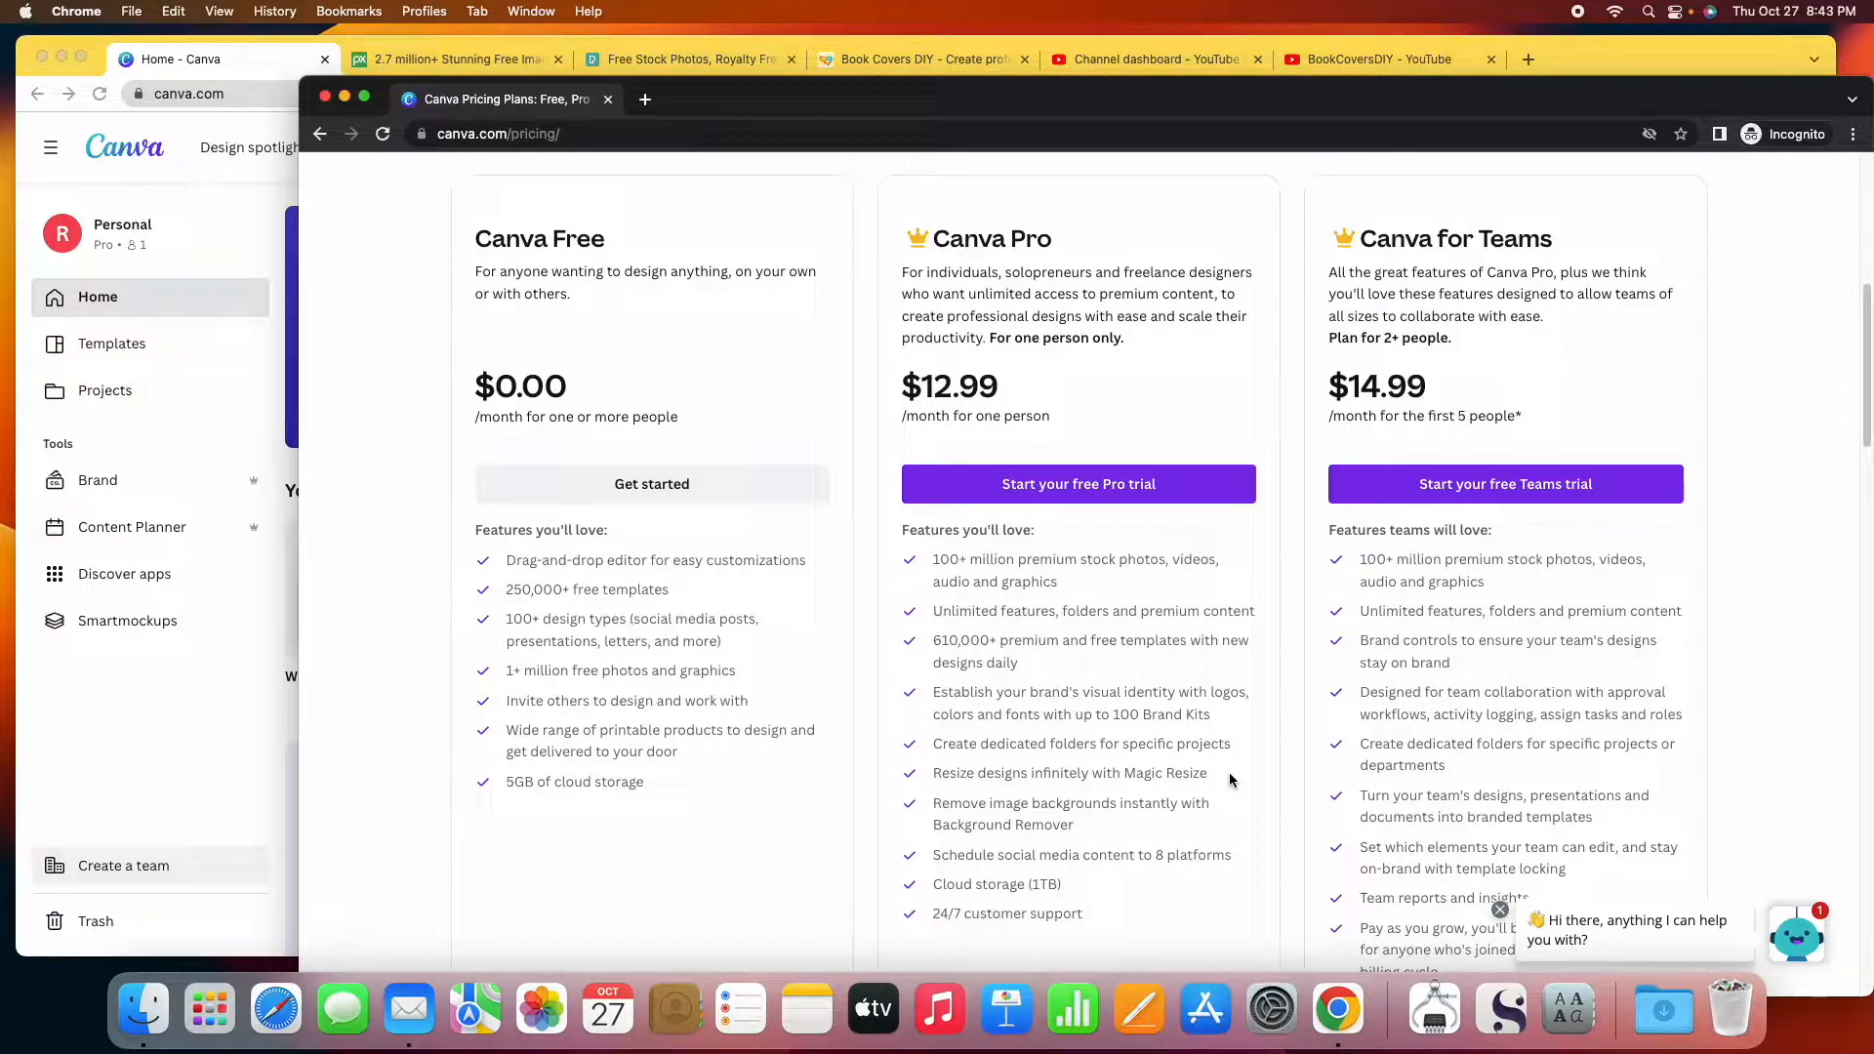
{"action": "left_click", "coordinate": [274, 61]}
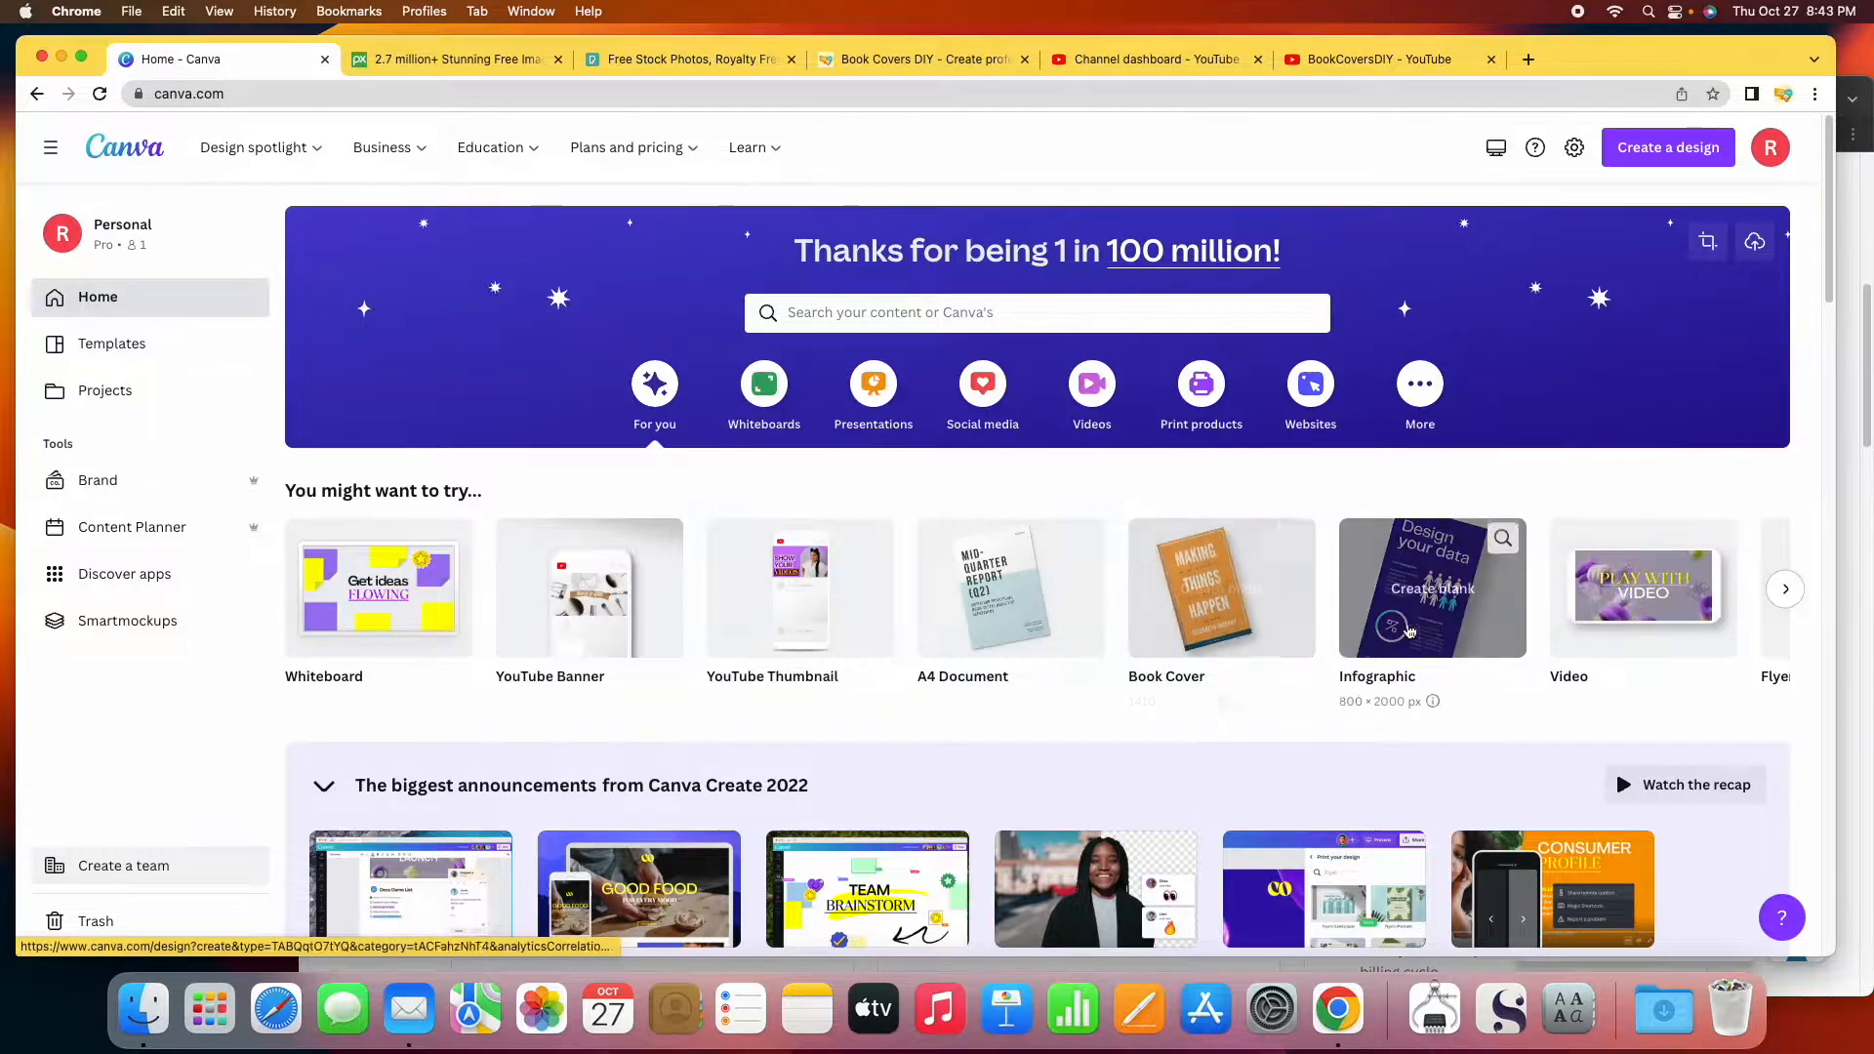
Search Canva templates for 'book cover' and scroll through the results.
{"action": "left_click", "coordinate": [890, 312]}
{"action": "type", "text": "bo"}
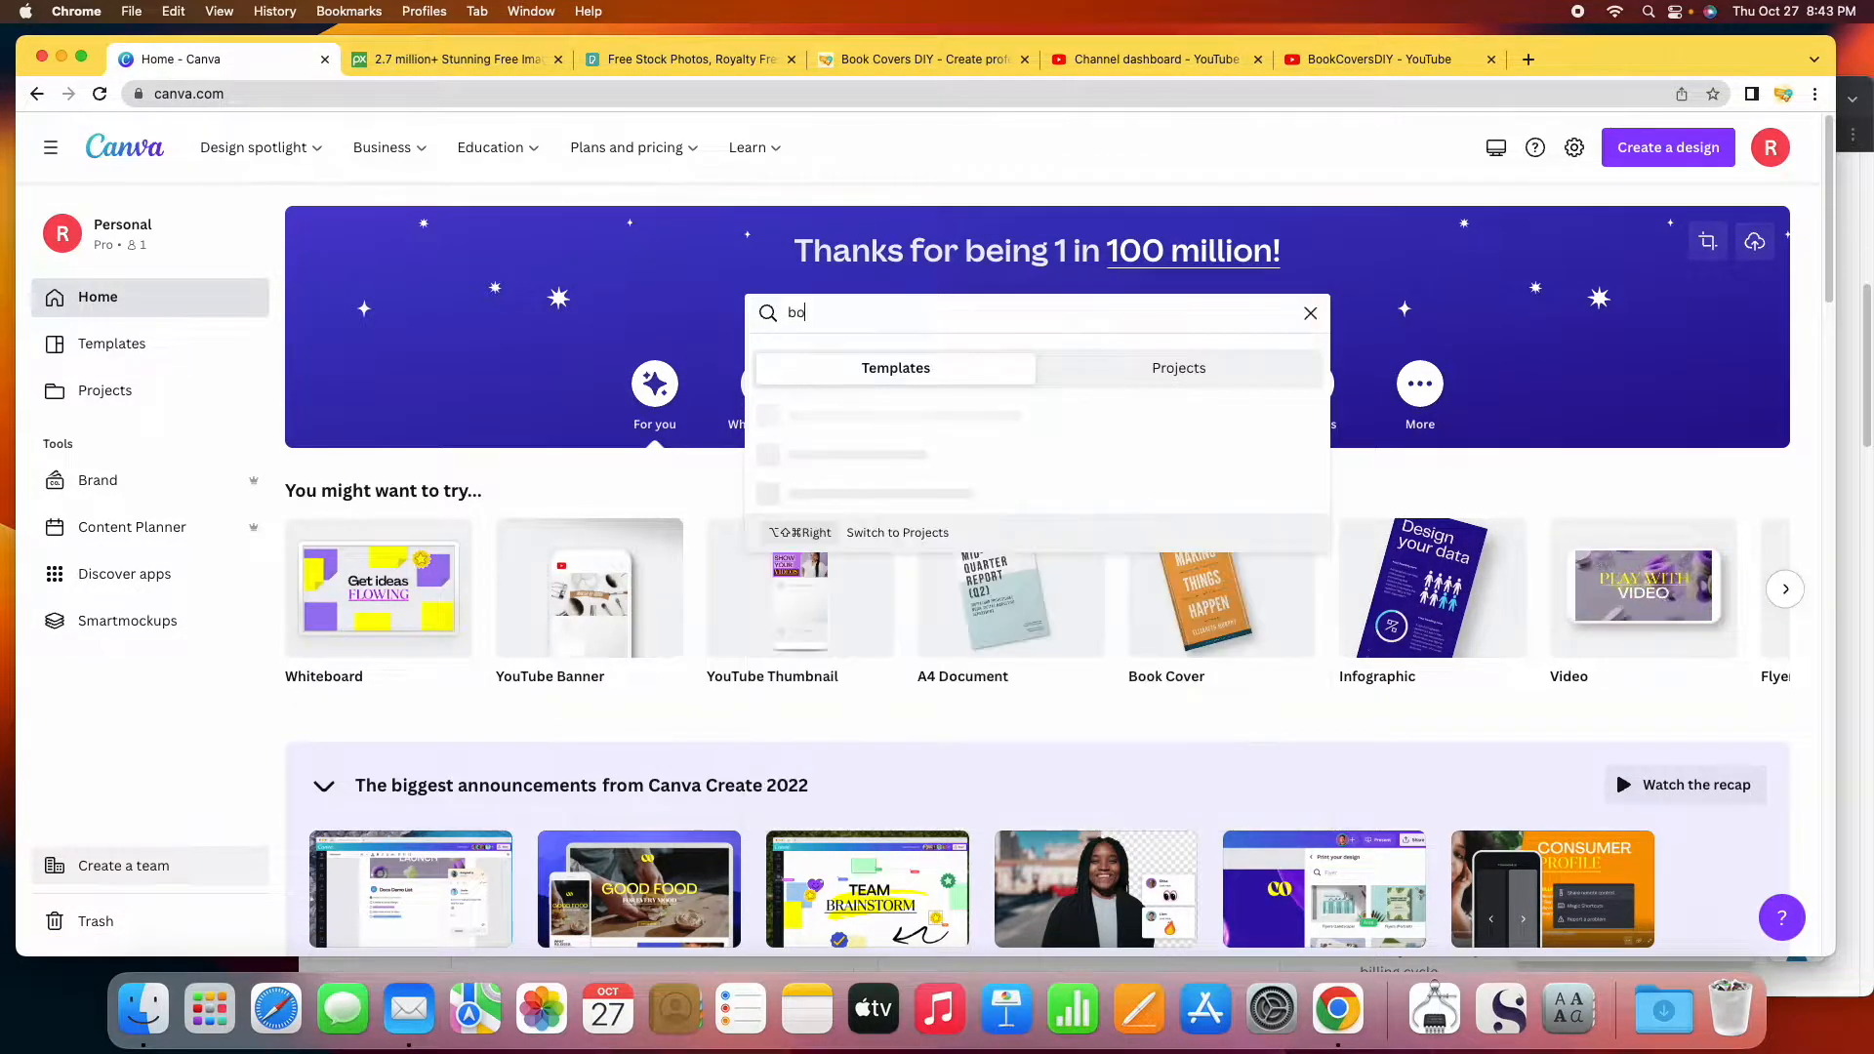
{"action": "type", "text": "ok cover"}
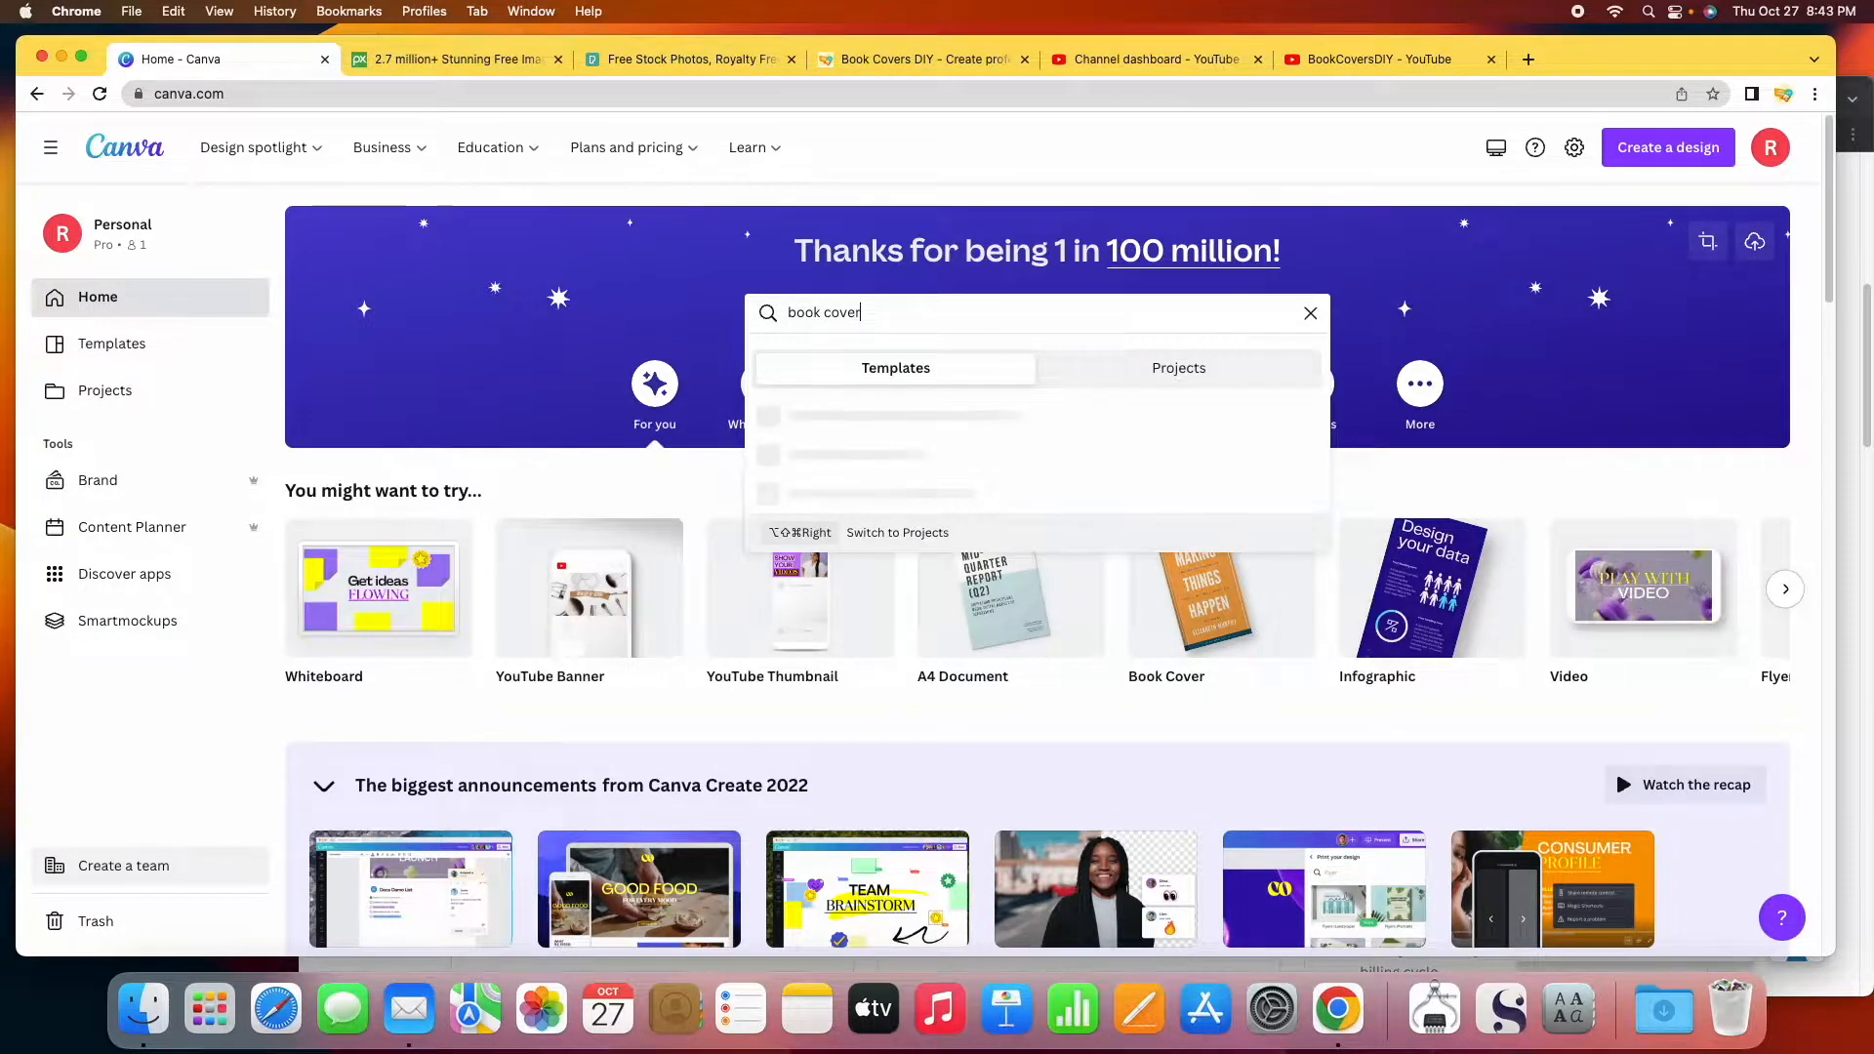
{"action": "key", "text": "Return"}
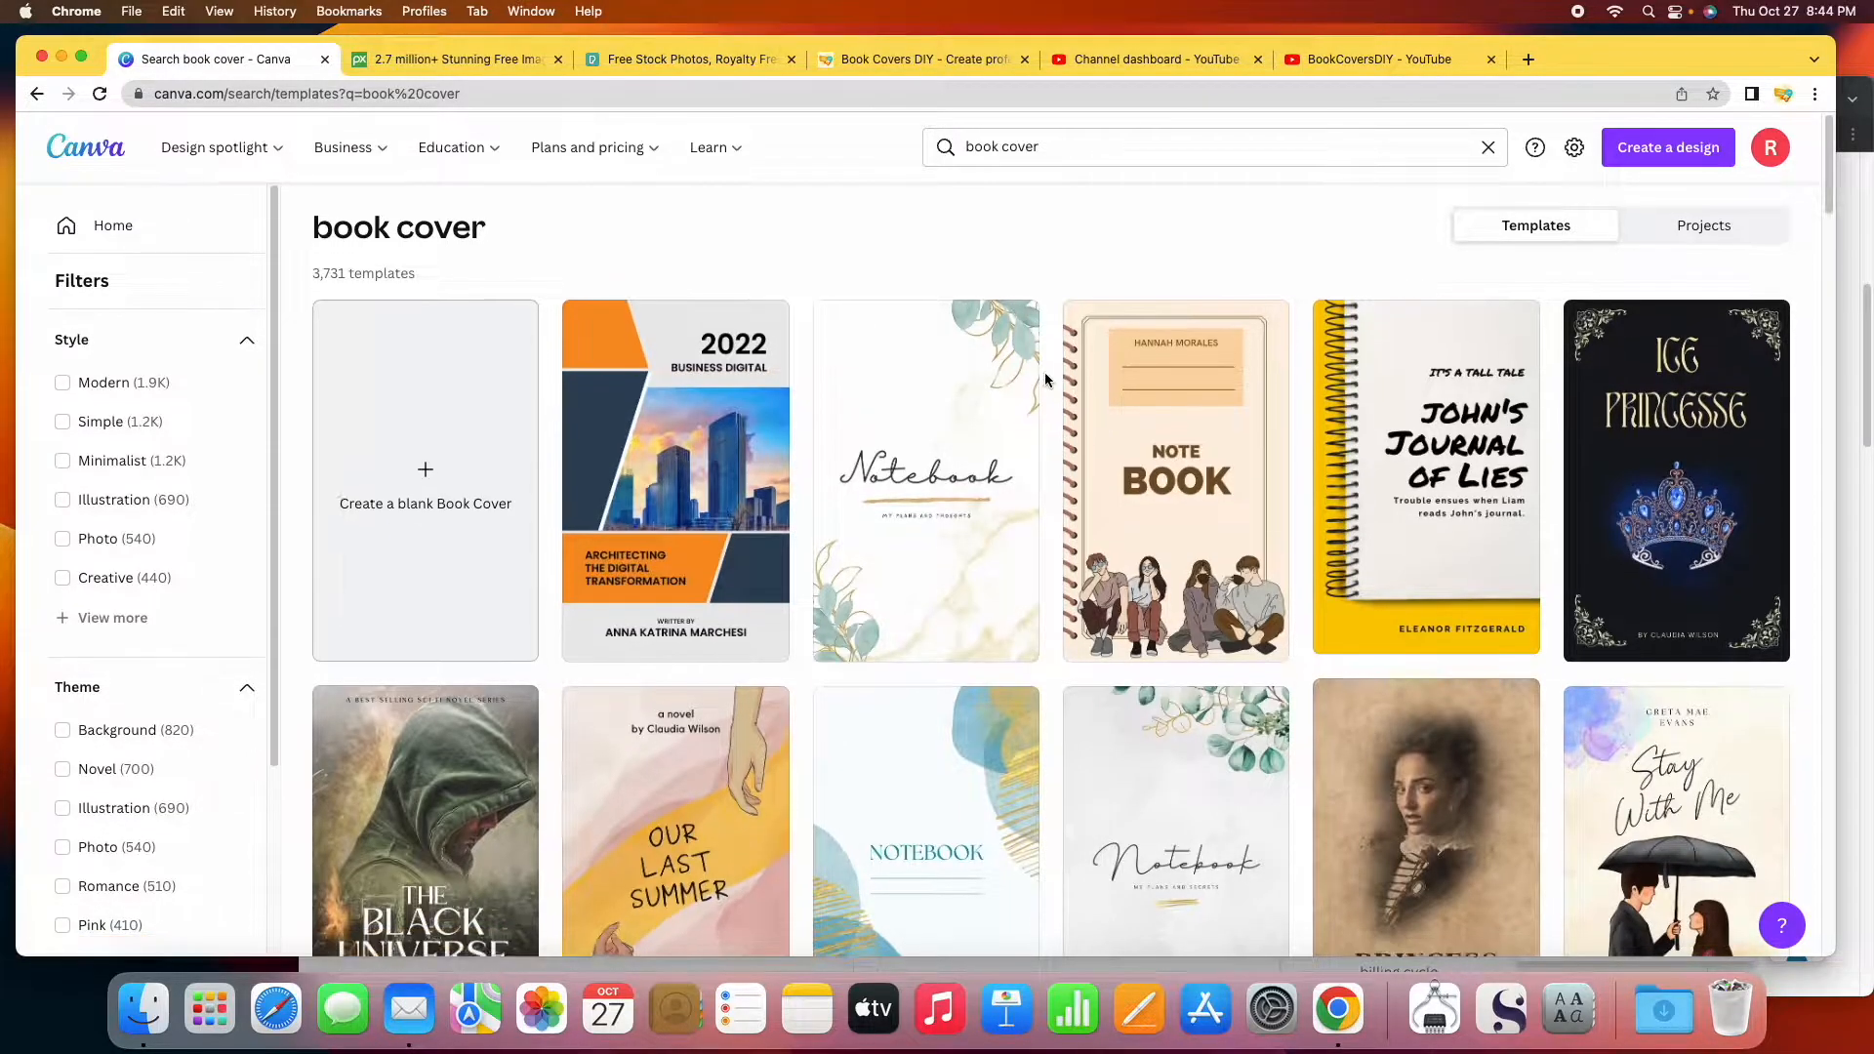
{"action": "scroll", "coordinate": [1044, 372], "scroll_direction": "down", "scroll_amount": 5}
{"action": "scroll", "coordinate": [1044, 376], "scroll_direction": "down", "scroll_amount": 5}
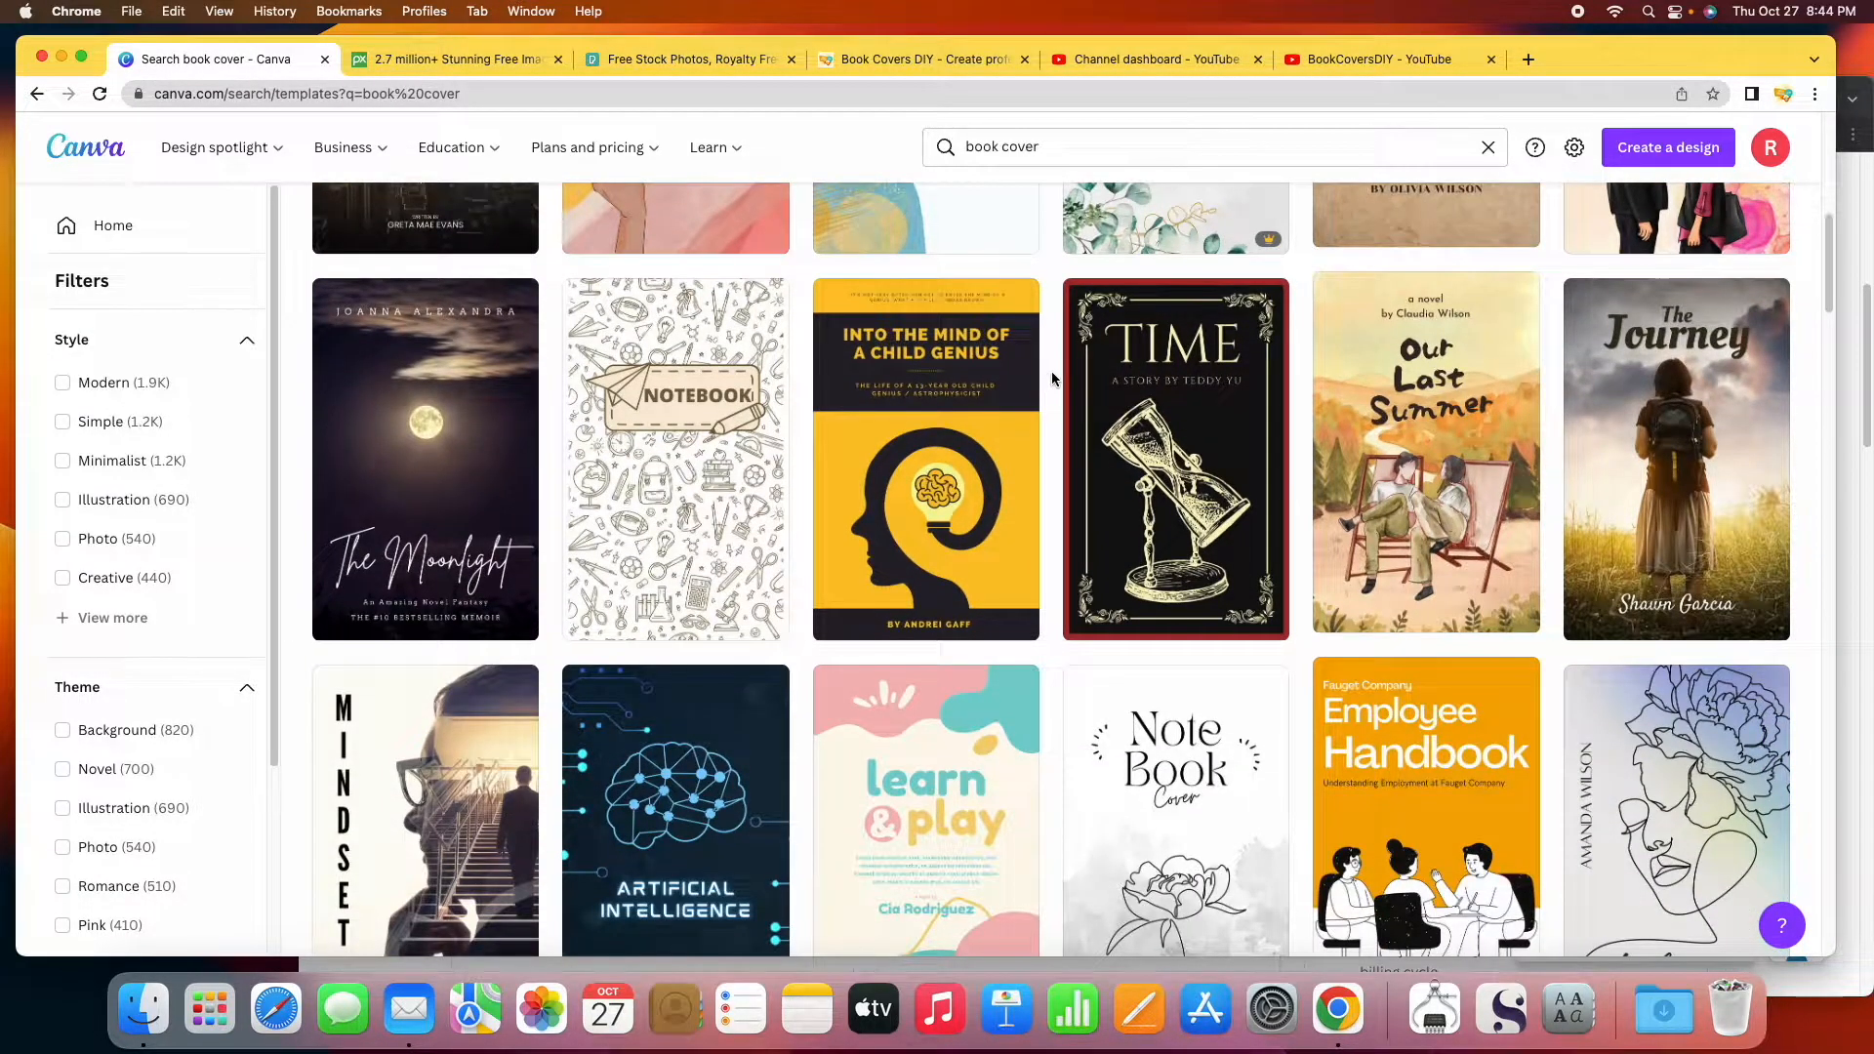
{"action": "scroll", "coordinate": [1051, 371], "scroll_direction": "up", "scroll_amount": 10}
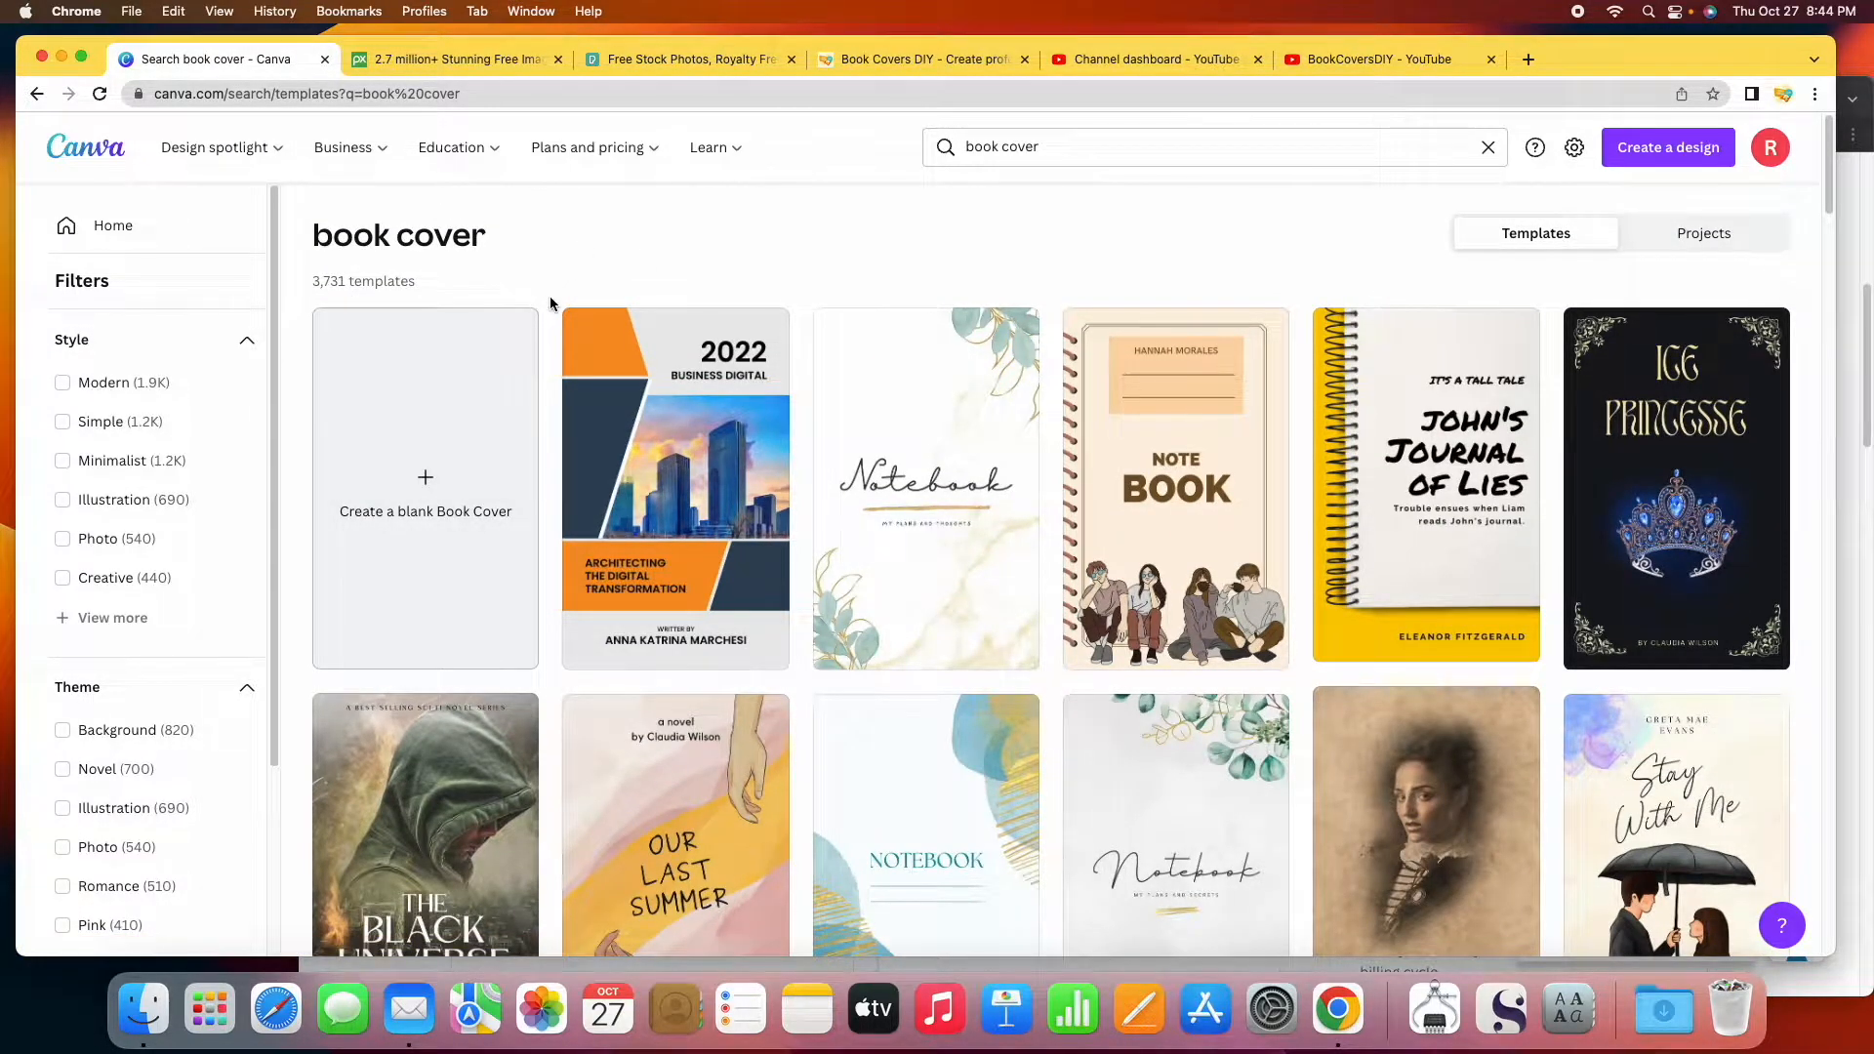
{"action": "scroll", "coordinate": [549, 296], "scroll_direction": "down", "scroll_amount": 10}
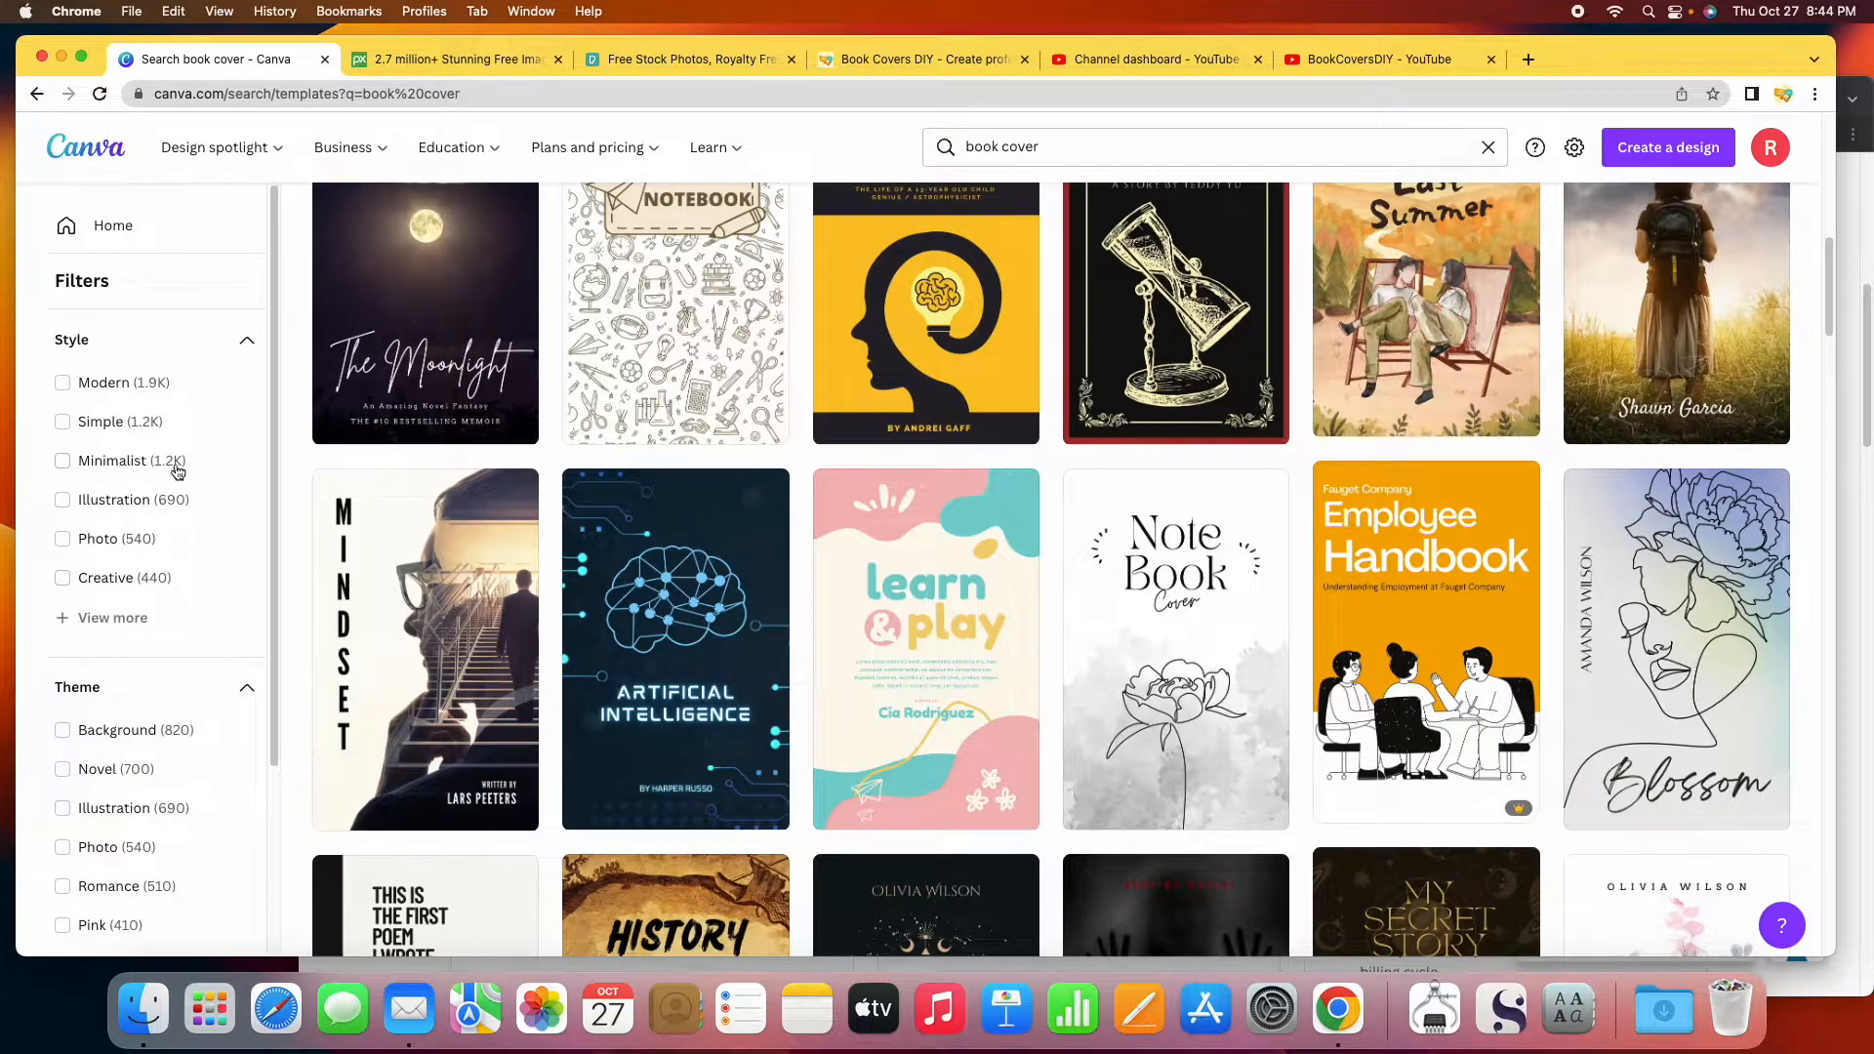
{"action": "scroll", "coordinate": [160, 625], "scroll_direction": "down", "scroll_amount": 3}
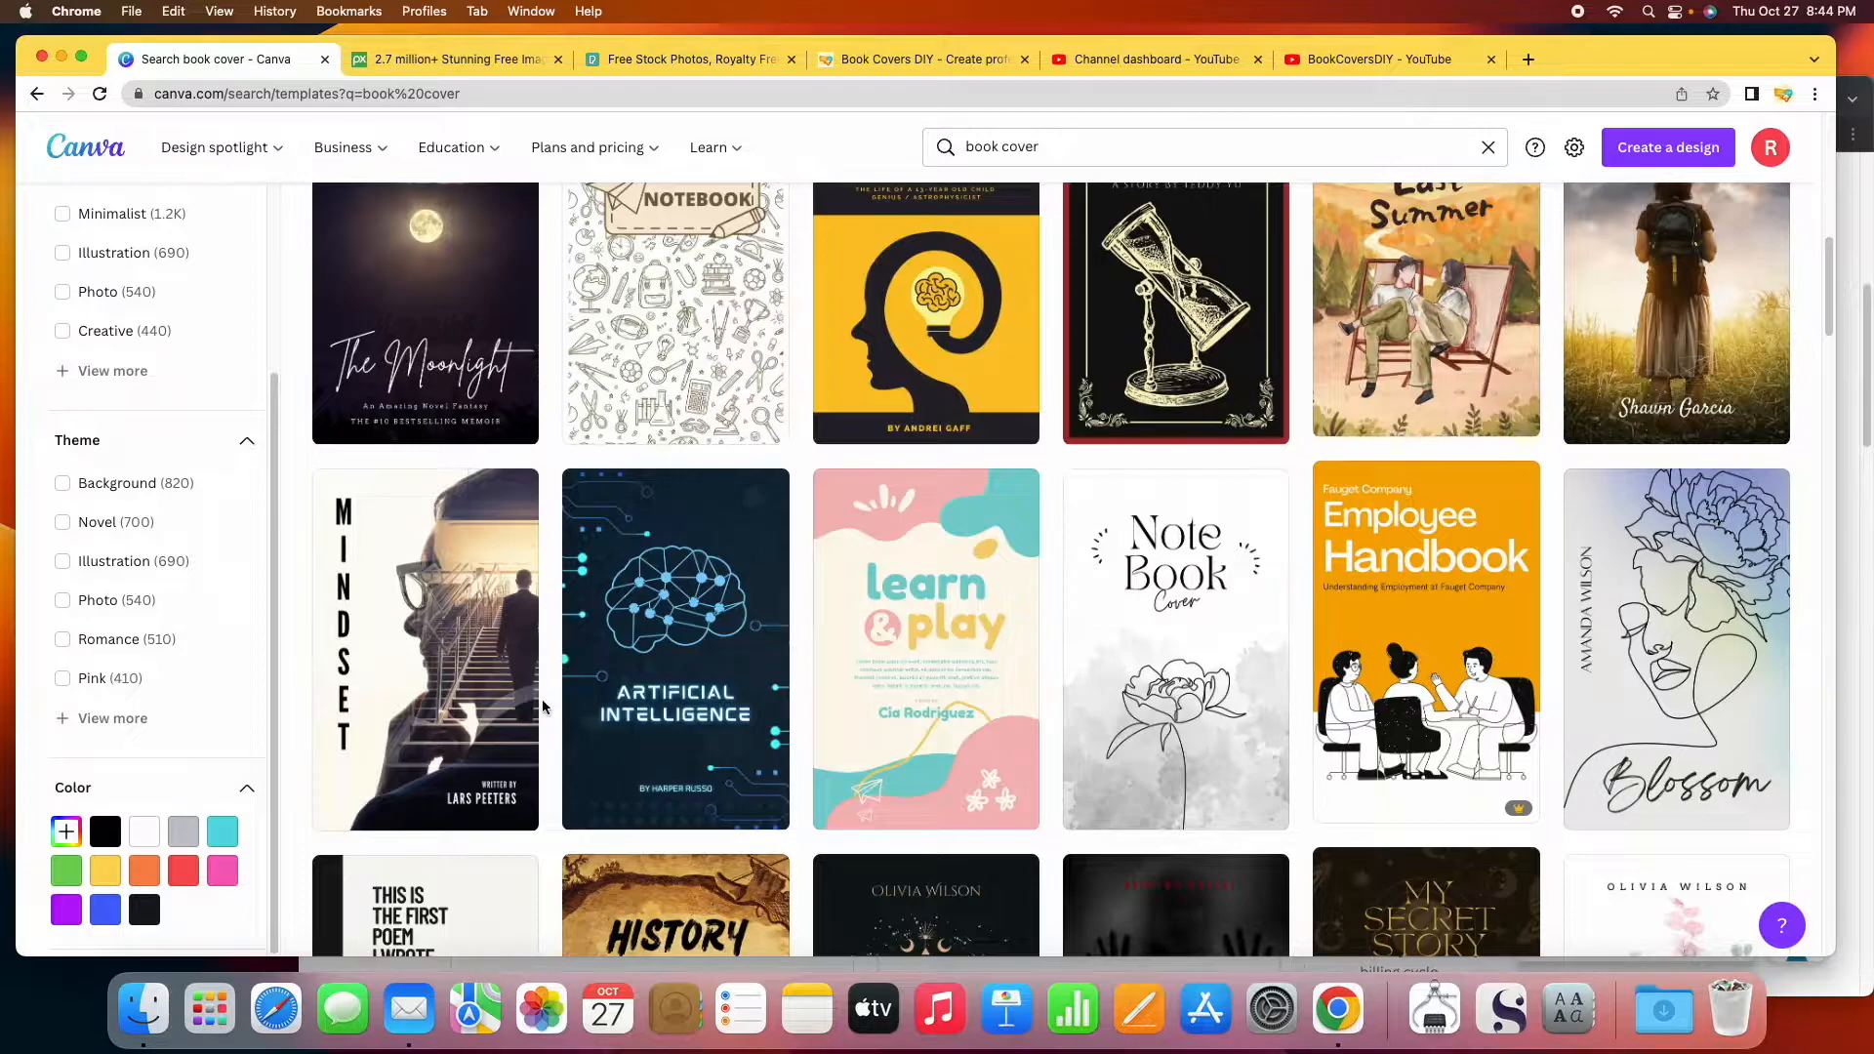
{"action": "scroll", "coordinate": [543, 708], "scroll_direction": "down", "scroll_amount": 5}
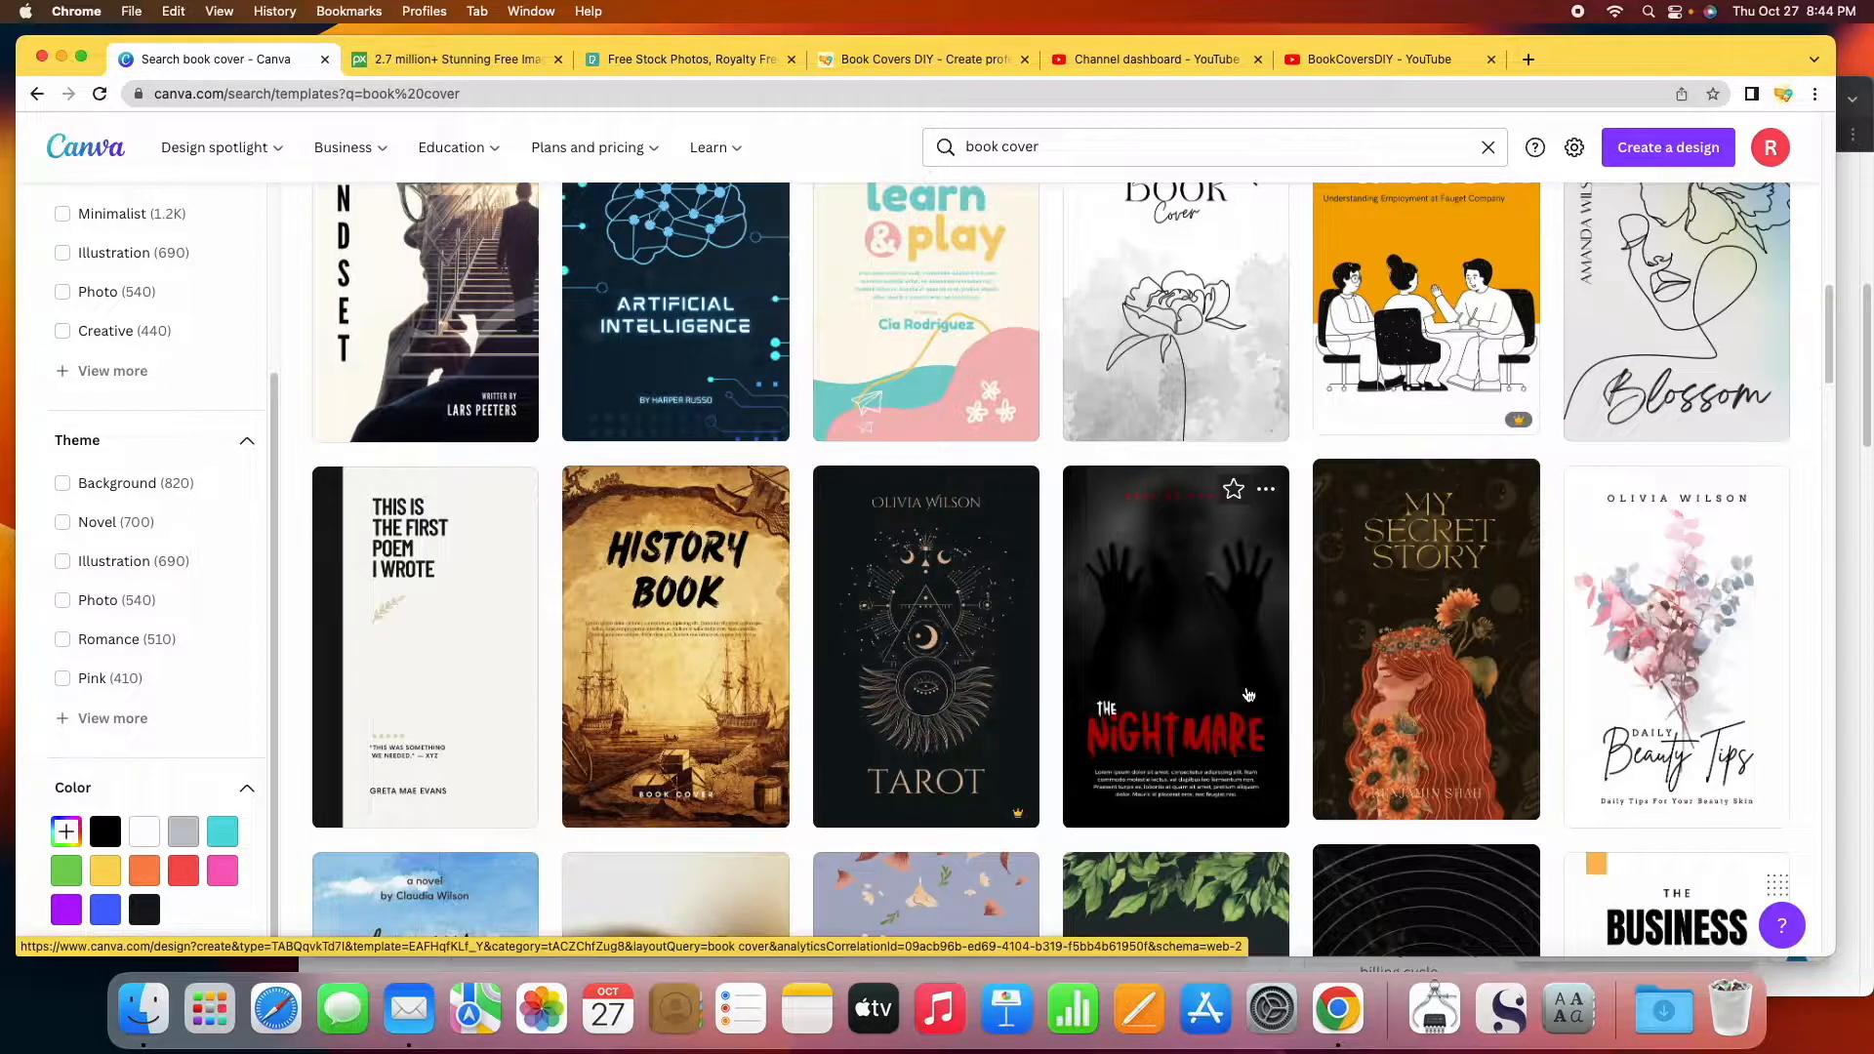
{"action": "scroll", "coordinate": [1240, 688], "scroll_direction": "down", "scroll_amount": 2}
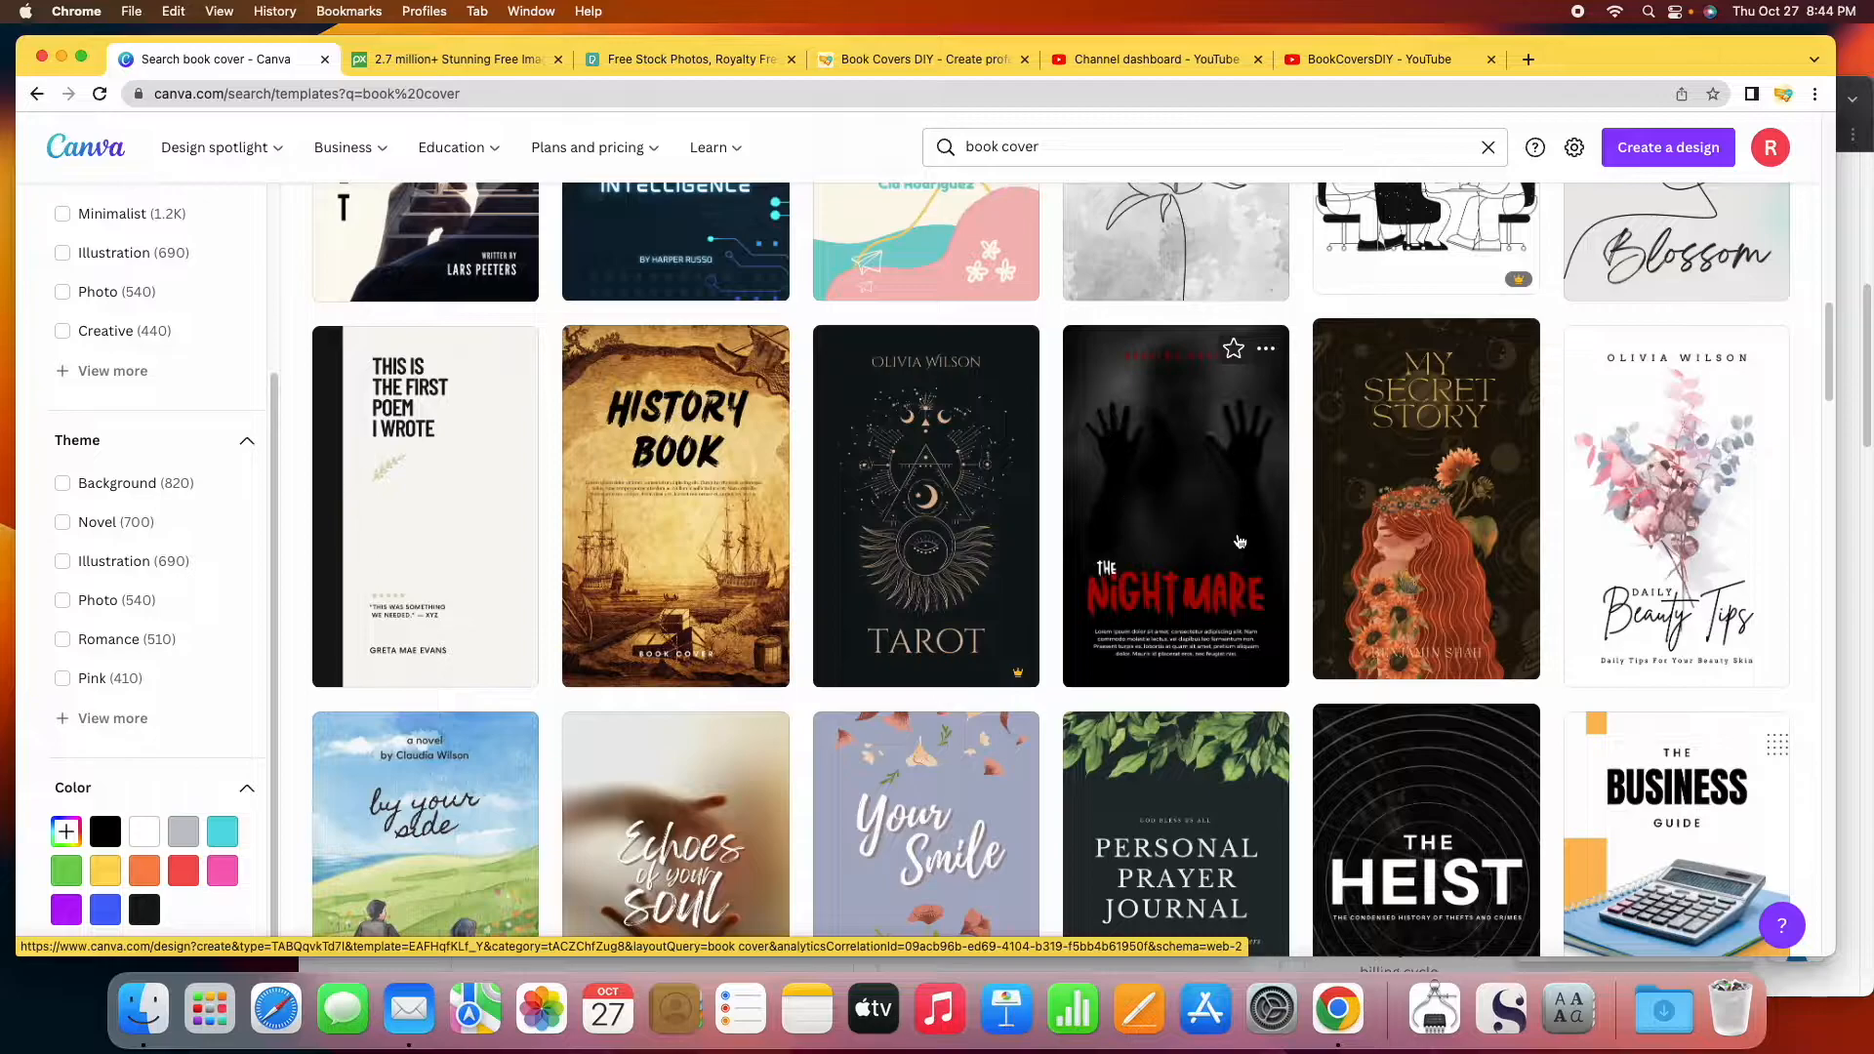
{"action": "scroll", "coordinate": [1254, 584], "scroll_direction": "down", "scroll_amount": 1}
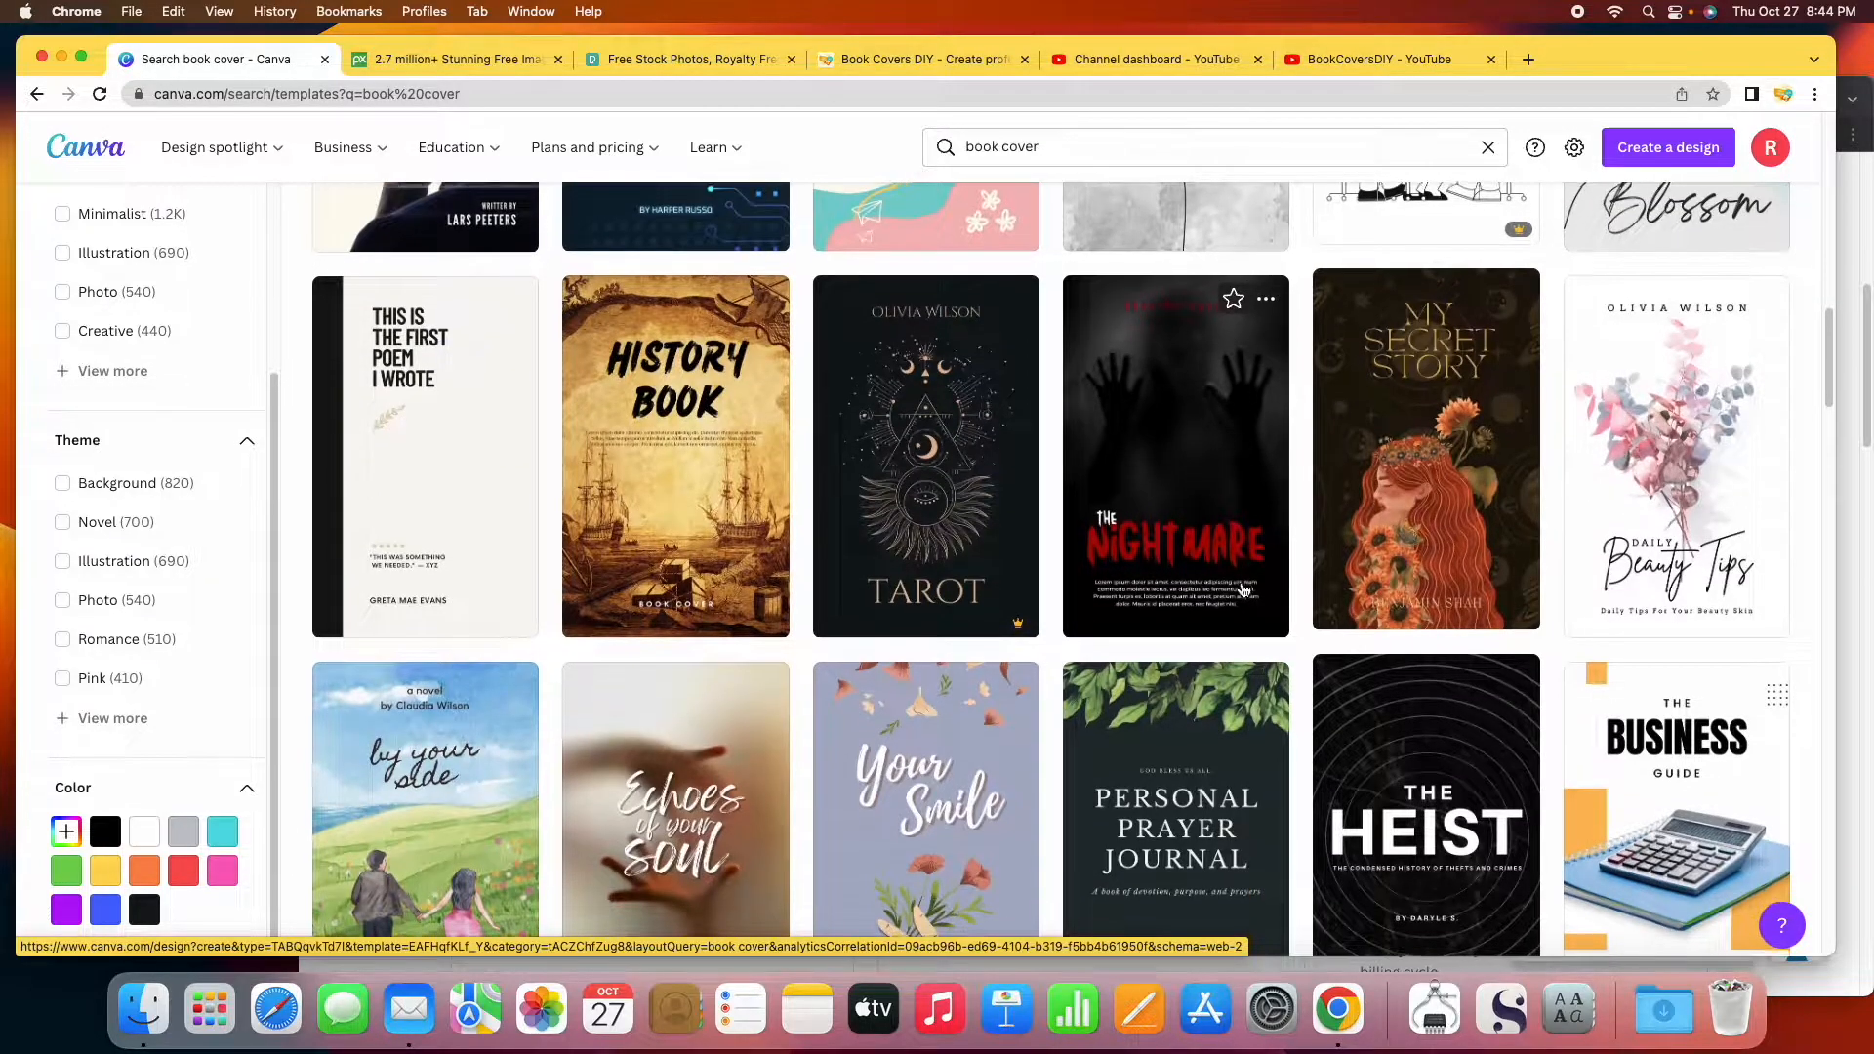
{"action": "scroll", "coordinate": [1246, 587], "scroll_direction": "down", "scroll_amount": 4}
{"action": "scroll", "coordinate": [1242, 590], "scroll_direction": "down", "scroll_amount": 8}
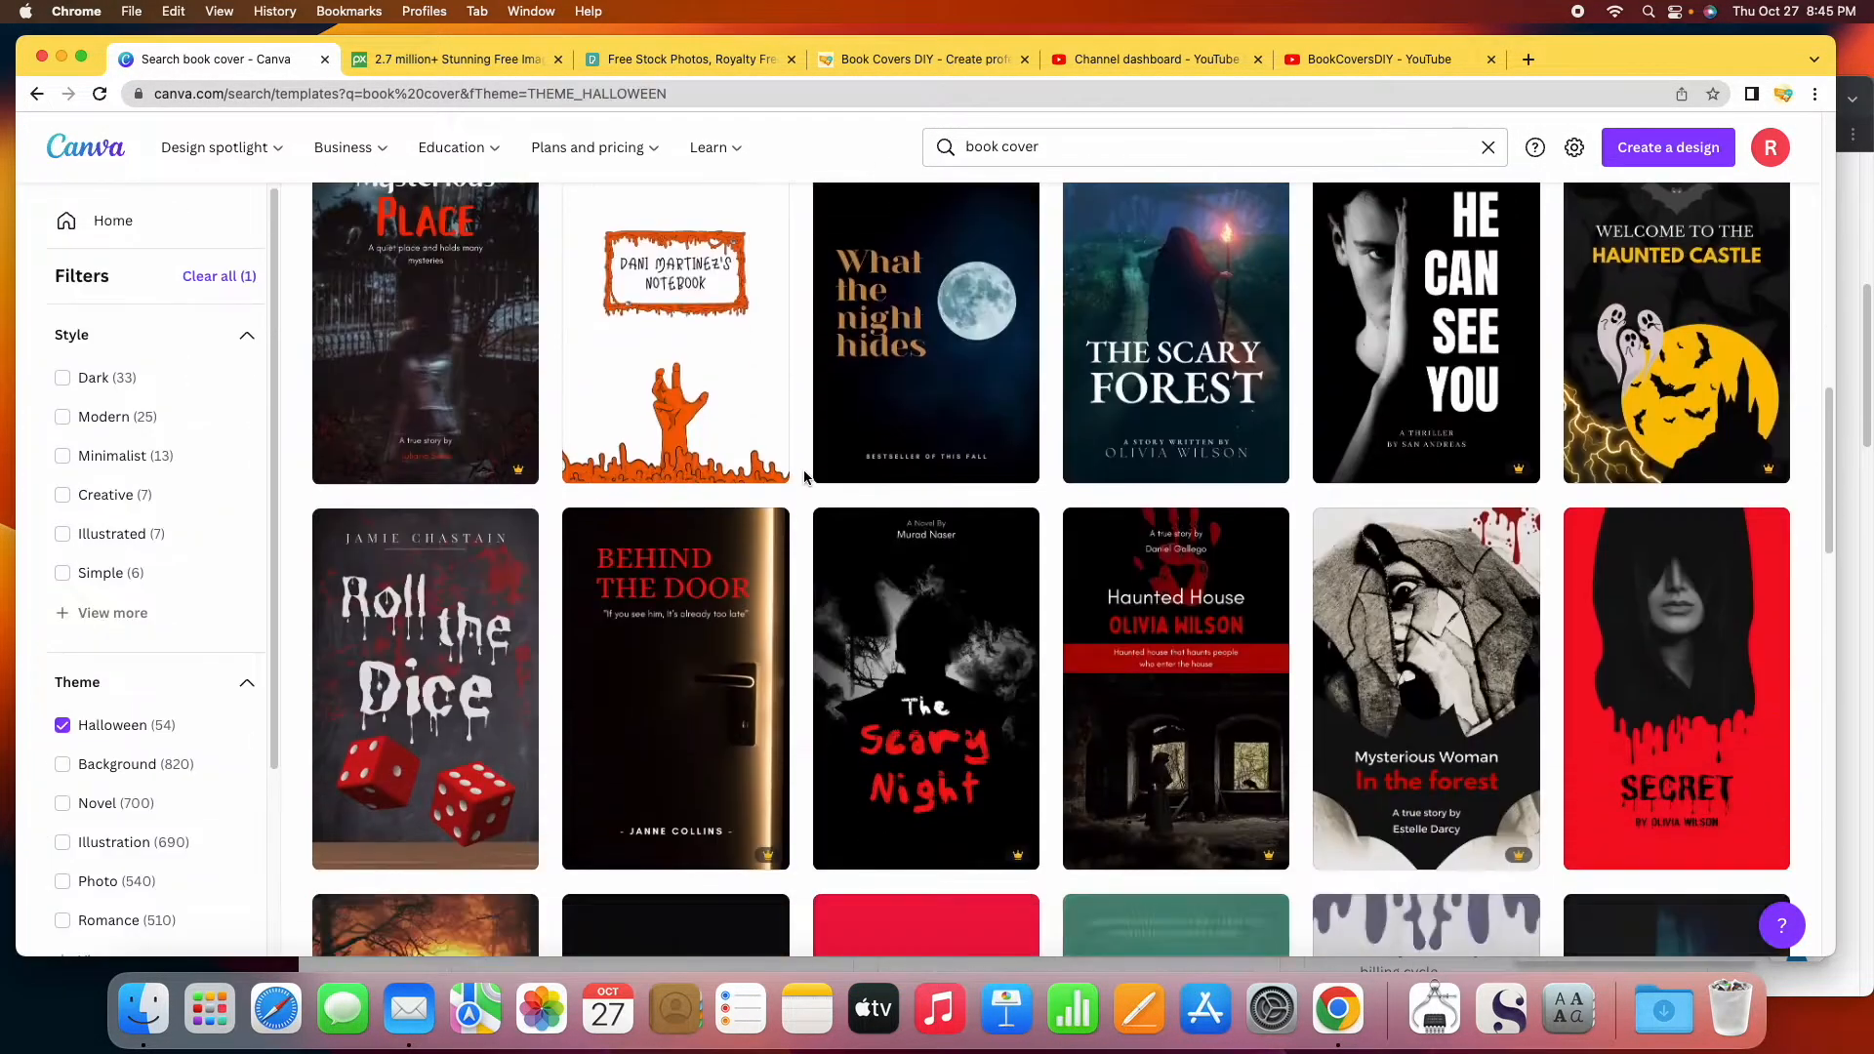
{"action": "scroll", "coordinate": [804, 476], "scroll_direction": "down", "scroll_amount": 4}
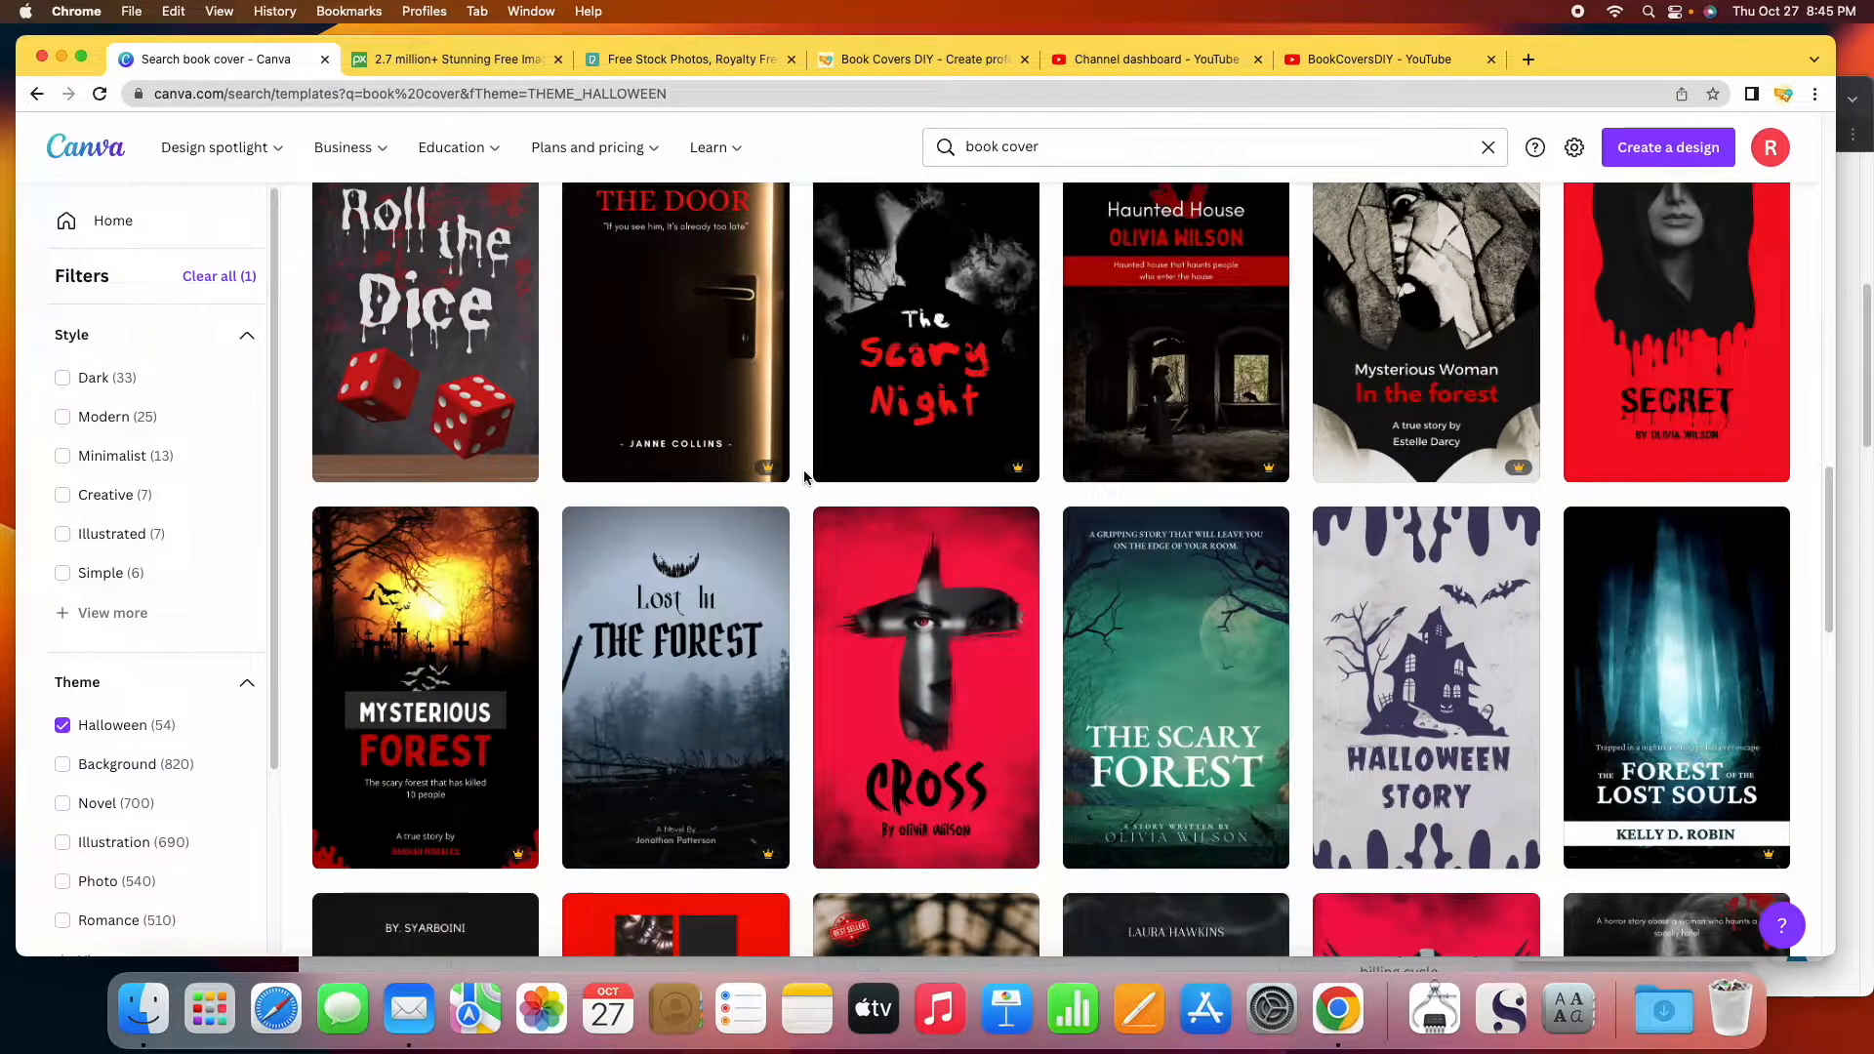
{"action": "scroll", "coordinate": [804, 471], "scroll_direction": "up", "scroll_amount": 15}
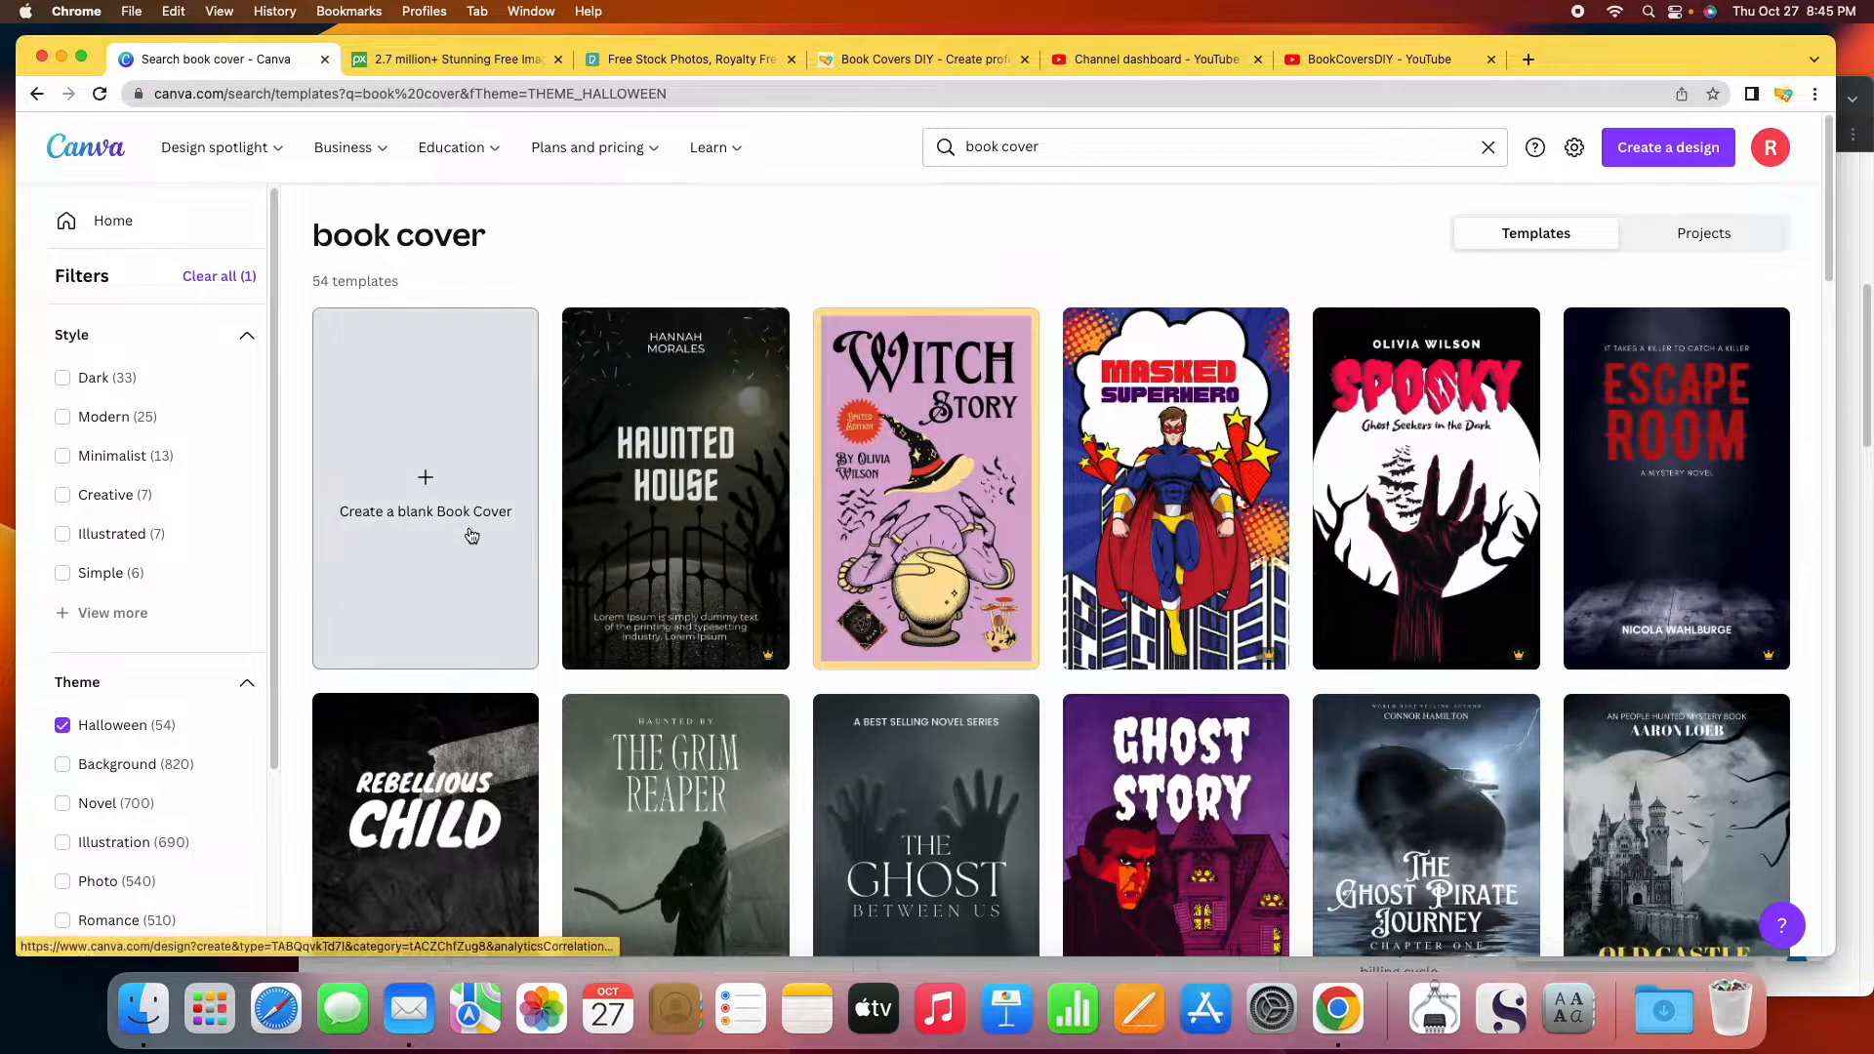
Create a blank Book Cover (eBook) design, zoom in on the page, and browse the suggested templates.
{"action": "left_click", "coordinate": [438, 553]}
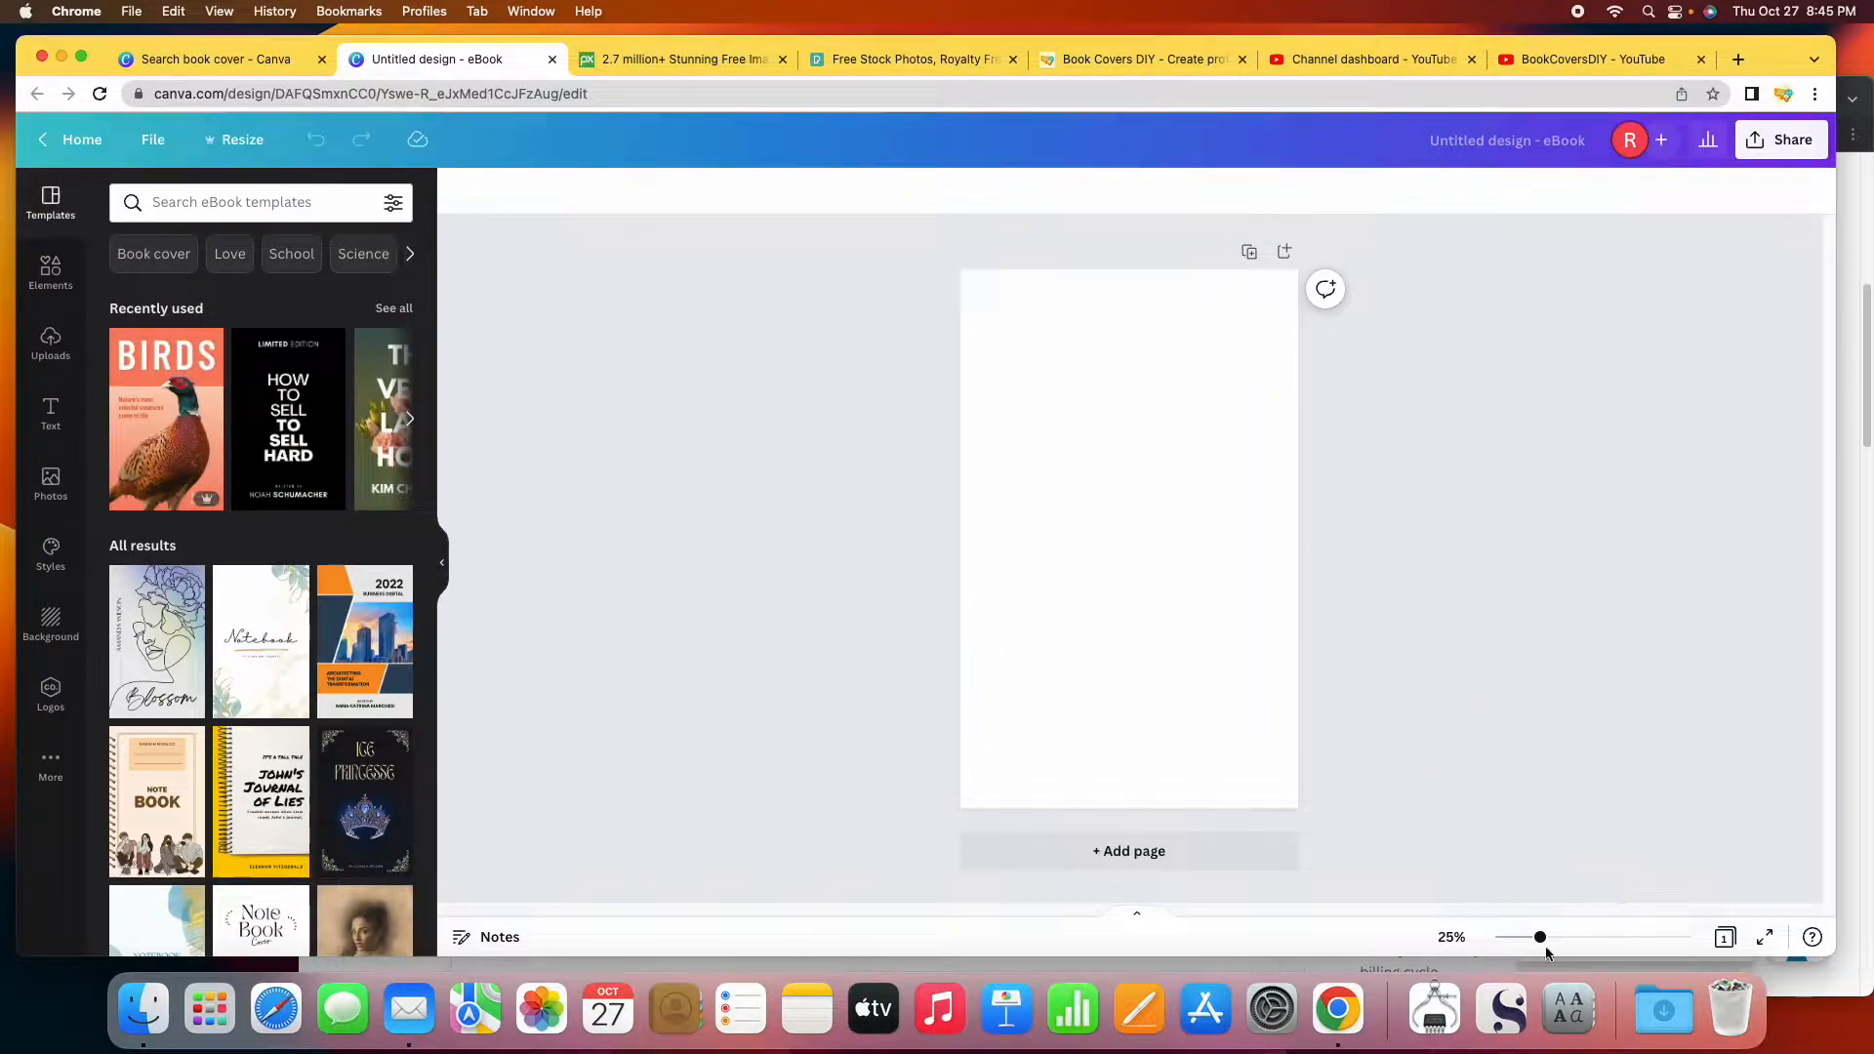
{"action": "mouse_move", "coordinate": [1541, 940]}
{"action": "left_mouse_down"}
{"action": "mouse_move", "coordinate": [1572, 939]}
{"action": "mouse_move", "coordinate": [1549, 938]}
{"action": "left_mouse_up"}
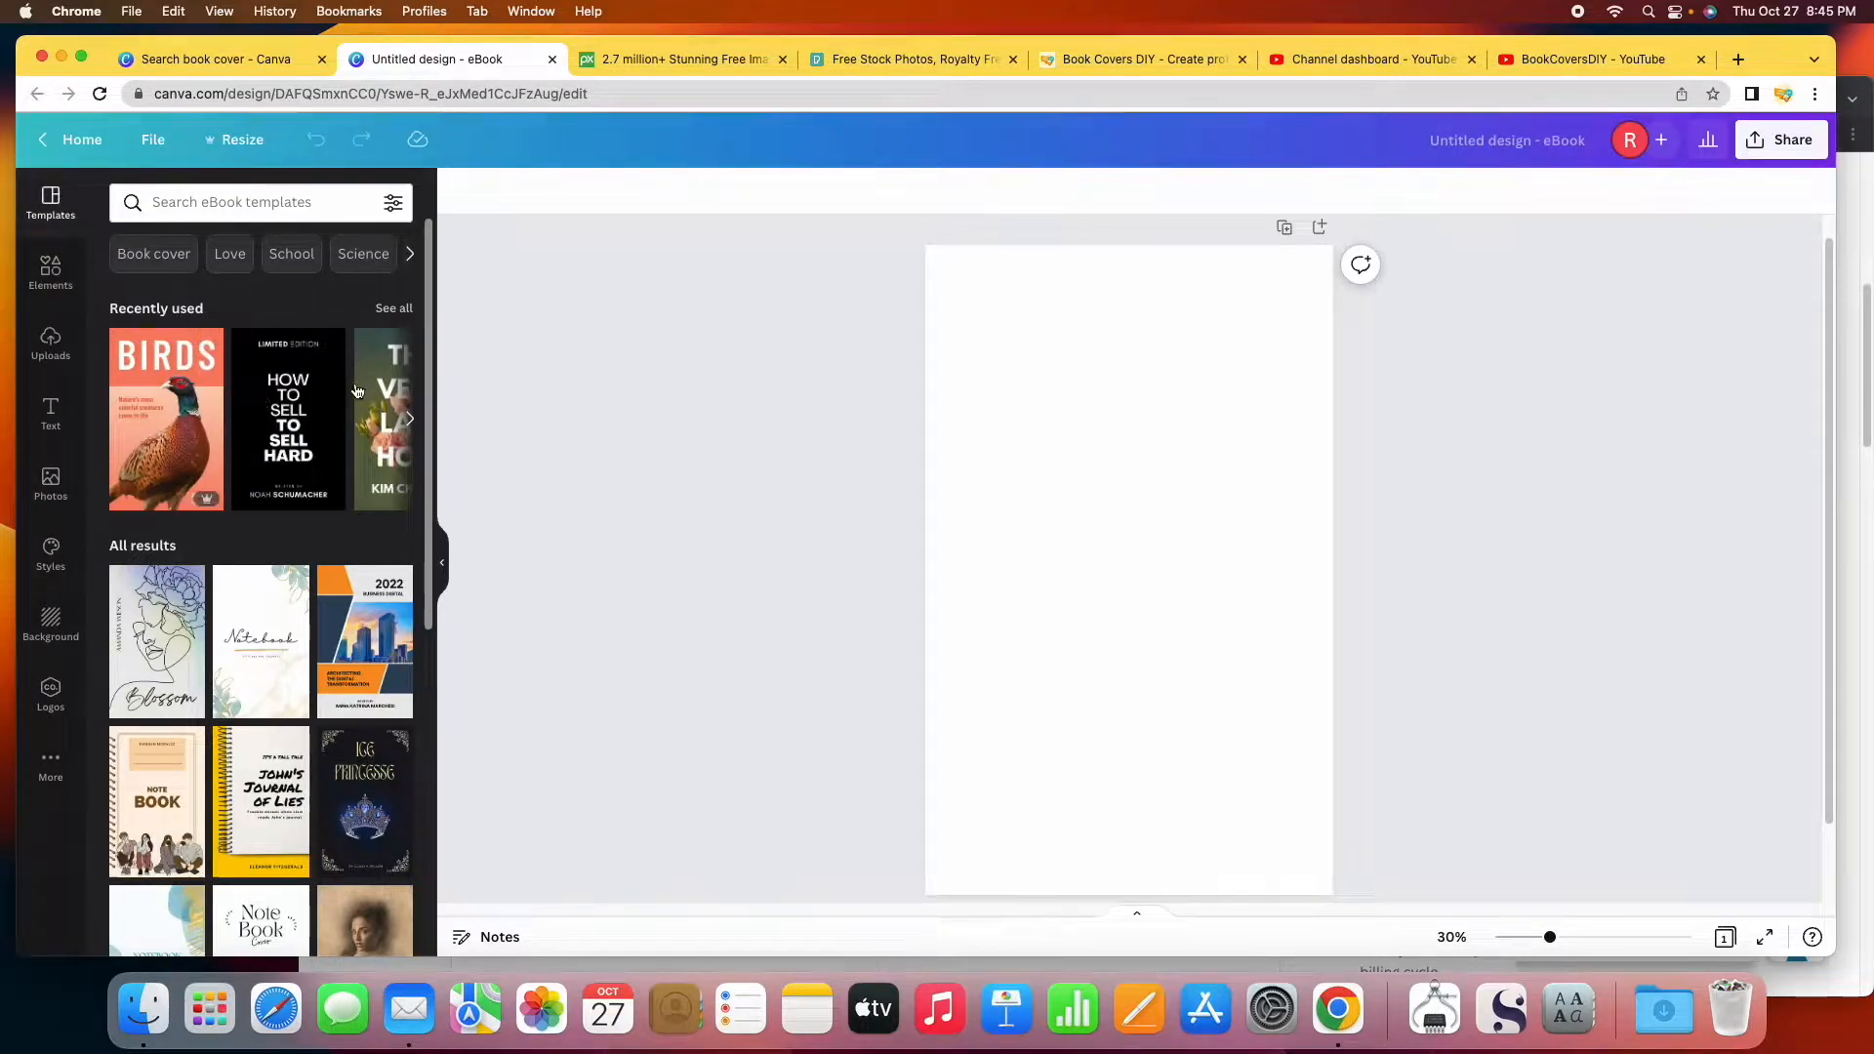
{"action": "scroll", "coordinate": [307, 718], "scroll_direction": "down", "scroll_amount": 3}
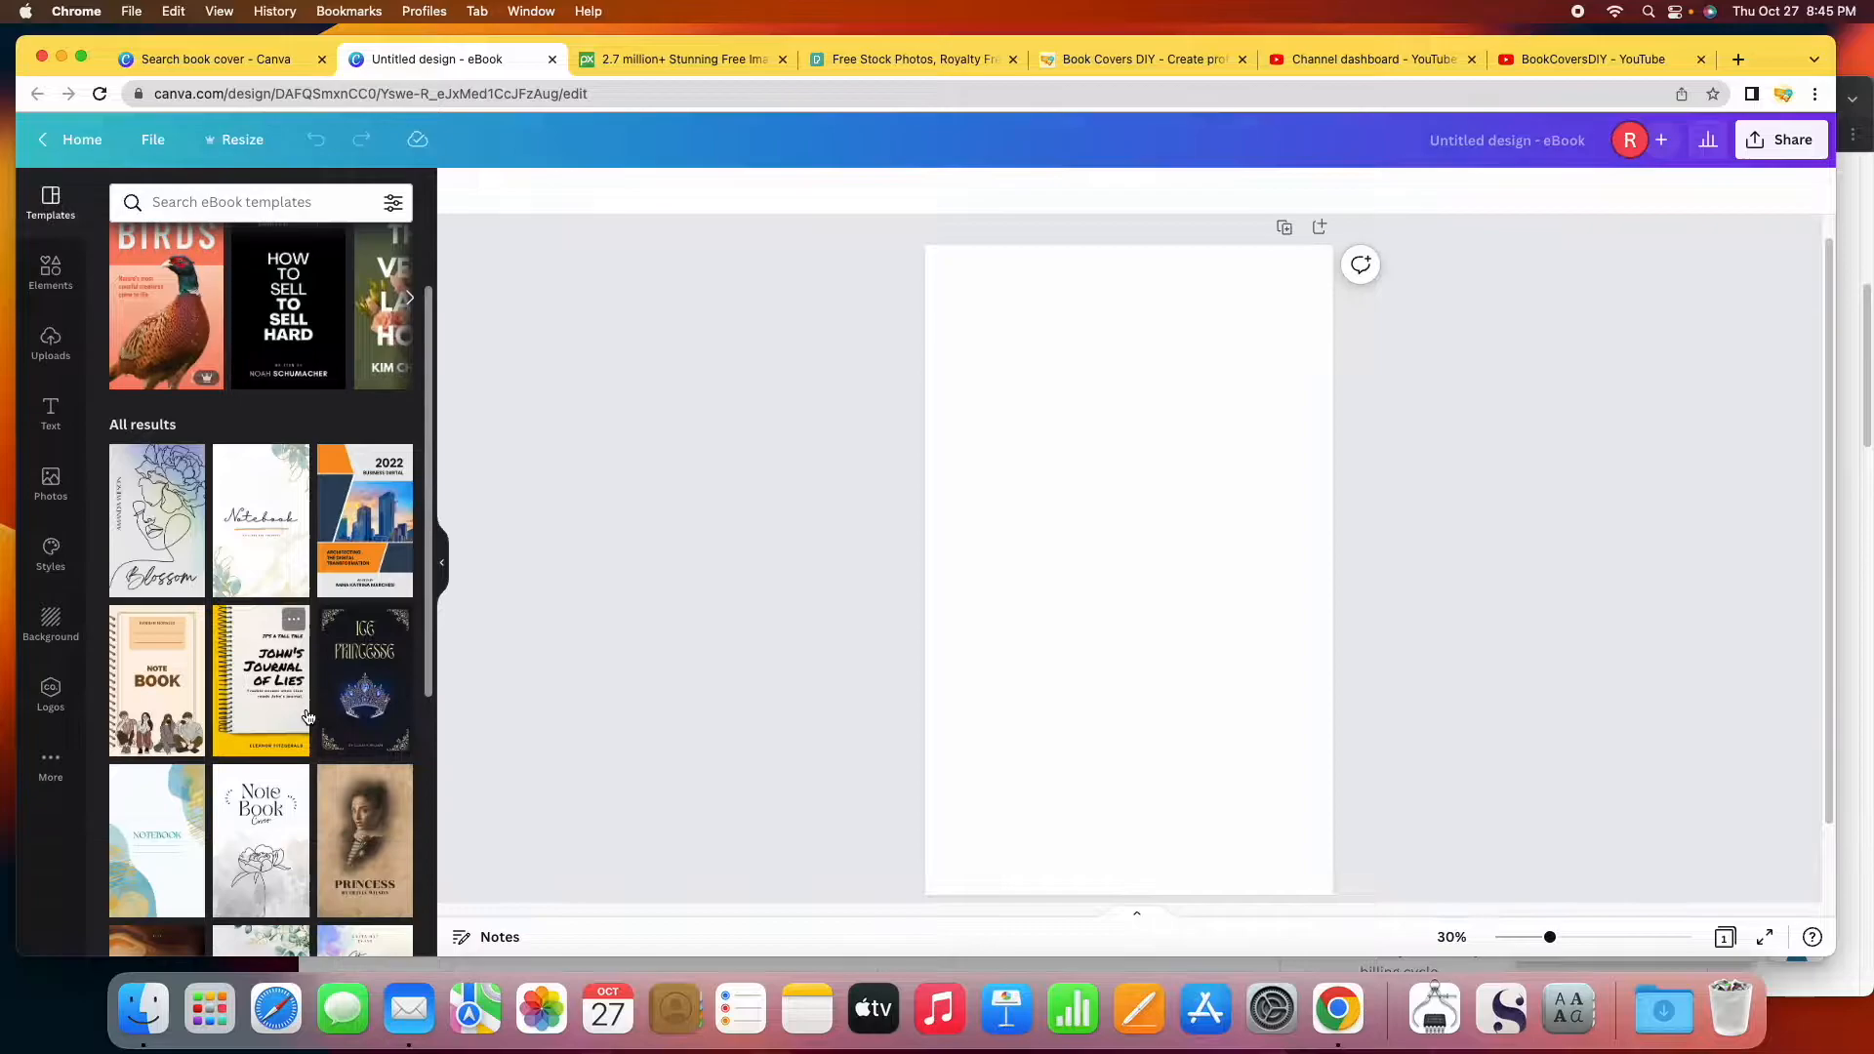
{"action": "scroll", "coordinate": [307, 718], "scroll_direction": "down", "scroll_amount": 2}
{"action": "scroll", "coordinate": [311, 713], "scroll_direction": "up", "scroll_amount": 5}
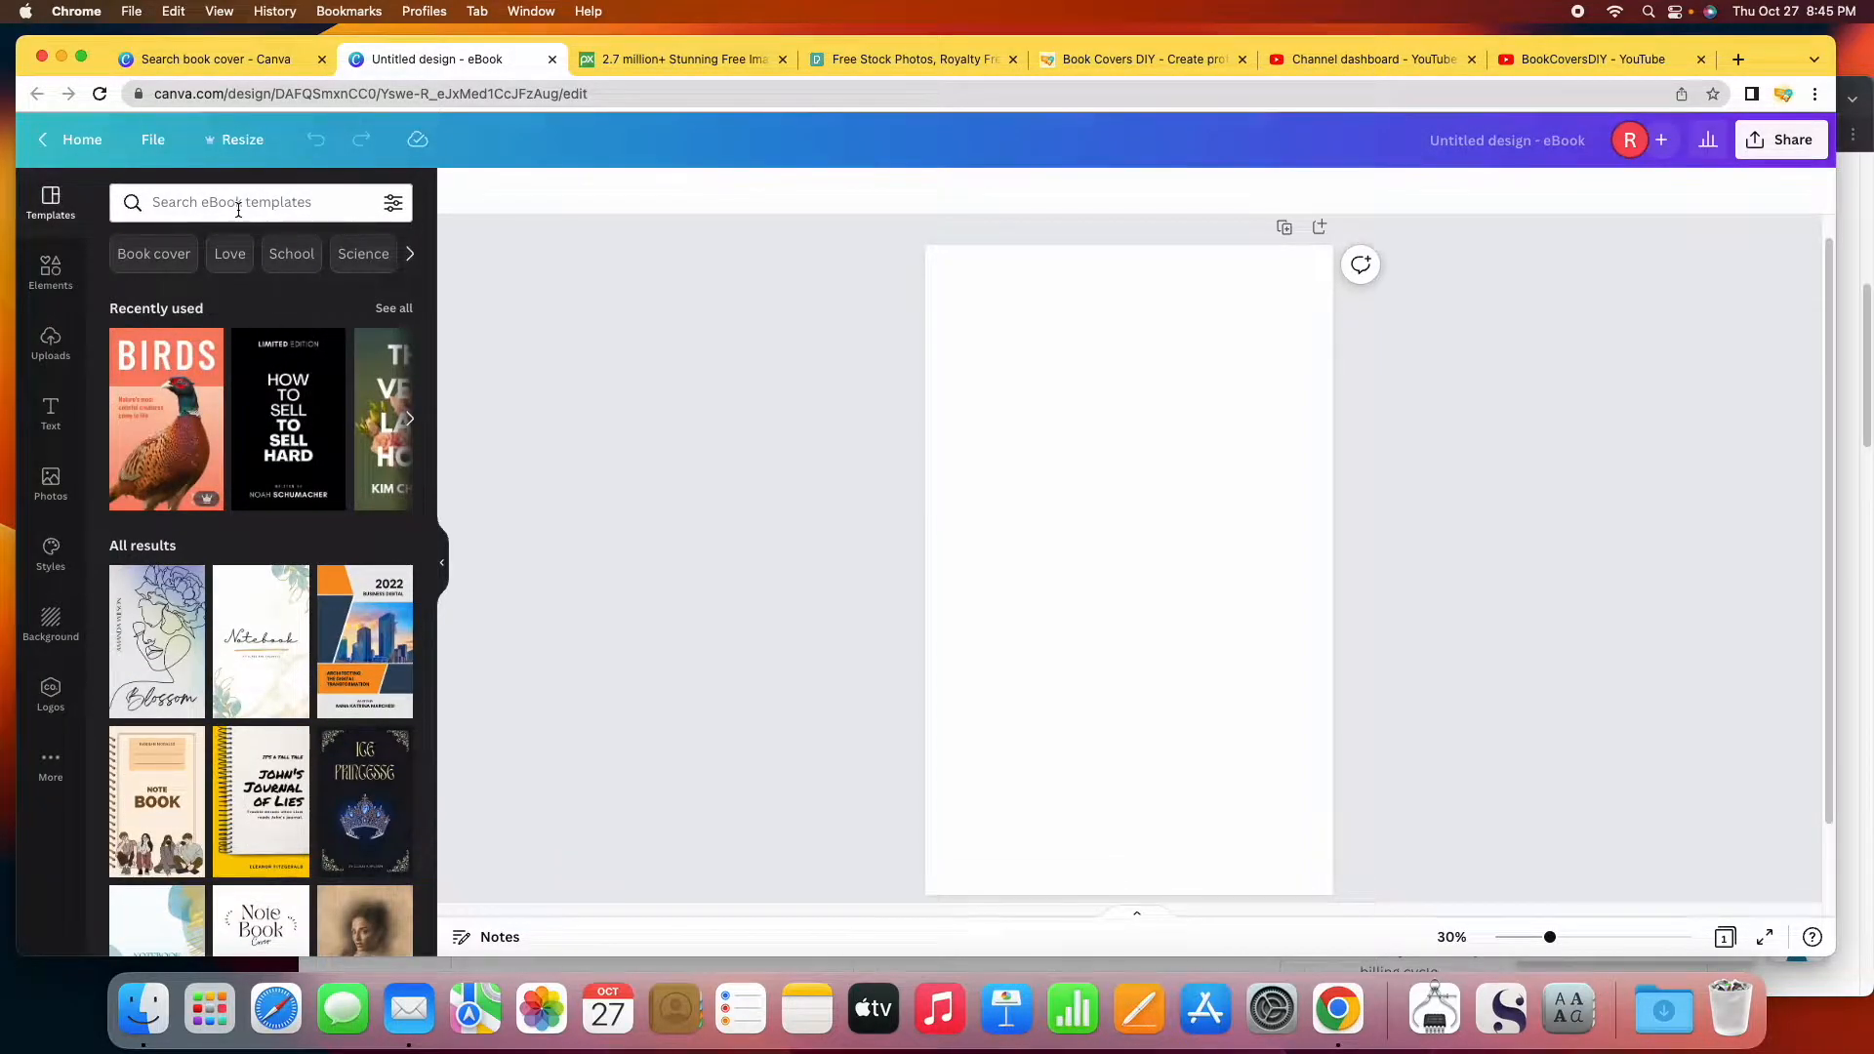
Search the eBook templates for 'horror' and scroll the results.
{"action": "left_click", "coordinate": [341, 202]}
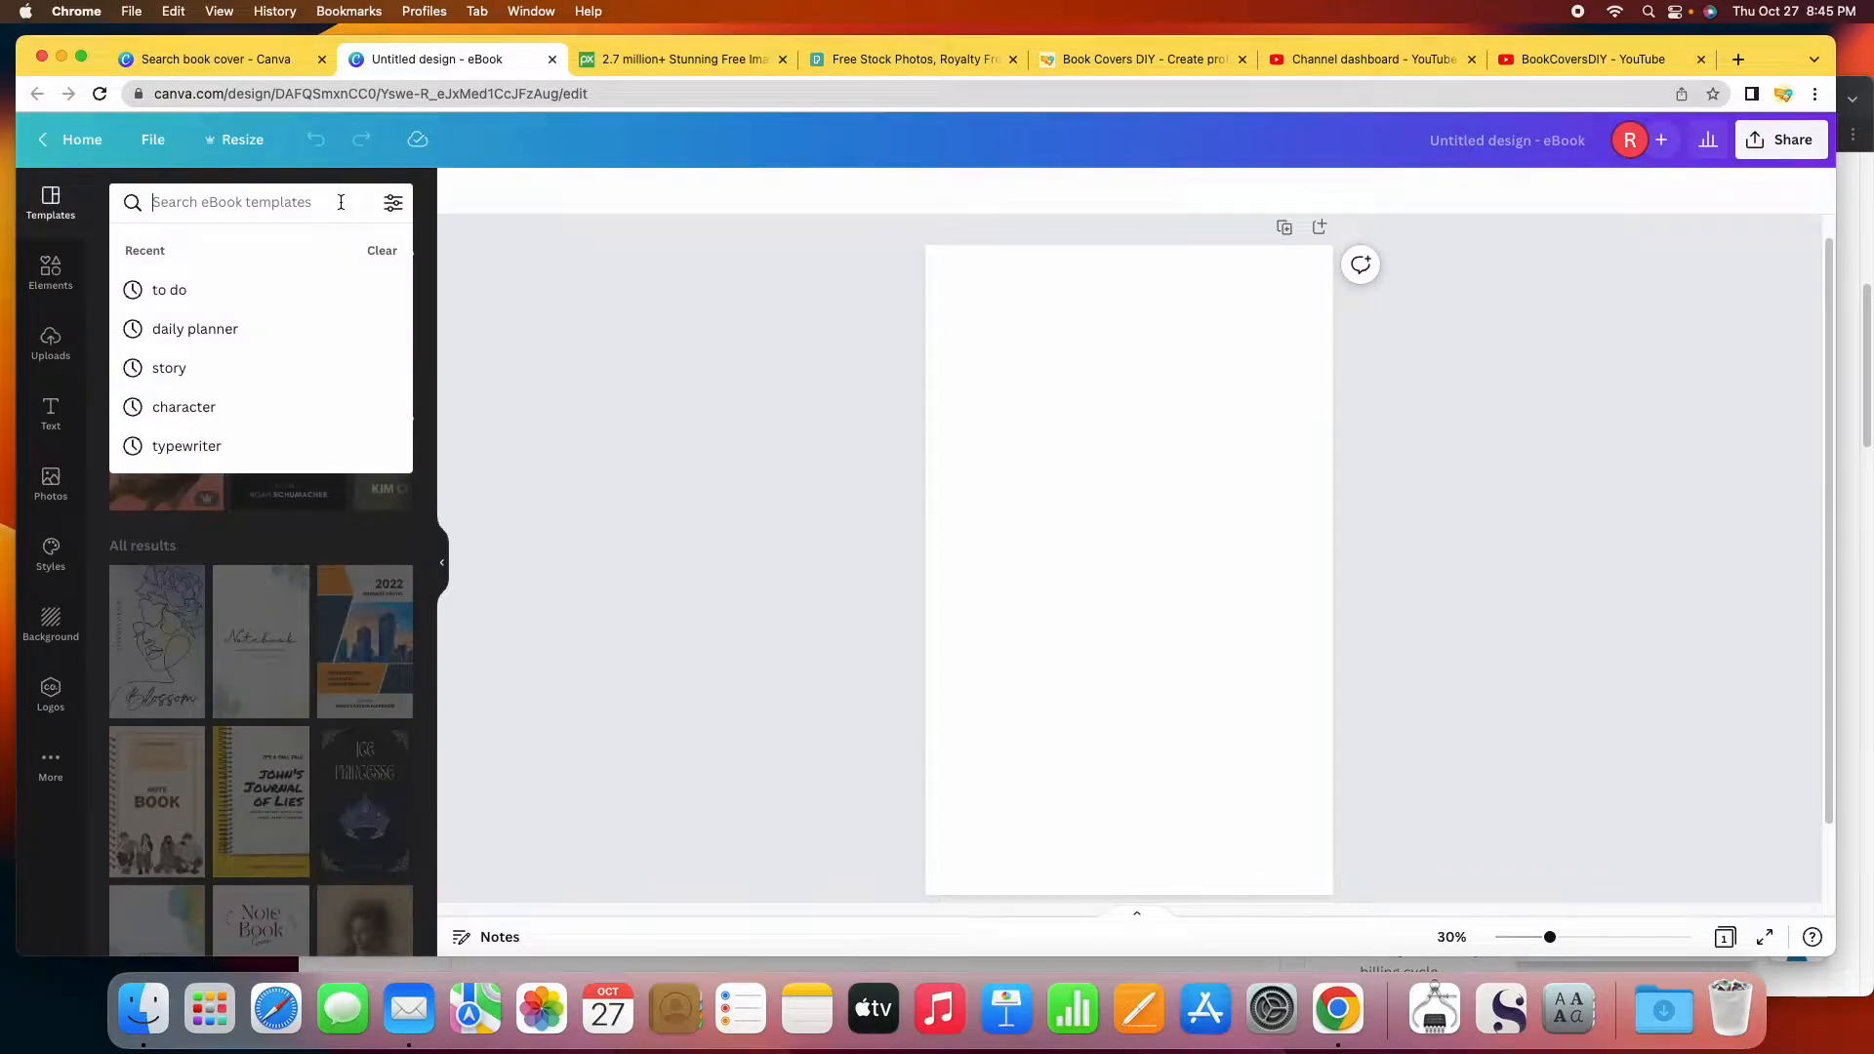
{"action": "type", "text": "horror"}
{"action": "key", "text": "Return"}
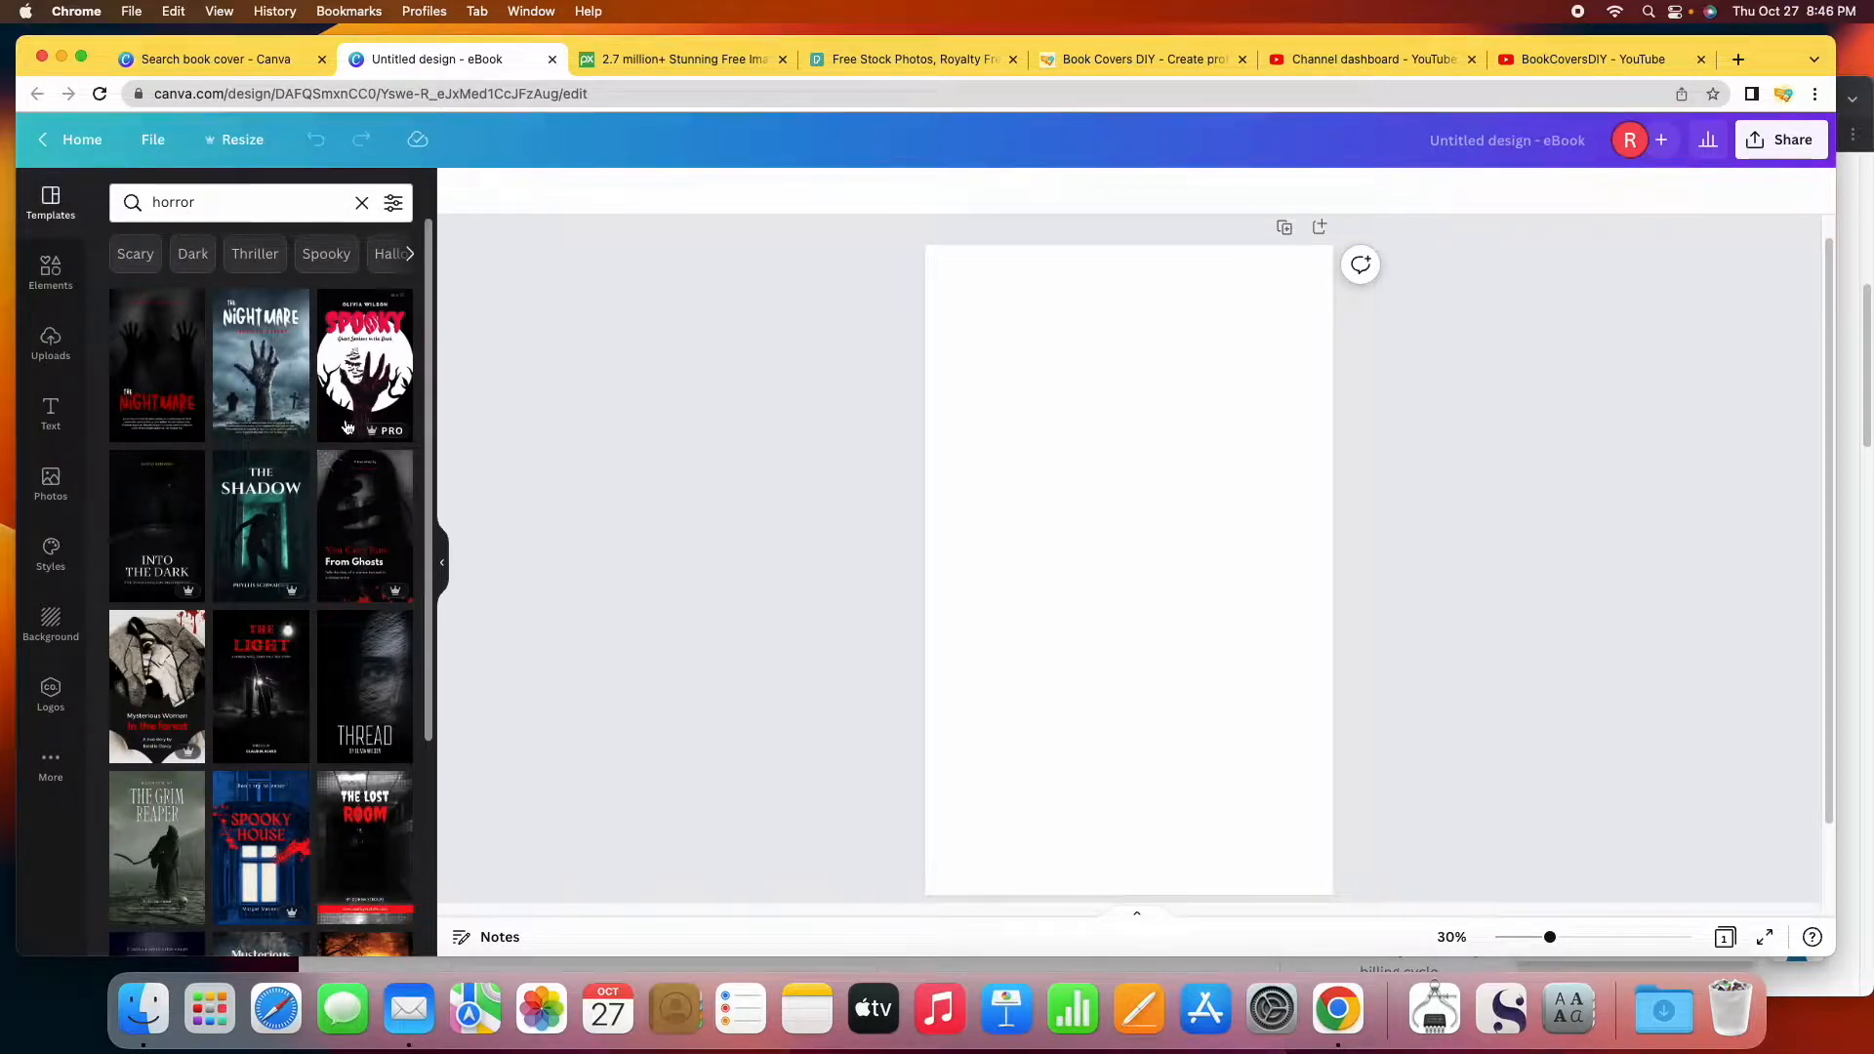
{"action": "scroll", "coordinate": [310, 533], "scroll_direction": "down", "scroll_amount": 2}
{"action": "scroll", "coordinate": [311, 533], "scroll_direction": "down", "scroll_amount": 6}
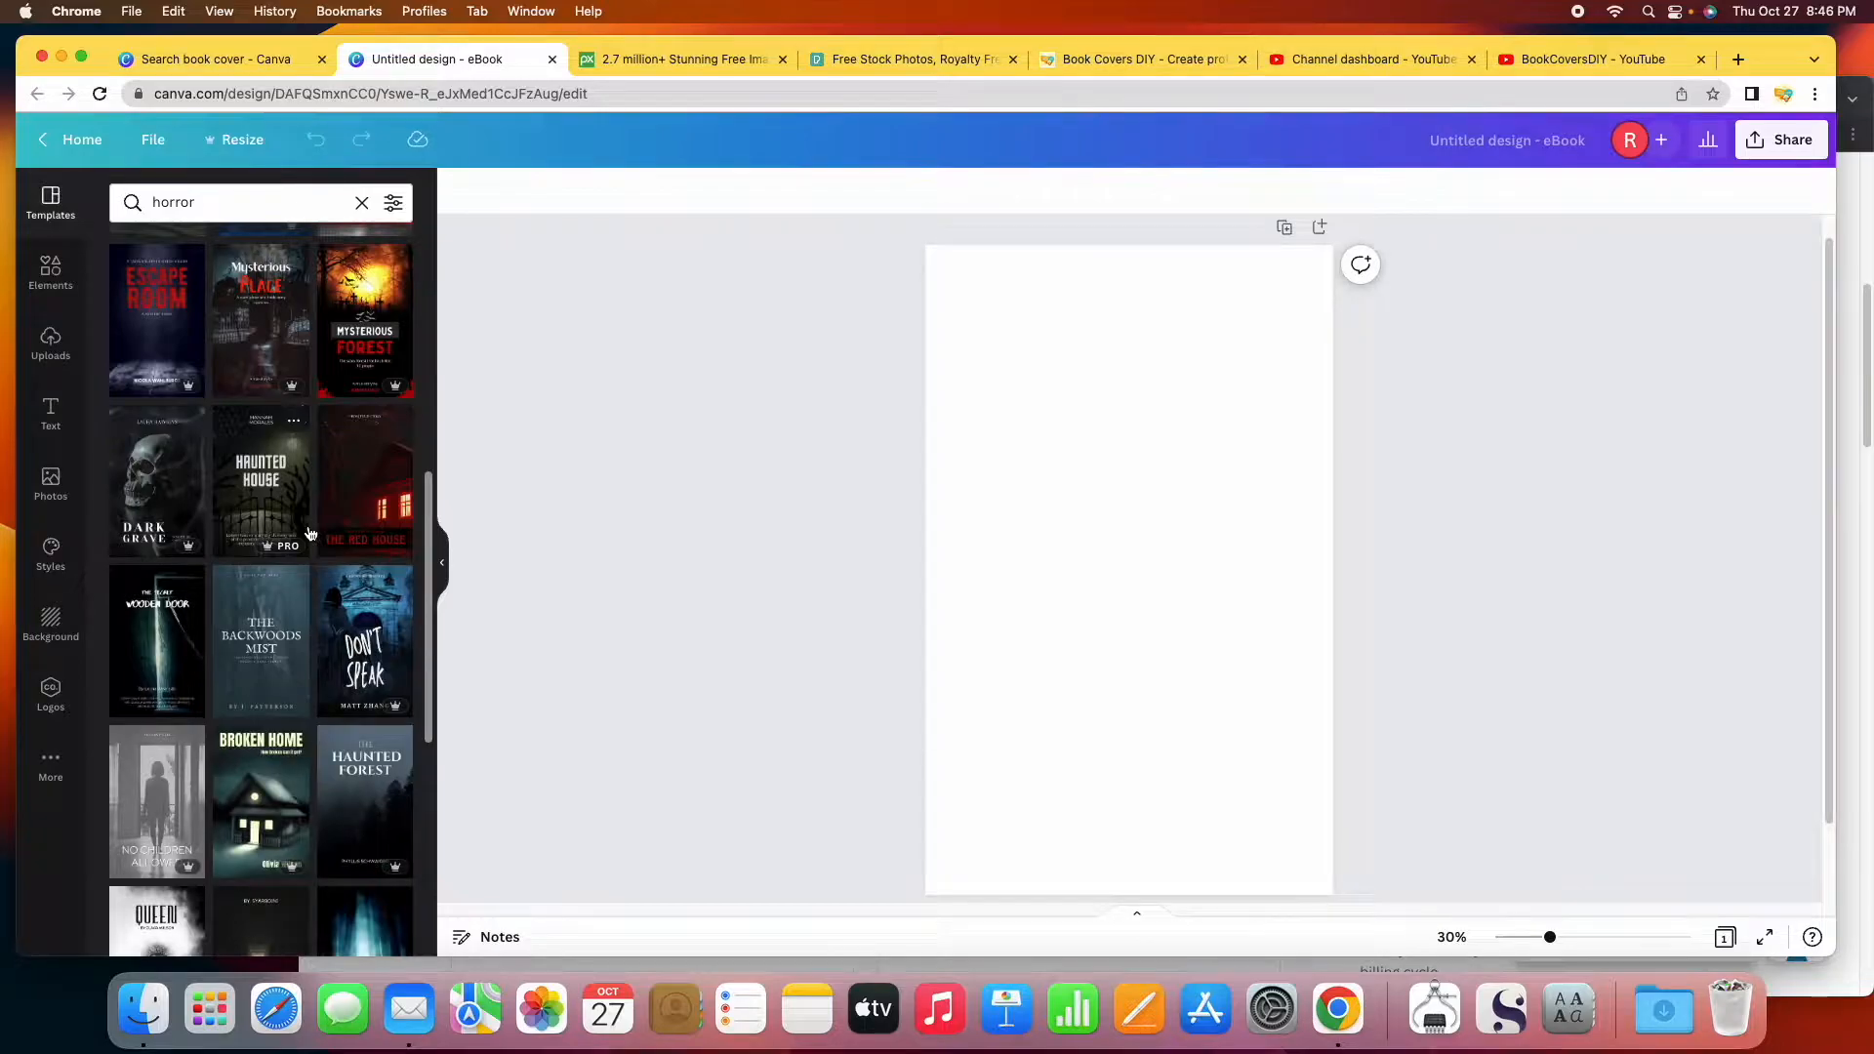
Look through the Elements, Uploads, Text, Photos, Styles, Background and Logos panels.
{"action": "left_click", "coordinate": [57, 279]}
{"action": "left_click", "coordinate": [58, 363]}
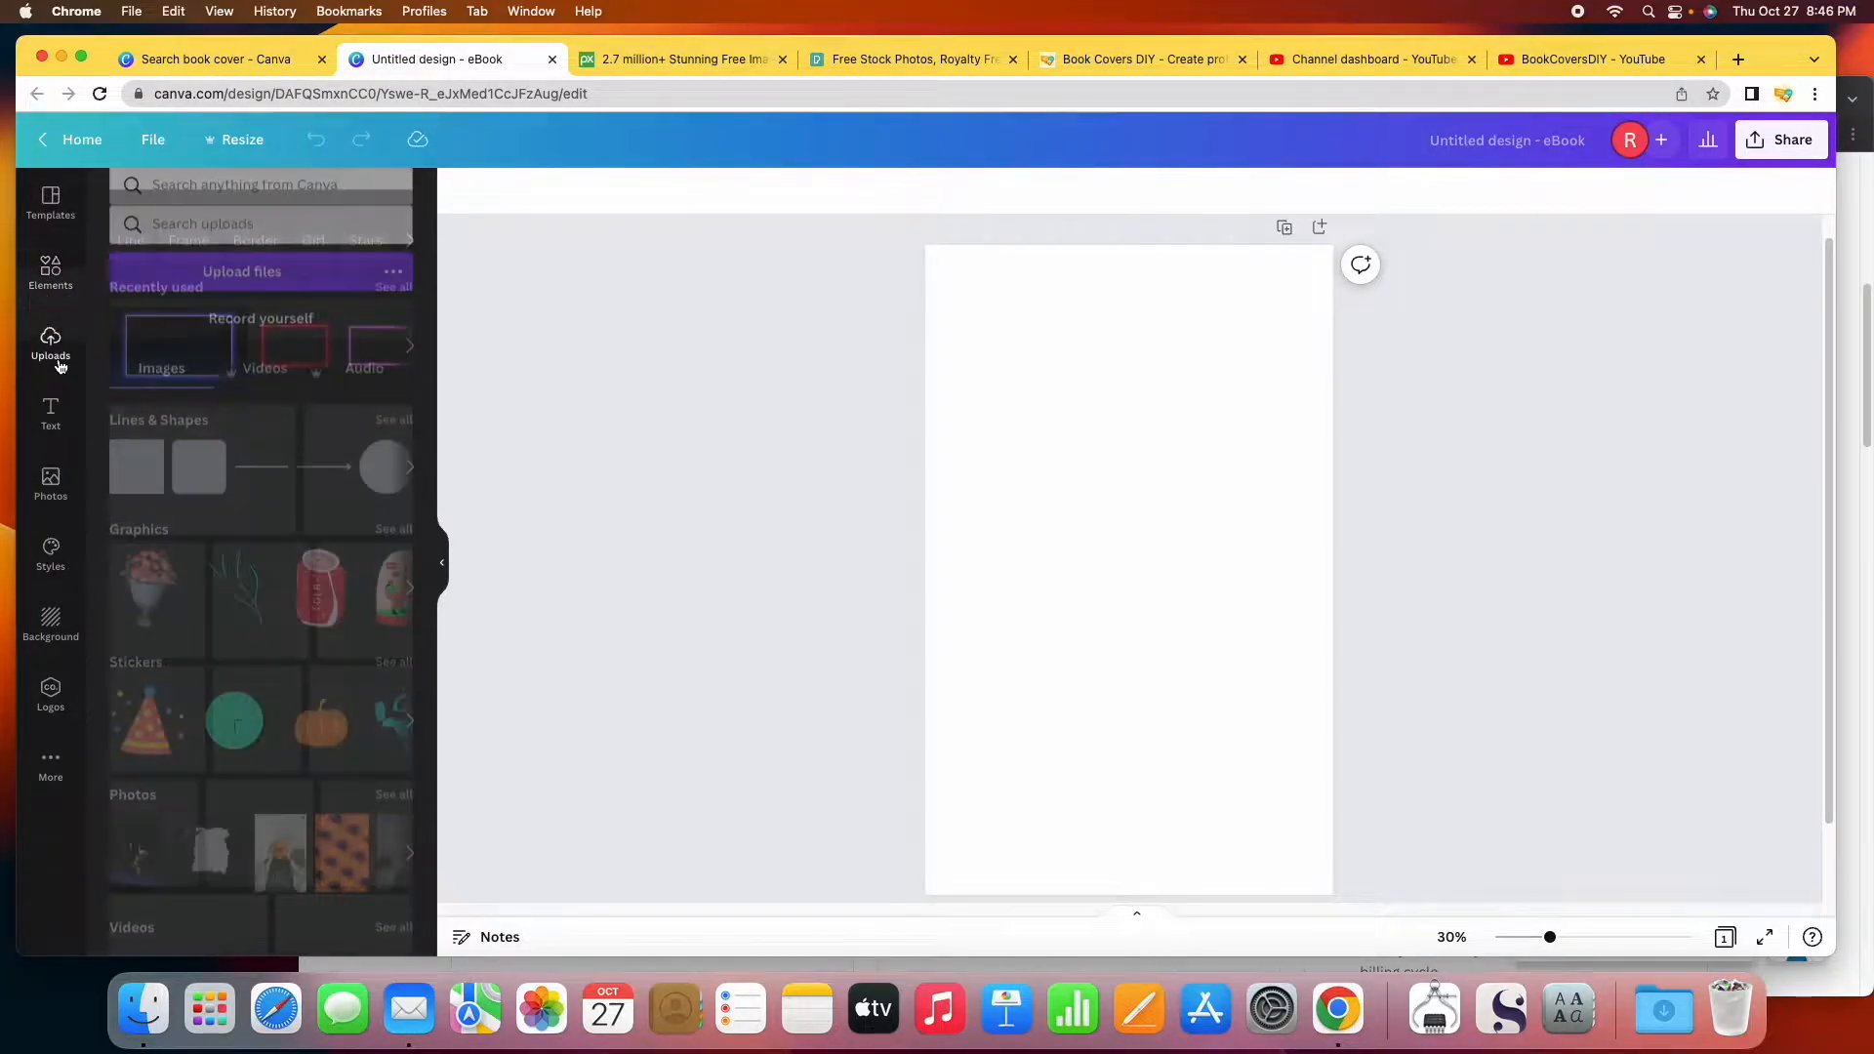
{"action": "left_click", "coordinate": [67, 434]}
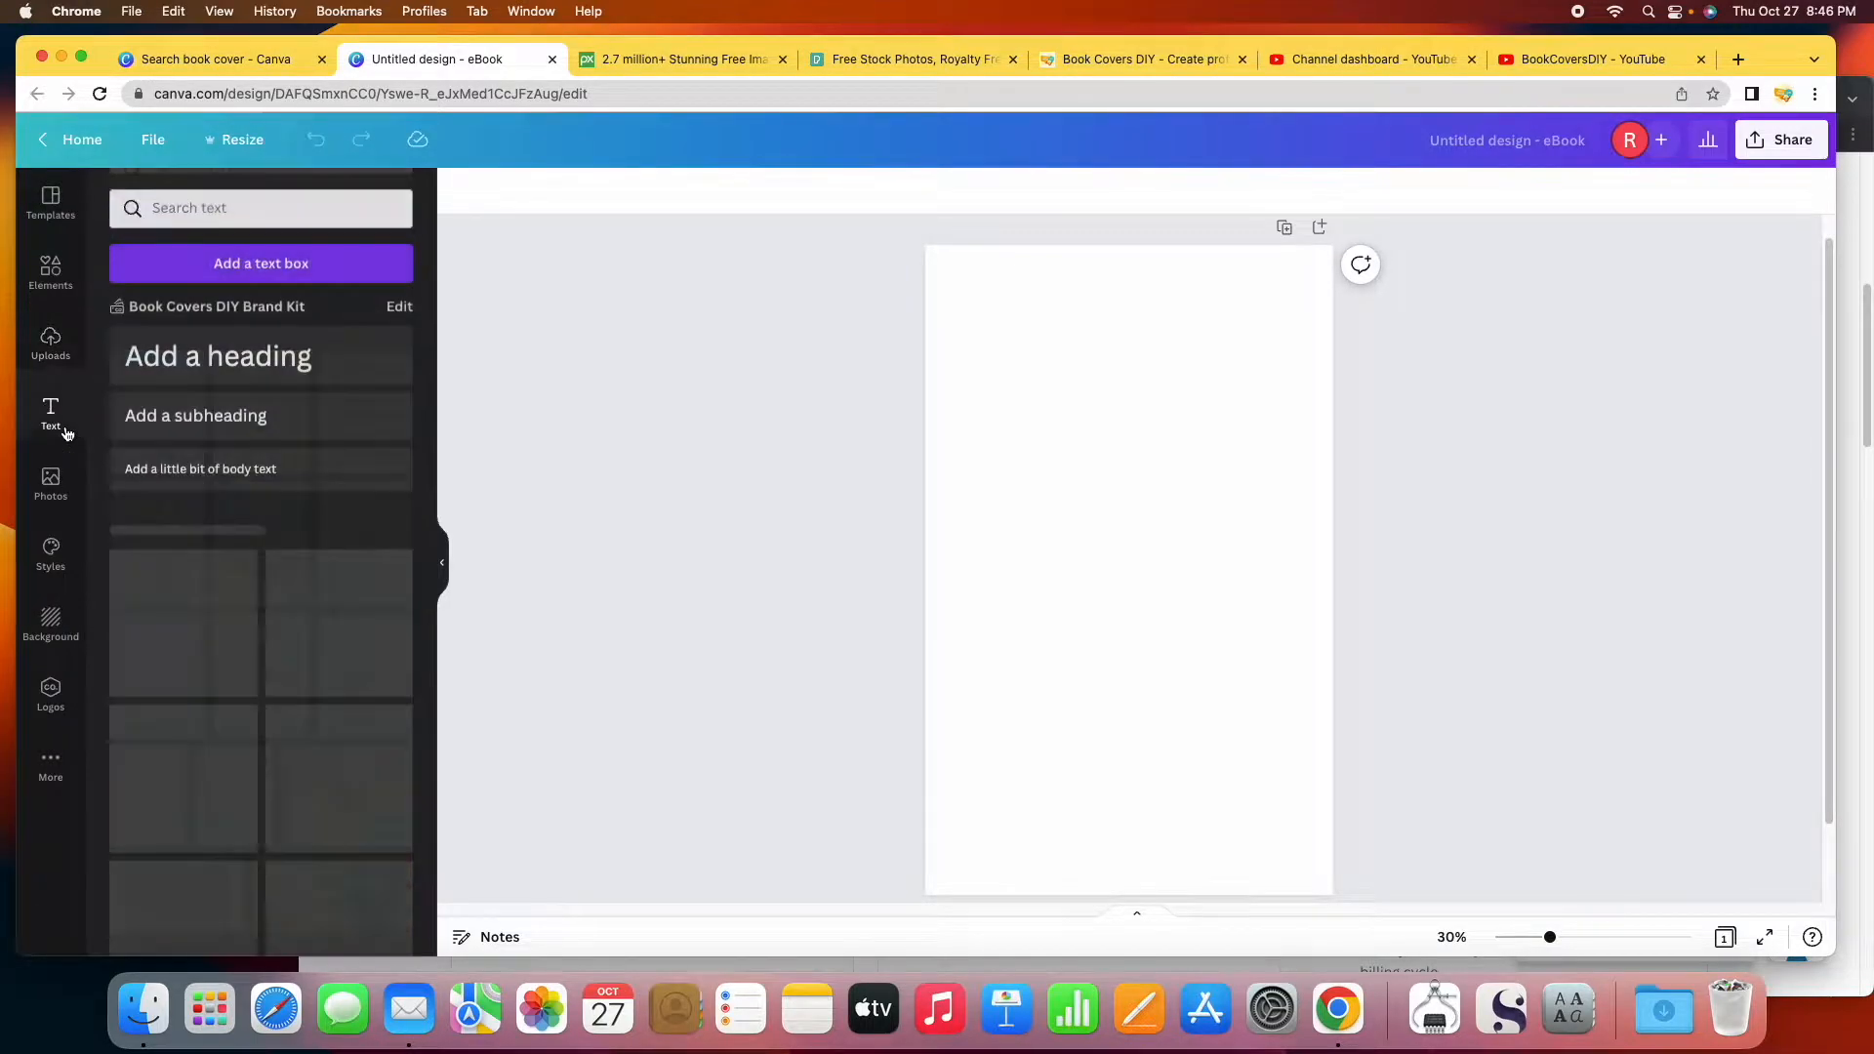
{"action": "left_click", "coordinate": [51, 483]}
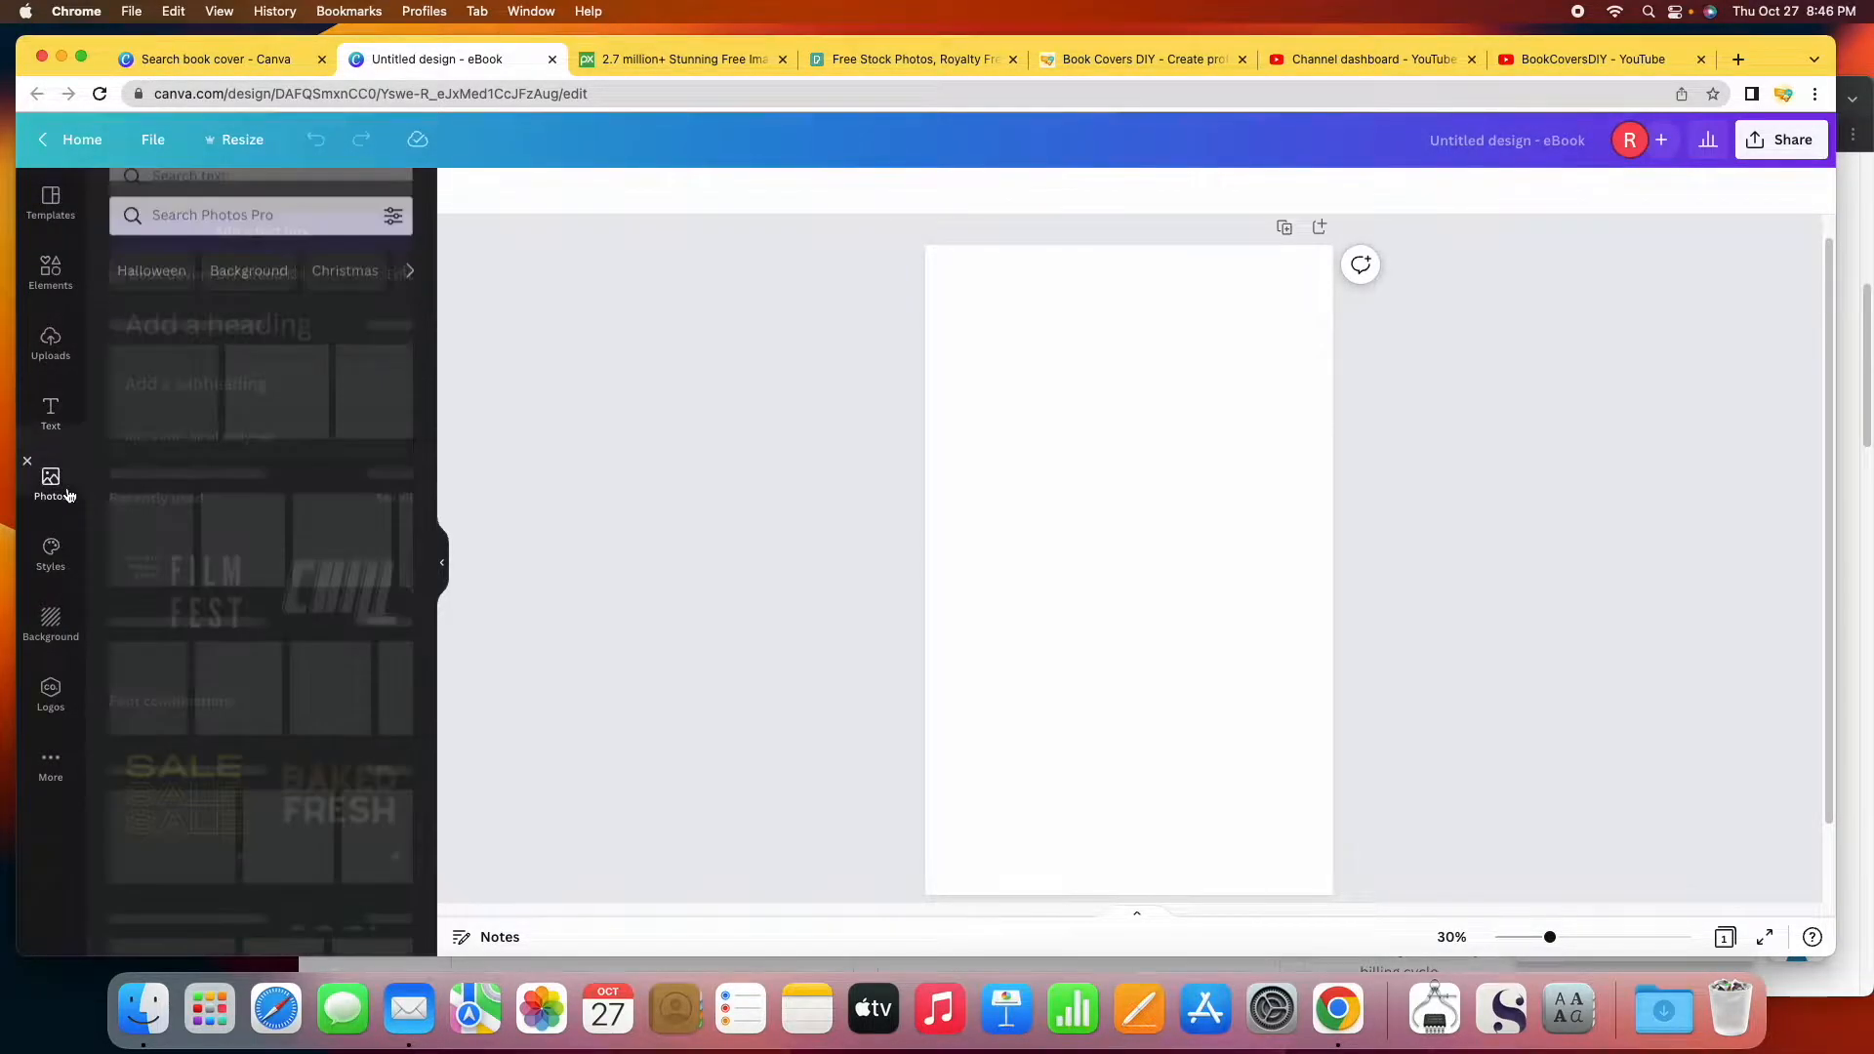
{"action": "left_click", "coordinate": [67, 559]}
{"action": "left_click", "coordinate": [69, 613]}
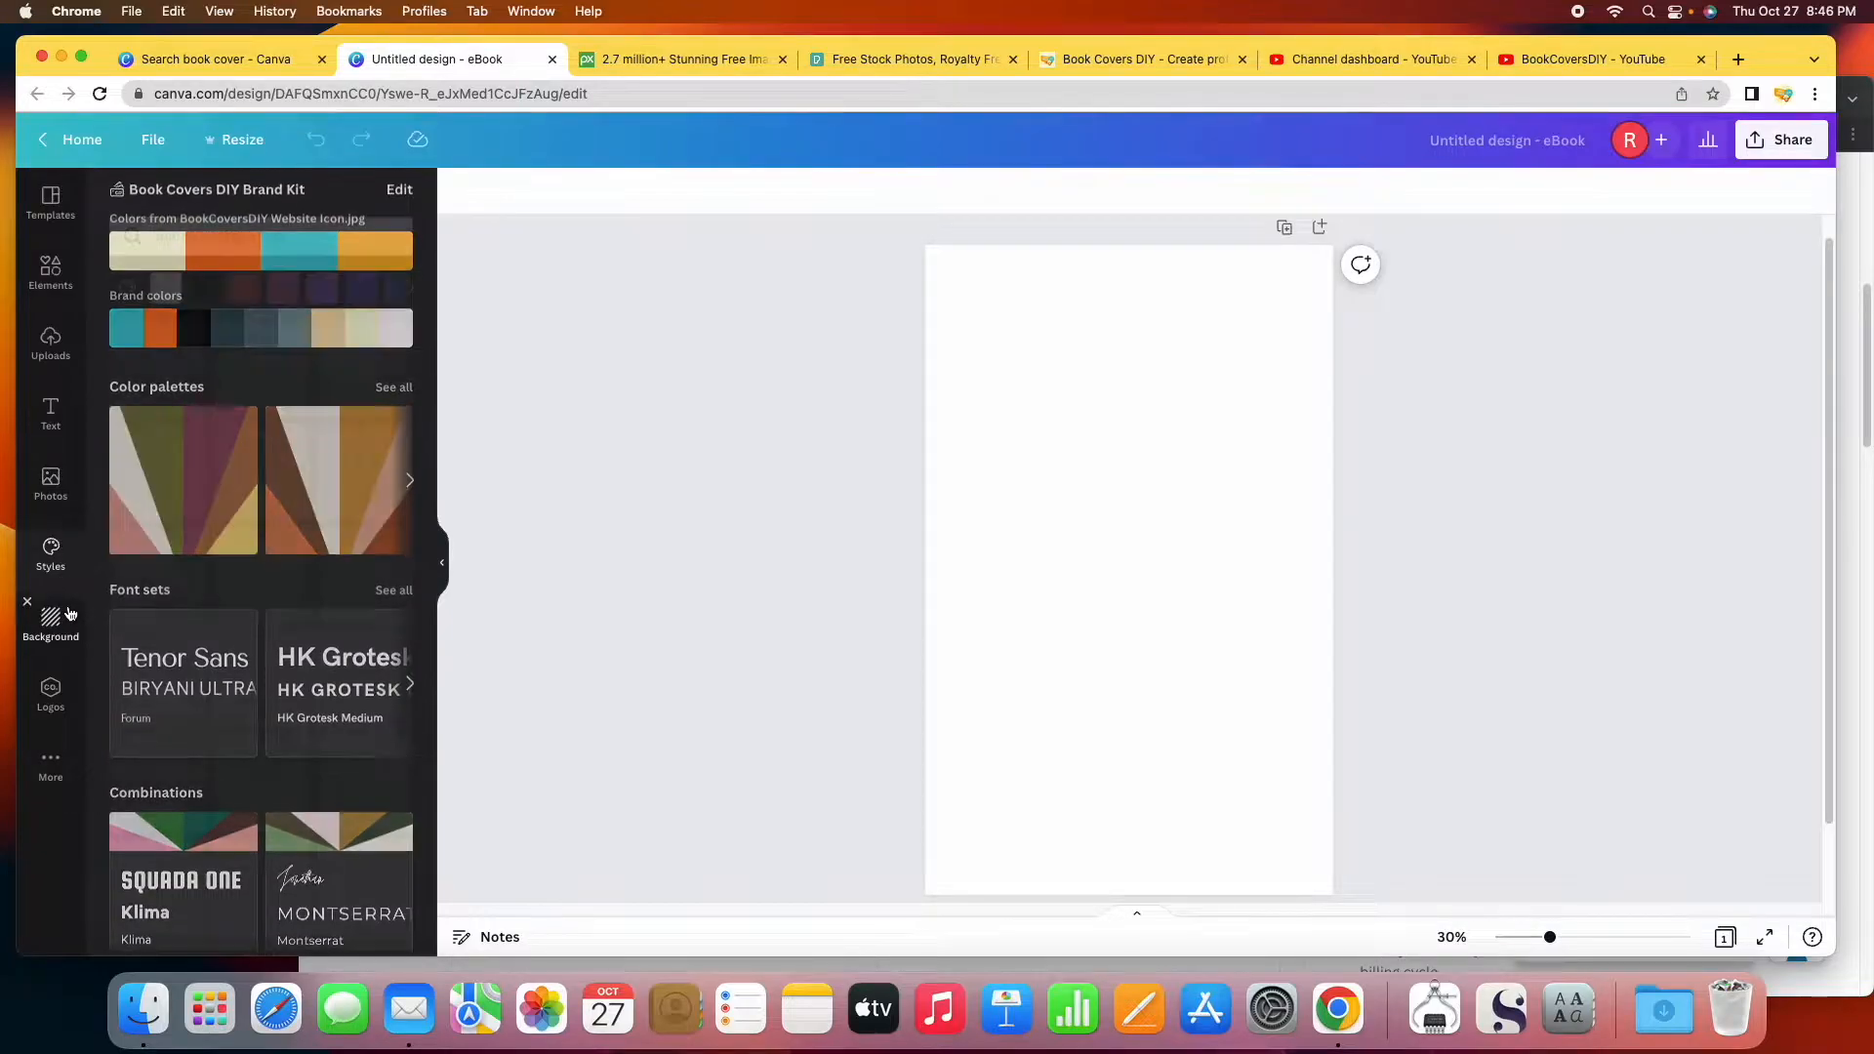
{"action": "left_click", "coordinate": [68, 695]}
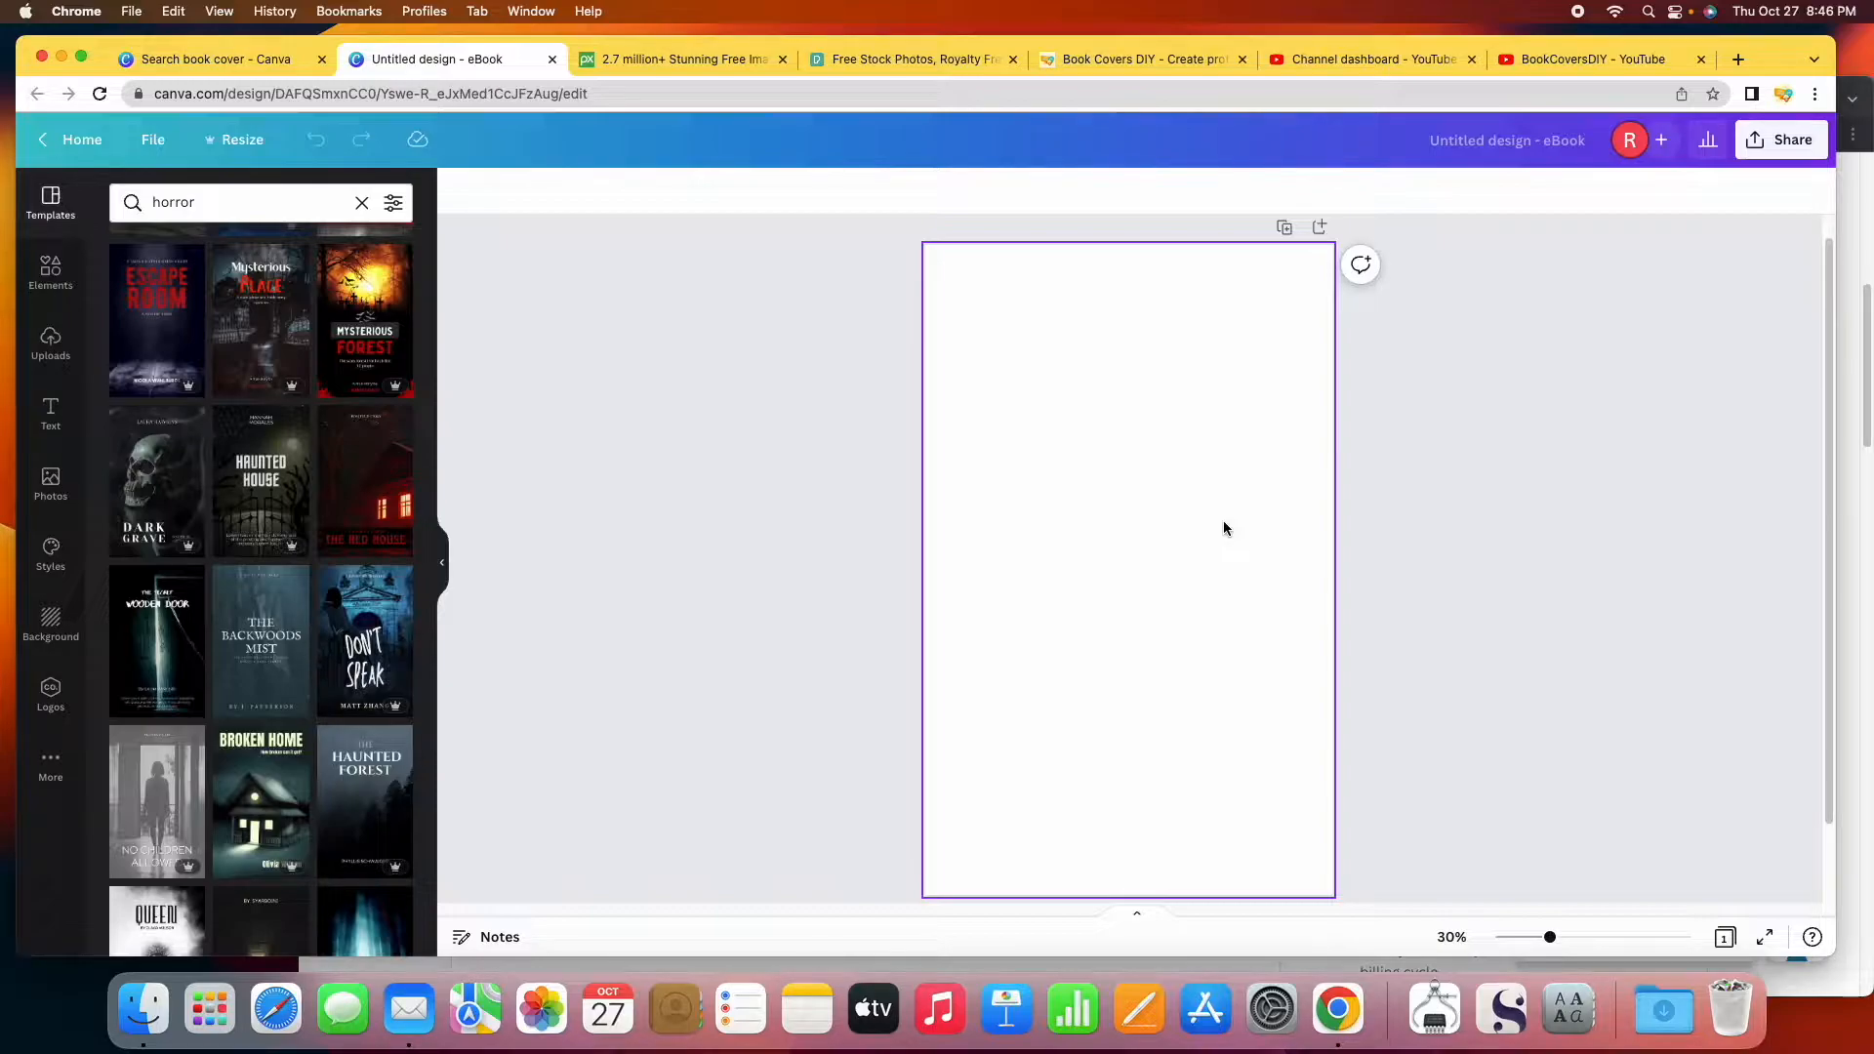
Search Canva stock photos for 'horror', then switch to the Pixabay tab.
{"action": "left_click", "coordinate": [51, 485]}
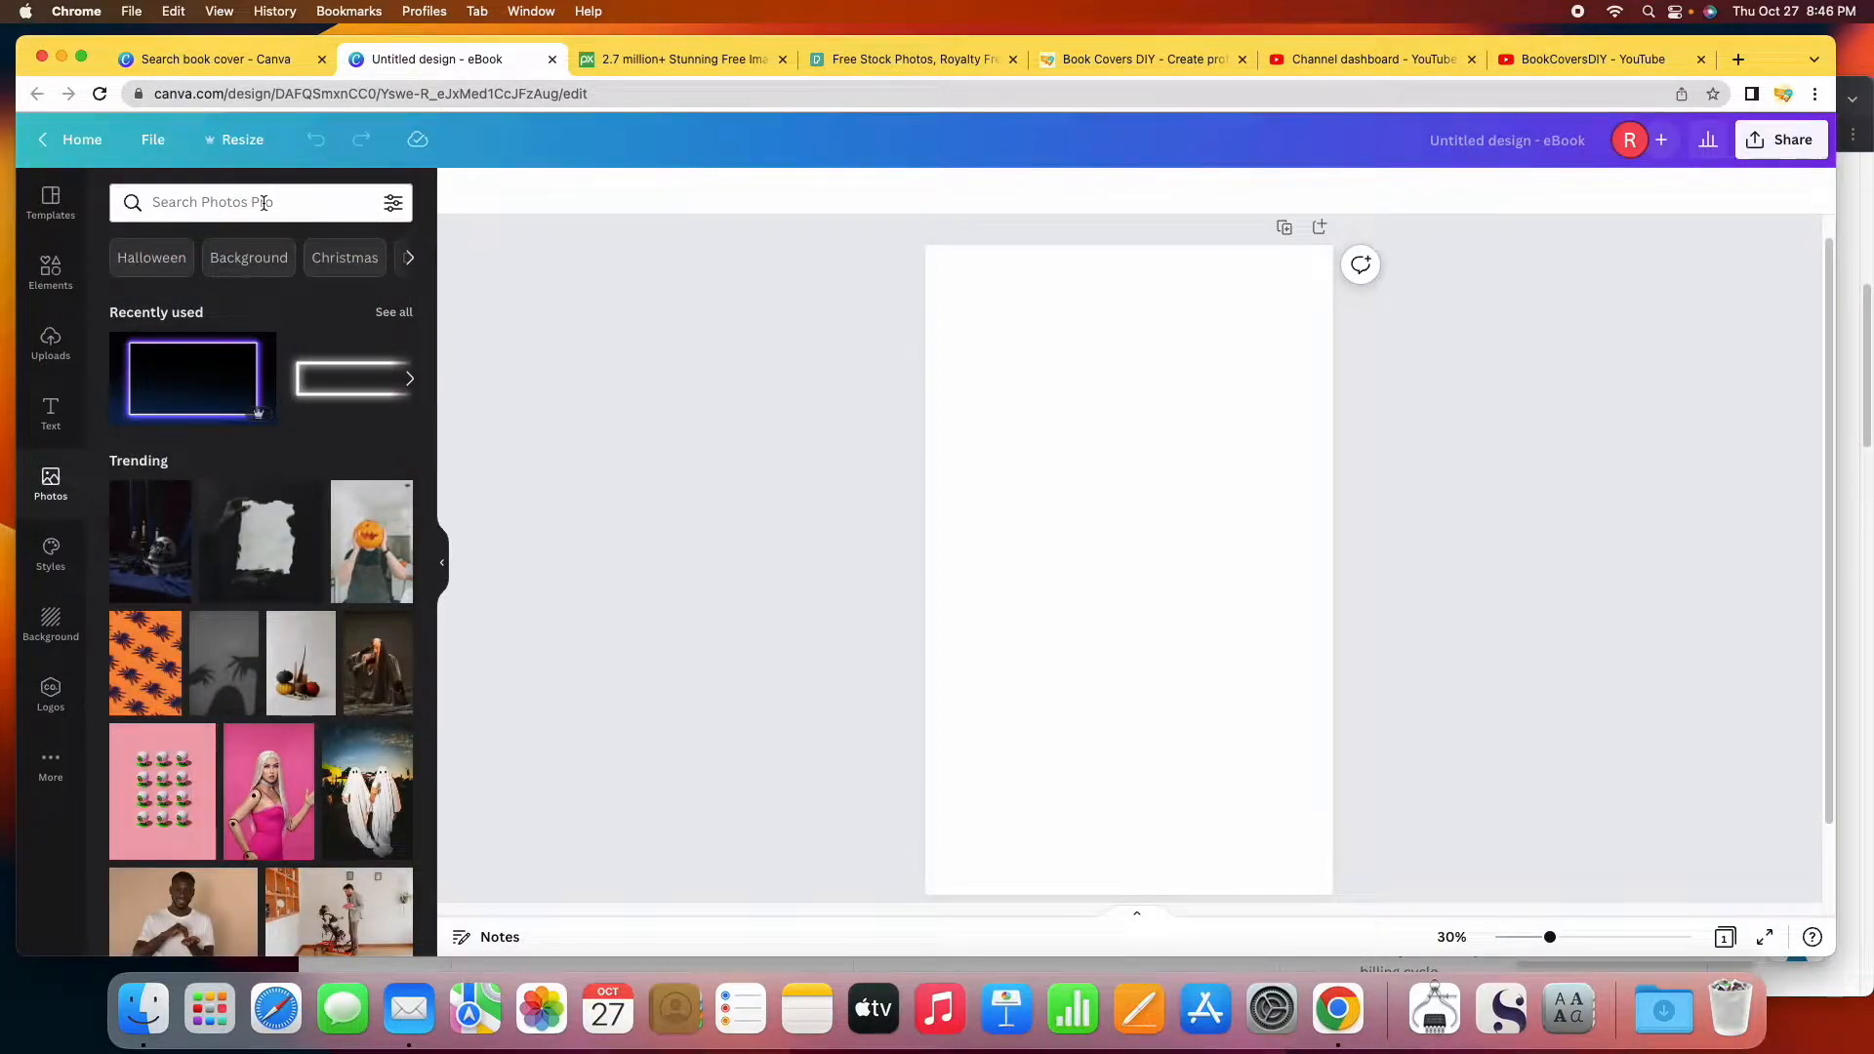
{"action": "left_click", "coordinate": [324, 202]}
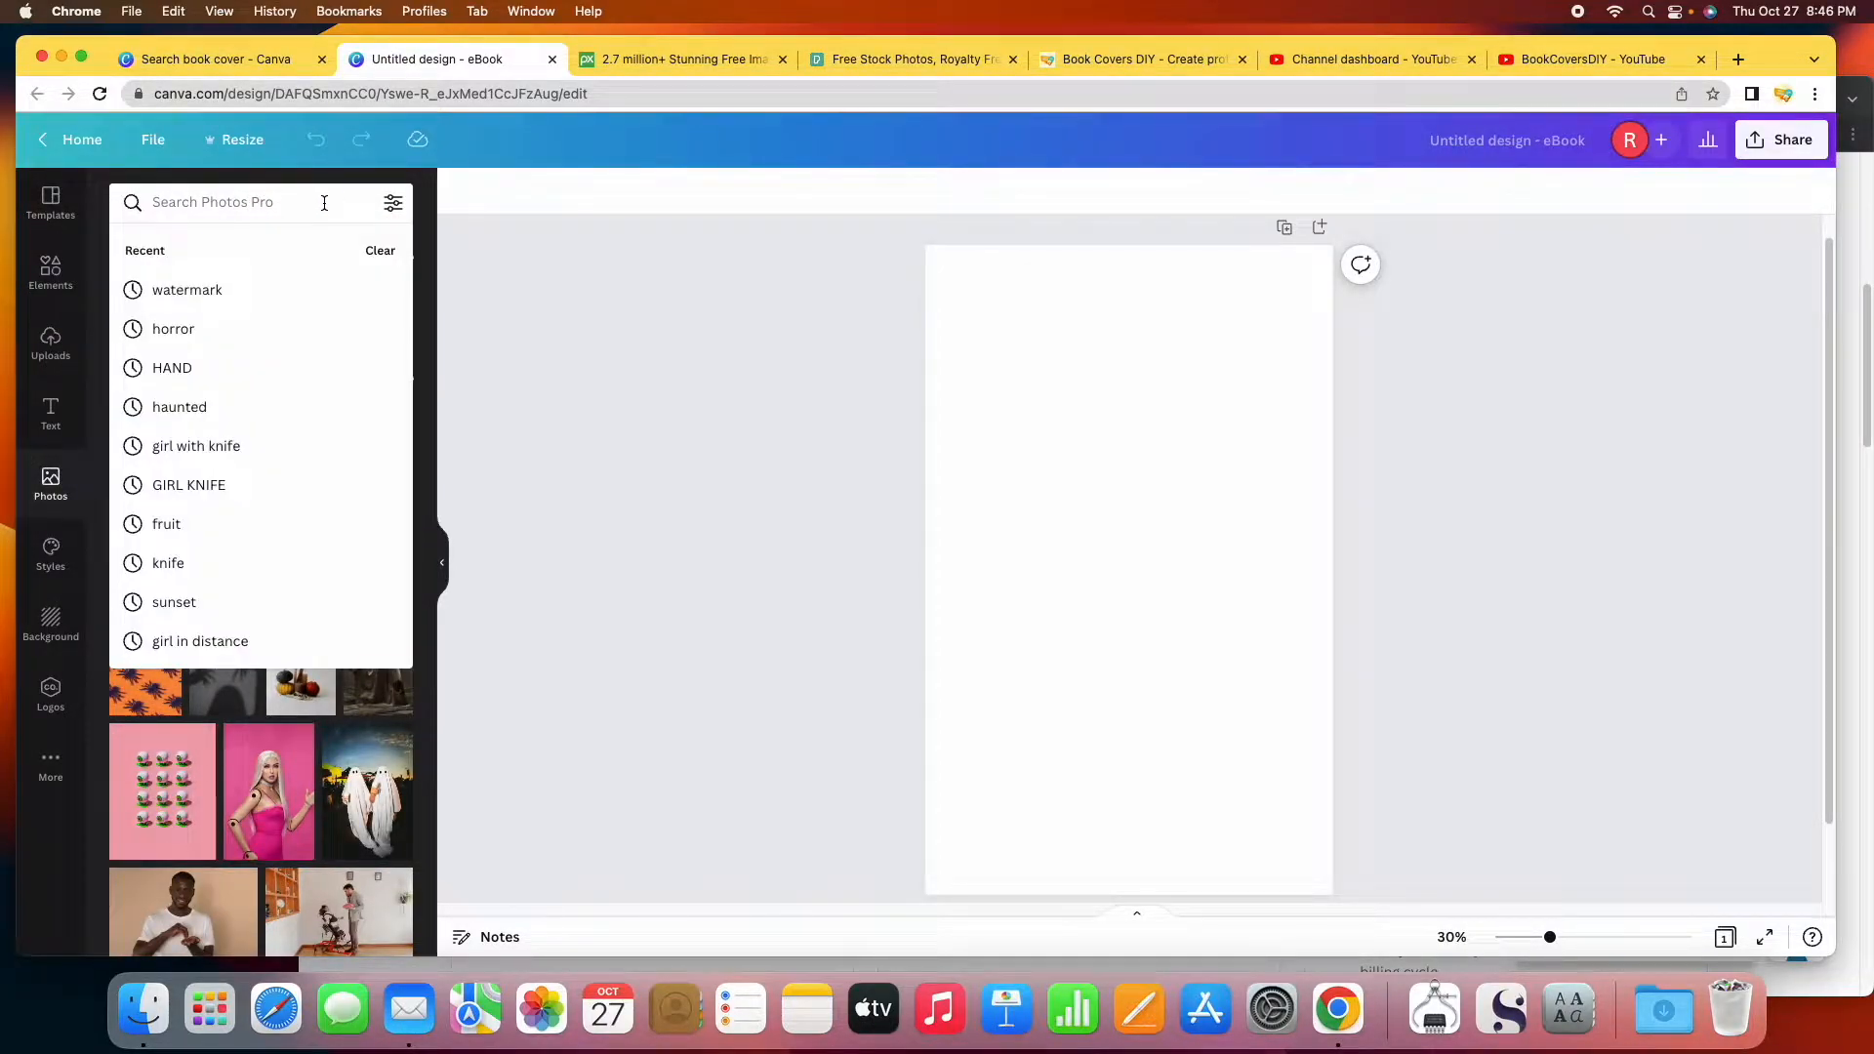
{"action": "type", "text": "horror"}
{"action": "key", "text": "Return"}
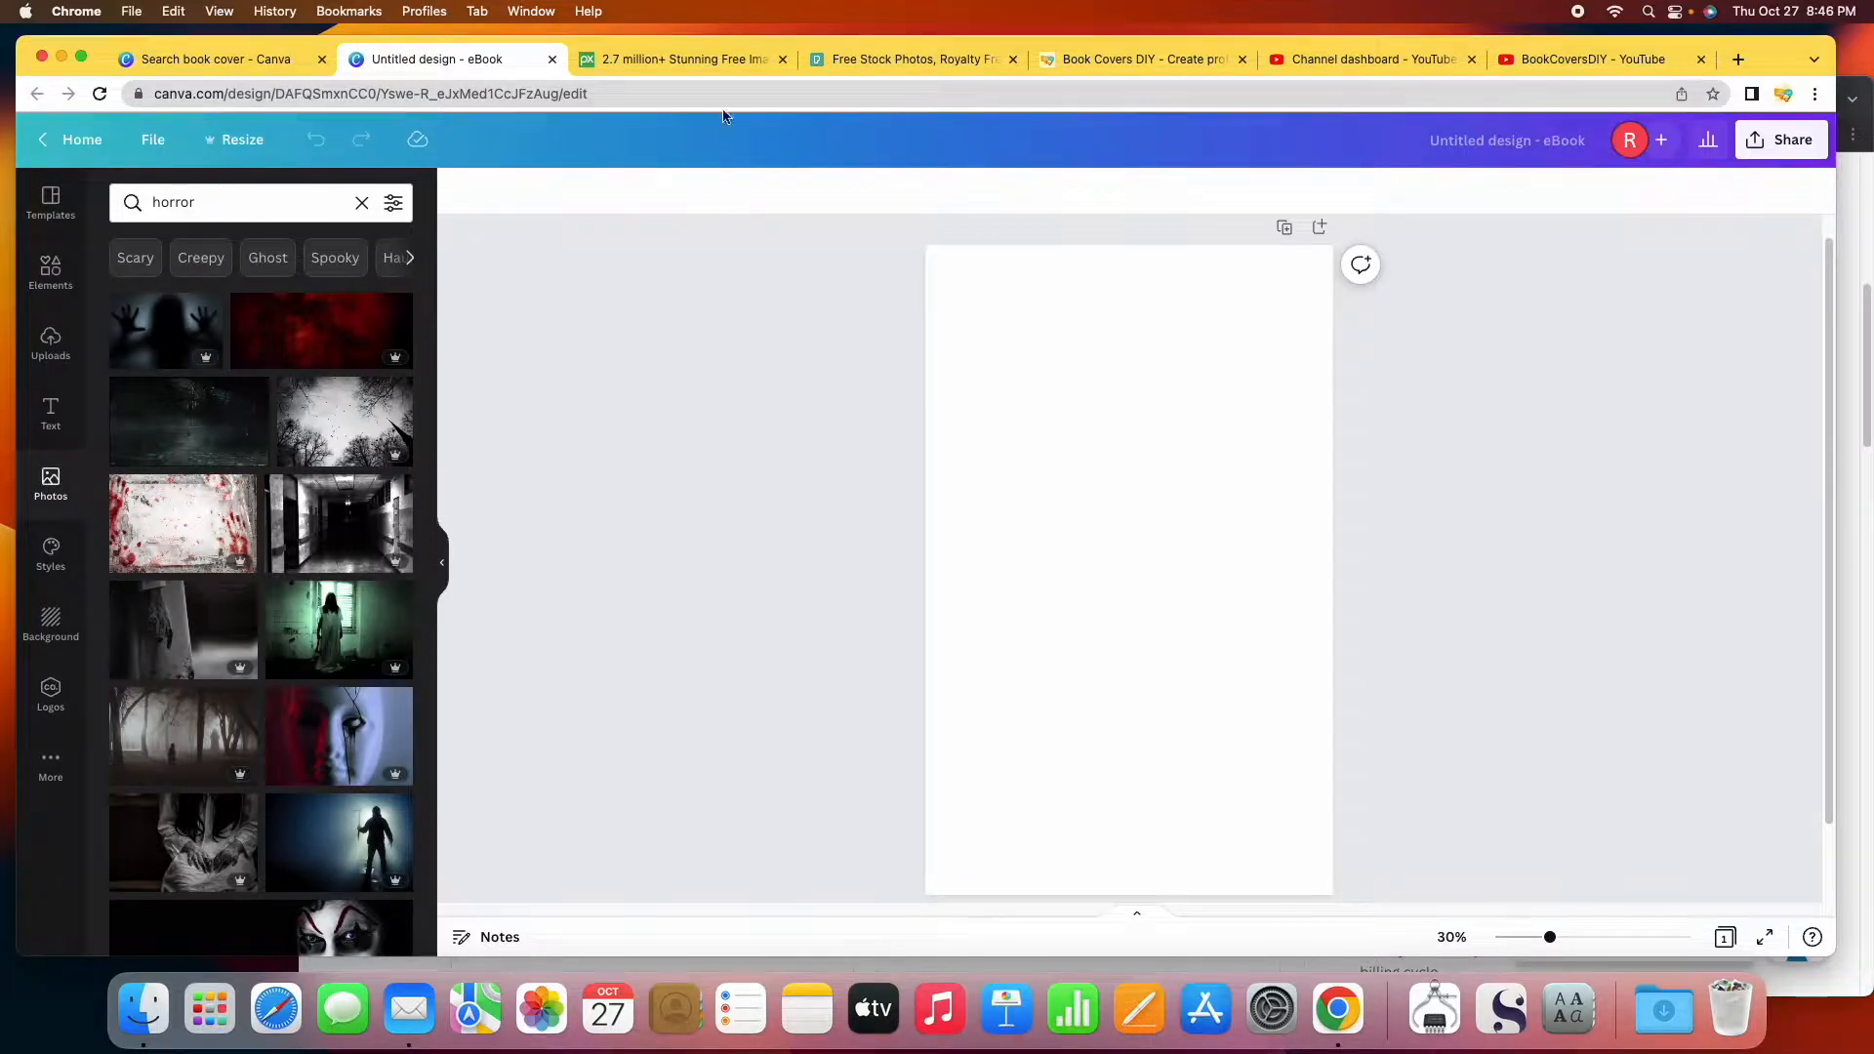
{"action": "left_click", "coordinate": [697, 60]}
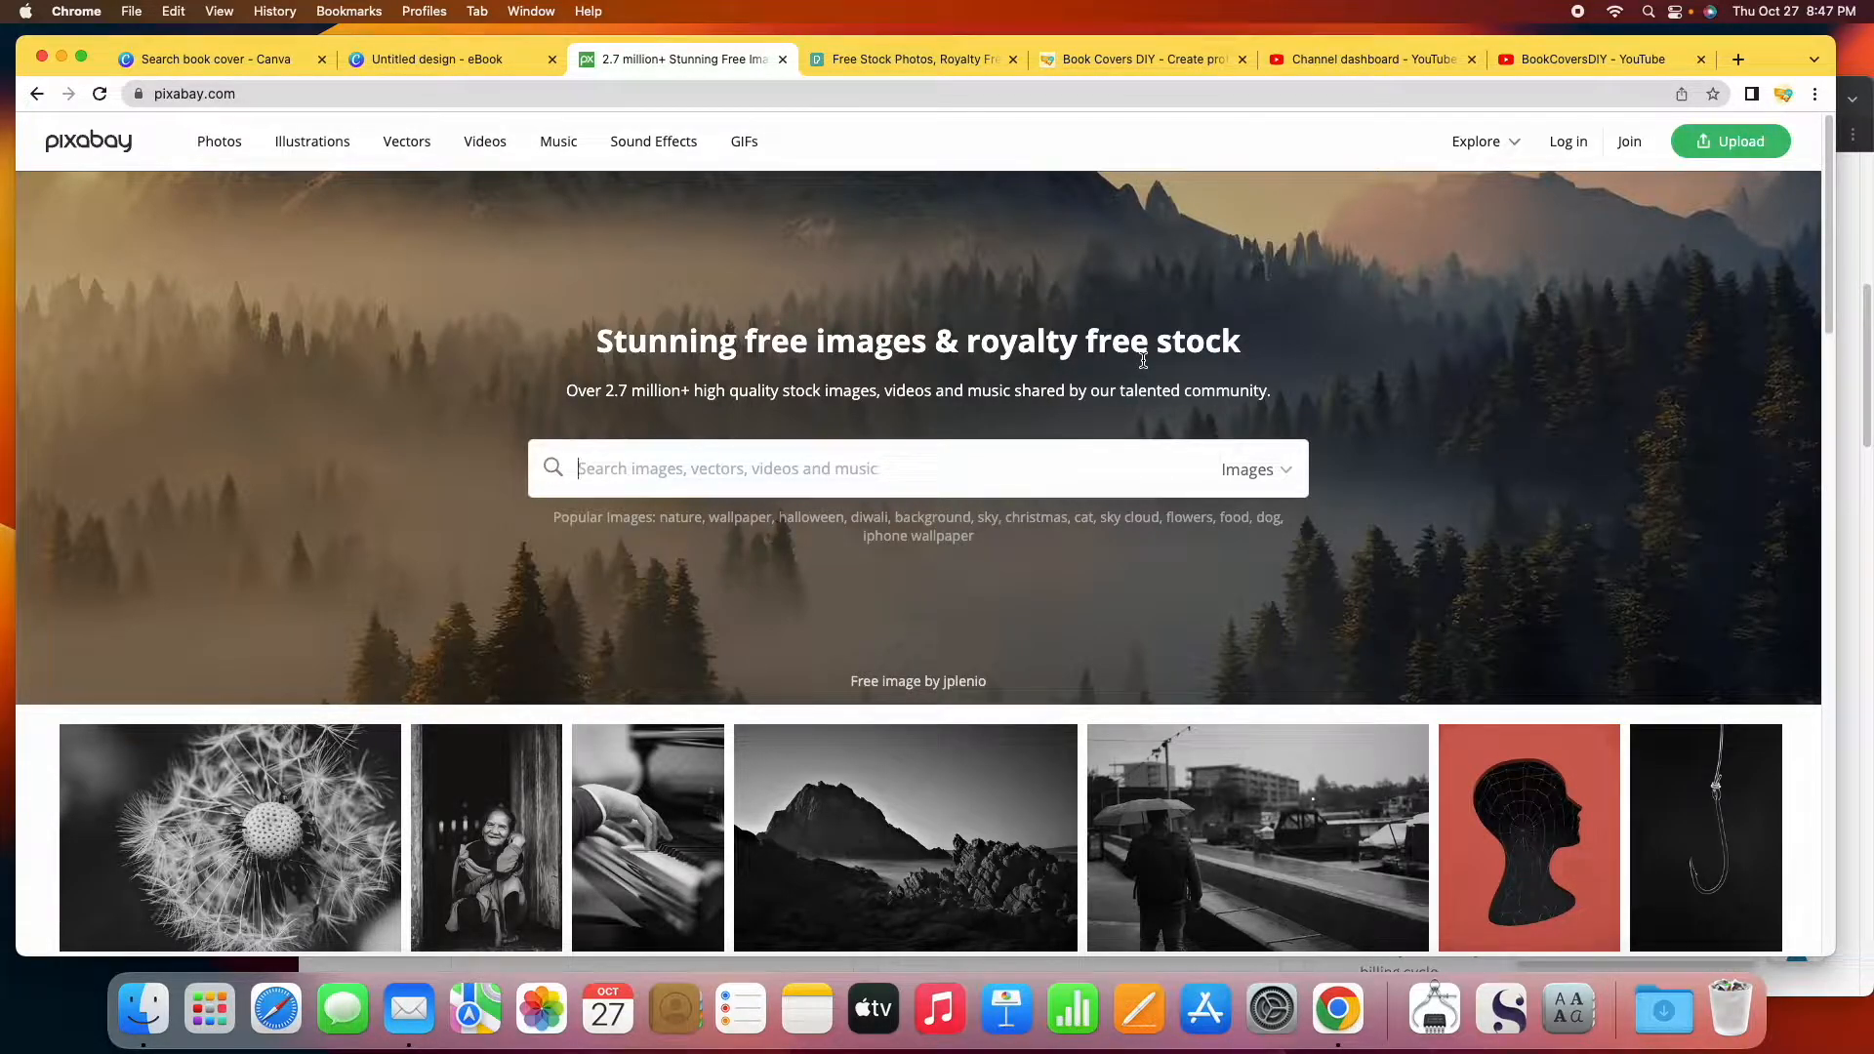
Search Pixabay for 'horror' images and turn on SafeSearch.
{"action": "type", "text": "horror"}
{"action": "key", "text": "Return"}
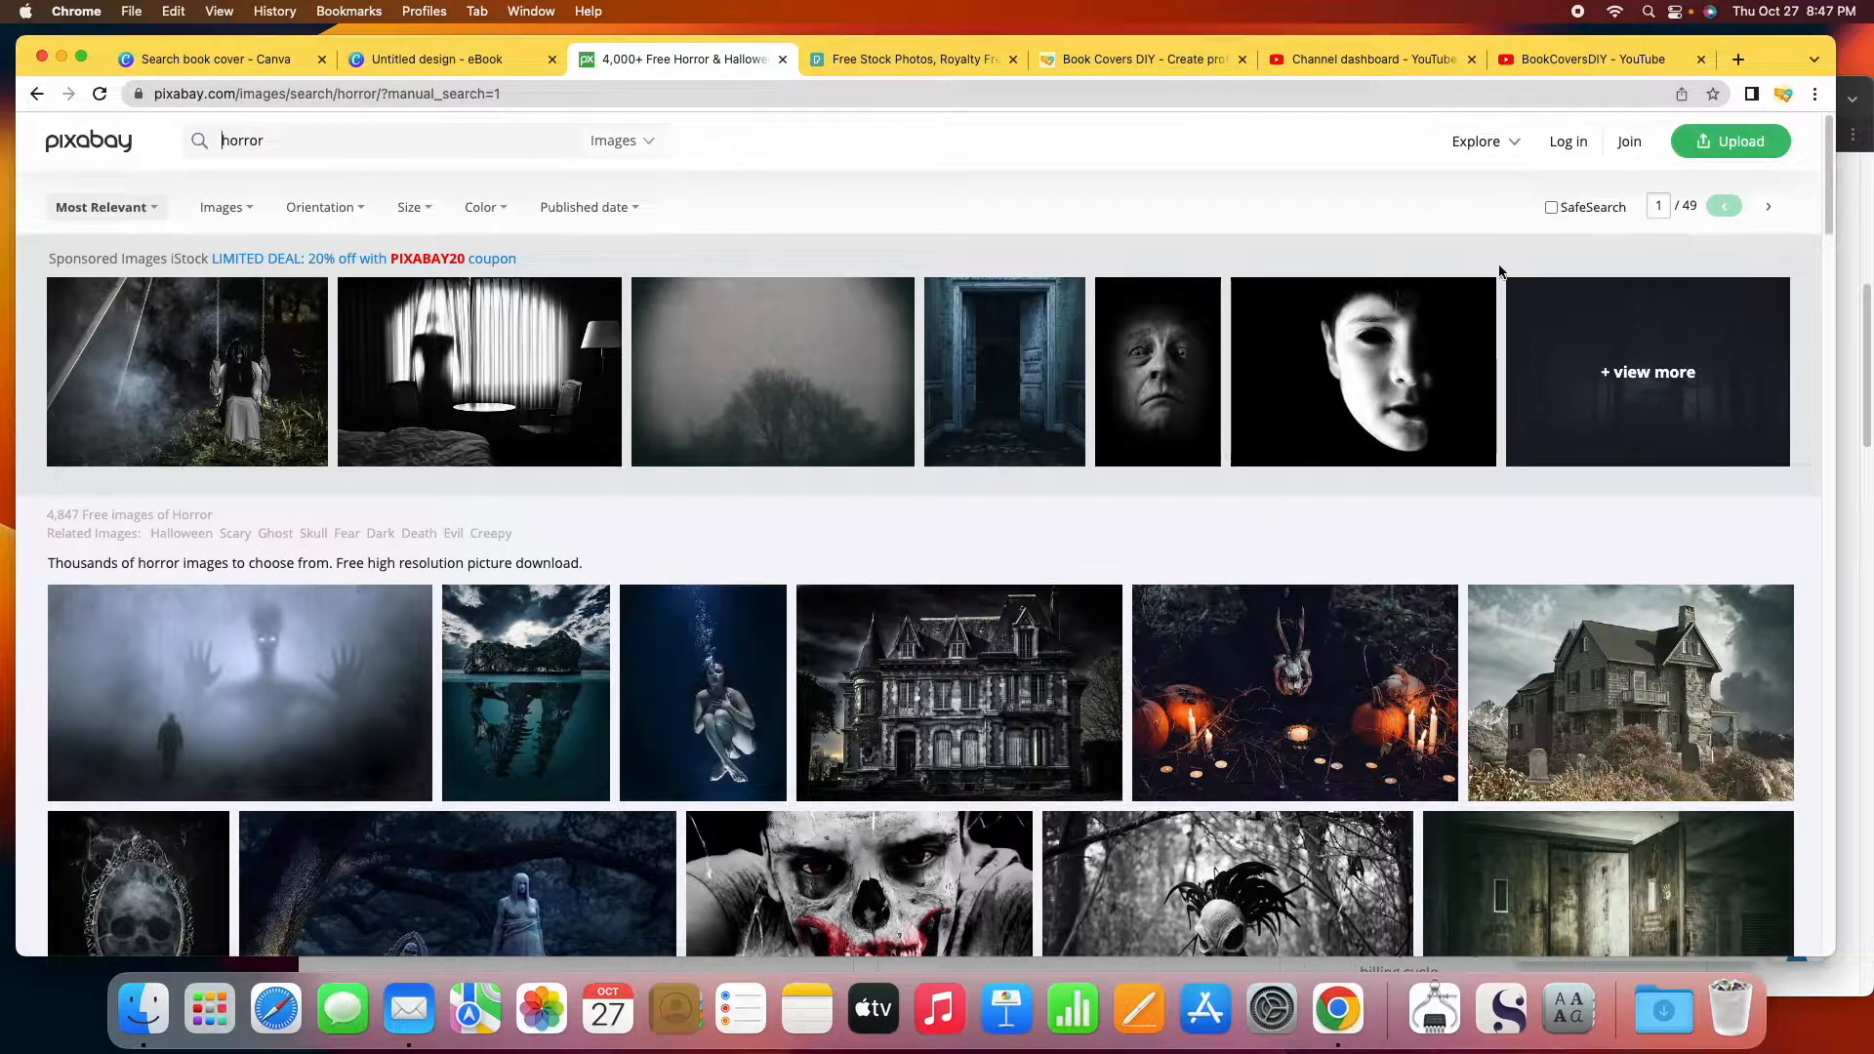
{"action": "left_click", "coordinate": [1552, 208]}
{"action": "left_click", "coordinate": [542, 143]}
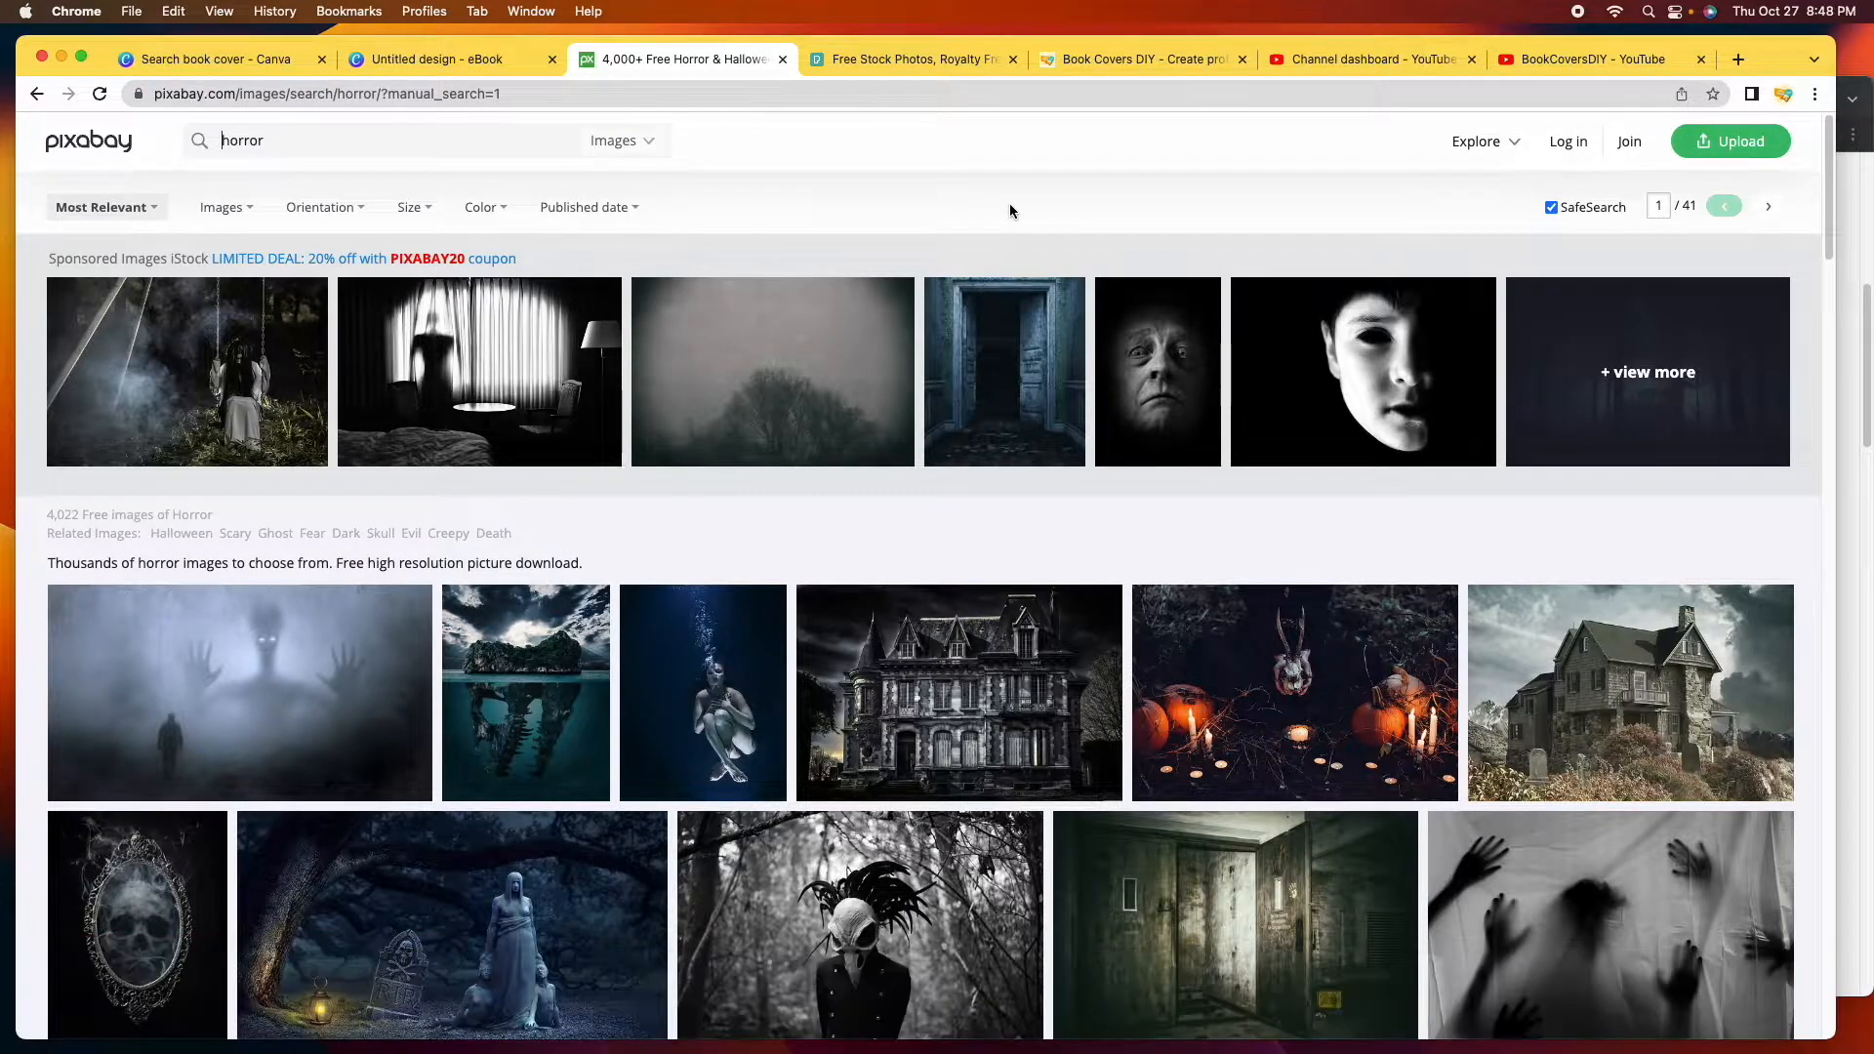
Search Pexels for 'horror' photos.
{"action": "left_click", "coordinate": [911, 61]}
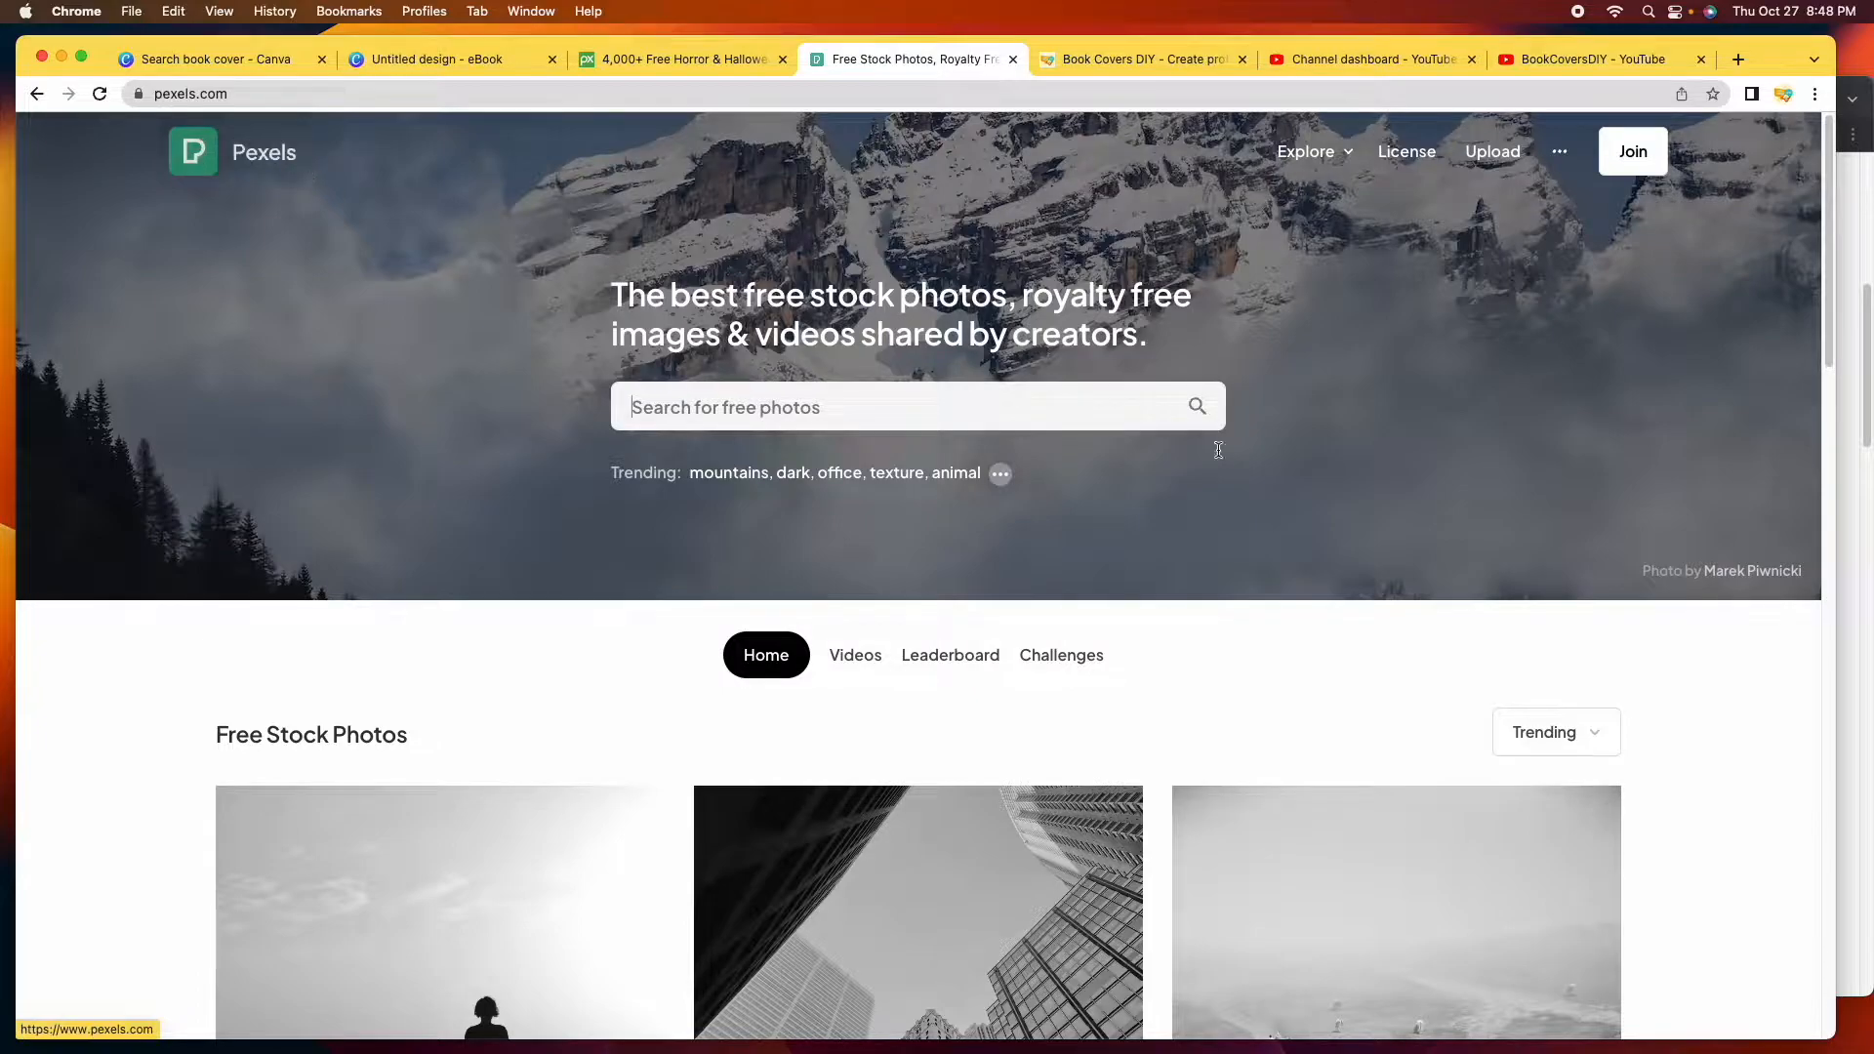
{"action": "left_click", "coordinate": [858, 411]}
{"action": "type", "text": "ho"}
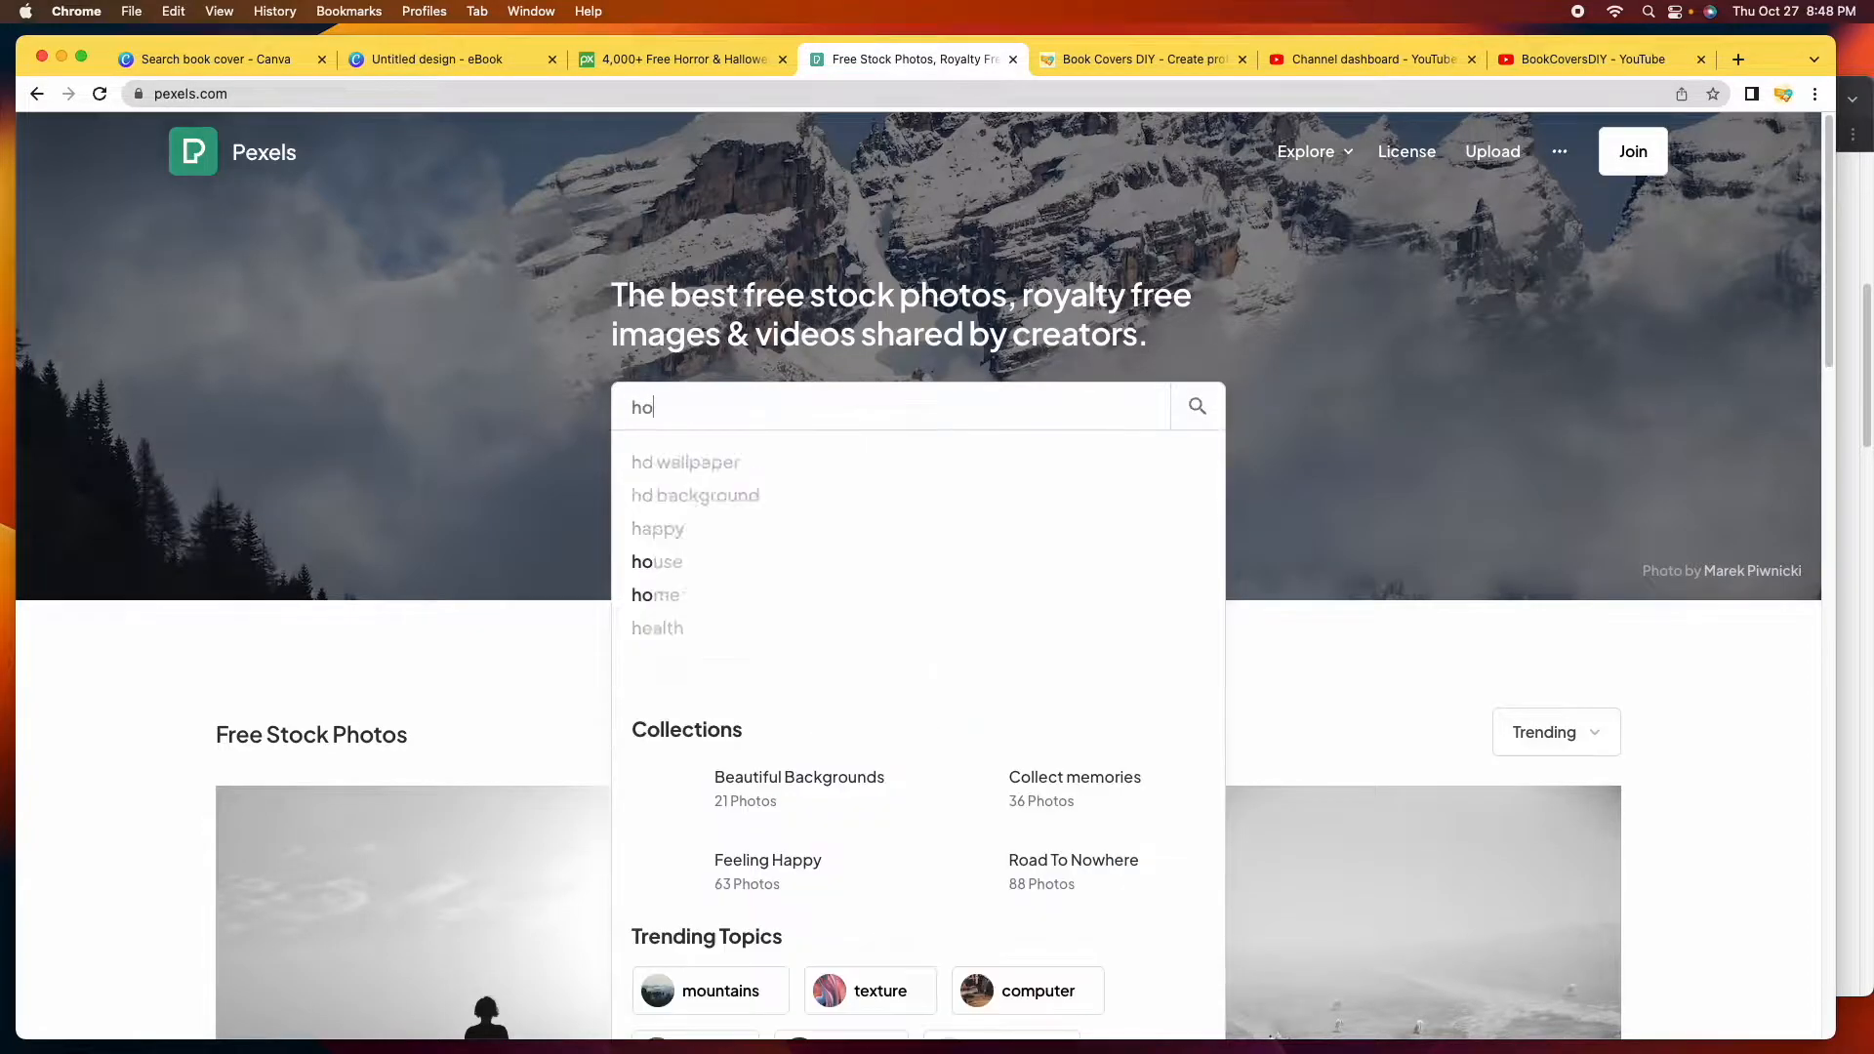
{"action": "type", "text": "rror"}
{"action": "key", "text": "Return"}
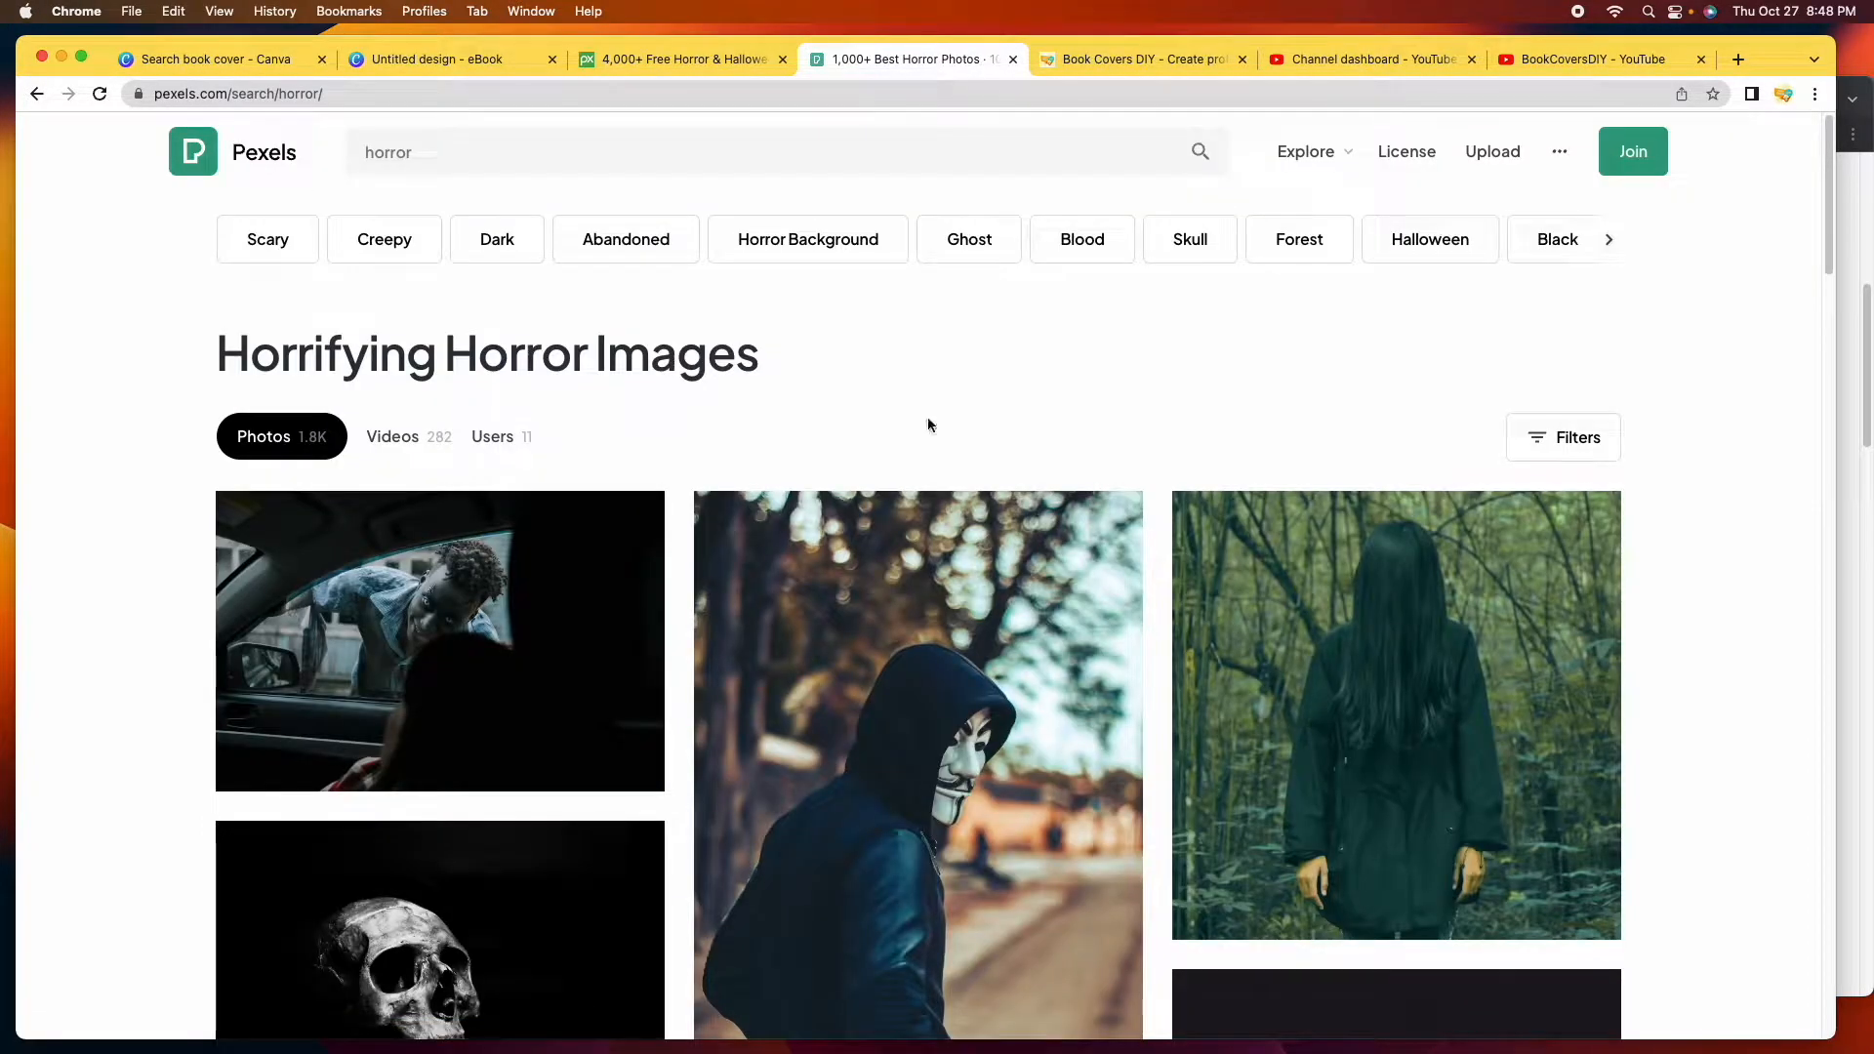
{"action": "scroll", "coordinate": [1142, 371], "scroll_direction": "down", "scroll_amount": 10}
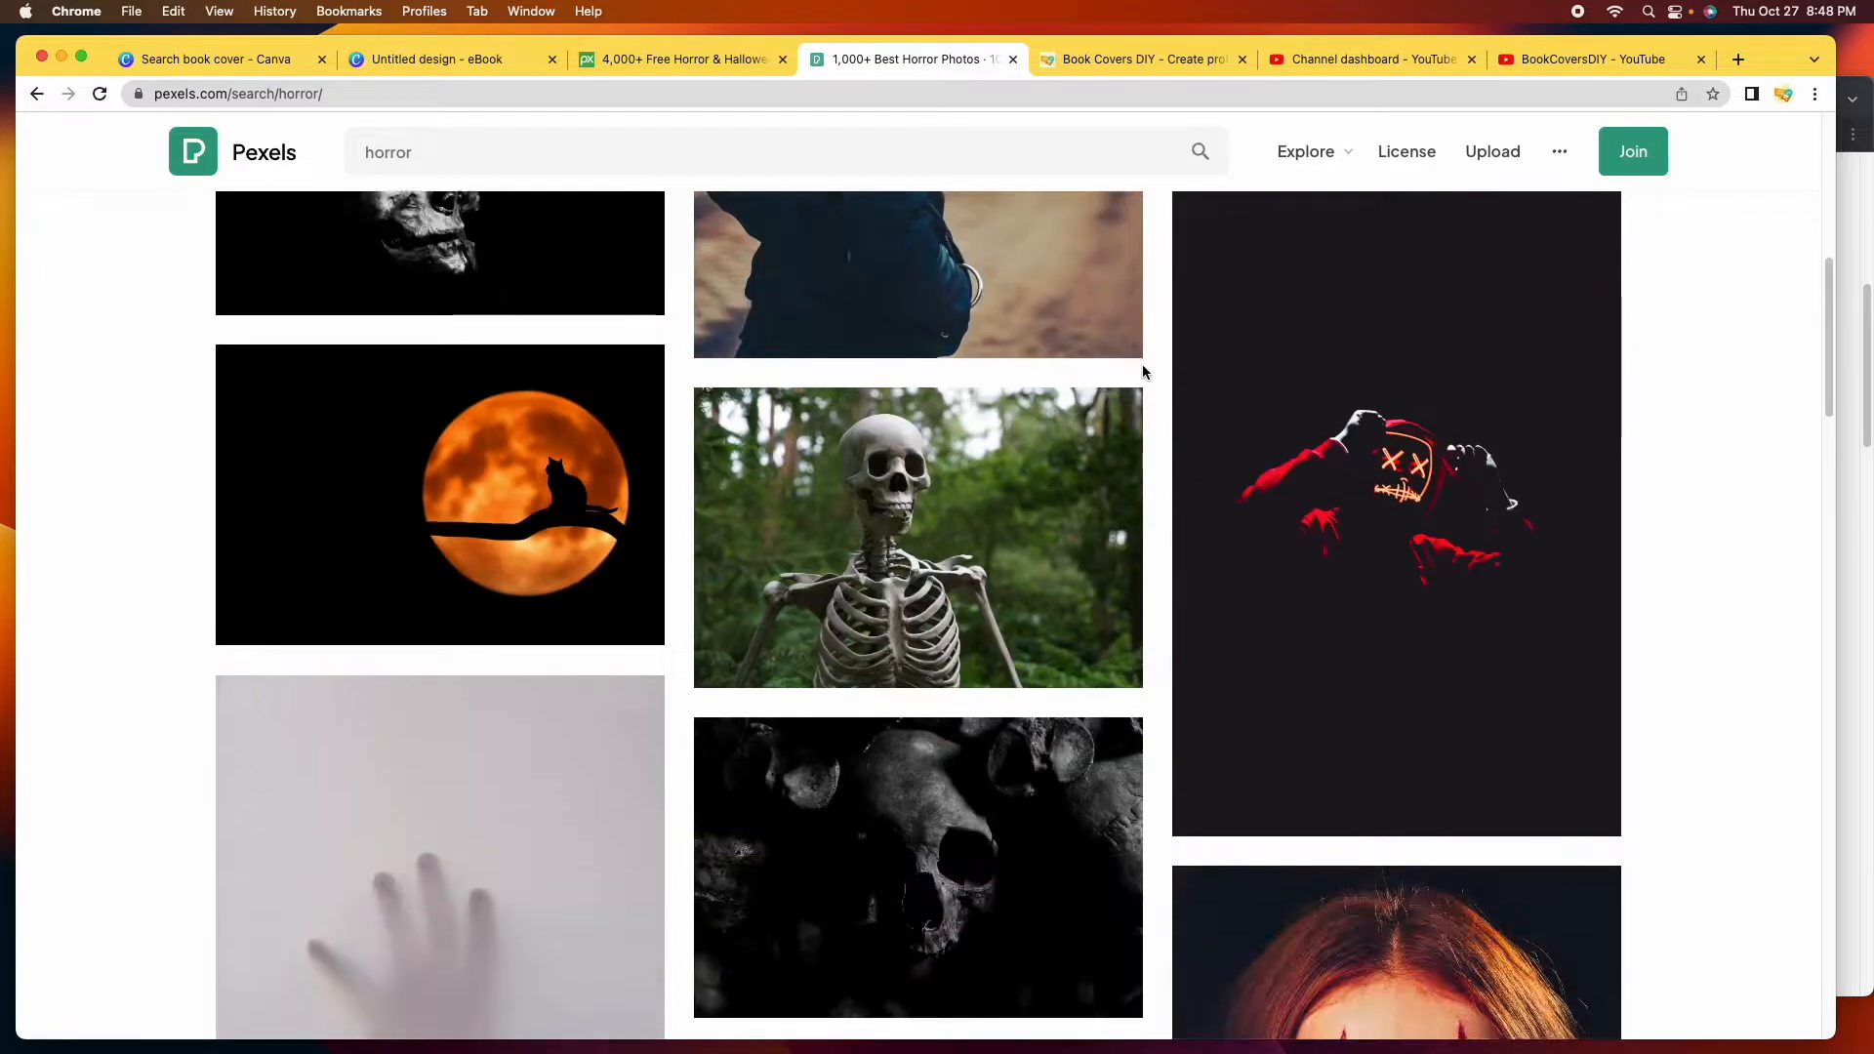
{"action": "scroll", "coordinate": [1144, 371], "scroll_direction": "down", "scroll_amount": 7}
{"action": "scroll", "coordinate": [1145, 371], "scroll_direction": "up", "scroll_amount": 3}
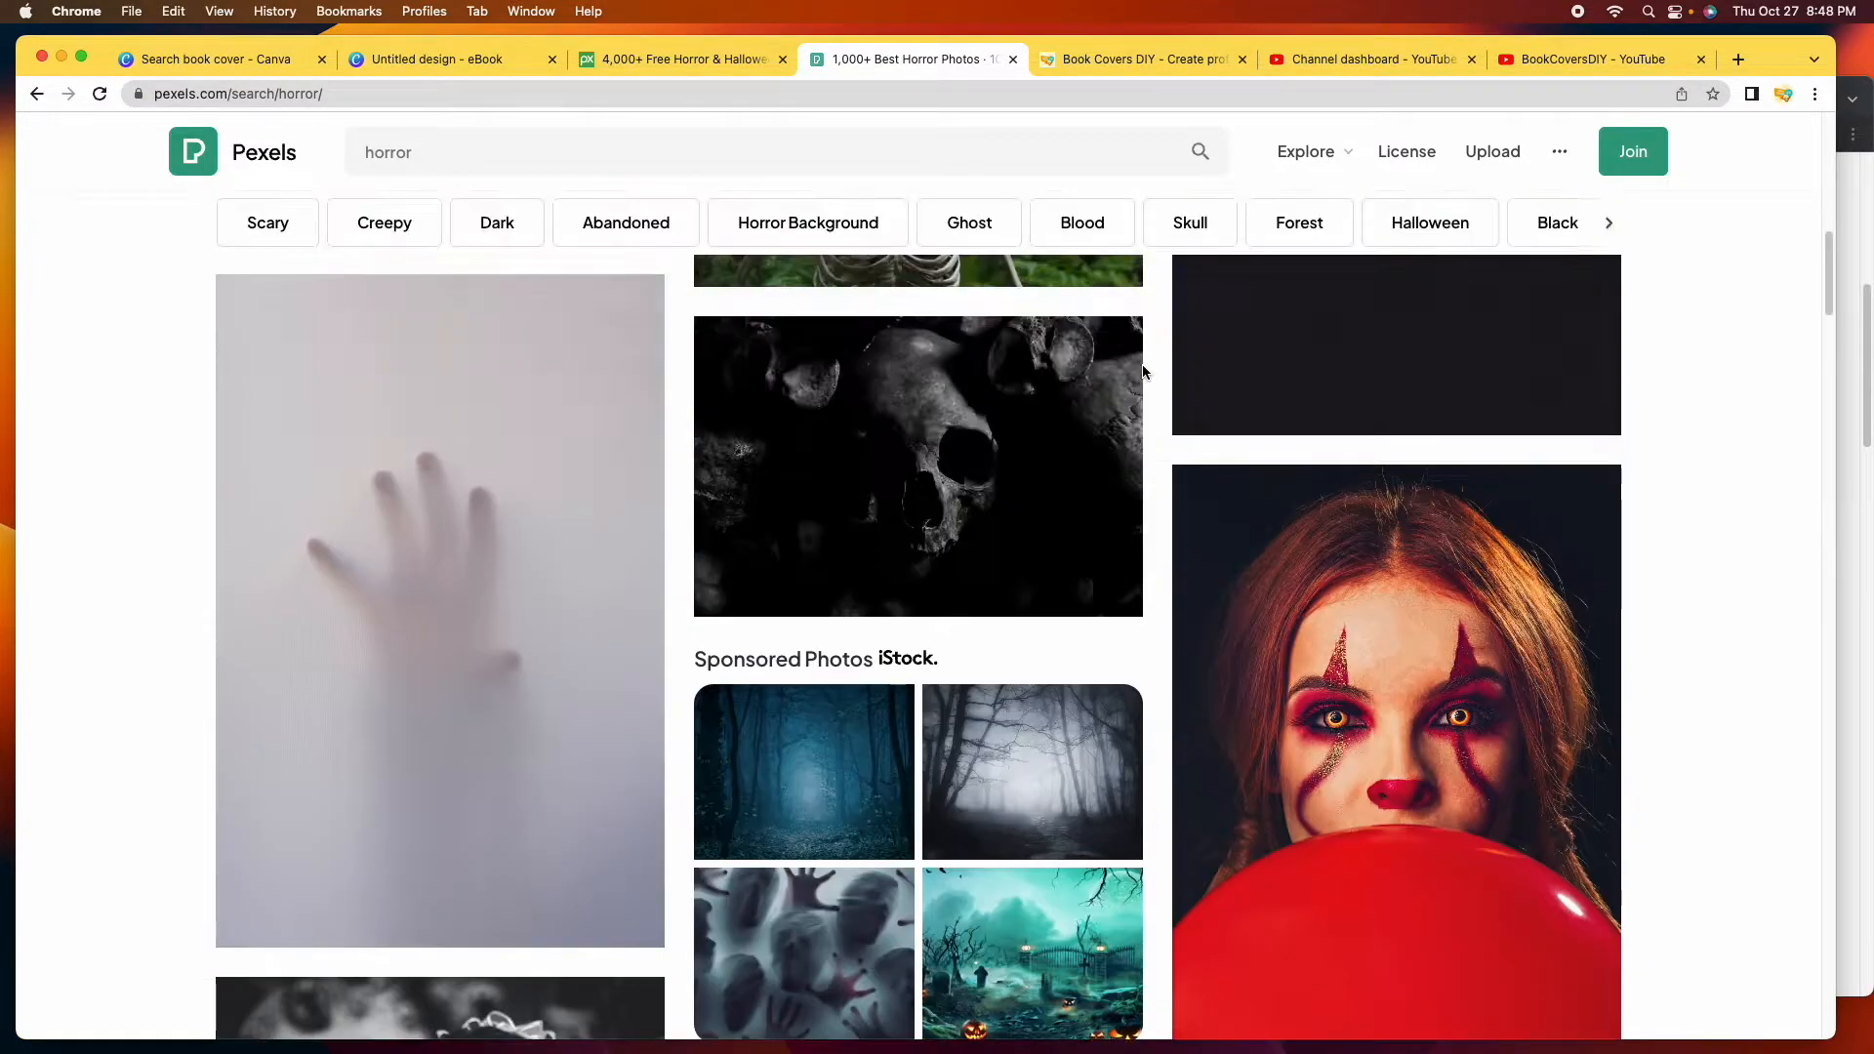
{"action": "scroll", "coordinate": [1144, 371], "scroll_direction": "up", "scroll_amount": 10}
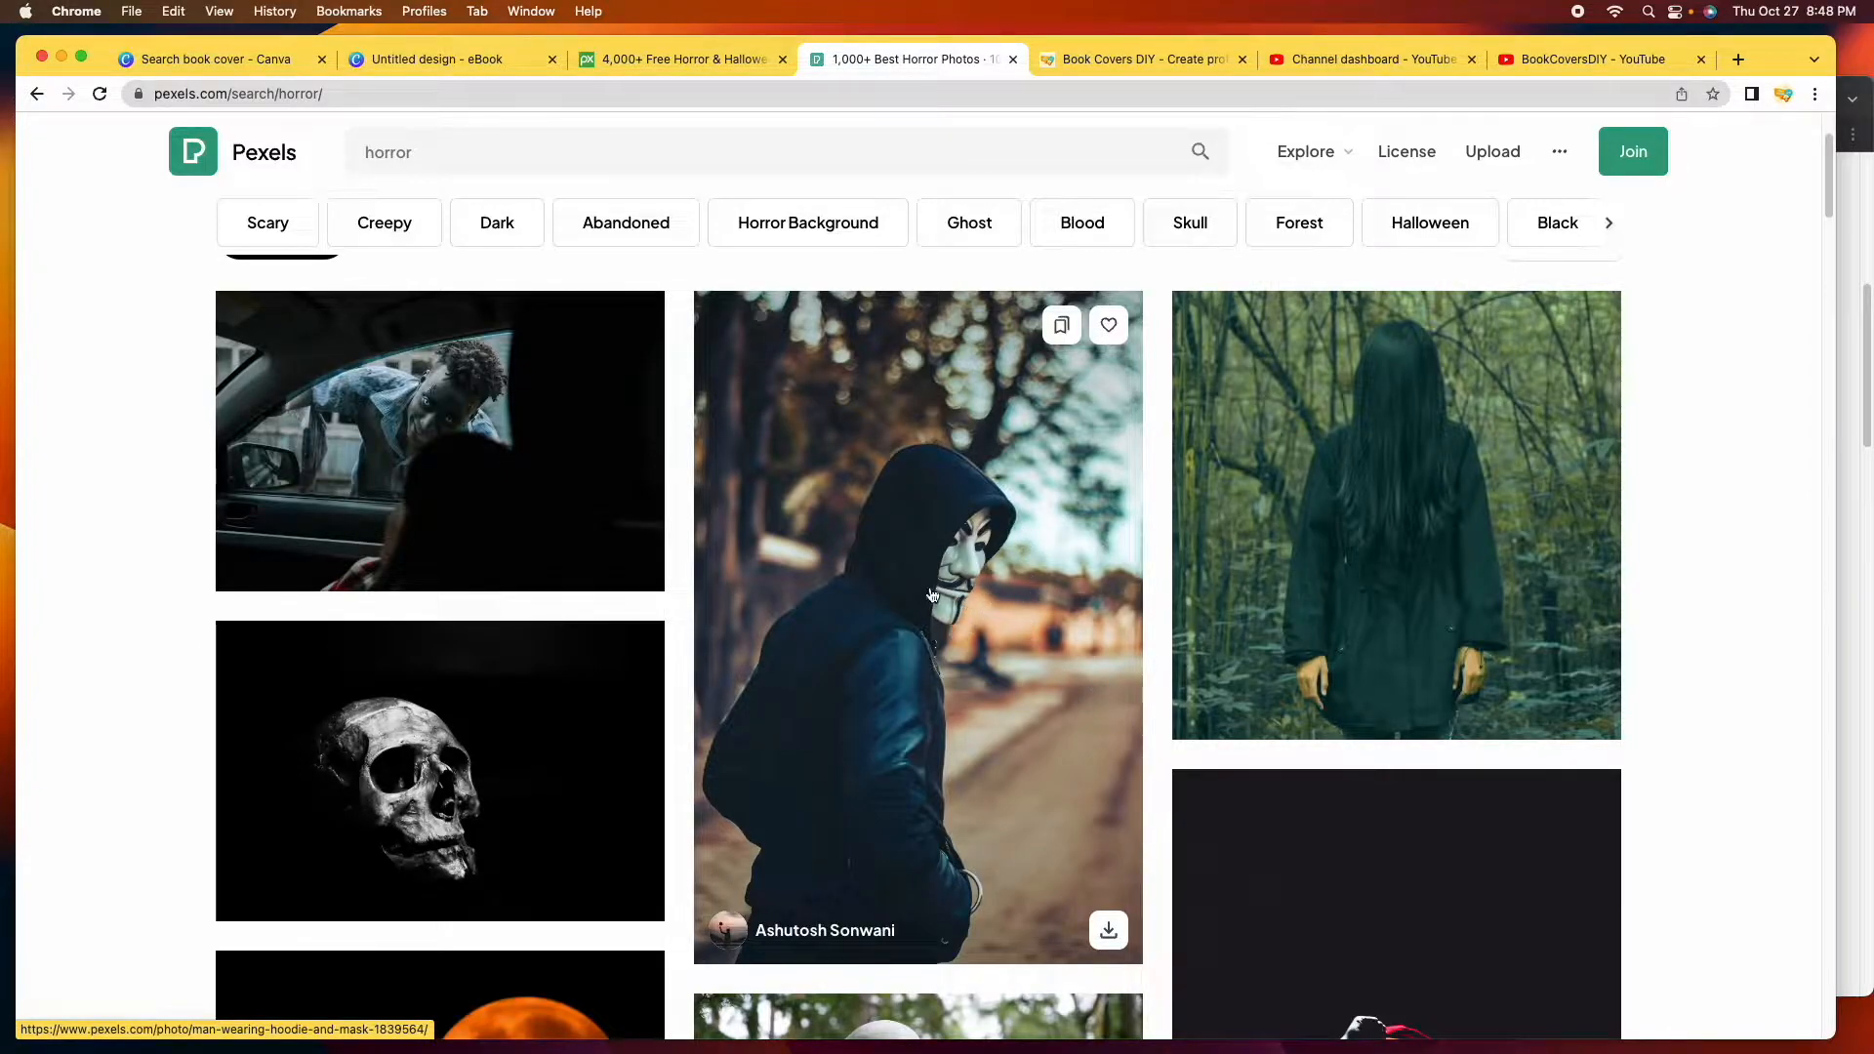
Scroll further through the Pexels horror photos, then return to the Pixabay results.
{"action": "scroll", "coordinate": [1038, 663], "scroll_direction": "down", "scroll_amount": 8}
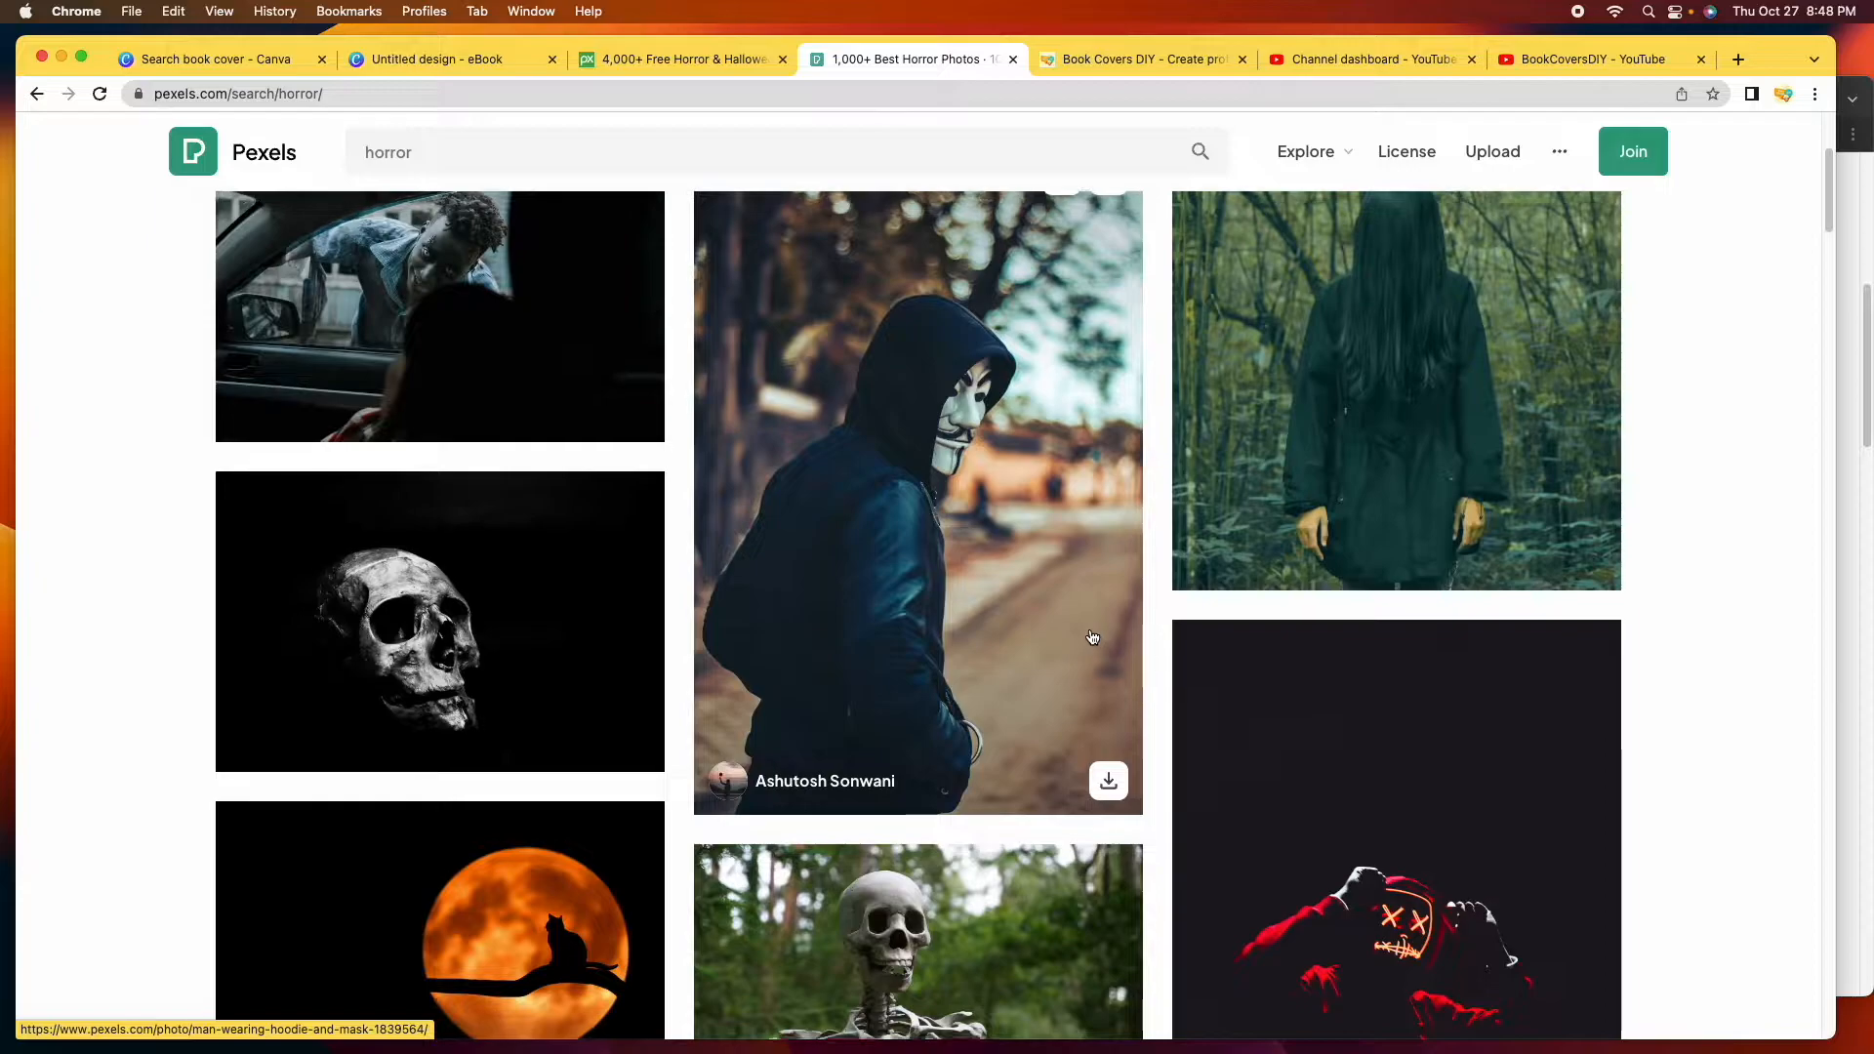
{"action": "scroll", "coordinate": [1104, 636], "scroll_direction": "down", "scroll_amount": 4}
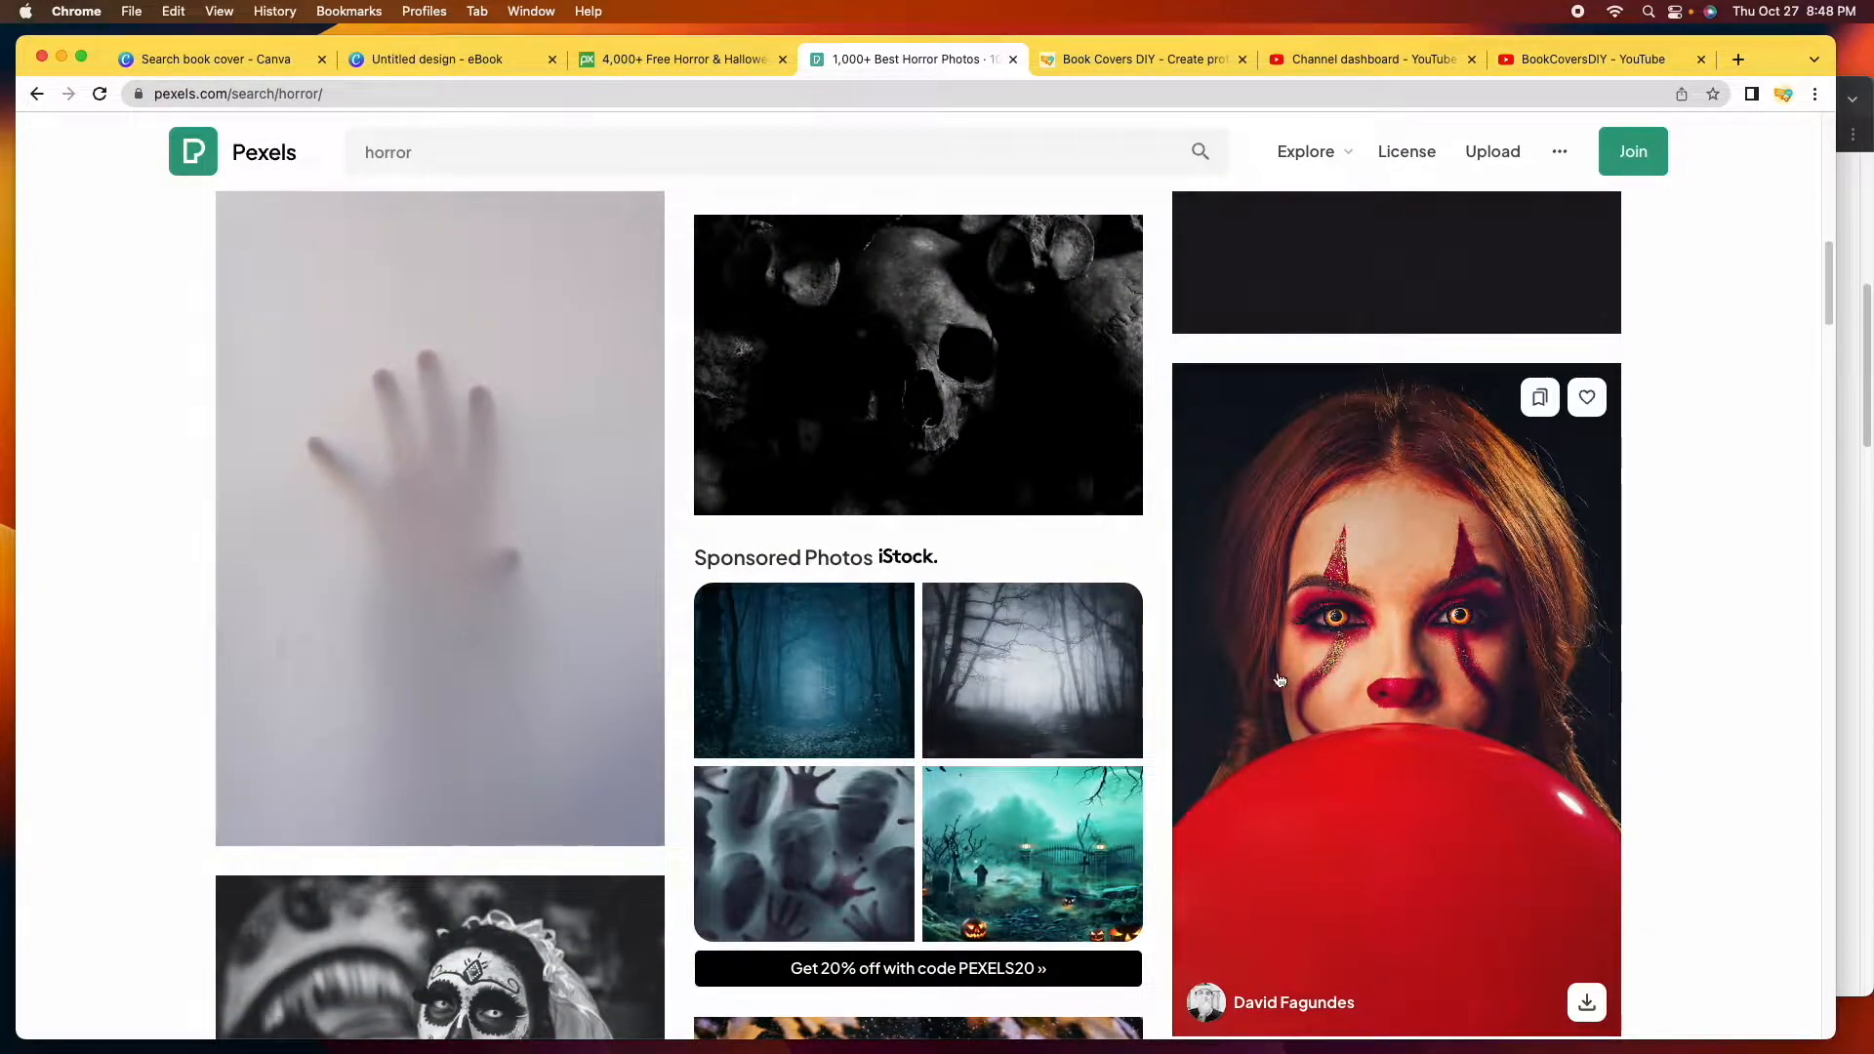
{"action": "scroll", "coordinate": [1463, 722], "scroll_direction": "down", "scroll_amount": 1}
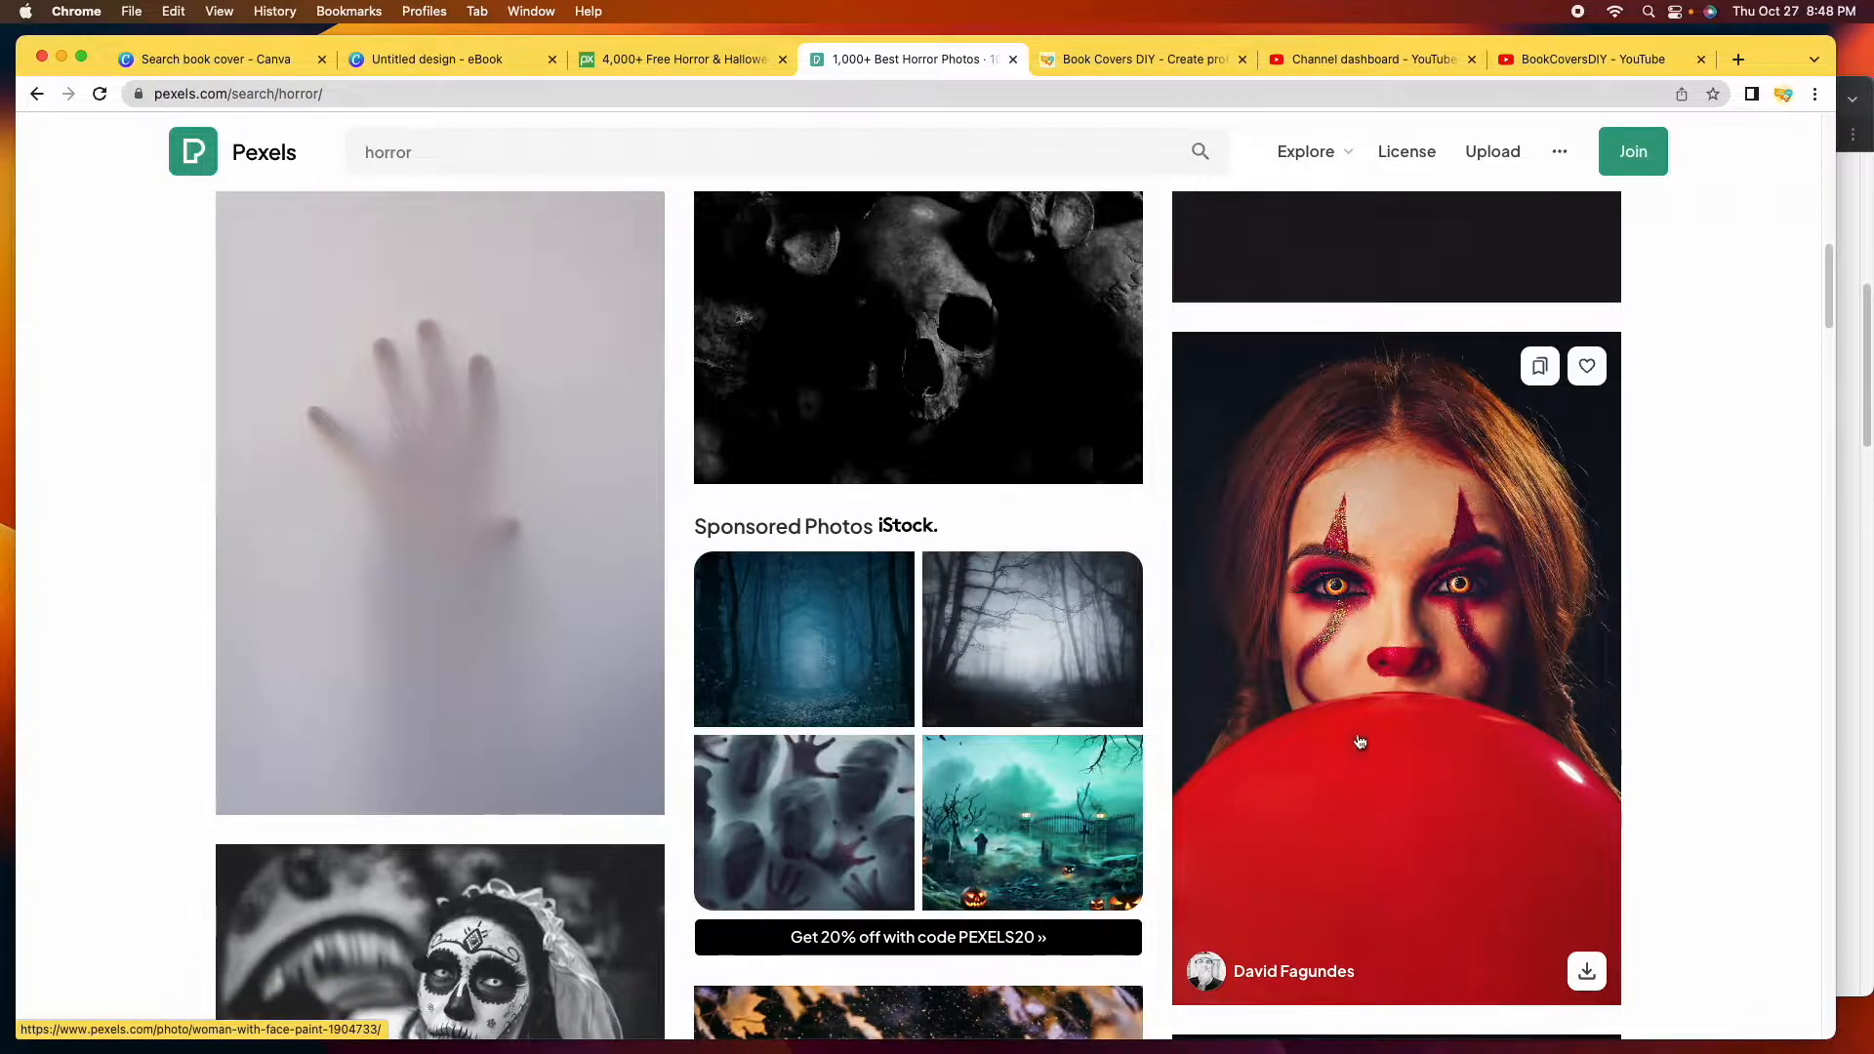
{"action": "scroll", "coordinate": [1301, 661], "scroll_direction": "down", "scroll_amount": 2}
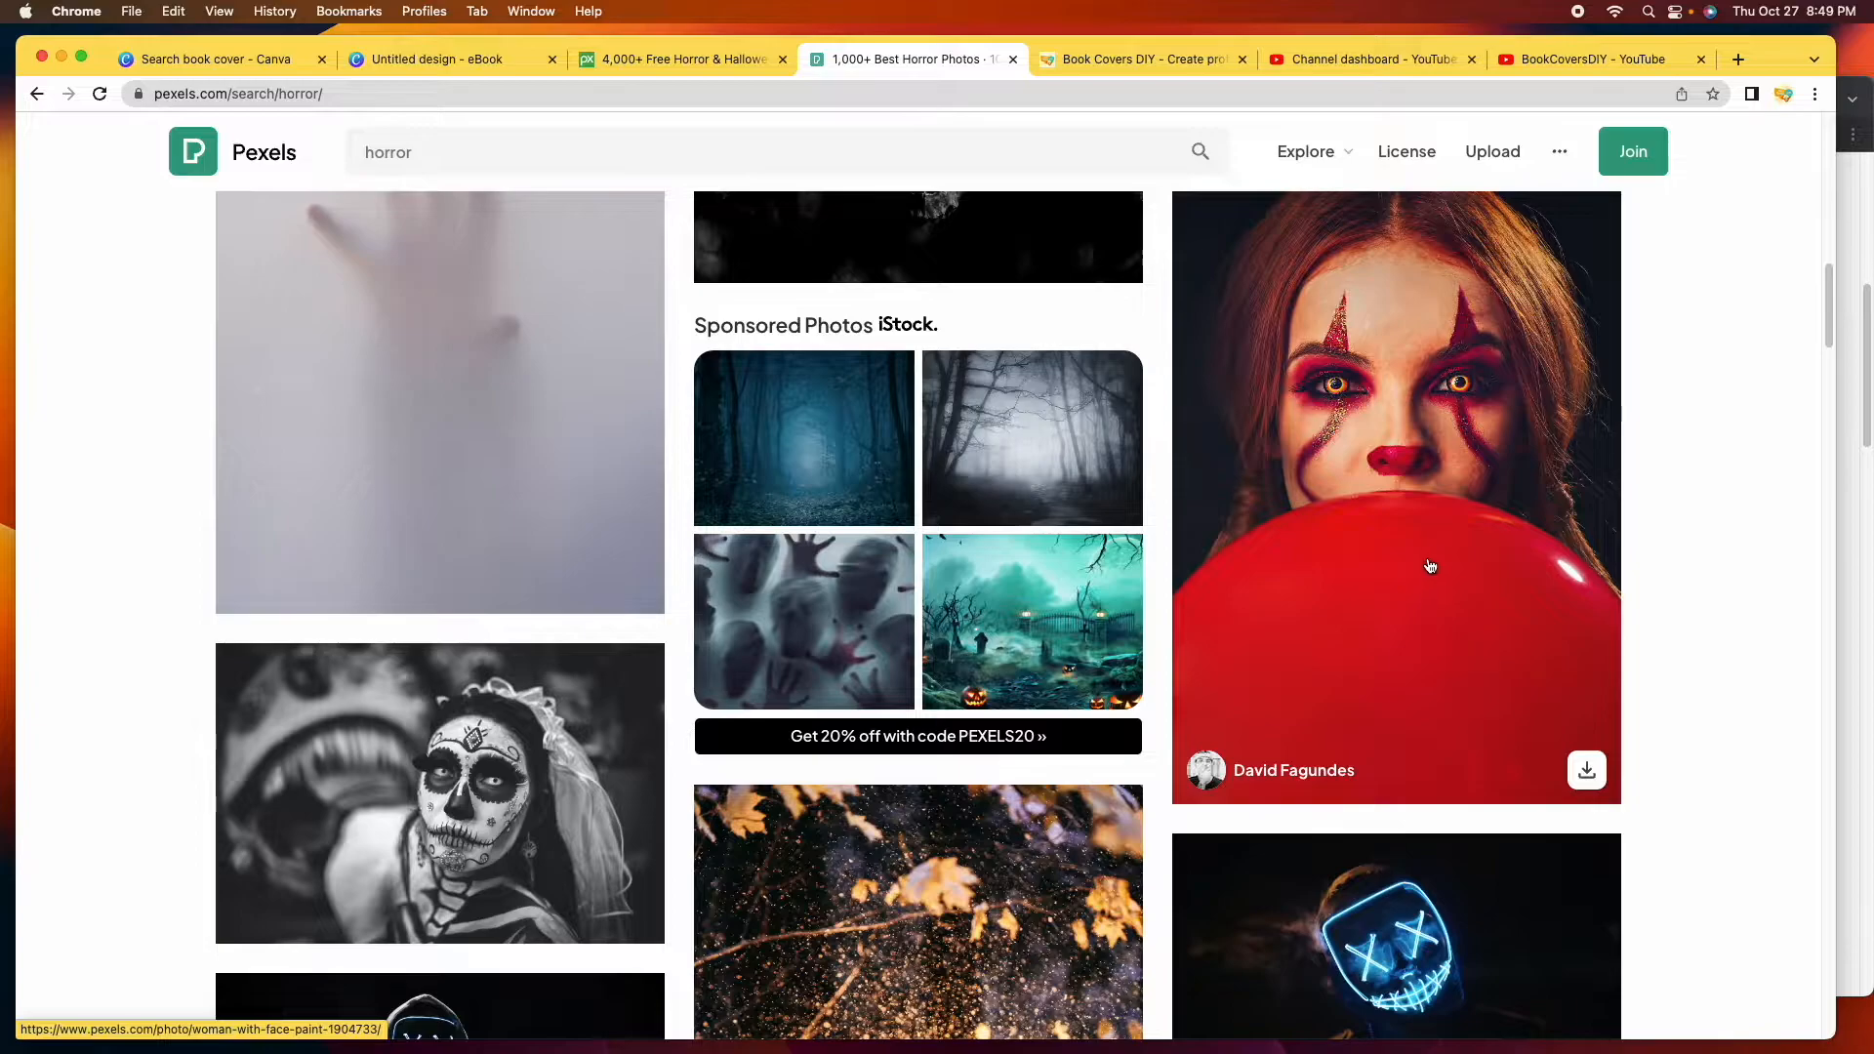
{"action": "scroll", "coordinate": [1431, 564], "scroll_direction": "down", "scroll_amount": 8}
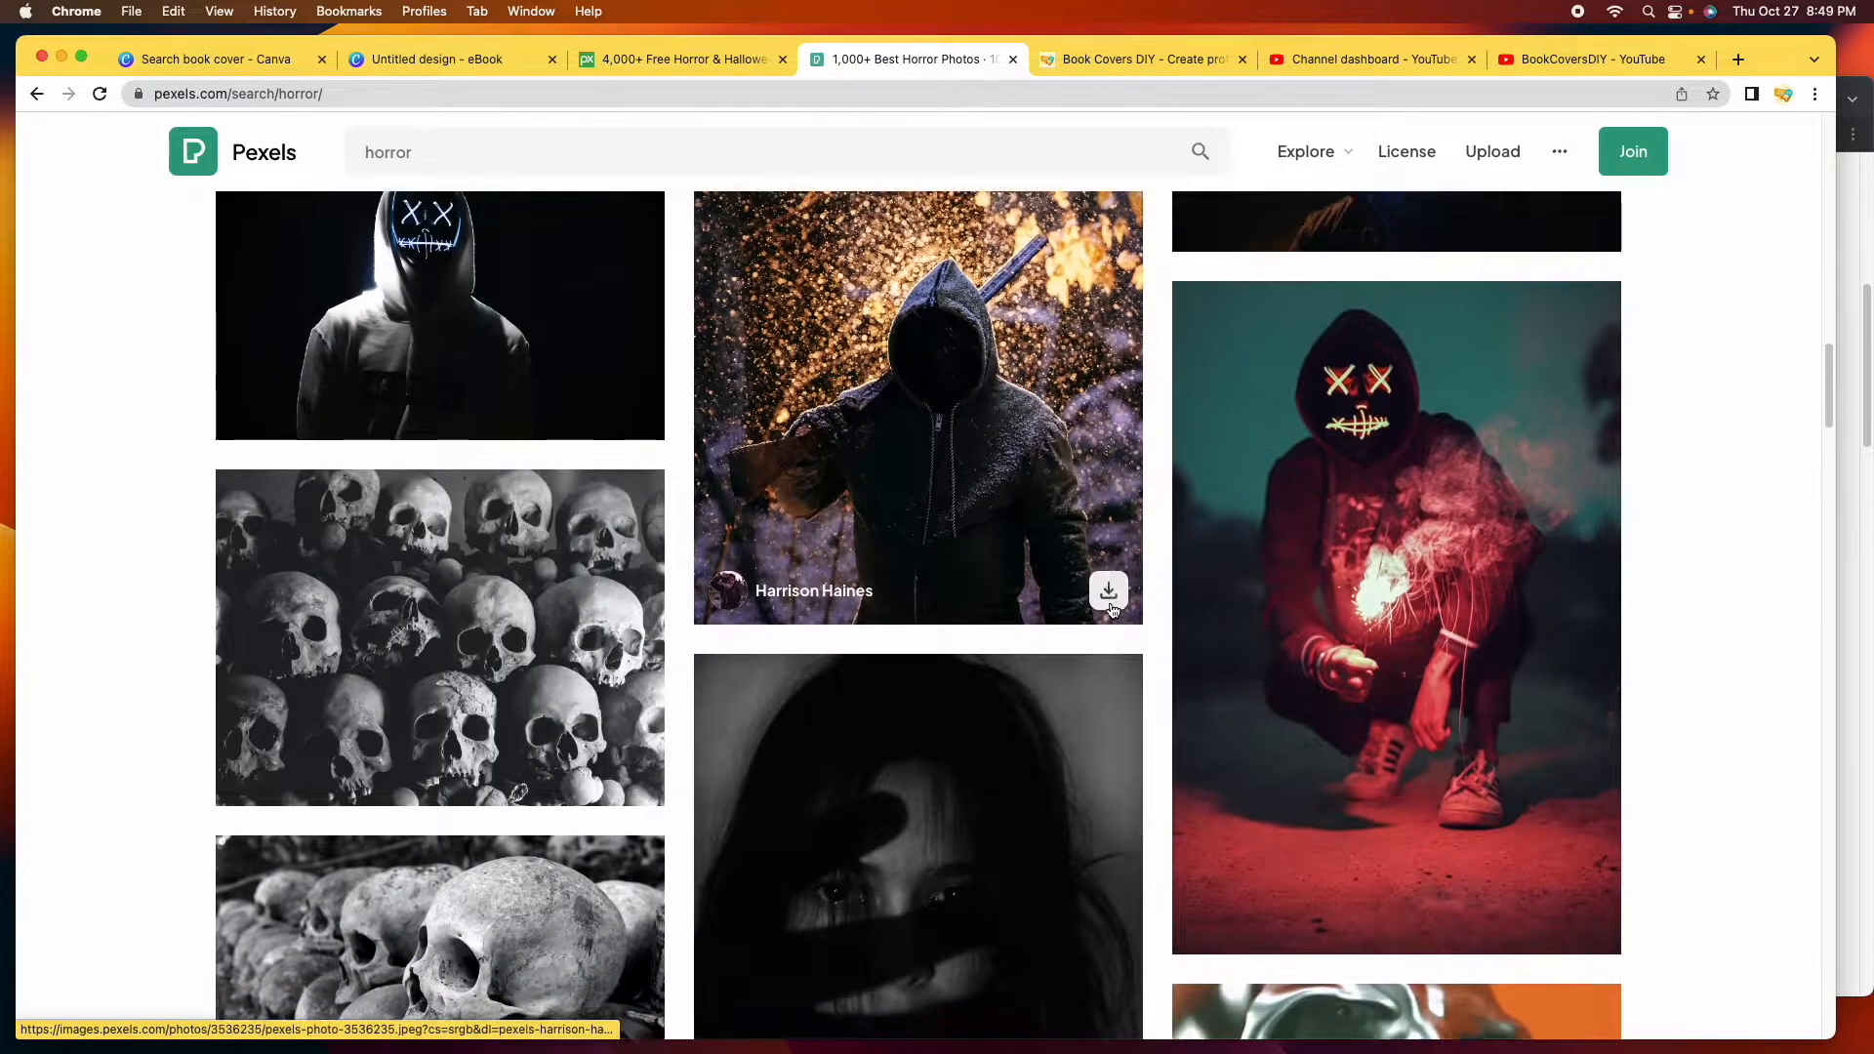
{"action": "scroll", "coordinate": [1110, 607], "scroll_direction": "down", "scroll_amount": 10}
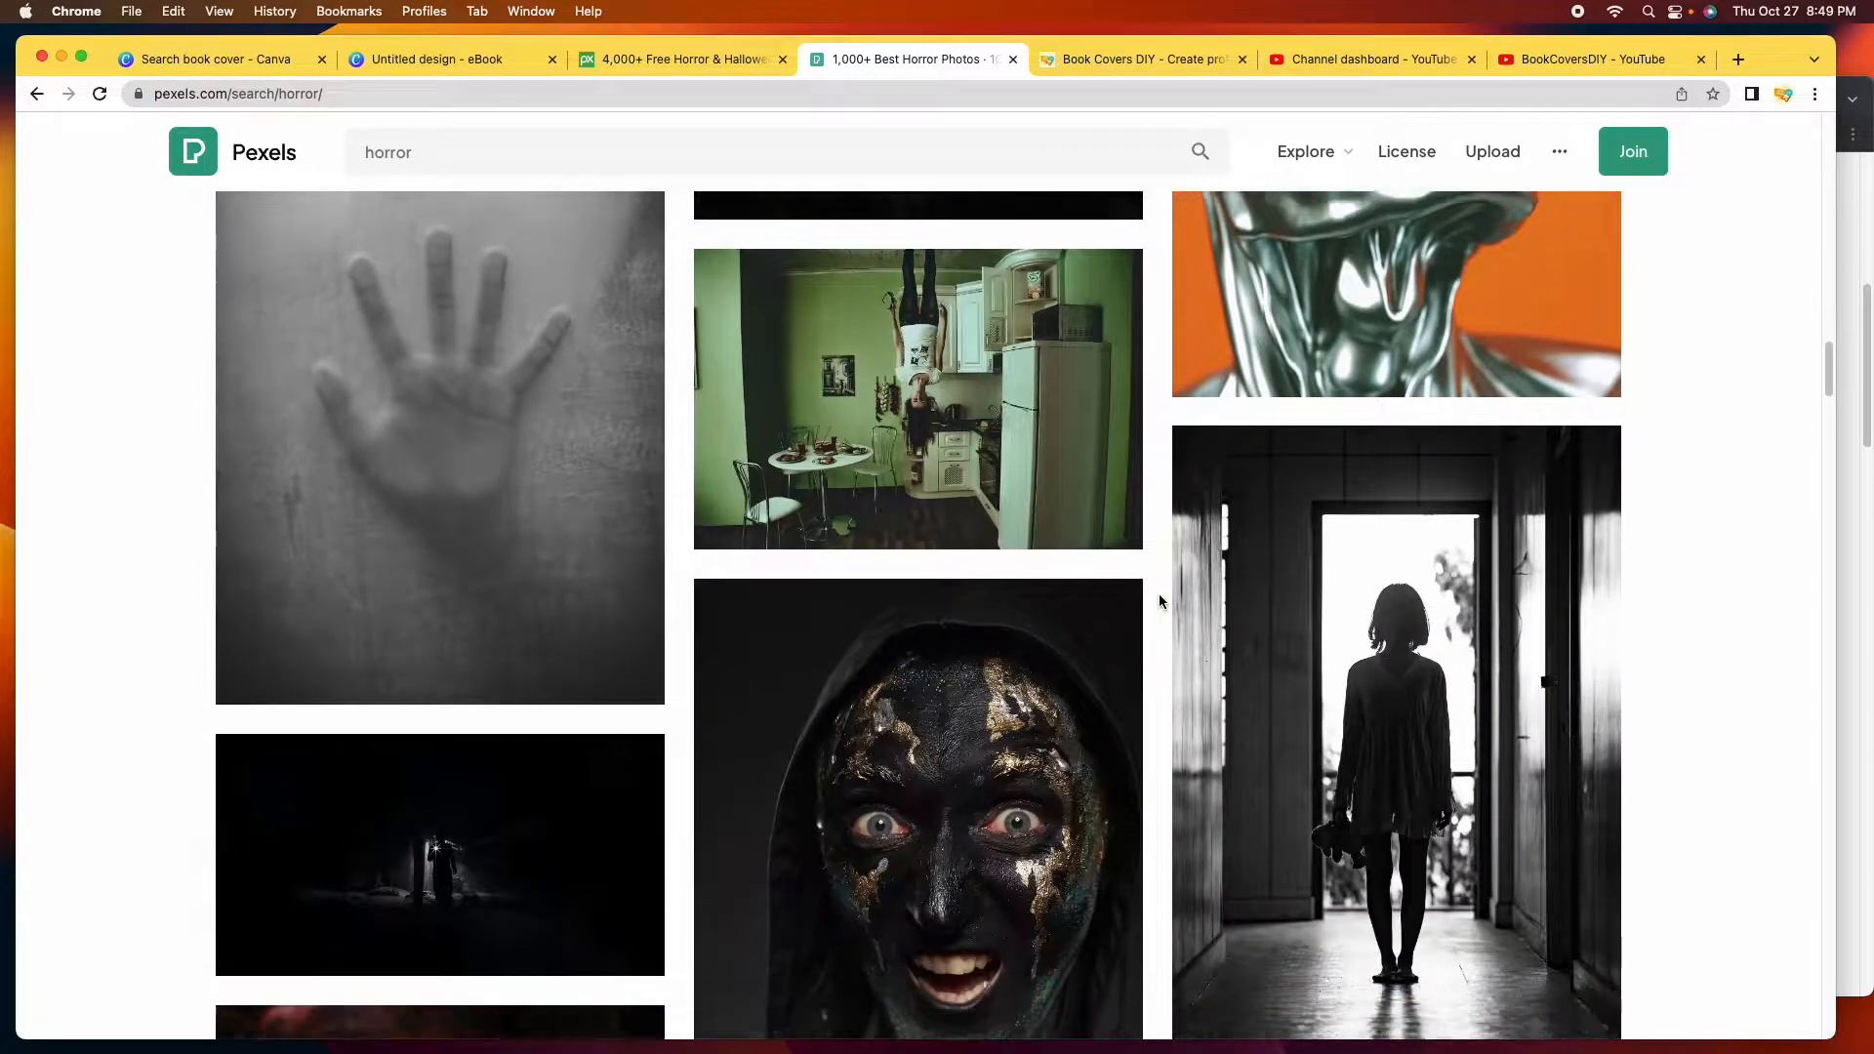
{"action": "scroll", "coordinate": [1159, 598], "scroll_direction": "down", "scroll_amount": 10}
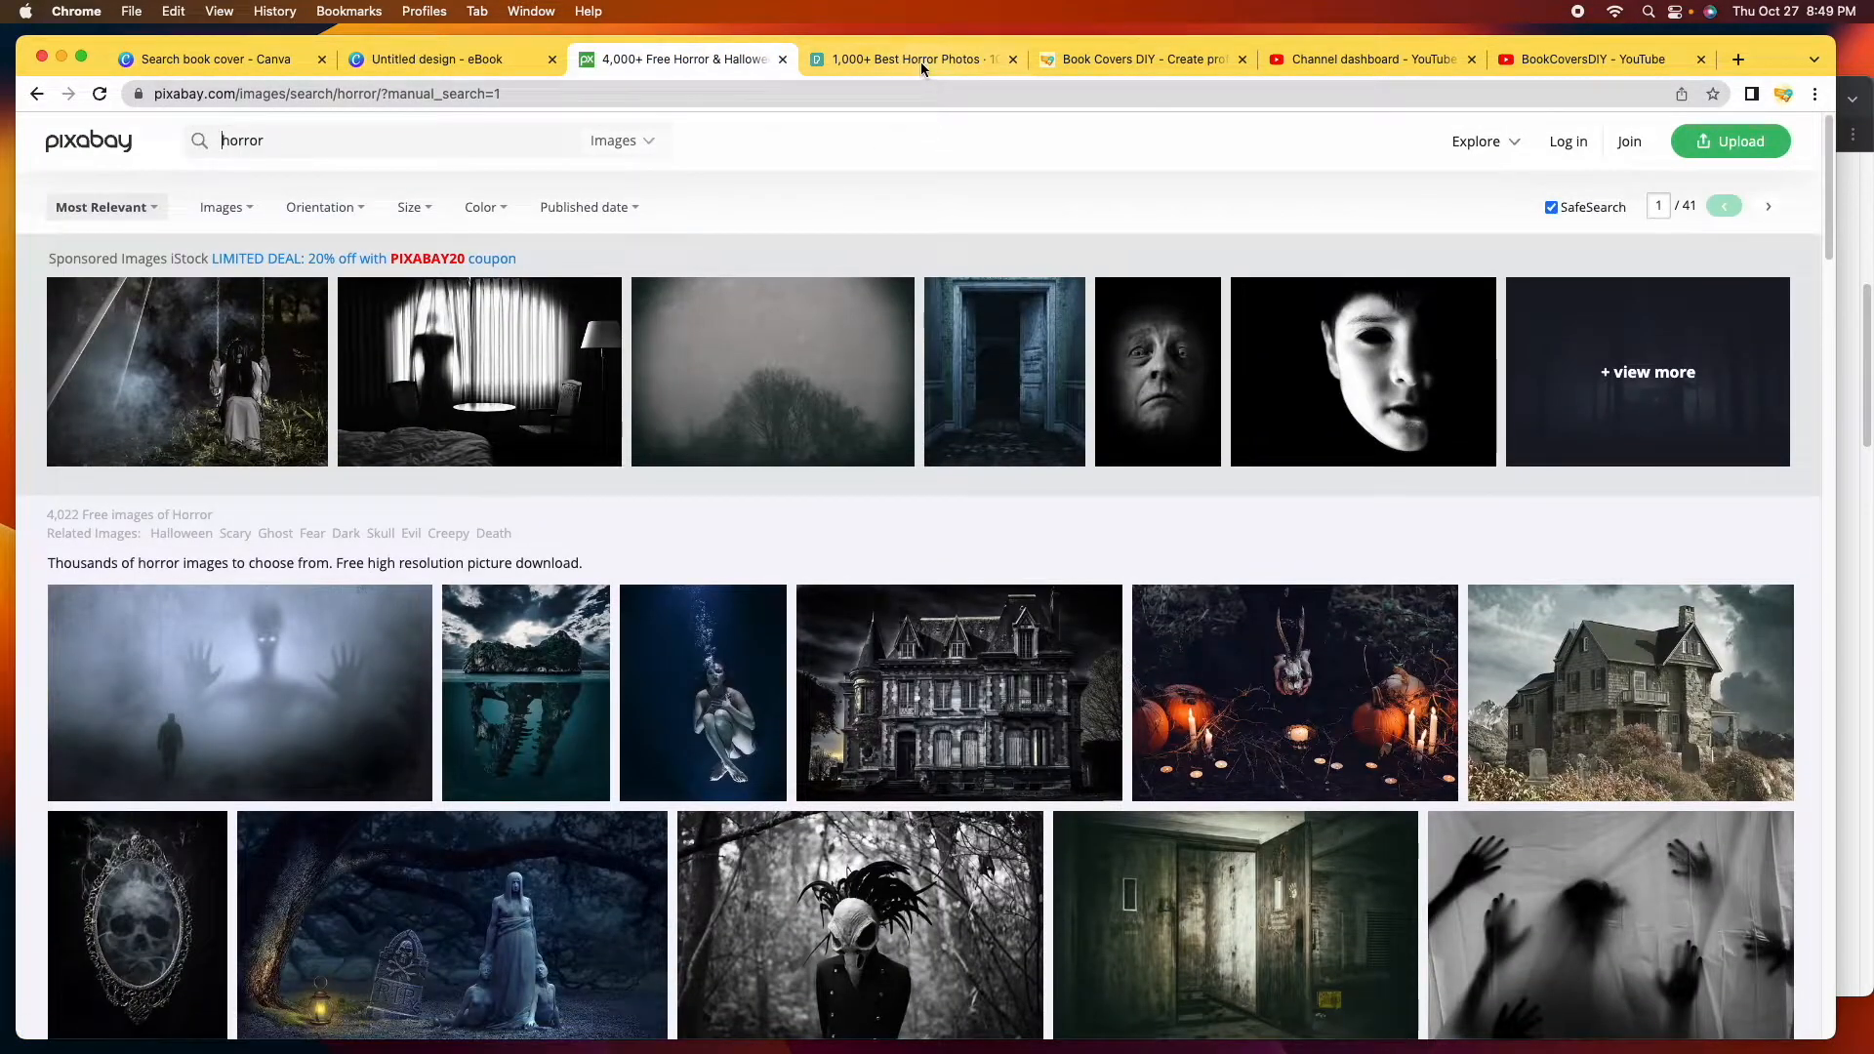
{"action": "left_click", "coordinate": [922, 61]}
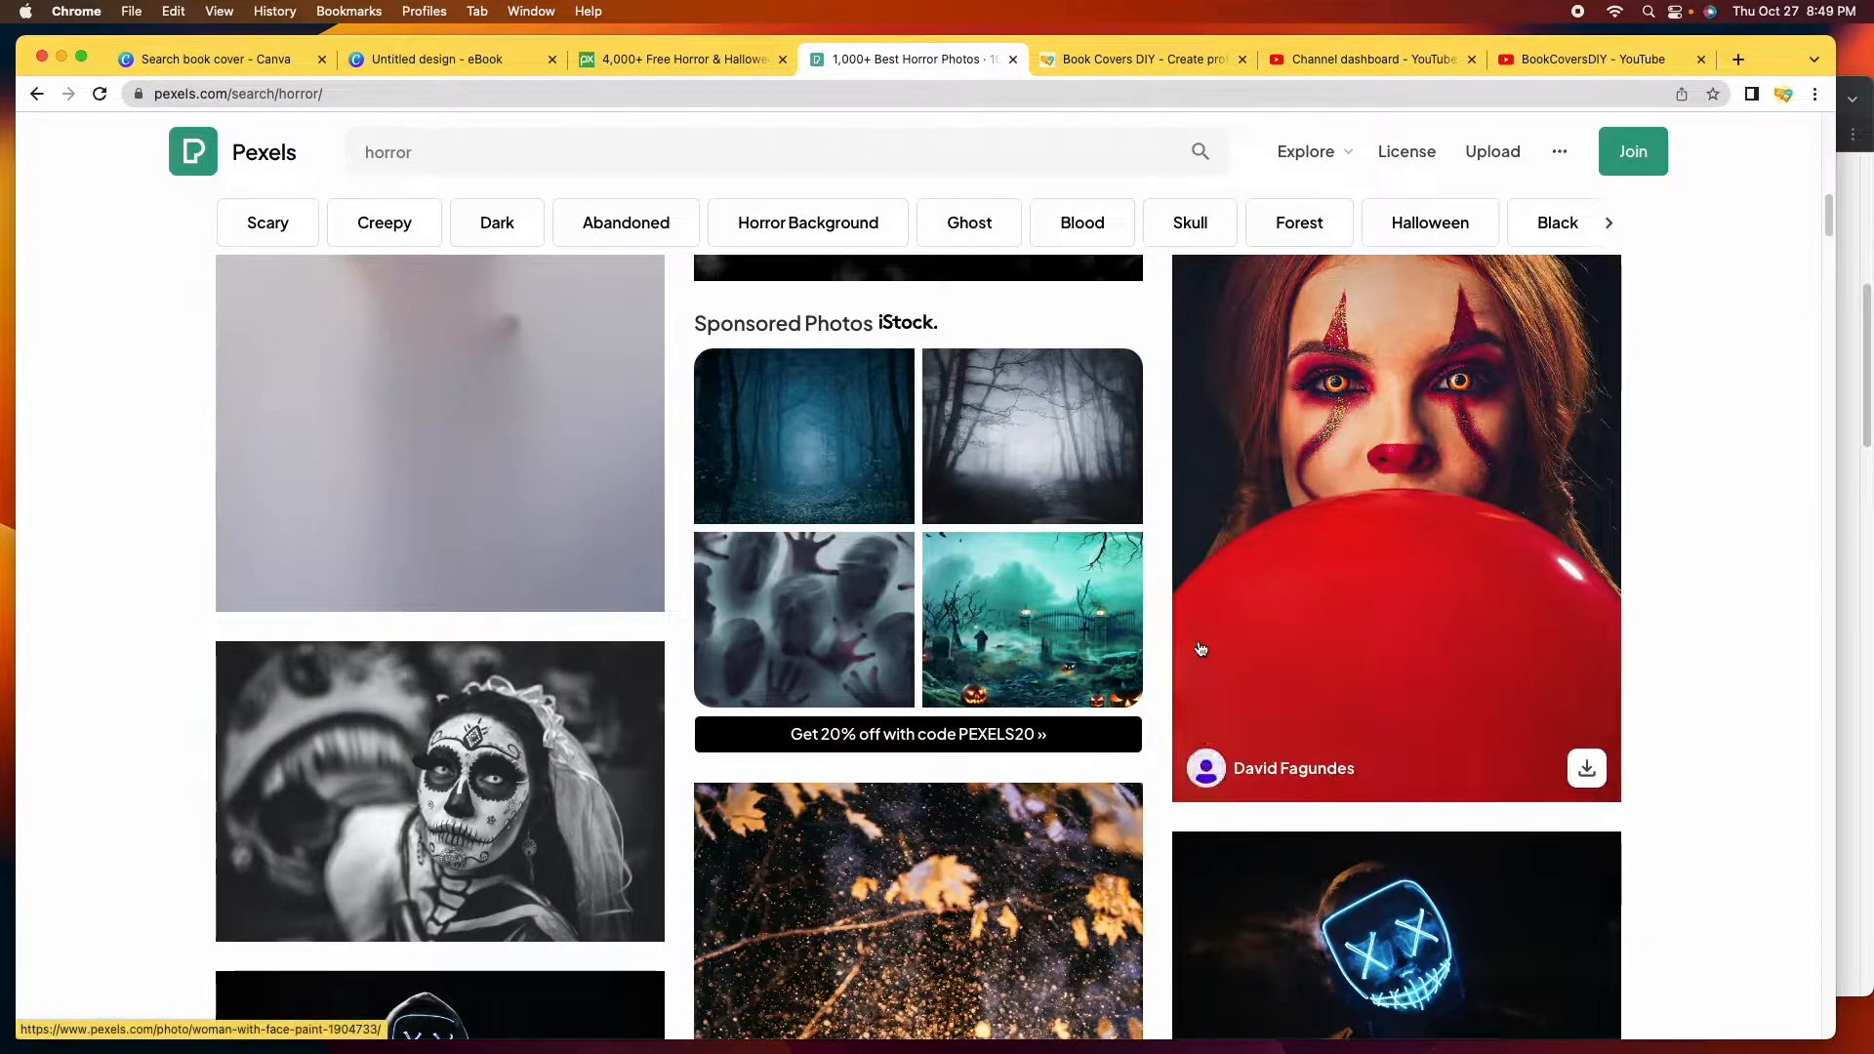
{"action": "left_click", "coordinate": [656, 58]}
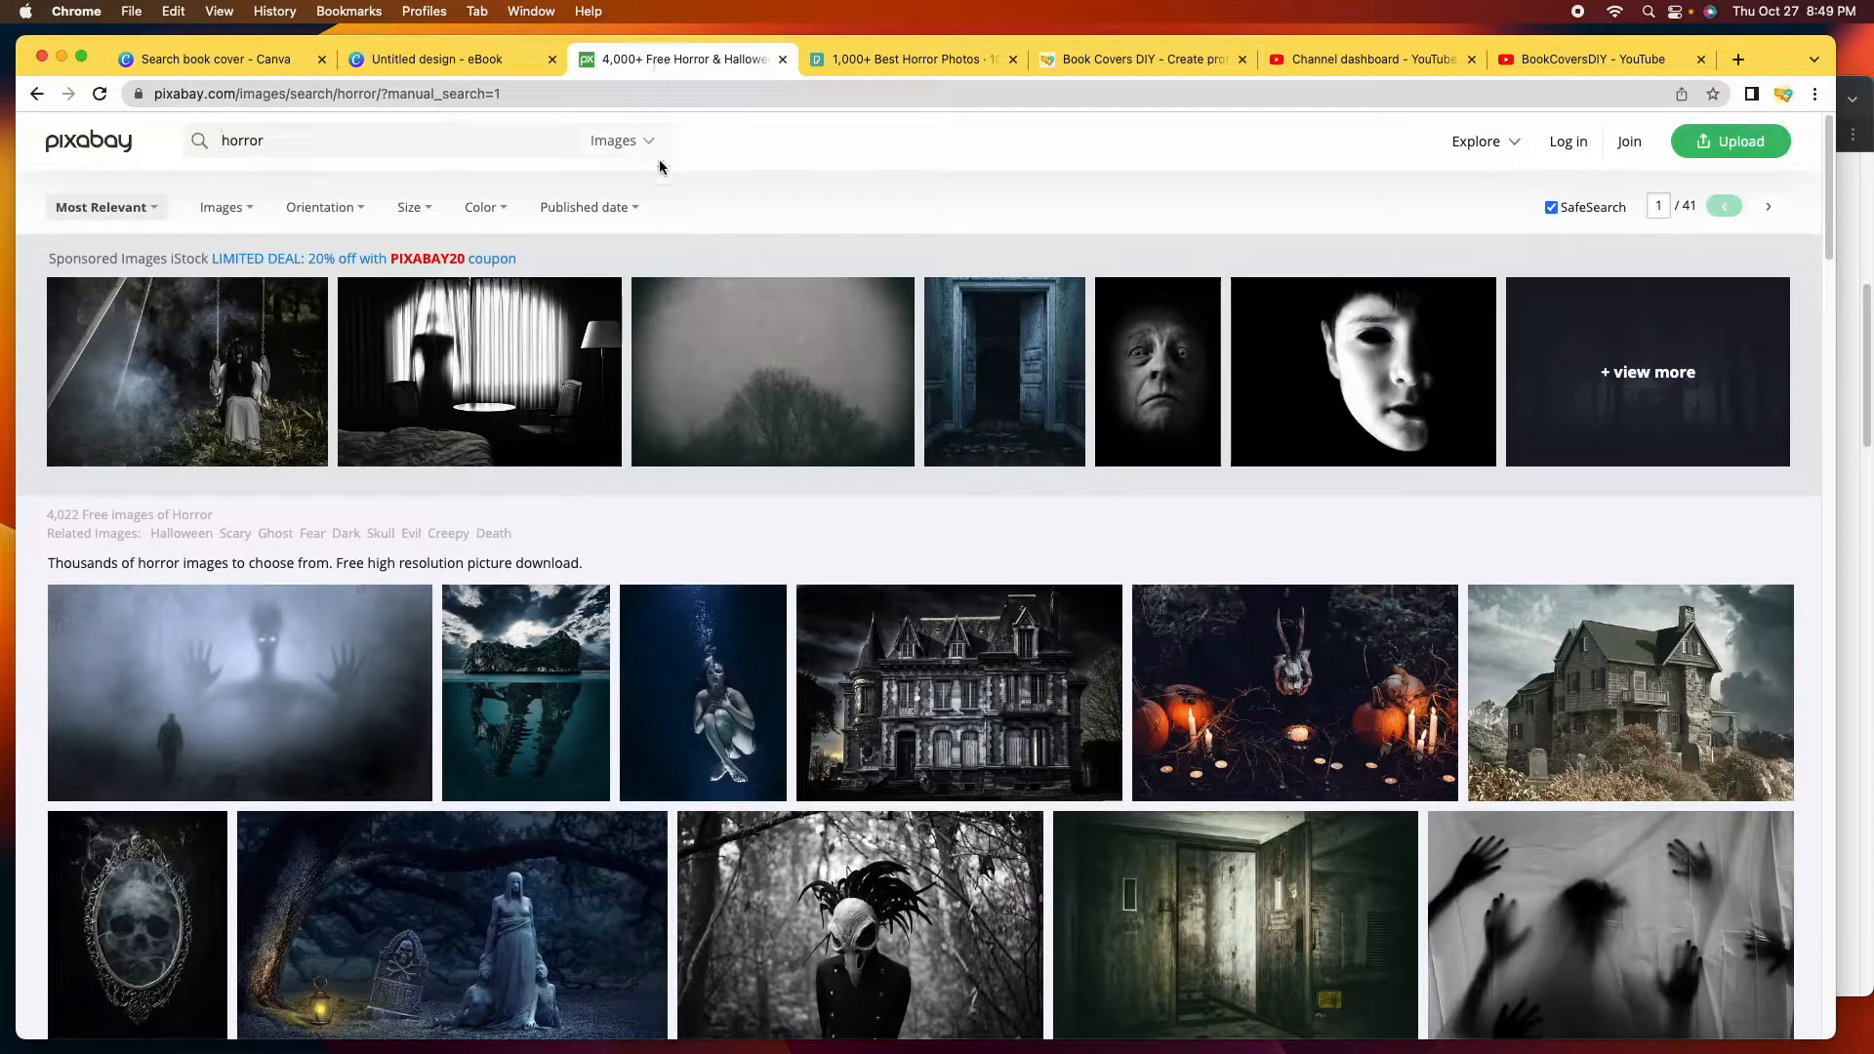
Browse the Pixabay horror image results.
{"action": "scroll", "coordinate": [740, 486], "scroll_direction": "down", "scroll_amount": 5}
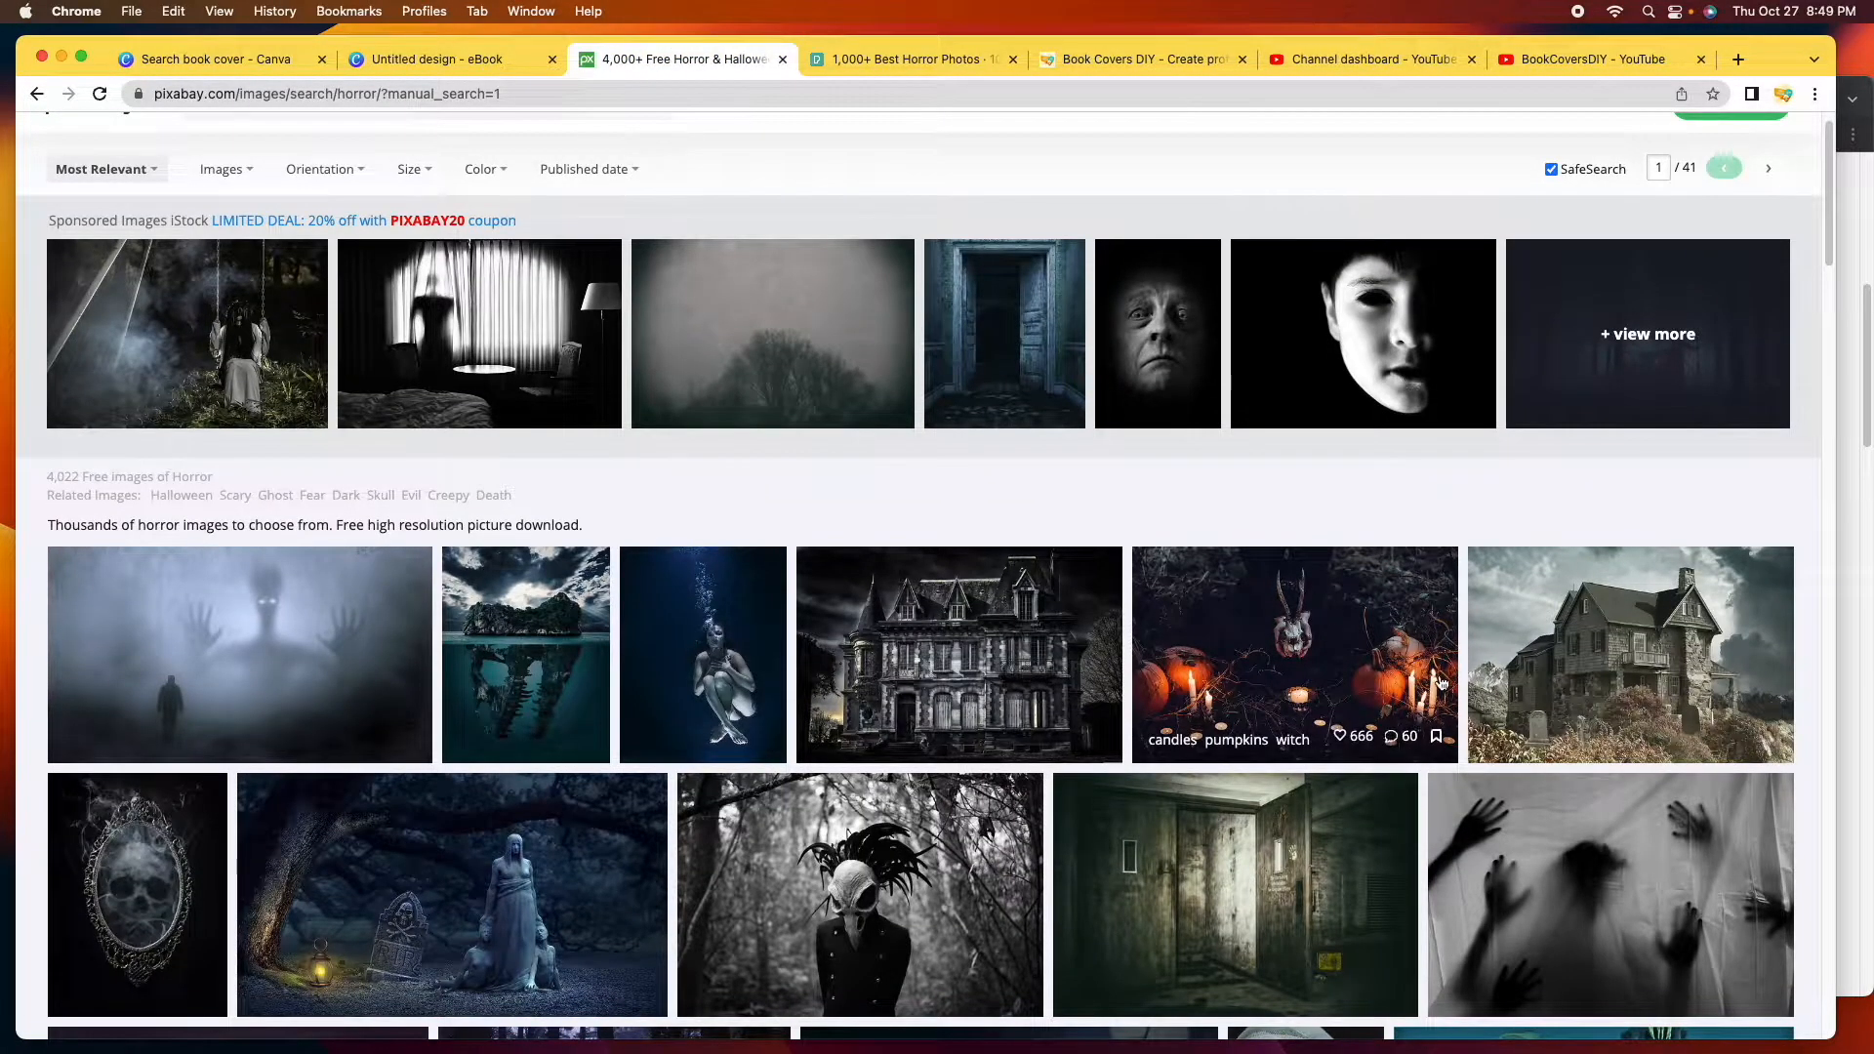
{"action": "scroll", "coordinate": [1438, 682], "scroll_direction": "down", "scroll_amount": 1}
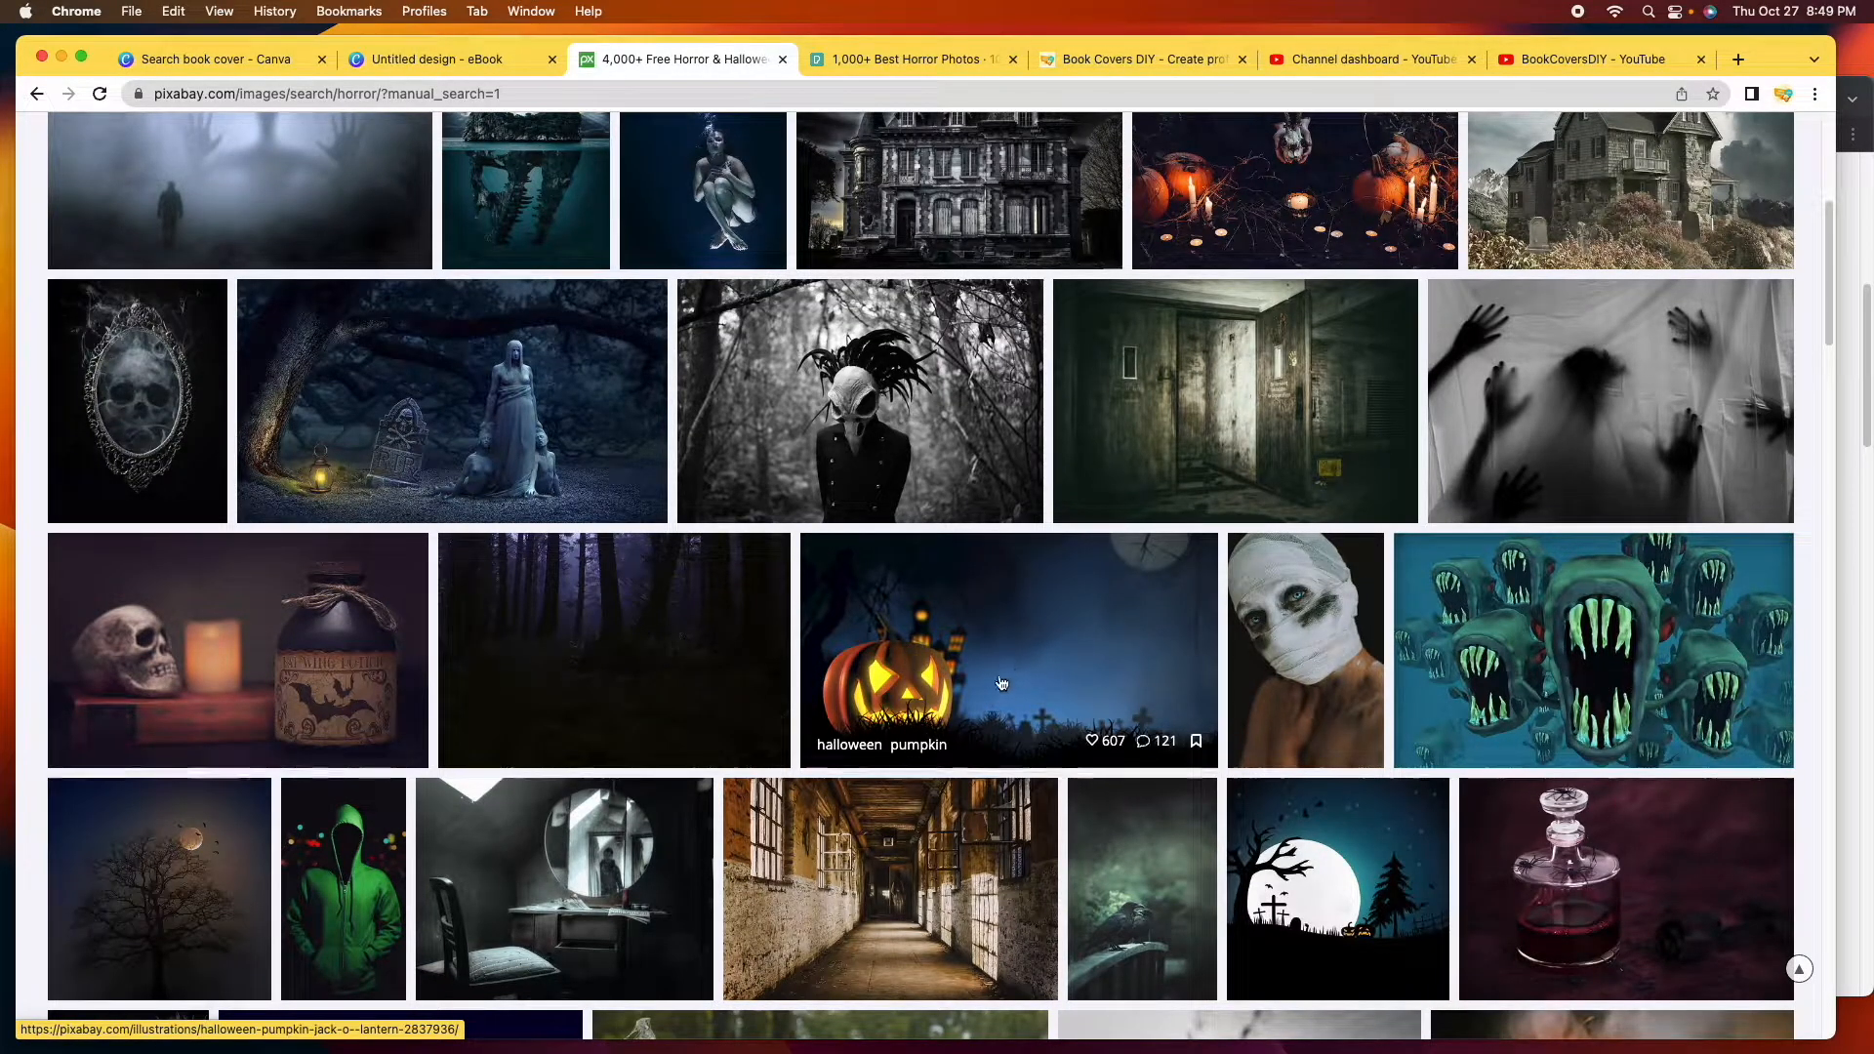
{"action": "scroll", "coordinate": [1040, 690], "scroll_direction": "down", "scroll_amount": 6}
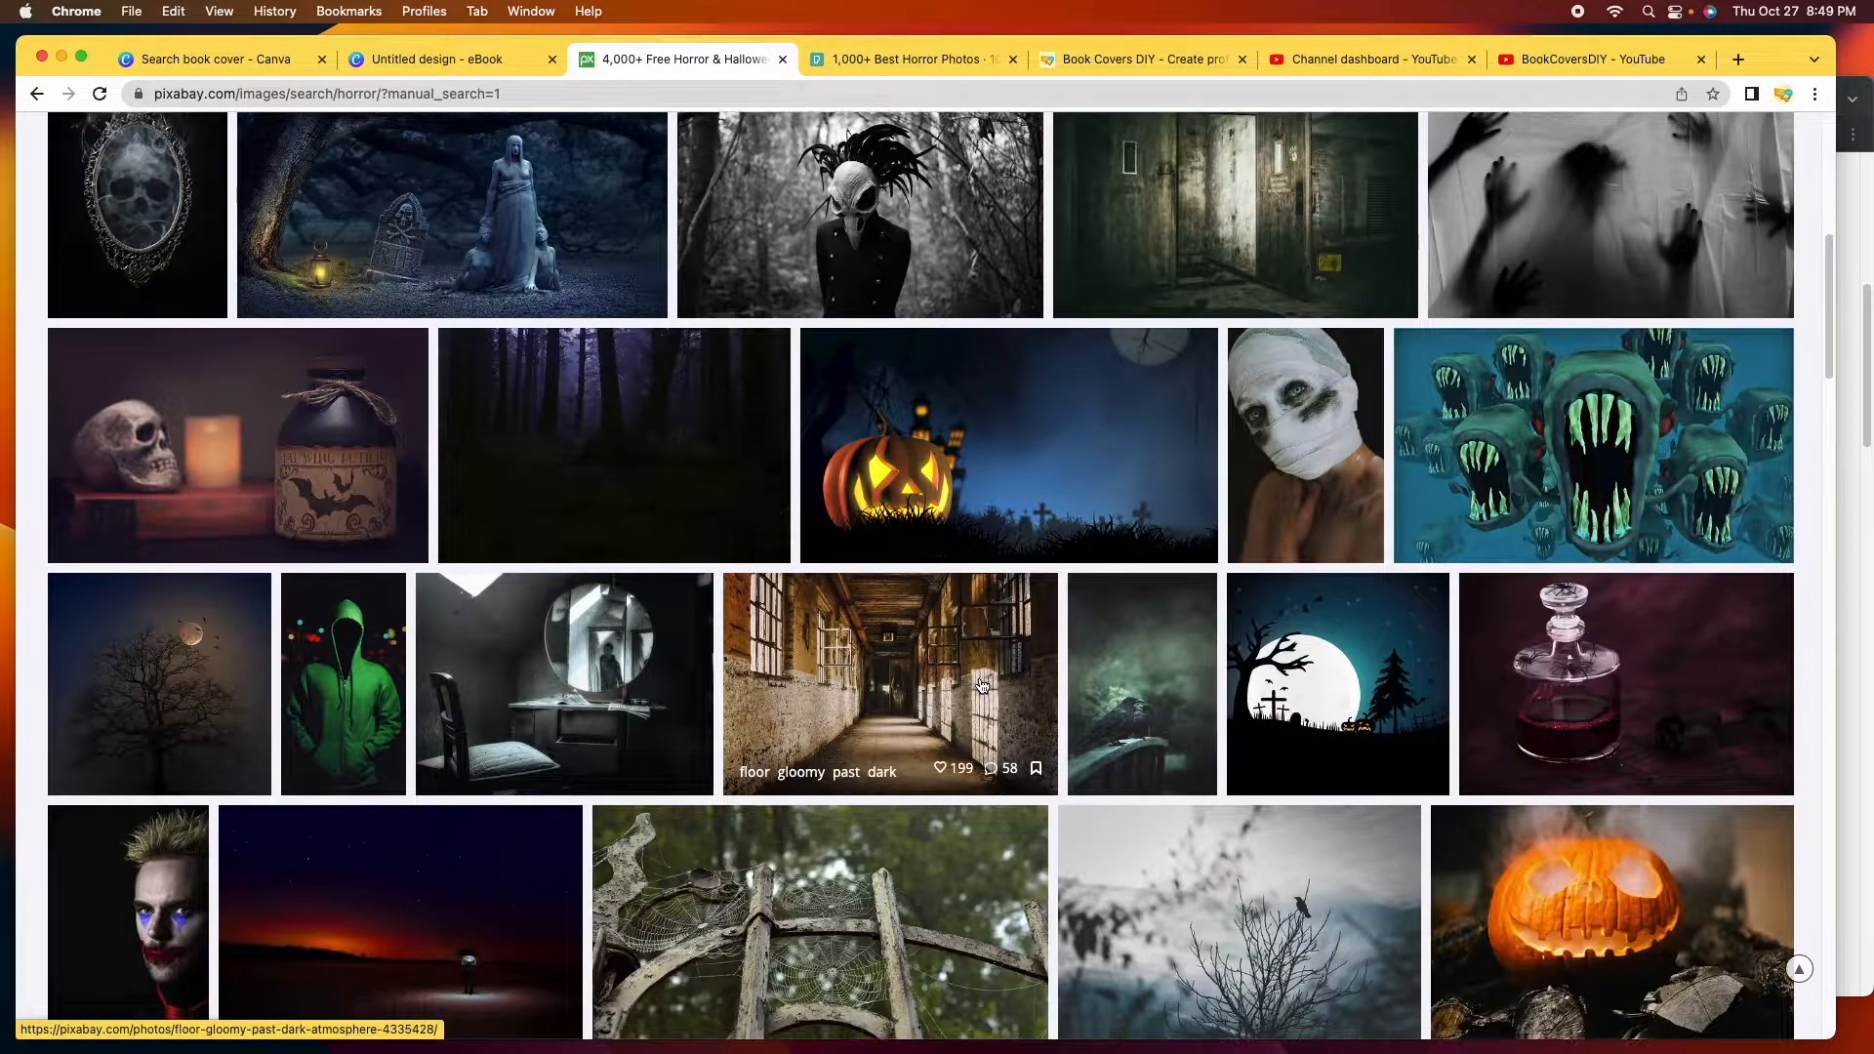
{"action": "scroll", "coordinate": [981, 684], "scroll_direction": "down", "scroll_amount": 9}
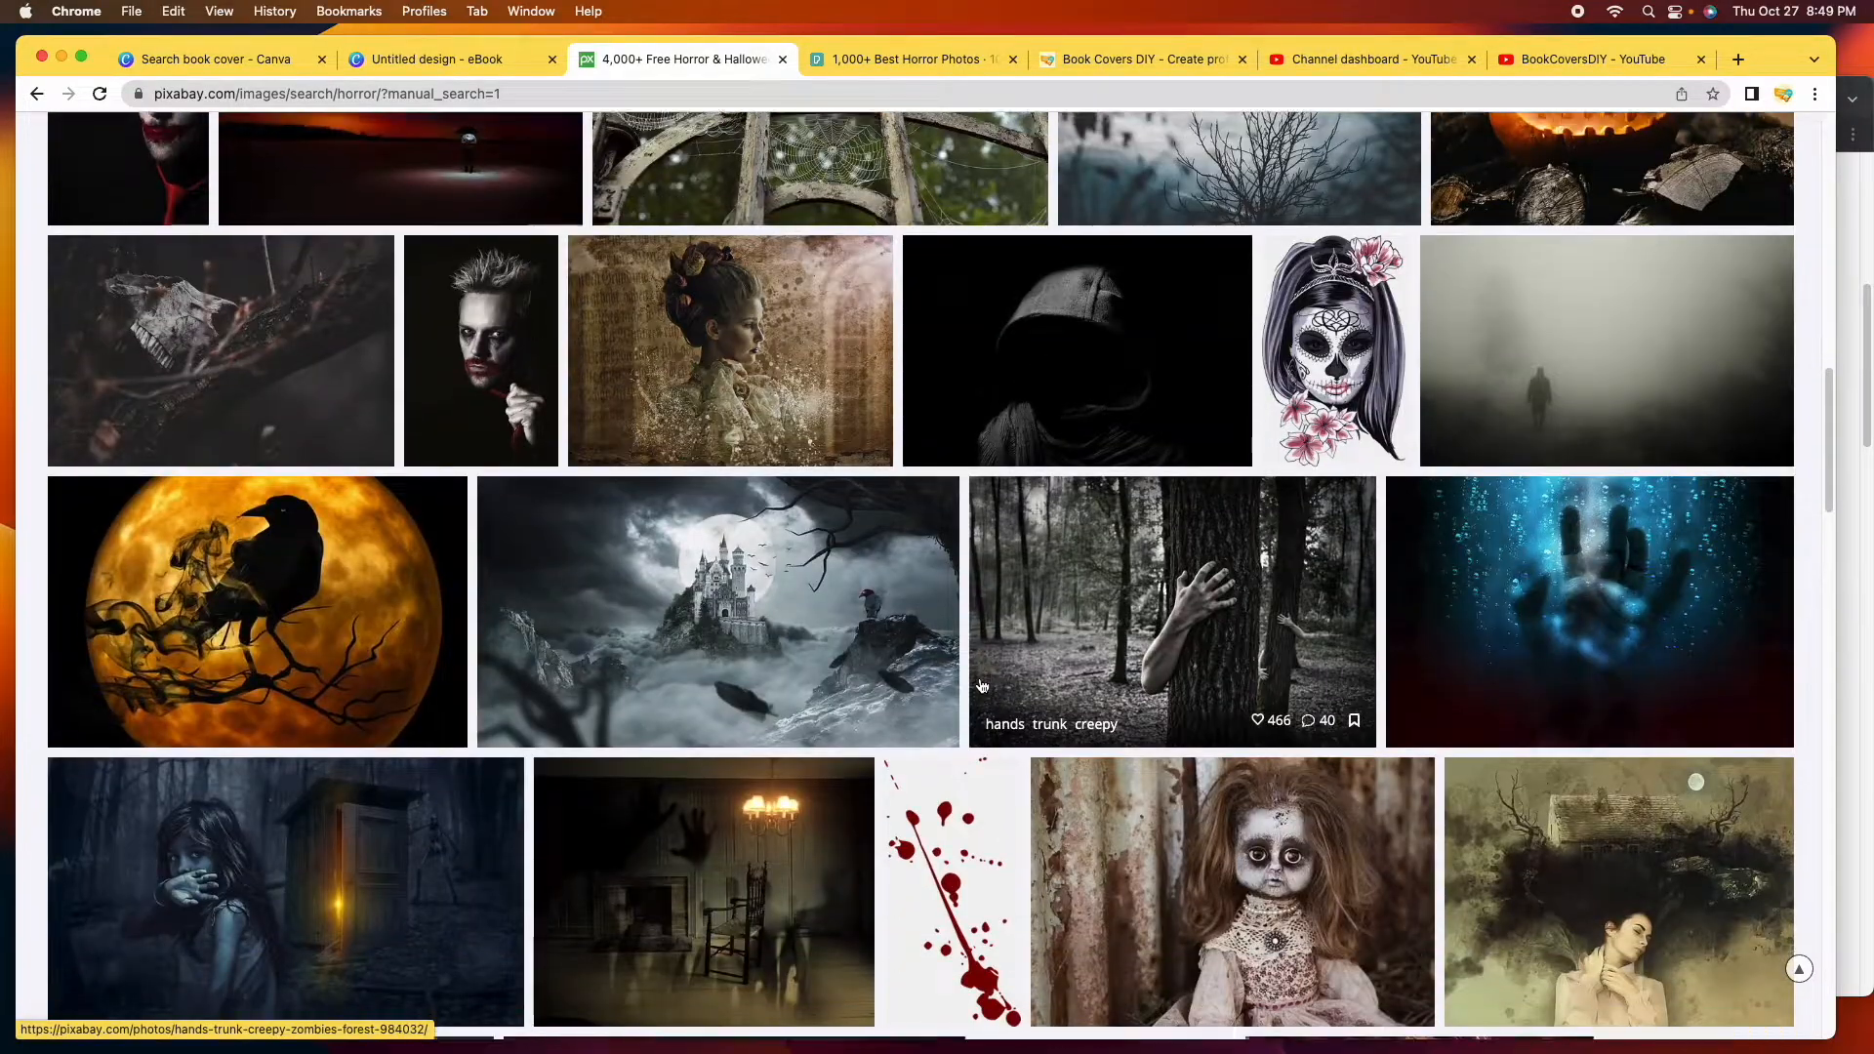
{"action": "scroll", "coordinate": [982, 686], "scroll_direction": "down", "scroll_amount": 7}
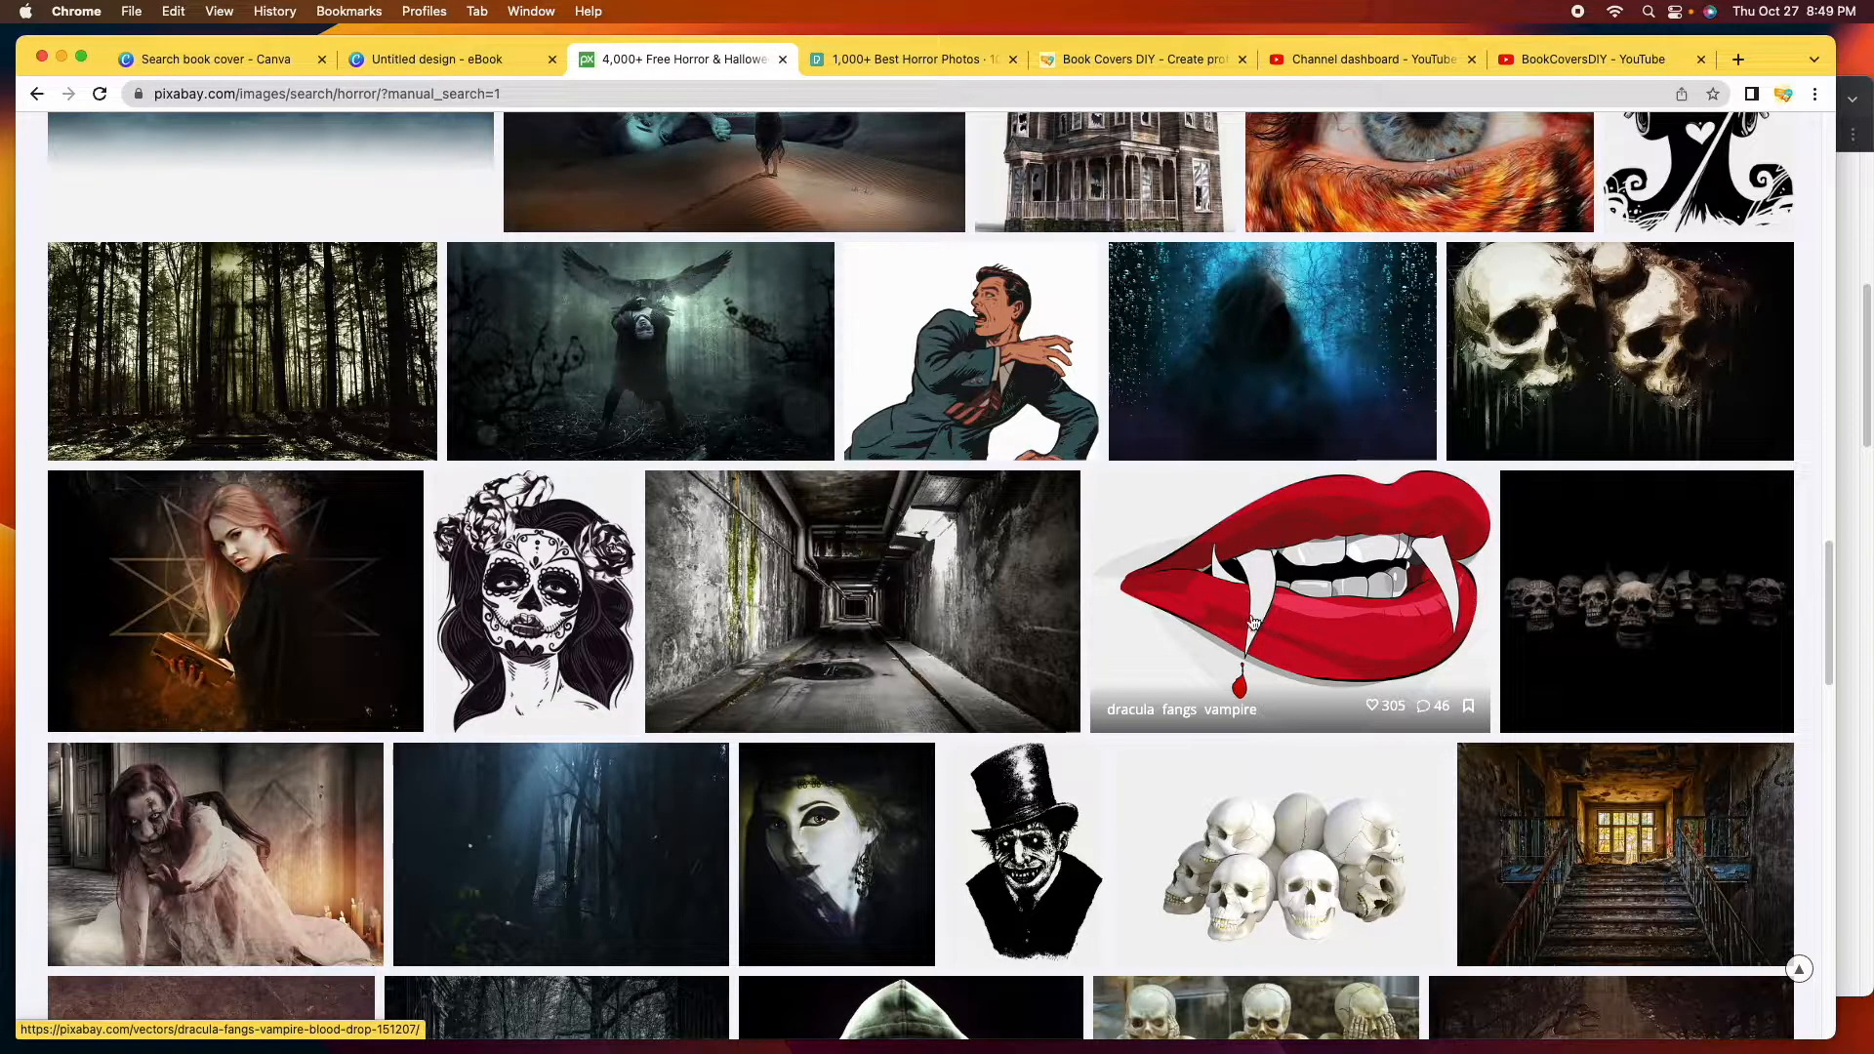
{"action": "scroll", "coordinate": [1011, 681], "scroll_direction": "down", "scroll_amount": 10}
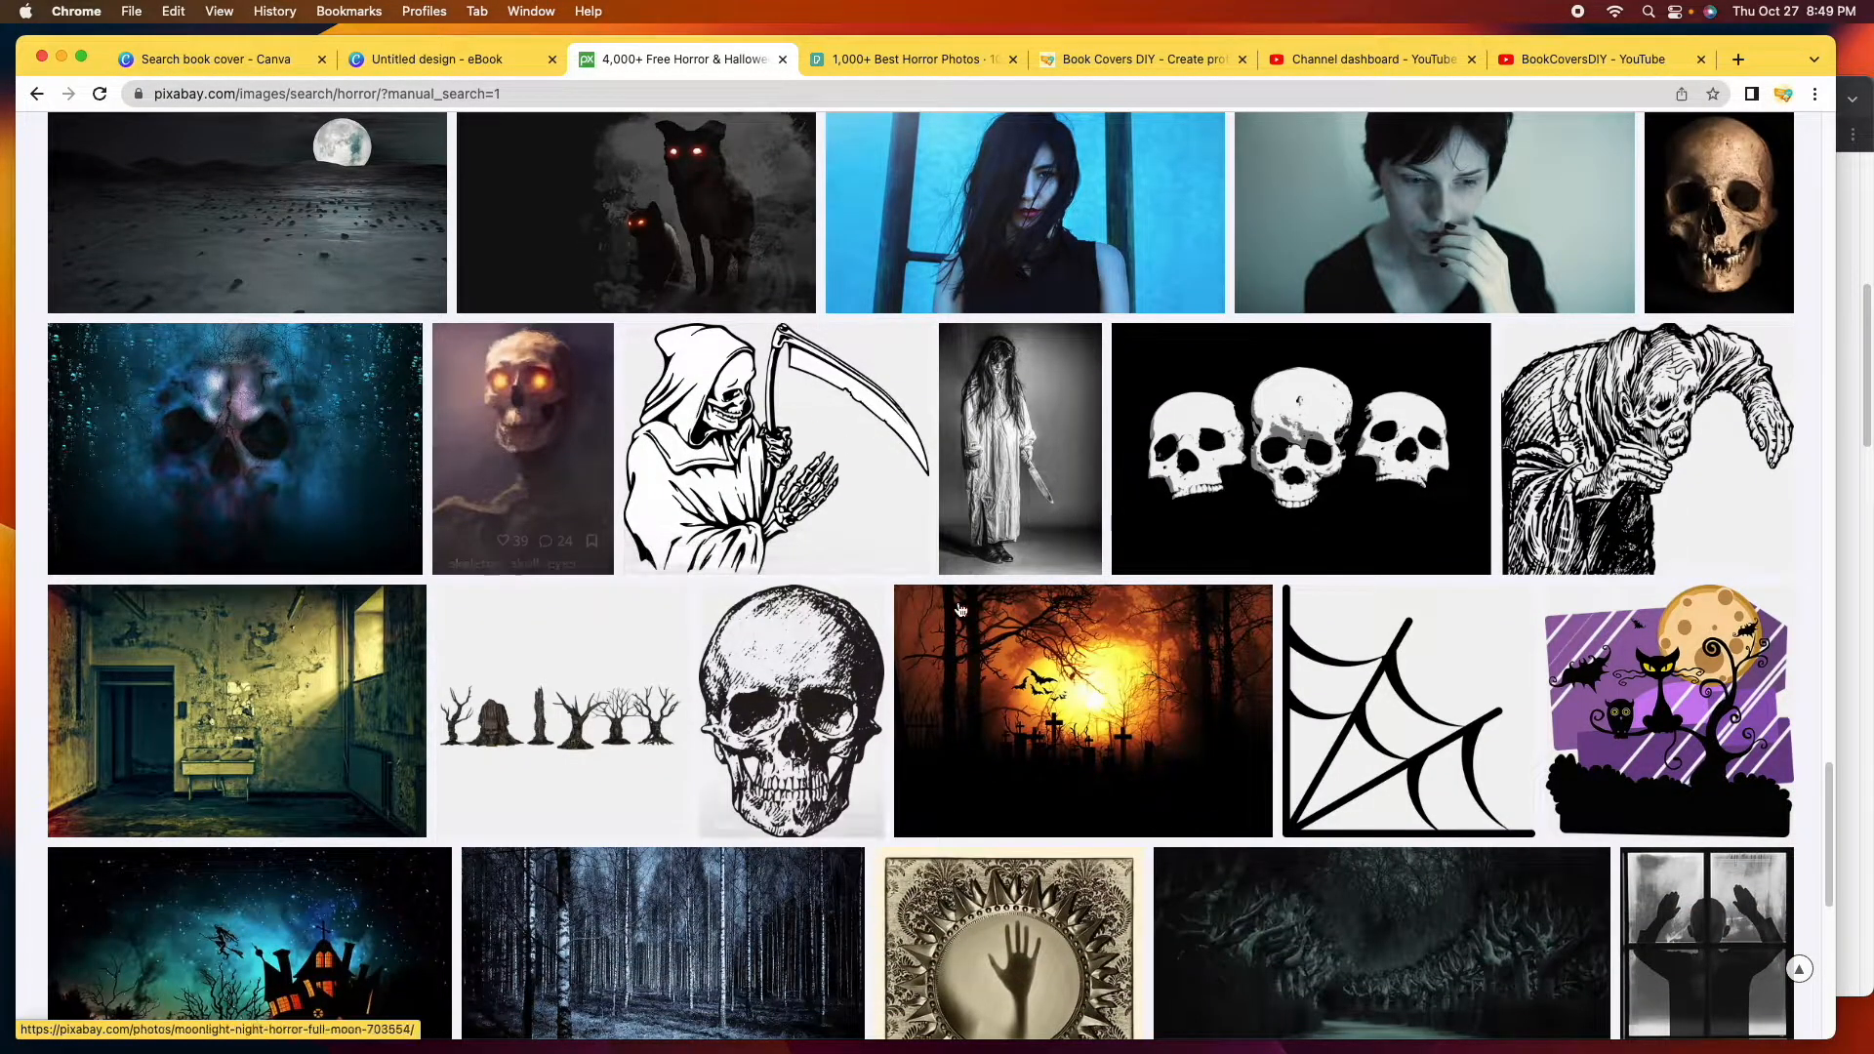
{"action": "scroll", "coordinate": [1030, 591], "scroll_direction": "up", "scroll_amount": 20}
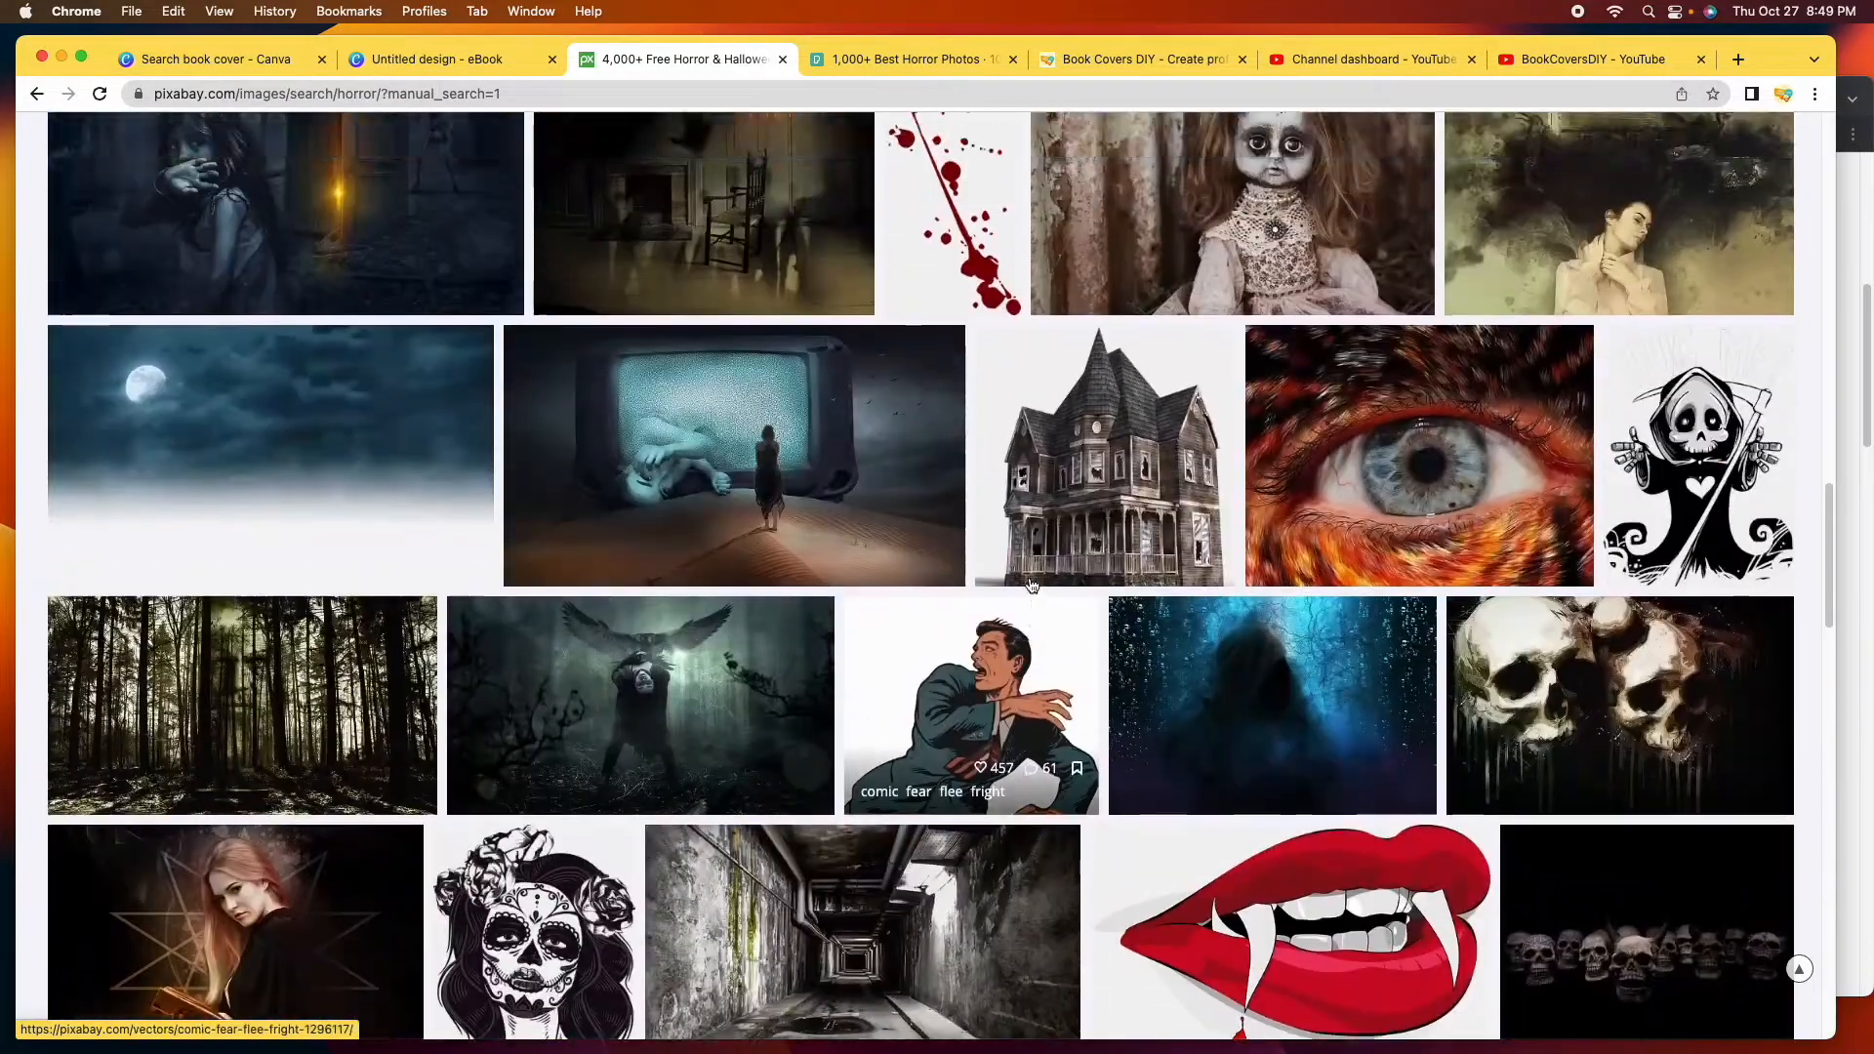
{"action": "scroll", "coordinate": [1030, 586], "scroll_direction": "up", "scroll_amount": 3}
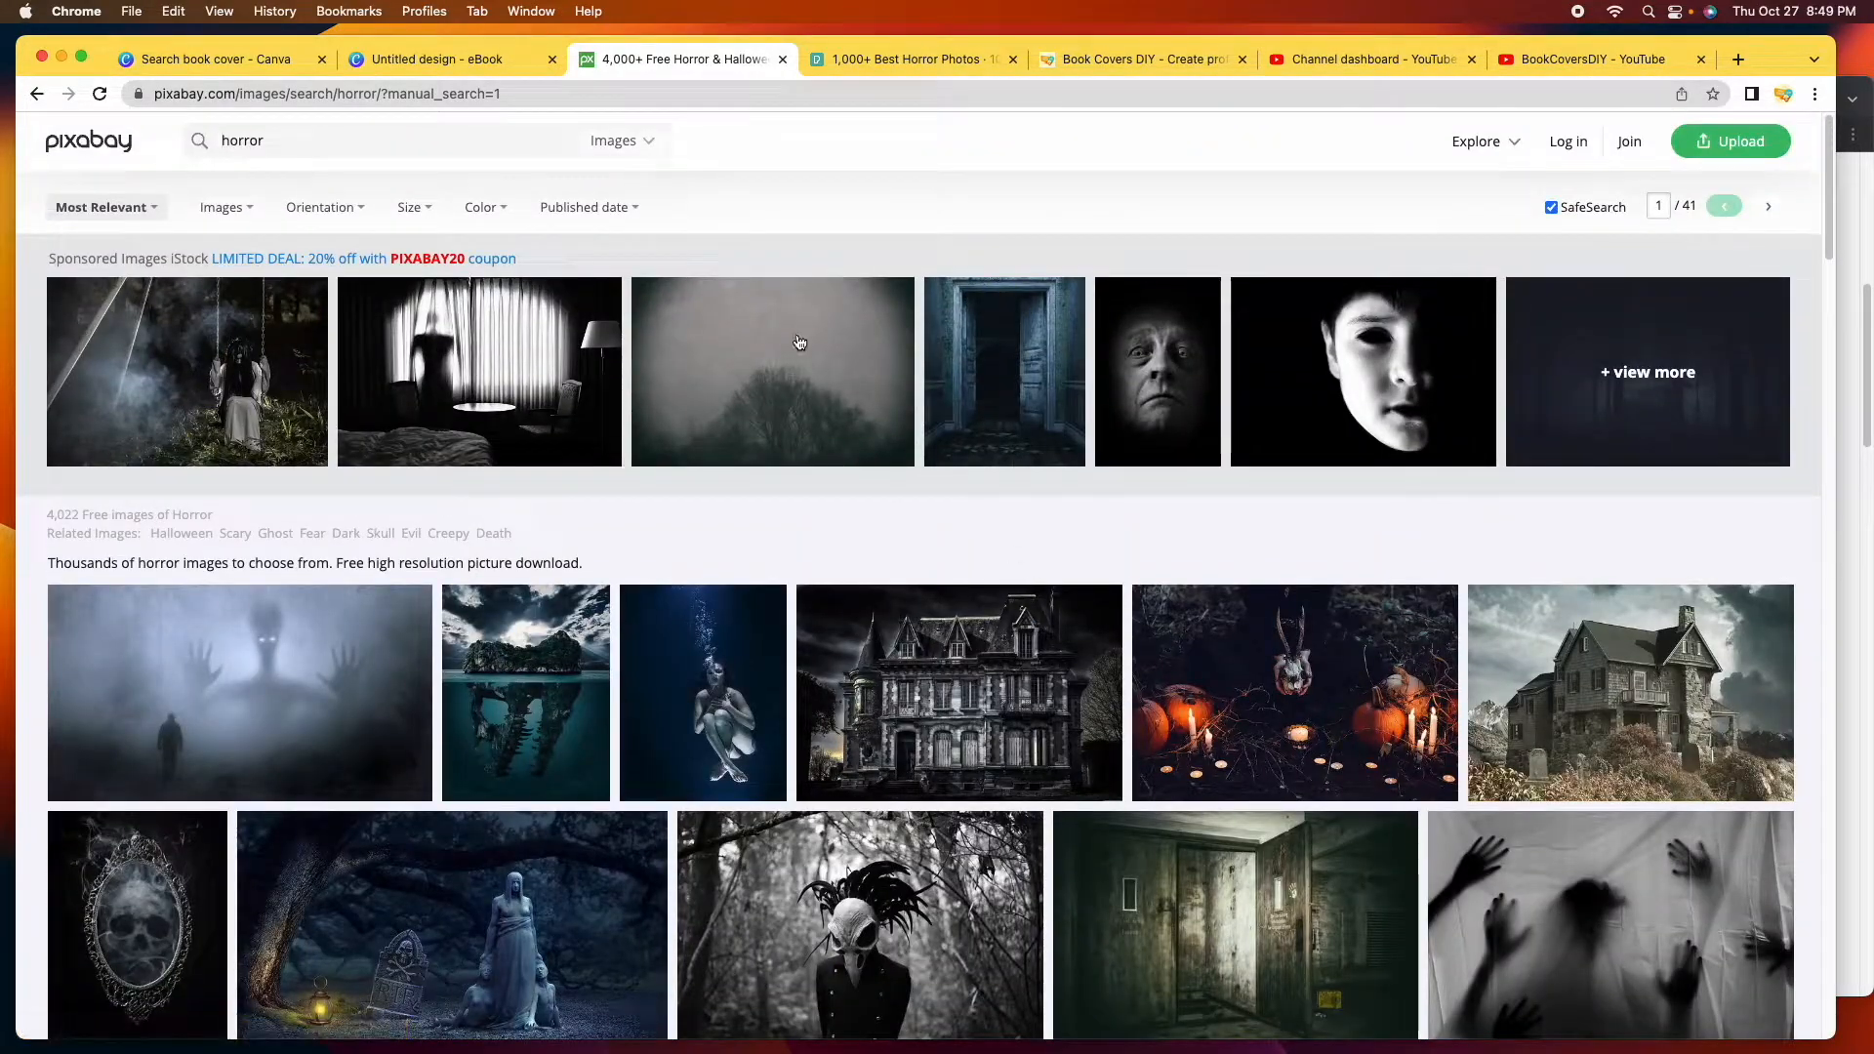
Limit the Pixabay horror results to Photos and scroll through them.
{"action": "left_click", "coordinate": [650, 149]}
{"action": "left_click", "coordinate": [560, 230]}
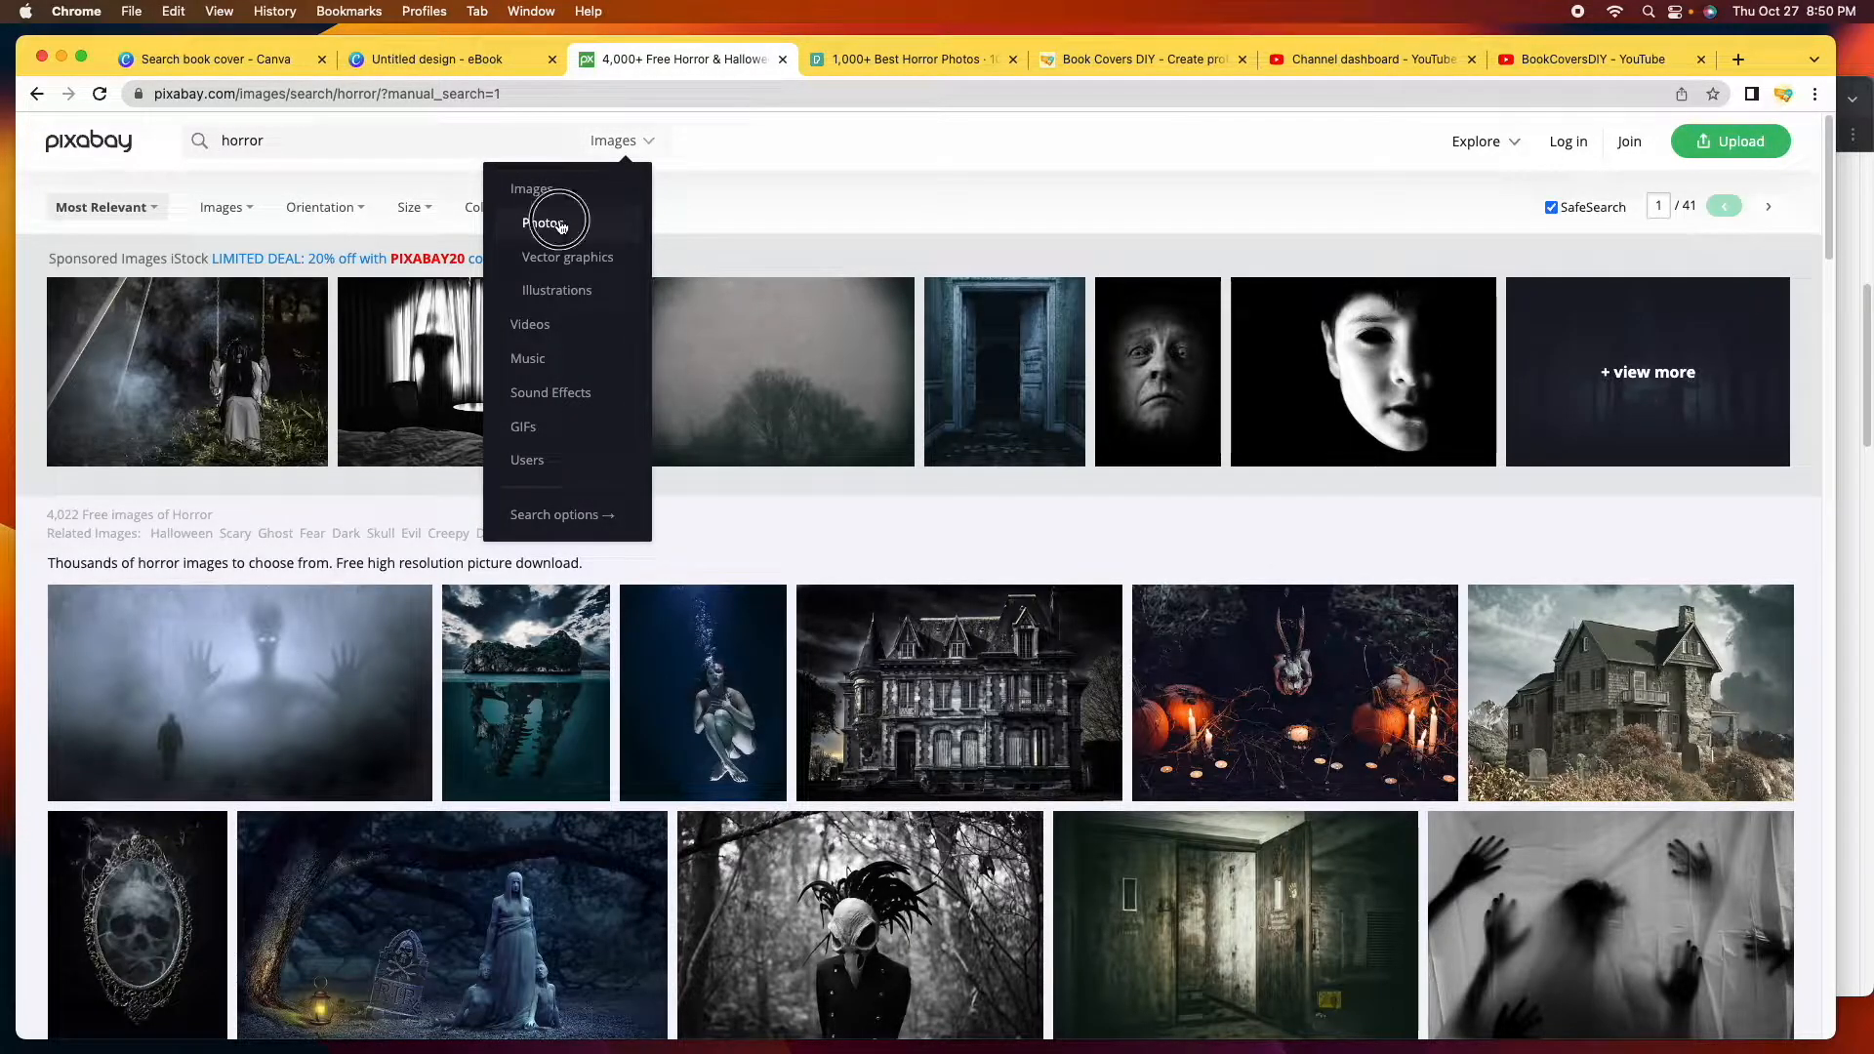
{"action": "scroll", "coordinate": [821, 689], "scroll_direction": "down", "scroll_amount": 10}
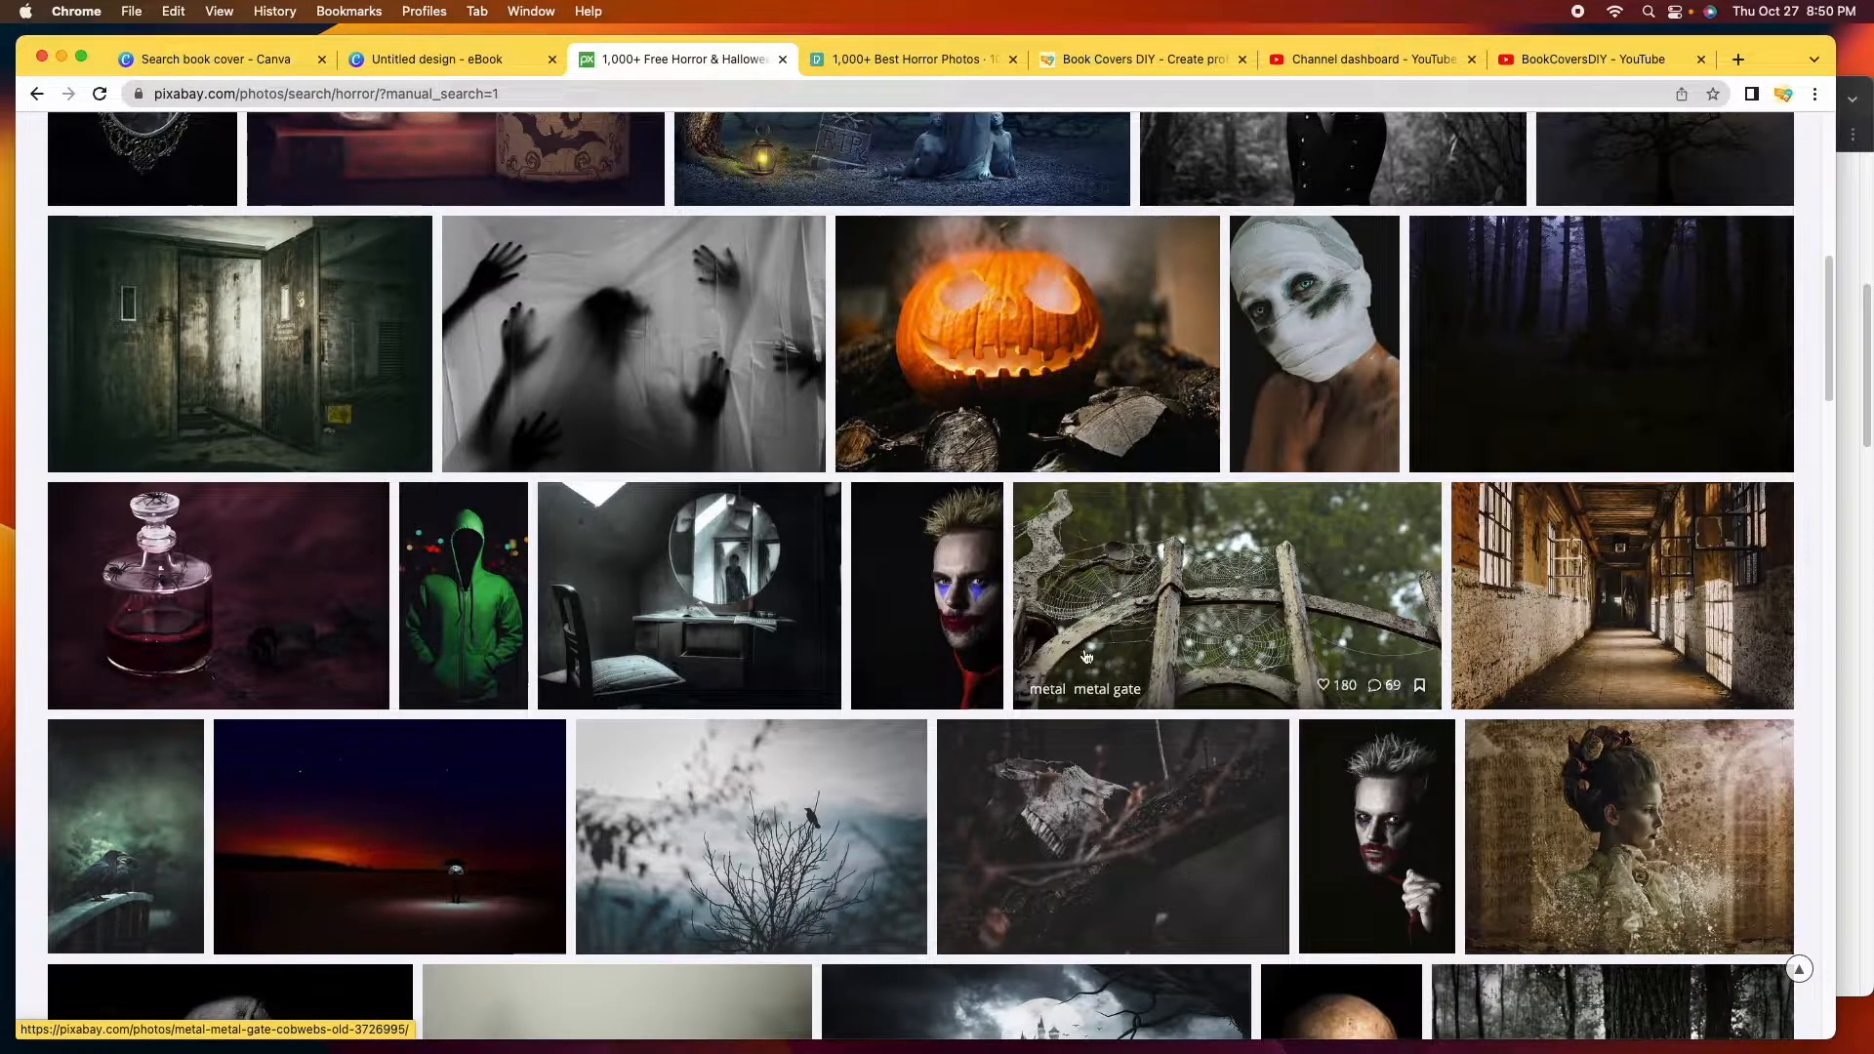
{"action": "scroll", "coordinate": [828, 664], "scroll_direction": "down", "scroll_amount": 10}
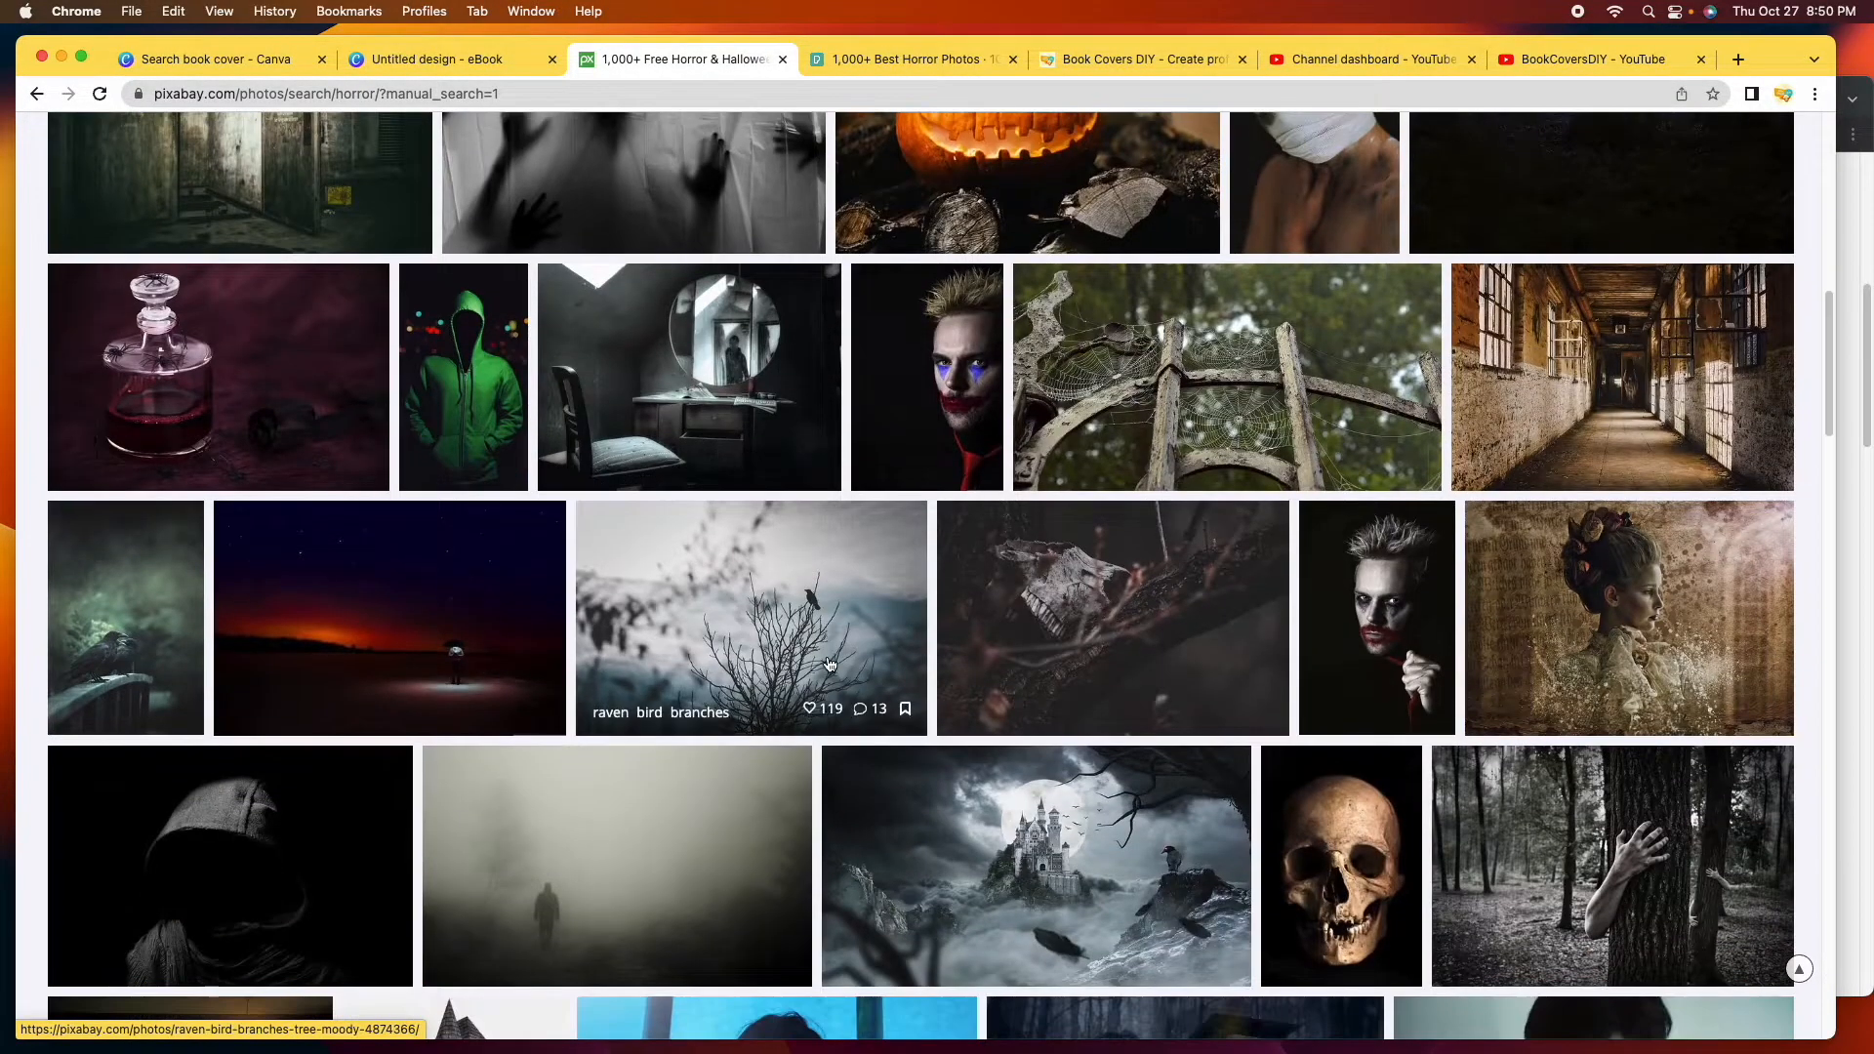
{"action": "scroll", "coordinate": [992, 664], "scroll_direction": "down", "scroll_amount": 10}
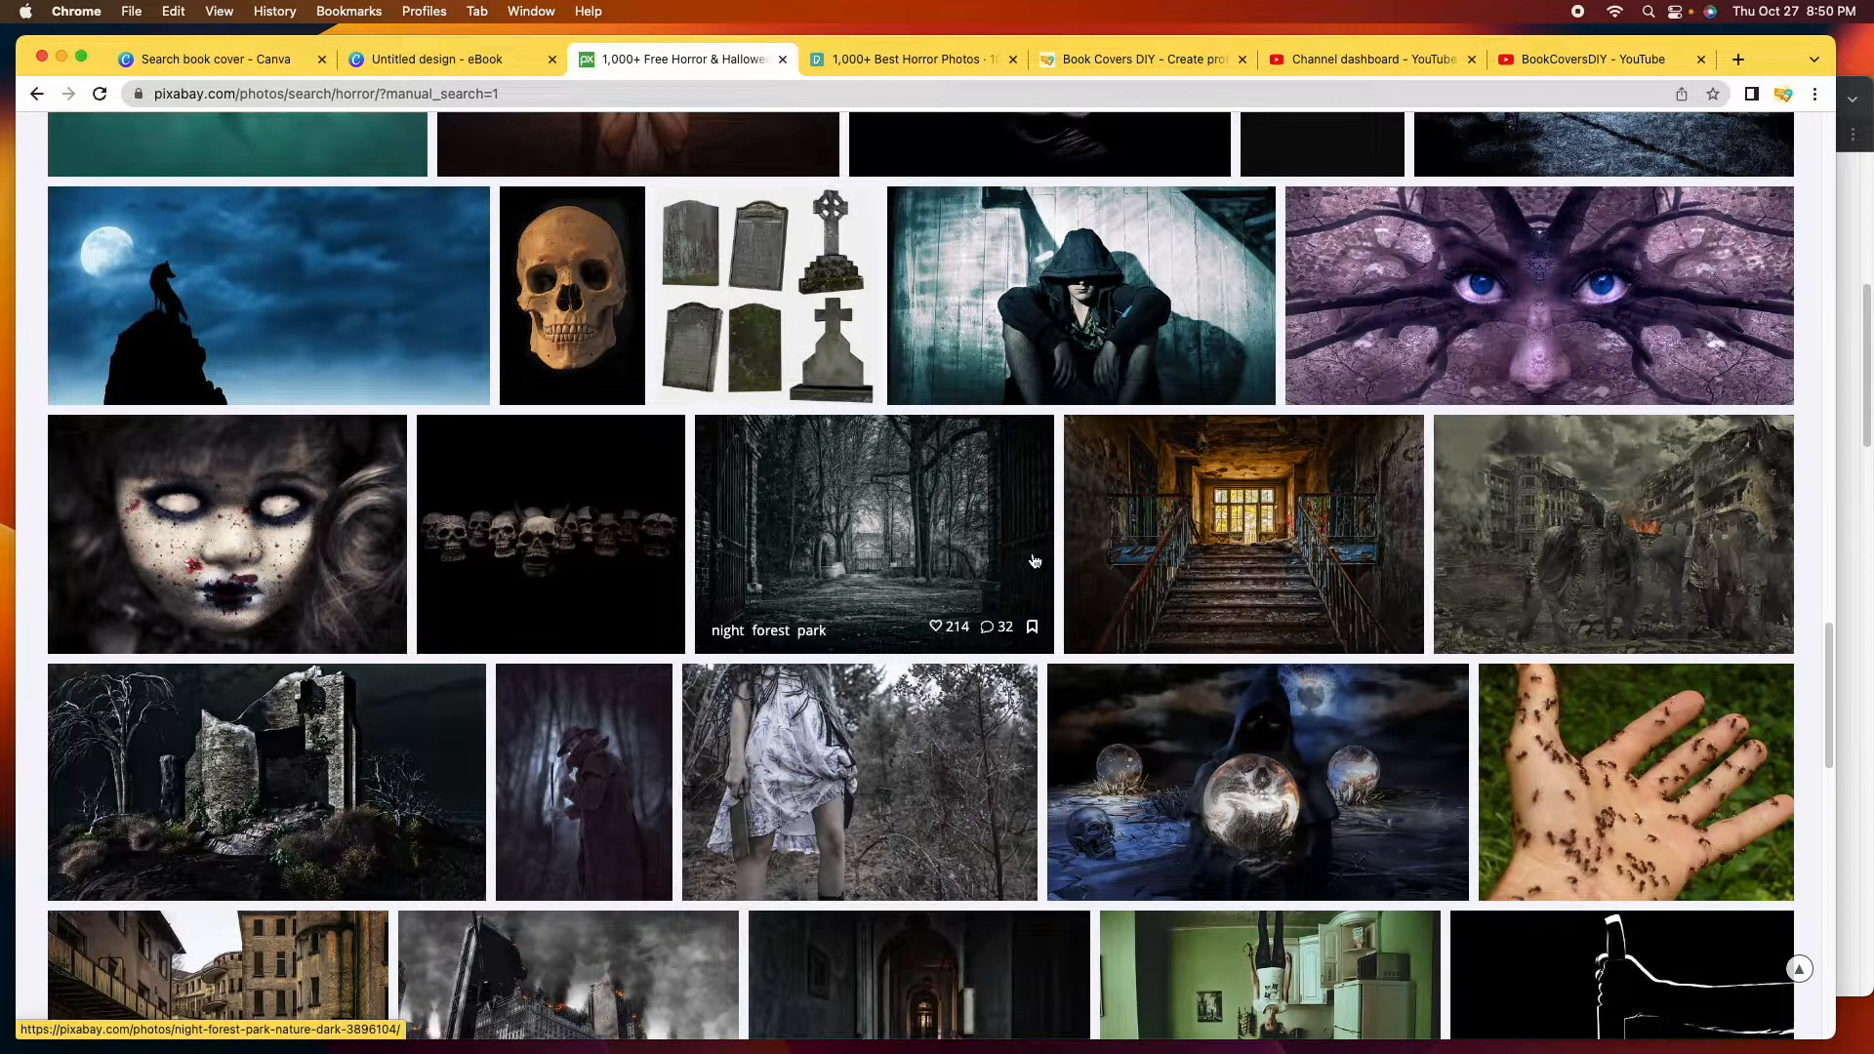
Back in Canva, add the grey hand-on-misty-glass horror photo to the eBook page.
{"action": "left_click", "coordinate": [495, 62]}
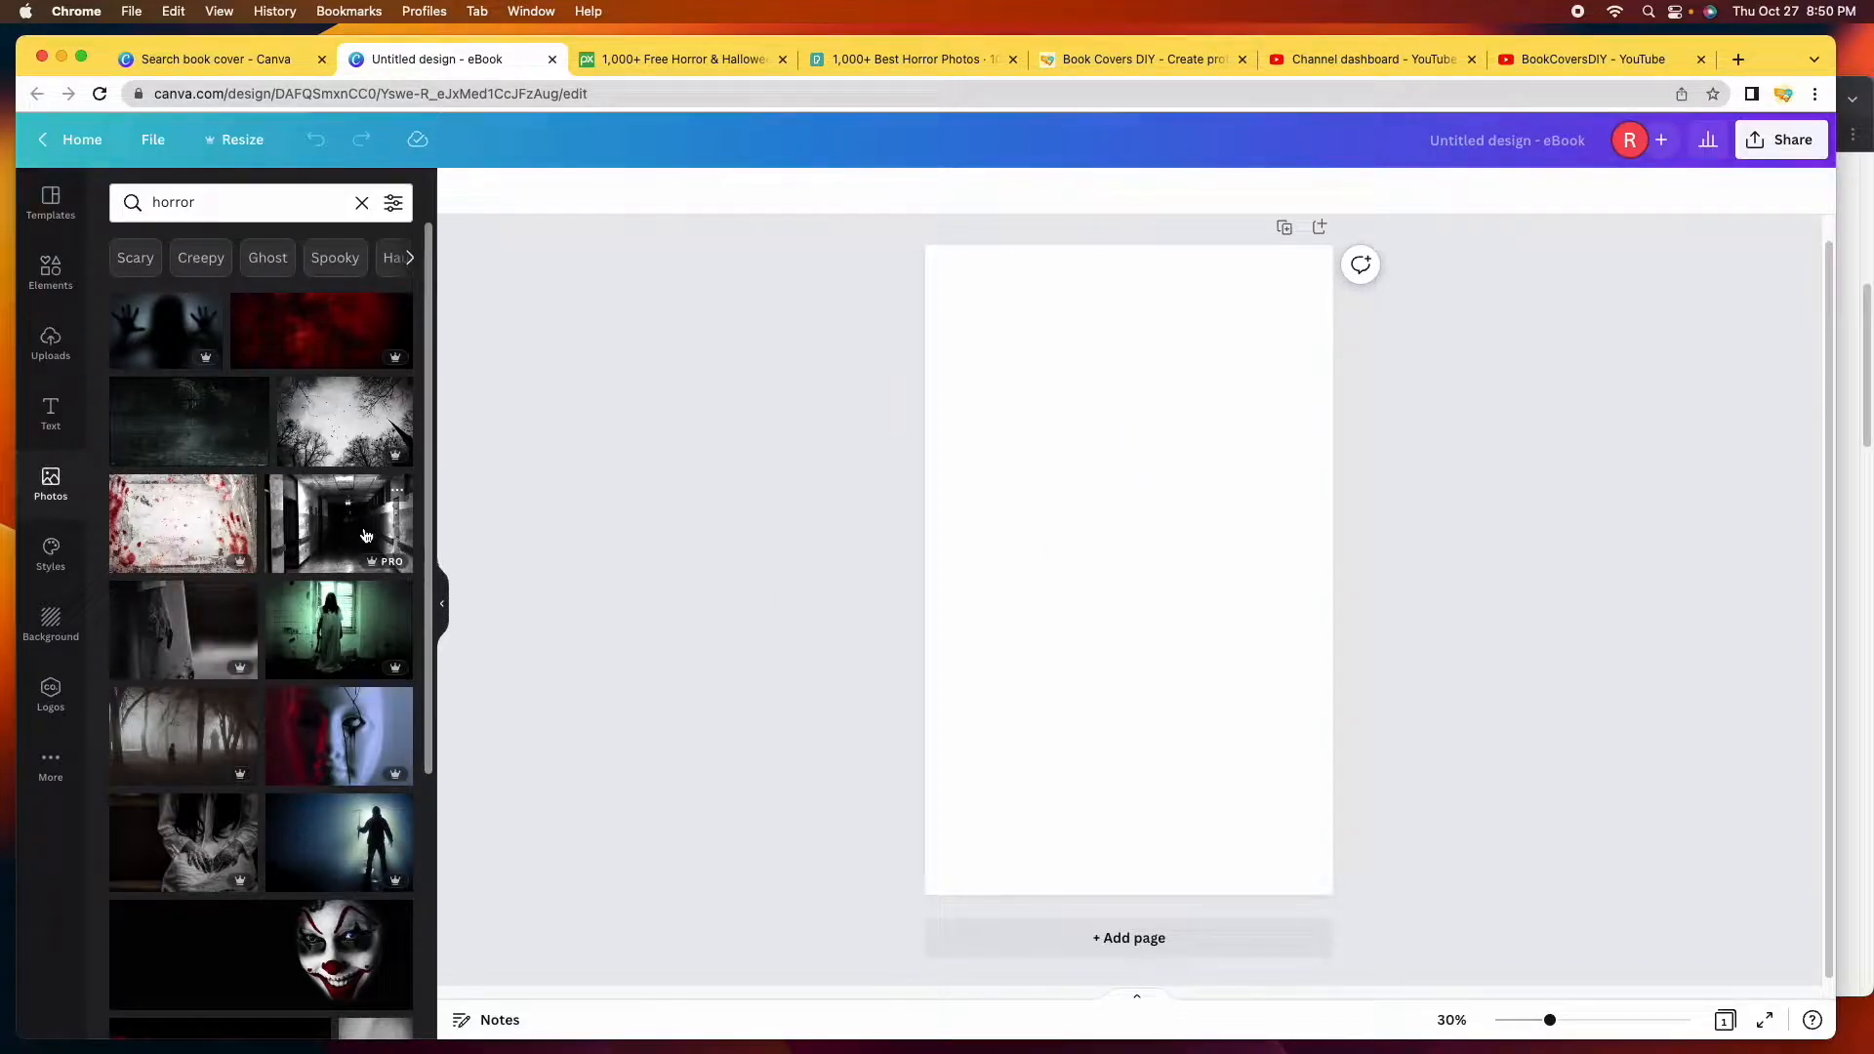
{"action": "scroll", "coordinate": [290, 531], "scroll_direction": "down", "scroll_amount": 5}
{"action": "scroll", "coordinate": [290, 531], "scroll_direction": "down", "scroll_amount": 1}
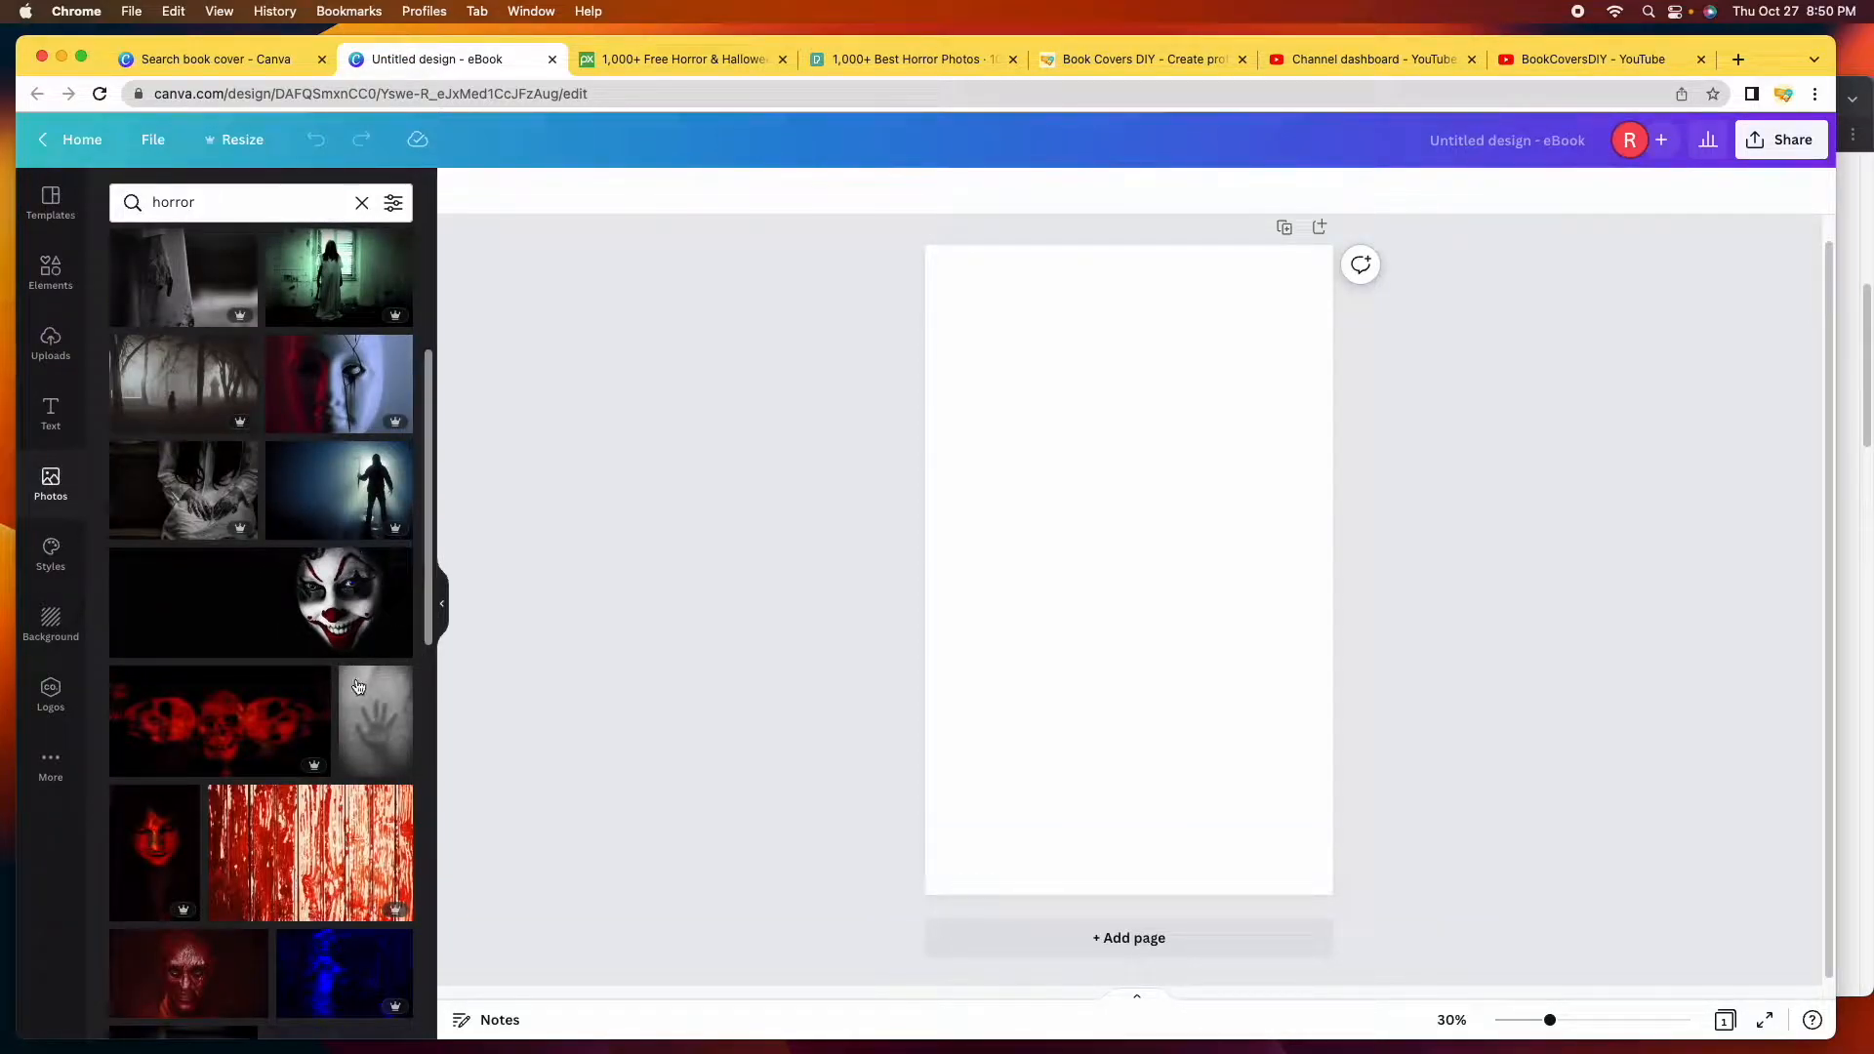
{"action": "scroll", "coordinate": [372, 719], "scroll_direction": "down", "scroll_amount": 2}
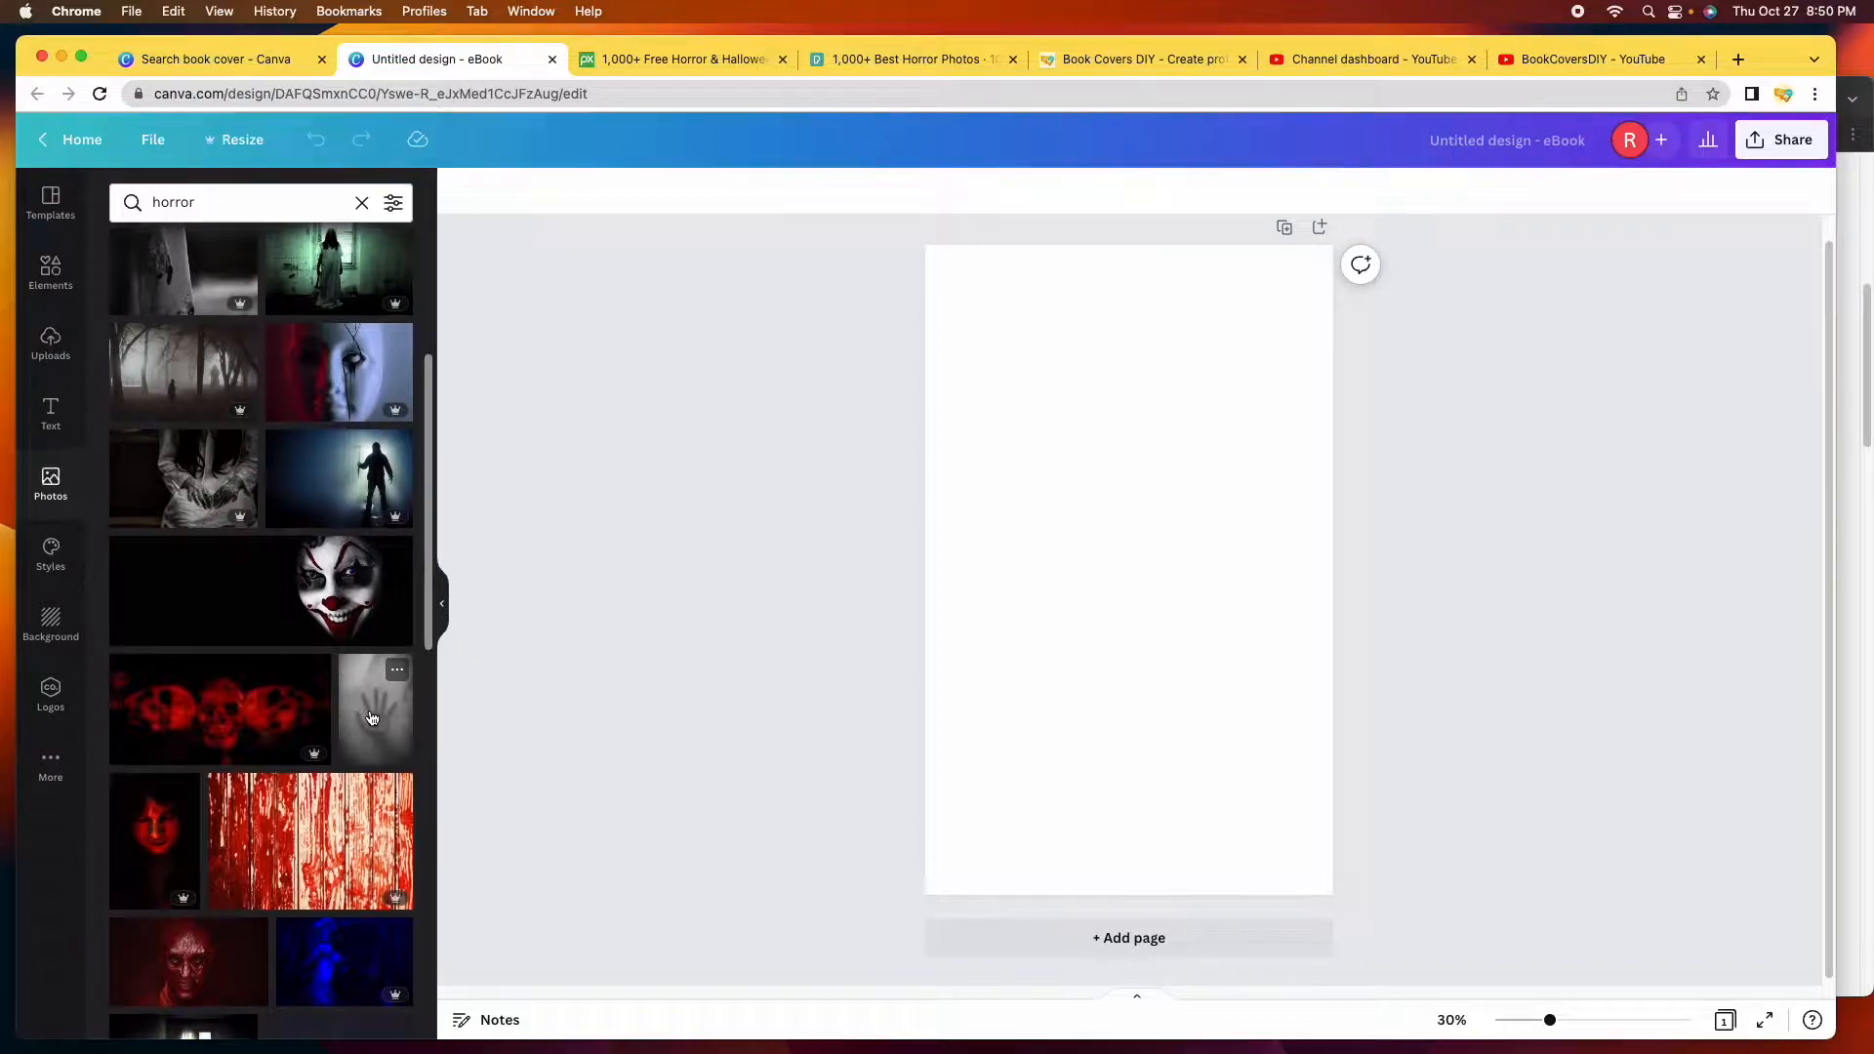
{"action": "left_click", "coordinate": [374, 698]}
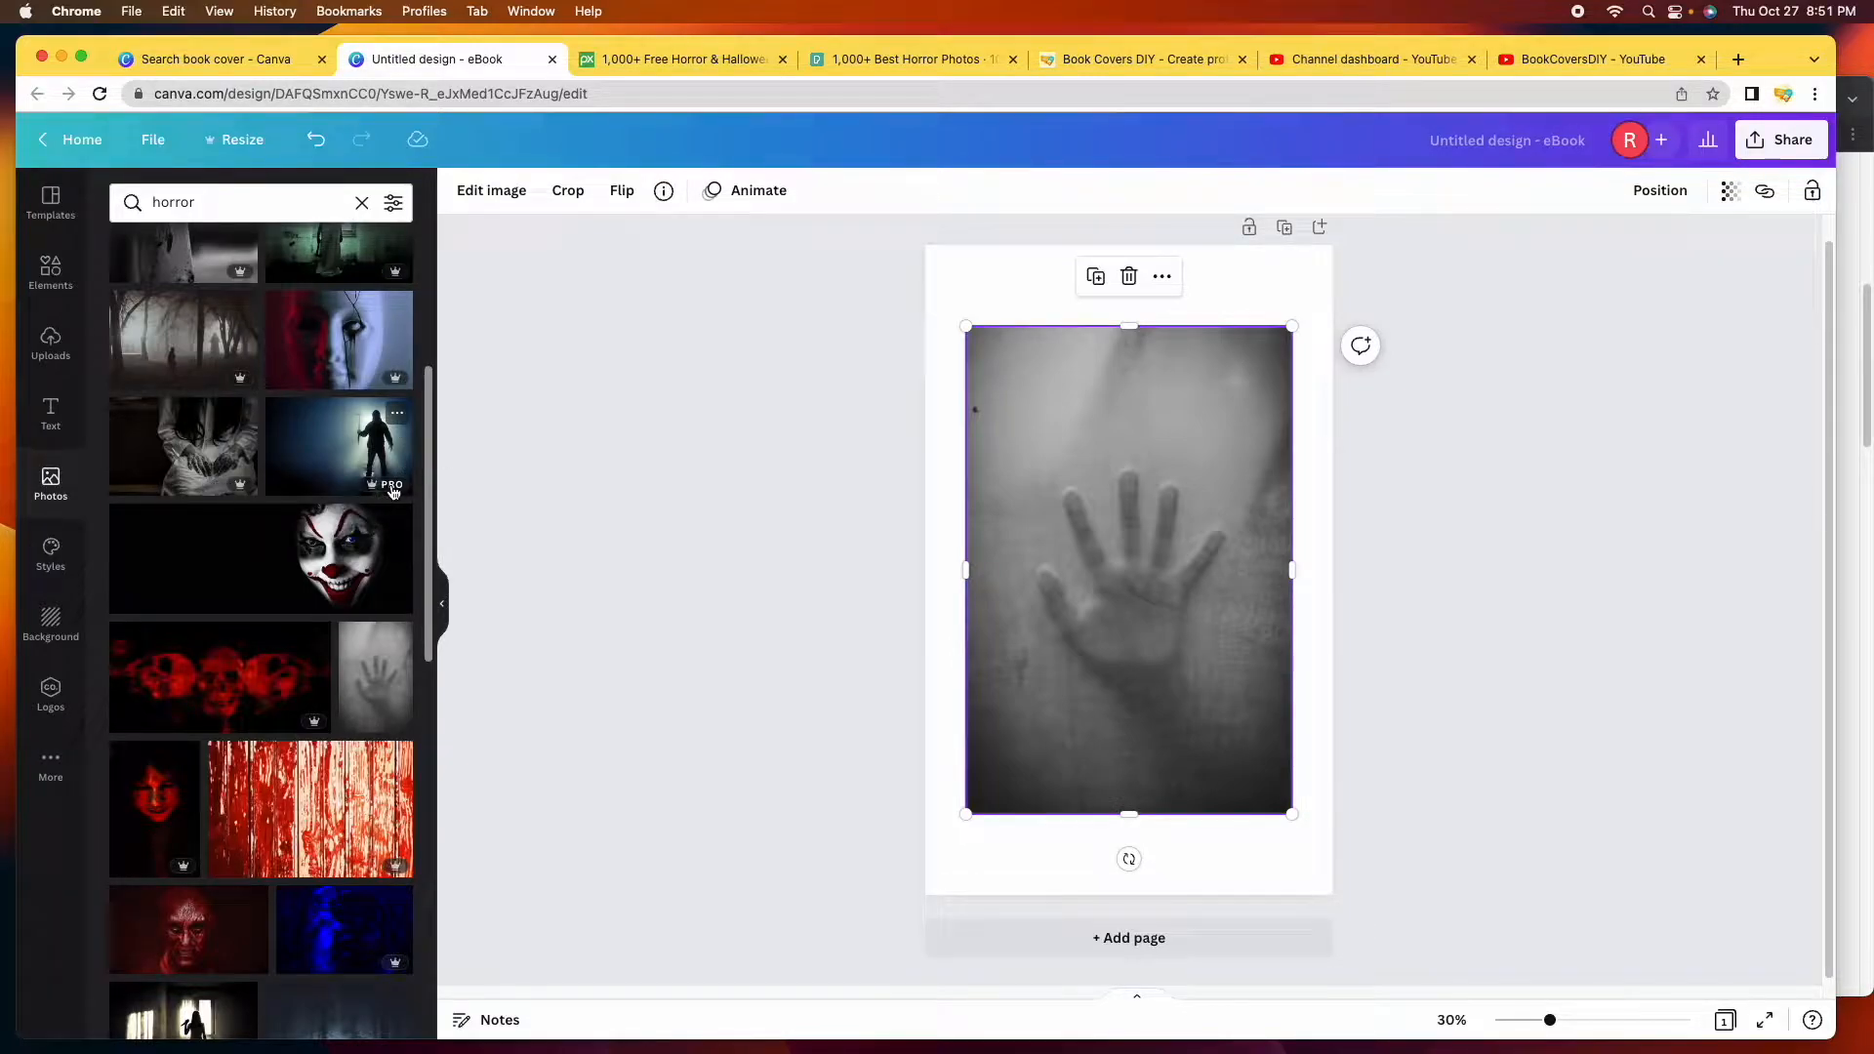
Filter the Canva horror photo results to Free only and scroll through them.
{"action": "left_click", "coordinate": [394, 205]}
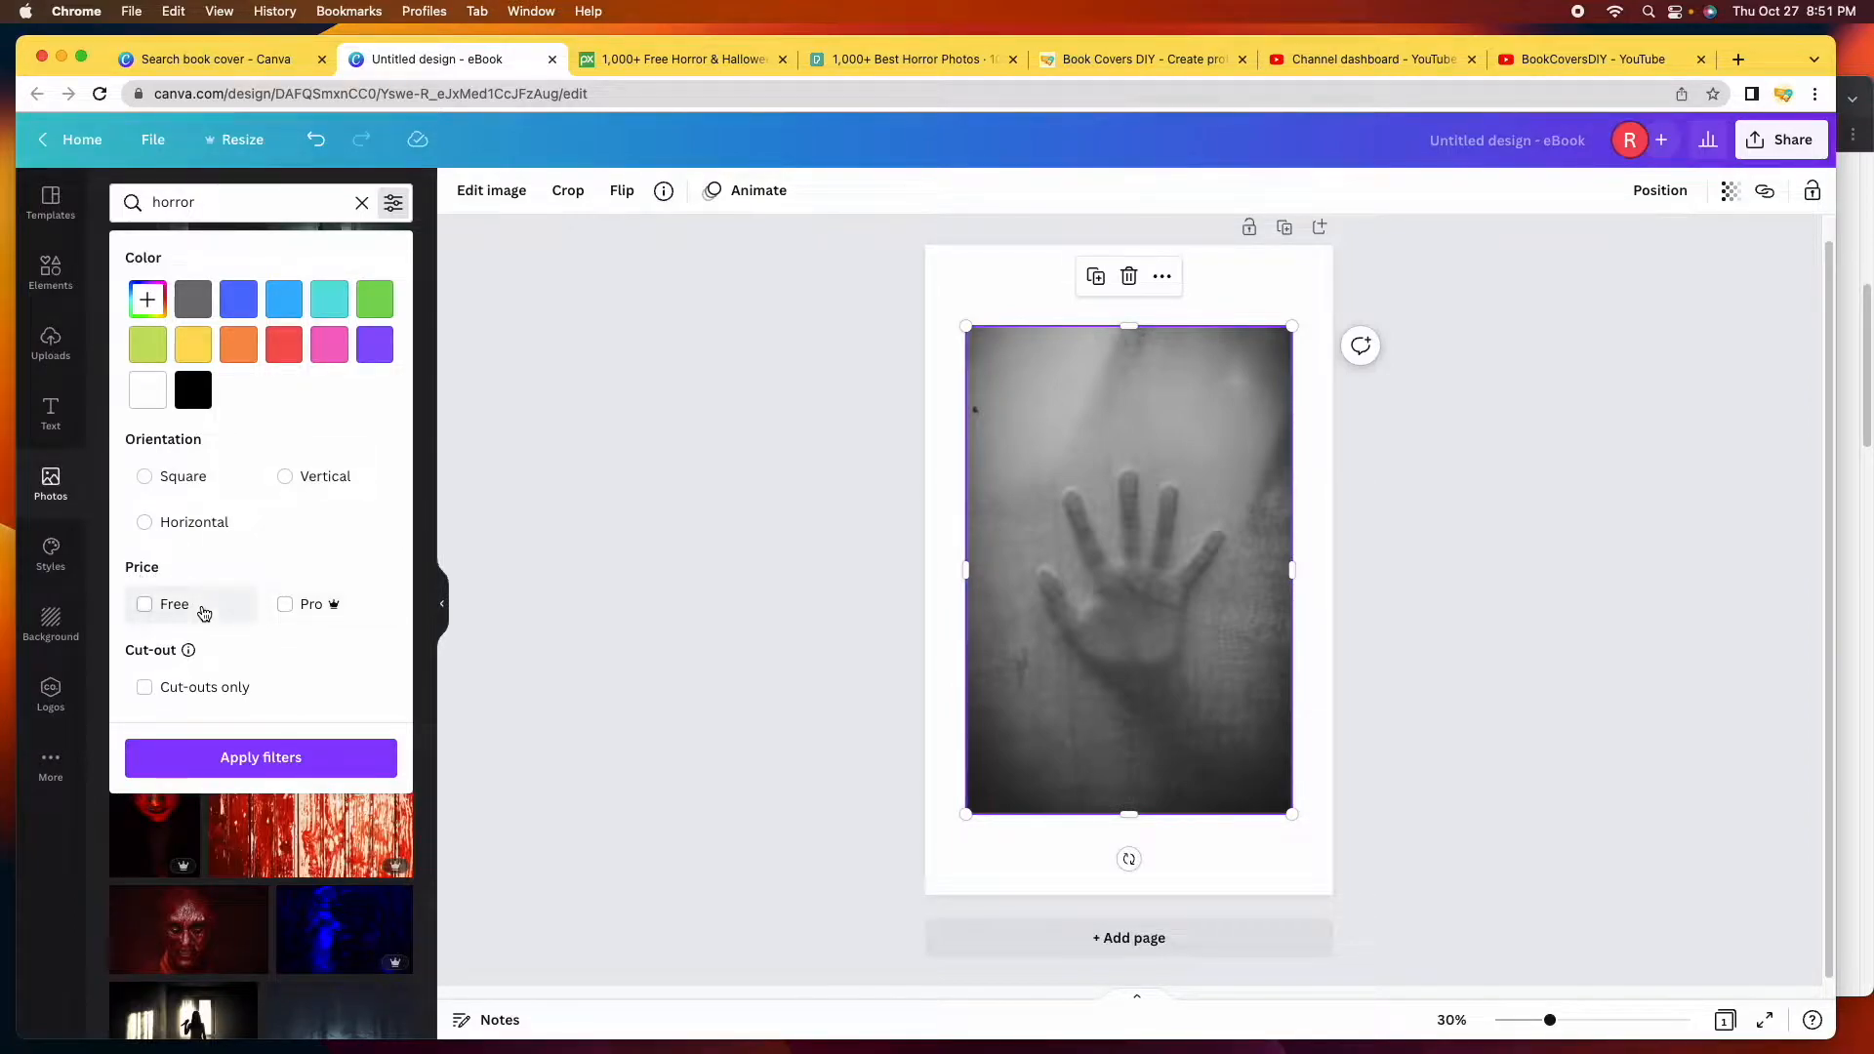
{"action": "left_click", "coordinate": [148, 606]}
{"action": "left_click", "coordinate": [245, 761]}
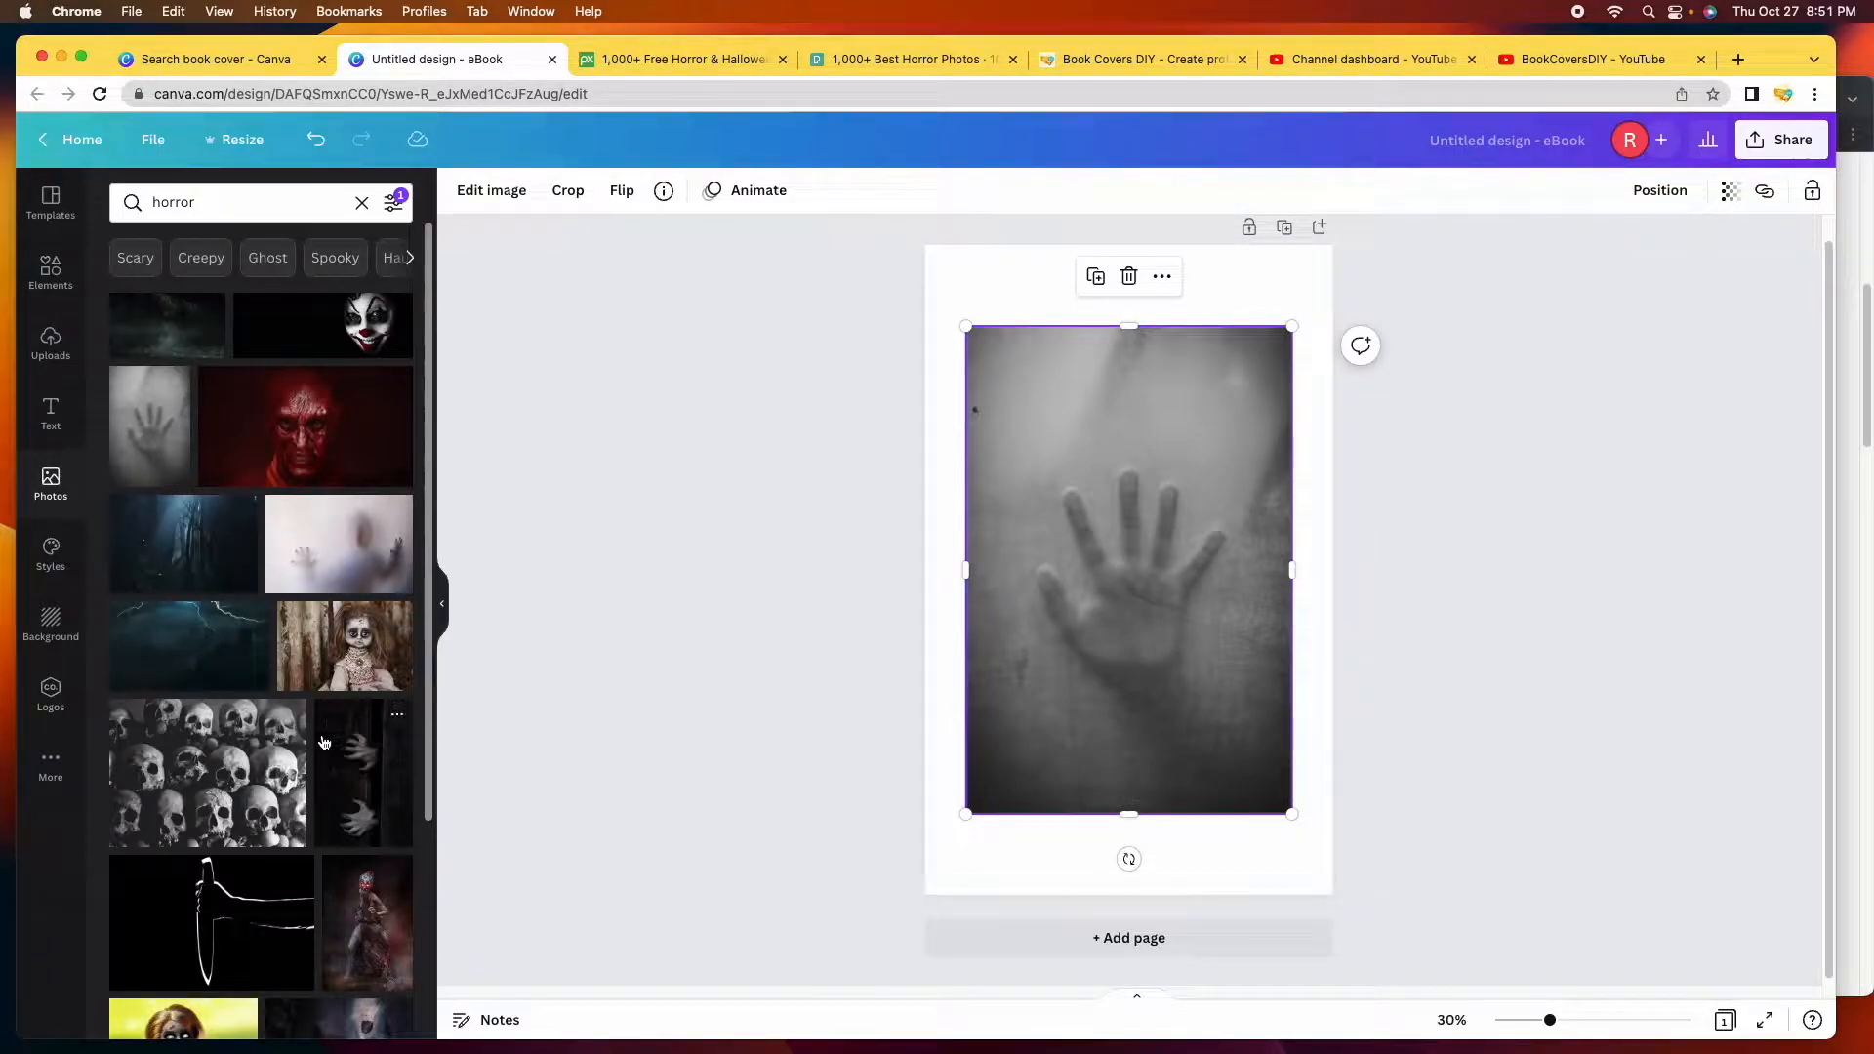
{"action": "scroll", "coordinate": [325, 744], "scroll_direction": "down", "scroll_amount": 5}
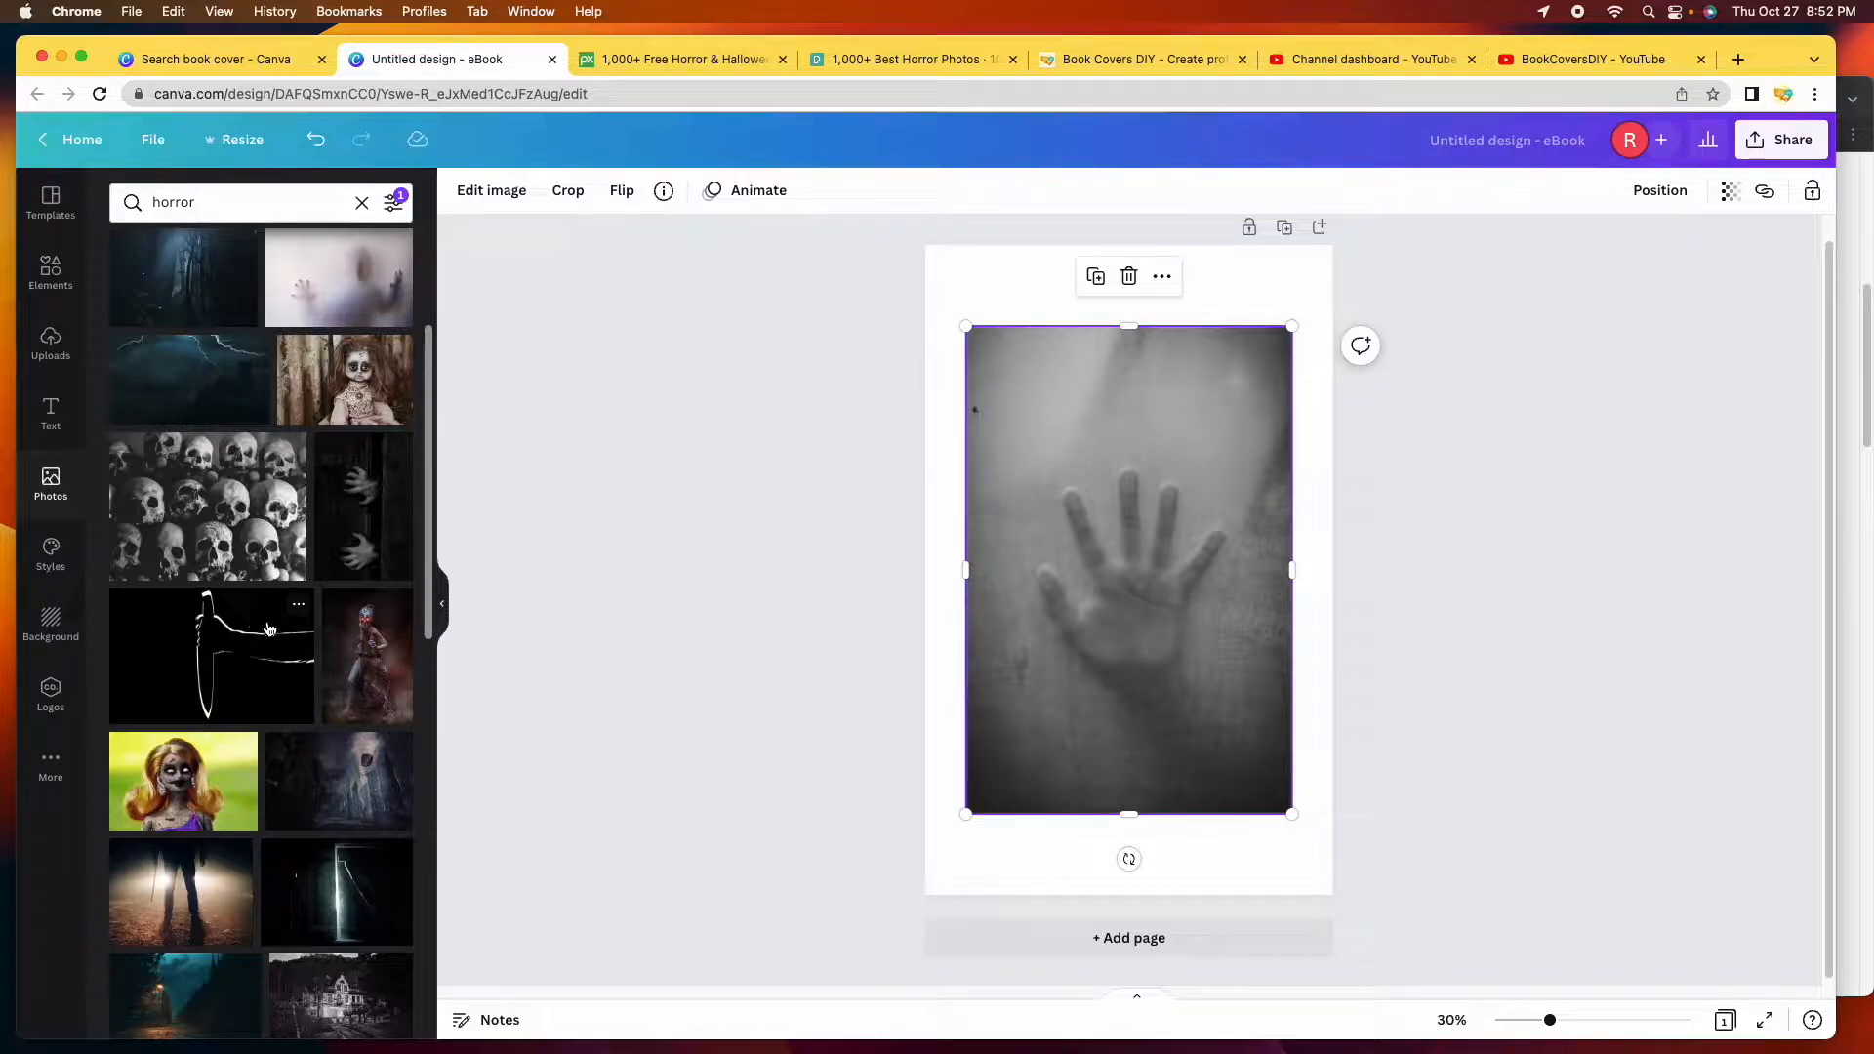
{"action": "scroll", "coordinate": [313, 596], "scroll_direction": "down", "scroll_amount": 6}
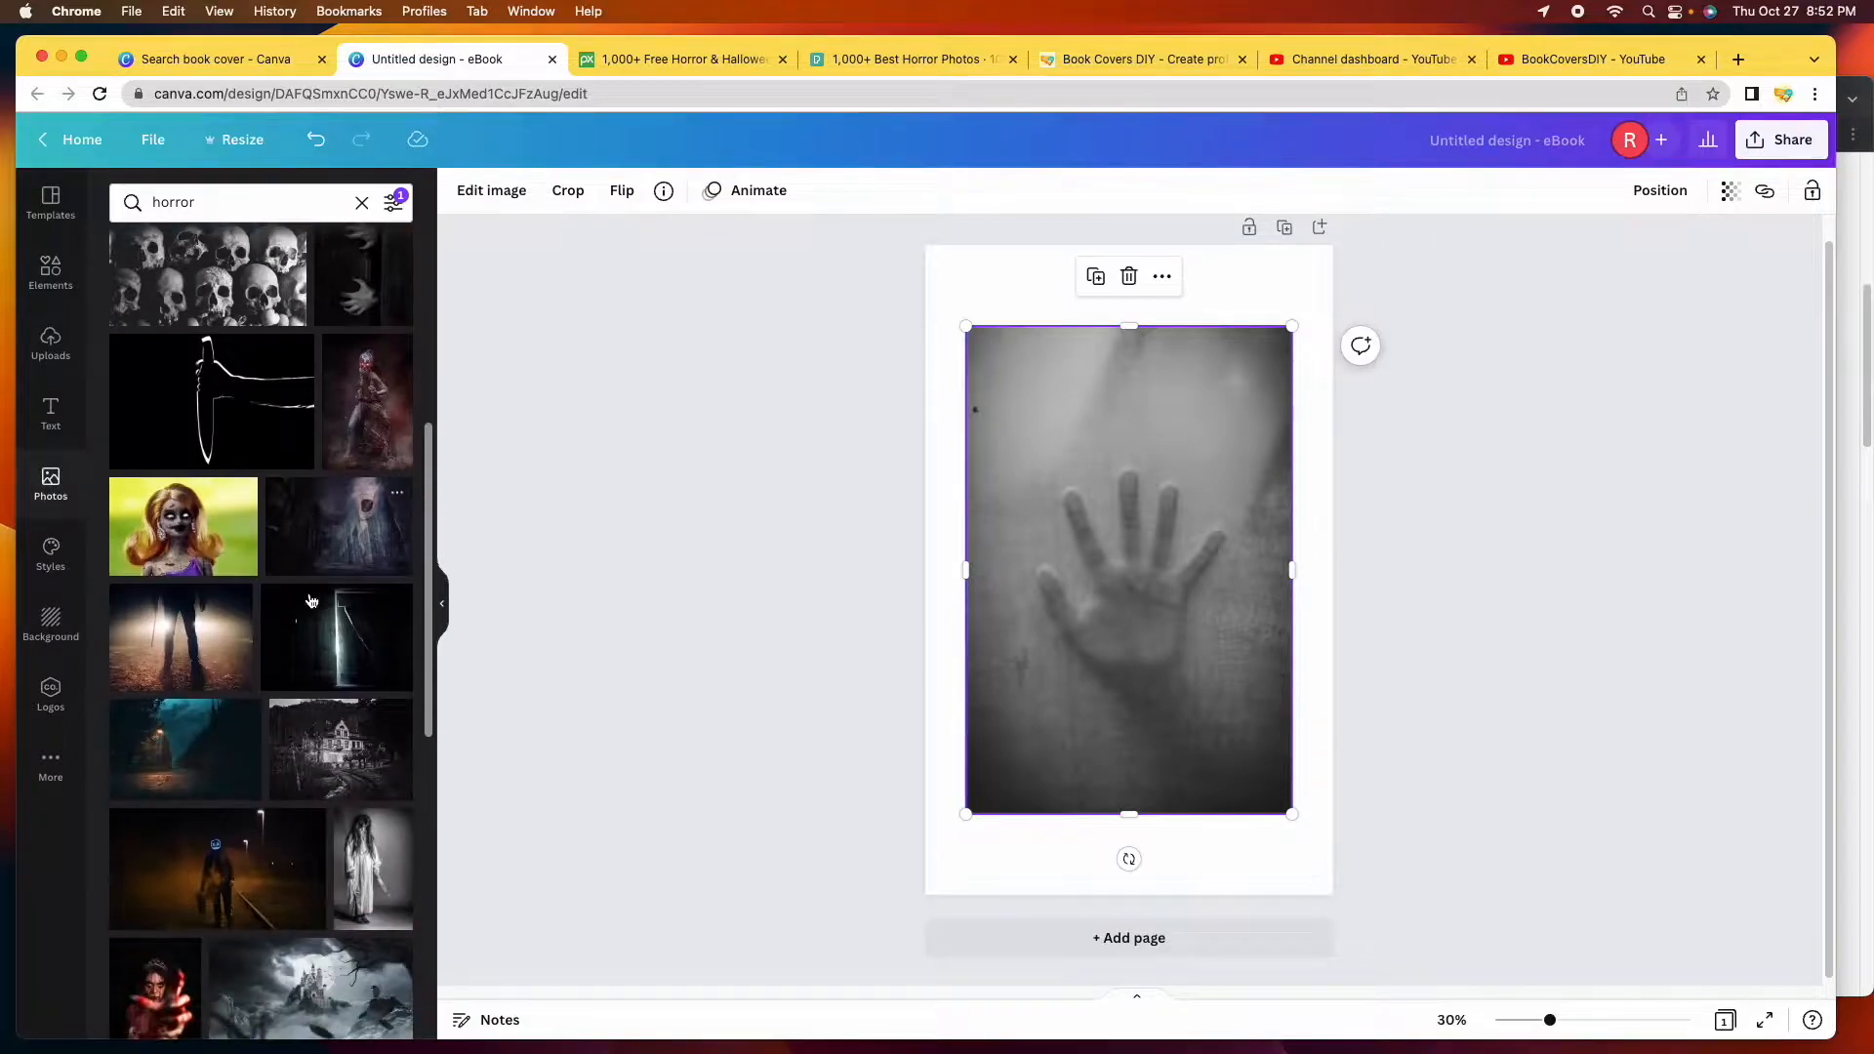
{"action": "scroll", "coordinate": [313, 596], "scroll_direction": "up", "scroll_amount": 9}
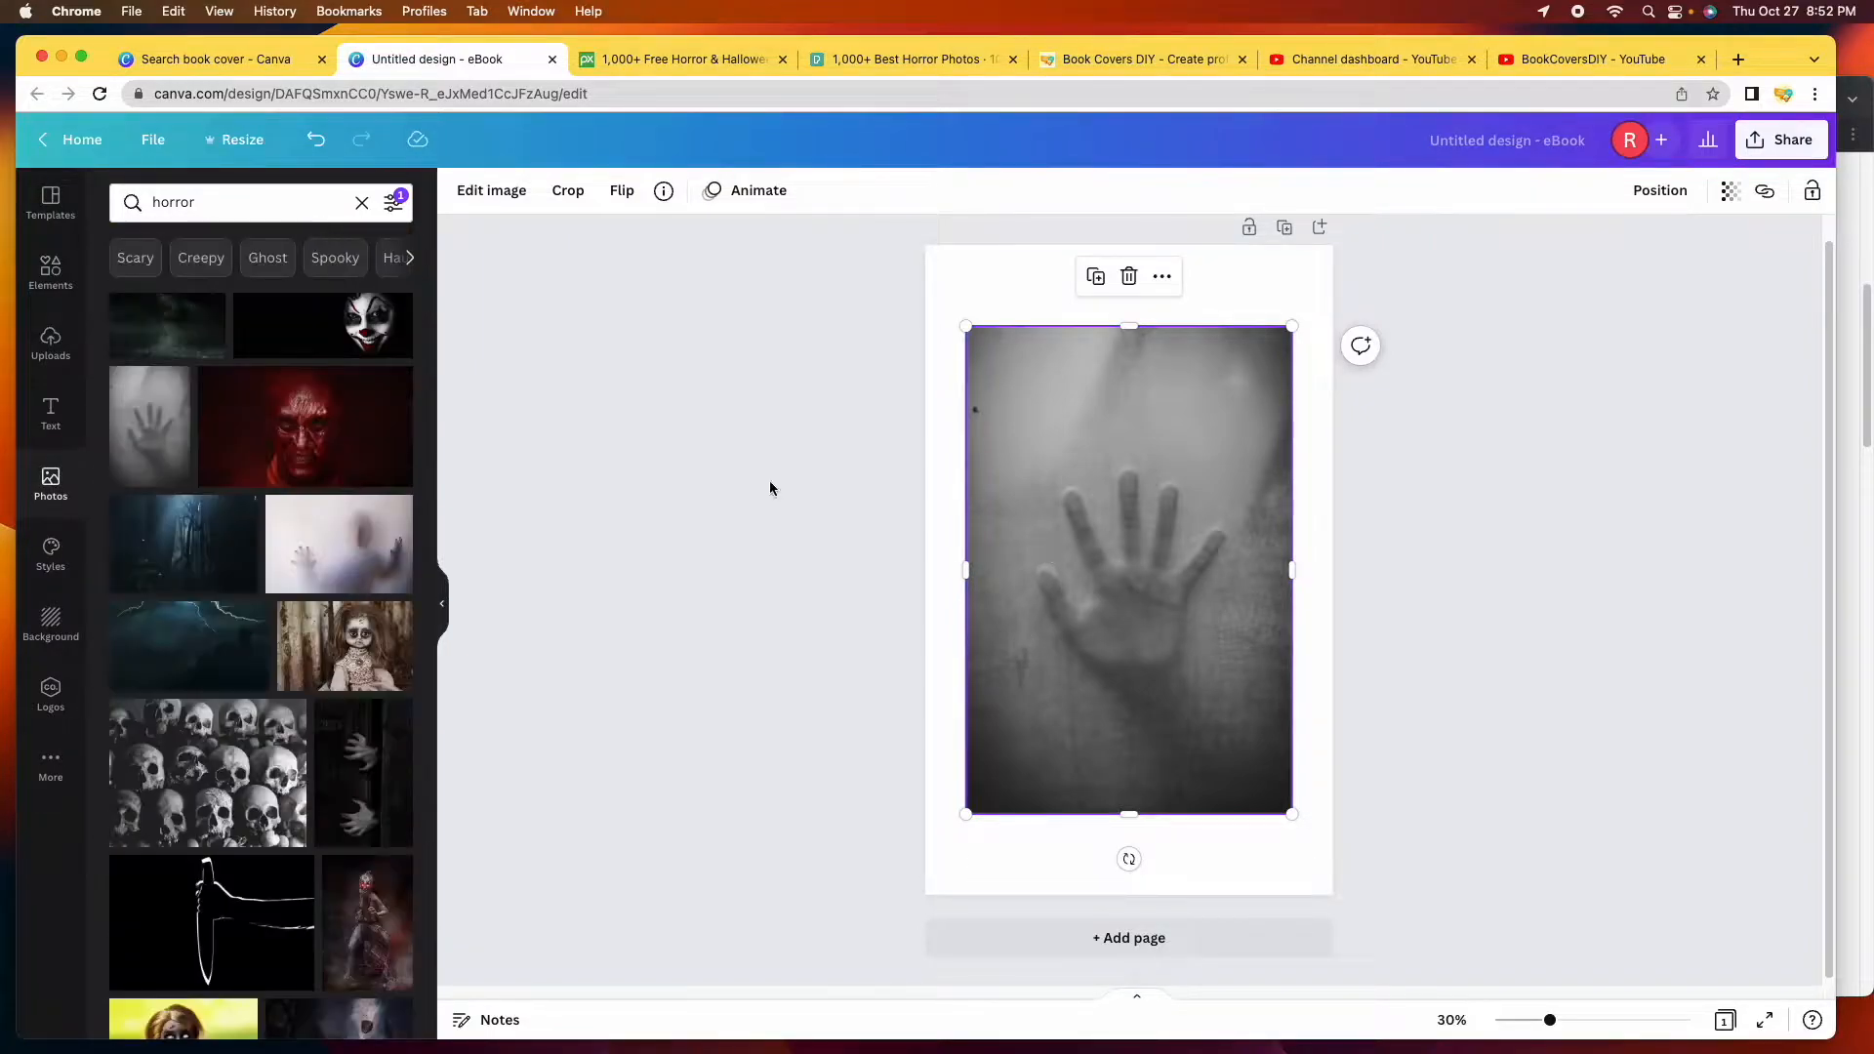
Search Photos for 'hand', then move the misty hand photo up-left and shrink it.
{"action": "left_click", "coordinate": [248, 202]}
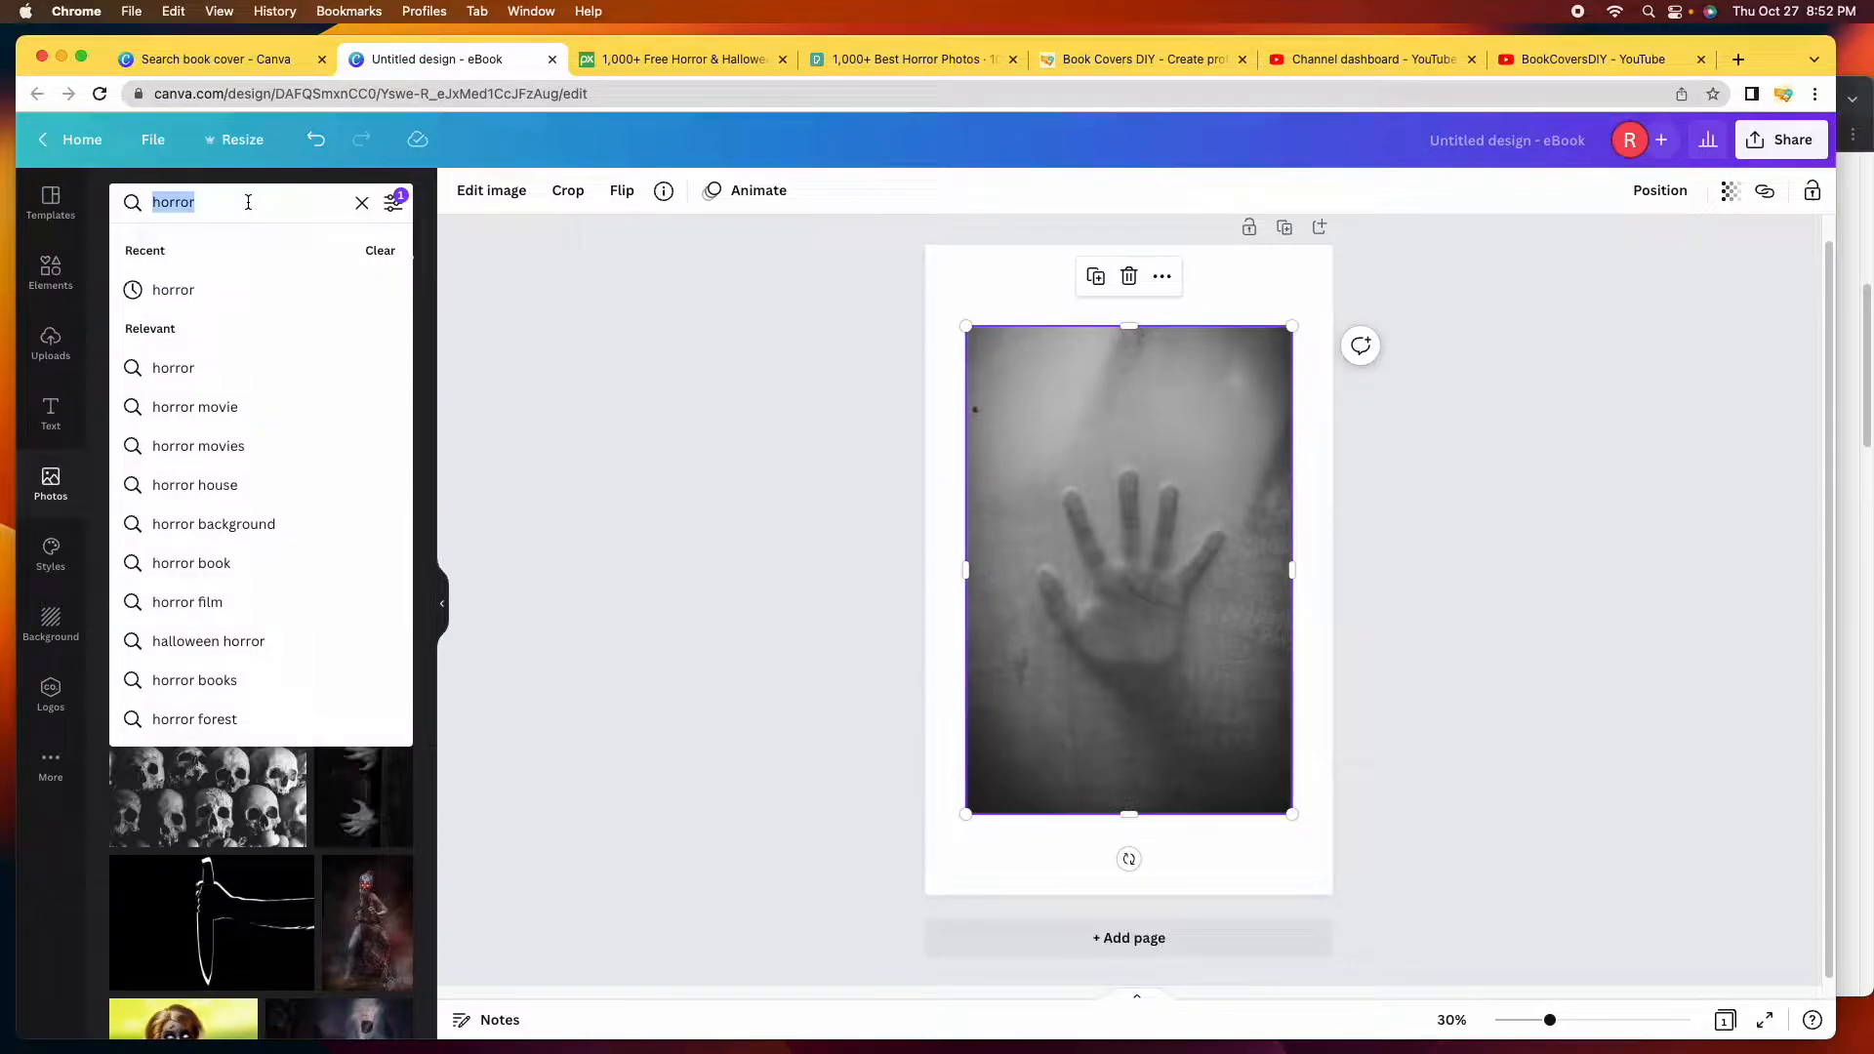
{"action": "type", "text": "hand"}
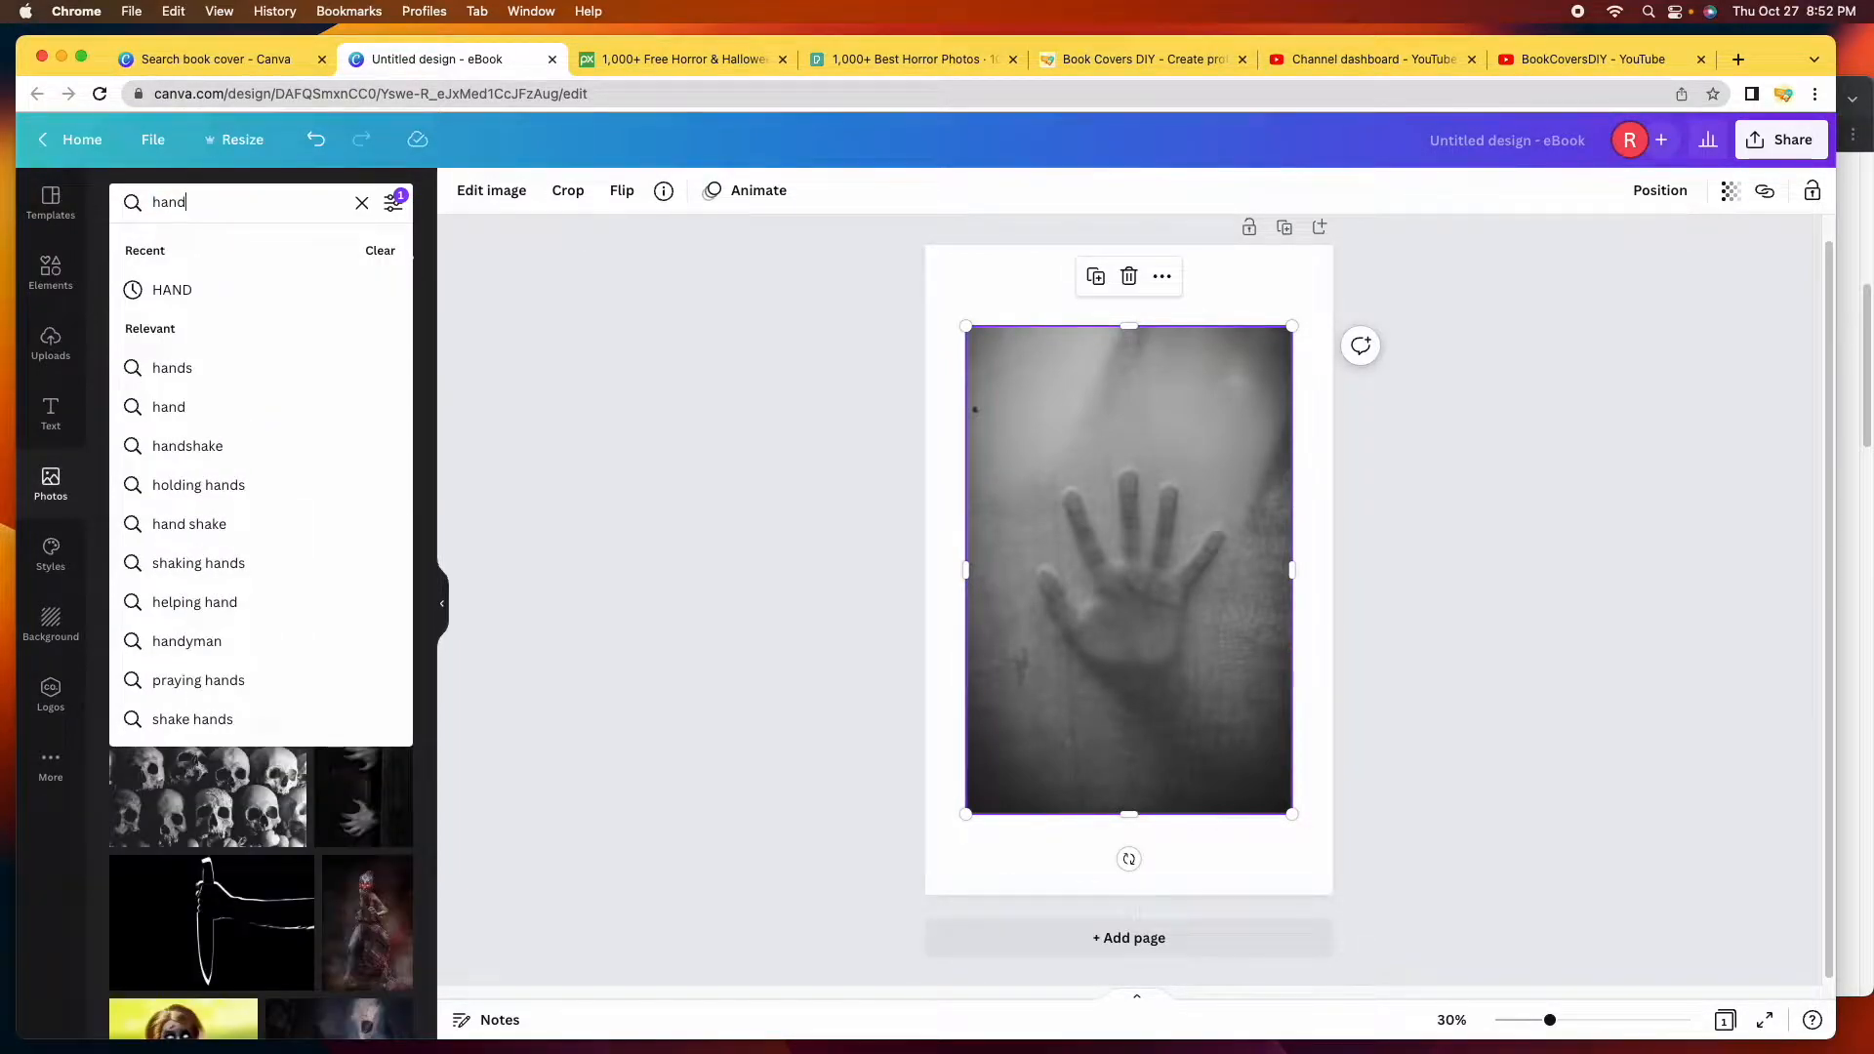
{"action": "key", "text": "Return"}
{"action": "scroll", "coordinate": [370, 384], "scroll_direction": "down", "scroll_amount": 5}
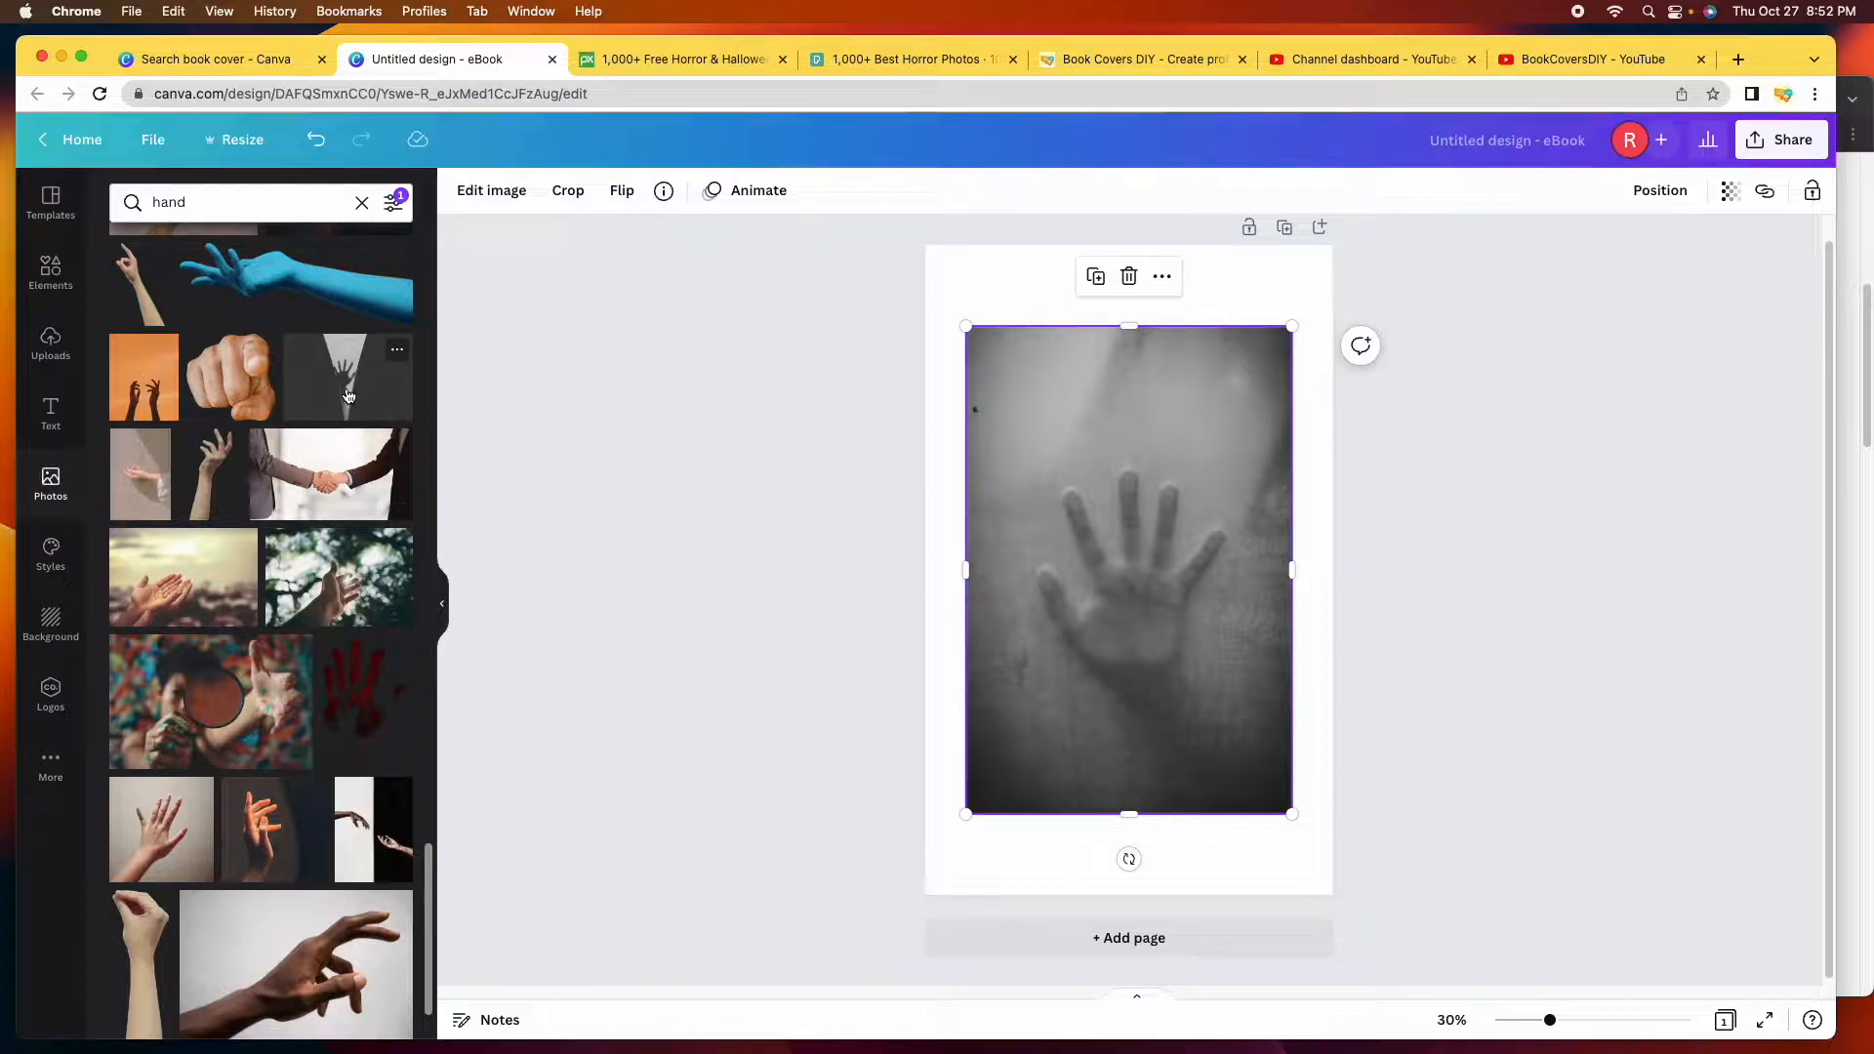
{"action": "left_click_drag", "start_coordinate": [1080, 460], "coordinate": [1058, 392]}
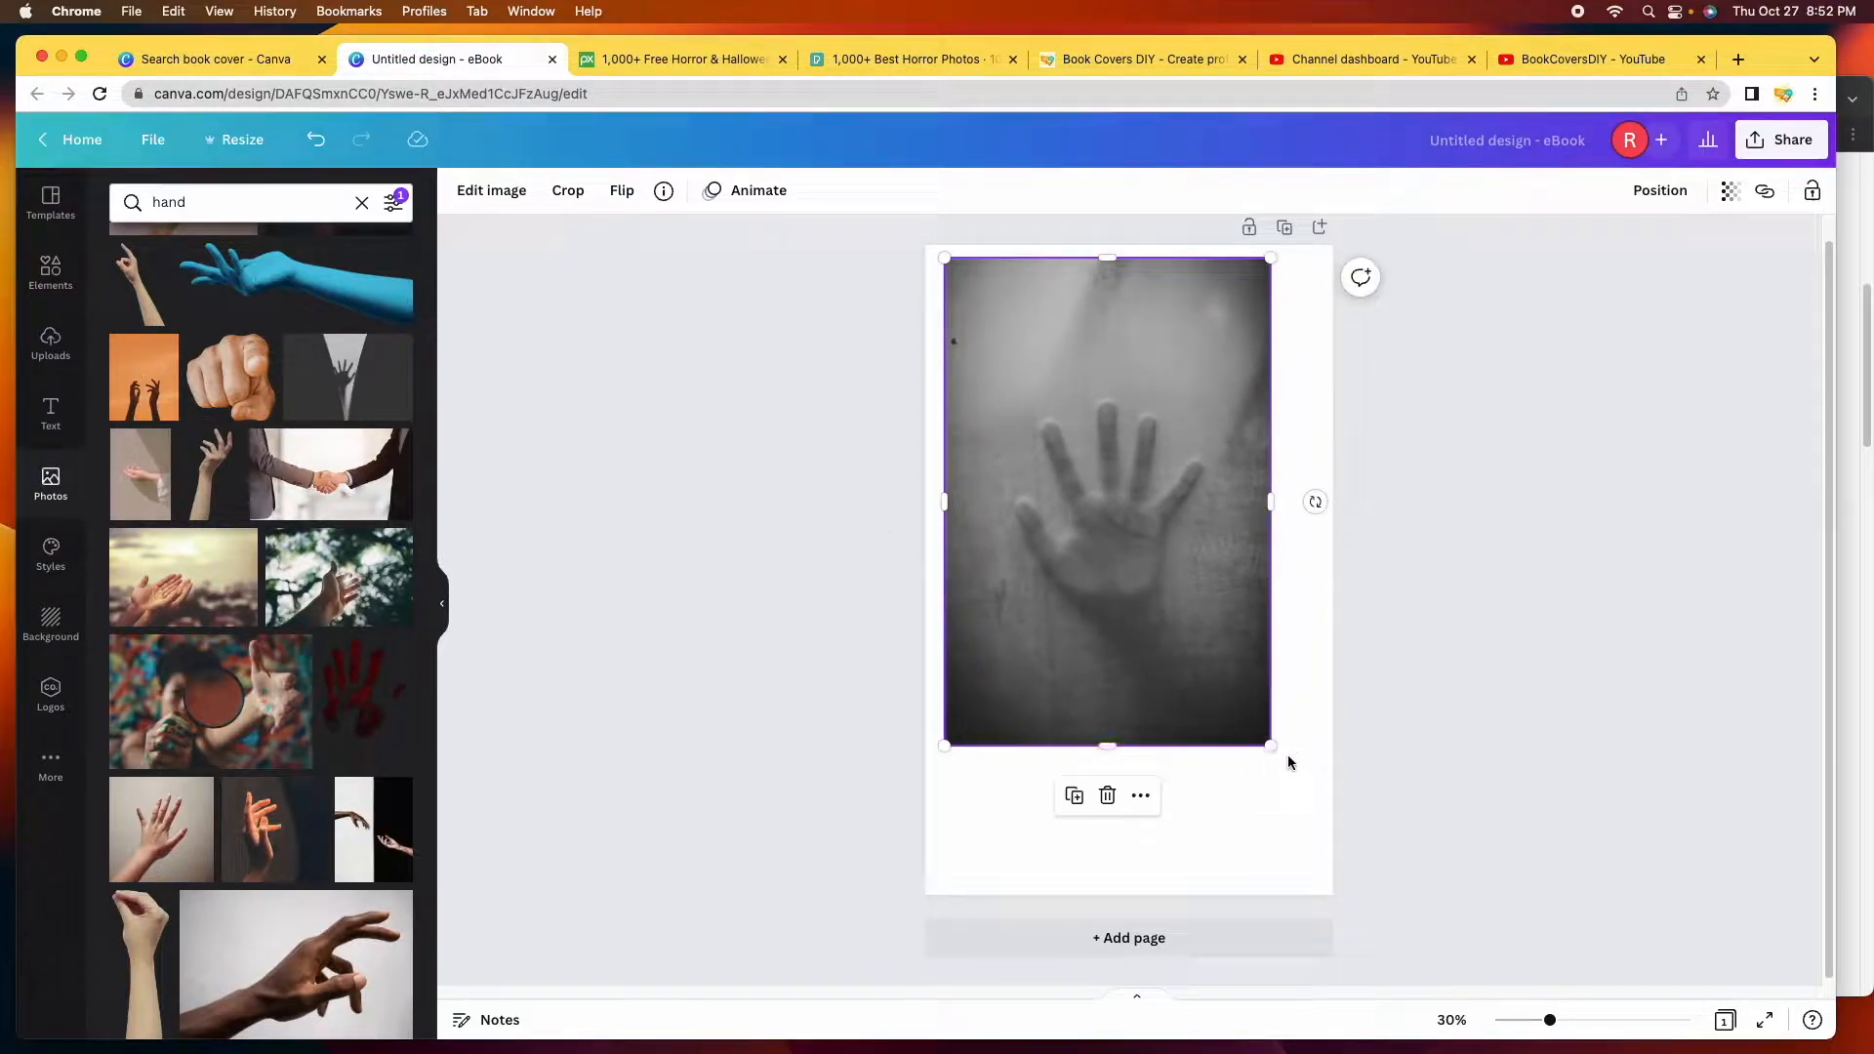
{"action": "left_click_drag", "start_coordinate": [1269, 745], "coordinate": [1179, 748]}
Add two dark hand photos, stretching one taller and moving the shadow-hand photo to the top.
{"action": "left_click", "coordinate": [335, 379]}
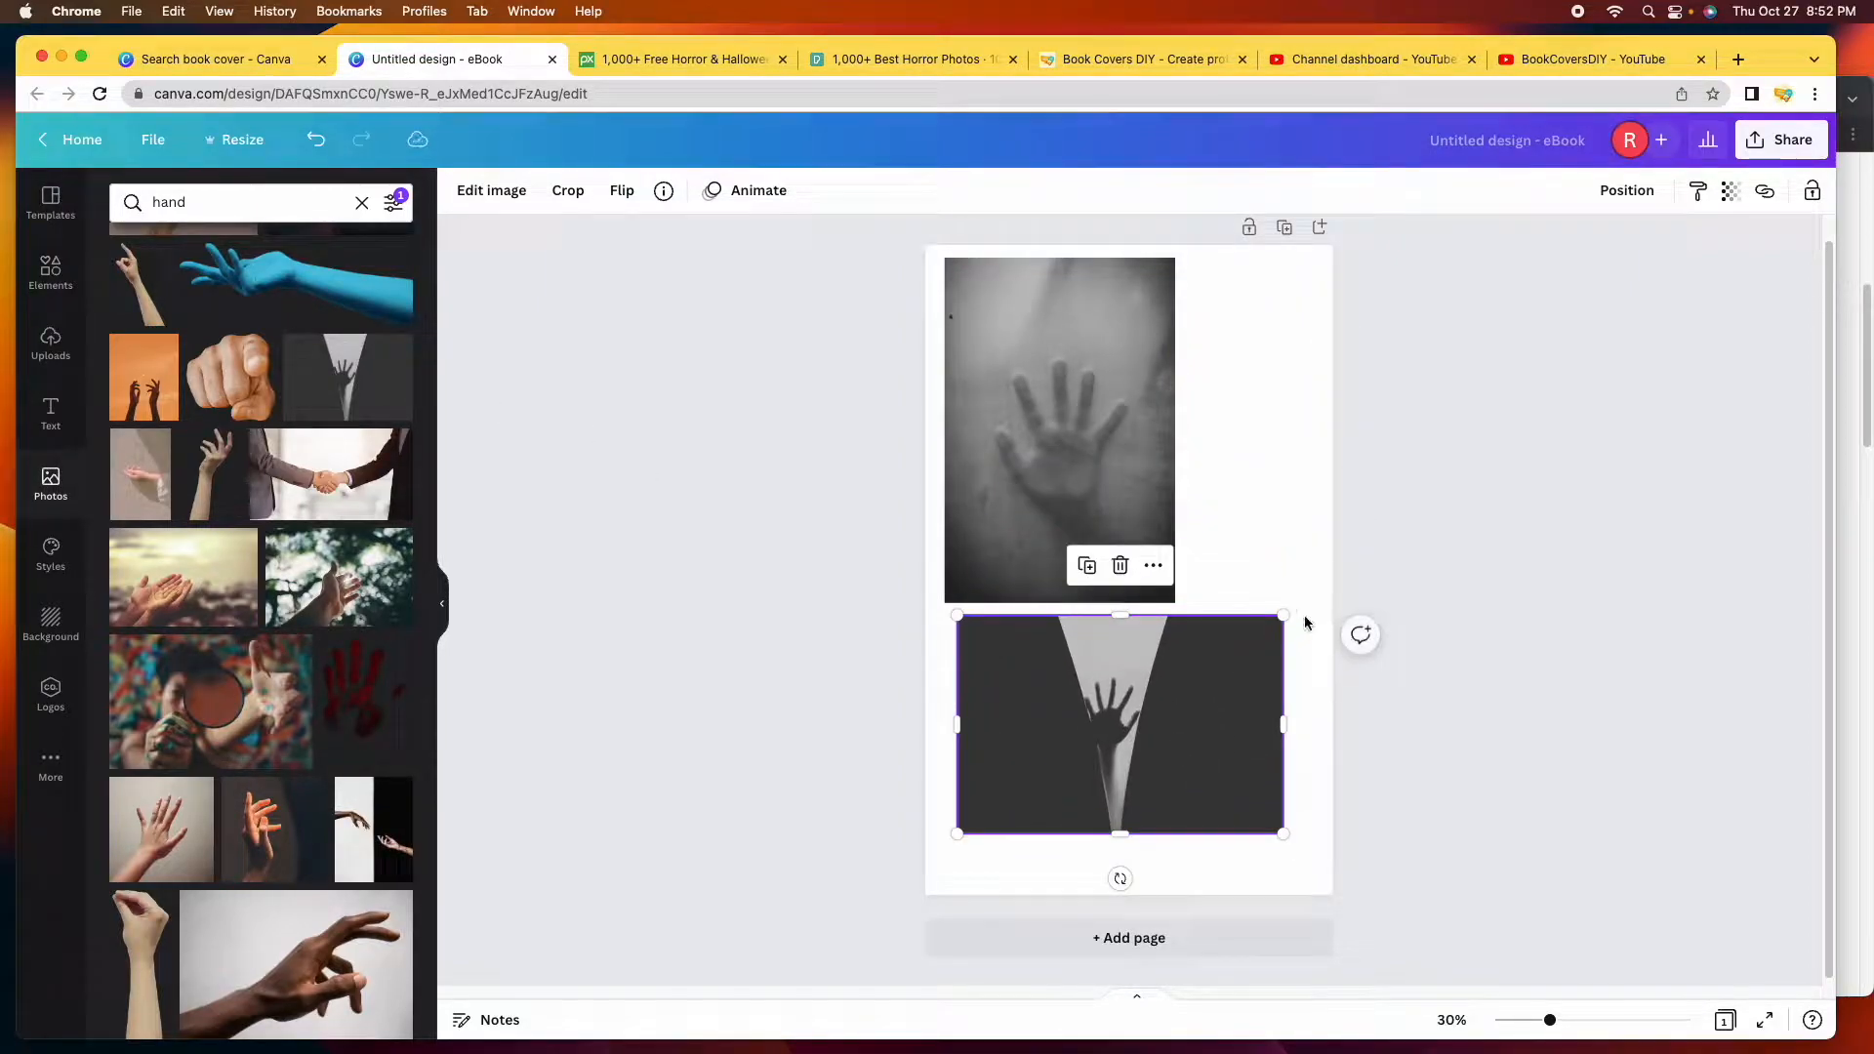
{"action": "left_click_drag", "start_coordinate": [1121, 615], "coordinate": [1123, 407]}
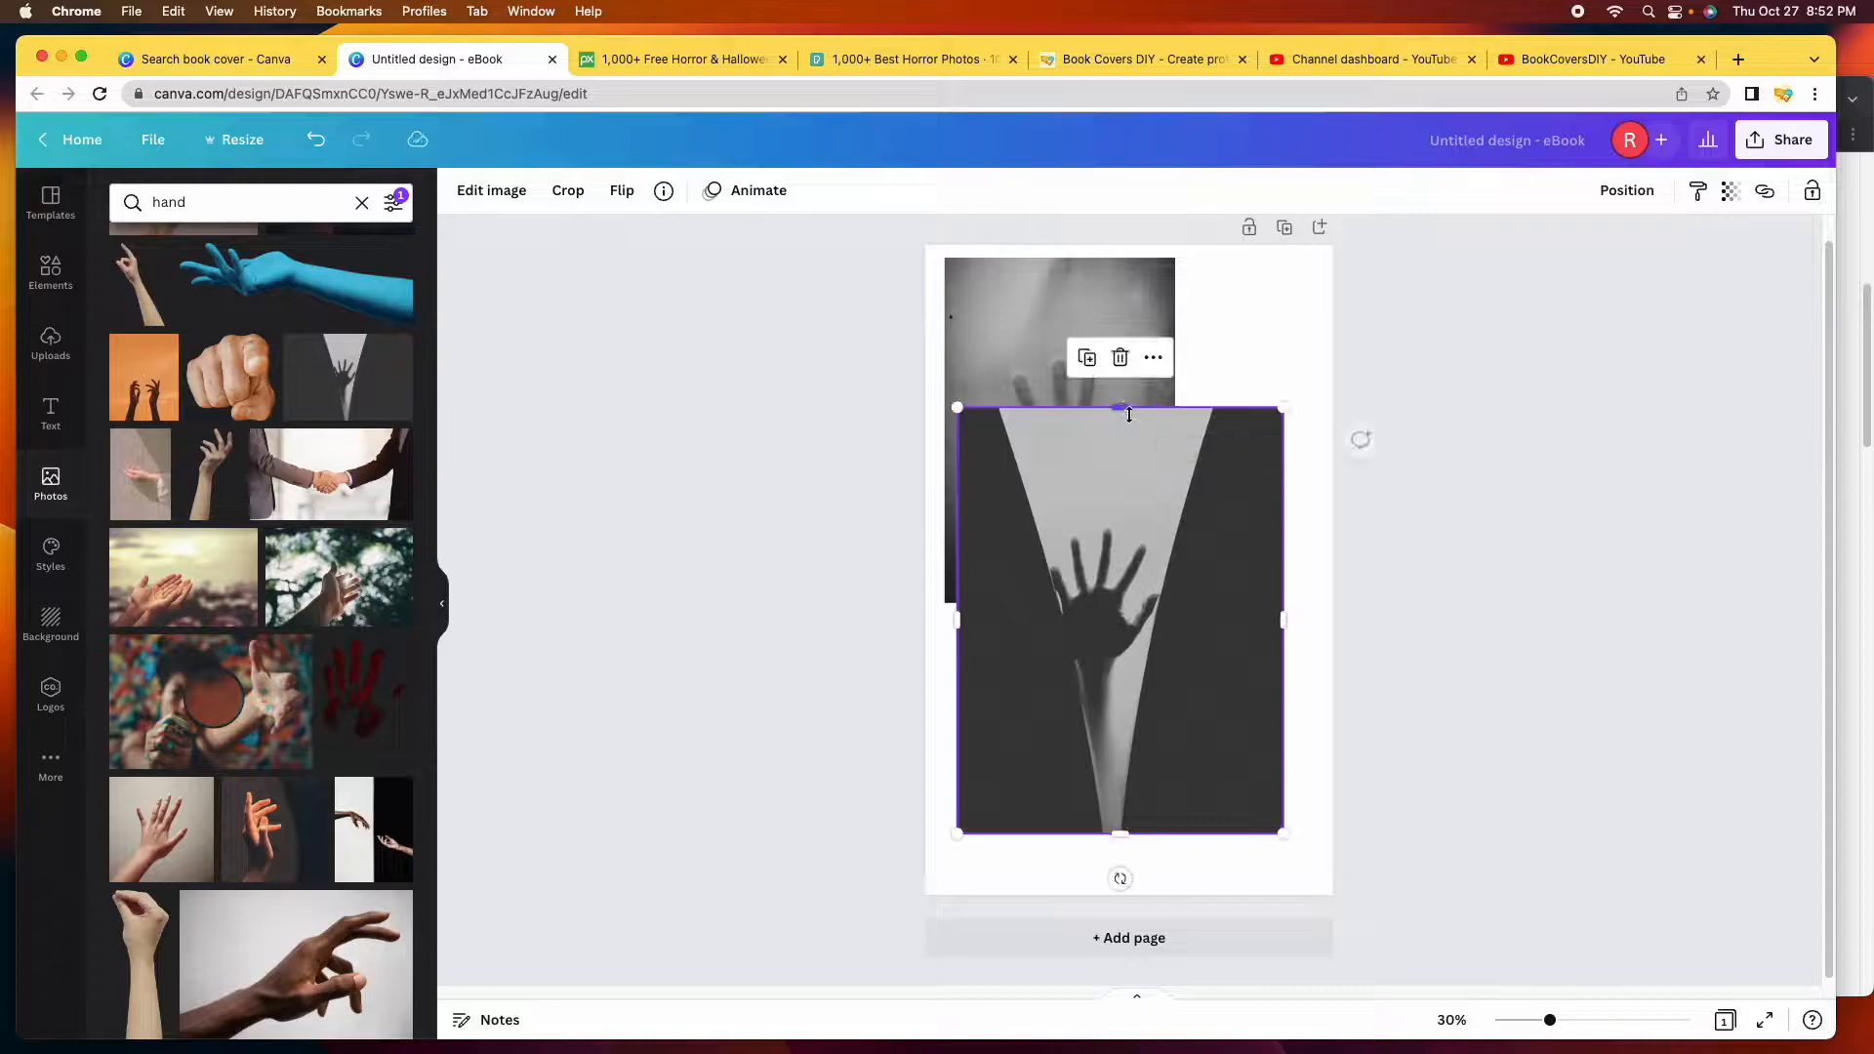
{"action": "scroll", "coordinate": [344, 583], "scroll_direction": "down", "scroll_amount": 5}
{"action": "left_click", "coordinate": [191, 523]}
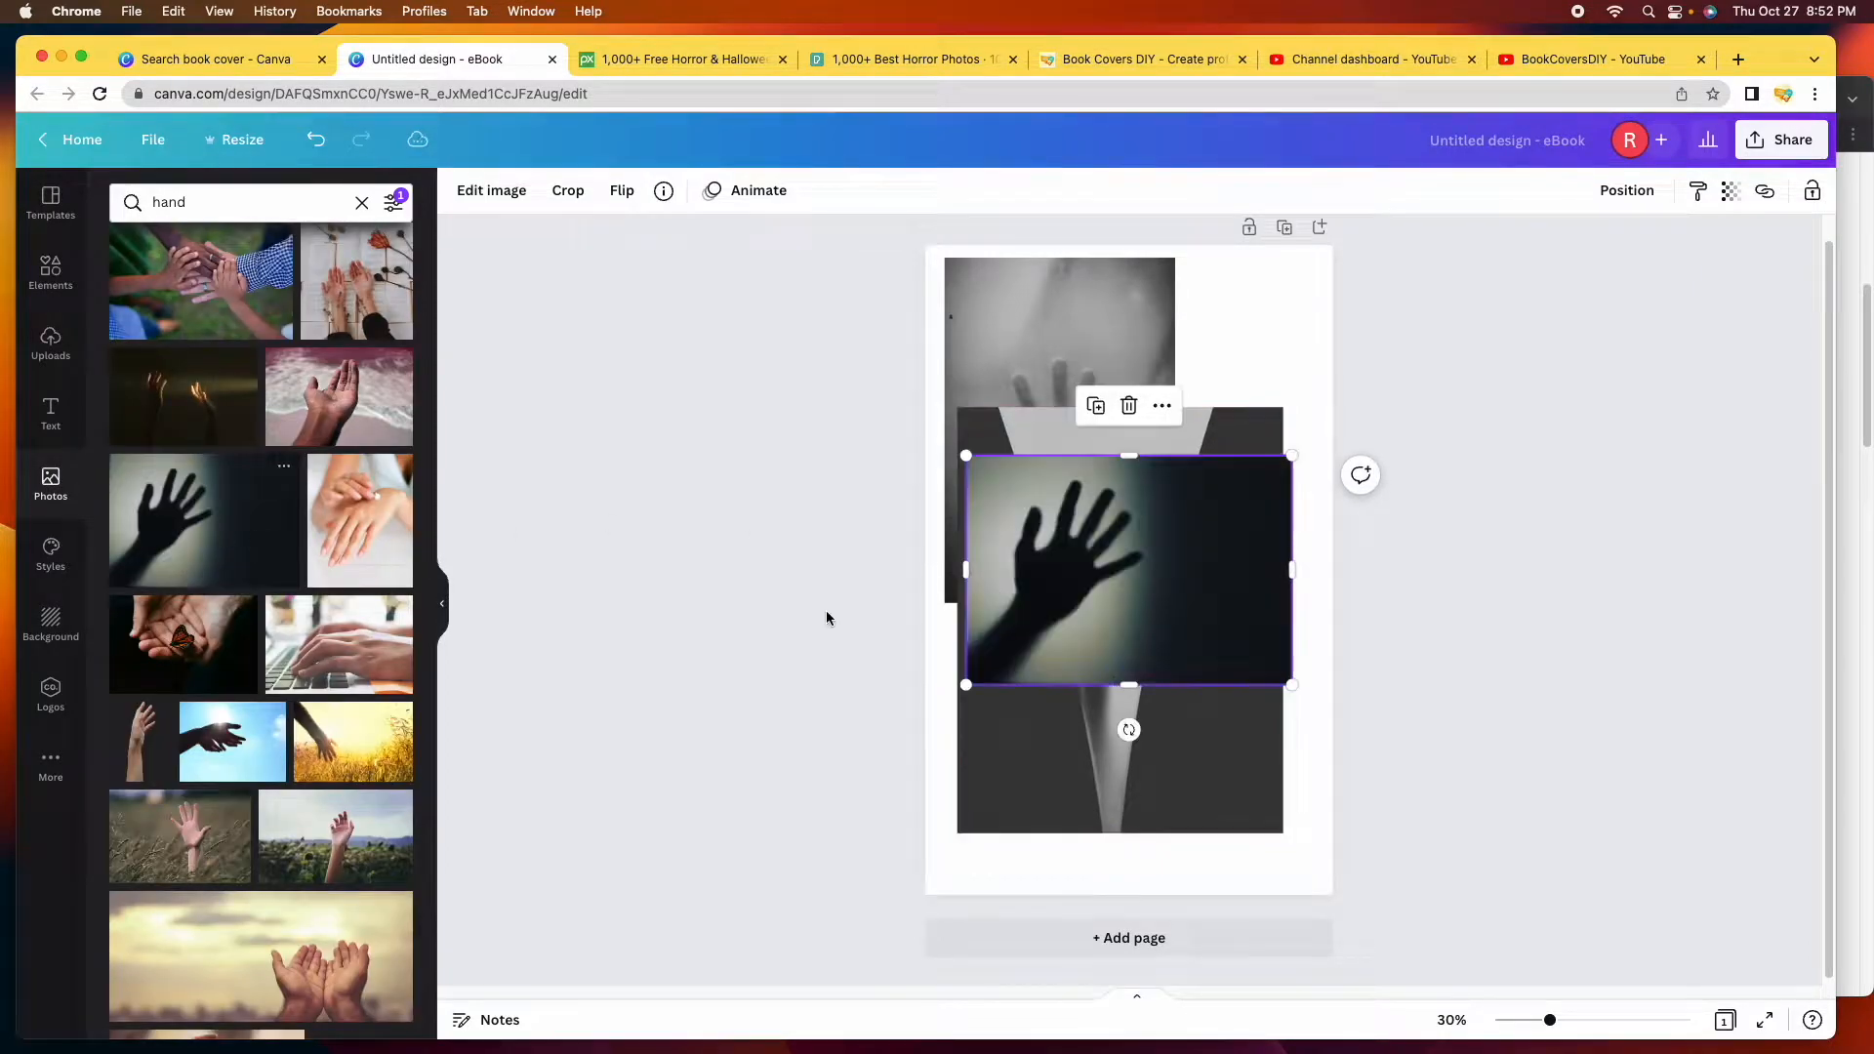
{"action": "left_click_drag", "start_coordinate": [1167, 609], "coordinate": [1200, 428]}
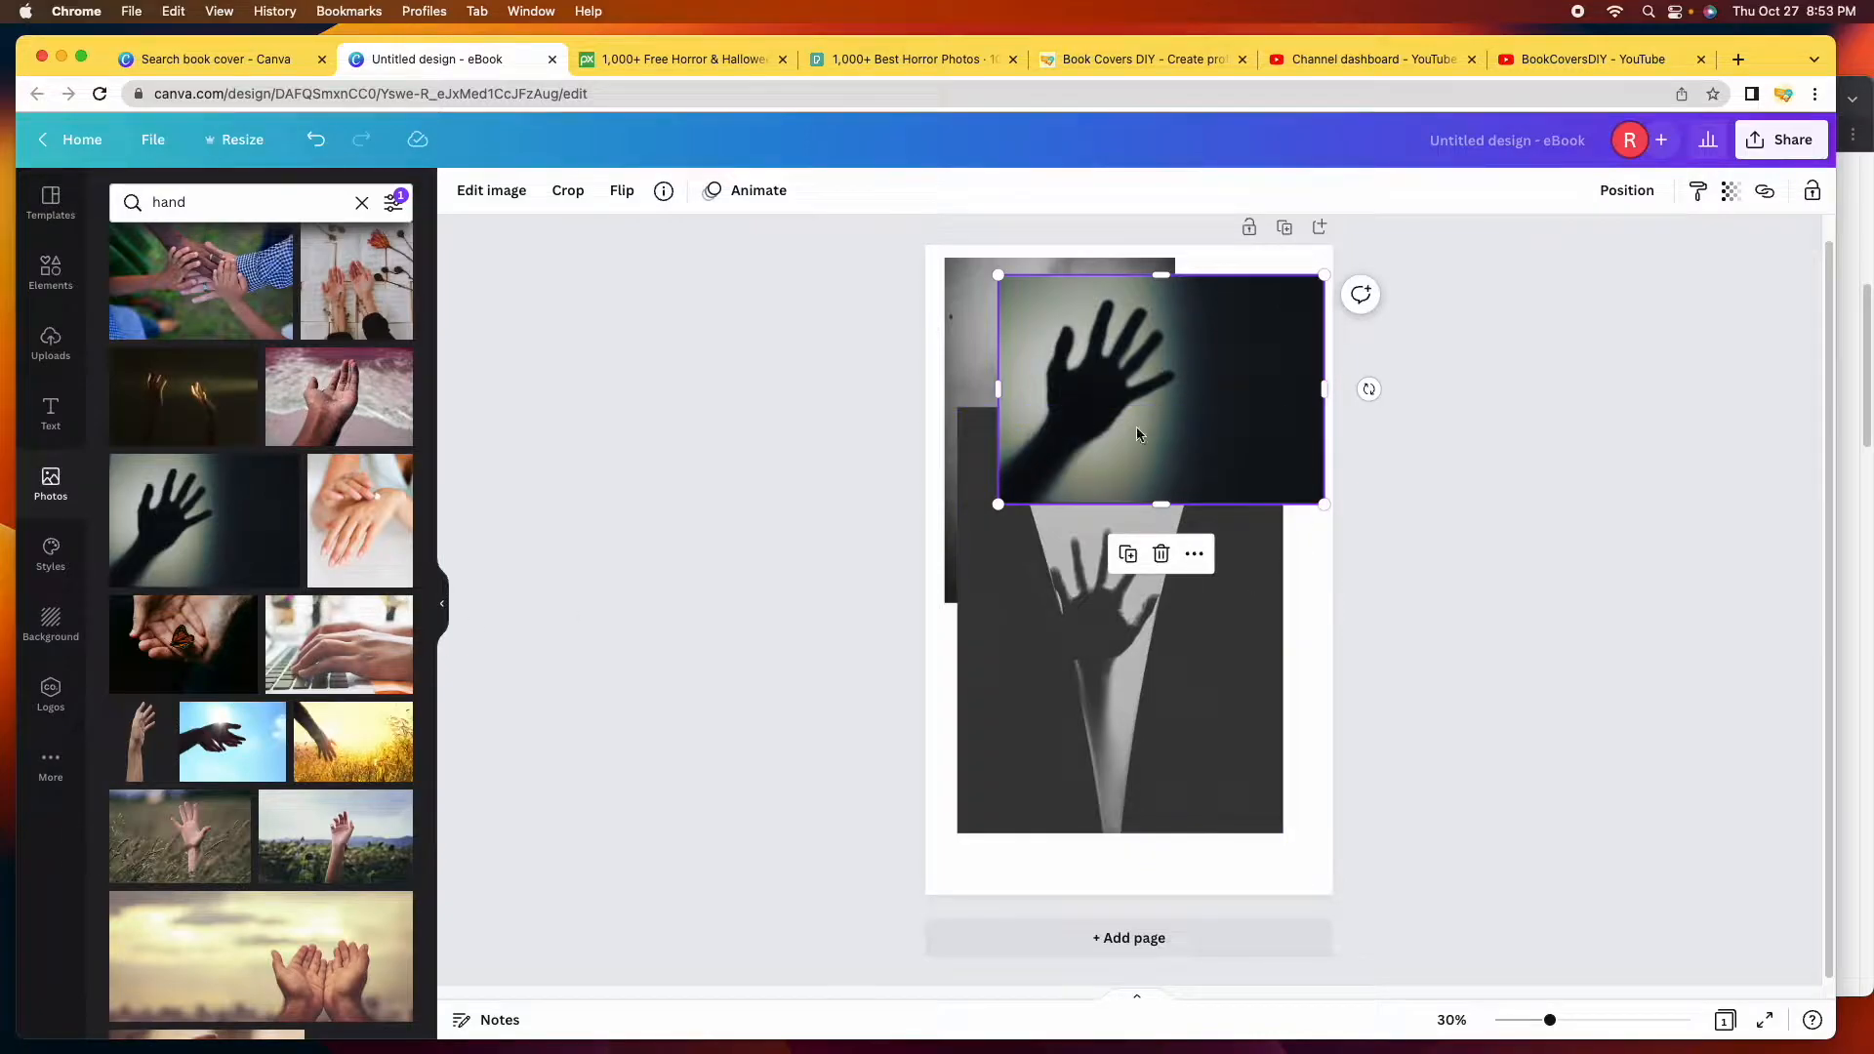
{"action": "scroll", "coordinate": [283, 667], "scroll_direction": "down", "scroll_amount": 5}
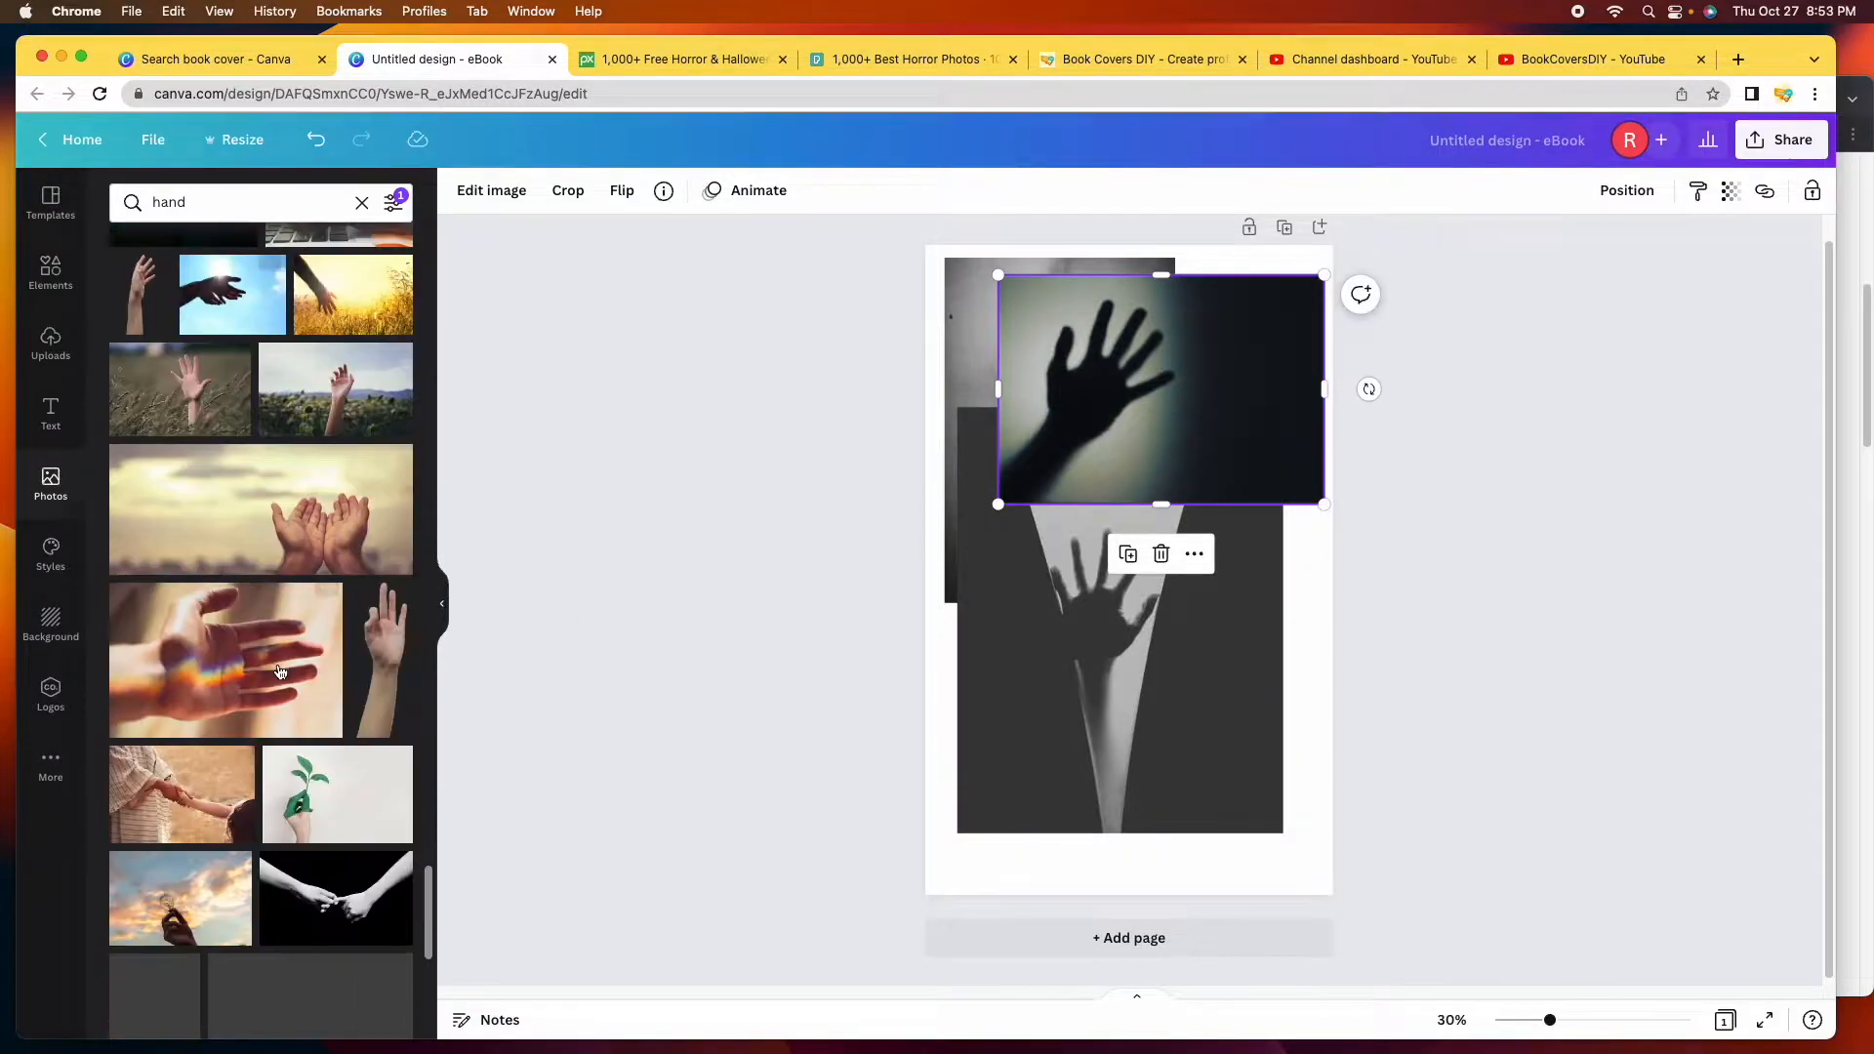
{"action": "scroll", "coordinate": [282, 668], "scroll_direction": "down", "scroll_amount": 15}
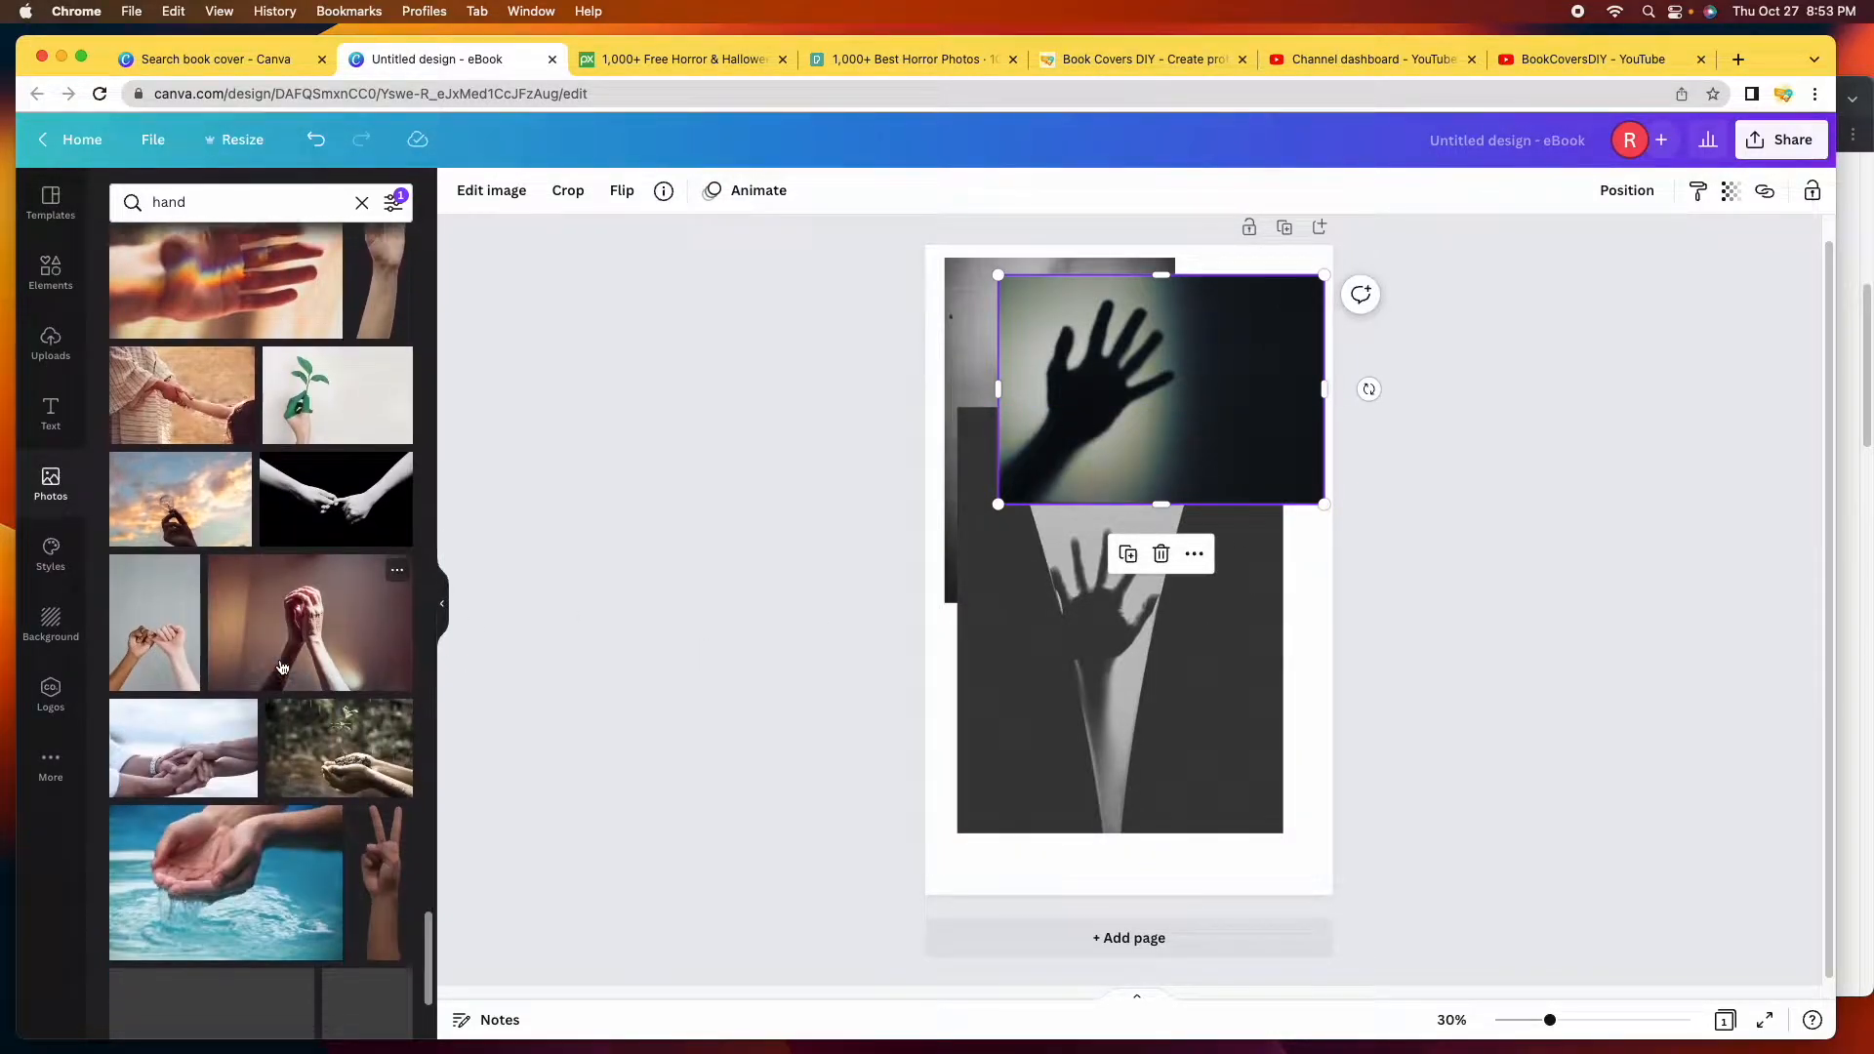
{"action": "scroll", "coordinate": [286, 661], "scroll_direction": "up", "scroll_amount": 20}
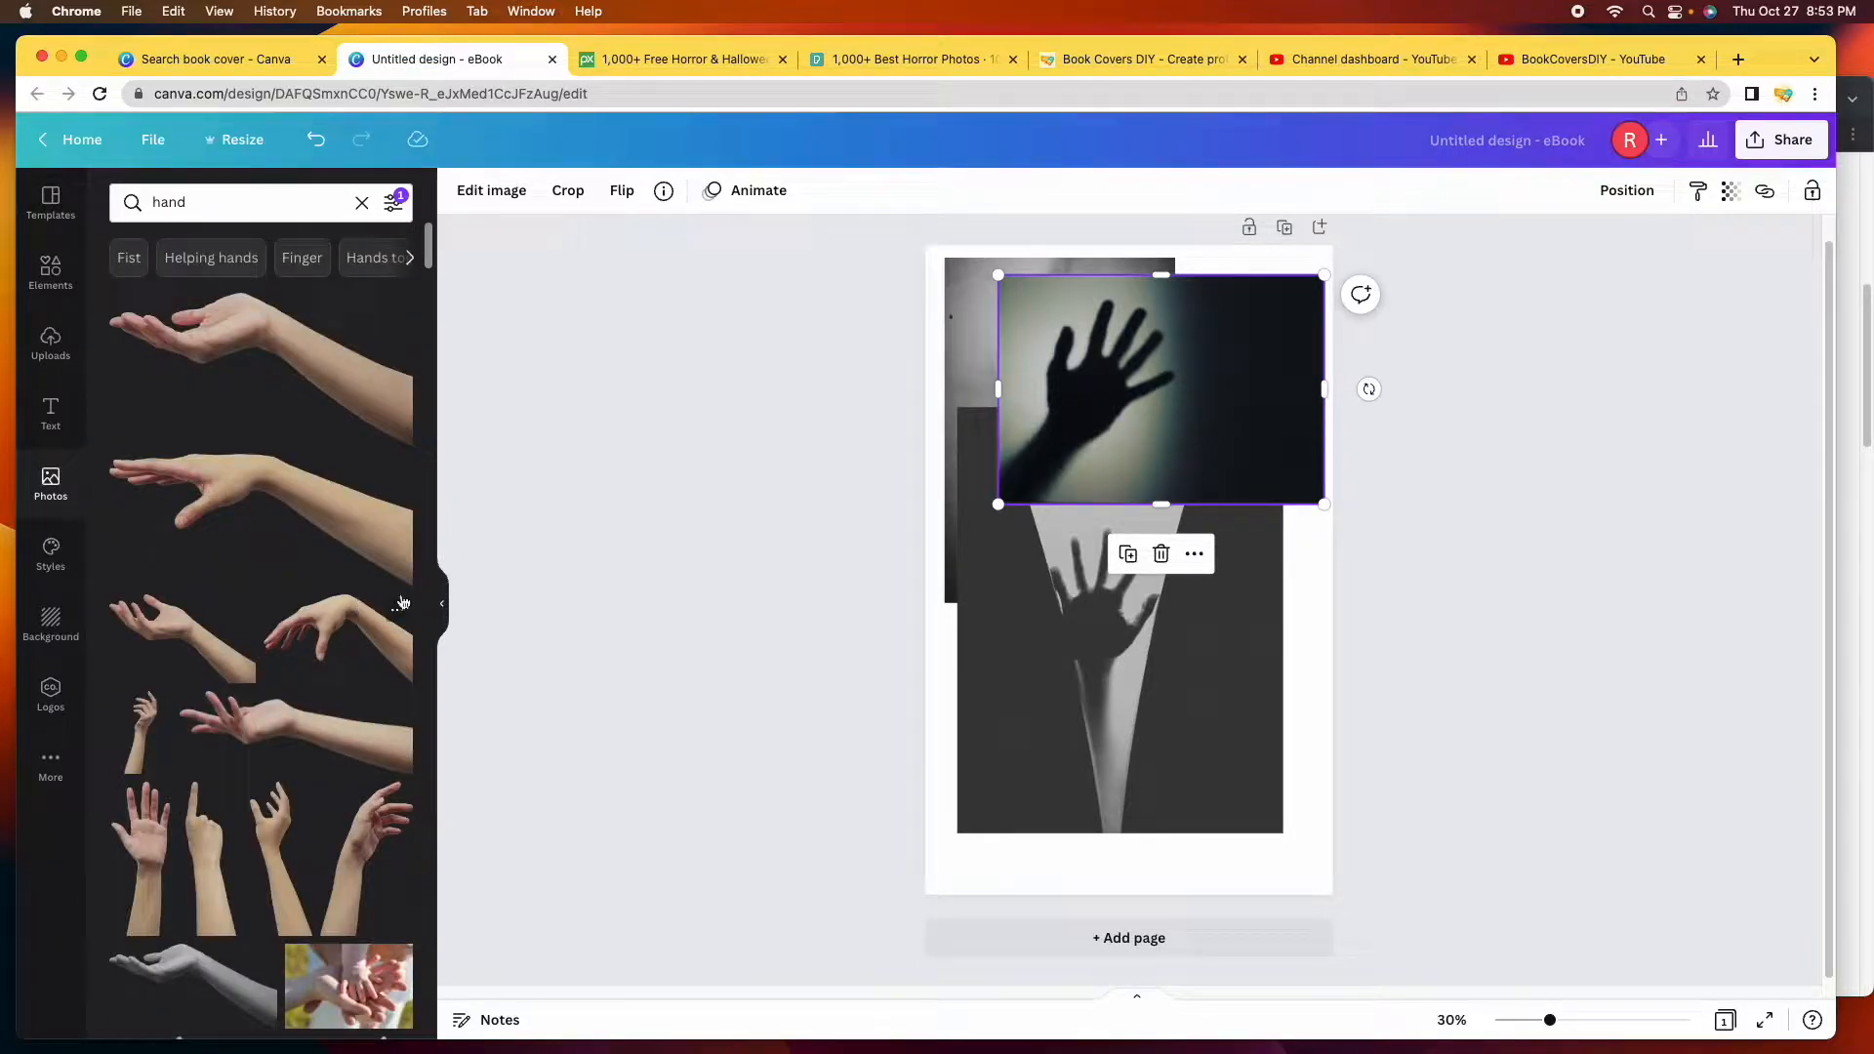
Scroll through the Pixabay horror photo results.
{"action": "left_click", "coordinate": [689, 64]}
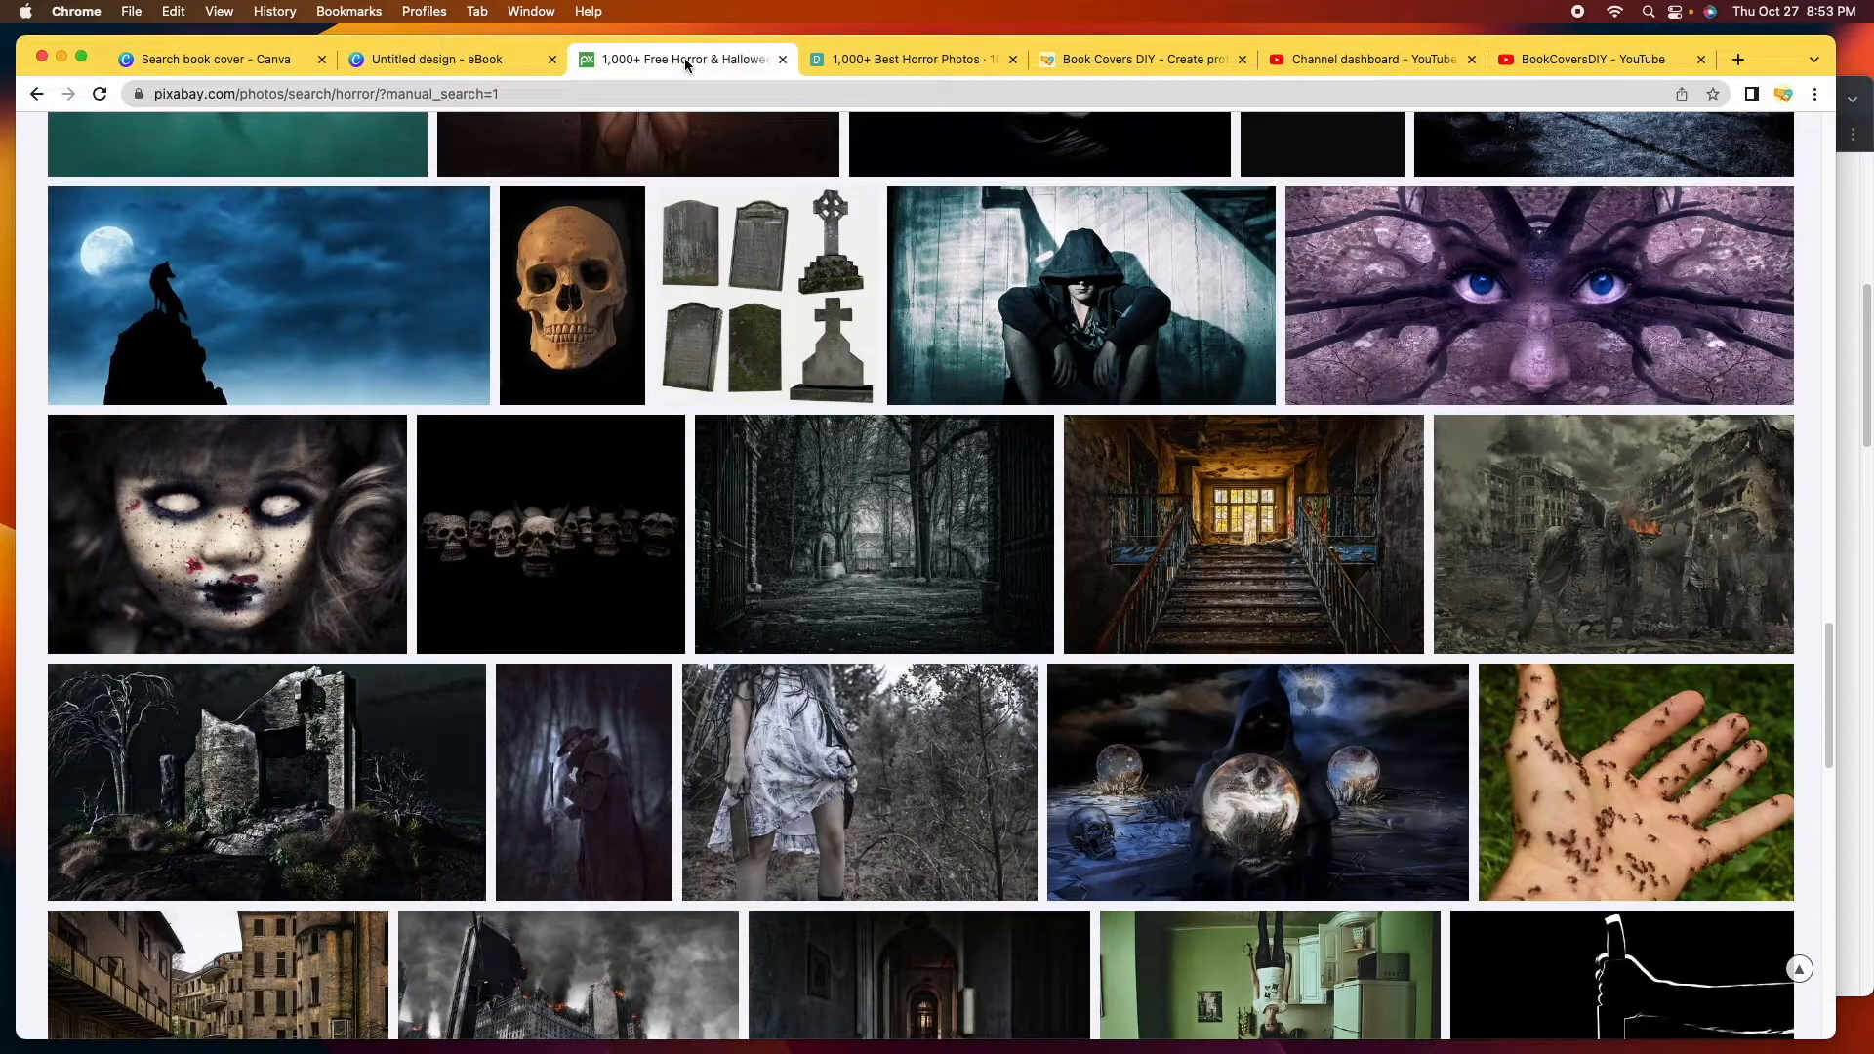
{"action": "scroll", "coordinate": [989, 424], "scroll_direction": "up", "scroll_amount": 2}
{"action": "scroll", "coordinate": [989, 424], "scroll_direction": "up", "scroll_amount": 14}
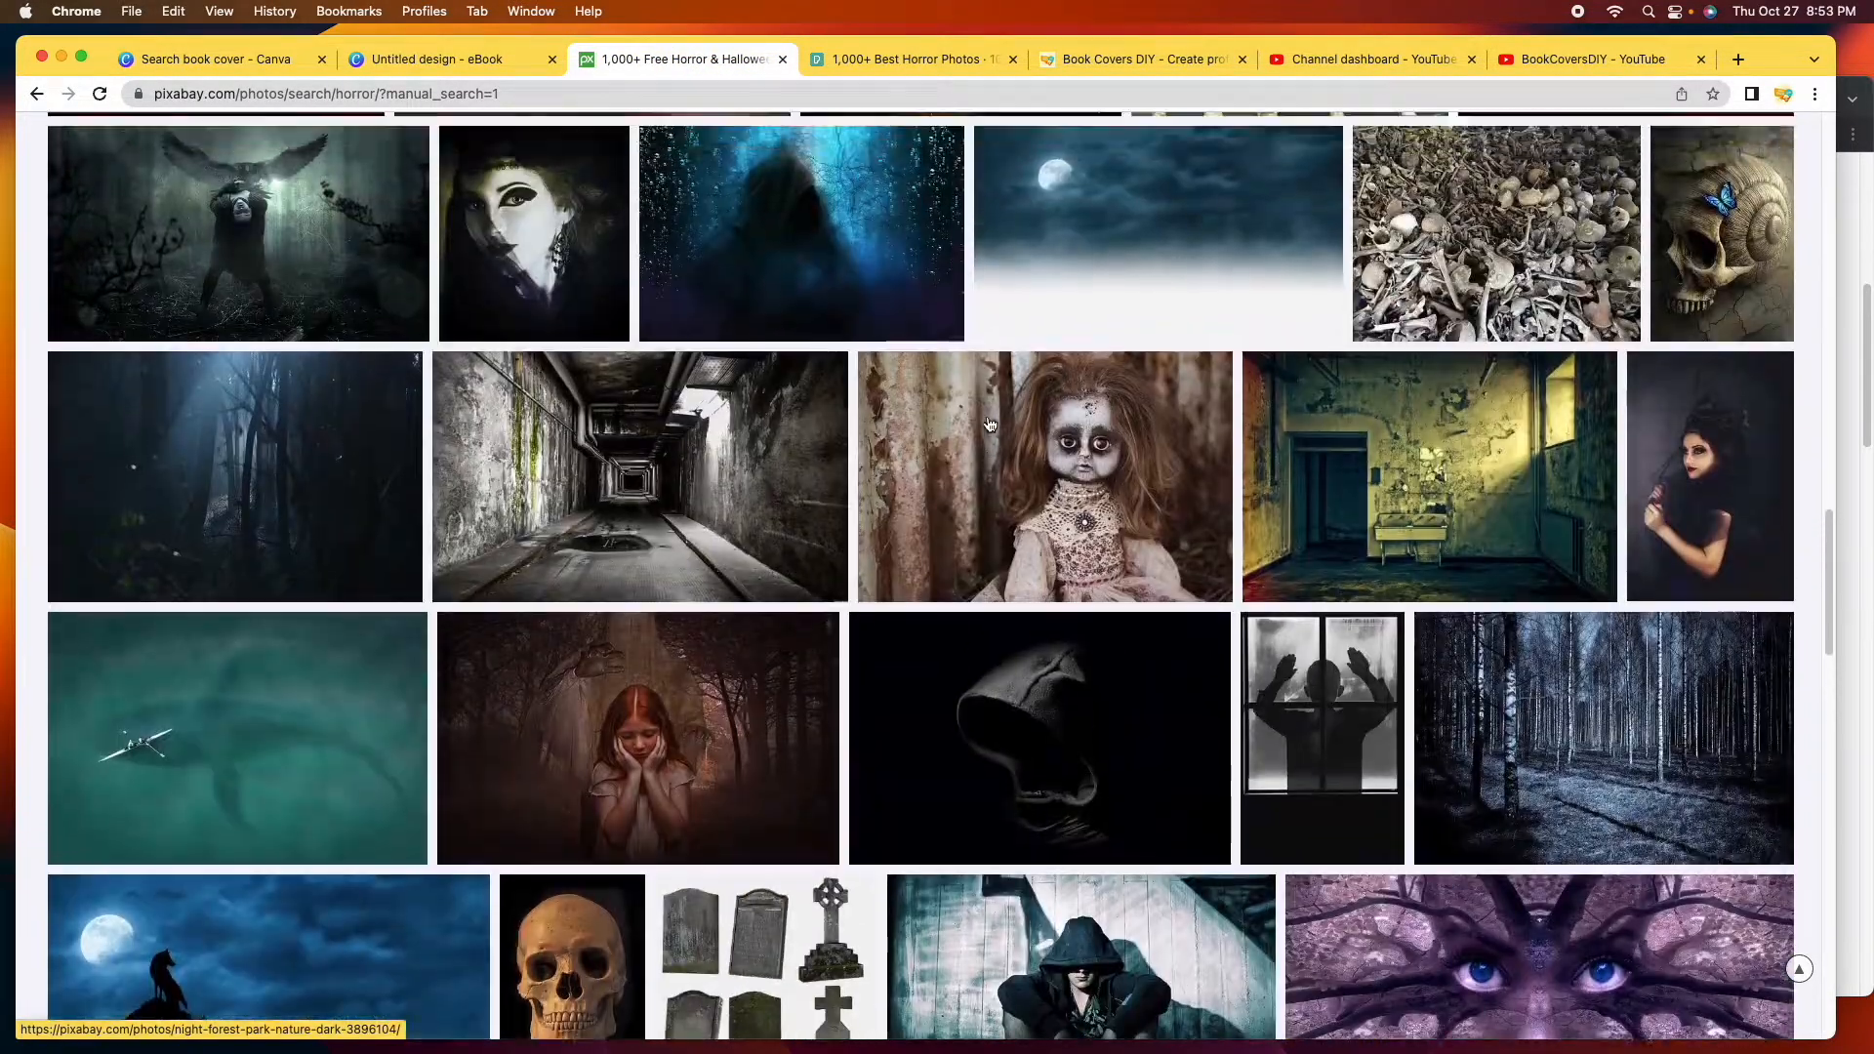
{"action": "scroll", "coordinate": [989, 425], "scroll_direction": "down", "scroll_amount": 9}
{"action": "scroll", "coordinate": [989, 423], "scroll_direction": "down", "scroll_amount": 15}
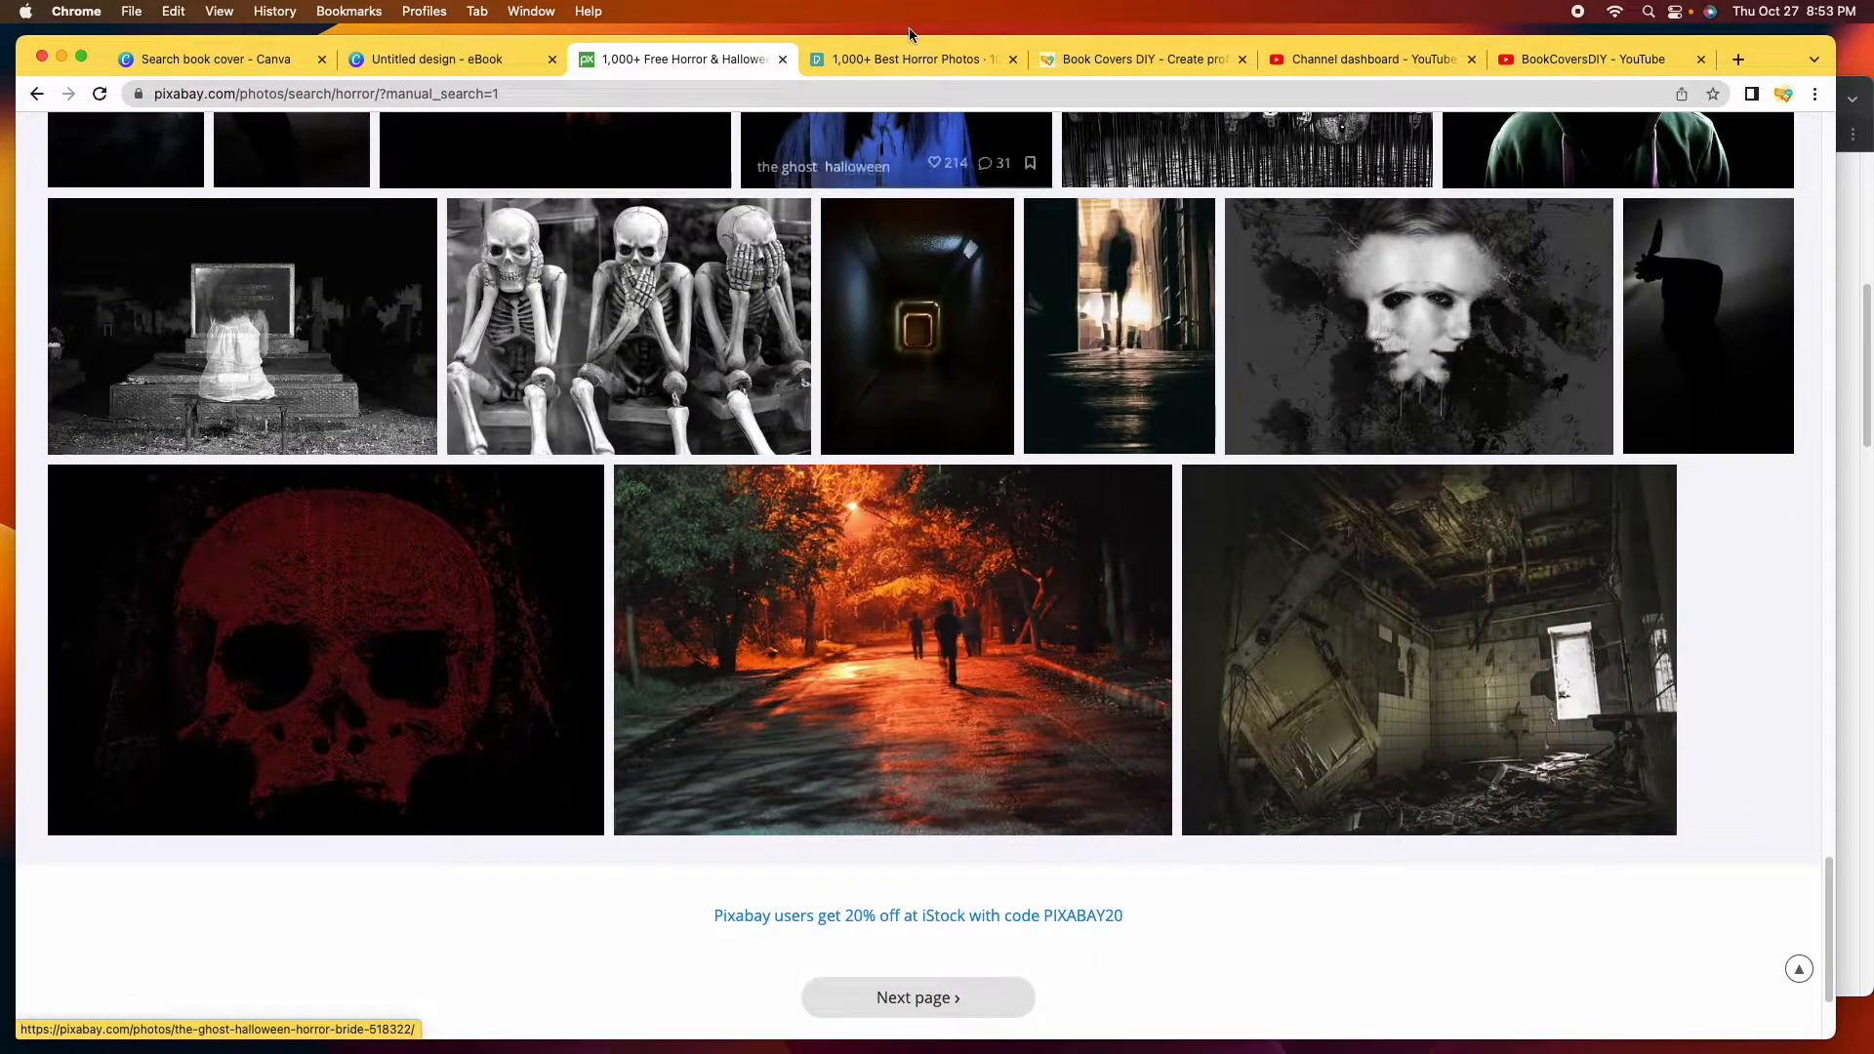
Download the free Pexels photo of a hand with dark paint, then return to Canva.
{"action": "left_click", "coordinate": [896, 62]}
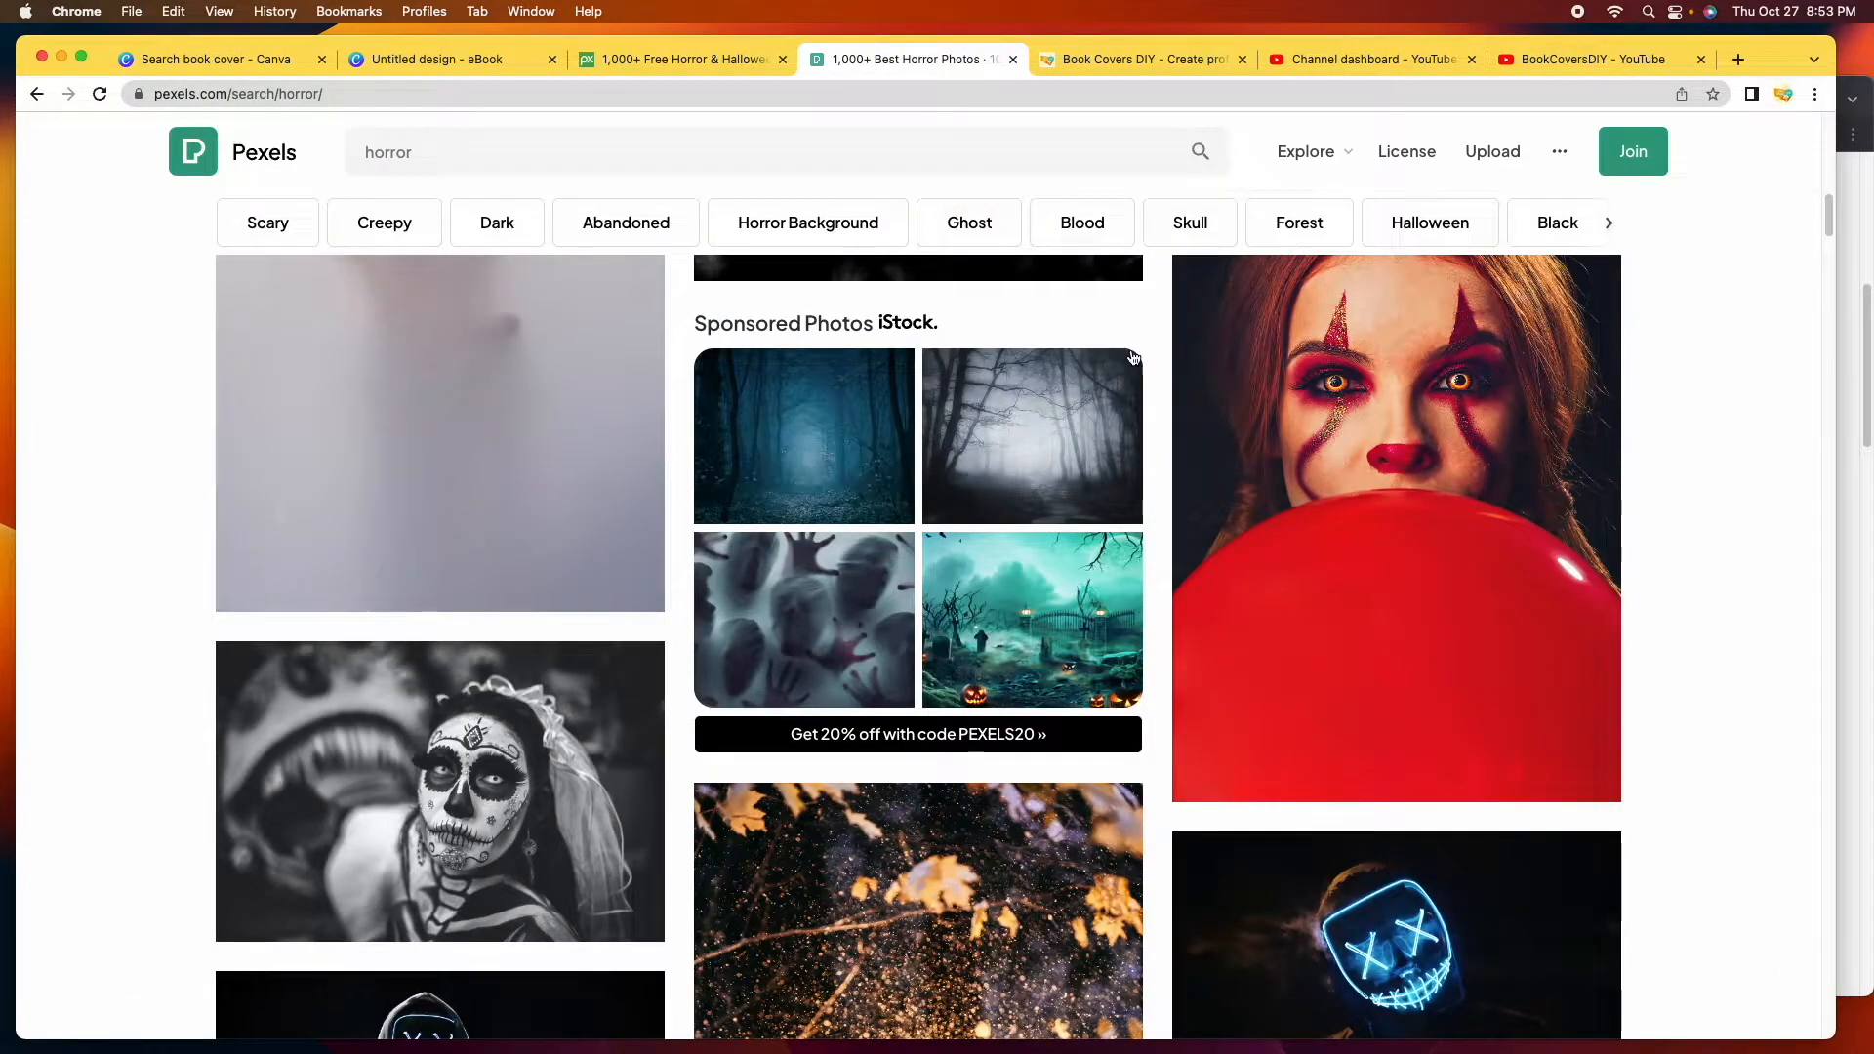
{"action": "scroll", "coordinate": [1157, 365], "scroll_direction": "down", "scroll_amount": 10}
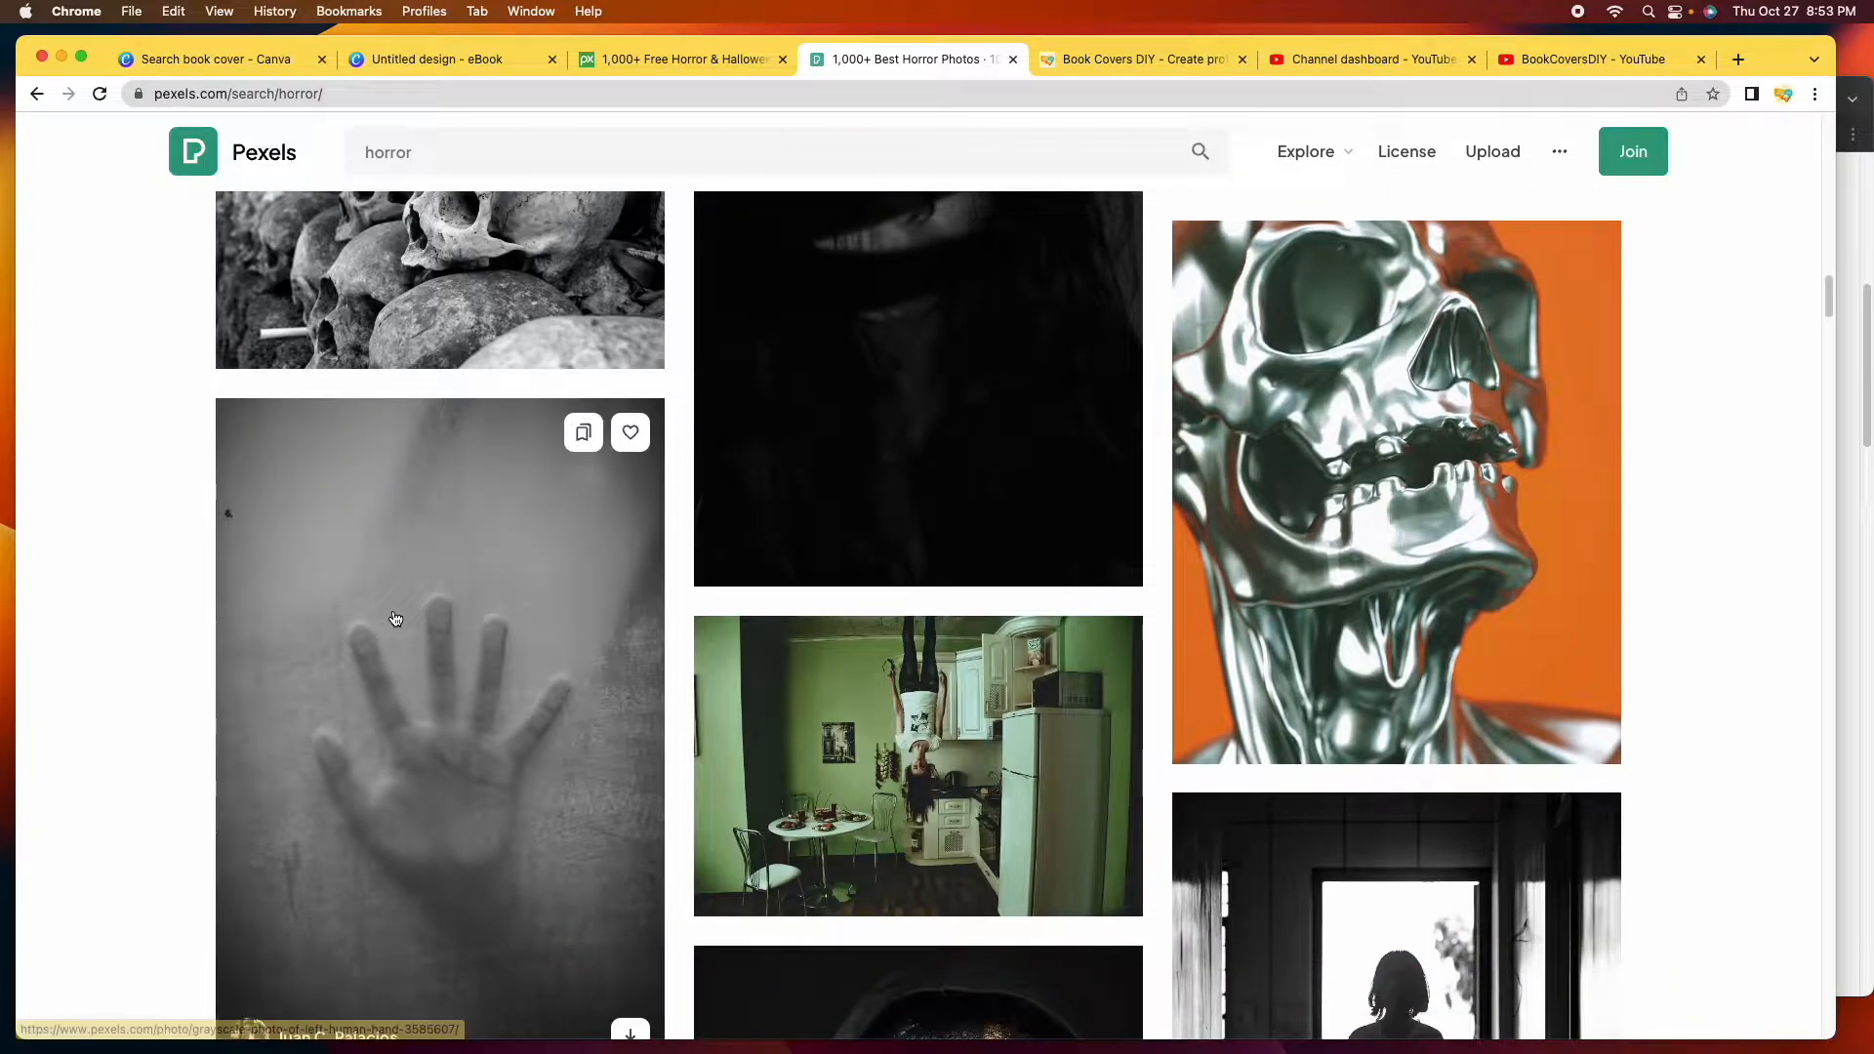
{"action": "scroll", "coordinate": [900, 617], "scroll_direction": "down", "scroll_amount": 5}
{"action": "scroll", "coordinate": [900, 617], "scroll_direction": "down", "scroll_amount": 10}
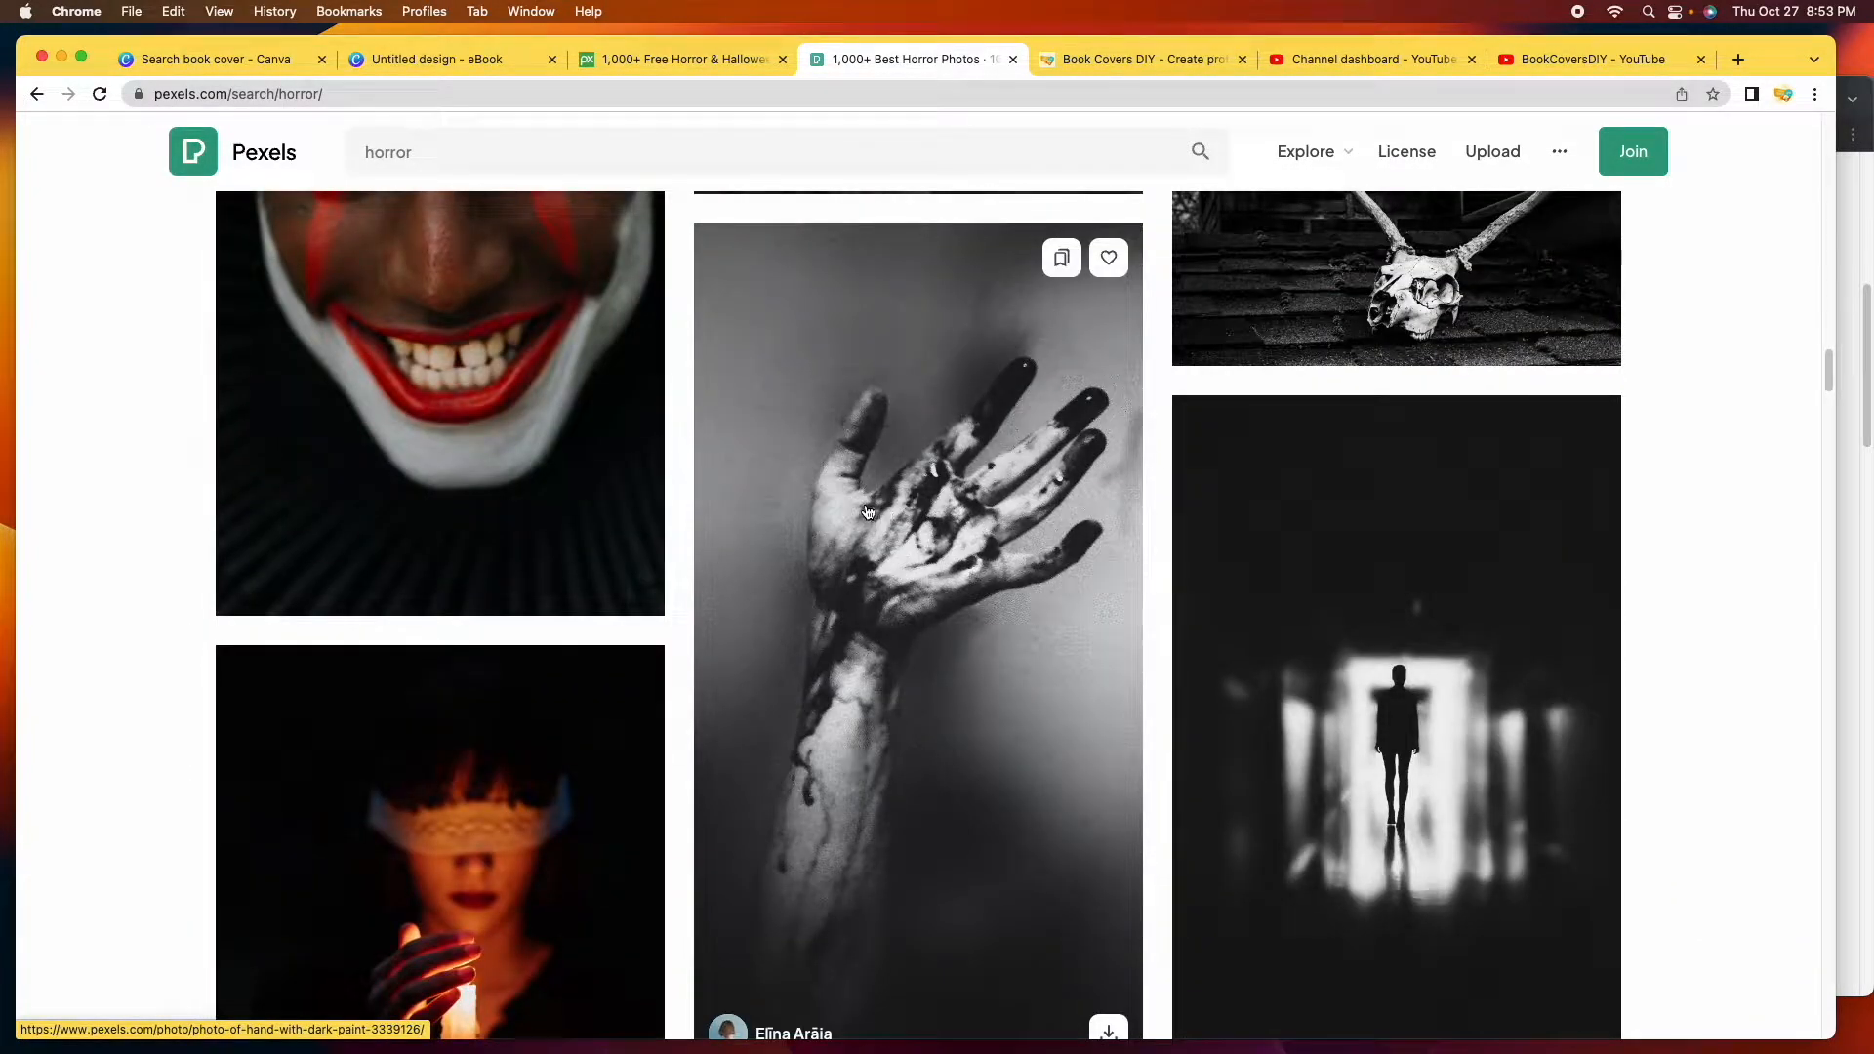
{"action": "scroll", "coordinate": [1014, 430], "scroll_direction": "down", "scroll_amount": 1}
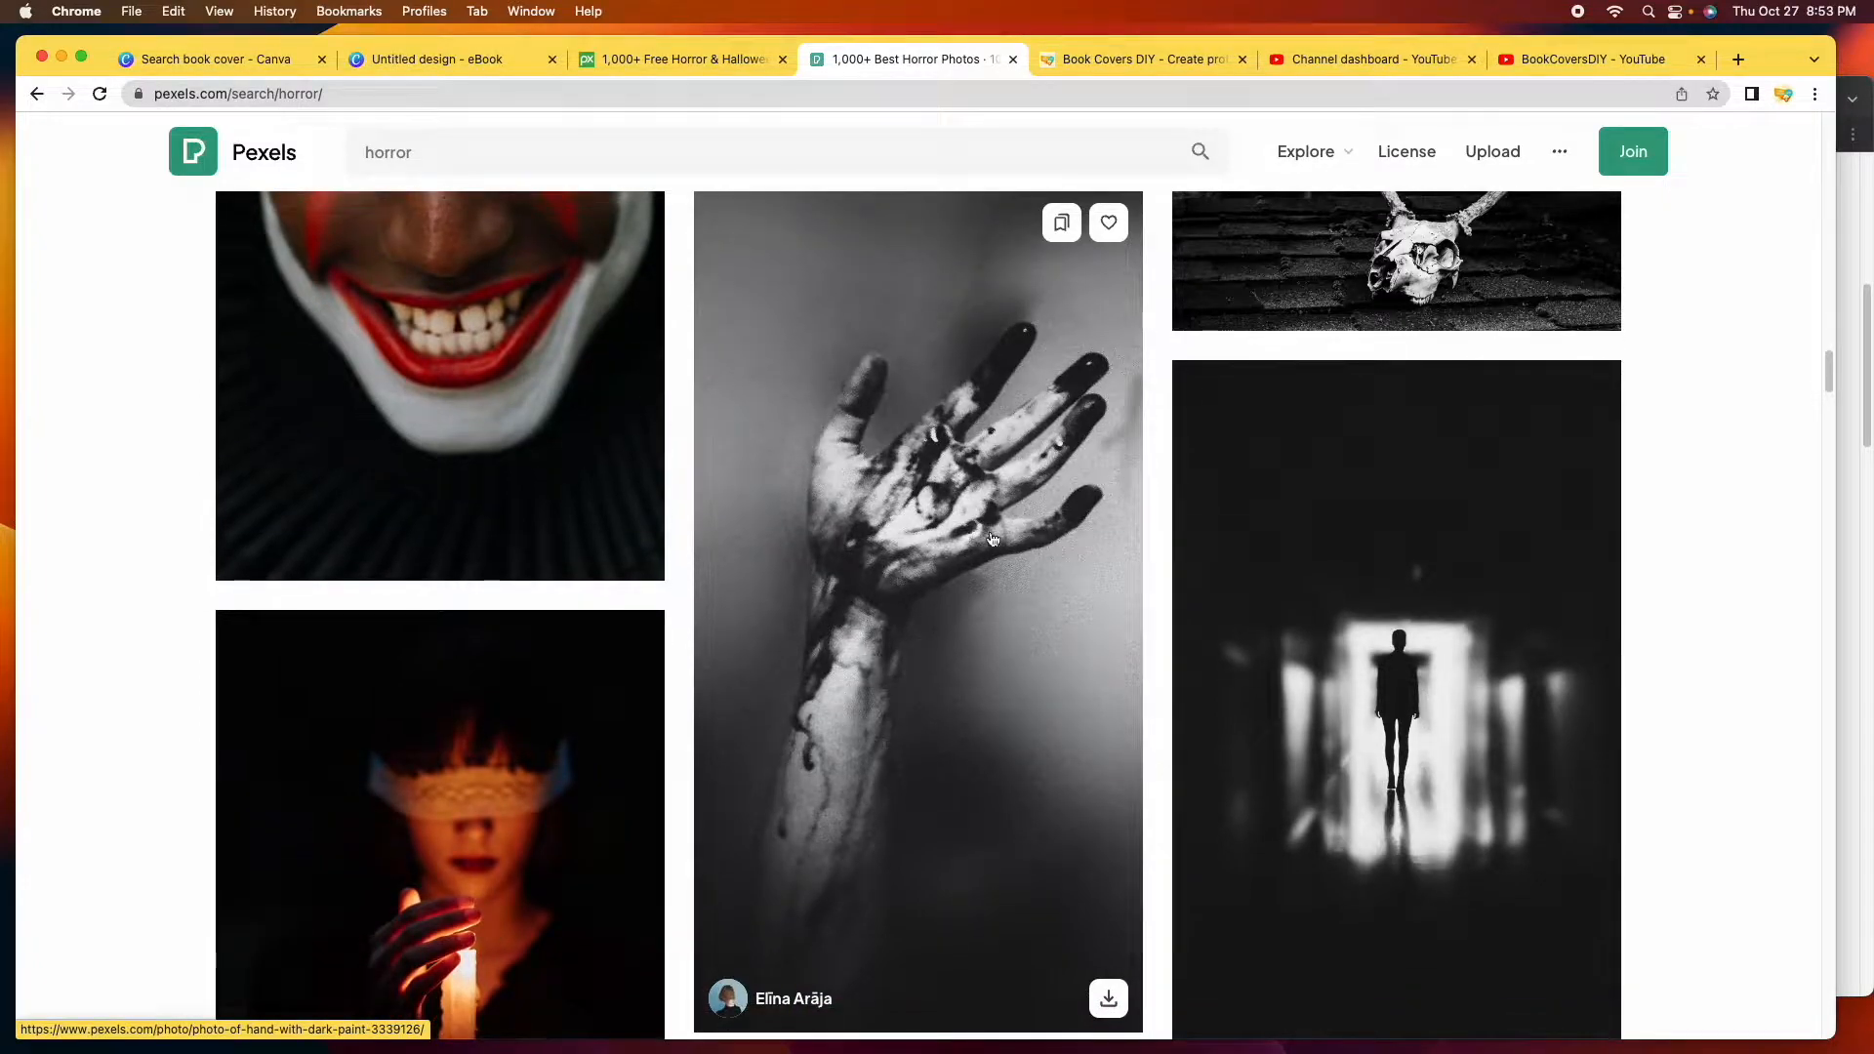
{"action": "left_click", "coordinate": [971, 498]}
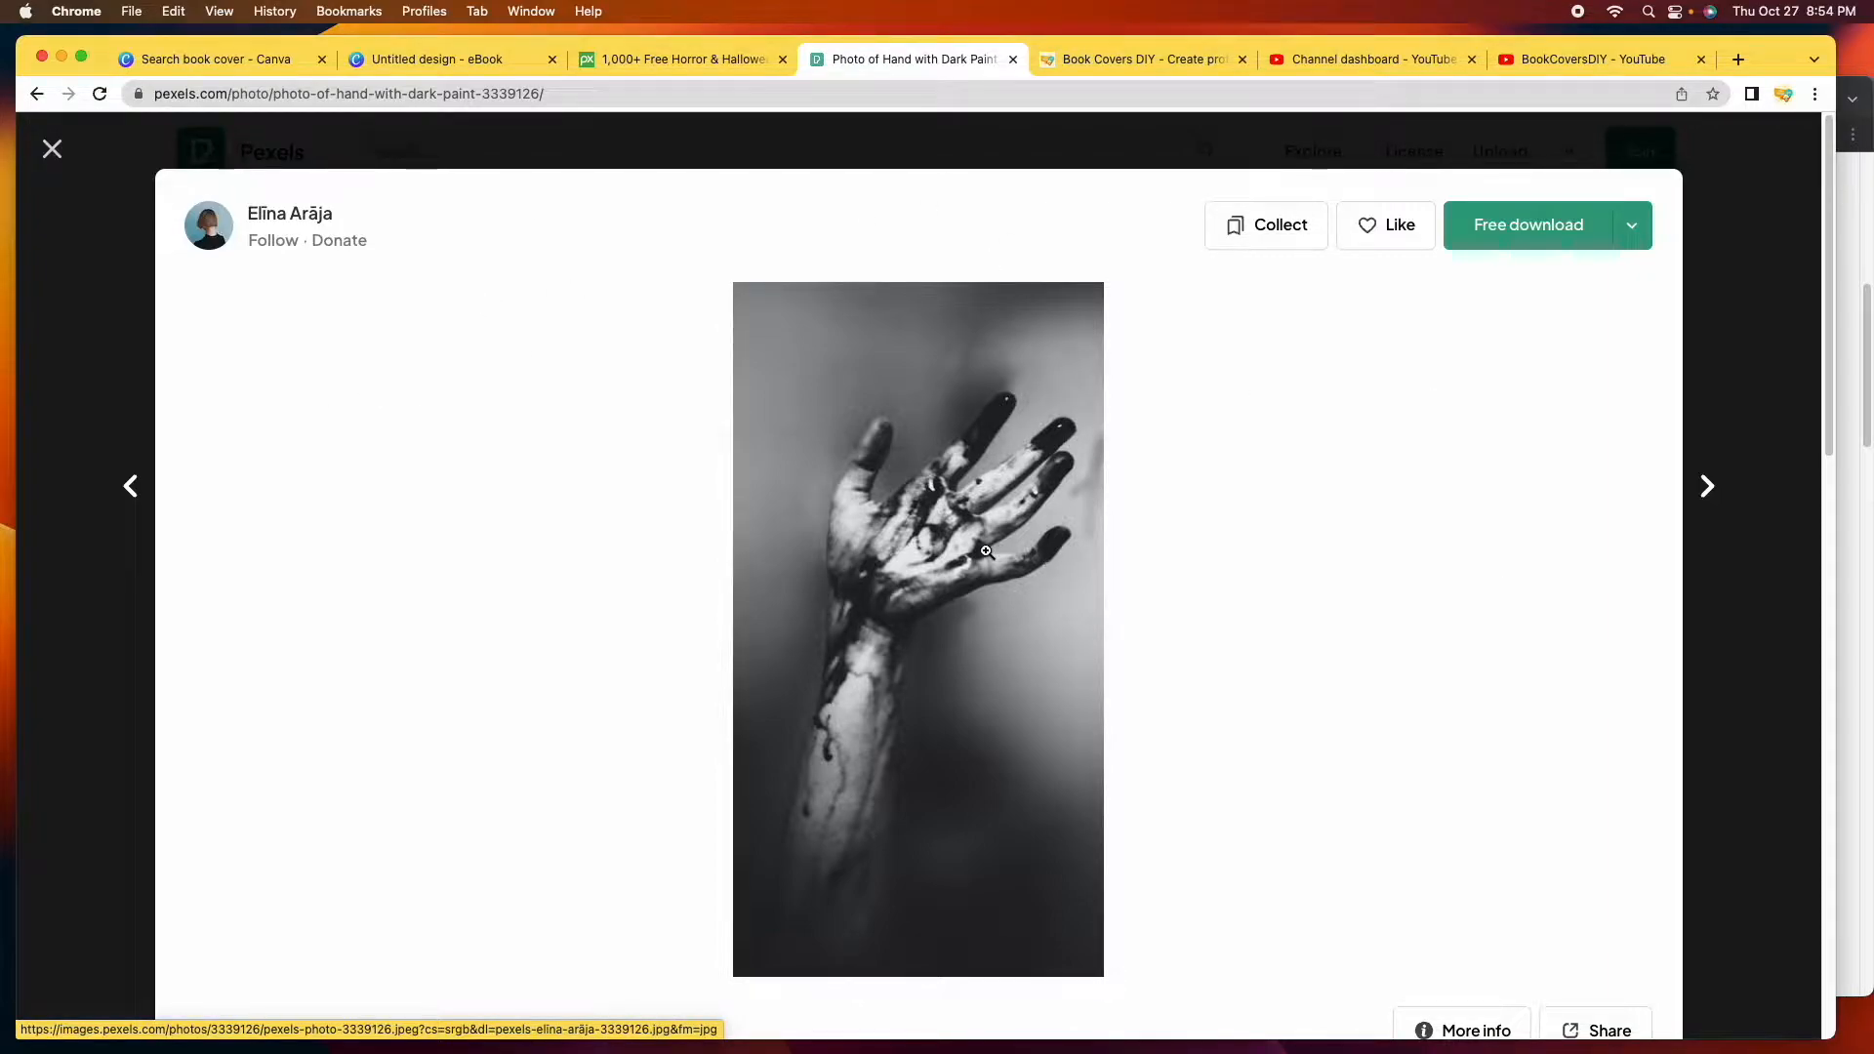
{"action": "left_click", "coordinate": [1518, 229]}
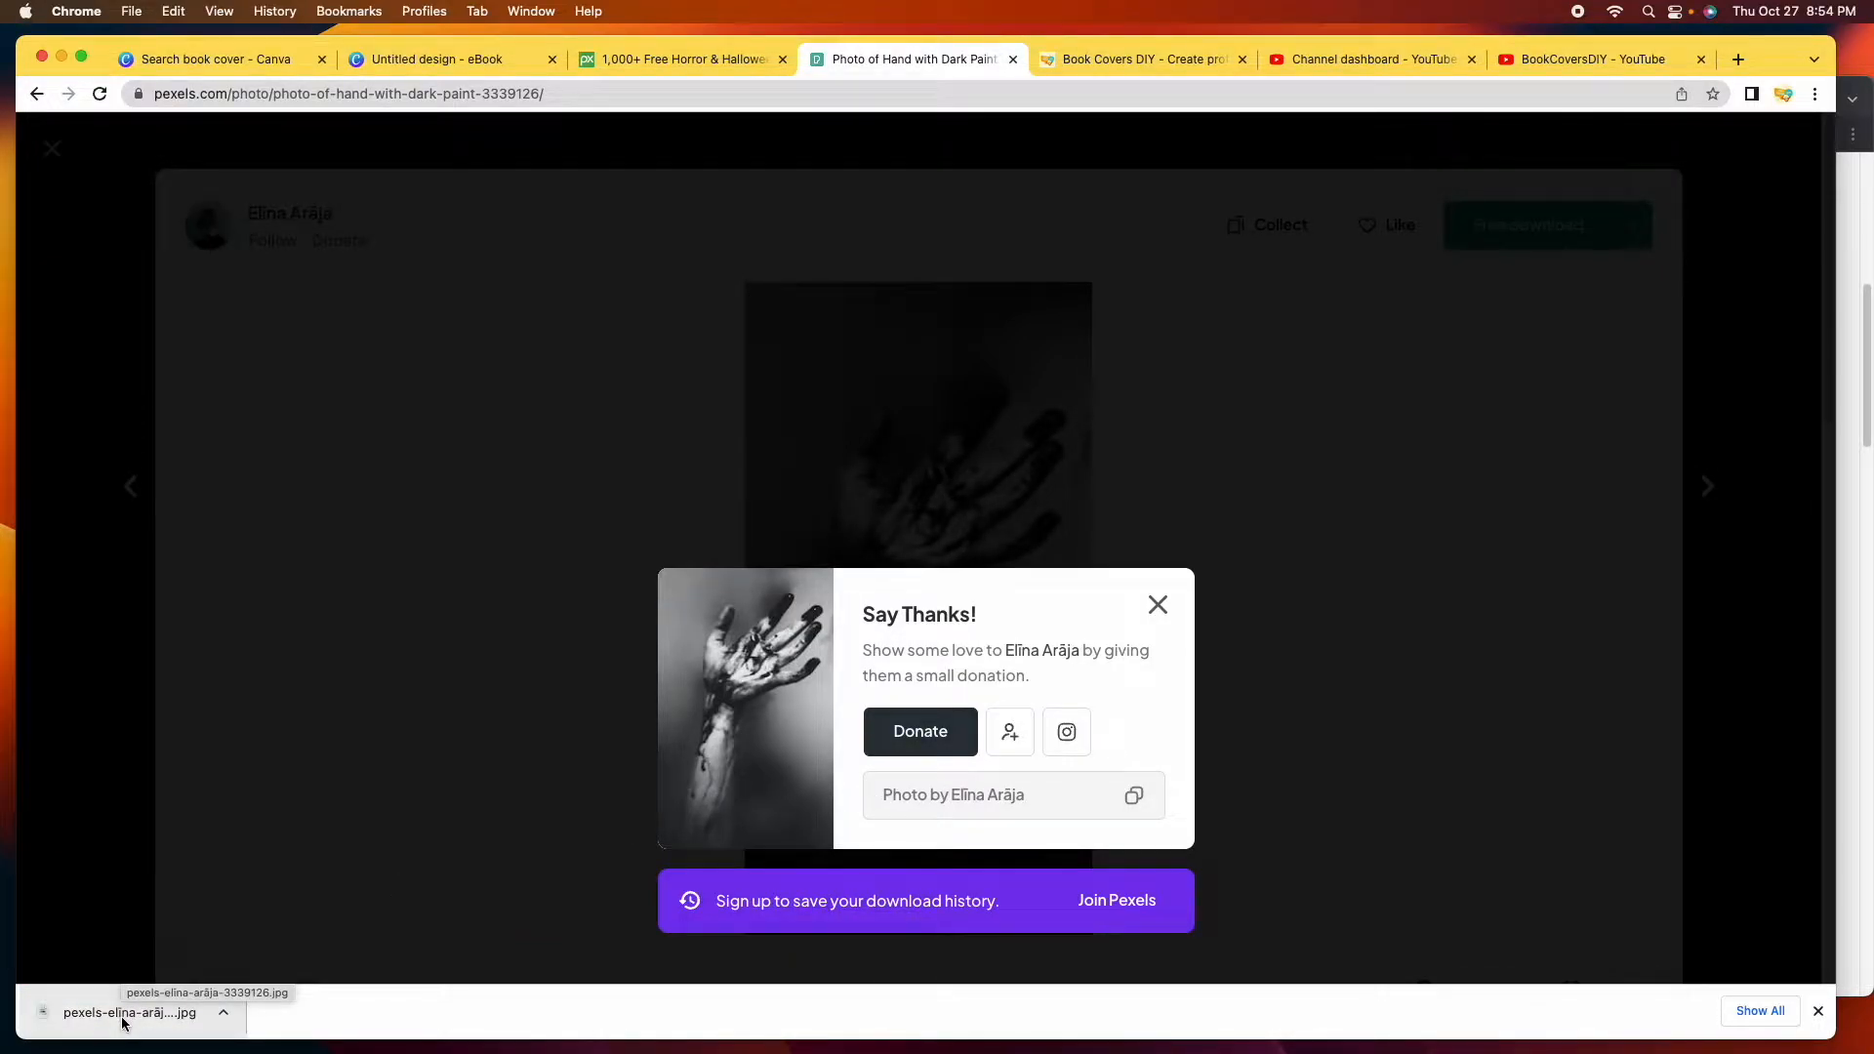
{"action": "left_click", "coordinate": [1159, 607]}
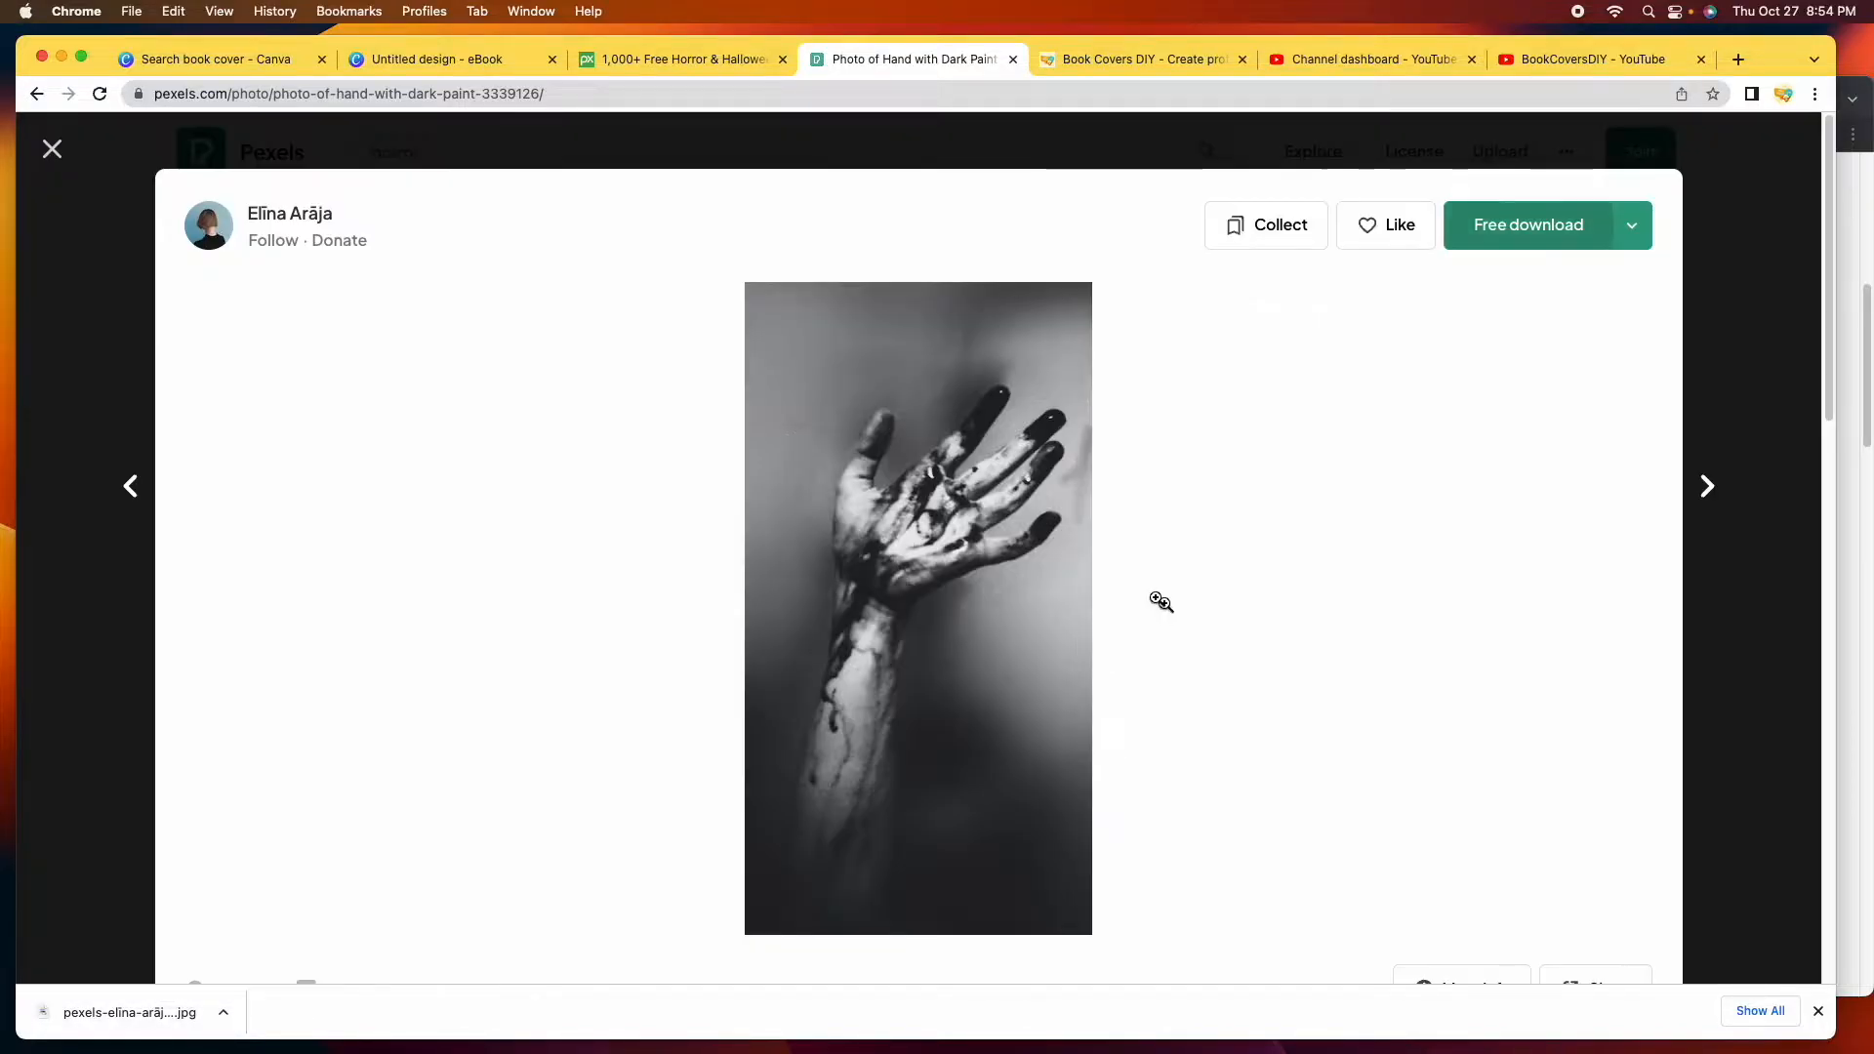
{"action": "left_click", "coordinate": [460, 63]}
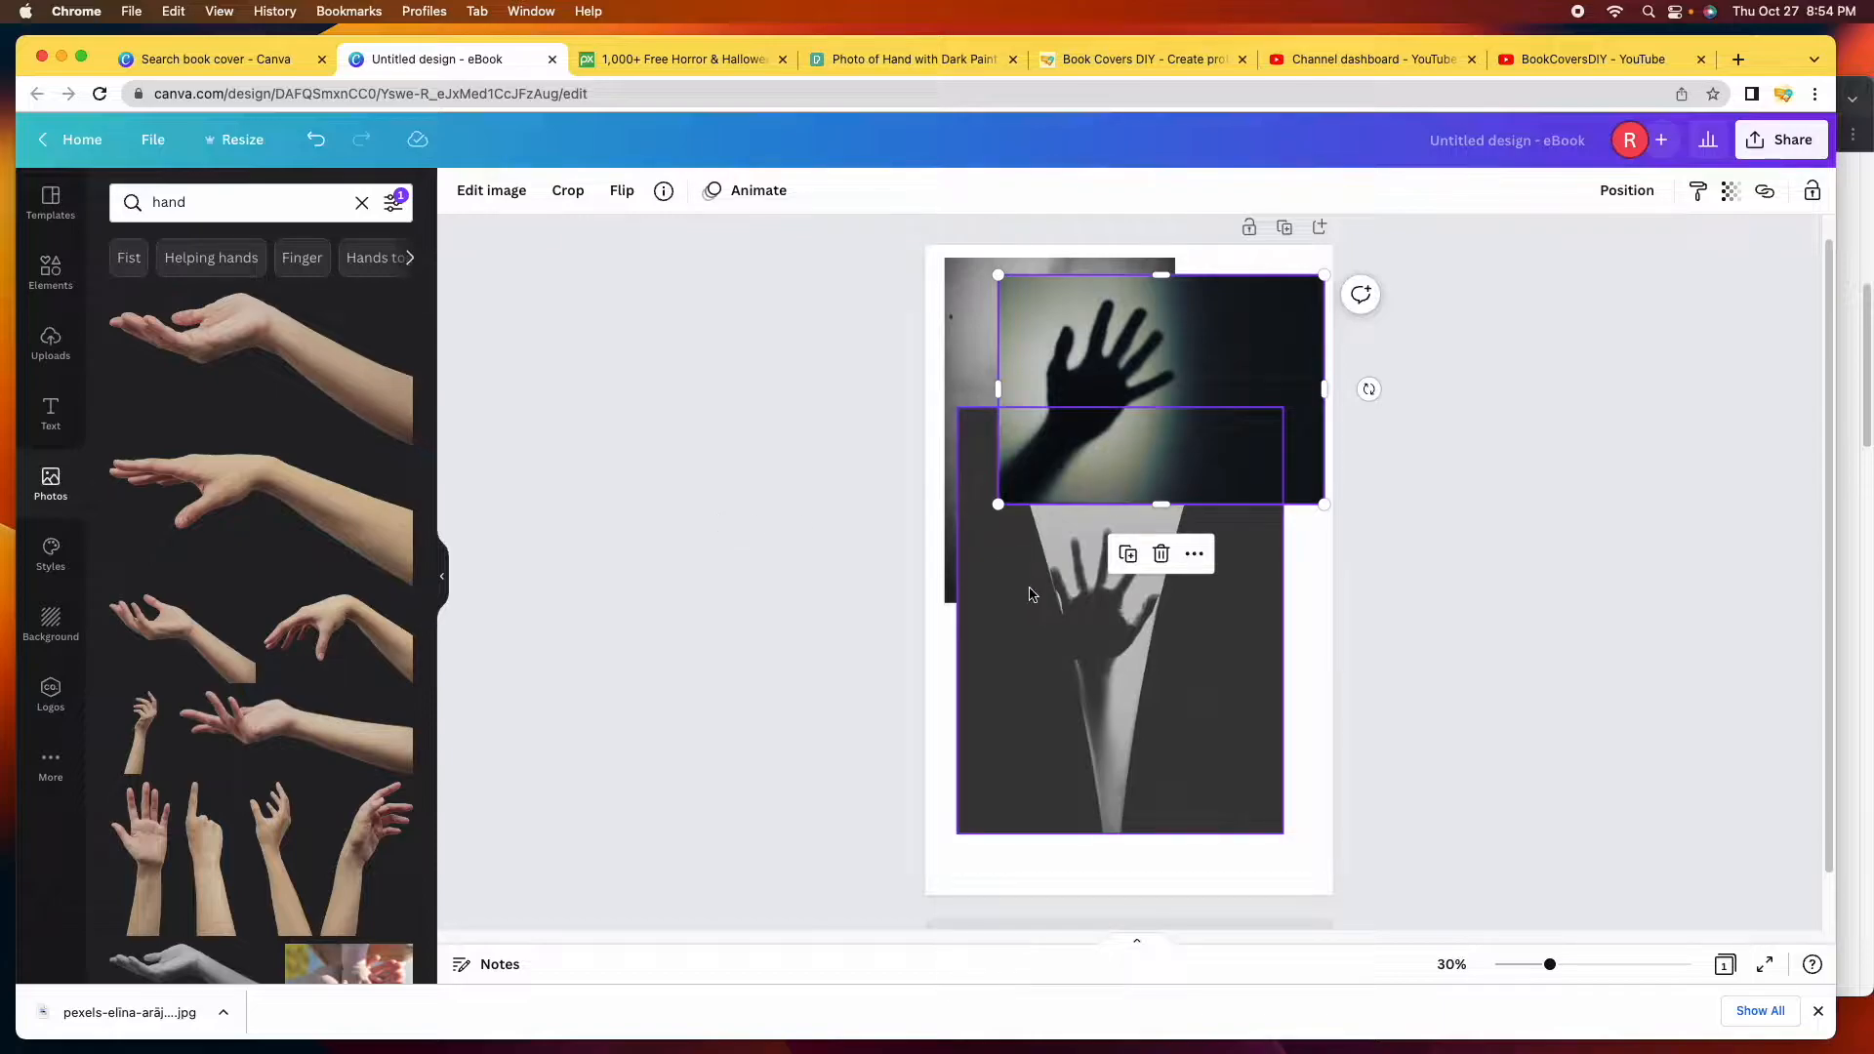
Upload the hand photo from Downloads after renaming it to 'horror hand.jpg'.
{"action": "left_click", "coordinate": [41, 352]}
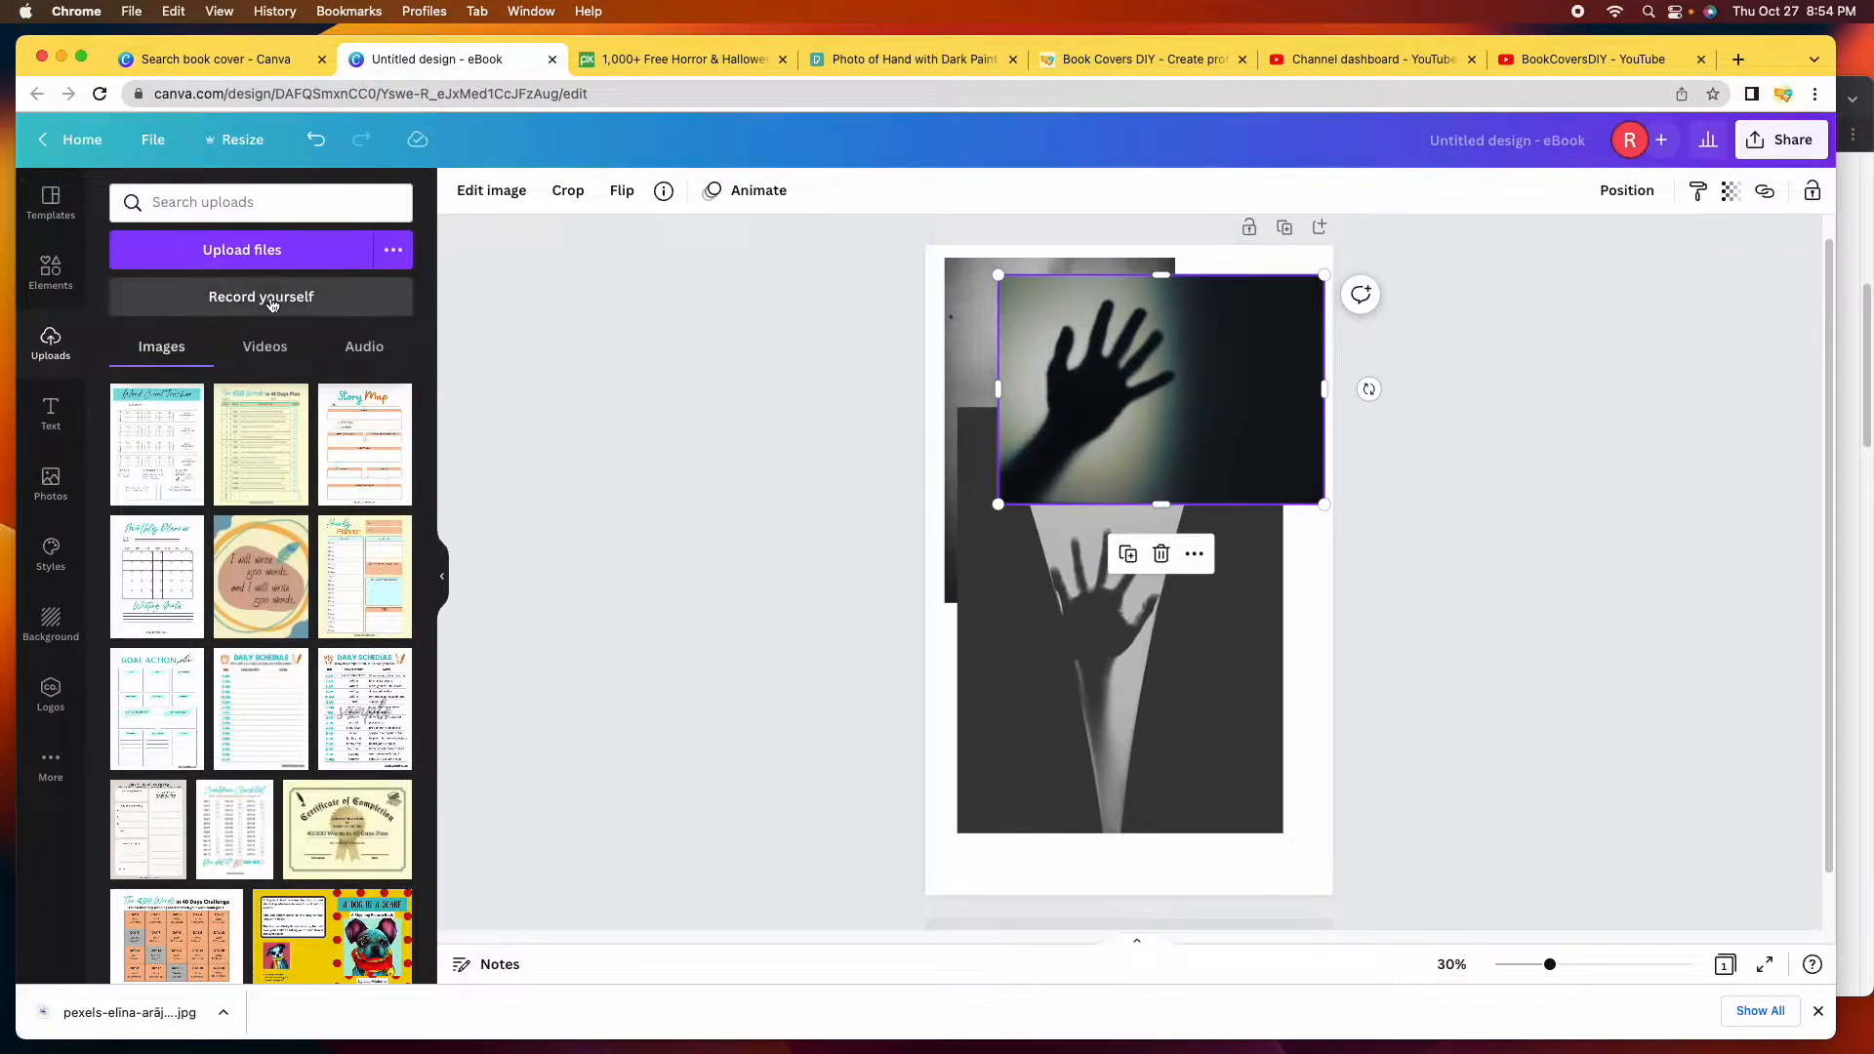
{"action": "left_click", "coordinate": [276, 255]}
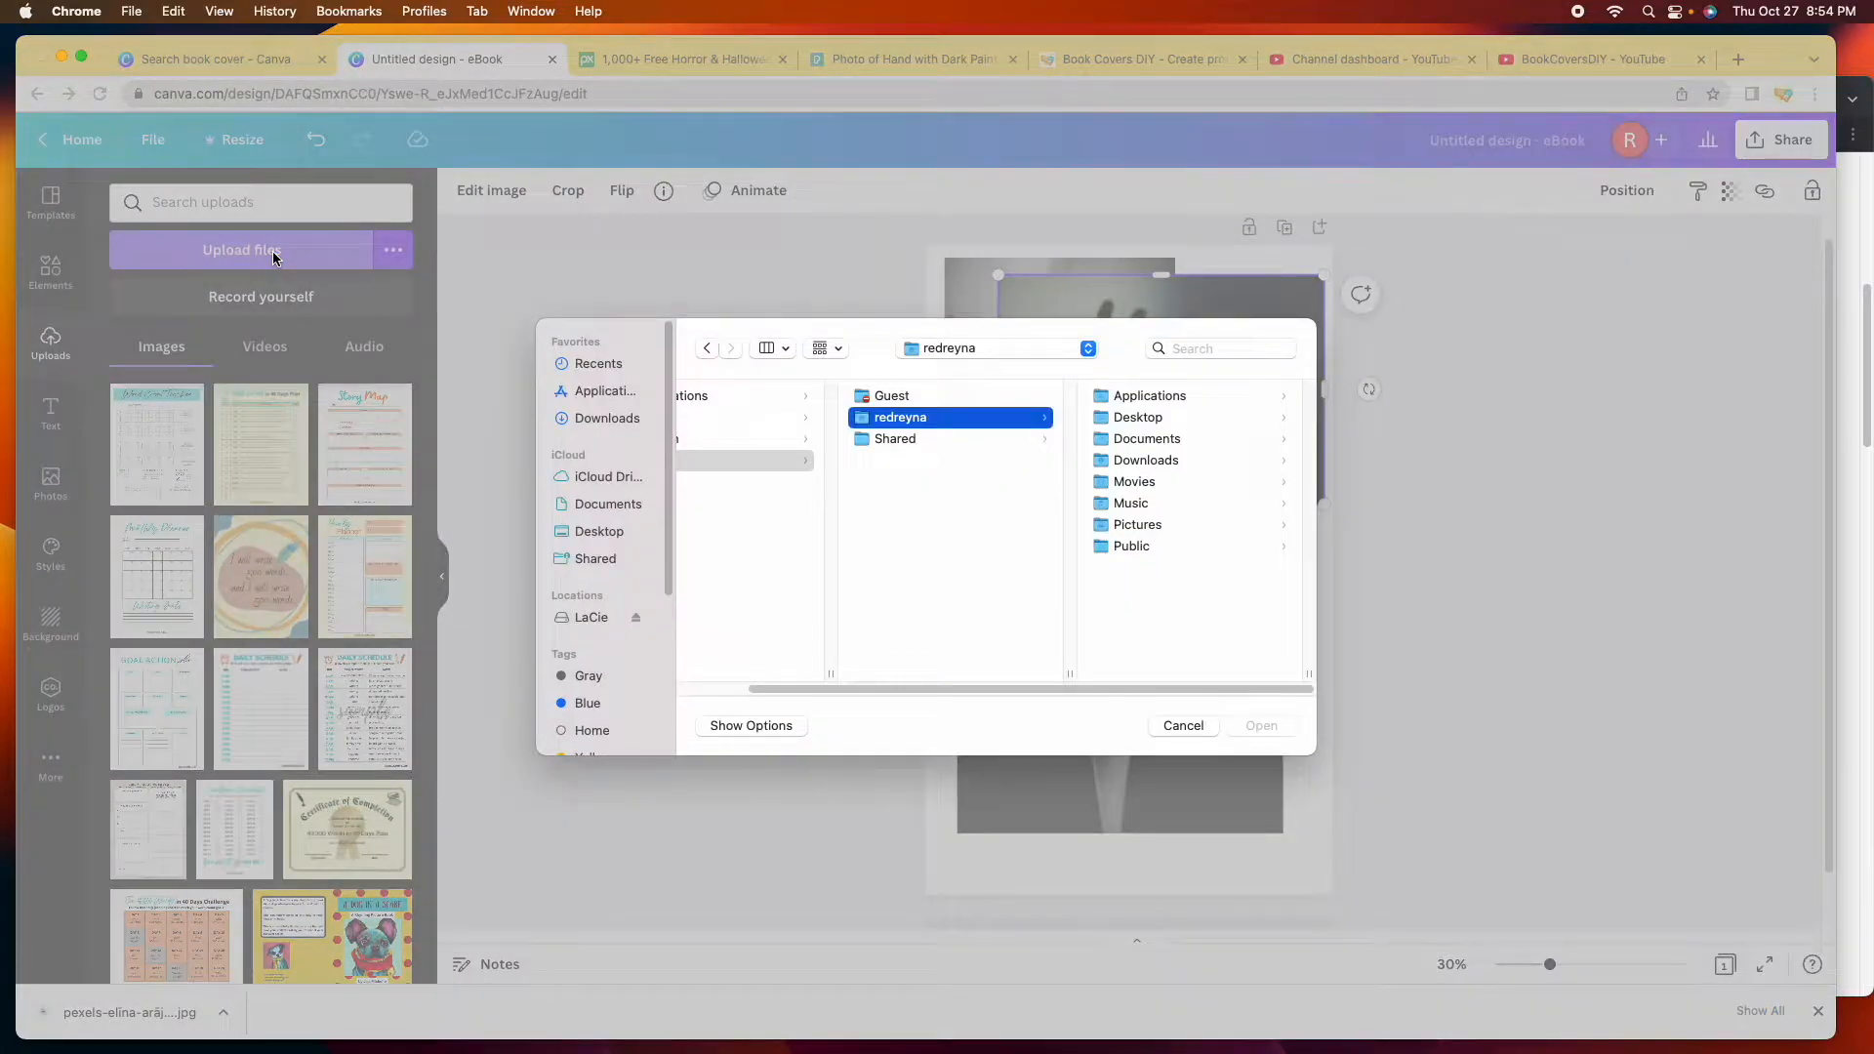
{"action": "double_click", "coordinate": [1121, 449]}
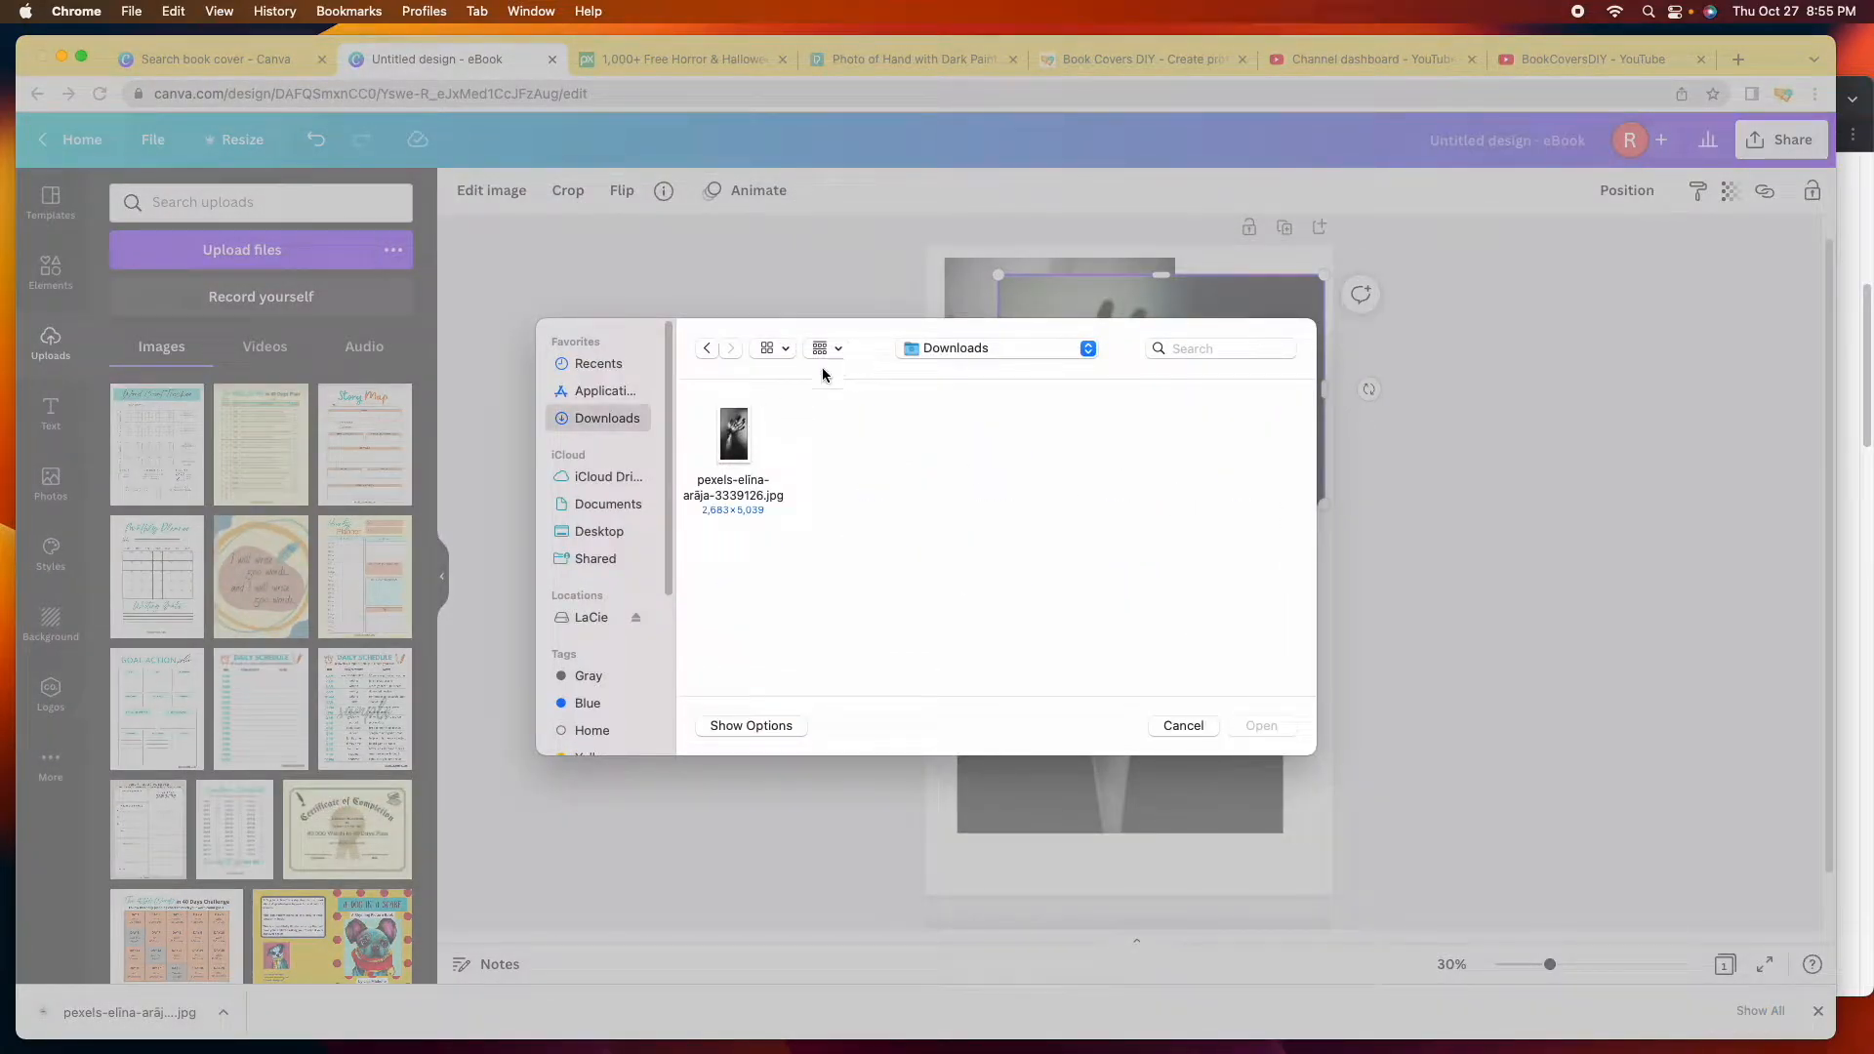
{"action": "right_click", "coordinate": [735, 493]}
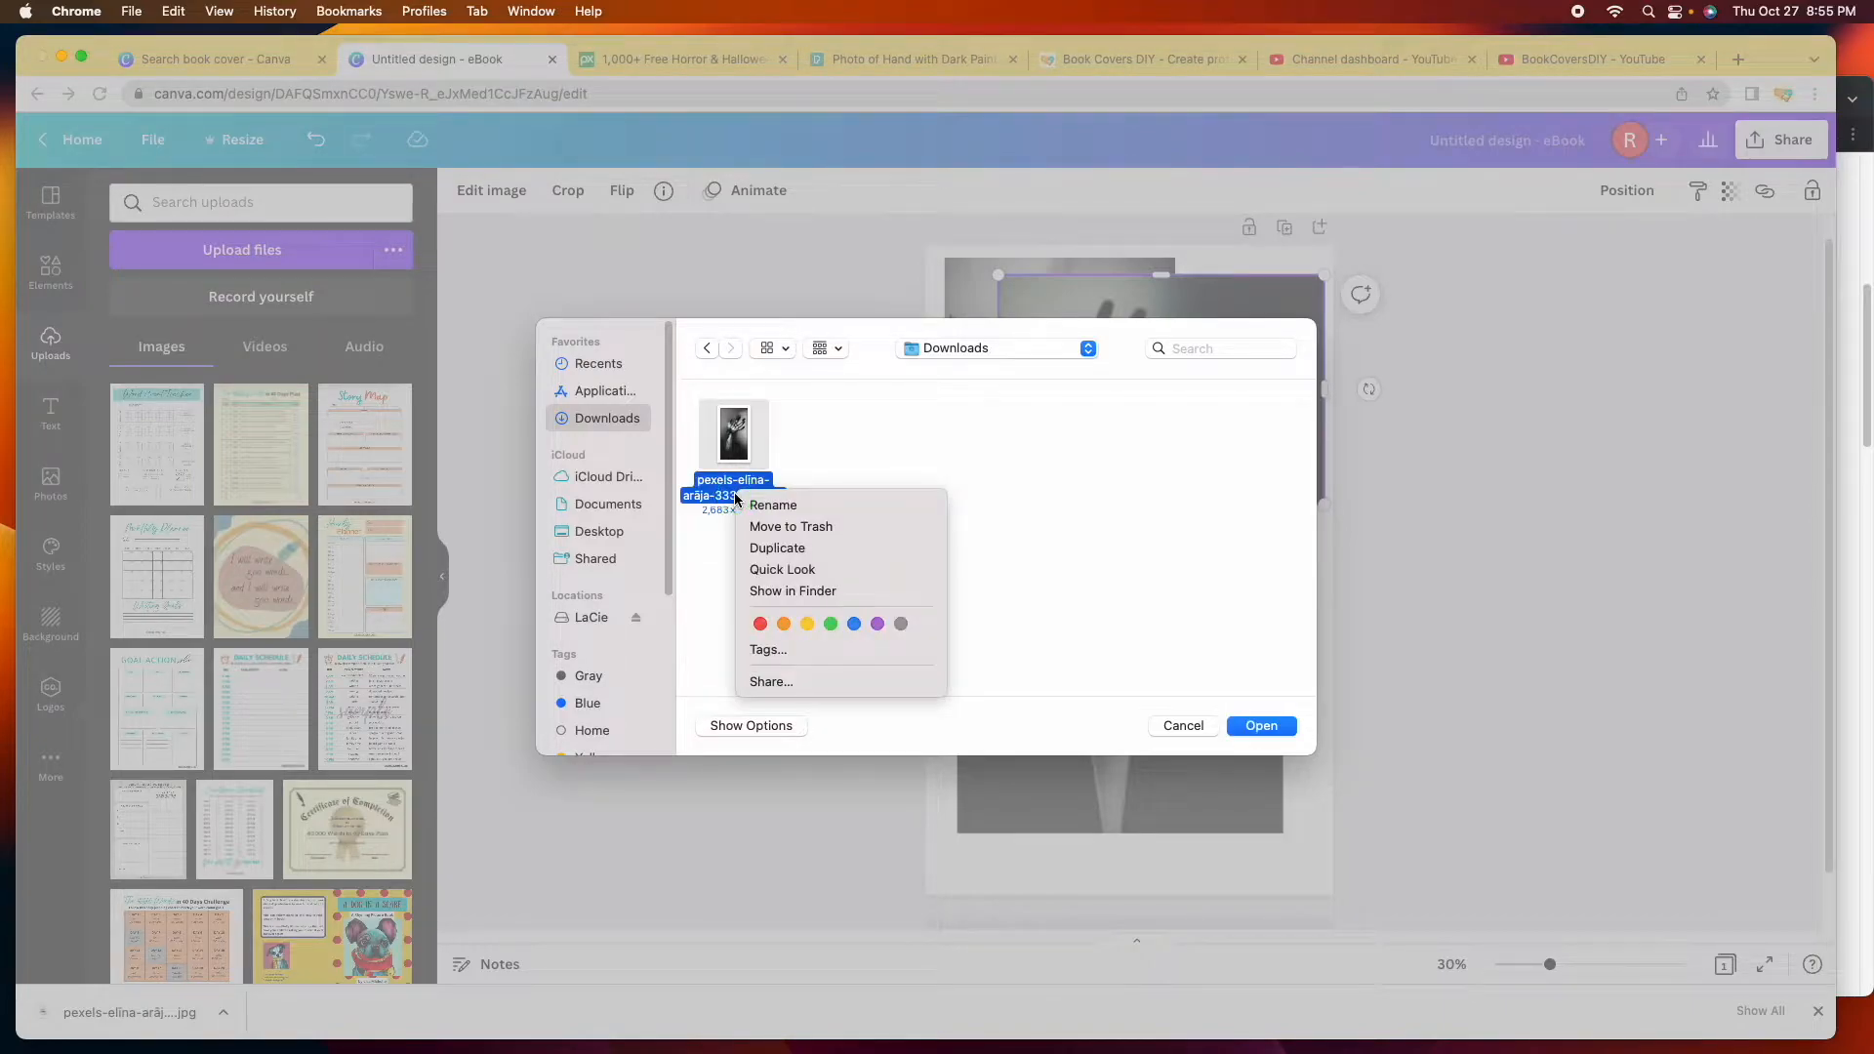
{"action": "left_click", "coordinate": [818, 506]}
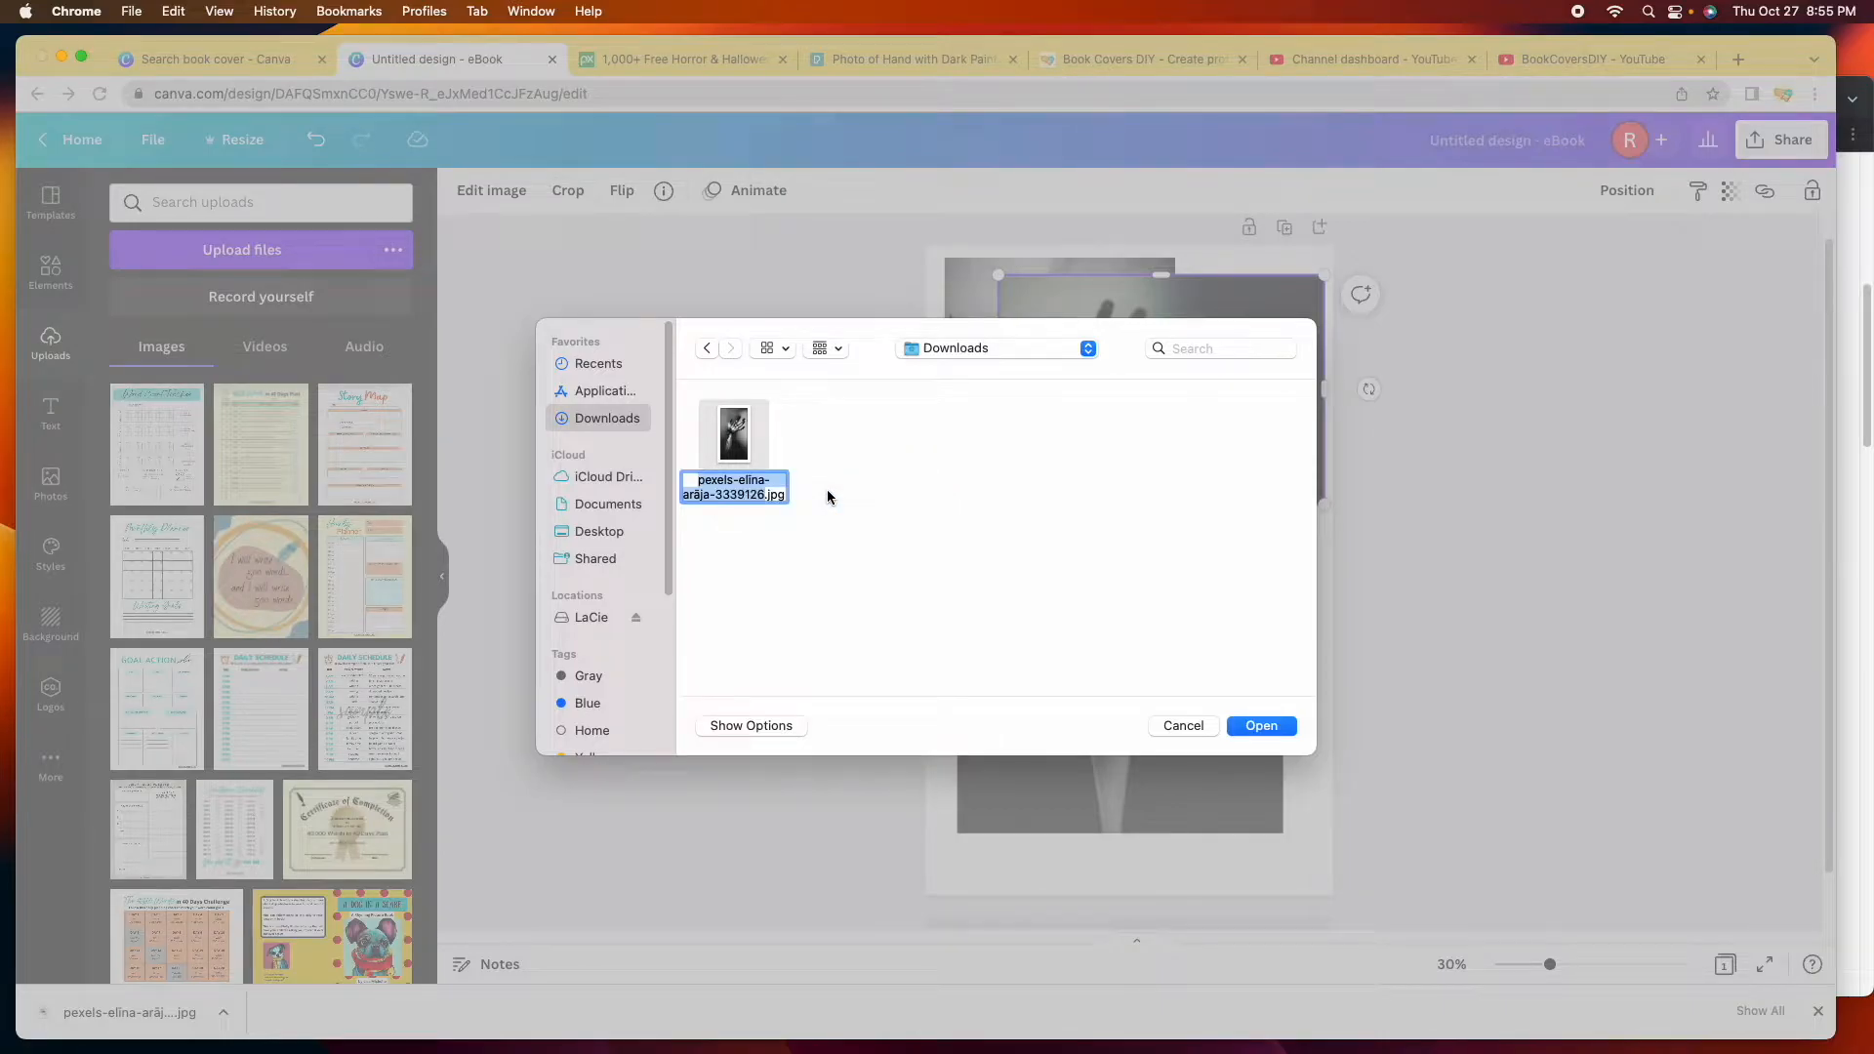
{"action": "type", "text": "horror"}
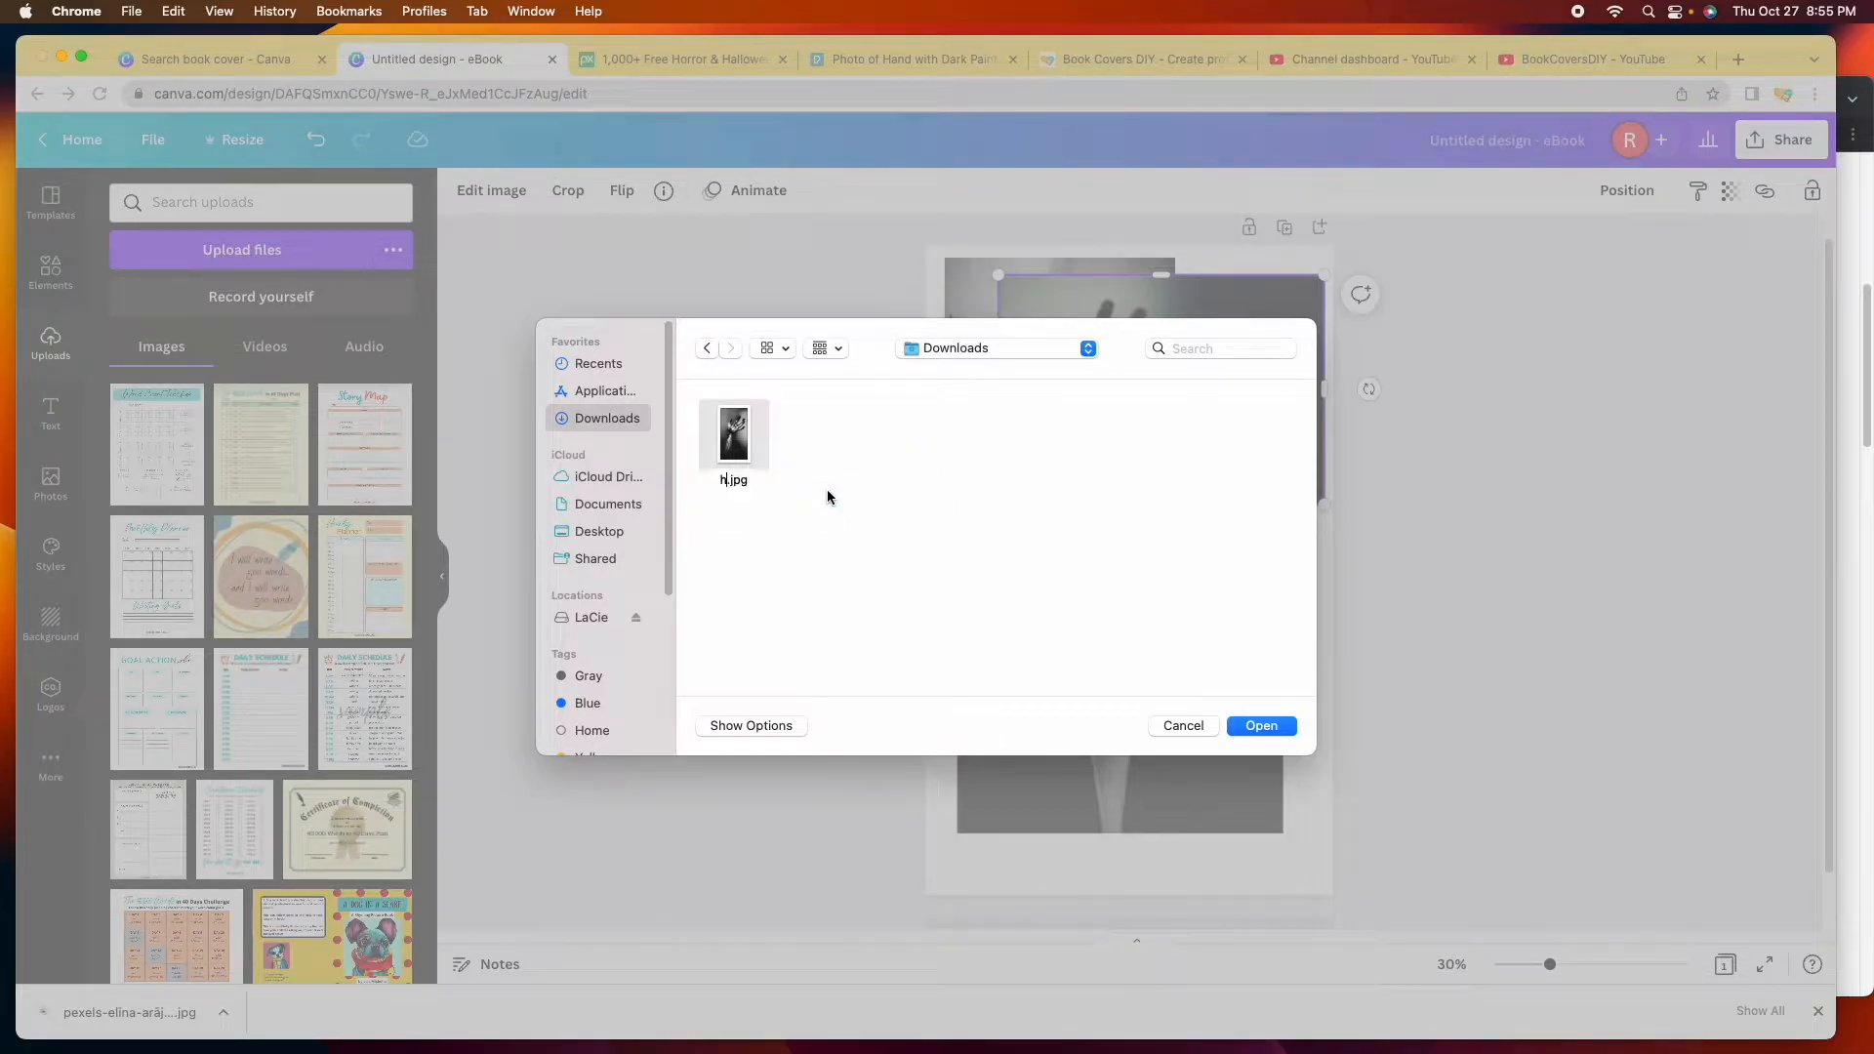
{"action": "type", "text": " hand"}
{"action": "key", "text": "Return"}
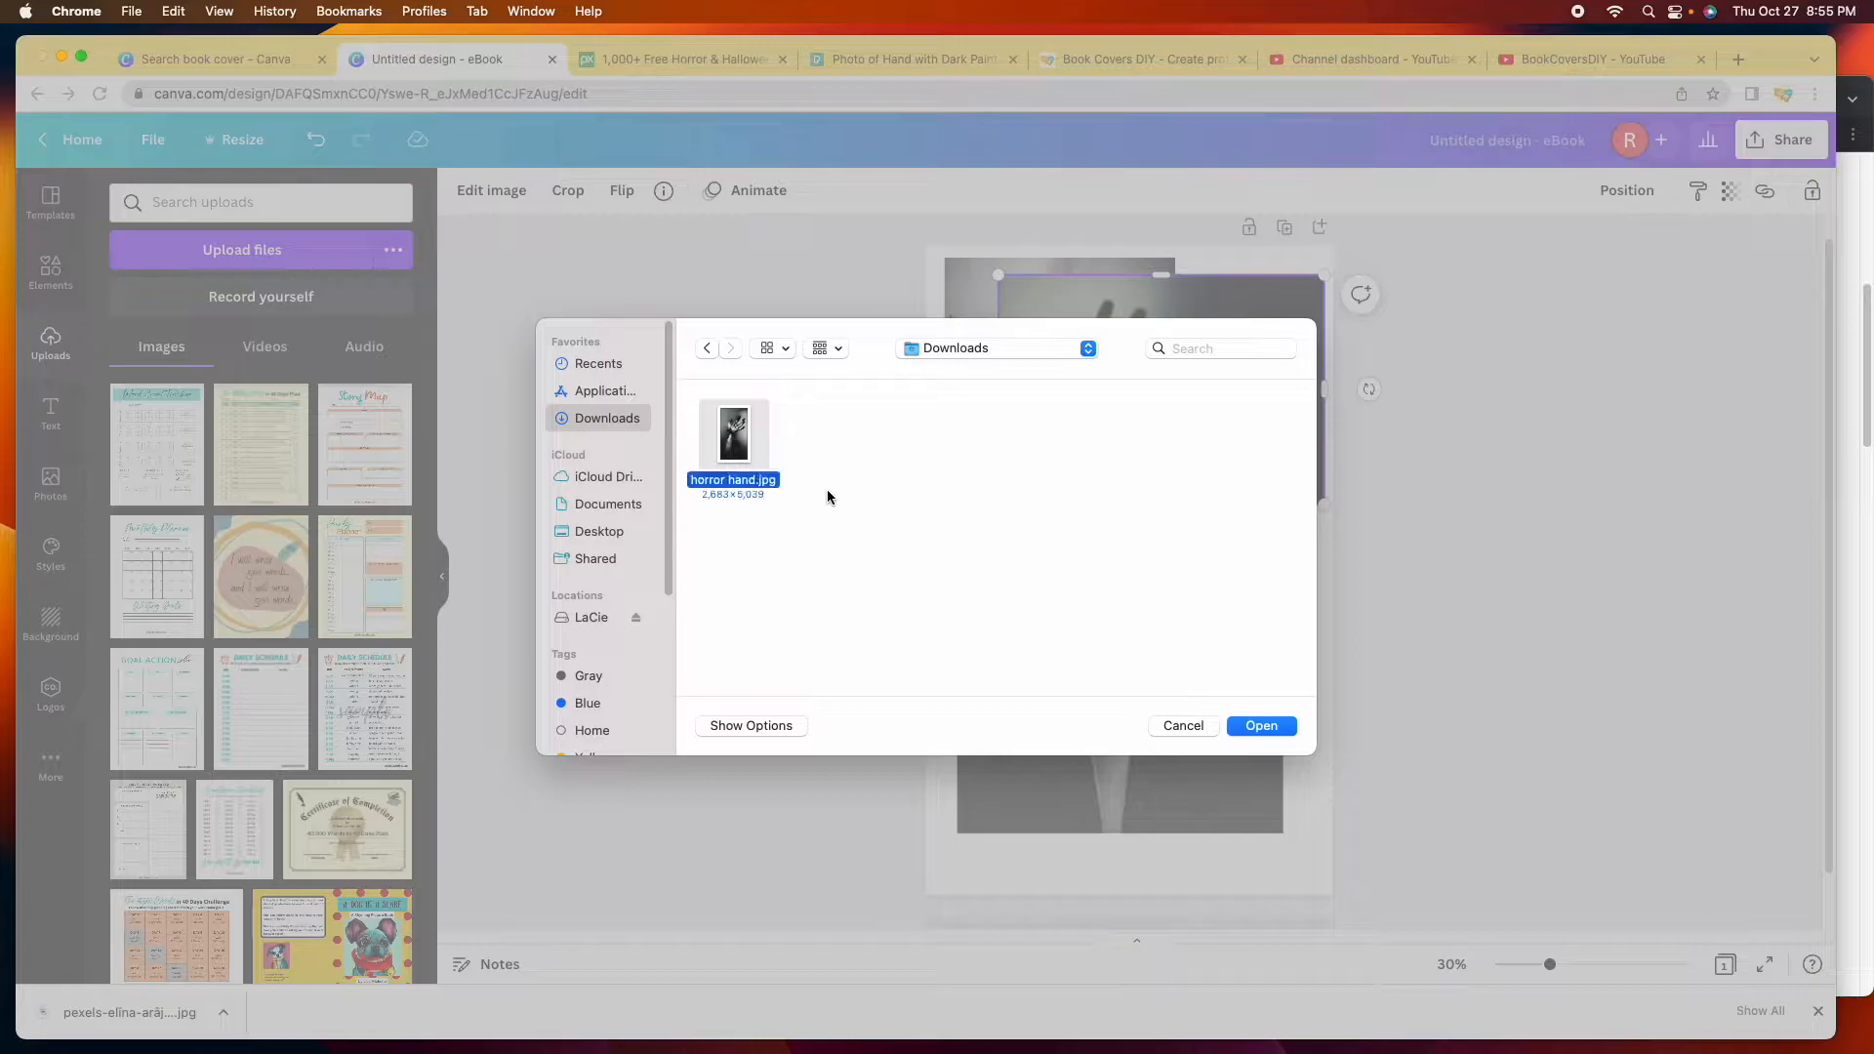
{"action": "left_click", "coordinate": [1285, 729]}
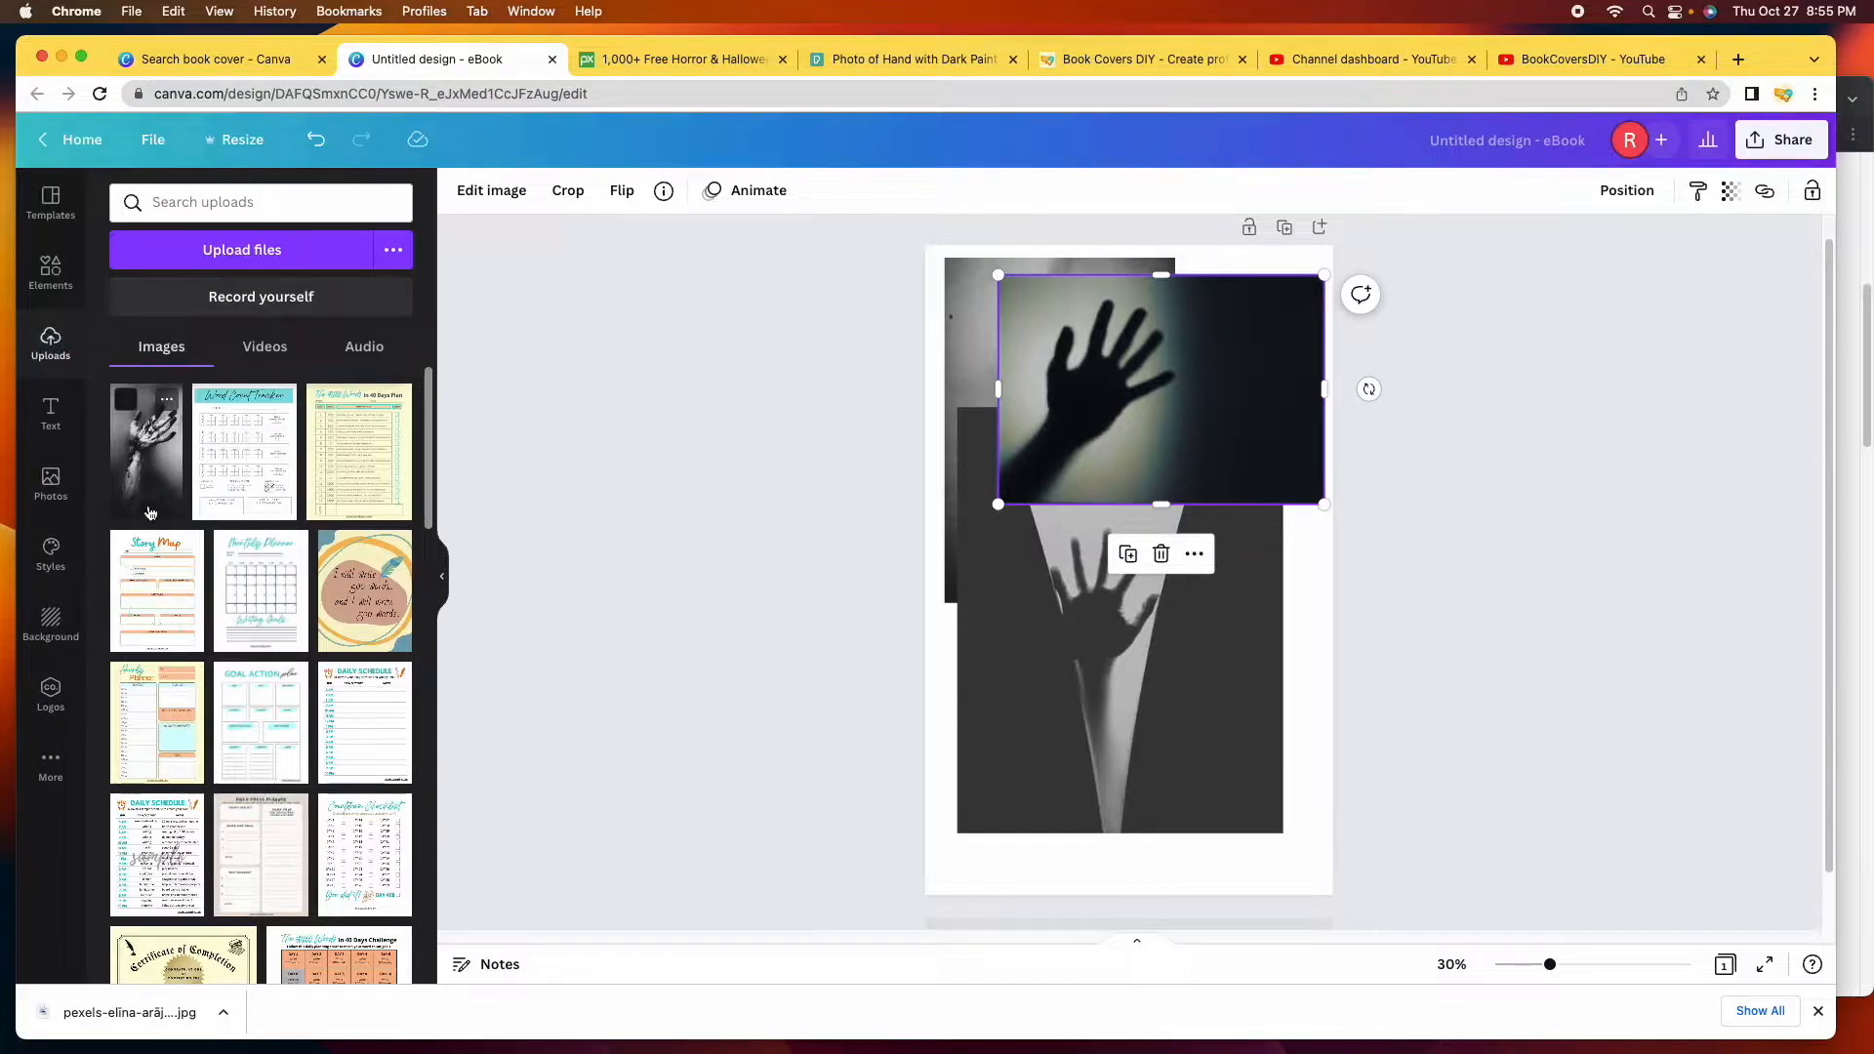
Add the uploaded bloody-hand photo to the cover and shrink it to 575 × 1,079.
{"action": "left_click", "coordinate": [145, 450]}
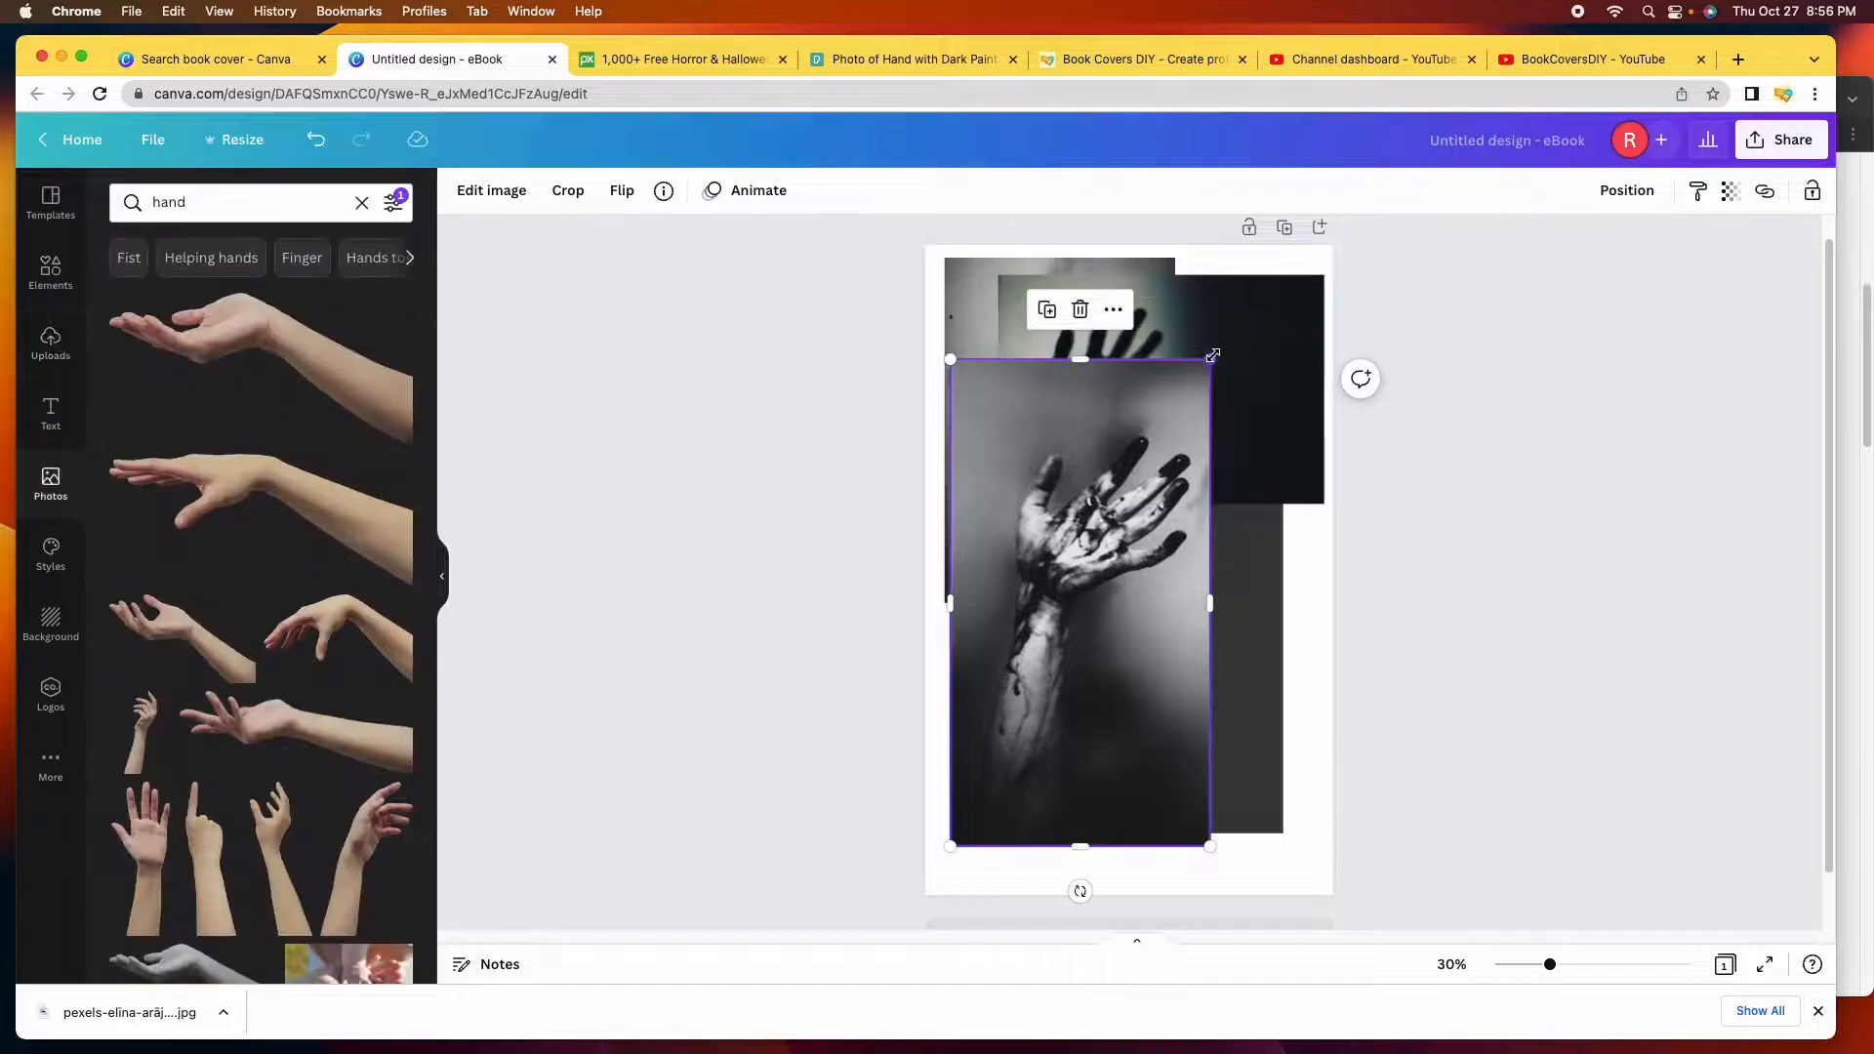
{"action": "left_click_drag", "start_coordinate": [1213, 356], "coordinate": [1127, 534]}
{"action": "left_click", "coordinate": [1245, 368]}
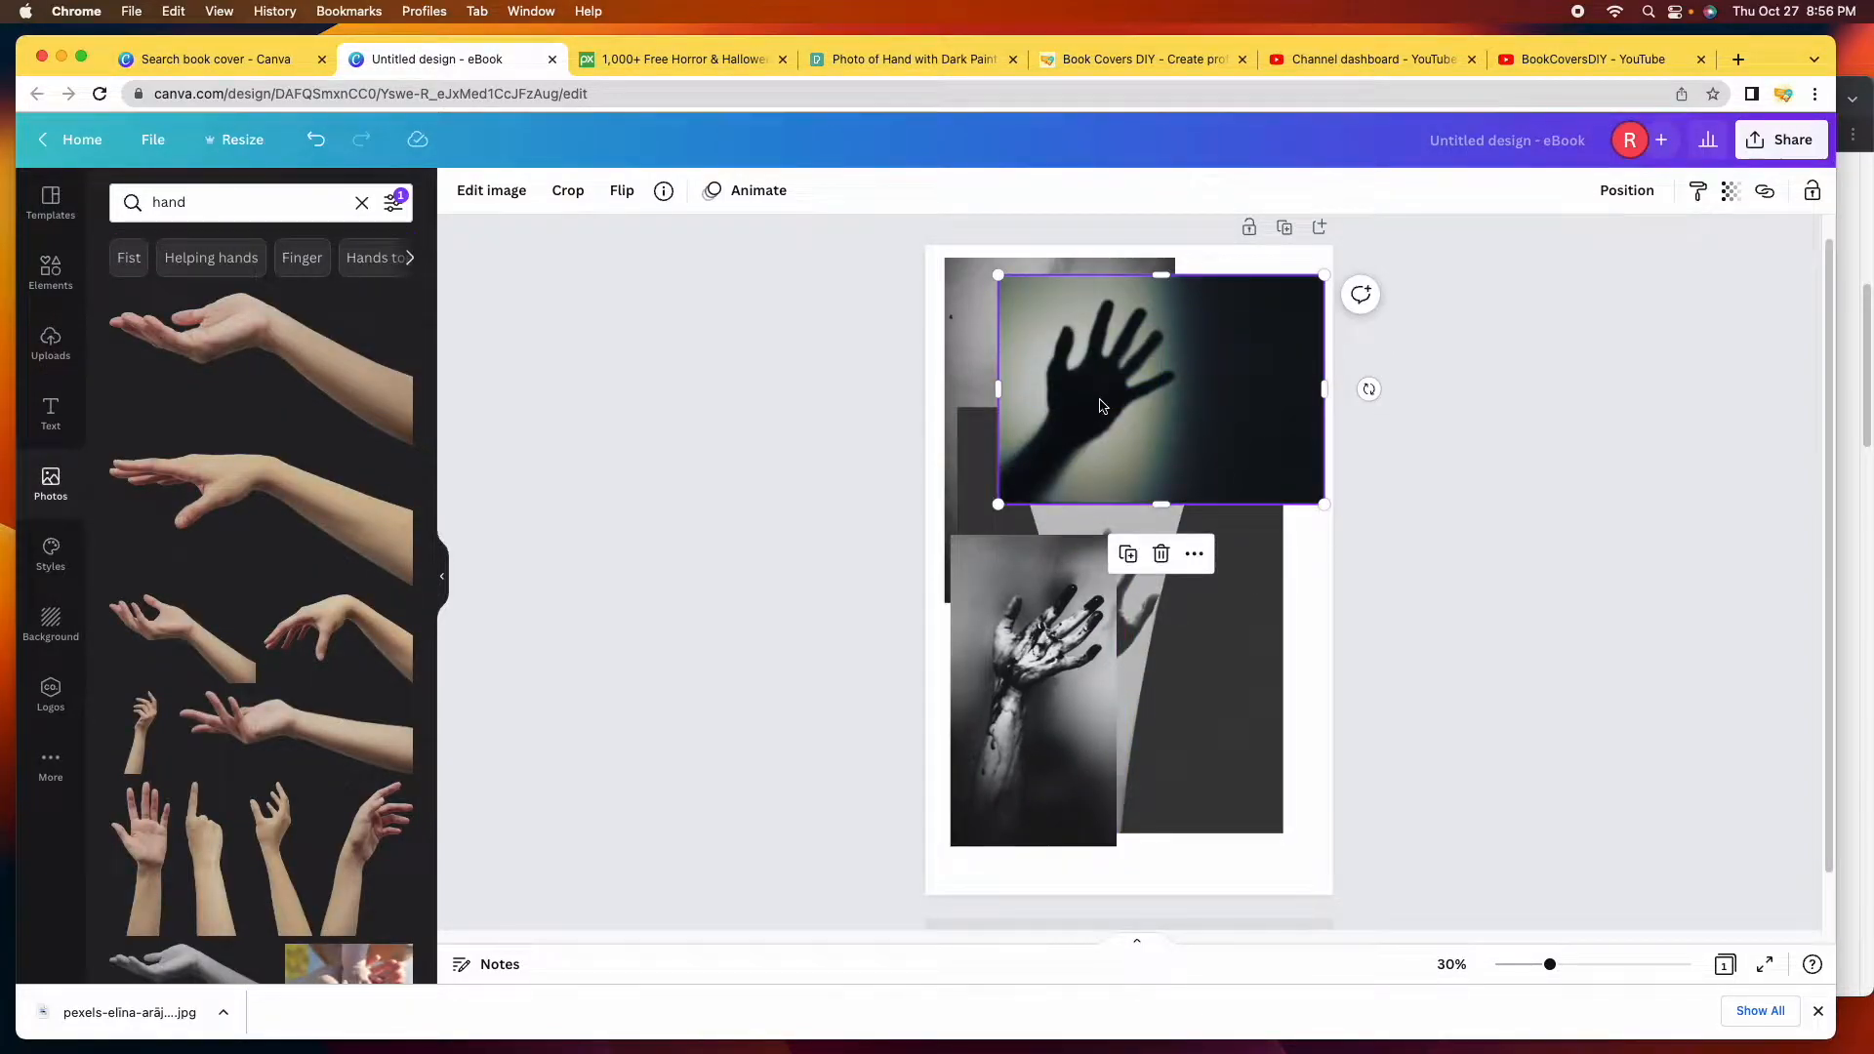
Delete the shadow-hand, grey V-shaped and foggy hand images from the cover.
{"action": "left_click", "coordinate": [1162, 555]}
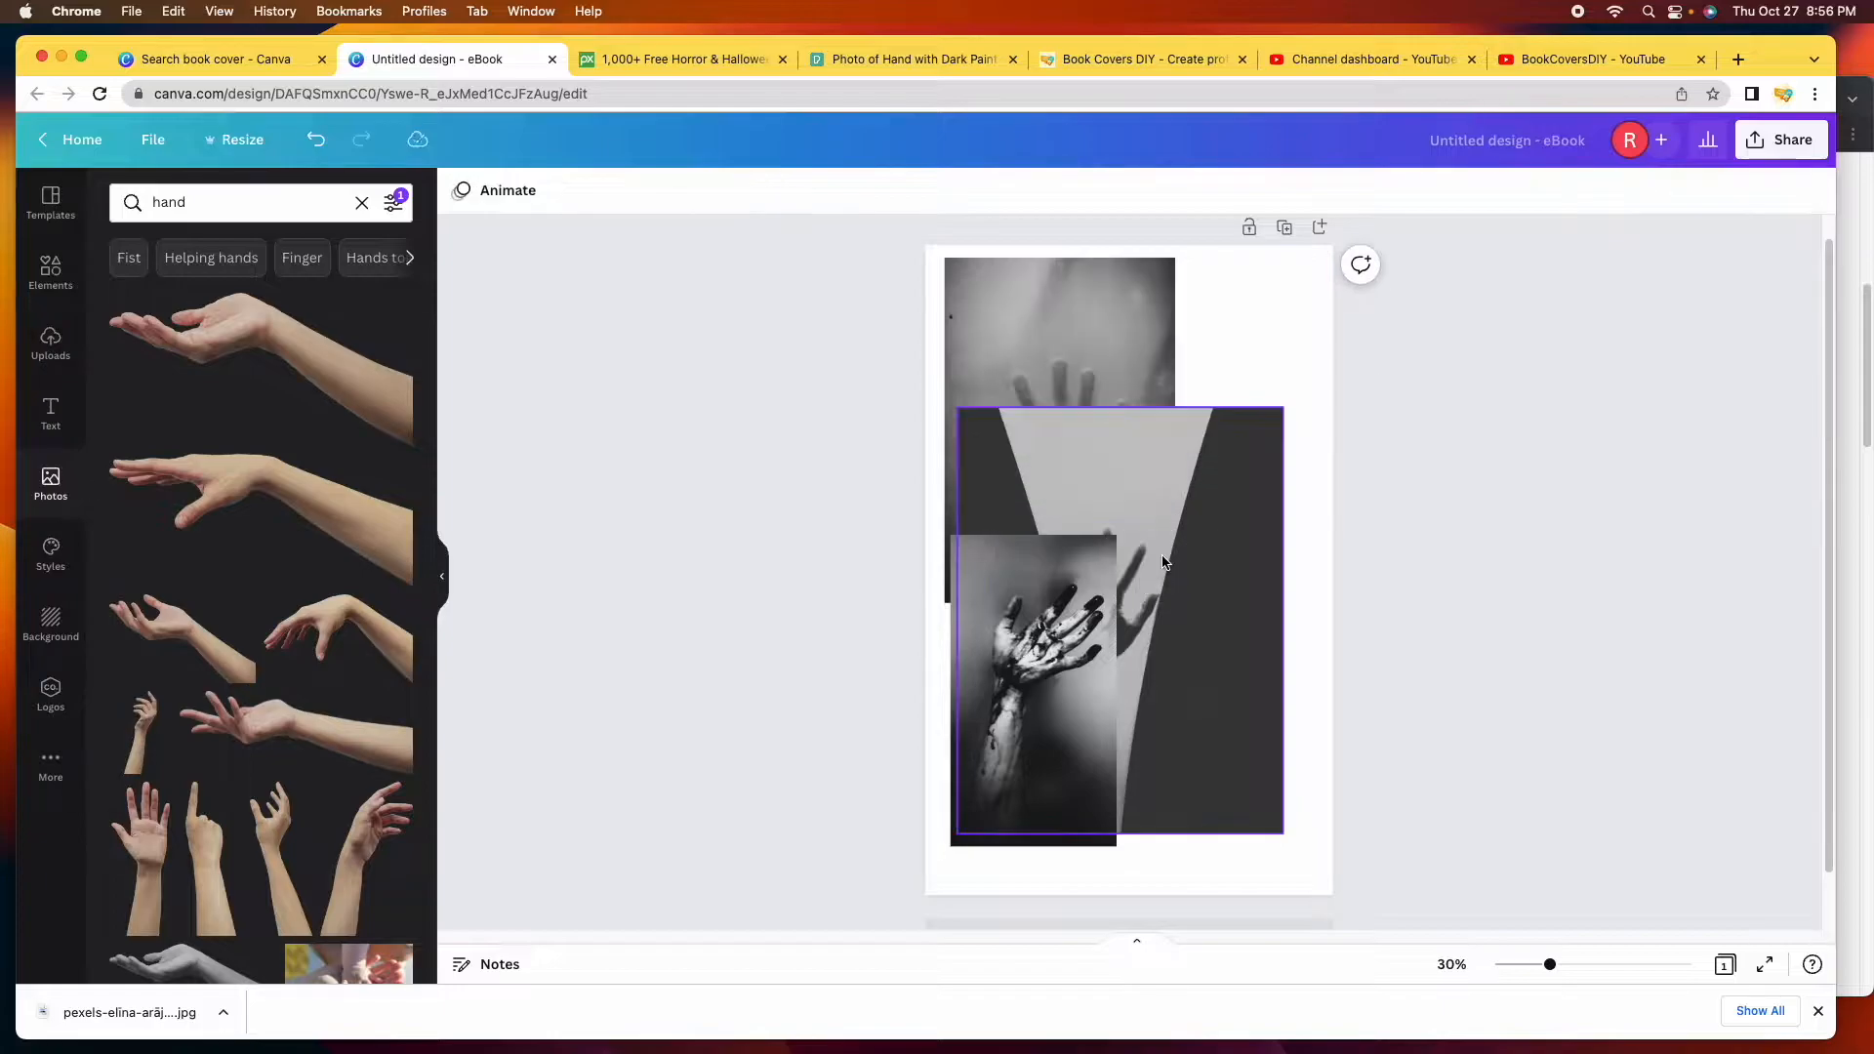
{"action": "left_click", "coordinate": [1271, 483]}
{"action": "left_click_drag", "start_coordinate": [1207, 466], "coordinate": [1227, 323]}
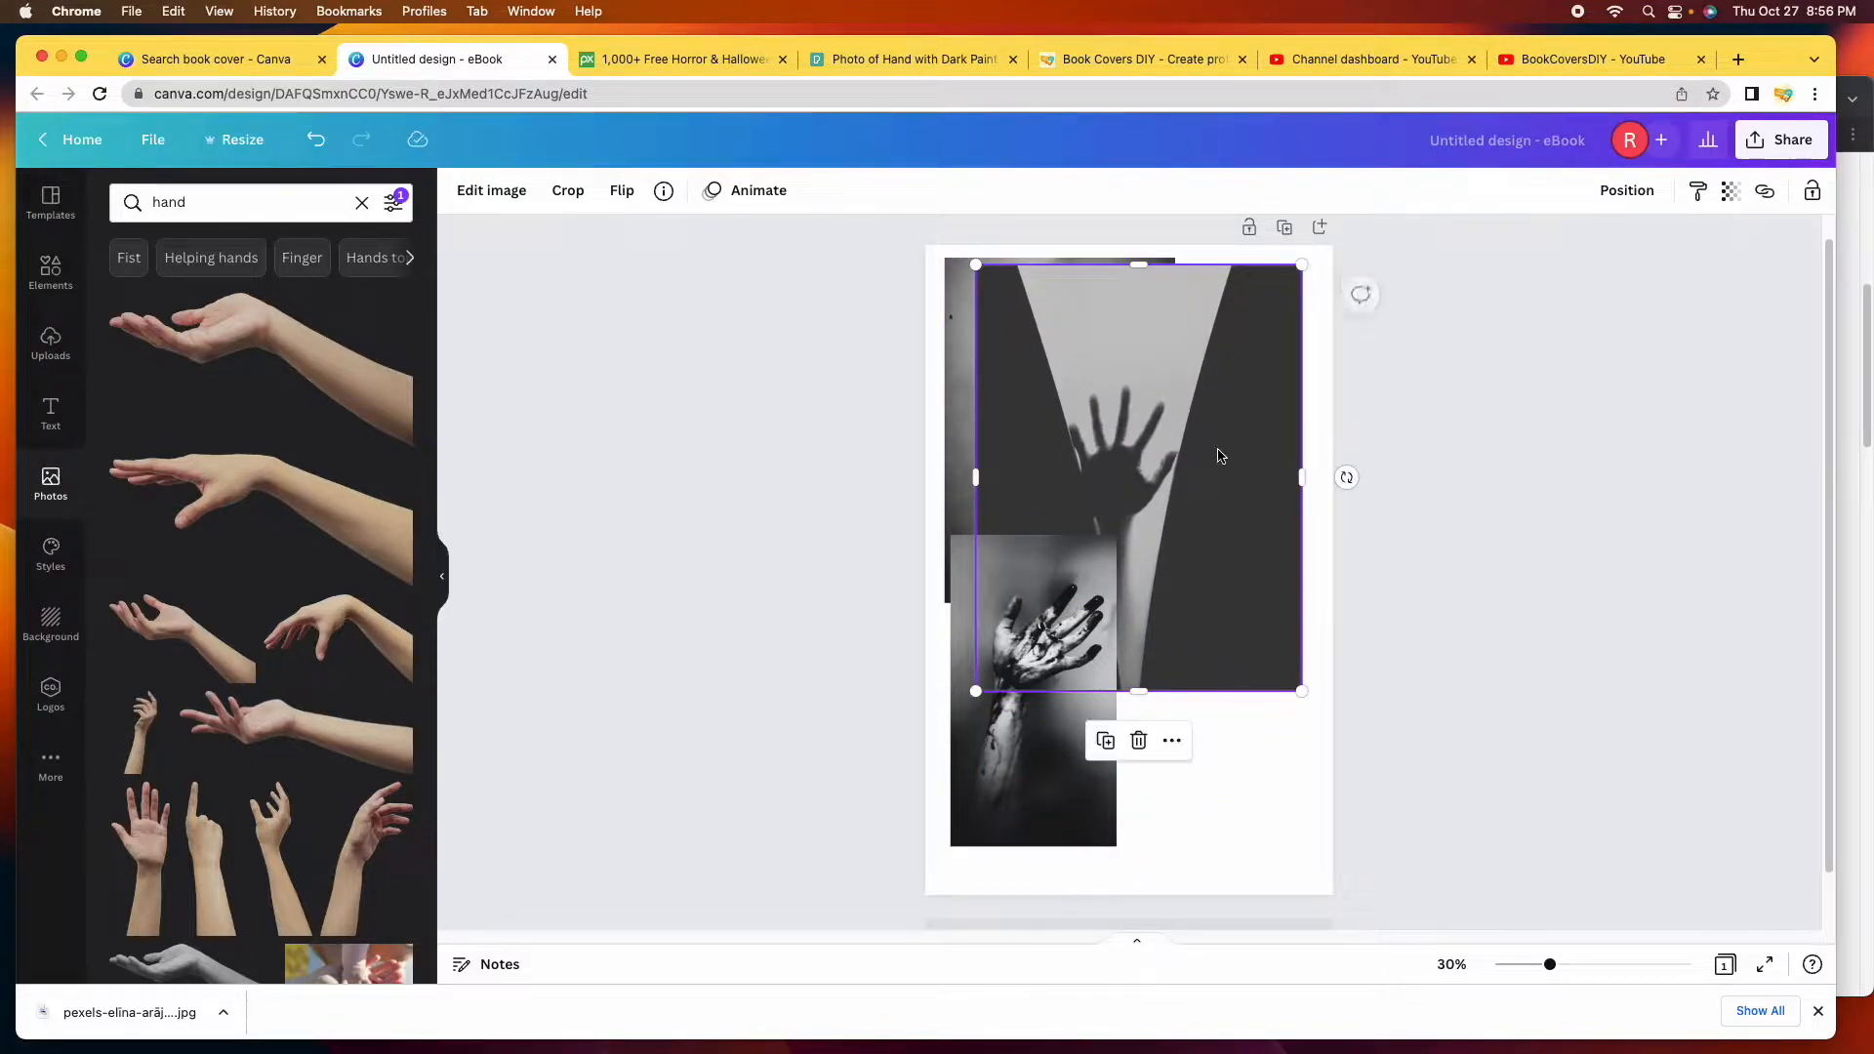
{"action": "left_click", "coordinate": [1138, 741]}
{"action": "left_click", "coordinate": [1119, 361]}
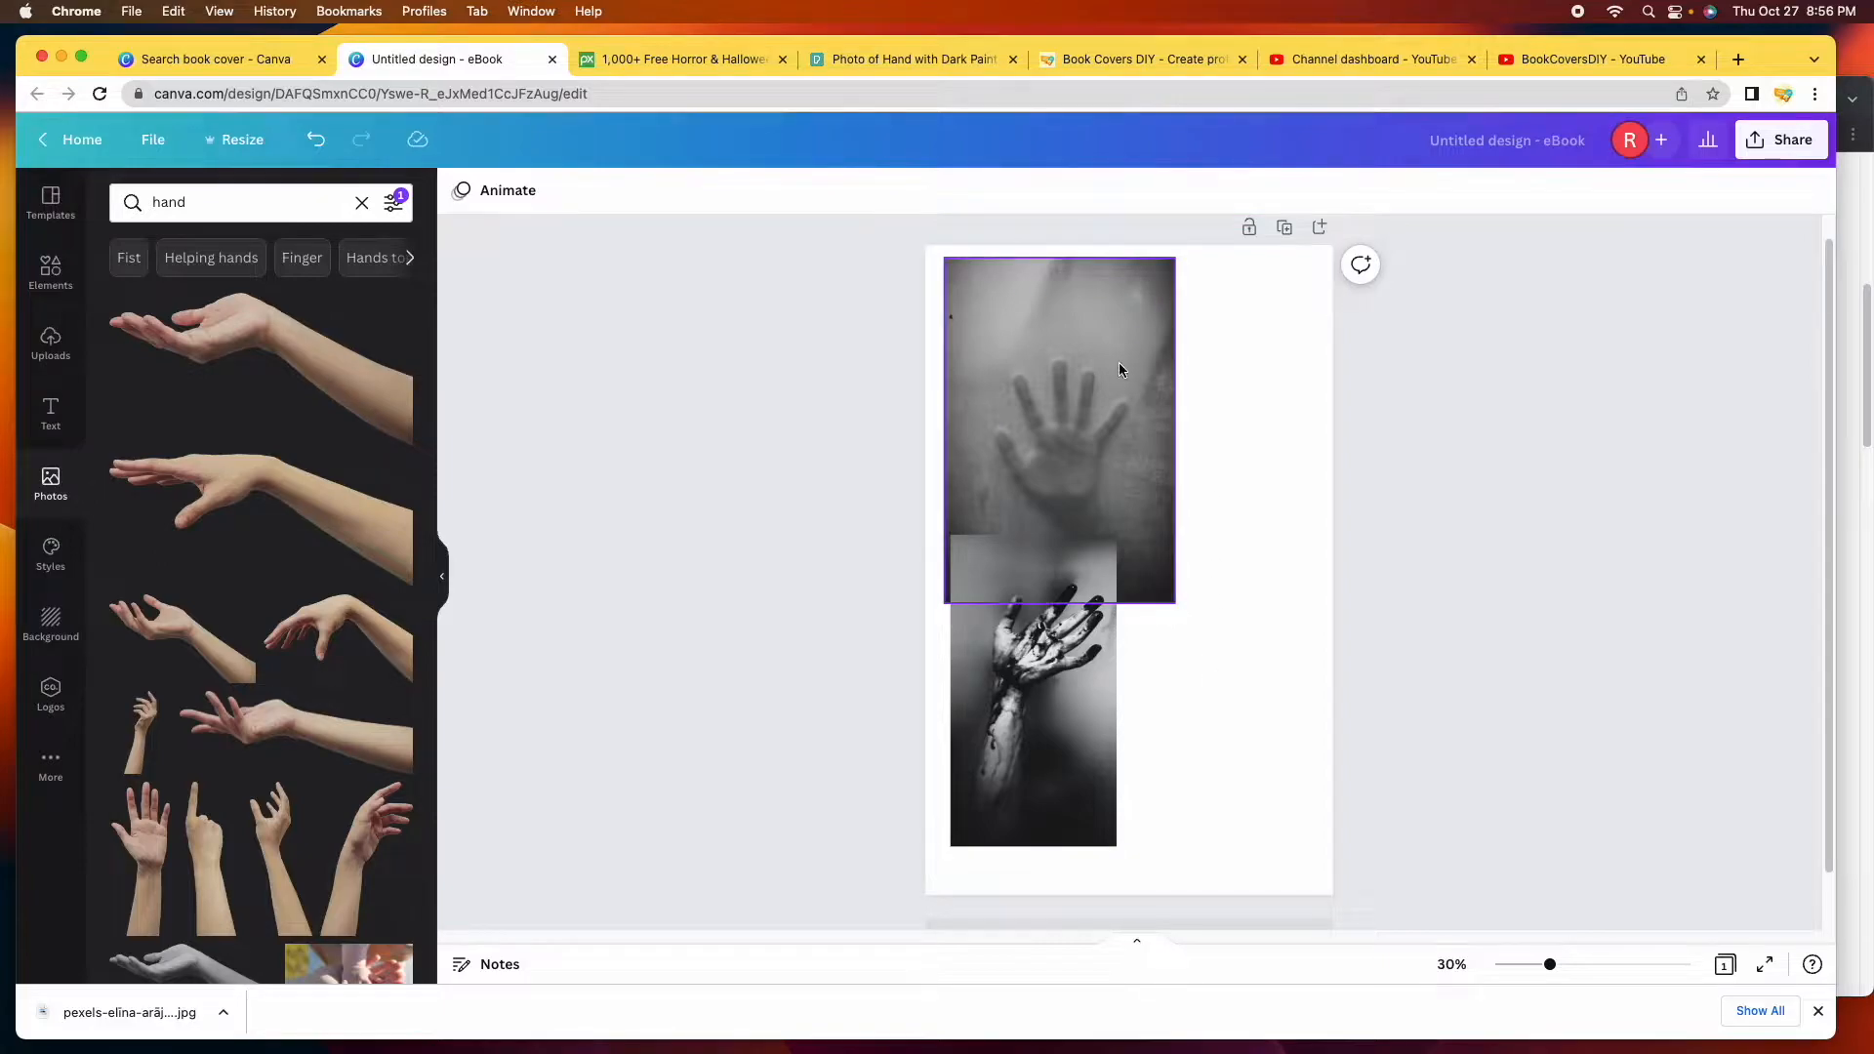
{"action": "left_click", "coordinate": [1060, 652]}
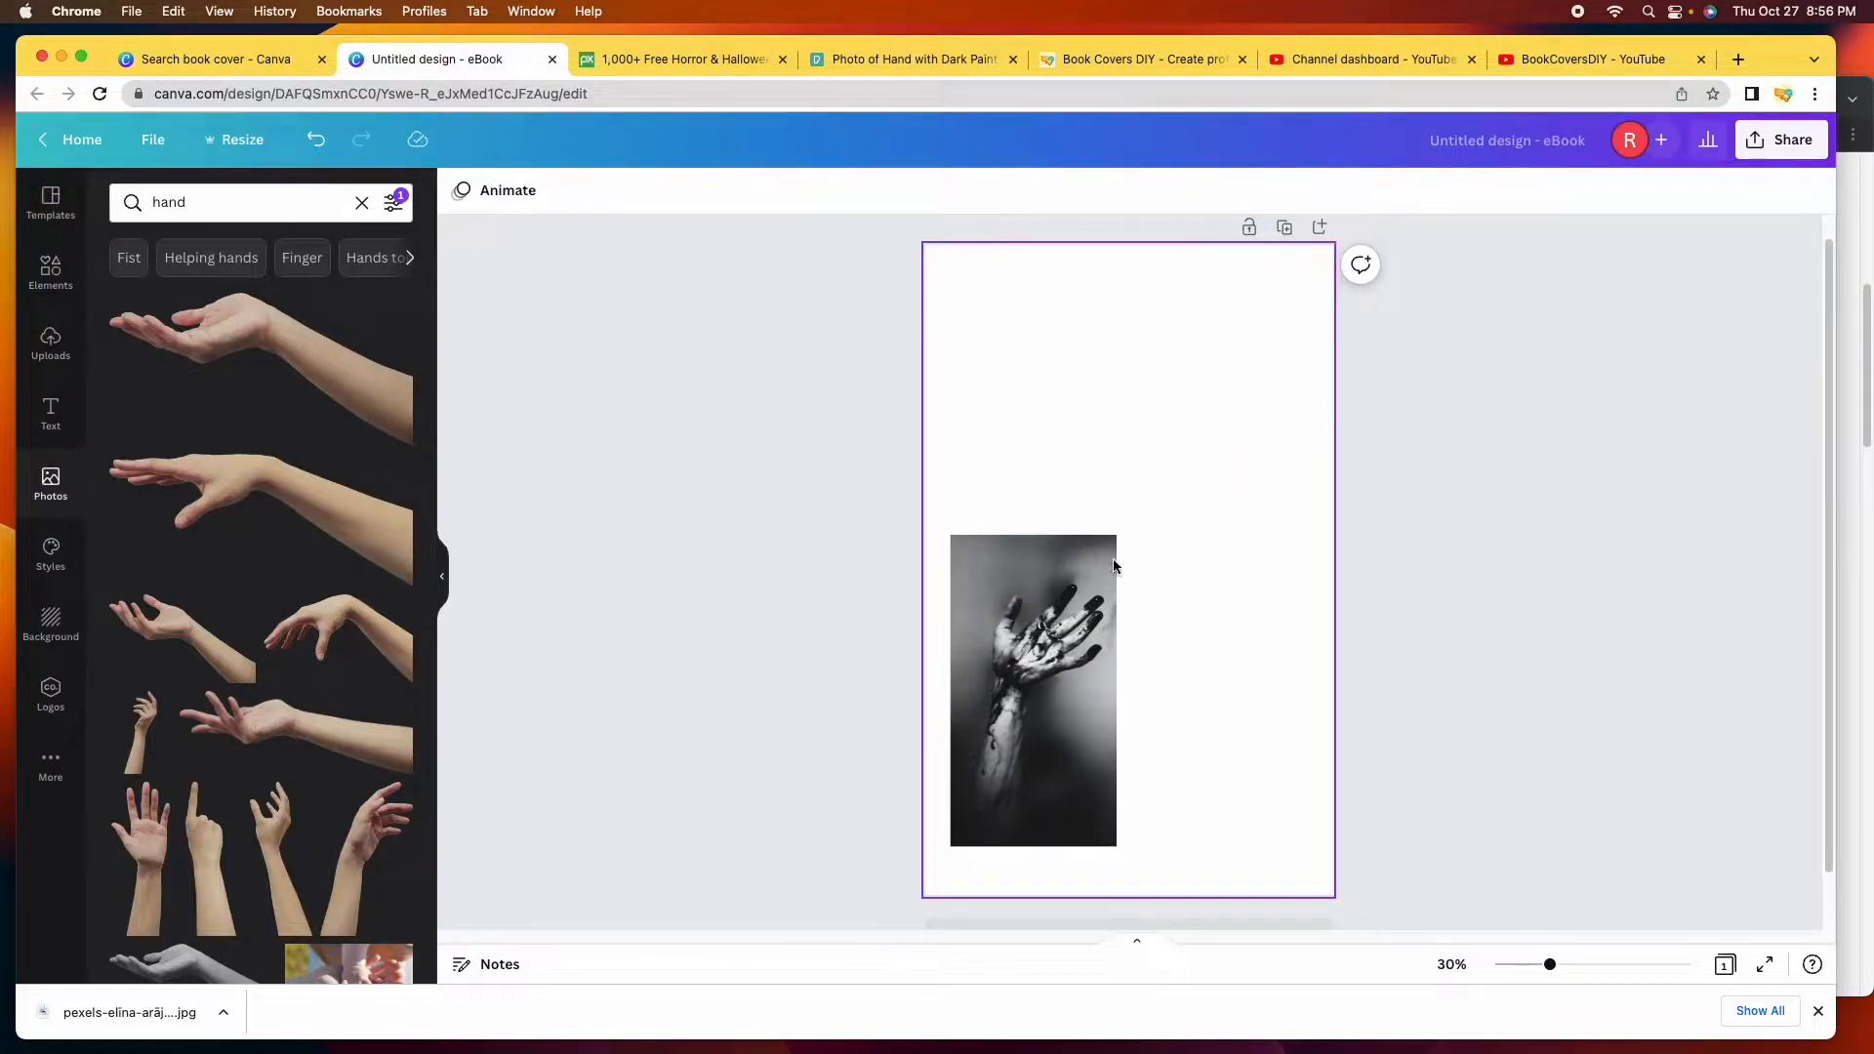
Enlarge the bloody-hand photo so it fills the entire cover edge to edge.
{"action": "left_click", "coordinate": [1034, 607]}
{"action": "left_click_drag", "start_coordinate": [1117, 535], "coordinate": [1259, 322]}
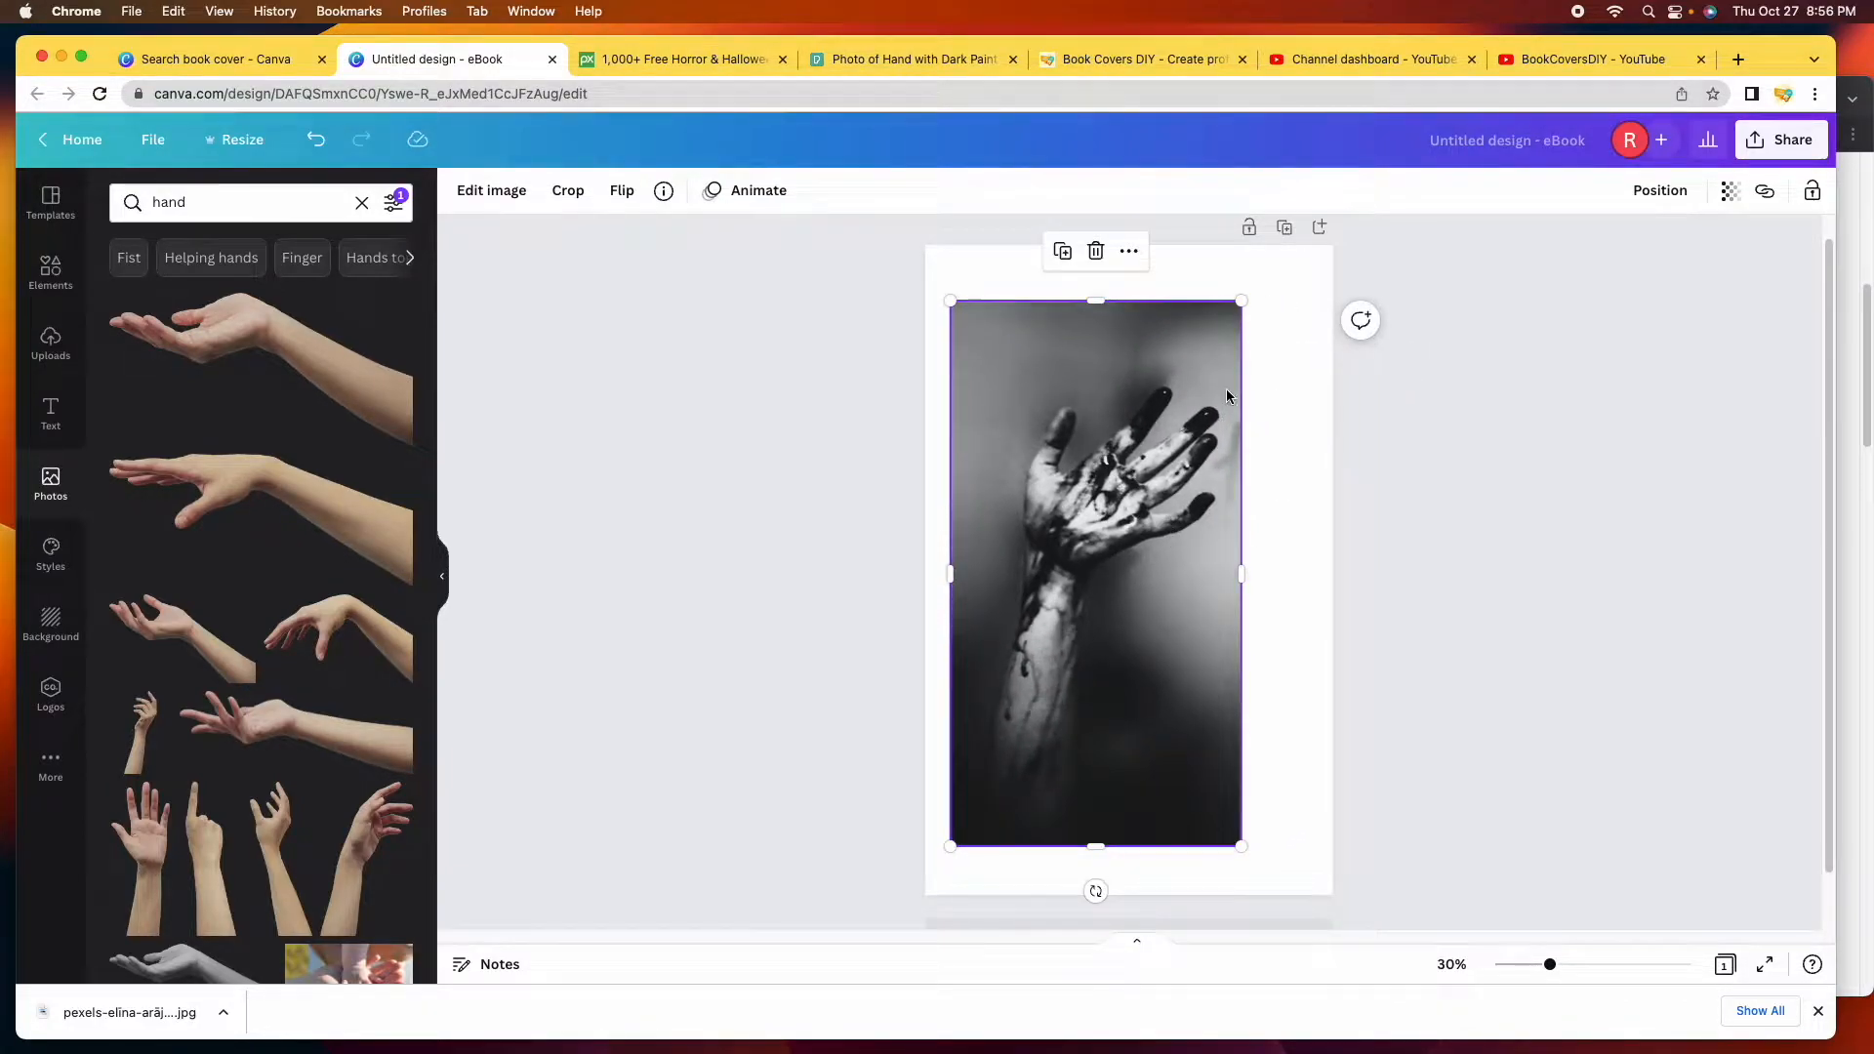
{"action": "left_click_drag", "start_coordinate": [1243, 298], "coordinate": [1270, 245]}
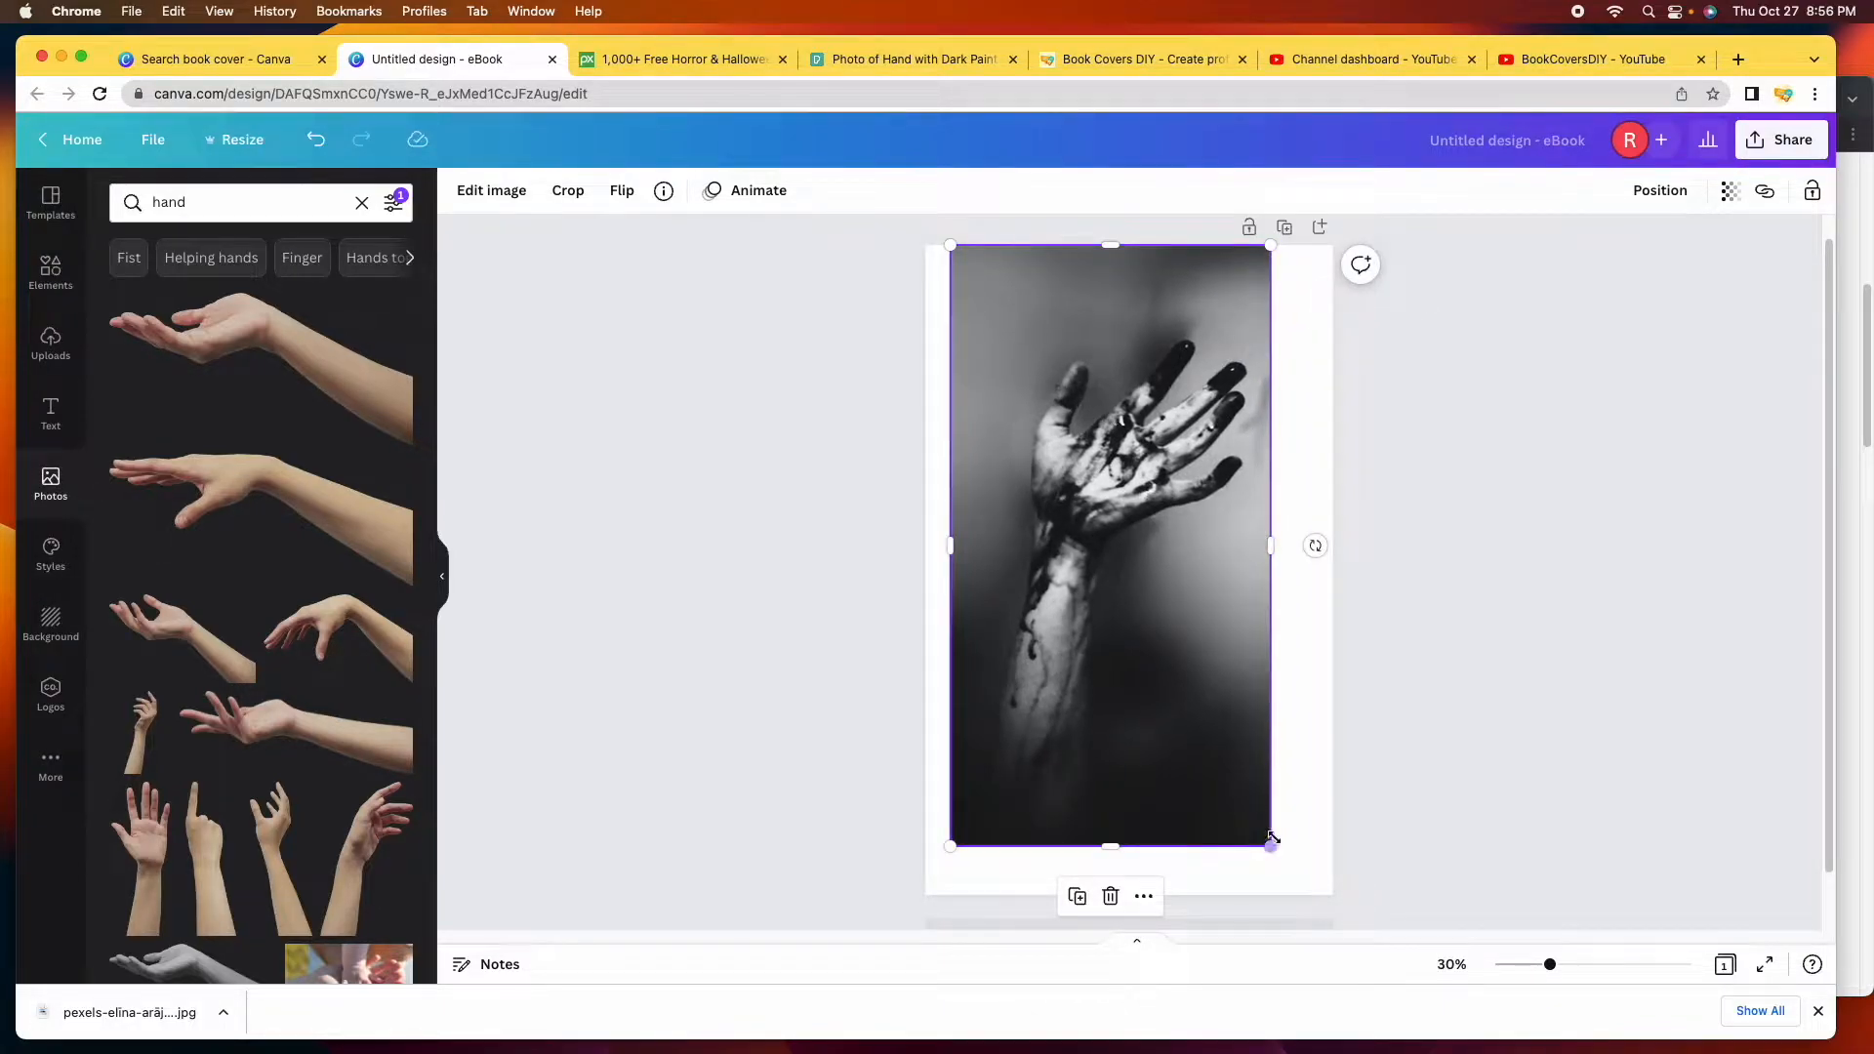
{"action": "left_click_drag", "start_coordinate": [1270, 850], "coordinate": [1368, 939]}
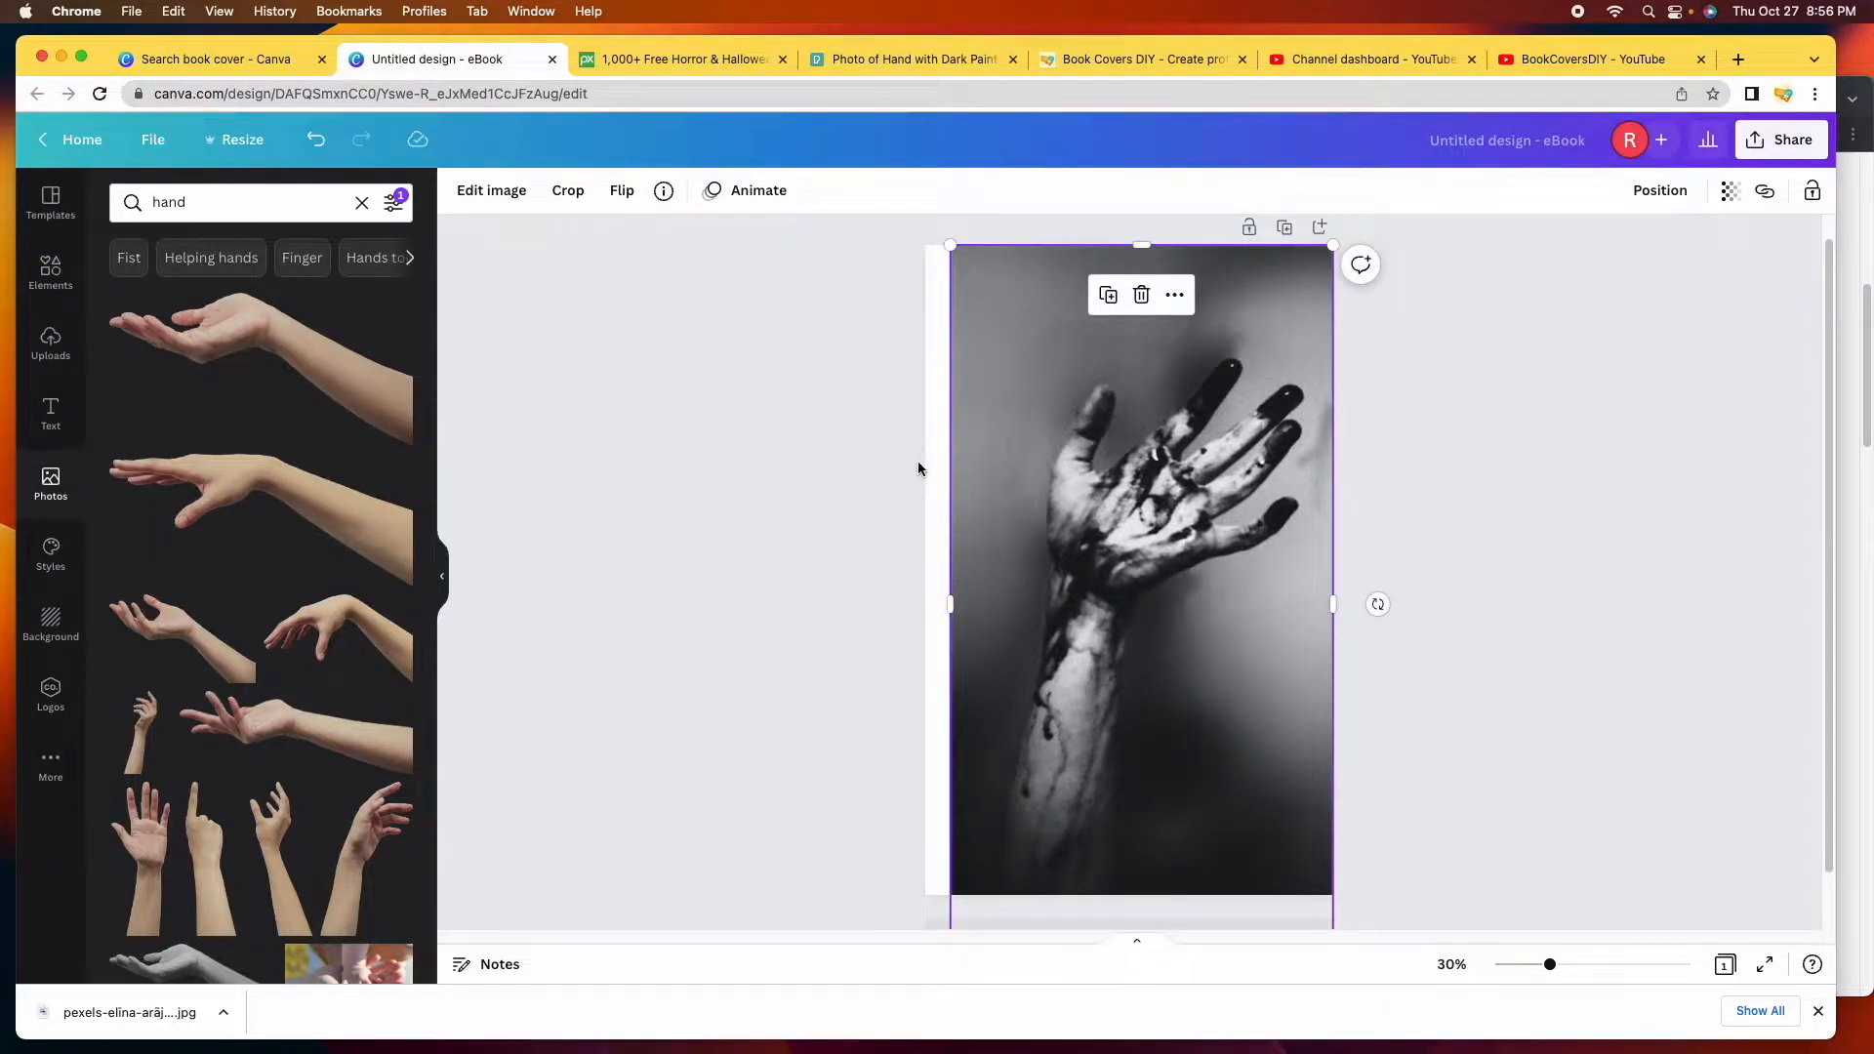
{"action": "left_click_drag", "start_coordinate": [950, 598], "coordinate": [924, 605]}
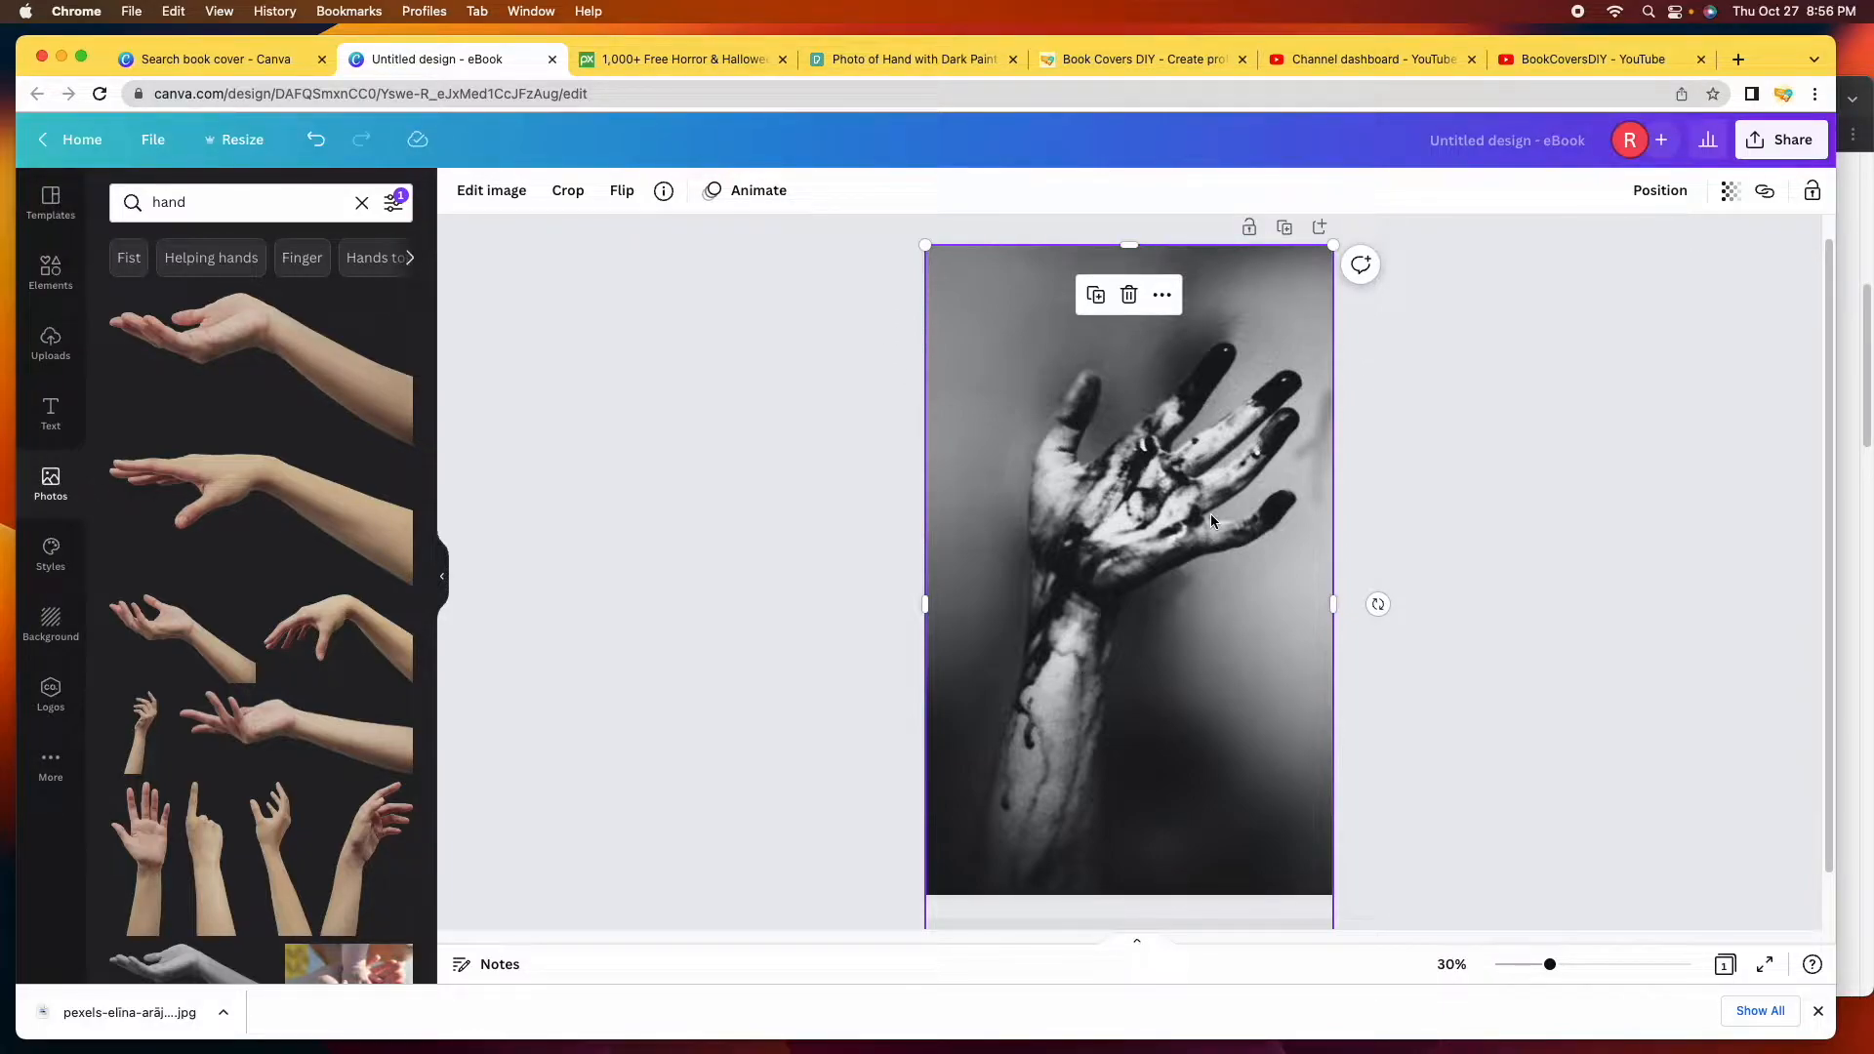
{"action": "mouse_move", "coordinate": [1199, 429]}
{"action": "left_mouse_down"}
{"action": "mouse_move", "coordinate": [1240, 439]}
{"action": "mouse_move", "coordinate": [1164, 438]}
{"action": "left_mouse_up"}
{"action": "left_click", "coordinate": [1593, 486]}
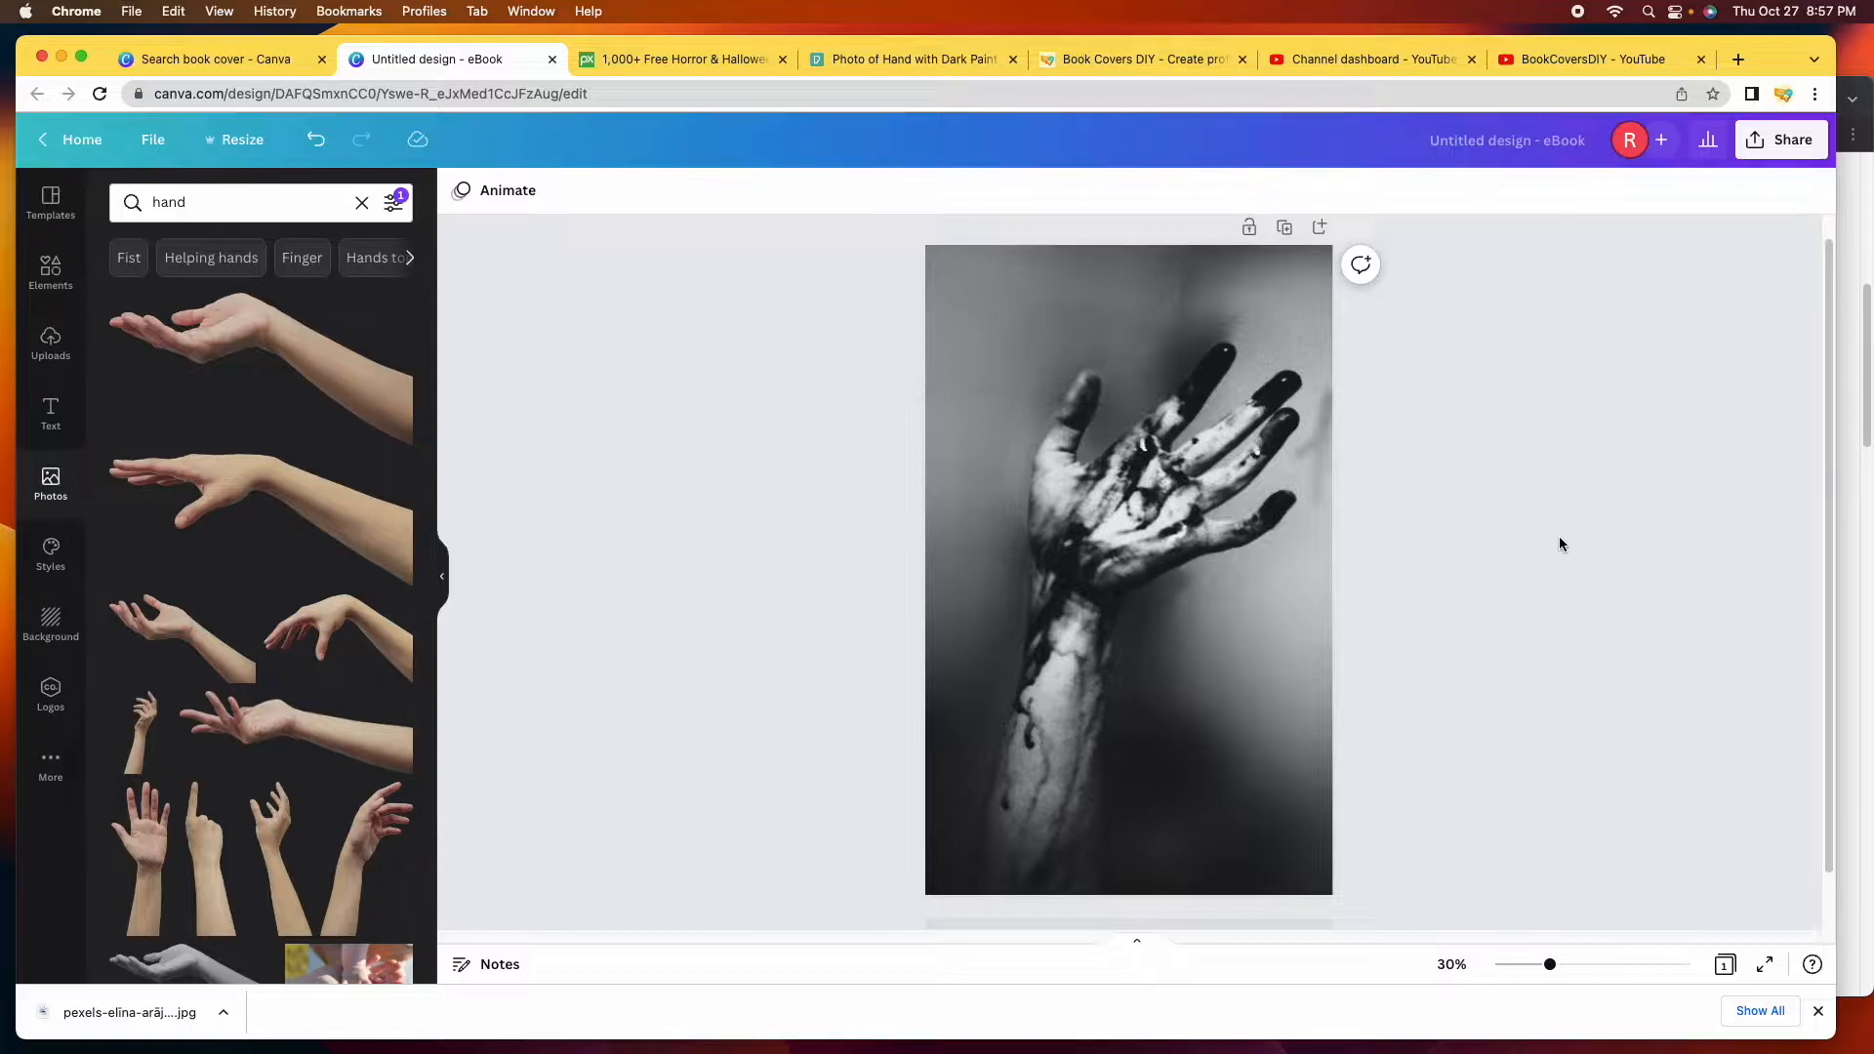
Open Edit image for the hand photo and bring the Duotone presets into view.
{"action": "left_click", "coordinate": [1133, 555]}
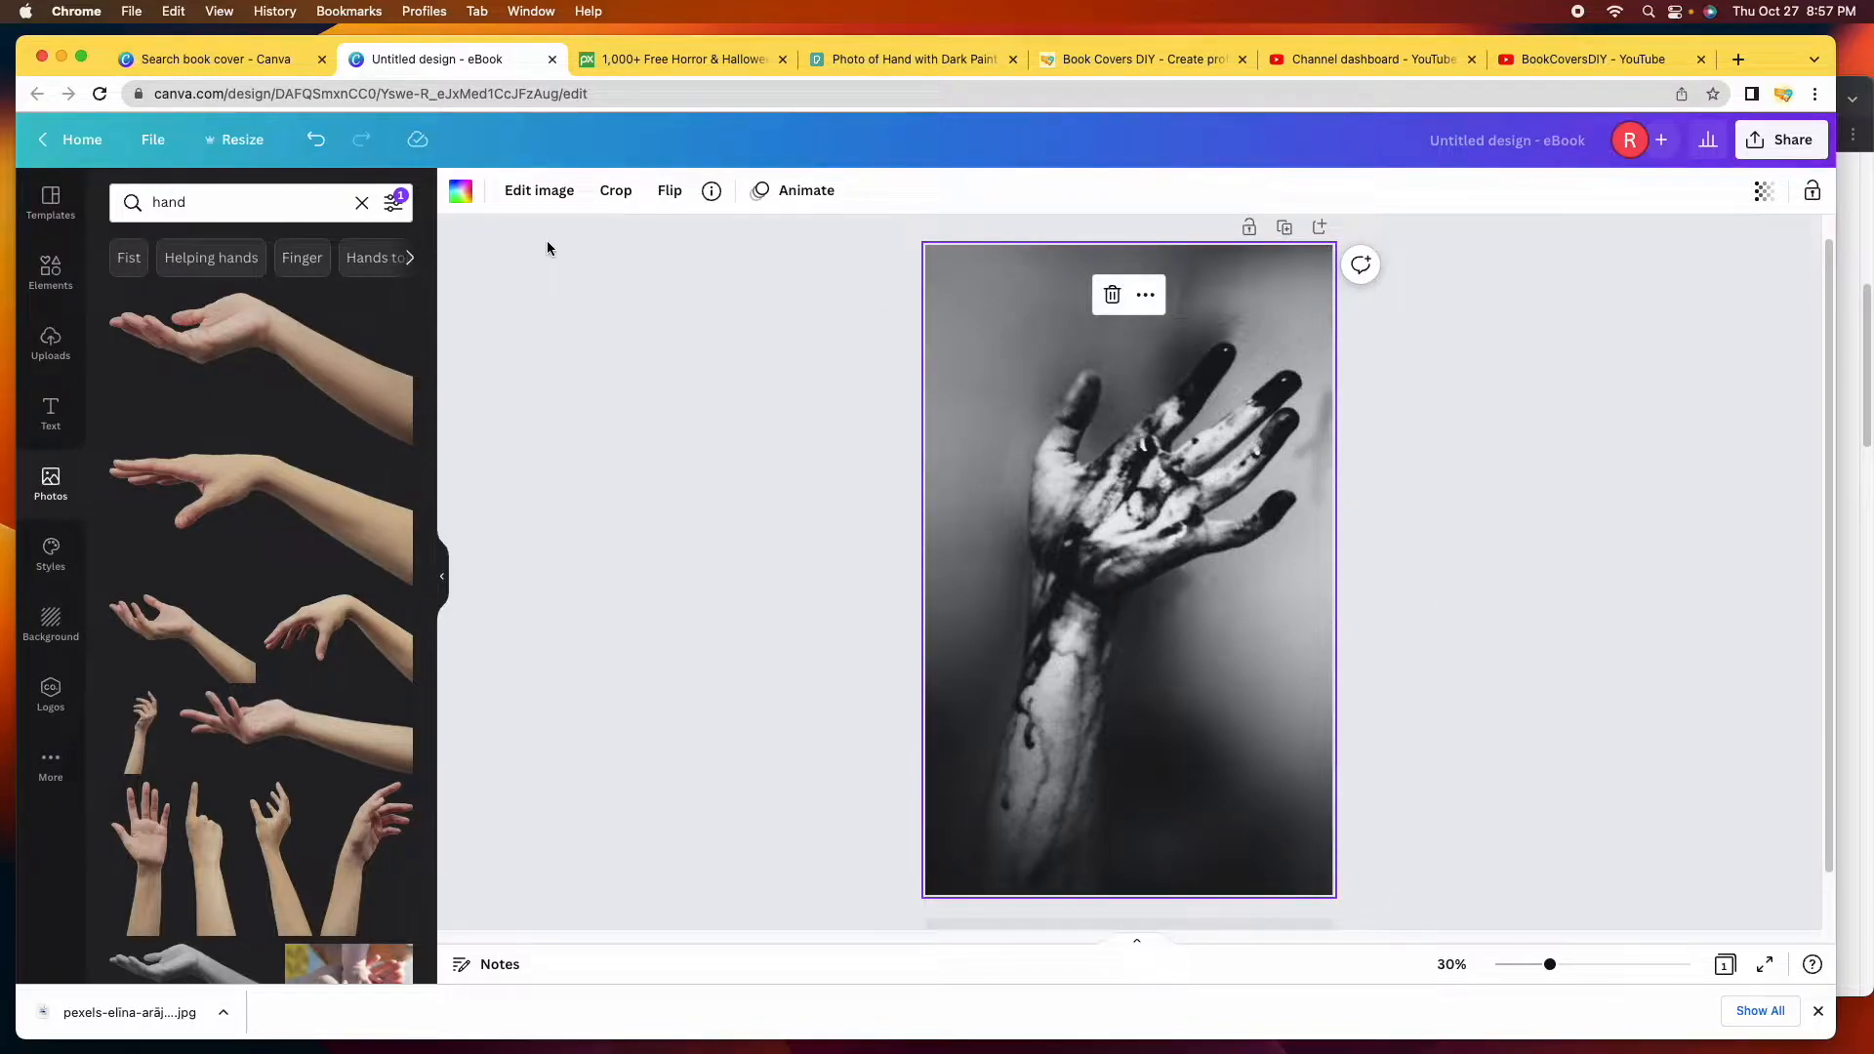
{"action": "left_click", "coordinate": [542, 191]}
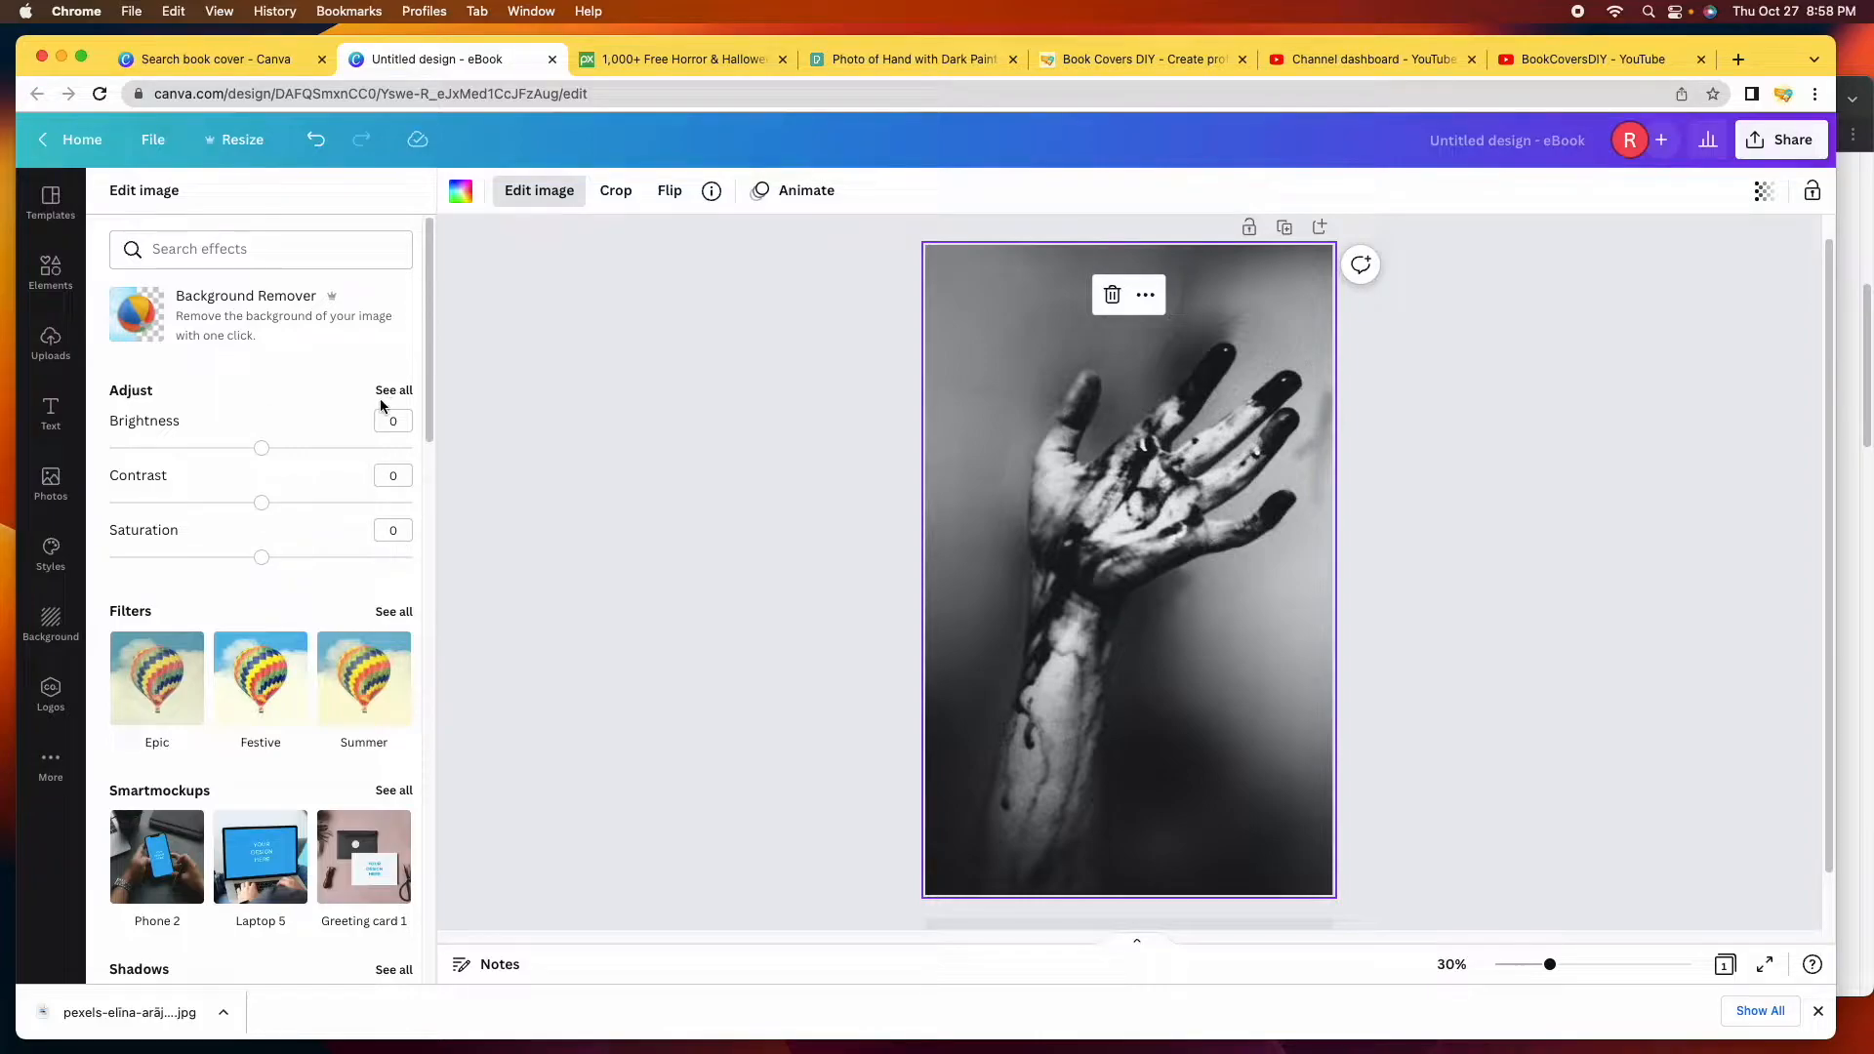
{"action": "scroll", "coordinate": [181, 523], "scroll_direction": "down", "scroll_amount": 1}
{"action": "scroll", "coordinate": [218, 533], "scroll_direction": "down", "scroll_amount": 2}
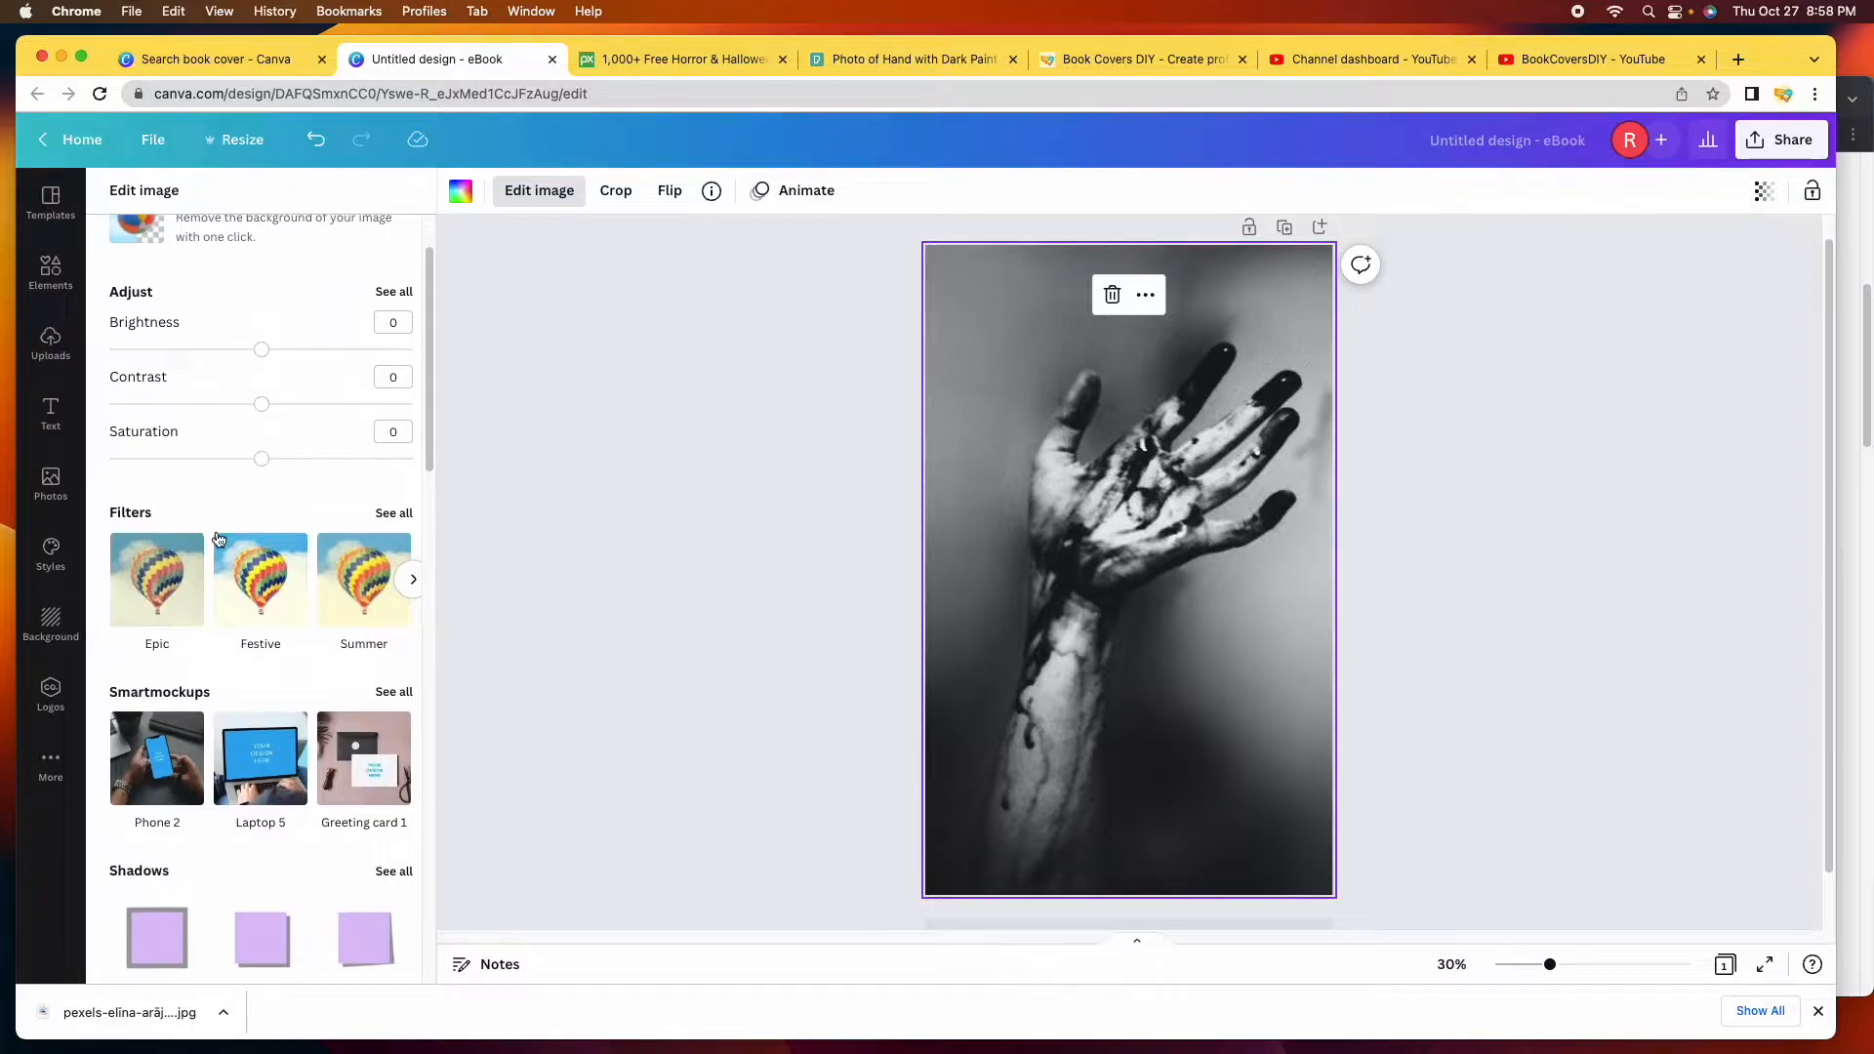
{"action": "scroll", "coordinate": [209, 529], "scroll_direction": "down", "scroll_amount": 3}
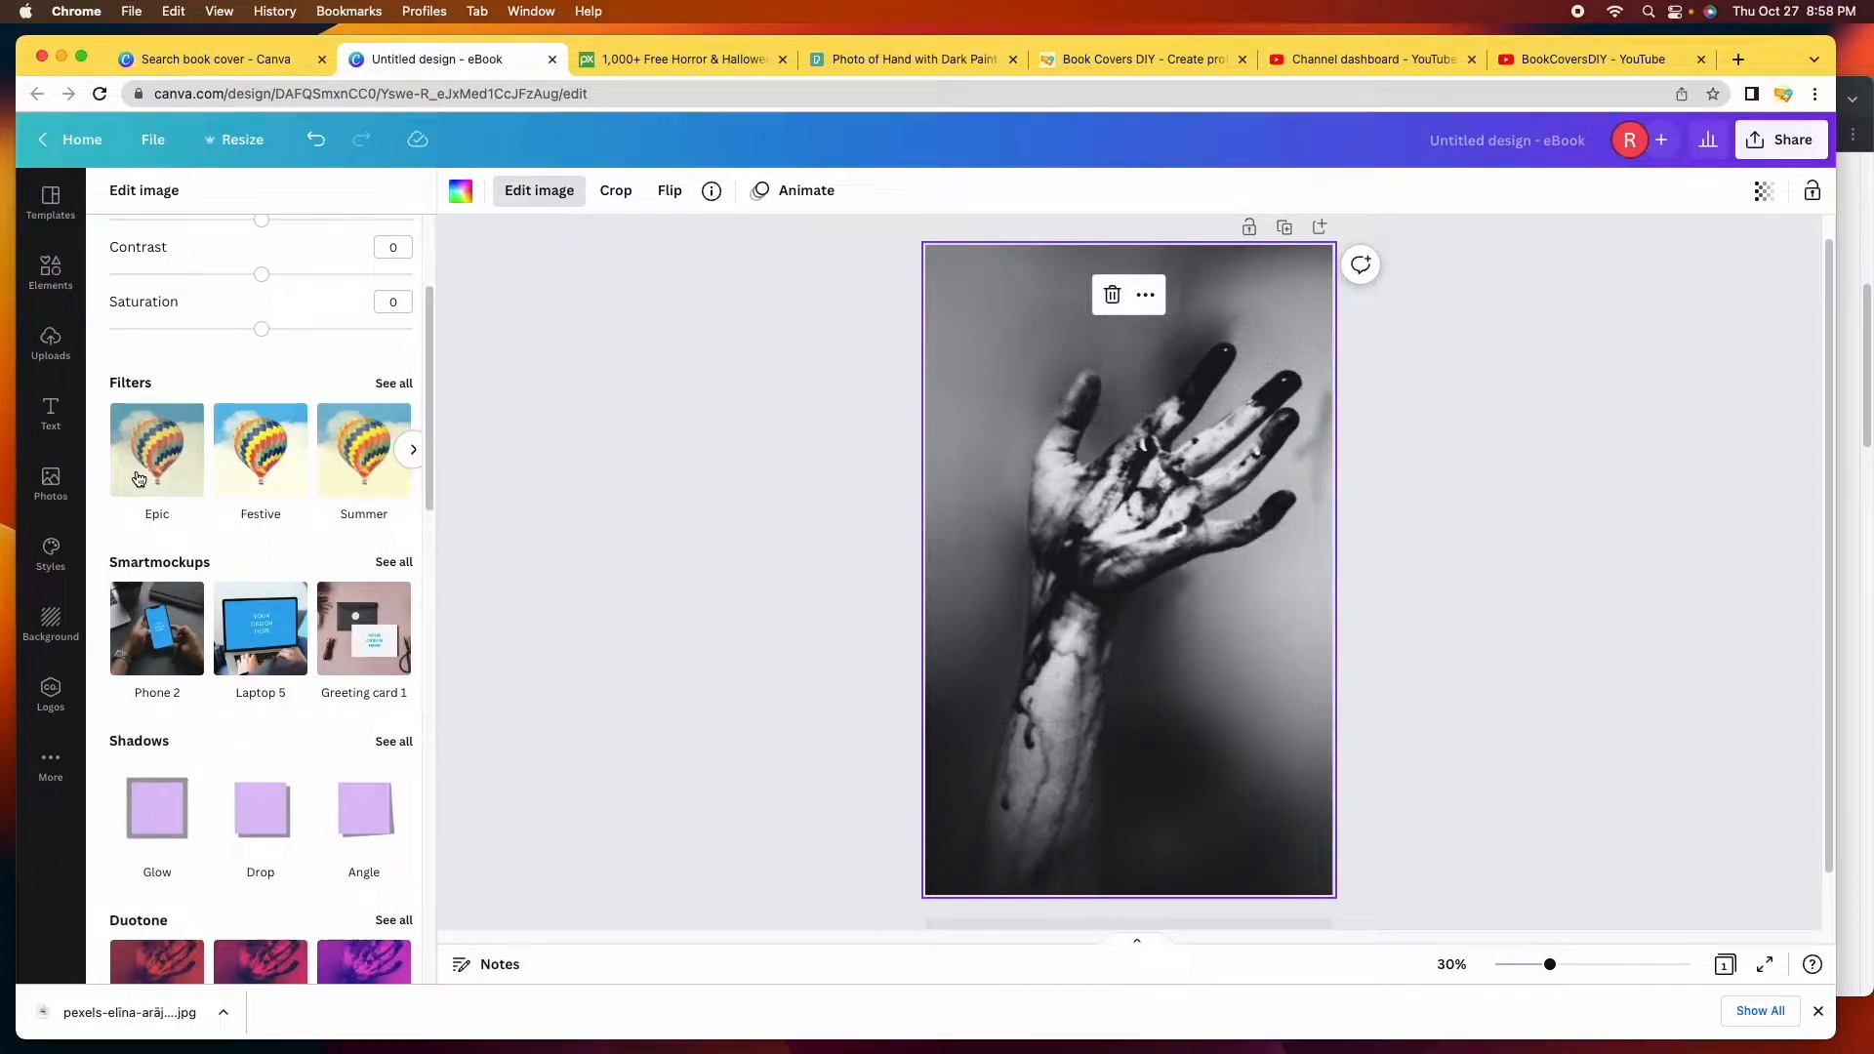
{"action": "scroll", "coordinate": [279, 389], "scroll_direction": "down", "scroll_amount": 7}
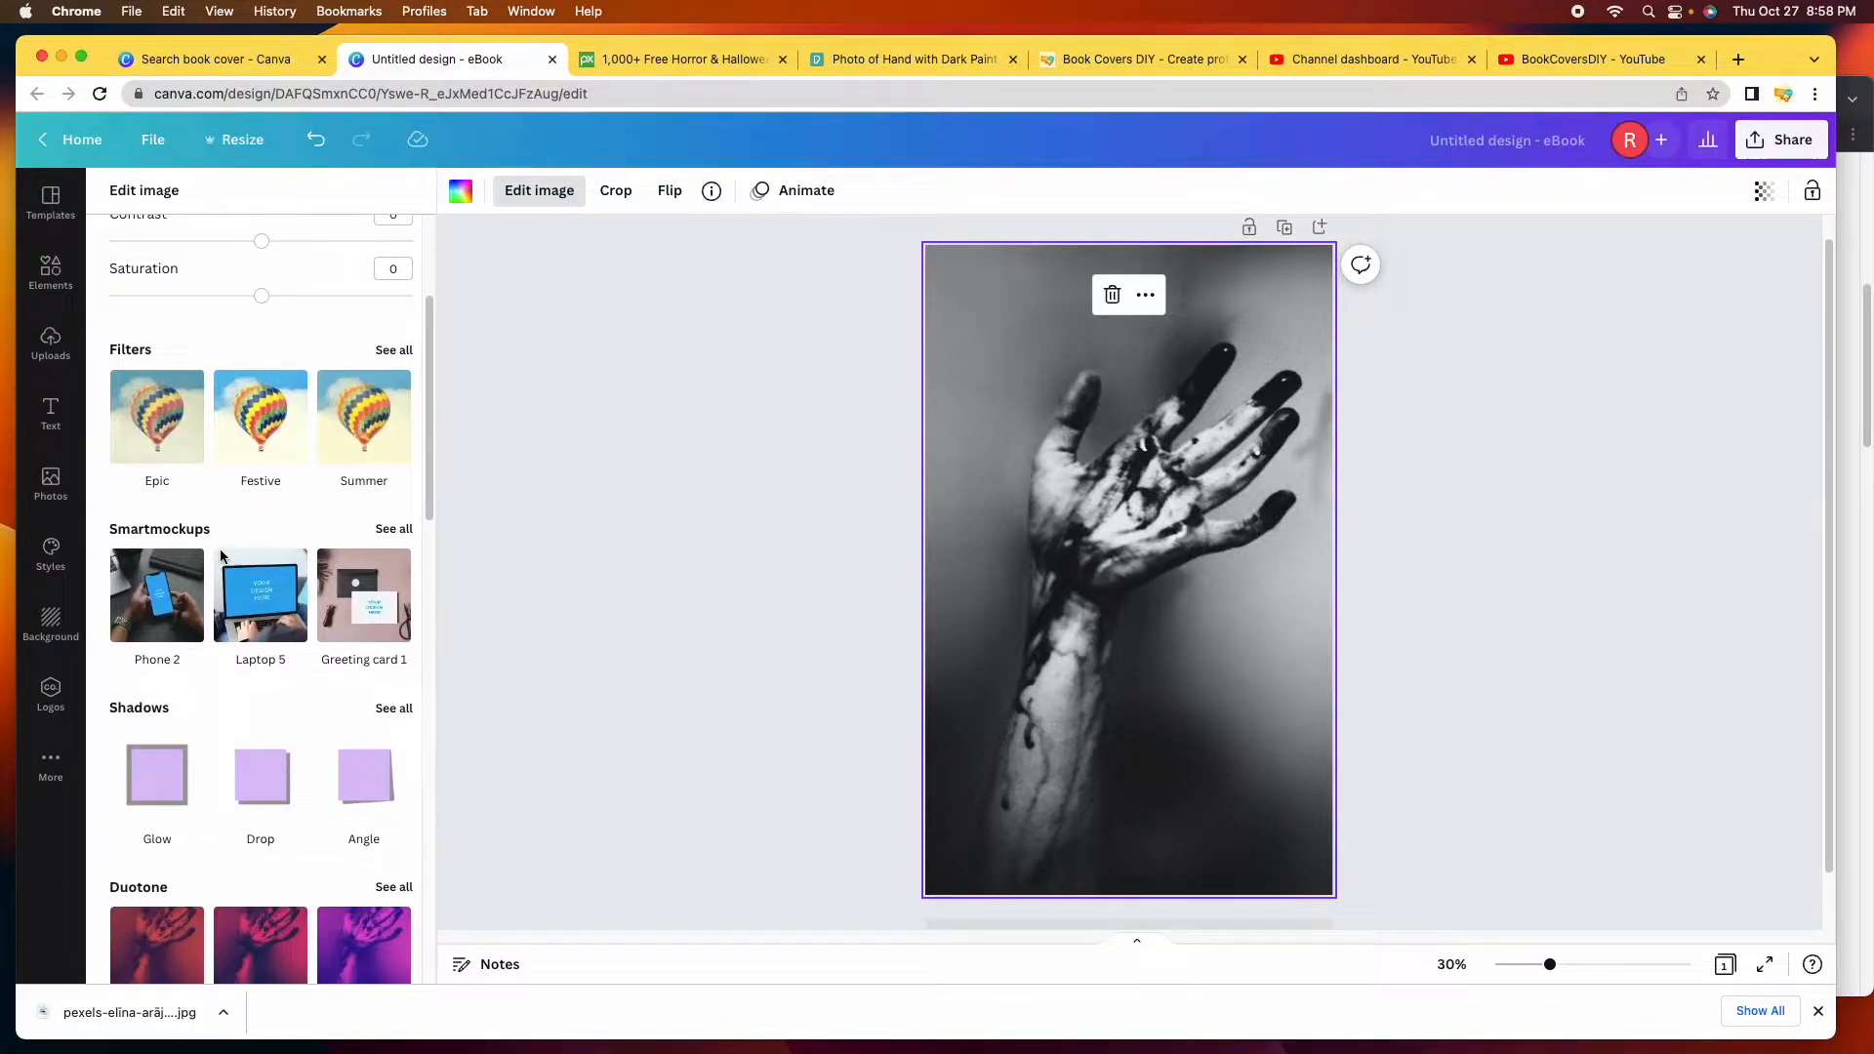
{"action": "scroll", "coordinate": [274, 542], "scroll_direction": "down", "scroll_amount": 3}
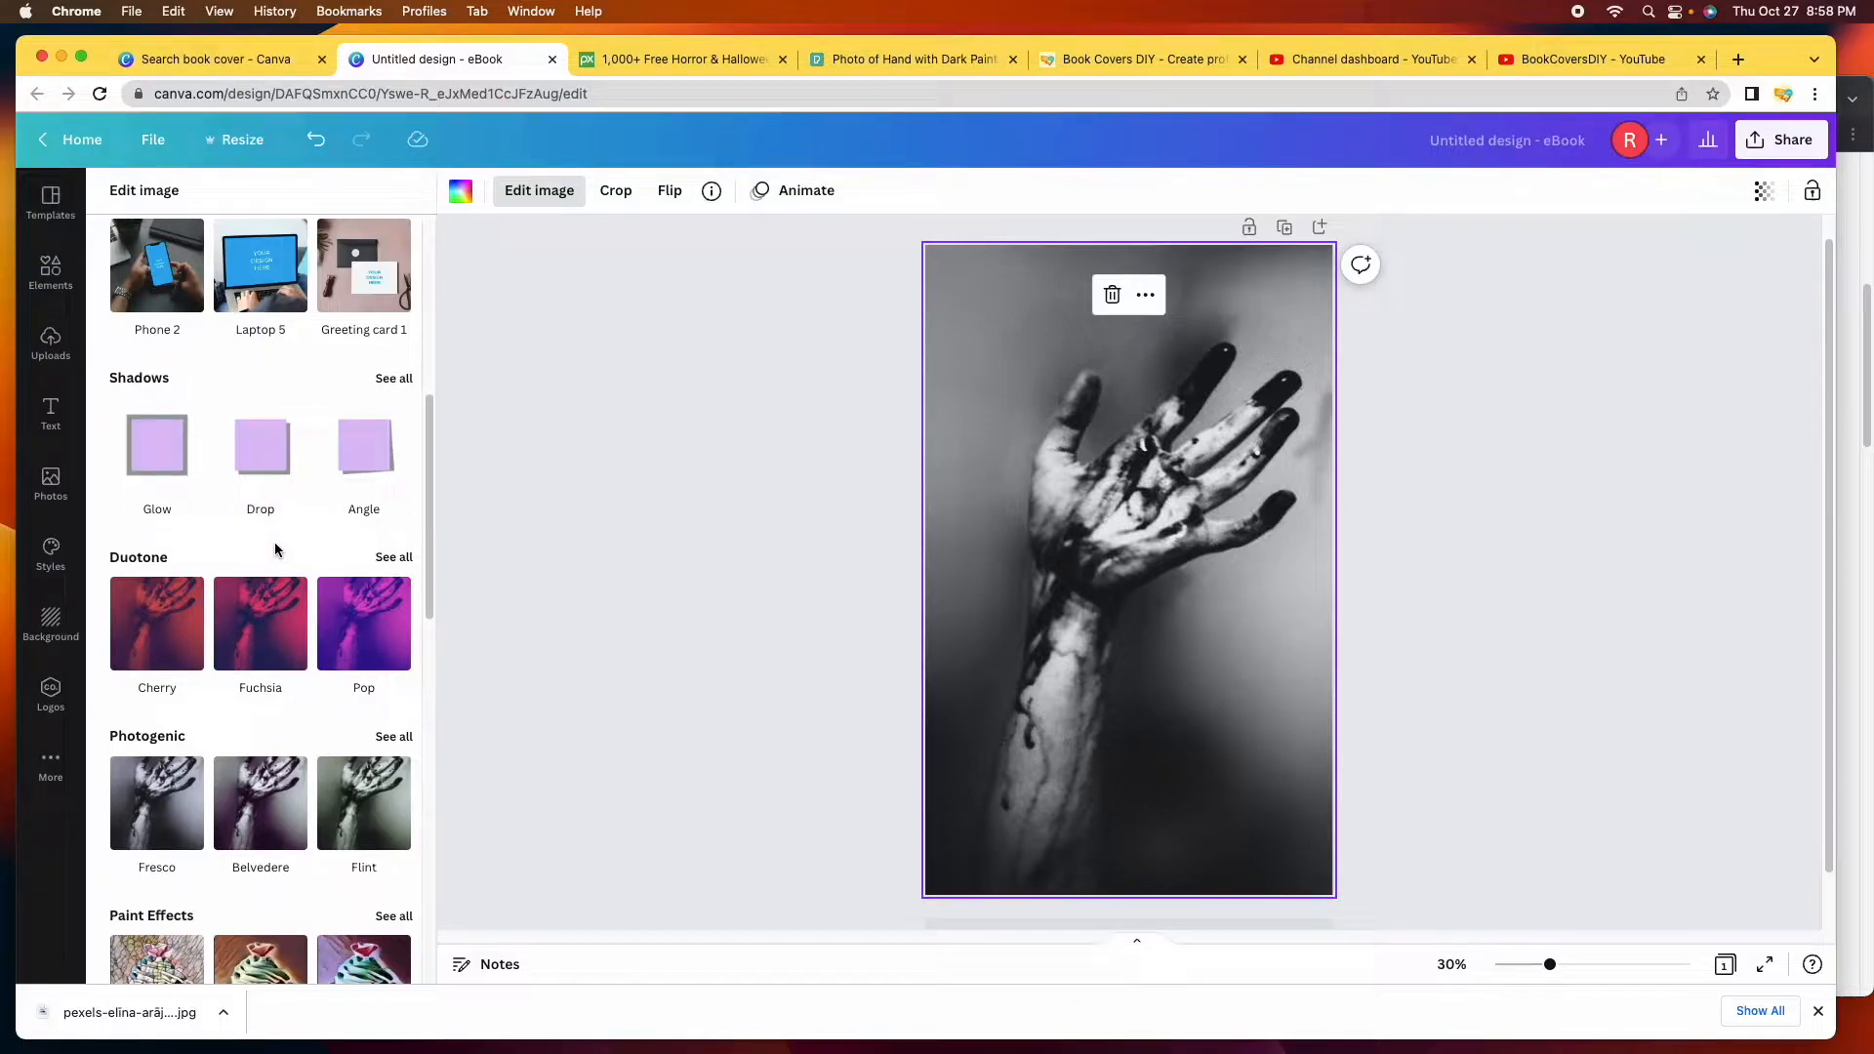
{"action": "scroll", "coordinate": [322, 467], "scroll_direction": "down", "scroll_amount": 1}
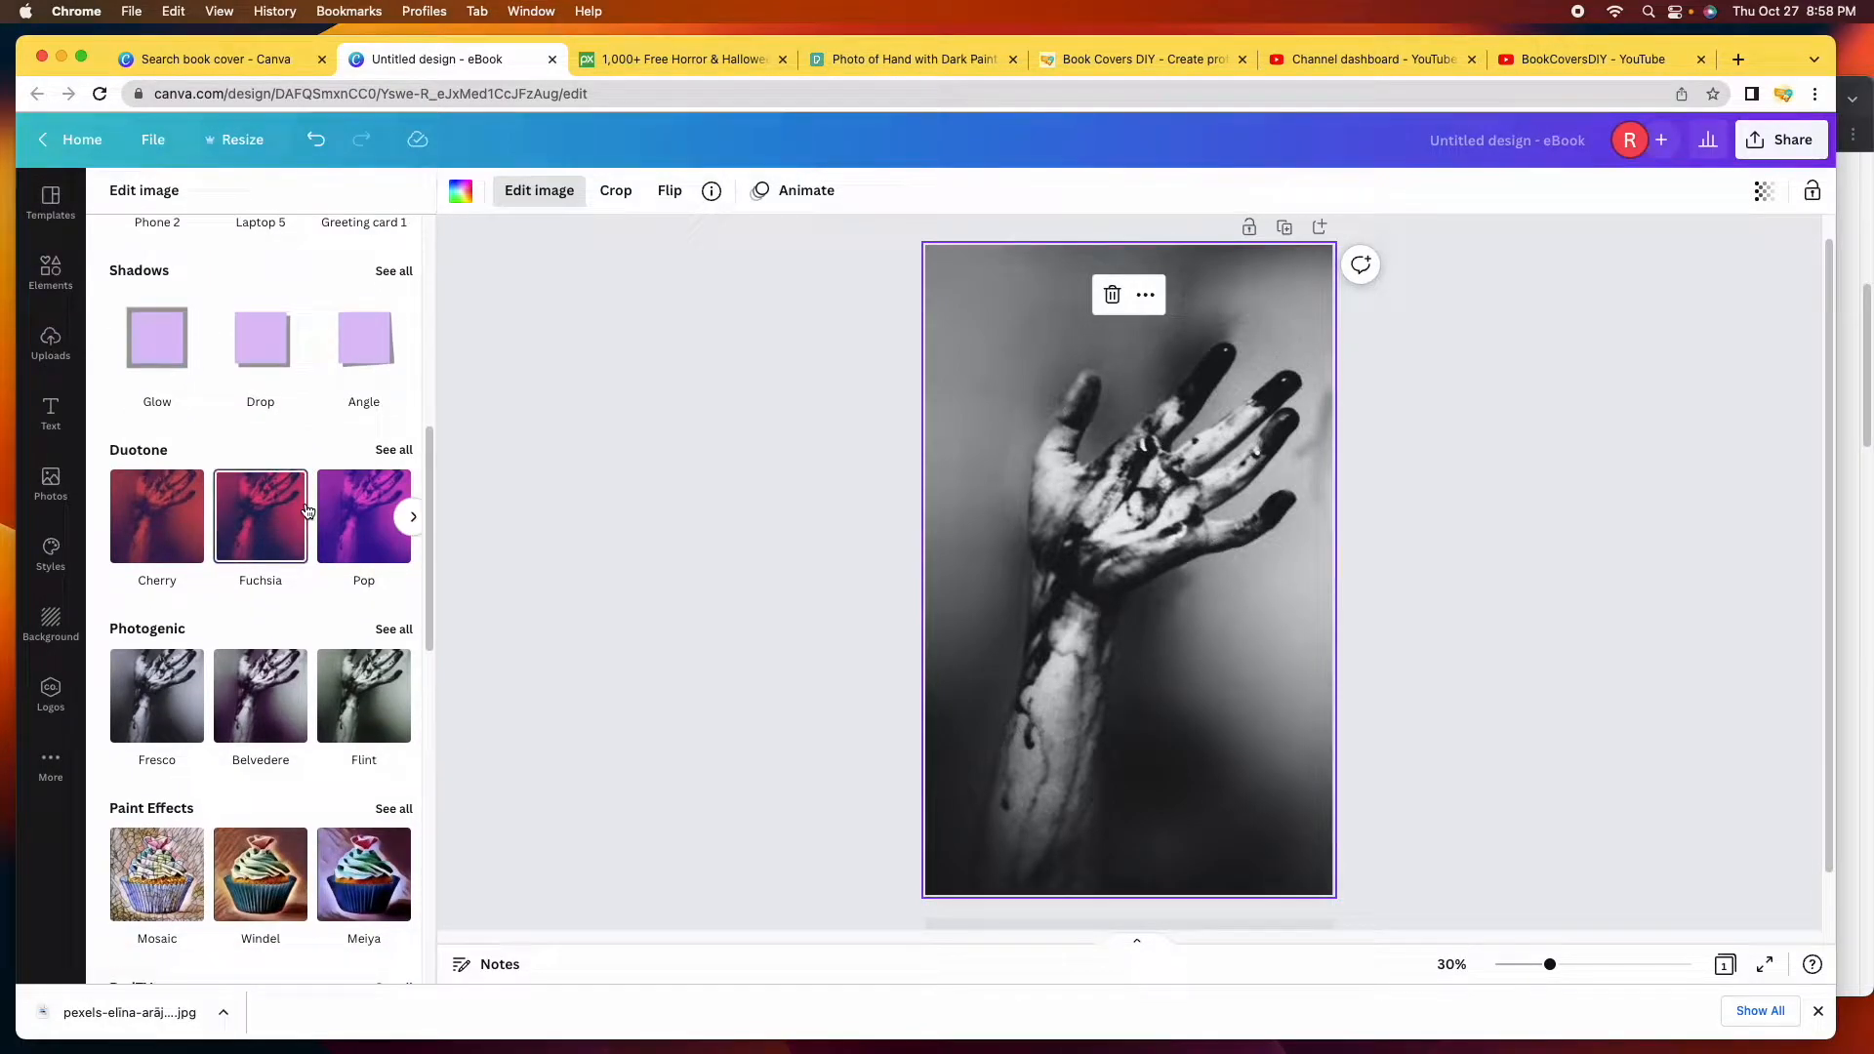
Apply the Cherry duotone with red highlights and dark navy shadows to the hand photo.
{"action": "left_click", "coordinate": [396, 449]}
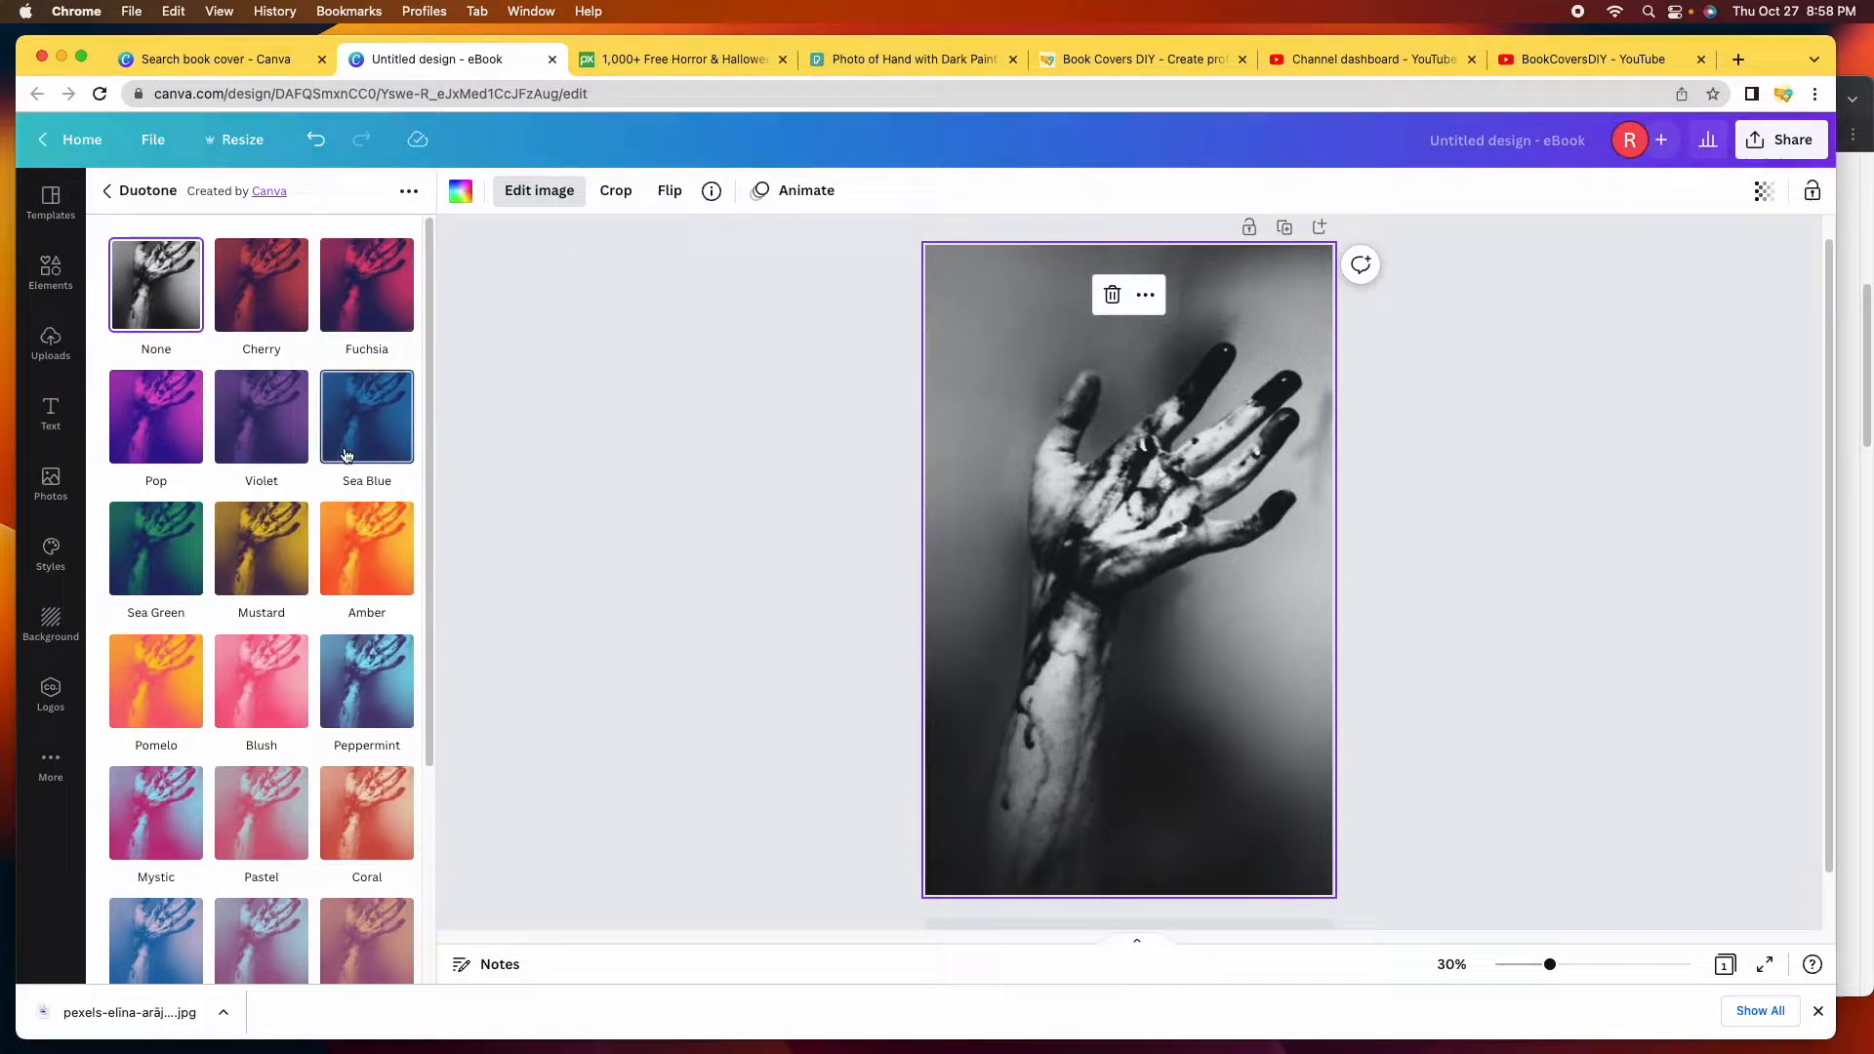
{"action": "scroll", "coordinate": [345, 452], "scroll_direction": "down", "scroll_amount": 3}
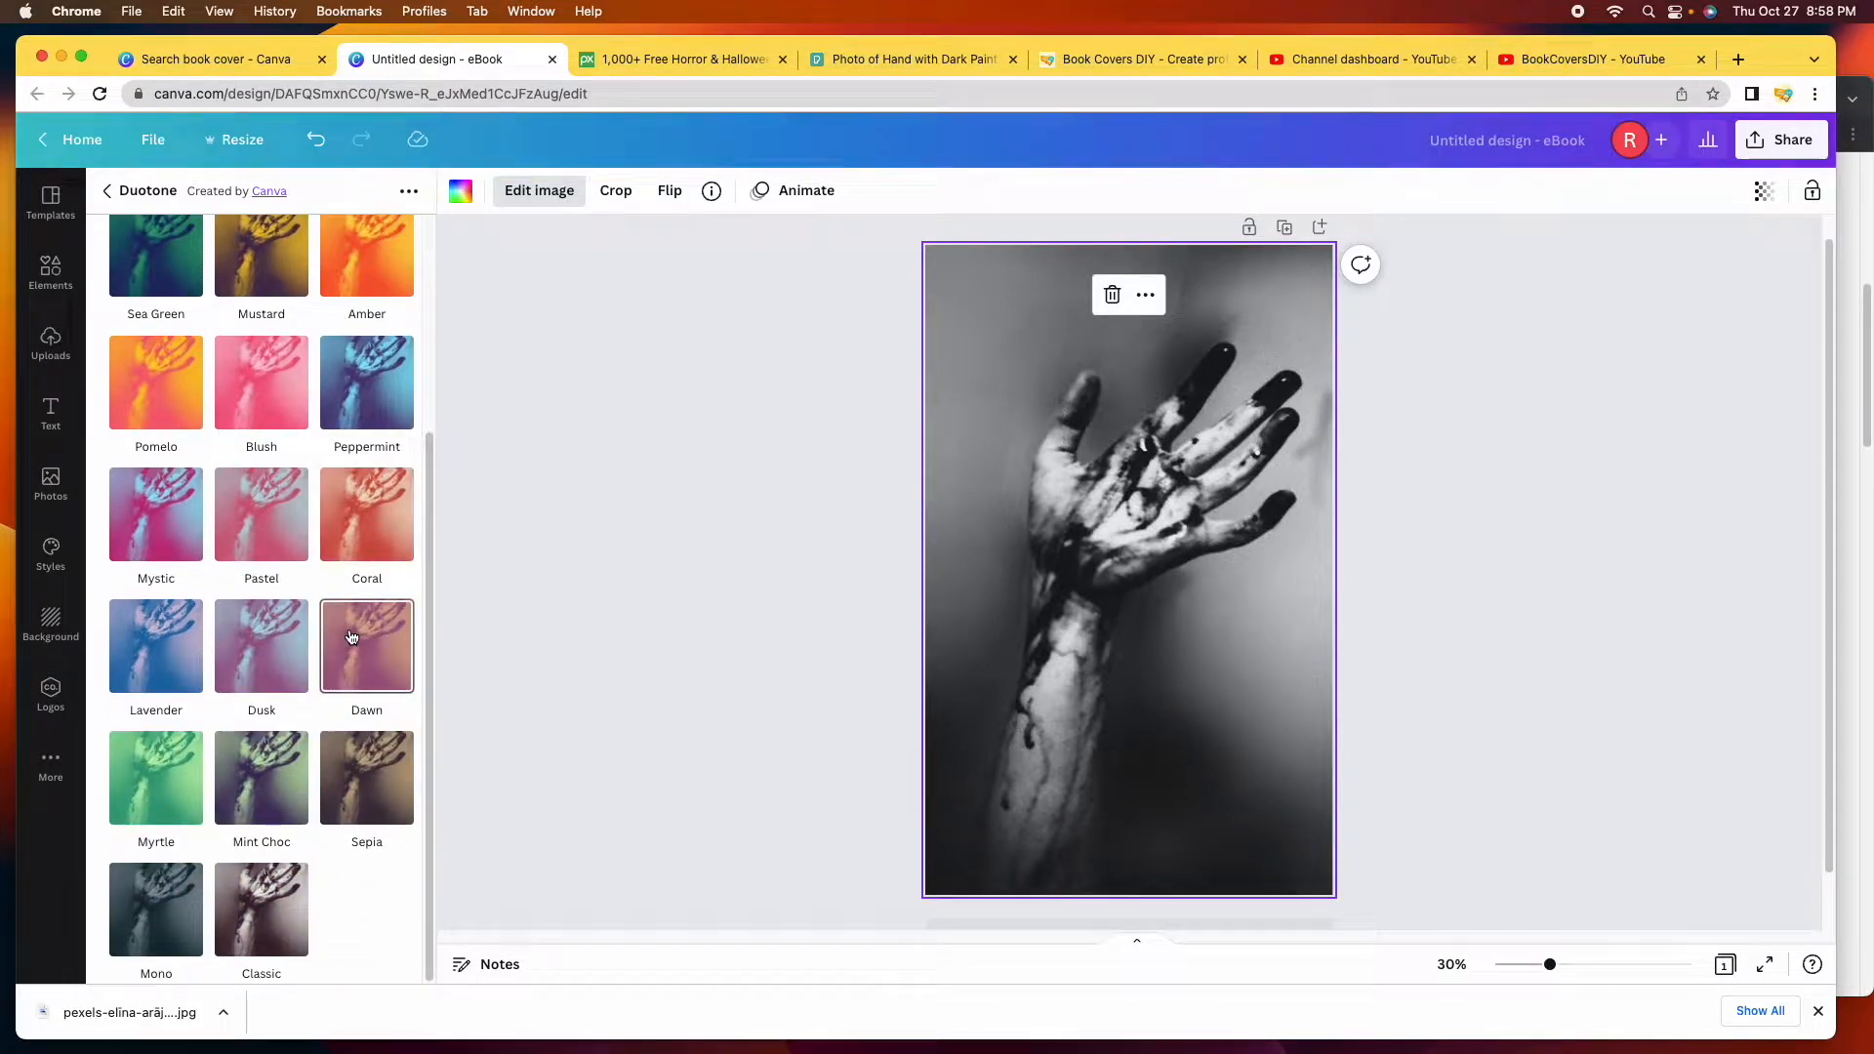
{"action": "scroll", "coordinate": [352, 636], "scroll_direction": "up", "scroll_amount": 3}
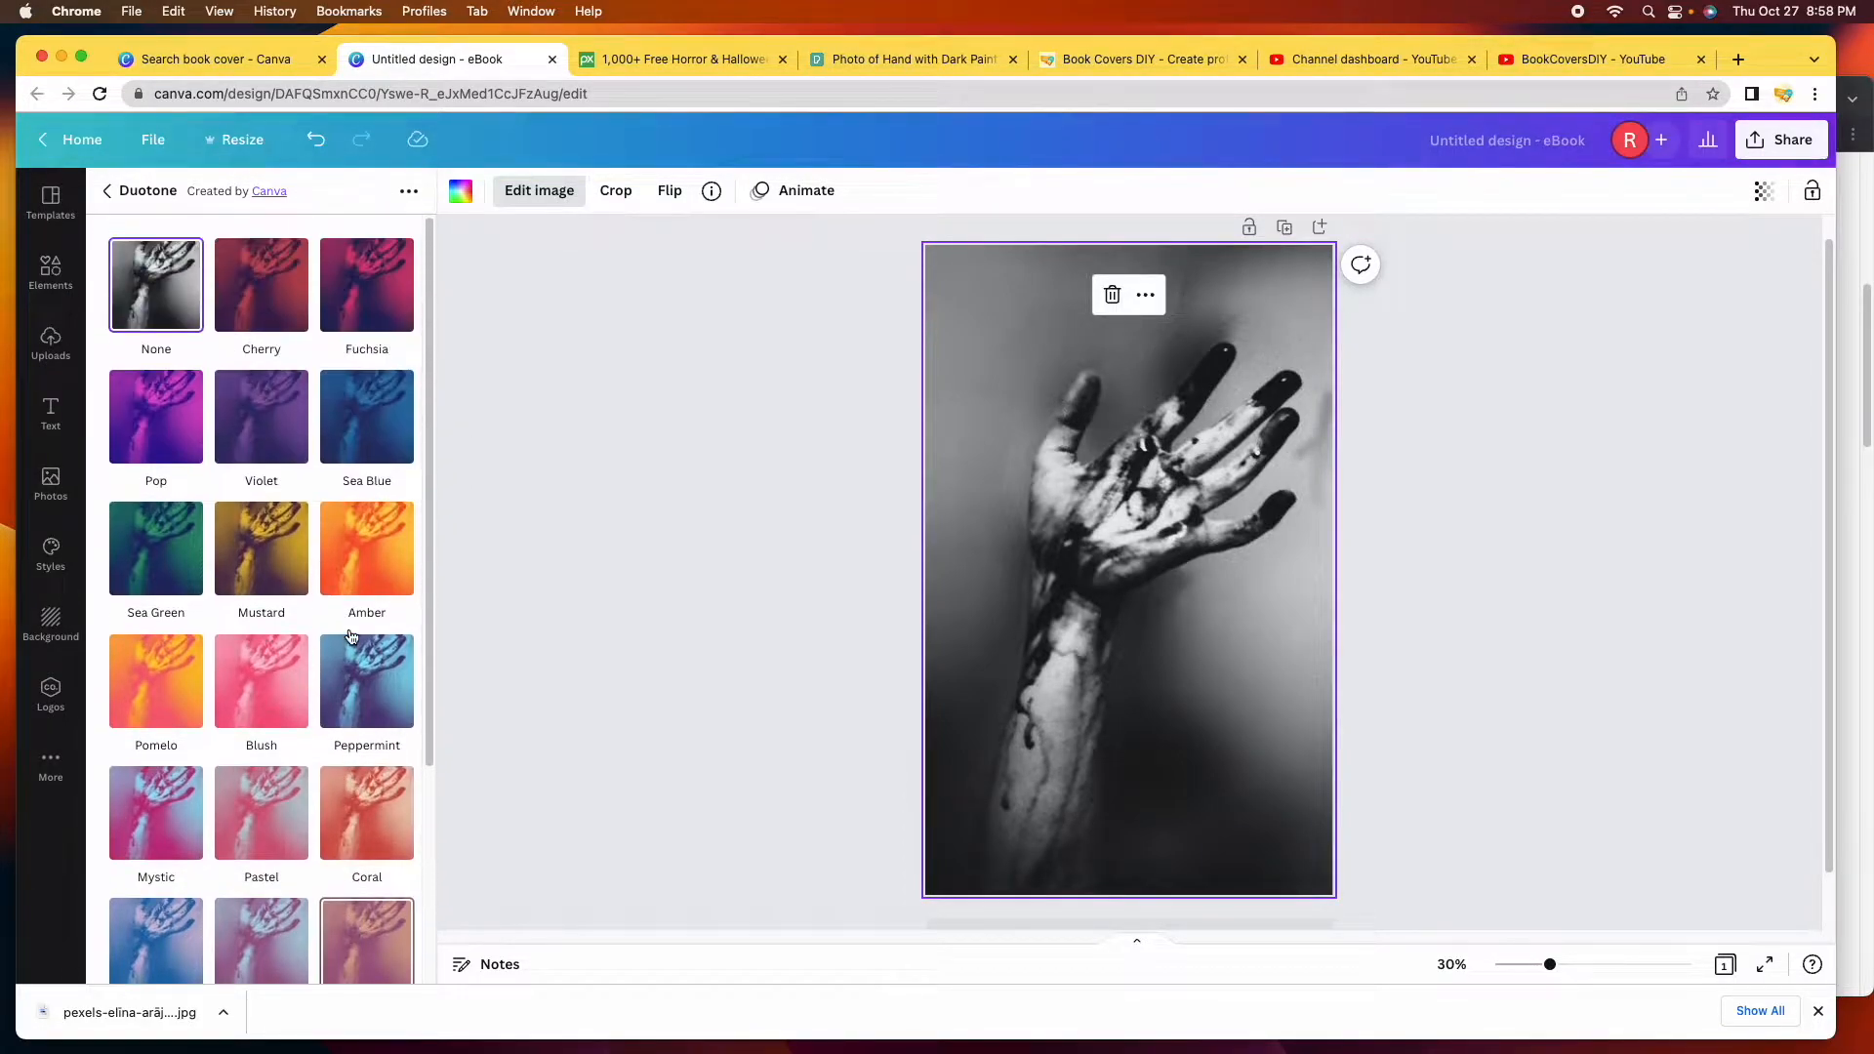
{"action": "left_click", "coordinate": [285, 295]}
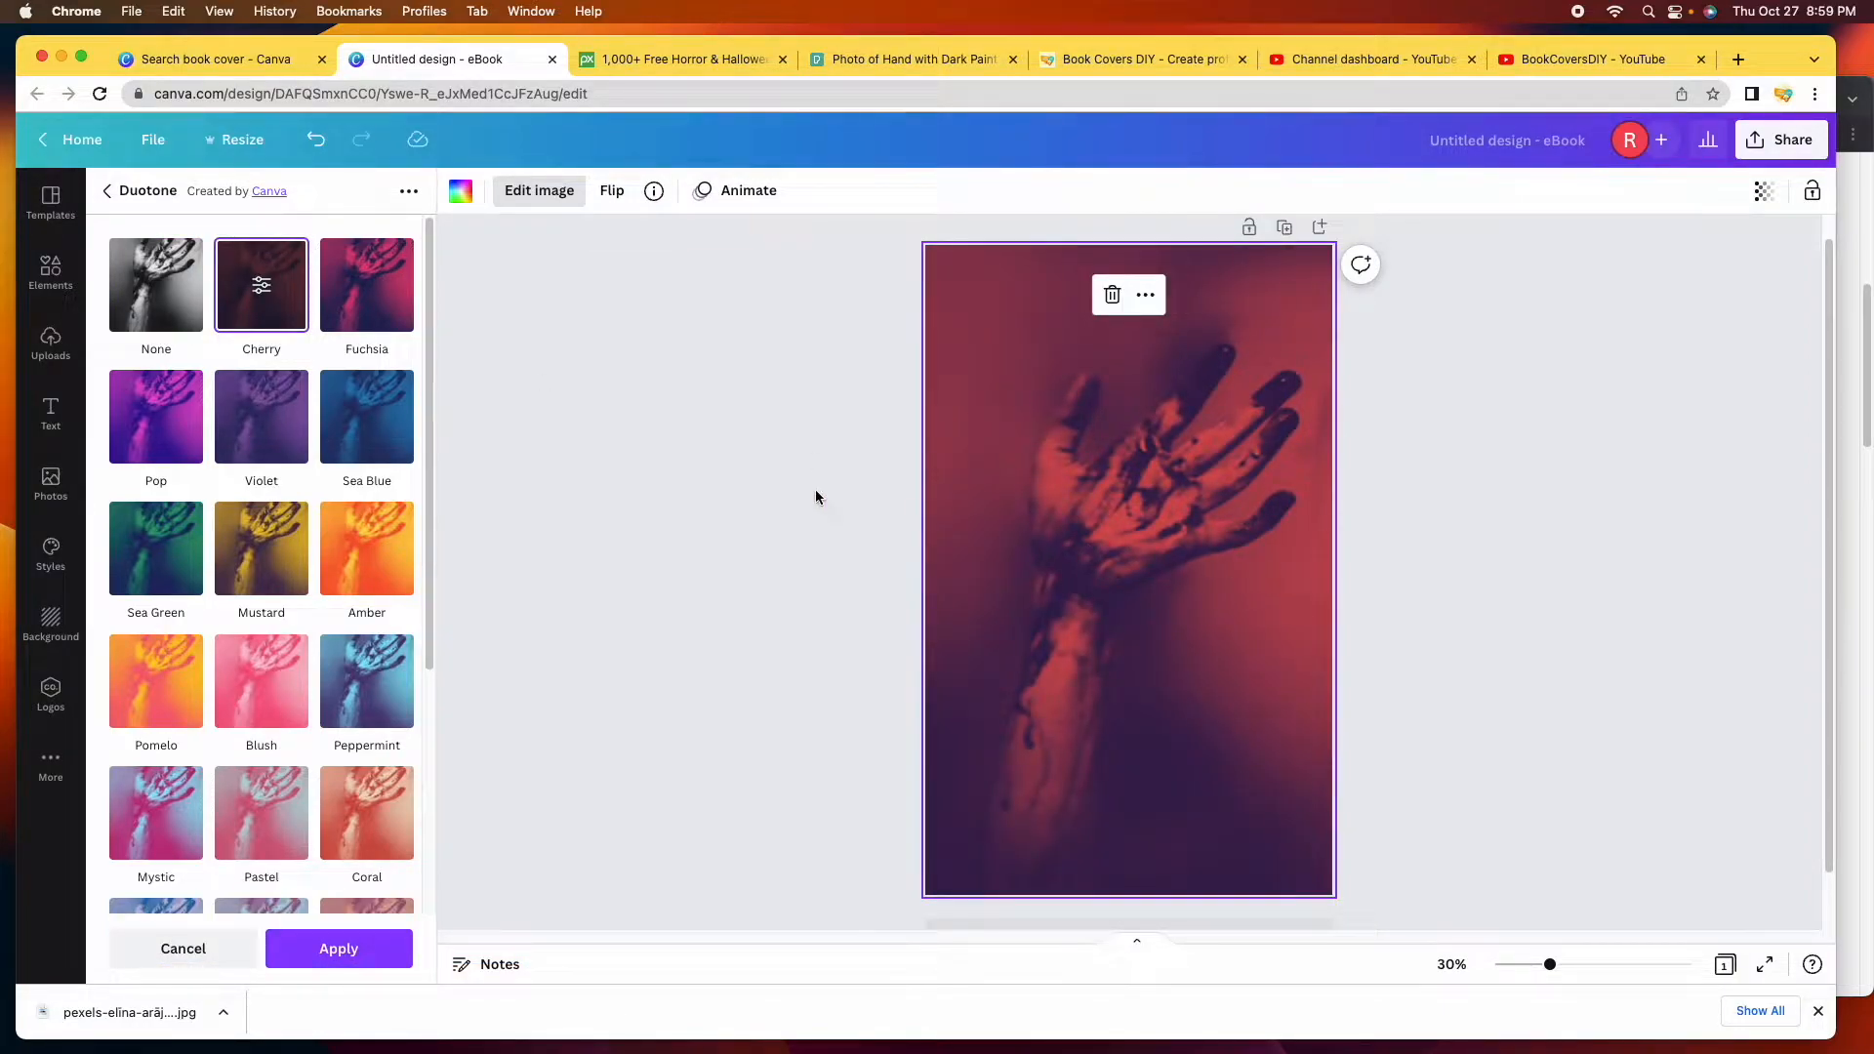
{"action": "left_click", "coordinate": [262, 287]}
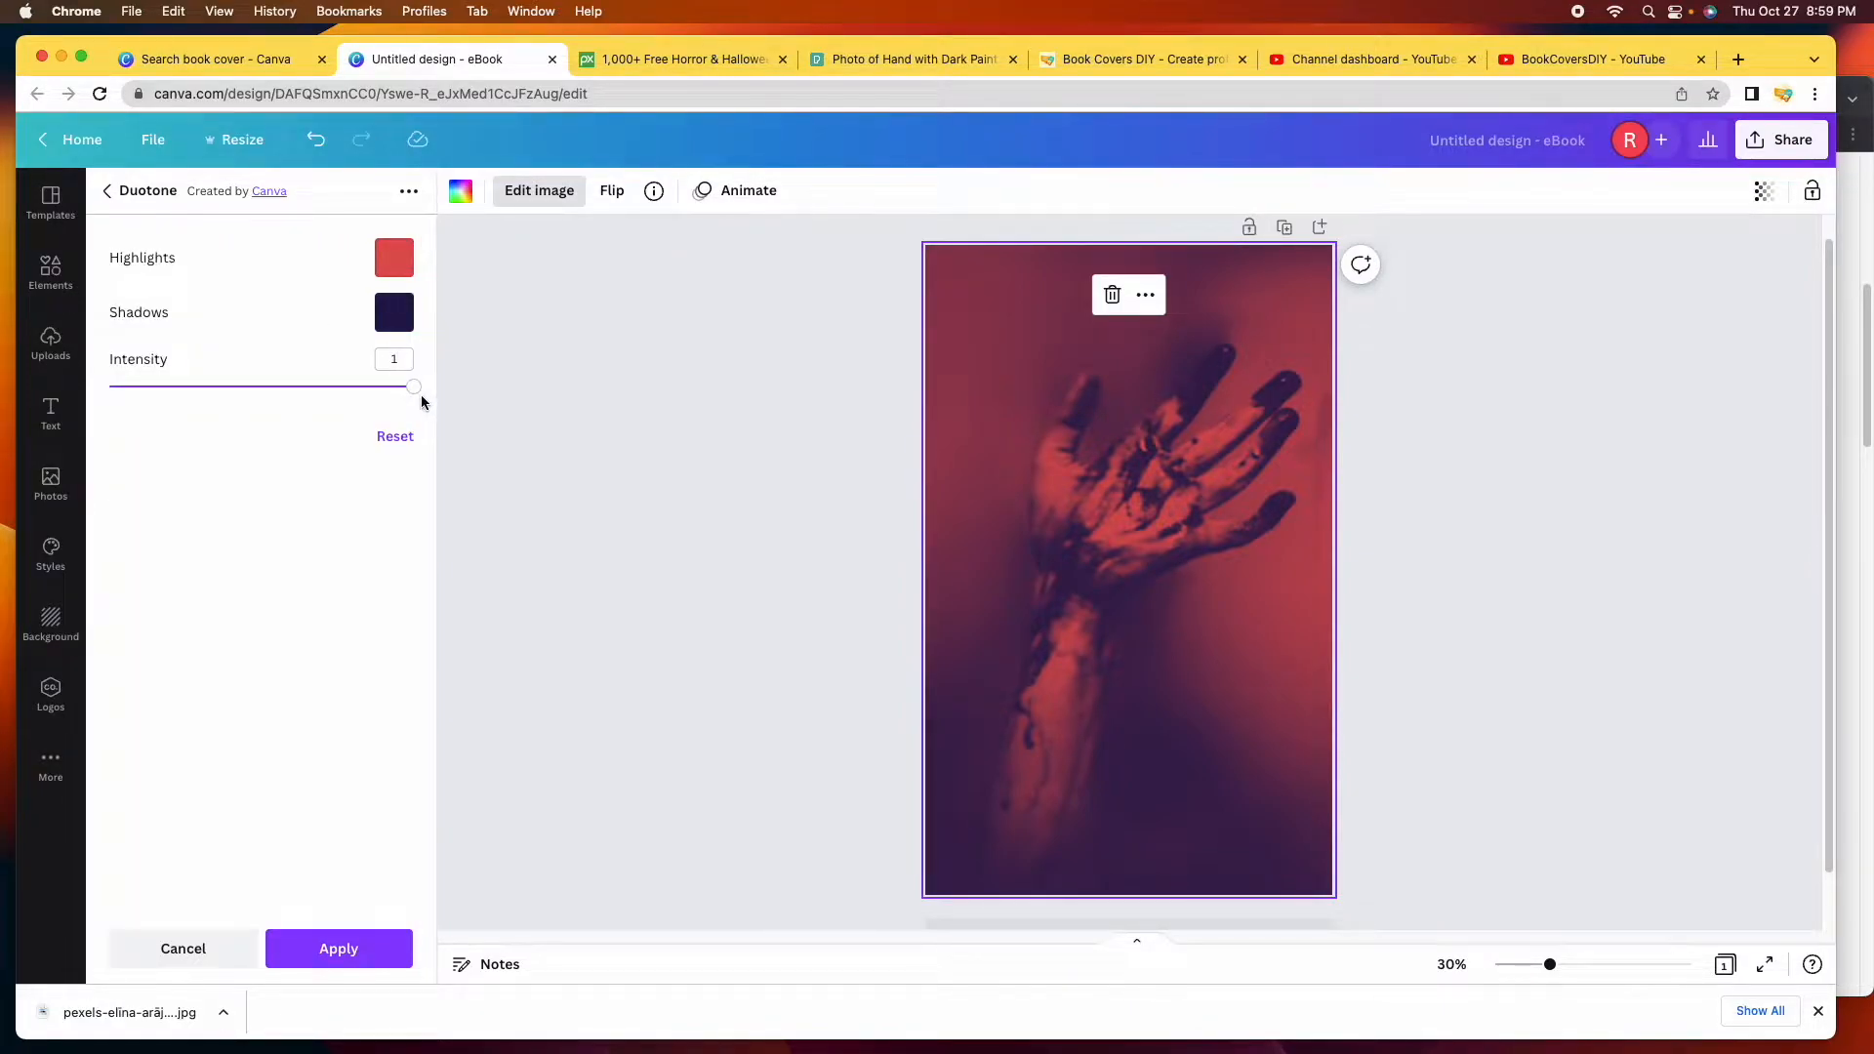
{"action": "mouse_move", "coordinate": [411, 387]}
{"action": "left_mouse_down"}
{"action": "mouse_move", "coordinate": [42, 369]}
{"action": "mouse_move", "coordinate": [436, 394]}
{"action": "left_mouse_up"}
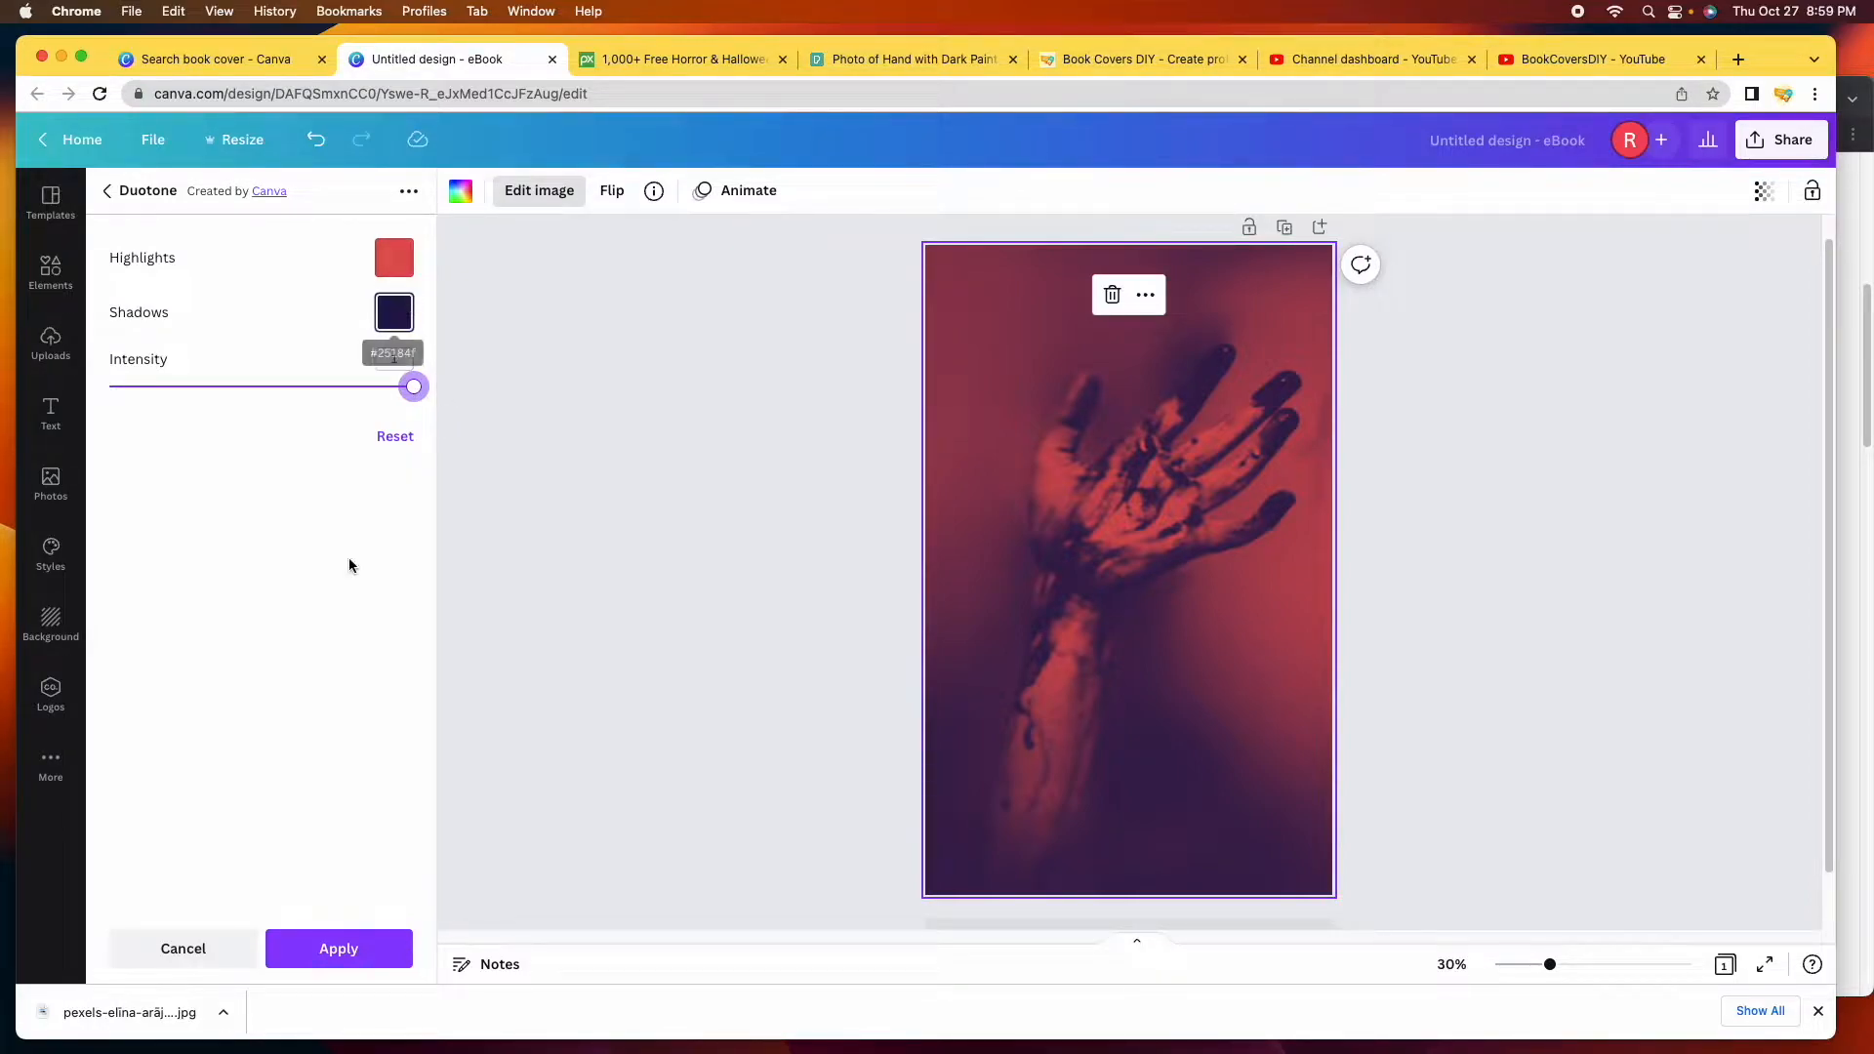
{"action": "left_click", "coordinate": [340, 953]}
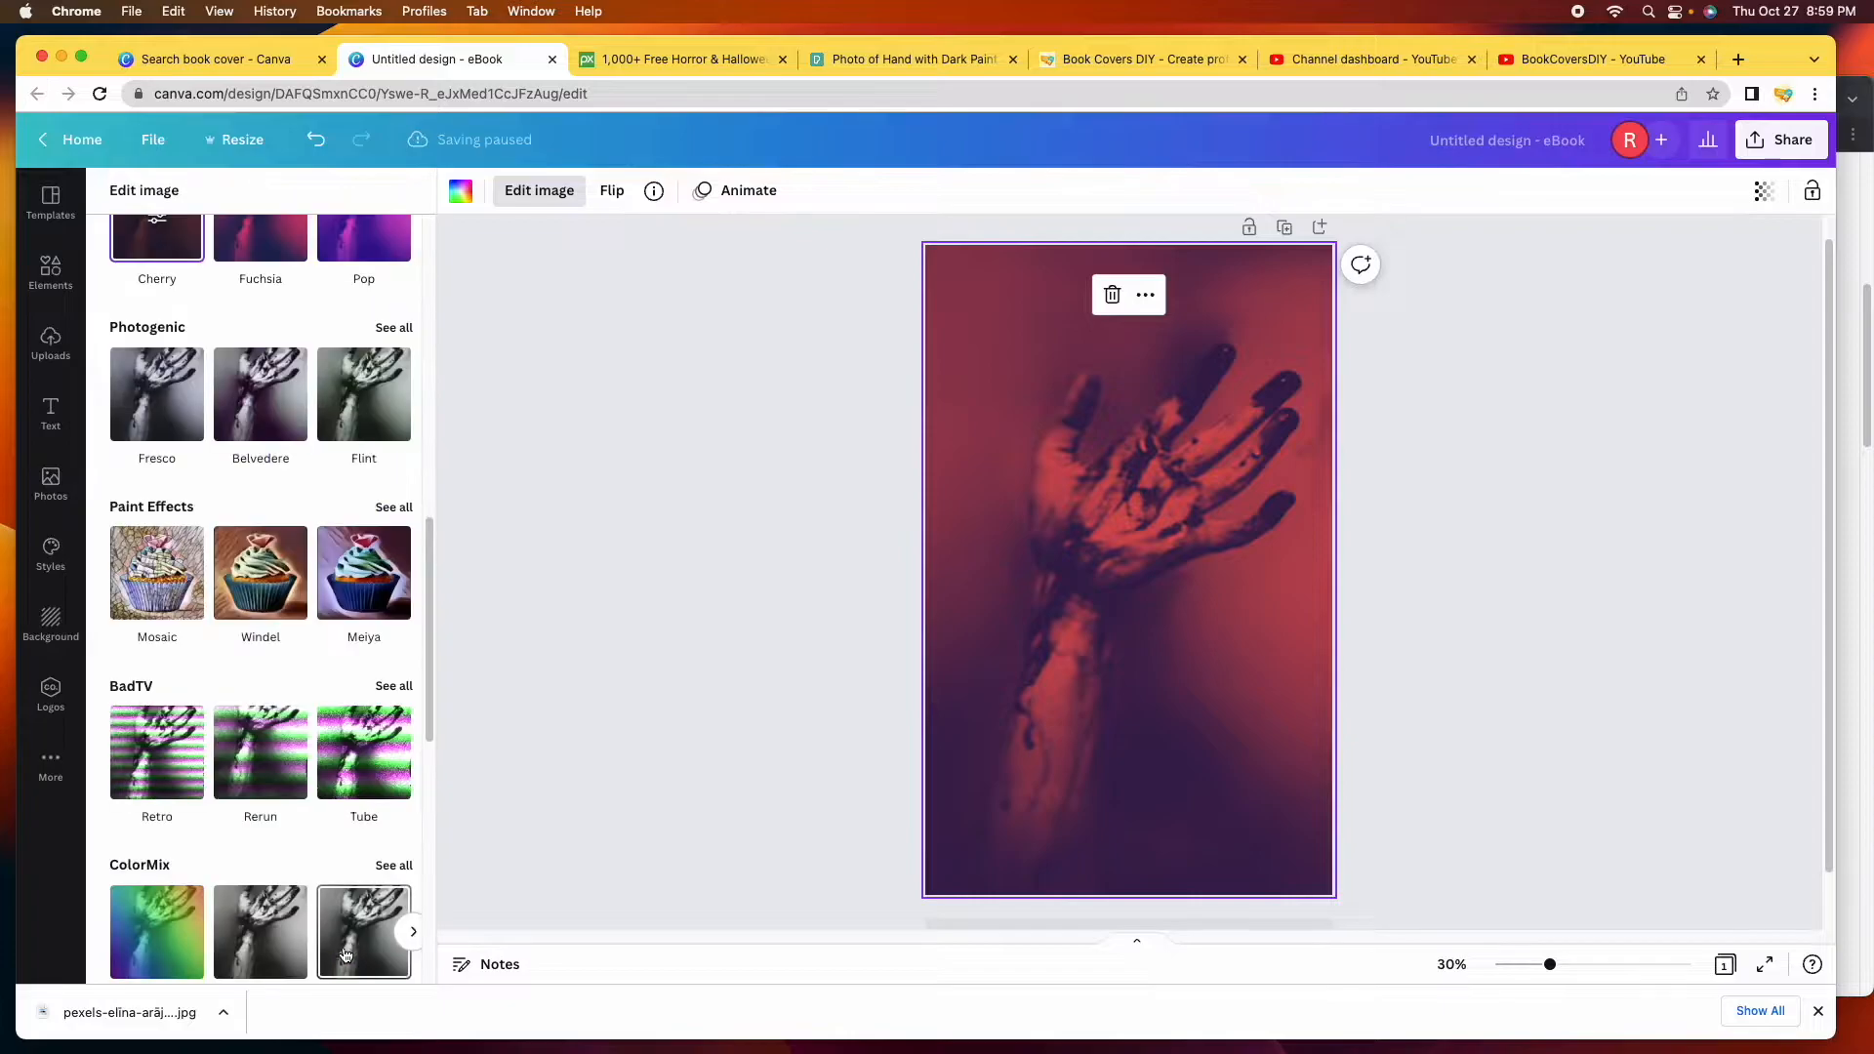
{"action": "scroll", "coordinate": [188, 669], "scroll_direction": "up", "scroll_amount": 6}
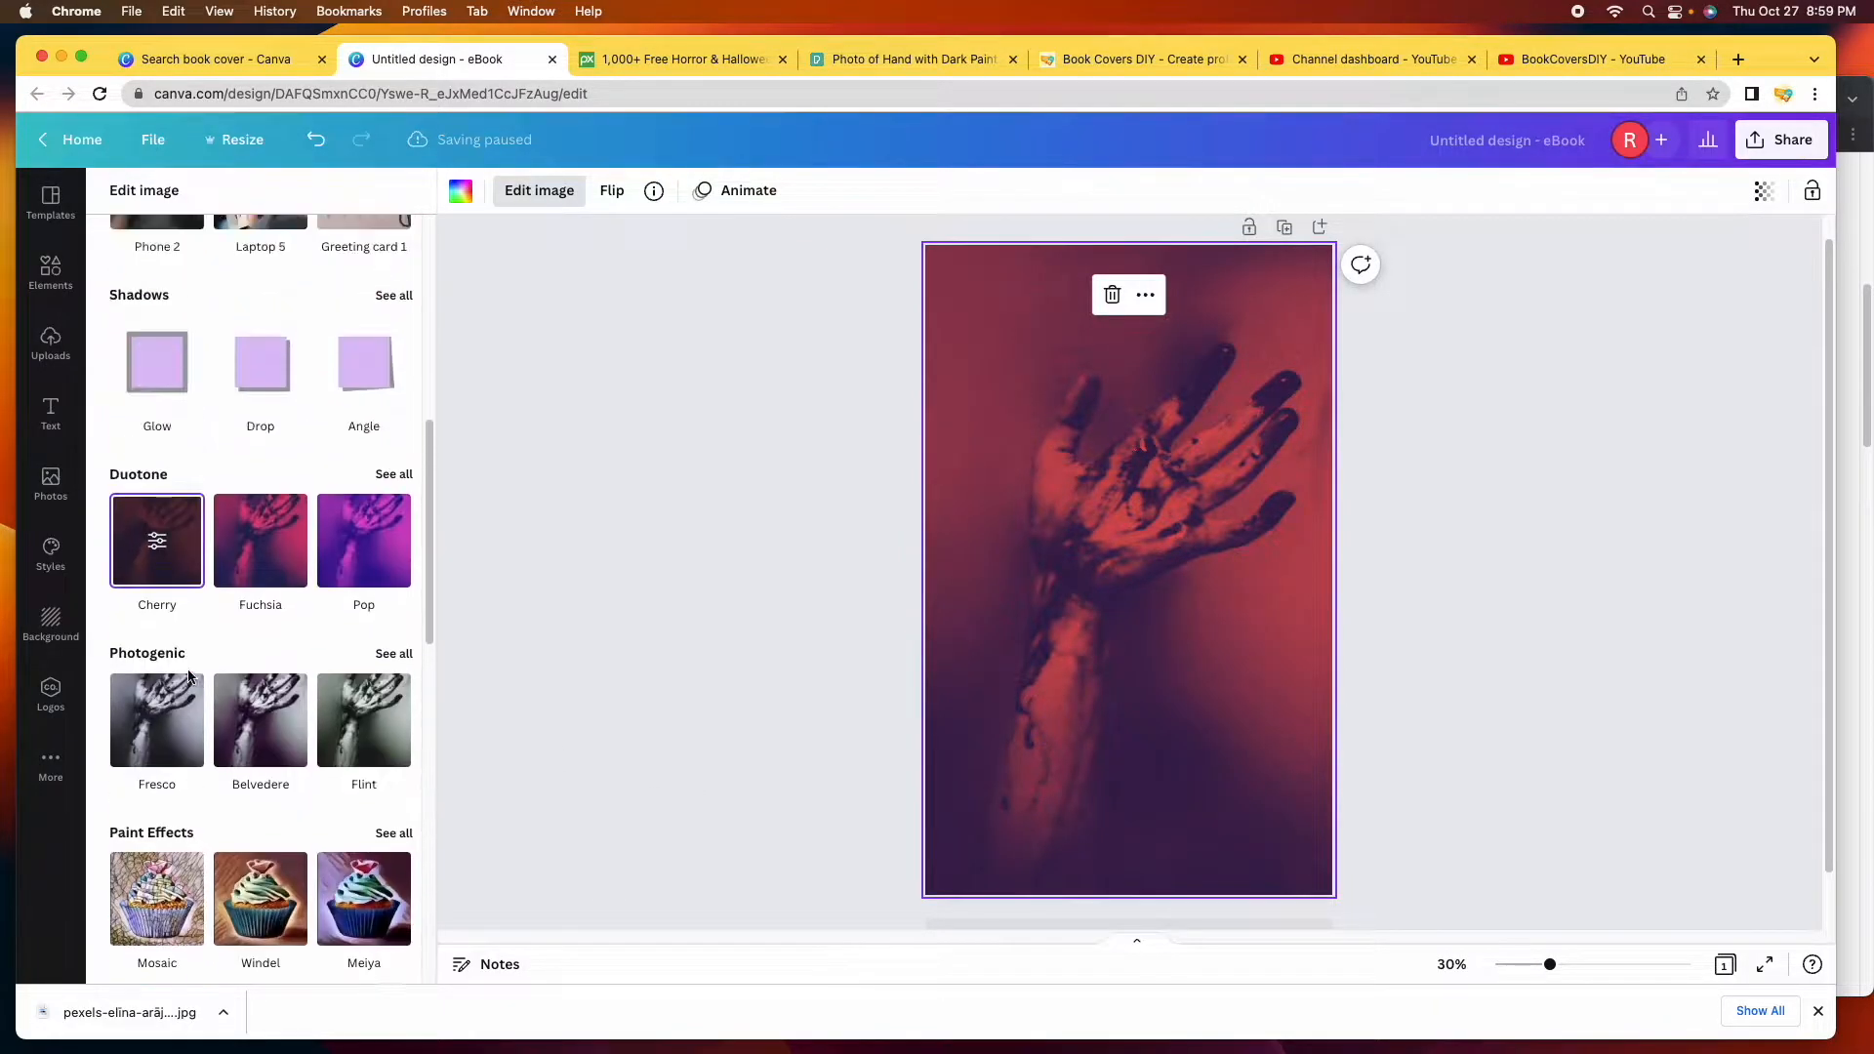
{"action": "scroll", "coordinate": [201, 674], "scroll_direction": "up", "scroll_amount": 5}
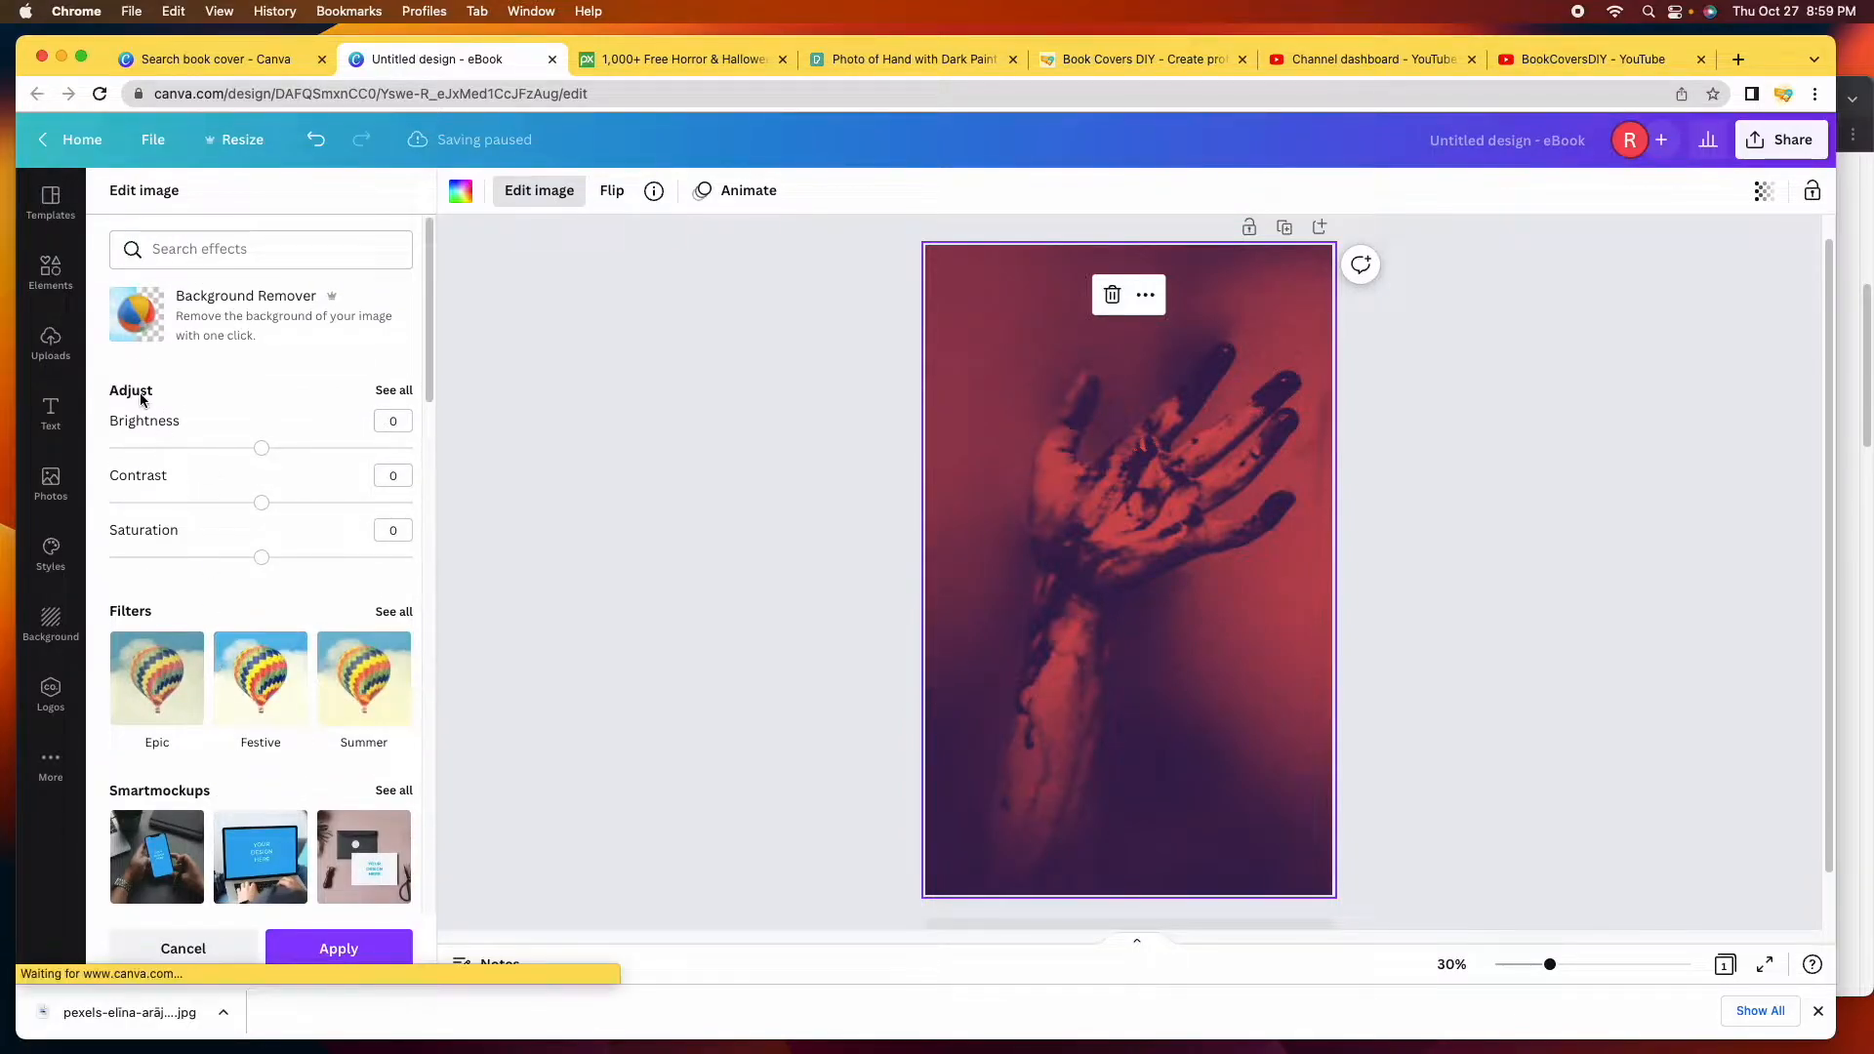
Adjust the hand photo to brightness 5, contrast -4 and saturation -5, leaving Tint and Blur at 0.
{"action": "left_click", "coordinate": [395, 391]}
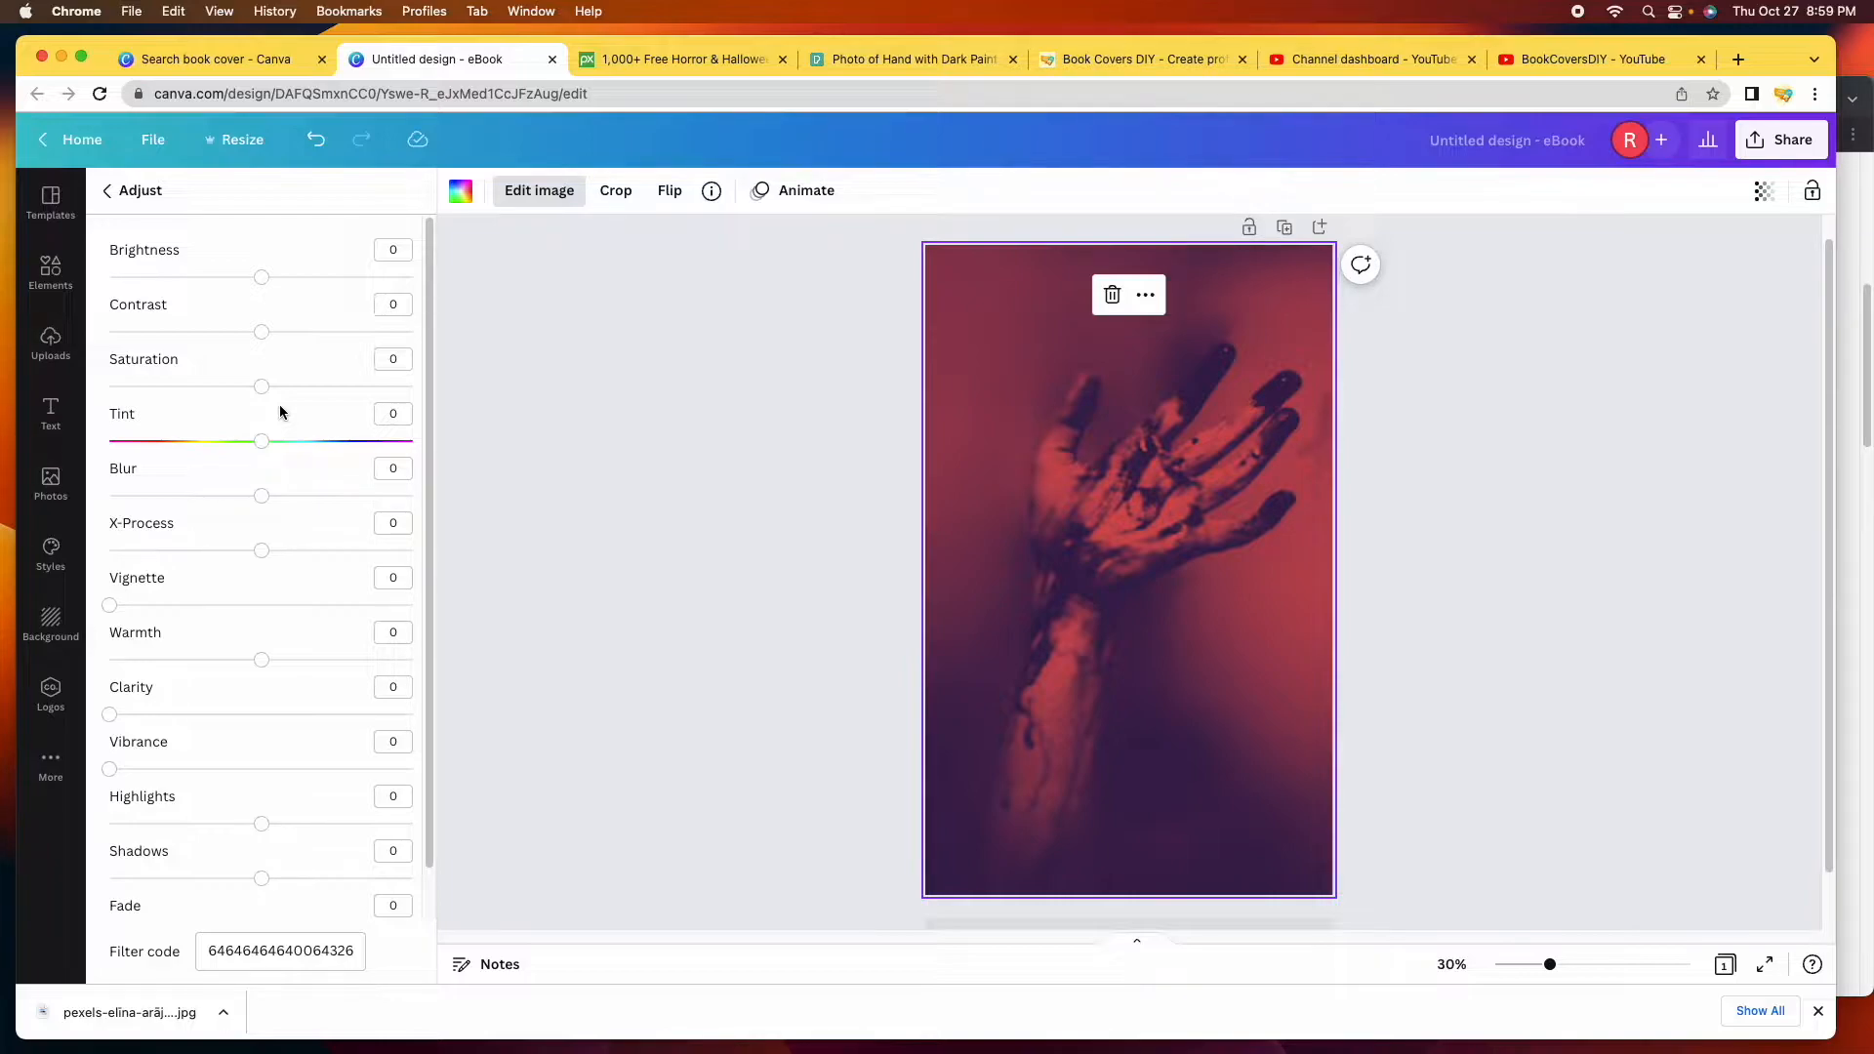
{"action": "left_click_drag", "start_coordinate": [266, 283], "coordinate": [255, 395]}
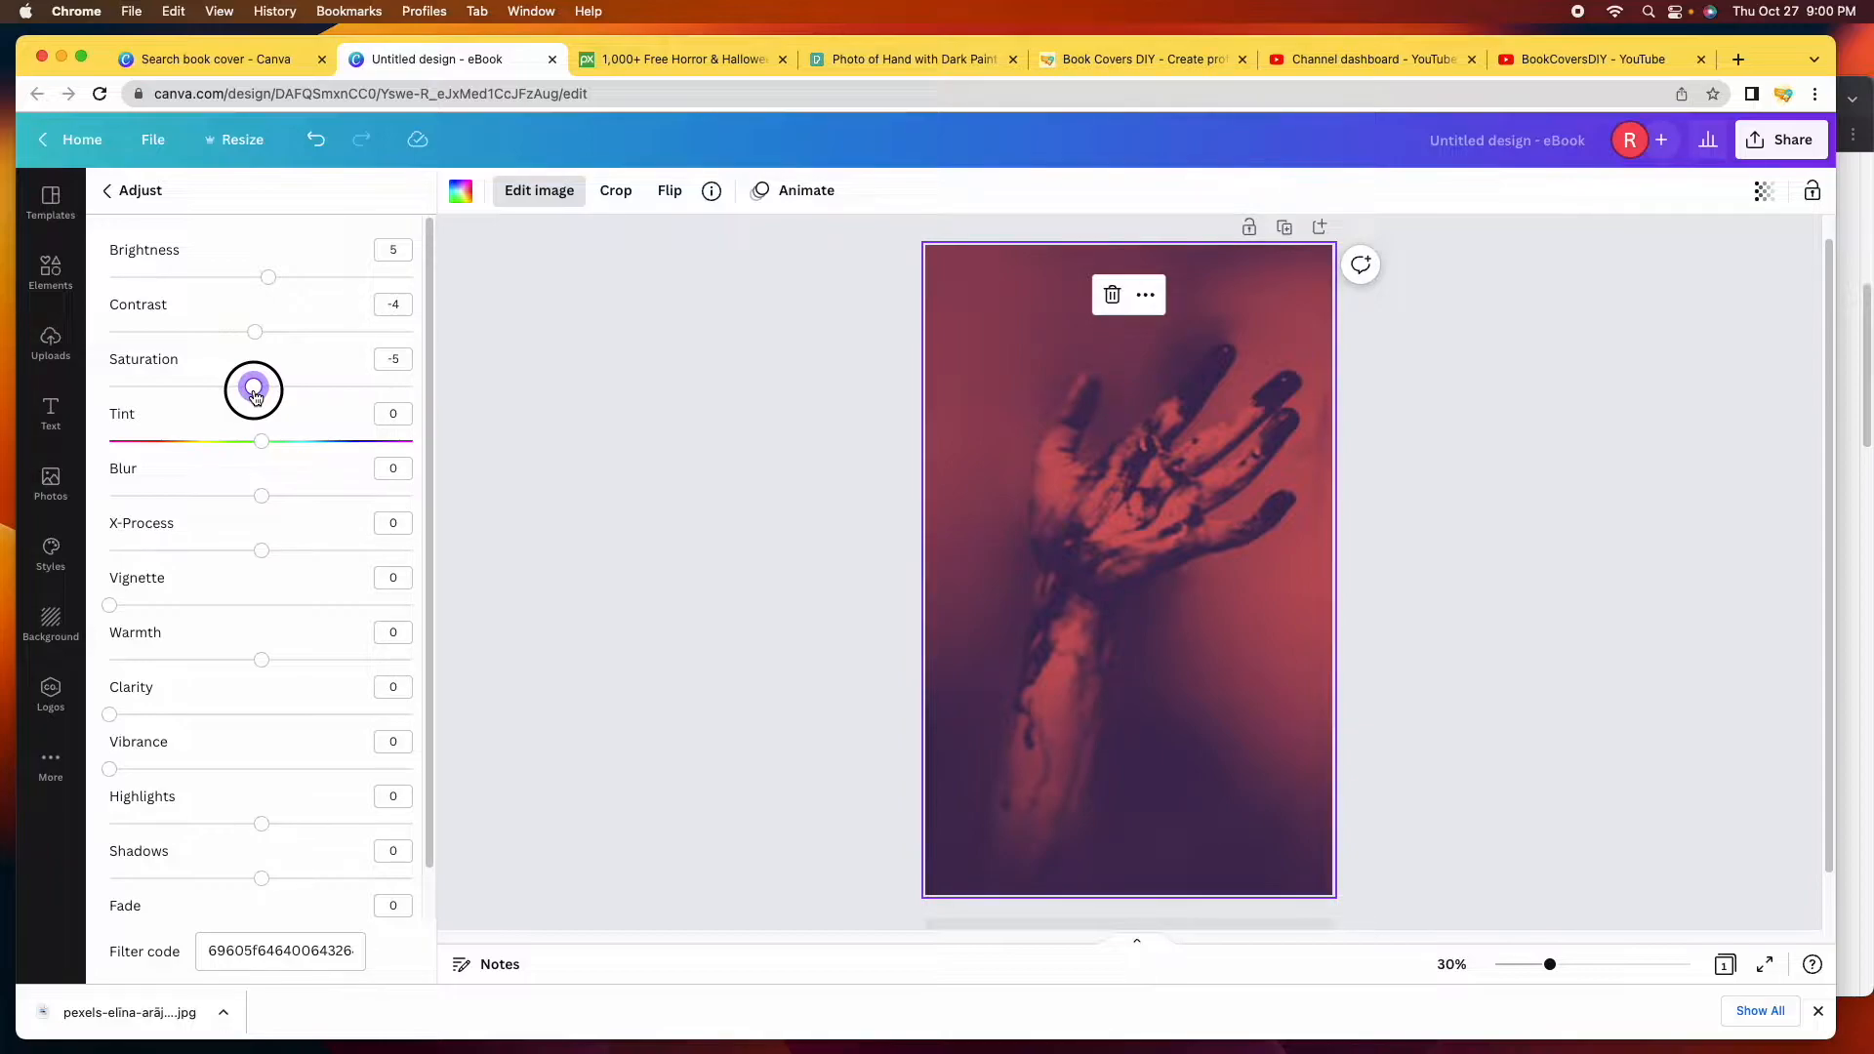
{"action": "left_click_drag", "start_coordinate": [254, 394], "coordinate": [254, 394]}
{"action": "mouse_move", "coordinate": [267, 447]}
{"action": "left_mouse_down"}
{"action": "mouse_move", "coordinate": [388, 442]}
{"action": "mouse_move", "coordinate": [130, 438]}
{"action": "mouse_move", "coordinate": [262, 441]}
{"action": "left_mouse_up"}
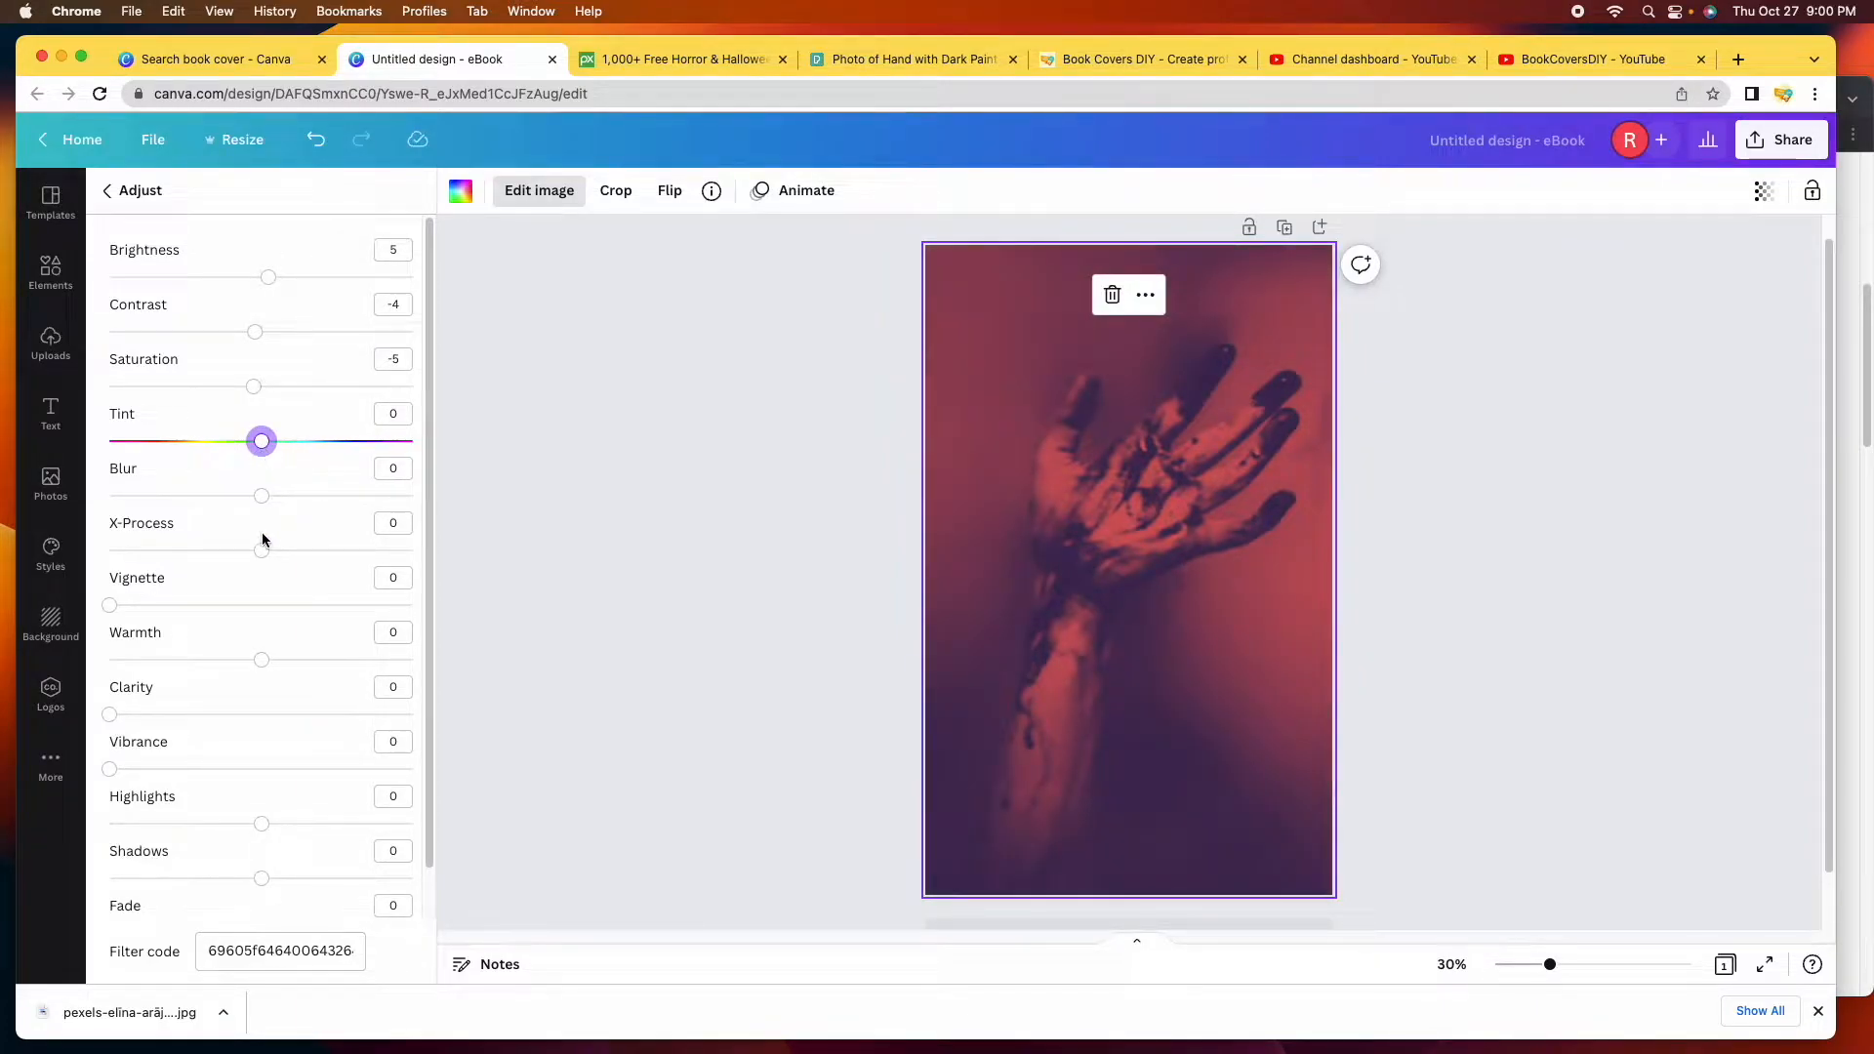
{"action": "left_click_drag", "start_coordinate": [266, 505], "coordinate": [262, 553]}
Browse Amazon's Horror Literature & Fiction listings for cover ideas, then return to the Canva eBook design.
{"action": "left_click", "coordinate": [1738, 62]}
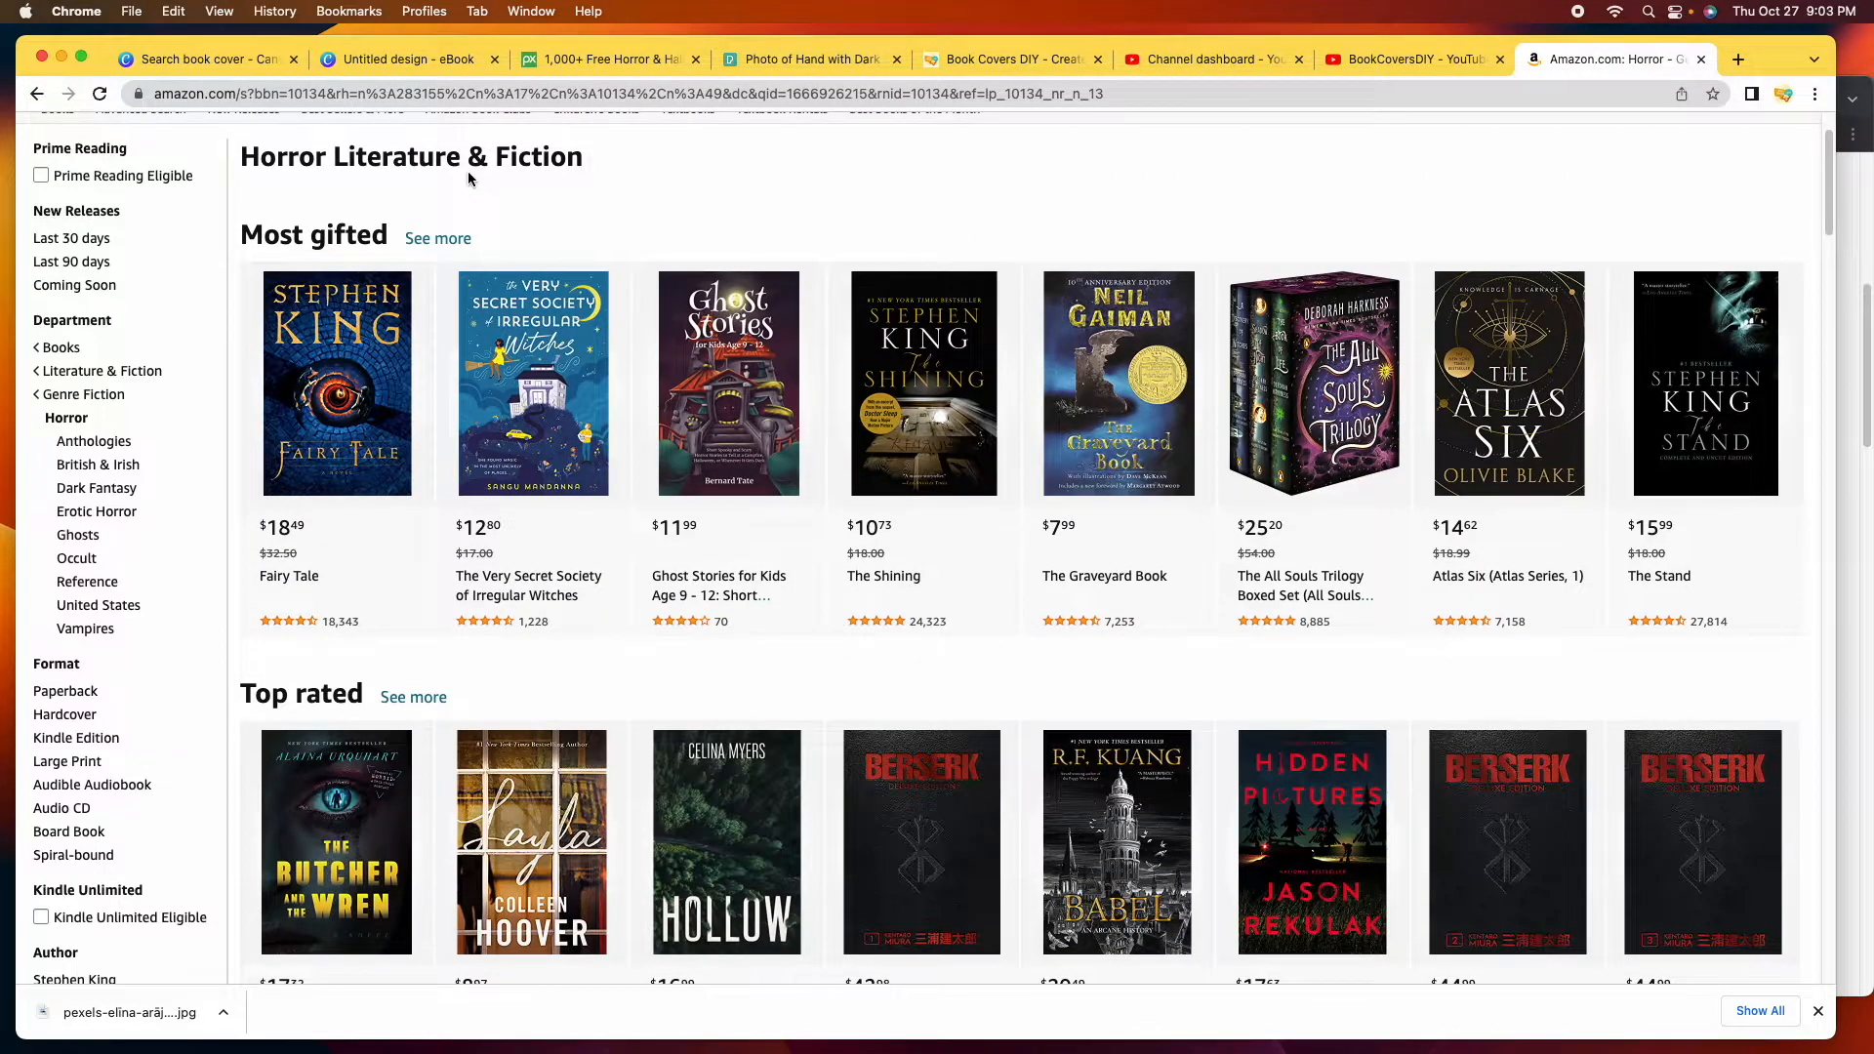
{"action": "scroll", "coordinate": [468, 179], "scroll_direction": "up", "scroll_amount": 2}
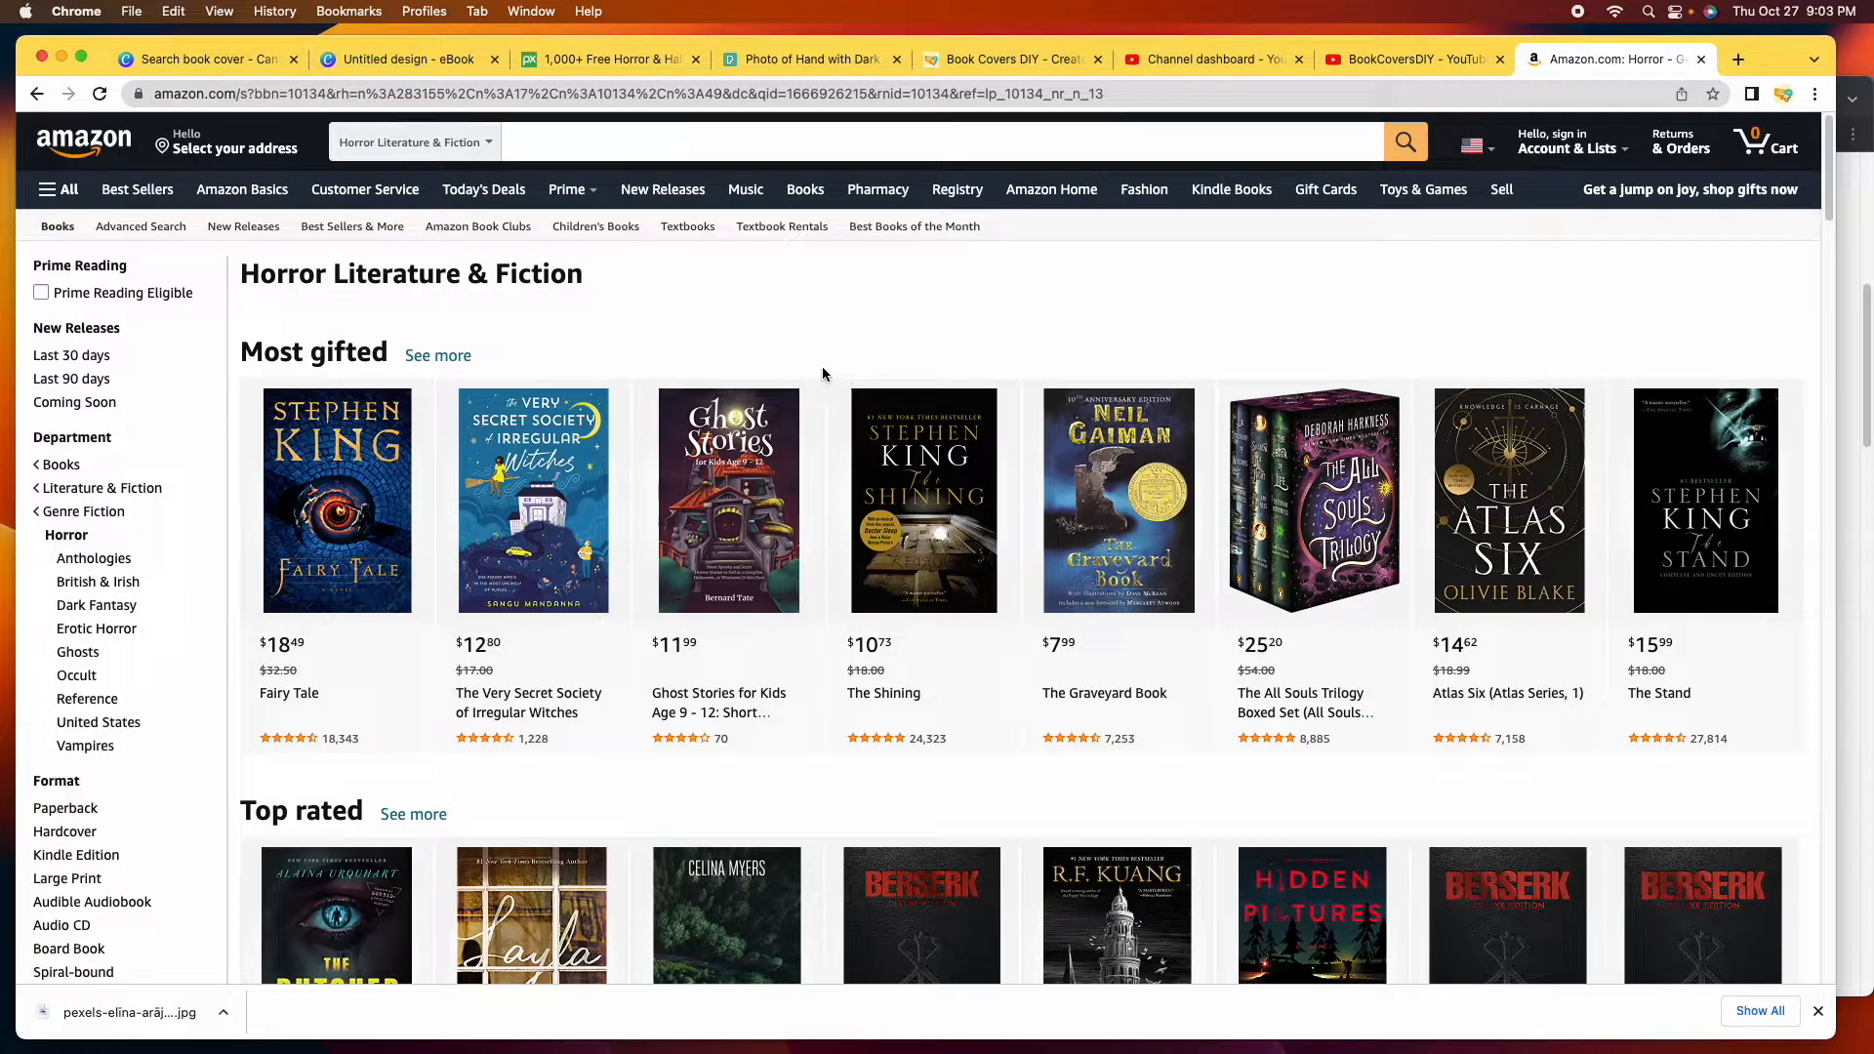
{"action": "scroll", "coordinate": [805, 381], "scroll_direction": "down", "scroll_amount": 2}
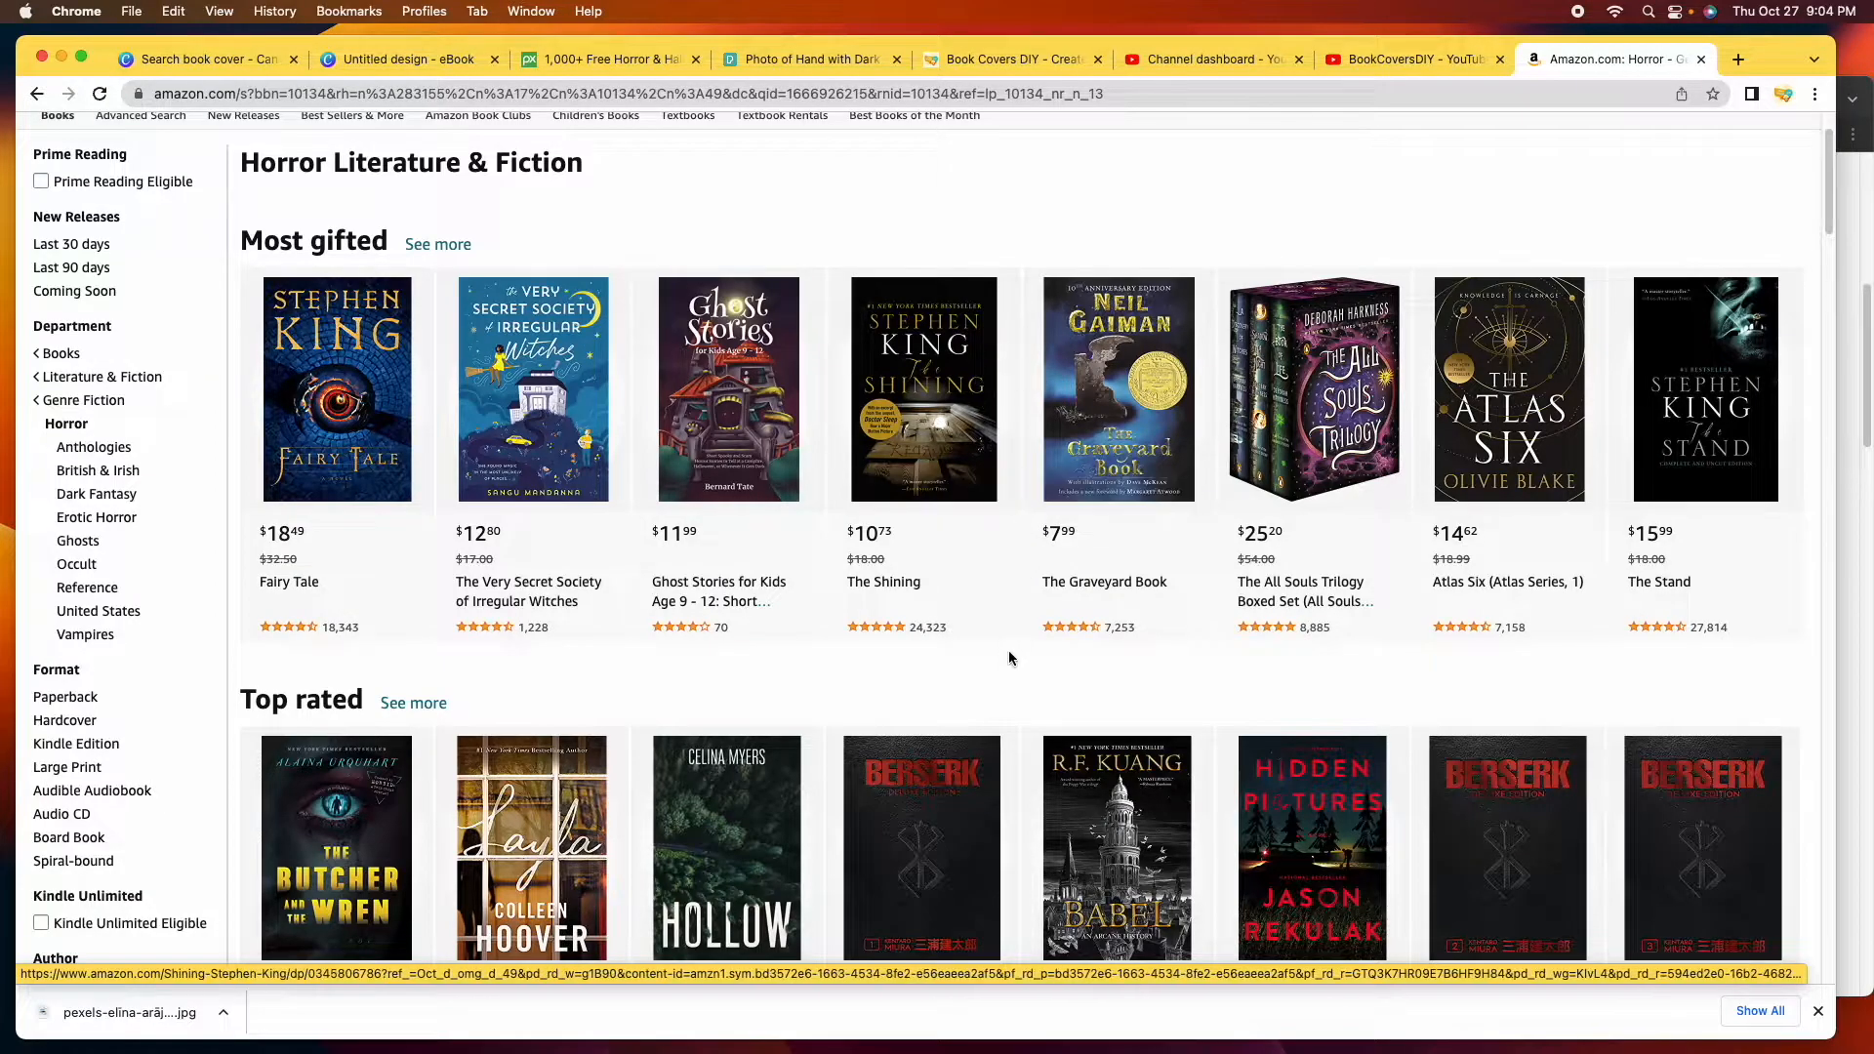
{"action": "scroll", "coordinate": [1013, 644], "scroll_direction": "down", "scroll_amount": 5}
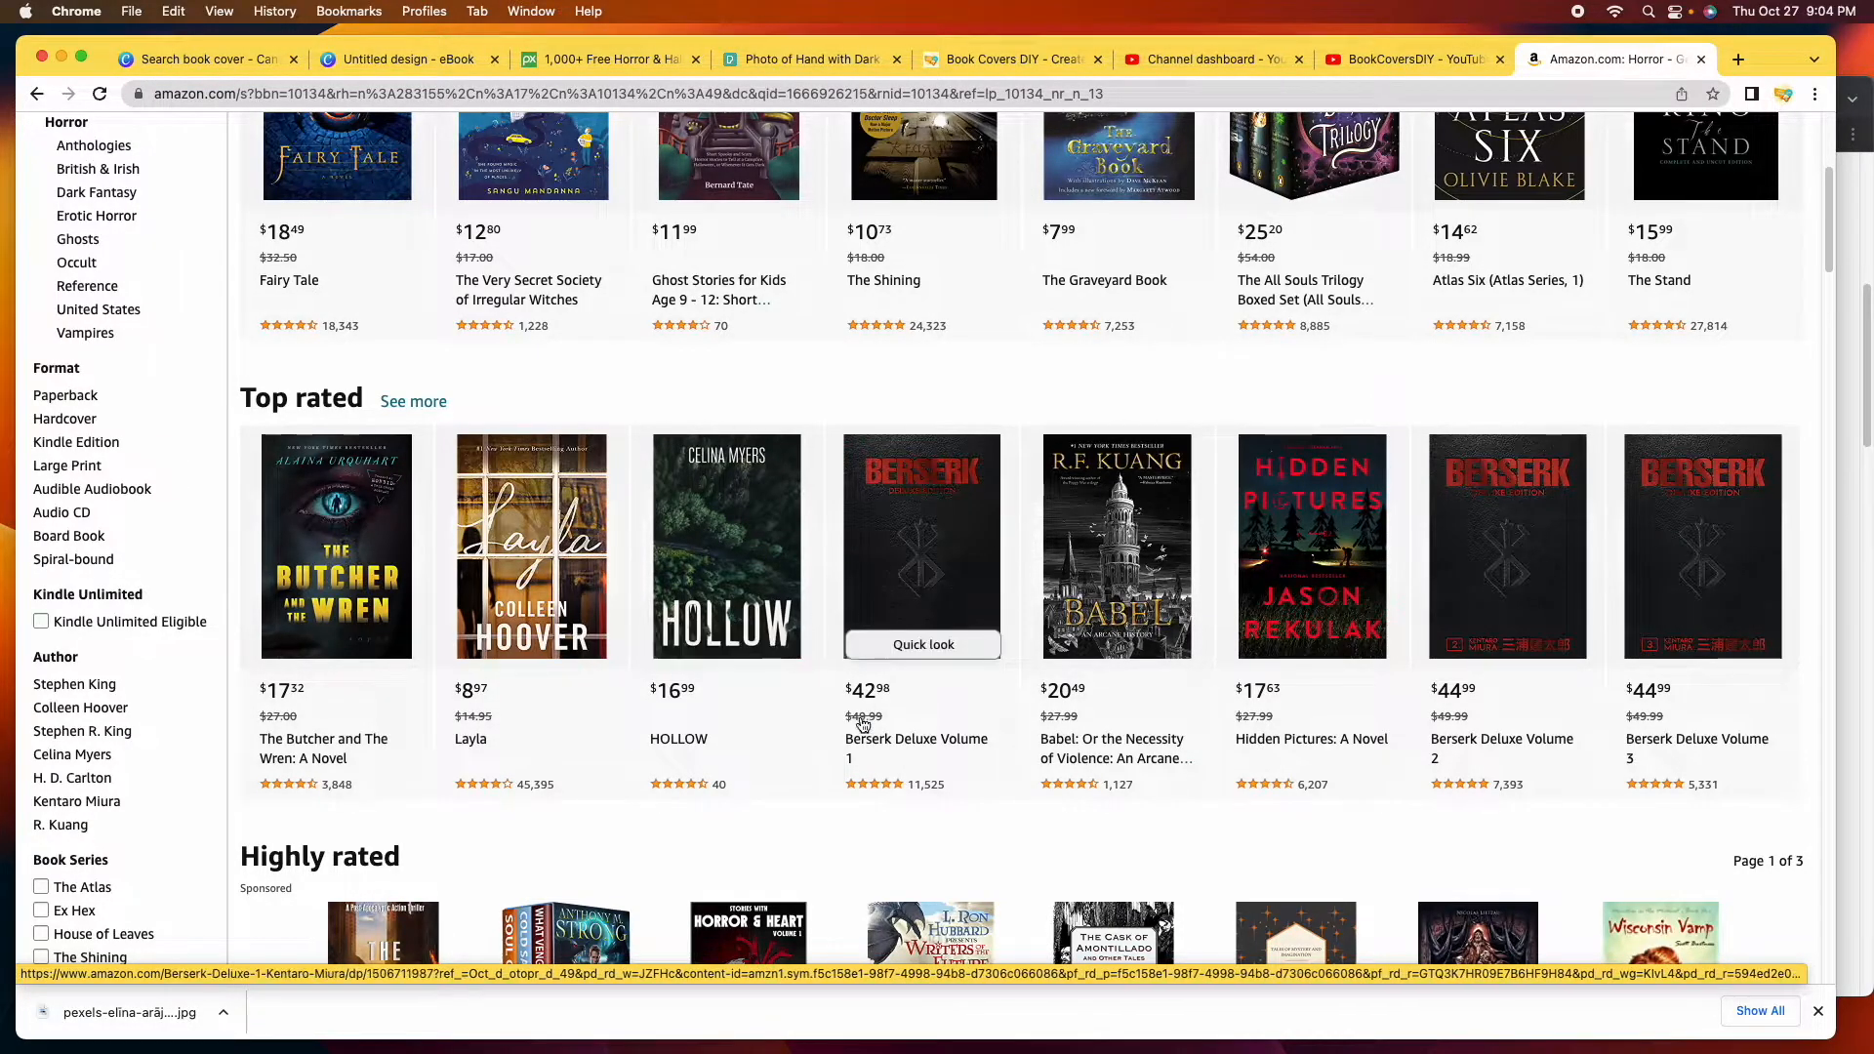
{"action": "scroll", "coordinate": [825, 727], "scroll_direction": "down", "scroll_amount": 3}
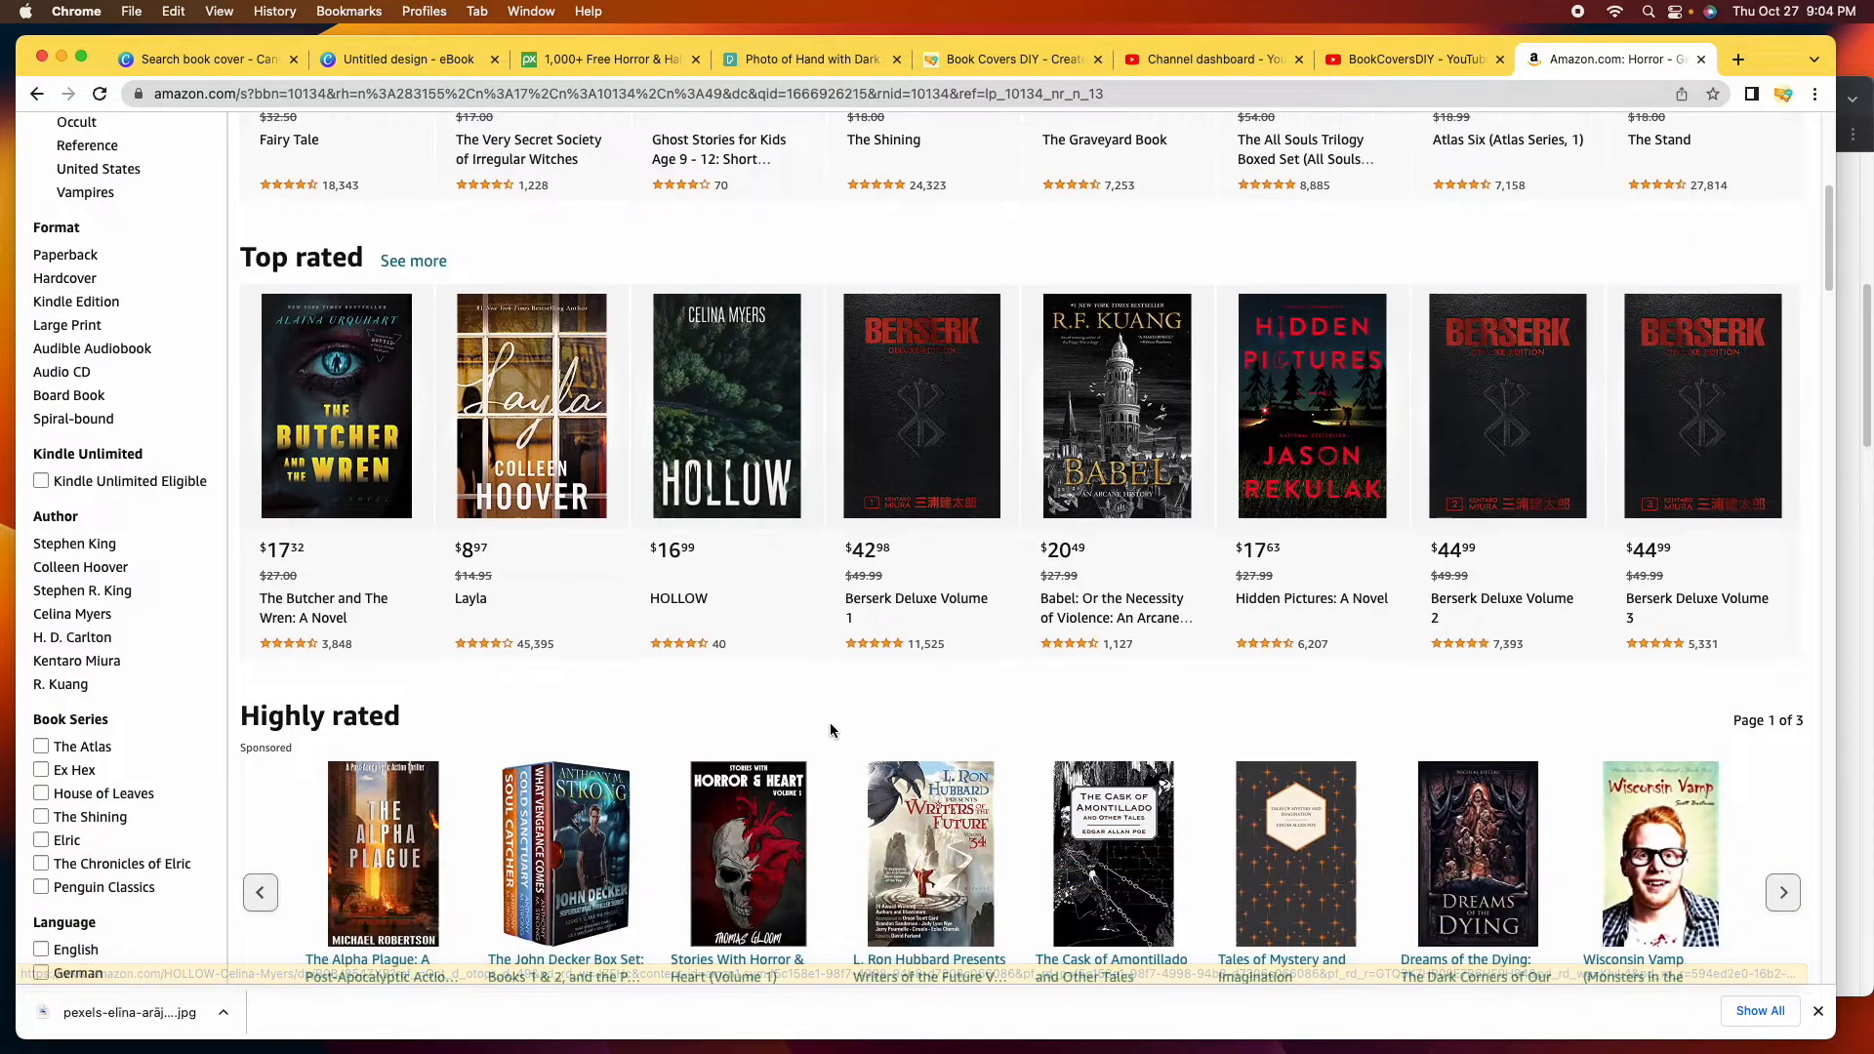
{"action": "scroll", "coordinate": [826, 702], "scroll_direction": "down", "scroll_amount": 2}
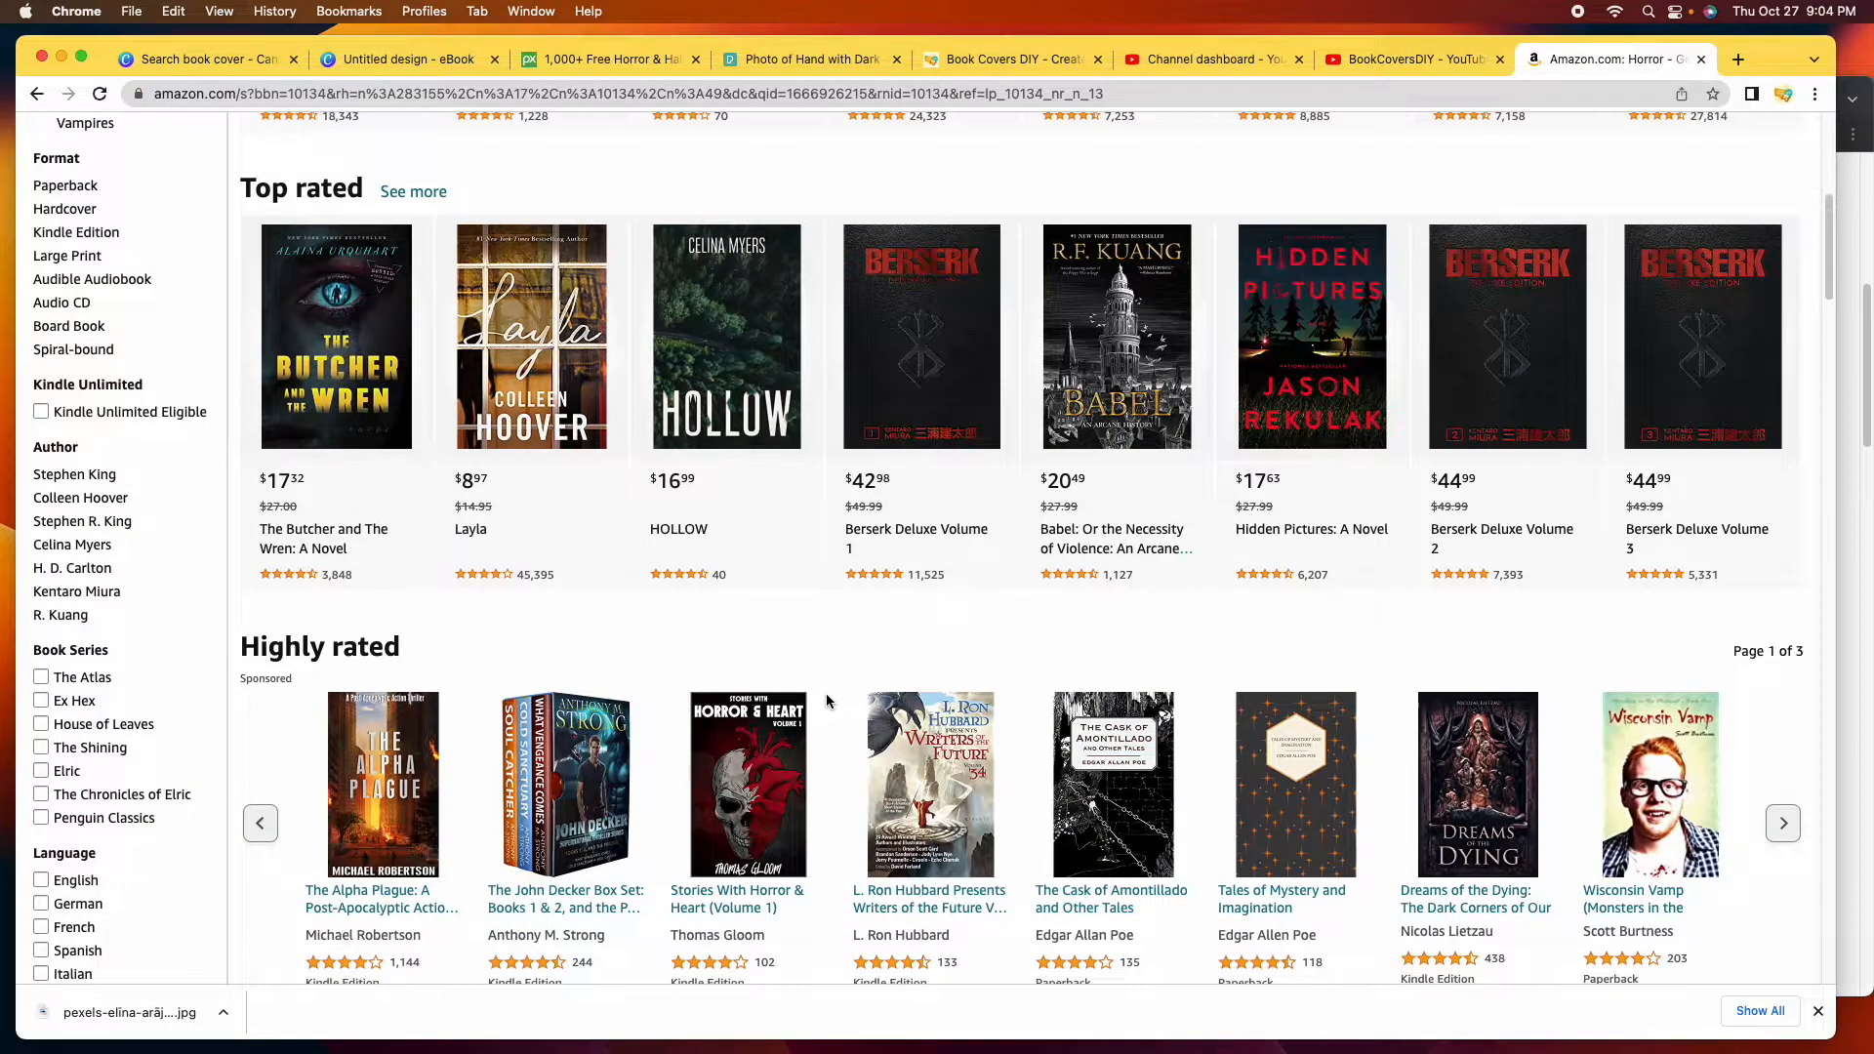
{"action": "scroll", "coordinate": [826, 694], "scroll_direction": "down", "scroll_amount": 2}
{"action": "scroll", "coordinate": [826, 693], "scroll_direction": "down", "scroll_amount": 10}
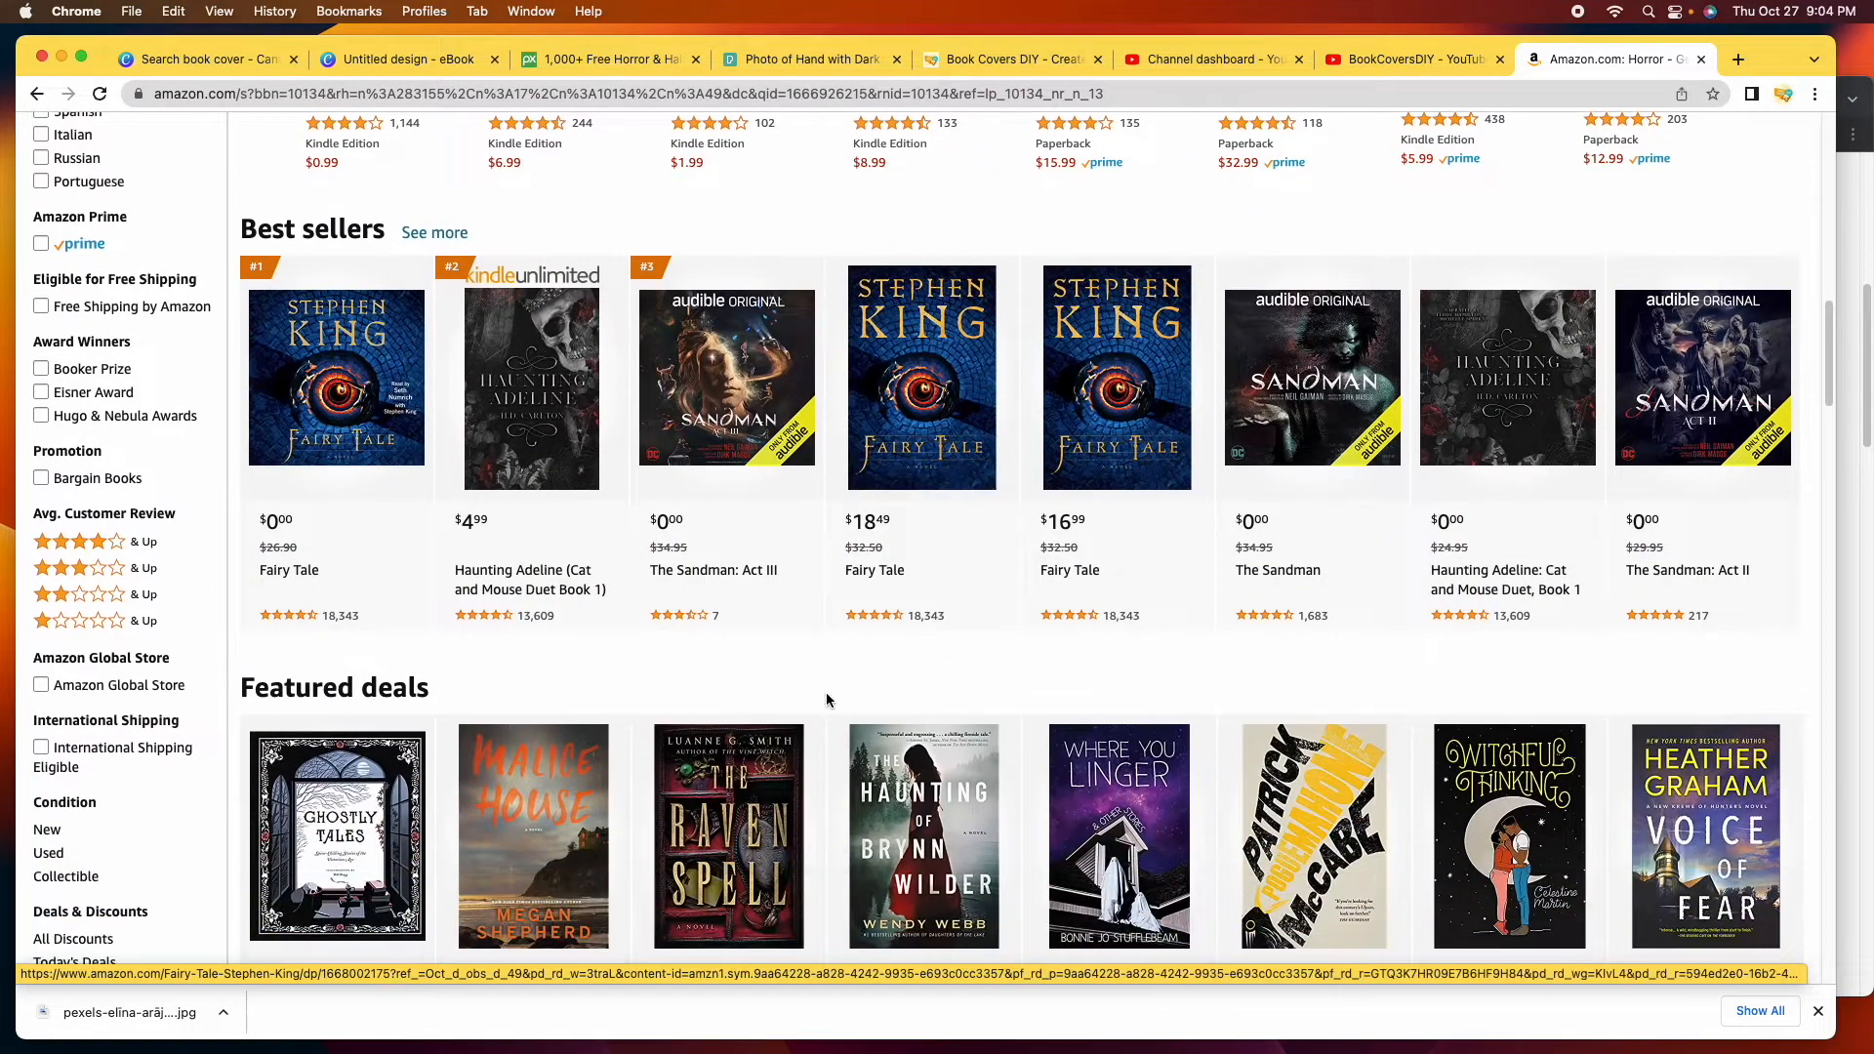
{"action": "scroll", "coordinate": [826, 695], "scroll_direction": "down", "scroll_amount": 1}
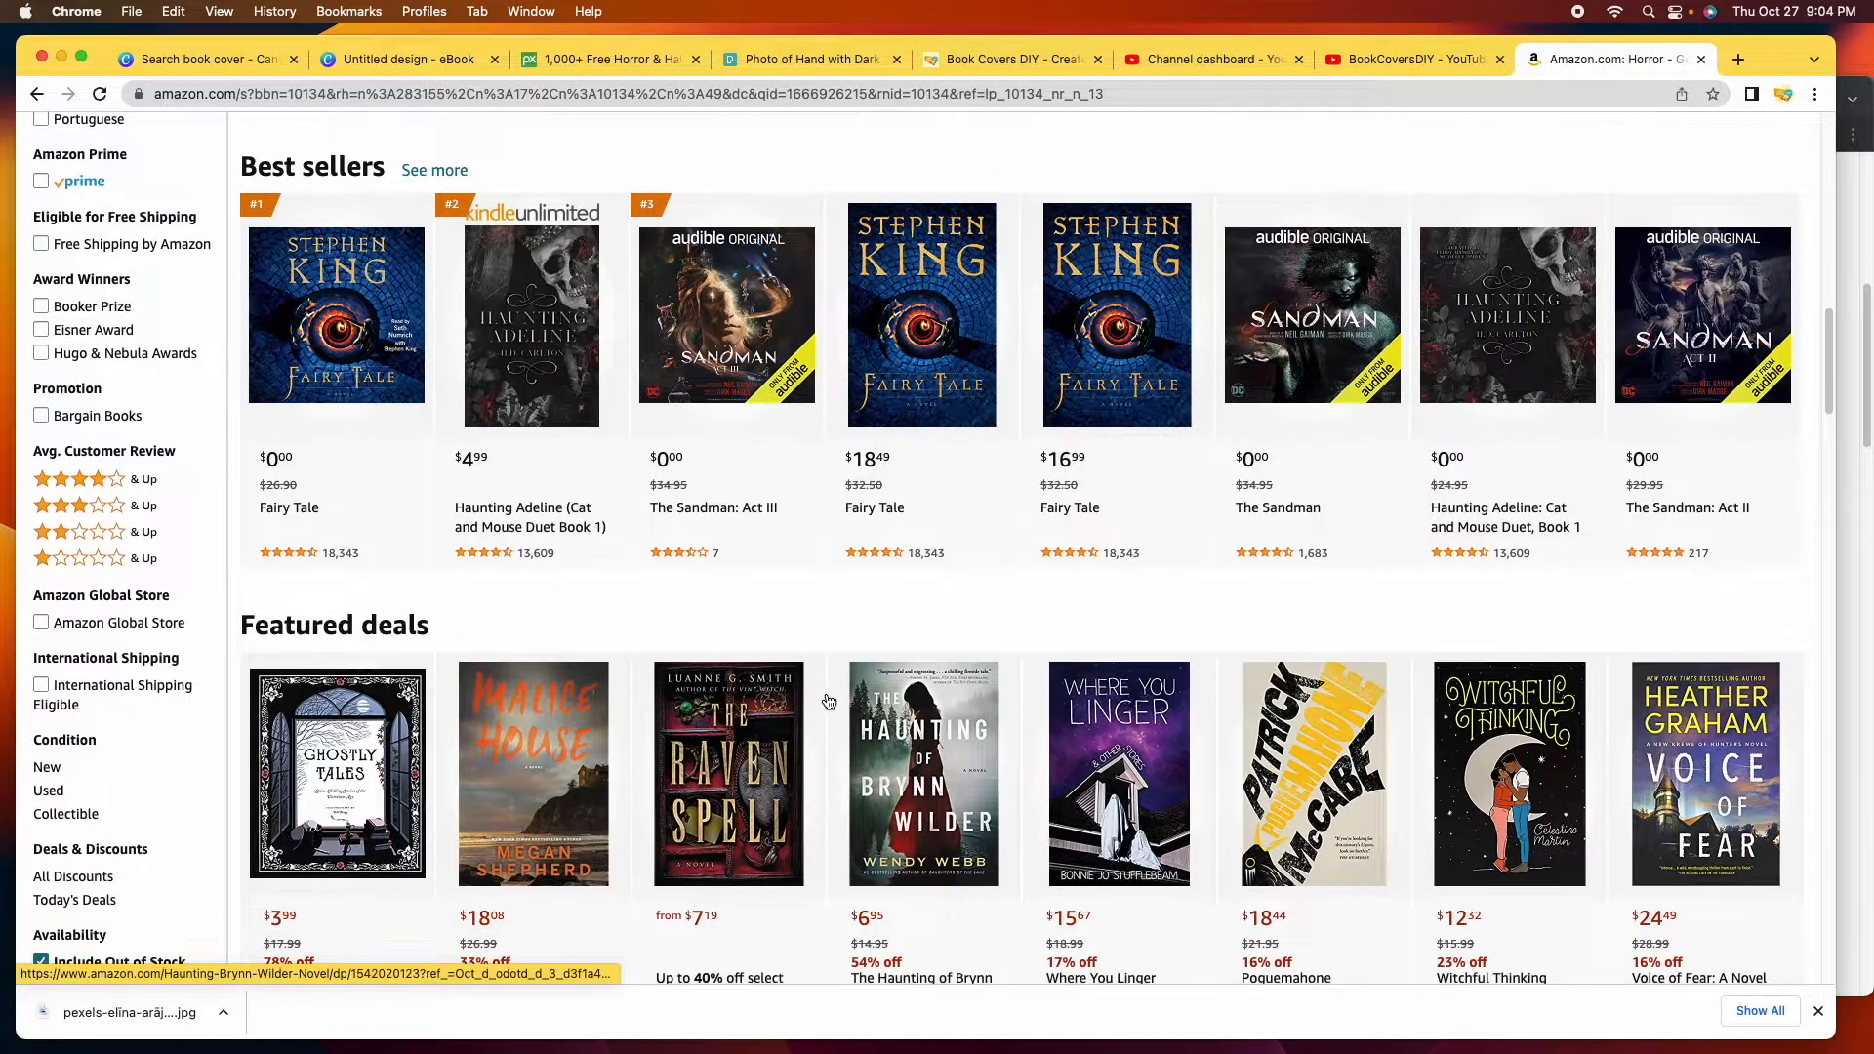
{"action": "scroll", "coordinate": [830, 683], "scroll_direction": "down", "scroll_amount": 3}
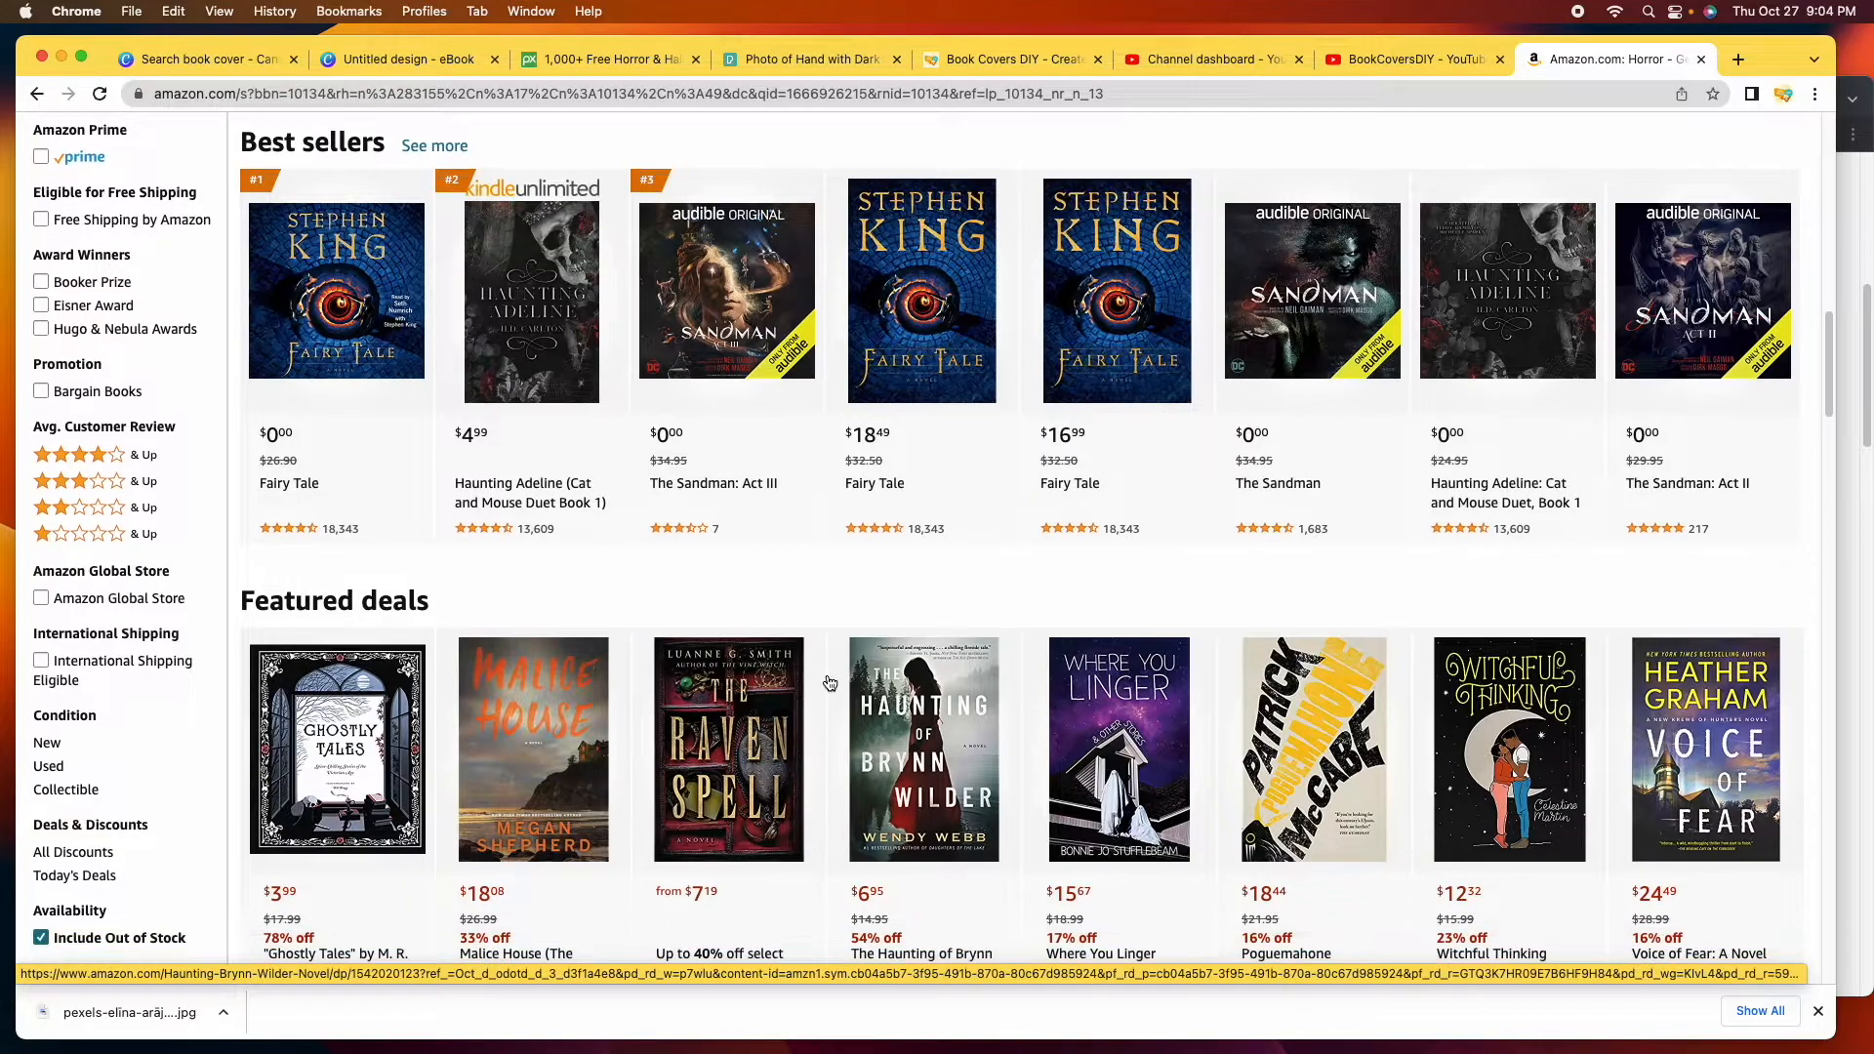
{"action": "scroll", "coordinate": [830, 684], "scroll_direction": "down", "scroll_amount": 2}
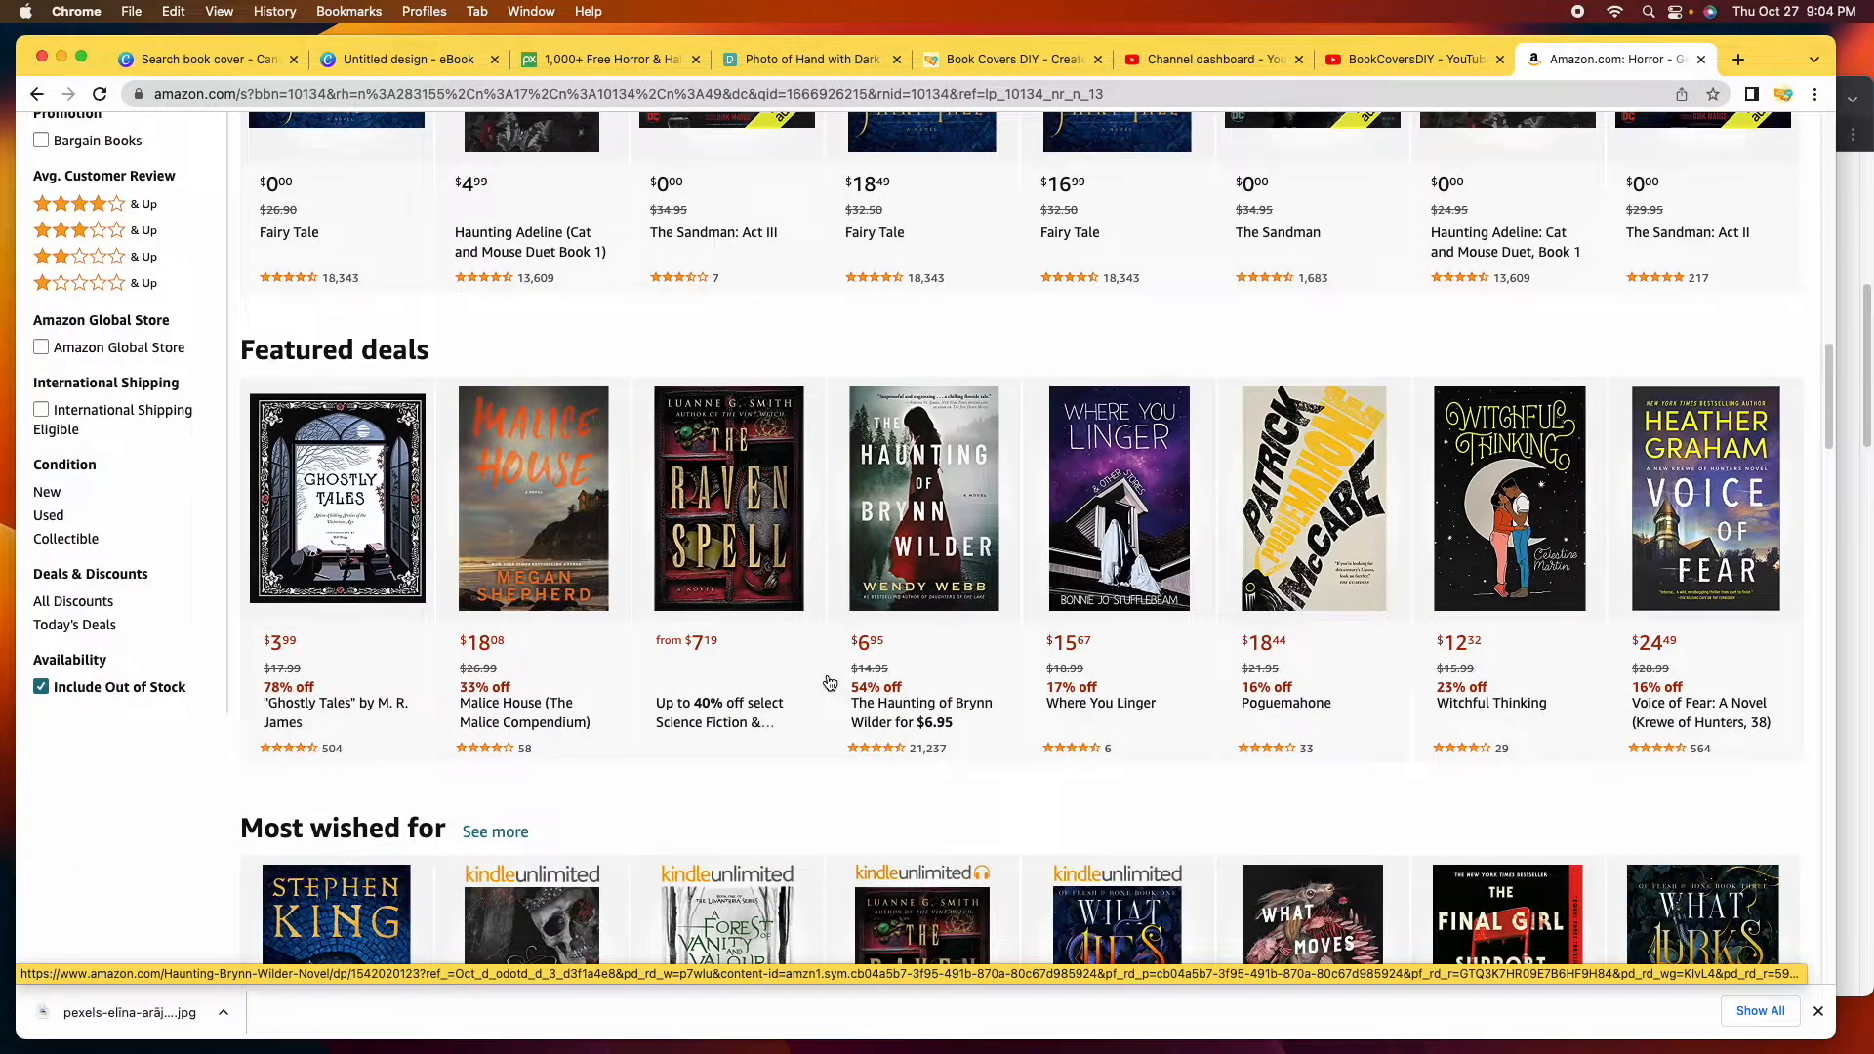
{"action": "scroll", "coordinate": [830, 684], "scroll_direction": "down", "scroll_amount": 7}
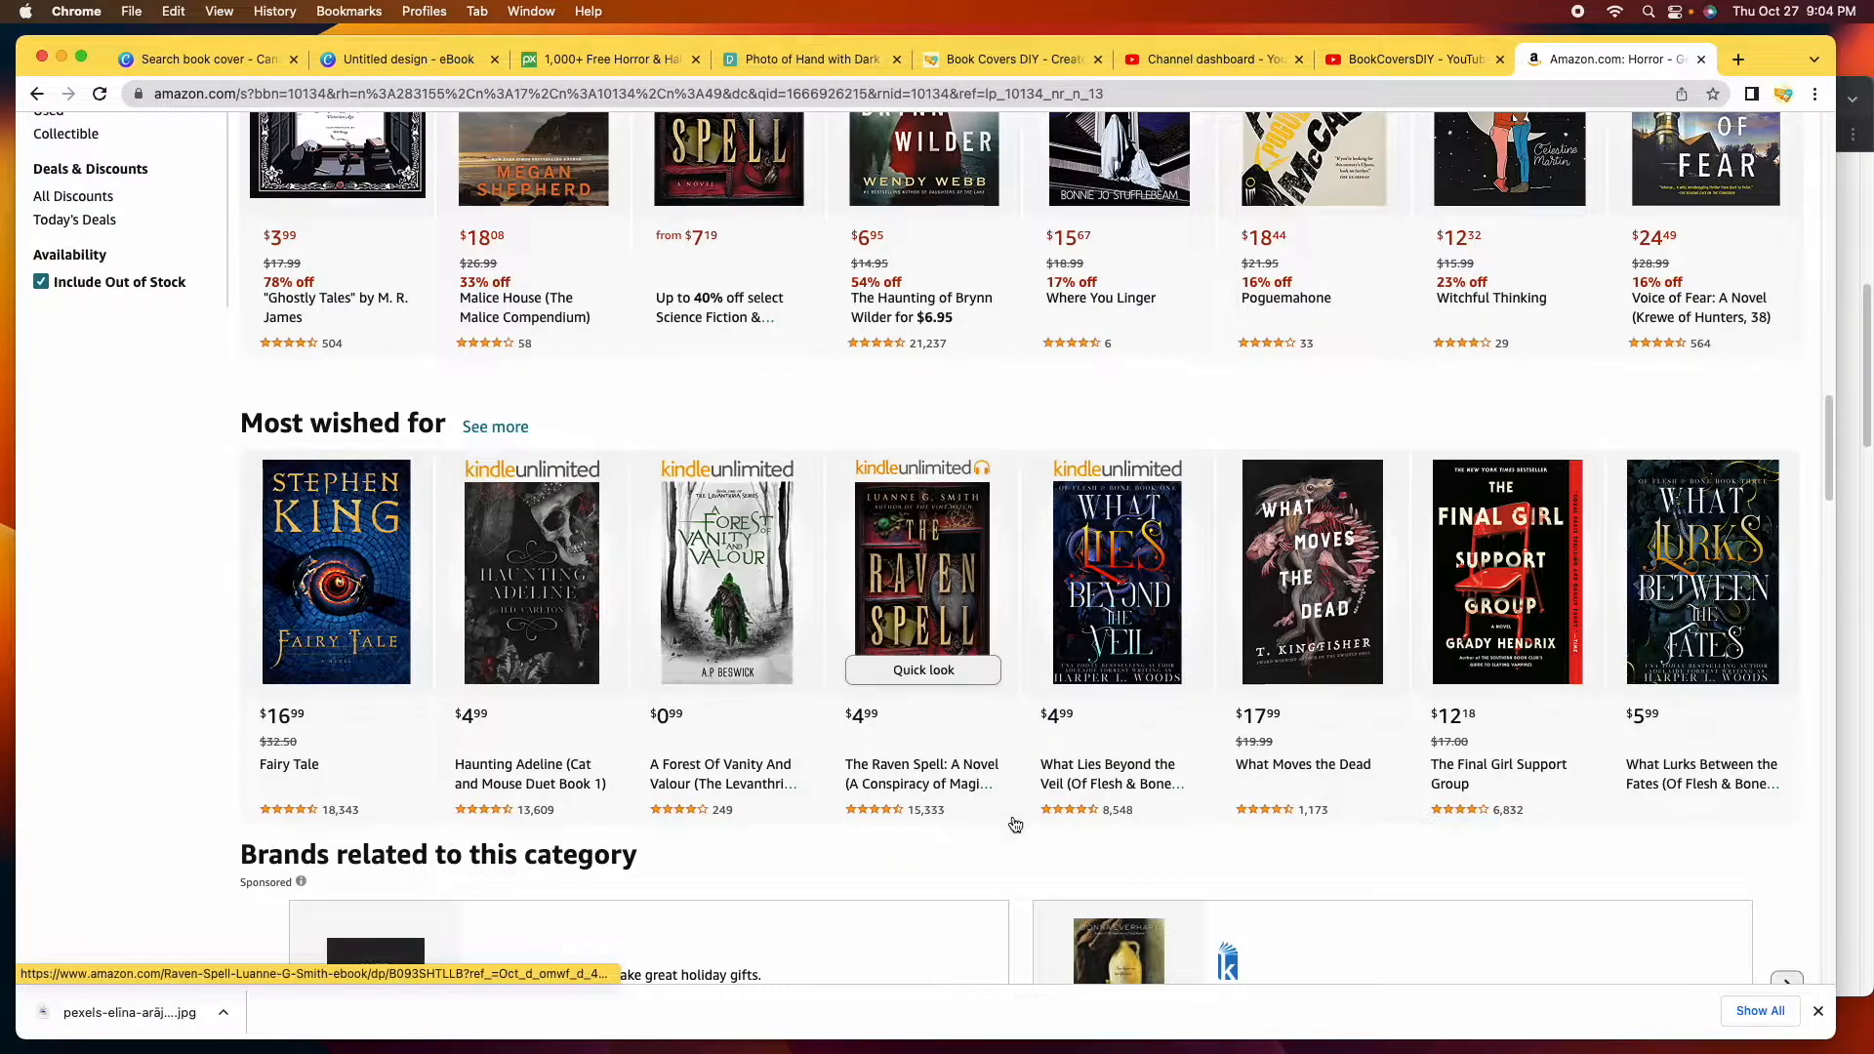
{"action": "scroll", "coordinate": [1462, 892], "scroll_direction": "down", "scroll_amount": 5}
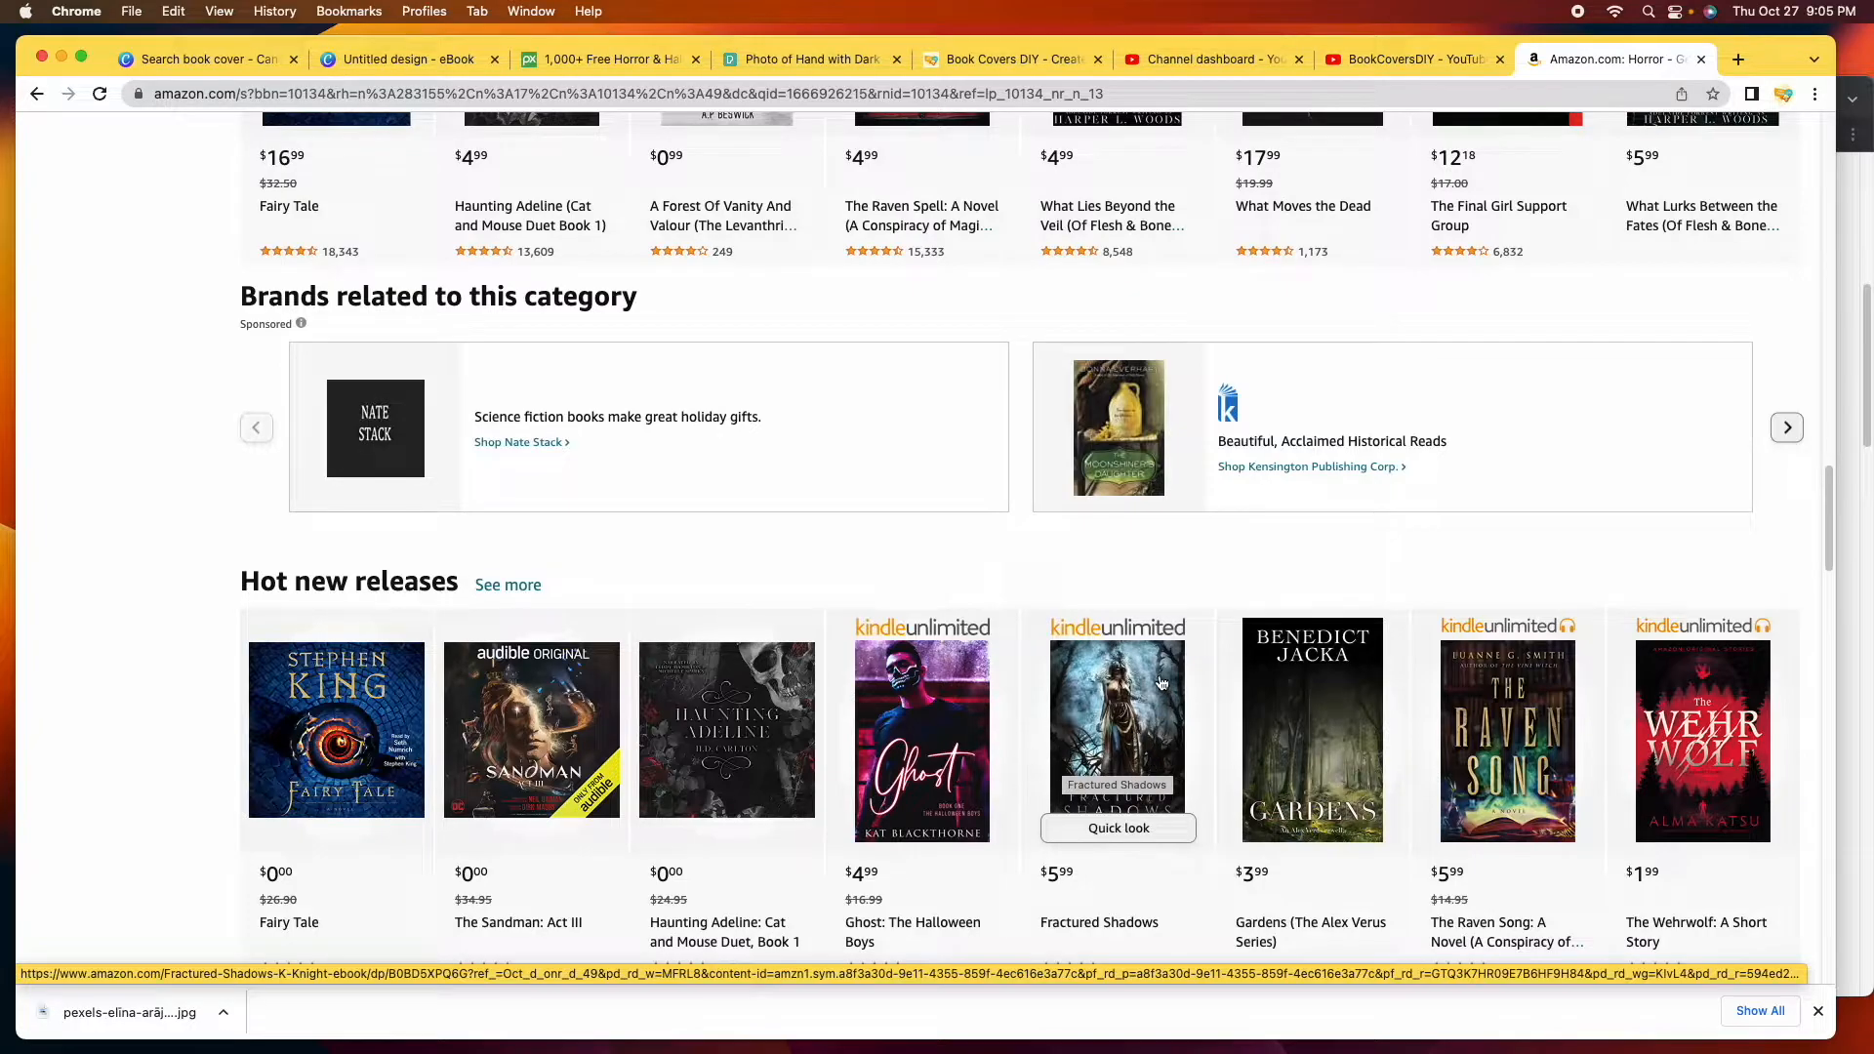
{"action": "scroll", "coordinate": [1052, 795], "scroll_direction": "down", "scroll_amount": 1}
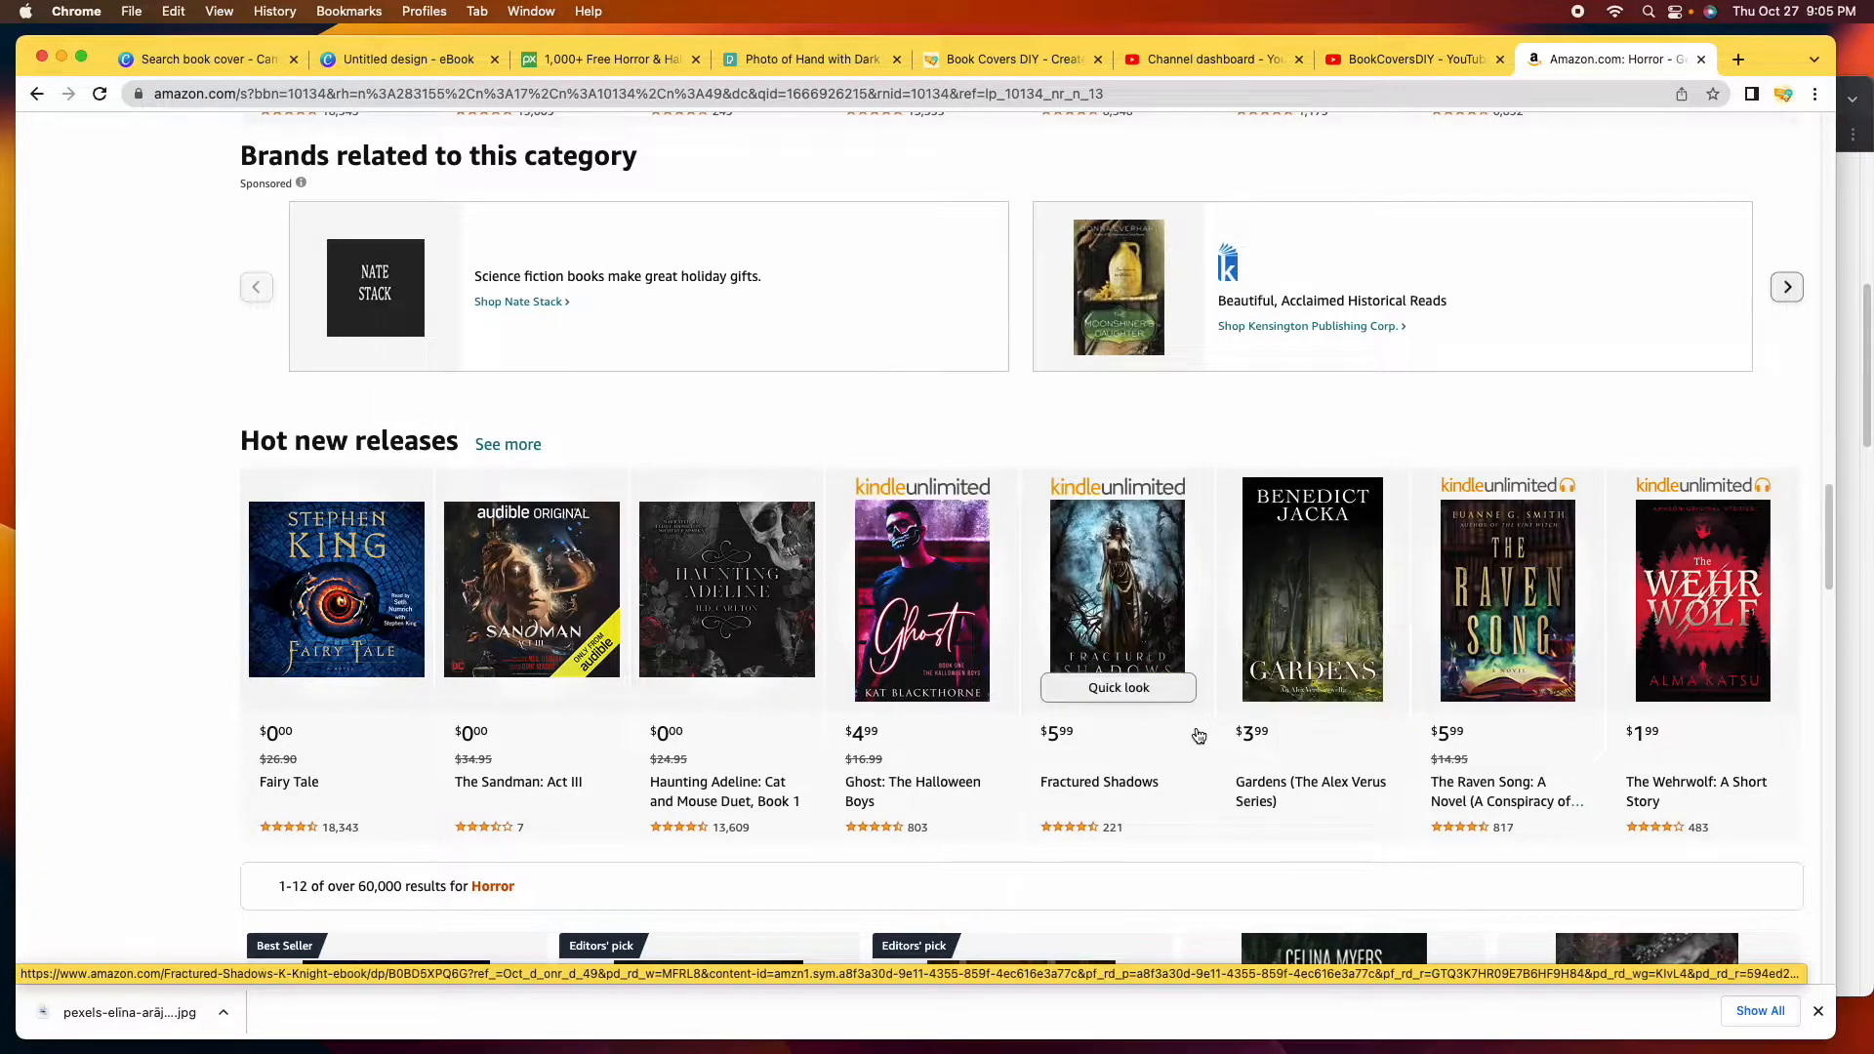
{"action": "scroll", "coordinate": [1181, 658], "scroll_direction": "down", "scroll_amount": 4}
{"action": "scroll", "coordinate": [1181, 658], "scroll_direction": "down", "scroll_amount": 2}
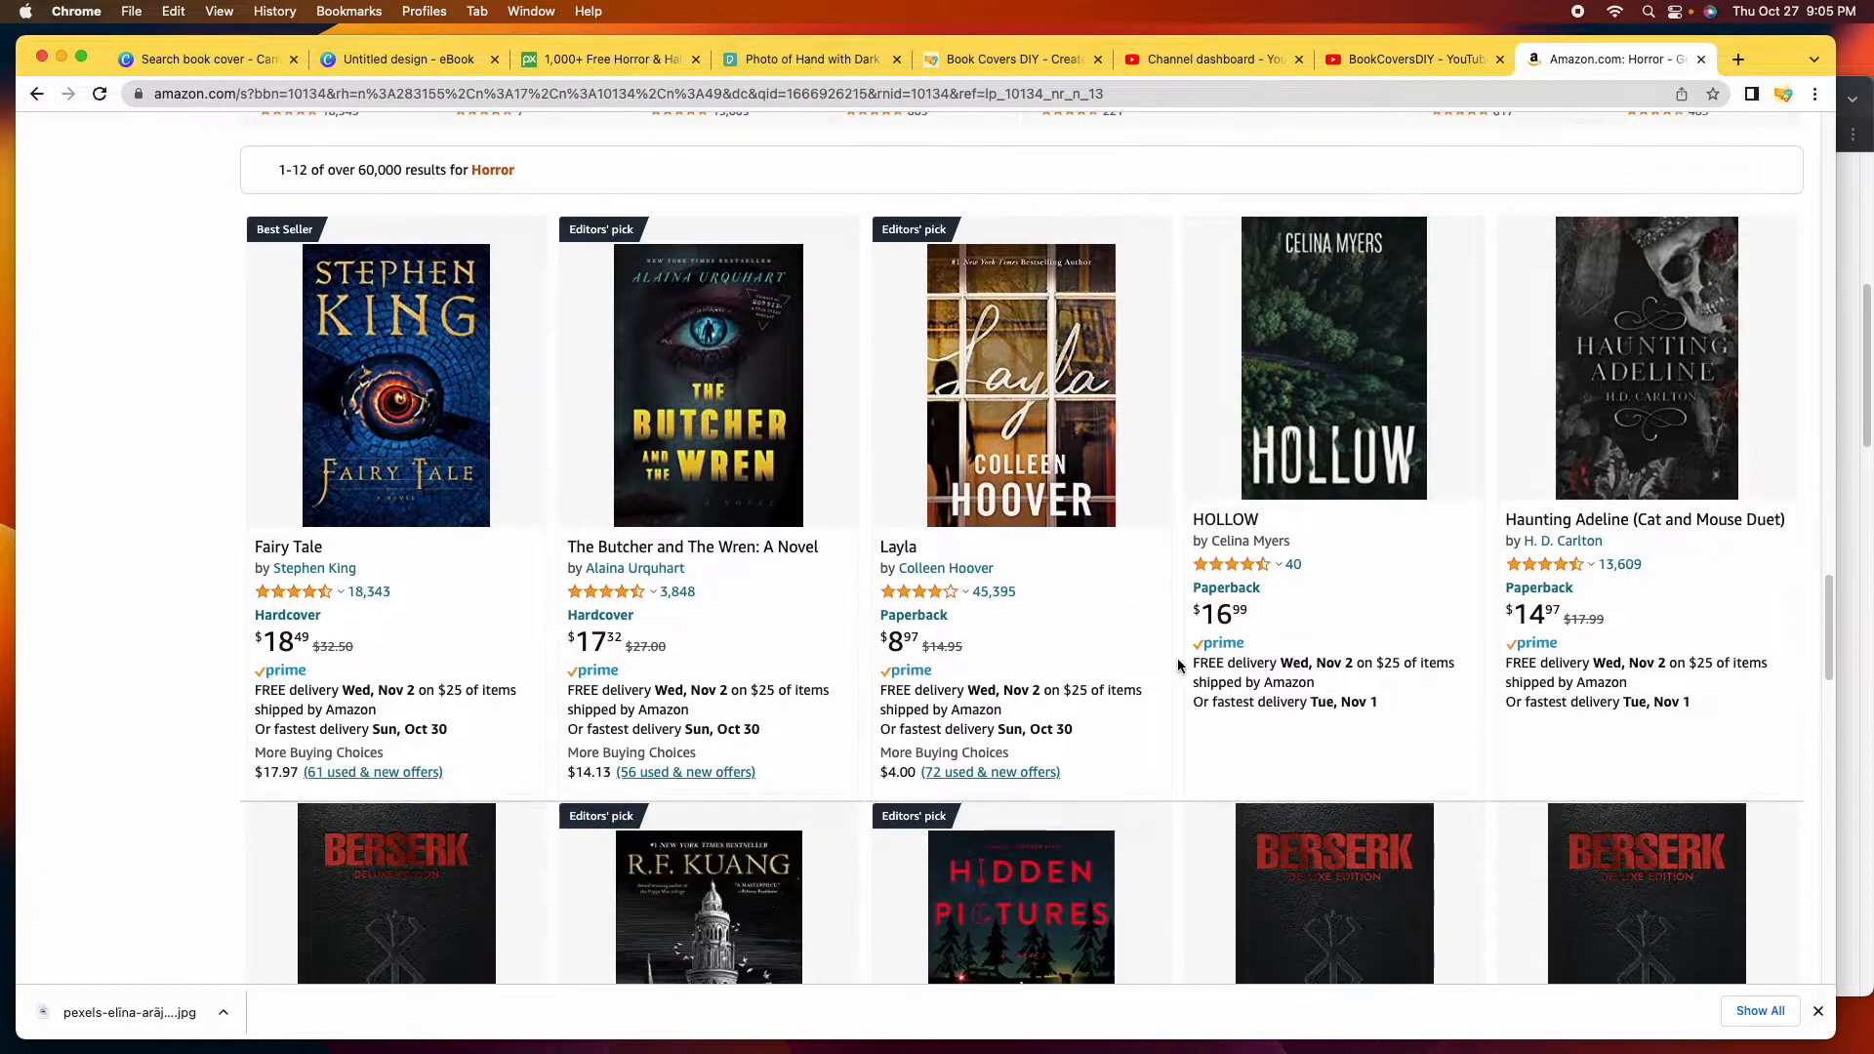
{"action": "left_click", "coordinate": [411, 64]}
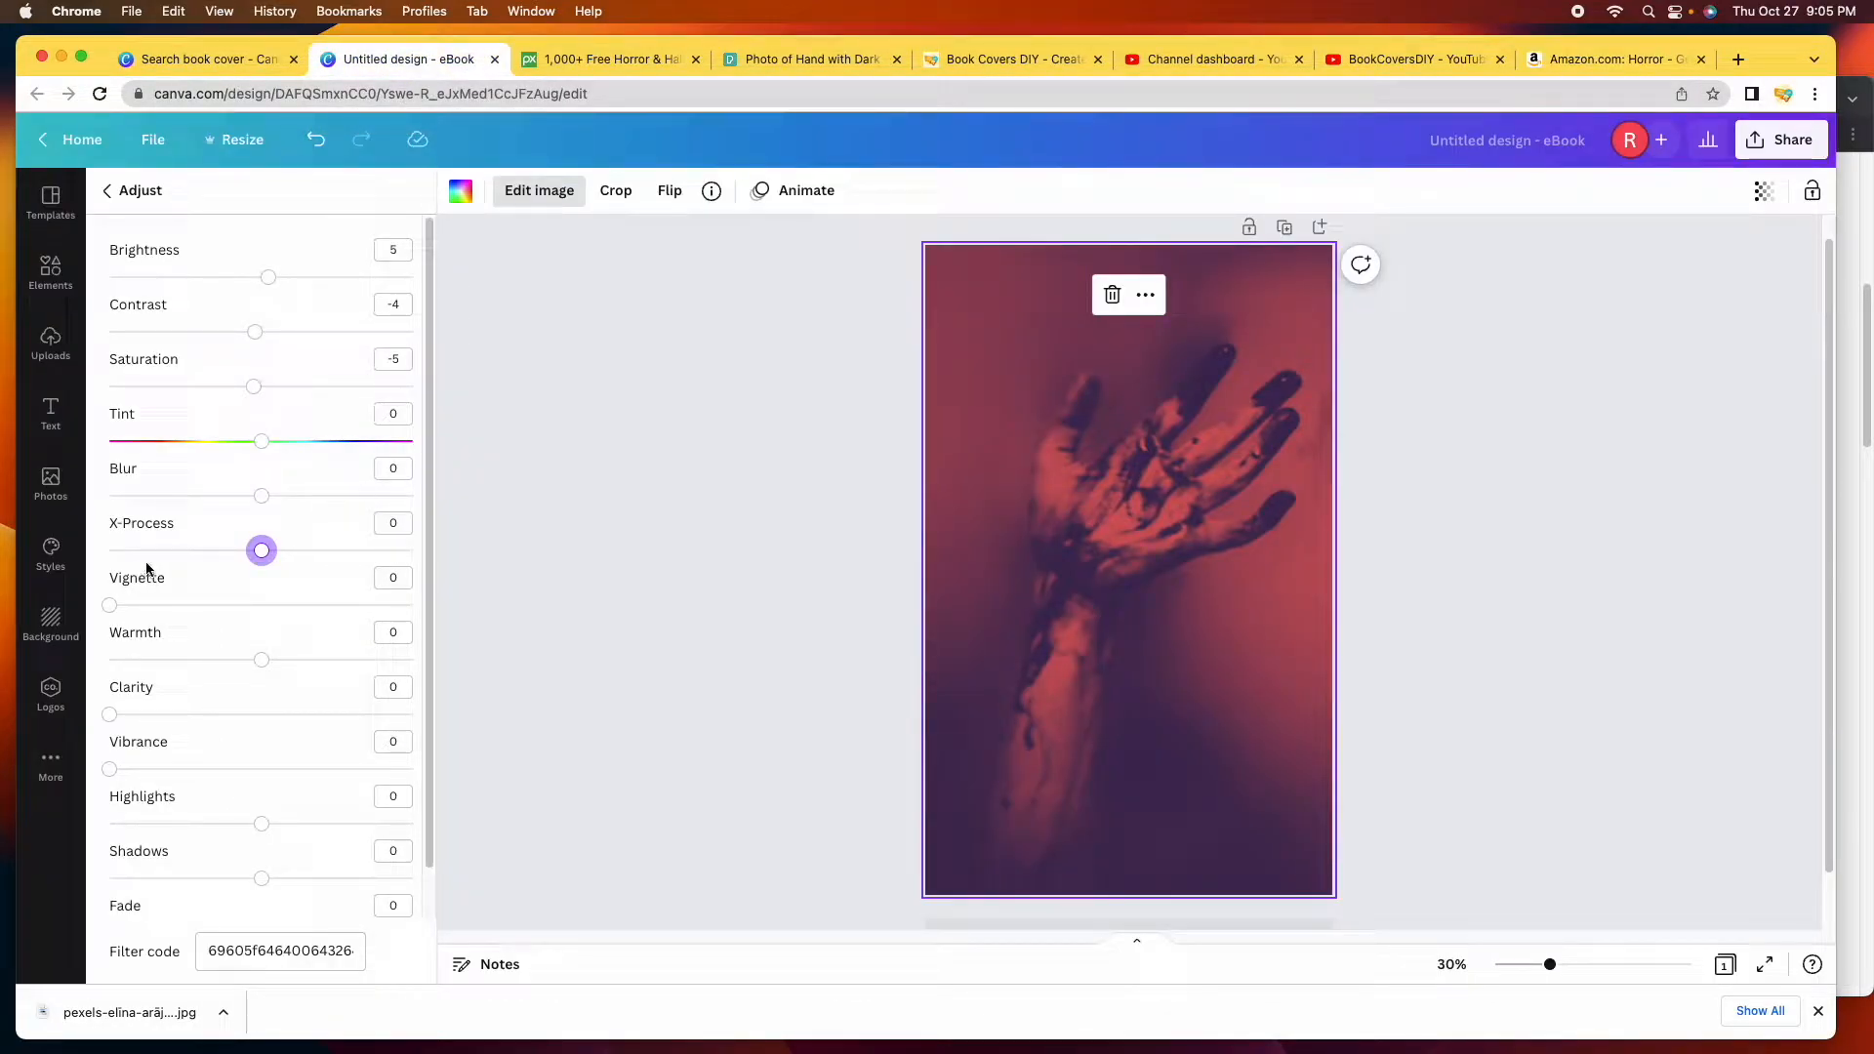
Set Vignette 100, Warmth 5, Clarity 10 and Vibrance 10 on the hand photo, Highlights left at 0.
{"action": "mouse_move", "coordinate": [114, 613]}
{"action": "left_mouse_down"}
{"action": "mouse_move", "coordinate": [168, 613]}
{"action": "mouse_move", "coordinate": [128, 610]}
{"action": "left_mouse_up"}
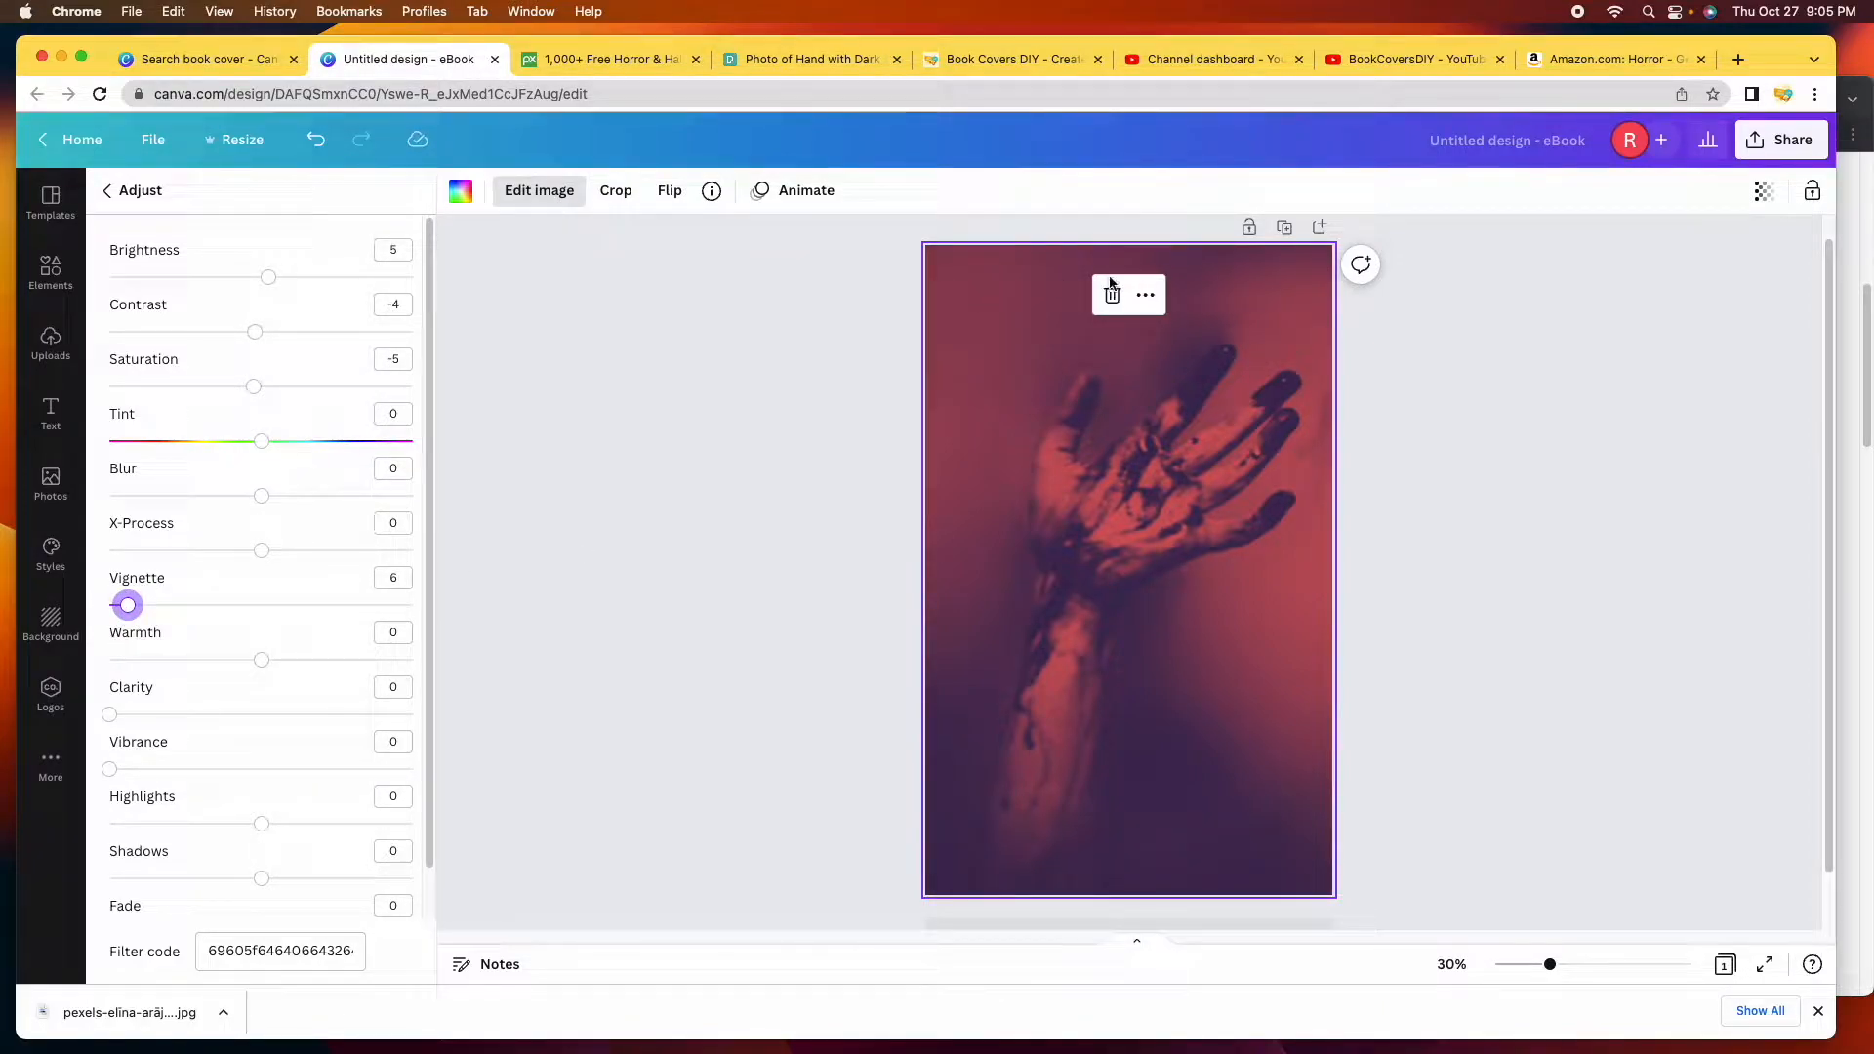
{"action": "left_click_drag", "start_coordinate": [129, 607], "coordinate": [421, 634]}
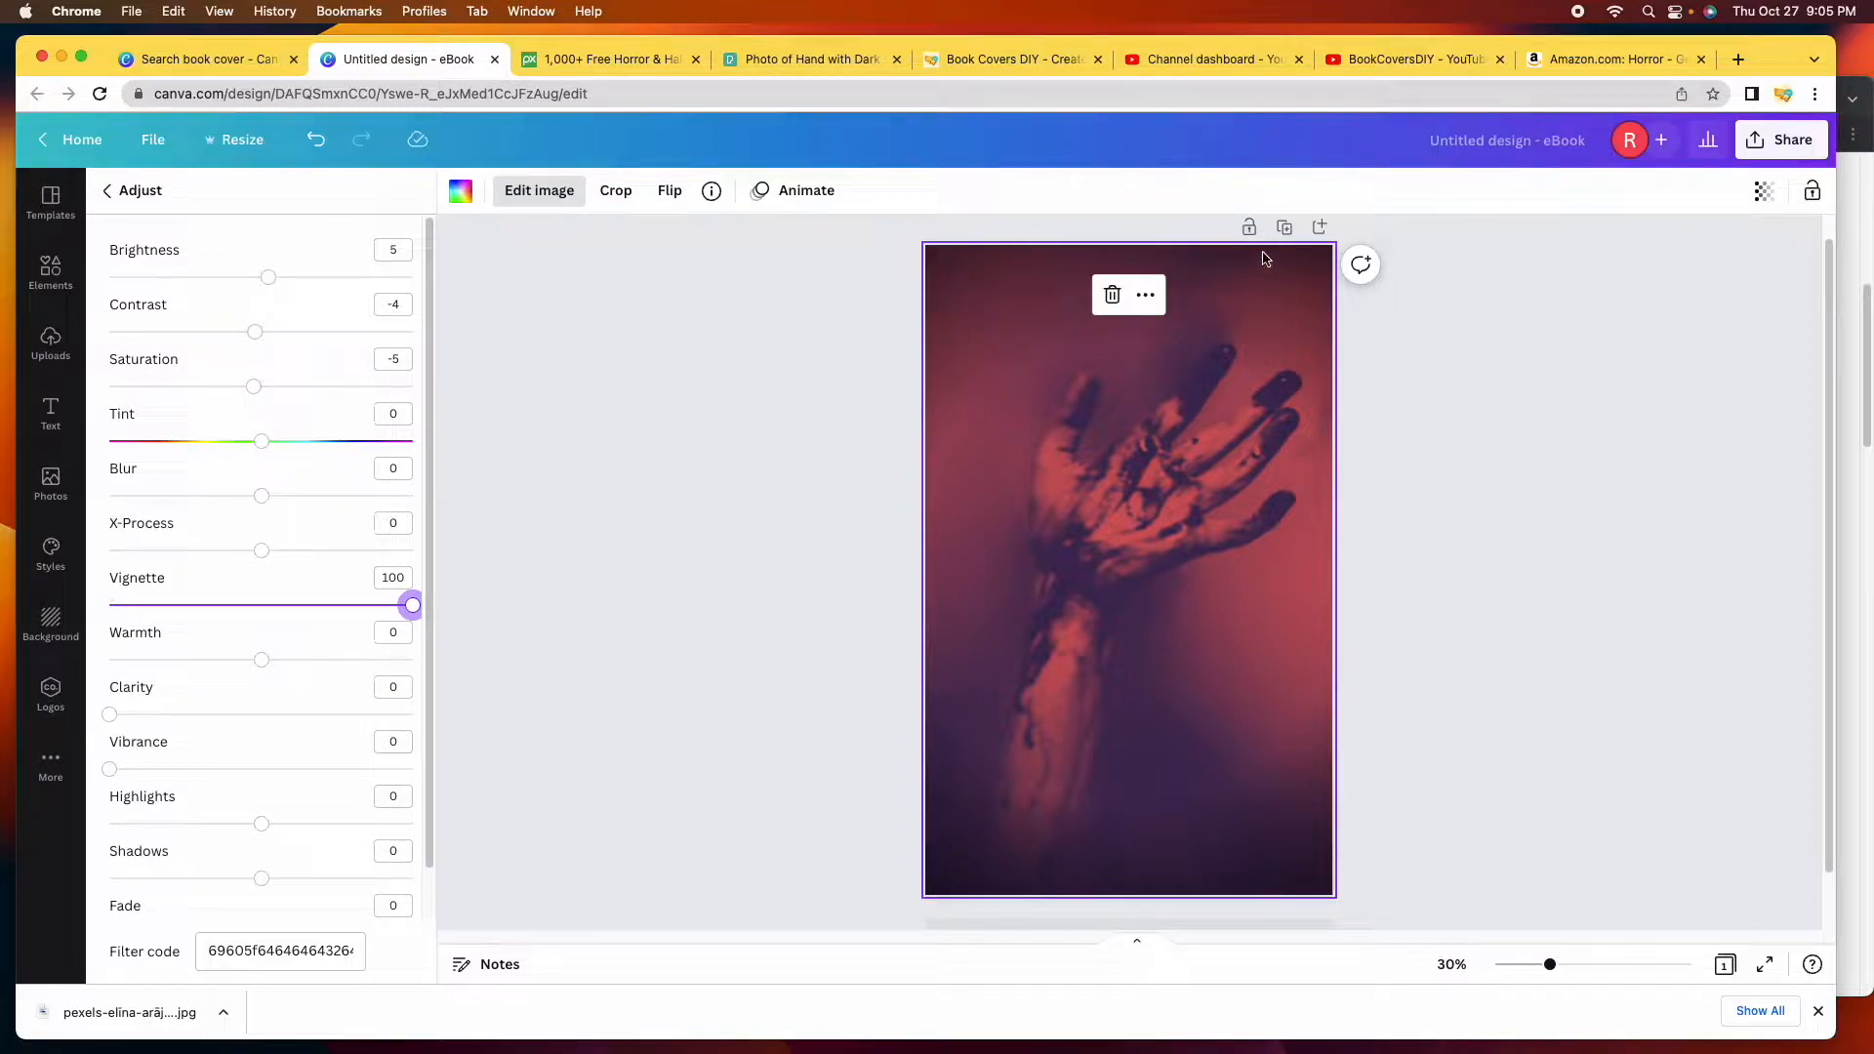
{"action": "mouse_move", "coordinate": [263, 667]}
{"action": "left_mouse_down"}
{"action": "mouse_move", "coordinate": [337, 681]}
{"action": "mouse_move", "coordinate": [271, 673]}
{"action": "left_mouse_up"}
{"action": "left_click_drag", "start_coordinate": [112, 716], "coordinate": [269, 720]}
{"action": "left_click_drag", "start_coordinate": [343, 744], "coordinate": [139, 773]}
{"action": "scroll", "coordinate": [195, 776], "scroll_direction": "down", "scroll_amount": 1}
{"action": "mouse_move", "coordinate": [262, 772]}
{"action": "left_mouse_down"}
{"action": "mouse_move", "coordinate": [339, 782]}
{"action": "mouse_move", "coordinate": [50, 745]}
{"action": "mouse_move", "coordinate": [262, 772]}
{"action": "left_mouse_up"}
{"action": "mouse_move", "coordinate": [262, 826]}
{"action": "left_mouse_down"}
{"action": "mouse_move", "coordinate": [302, 828]}
{"action": "mouse_move", "coordinate": [222, 826]}
{"action": "mouse_move", "coordinate": [390, 836]}
{"action": "mouse_move", "coordinate": [222, 828]}
{"action": "mouse_move", "coordinate": [274, 825]}
{"action": "mouse_move", "coordinate": [247, 827]}
{"action": "left_mouse_up"}
Set the photo's Shadows to -5 and Brightness to 11, then deselect it and show the text options.
{"action": "left_click", "coordinate": [134, 879]}
{"action": "left_click_drag", "start_coordinate": [272, 286], "coordinate": [280, 287]}
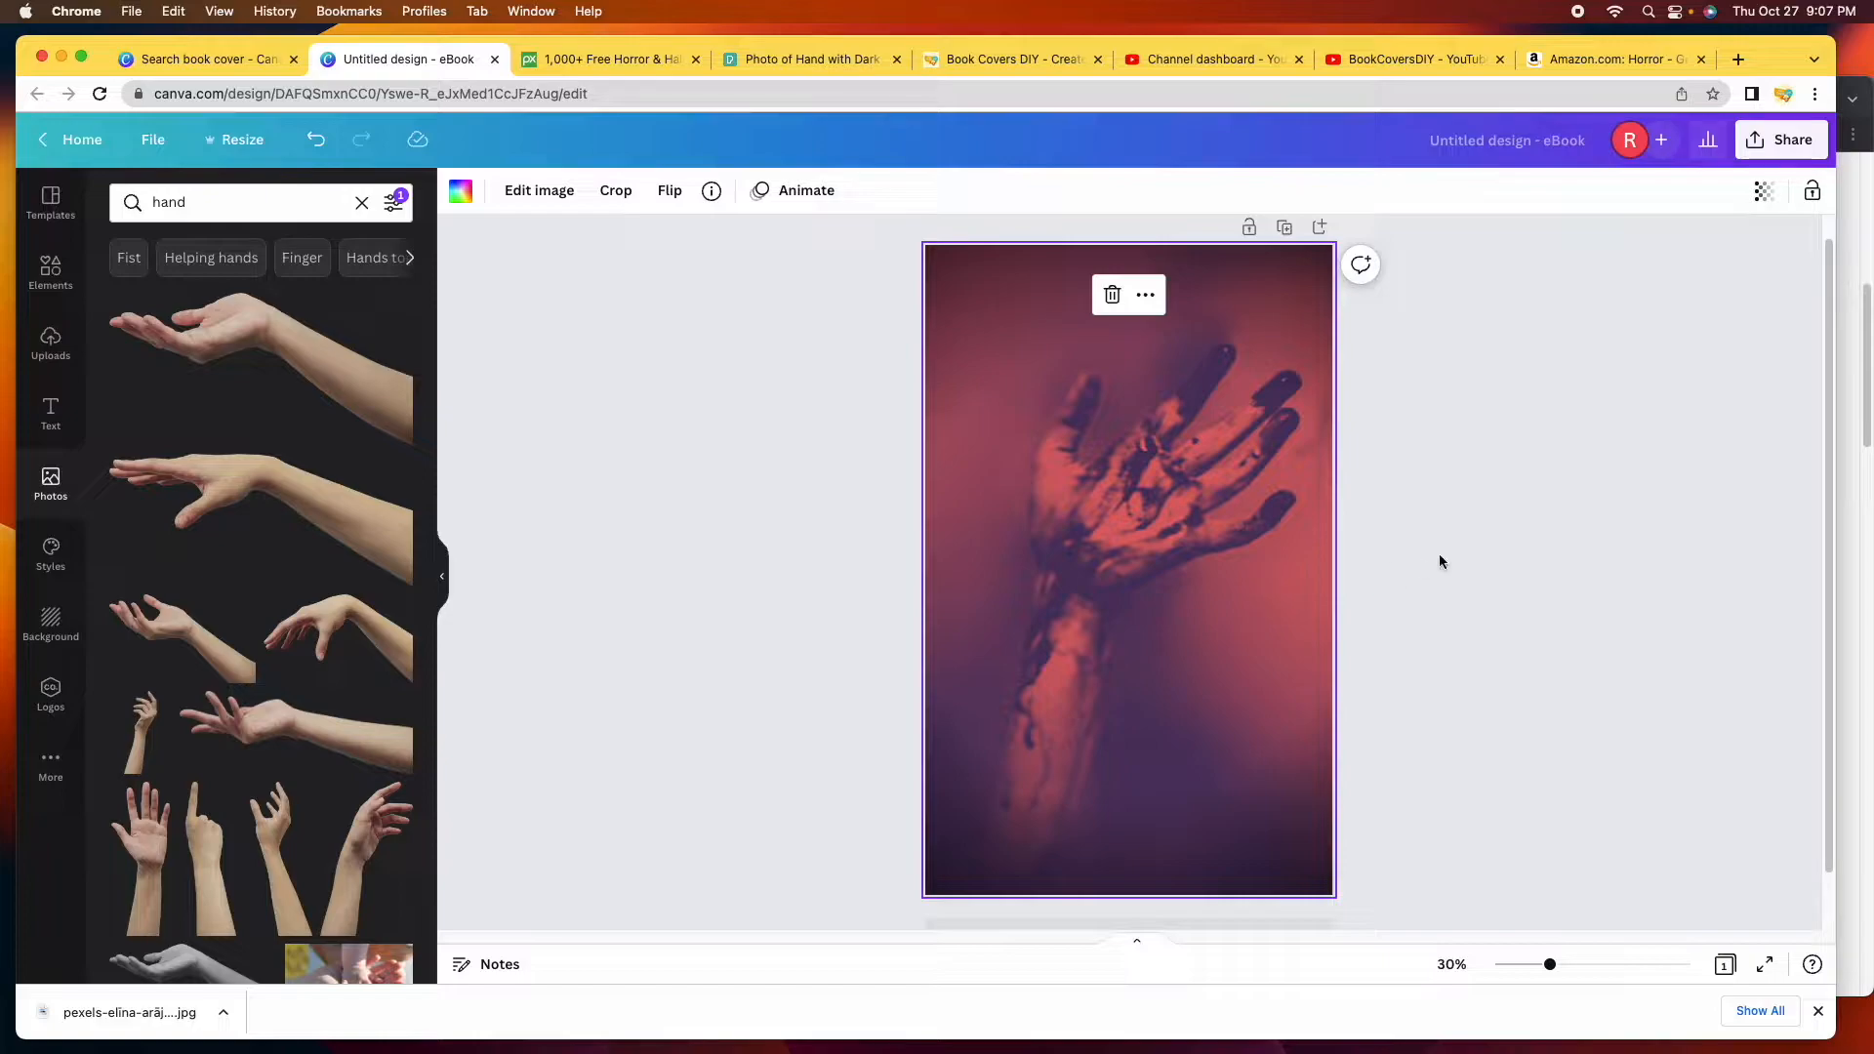
{"action": "left_click", "coordinate": [1502, 546]}
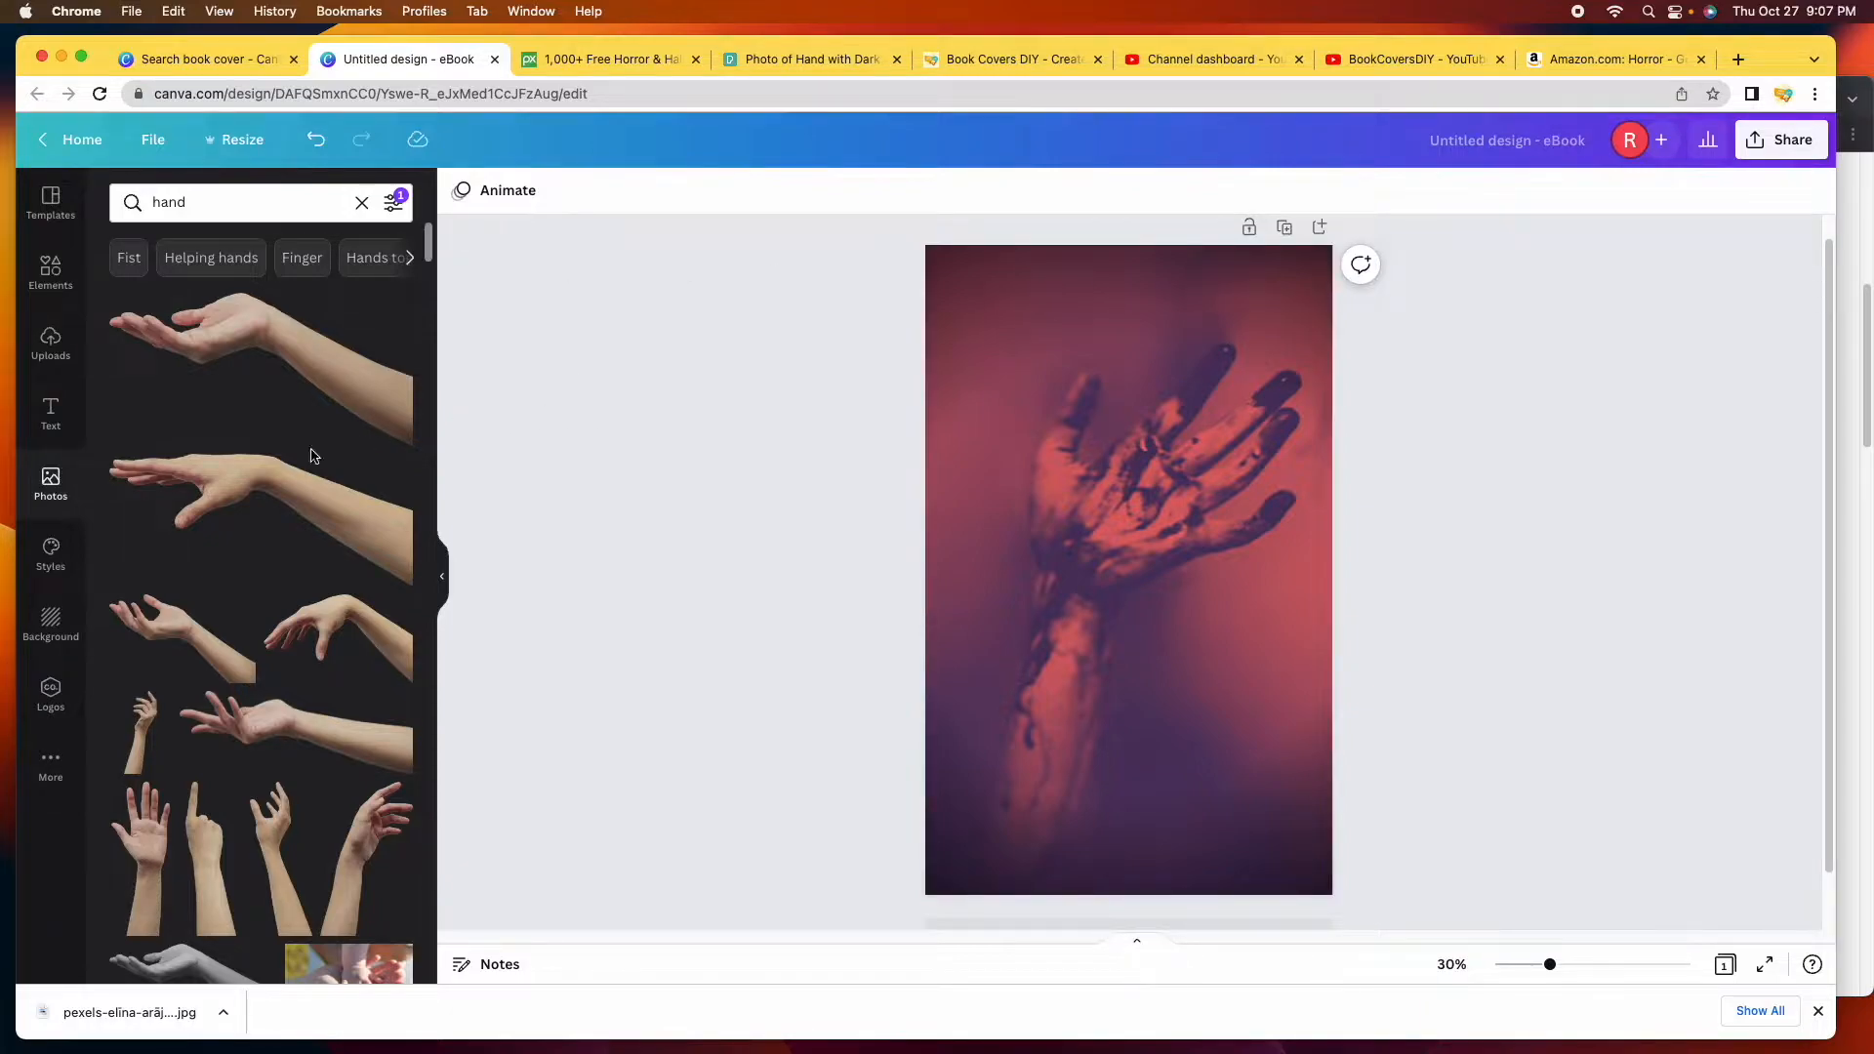
{"action": "left_click", "coordinate": [51, 422]}
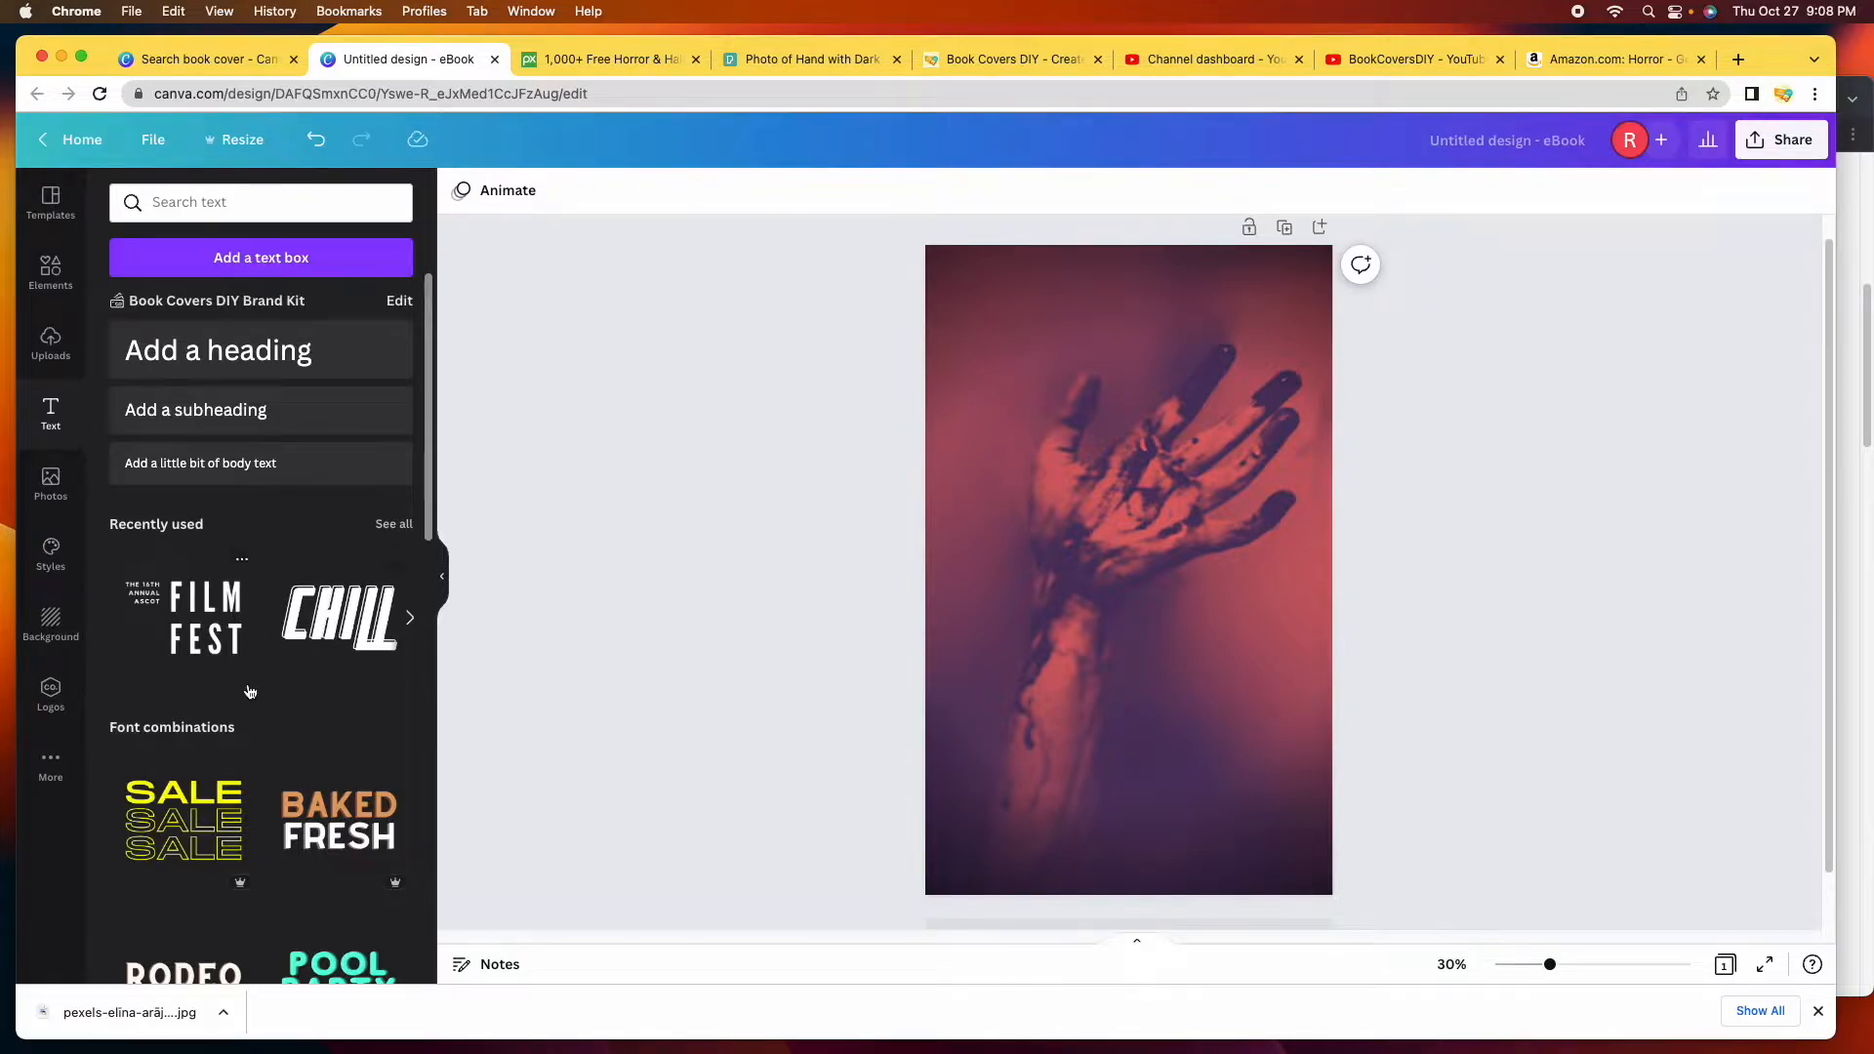
{"action": "scroll", "coordinate": [250, 691], "scroll_direction": "down", "scroll_amount": 4}
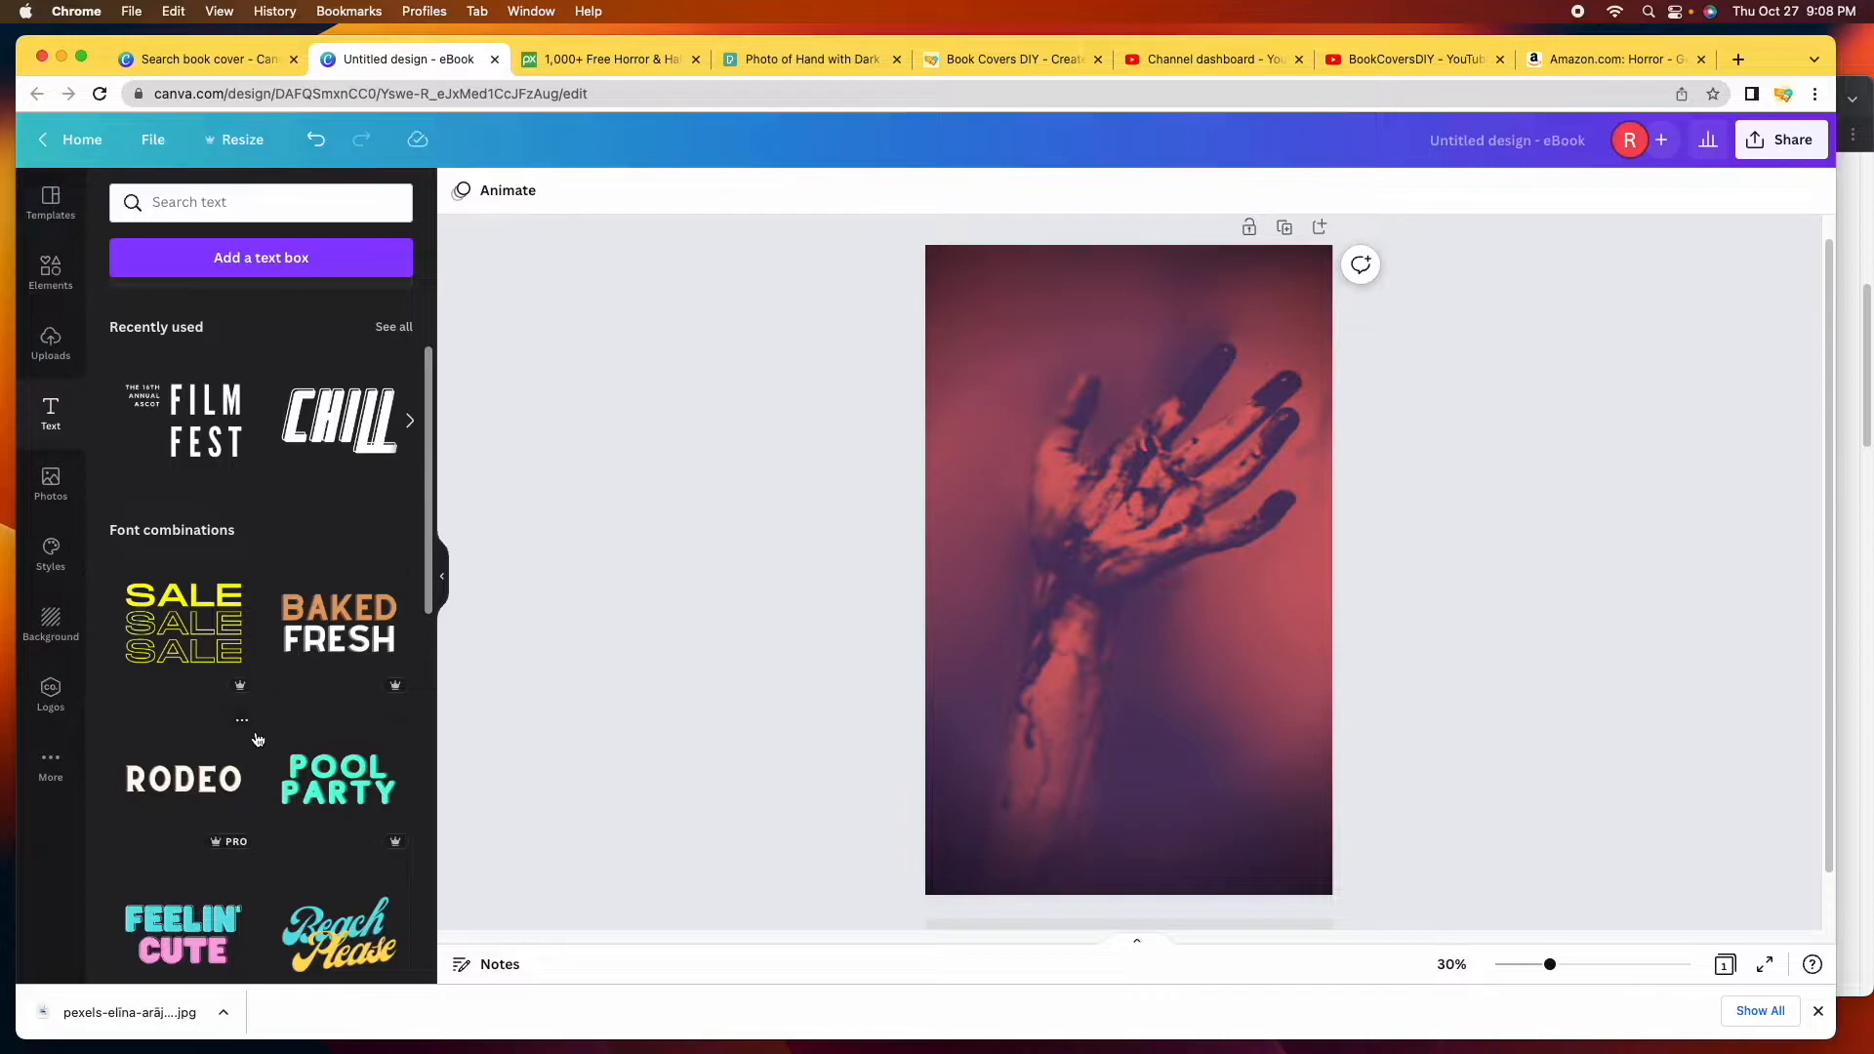
{"action": "scroll", "coordinate": [256, 737], "scroll_direction": "down", "scroll_amount": 5}
{"action": "scroll", "coordinate": [260, 732], "scroll_direction": "down", "scroll_amount": 5}
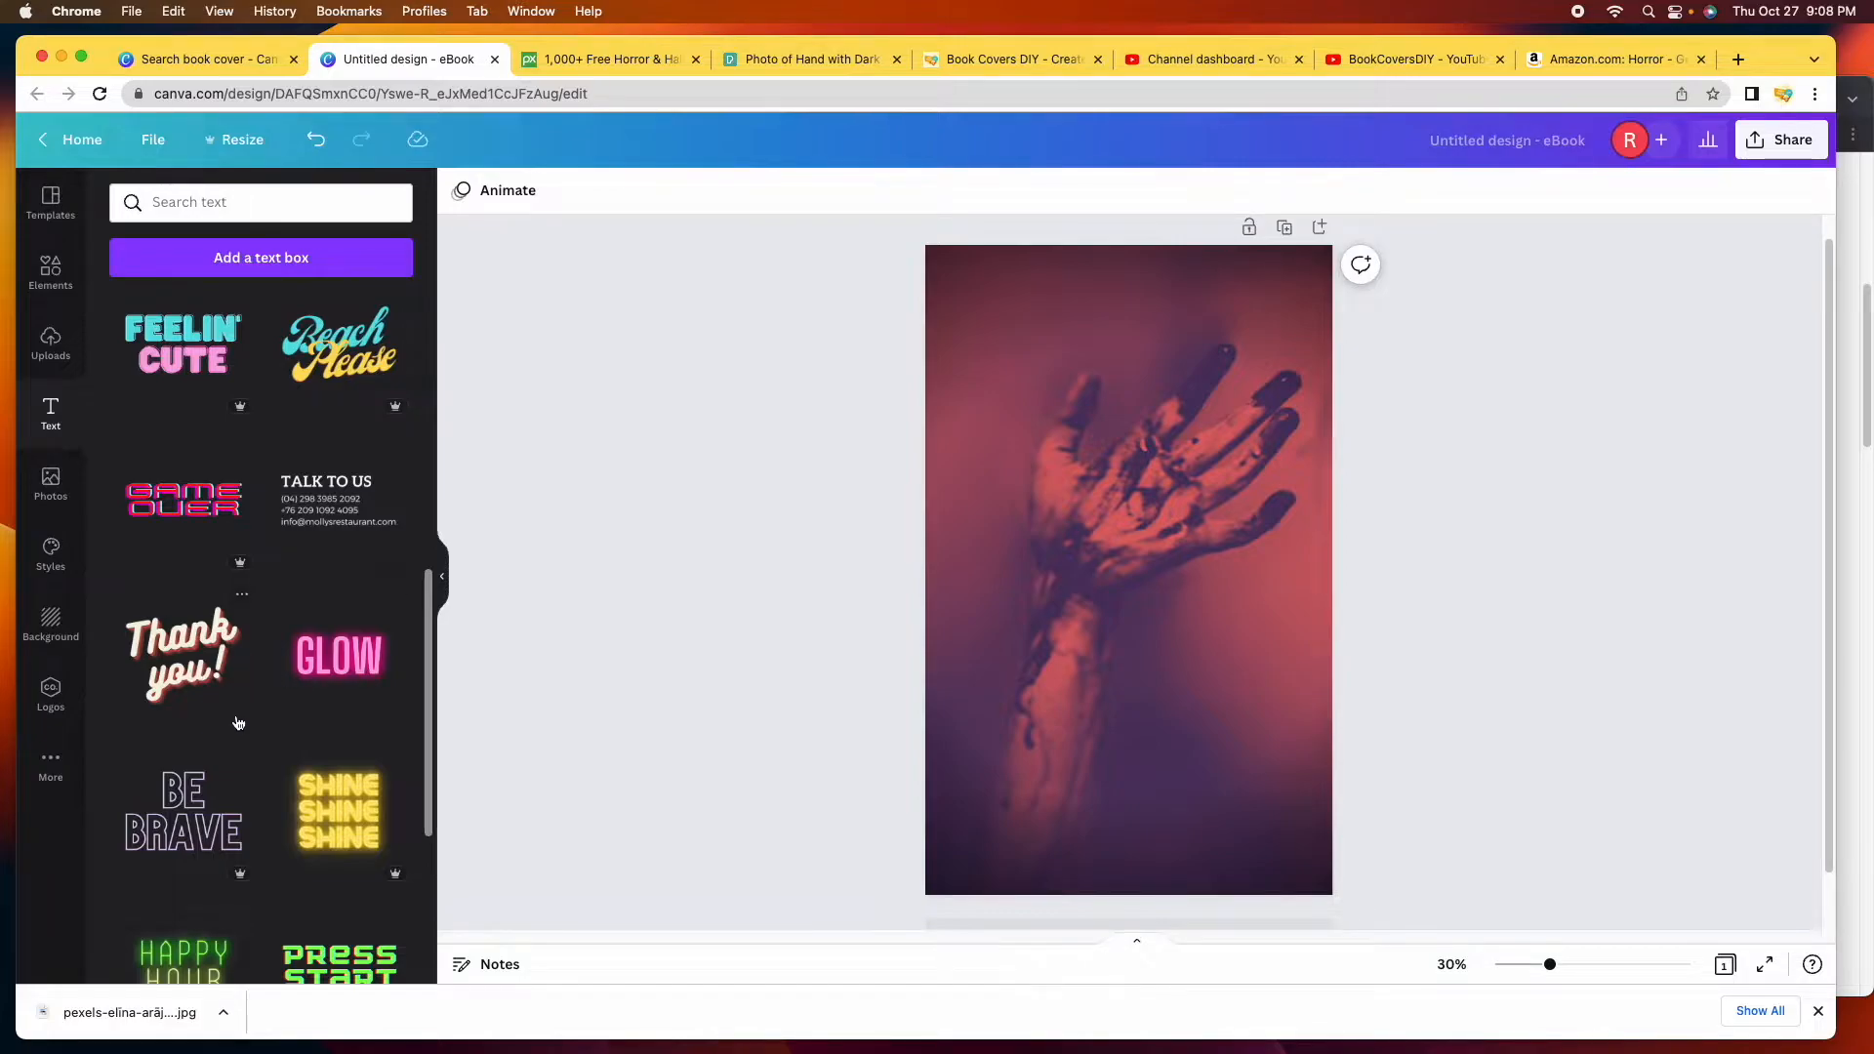
{"action": "scroll", "coordinate": [350, 710], "scroll_direction": "up", "scroll_amount": 10}
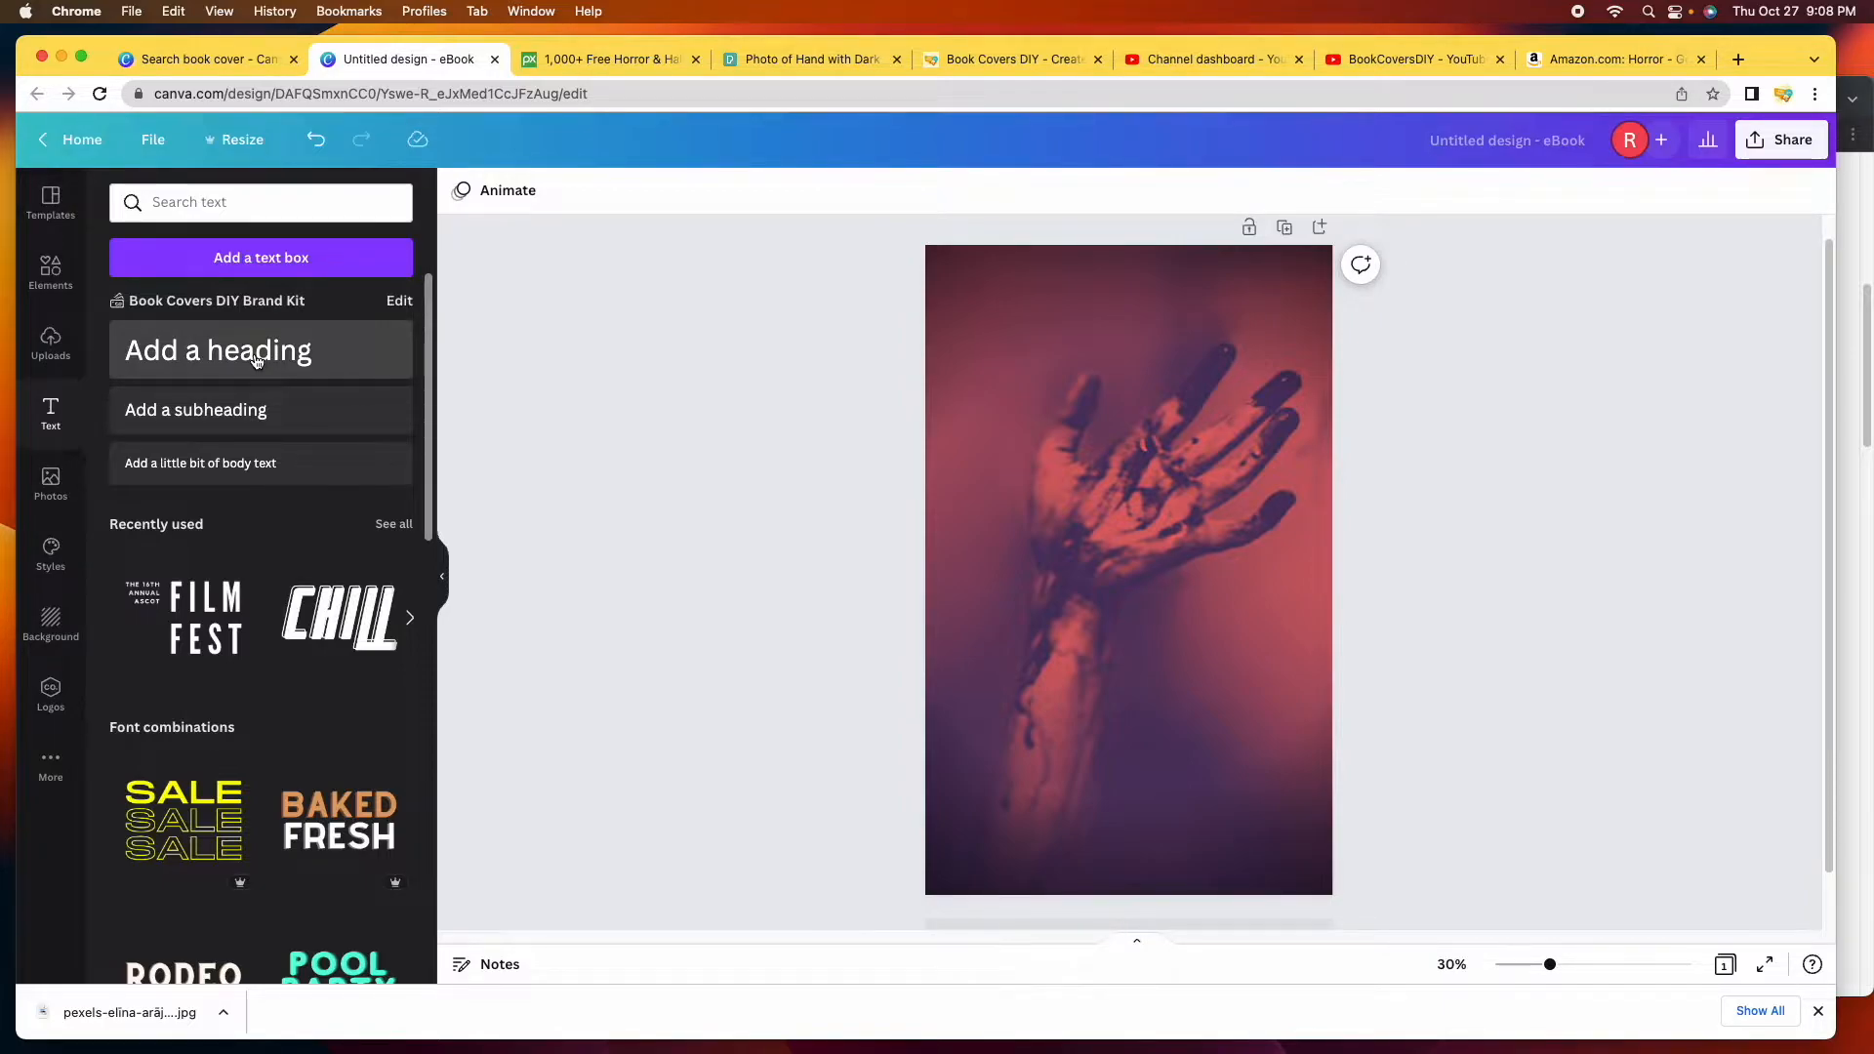
Add a heading, replace its placeholder with 'THE UNDEAD', and select the whole title.
{"action": "left_click", "coordinate": [256, 361]}
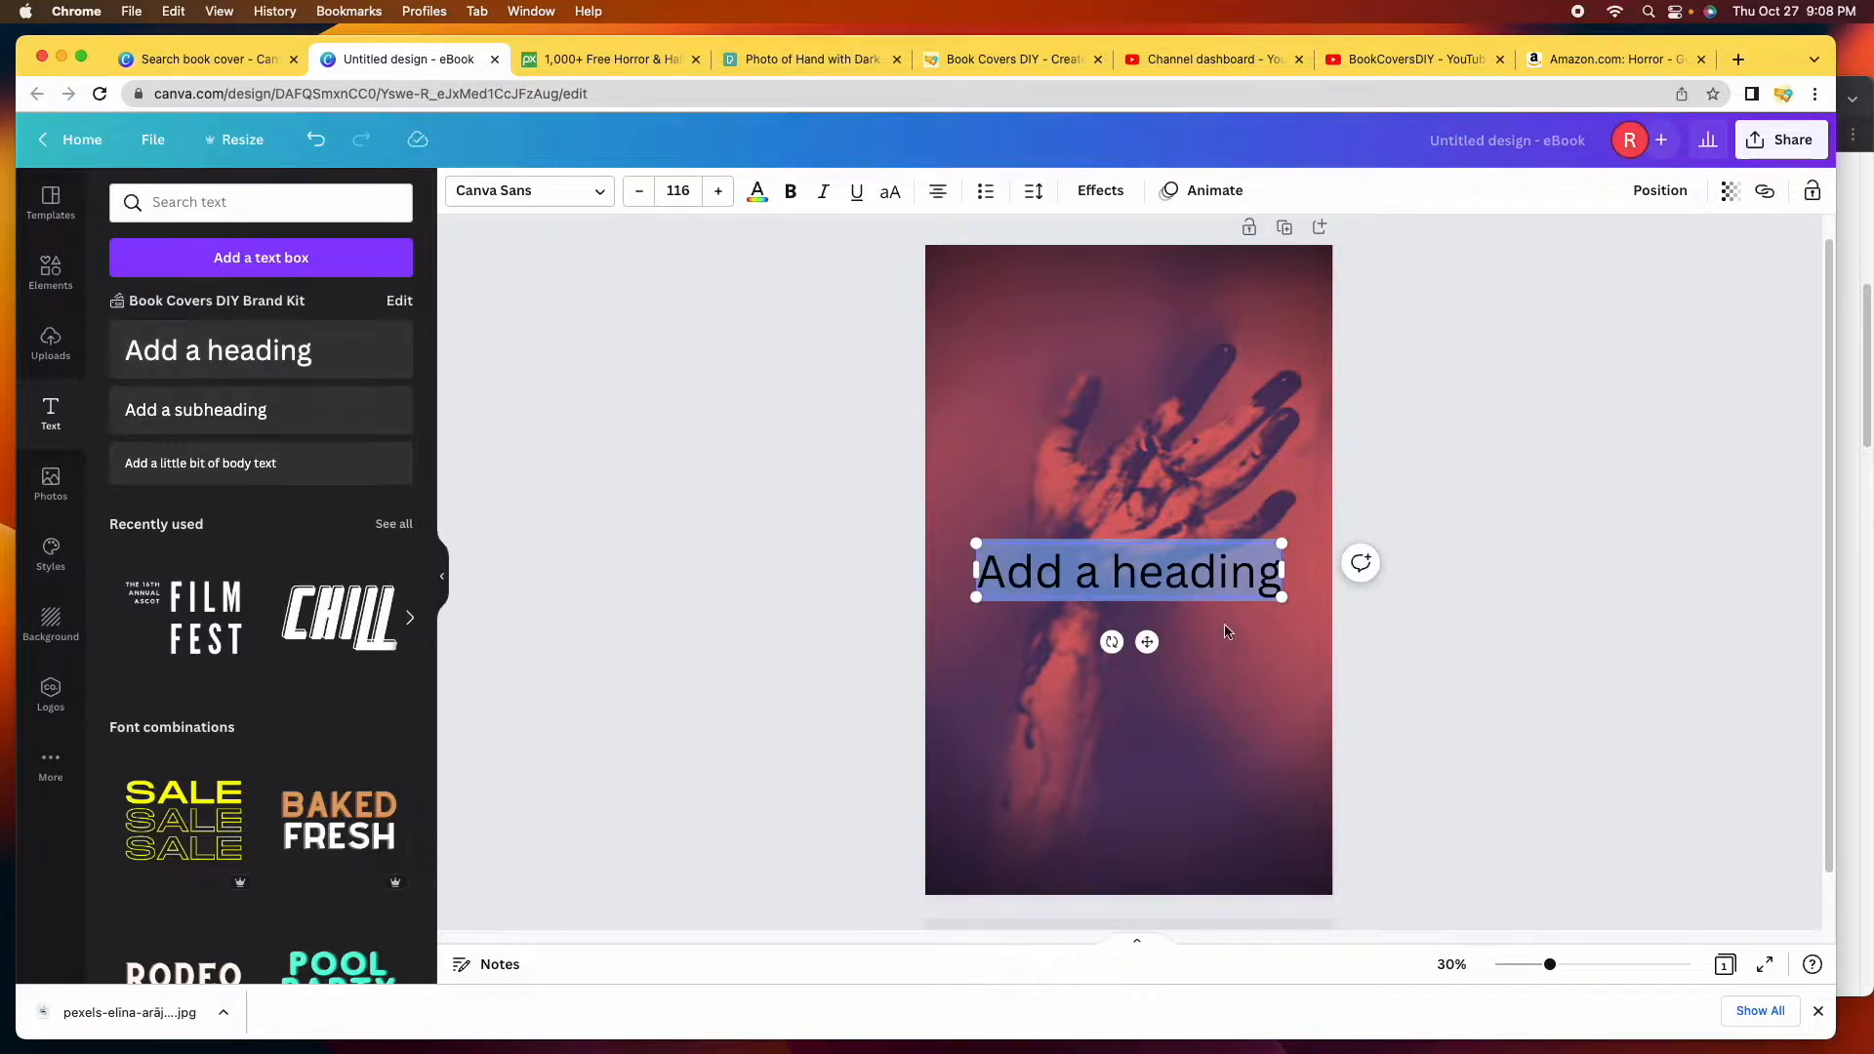
{"action": "double_click", "coordinate": [1244, 576]}
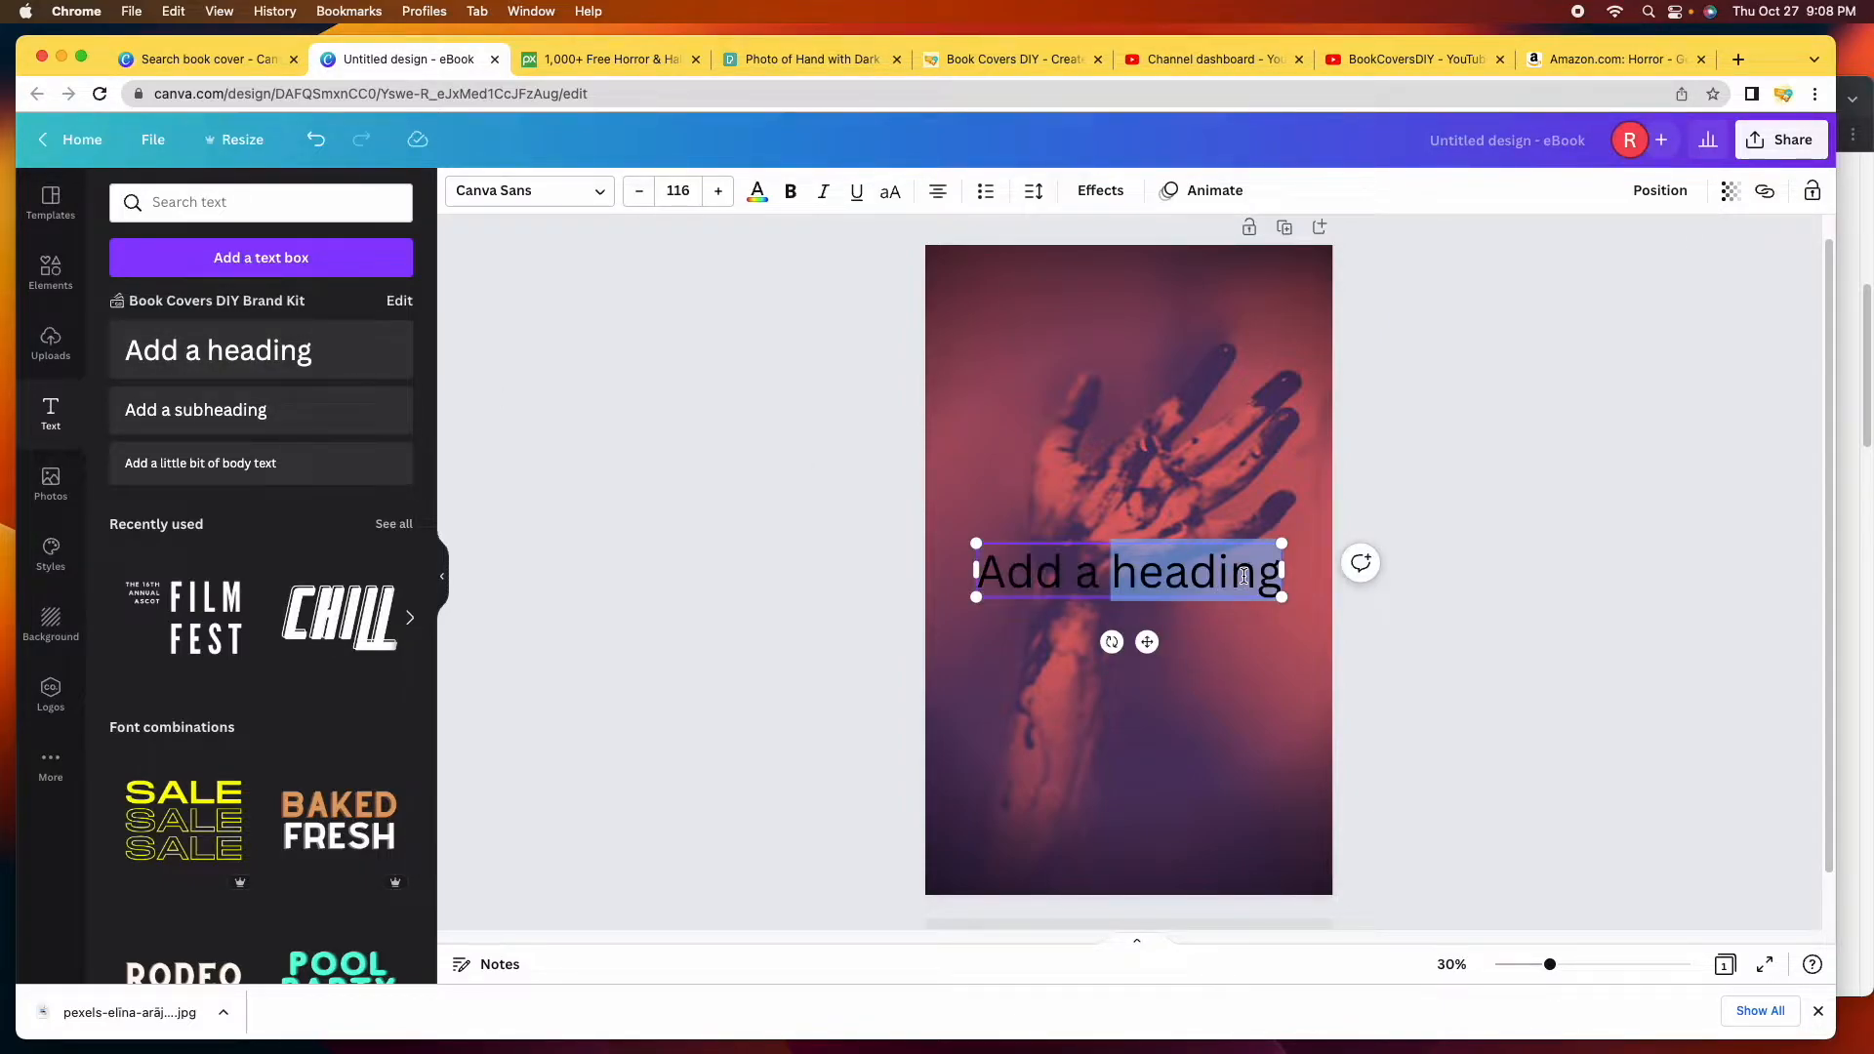
{"action": "key", "text": "BackSpace"}
{"action": "key", "text": "BackSpace"}
{"action": "key", "text": "BackSpace"}
{"action": "key", "text": "BackSpace"}
{"action": "key", "text": "BackSpace"}
{"action": "key", "text": "BackSpace"}
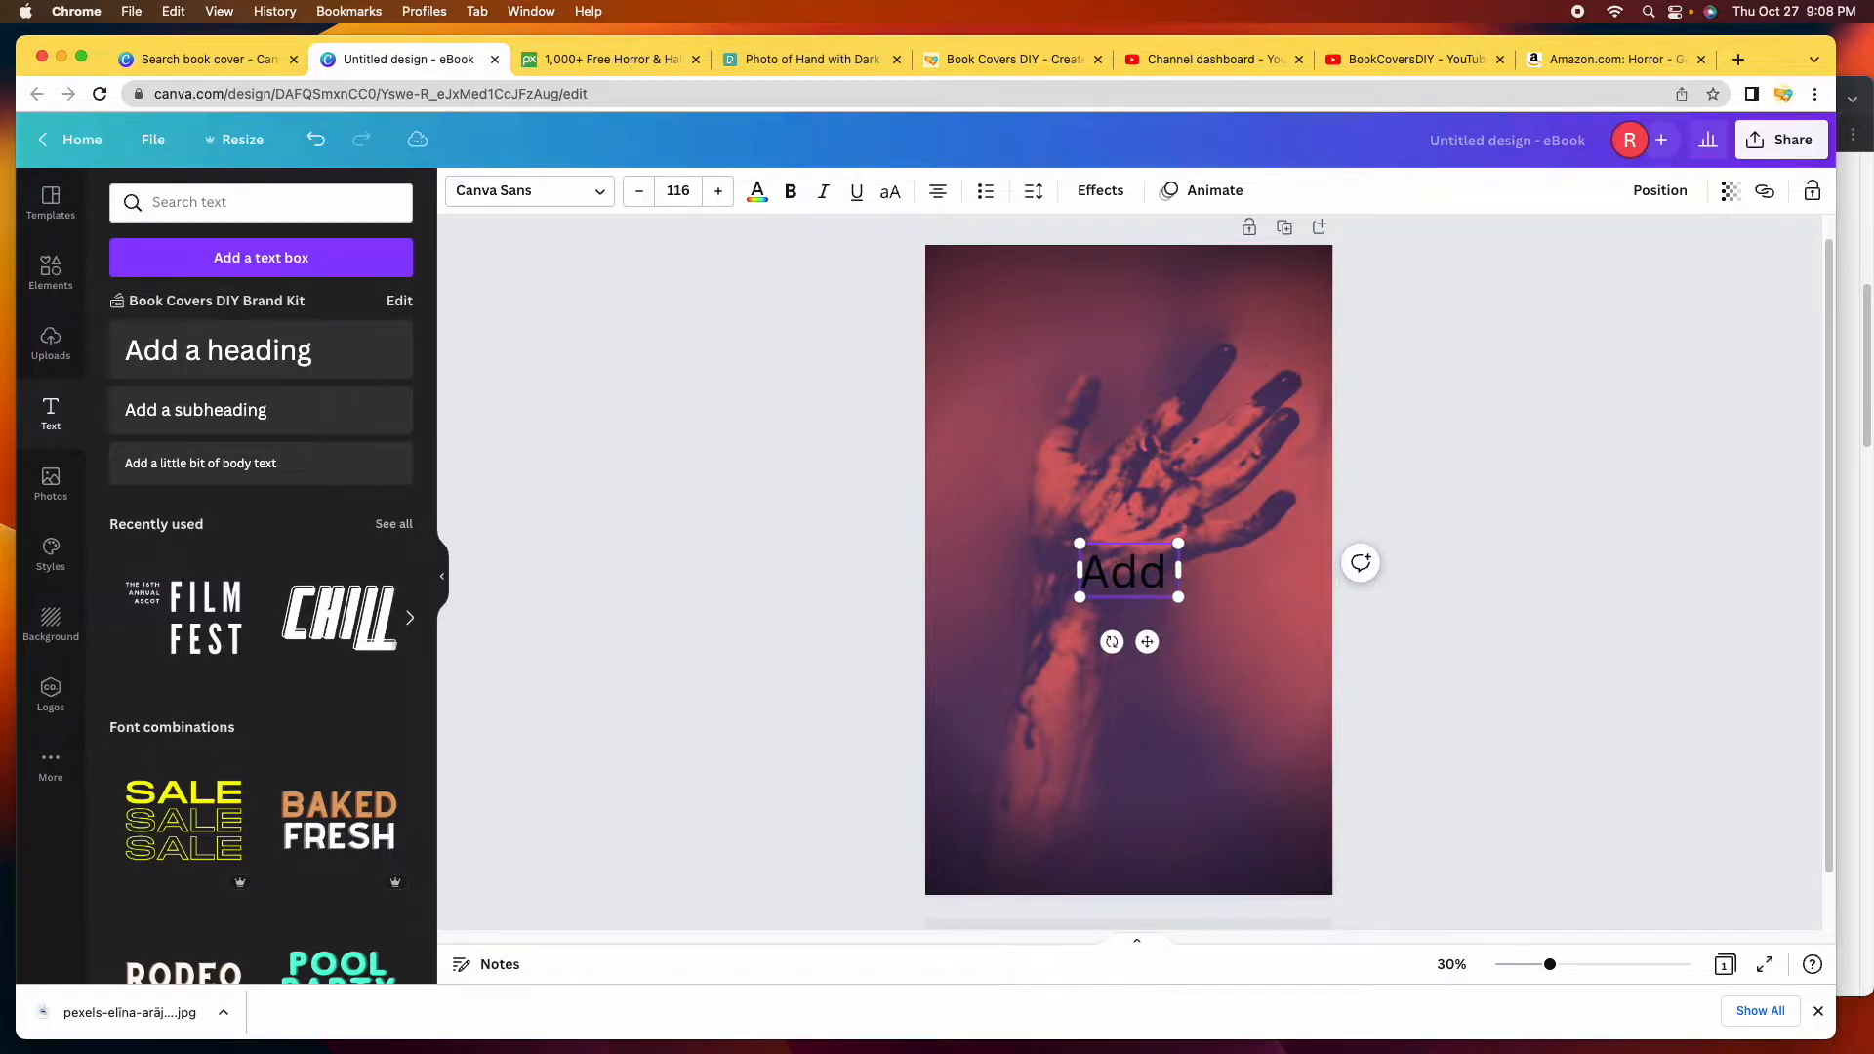
{"action": "key", "text": "BackSpace"}
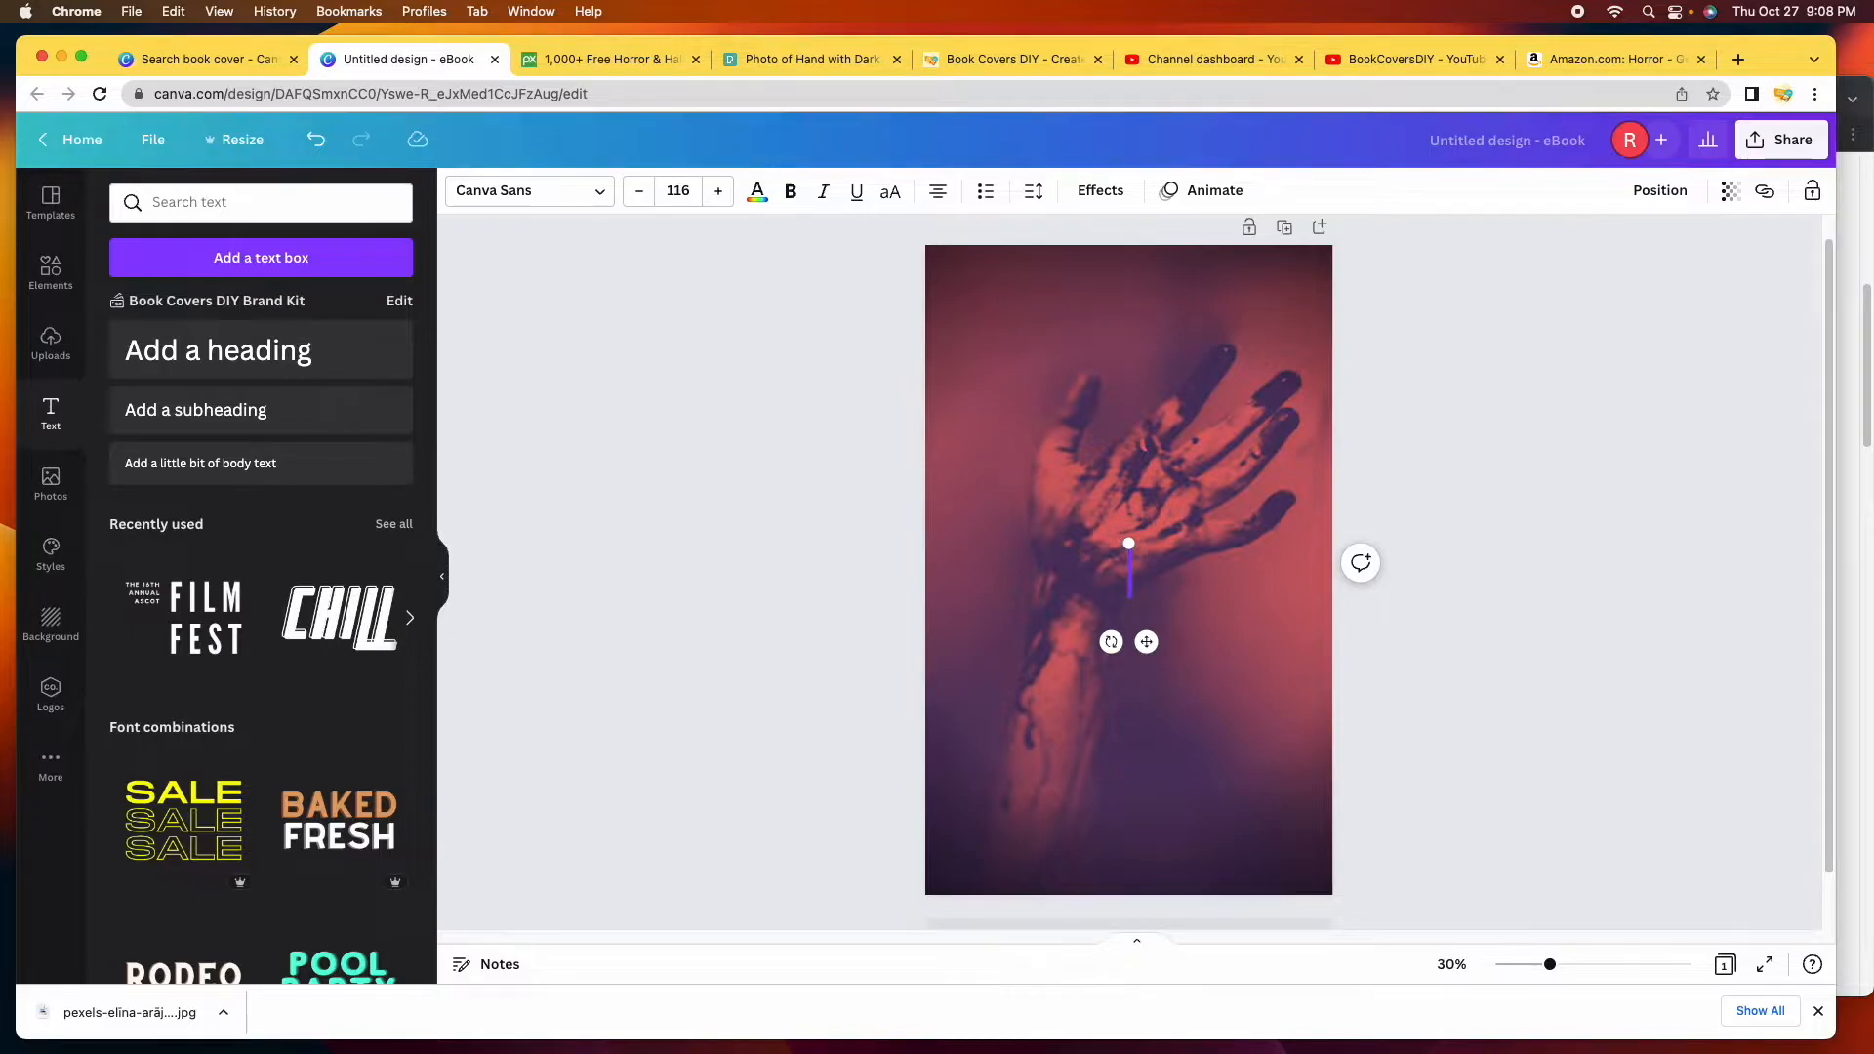
{"action": "type", "text": "THE UNDEAD"}
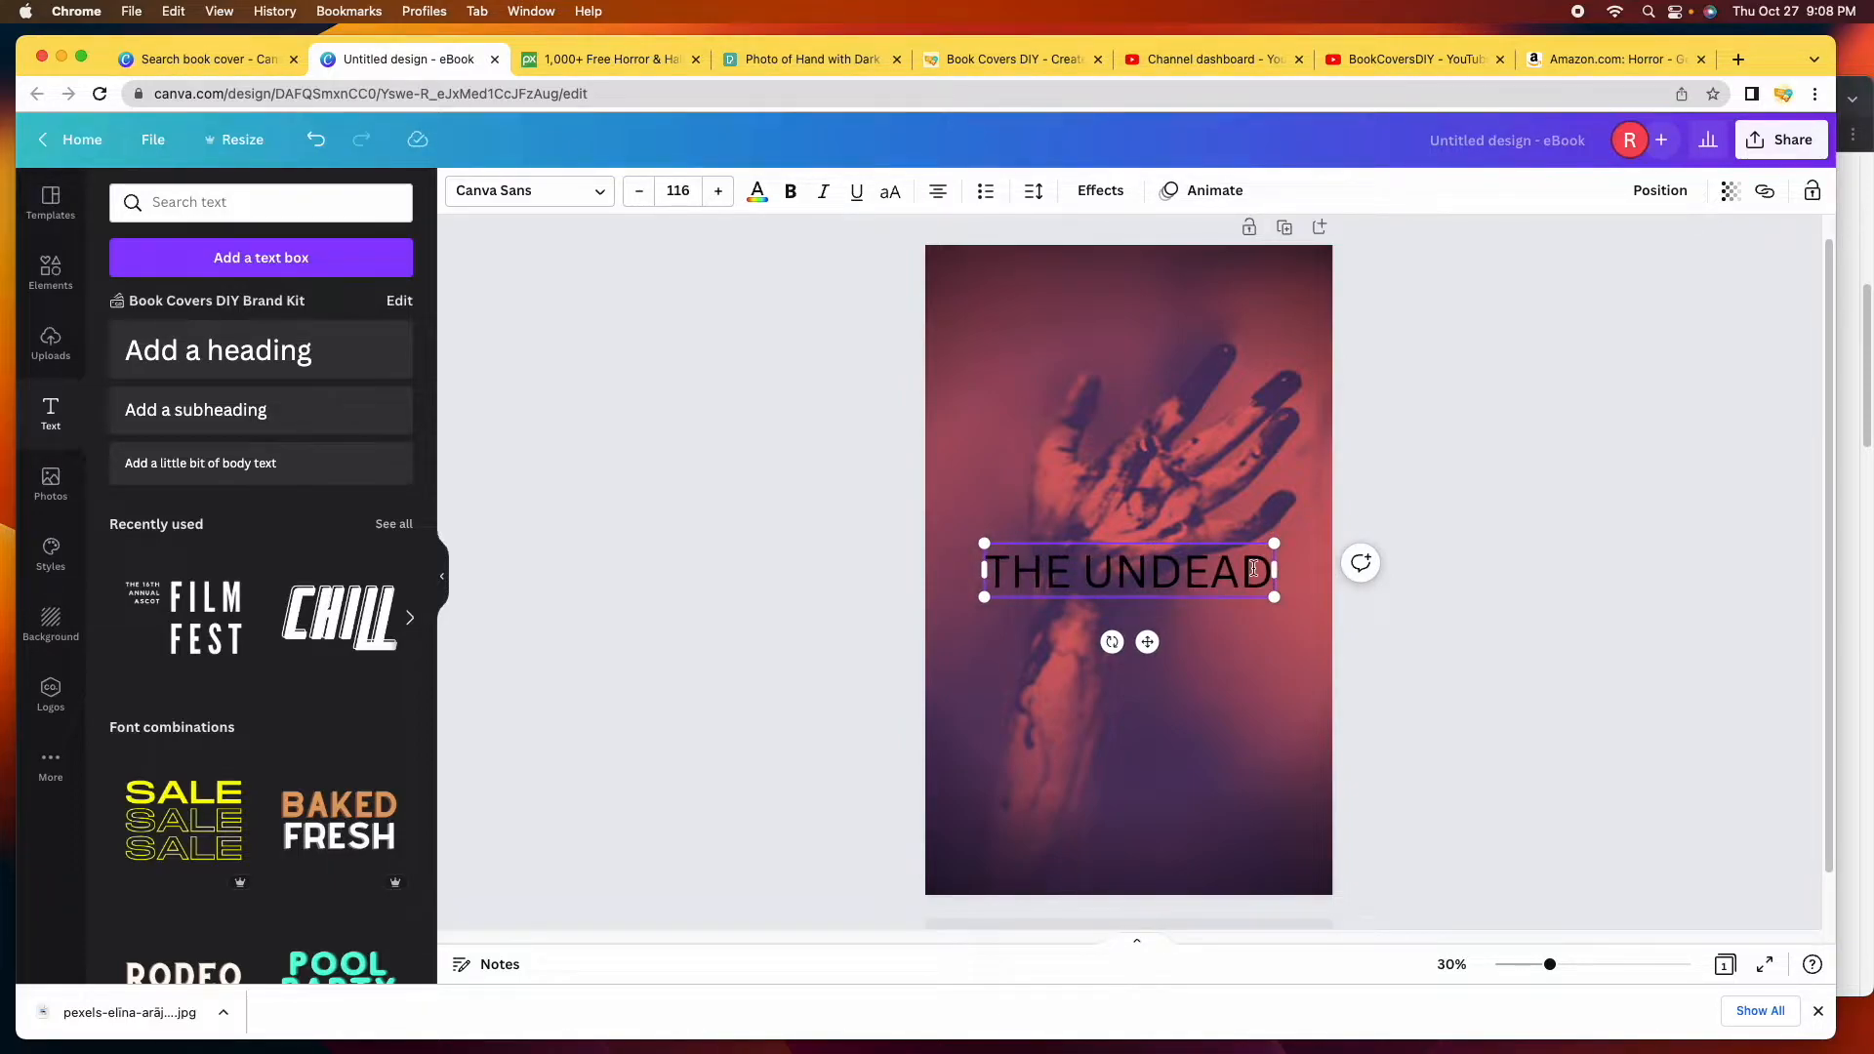
{"action": "double_click", "coordinate": [1140, 575]}
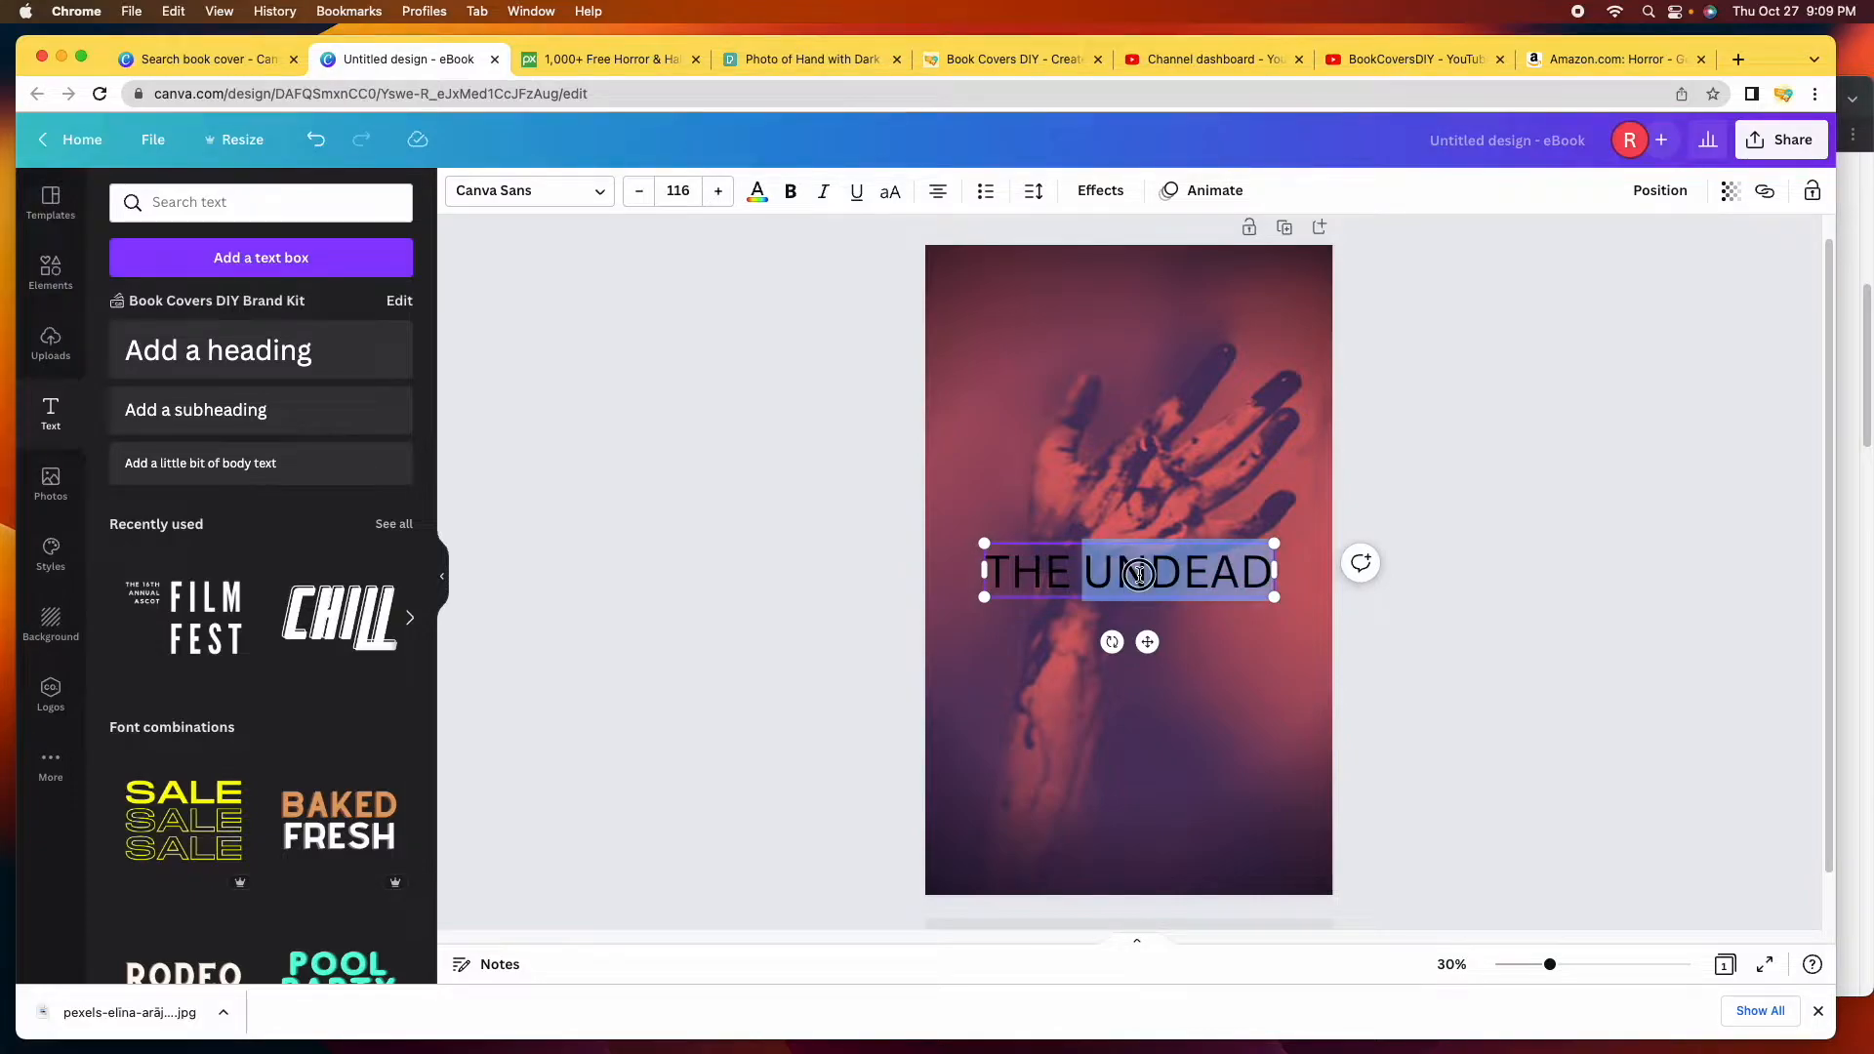
{"action": "triple_click", "coordinate": [1140, 575]}
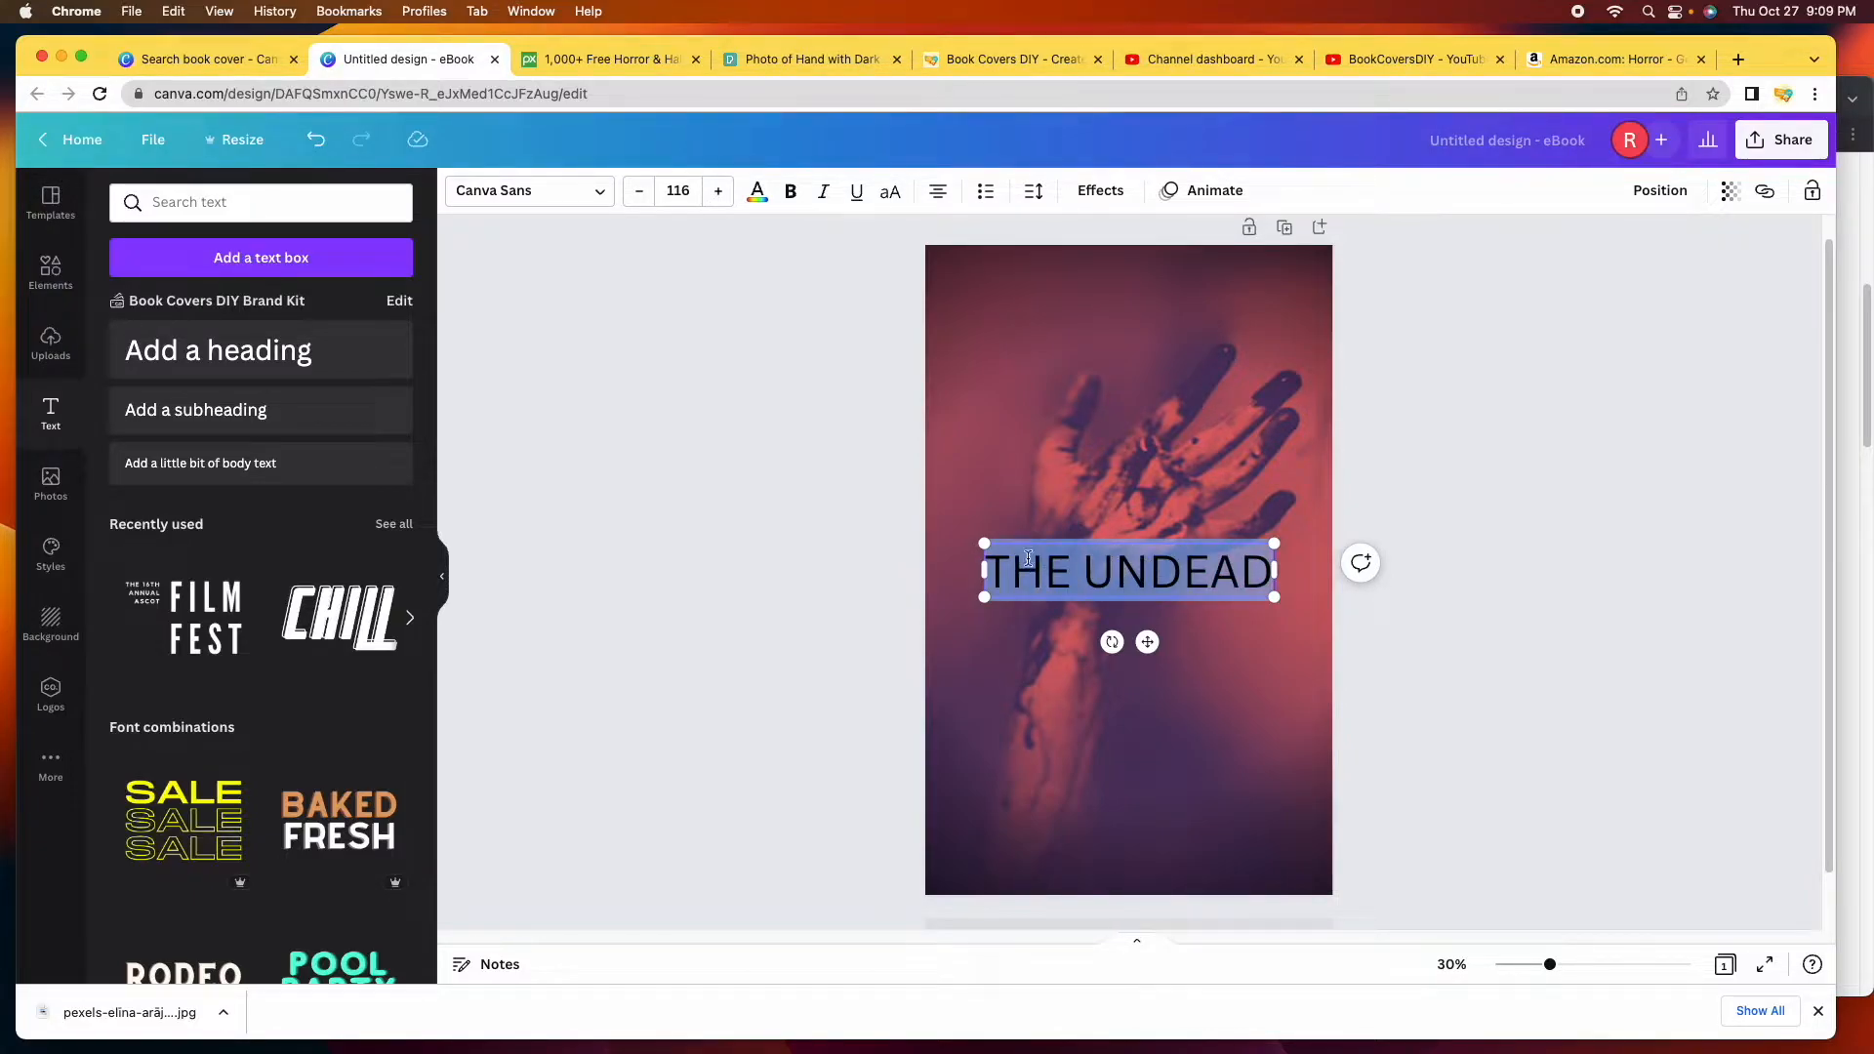
Colour the THE UNDEAD title red from the photo's colours and preview it.
{"action": "left_click", "coordinate": [759, 196]}
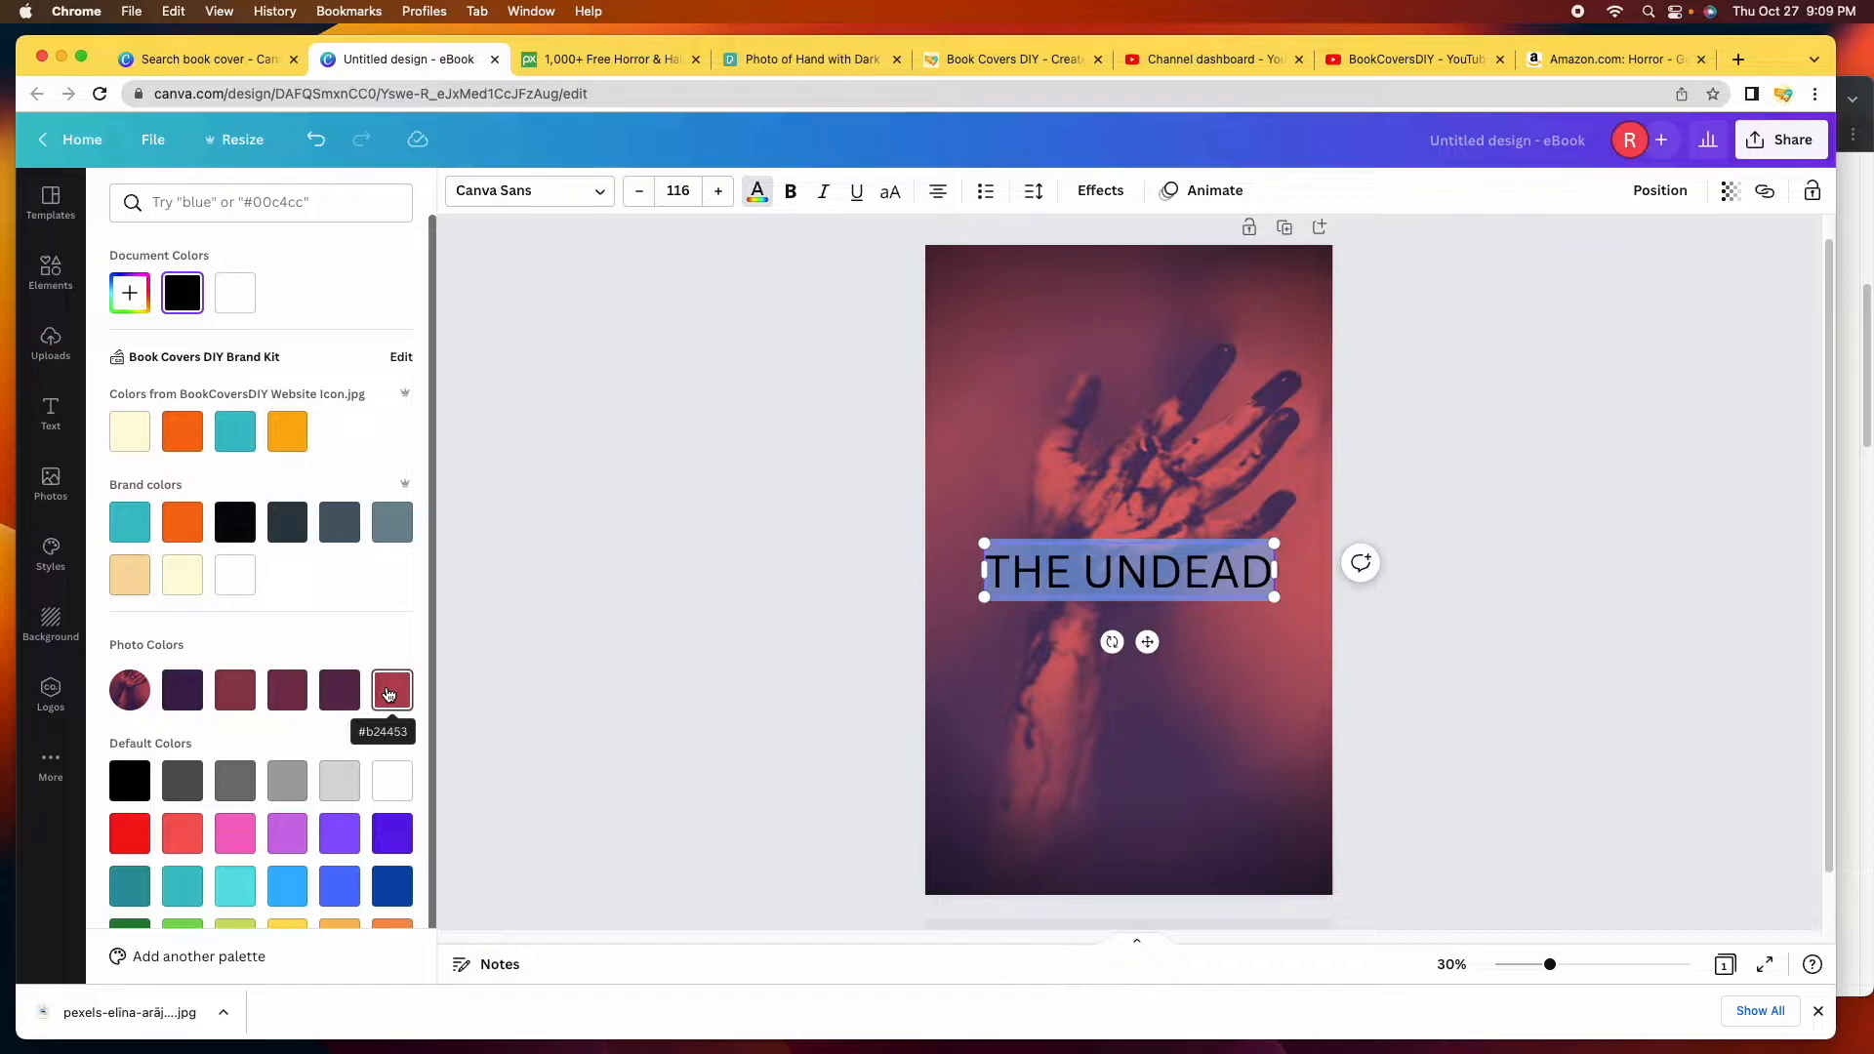
{"action": "left_click", "coordinate": [174, 694]}
{"action": "left_click", "coordinate": [391, 690]}
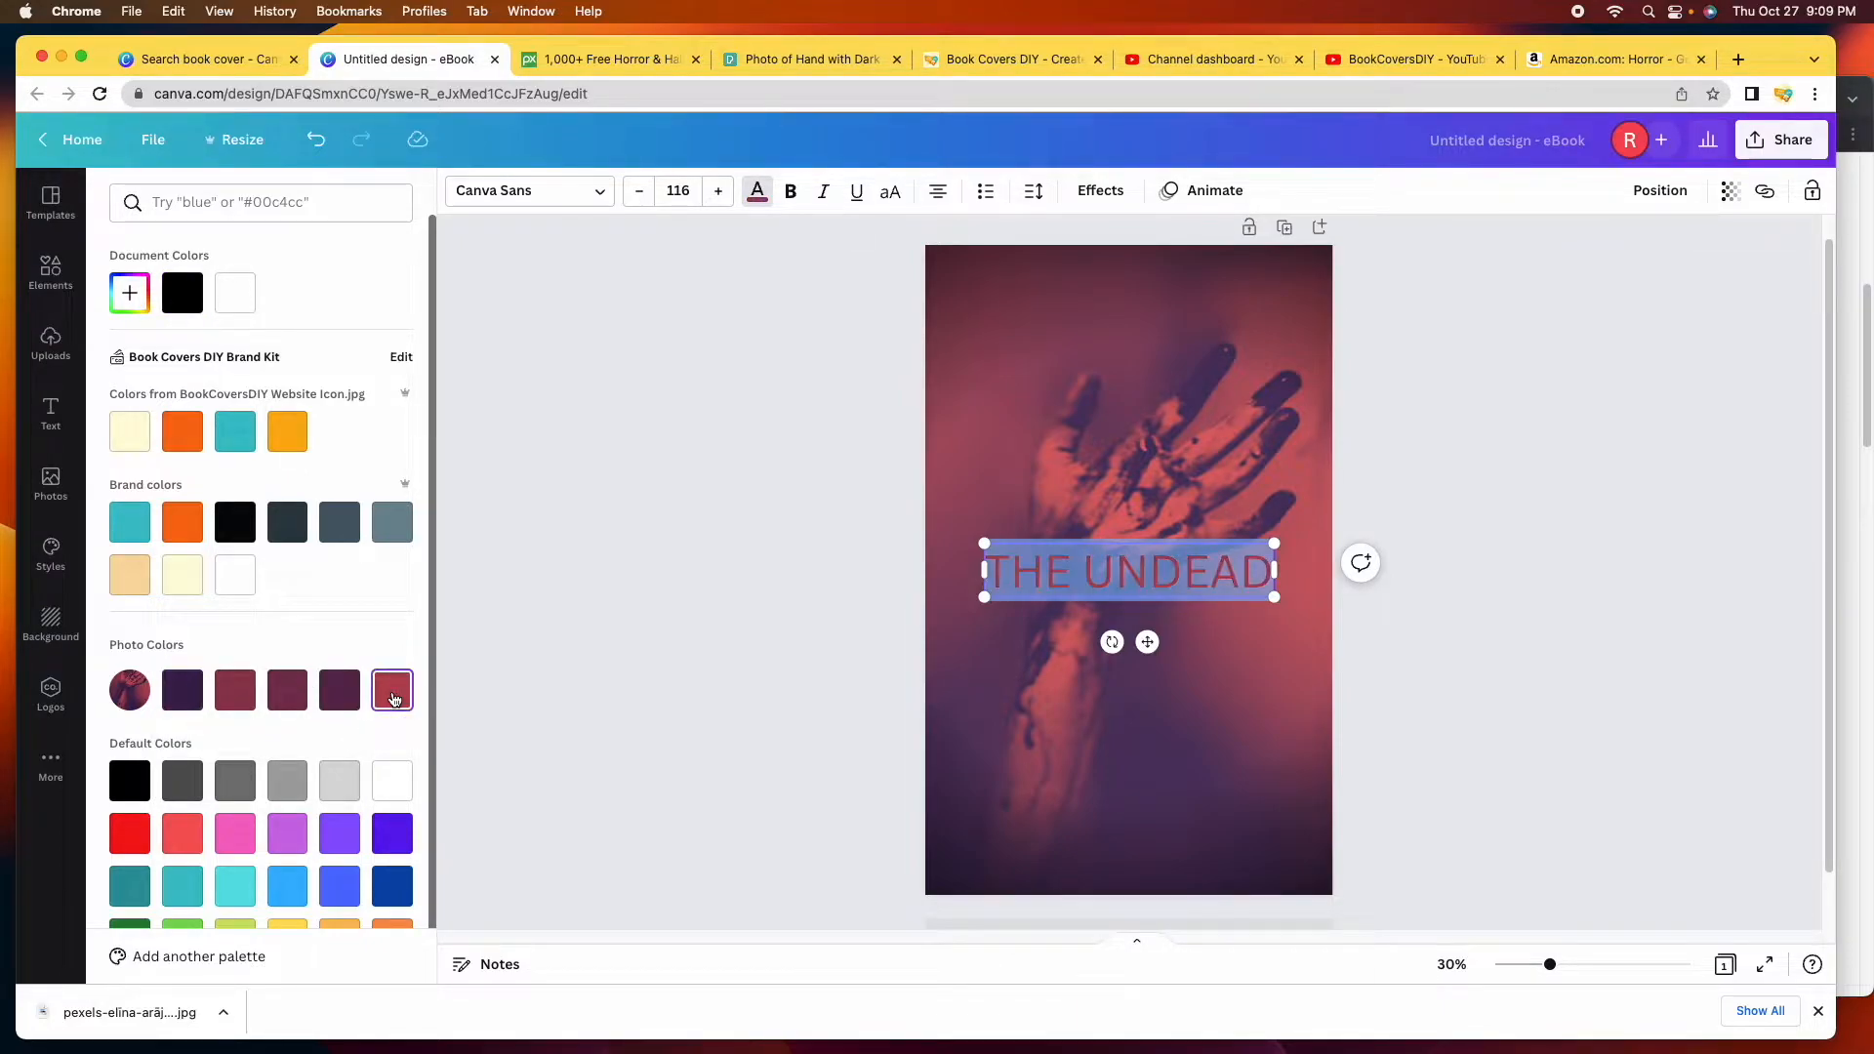
{"action": "left_click", "coordinate": [1415, 701]}
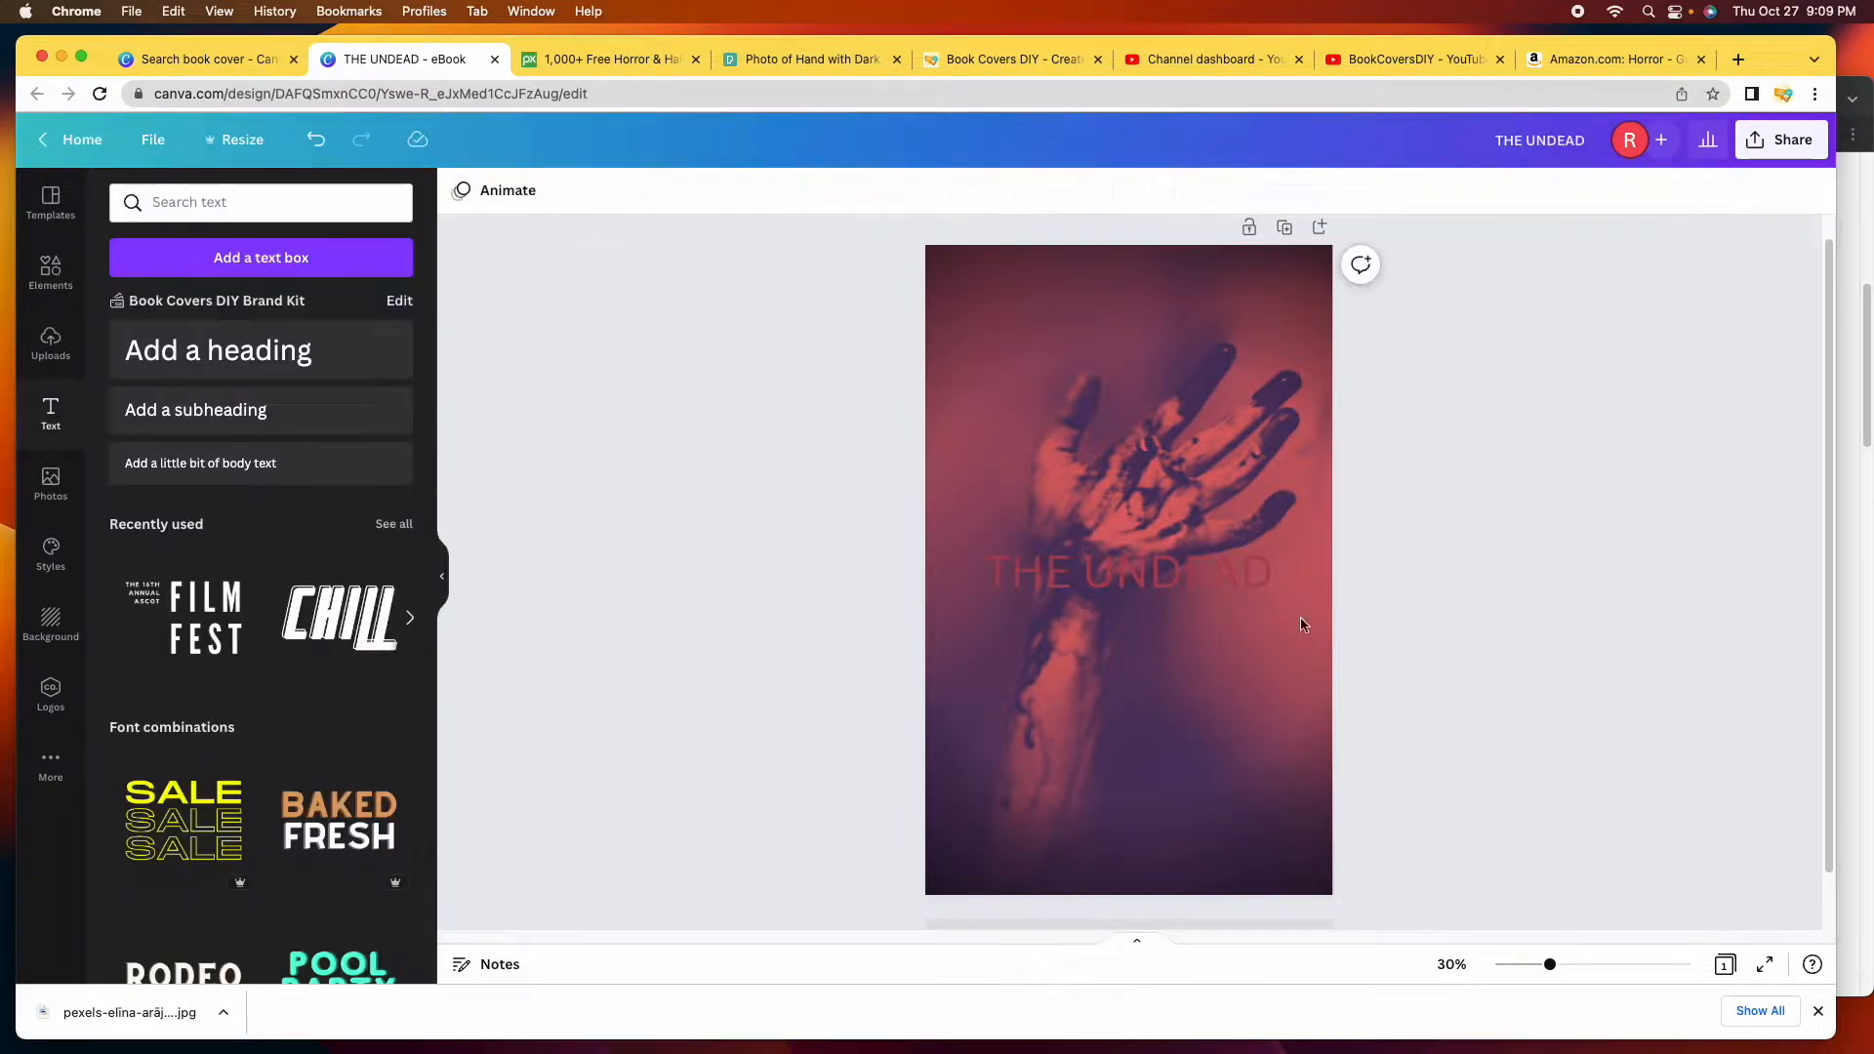
Reselect the whole title and try white from the default colours.
{"action": "left_click", "coordinate": [1162, 581]}
{"action": "left_click", "coordinate": [1162, 581]}
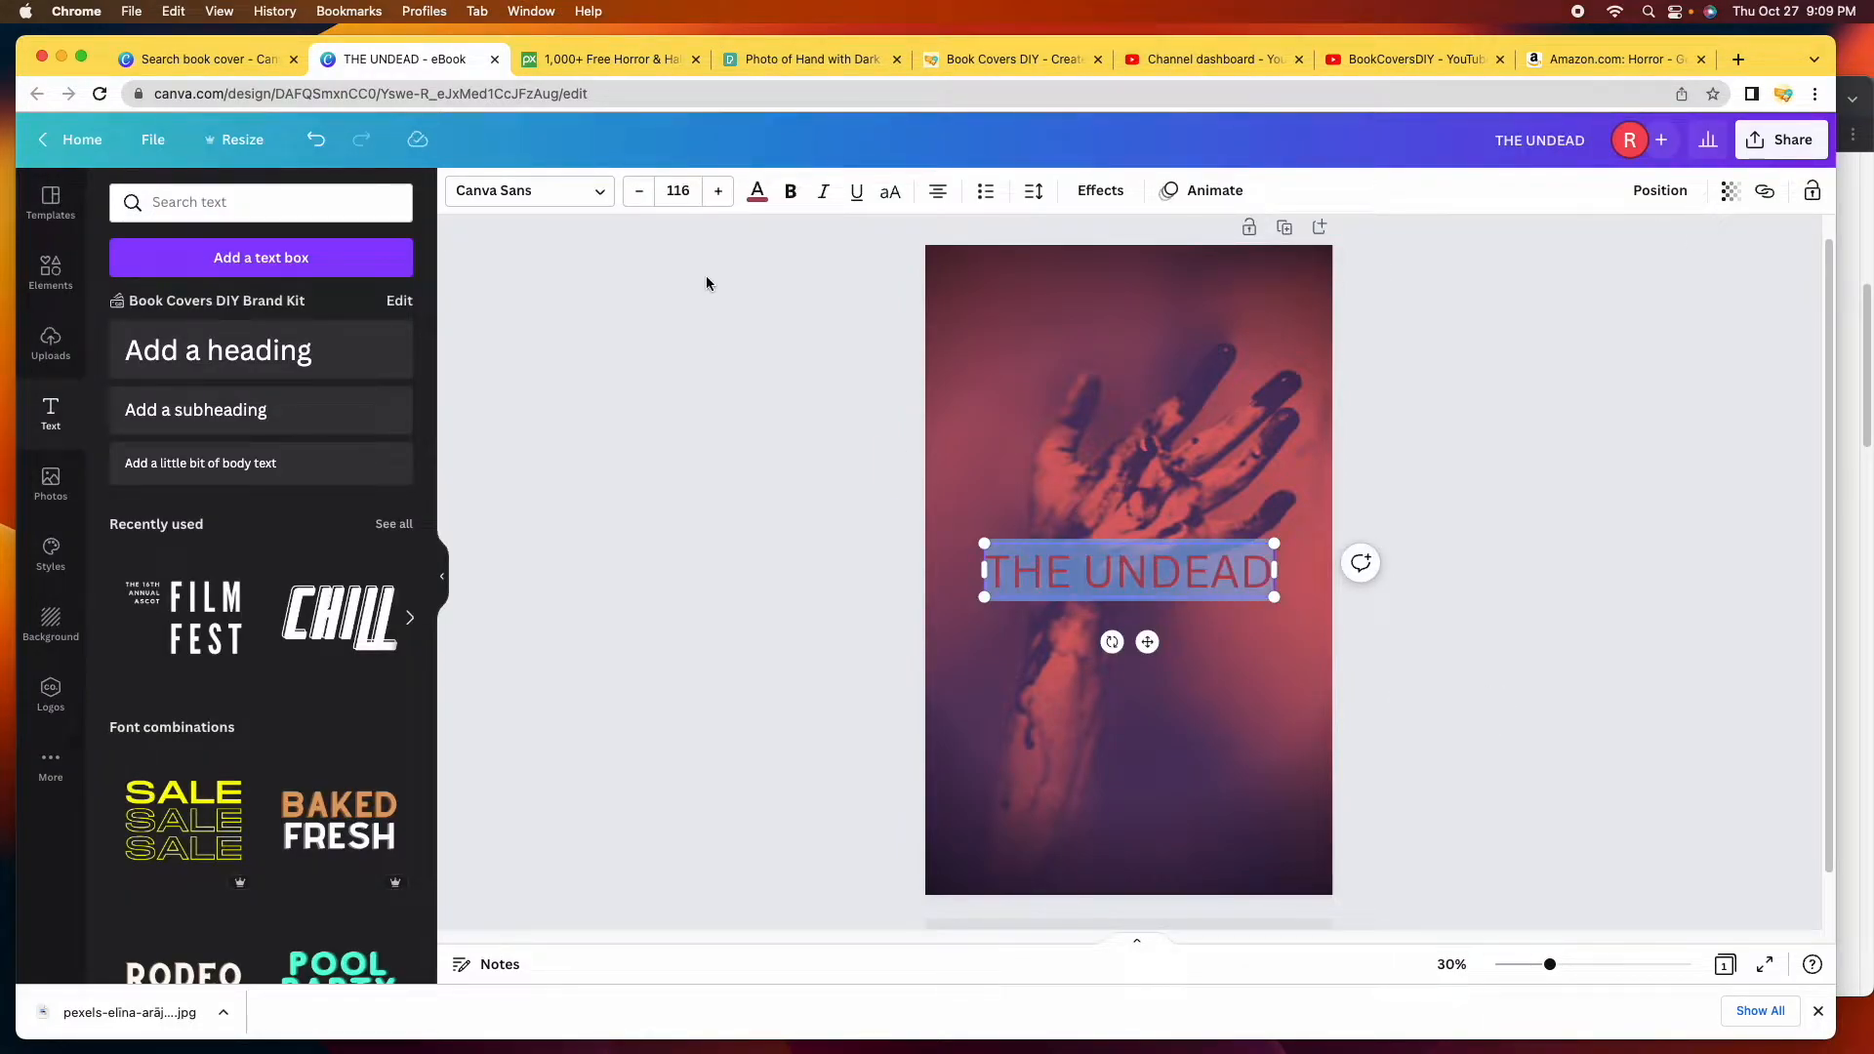
{"action": "left_click", "coordinate": [758, 191]}
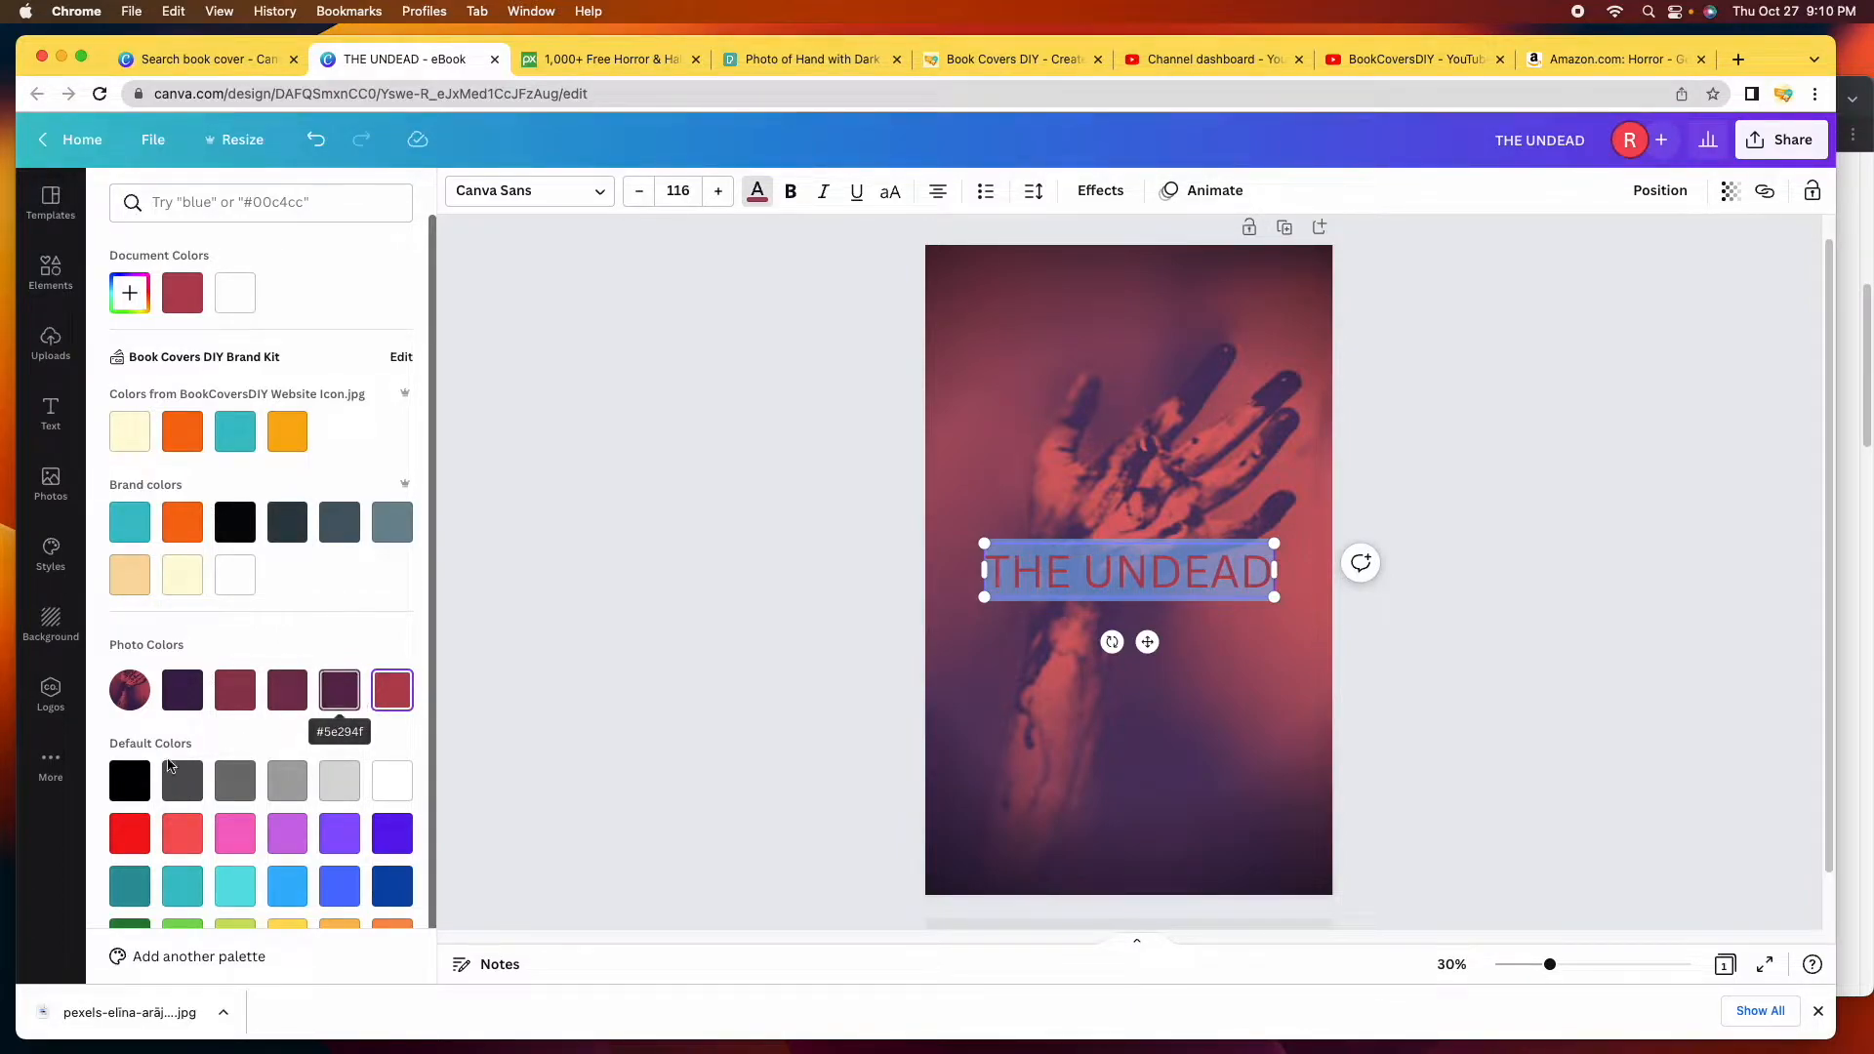
{"action": "scroll", "coordinate": [154, 757], "scroll_direction": "down", "scroll_amount": 1}
{"action": "scroll", "coordinate": [152, 749], "scroll_direction": "down", "scroll_amount": 2}
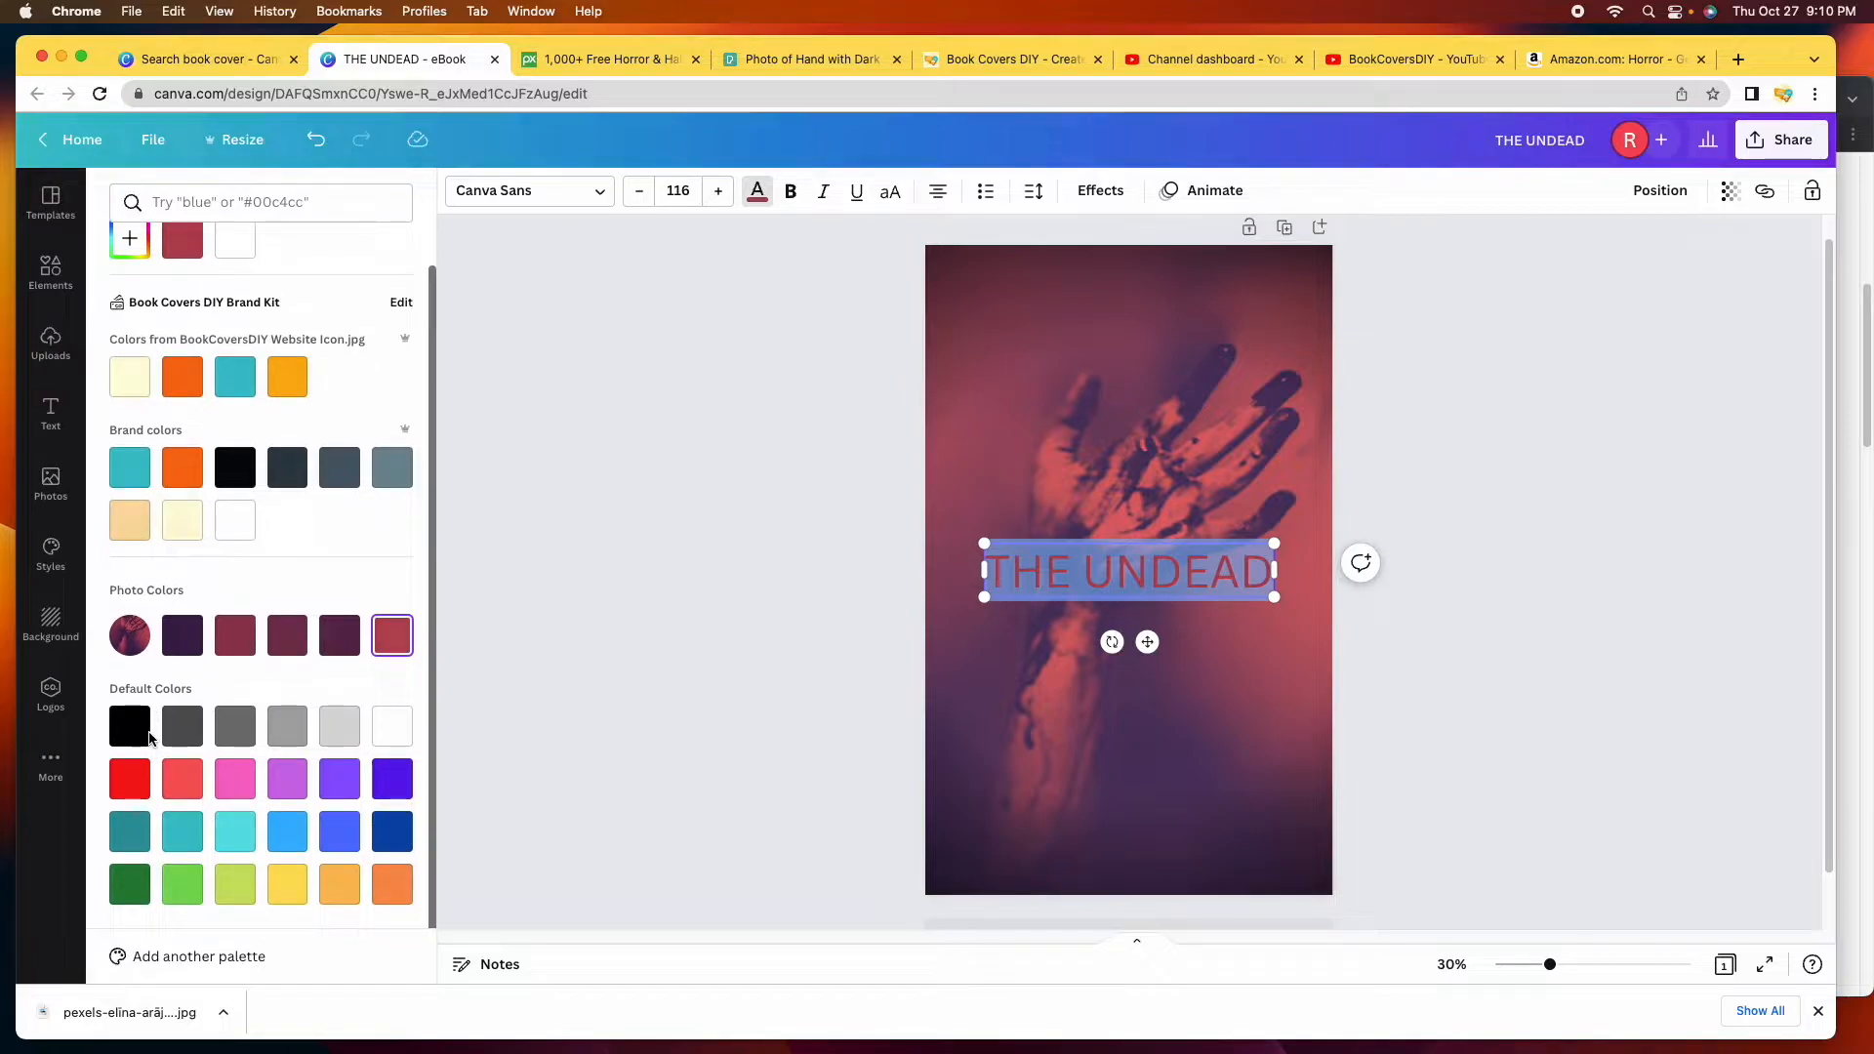
{"action": "left_click", "coordinate": [400, 733]}
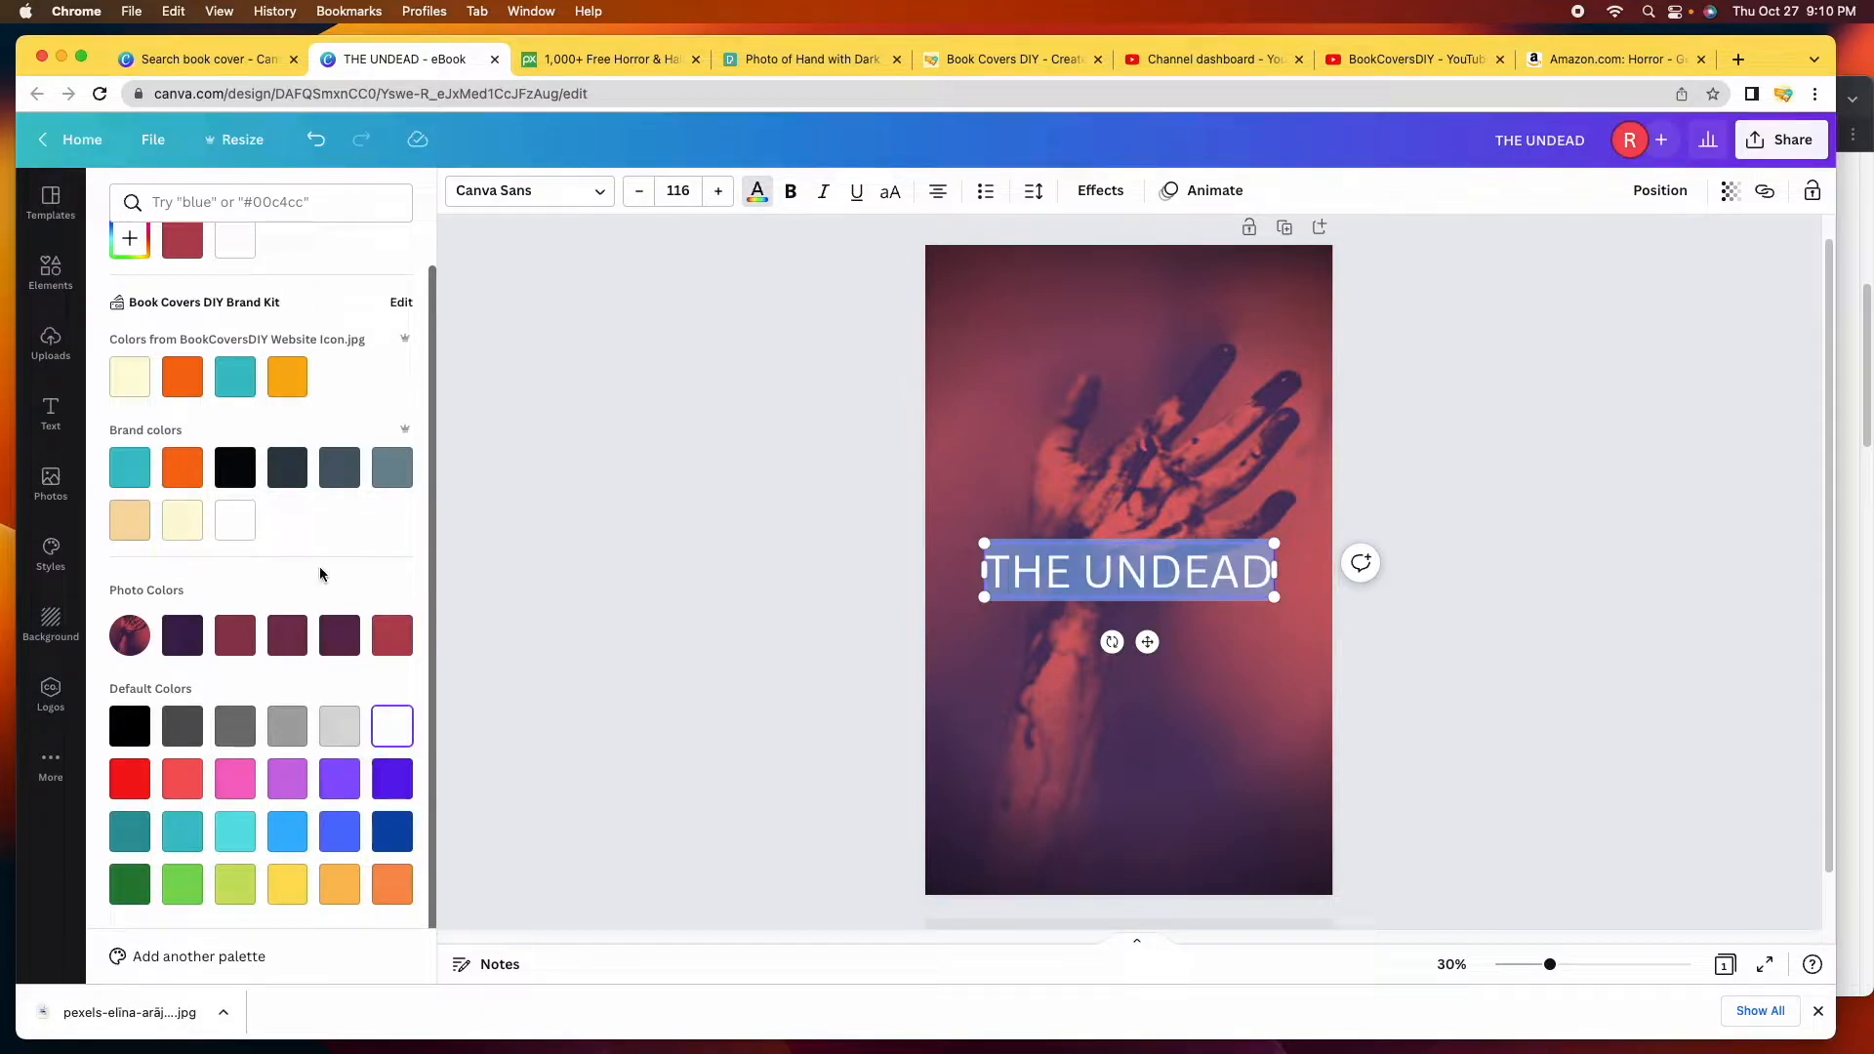
{"action": "scroll", "coordinate": [339, 583], "scroll_direction": "up", "scroll_amount": 1}
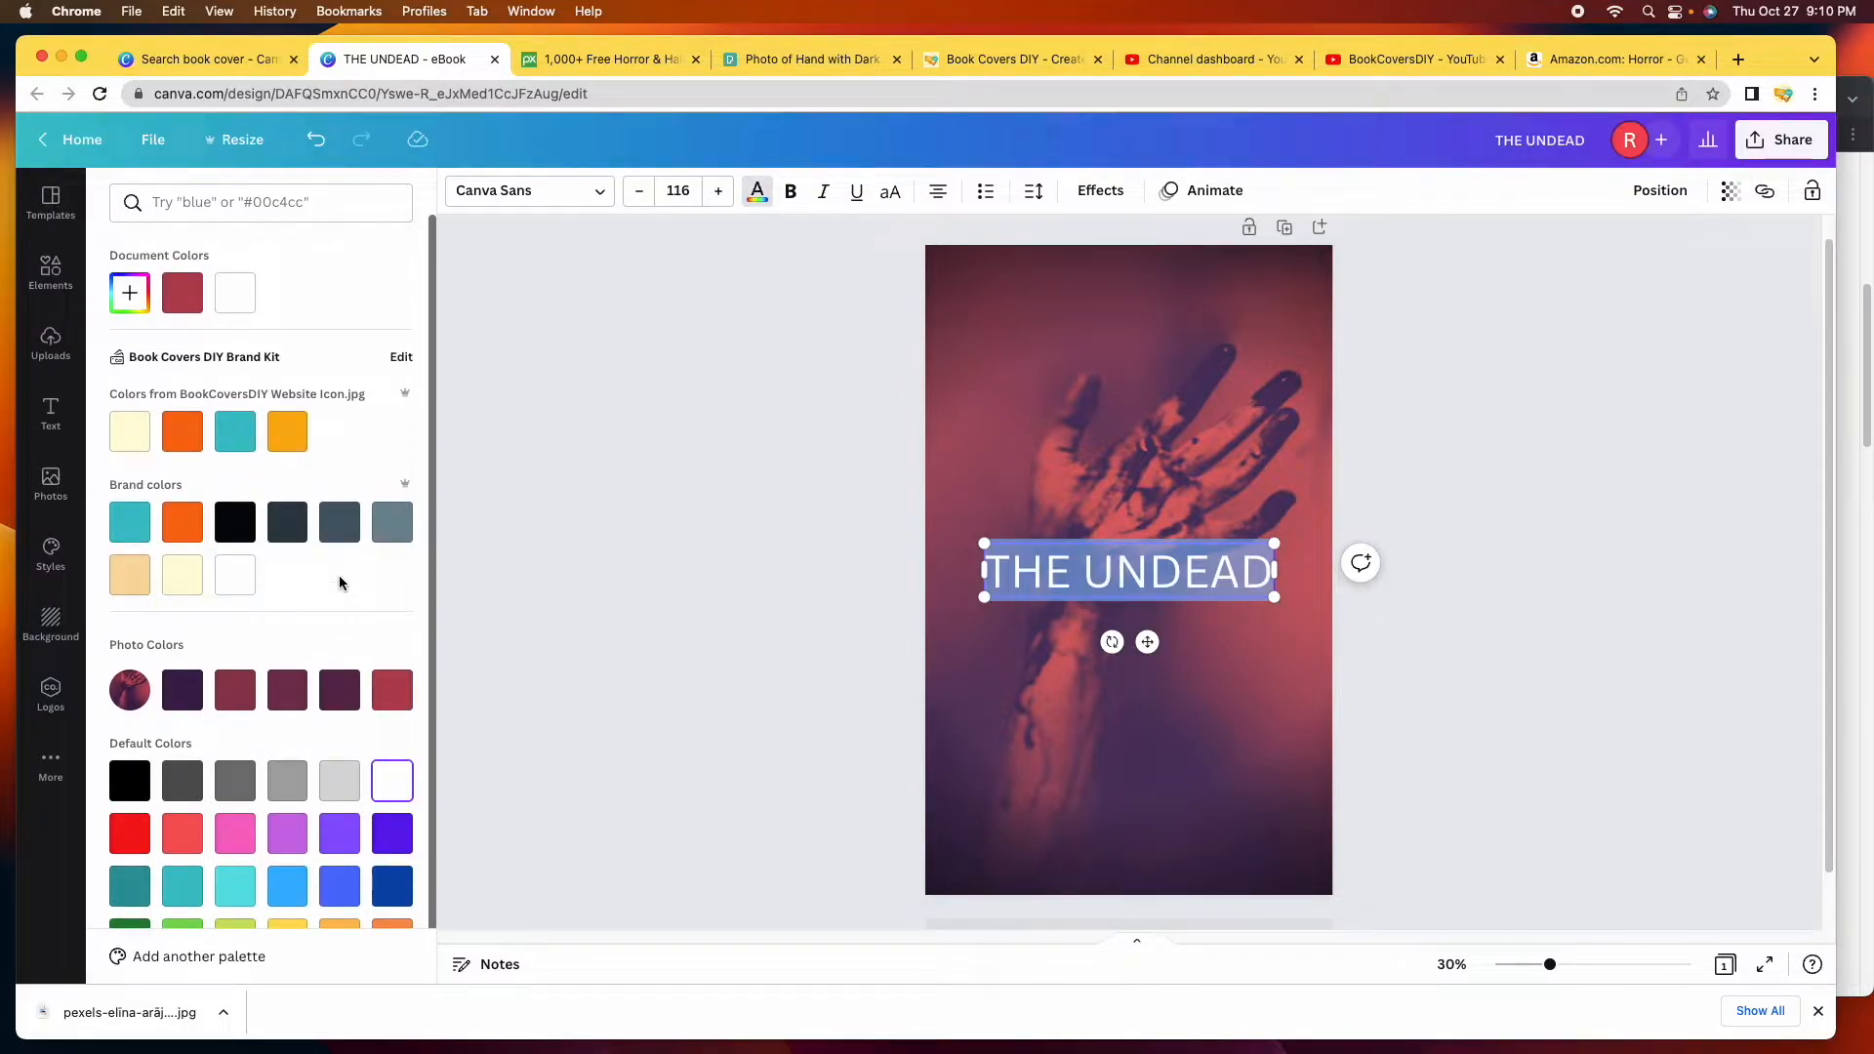
Mix a custom pale blue-grey for the title in the colour picker.
{"action": "left_click", "coordinate": [128, 296]}
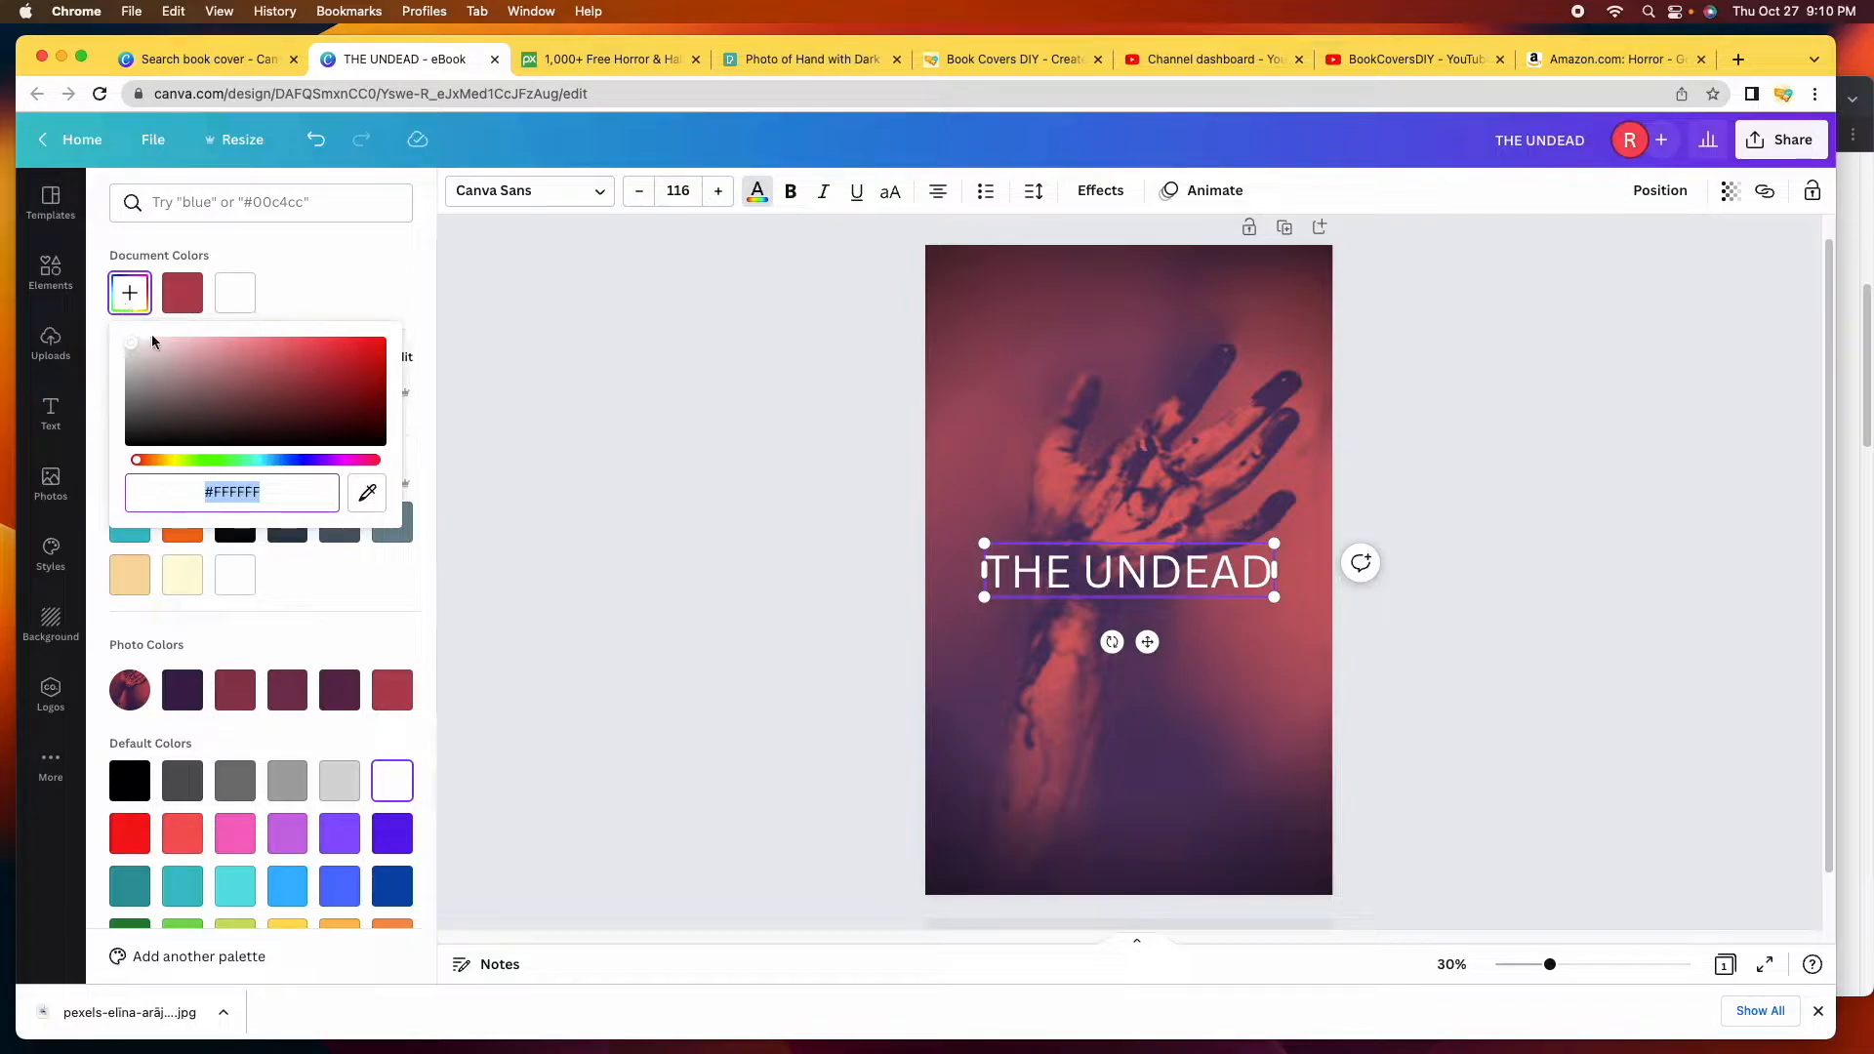
{"action": "left_click_drag", "start_coordinate": [138, 462], "coordinate": [262, 477]}
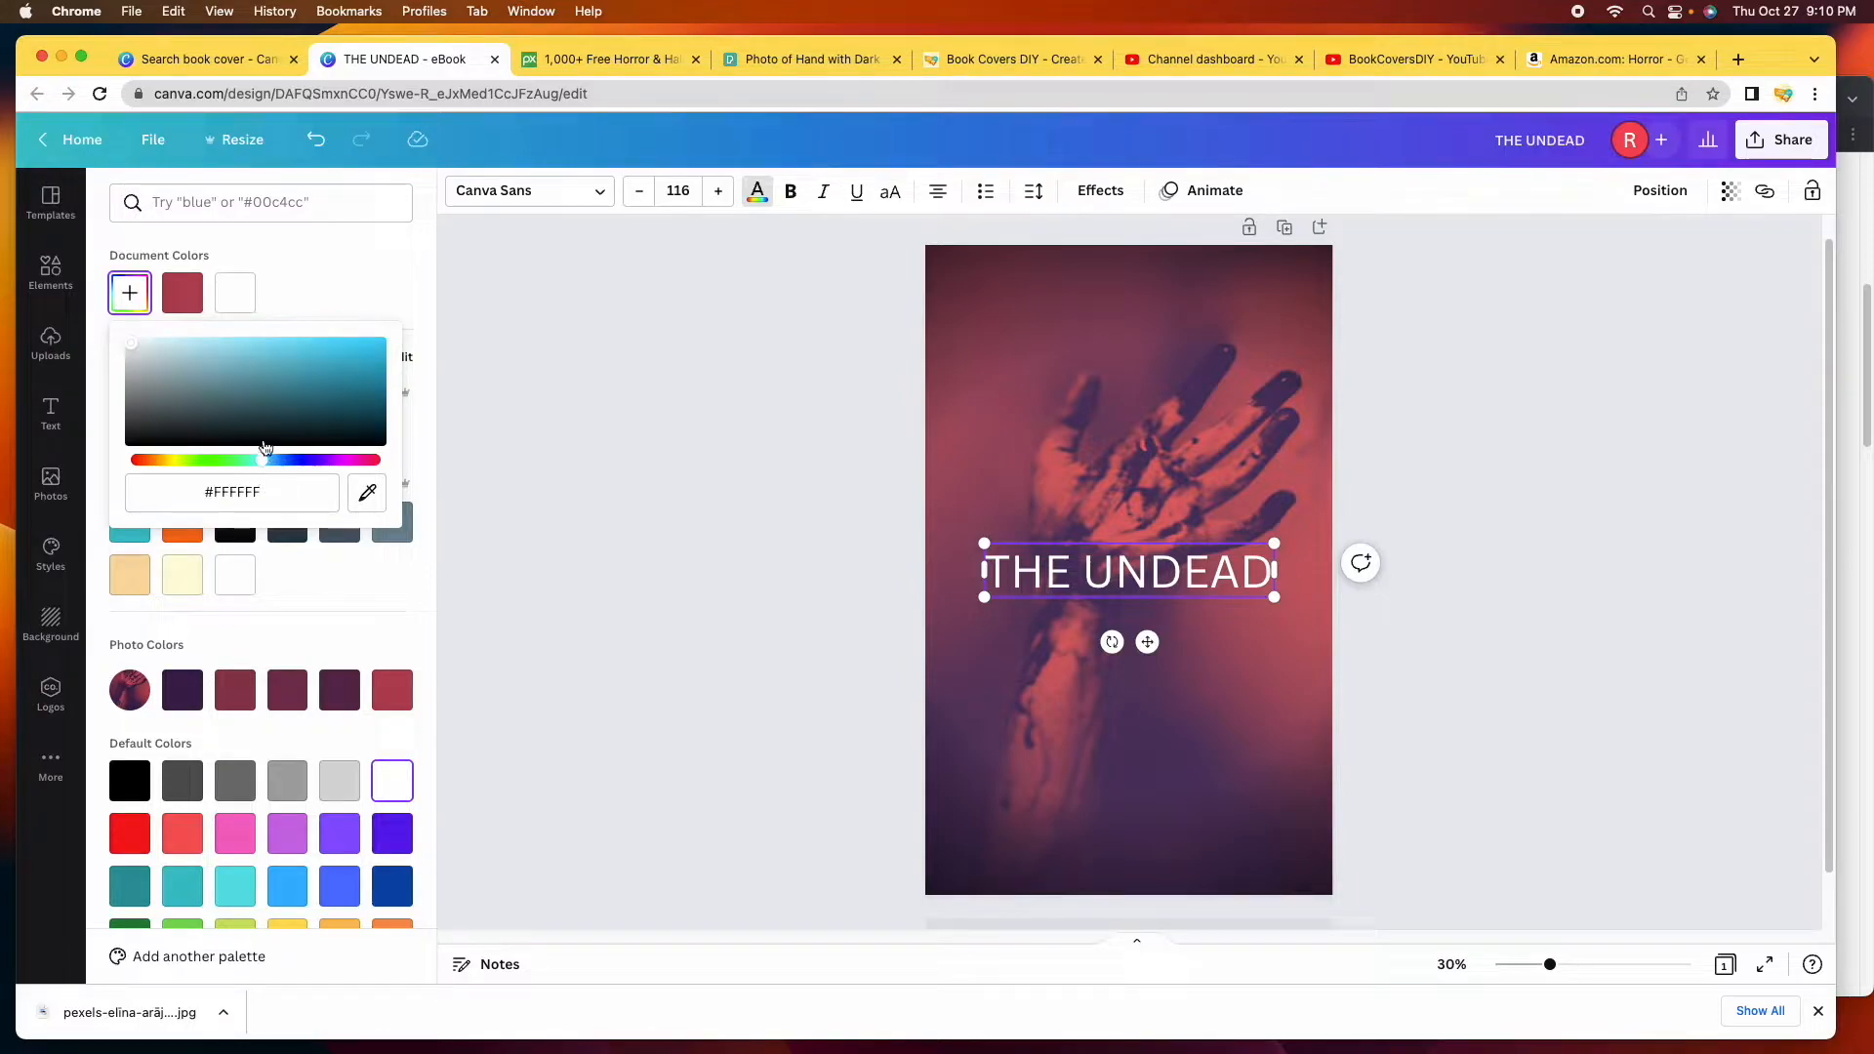
{"action": "left_click_drag", "start_coordinate": [136, 359], "coordinate": [305, 376]}
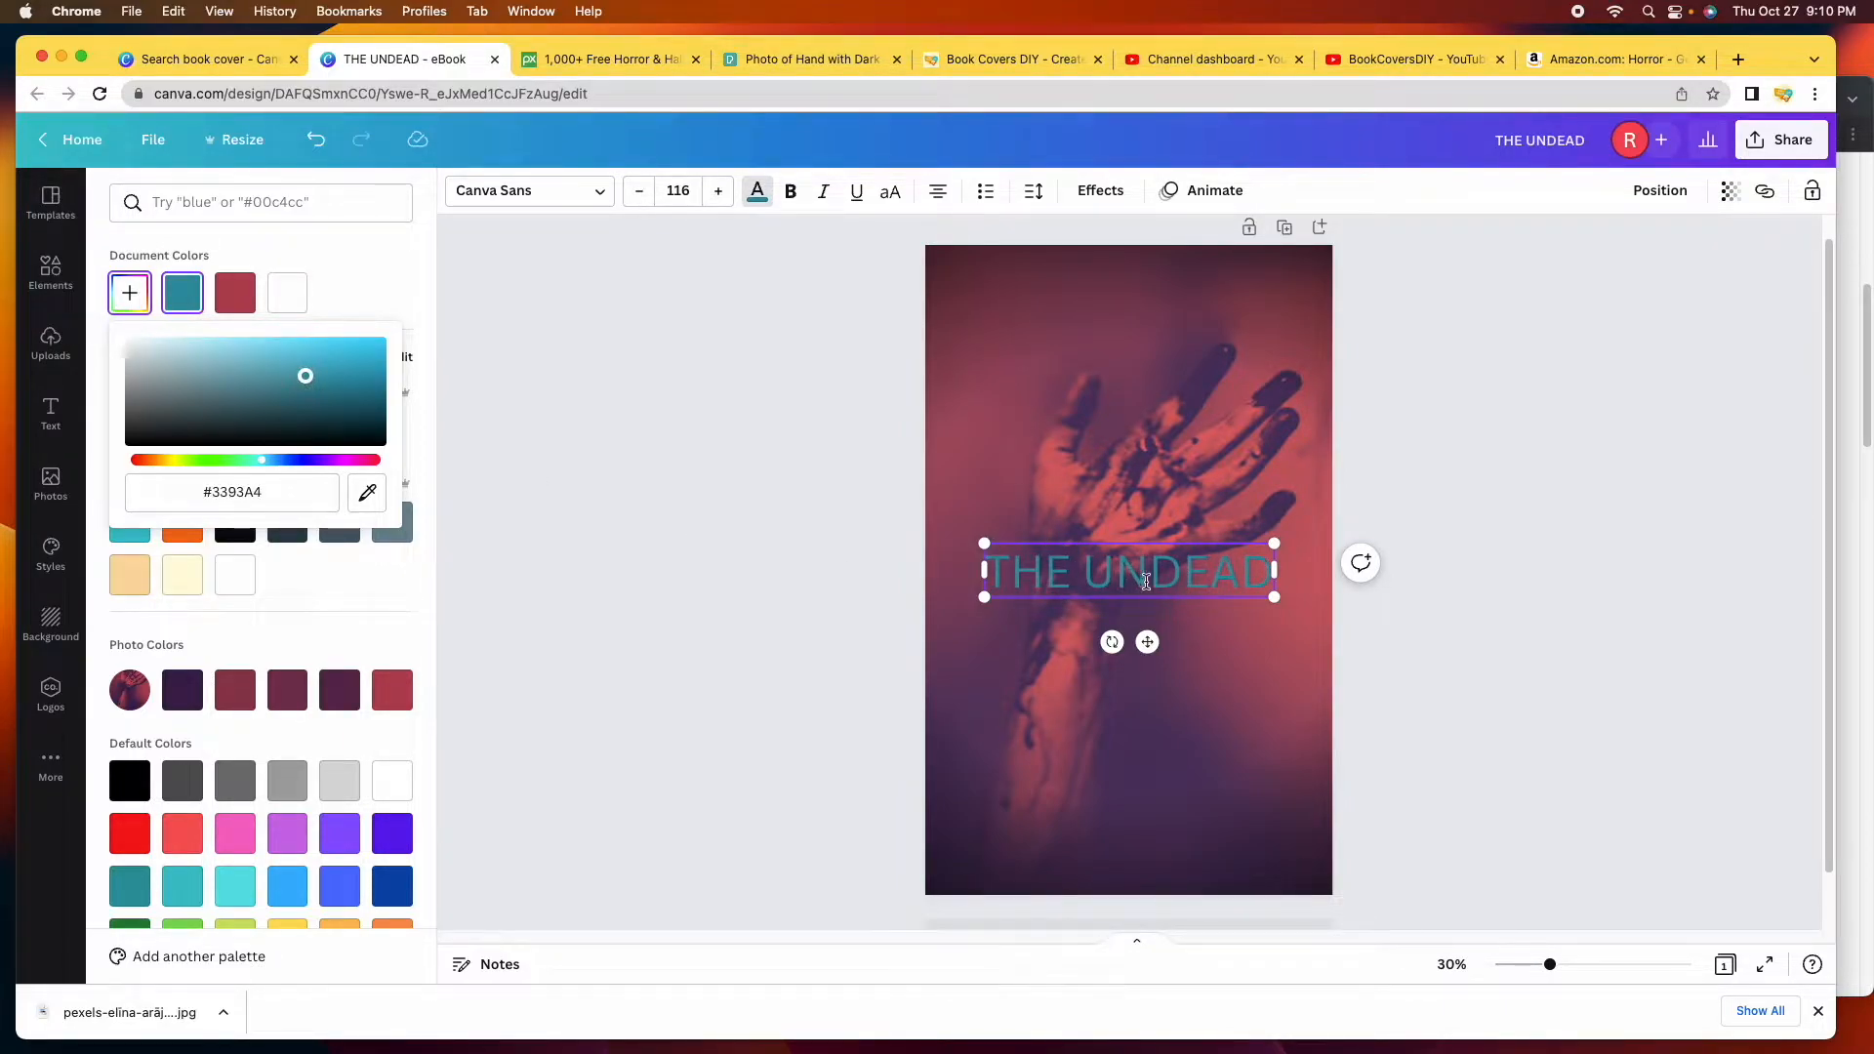
{"action": "left_click_drag", "start_coordinate": [351, 341], "coordinate": [224, 353]}
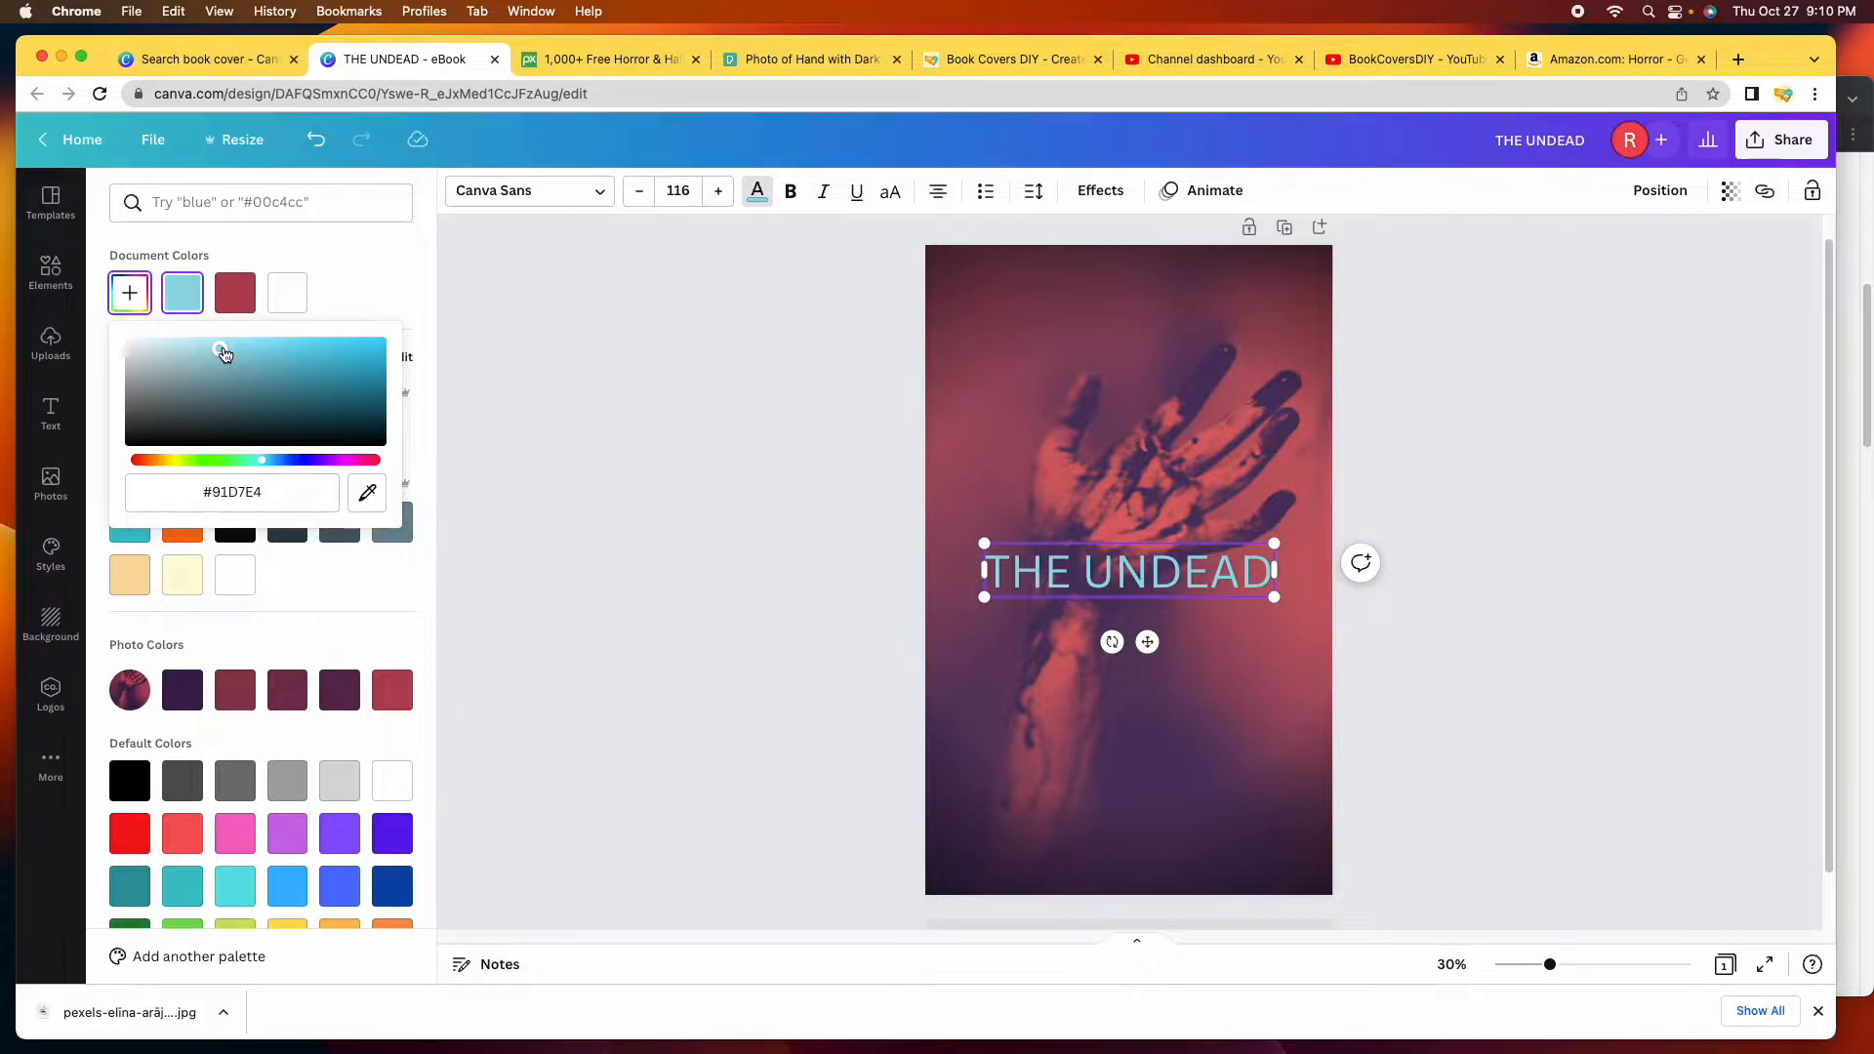
Sample red and dark purple from the photo, then set the title back to white.
{"action": "left_click", "coordinate": [372, 506]}
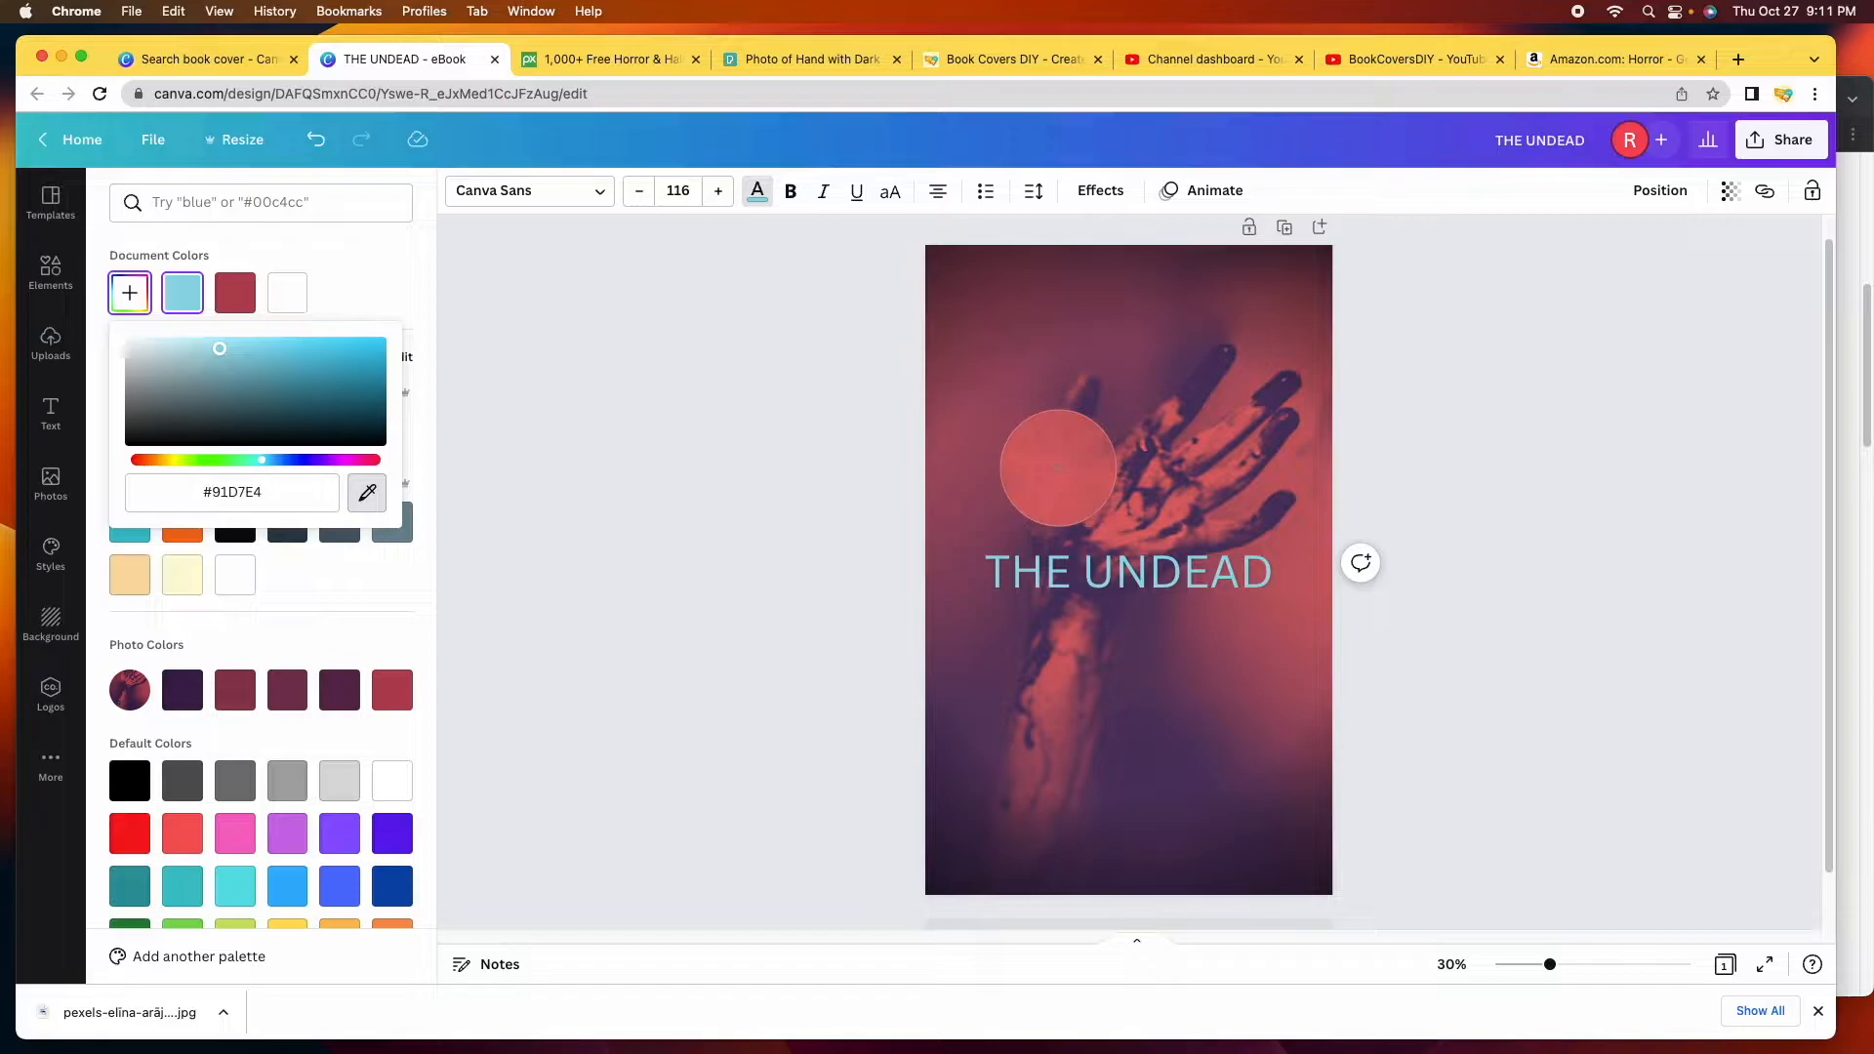
{"action": "left_click", "coordinate": [1059, 468]}
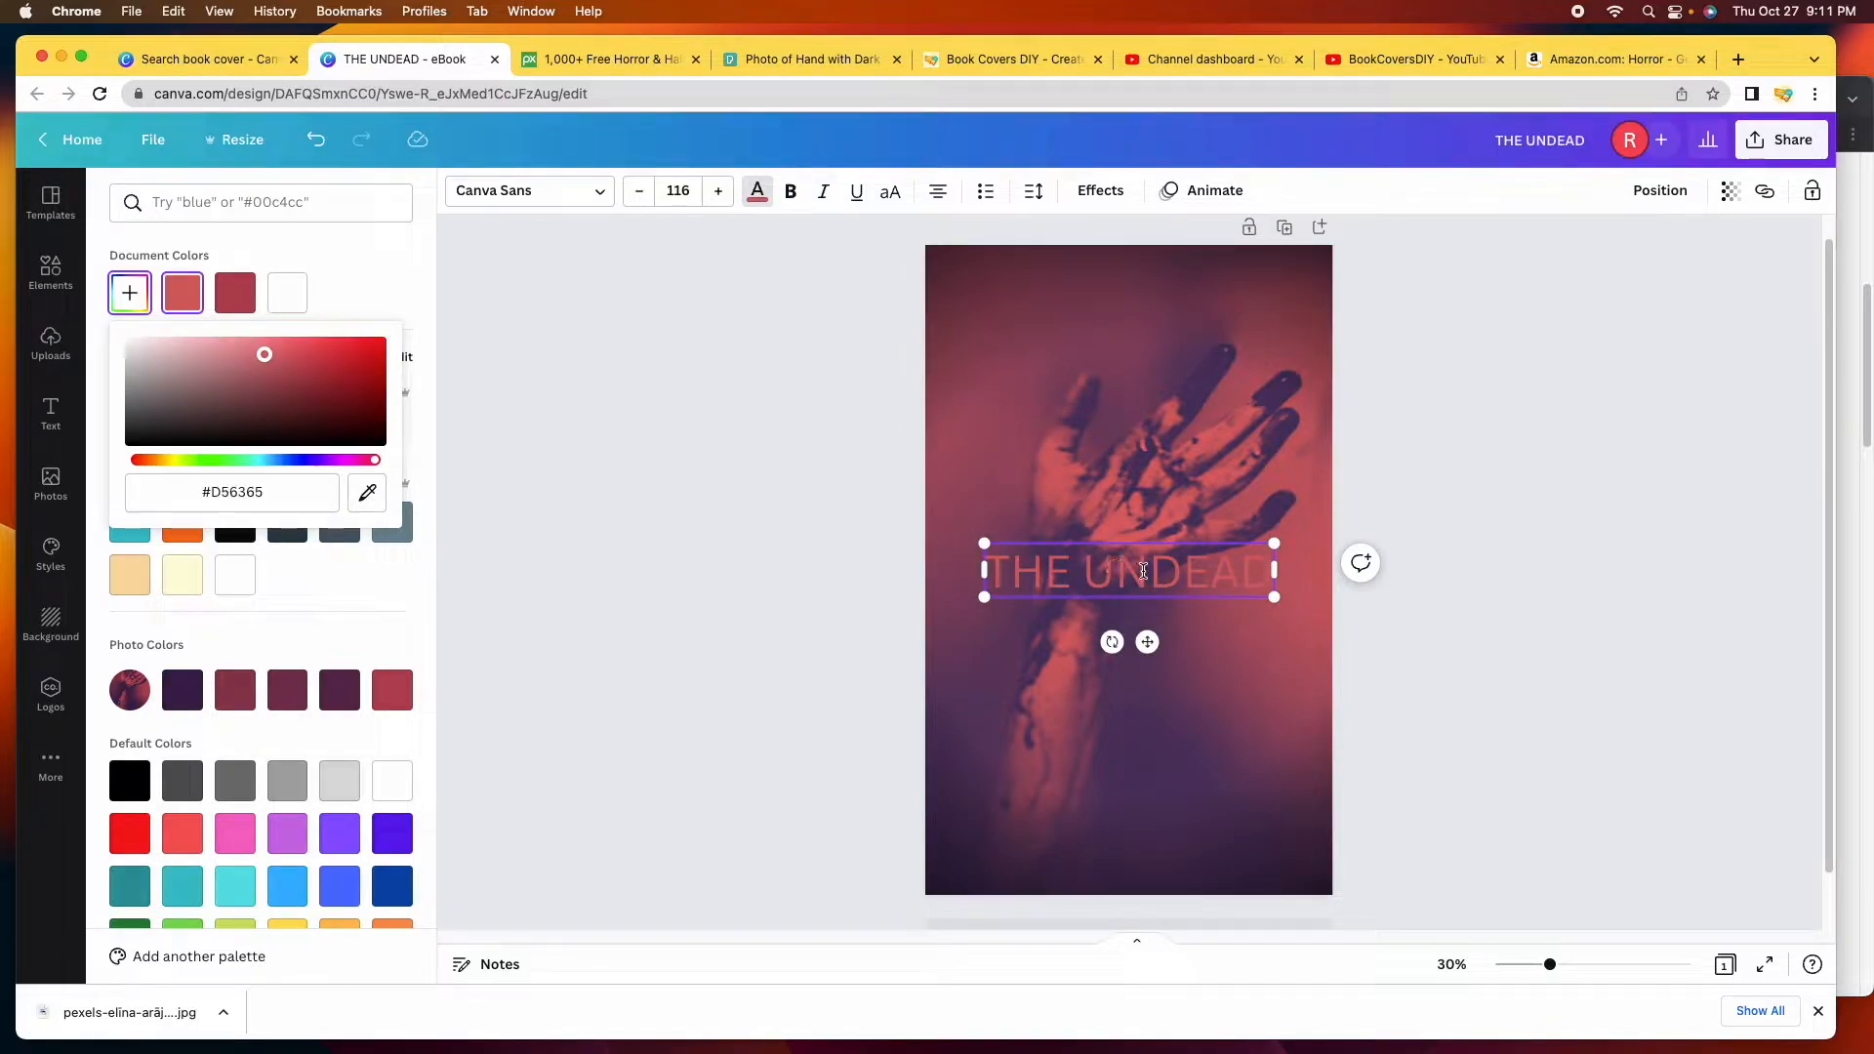
{"action": "left_click", "coordinate": [367, 493]}
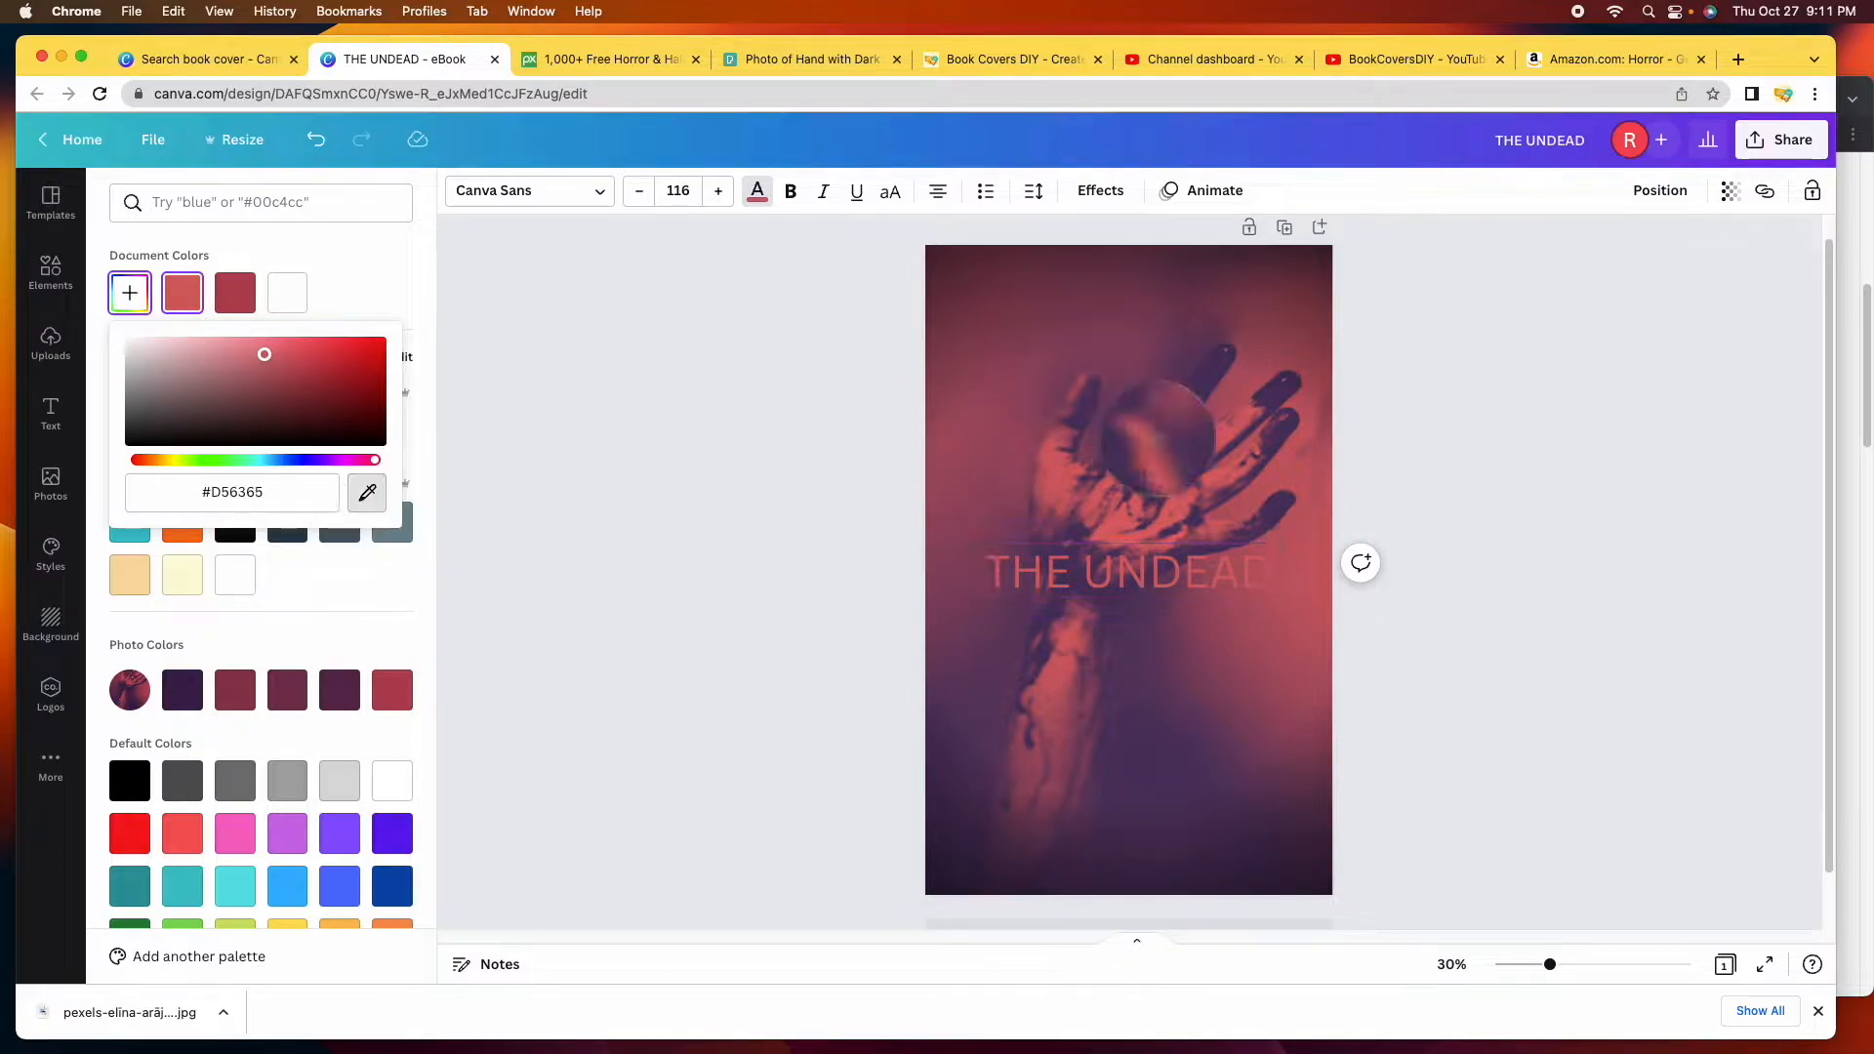
{"action": "left_click", "coordinate": [1217, 360]}
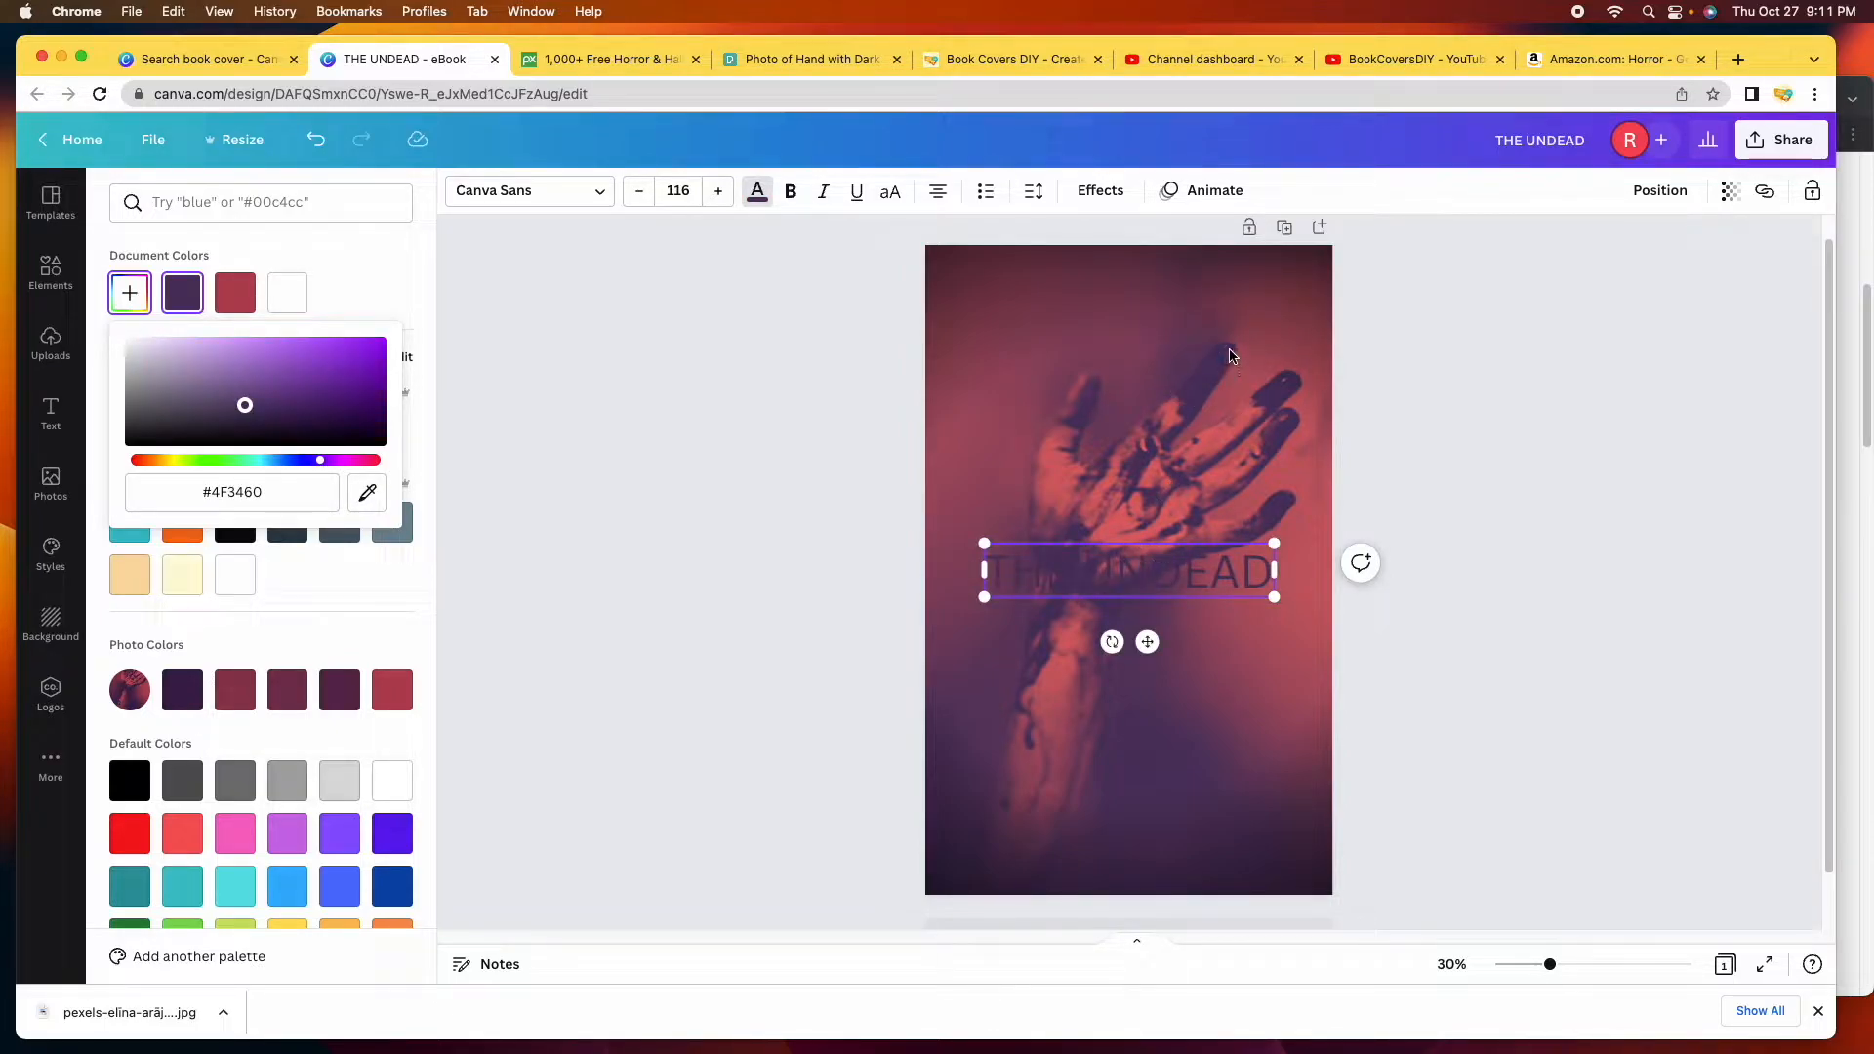
{"action": "left_click", "coordinate": [293, 296]}
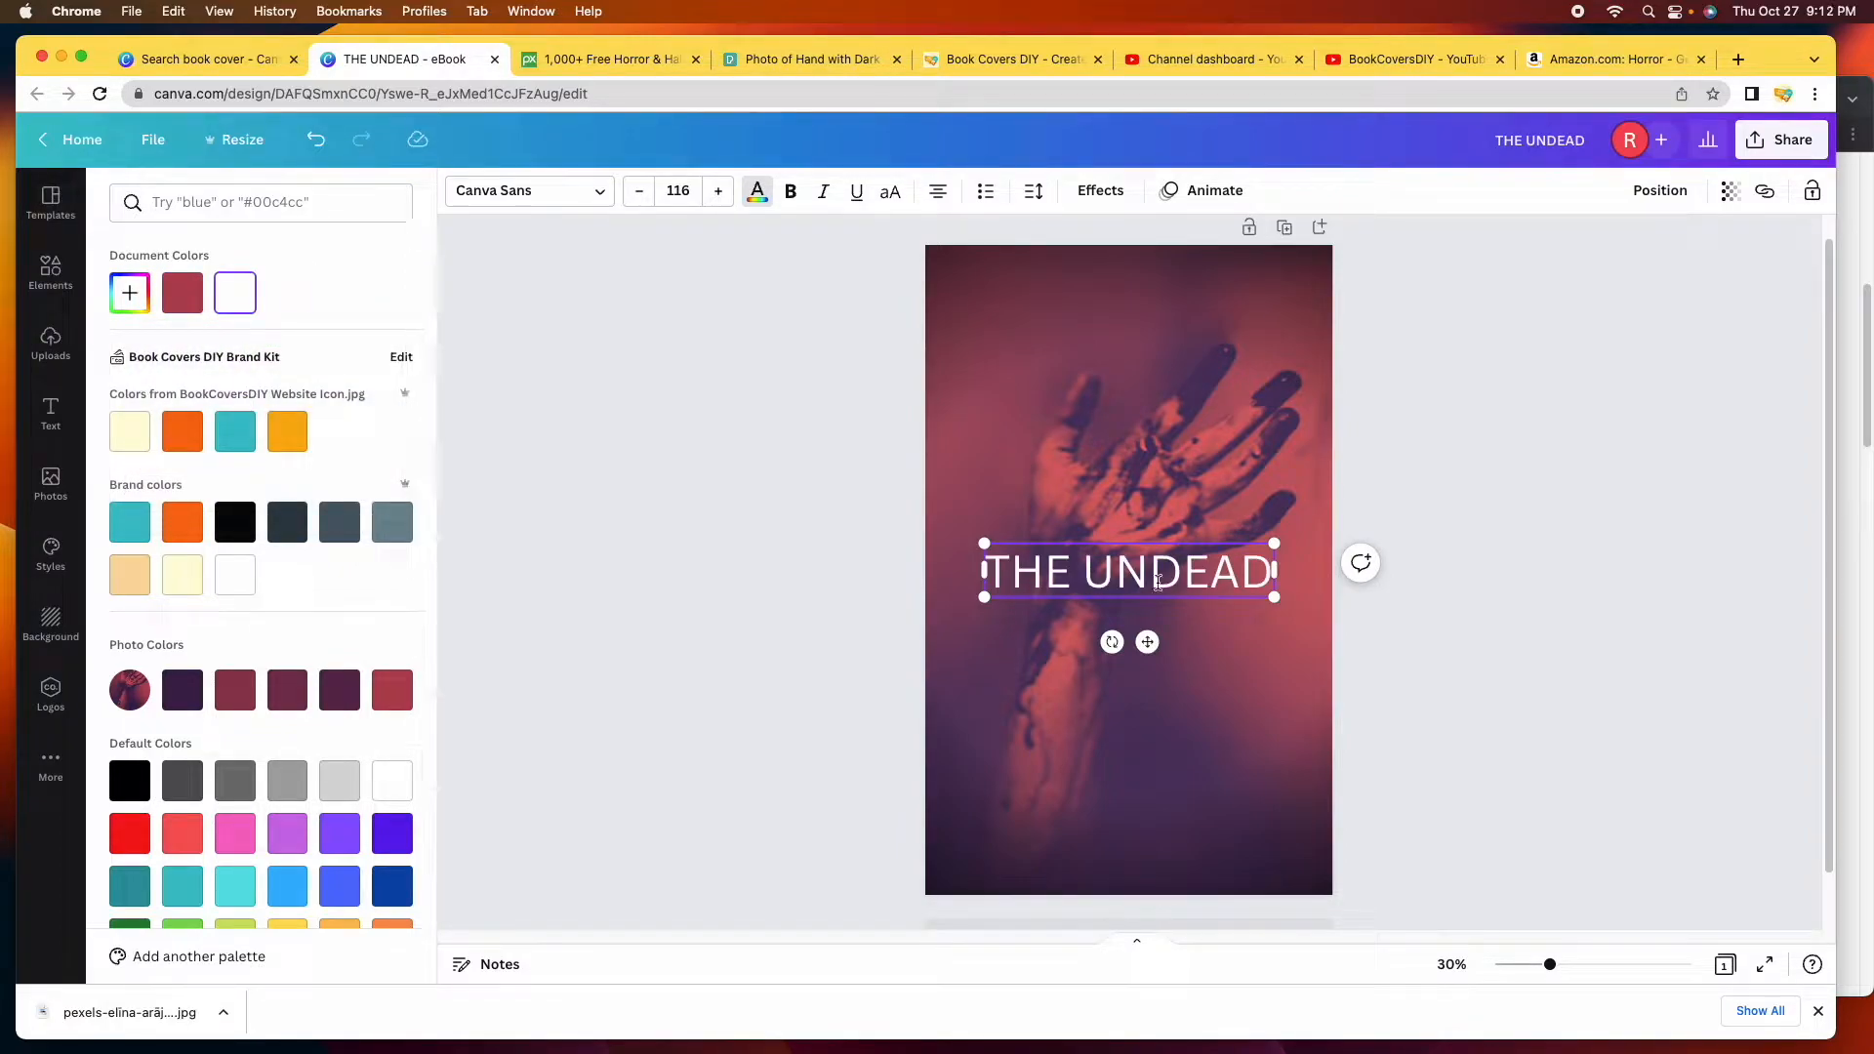
Drag the white THE UNDEAD title down to the bottom centre of the cover and reselect it.
{"action": "left_click", "coordinate": [1402, 636]}
{"action": "left_click", "coordinate": [1480, 659]}
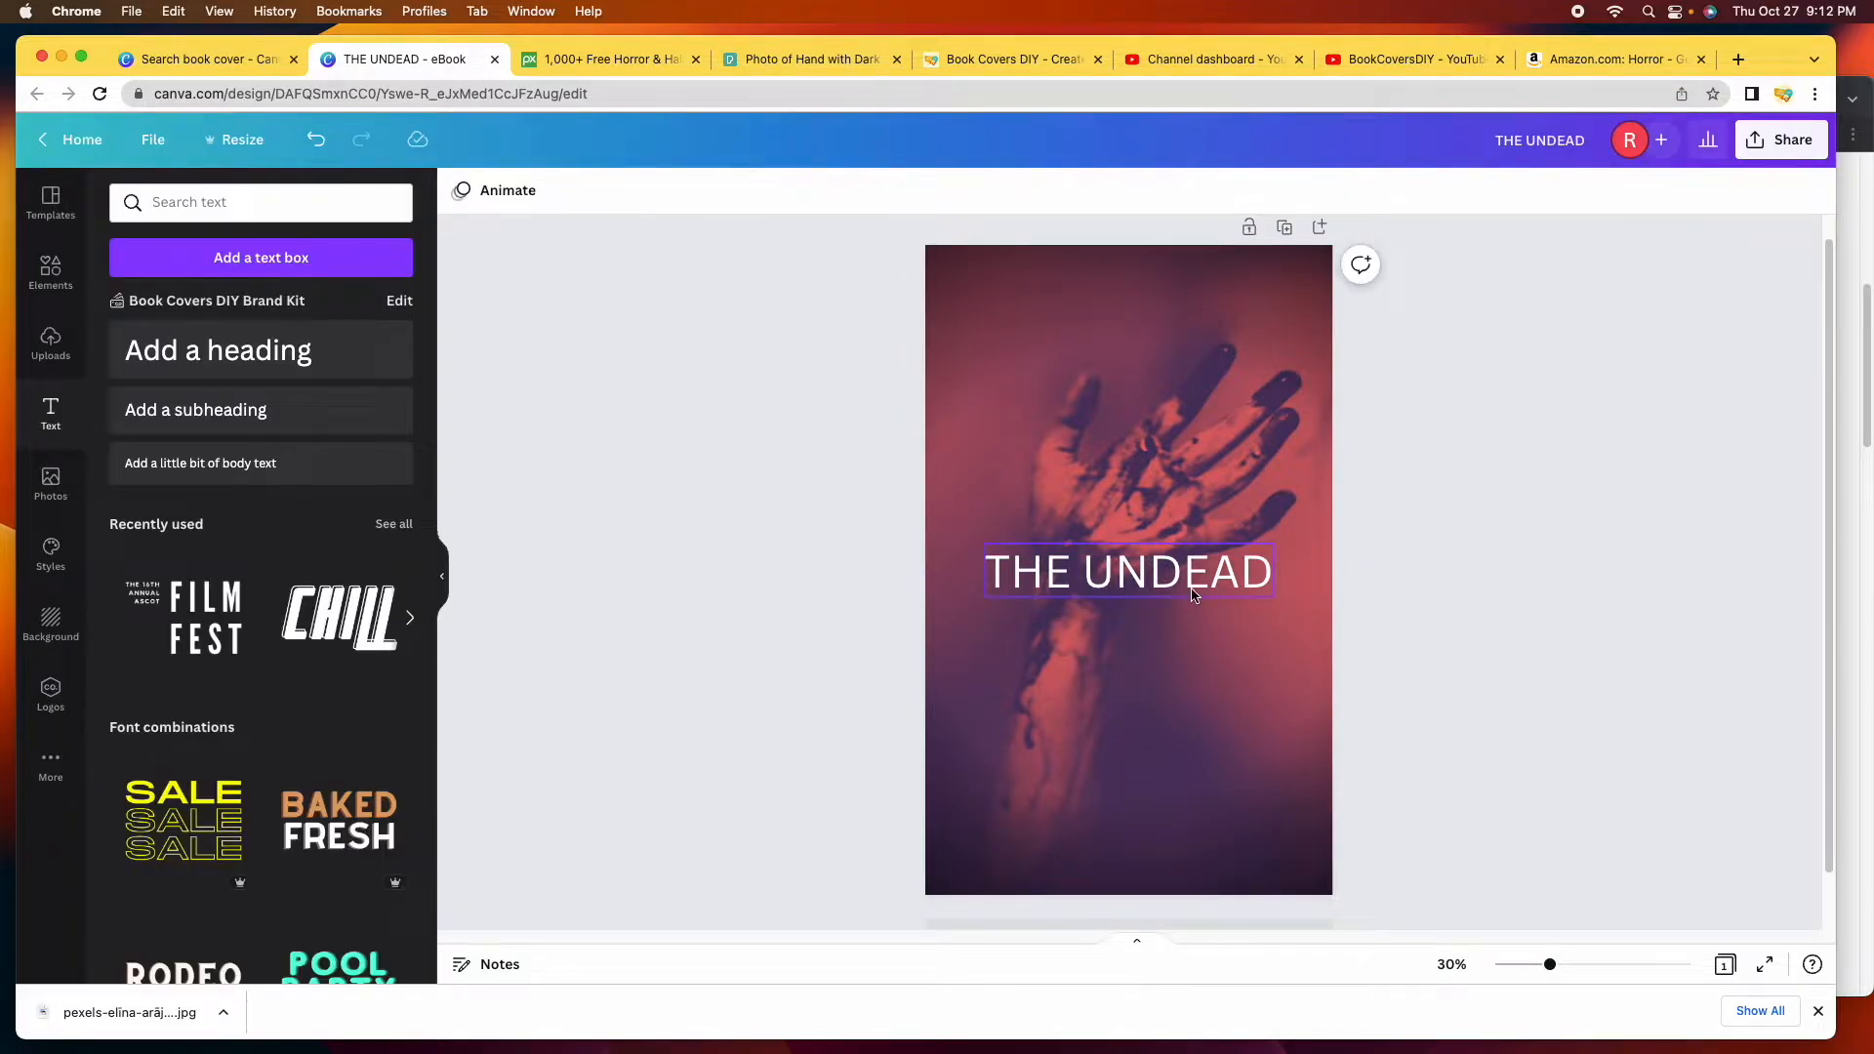
{"action": "left_click_drag", "start_coordinate": [1193, 596], "coordinate": [1189, 822]}
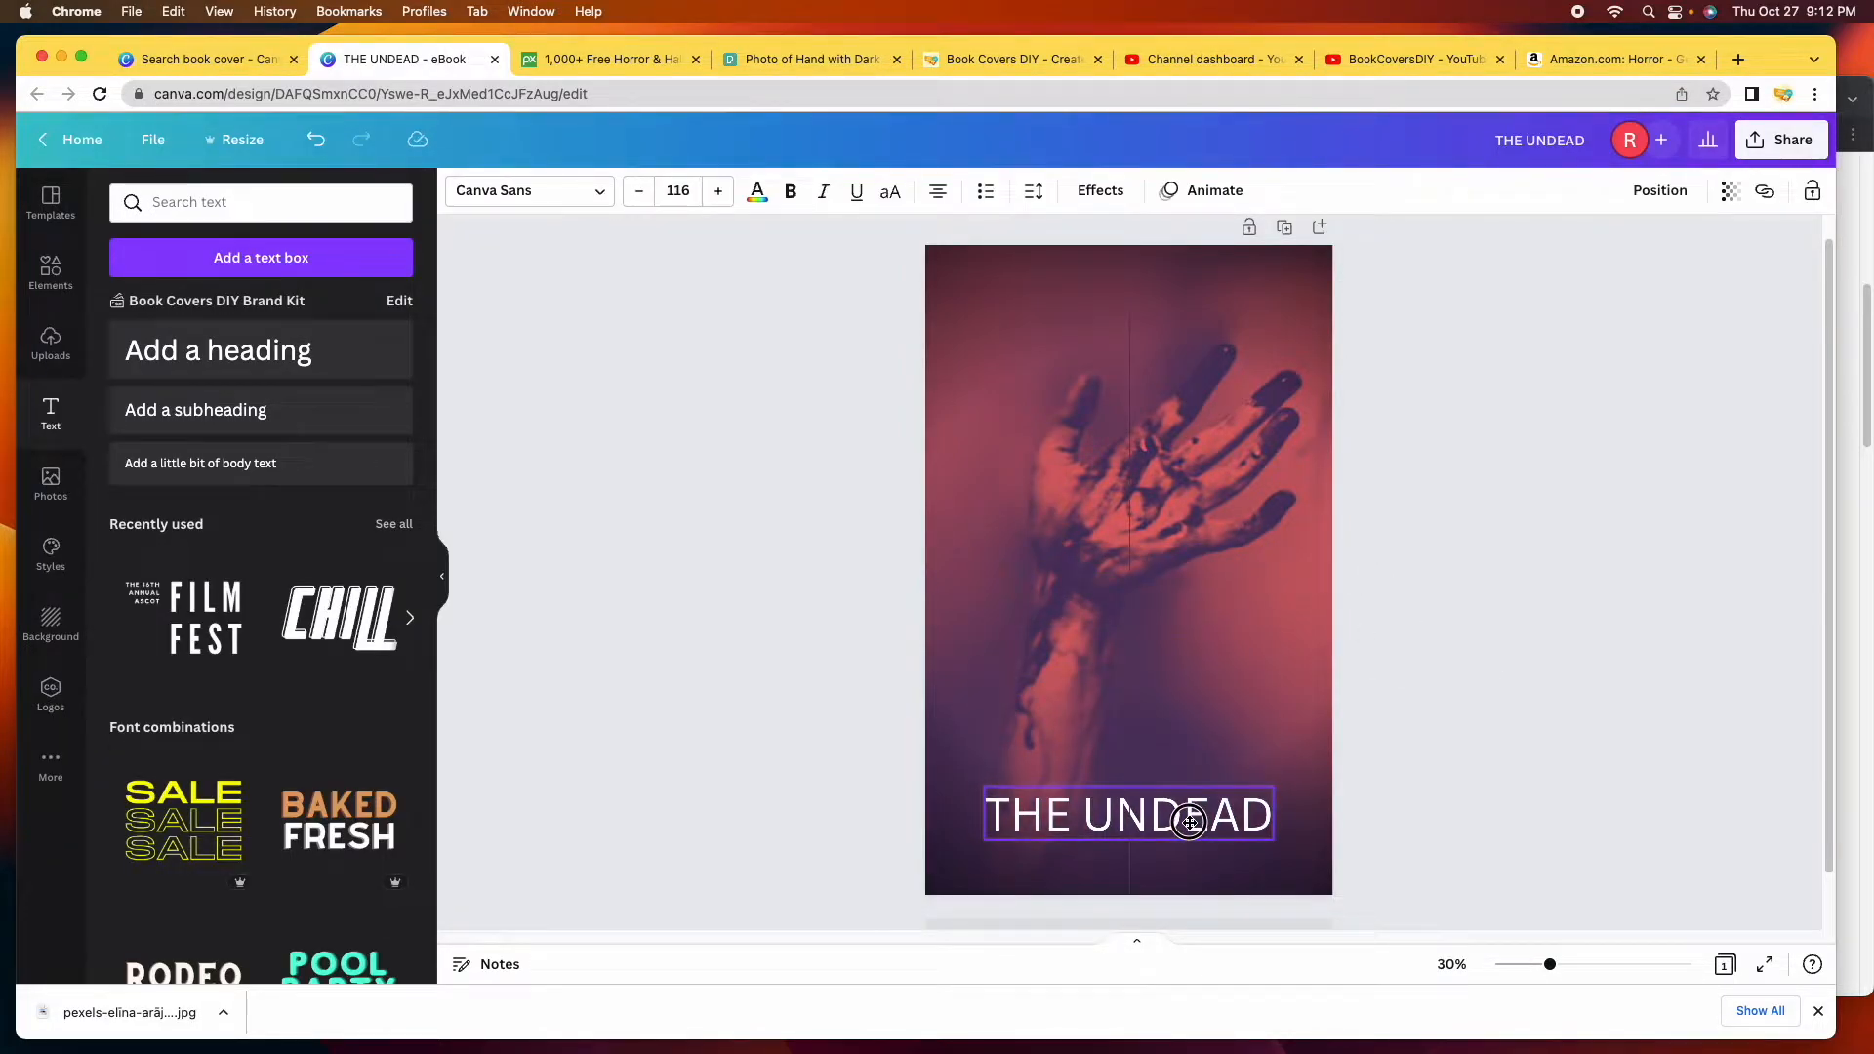
{"action": "left_click", "coordinate": [1526, 607]}
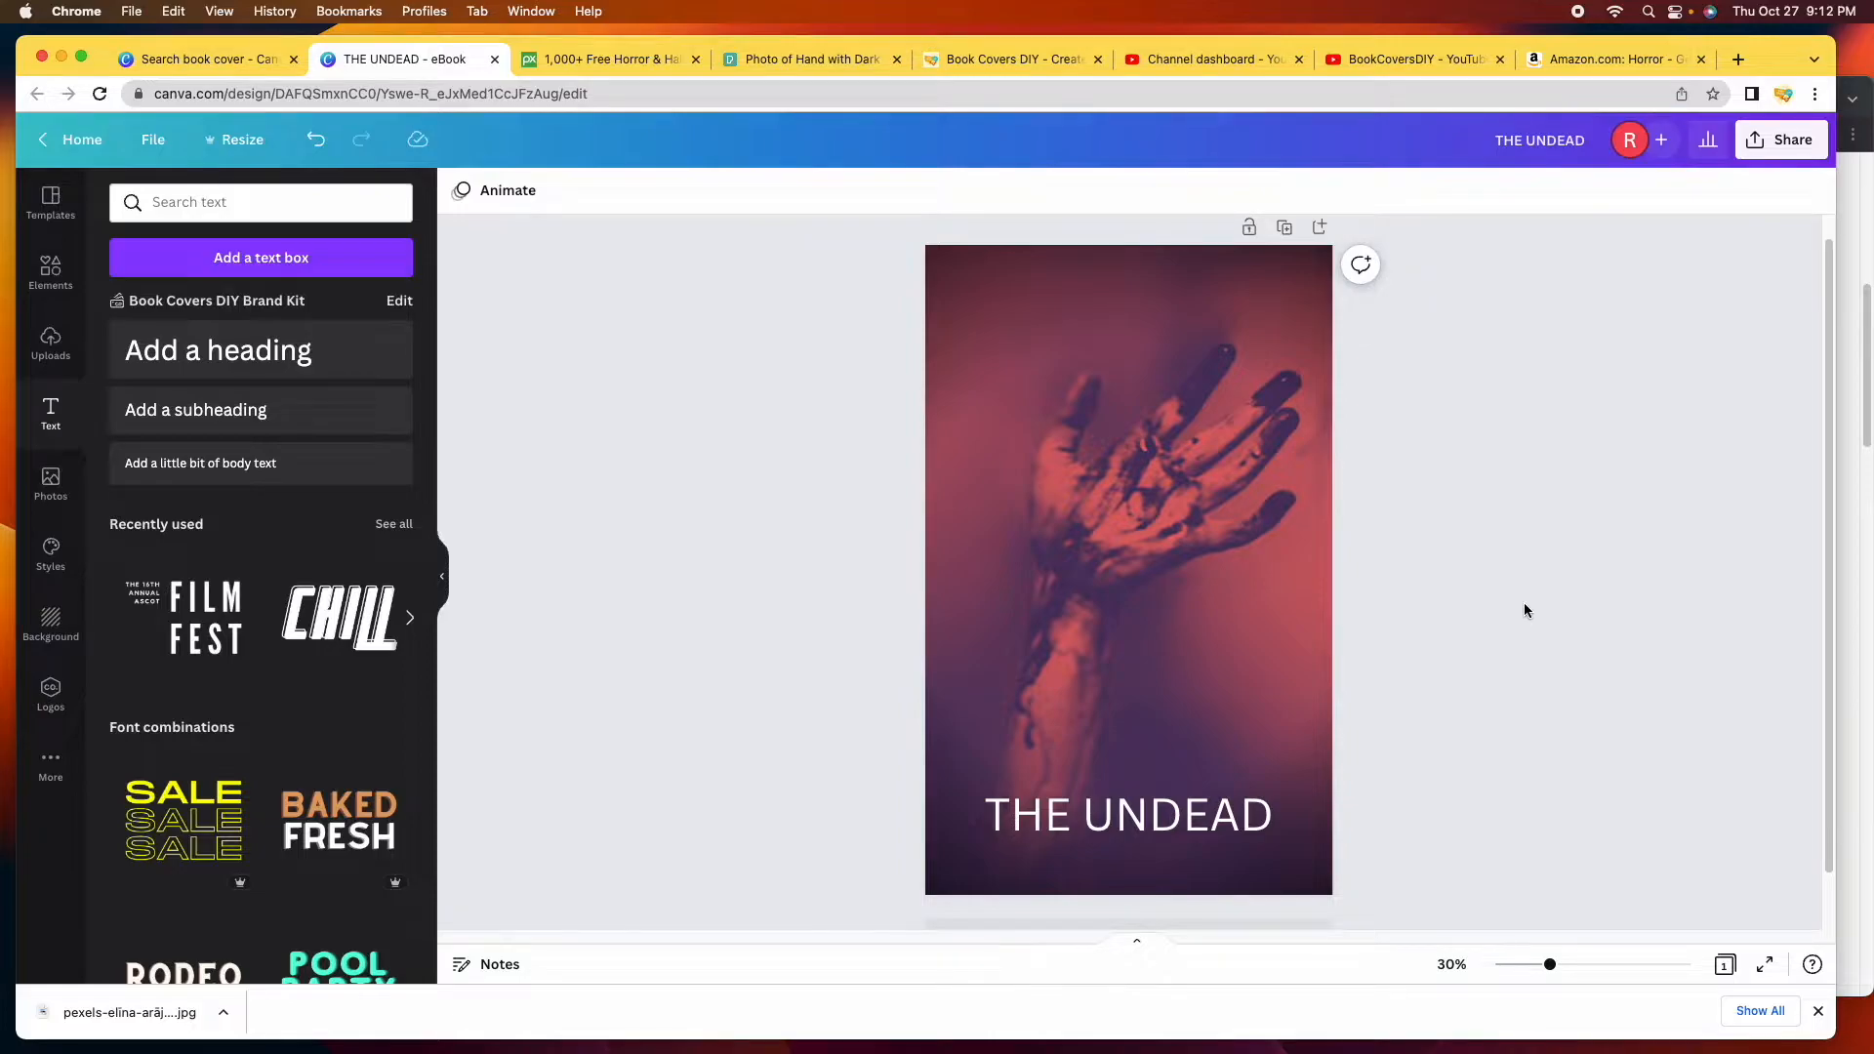
{"action": "left_click", "coordinate": [1167, 818]}
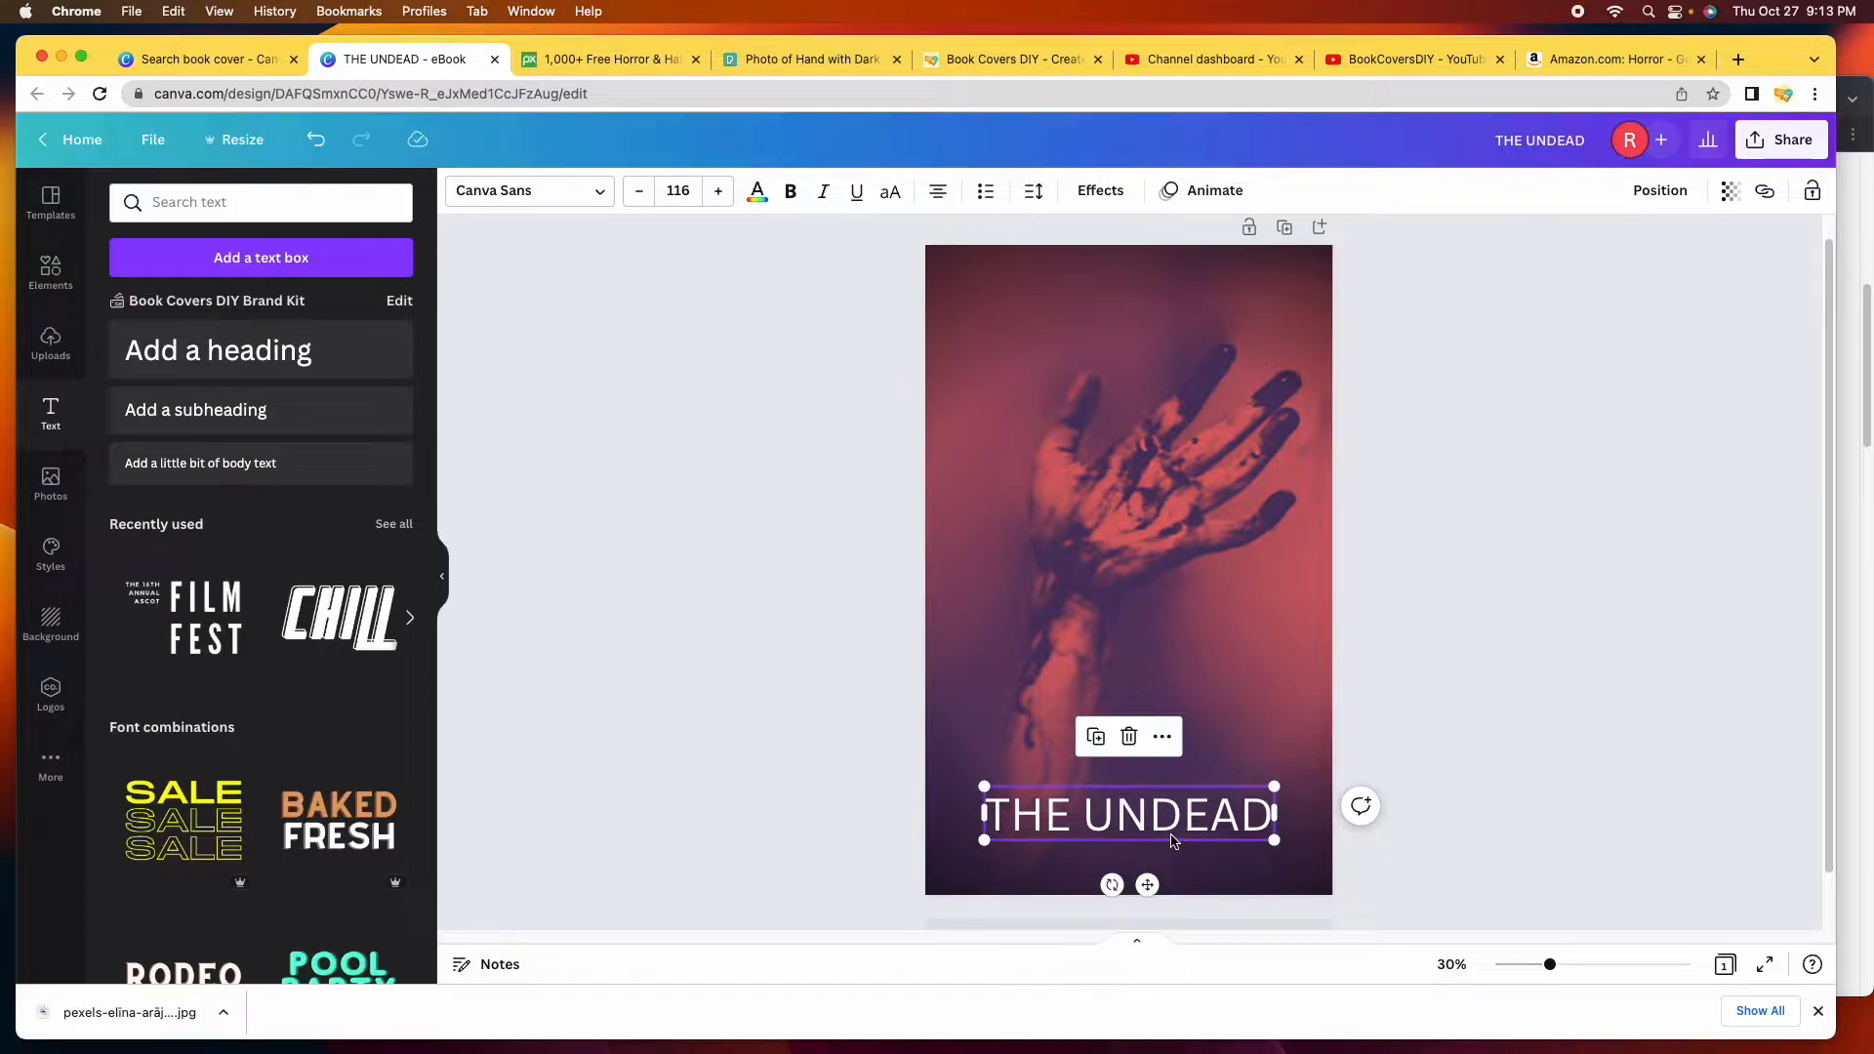
Browse the font list and try Anton on the title.
{"action": "left_click", "coordinate": [604, 207]}
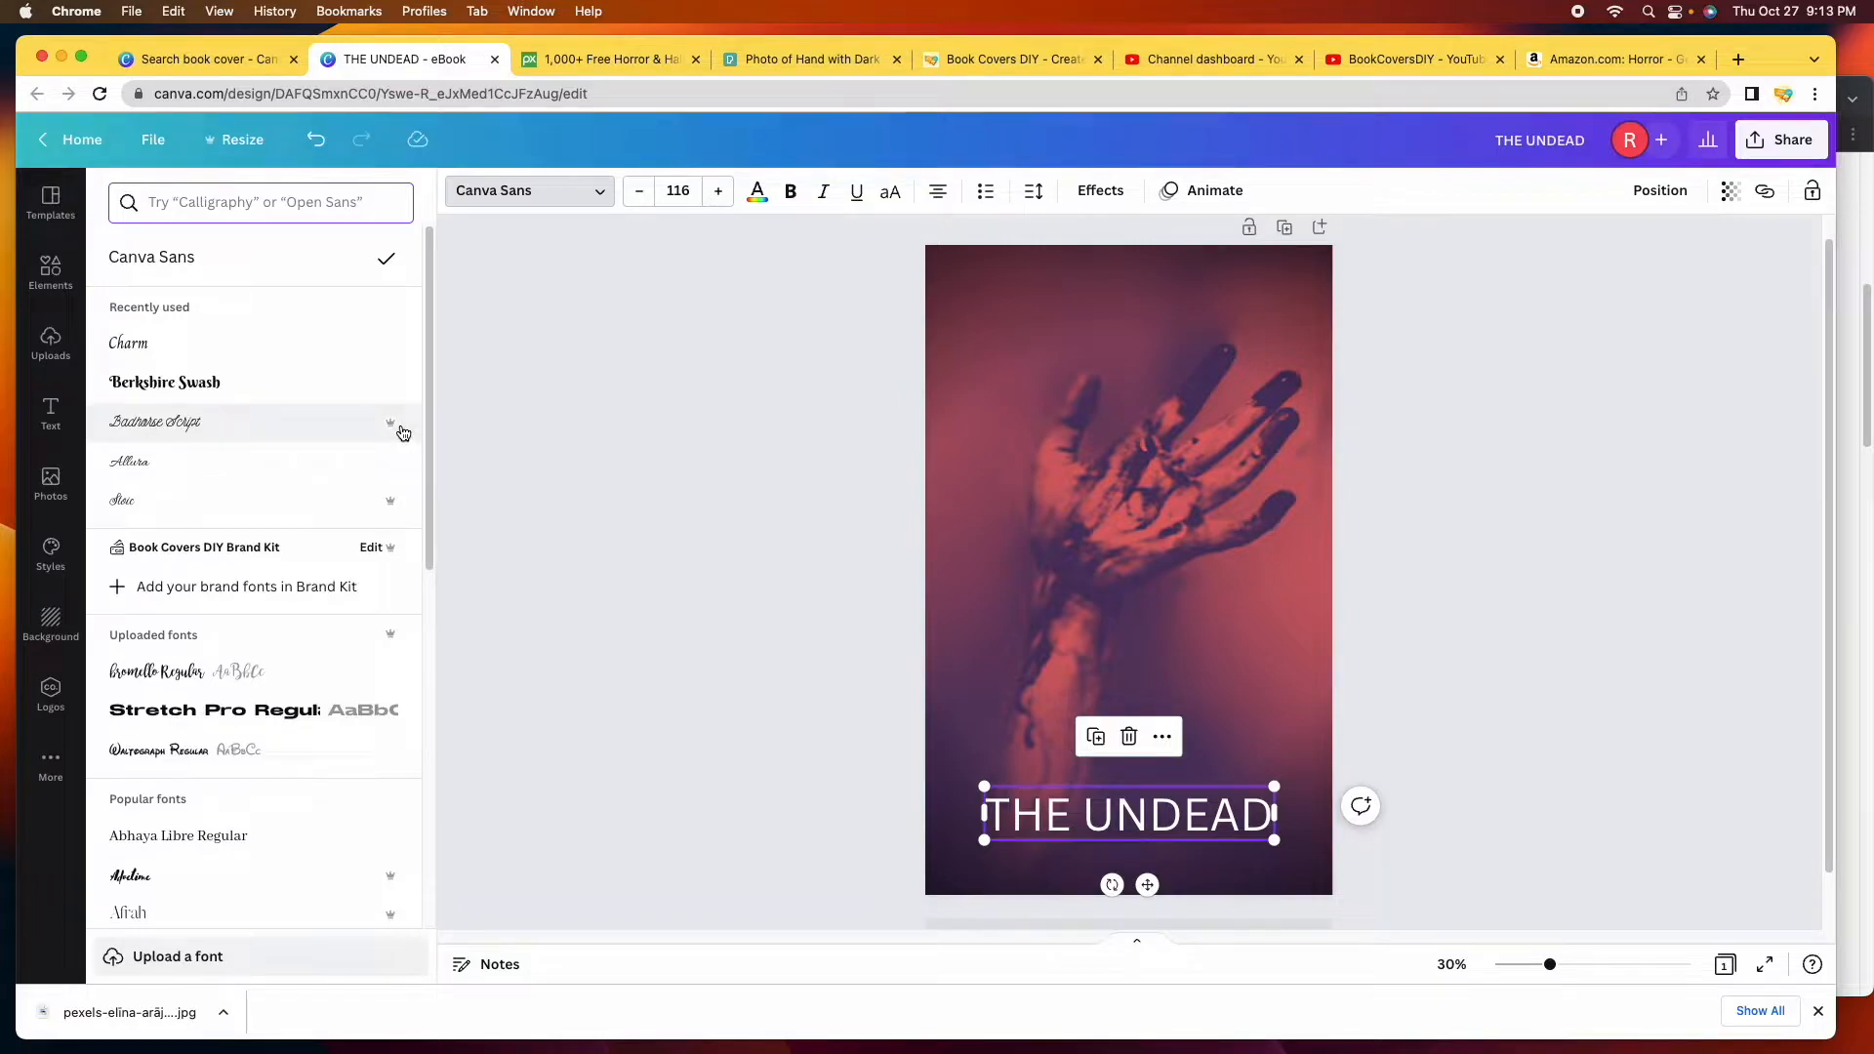
{"action": "scroll", "coordinate": [293, 371], "scroll_direction": "down", "scroll_amount": 1}
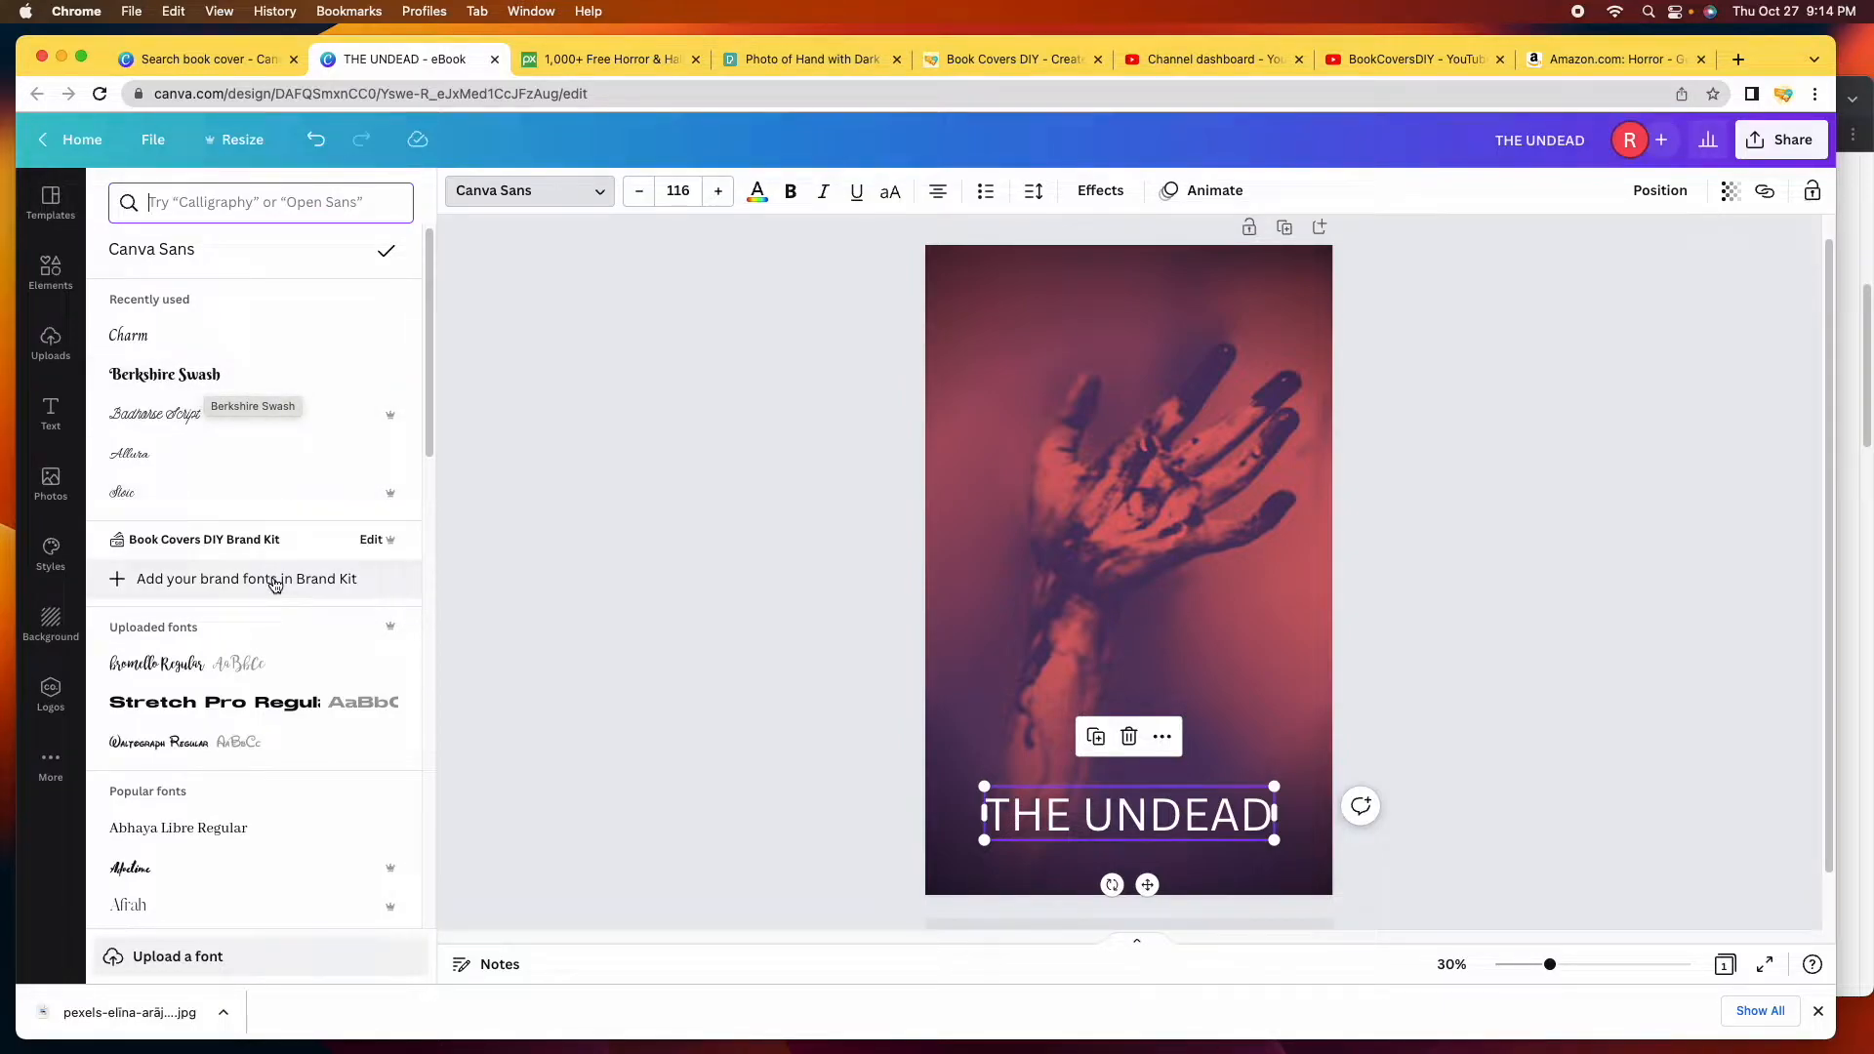
{"action": "scroll", "coordinate": [273, 582], "scroll_direction": "down", "scroll_amount": 1}
{"action": "scroll", "coordinate": [273, 584], "scroll_direction": "down", "scroll_amount": 5}
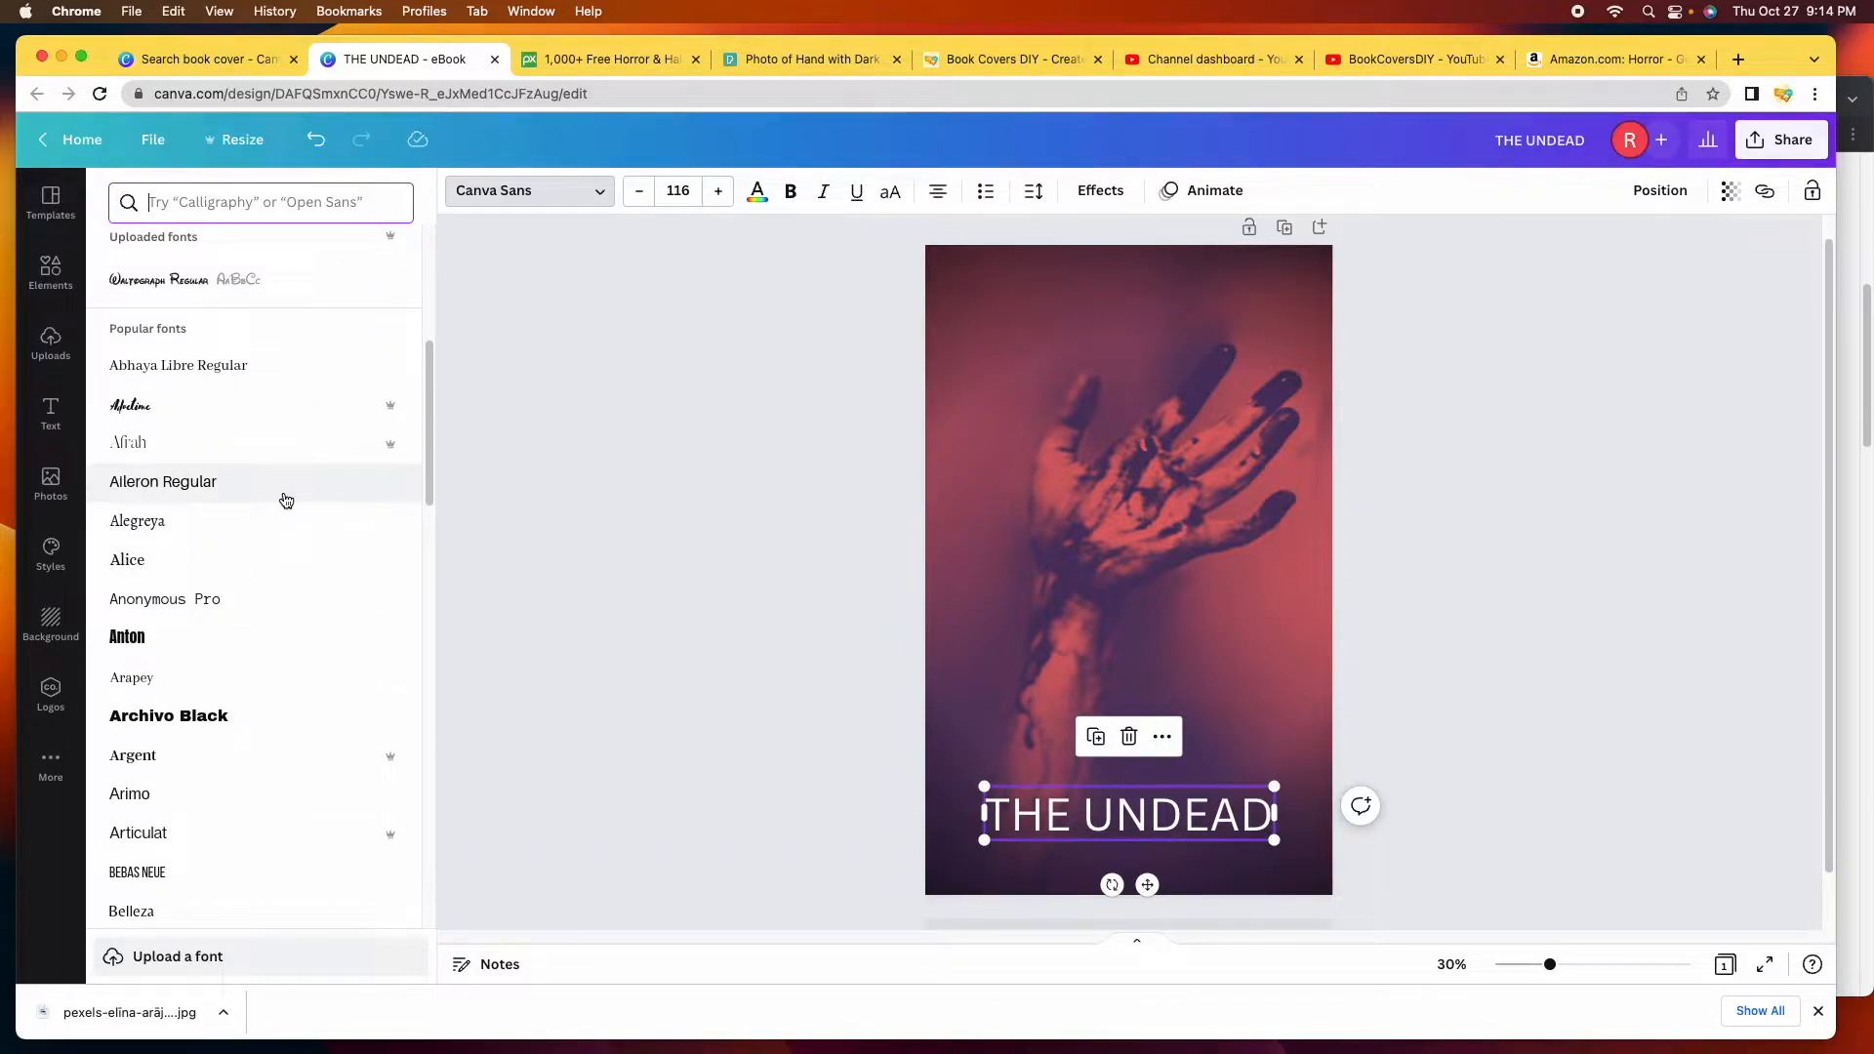
{"action": "scroll", "coordinate": [286, 501], "scroll_direction": "down", "scroll_amount": 3}
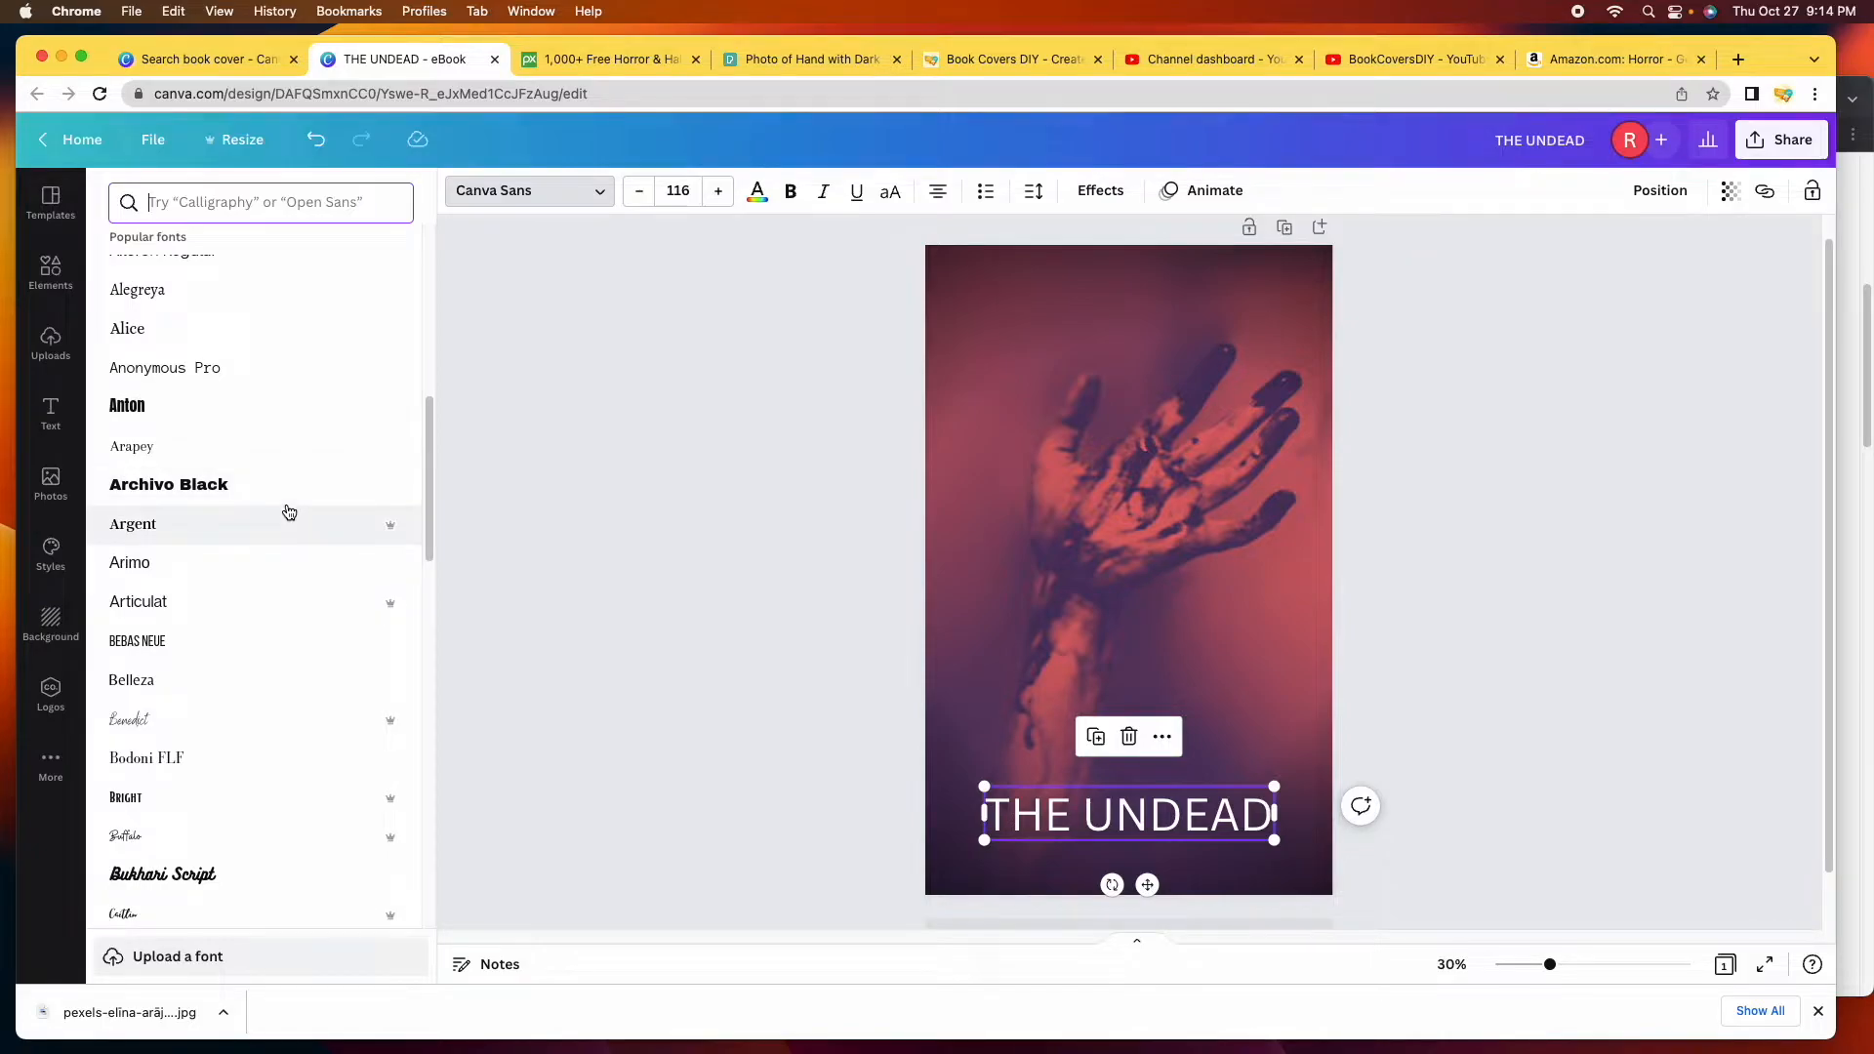
{"action": "left_click", "coordinate": [211, 412]}
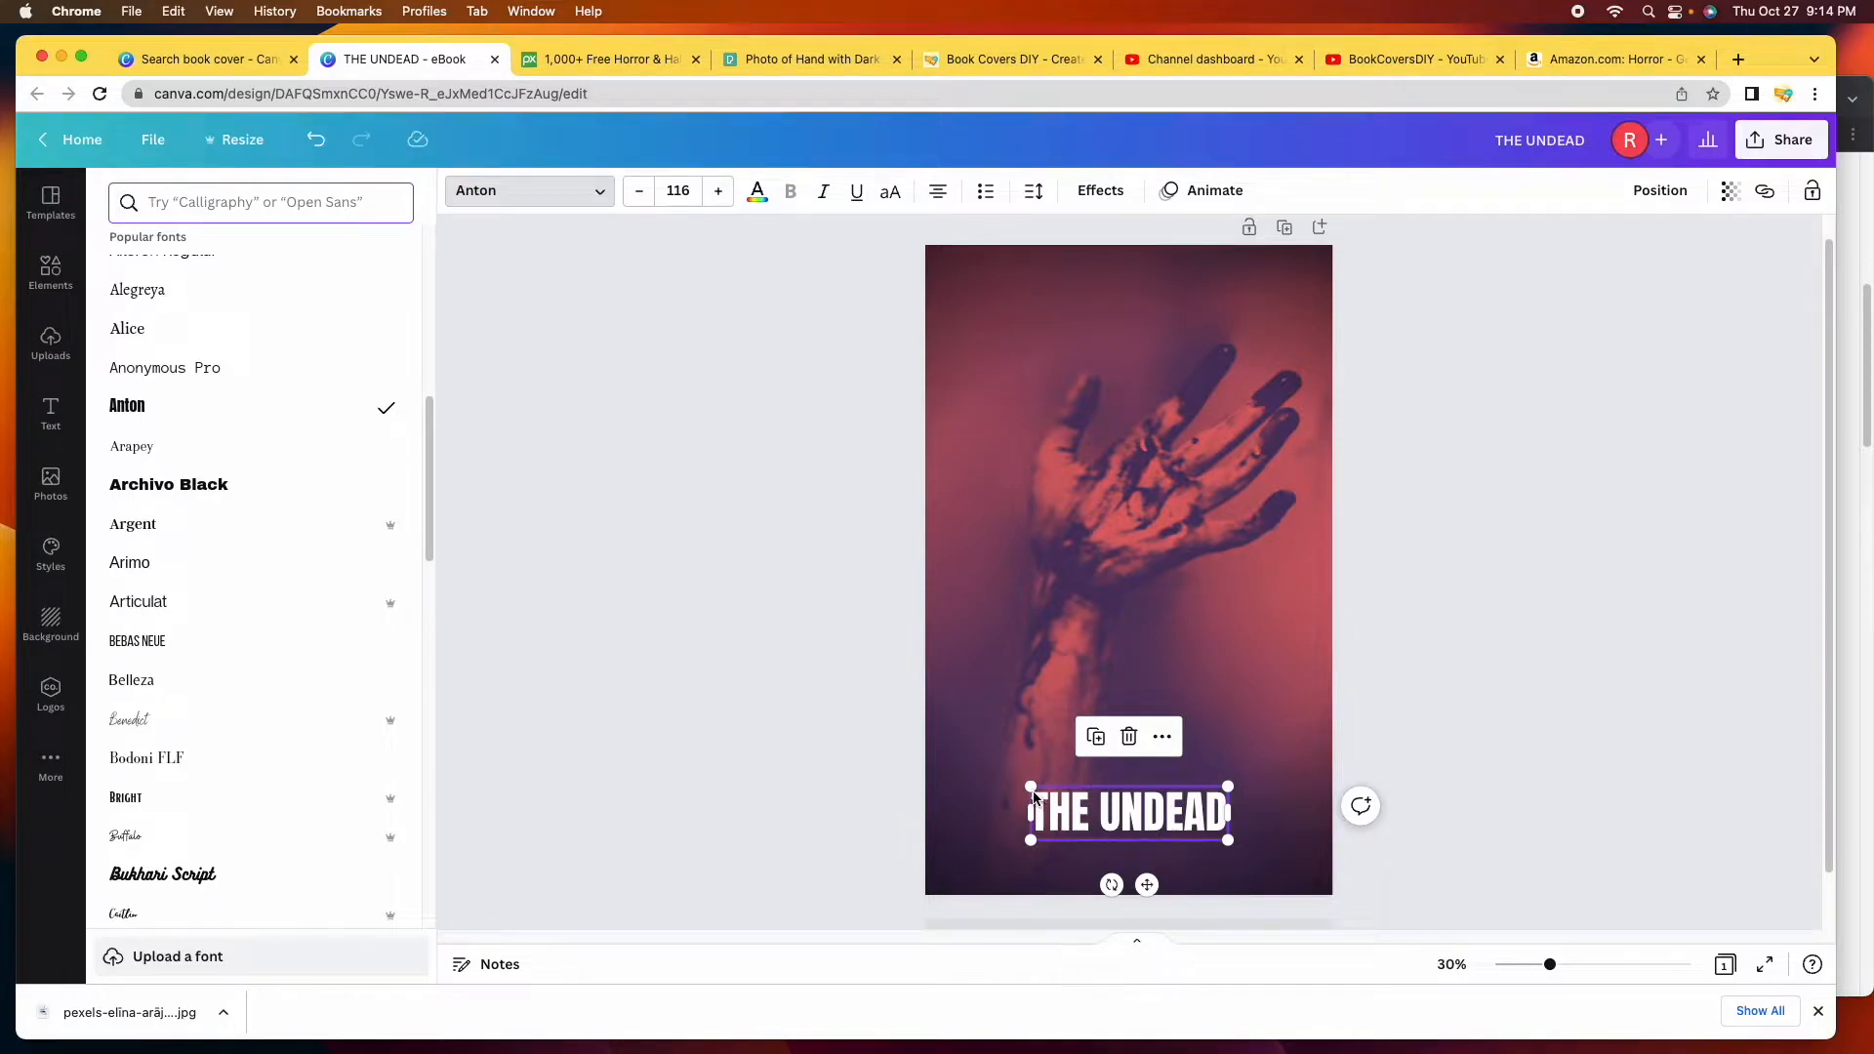
Try Hey Gotcha! and Eczar SemiBold, settle on Gagalin, and enlarge the title.
{"action": "left_click", "coordinate": [229, 655]}
{"action": "scroll", "coordinate": [245, 586], "scroll_direction": "down", "scroll_amount": 5}
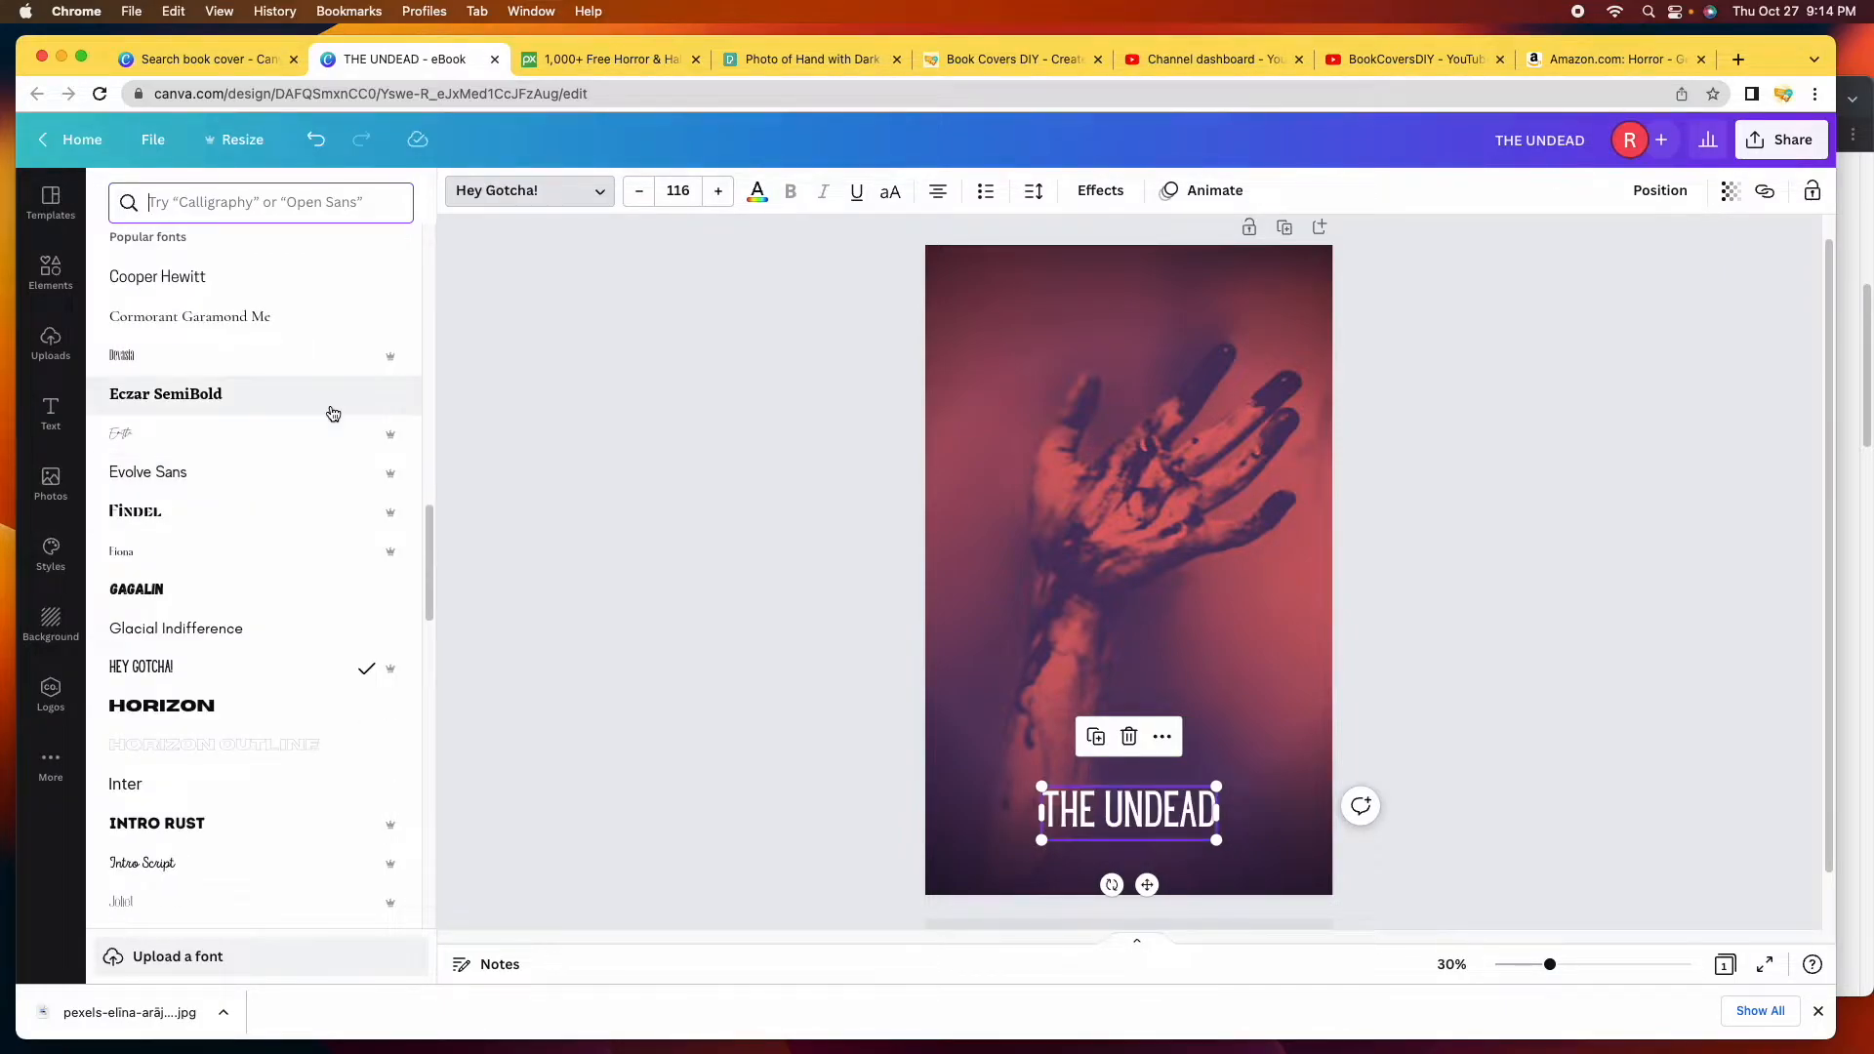
{"action": "left_click", "coordinate": [285, 403]}
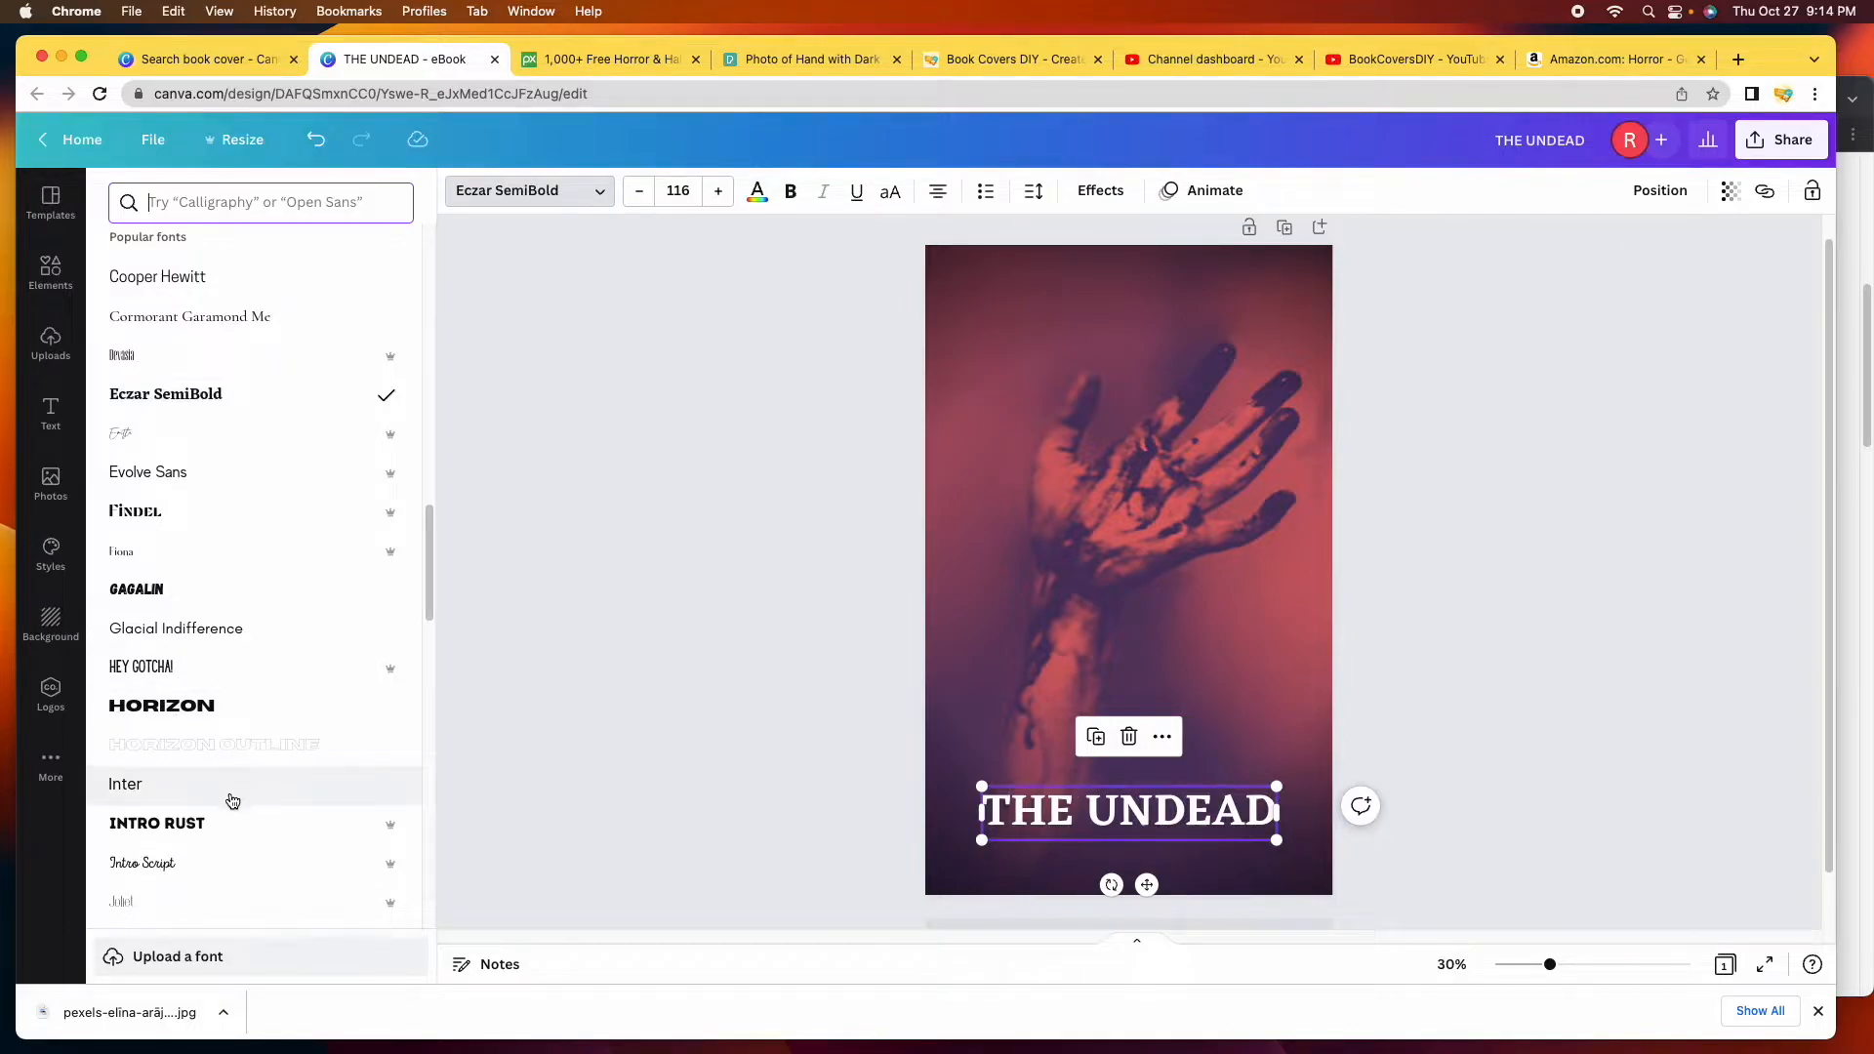
{"action": "left_click", "coordinate": [259, 589]}
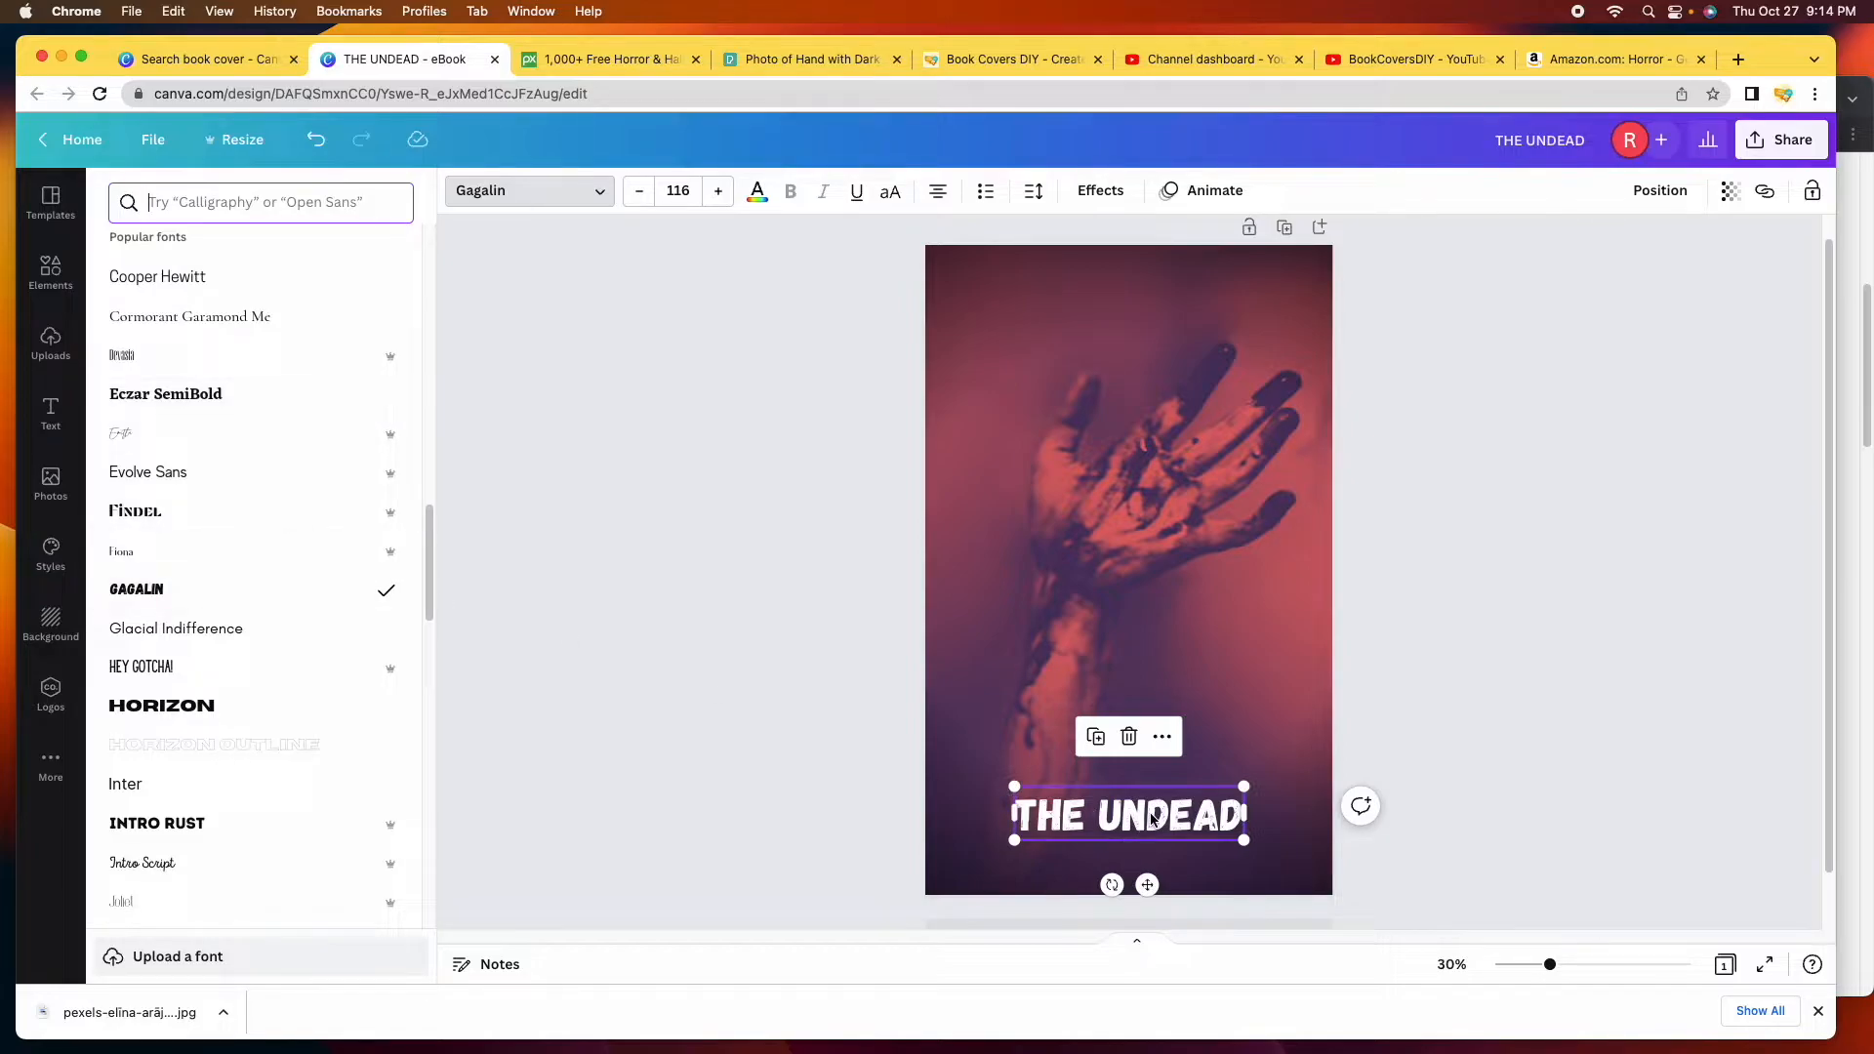
{"action": "left_click_drag", "start_coordinate": [1245, 787], "coordinate": [1300, 734]}
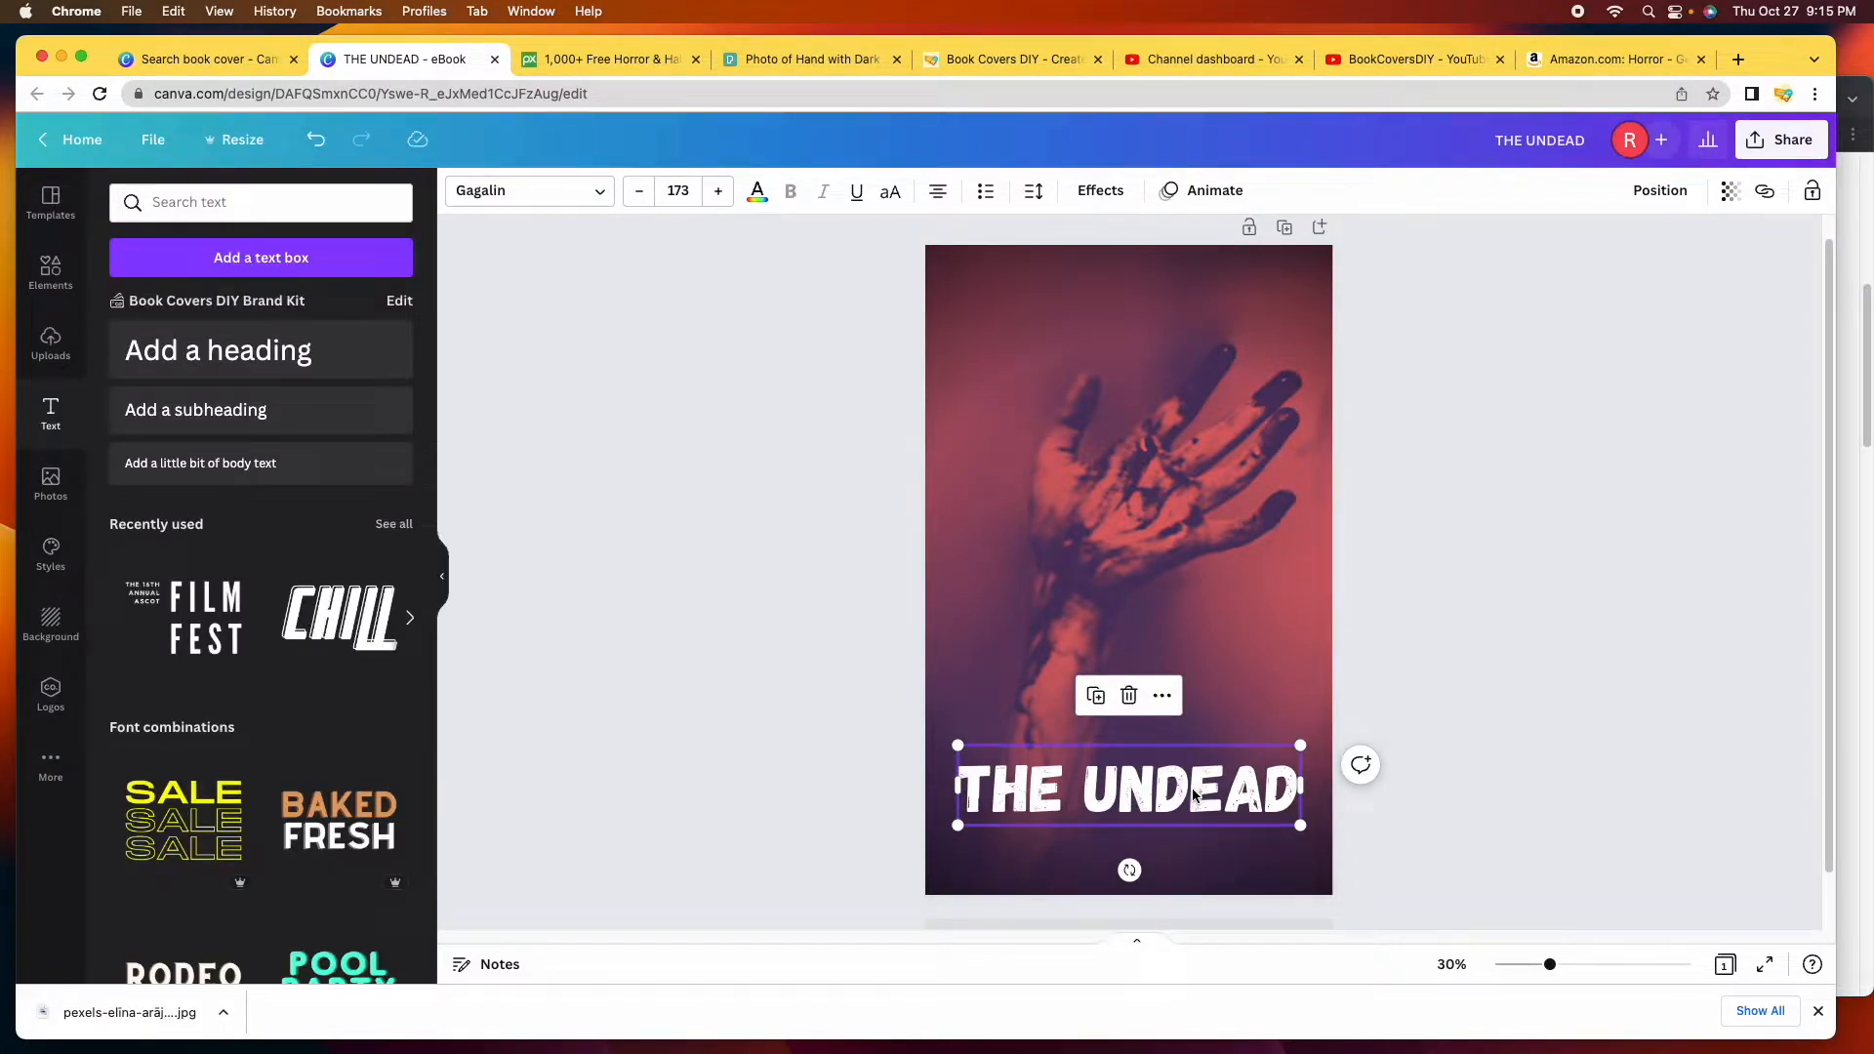
Shrink the title, then test preset sizes 96 and 120.
{"action": "left_click_drag", "start_coordinate": [1305, 828], "coordinate": [1241, 805]}
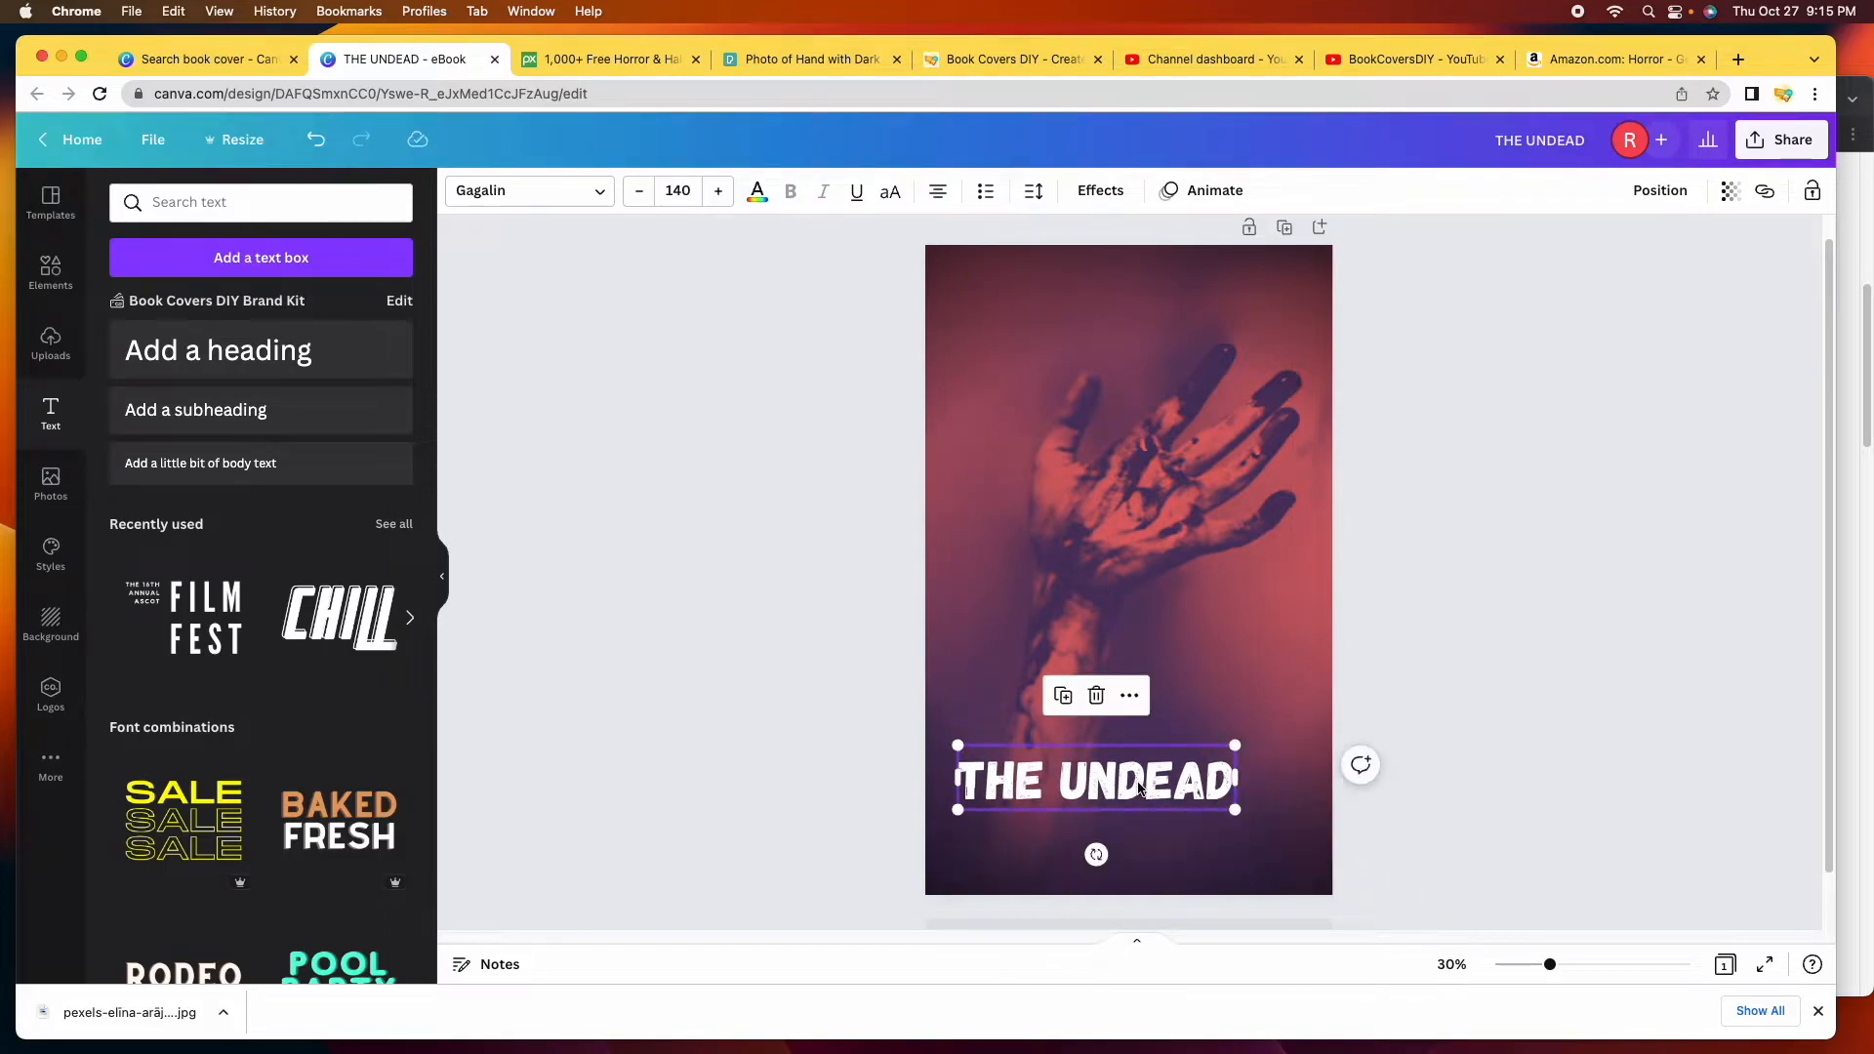
{"action": "left_click", "coordinate": [680, 188]}
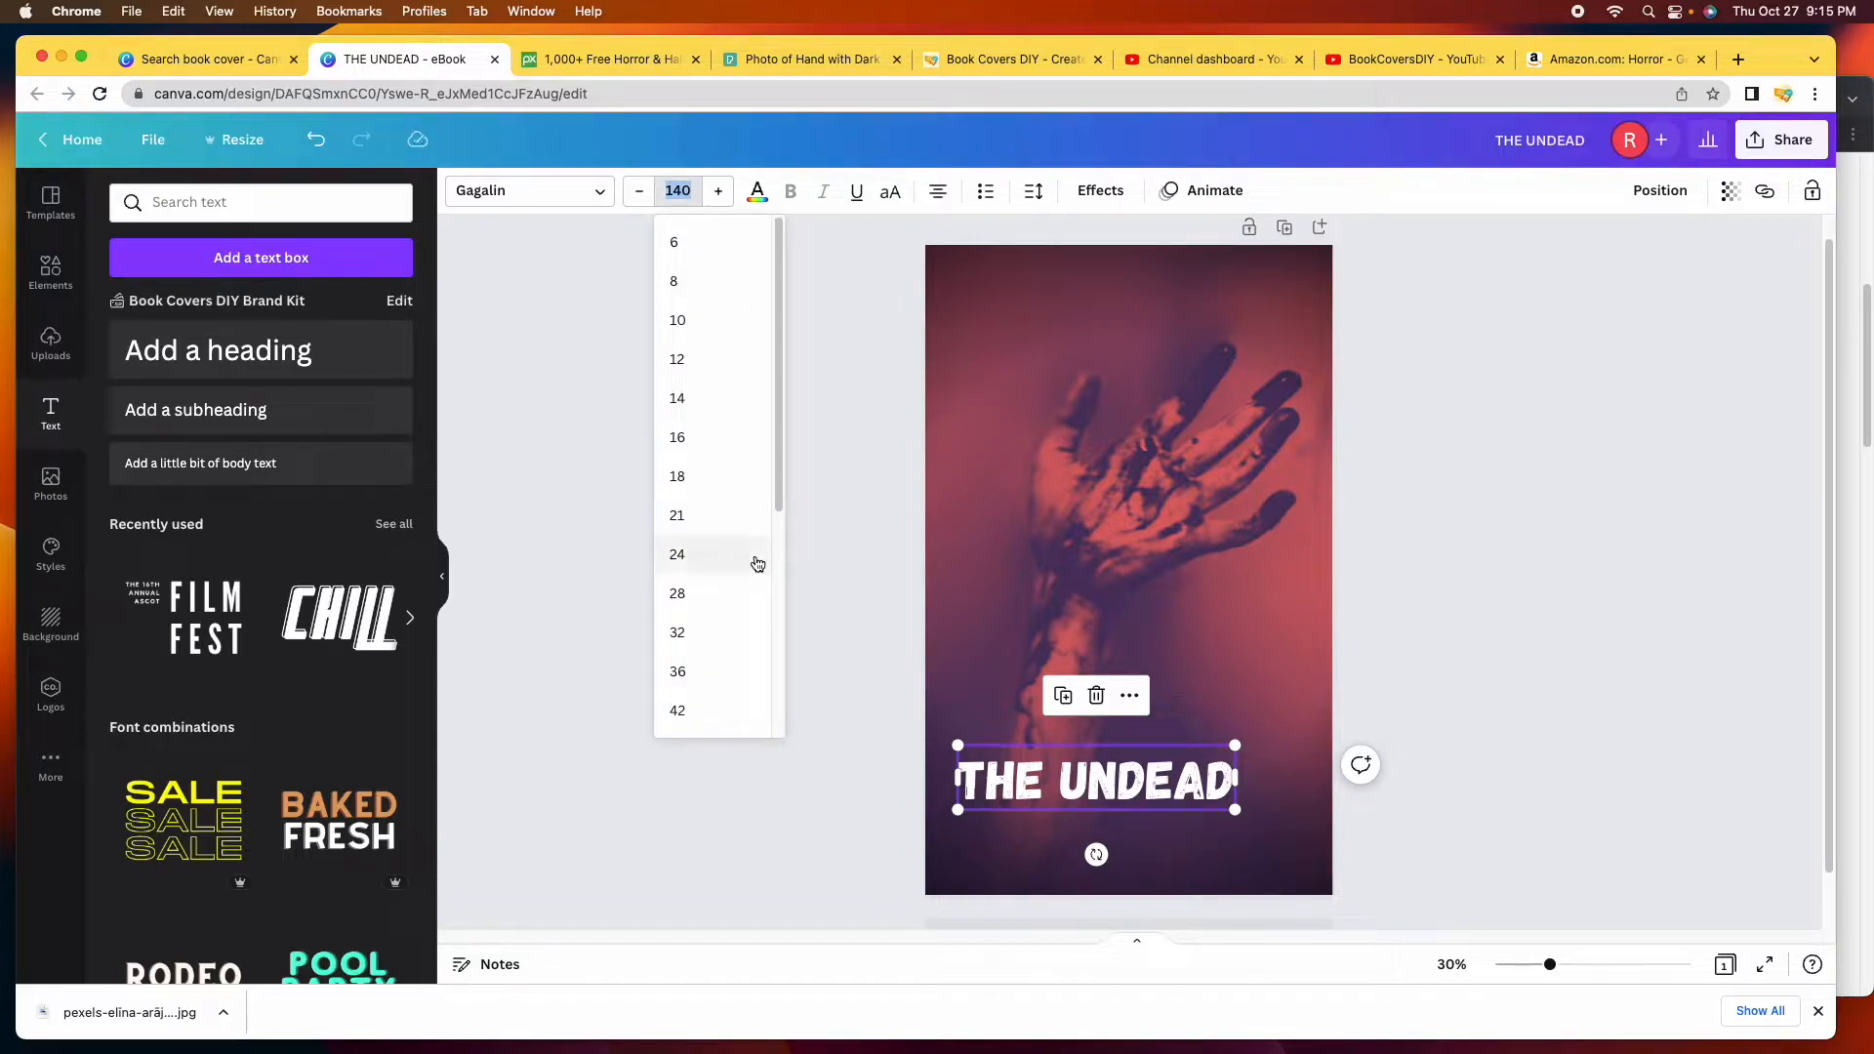
{"action": "scroll", "coordinate": [712, 514], "scroll_direction": "down", "scroll_amount": 5}
{"action": "left_click", "coordinate": [707, 592]}
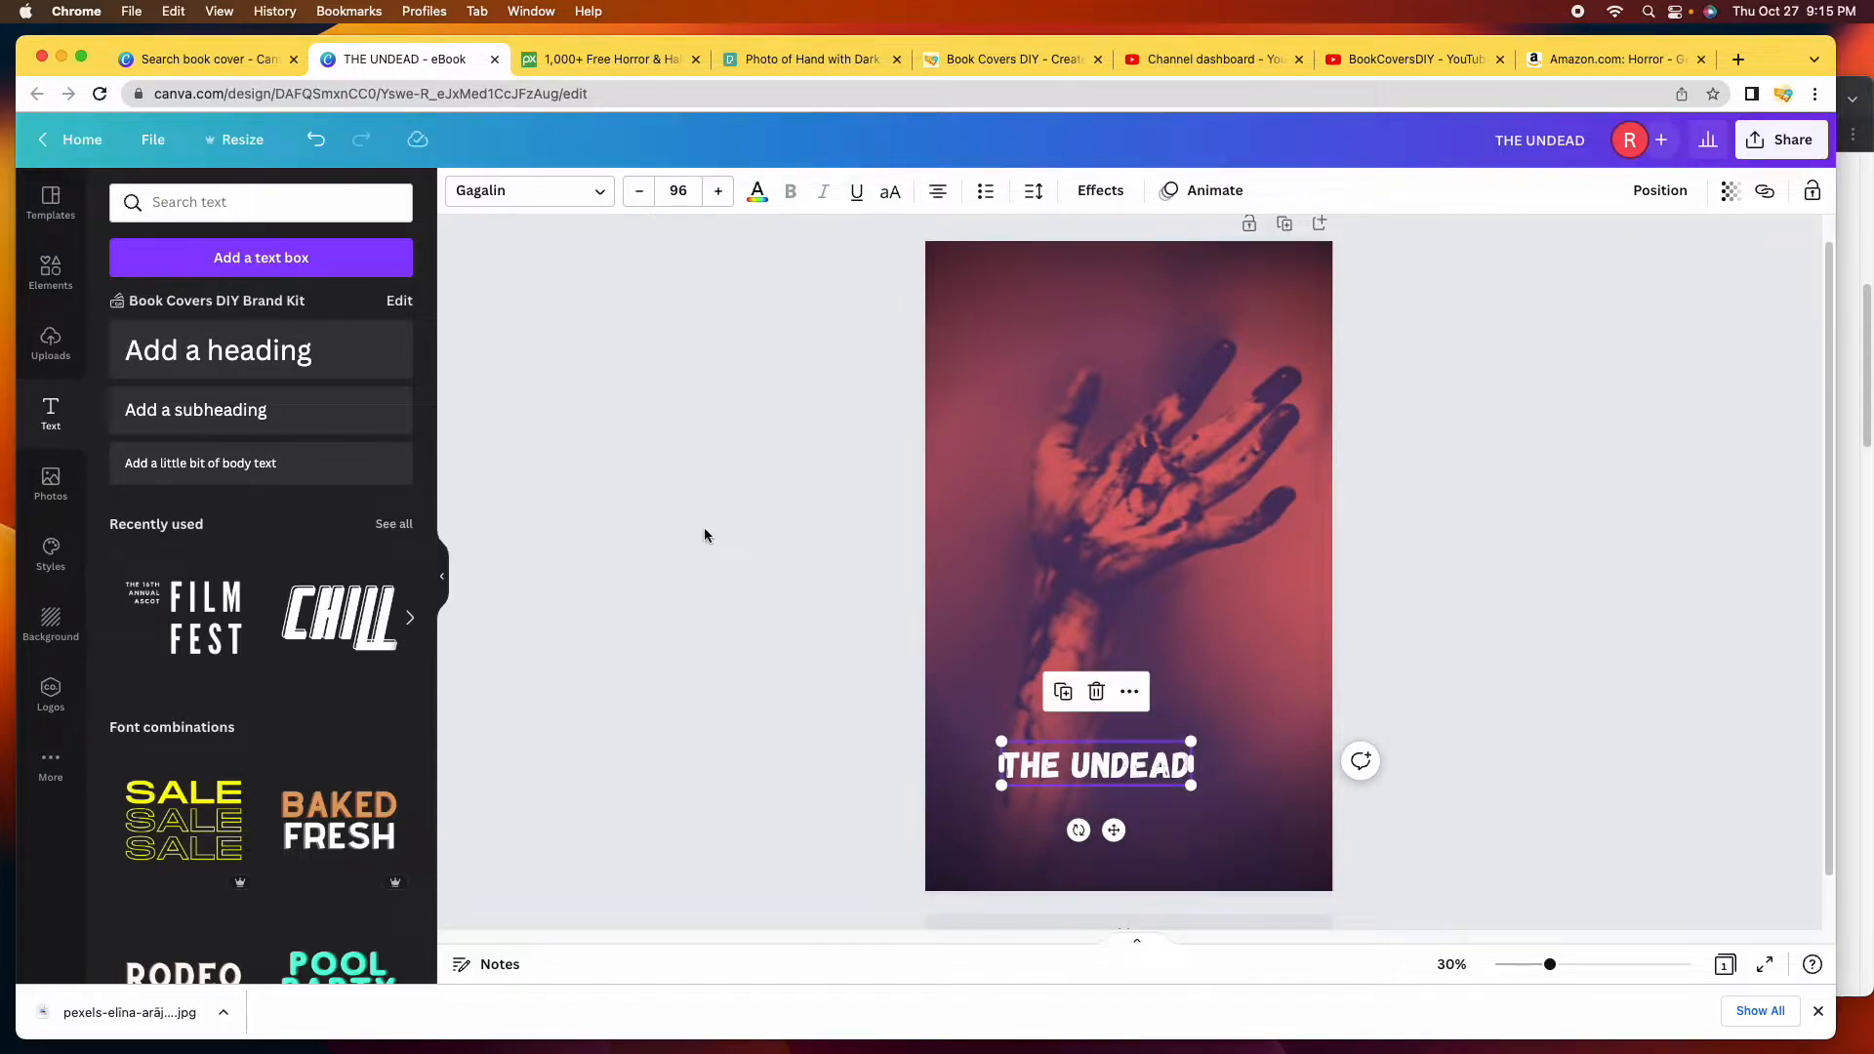
{"action": "left_click", "coordinate": [681, 192]}
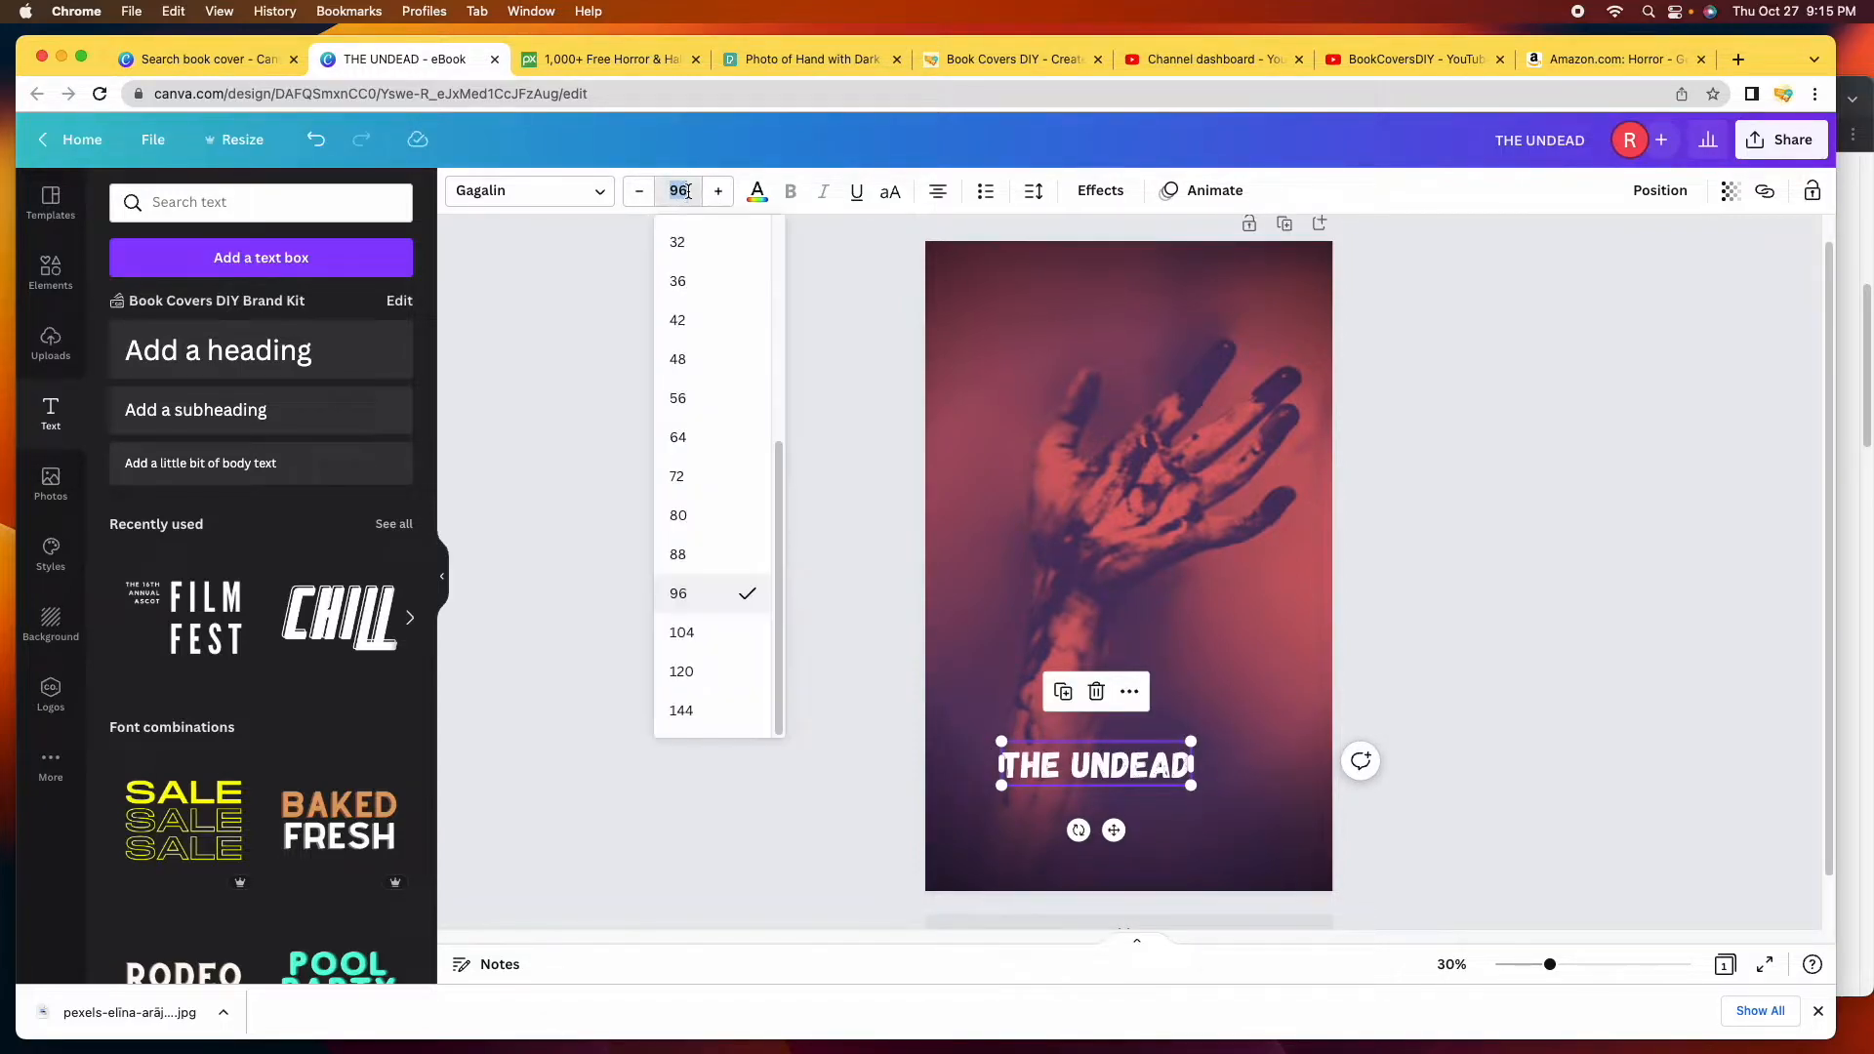
{"action": "left_click", "coordinate": [686, 672]}
Set the title to size 144, nudge it down to 142 and back to 144.
{"action": "left_click", "coordinate": [677, 190]}
{"action": "type", "text": "144"}
{"action": "key", "text": "Return"}
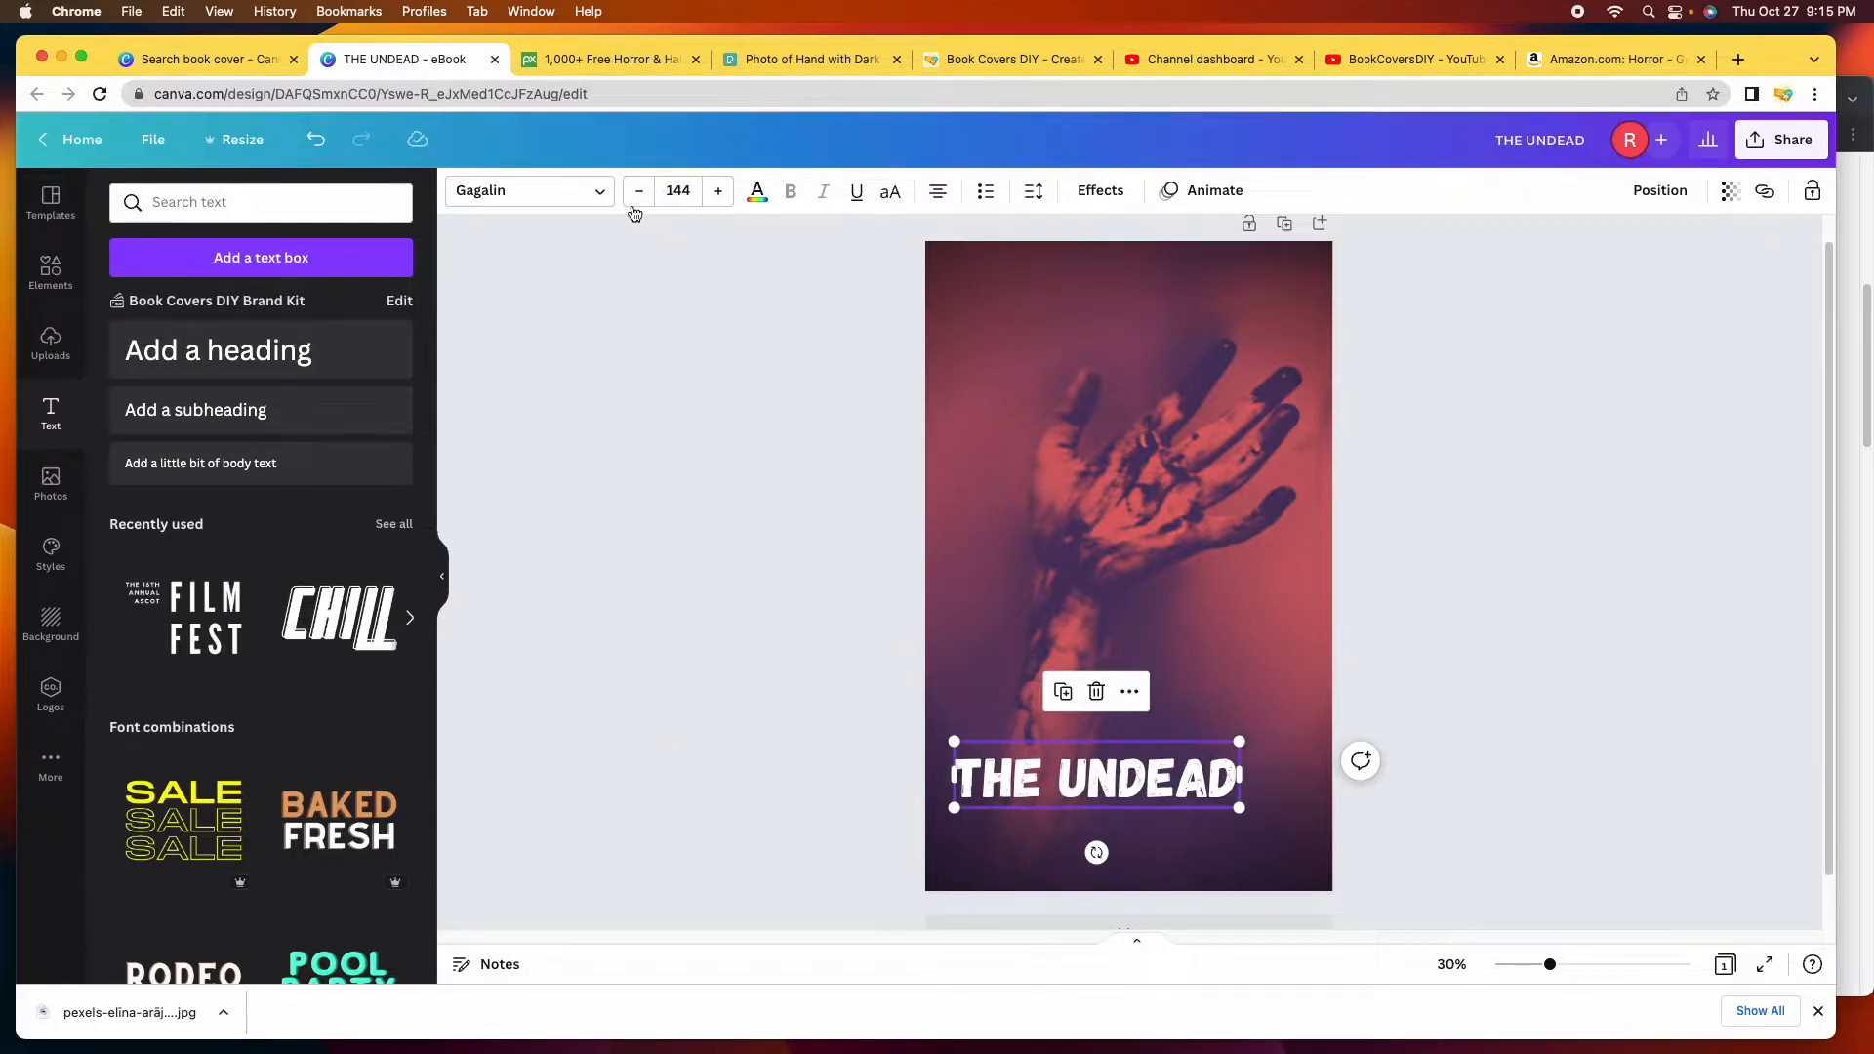
{"action": "left_click", "coordinate": [641, 195]}
{"action": "left_click", "coordinate": [642, 199]}
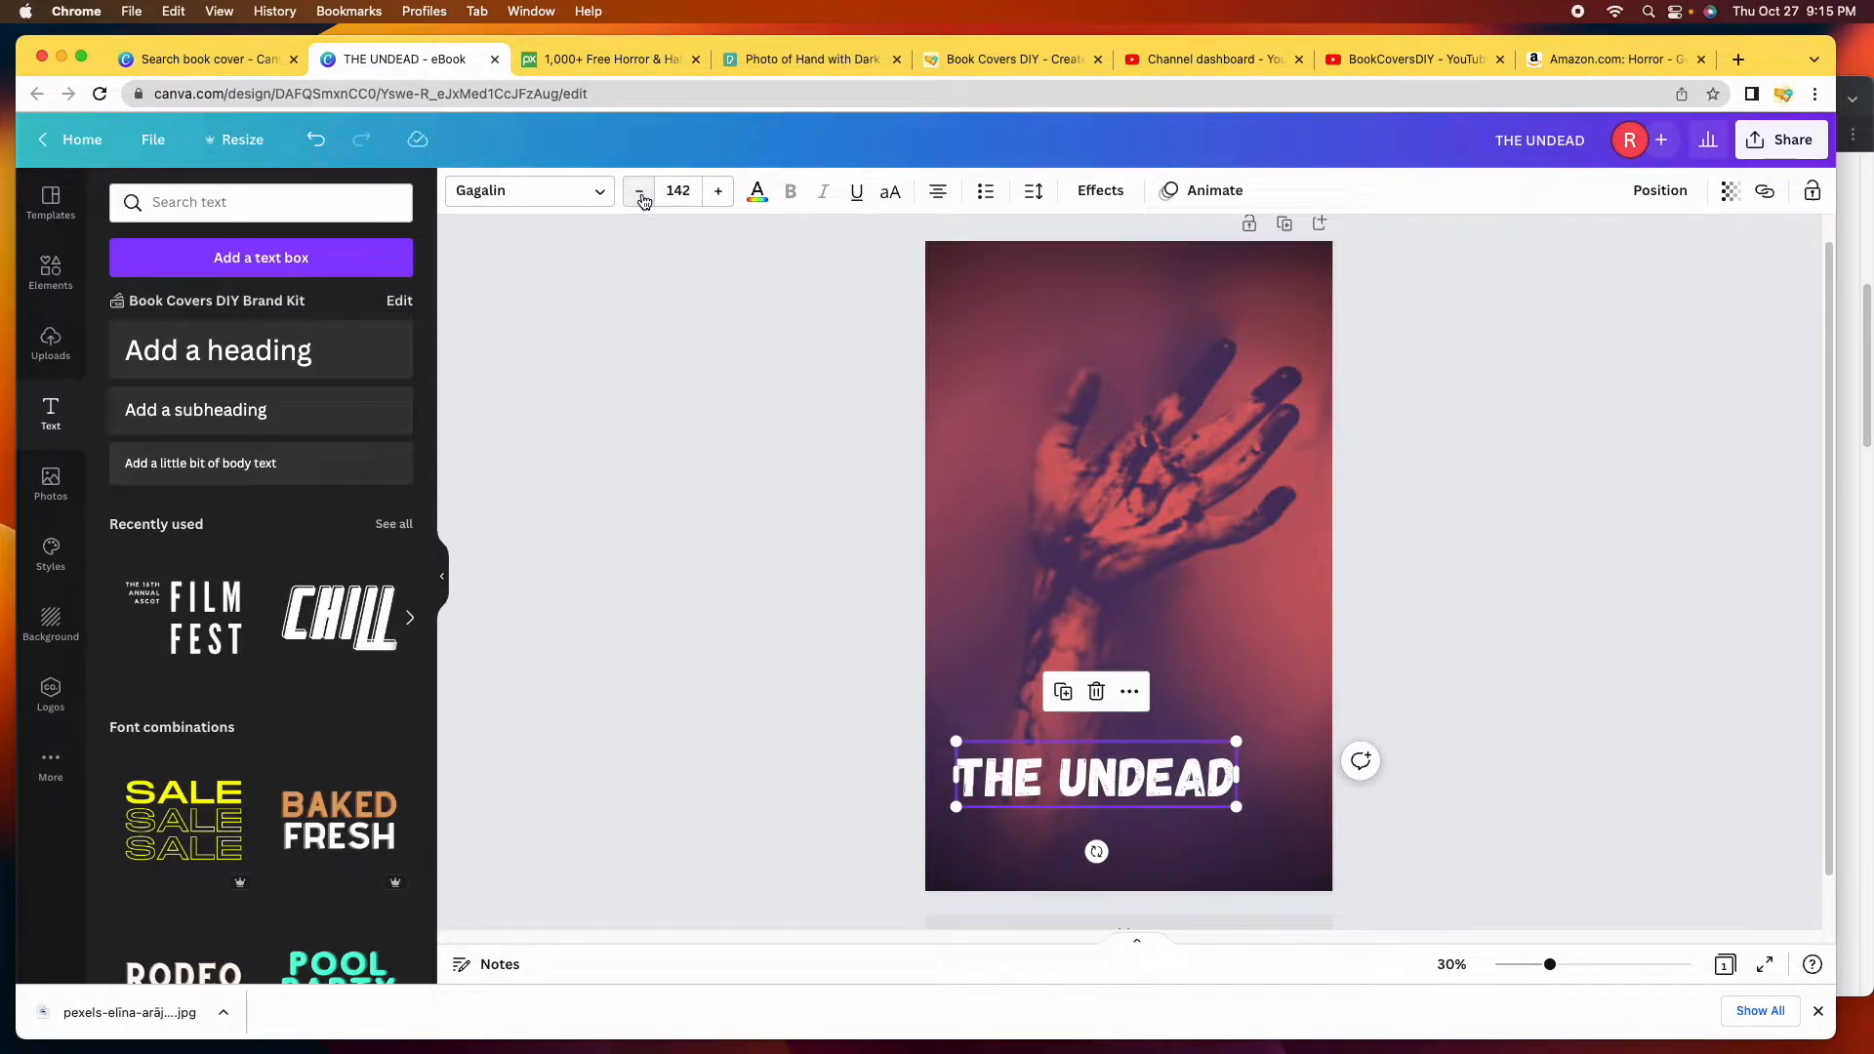
{"action": "left_click", "coordinate": [720, 192]}
{"action": "left_click", "coordinate": [721, 195]}
Bump the title to 146, drag it up to size 167 and lift it slightly.
{"action": "left_click", "coordinate": [719, 192]}
{"action": "left_click", "coordinate": [721, 193]}
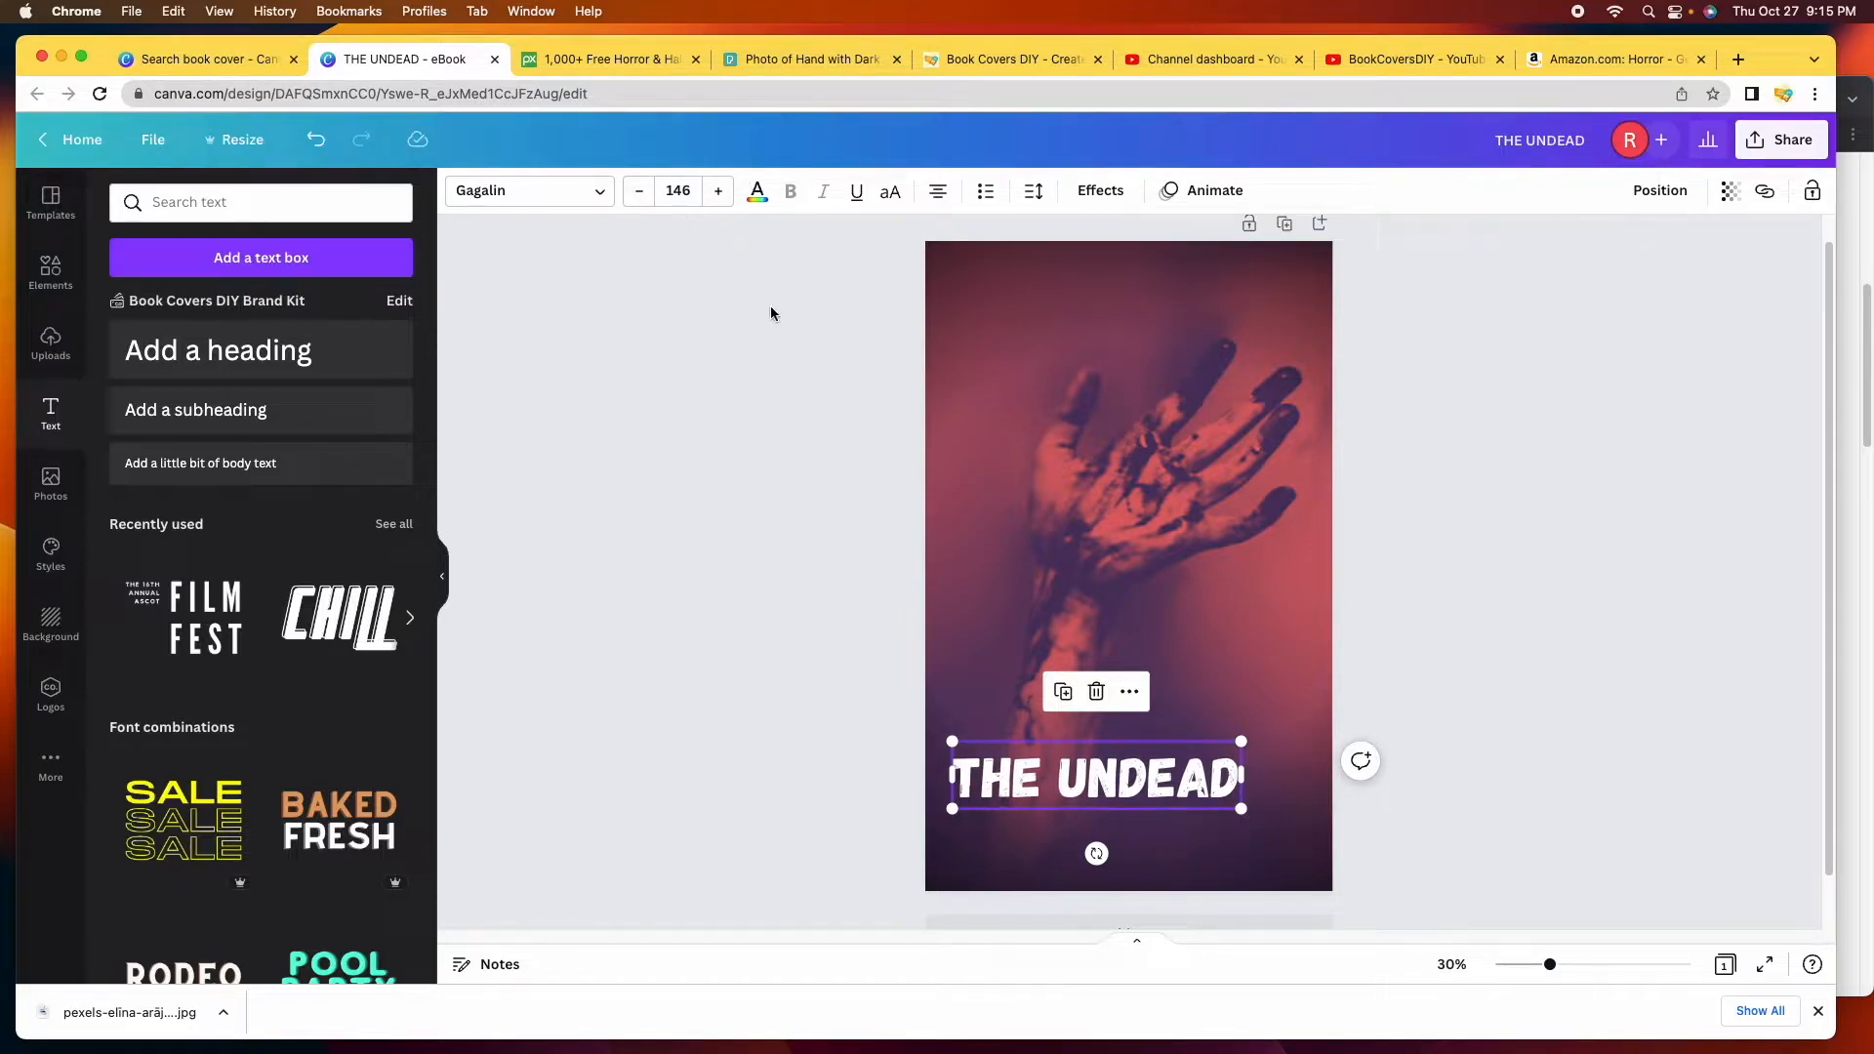
{"action": "left_click_drag", "start_coordinate": [1240, 742], "coordinate": [1268, 689]}
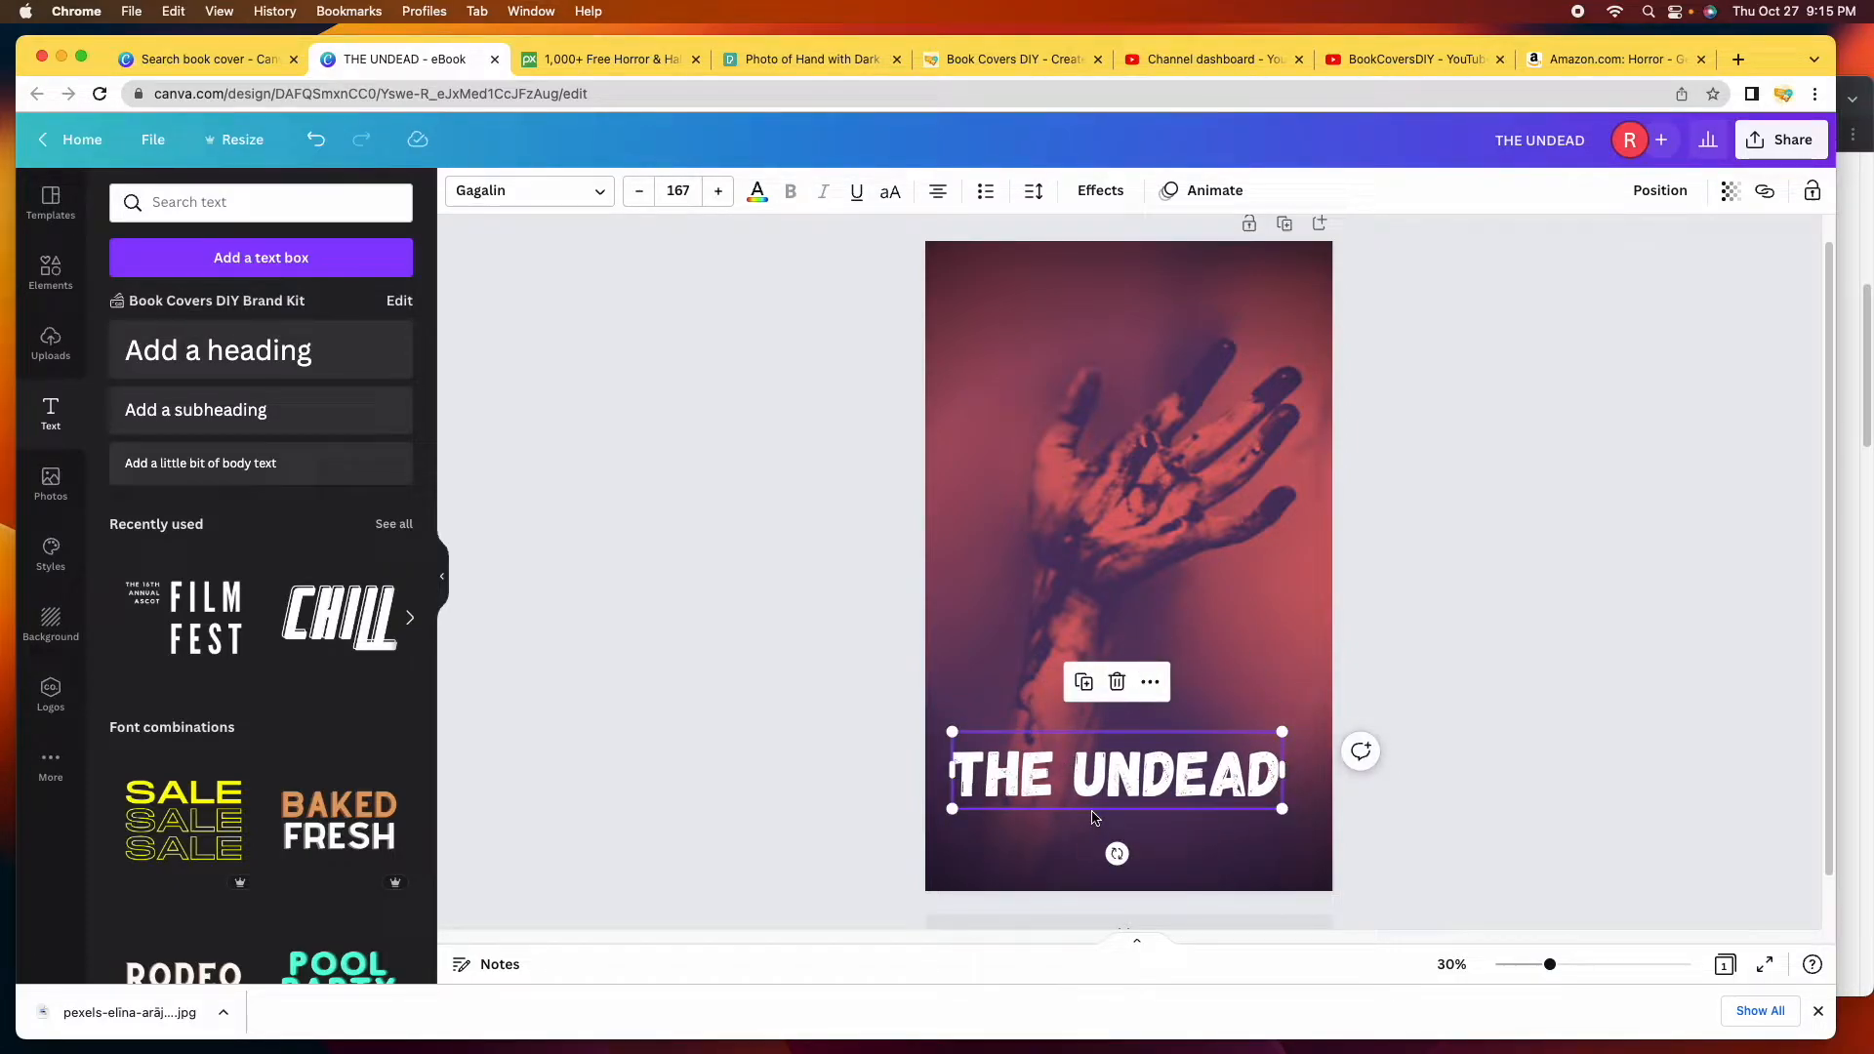
{"action": "left_click_drag", "start_coordinate": [1118, 781], "coordinate": [1130, 772]}
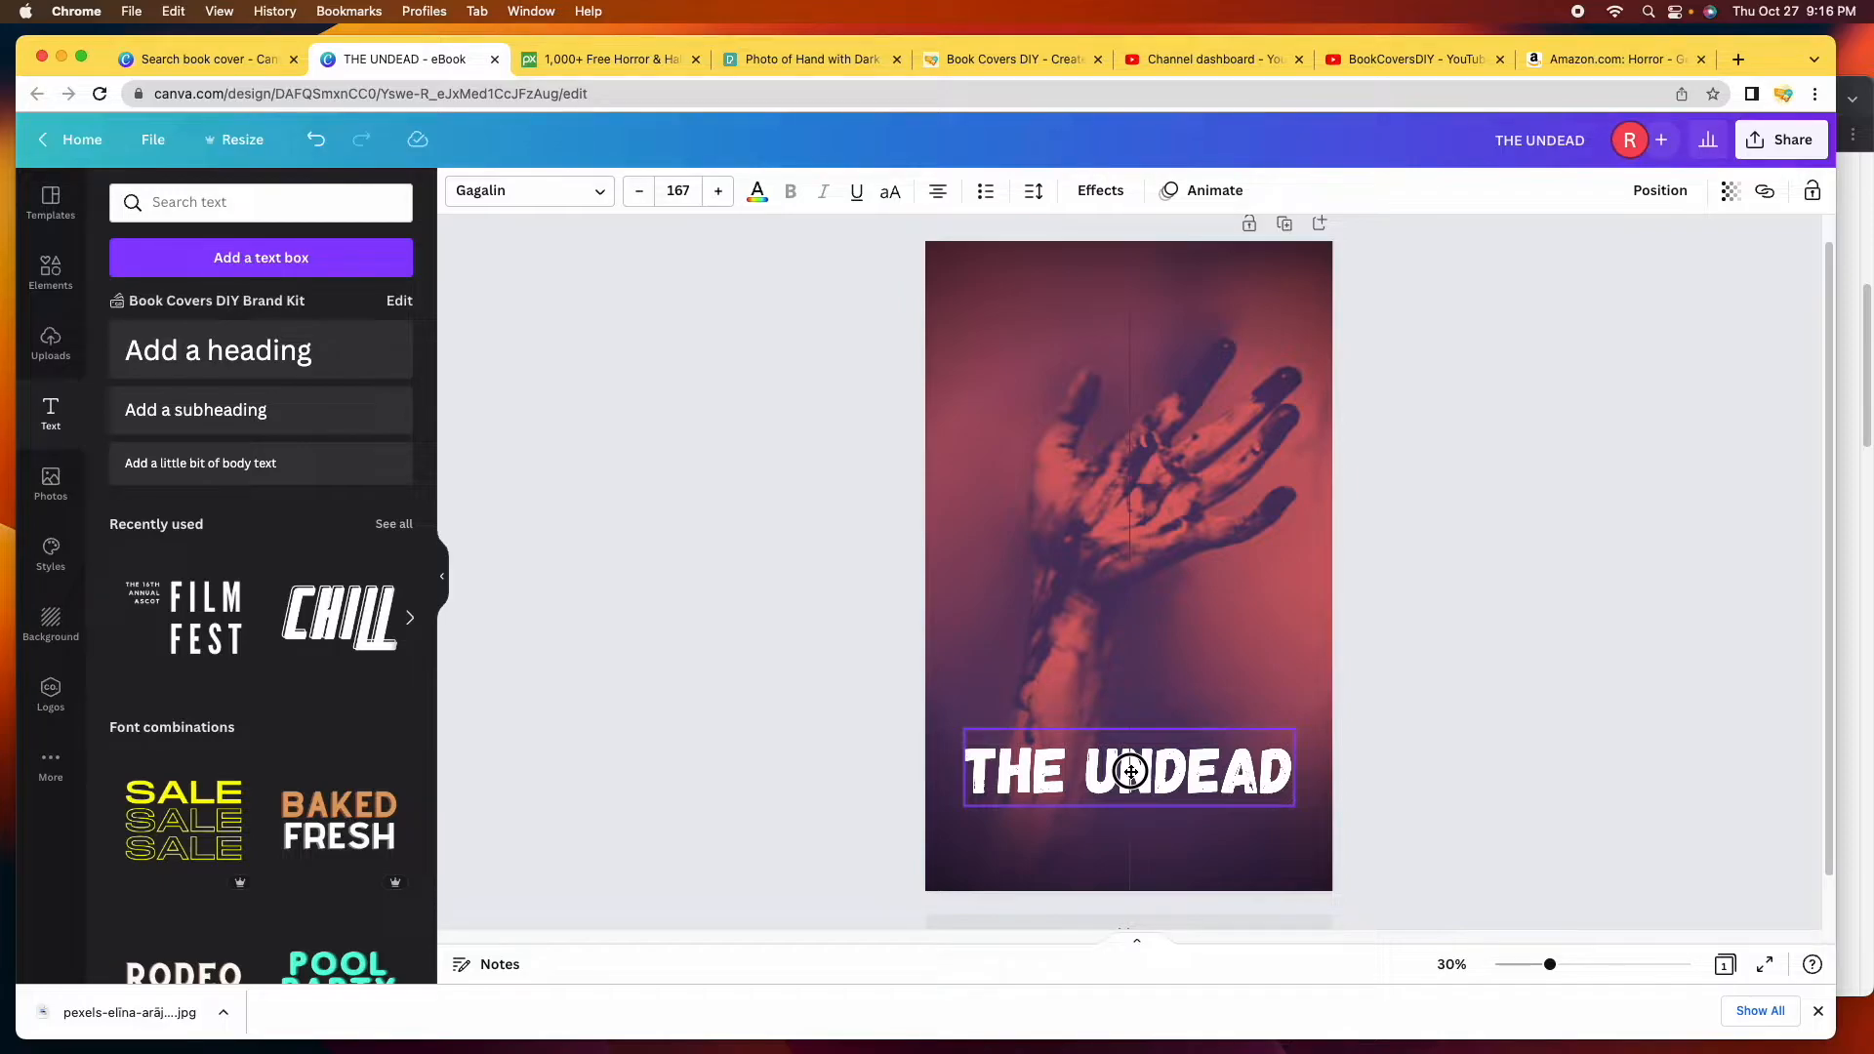
Centre the title horizontally on the page with Align to page.
{"action": "left_click_drag", "start_coordinate": [1130, 772], "coordinate": [1101, 734]}
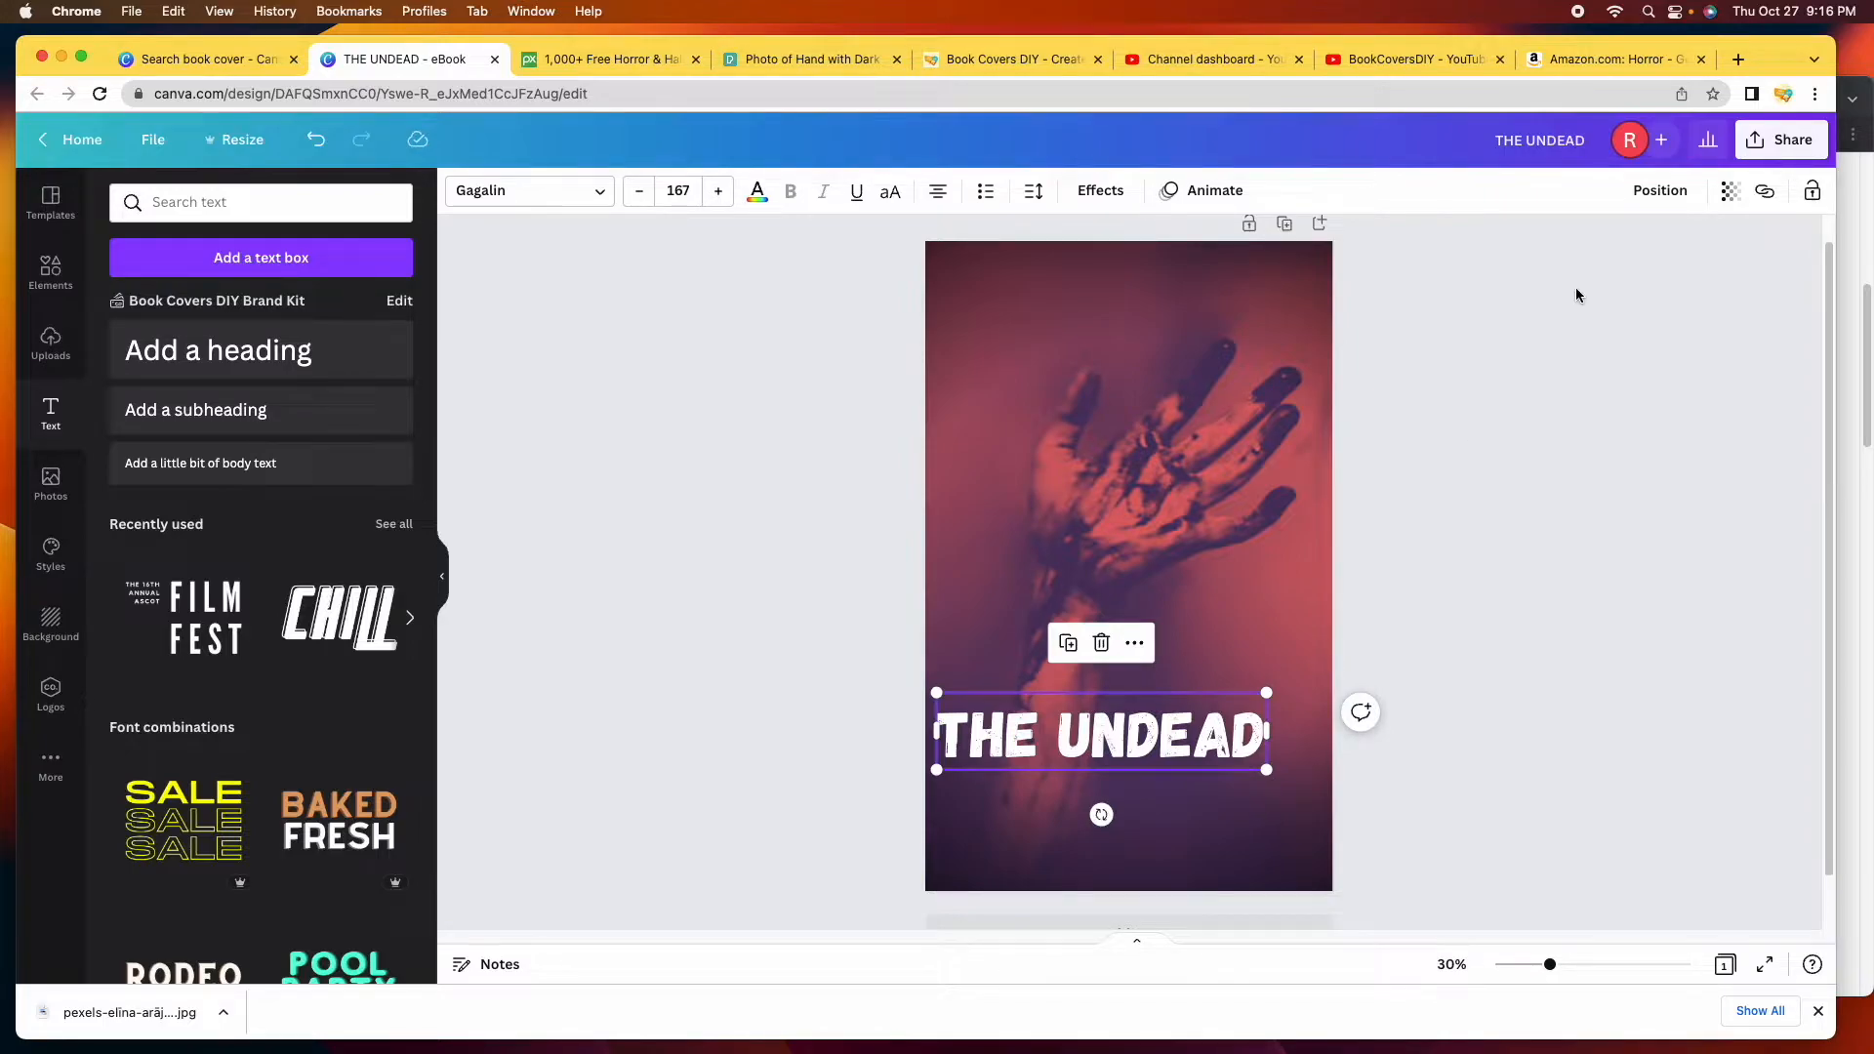
{"action": "left_click", "coordinate": [1657, 192]}
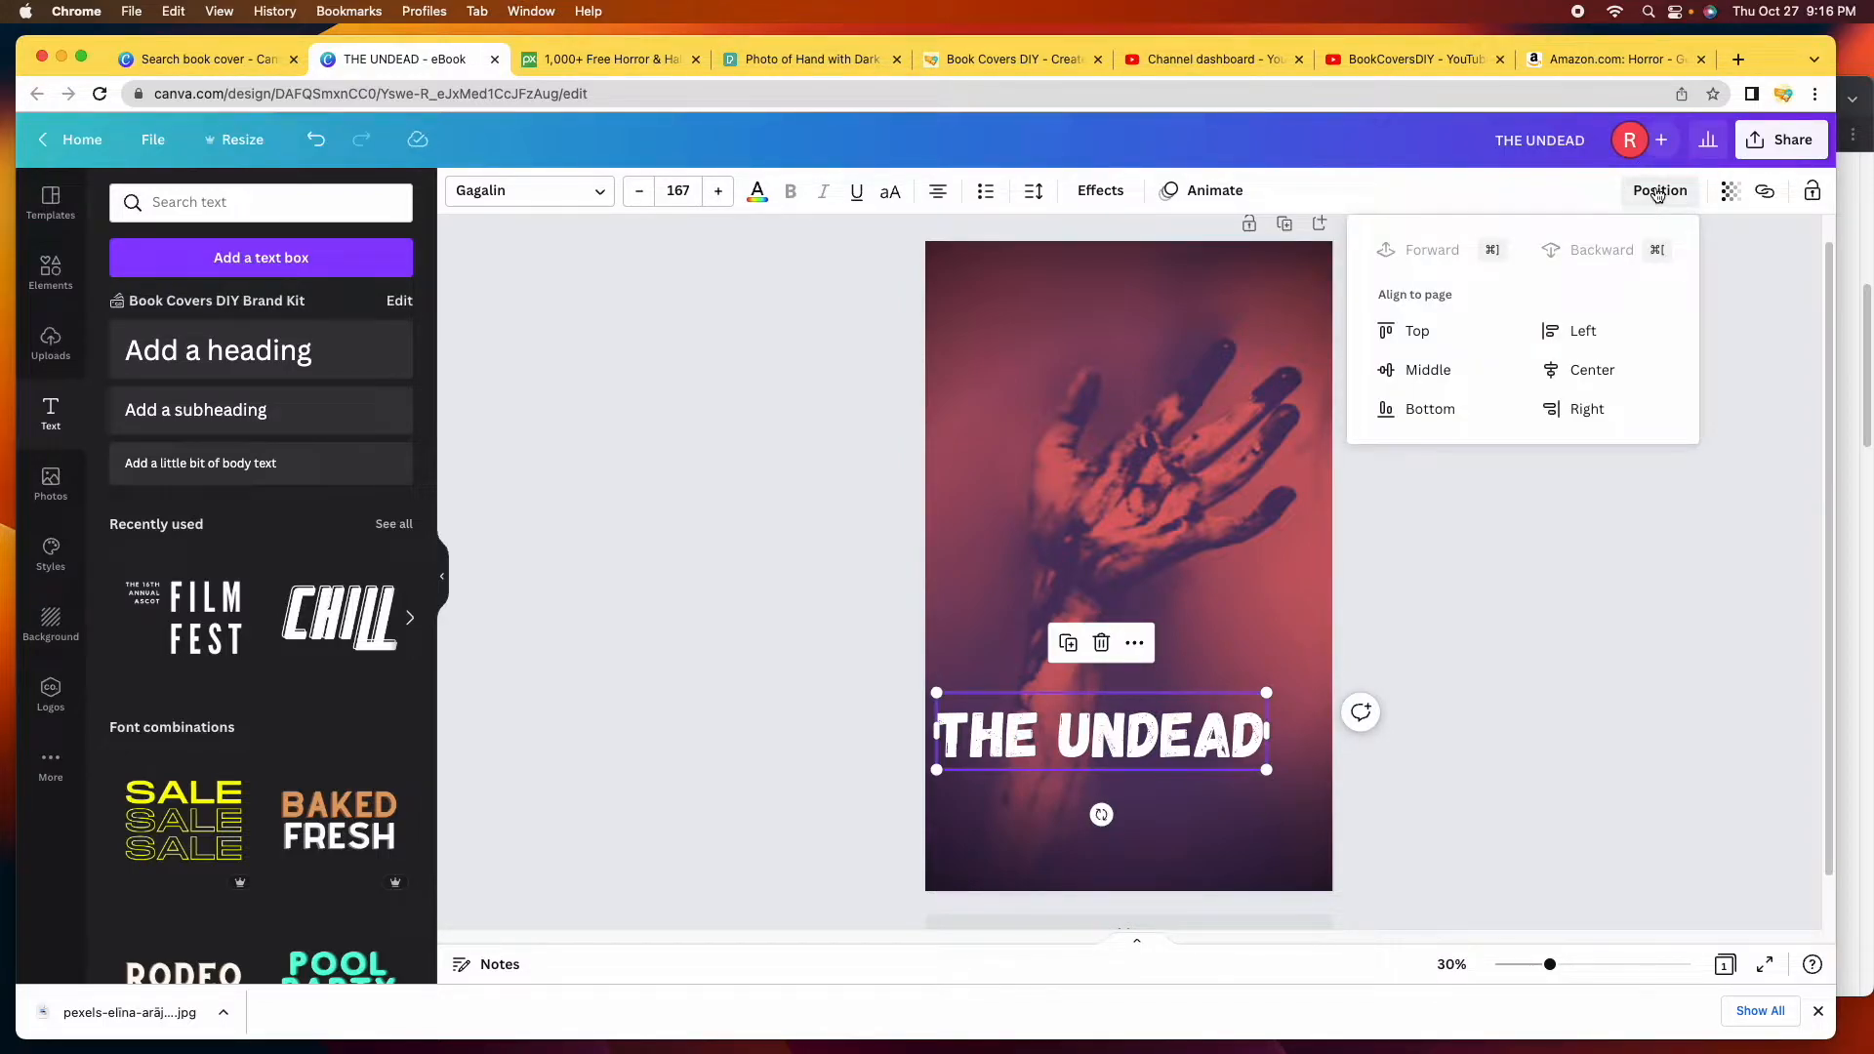
{"action": "left_click", "coordinate": [1624, 383]}
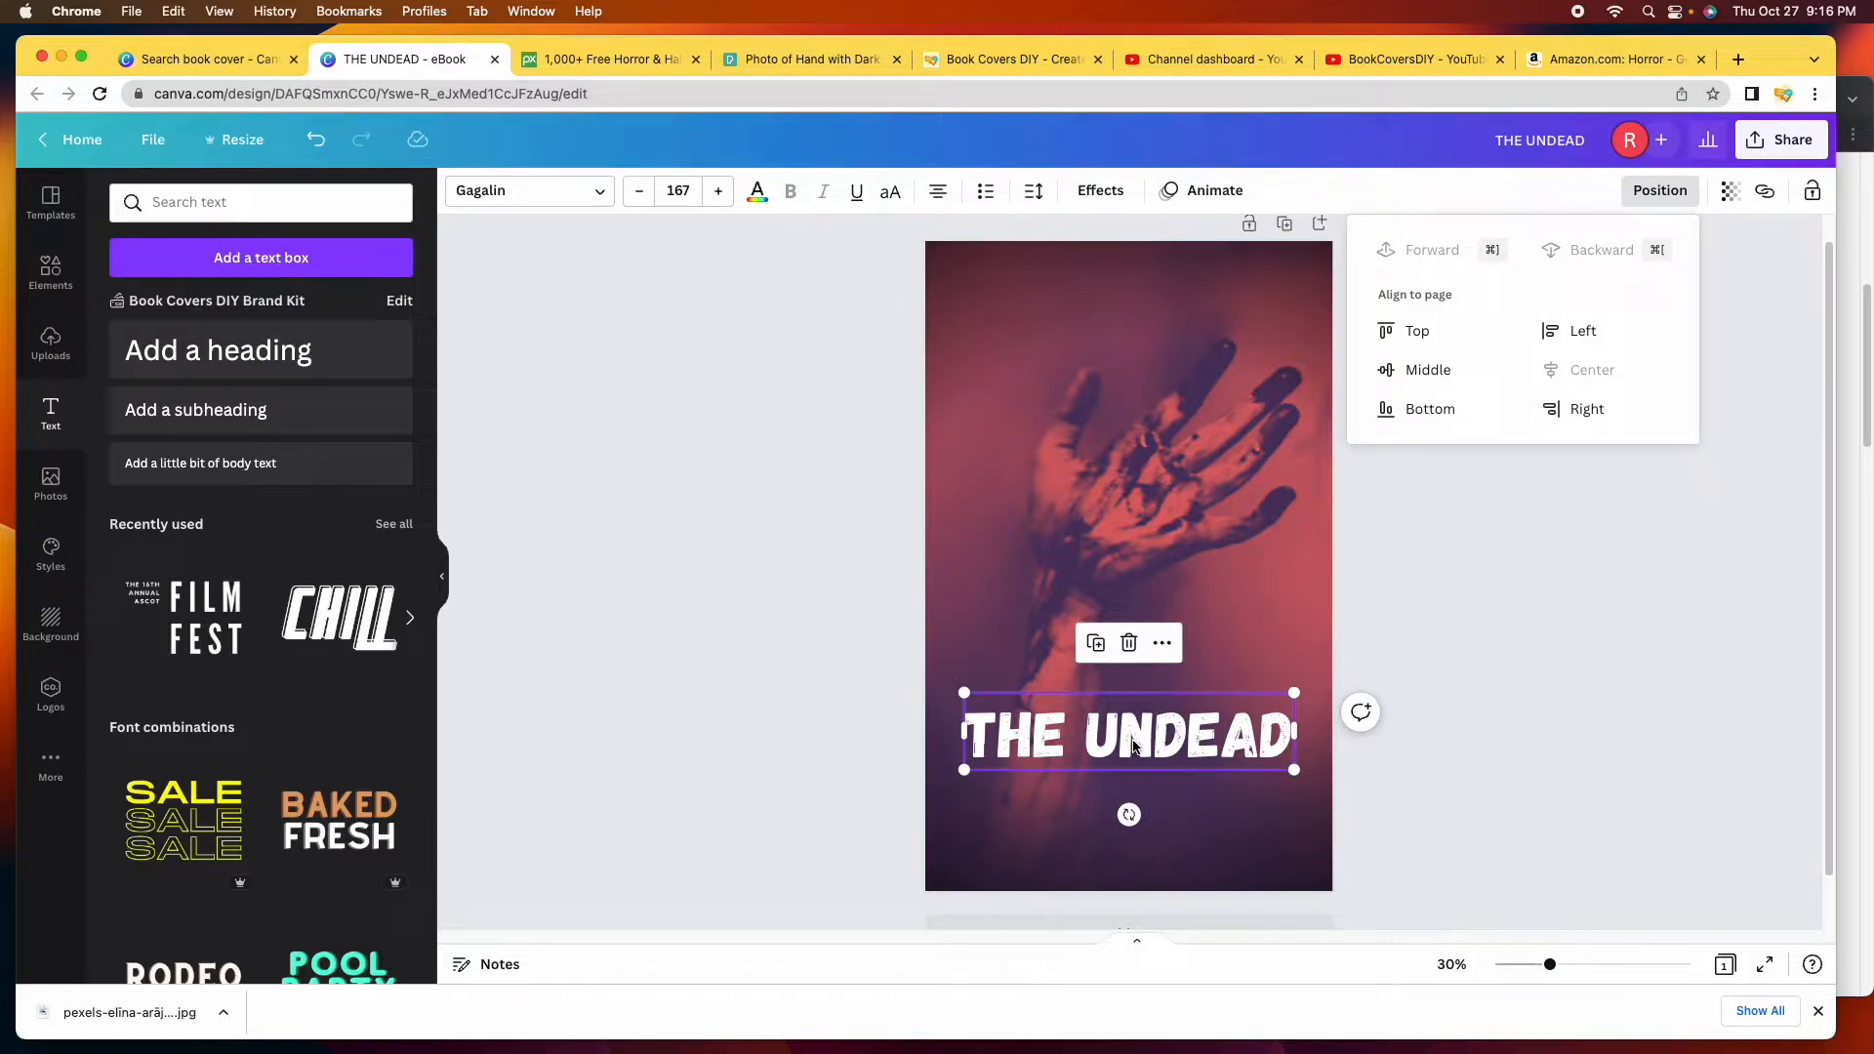
{"action": "left_click", "coordinate": [1080, 765]}
Lower the title toward the cover's bottom edge, then return to the Amazon horror results.
{"action": "left_click", "coordinate": [1504, 600]}
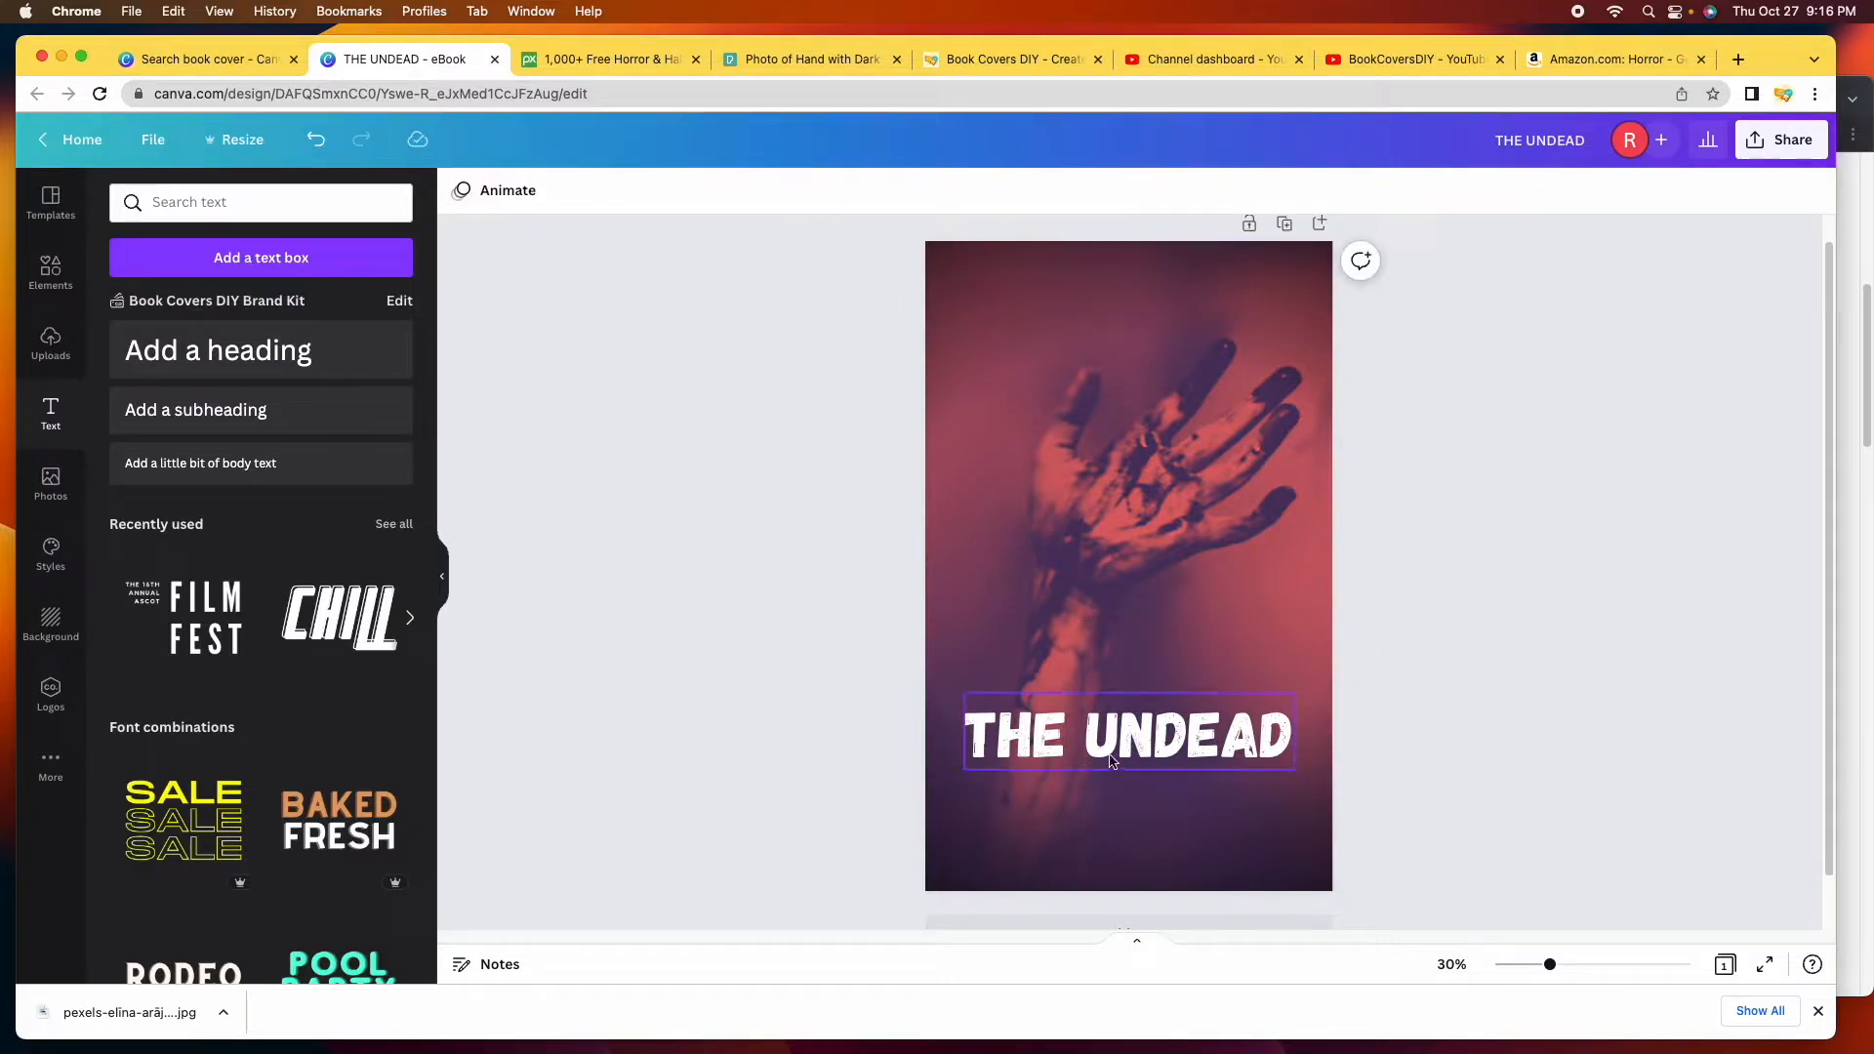
{"action": "left_click", "coordinate": [1125, 744]}
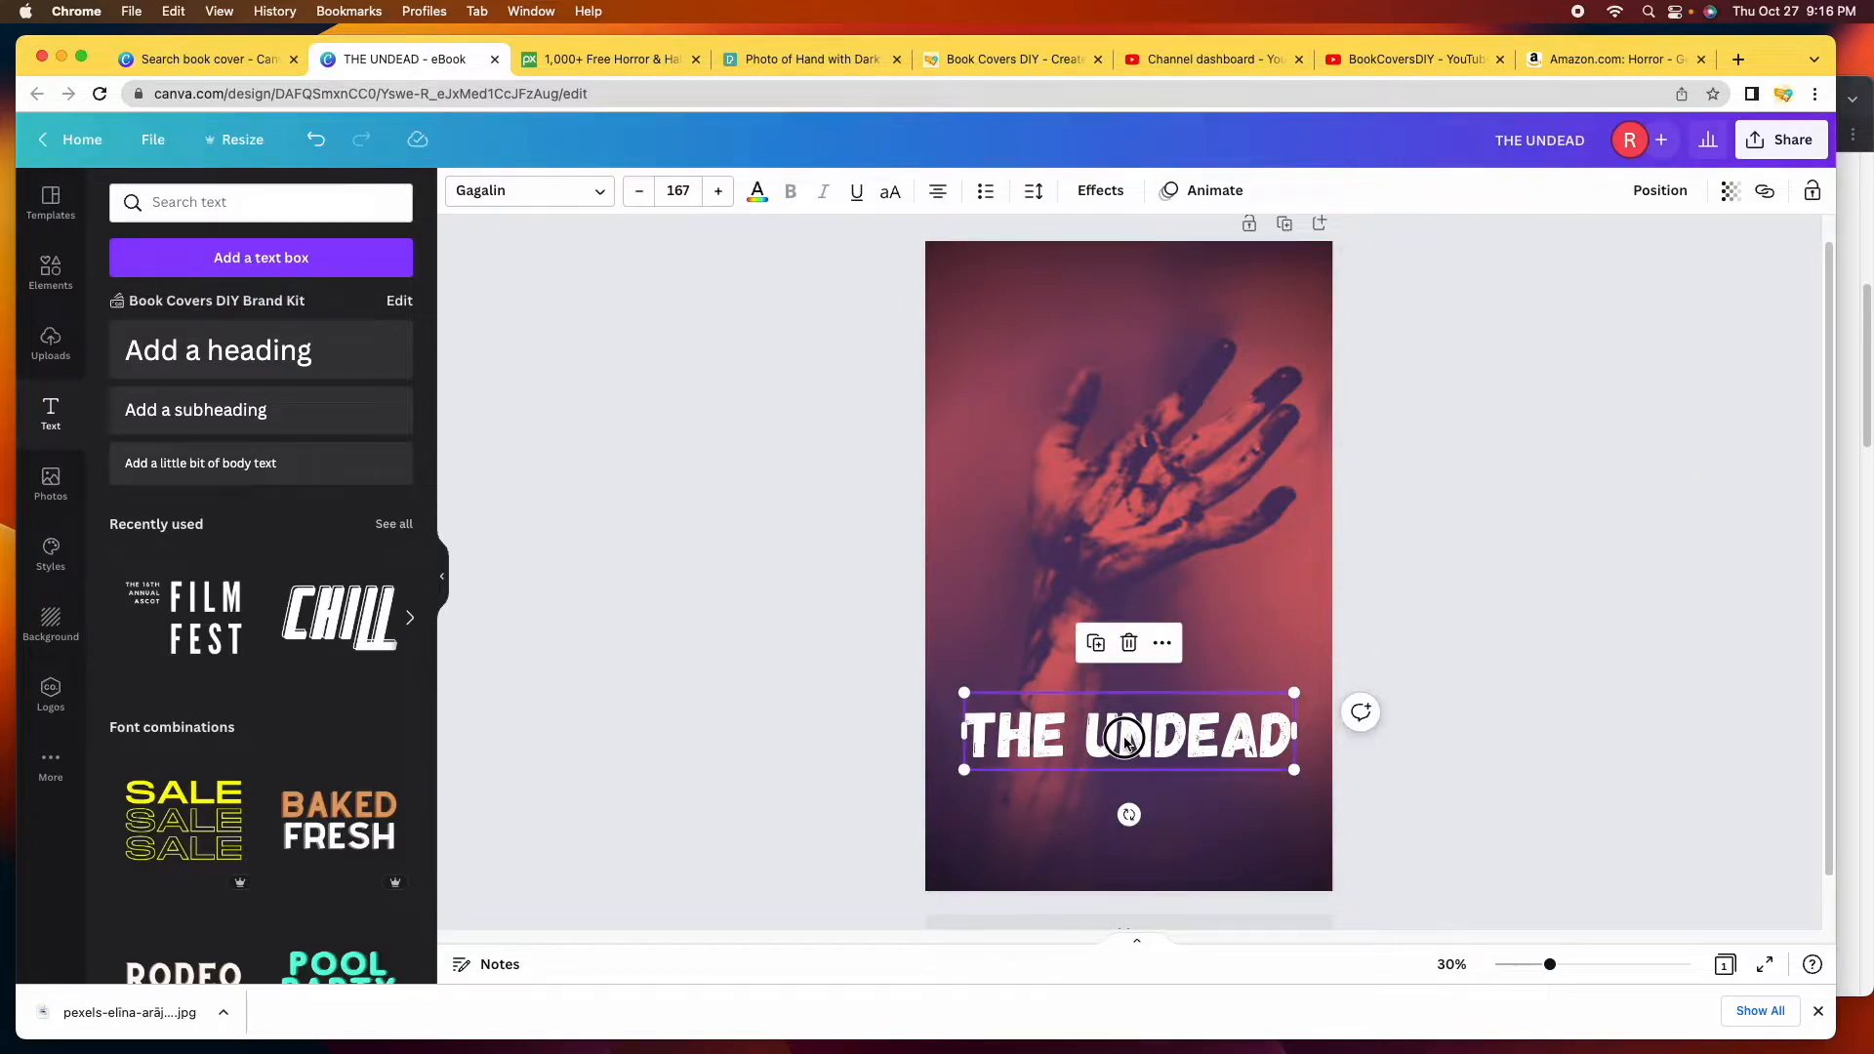
{"action": "left_click_drag", "start_coordinate": [1126, 744], "coordinate": [1126, 811]}
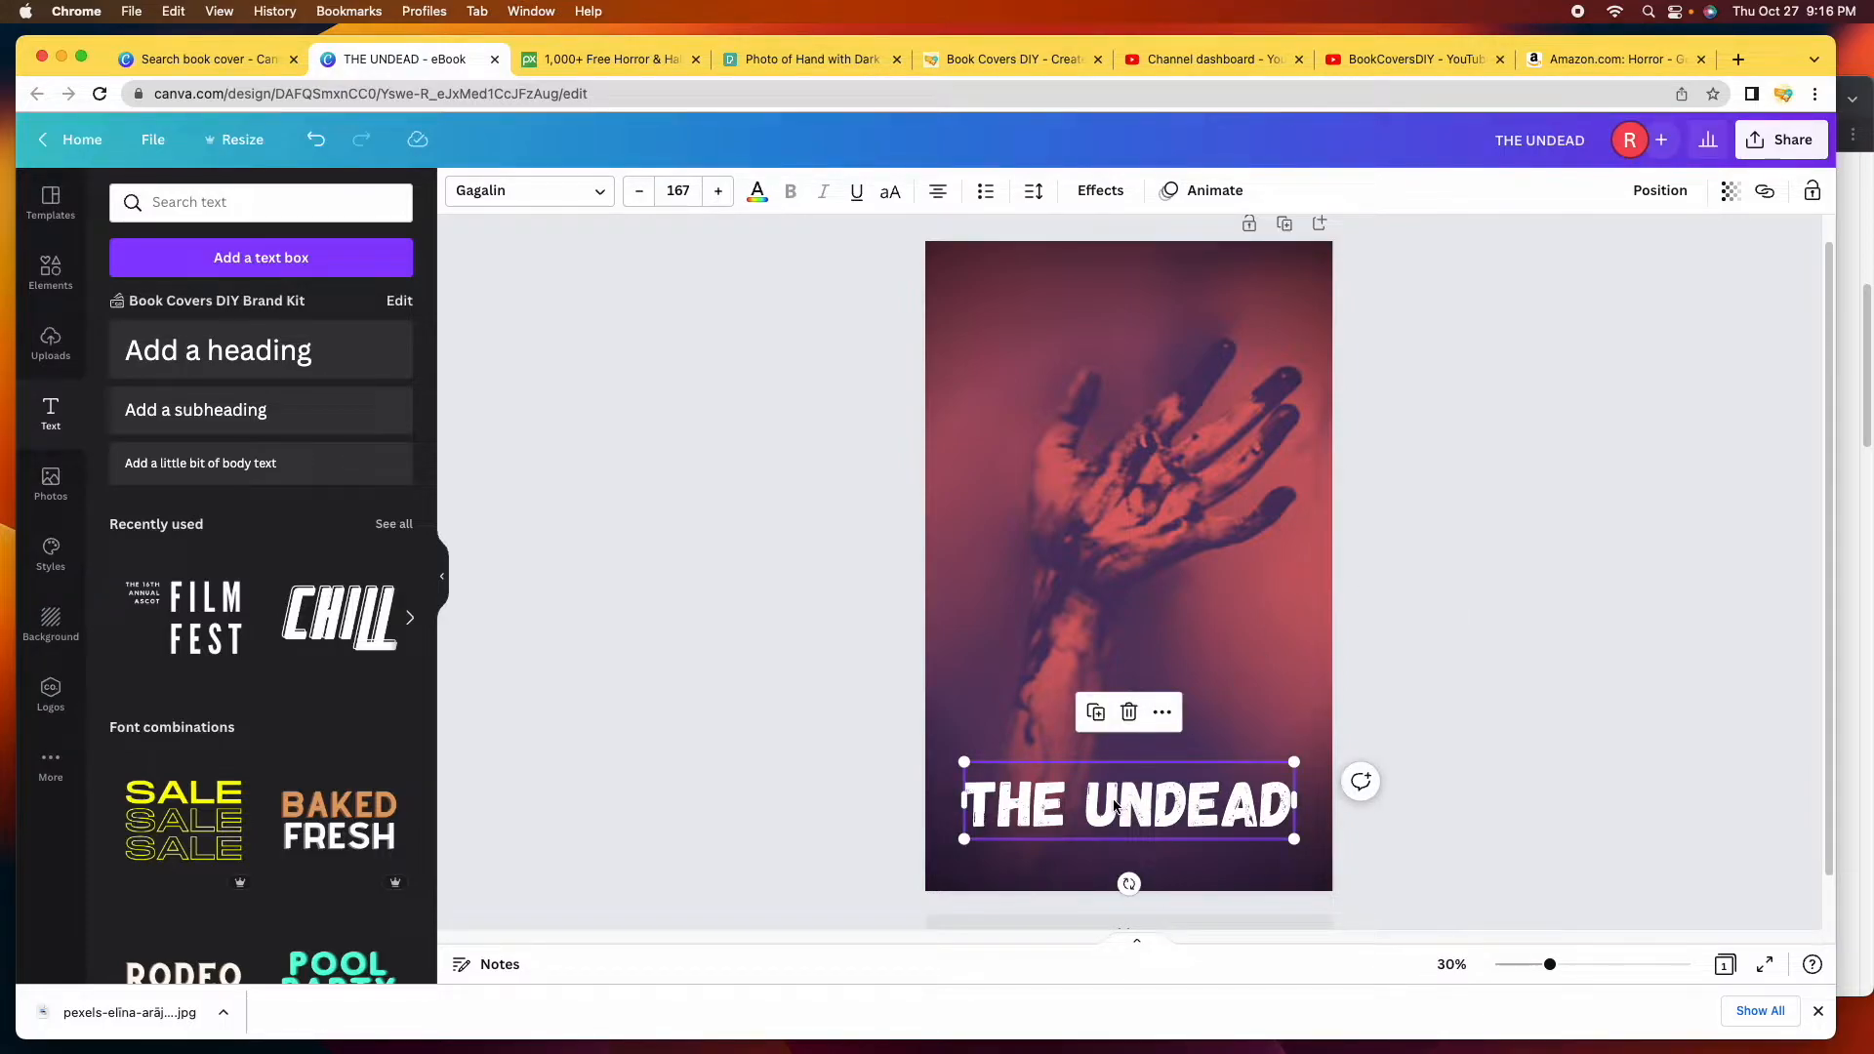
{"action": "left_click", "coordinate": [1546, 542]}
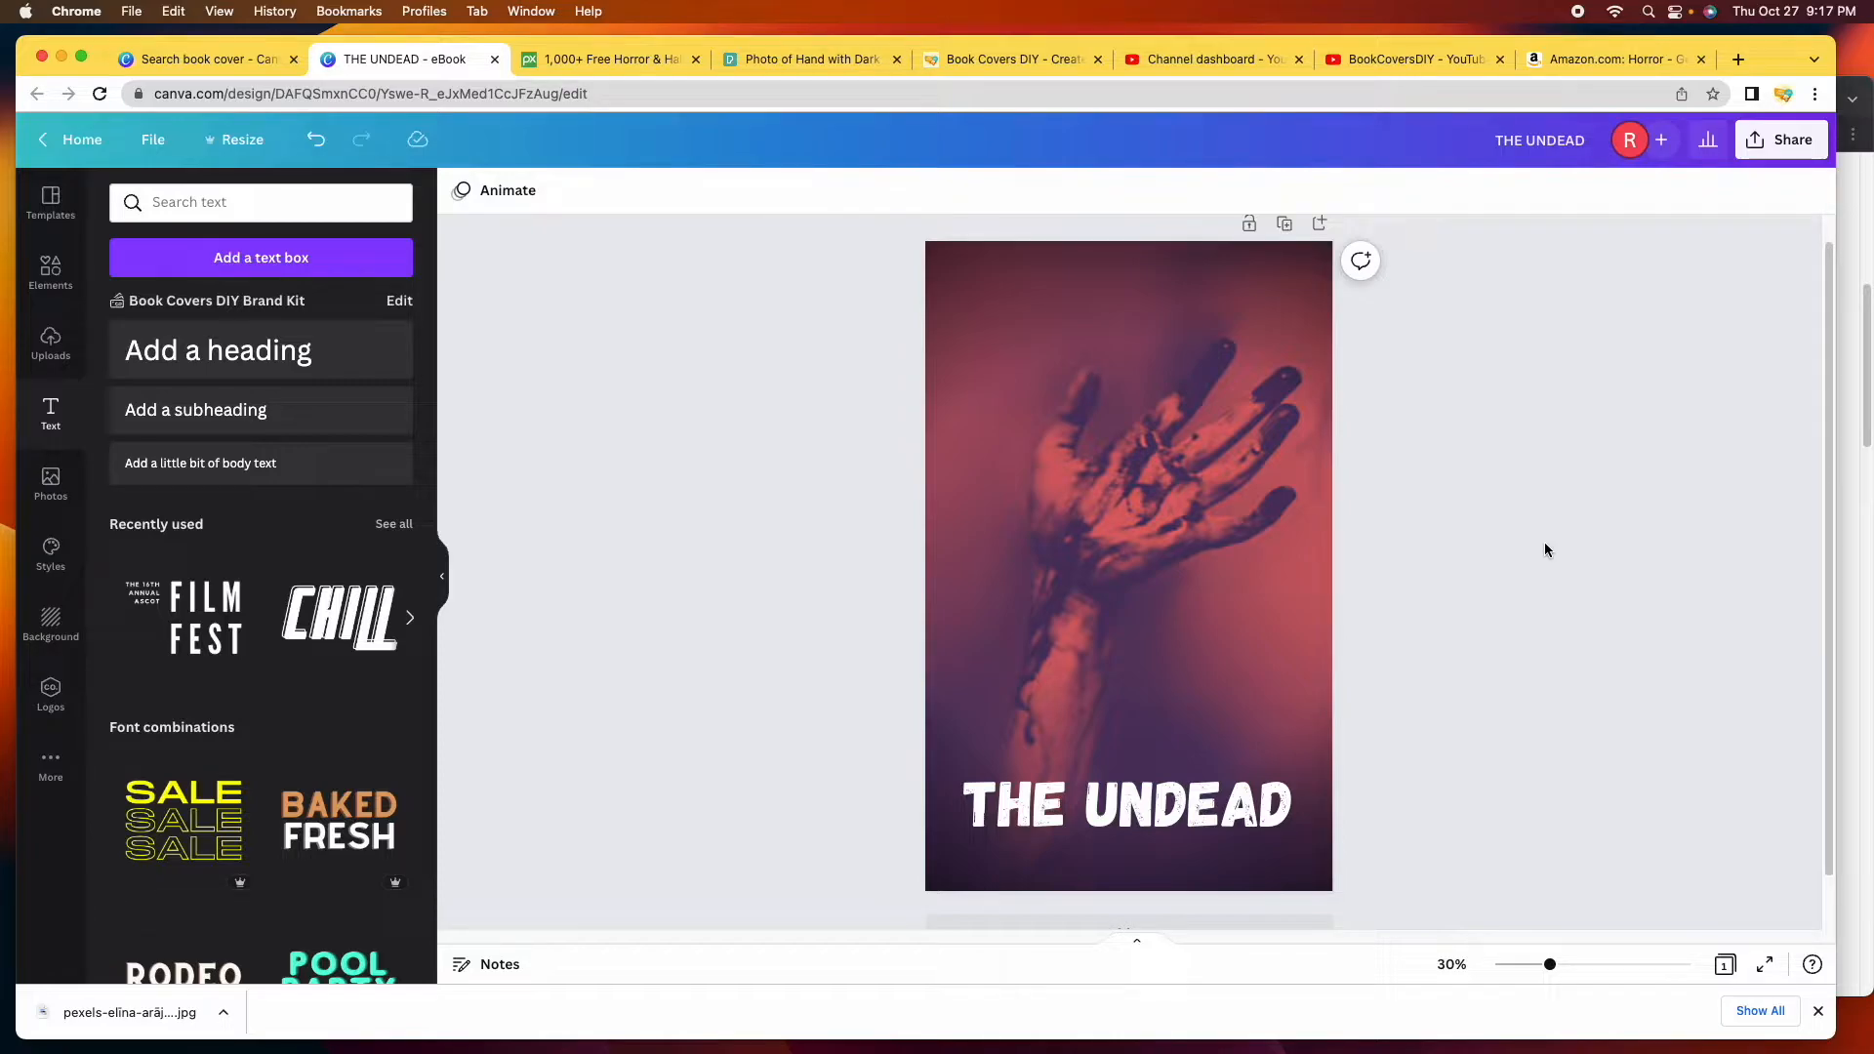
{"action": "left_click", "coordinate": [1585, 66]}
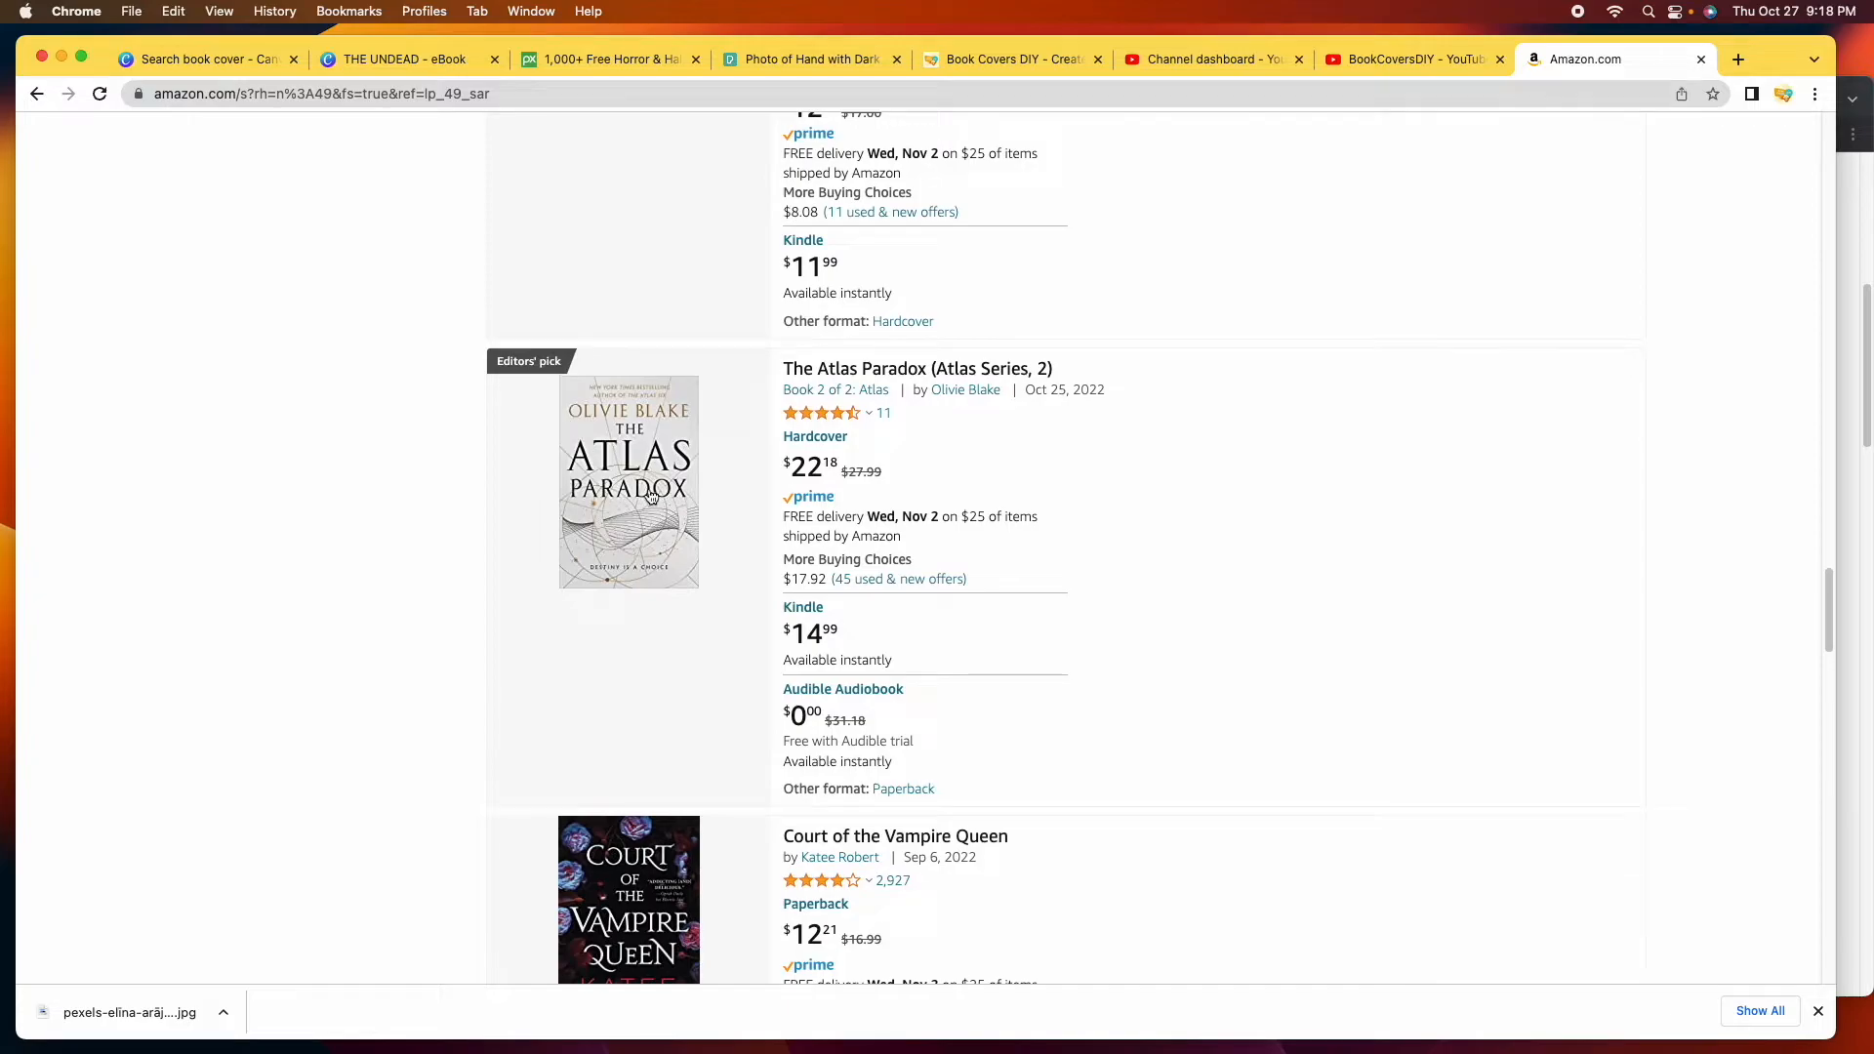
{"action": "left_click", "coordinate": [633, 488]}
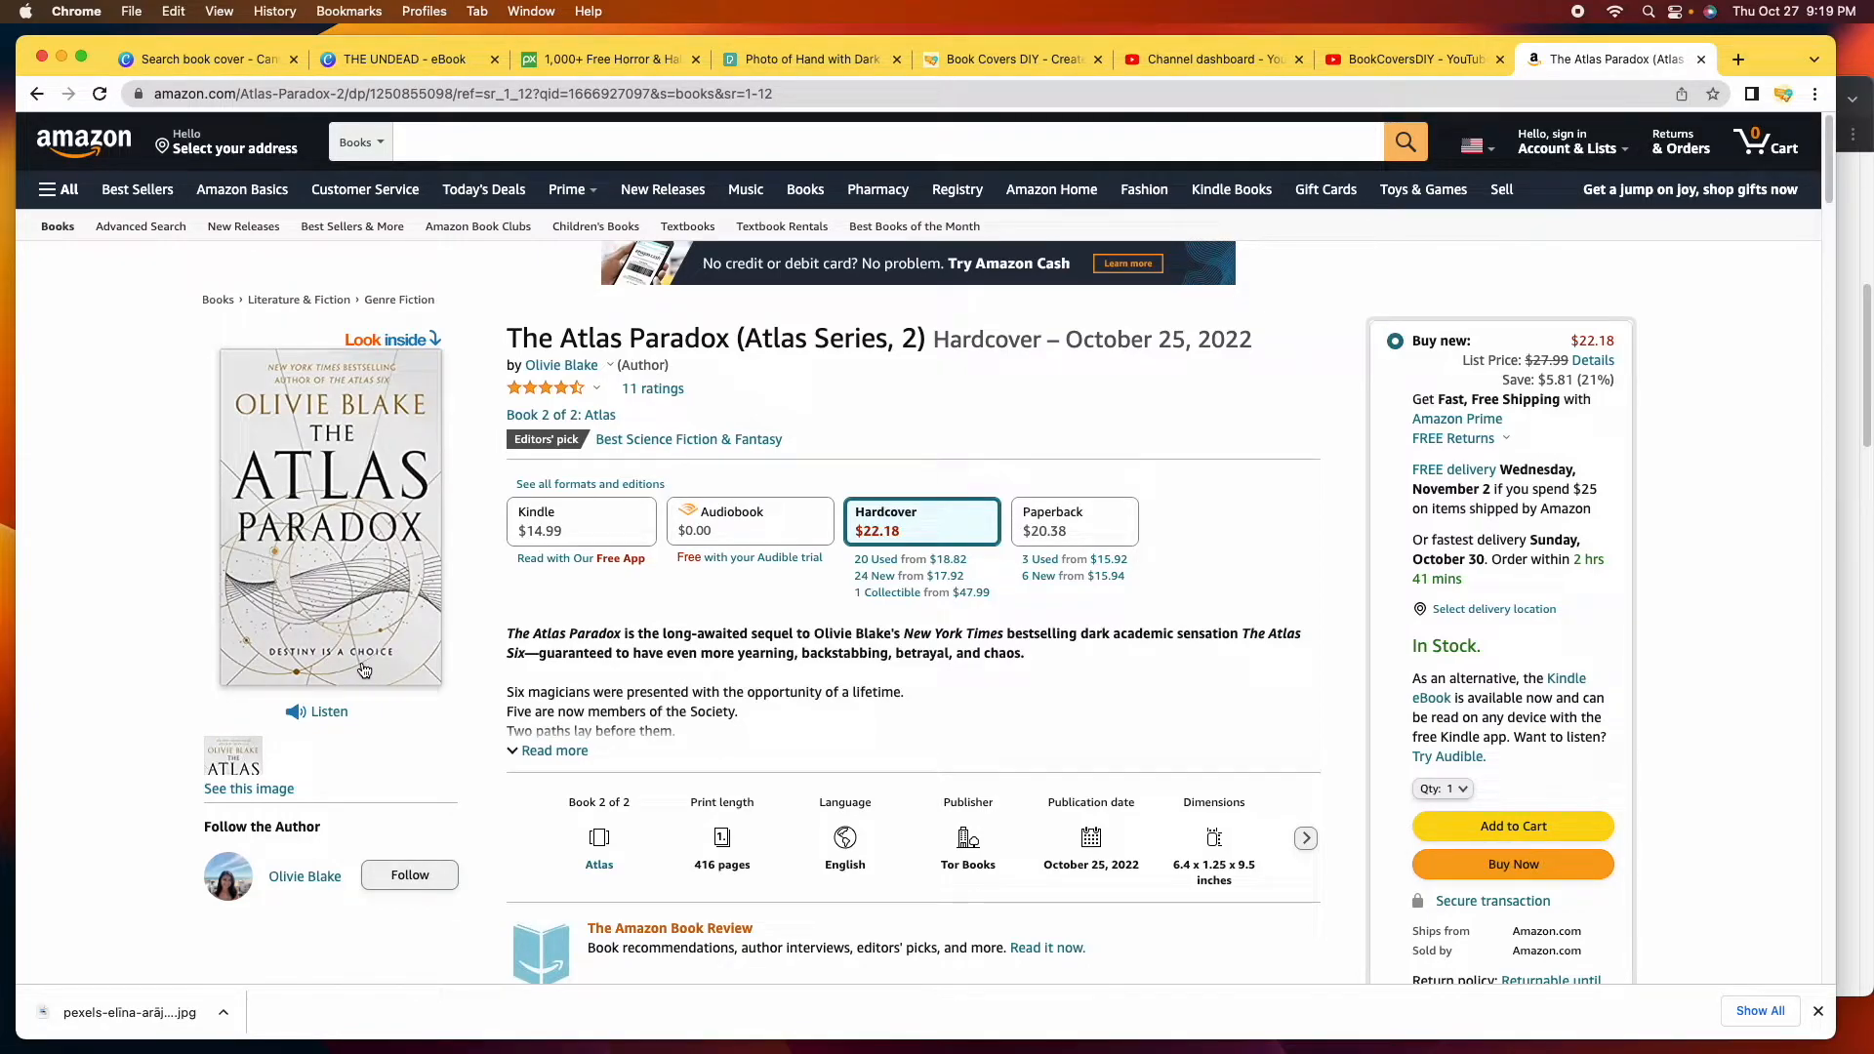
{"action": "key", "text": "super+2"}
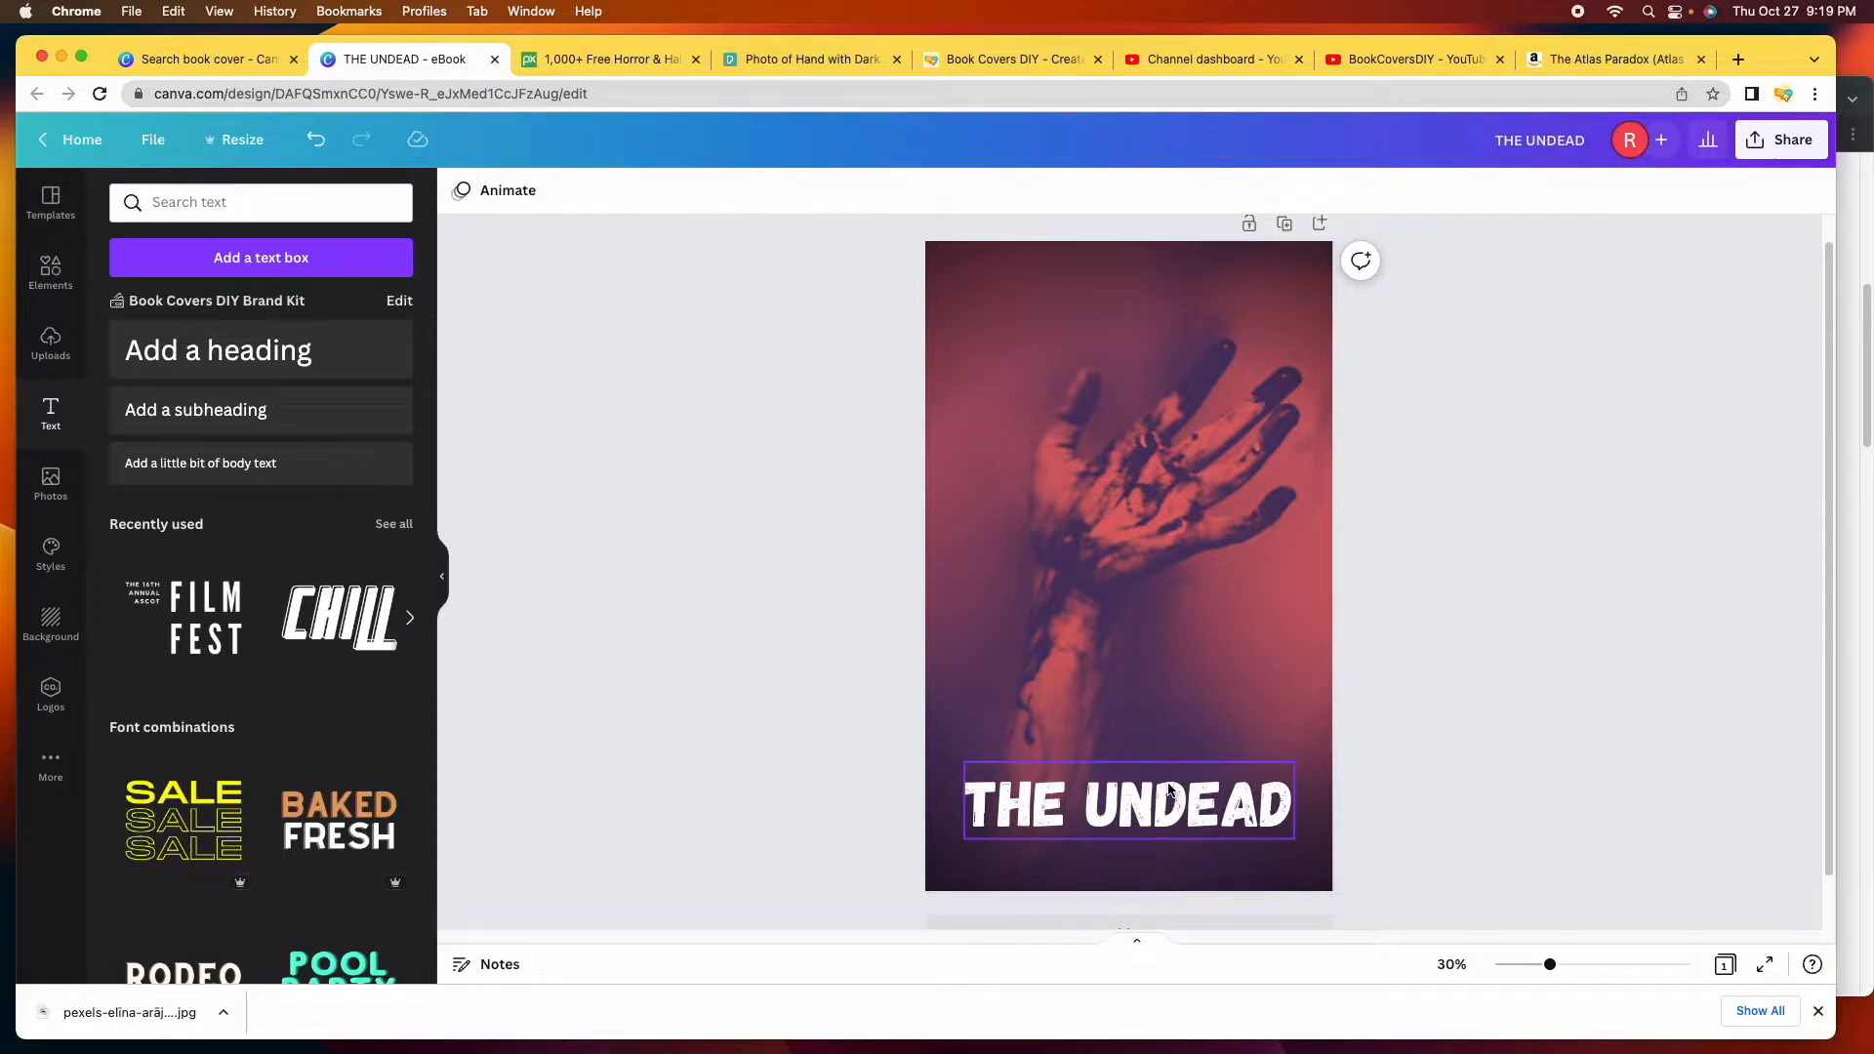
Add a subheading text box reading 'The Night They Came Back'.
{"action": "left_click", "coordinate": [261, 418]}
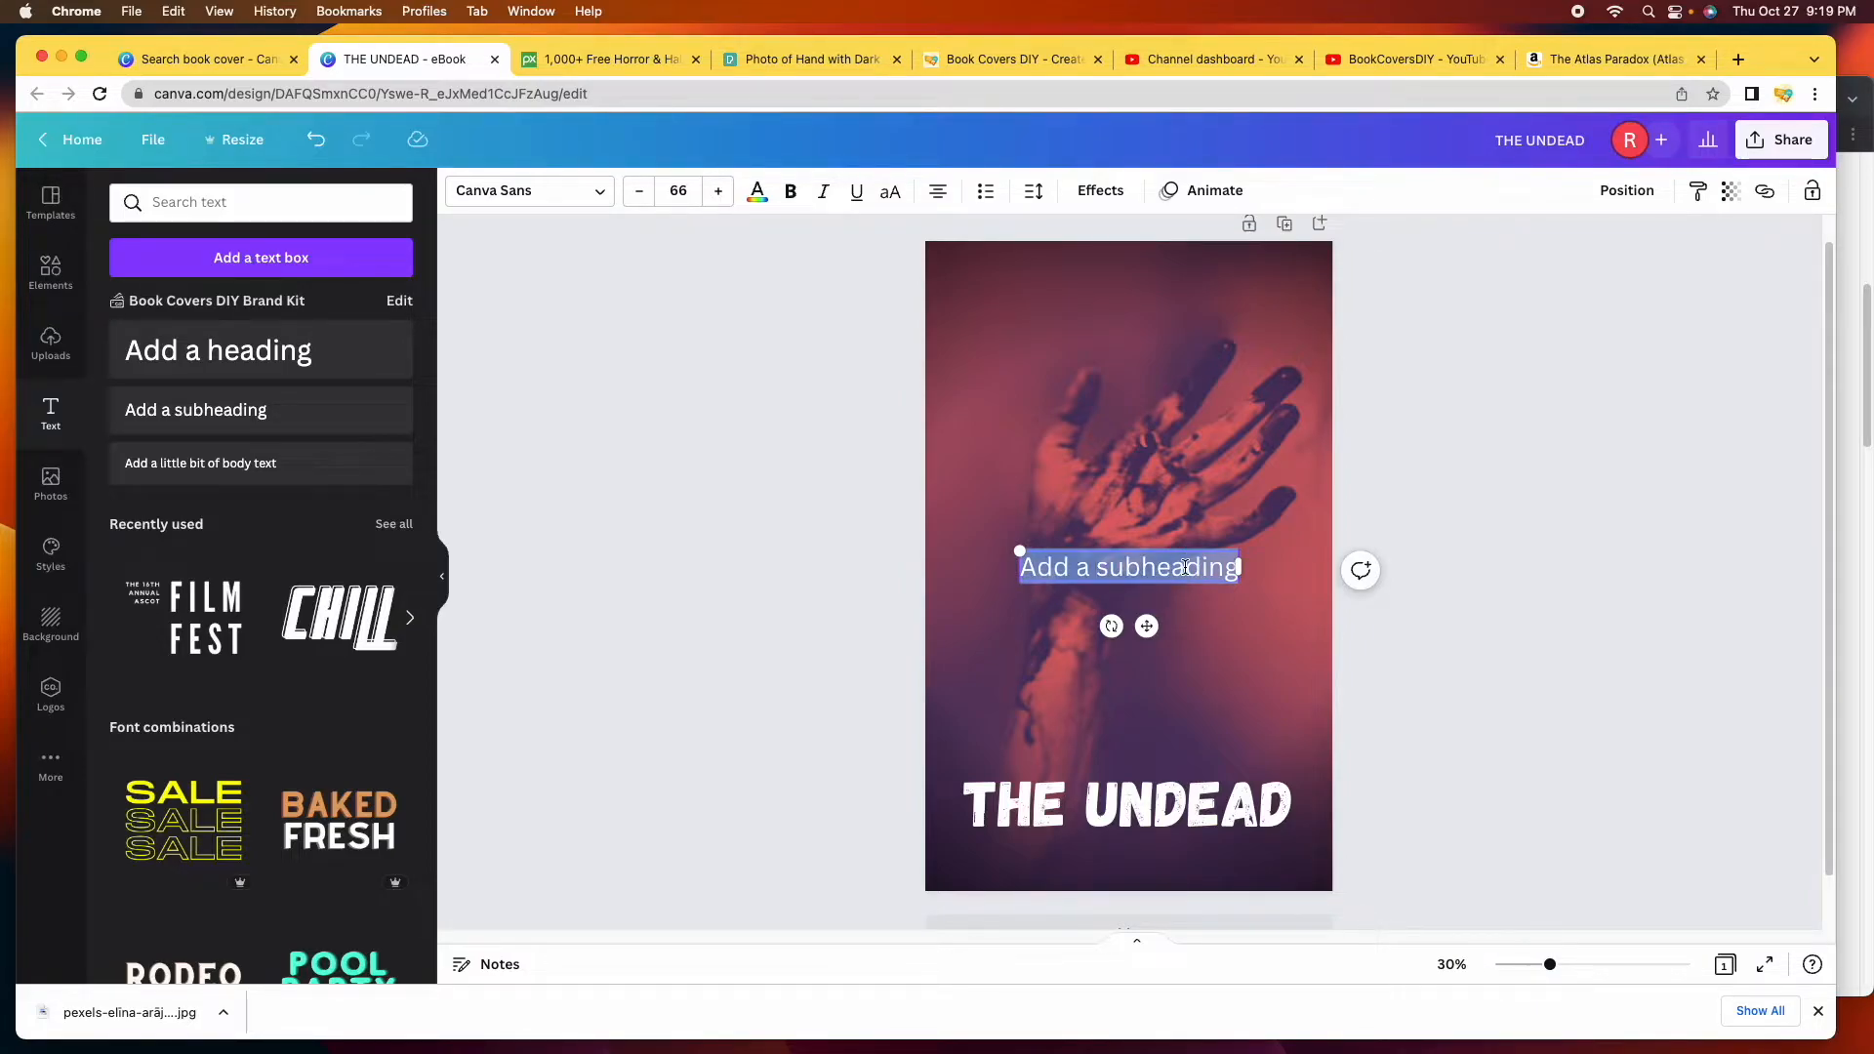
{"action": "type", "text": "THE"}
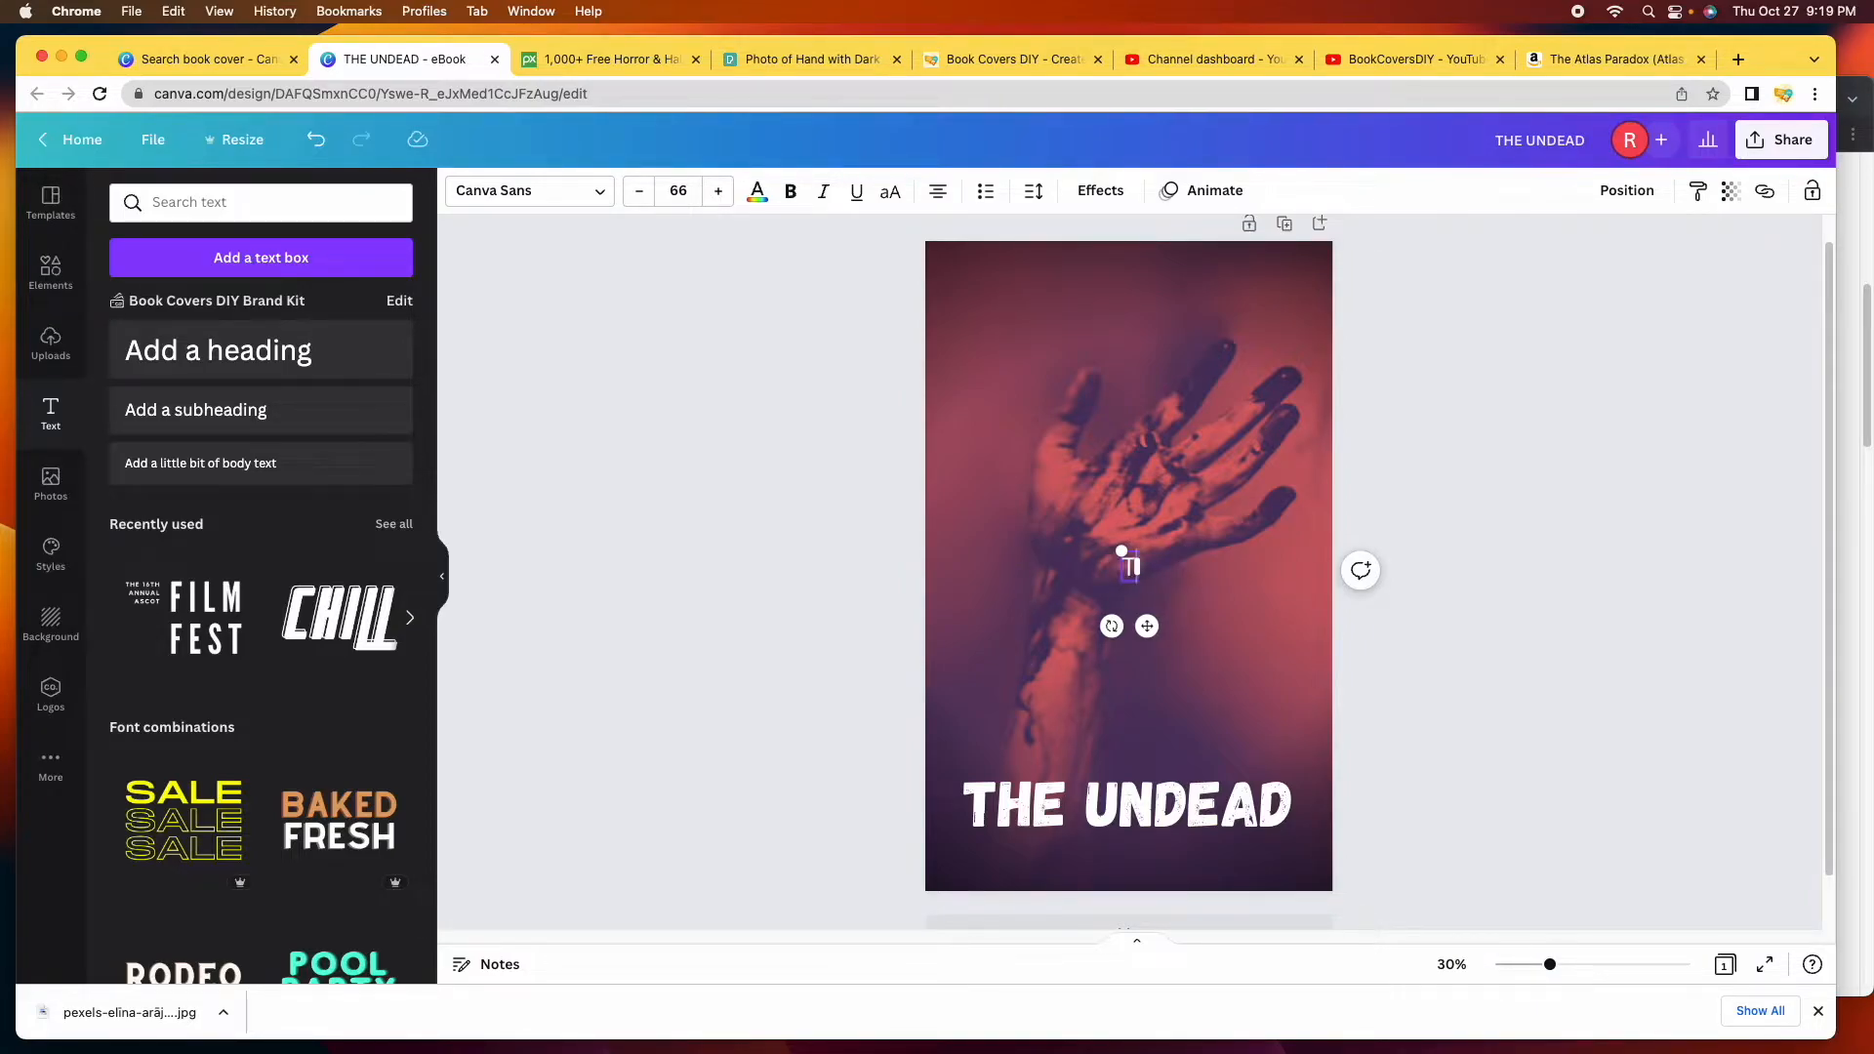
{"action": "key", "text": "BackSpace"}
{"action": "key", "text": "BackSpace"}
{"action": "type", "text": "he Night They Came"}
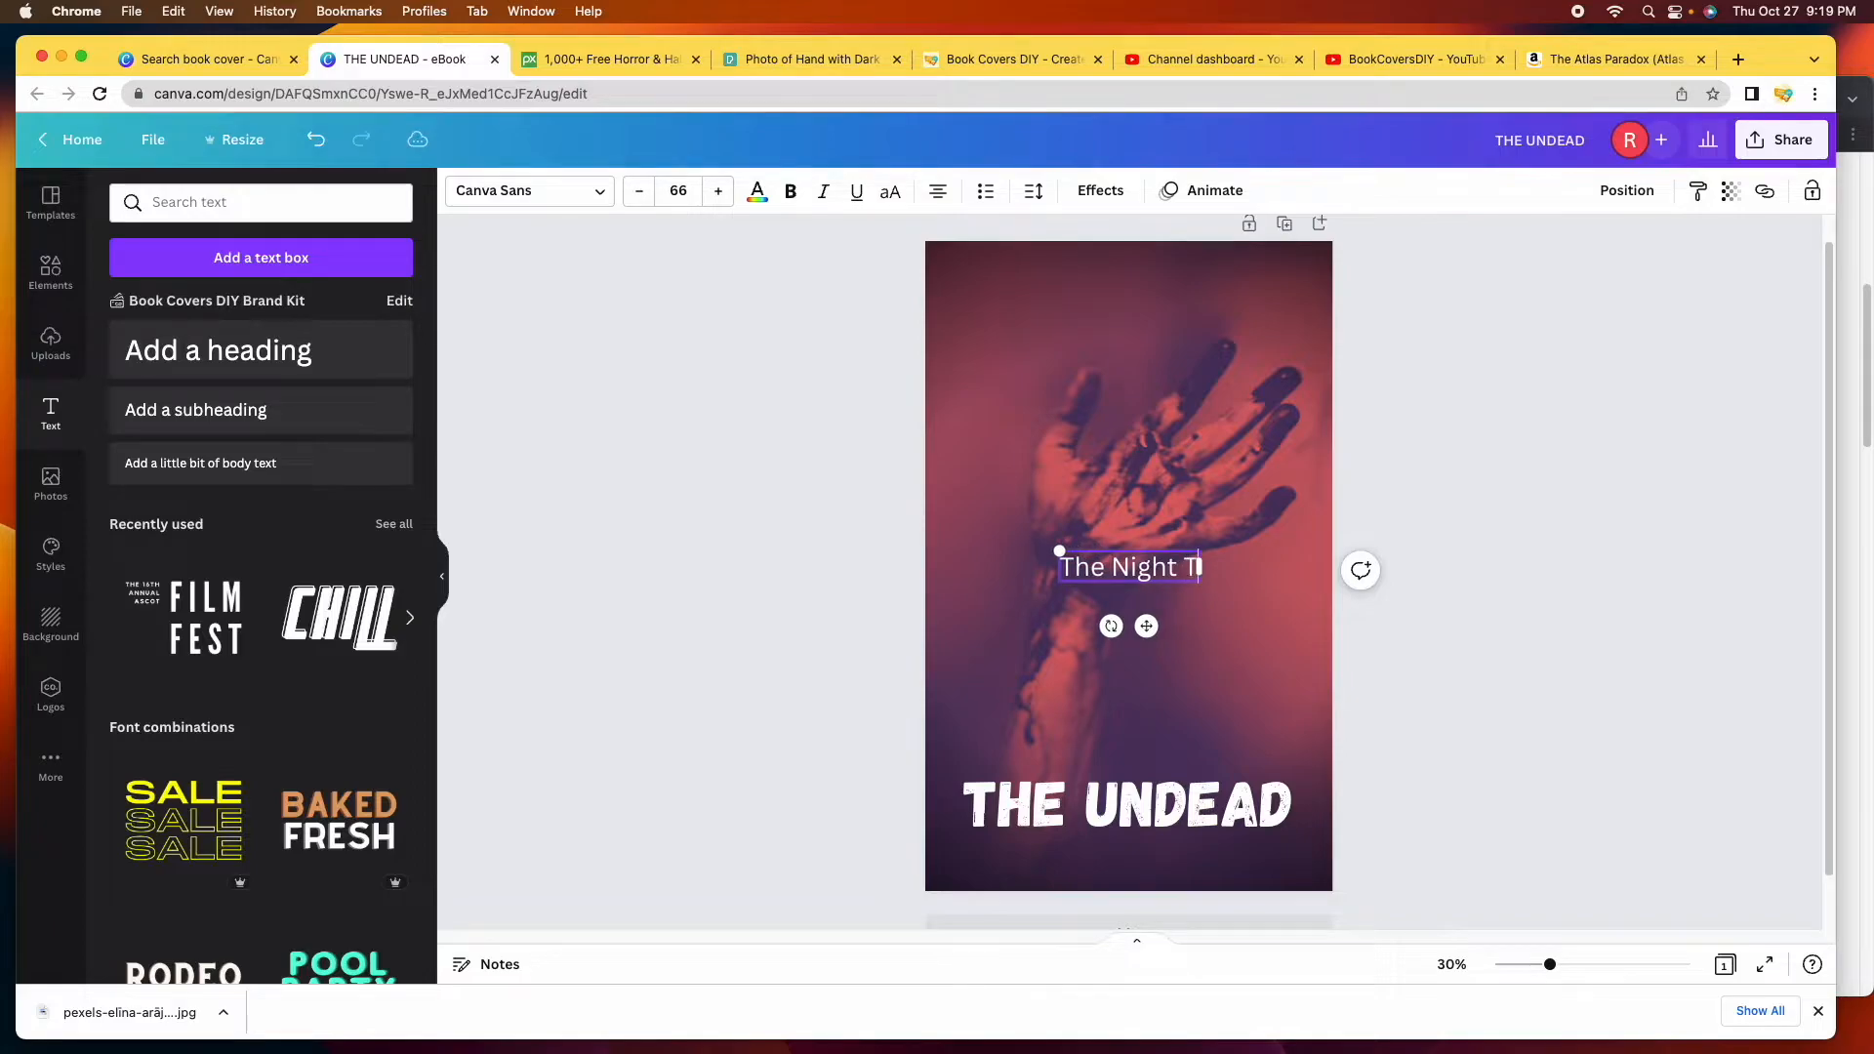
{"action": "type", "text": " Back"}
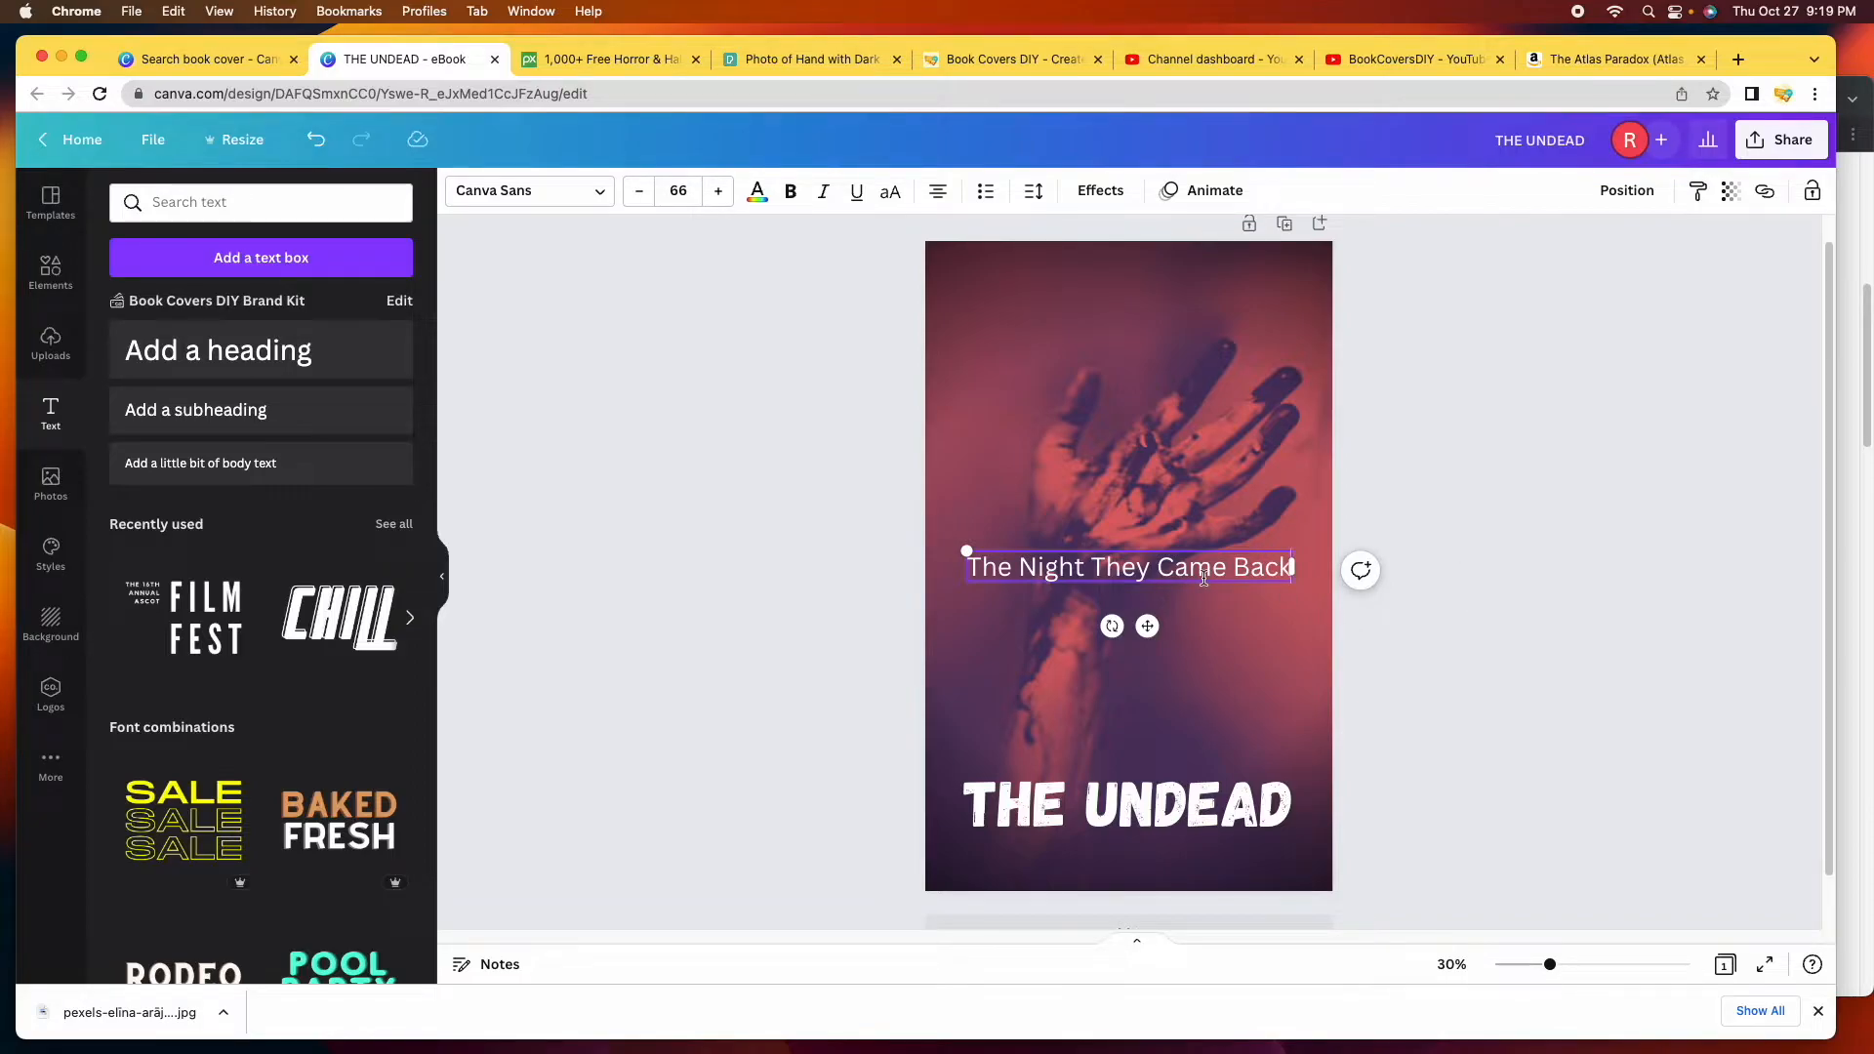
{"action": "left_click", "coordinate": [1433, 666]}
Move the subtitle just below the THE UNDEAD title.
{"action": "left_click", "coordinate": [1183, 571]}
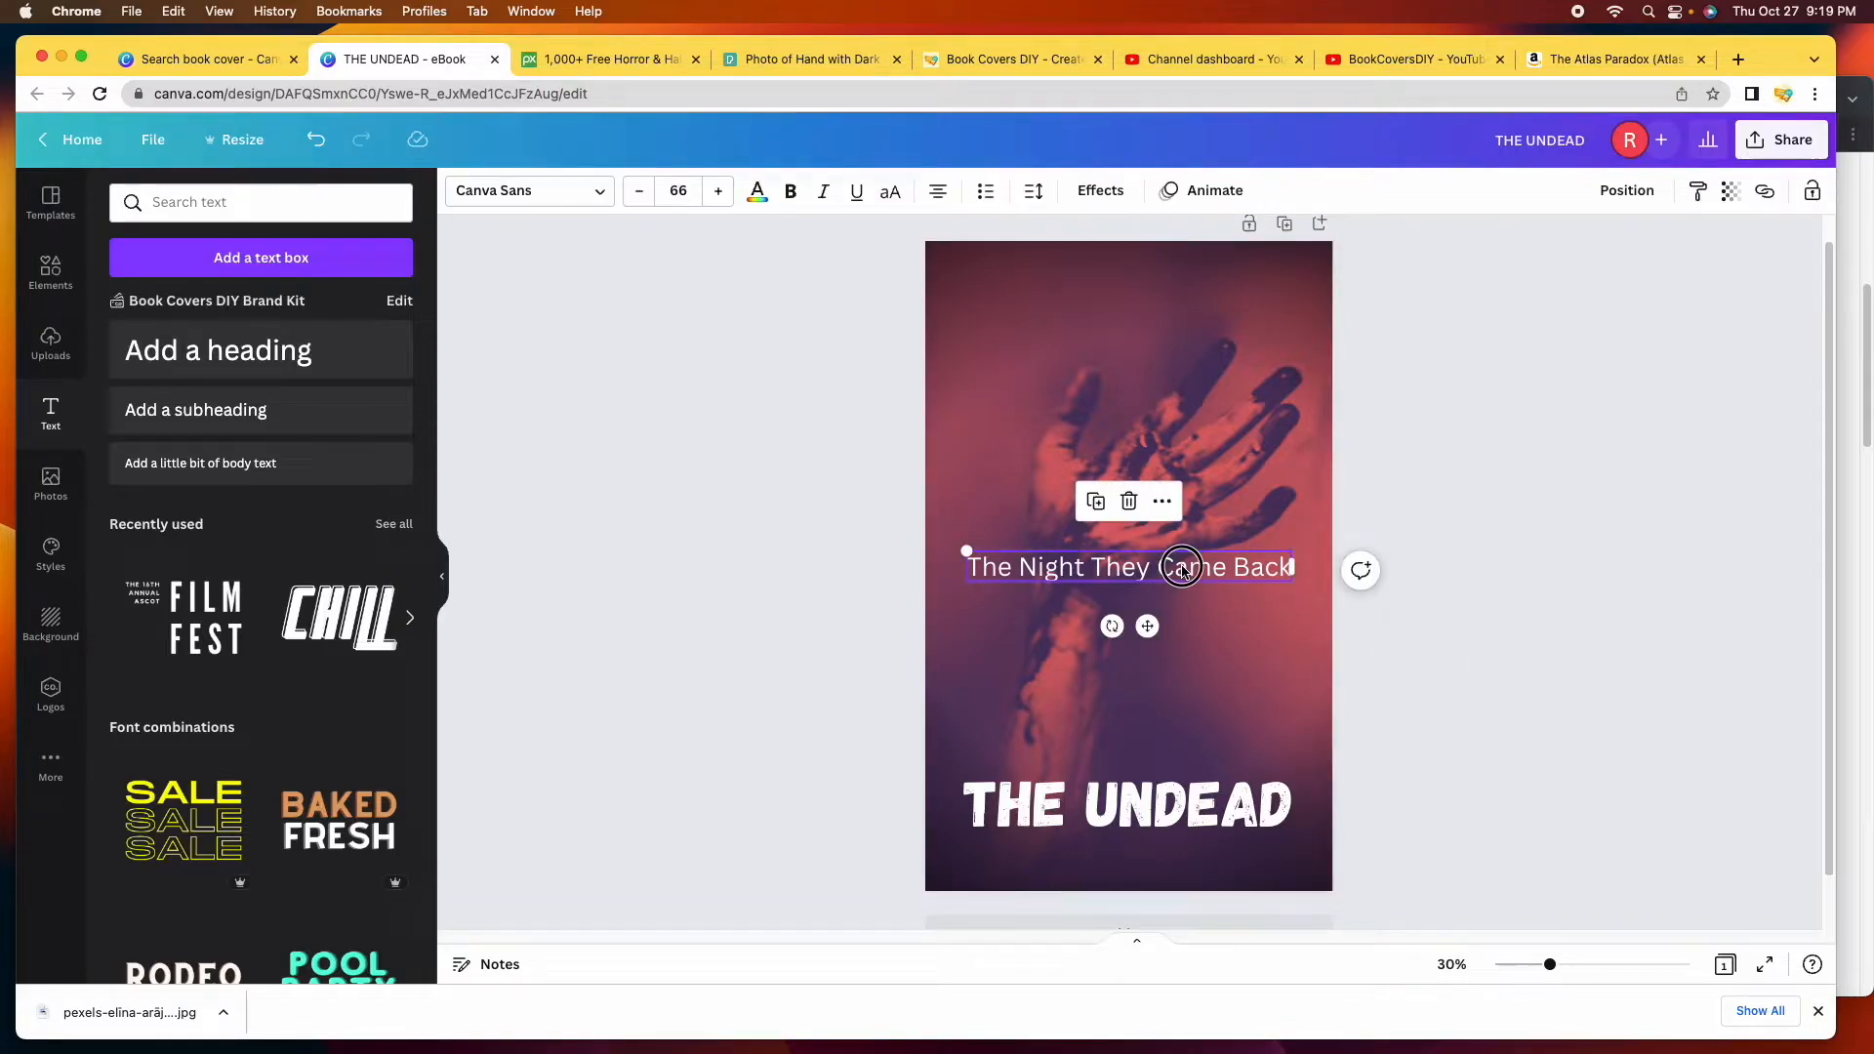
{"action": "left_click_drag", "start_coordinate": [1182, 571], "coordinate": [1182, 853]}
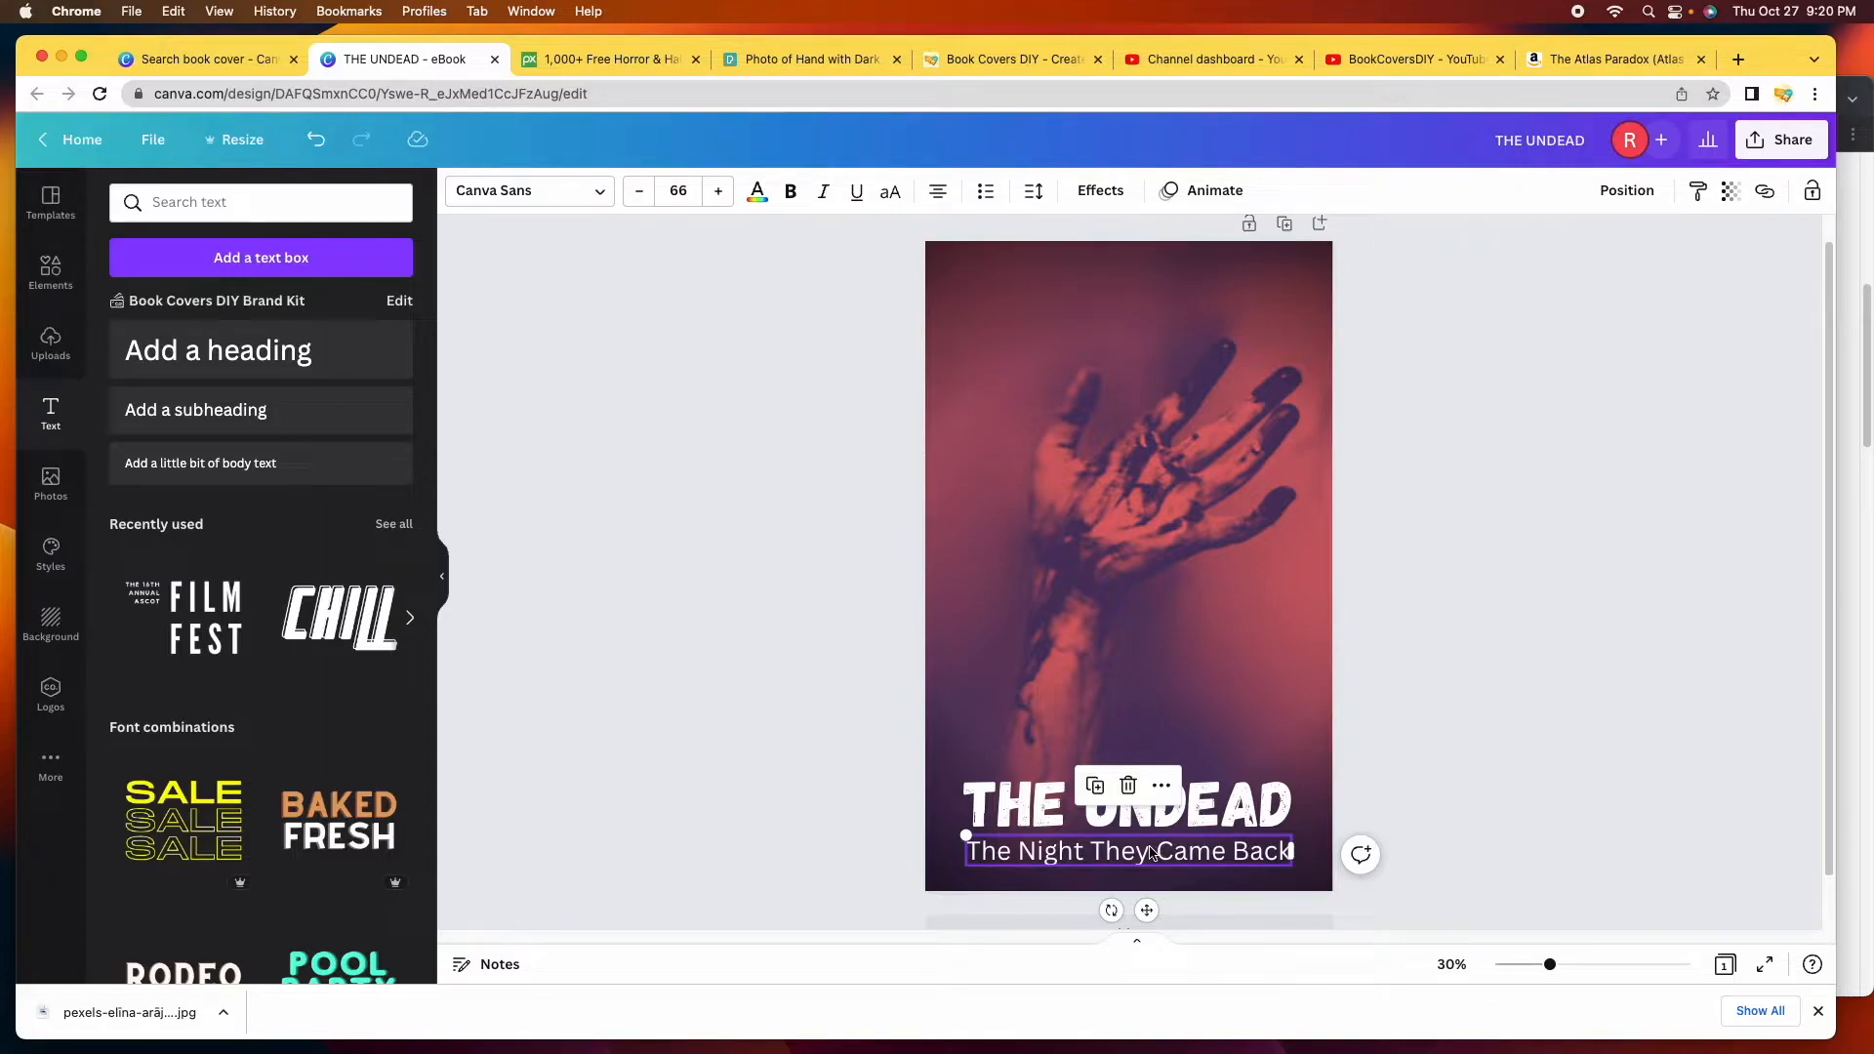
{"action": "left_click", "coordinate": [1538, 748]}
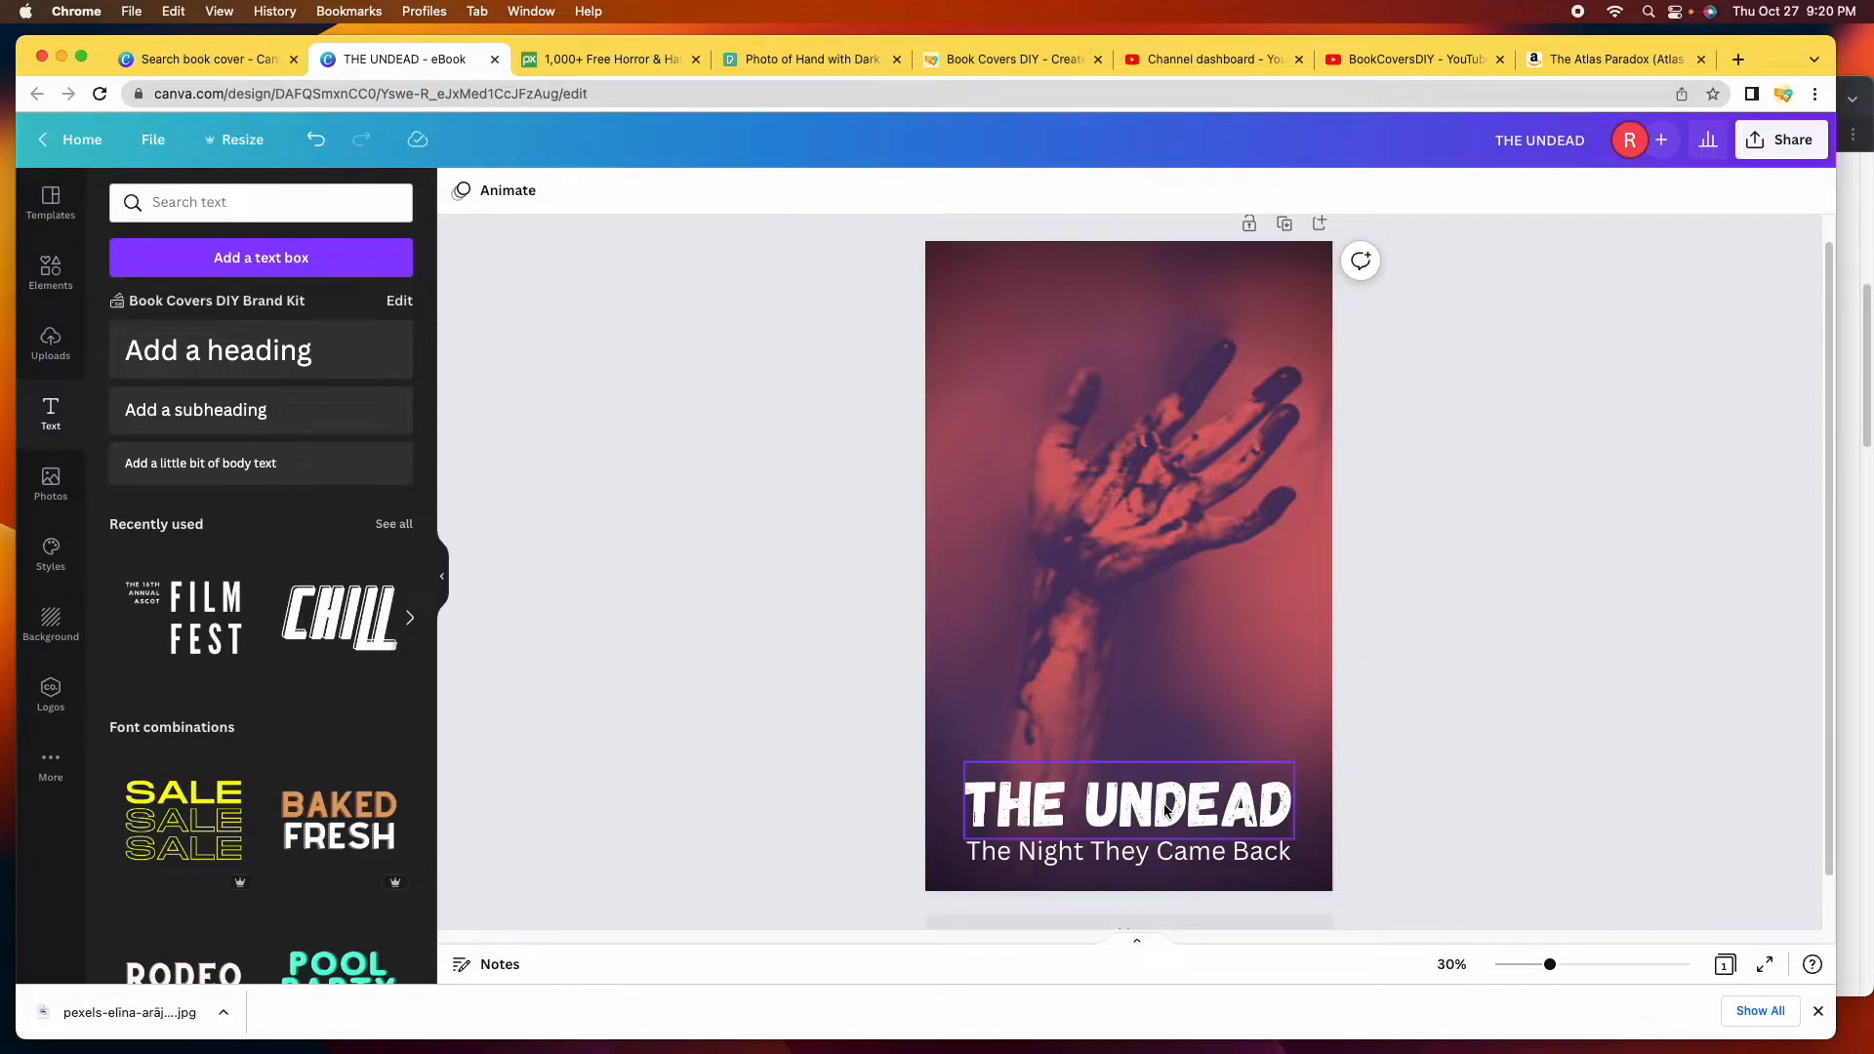
Set the subtitle font to Norwester after trying Intro Rust.
{"action": "left_click", "coordinate": [1160, 858]}
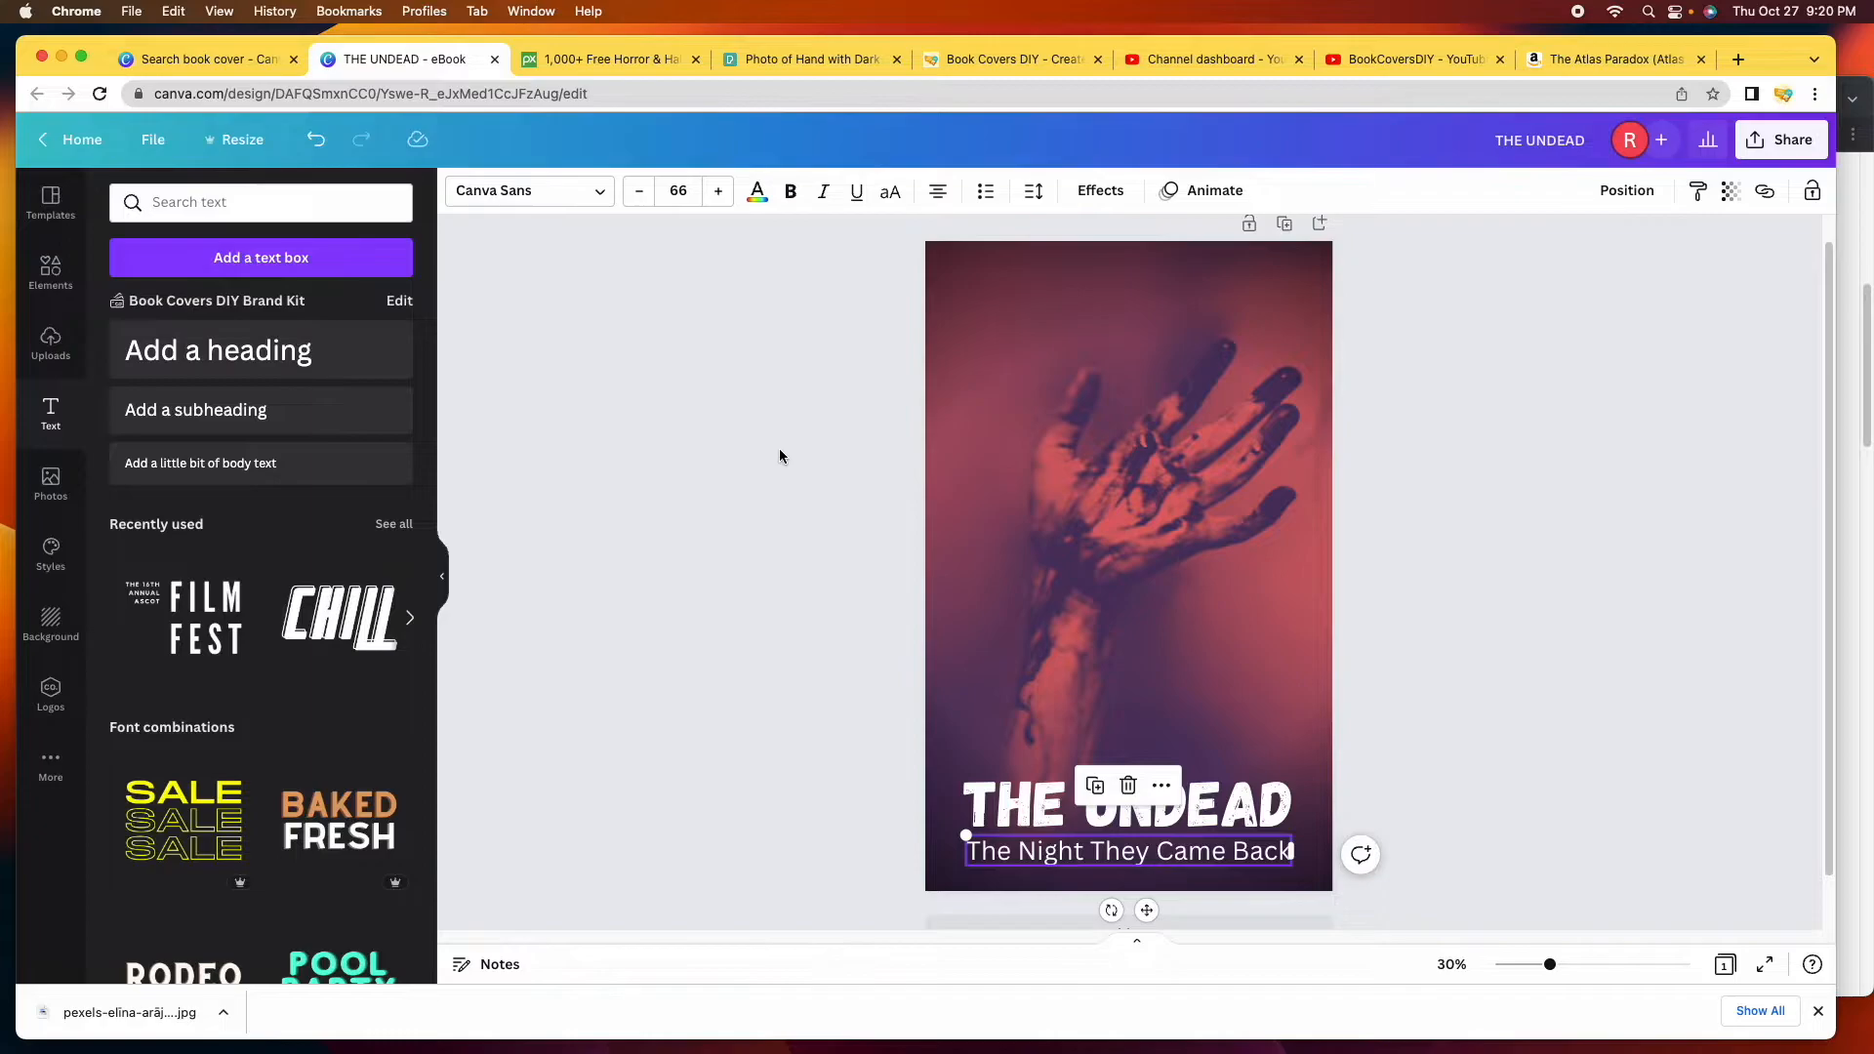
{"action": "left_click", "coordinate": [603, 199]}
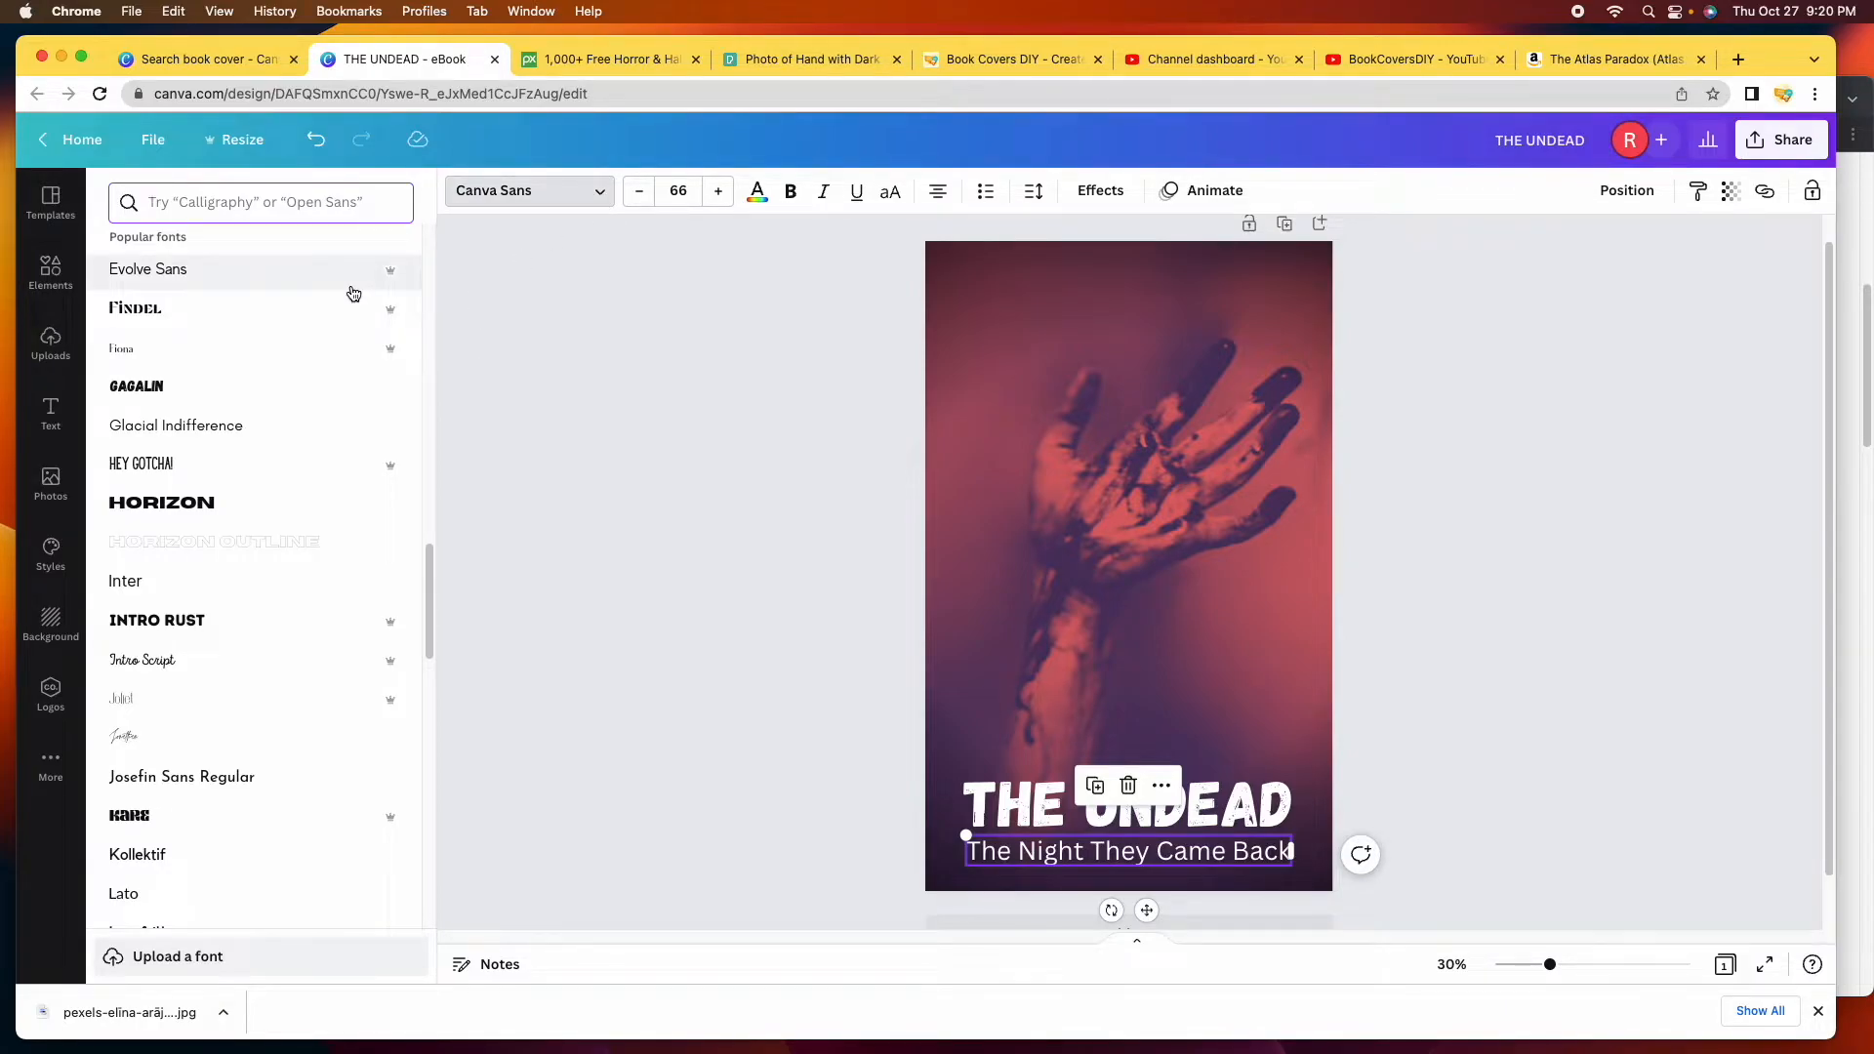
{"action": "left_click", "coordinate": [352, 621]}
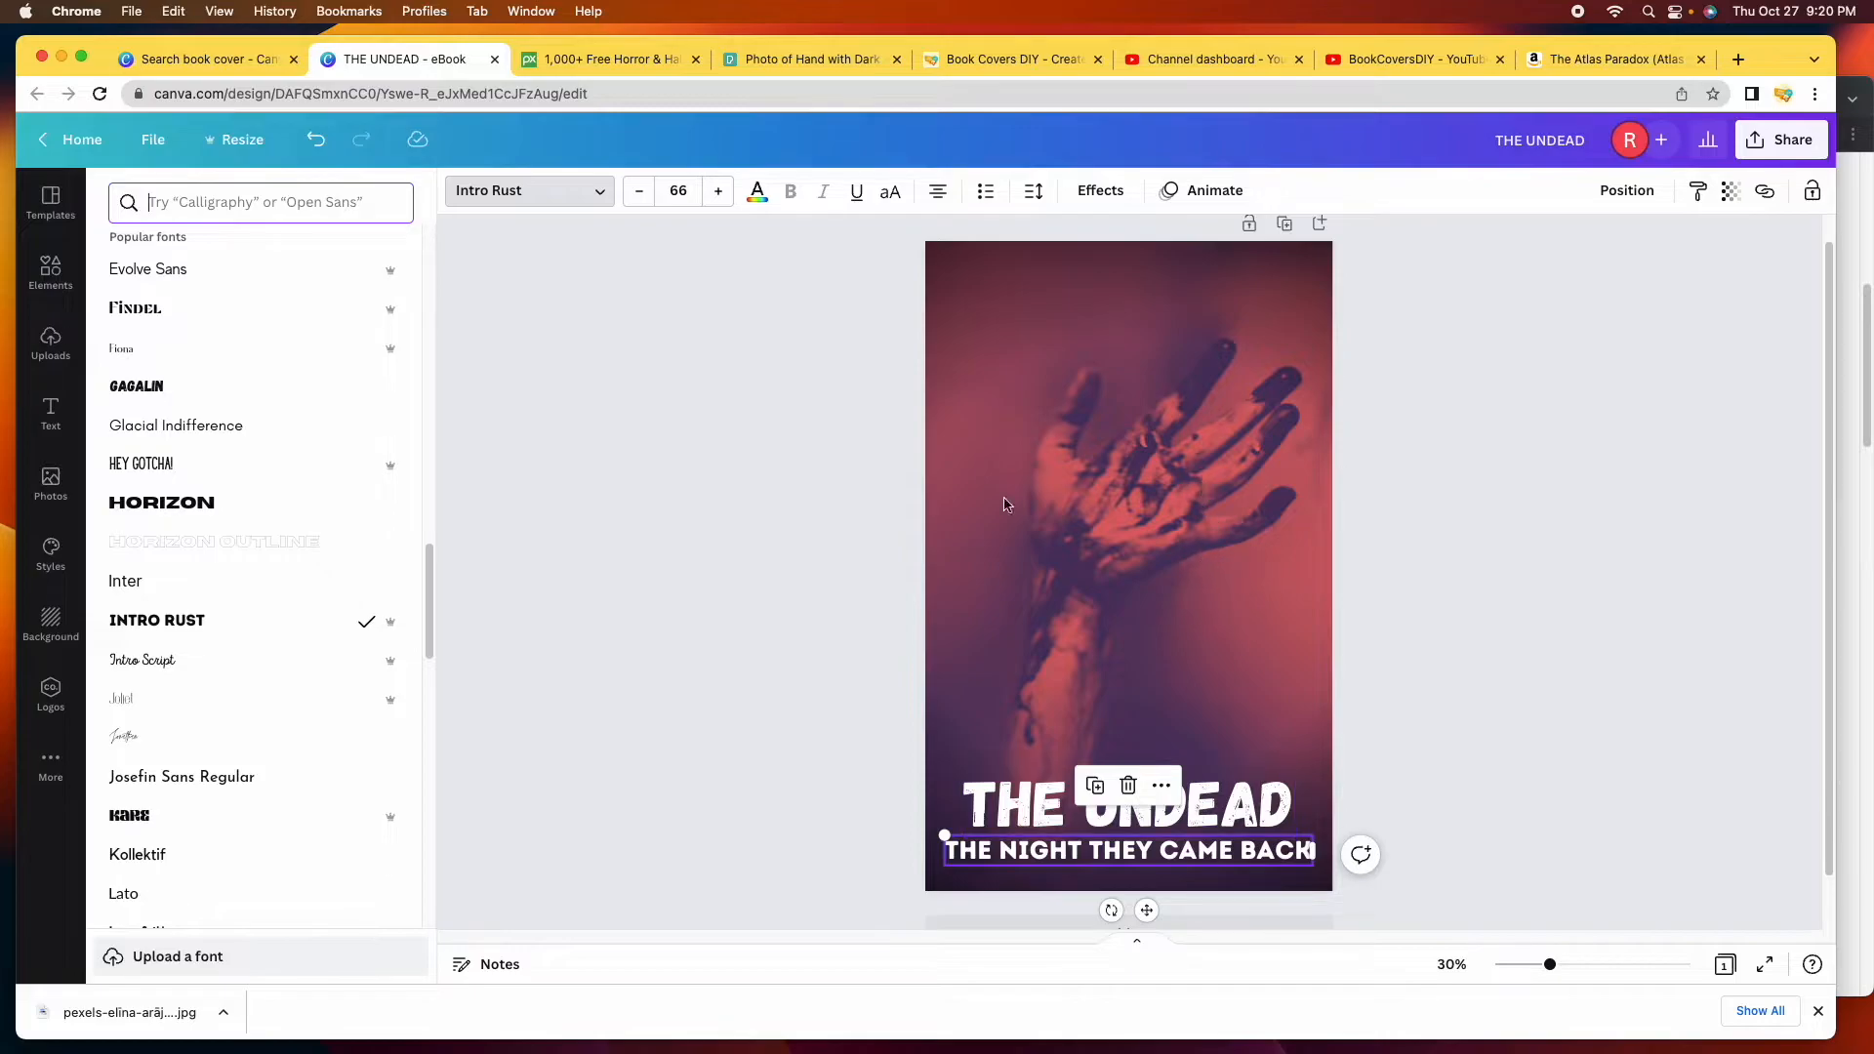
{"action": "scroll", "coordinate": [243, 661], "scroll_direction": "down", "scroll_amount": 5}
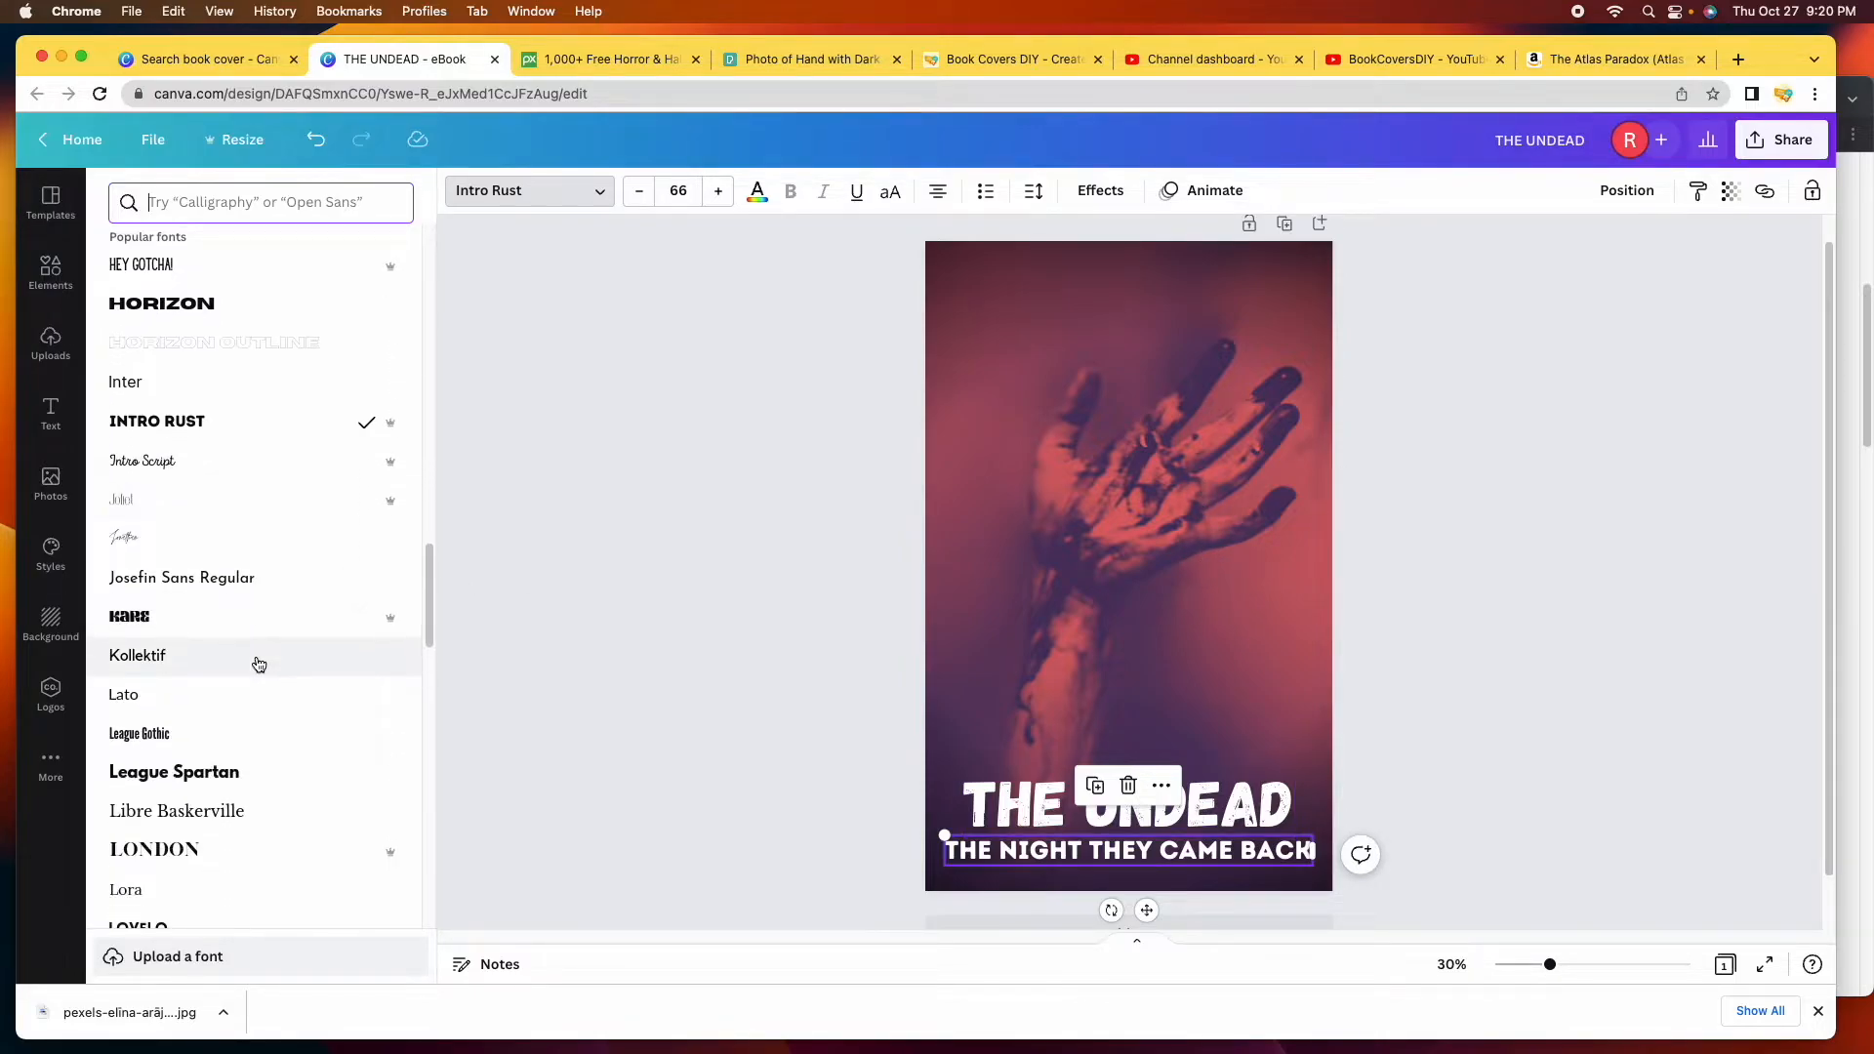
{"action": "scroll", "coordinate": [259, 664], "scroll_direction": "down", "scroll_amount": 1}
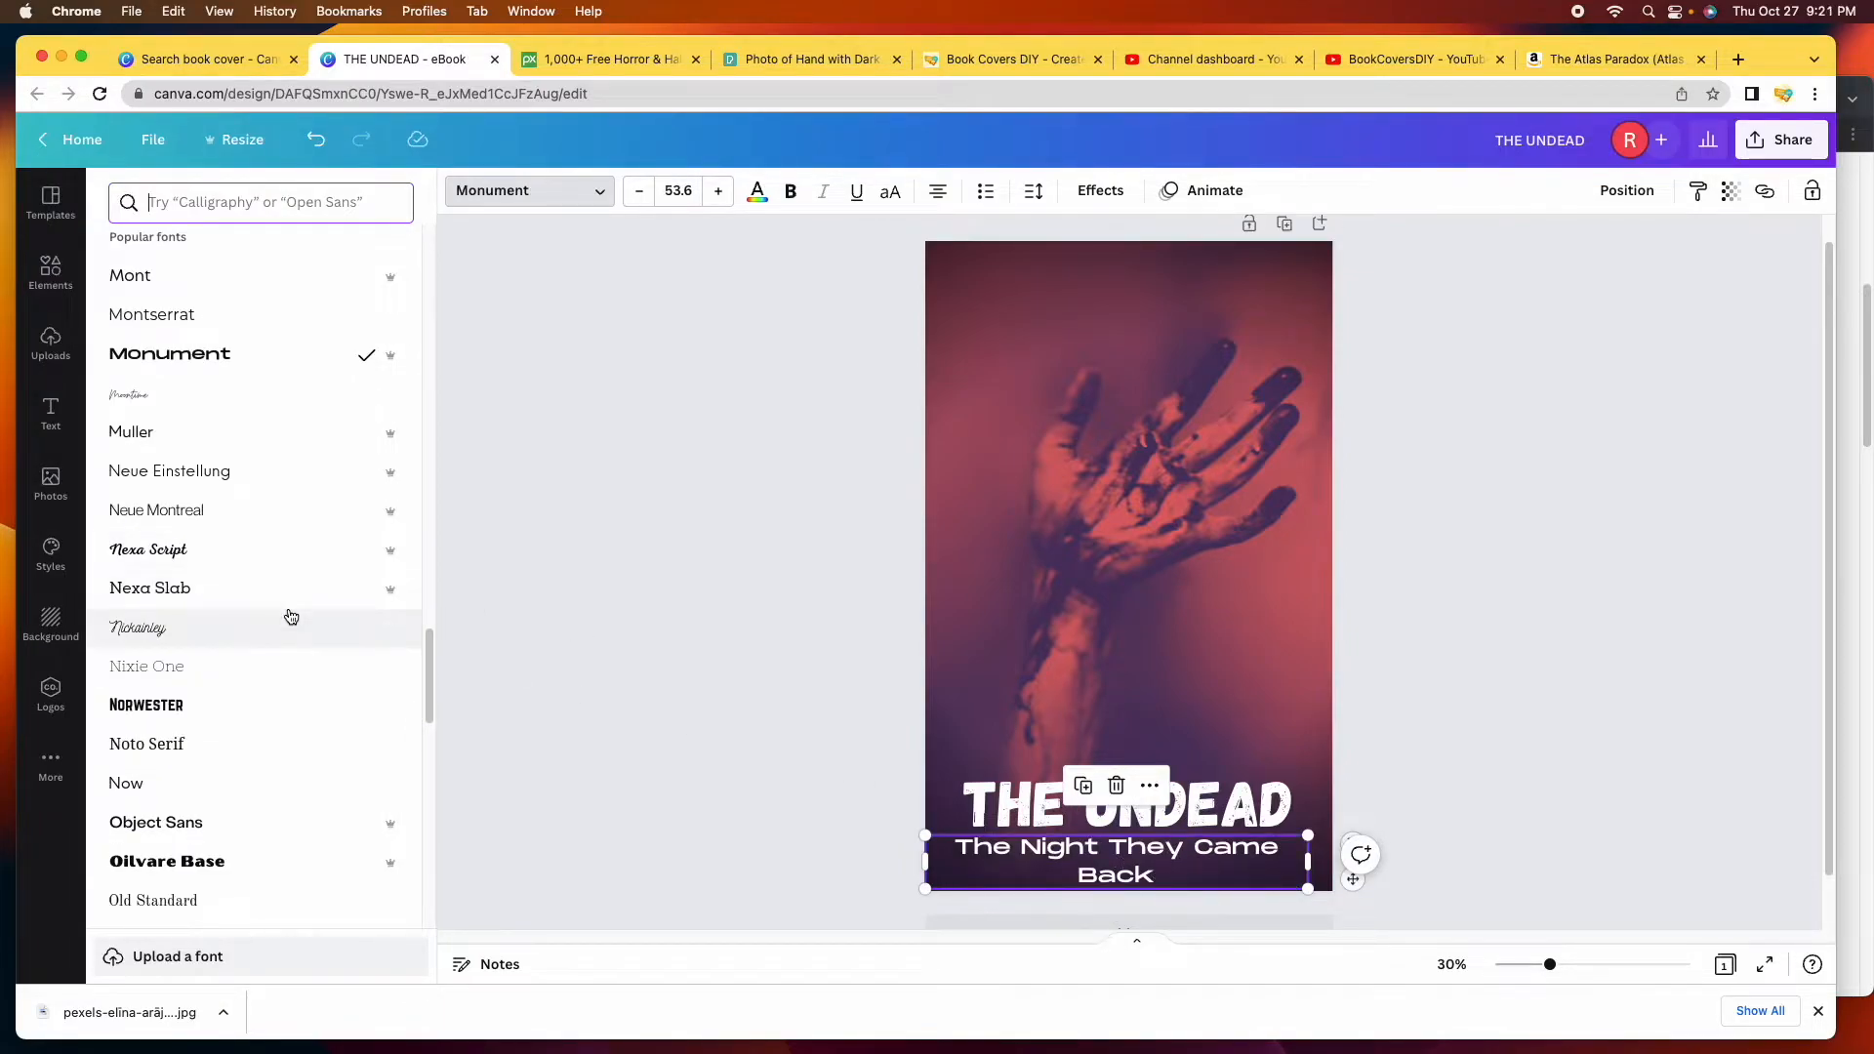
{"action": "left_click", "coordinate": [260, 704]}
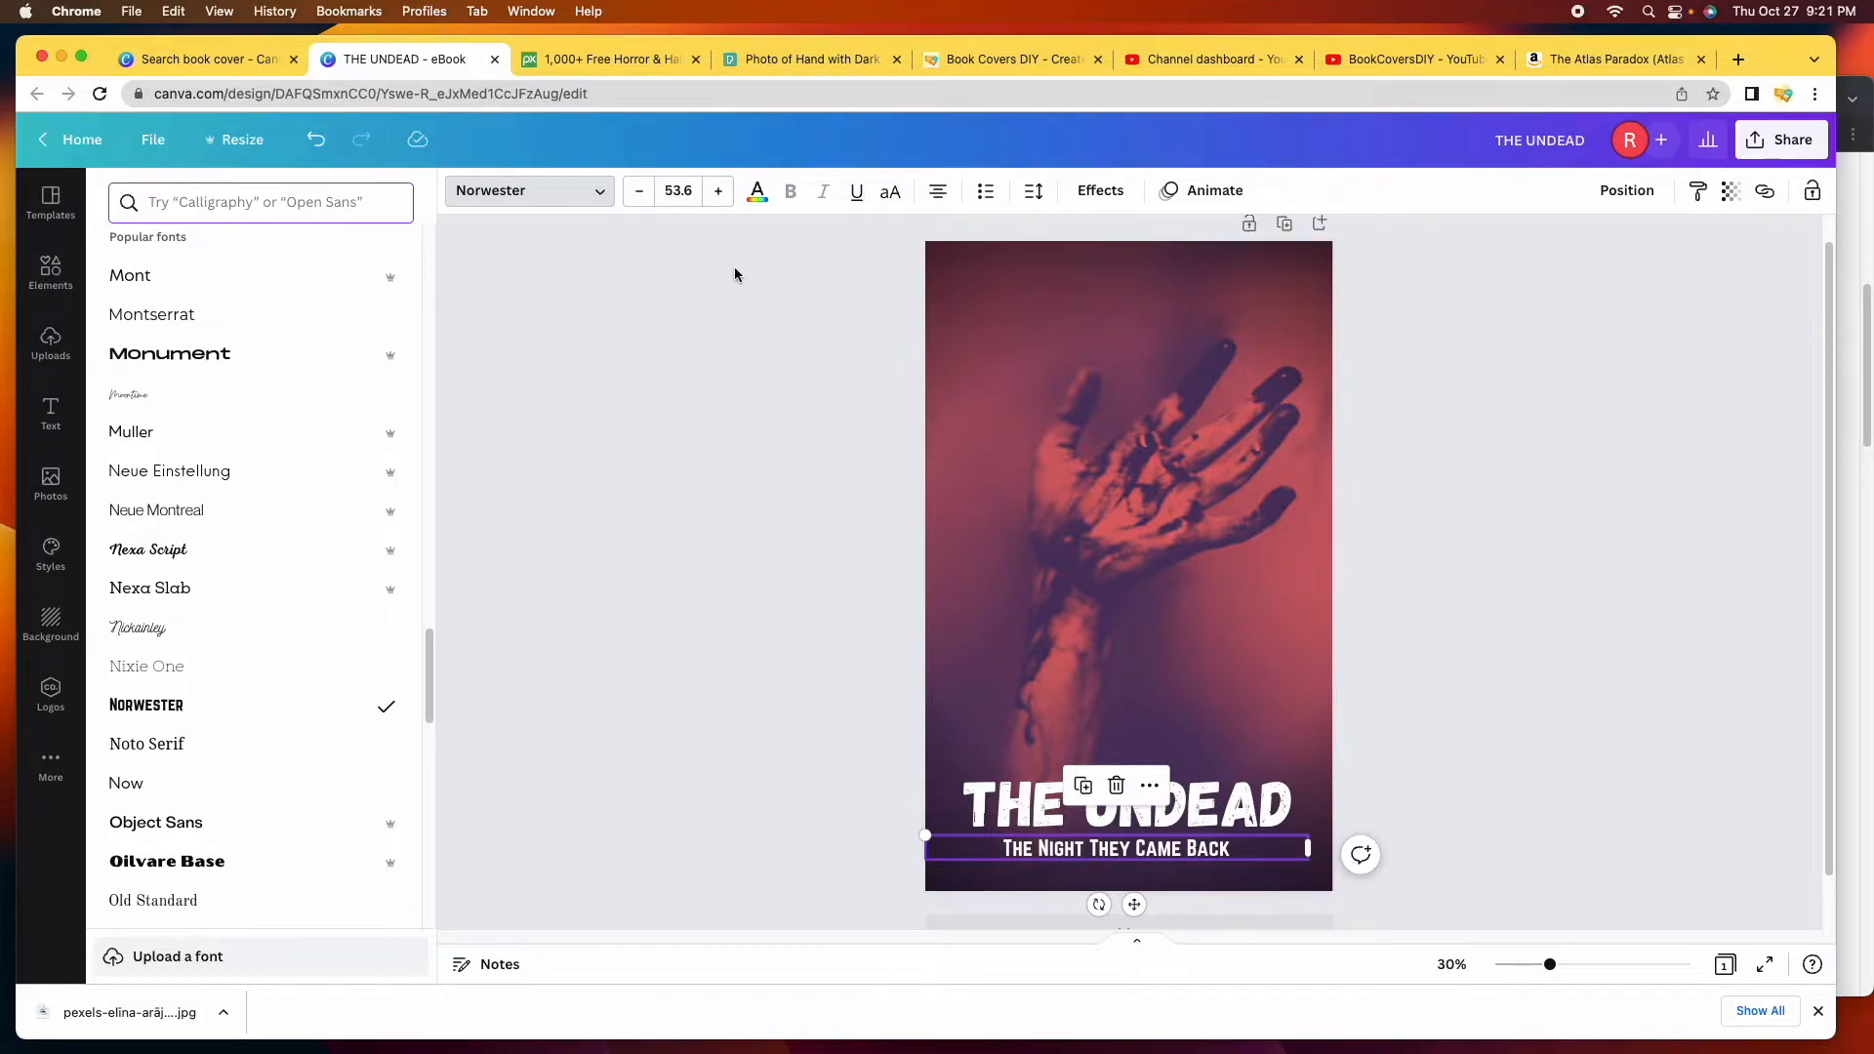
Enlarge the subtitle to font size 72.
{"action": "left_click", "coordinate": [718, 191]}
{"action": "left_click", "coordinate": [719, 191]}
{"action": "left_click", "coordinate": [719, 192]}
{"action": "left_click", "coordinate": [718, 191]}
{"action": "left_click", "coordinate": [718, 192]}
{"action": "left_click", "coordinate": [719, 191]}
{"action": "left_click", "coordinate": [719, 191]}
{"action": "left_click", "coordinate": [719, 192]}
{"action": "left_click", "coordinate": [678, 191]}
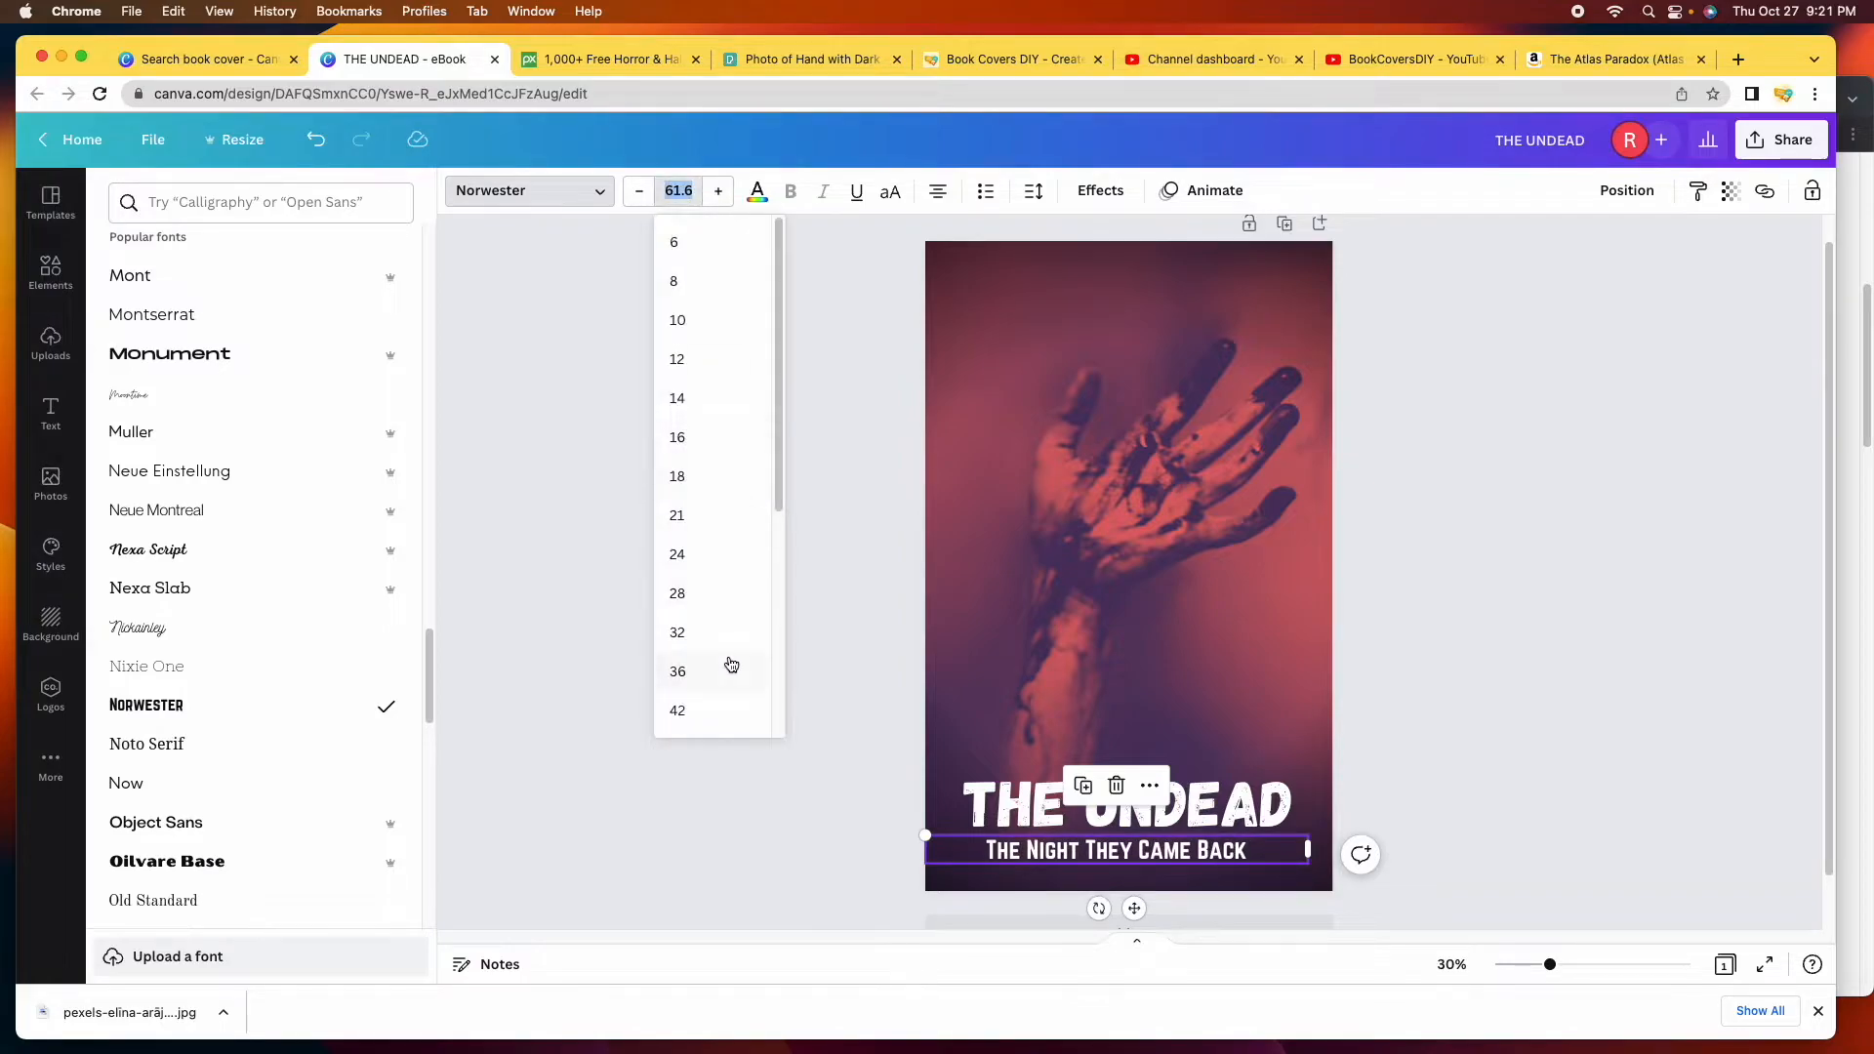
{"action": "scroll", "coordinate": [728, 662], "scroll_direction": "down", "scroll_amount": 2}
{"action": "left_click", "coordinate": [720, 680]}
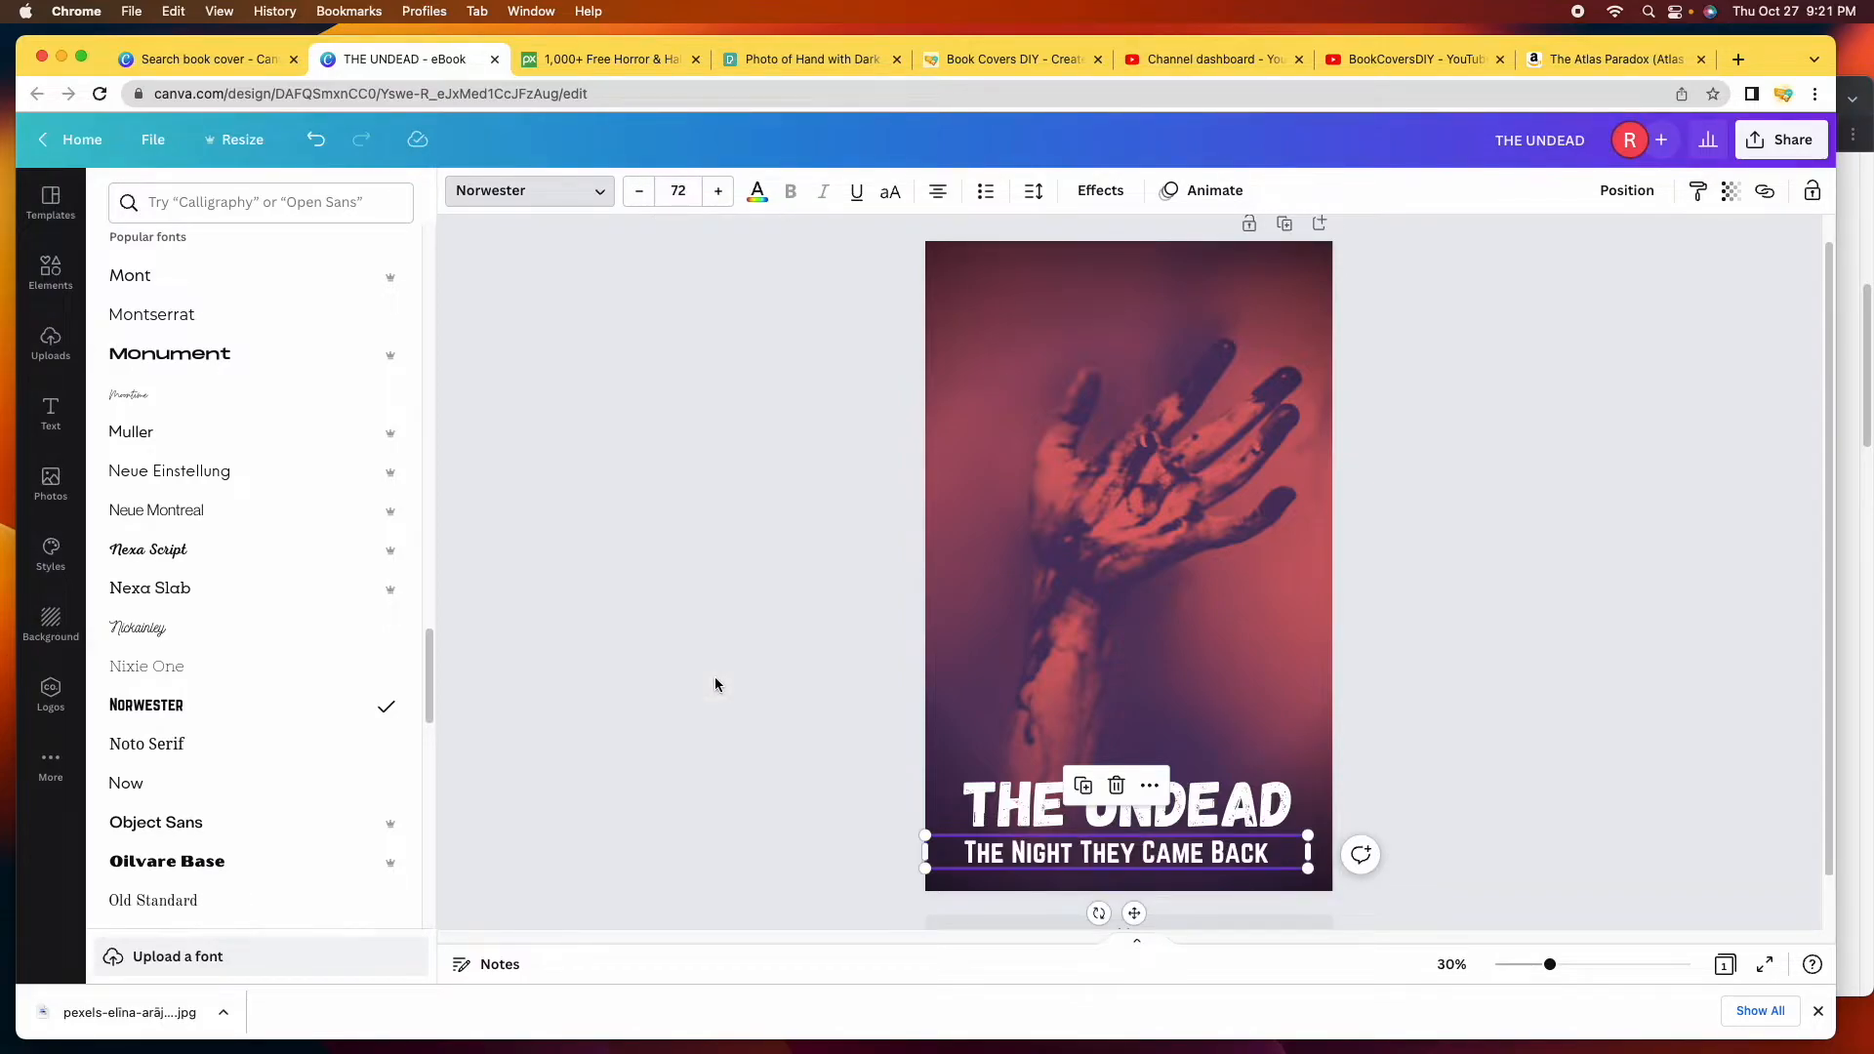
Centre the subtitle beneath the title and deselect it.
{"action": "left_click", "coordinate": [1147, 859]}
{"action": "left_click_drag", "start_coordinate": [1146, 859], "coordinate": [1159, 856]}
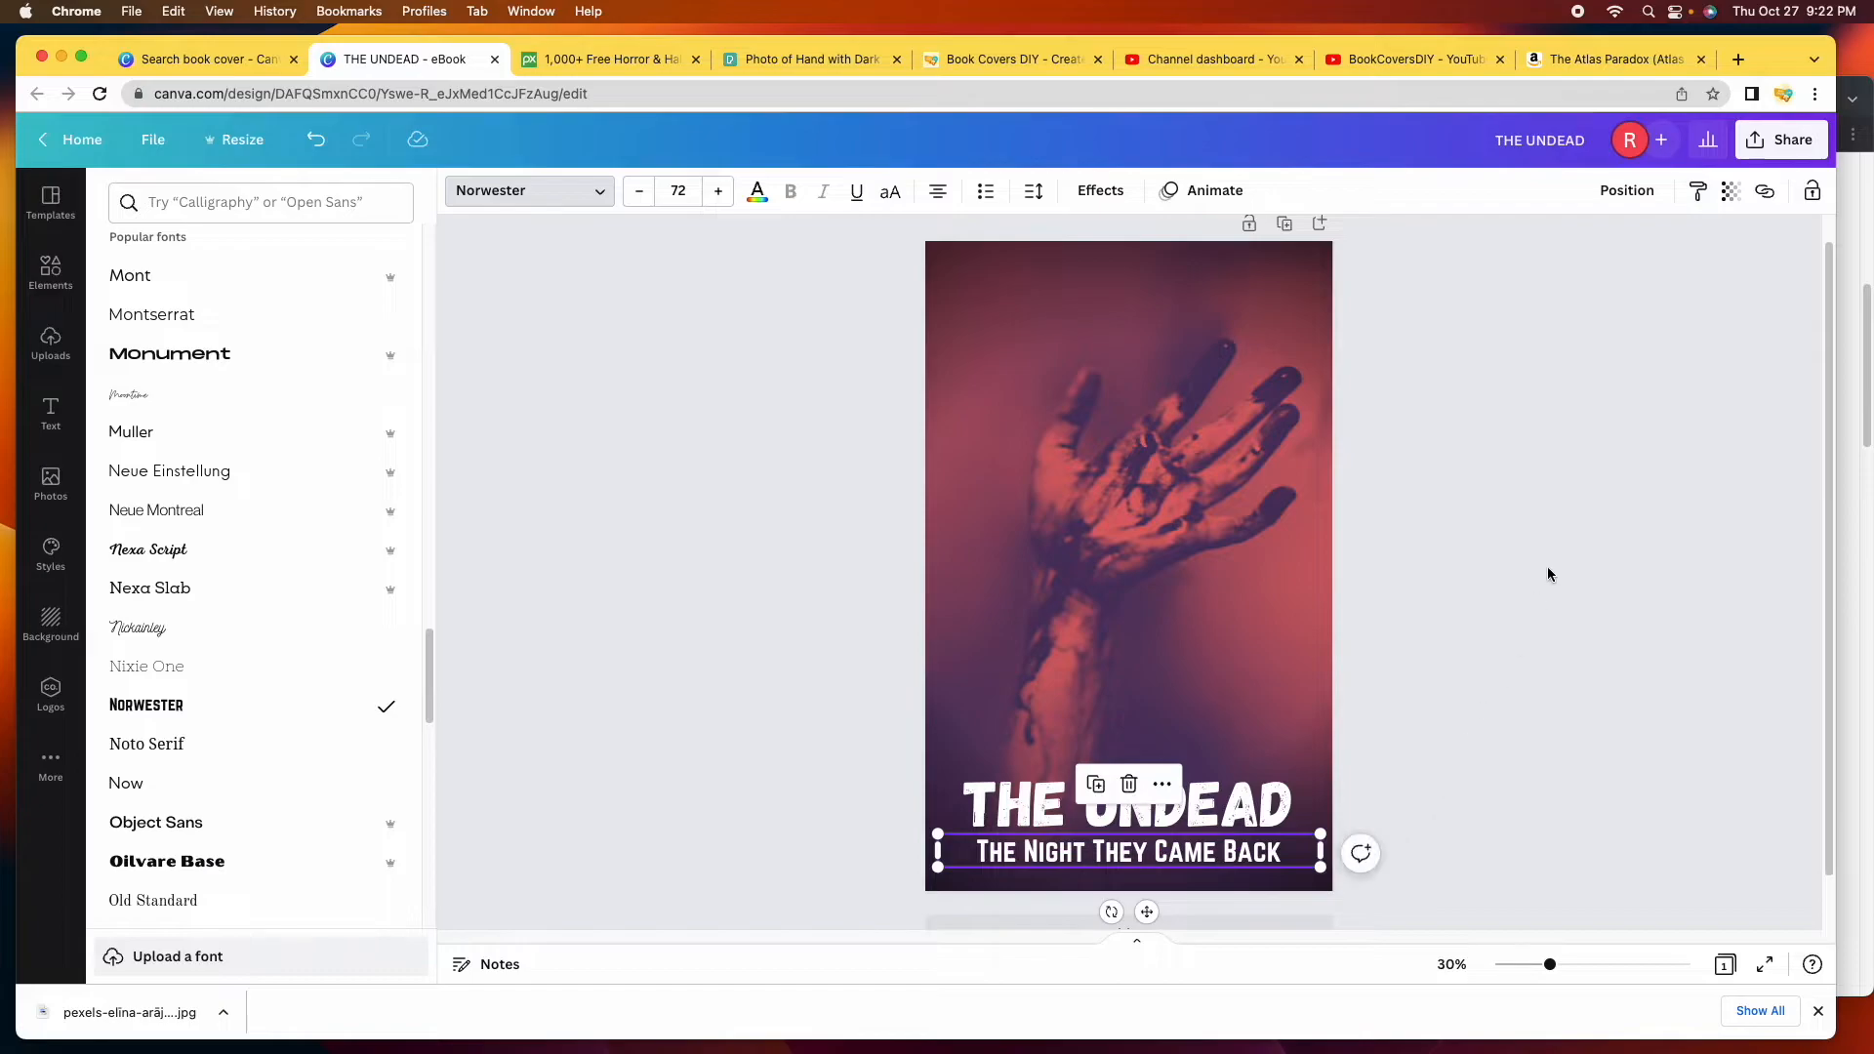
{"action": "left_click", "coordinate": [1549, 568]}
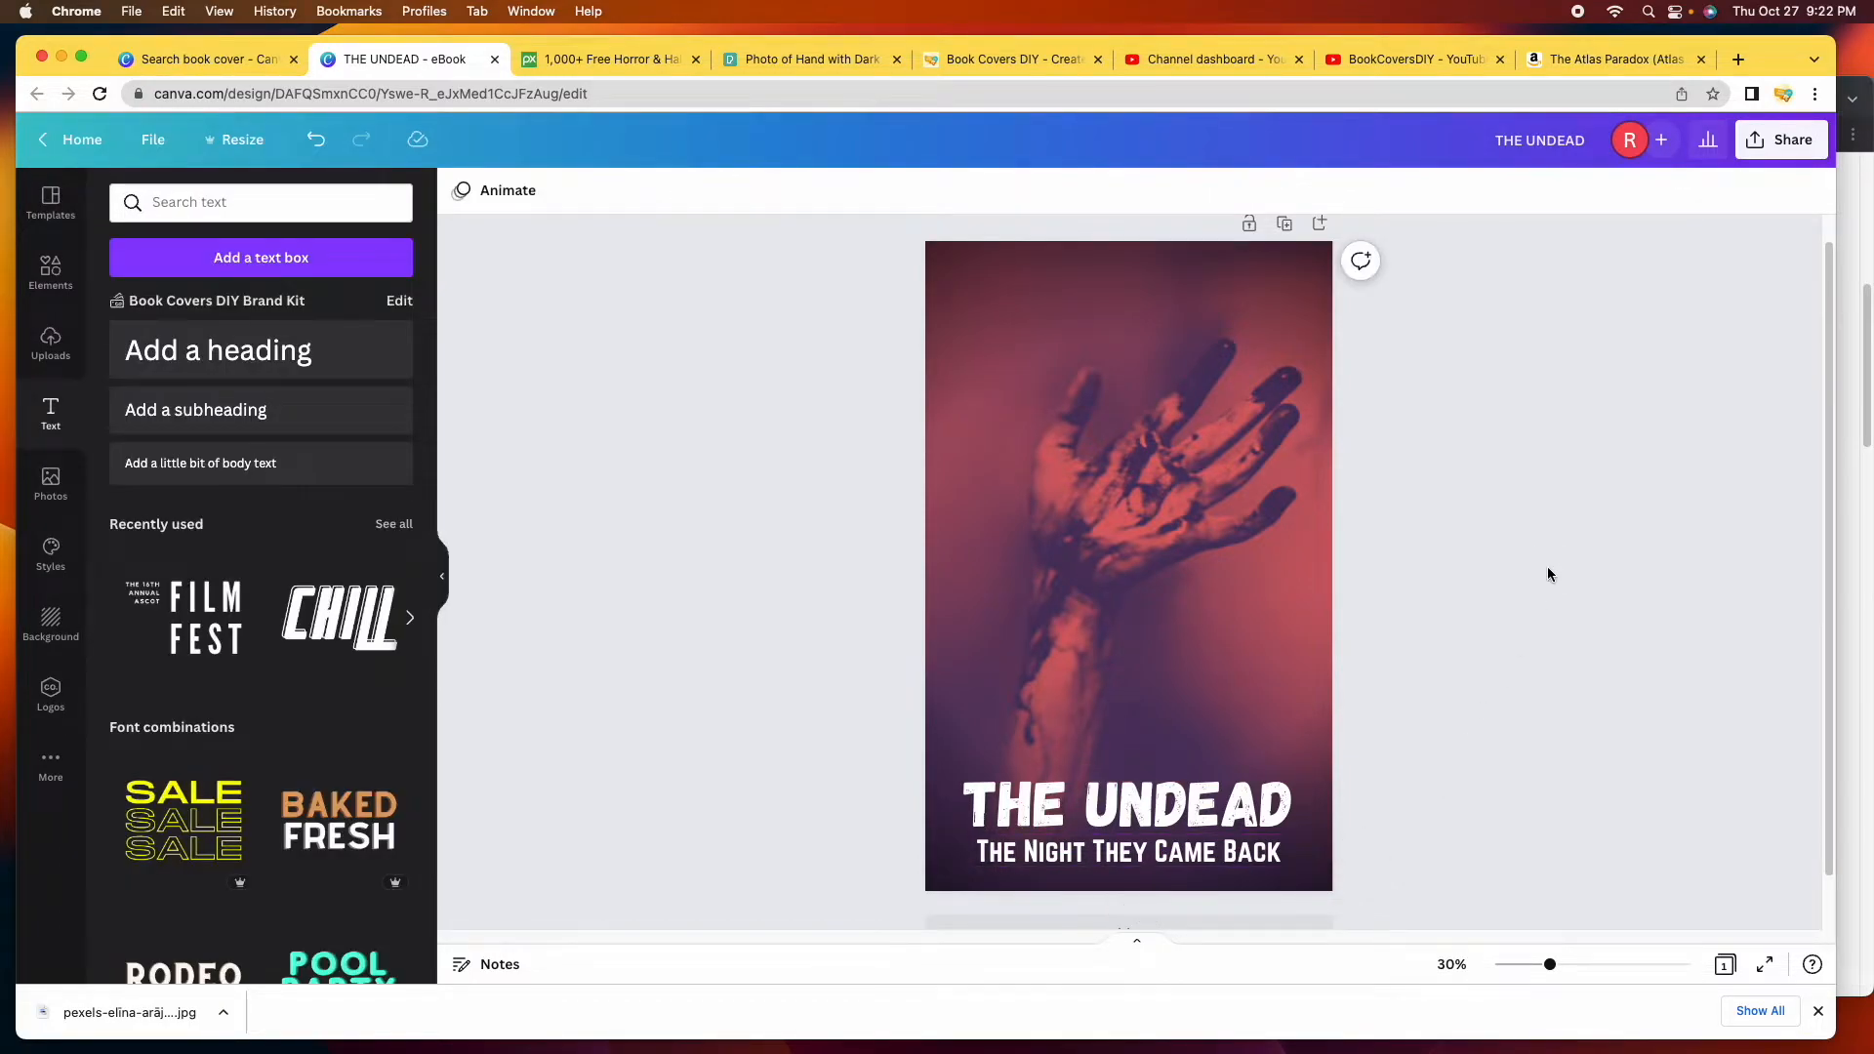
Group the title and subtitle, nudge the block slightly higher near the bottom, then ungroup.
{"action": "left_click", "coordinate": [1182, 802]}
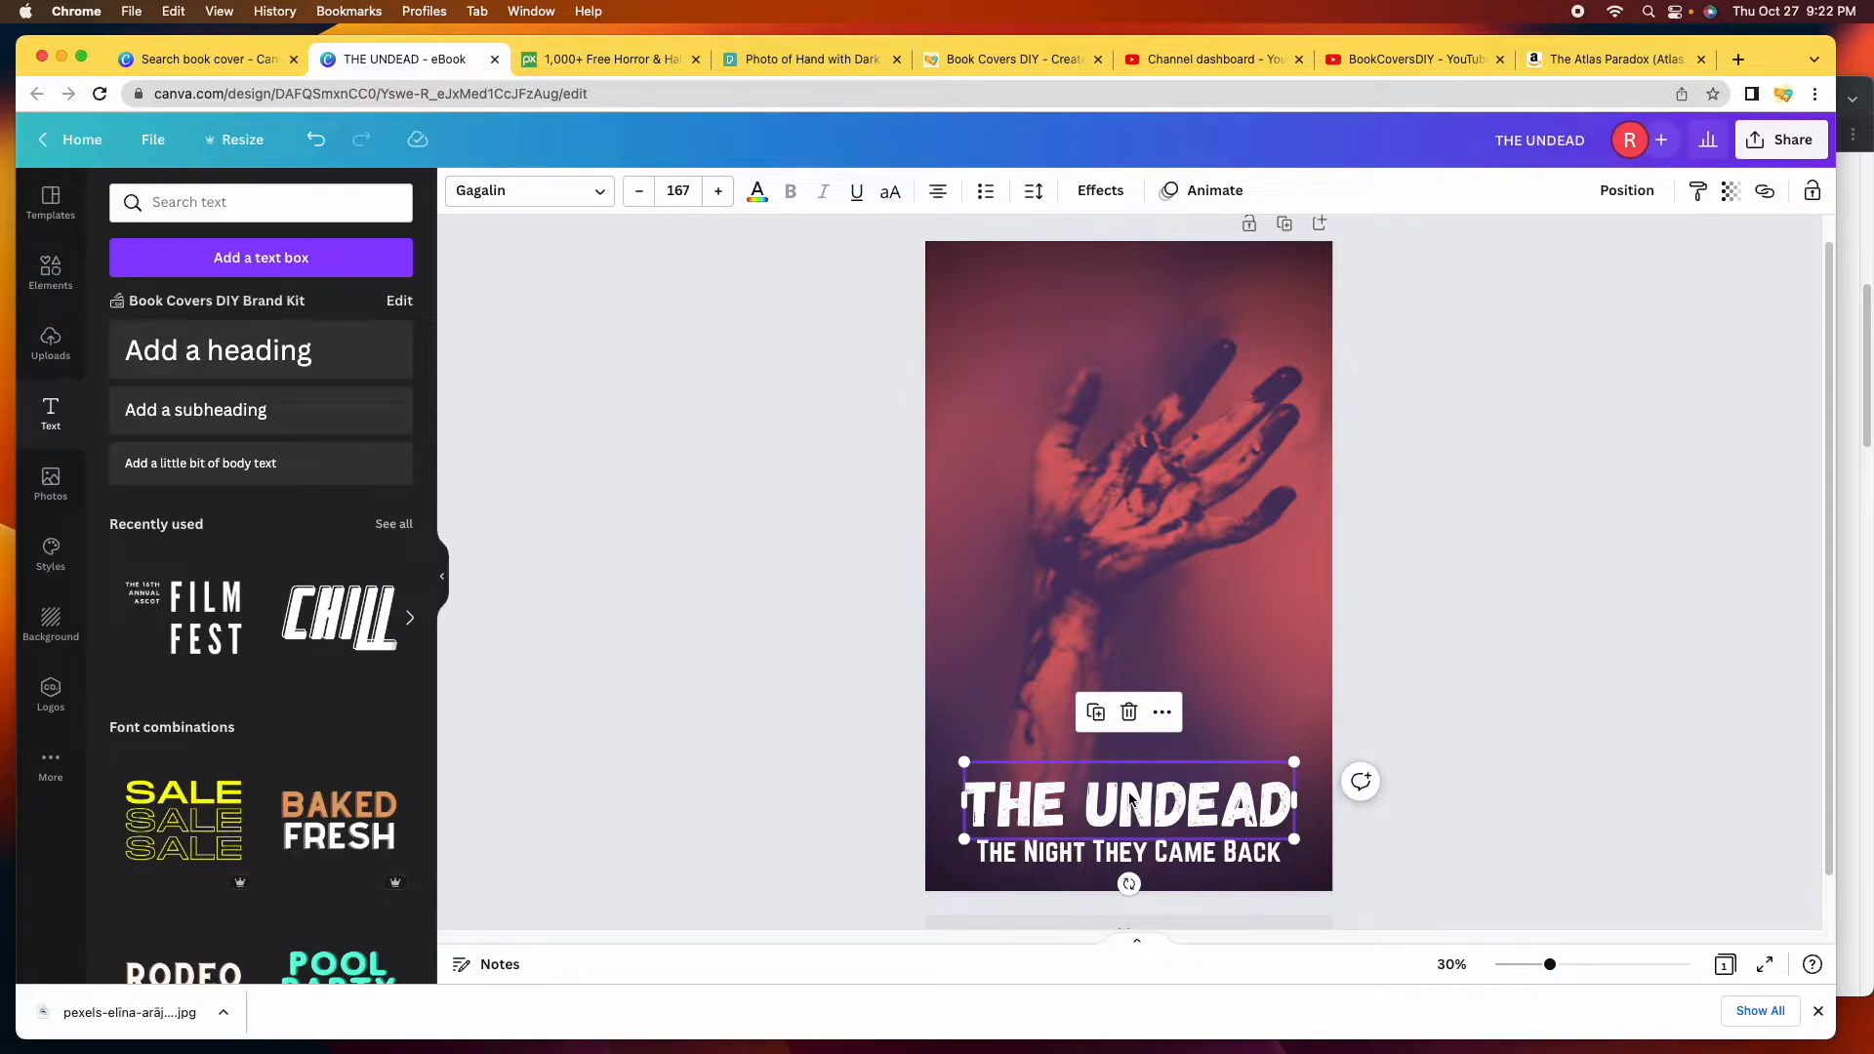
{"action": "left_click", "coordinate": [1090, 855], "text": "shift"}
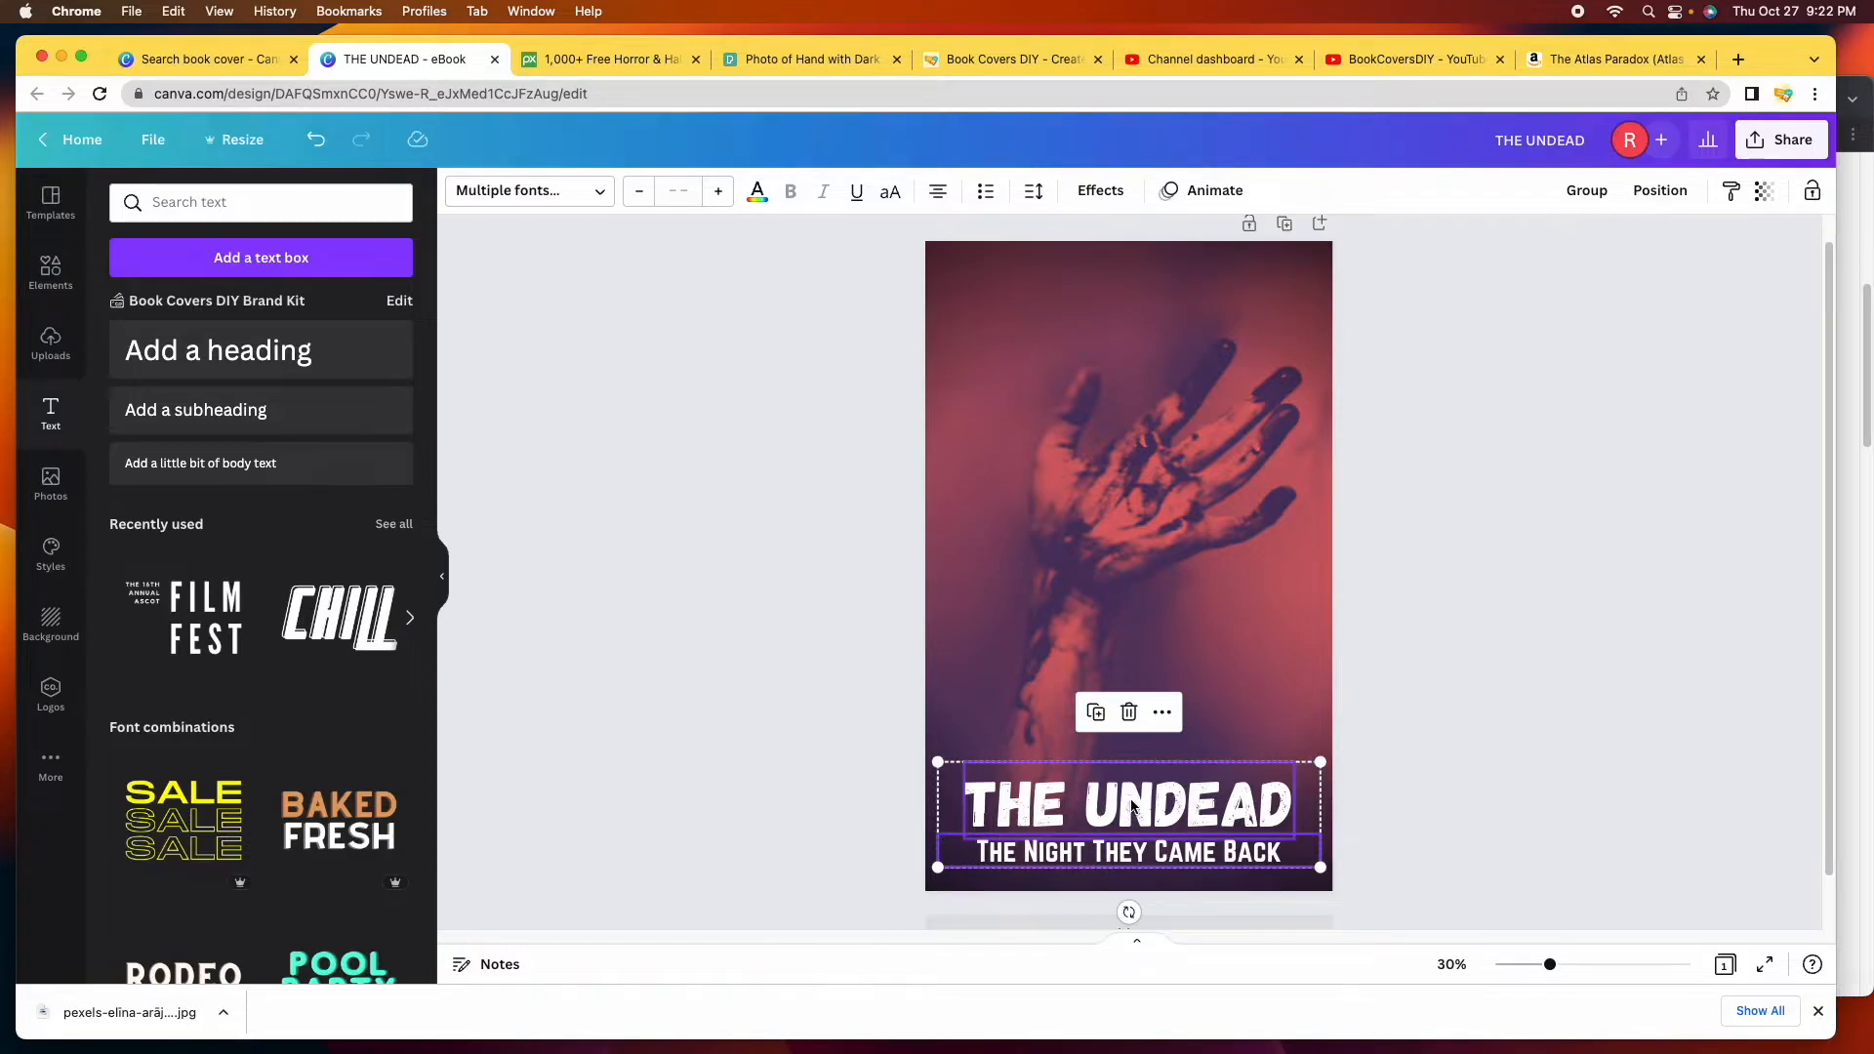
{"action": "left_click_drag", "start_coordinate": [1133, 805], "coordinate": [1133, 779]}
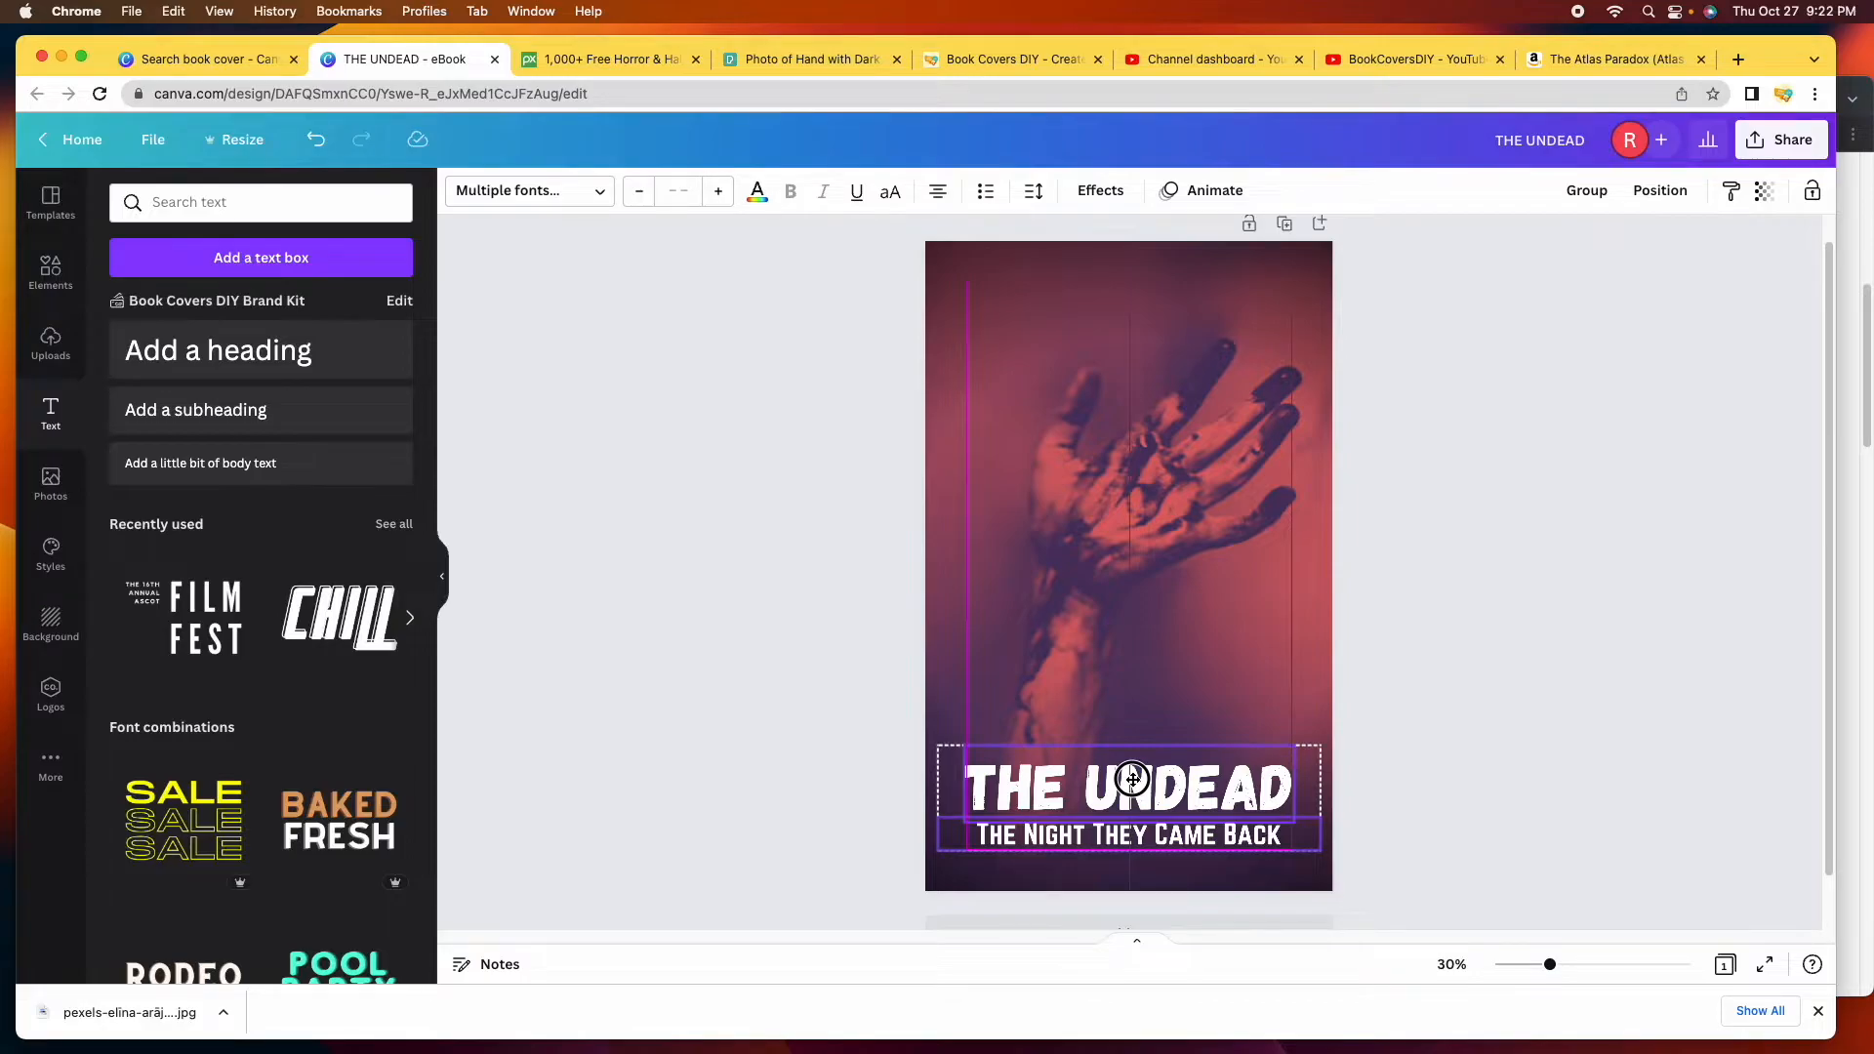
{"action": "left_click_drag", "start_coordinate": [1132, 778], "coordinate": [1133, 778]}
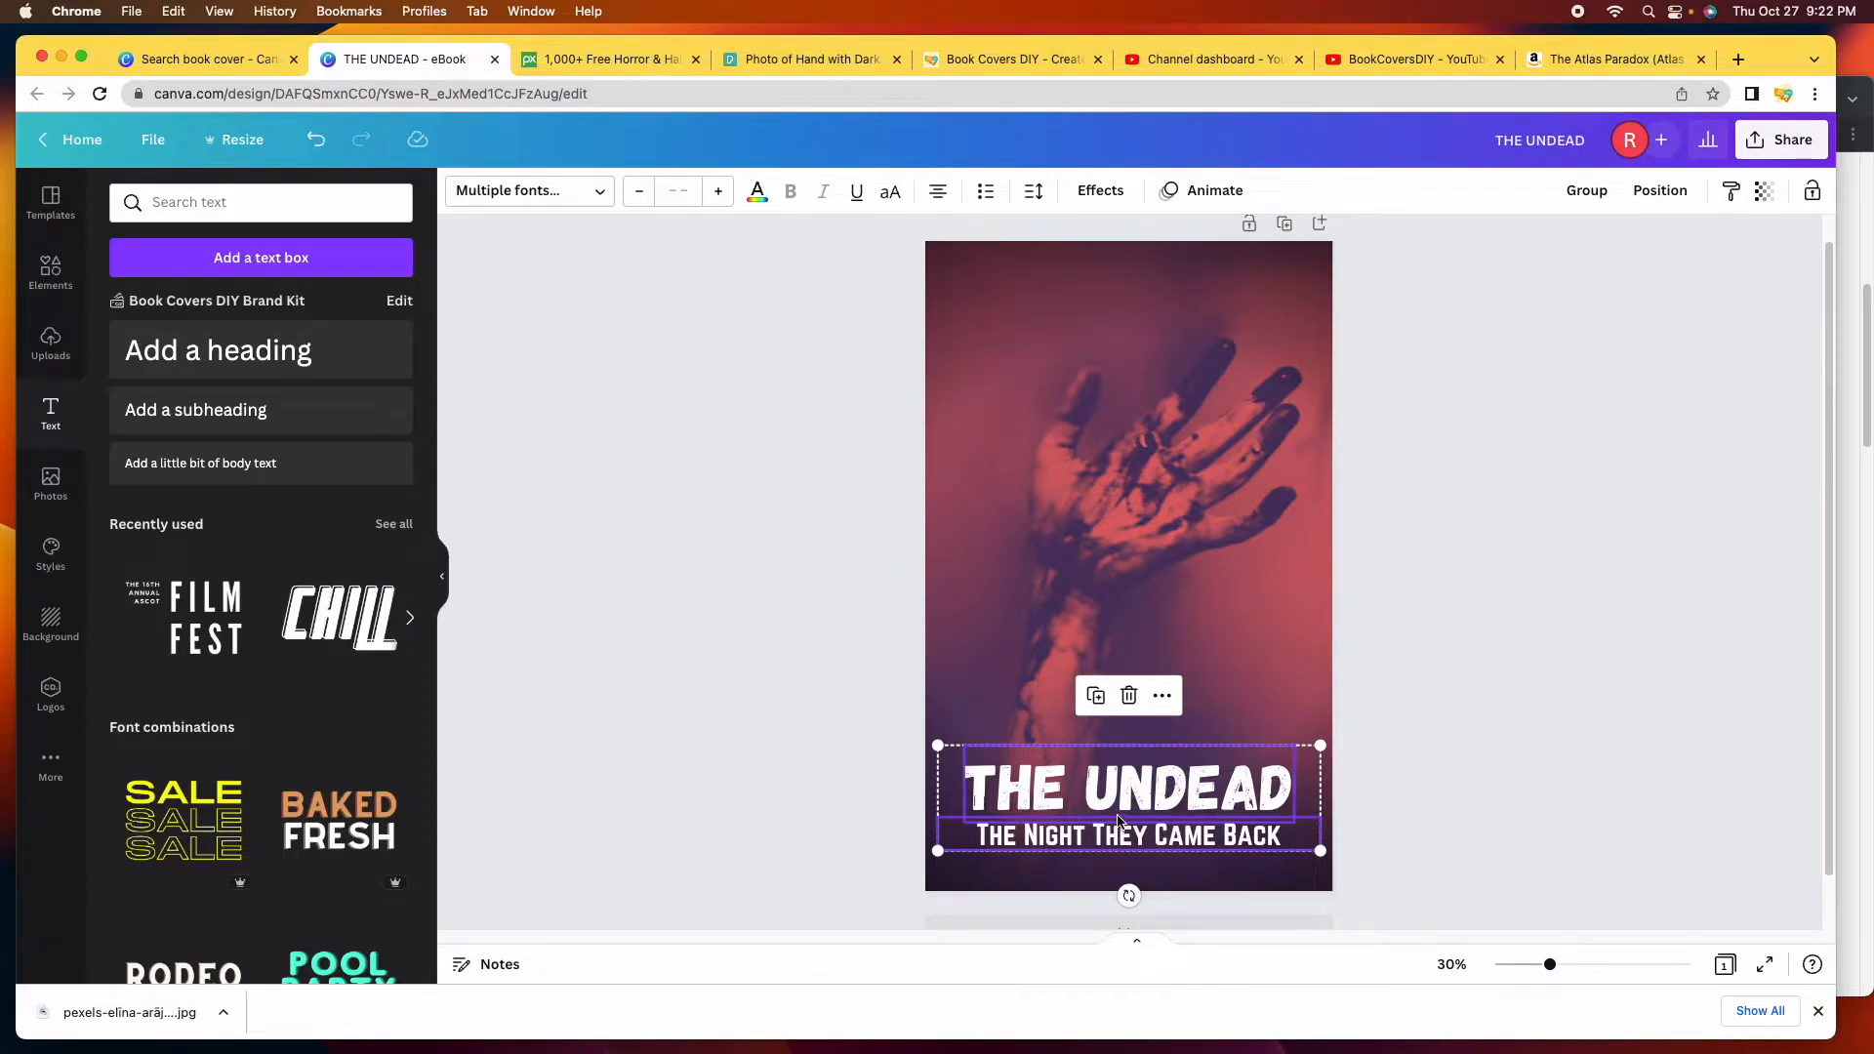
{"action": "left_click", "coordinate": [1586, 195]}
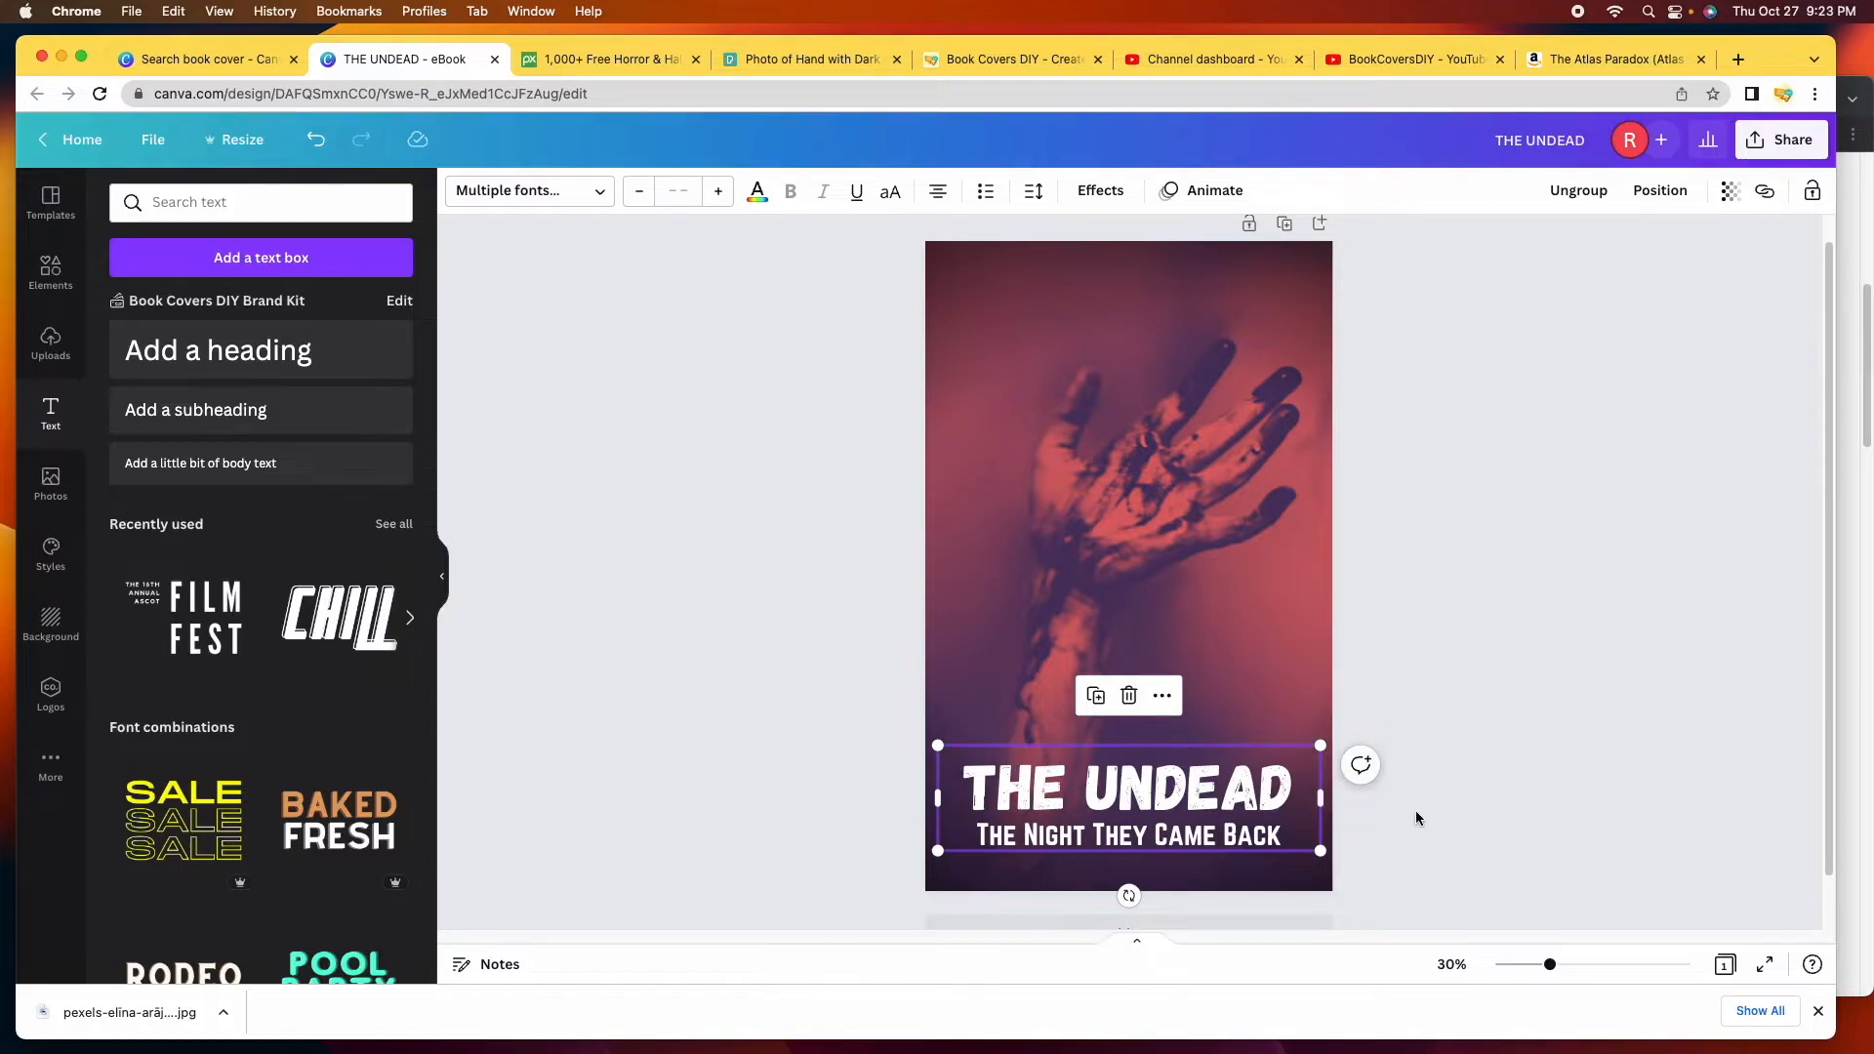
{"action": "left_click_drag", "start_coordinate": [1147, 805], "coordinate": [1135, 632]}
{"action": "left_click_drag", "start_coordinate": [1144, 364], "coordinate": [1135, 805]}
{"action": "left_click", "coordinate": [1580, 191]}
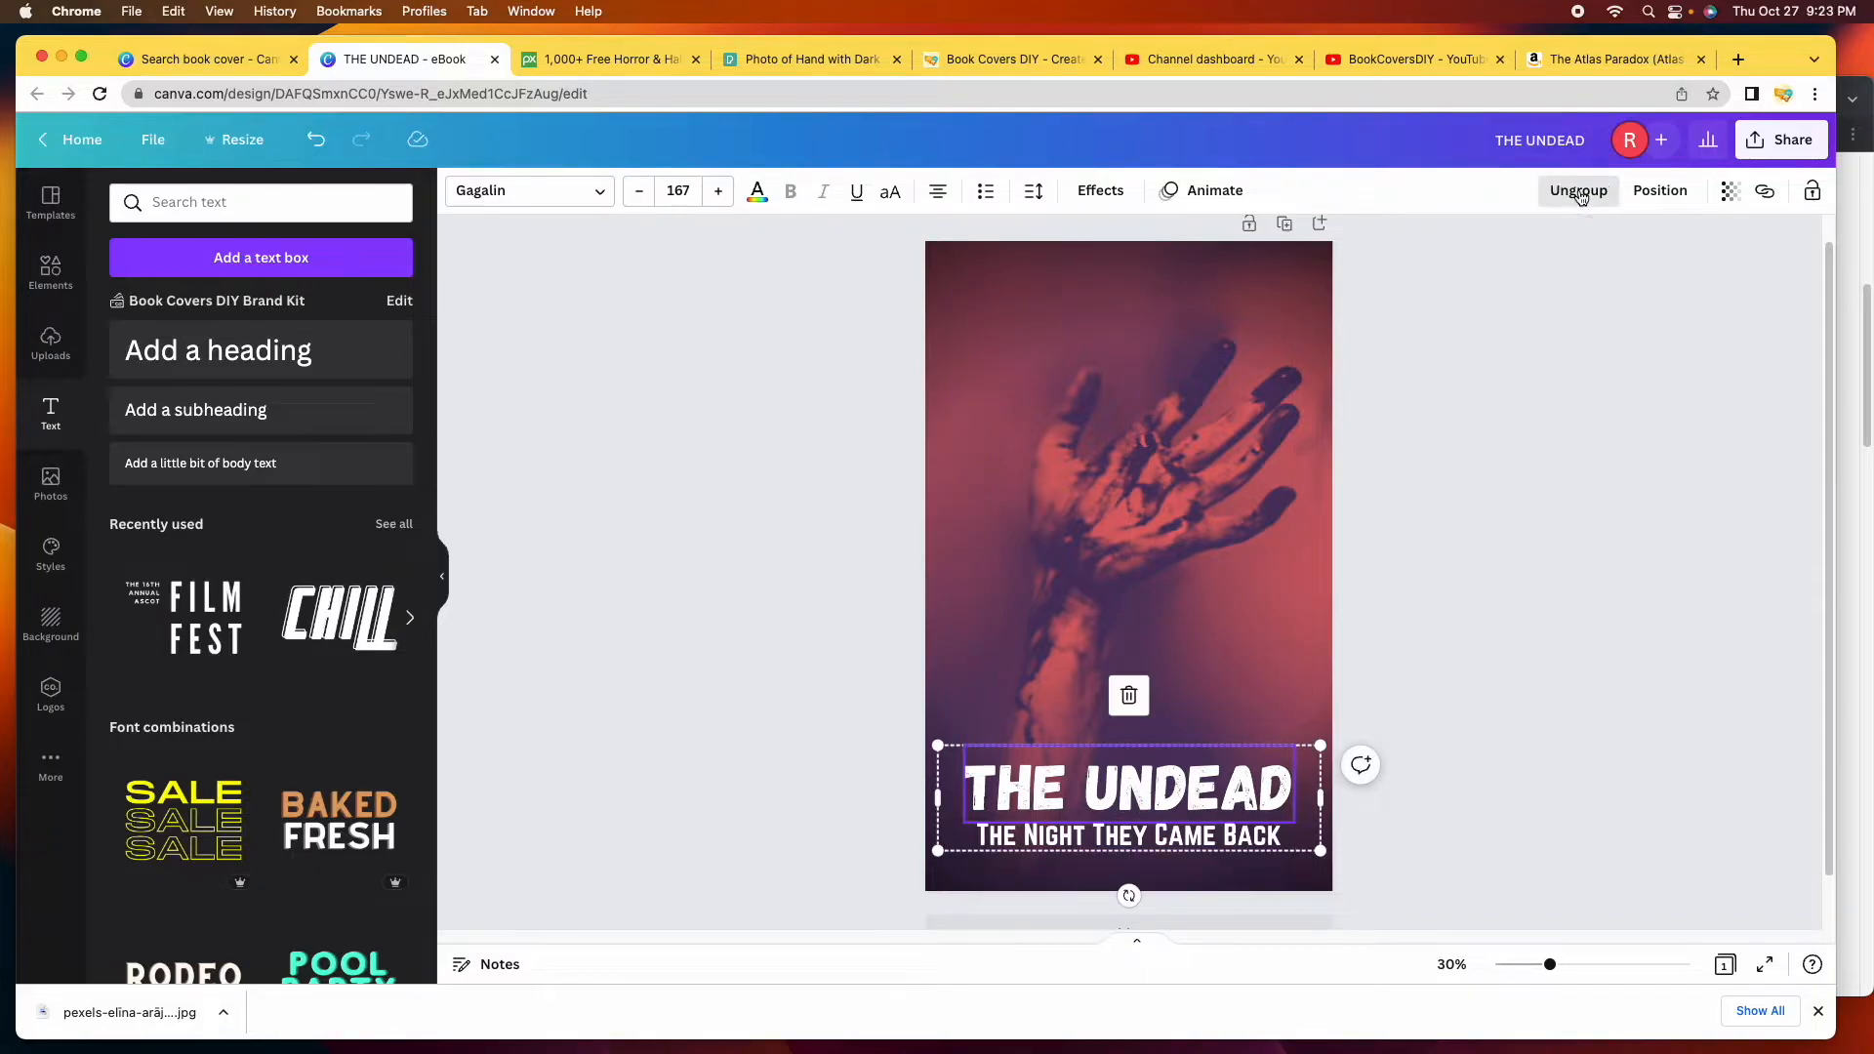
{"action": "left_click", "coordinate": [1466, 625]}
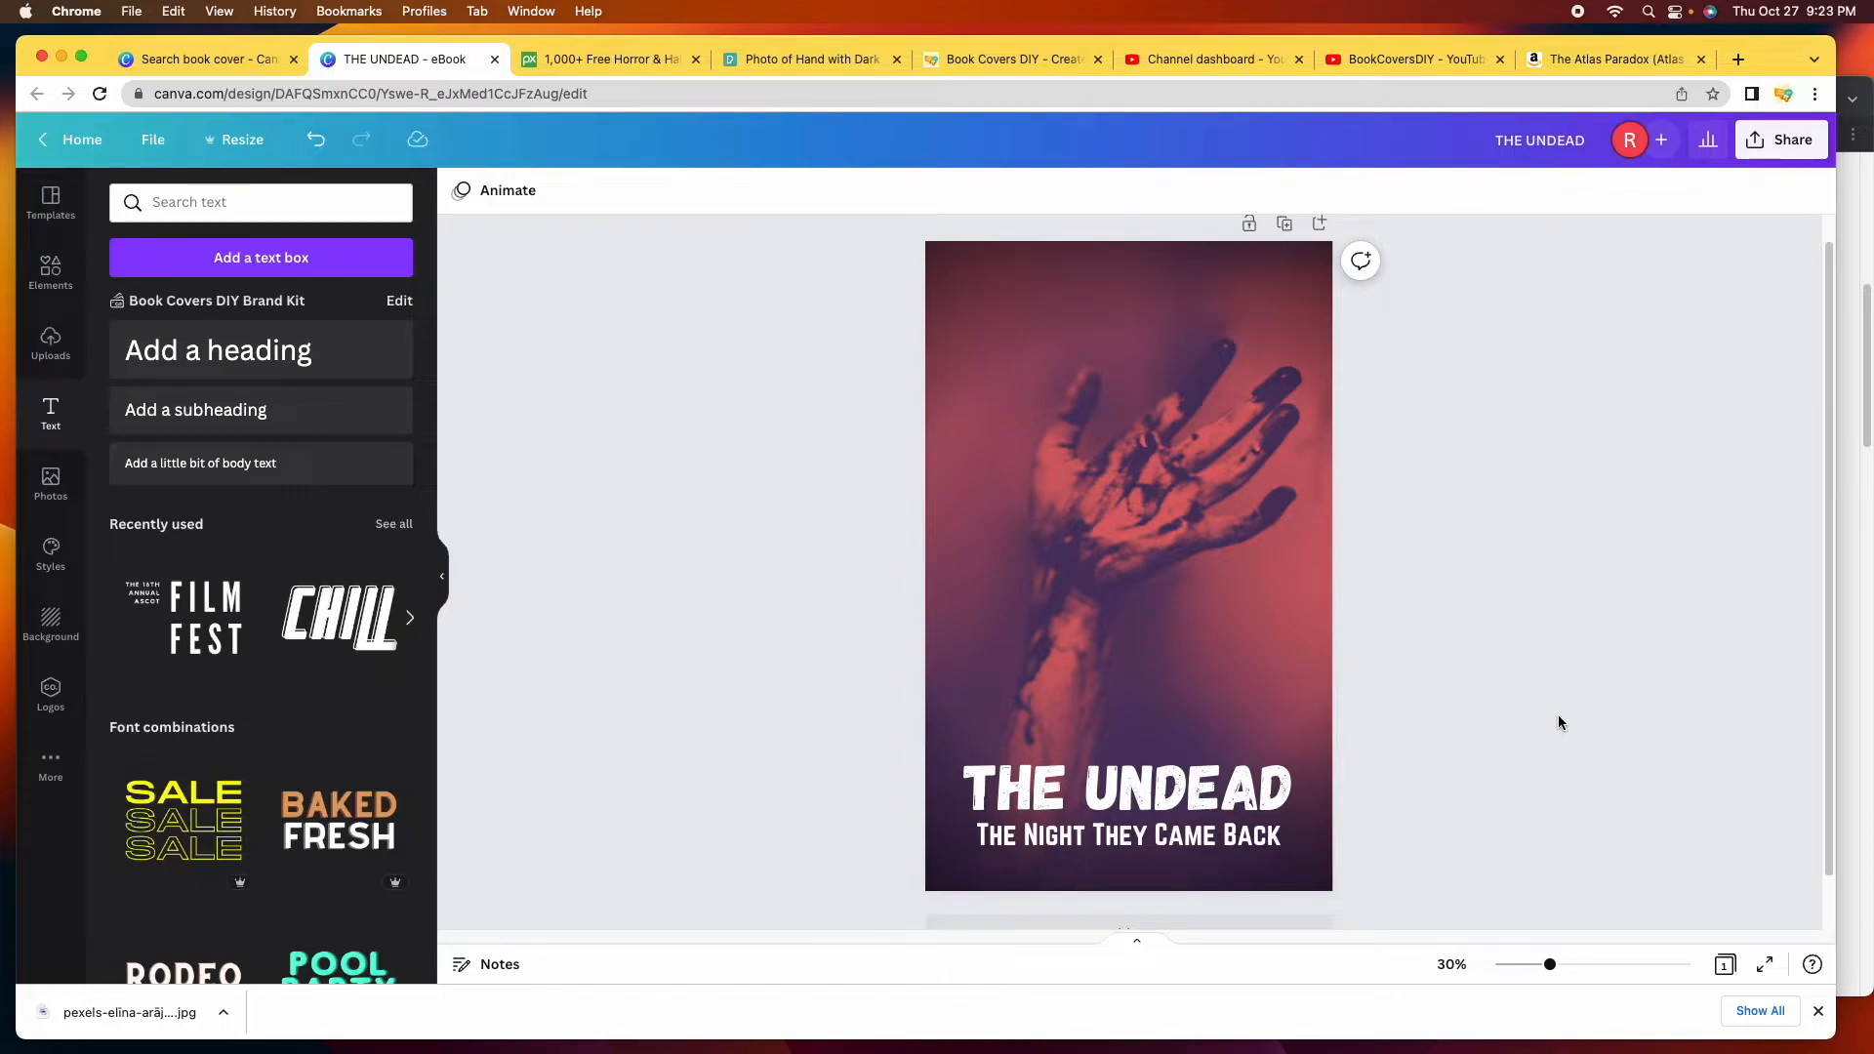
Add a subheading text box and replace its placeholder with the author name.
{"action": "left_click", "coordinate": [300, 422]}
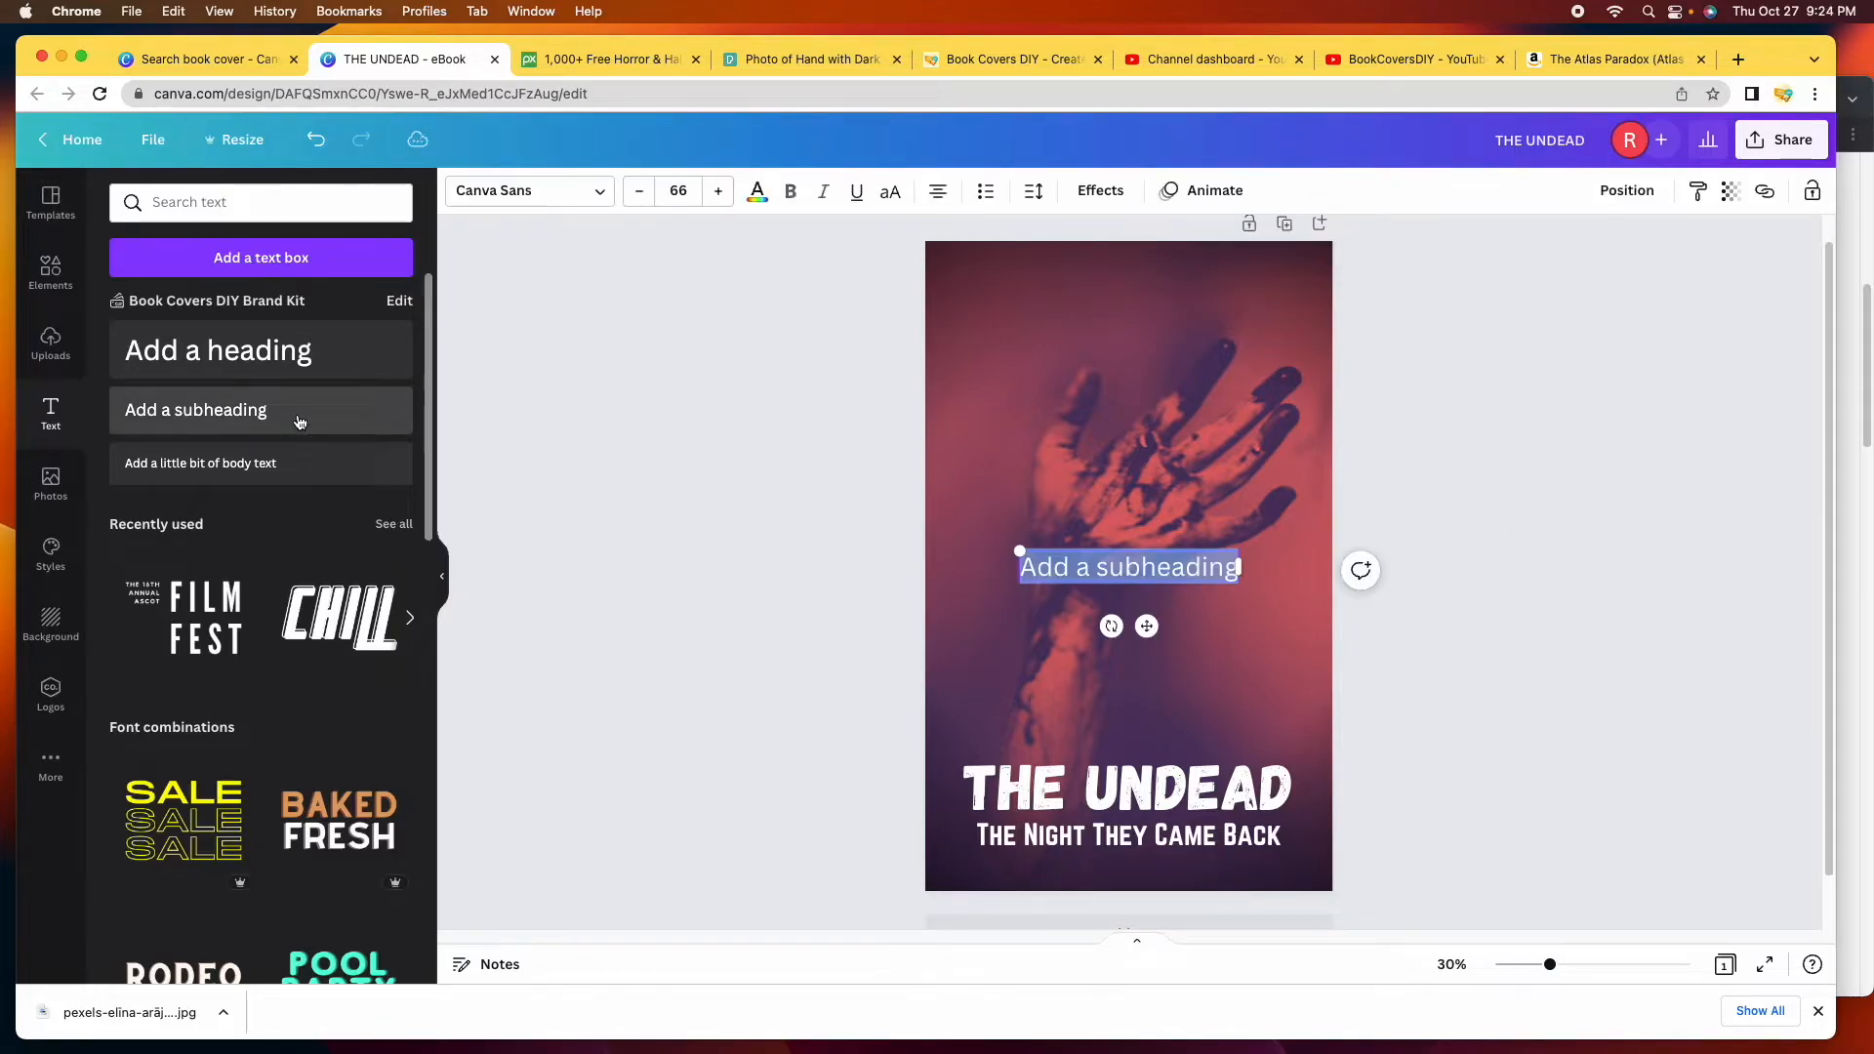
{"action": "double_click", "coordinate": [1181, 571]}
{"action": "key", "text": "BackSpace"}
{"action": "key", "text": "BackSpace"}
{"action": "key", "text": "BackSpace"}
{"action": "key", "text": "BackSpace"}
{"action": "key", "text": "BackSpace"}
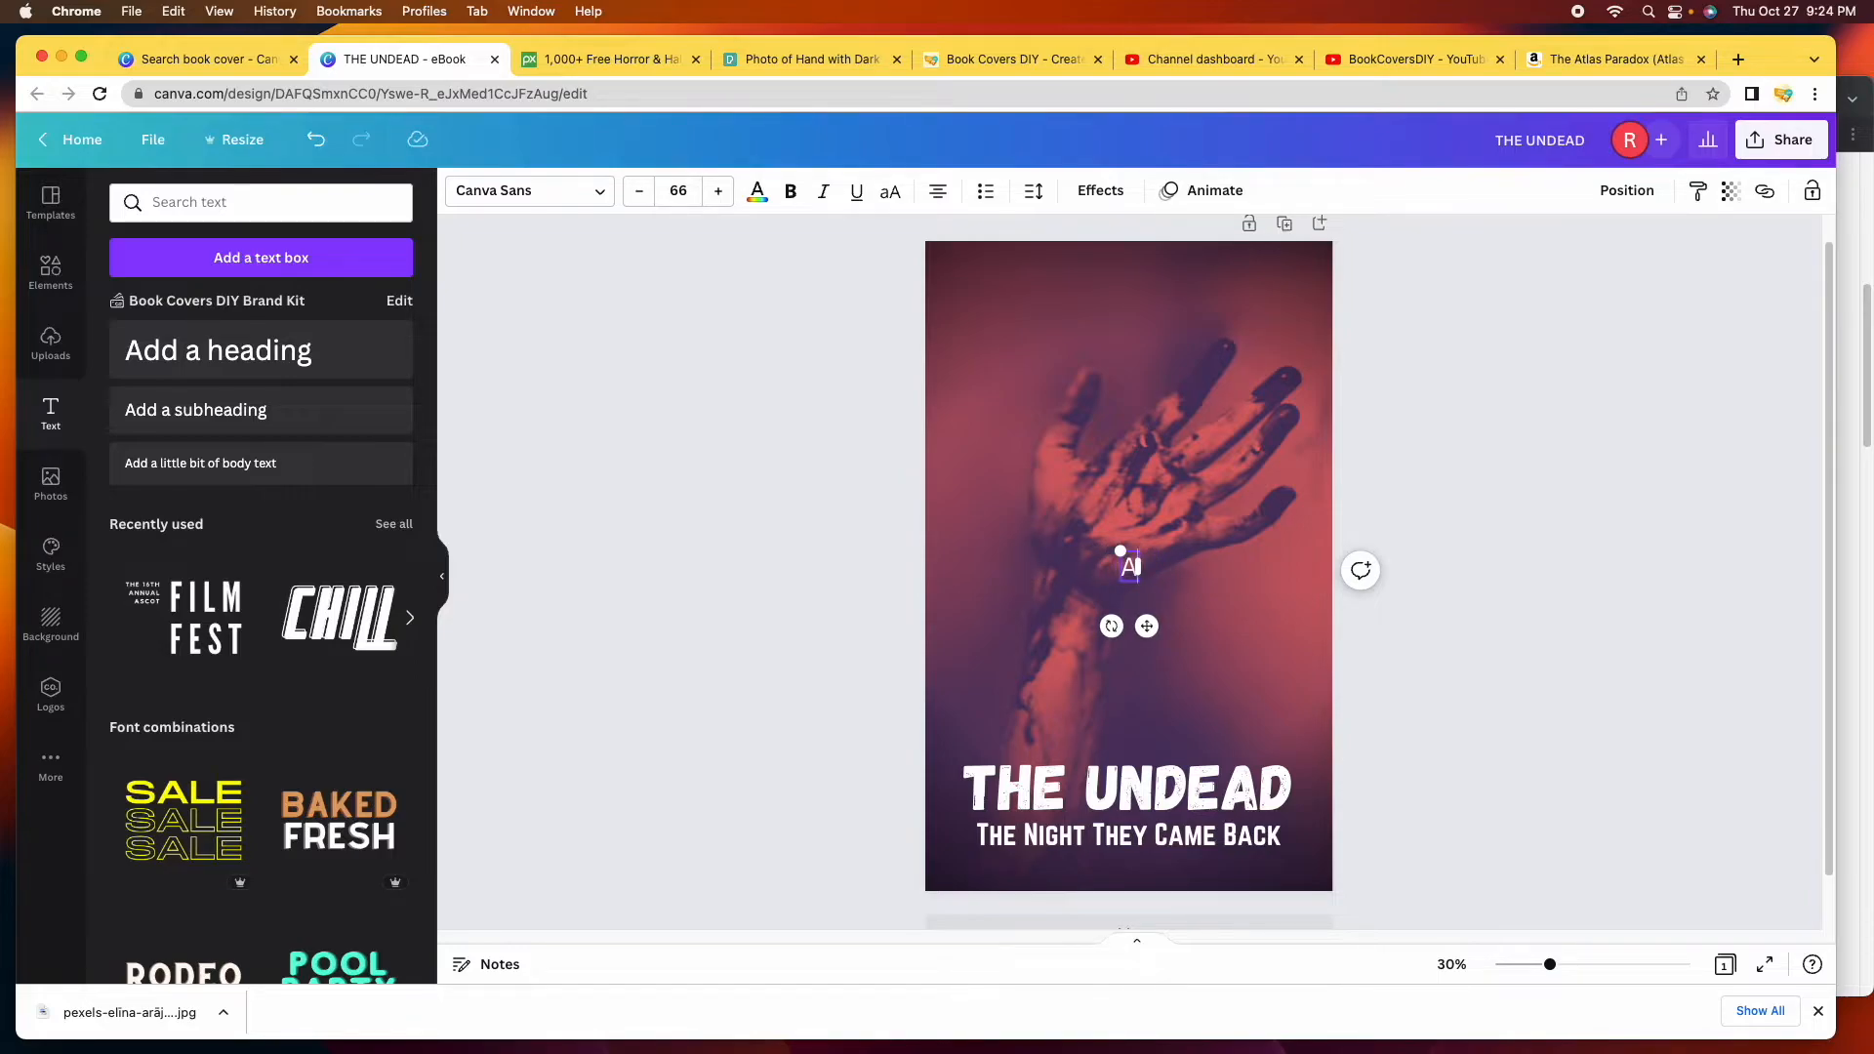
{"action": "key", "text": "BackSpace"}
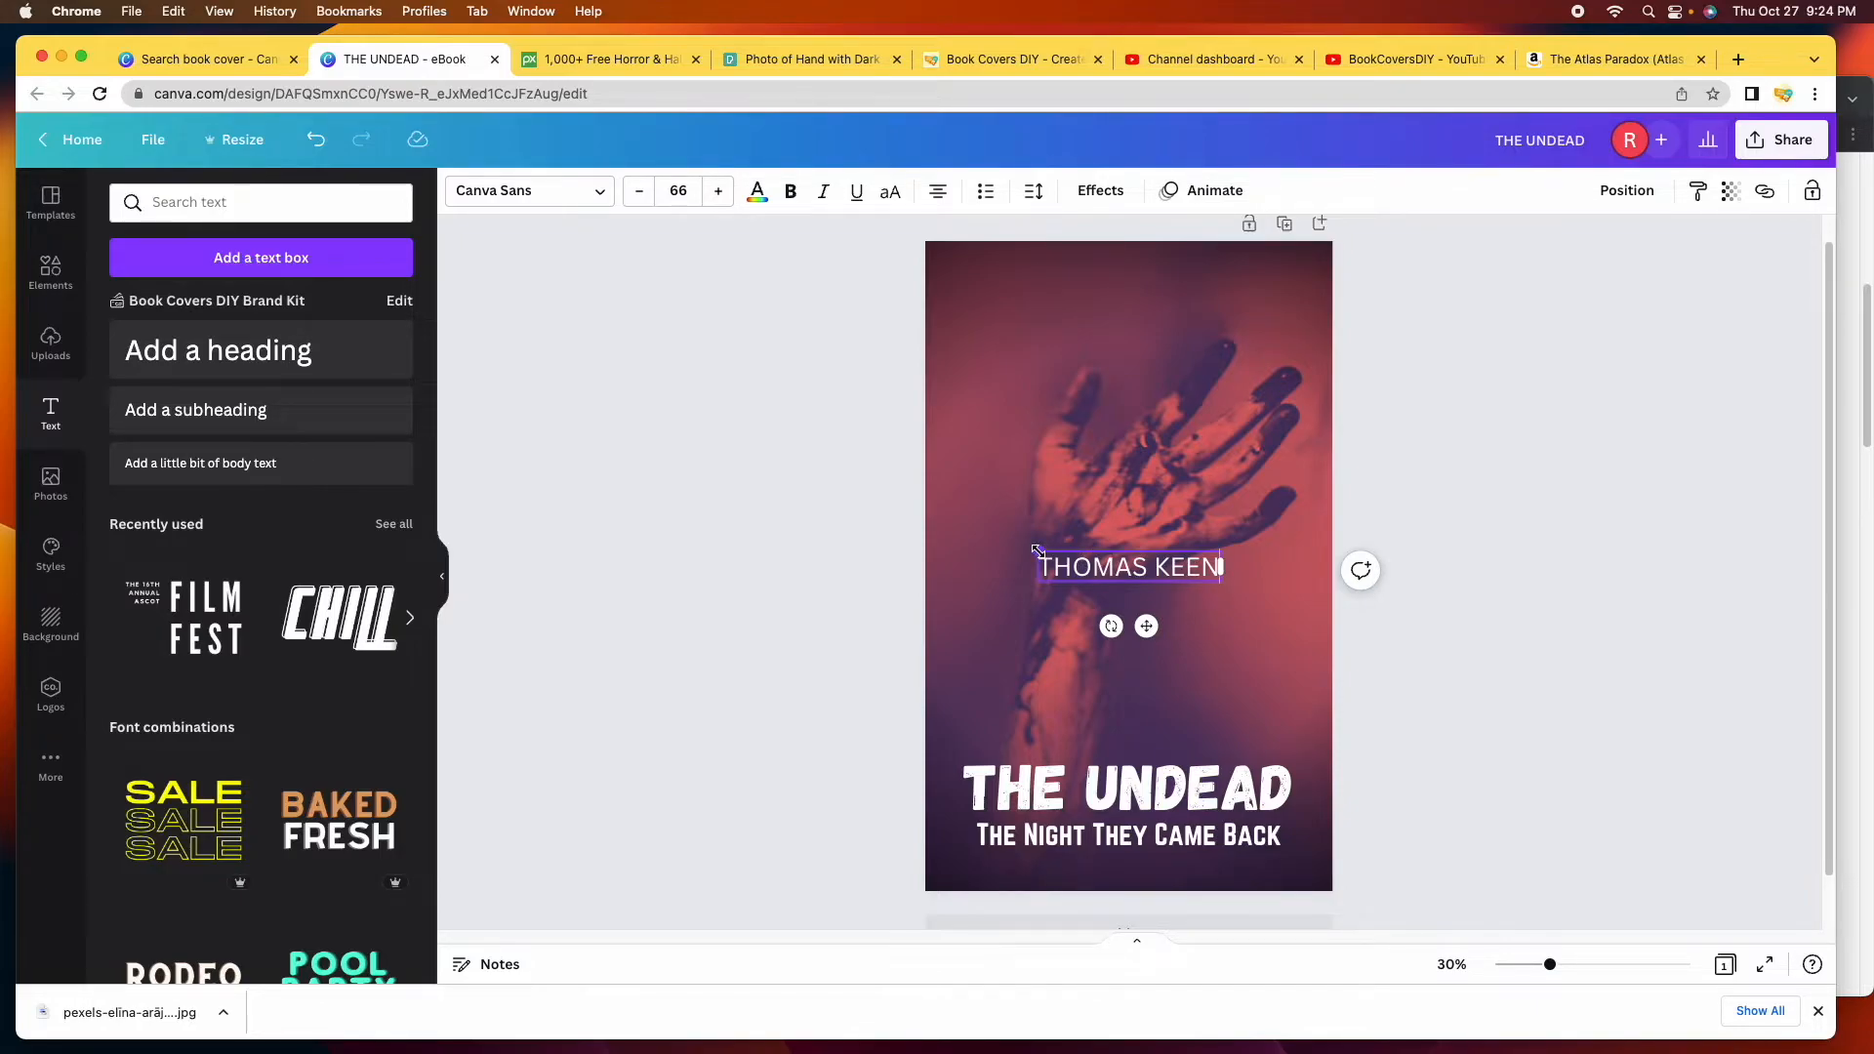
Enlarge the author name and place it at the top centre of the cover.
{"action": "left_click_drag", "start_coordinate": [1038, 550], "coordinate": [966, 539]}
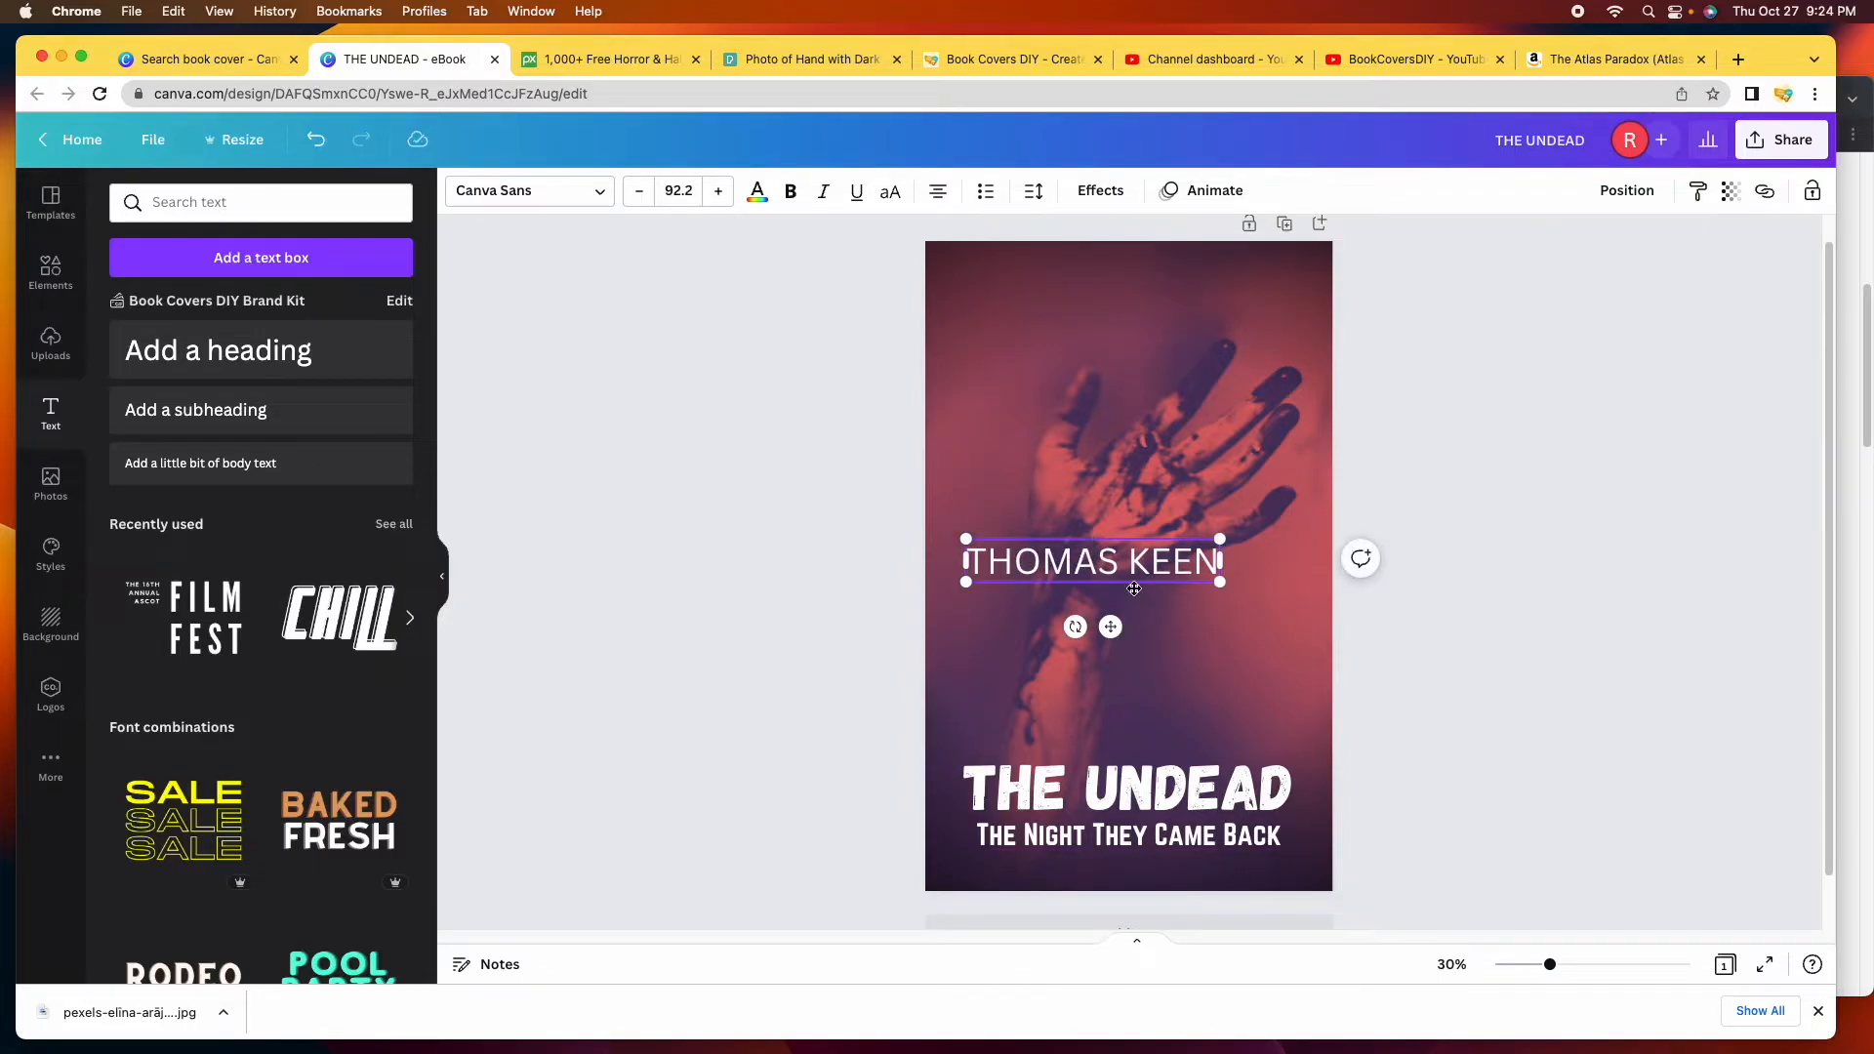
{"action": "left_click", "coordinate": [1482, 738]}
{"action": "left_click_drag", "start_coordinate": [1115, 547], "coordinate": [1149, 304]}
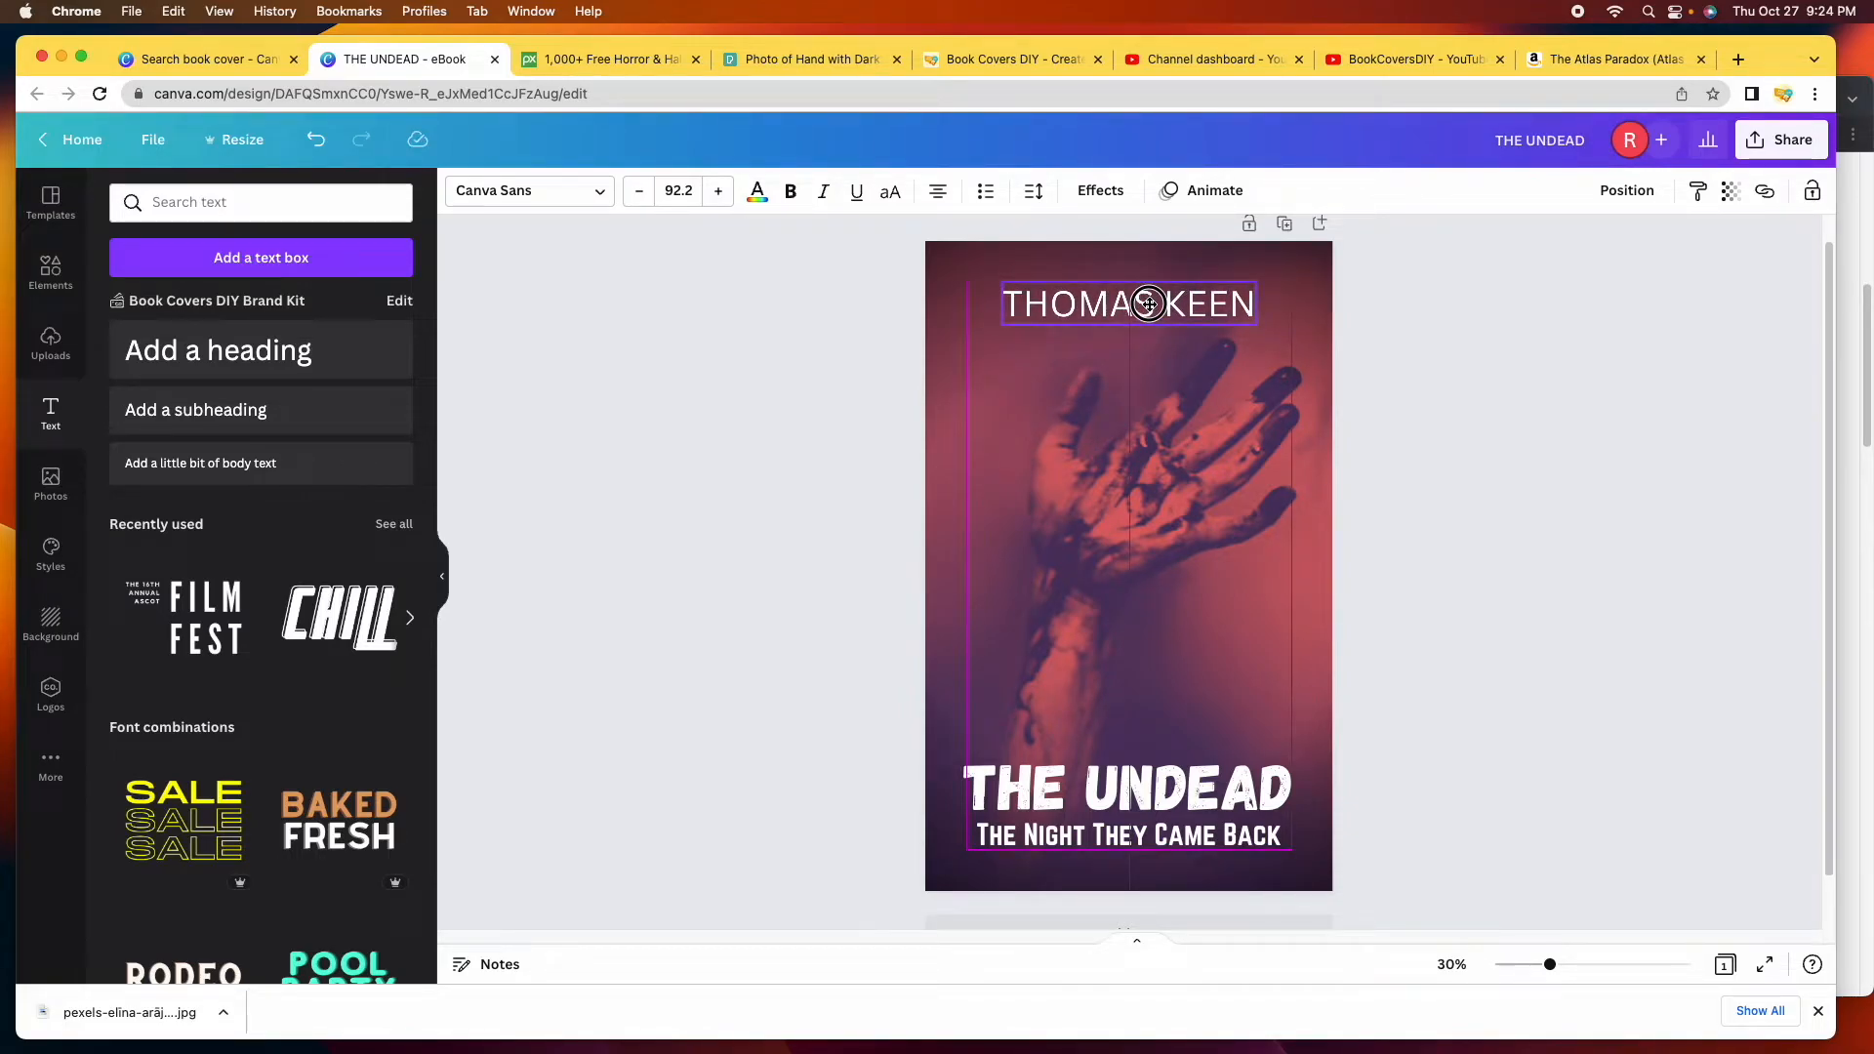
{"action": "left_click_drag", "start_coordinate": [1149, 303], "coordinate": [1149, 305]}
{"action": "left_click", "coordinate": [1443, 455]}
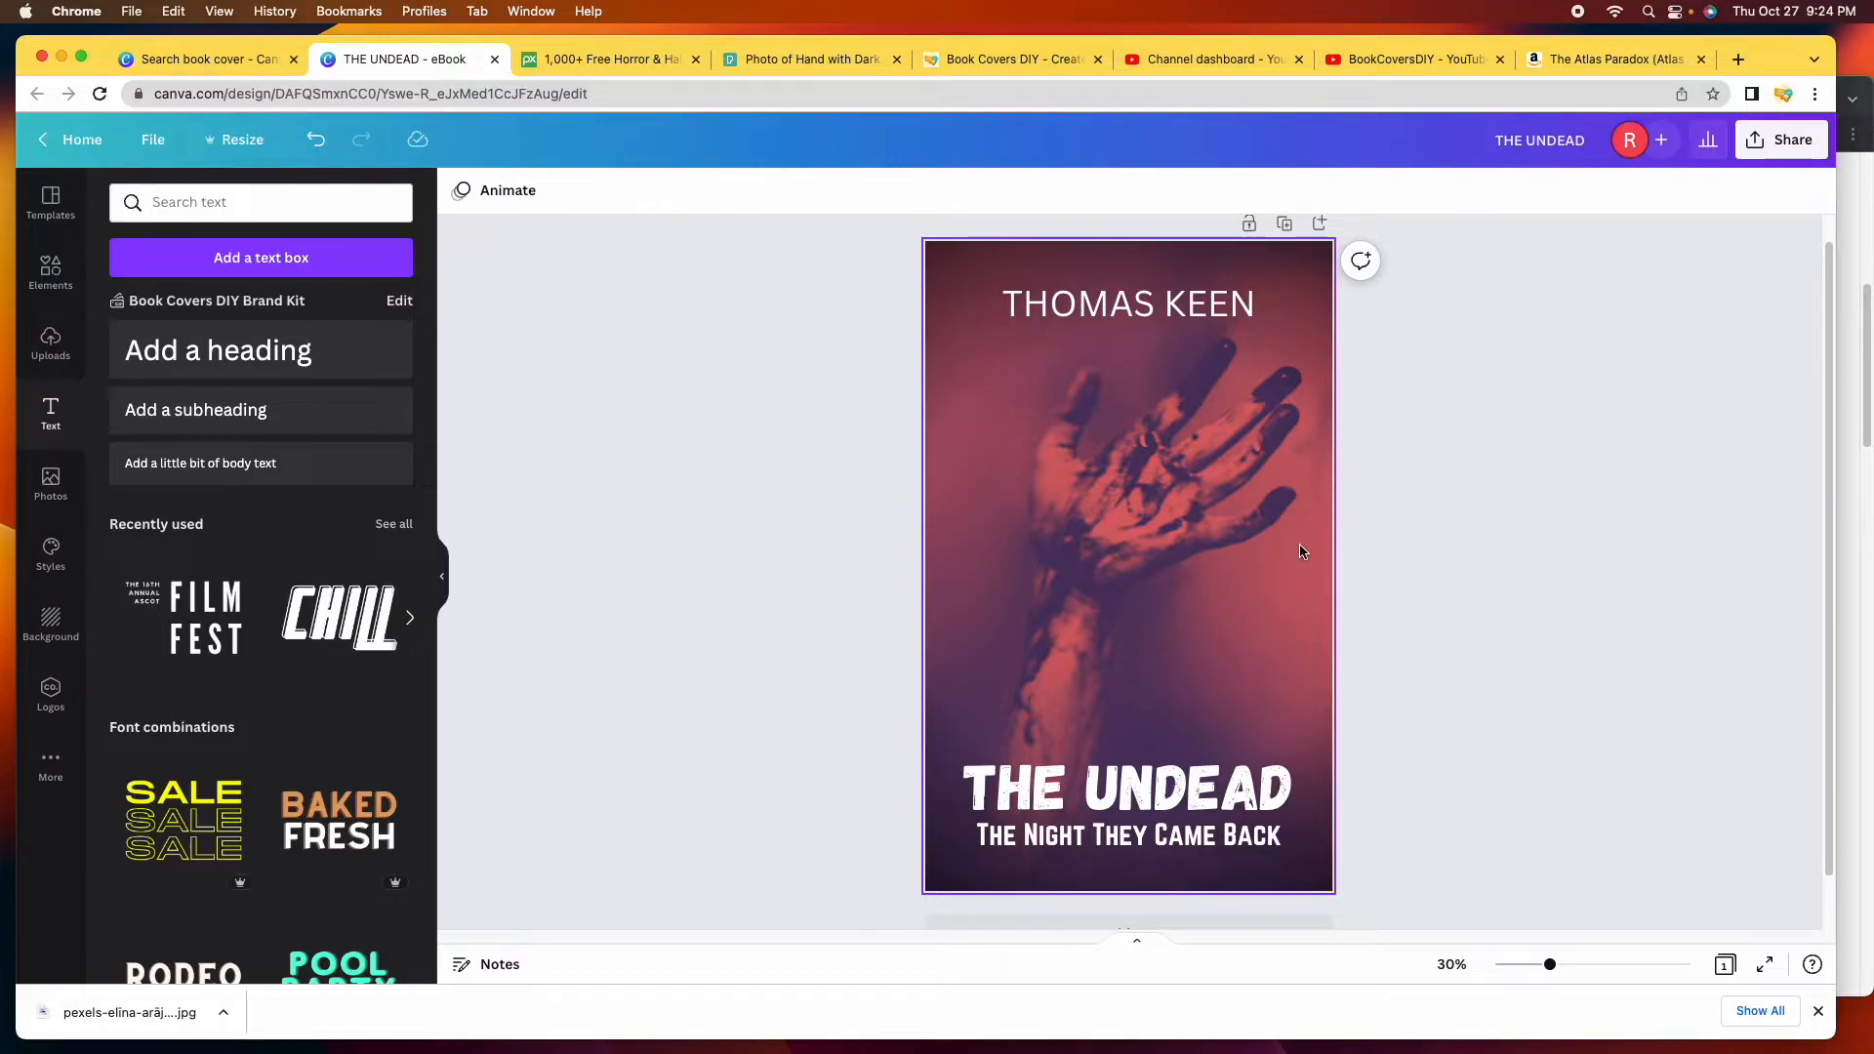
Check the subtitle's styling, then set the author name in Norwester.
{"action": "left_click", "coordinate": [1199, 309]}
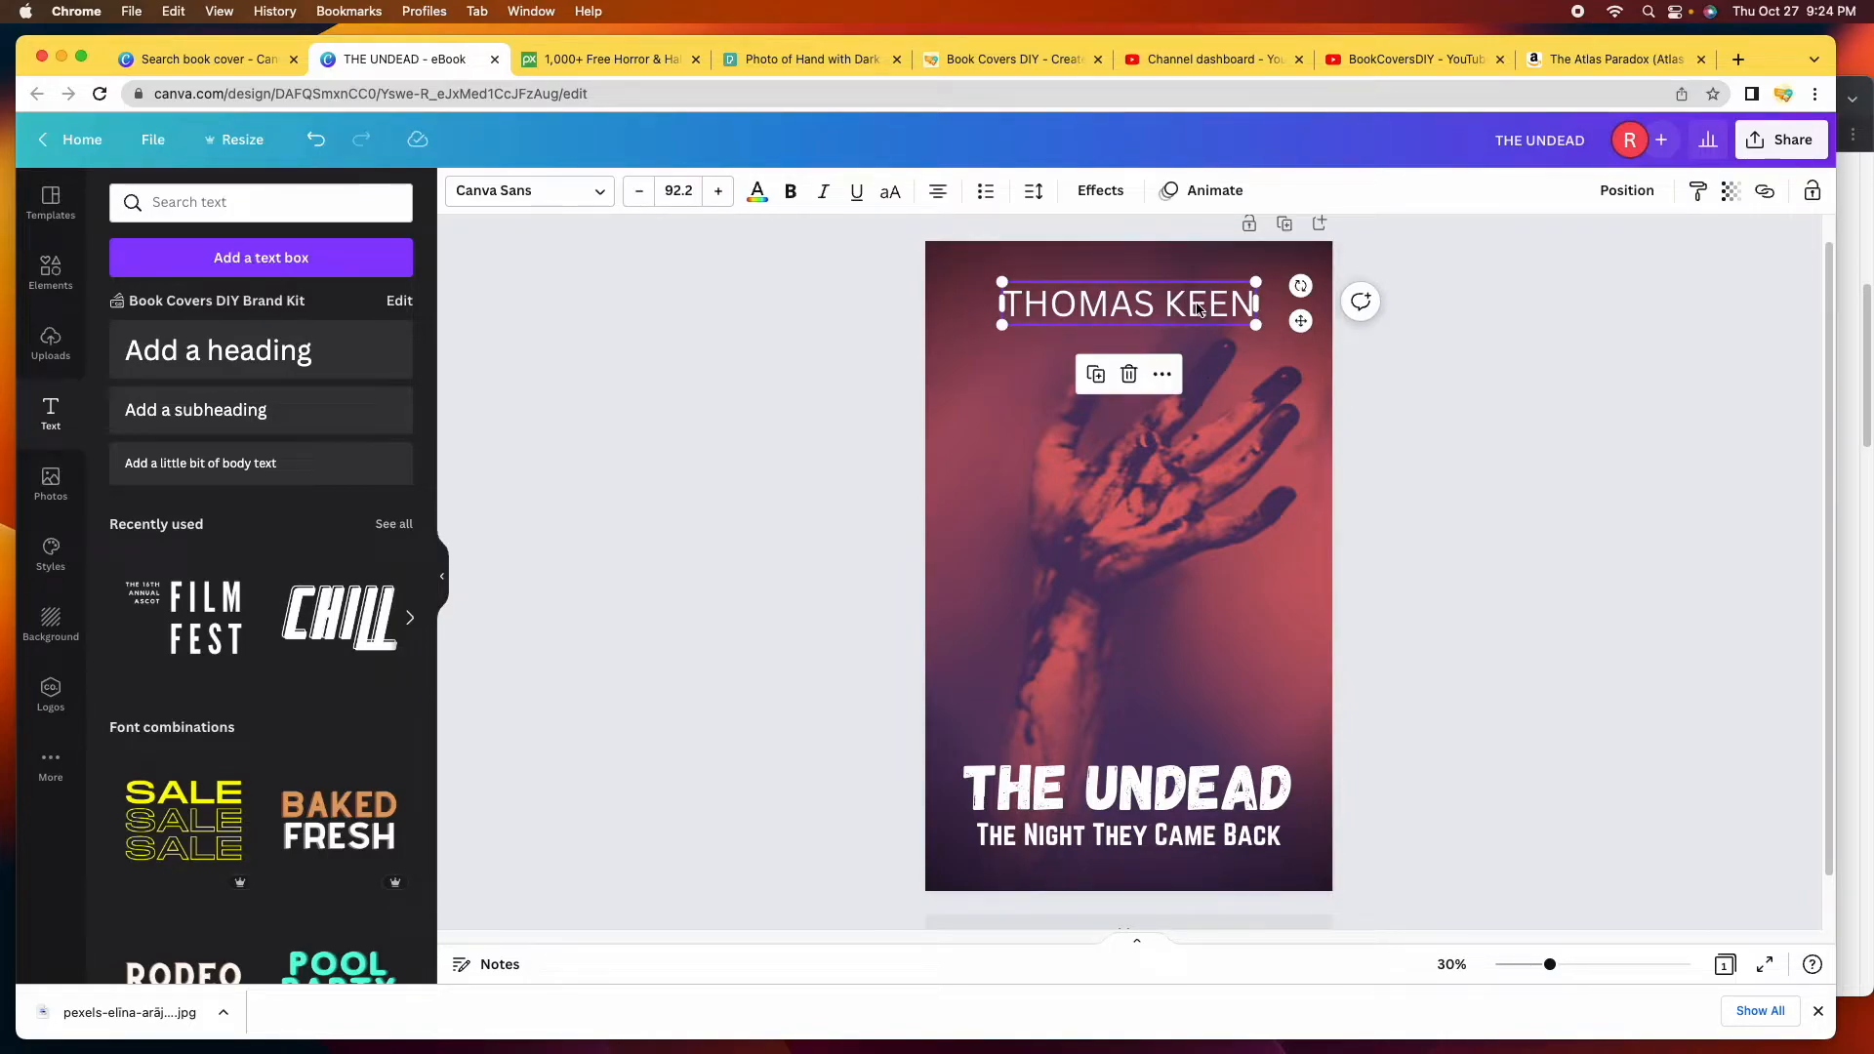
{"action": "left_click", "coordinate": [1104, 855]}
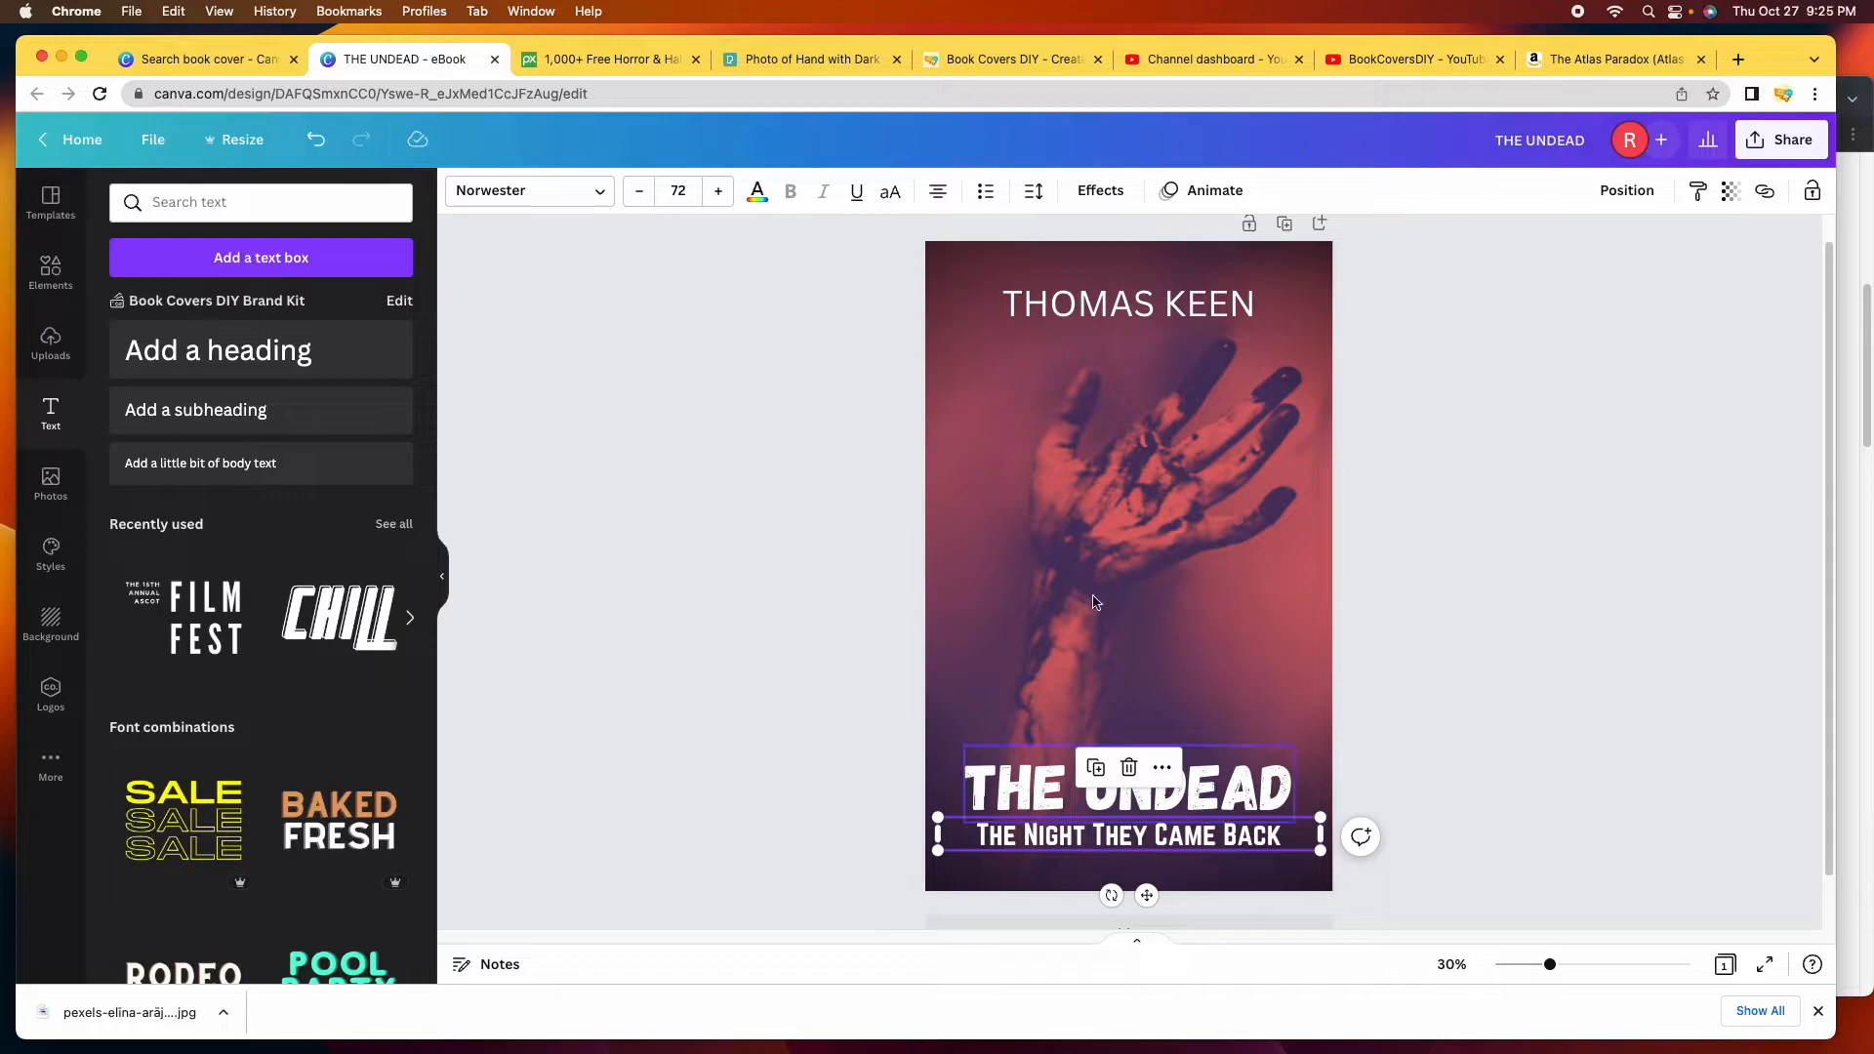
{"action": "left_click", "coordinate": [1078, 314]}
{"action": "left_click", "coordinate": [591, 191]}
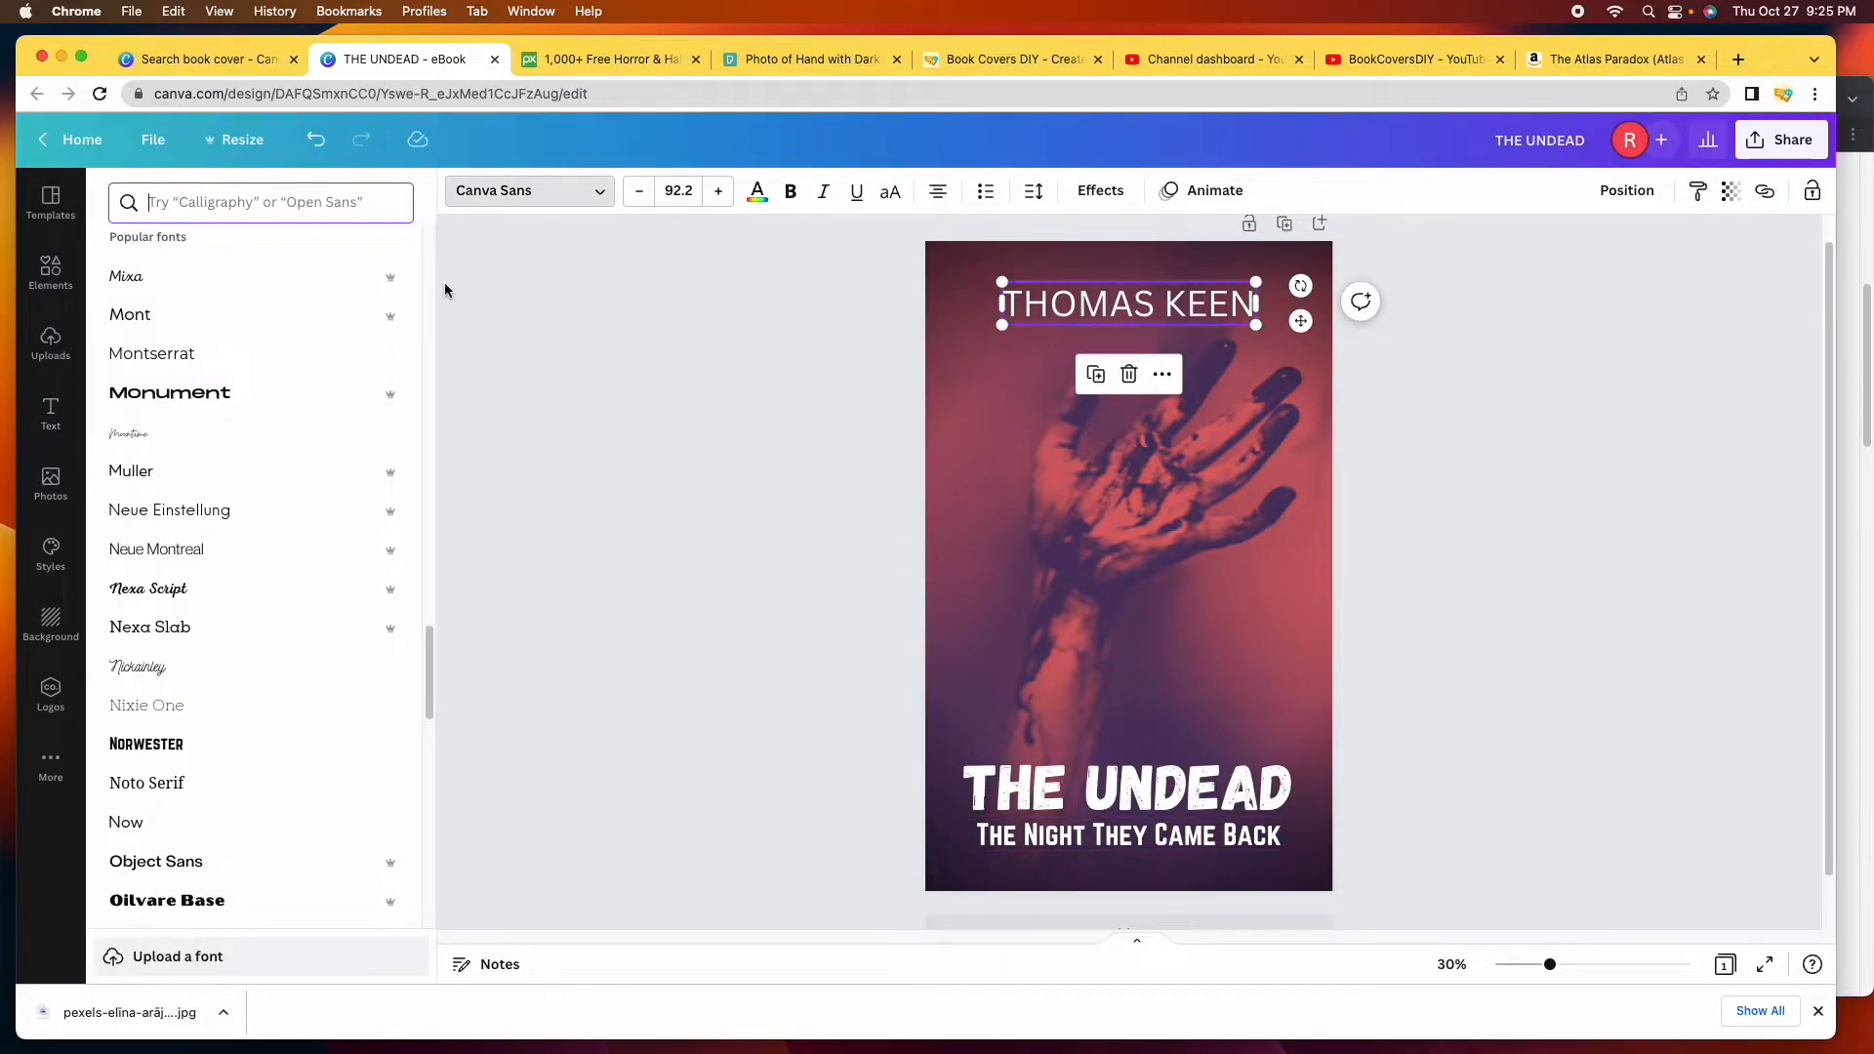
{"action": "scroll", "coordinate": [335, 597], "scroll_direction": "up", "scroll_amount": 10}
{"action": "scroll", "coordinate": [335, 597], "scroll_direction": "up", "scroll_amount": 1}
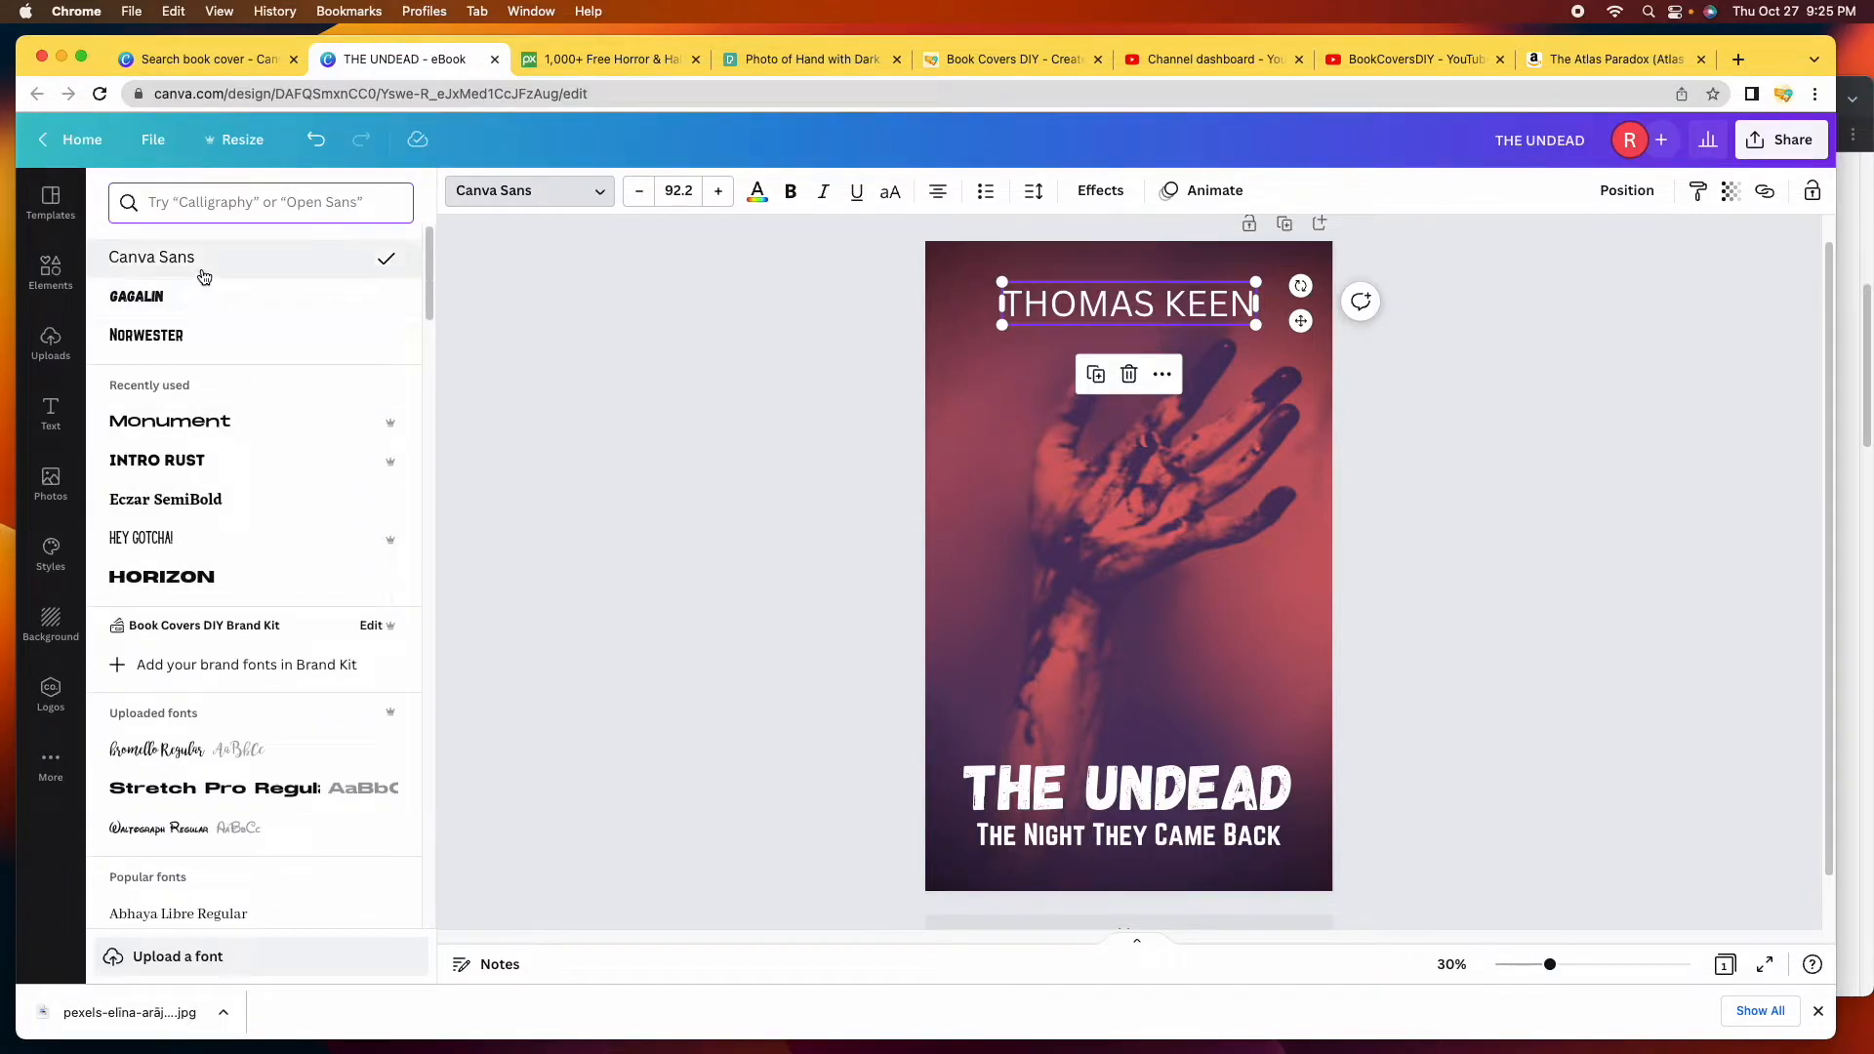
{"action": "left_click", "coordinate": [208, 338]}
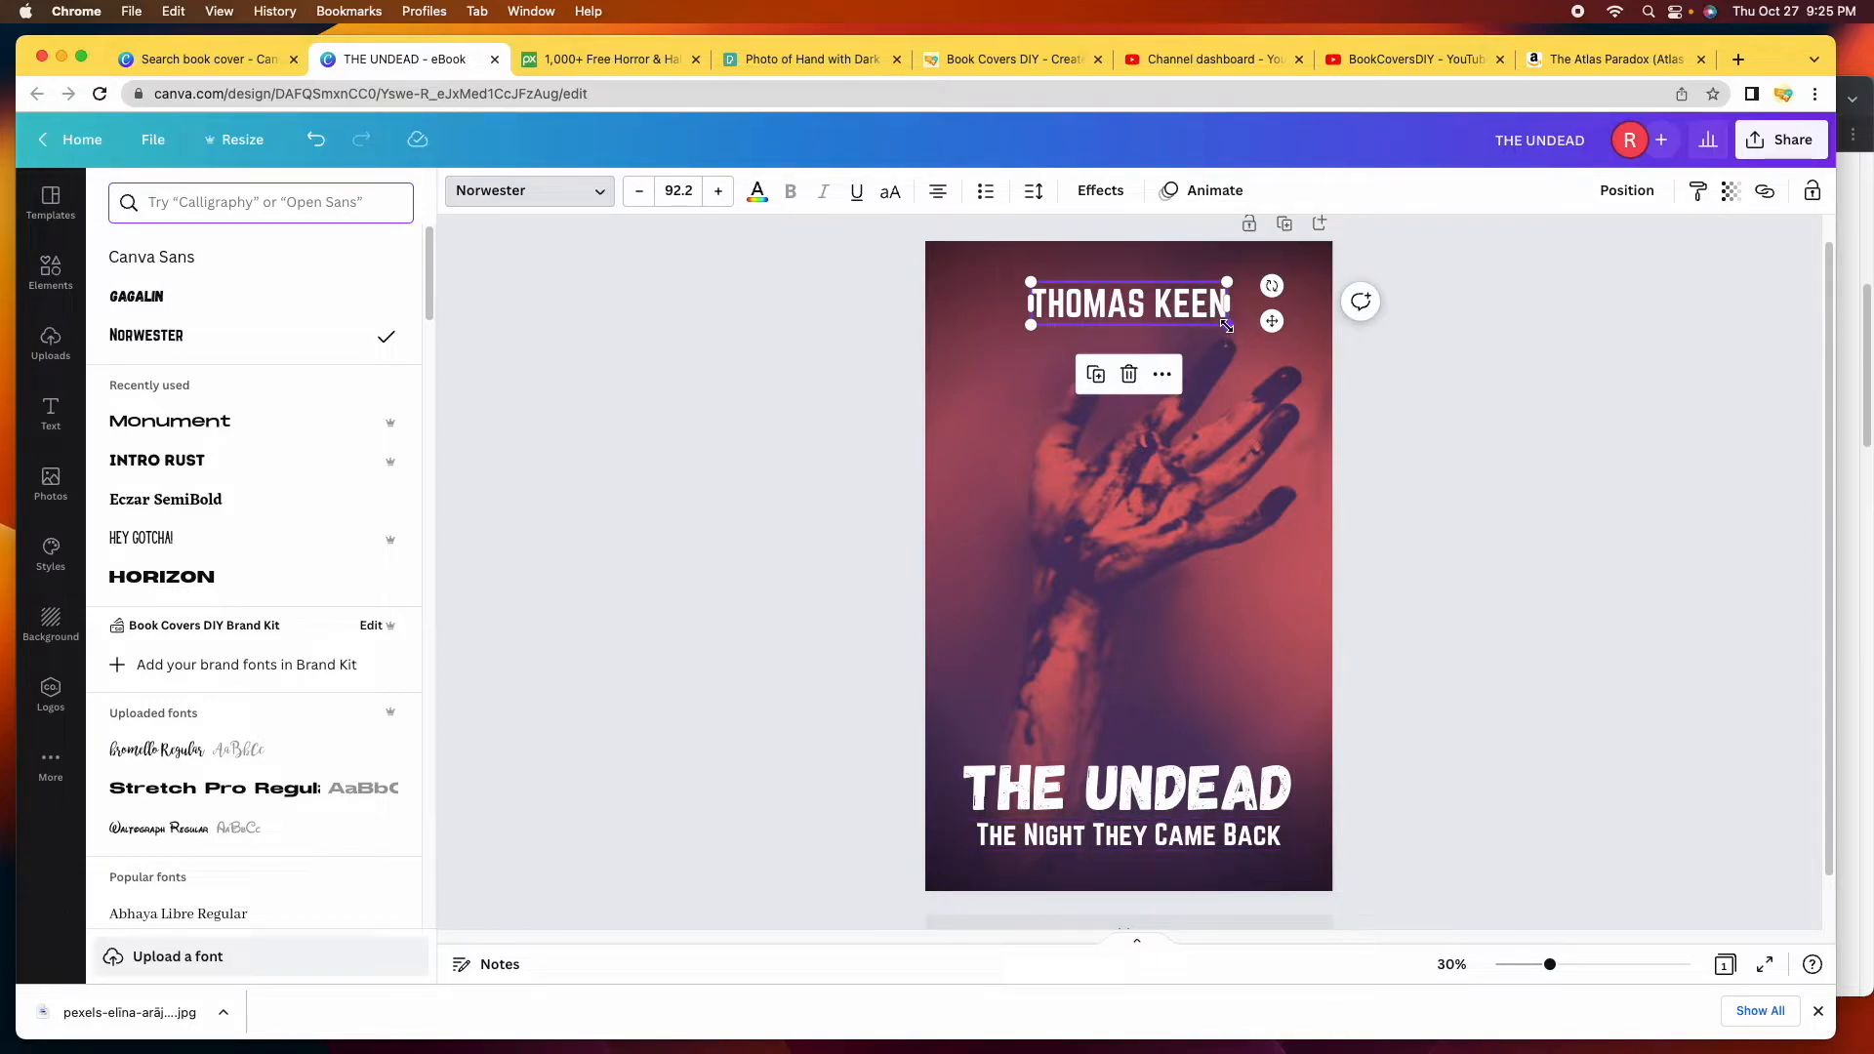
Enlarge the author name to size 102 and recentre it at the top.
{"action": "left_click_drag", "start_coordinate": [1228, 325], "coordinate": [1248, 337]}
{"action": "left_click_drag", "start_coordinate": [1149, 306], "coordinate": [1132, 303]}
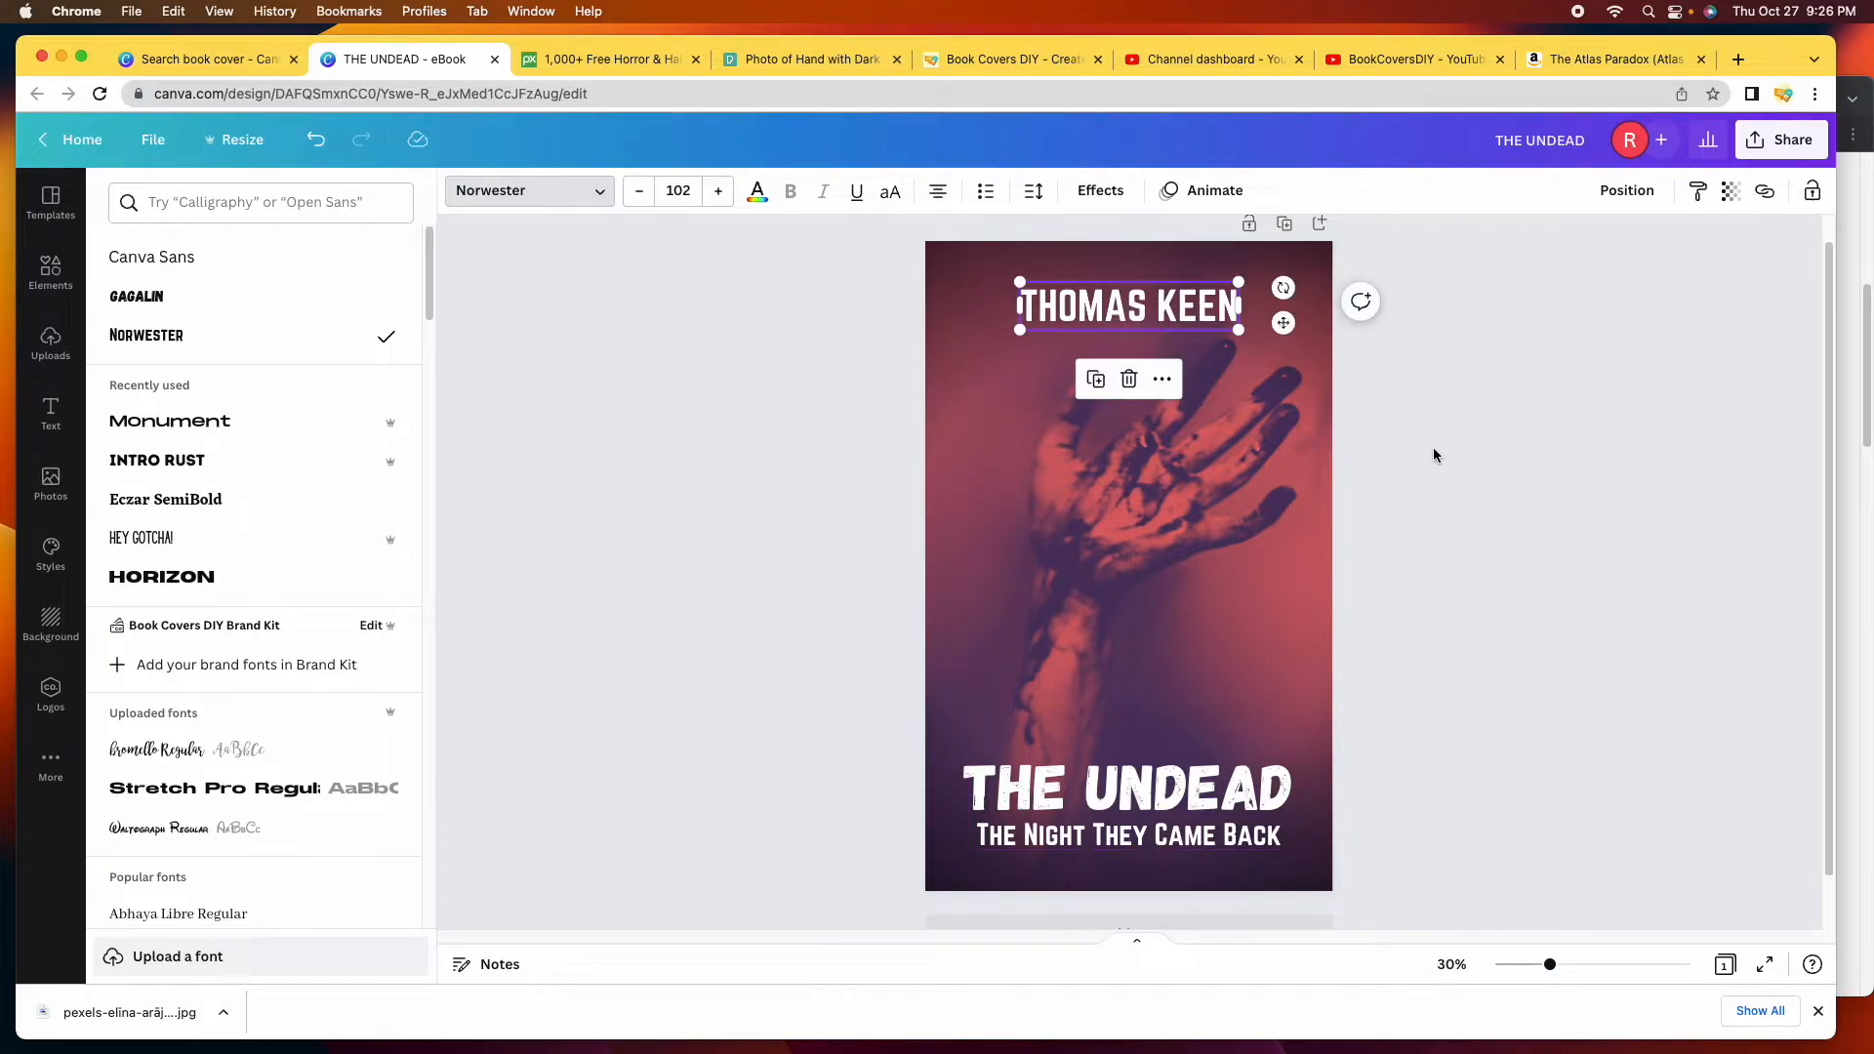
{"action": "left_click", "coordinate": [1545, 598]}
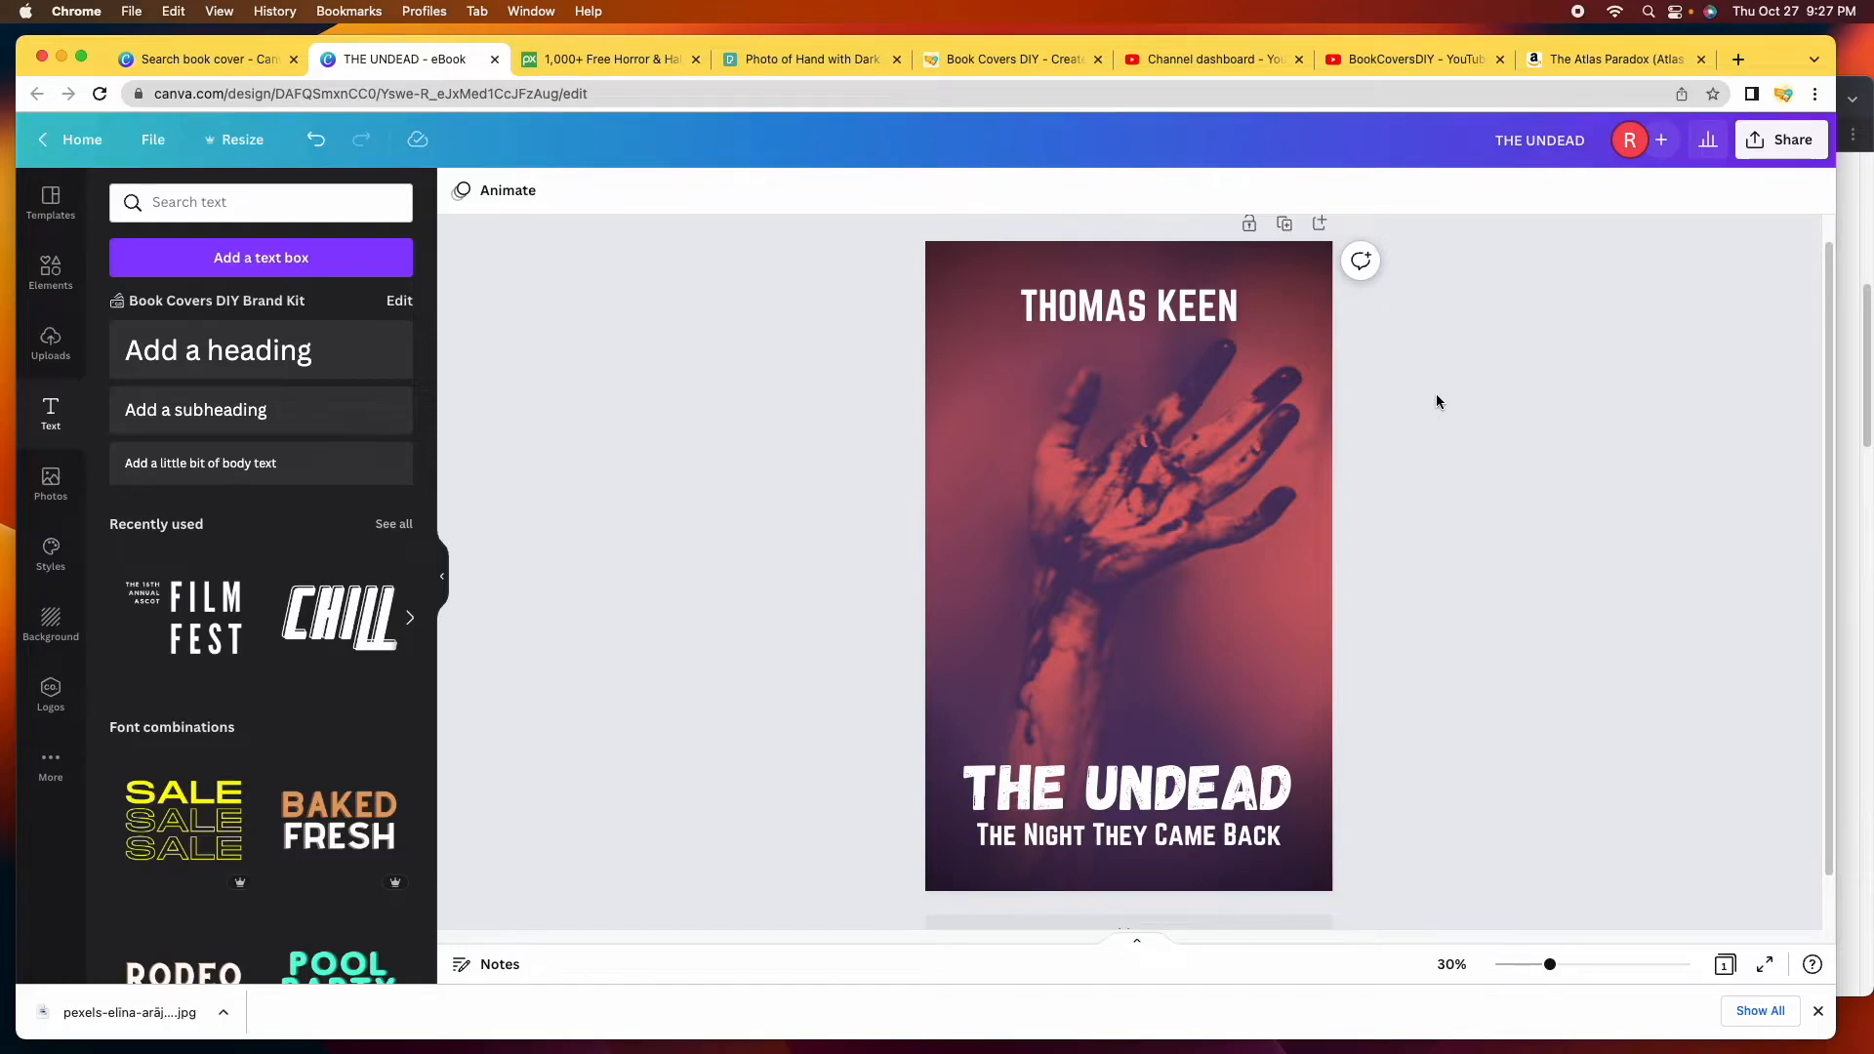
Duplicate the THE UNDEAD cover with the red hand to create an identical Page 2.
{"action": "scroll", "coordinate": [1270, 409], "scroll_direction": "up", "scroll_amount": 1}
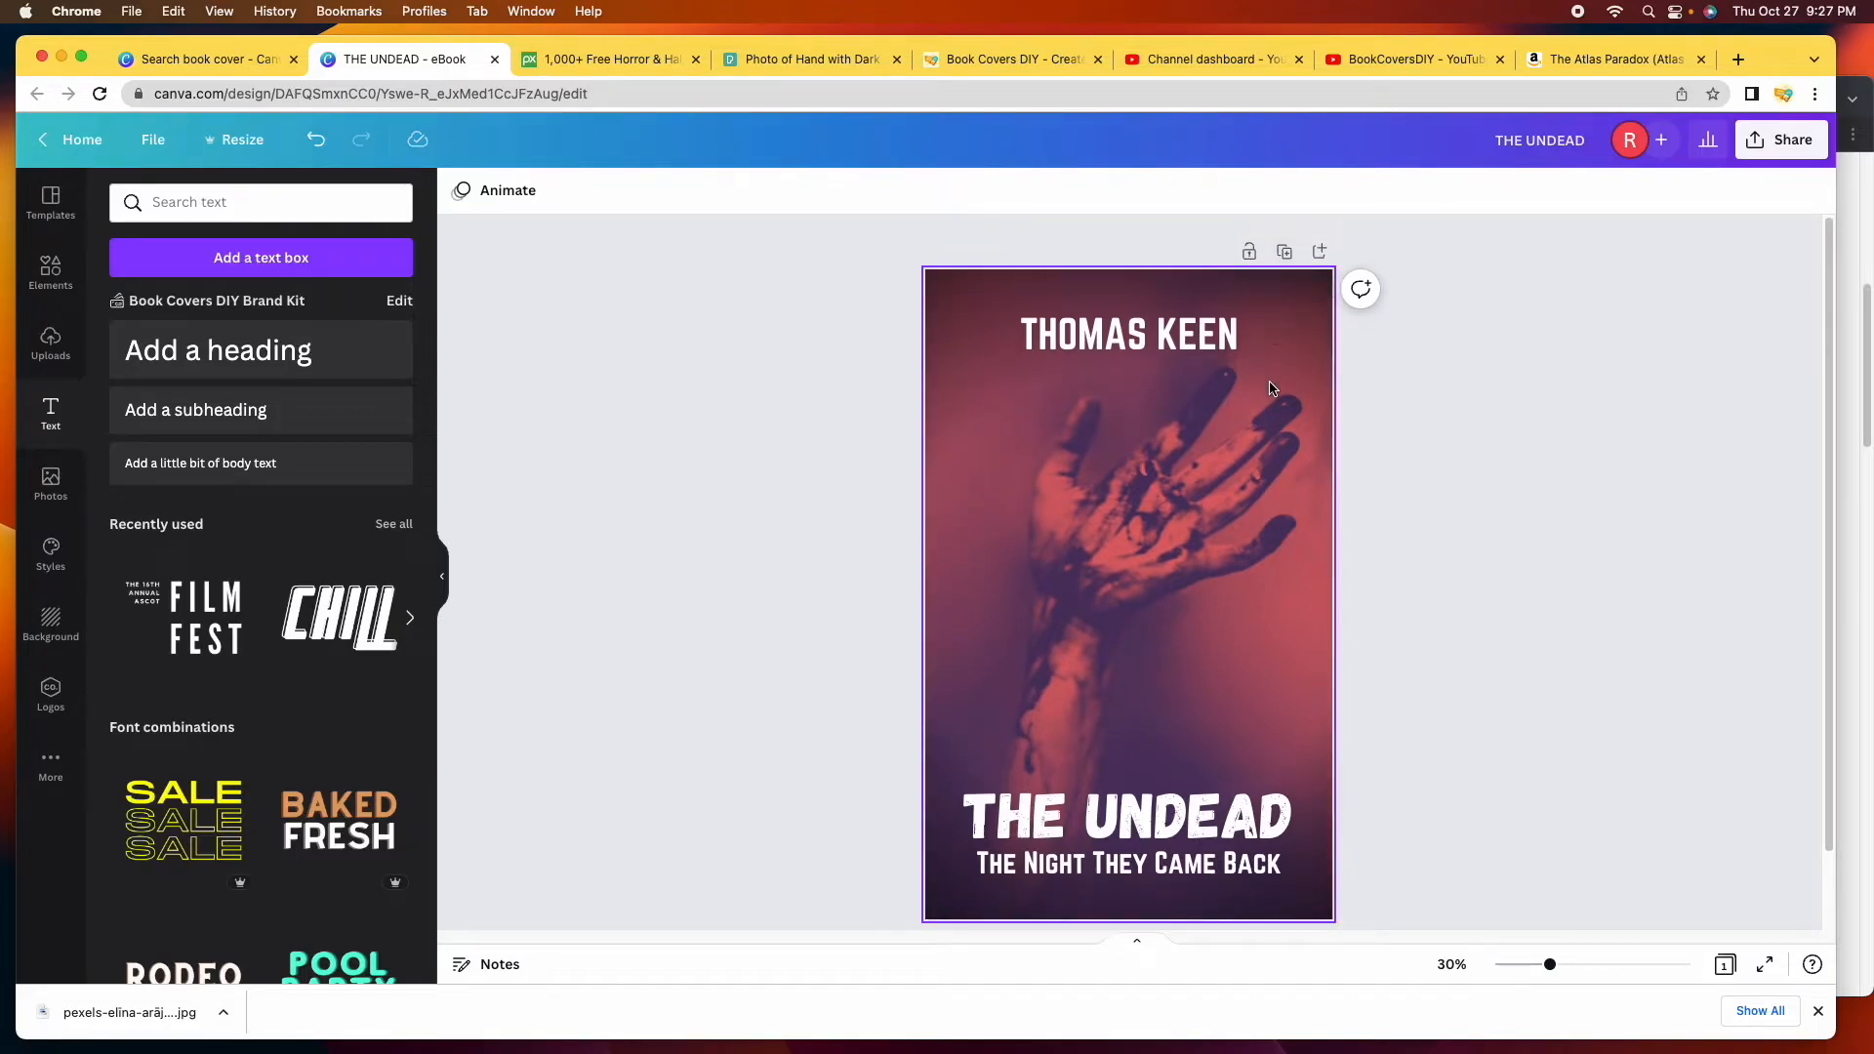
{"action": "left_click", "coordinate": [1287, 257]}
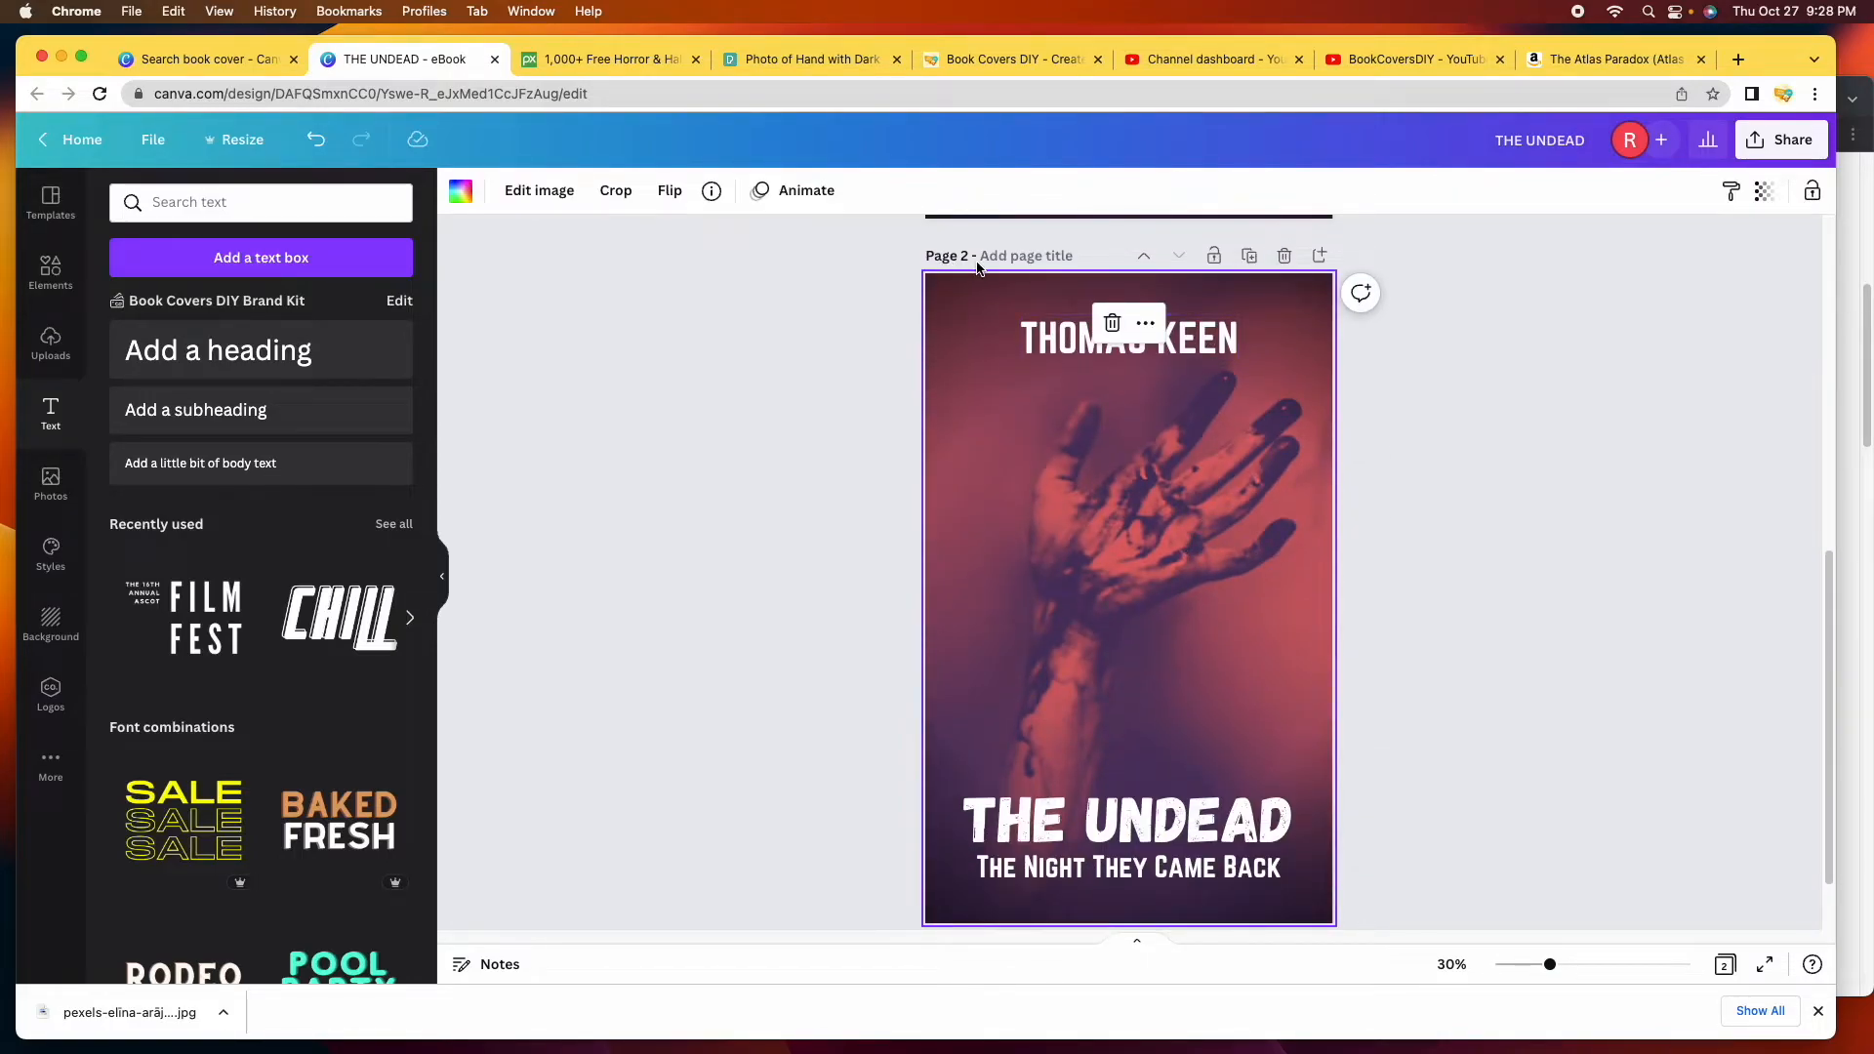
{"action": "scroll", "coordinate": [1349, 738], "scroll_direction": "up", "scroll_amount": 5}
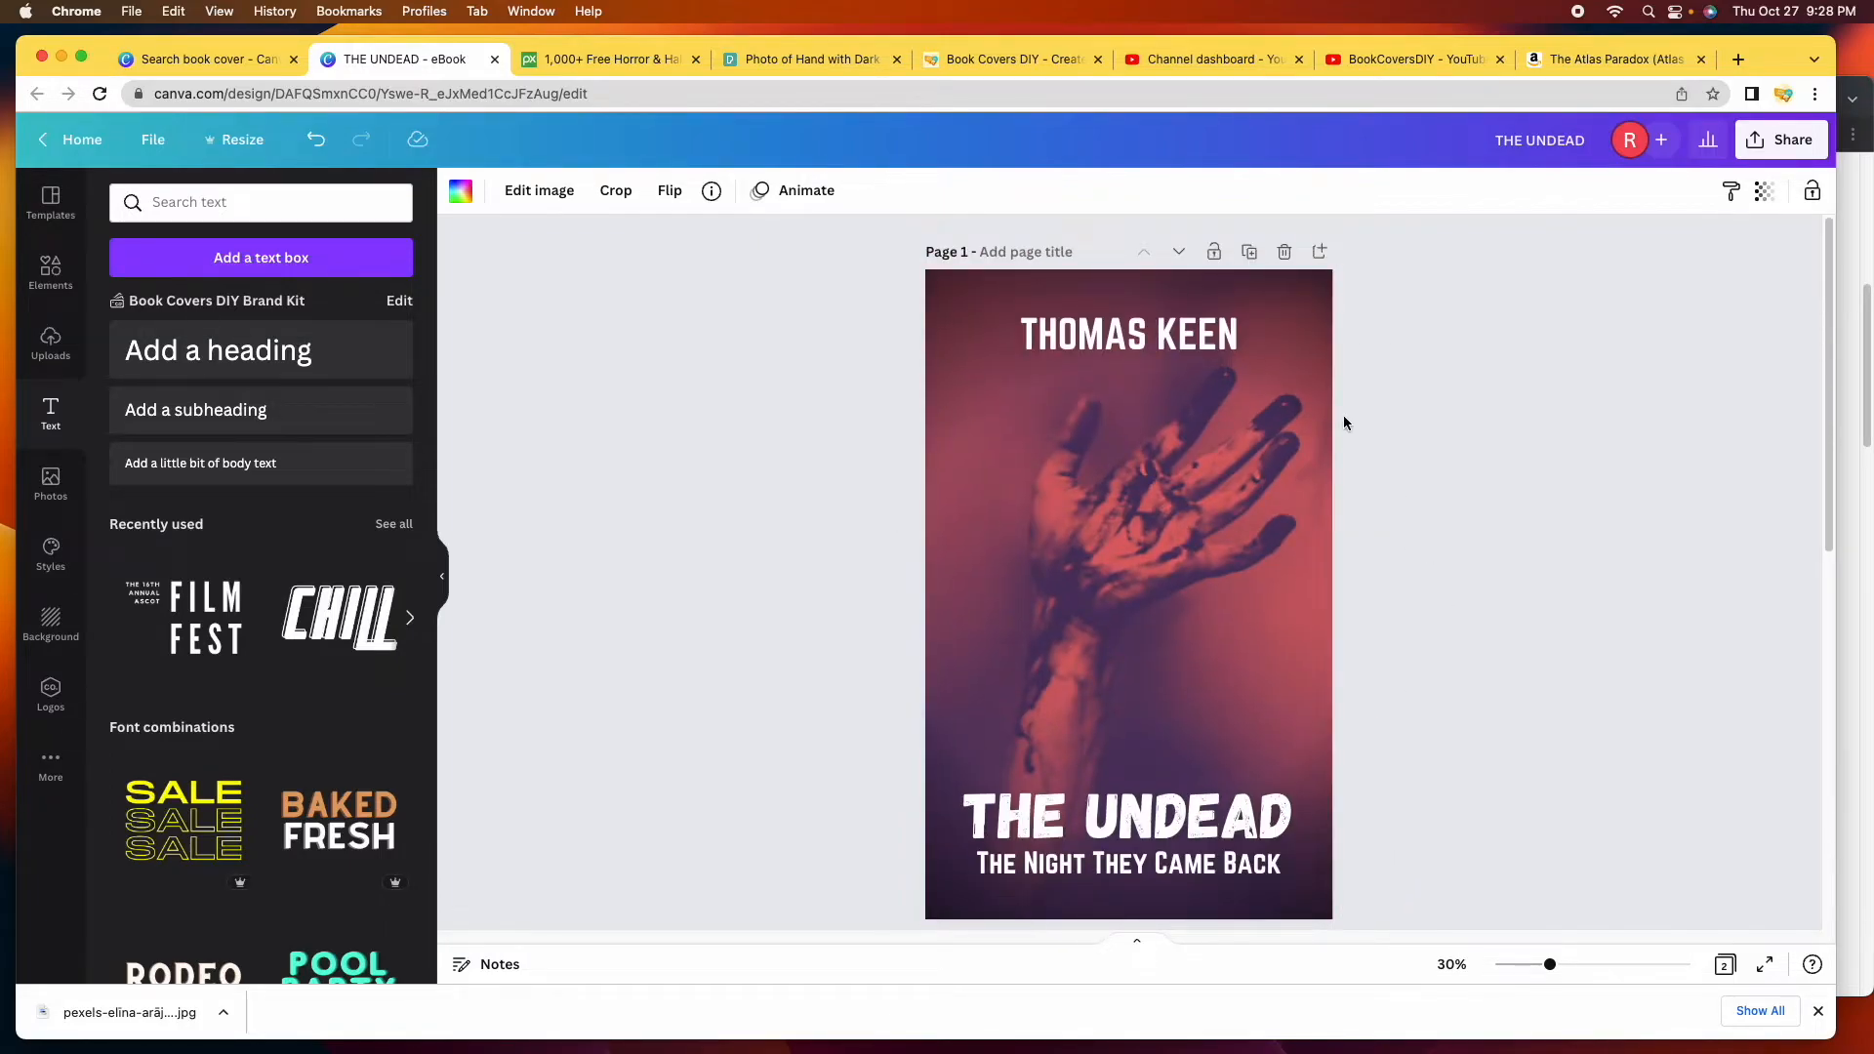
{"action": "scroll", "coordinate": [1495, 699], "scroll_direction": "down", "scroll_amount": 2}
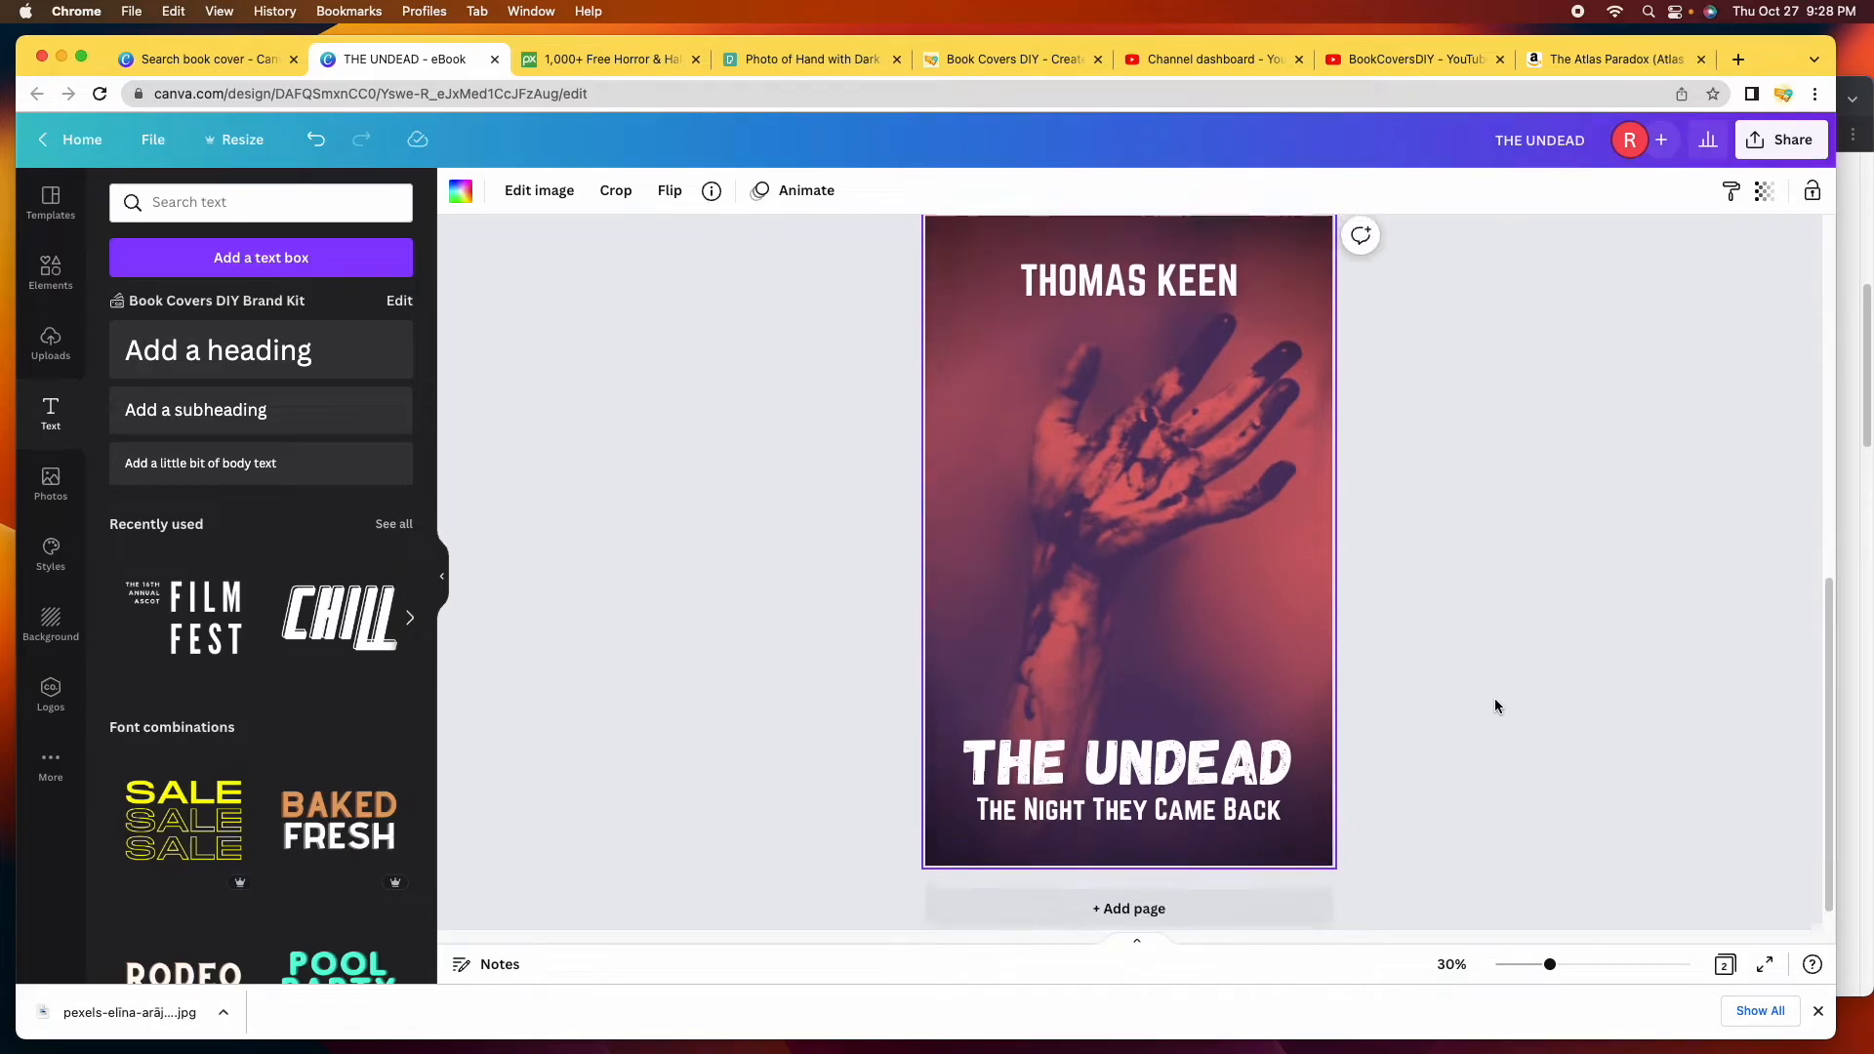
{"action": "scroll", "coordinate": [1496, 699], "scroll_direction": "up", "scroll_amount": 1}
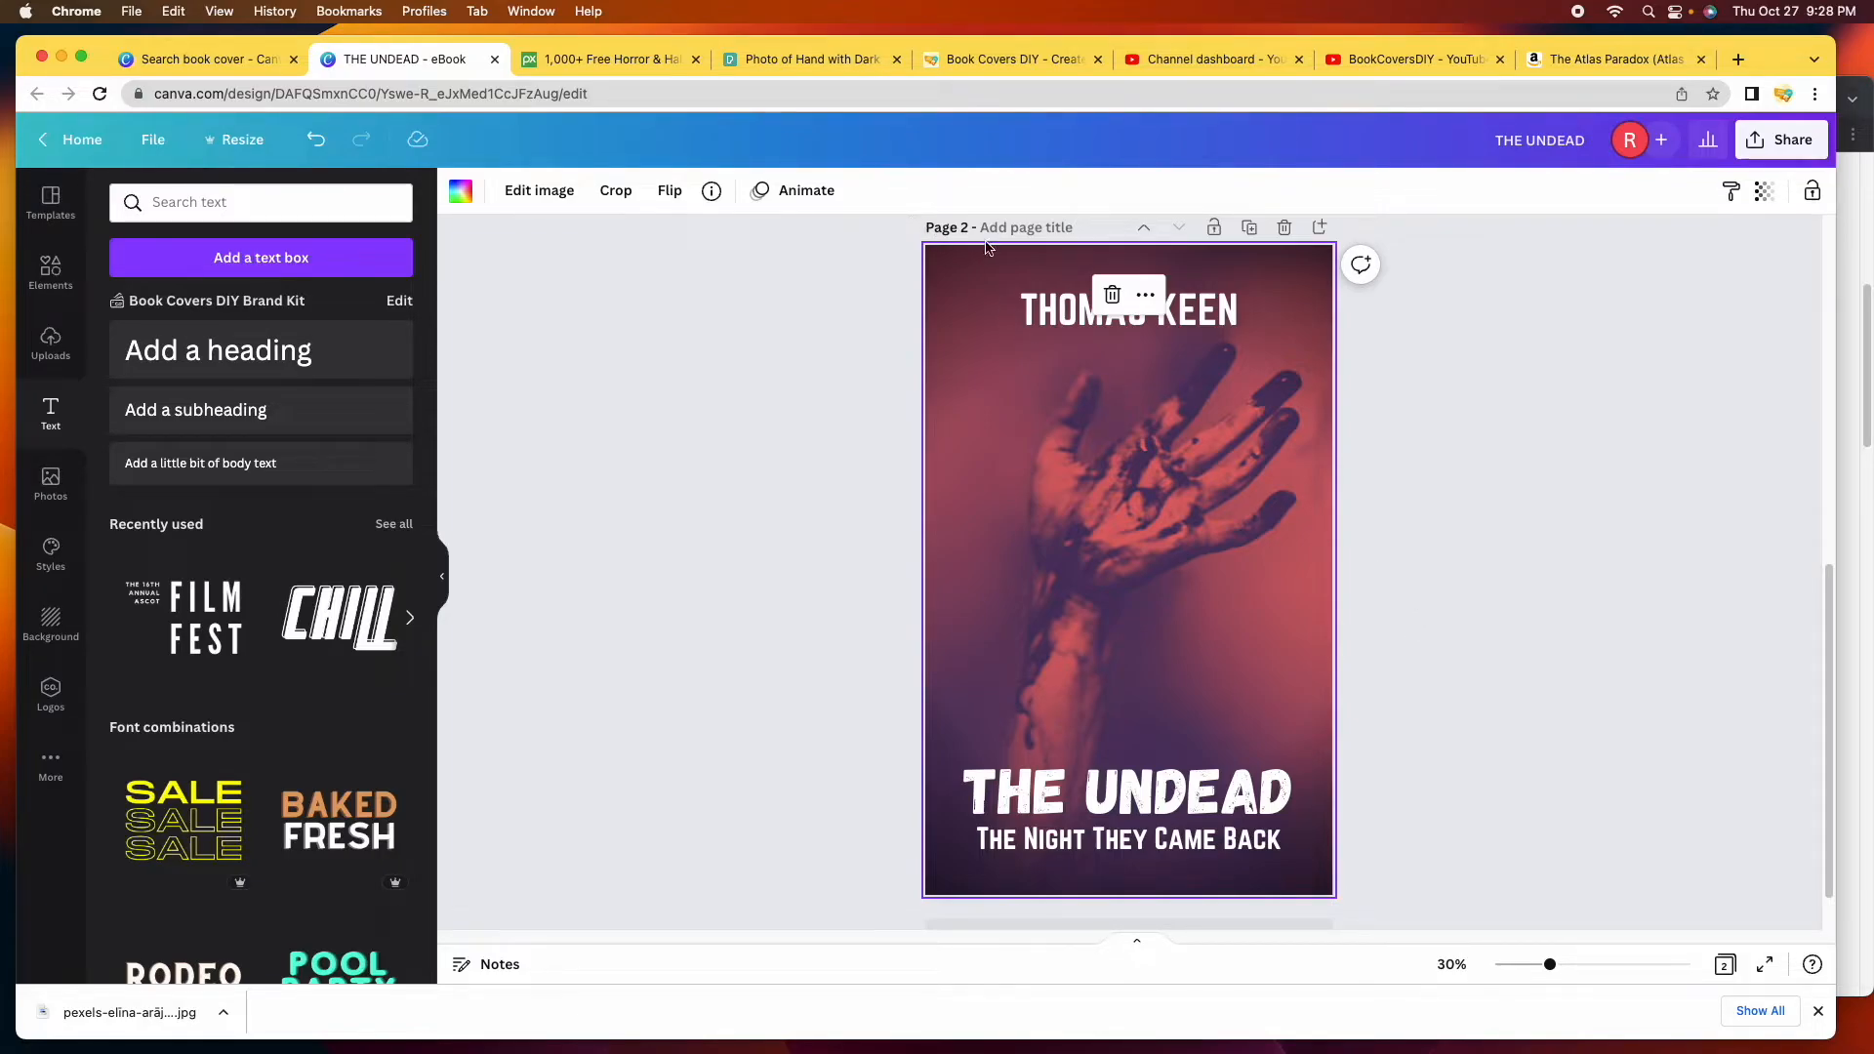
{"action": "scroll", "coordinate": [794, 363], "scroll_direction": "up", "scroll_amount": 5}
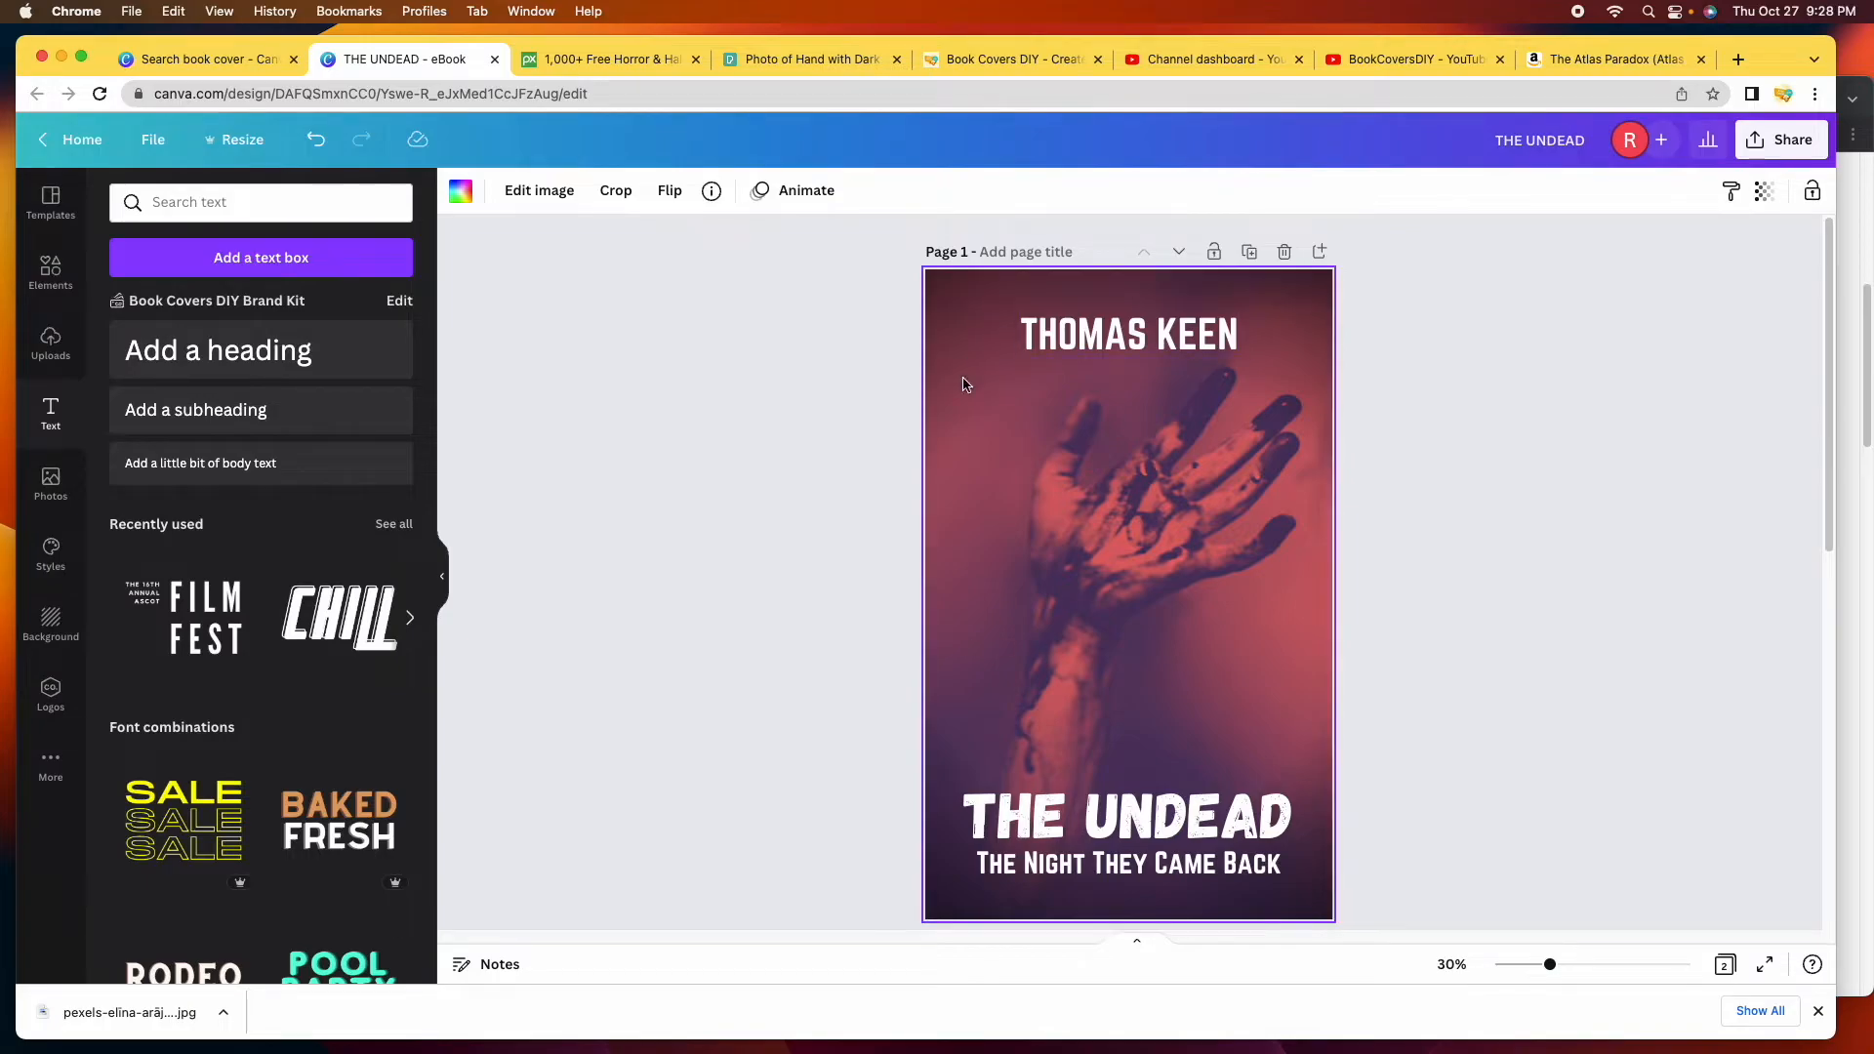
{"action": "scroll", "coordinate": [1145, 567], "scroll_direction": "down", "scroll_amount": 5}
{"action": "scroll", "coordinate": [1144, 571], "scroll_direction": "down", "scroll_amount": 3}
{"action": "scroll", "coordinate": [1145, 571], "scroll_direction": "down", "scroll_amount": 1}
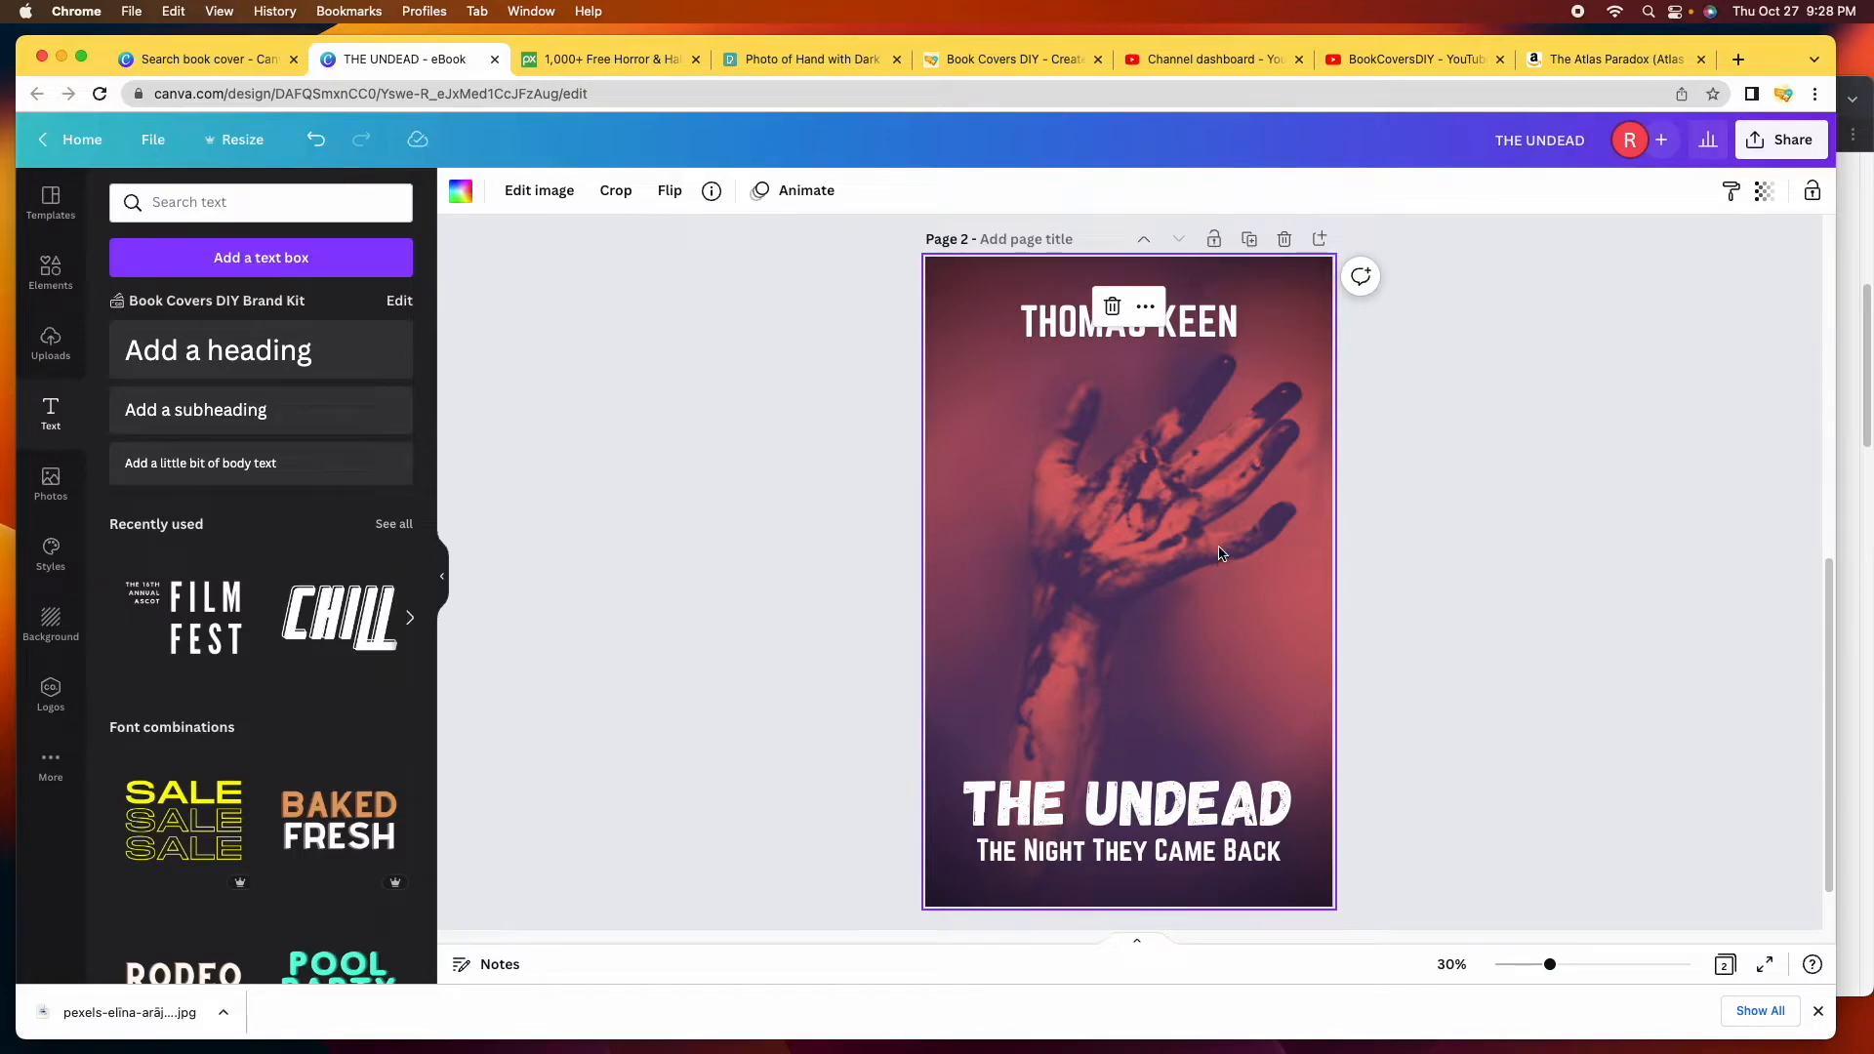
Put the page-2 hand photo into crop mode and make a first drag of the photo.
{"action": "left_click", "coordinate": [1165, 535]}
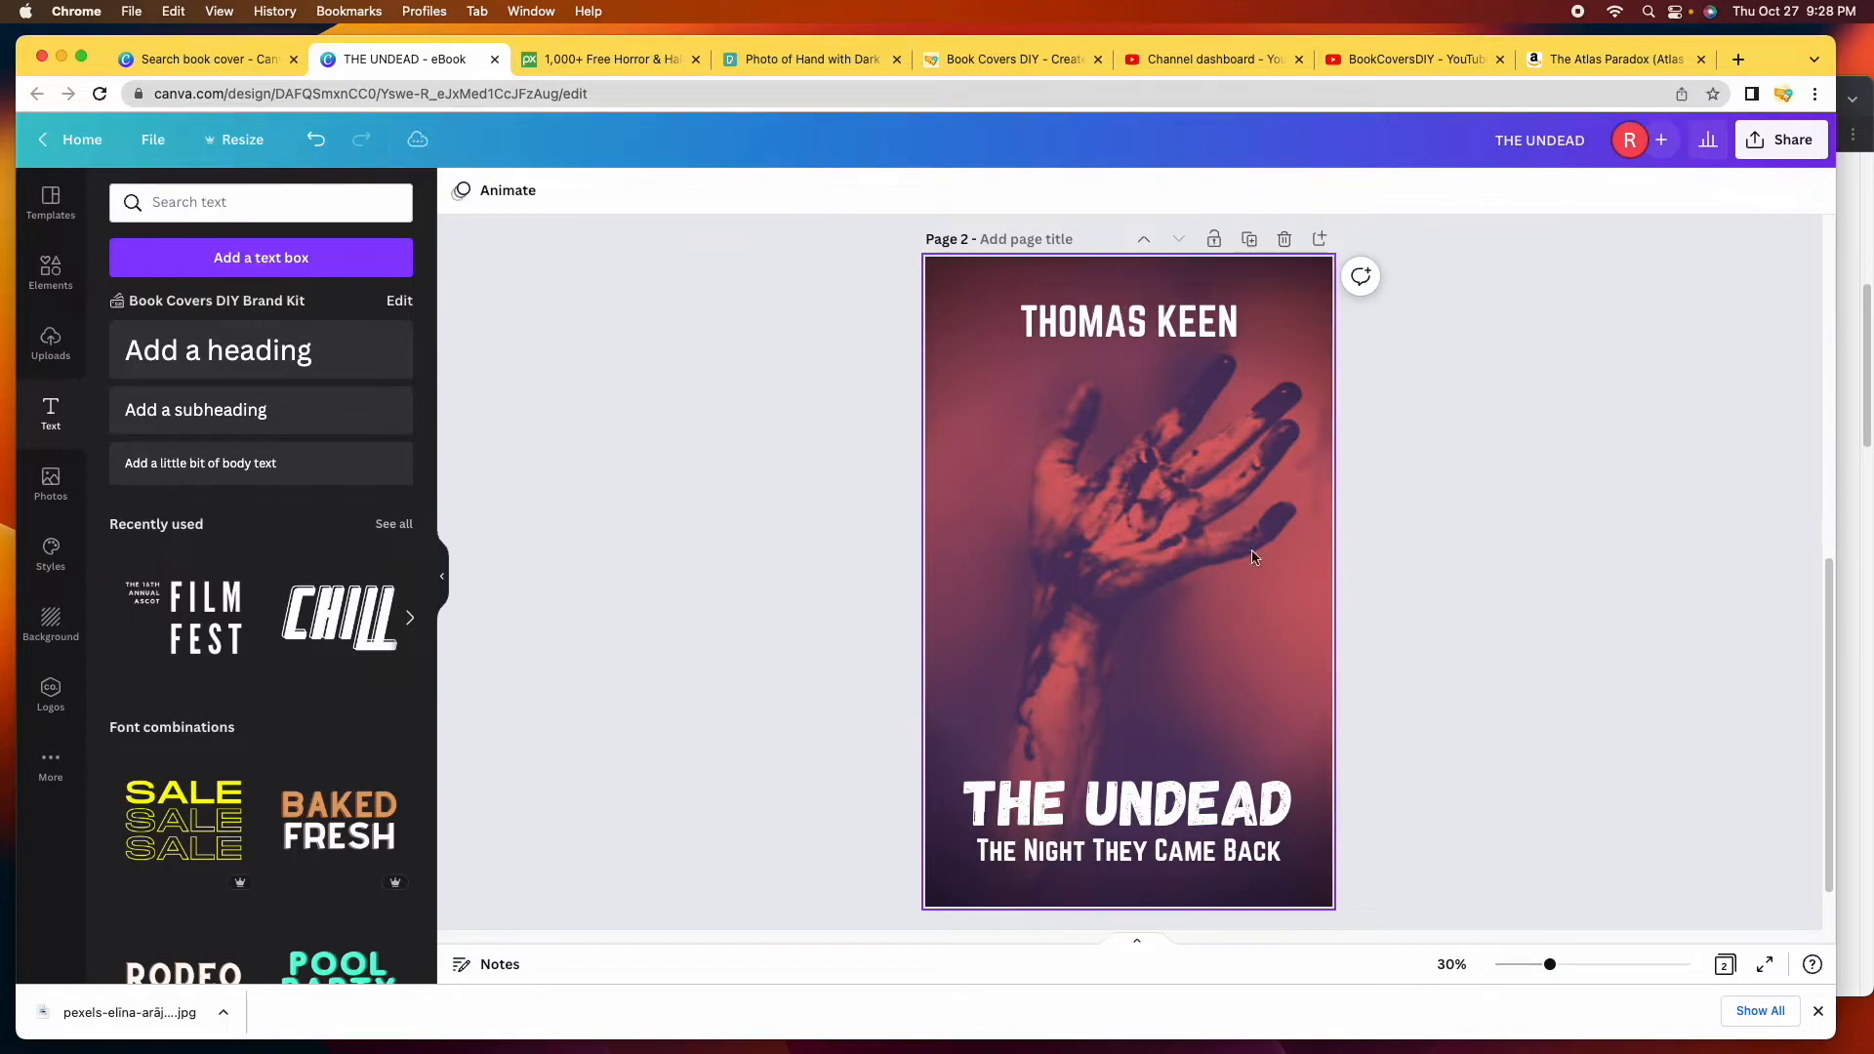
{"action": "double_click", "coordinate": [1153, 566]}
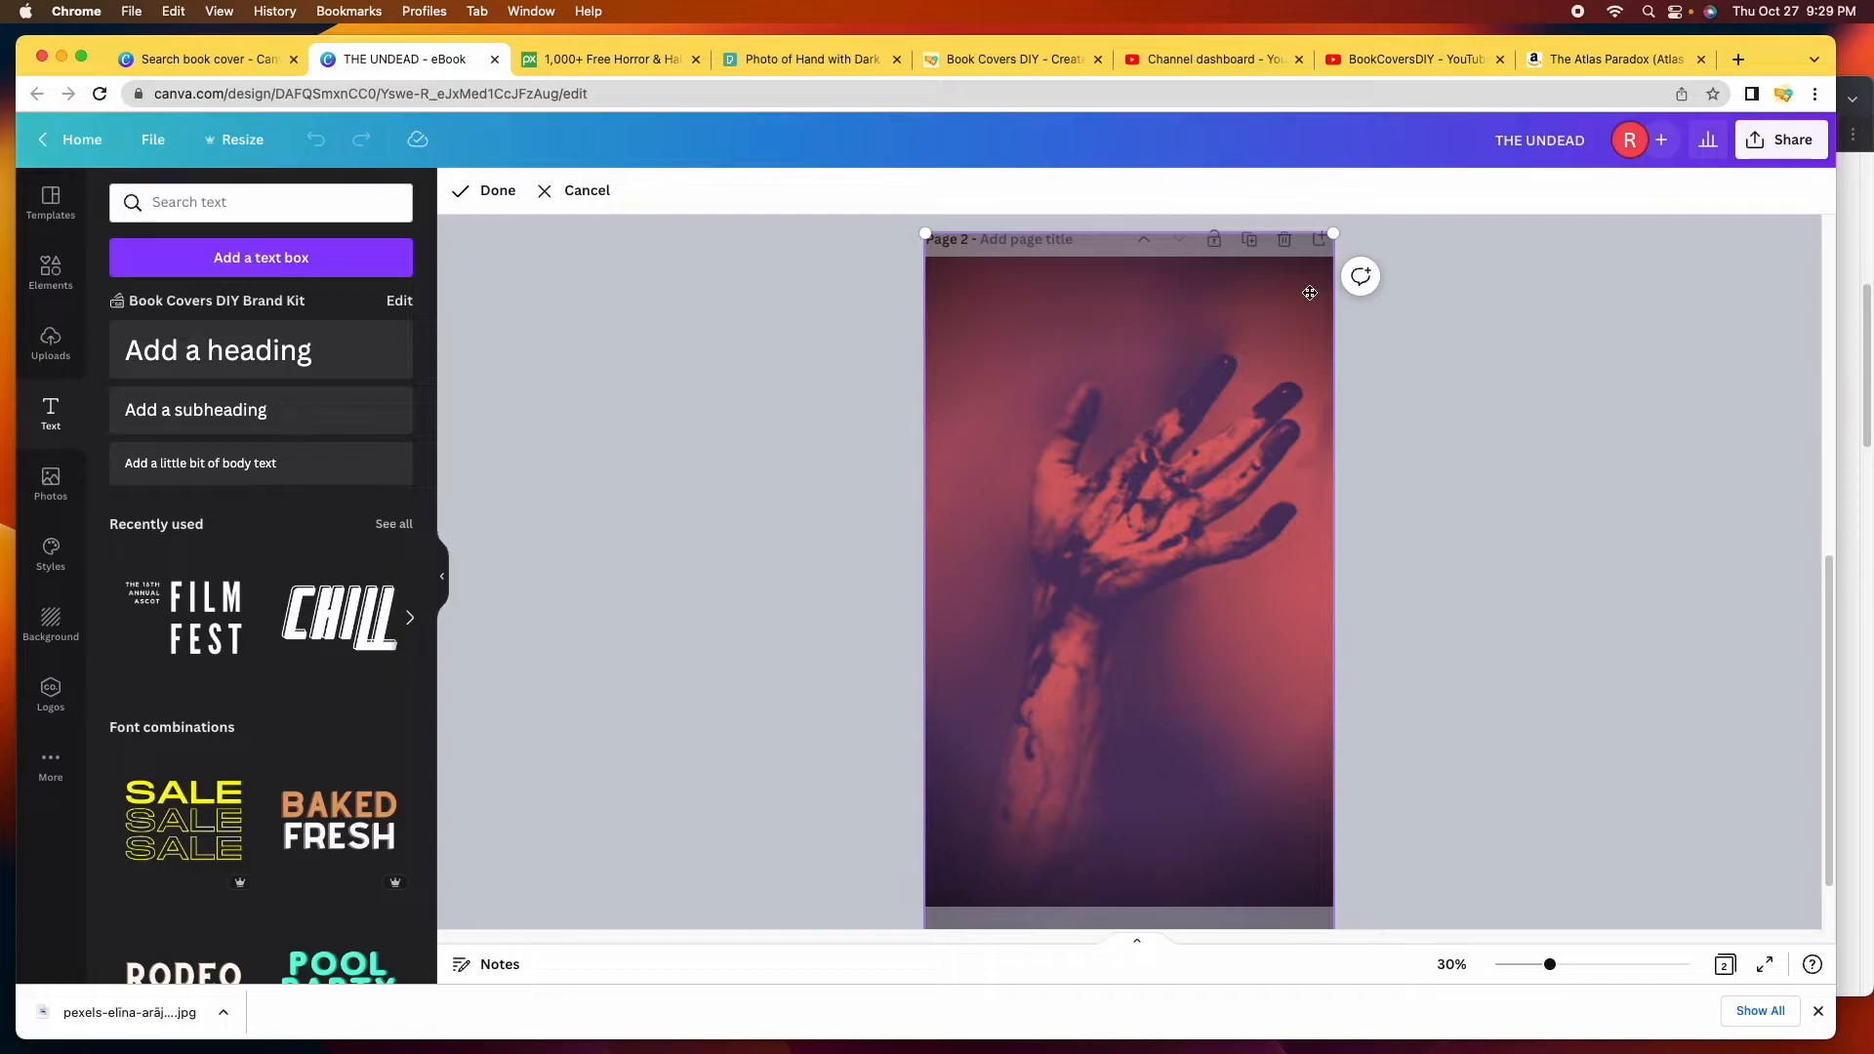
{"action": "scroll", "coordinate": [1000, 811], "scroll_direction": "down", "scroll_amount": 3}
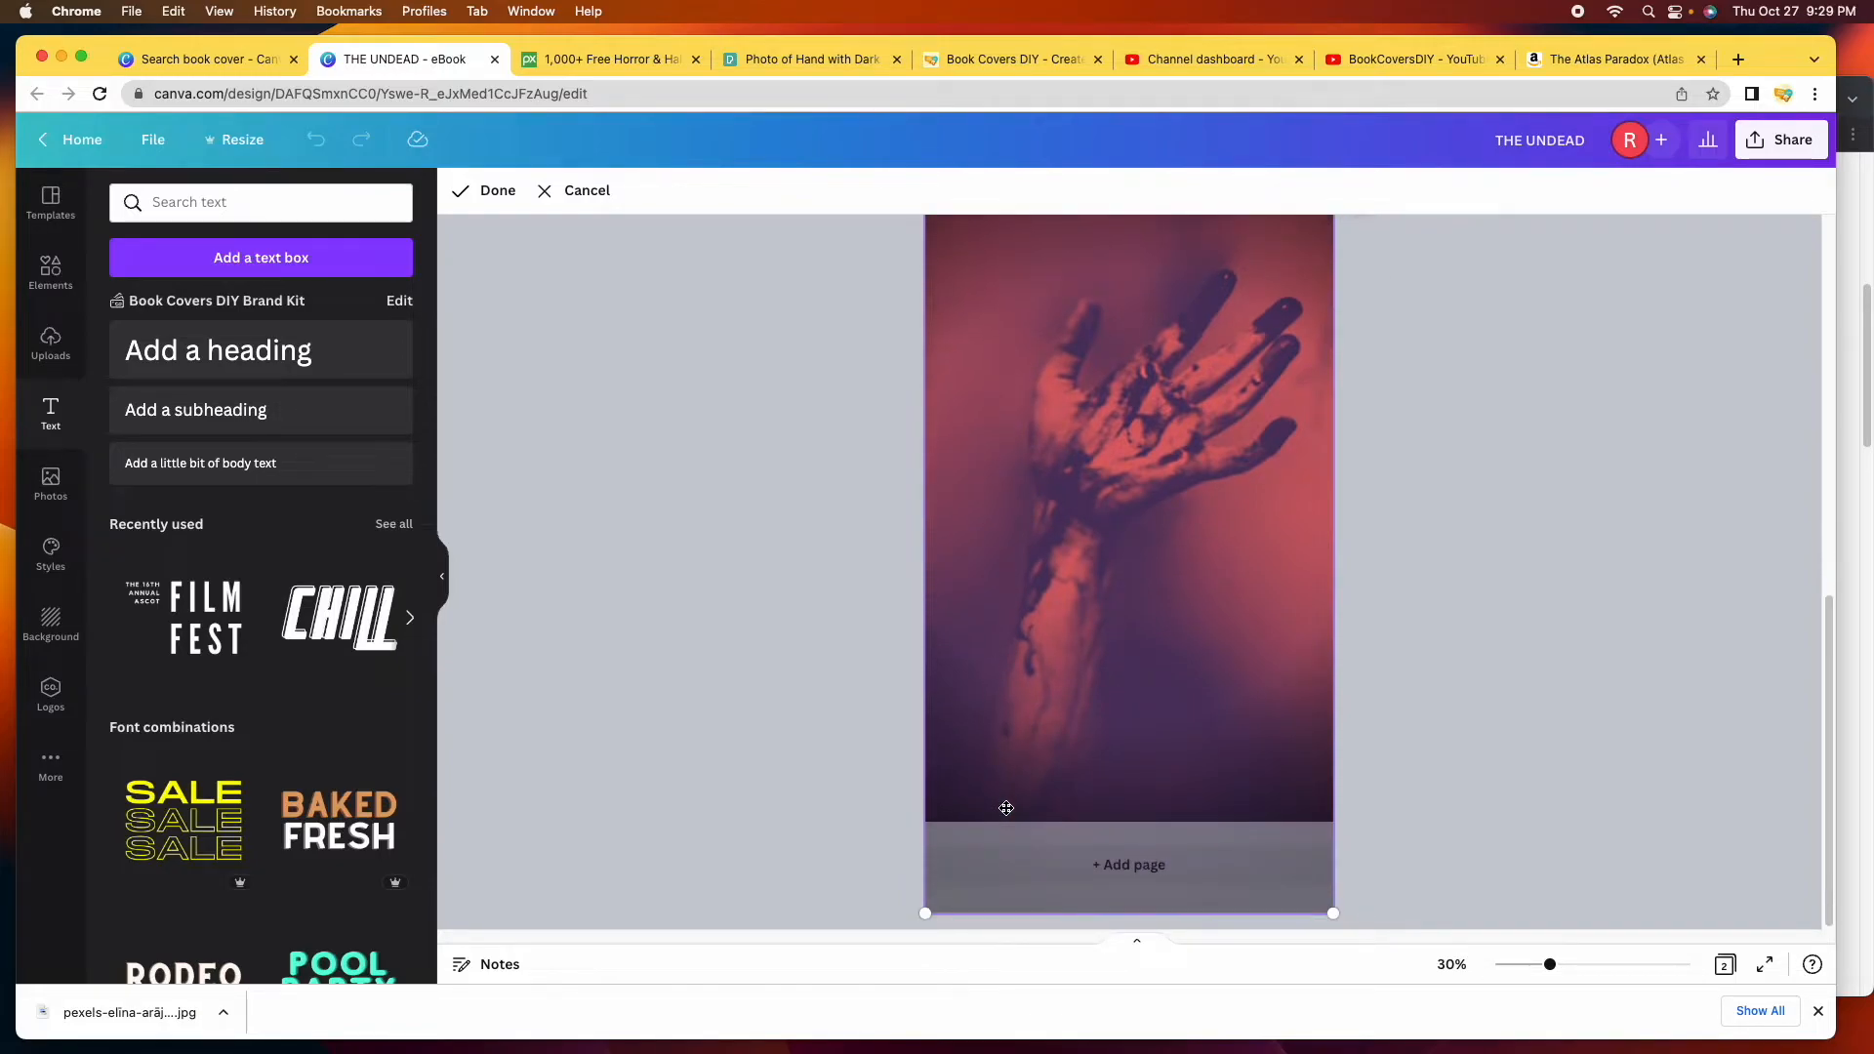
{"action": "scroll", "coordinate": [1271, 678], "scroll_direction": "up", "scroll_amount": 5}
{"action": "scroll", "coordinate": [1271, 678], "scroll_direction": "down", "scroll_amount": 5}
{"action": "scroll", "coordinate": [1279, 688], "scroll_direction": "up", "scroll_amount": 5}
{"action": "scroll", "coordinate": [1283, 699], "scroll_direction": "down", "scroll_amount": 2}
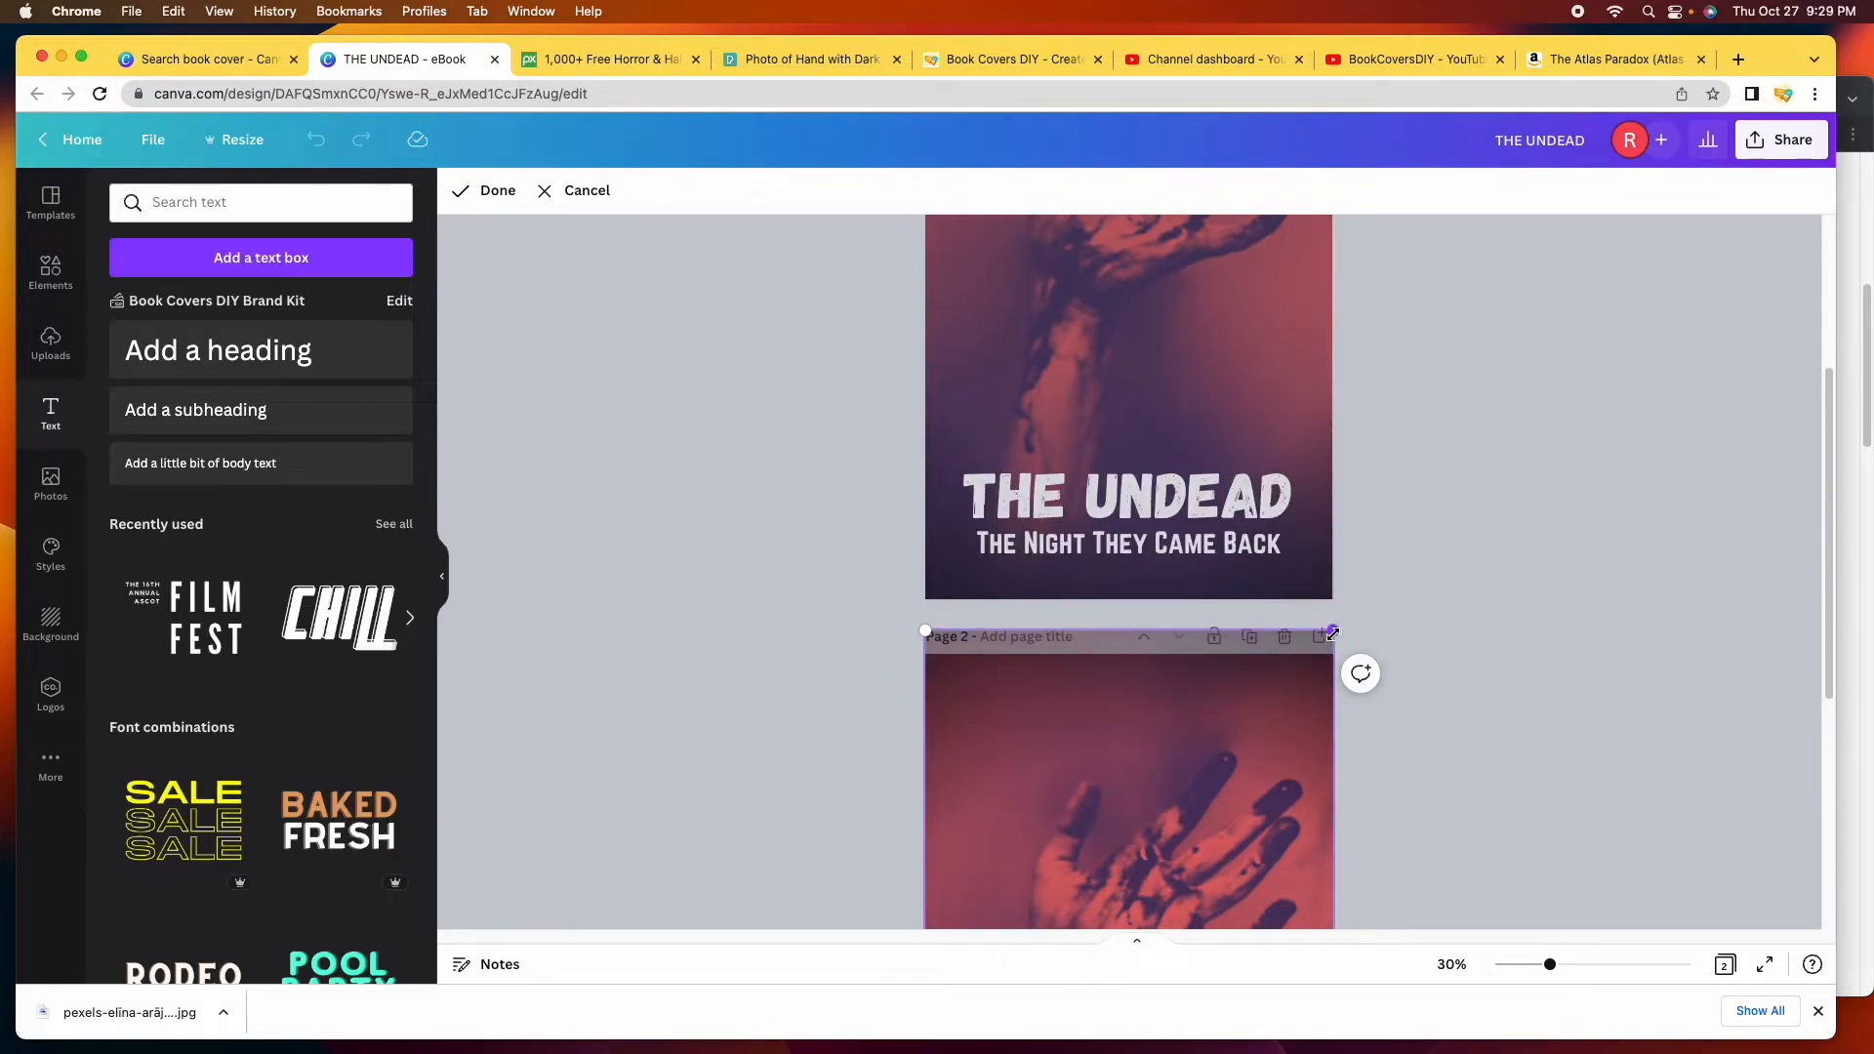
{"action": "left_click_drag", "start_coordinate": [1334, 634], "coordinate": [1420, 469]}
{"action": "scroll", "coordinate": [1492, 527], "scroll_direction": "down", "scroll_amount": 2}
{"action": "scroll", "coordinate": [1498, 532], "scroll_direction": "down", "scroll_amount": 6}
{"action": "scroll", "coordinate": [1505, 535], "scroll_direction": "up", "scroll_amount": 2}
{"action": "scroll", "coordinate": [1506, 535], "scroll_direction": "up", "scroll_amount": 5}
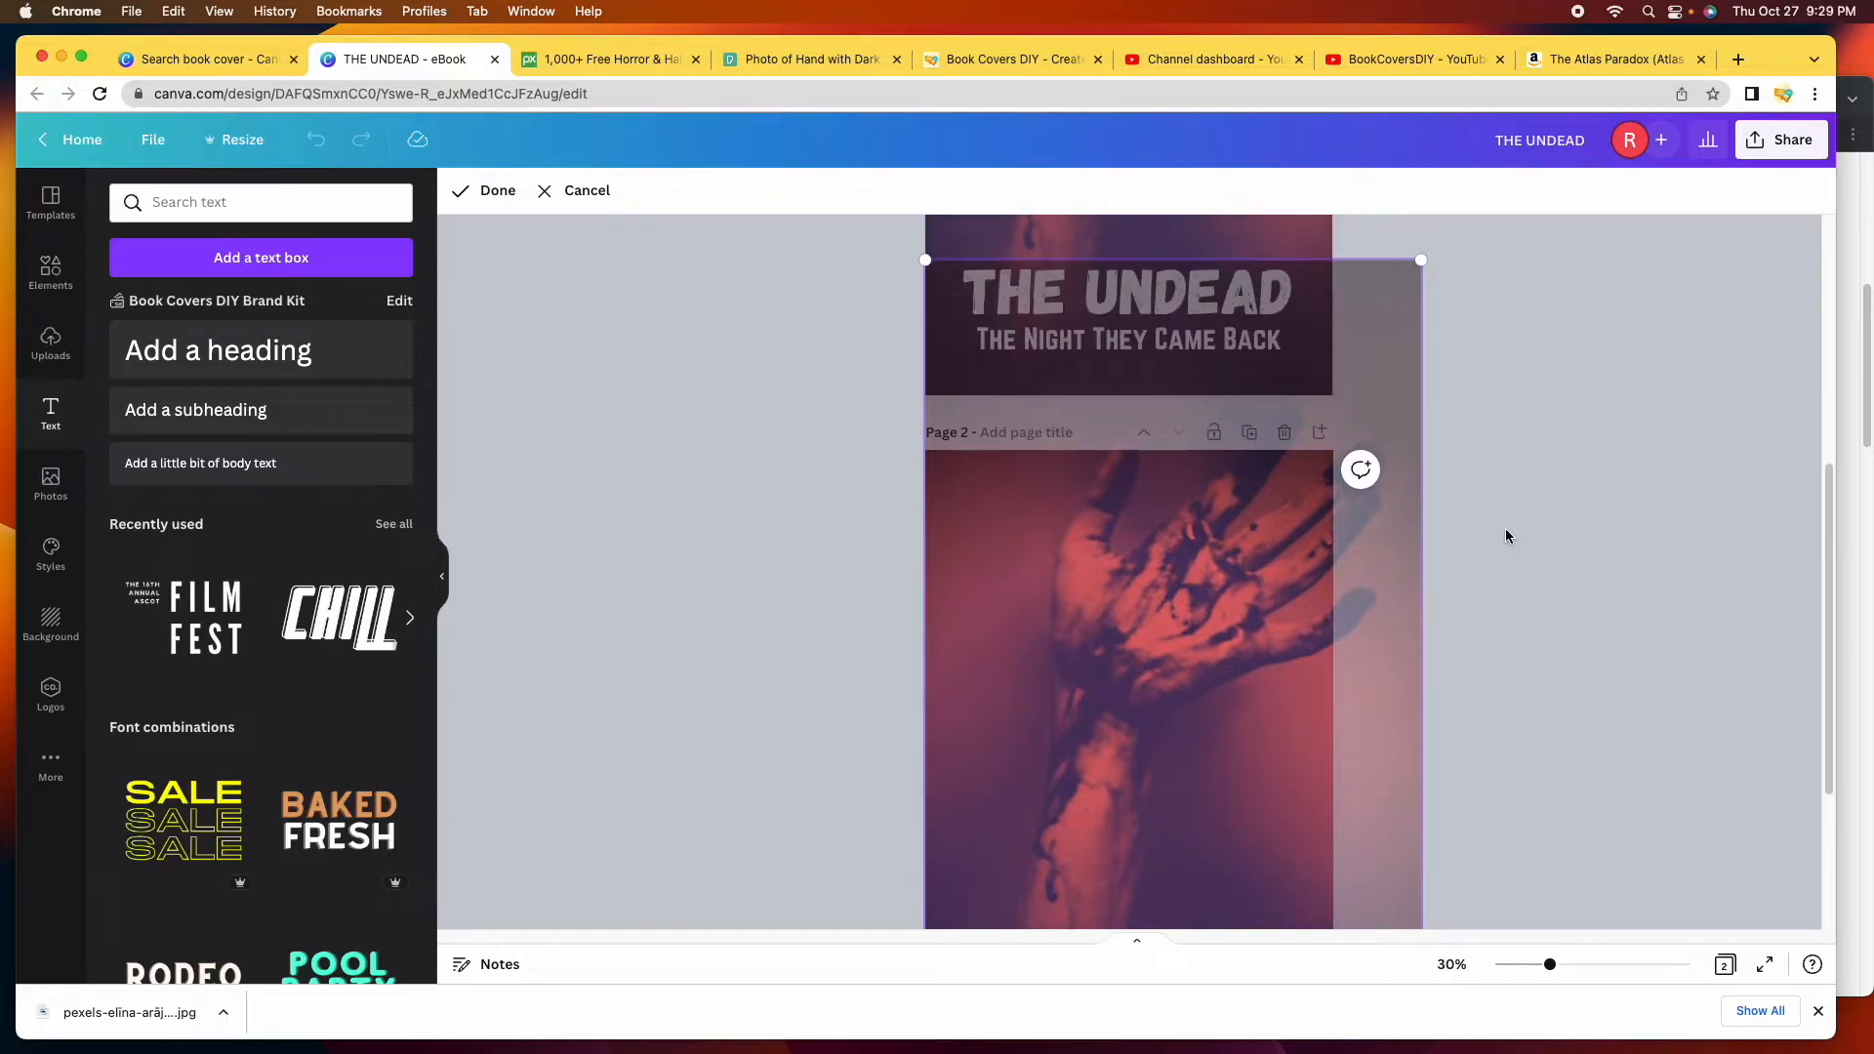
Enlarge the hand photo from its corners, shift it lower behind the titles, and apply the crop.
{"action": "left_click_drag", "start_coordinate": [1423, 256], "coordinate": [1523, 197]}
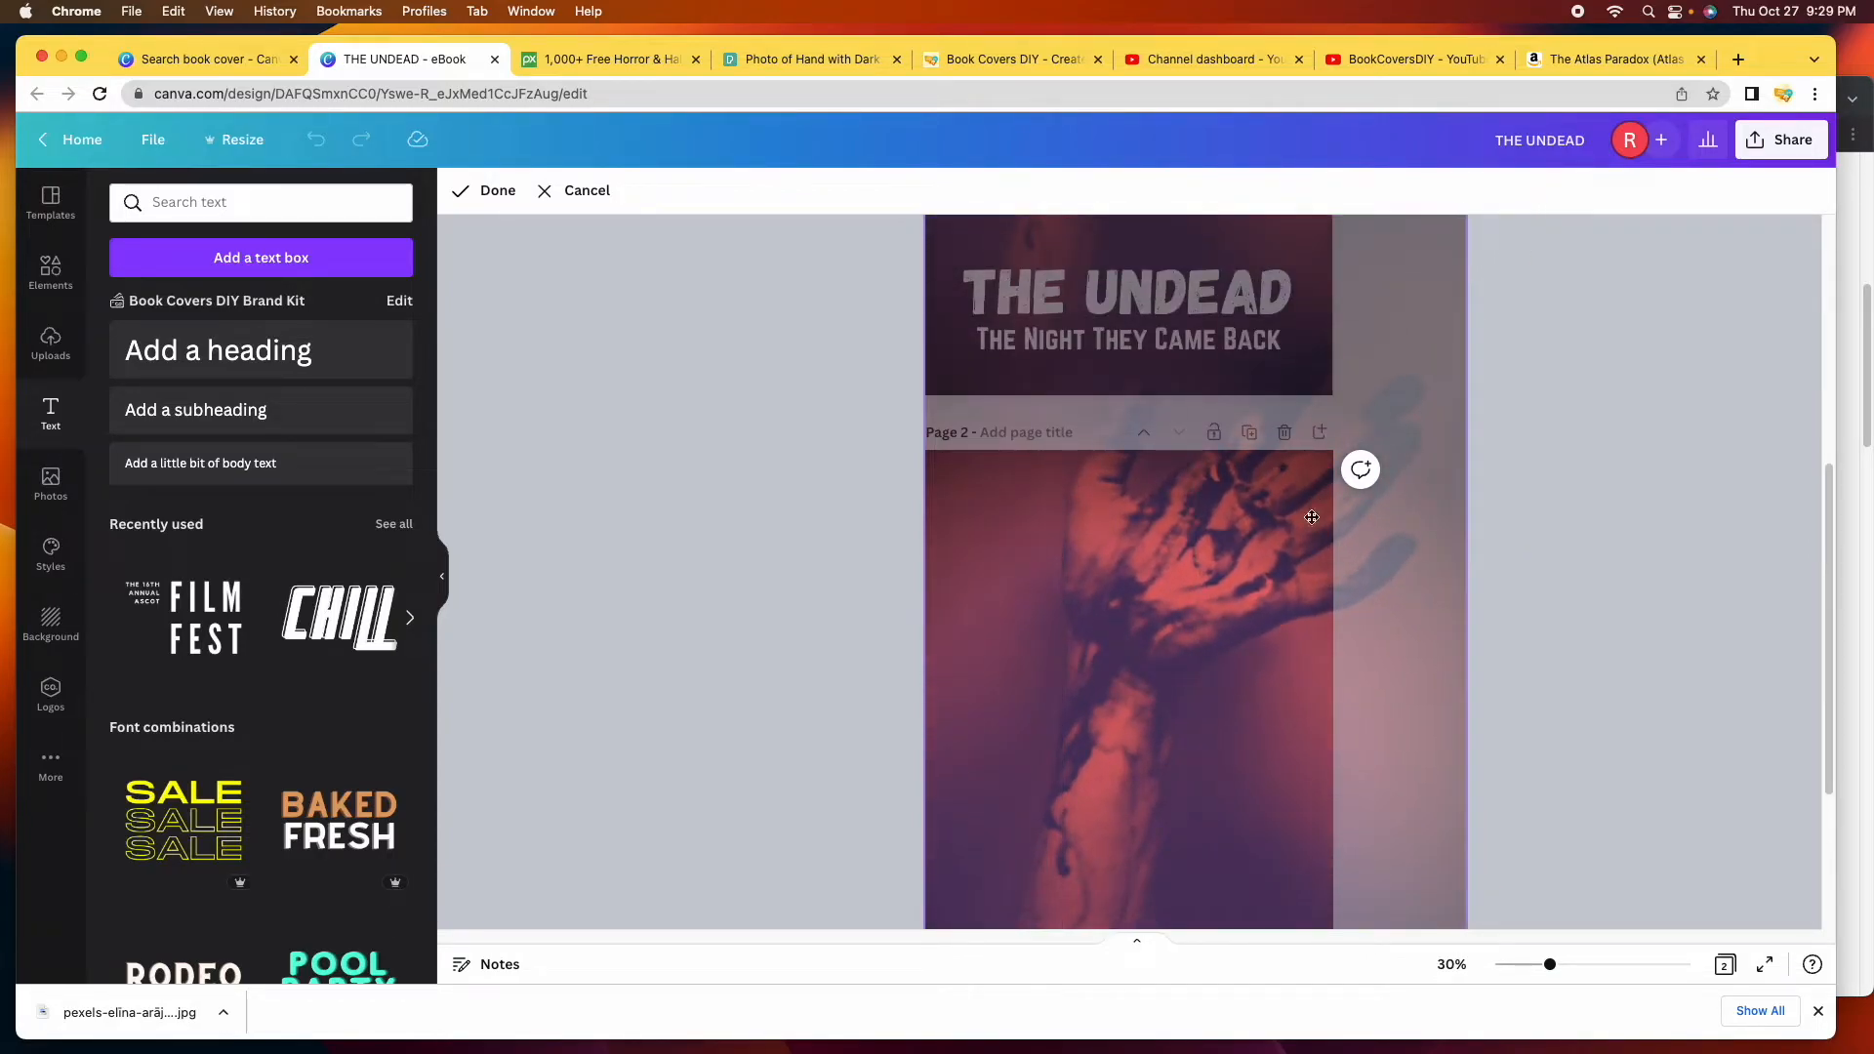
{"action": "left_click_drag", "start_coordinate": [1247, 547], "coordinate": [1087, 782]}
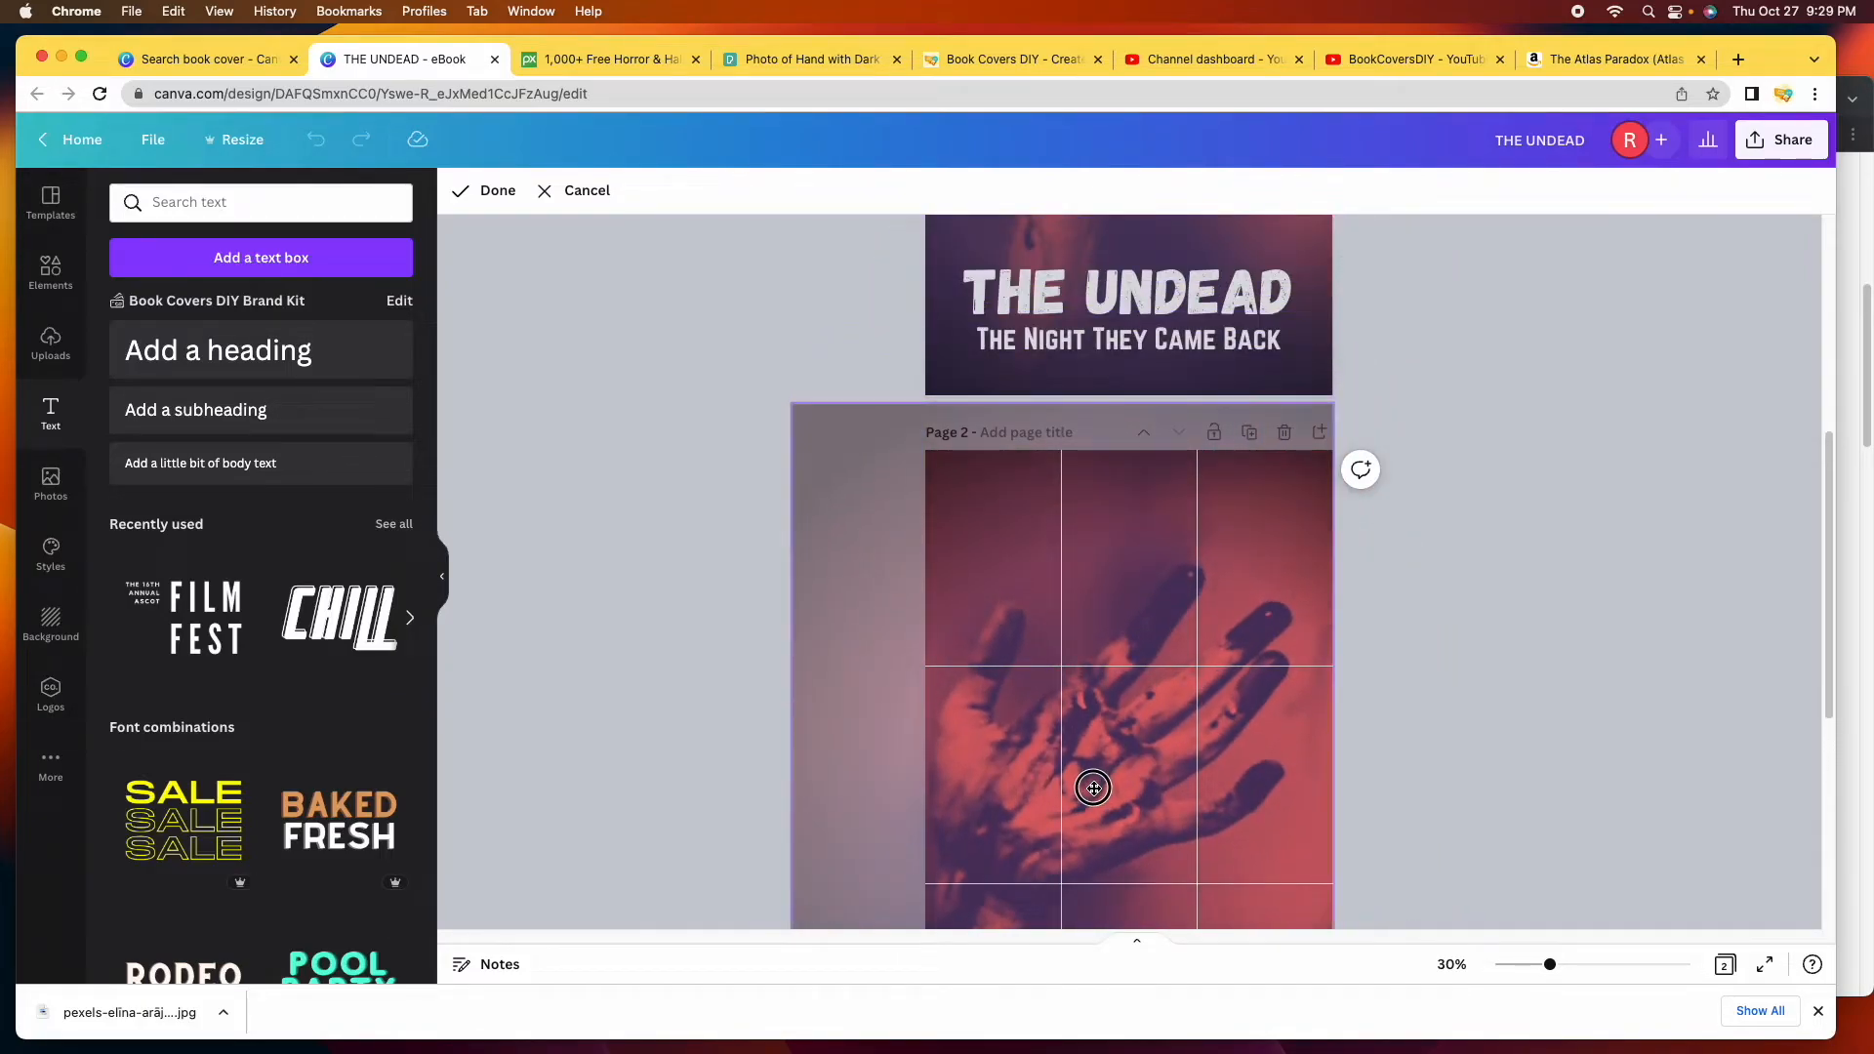
{"action": "scroll", "coordinate": [1386, 766], "scroll_direction": "down", "scroll_amount": 5}
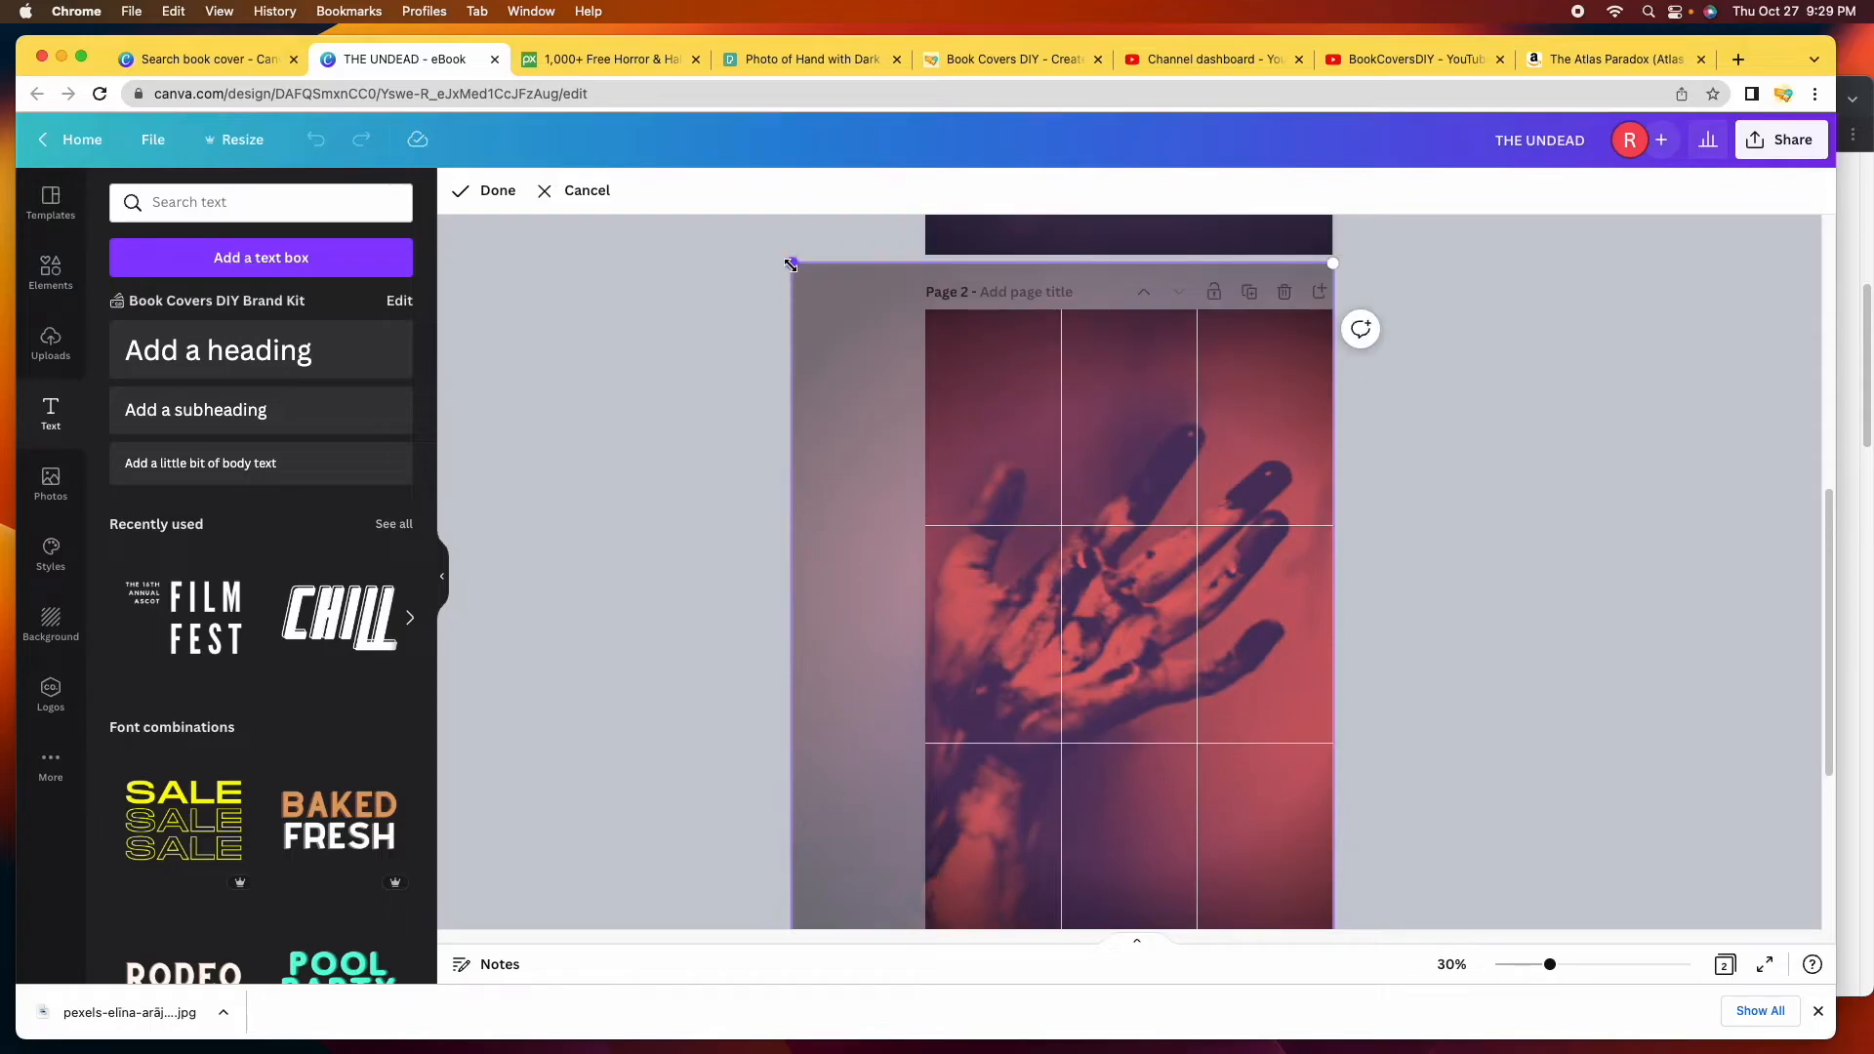
{"action": "left_click_drag", "start_coordinate": [792, 263], "coordinate": [699, 202]}
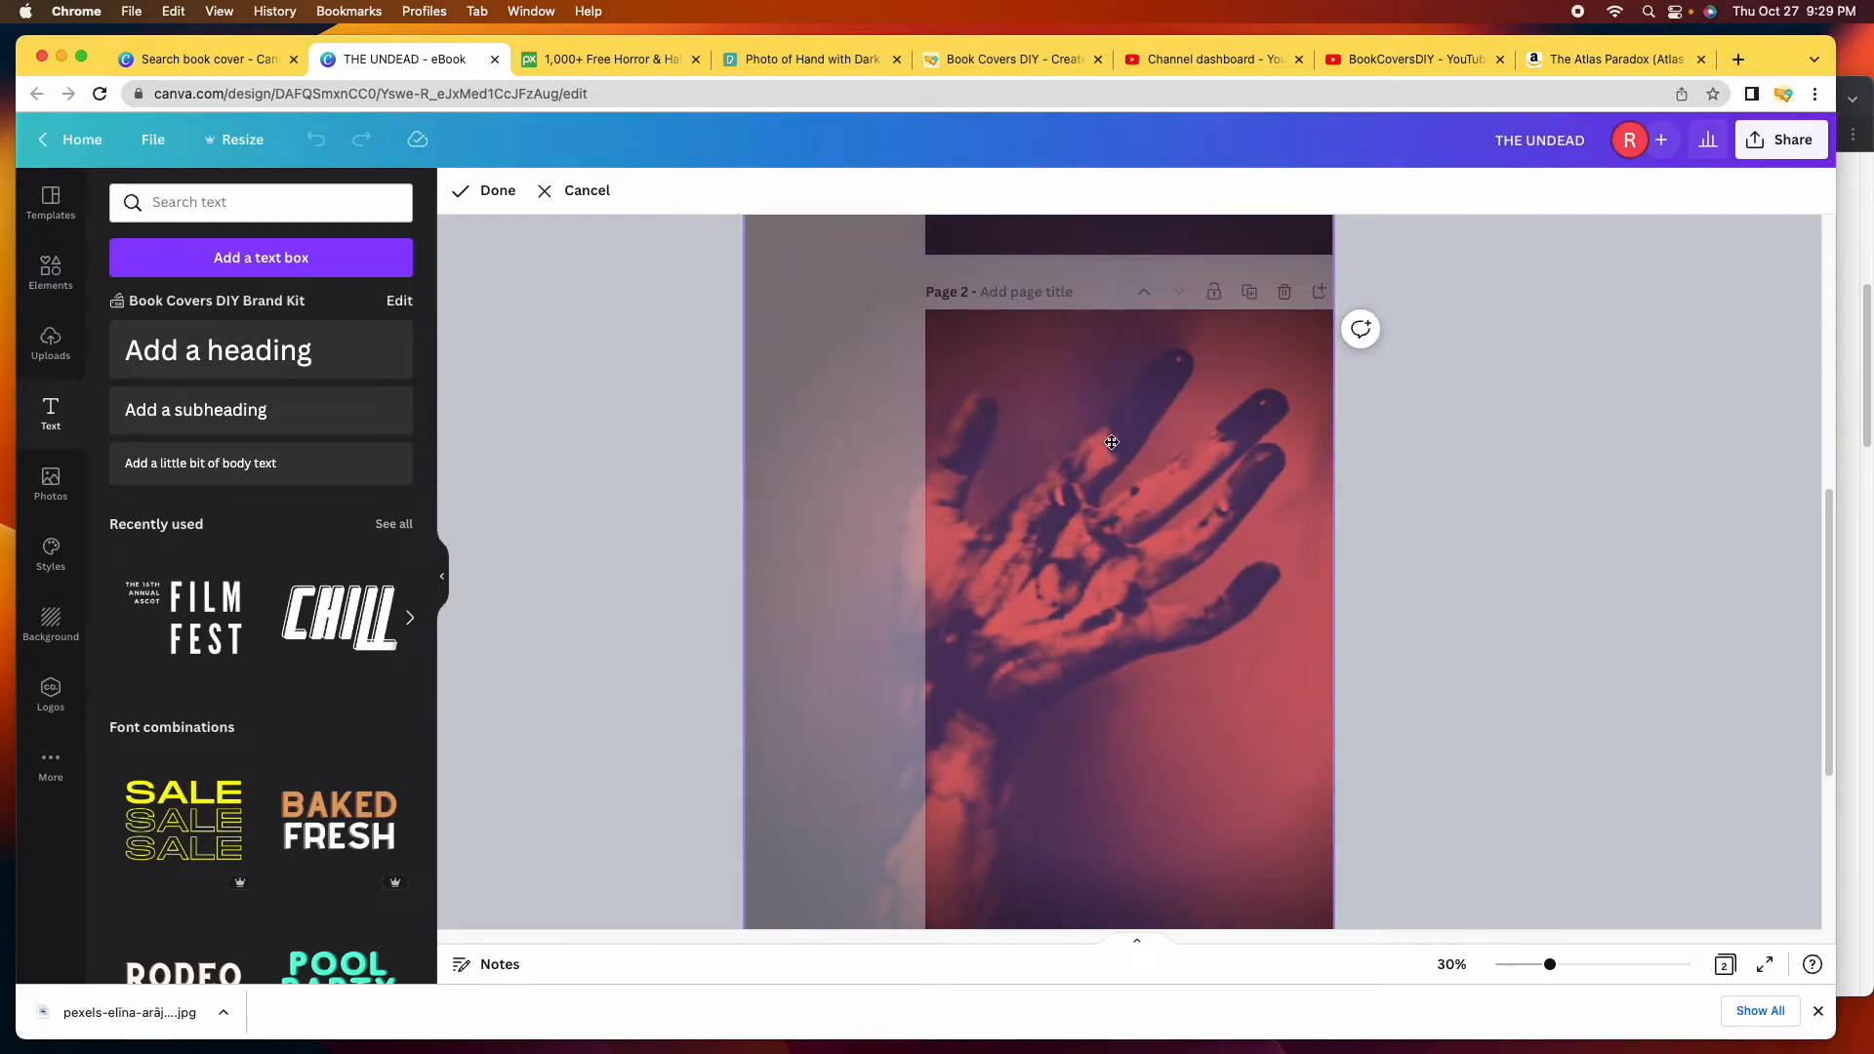
{"action": "left_click_drag", "start_coordinate": [1203, 557], "coordinate": [1221, 707]}
{"action": "scroll", "coordinate": [1433, 728], "scroll_direction": "down", "scroll_amount": 3}
{"action": "scroll", "coordinate": [1433, 727], "scroll_direction": "up", "scroll_amount": 3}
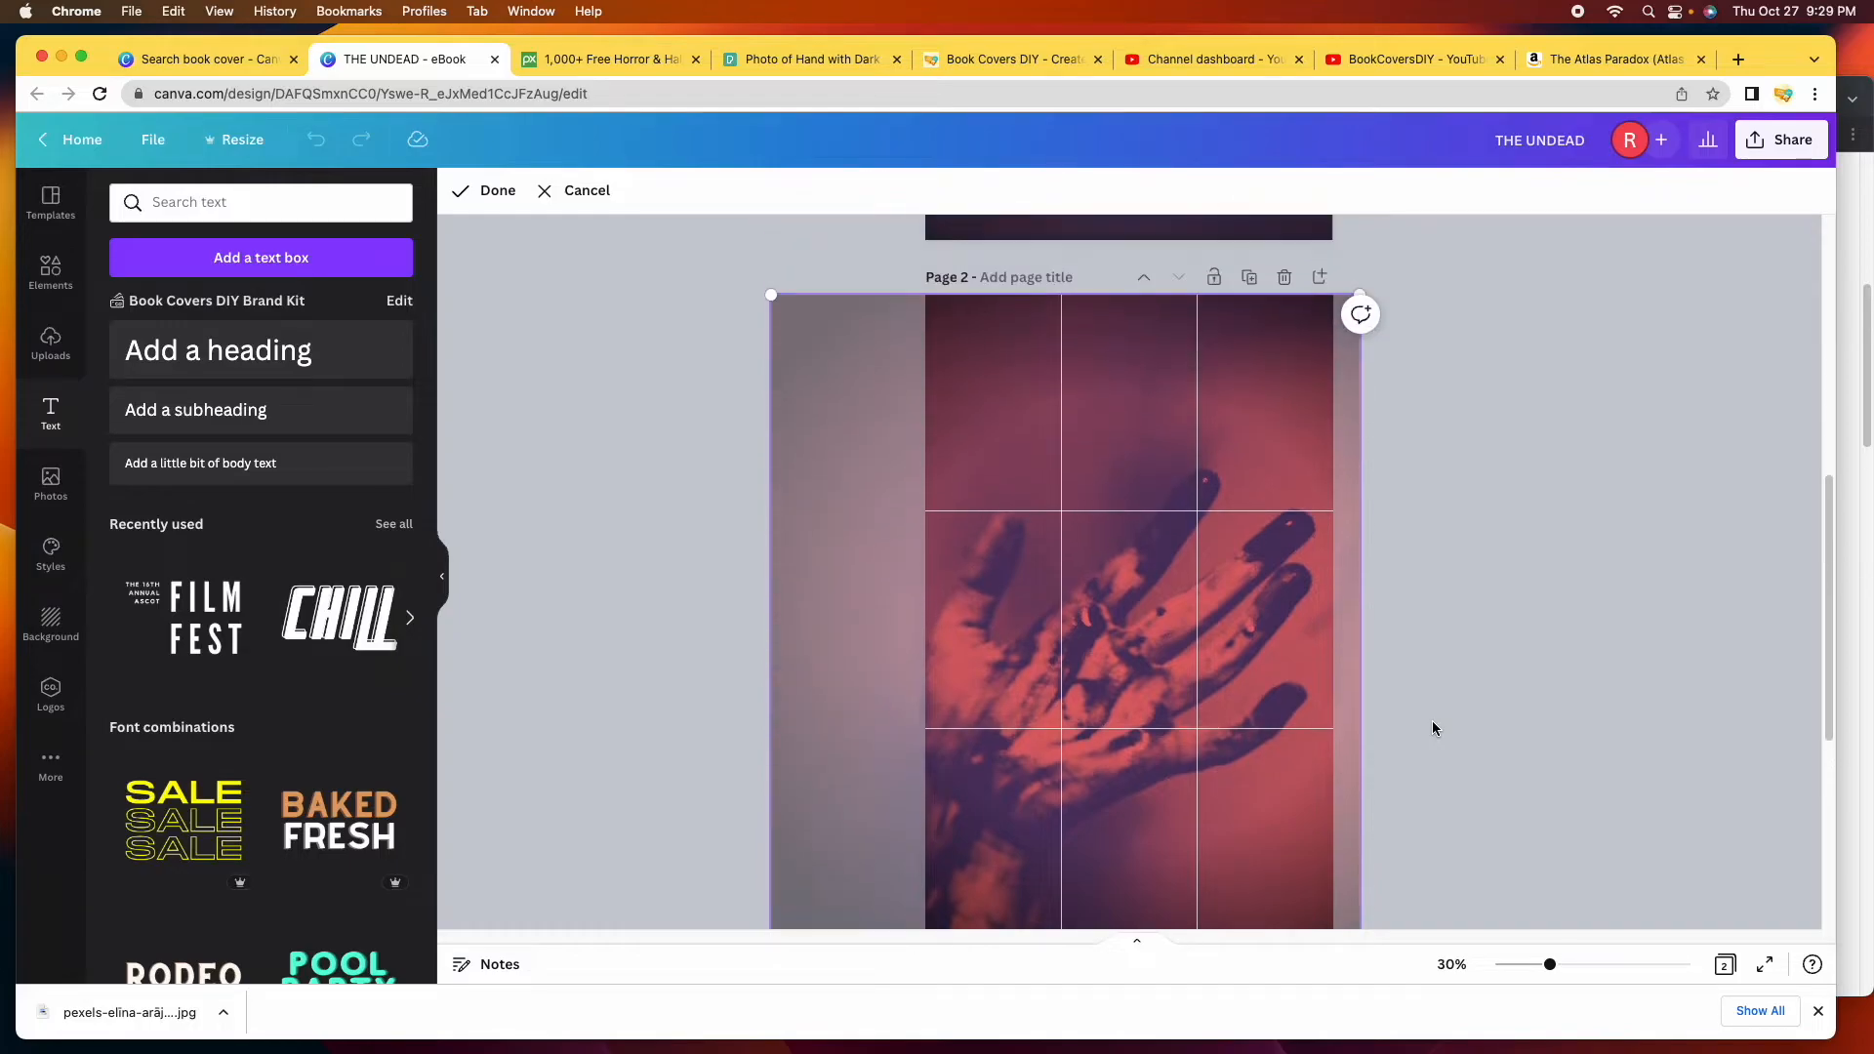
{"action": "scroll", "coordinate": [1432, 727], "scroll_direction": "down", "scroll_amount": 1}
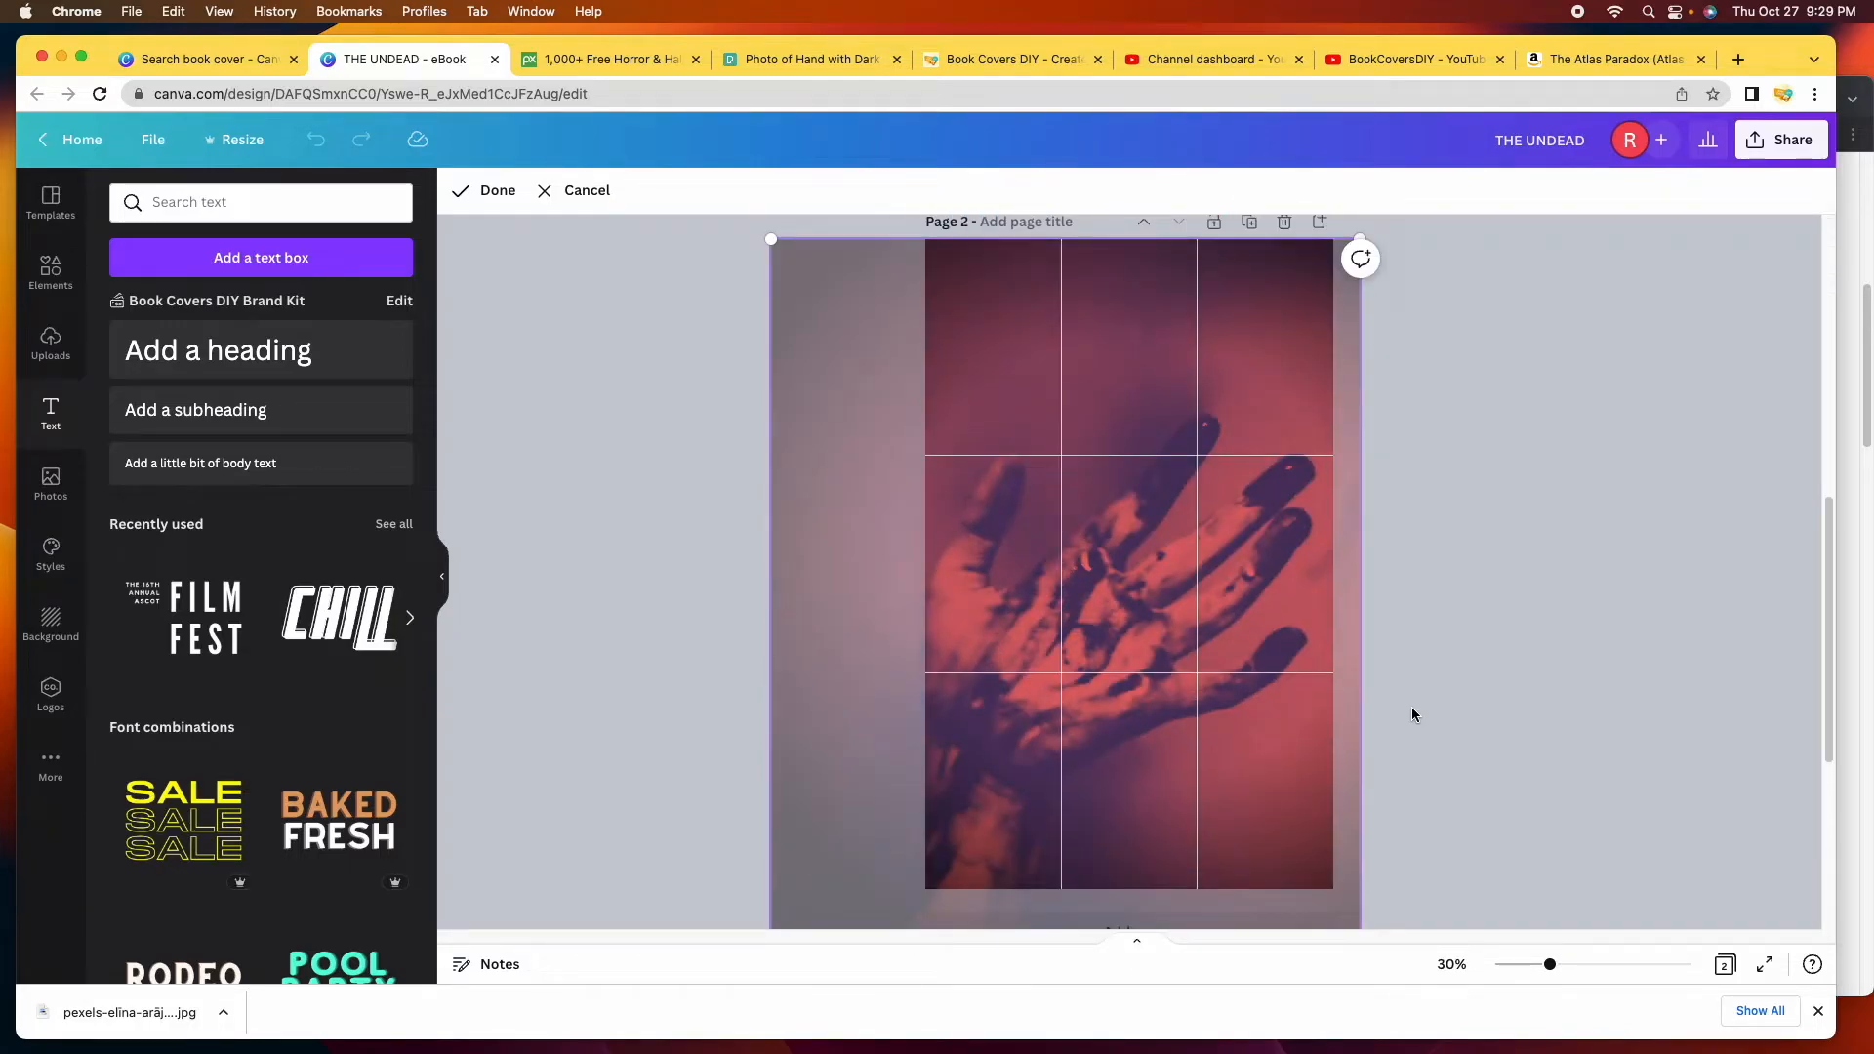
{"action": "left_click_drag", "start_coordinate": [1177, 524], "coordinate": [1169, 525]}
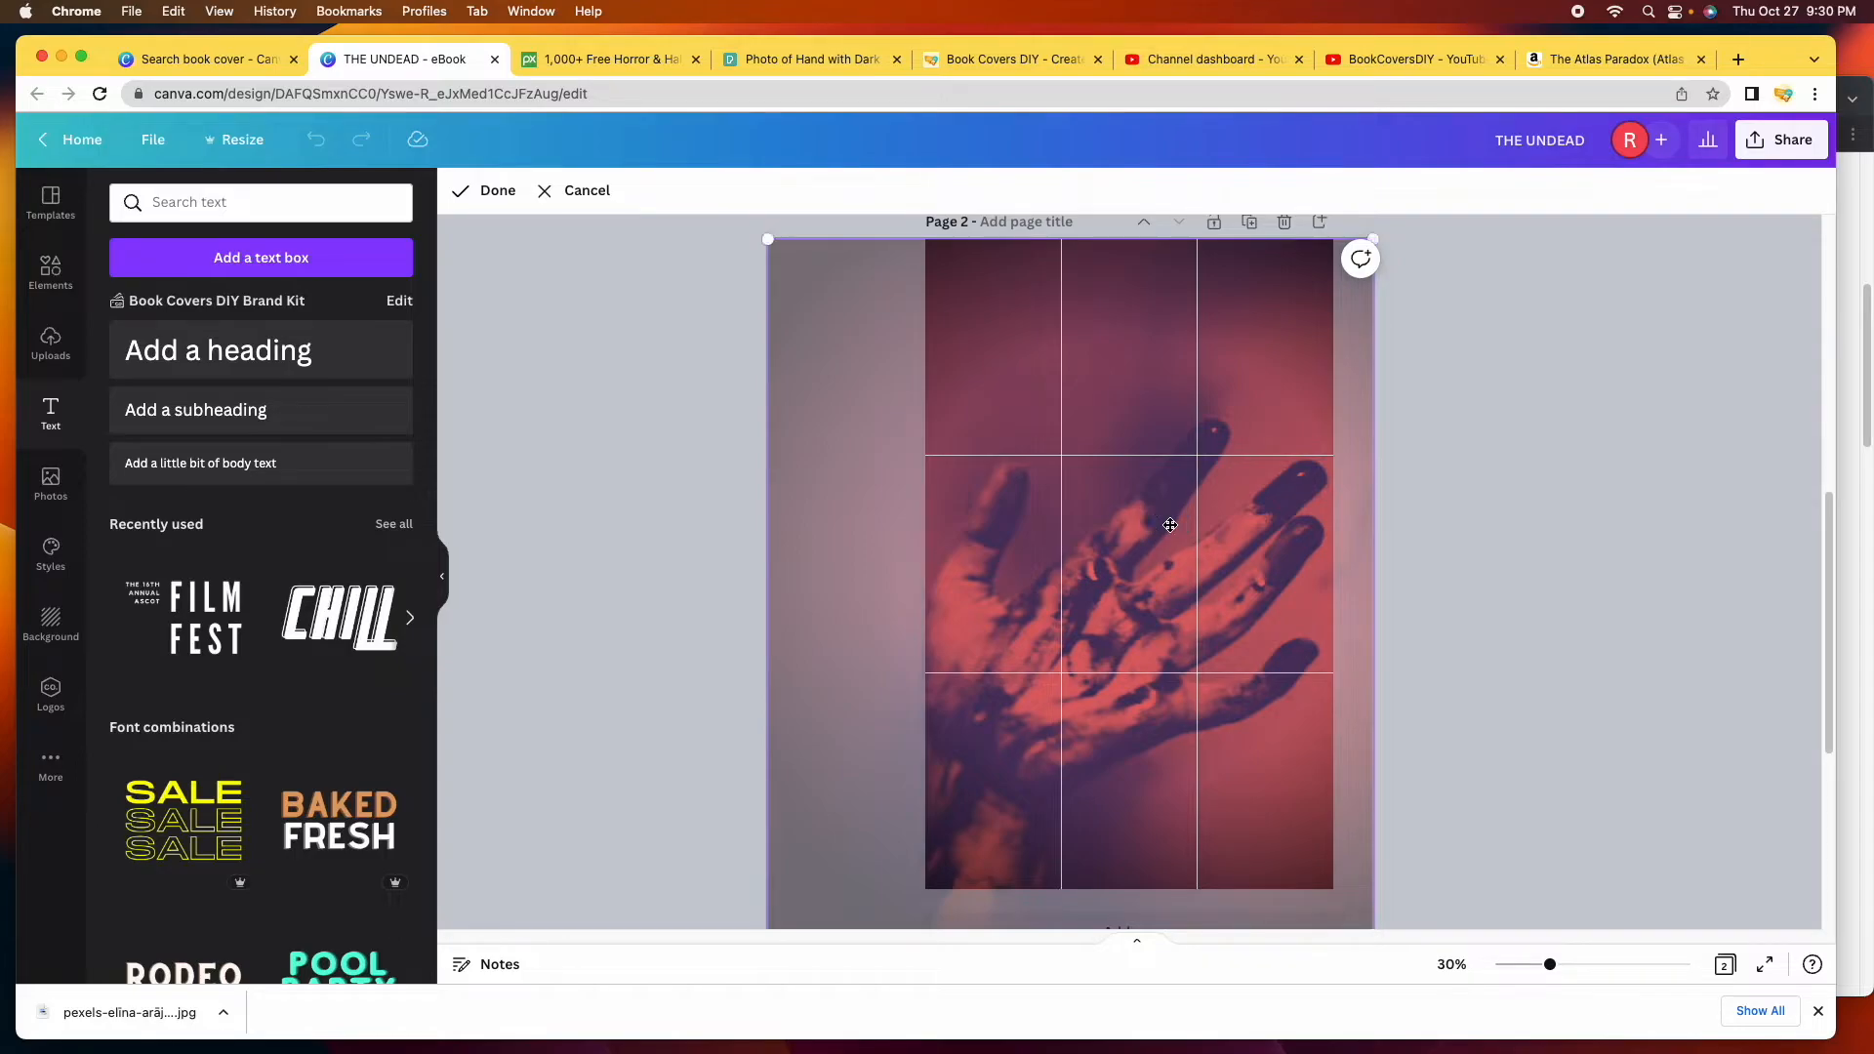
{"action": "left_click", "coordinate": [1571, 497]}
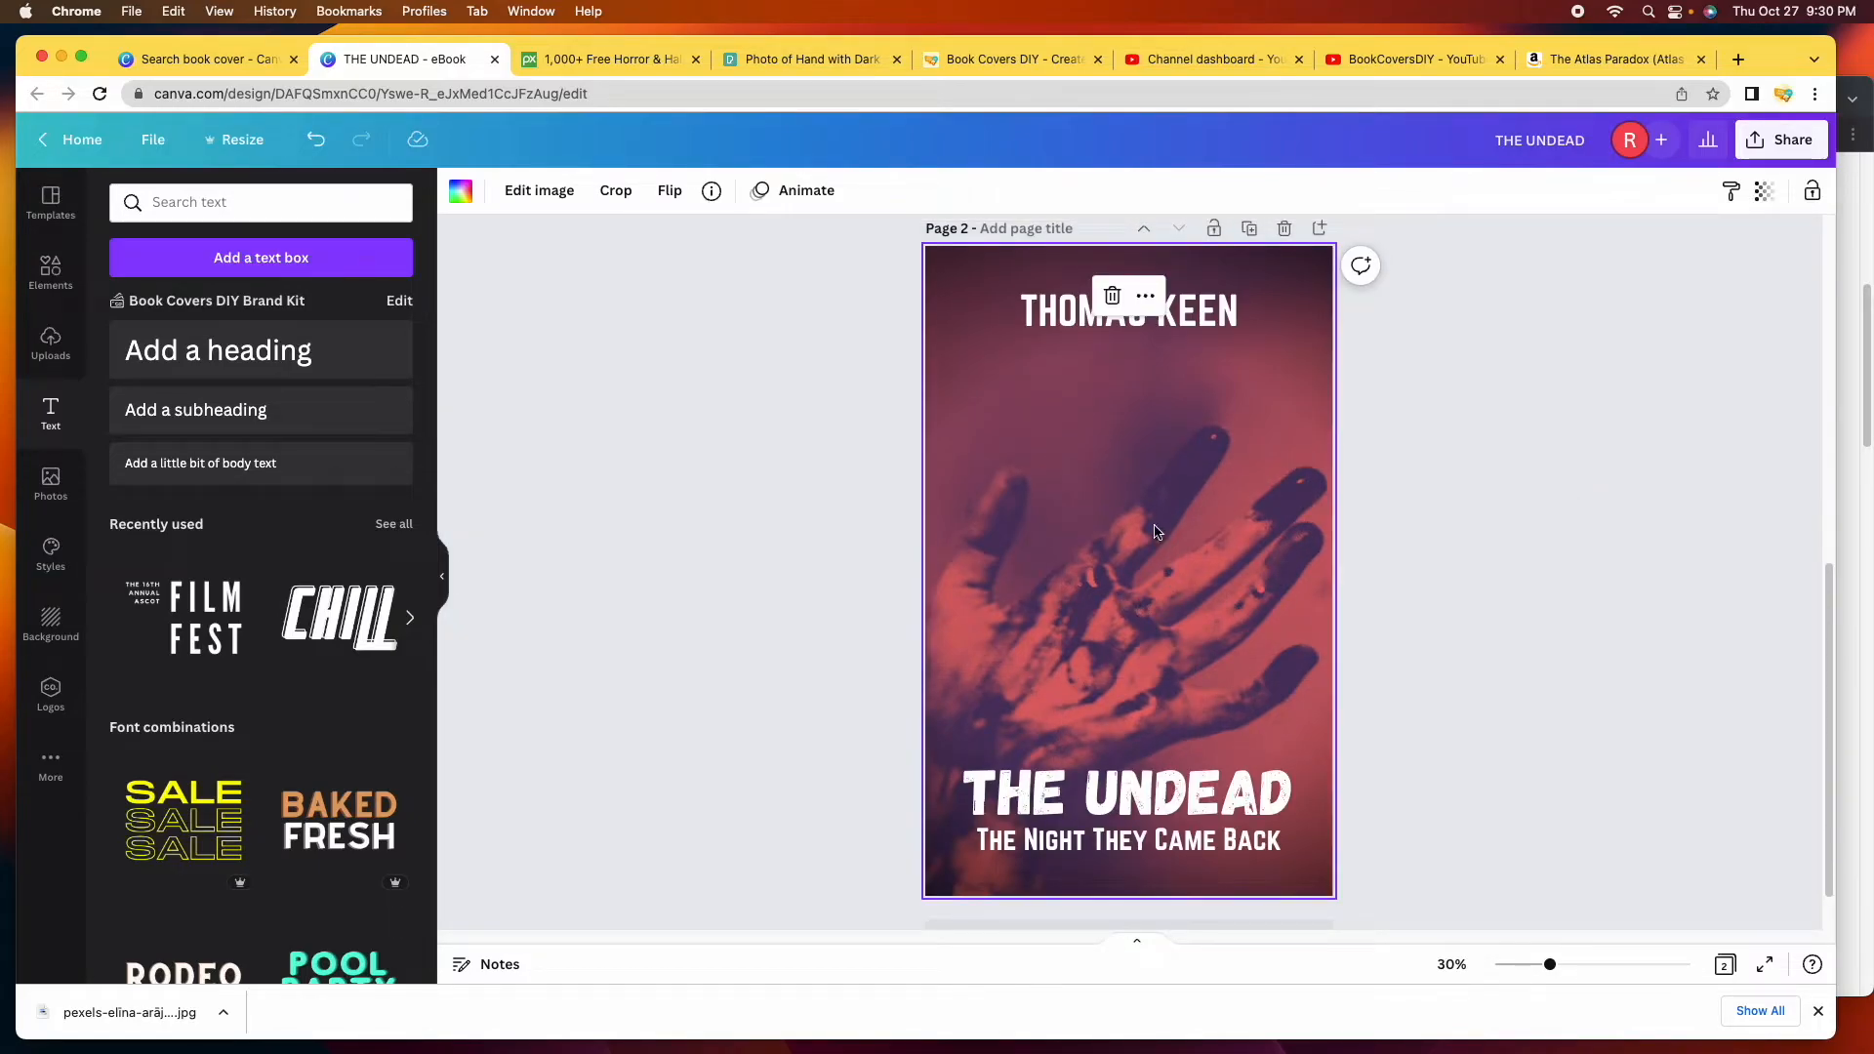
Preview the Photogenic filters Fresco, Belvedere, Flint, Myst and Latte on the hand photo.
{"action": "scroll", "coordinate": [1142, 545], "scroll_direction": "down", "scroll_amount": 1}
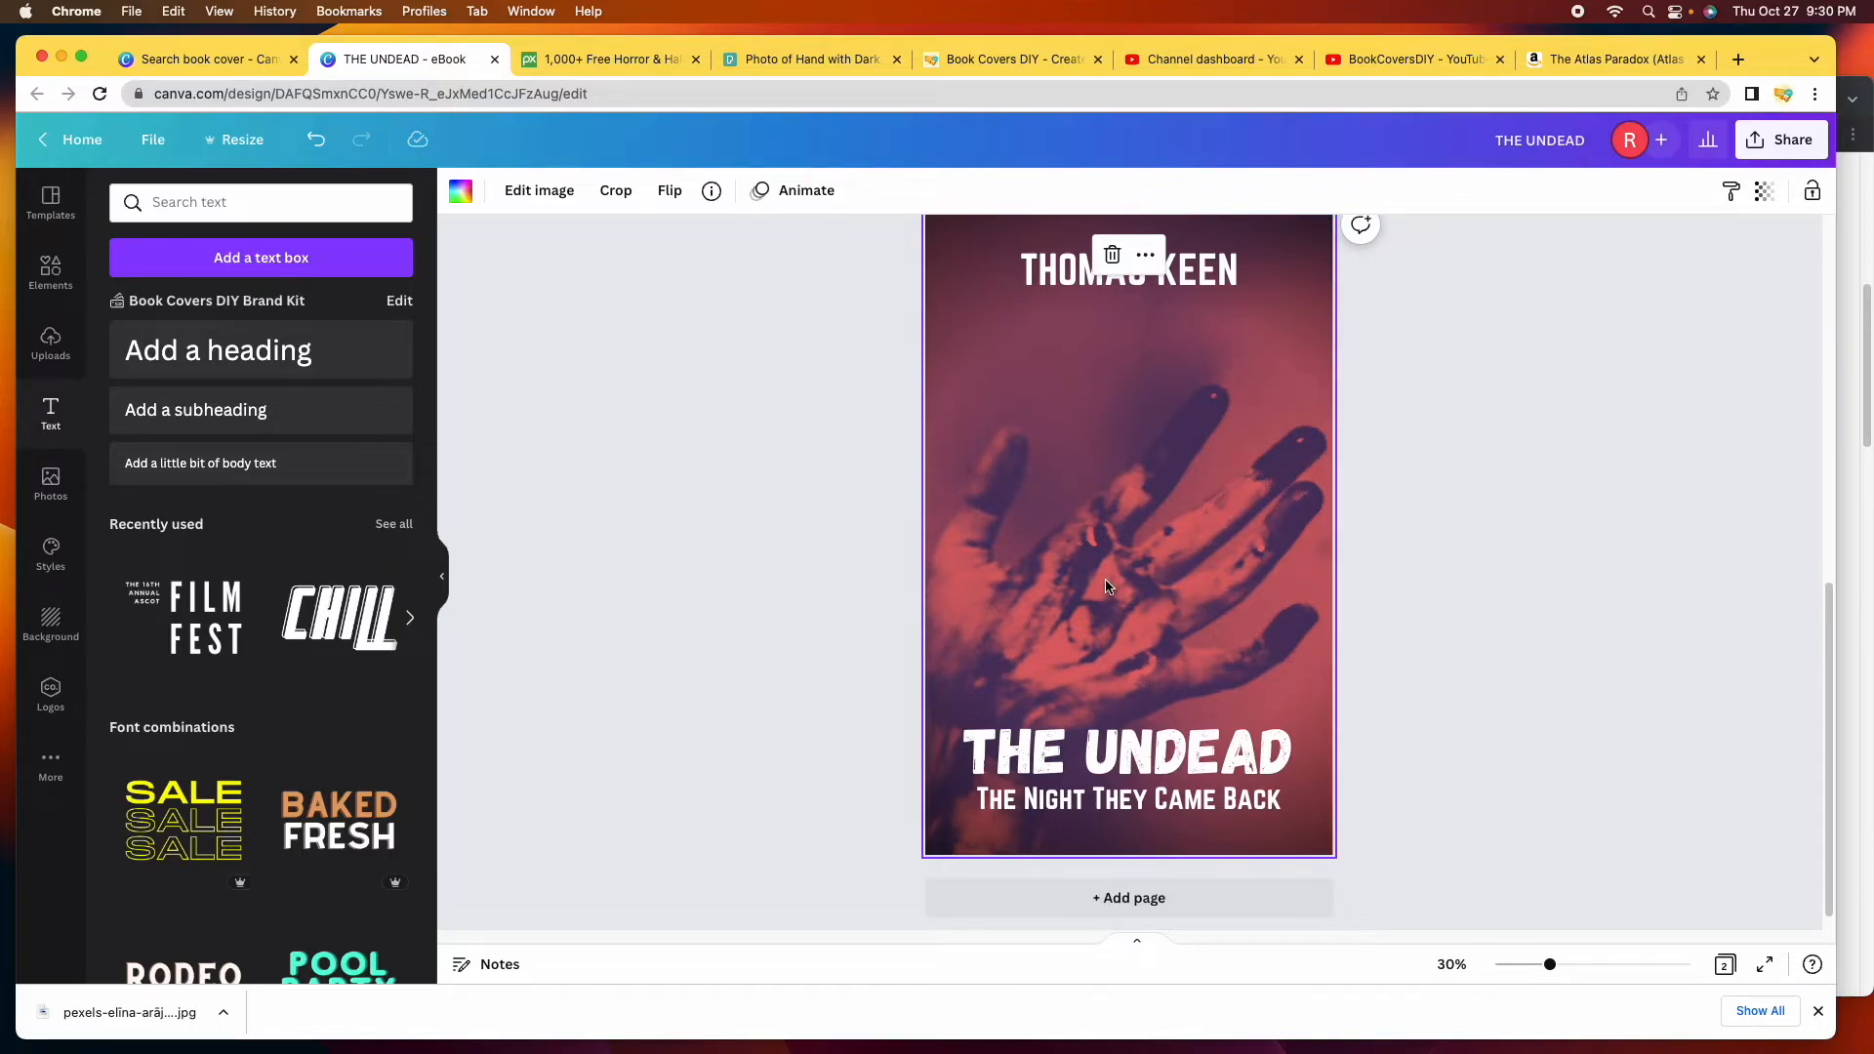
{"action": "scroll", "coordinate": [1113, 584], "scroll_direction": "up", "scroll_amount": 2}
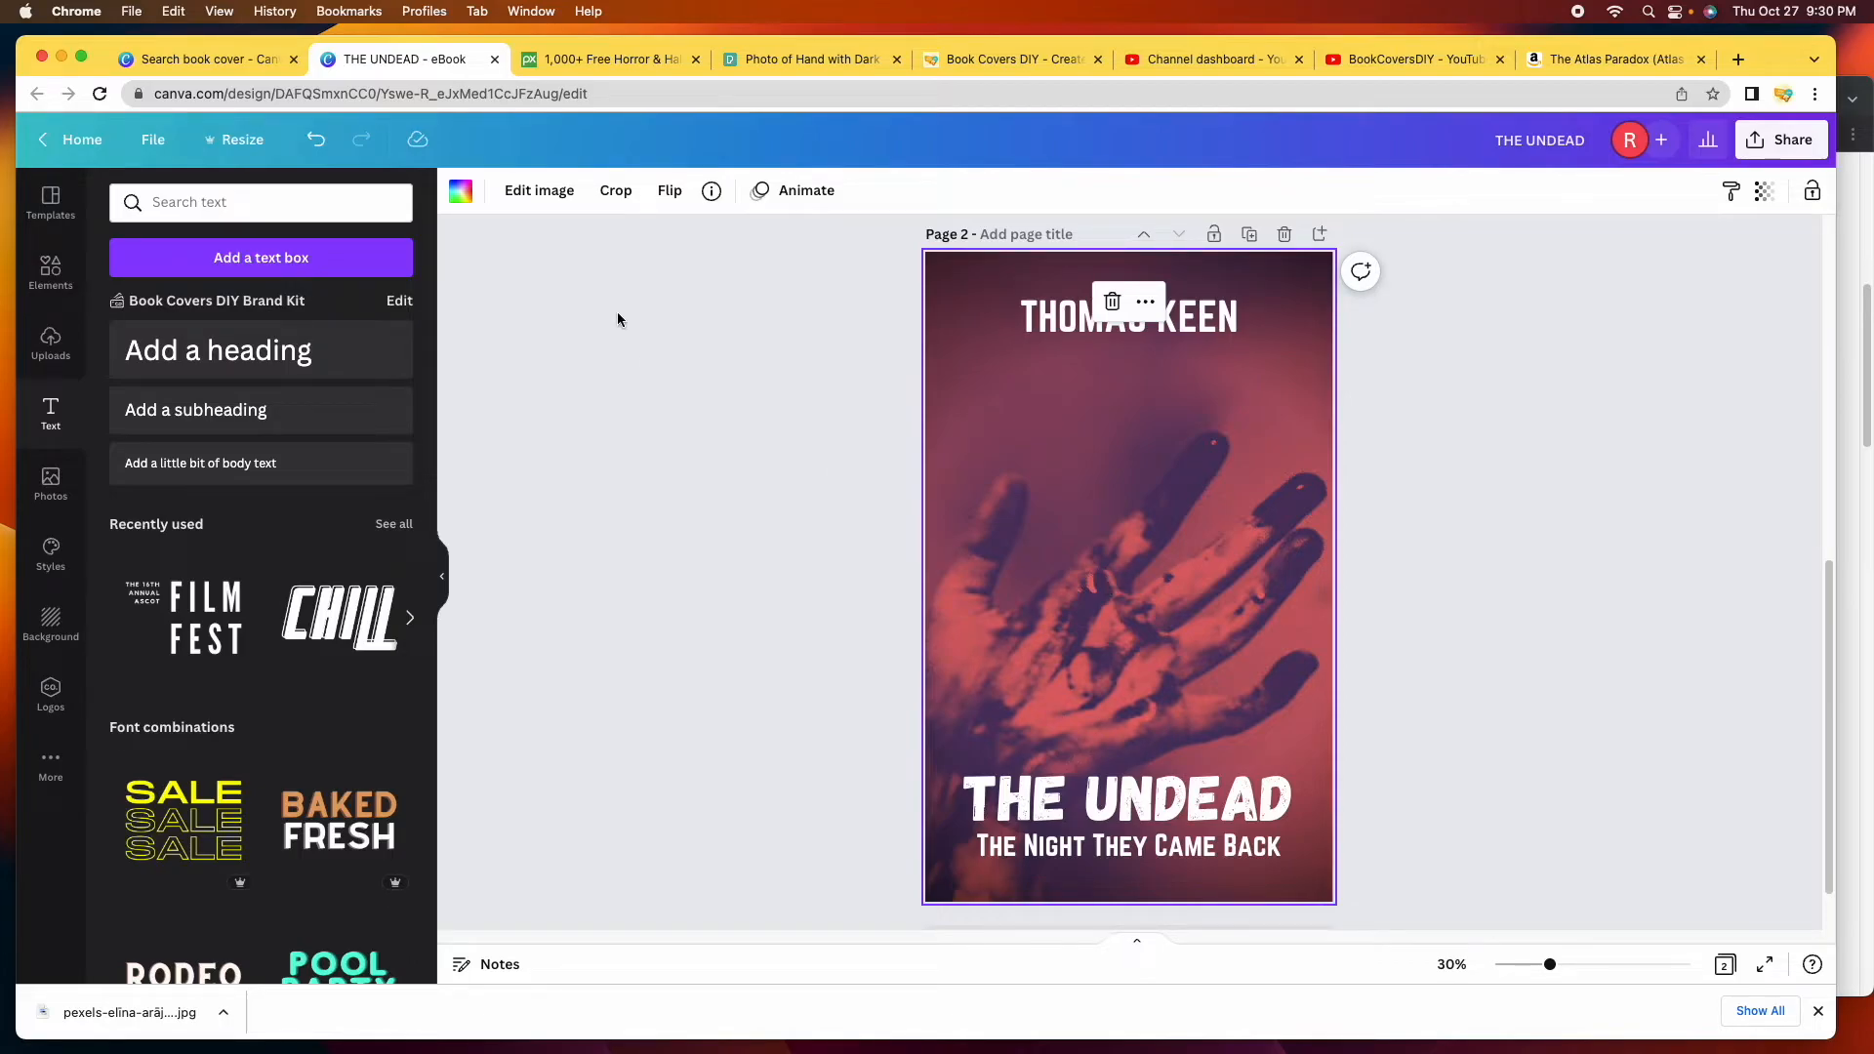
{"action": "left_click", "coordinate": [539, 191]}
{"action": "scroll", "coordinate": [87, 515], "scroll_direction": "down", "scroll_amount": 10}
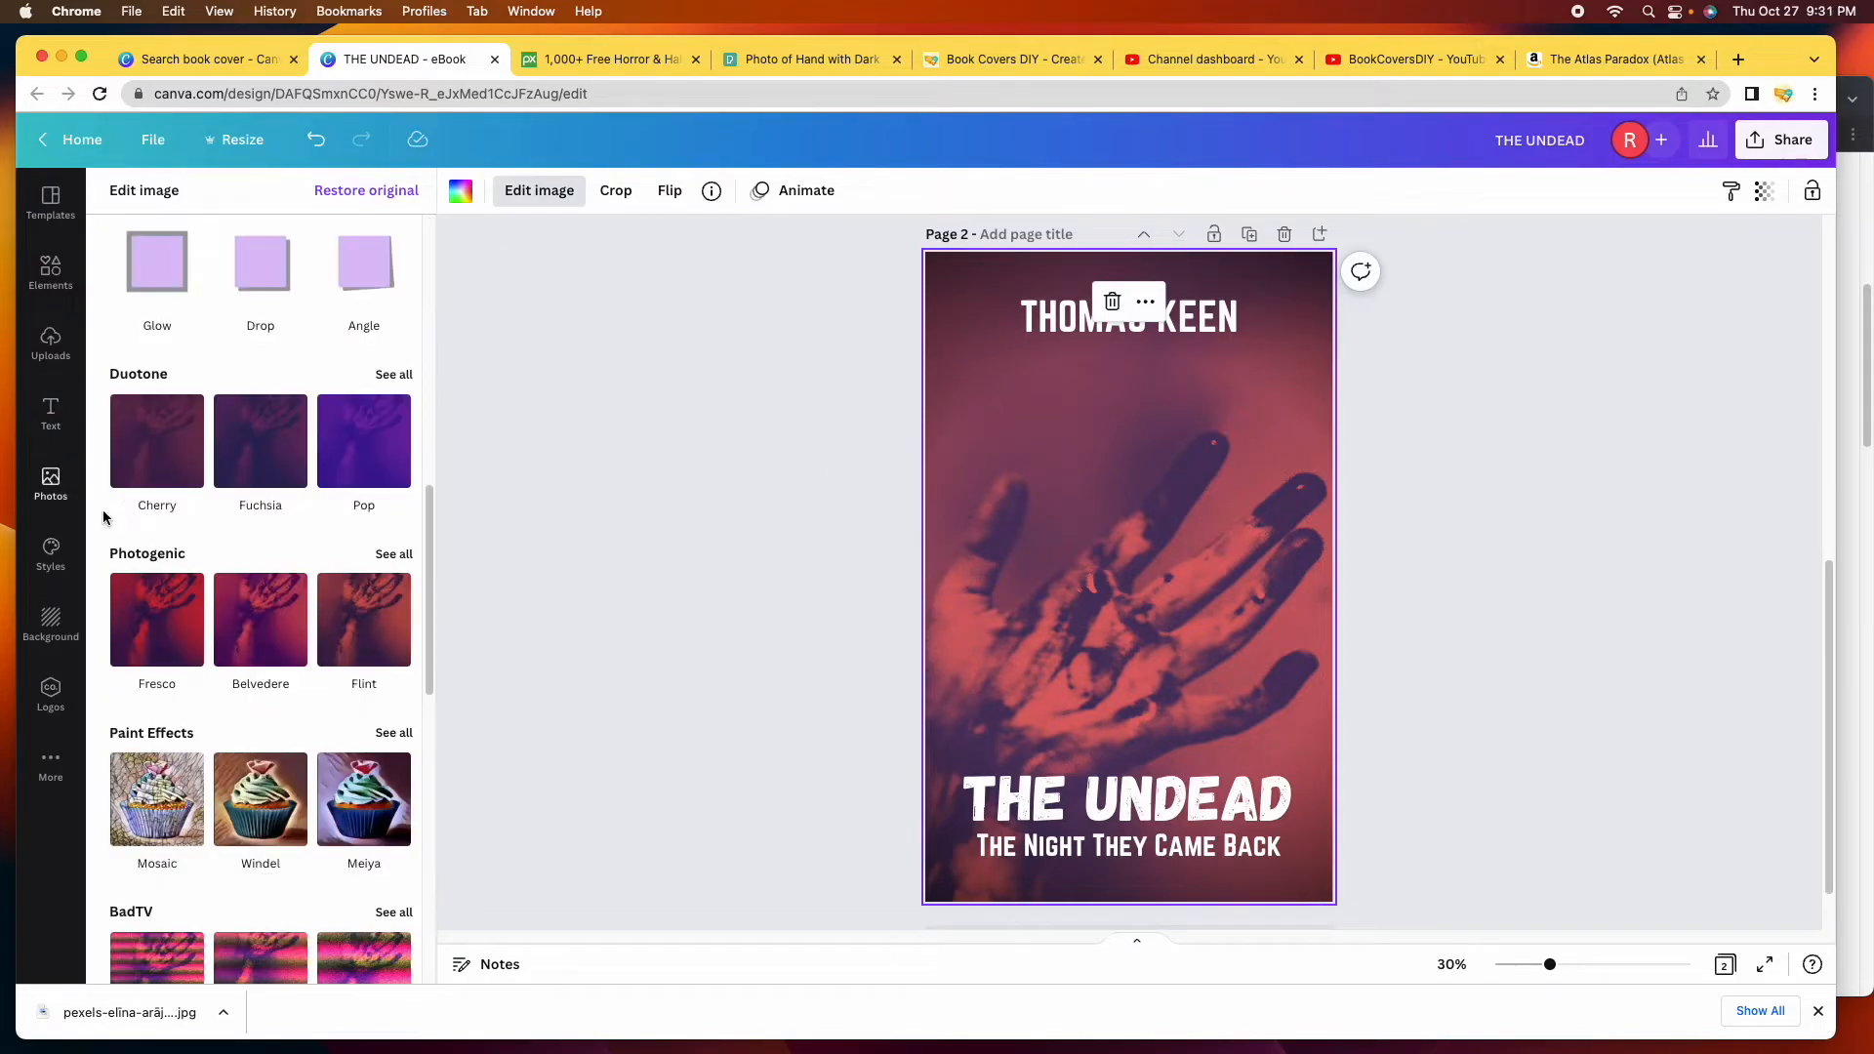
{"action": "left_click", "coordinate": [396, 552]}
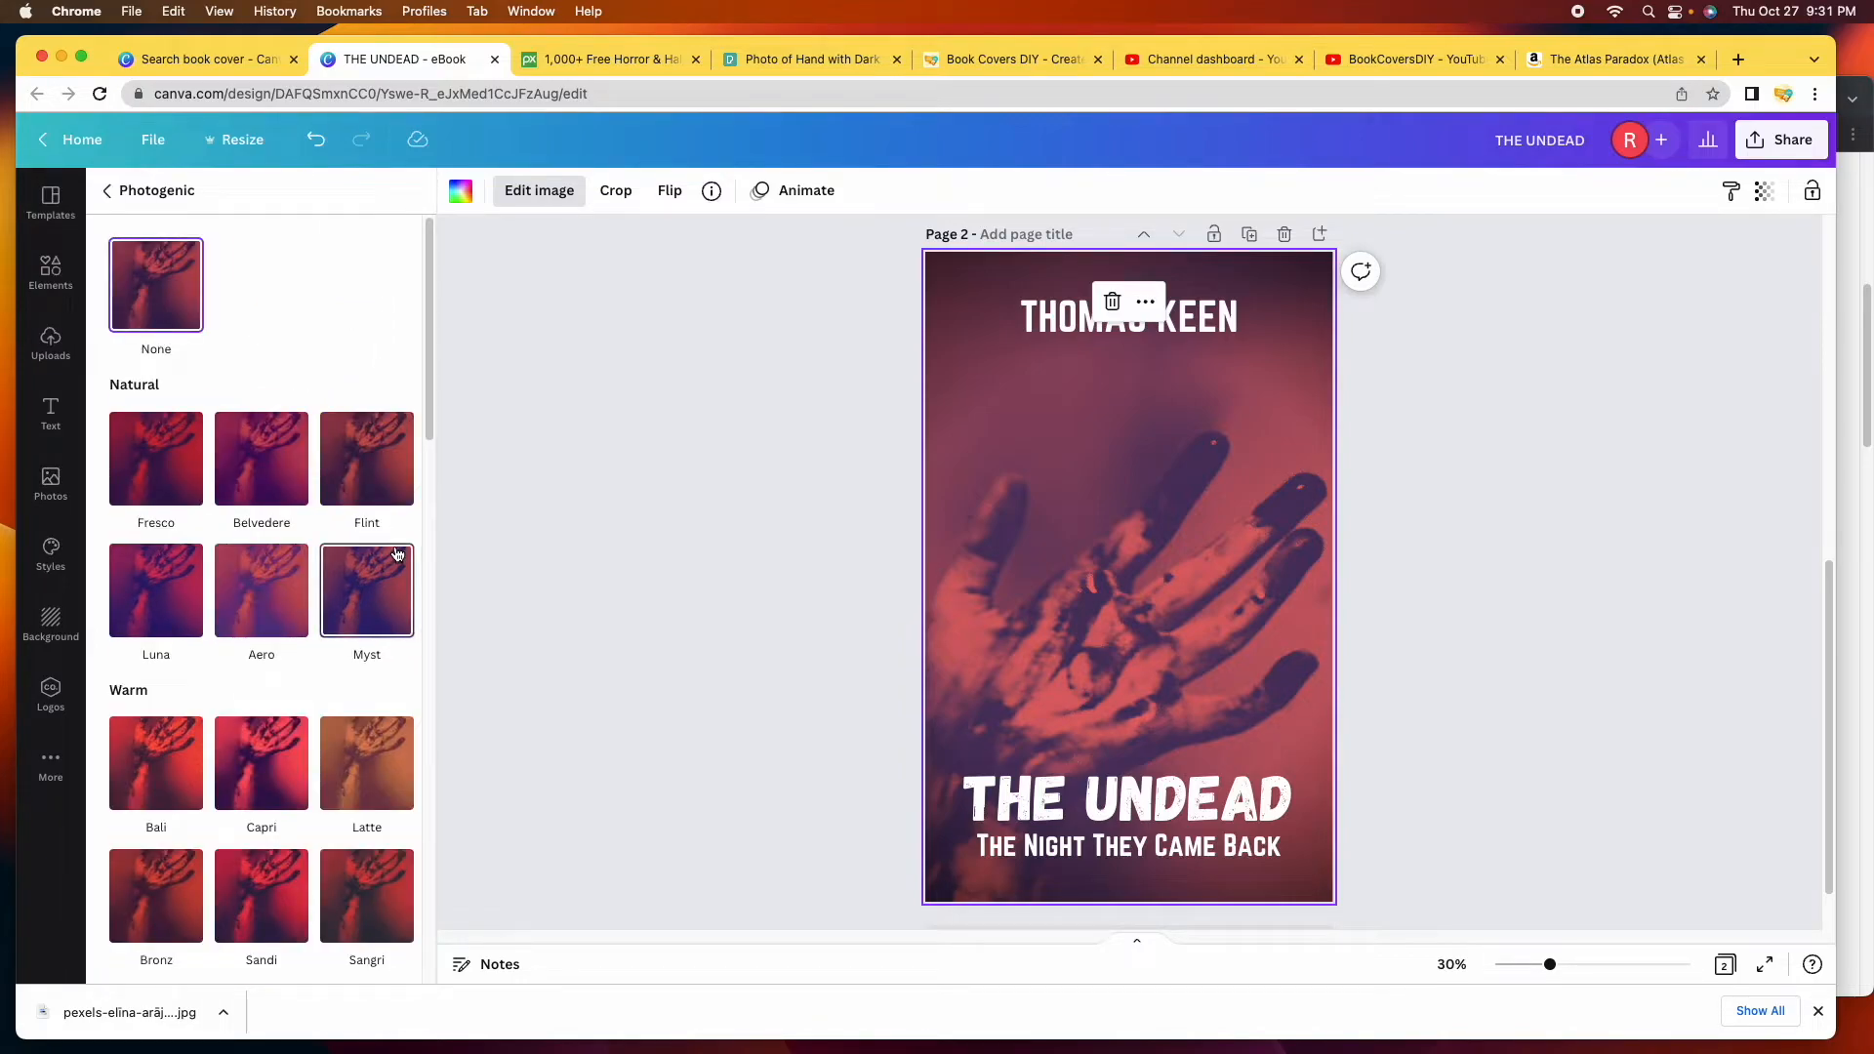
{"action": "left_click", "coordinate": [159, 461]}
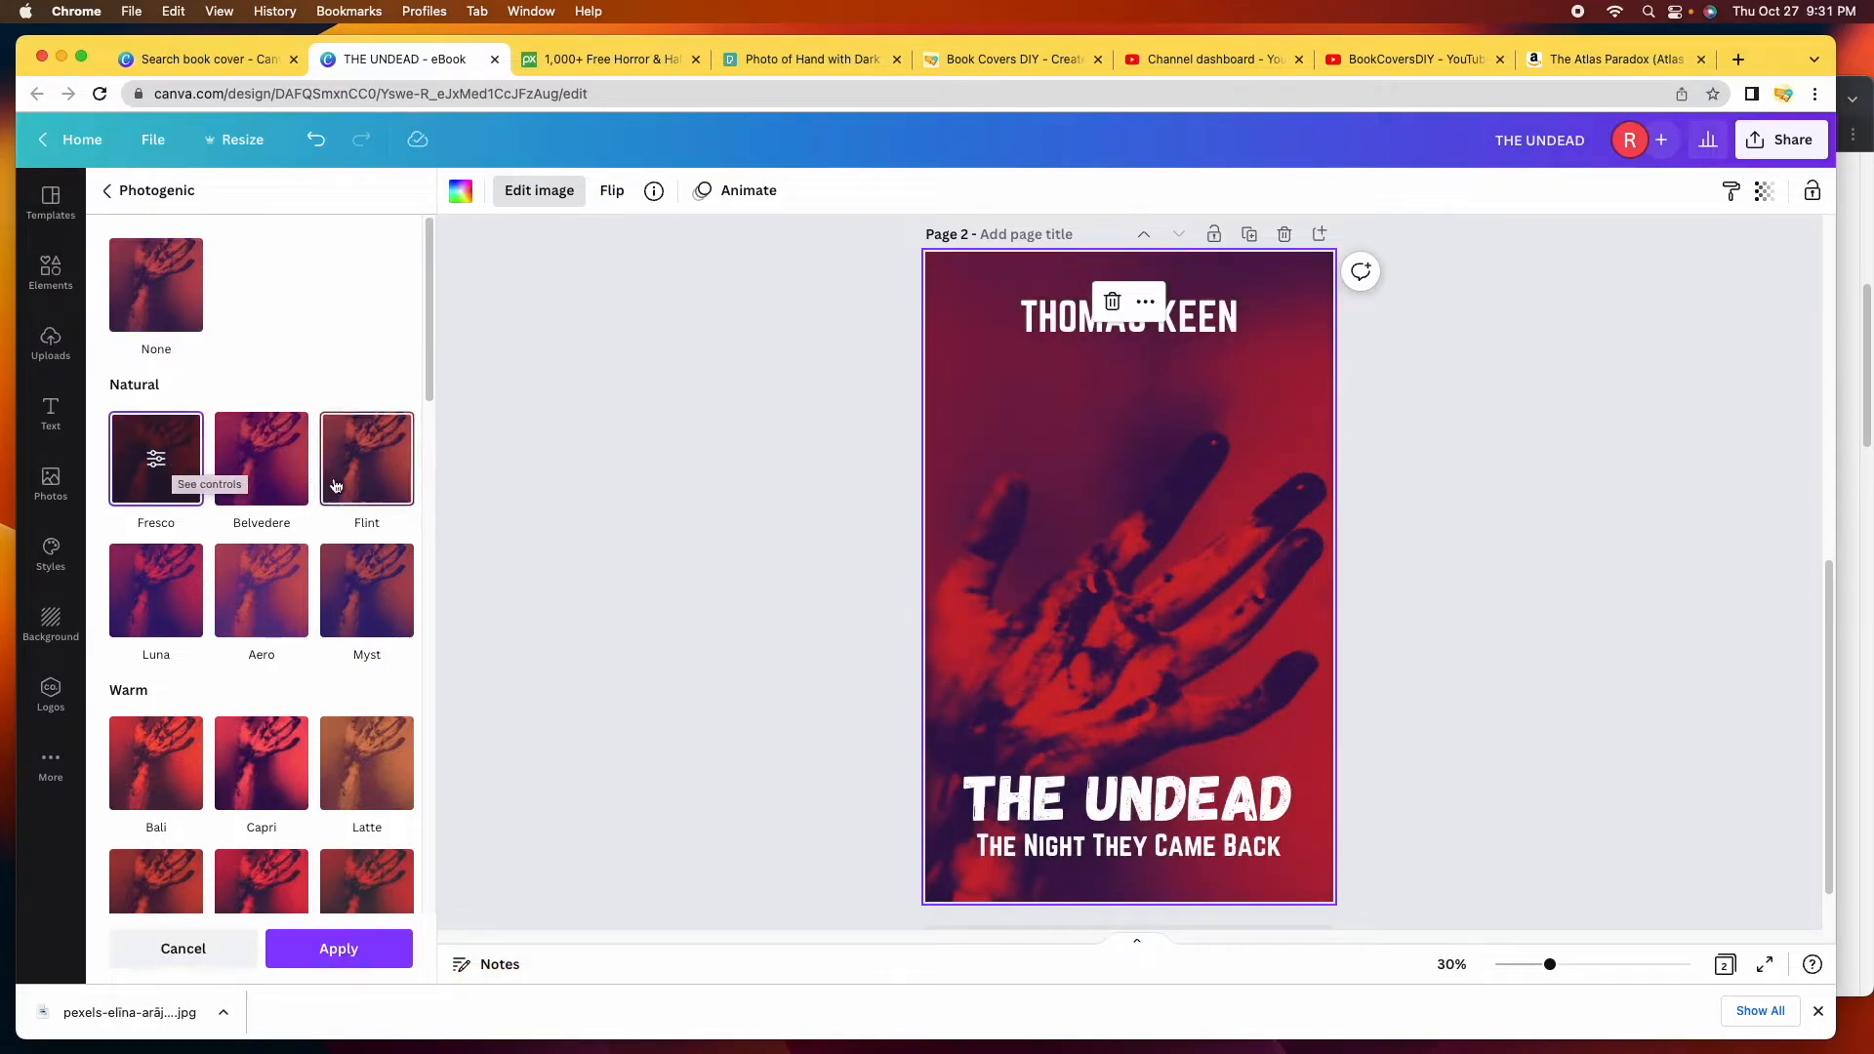
{"action": "left_click", "coordinate": [283, 475]}
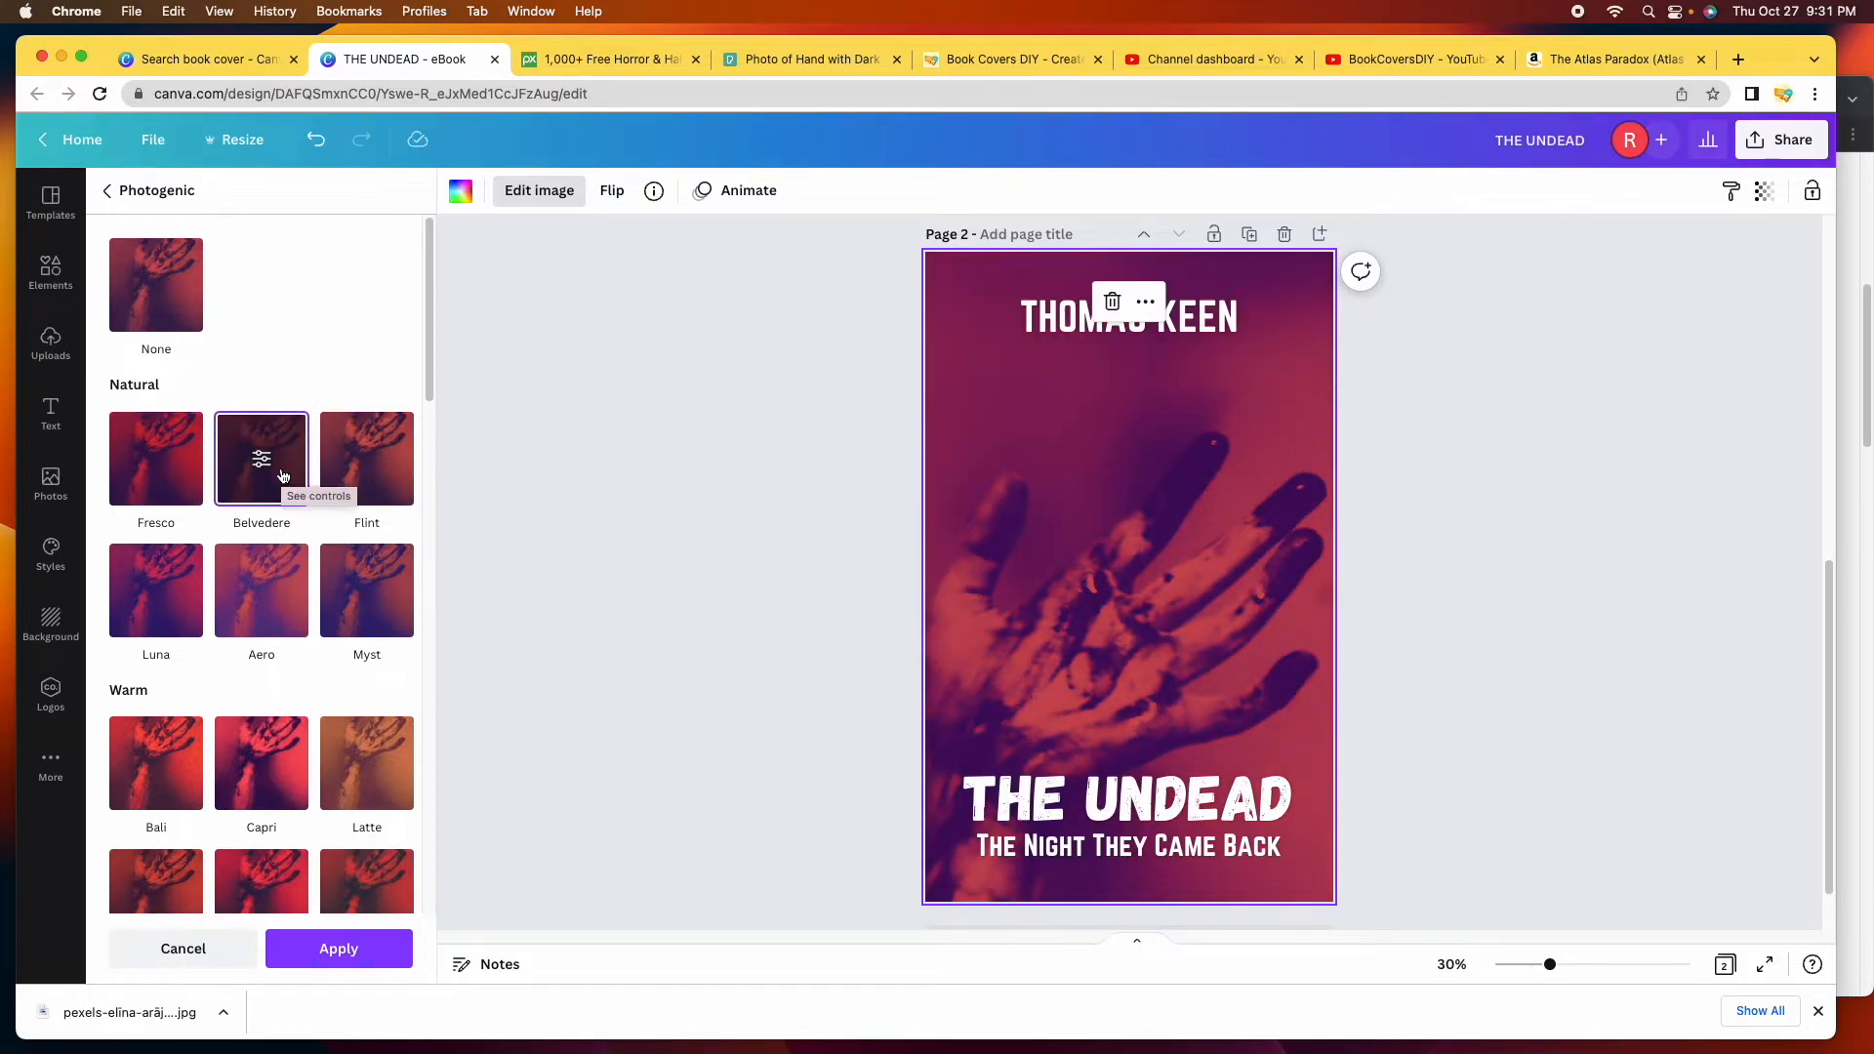
{"action": "left_click", "coordinate": [385, 484]}
{"action": "left_click", "coordinate": [388, 610]}
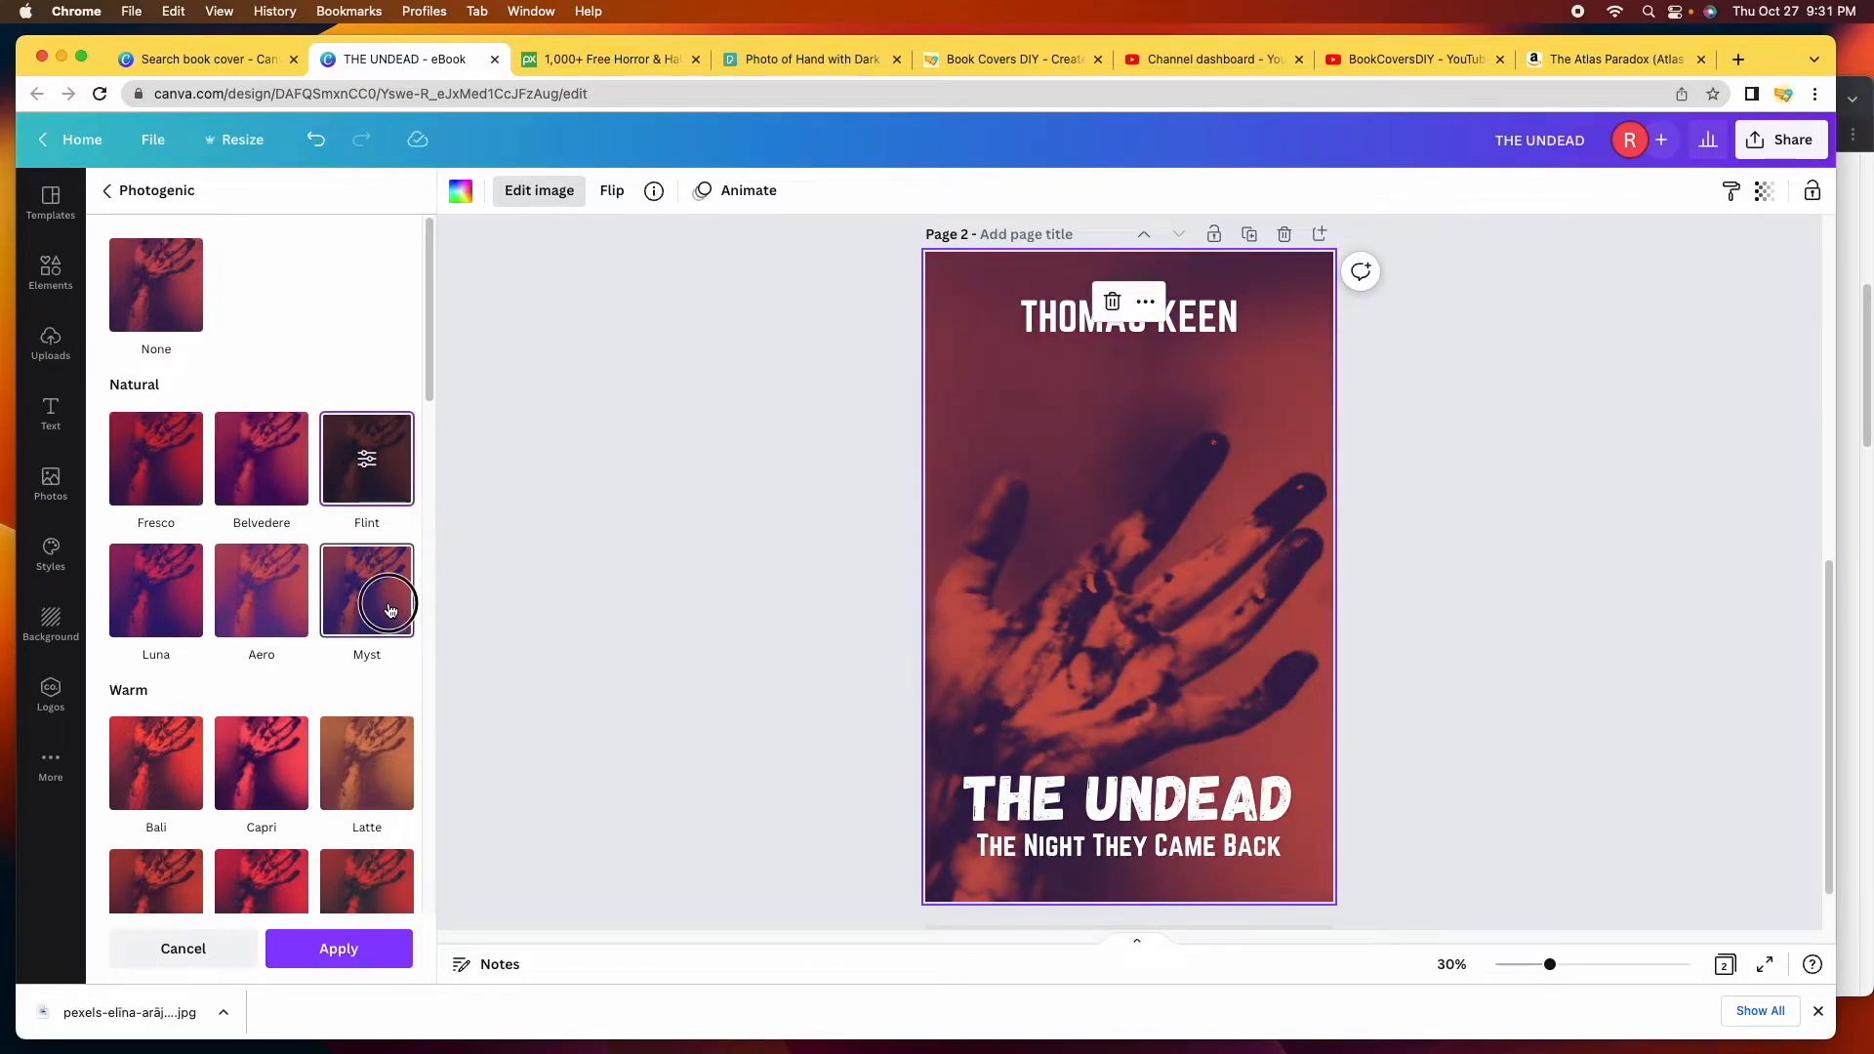
{"action": "left_click", "coordinate": [380, 768]}
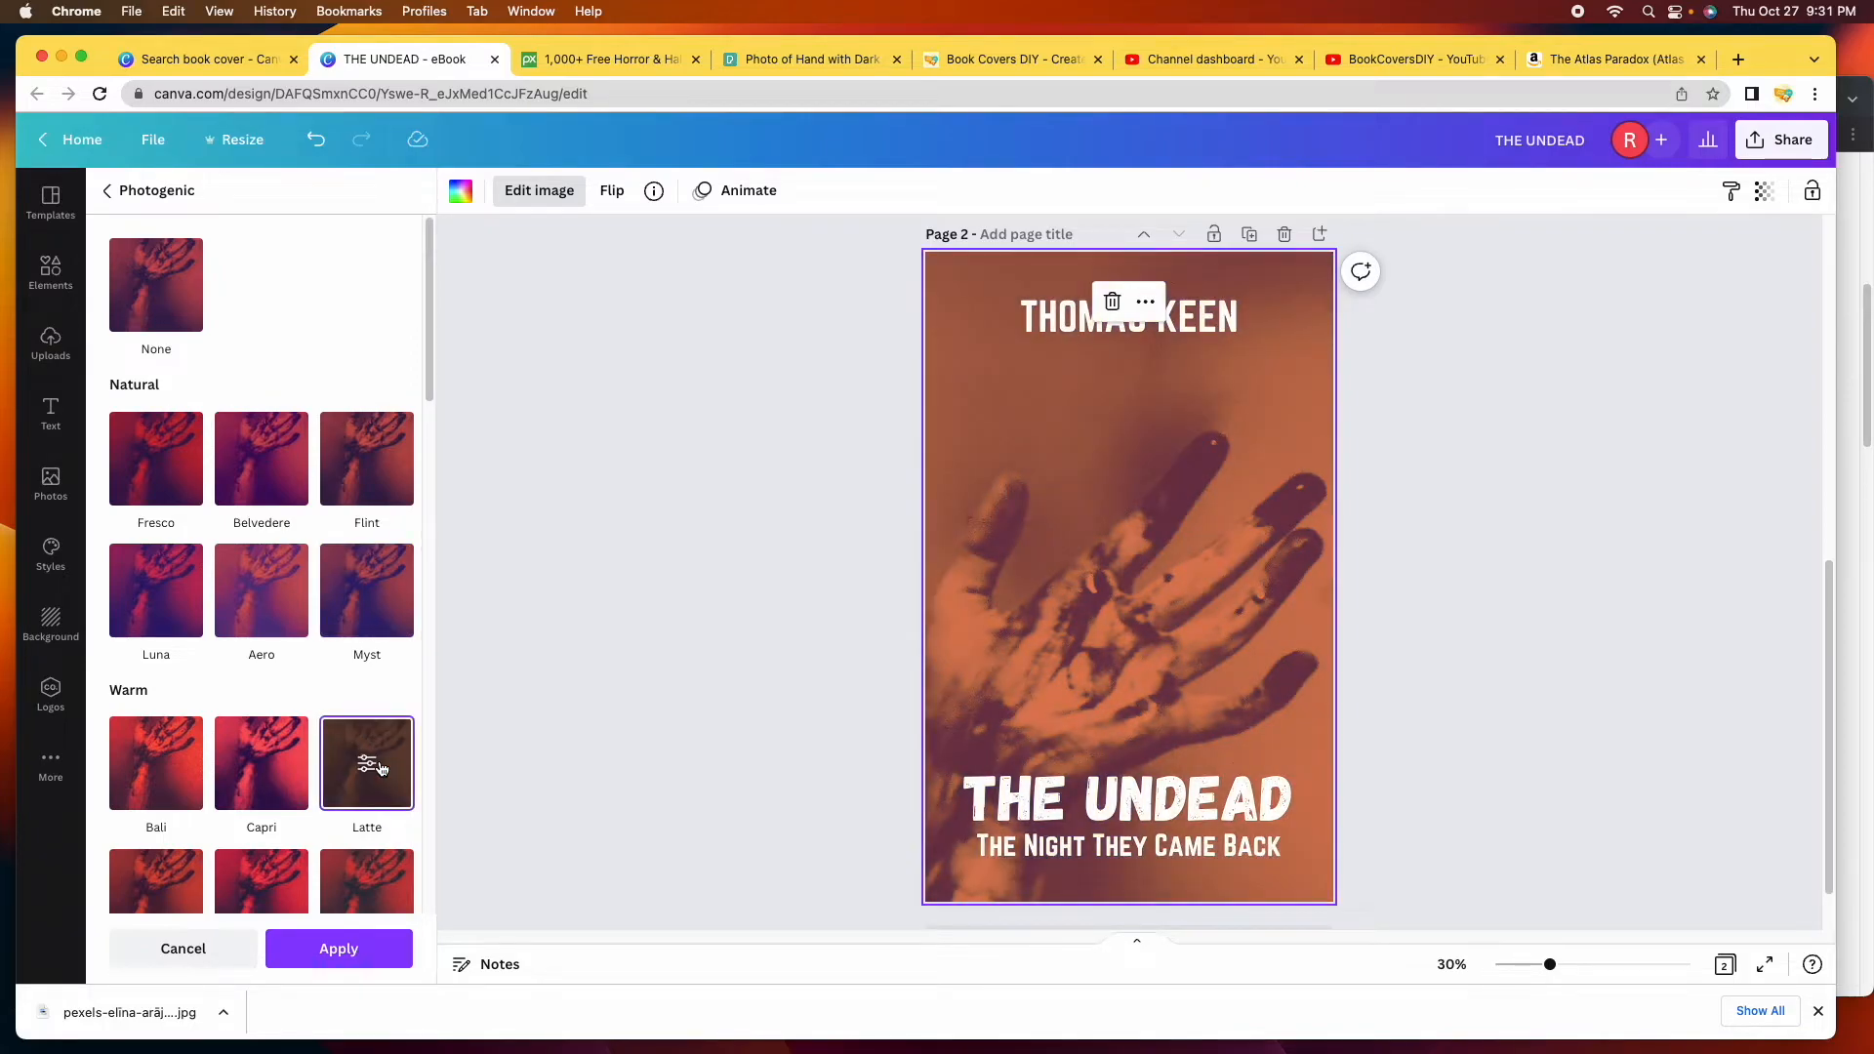
Apply the Eldar filter so the hand photo turns deep red.
{"action": "scroll", "coordinate": [293, 634], "scroll_direction": "down", "scroll_amount": 8}
{"action": "left_click", "coordinate": [390, 709]}
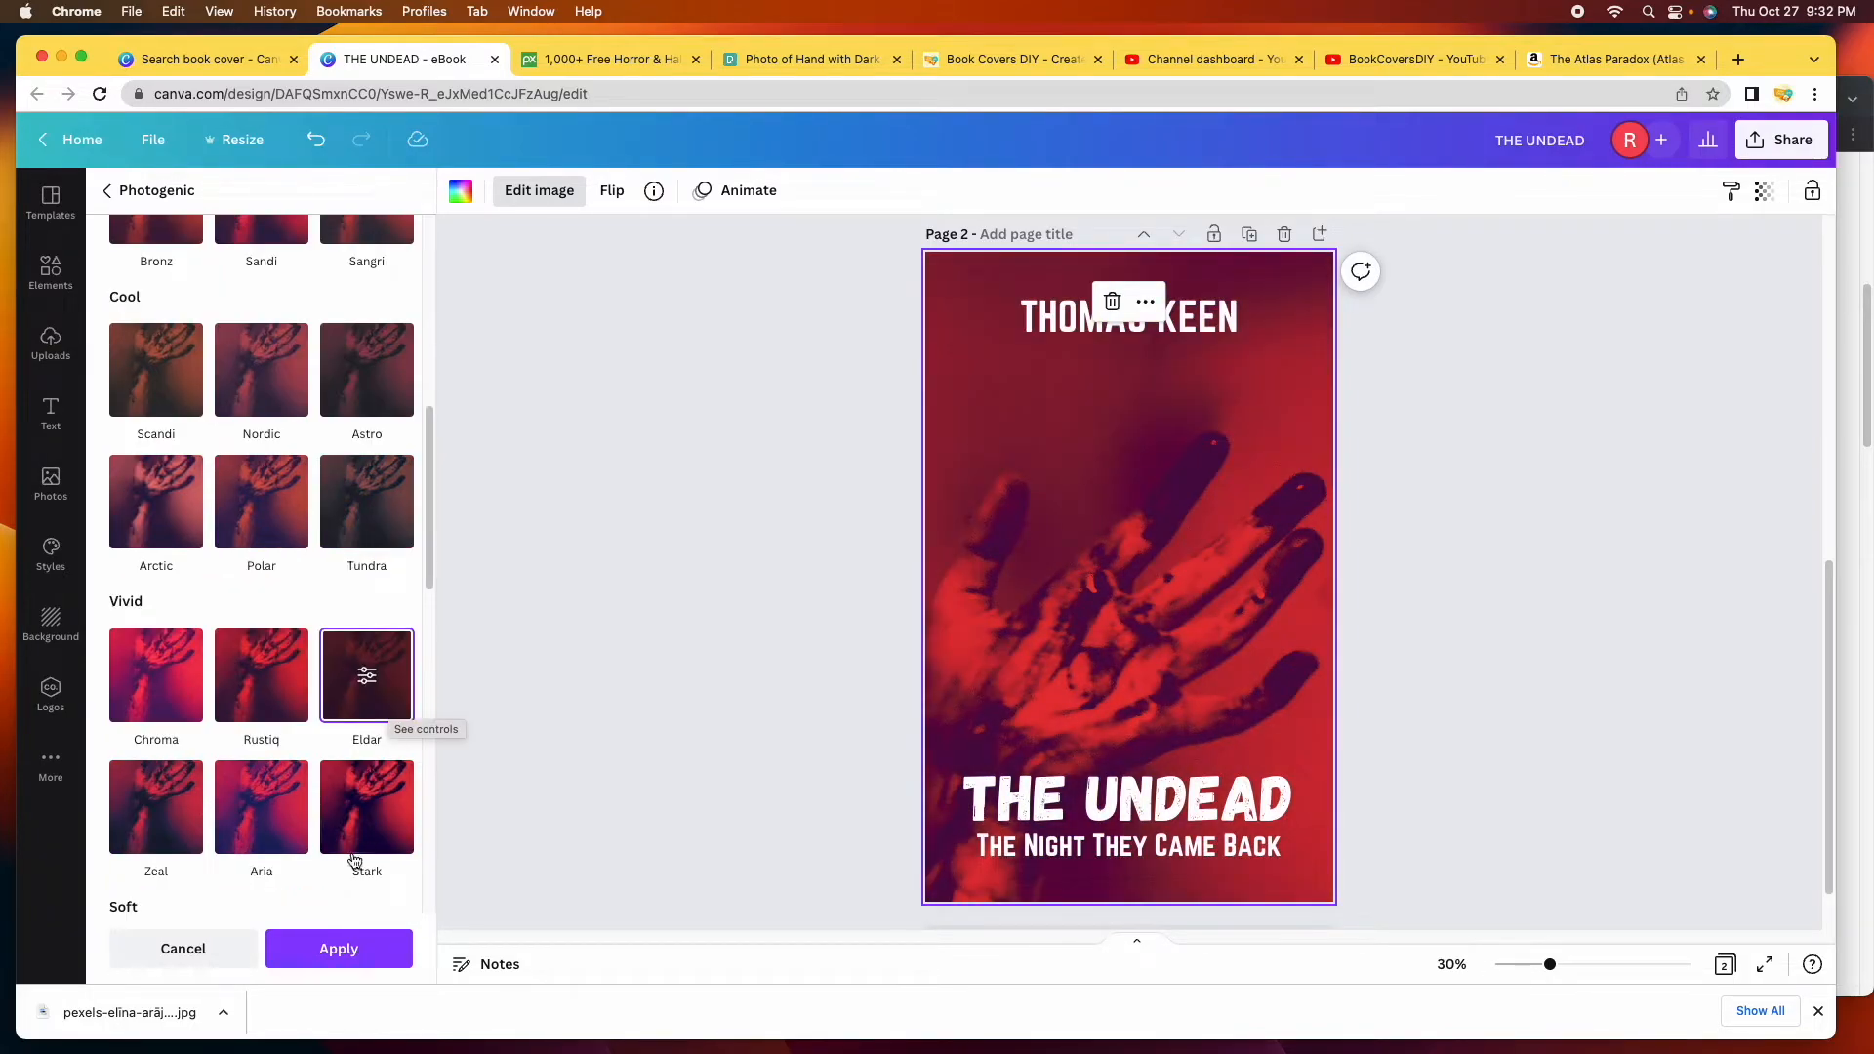
{"action": "left_click", "coordinate": [337, 962]}
{"action": "scroll", "coordinate": [357, 713], "scroll_direction": "up", "scroll_amount": 7}
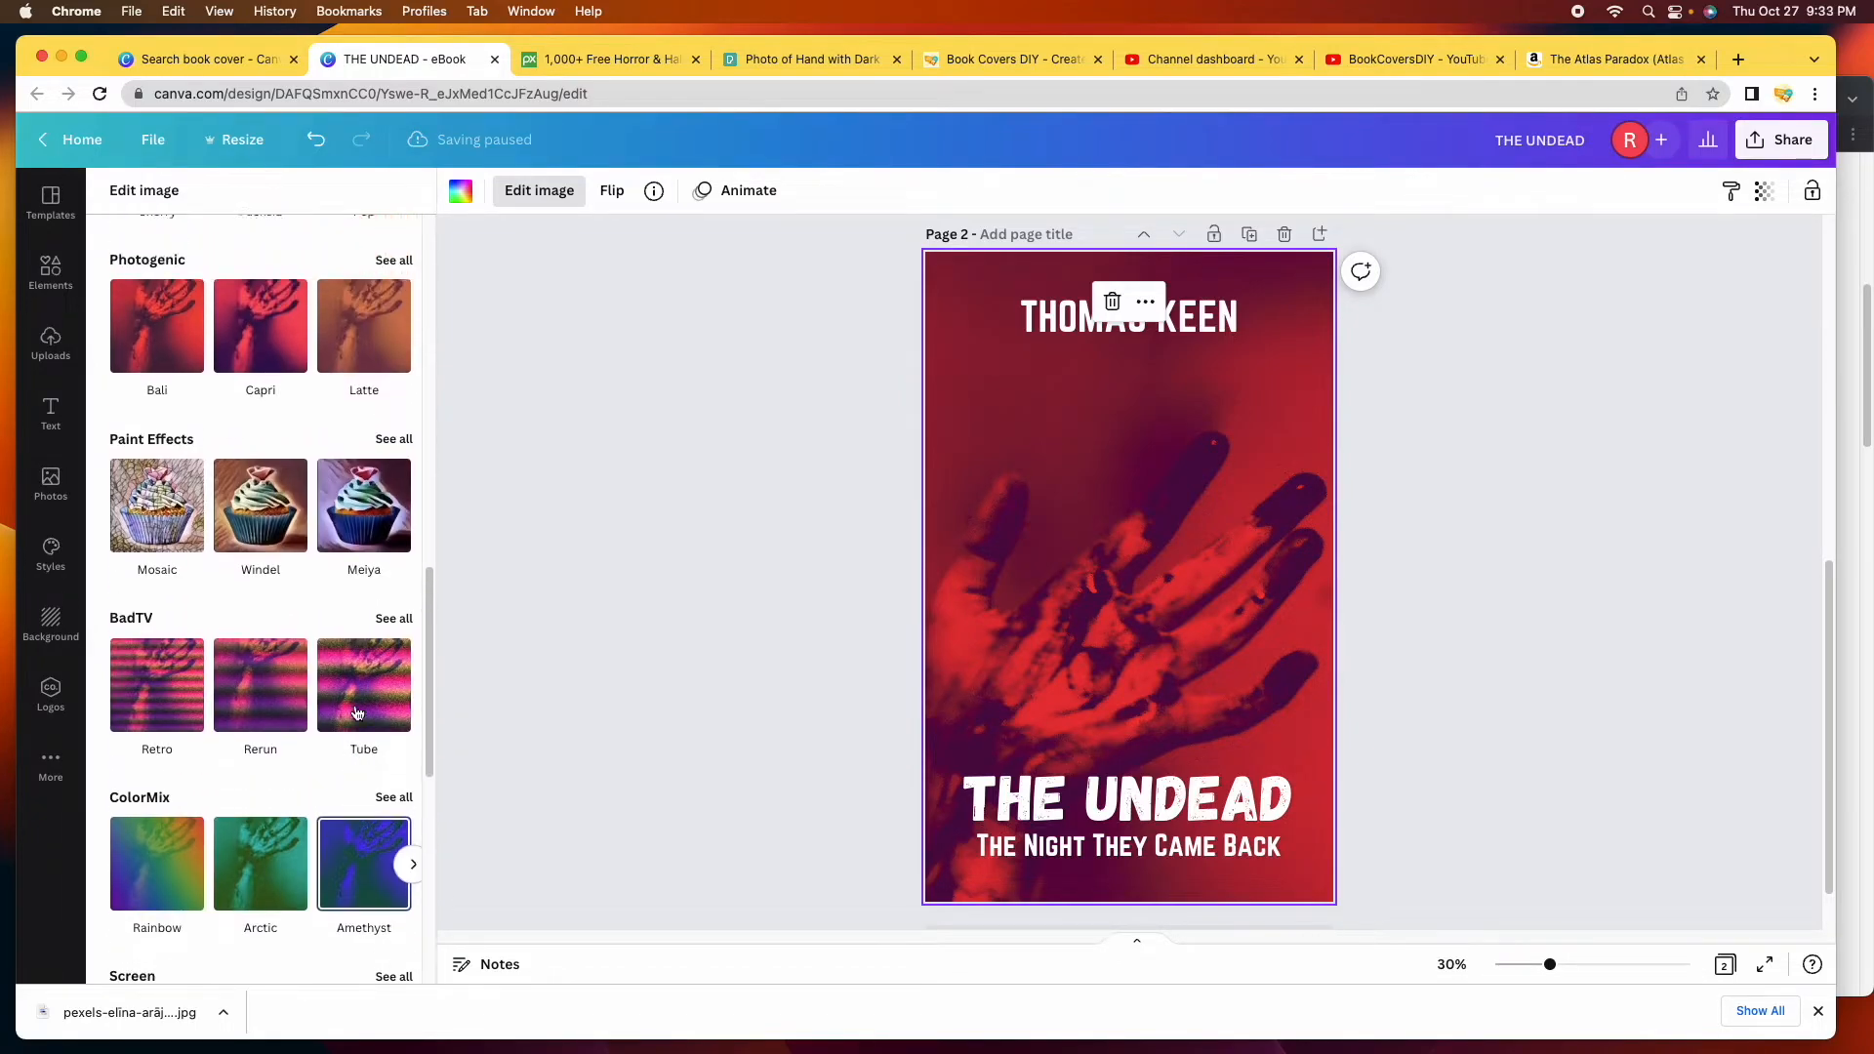
{"action": "scroll", "coordinate": [357, 714], "scroll_direction": "up", "scroll_amount": 5}
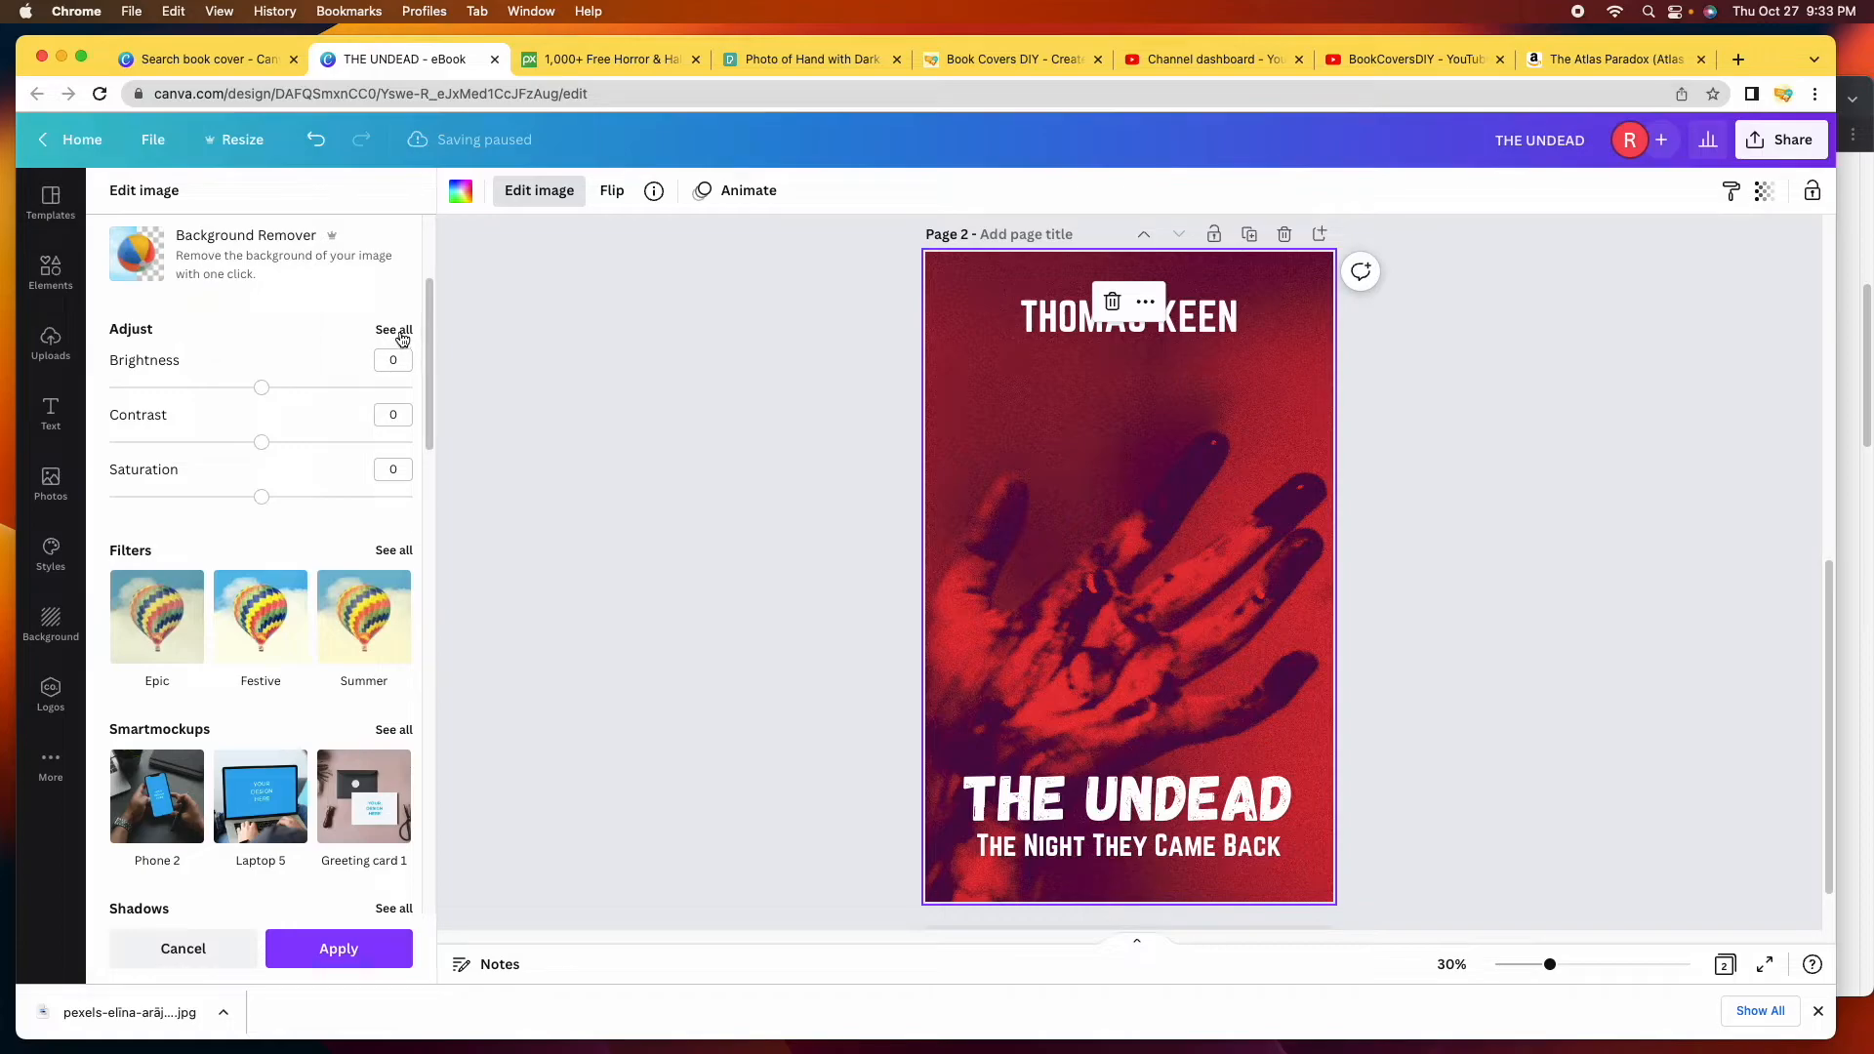
Set the hand photo's brightness 10, contrast 5, vignette 100, warmth -50, highlights and shadows 10.
{"action": "left_click", "coordinate": [398, 332]}
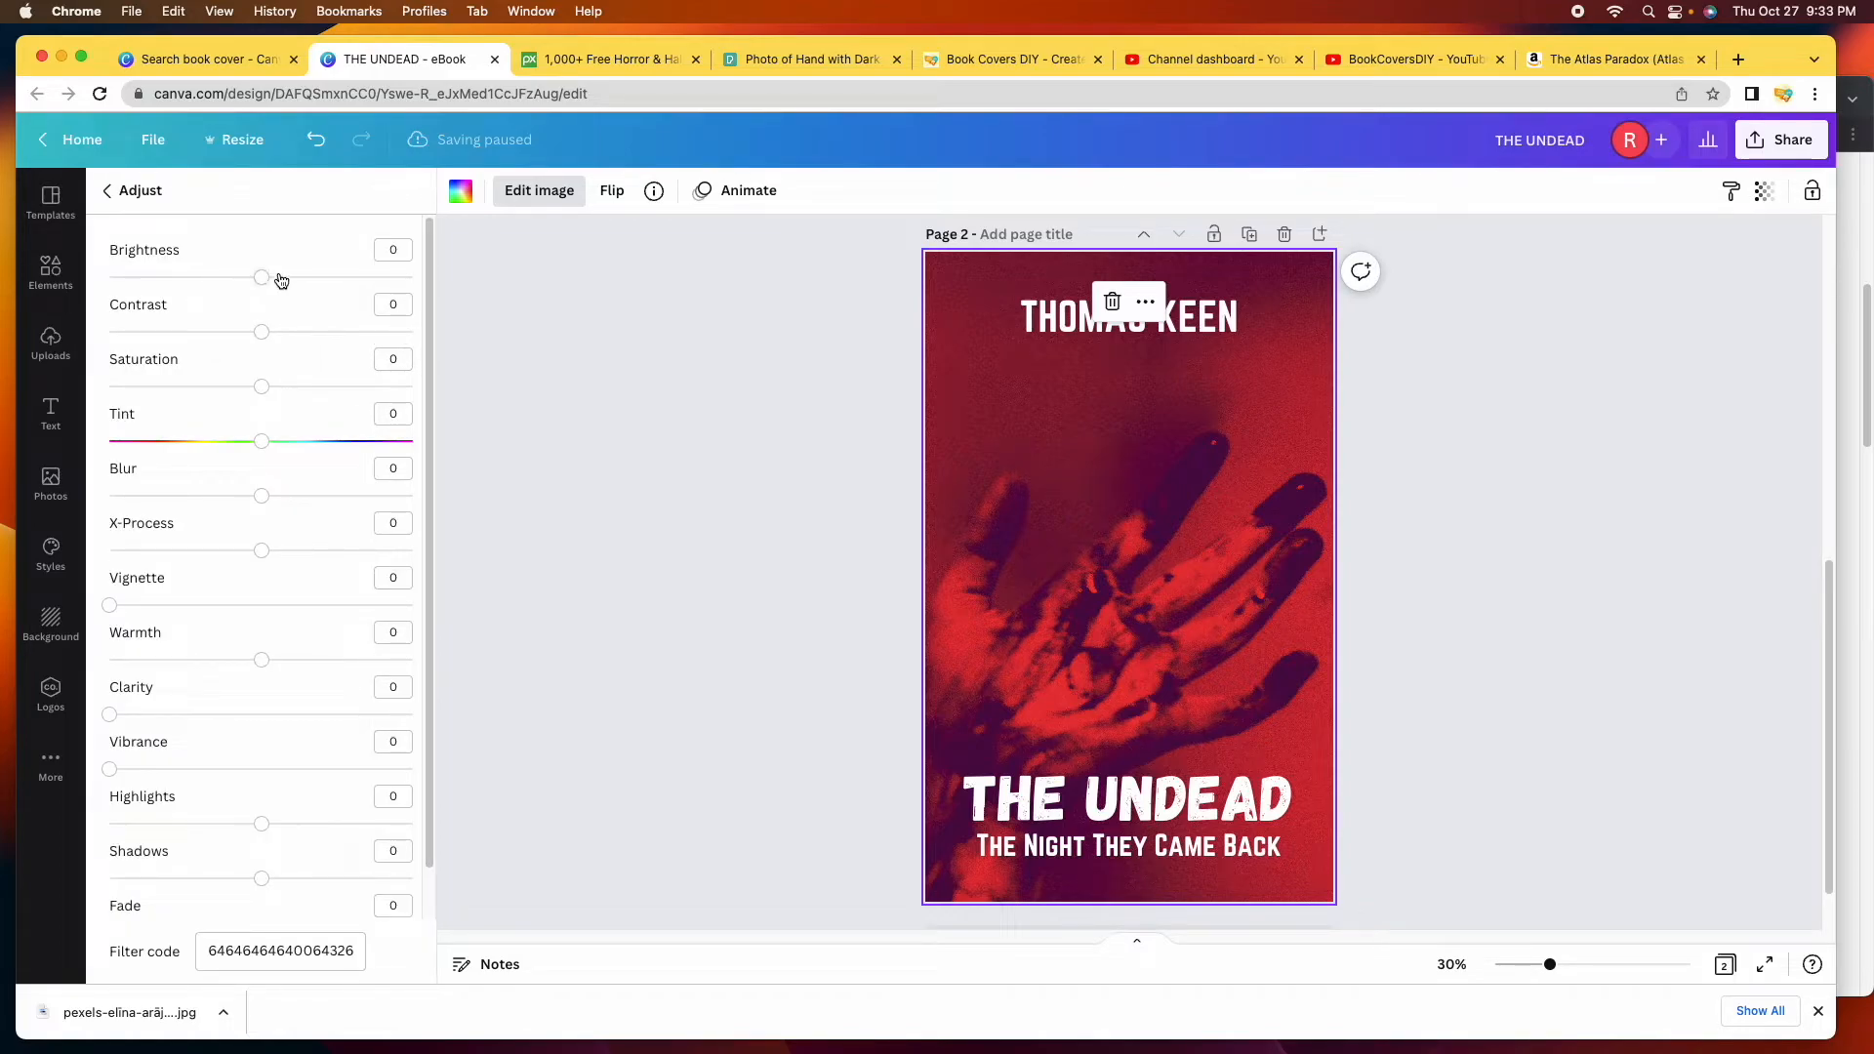
{"action": "left_click_drag", "start_coordinate": [258, 279], "coordinate": [241, 281]}
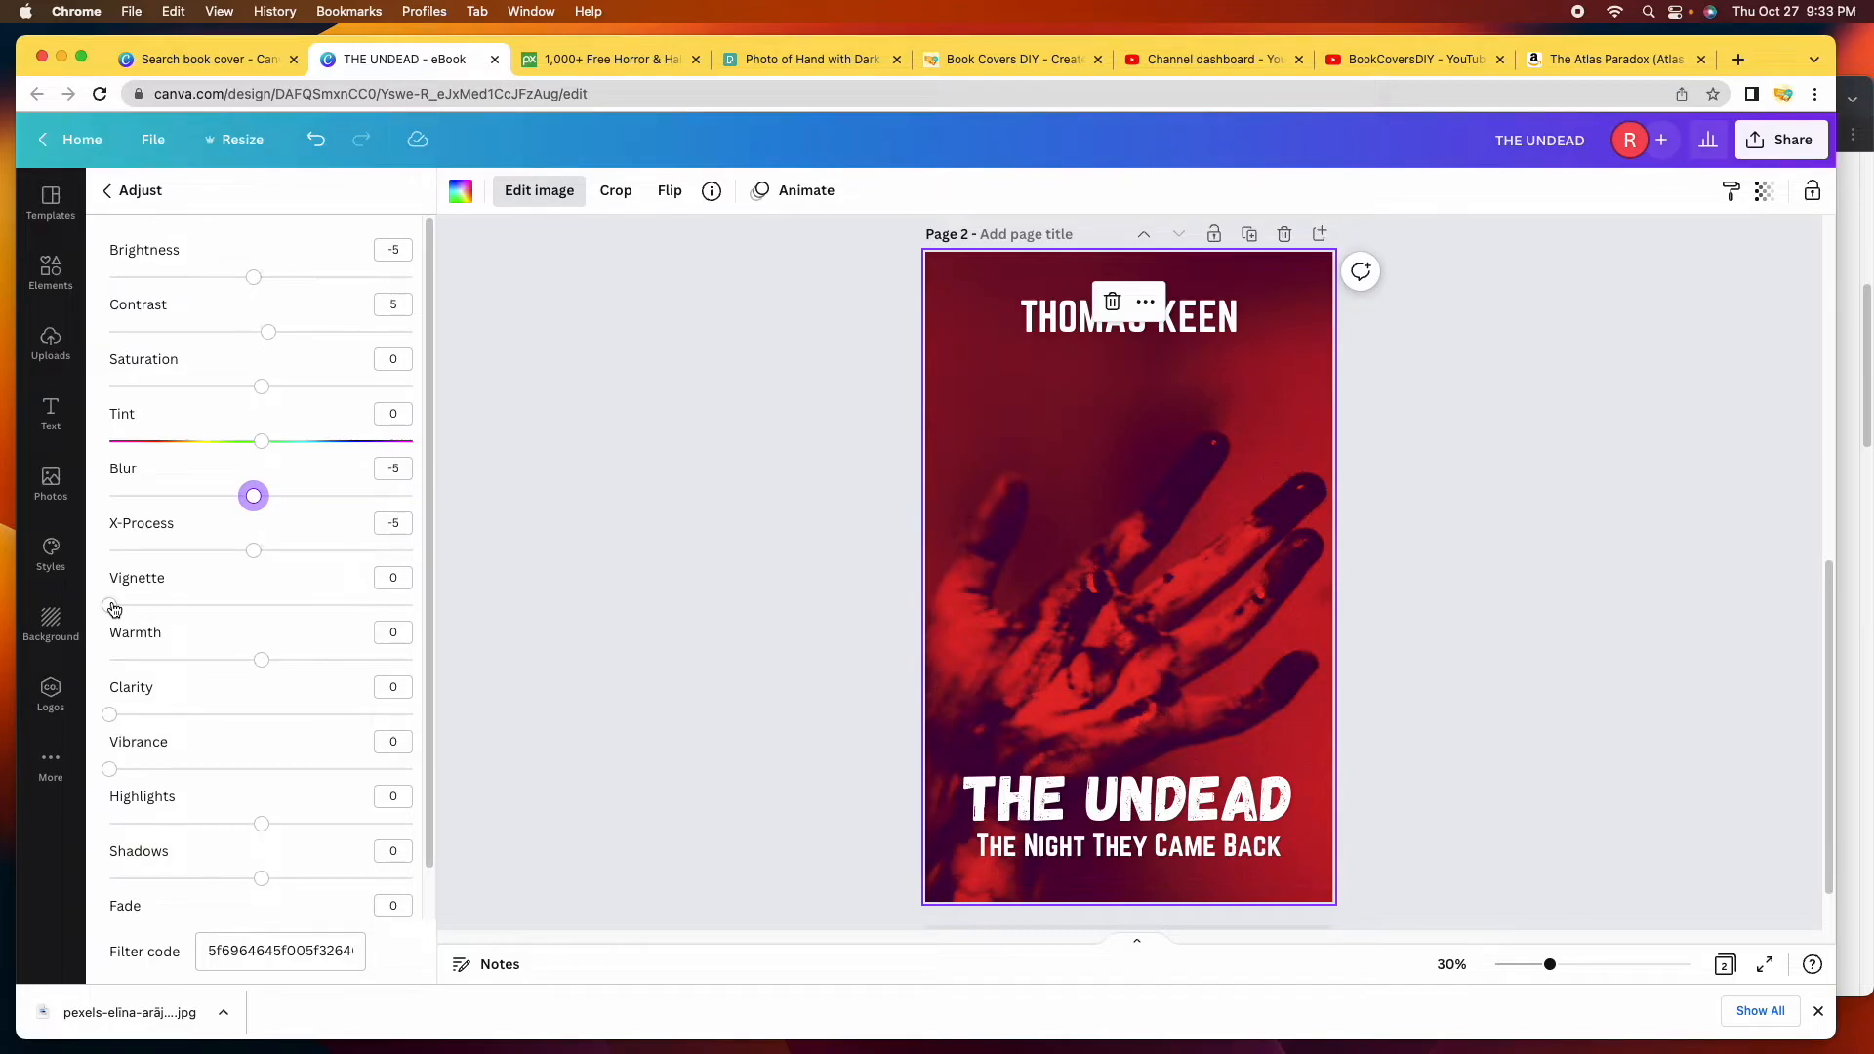
{"action": "left_click_drag", "start_coordinate": [113, 609], "coordinate": [437, 633]}
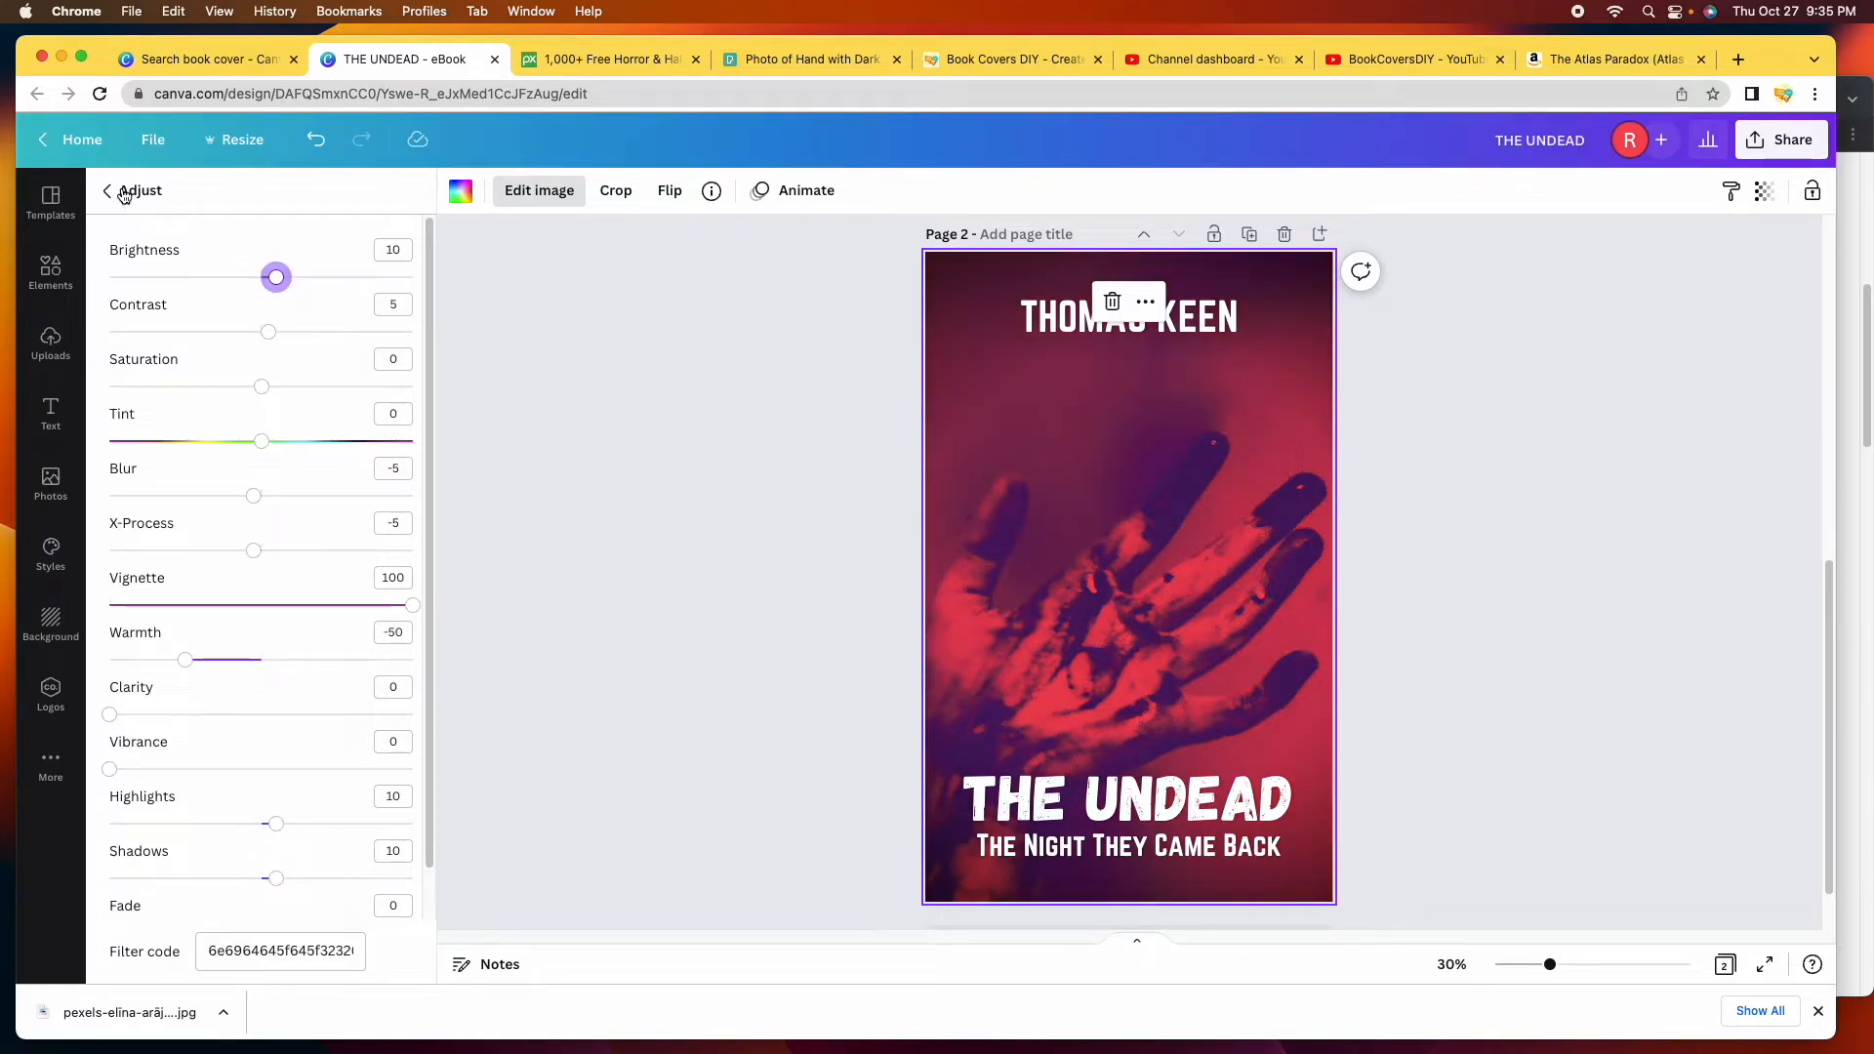
{"action": "left_click", "coordinate": [107, 191]}
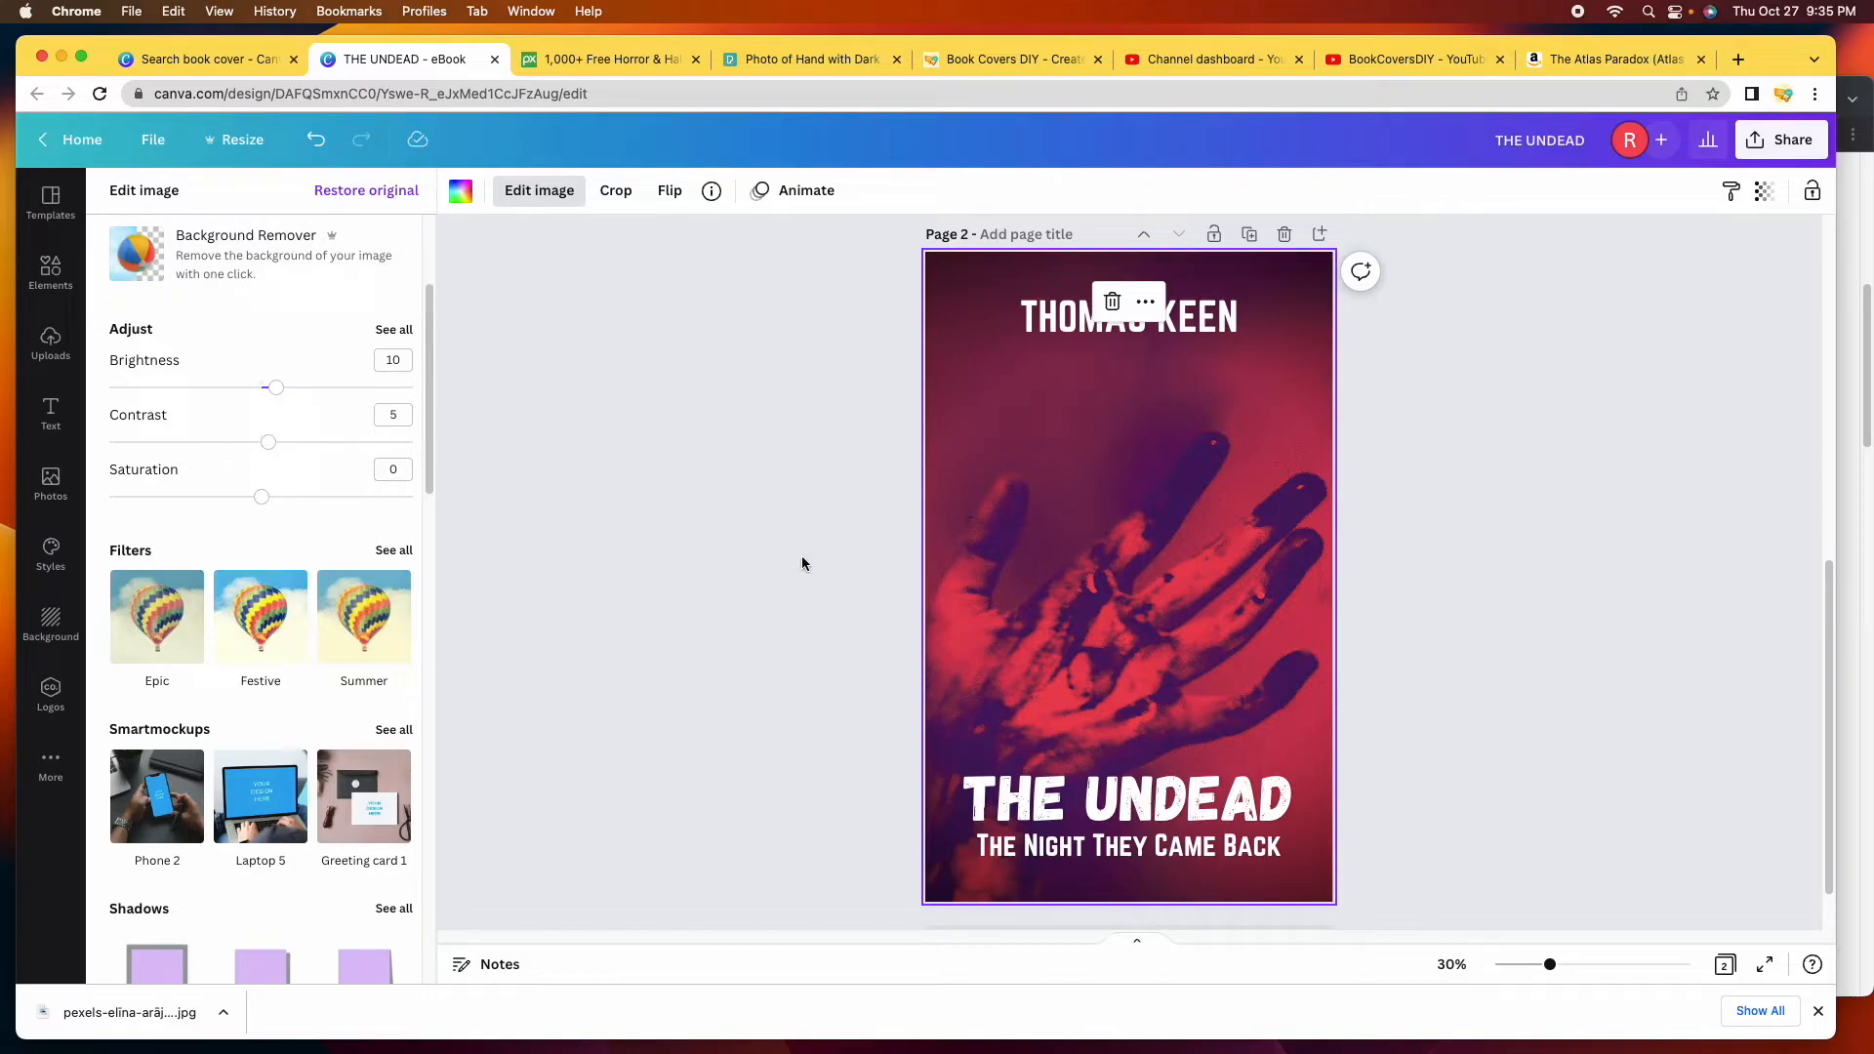
Deselect the hand photo and scroll between page 1 and page 2 to compare the covers.
{"action": "left_click", "coordinate": [800, 488]}
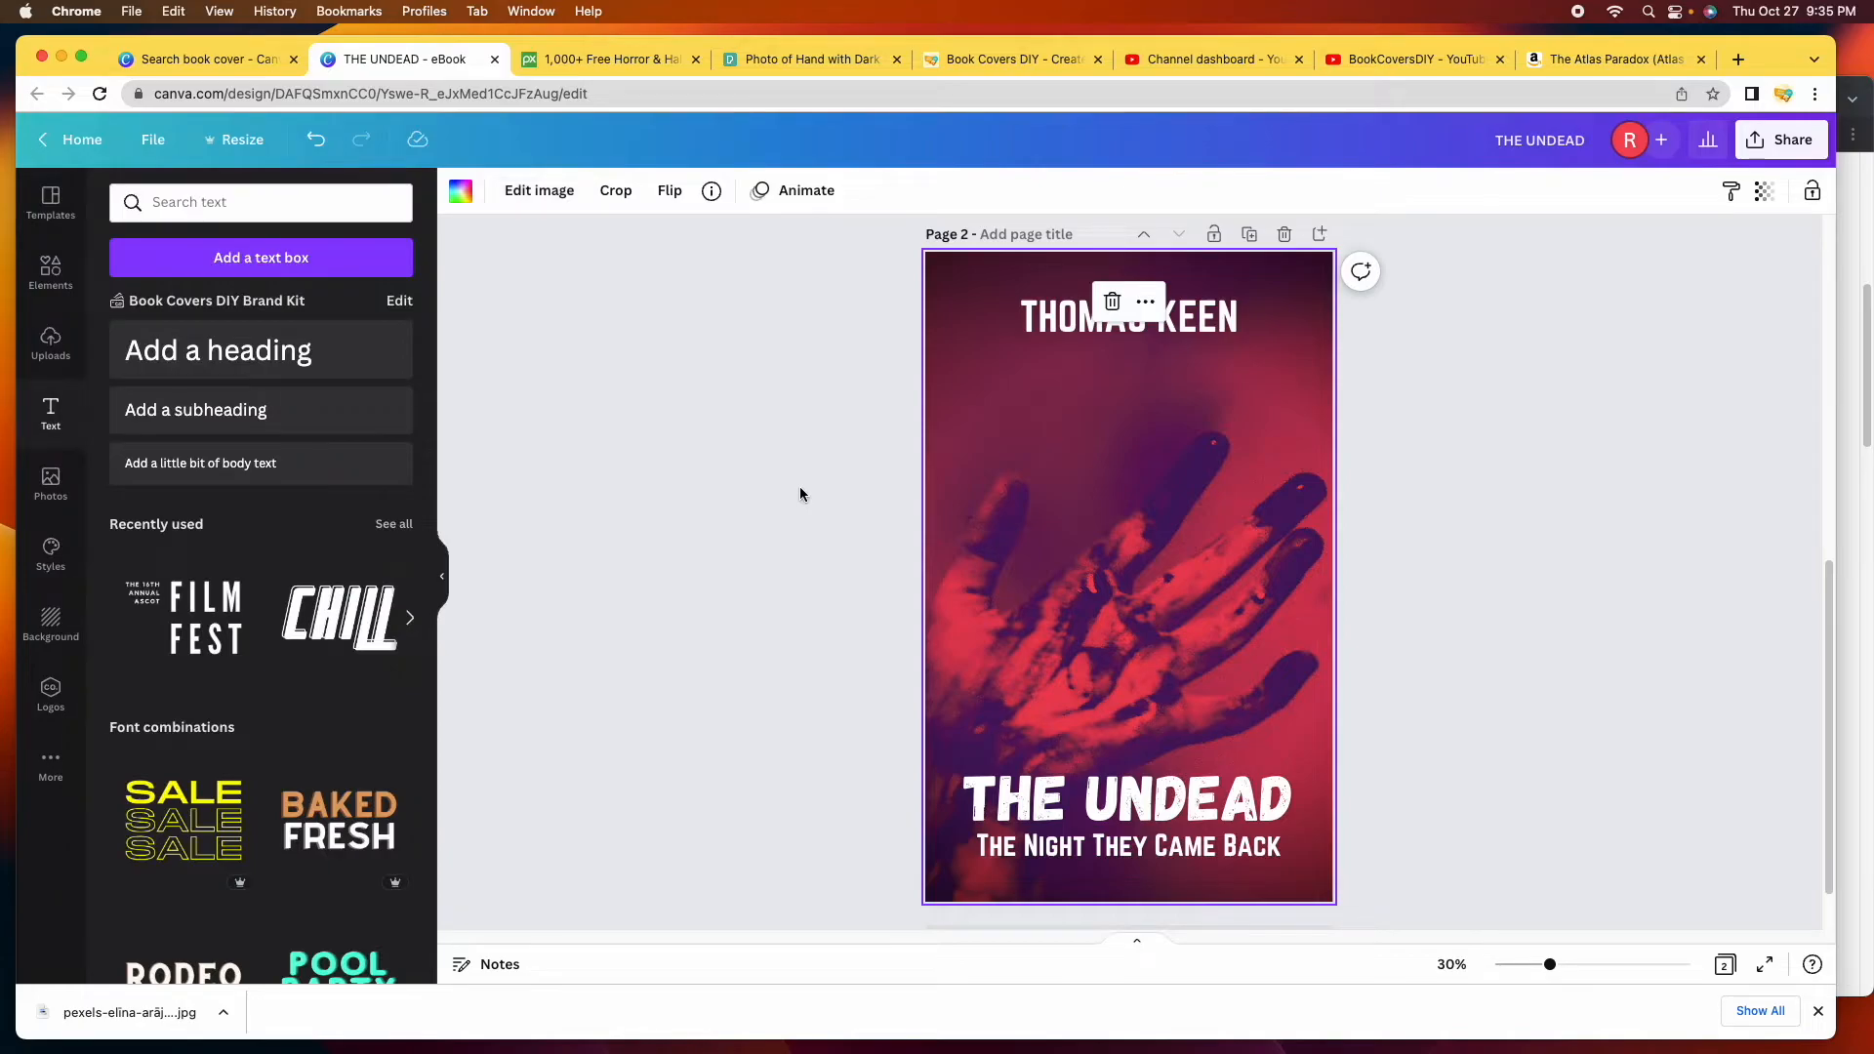
{"action": "left_click", "coordinate": [800, 486]}
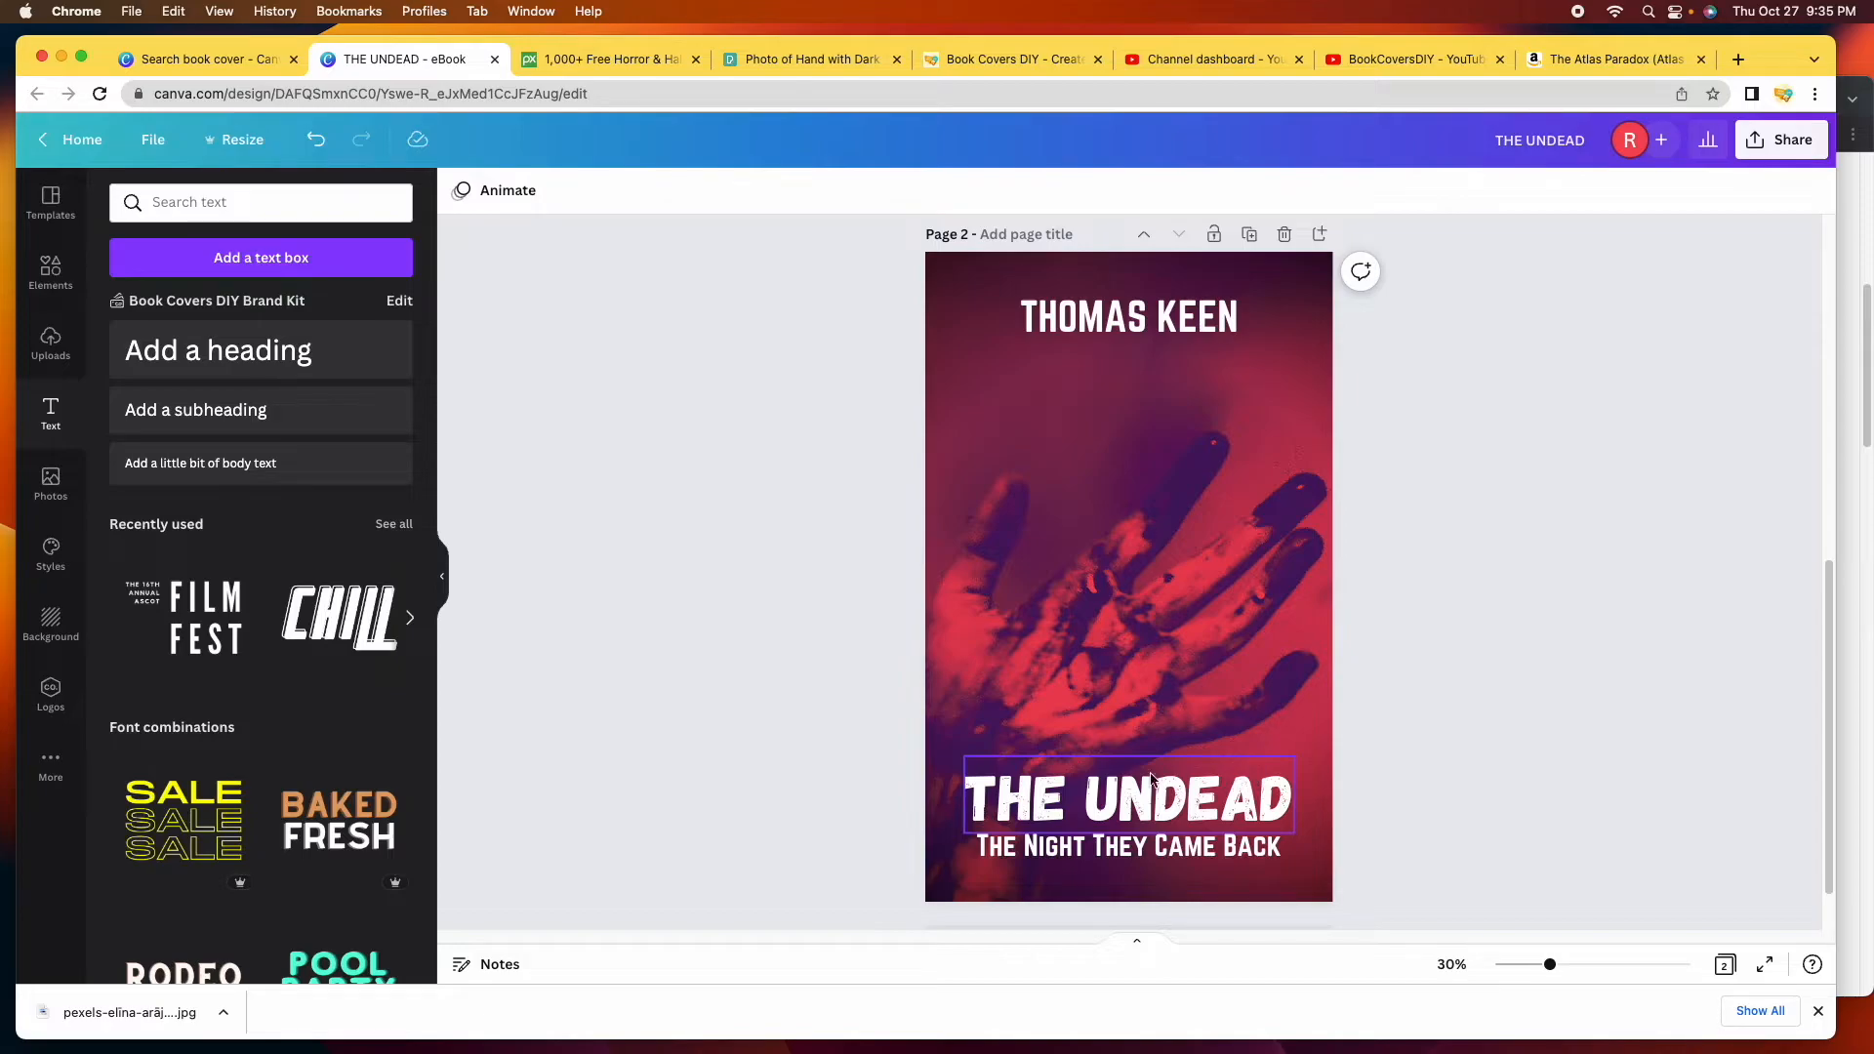
{"action": "scroll", "coordinate": [1149, 565], "scroll_direction": "up", "scroll_amount": 6}
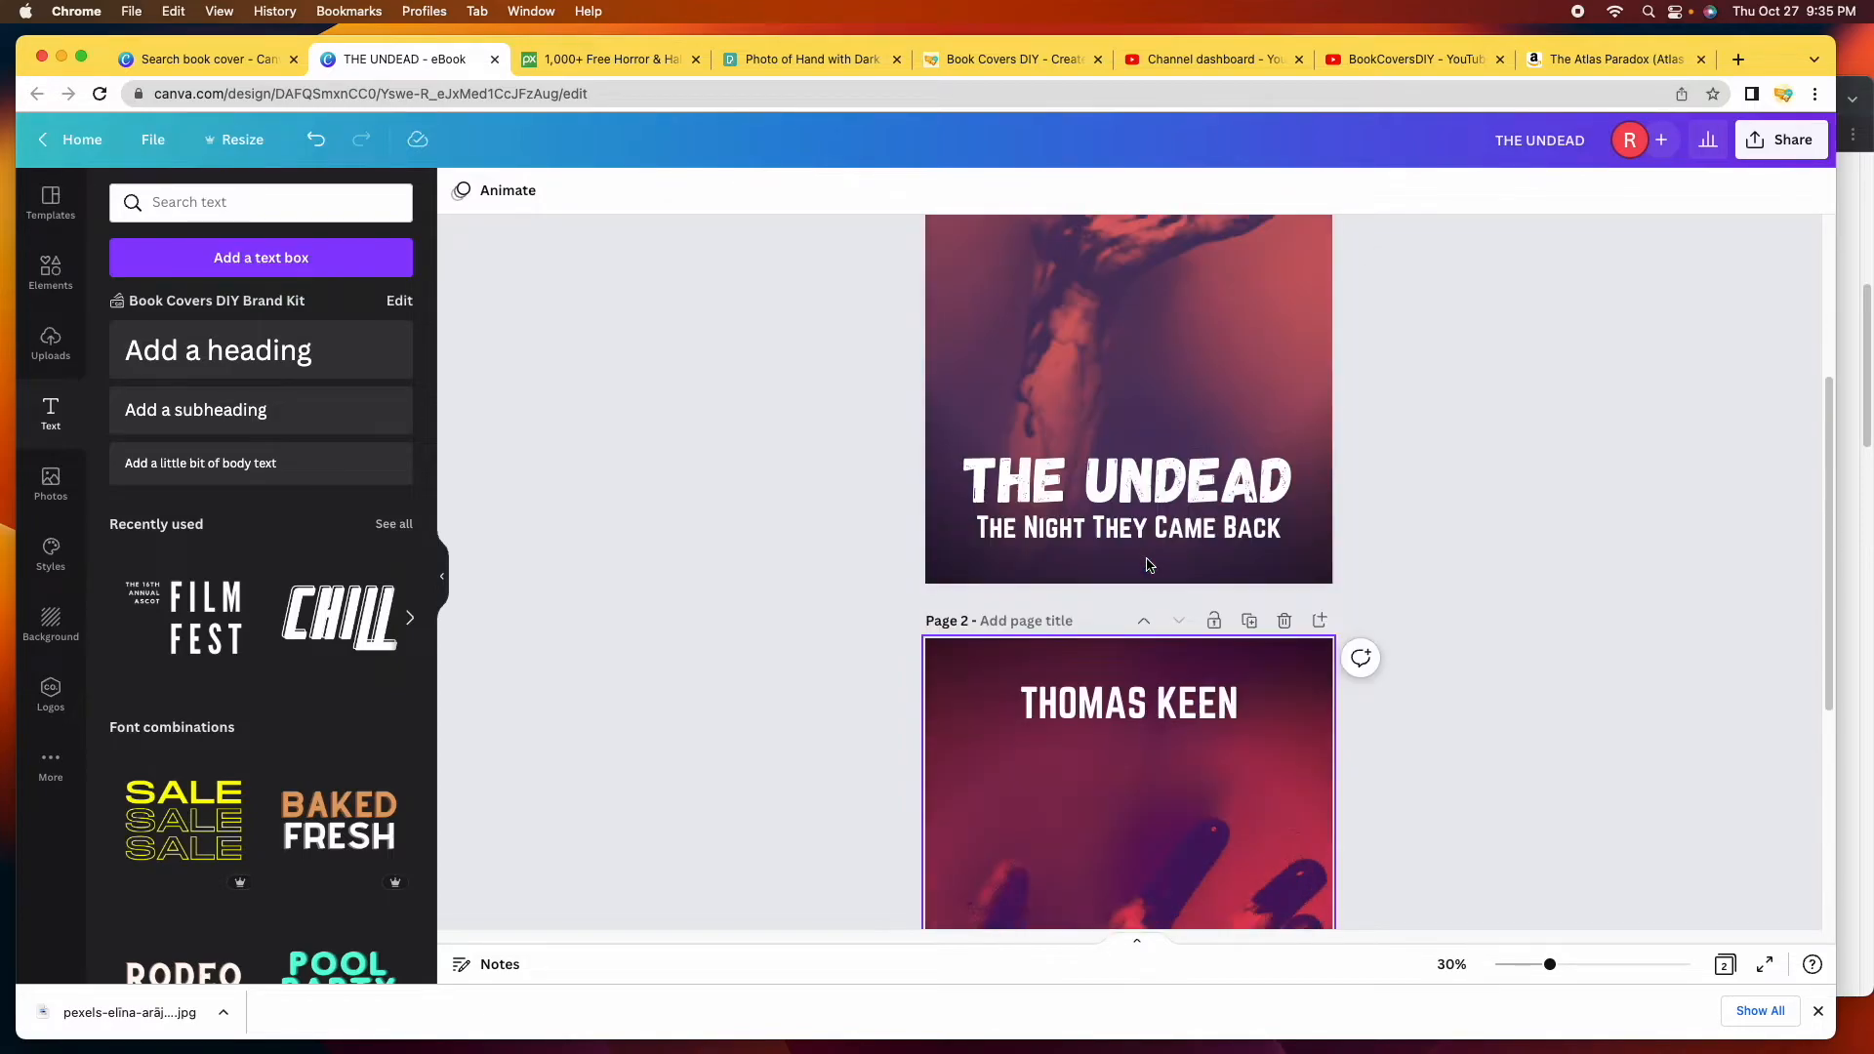
{"action": "scroll", "coordinate": [1150, 566], "scroll_direction": "up", "scroll_amount": 2}
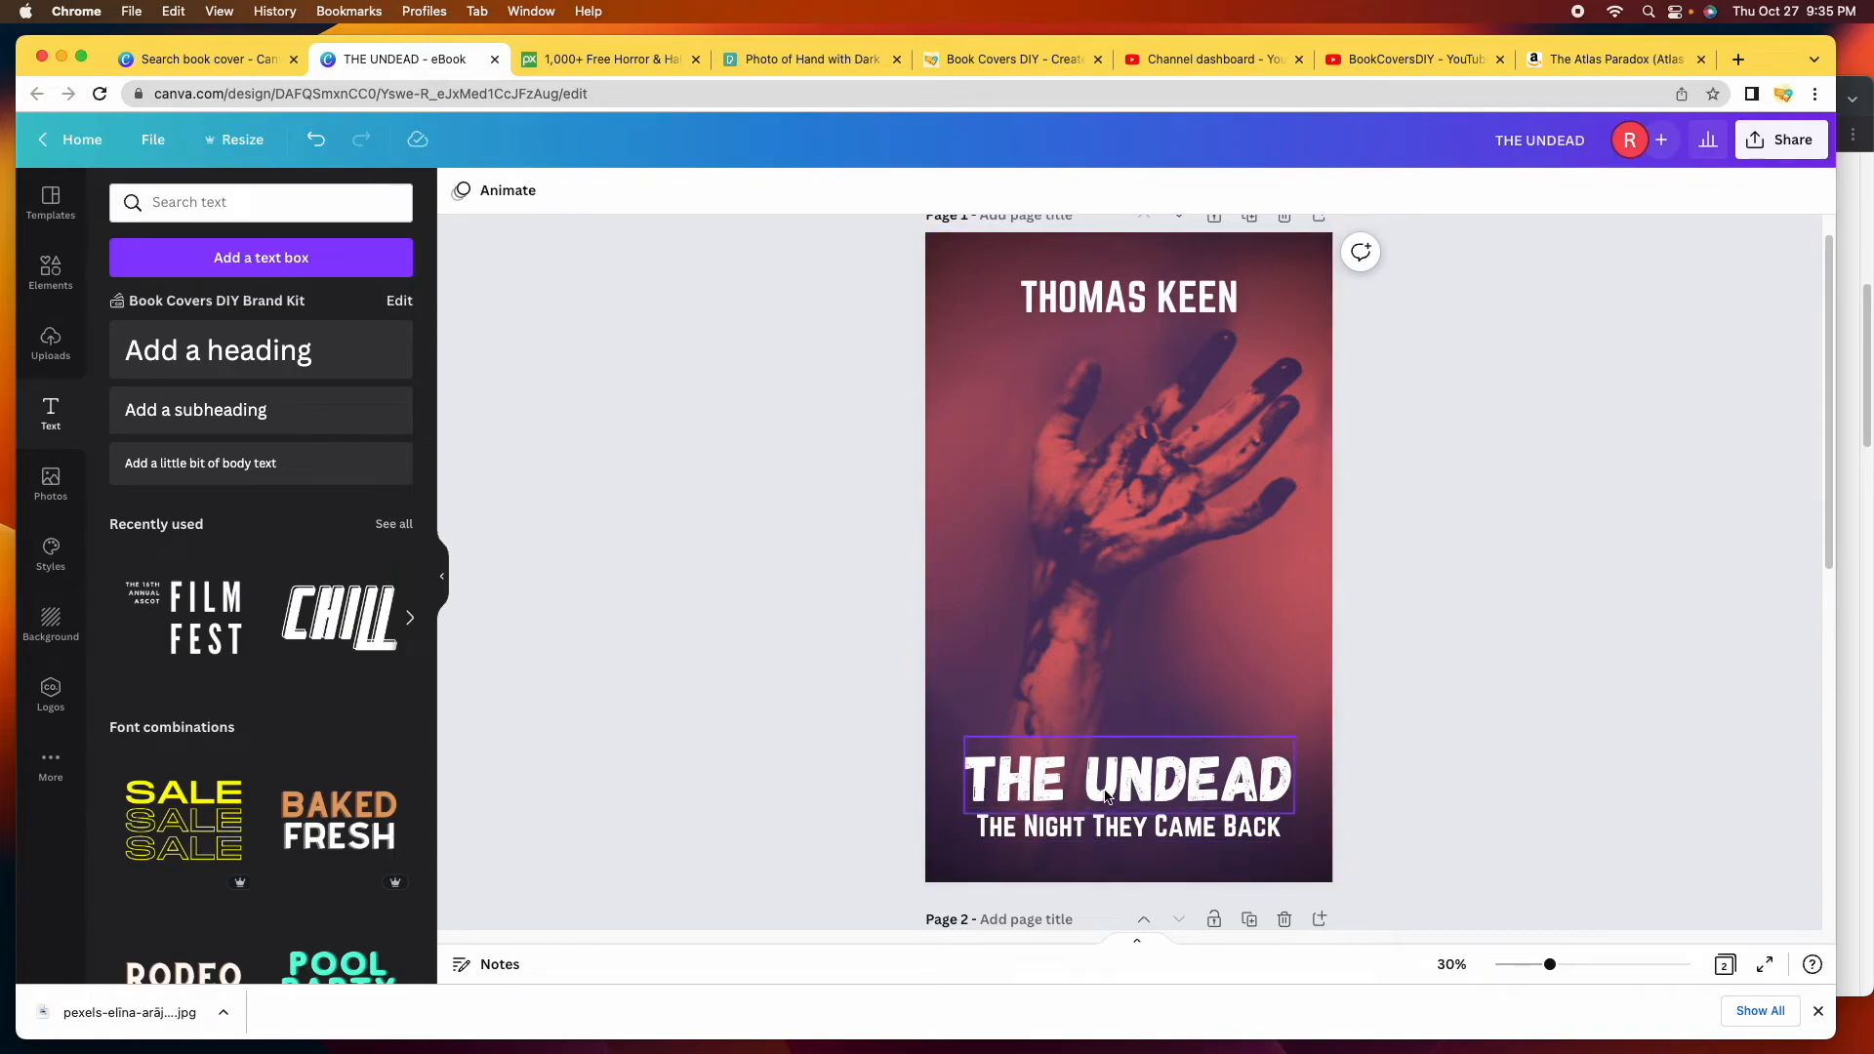
{"action": "scroll", "coordinate": [1125, 611], "scroll_direction": "up", "scroll_amount": 1}
{"action": "scroll", "coordinate": [1153, 802], "scroll_direction": "down", "scroll_amount": 7}
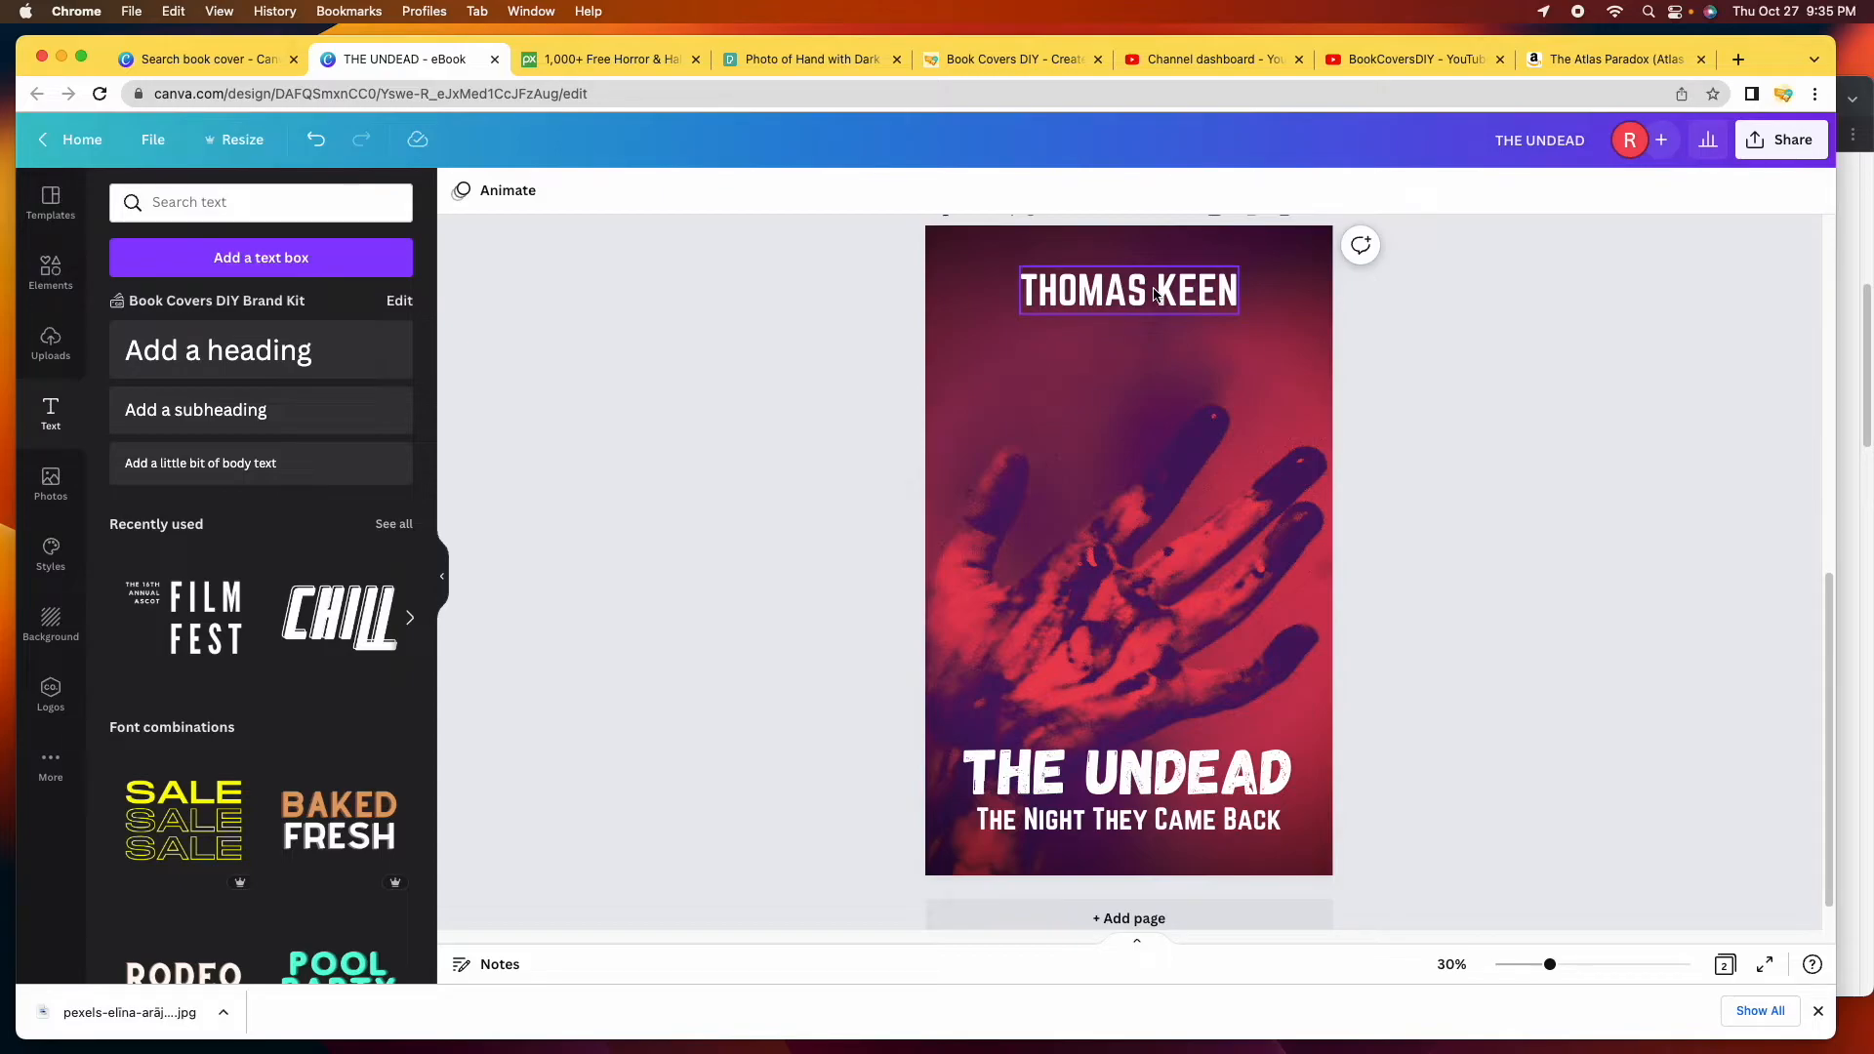
{"action": "left_click_drag", "start_coordinate": [1154, 294], "coordinate": [1155, 611]}
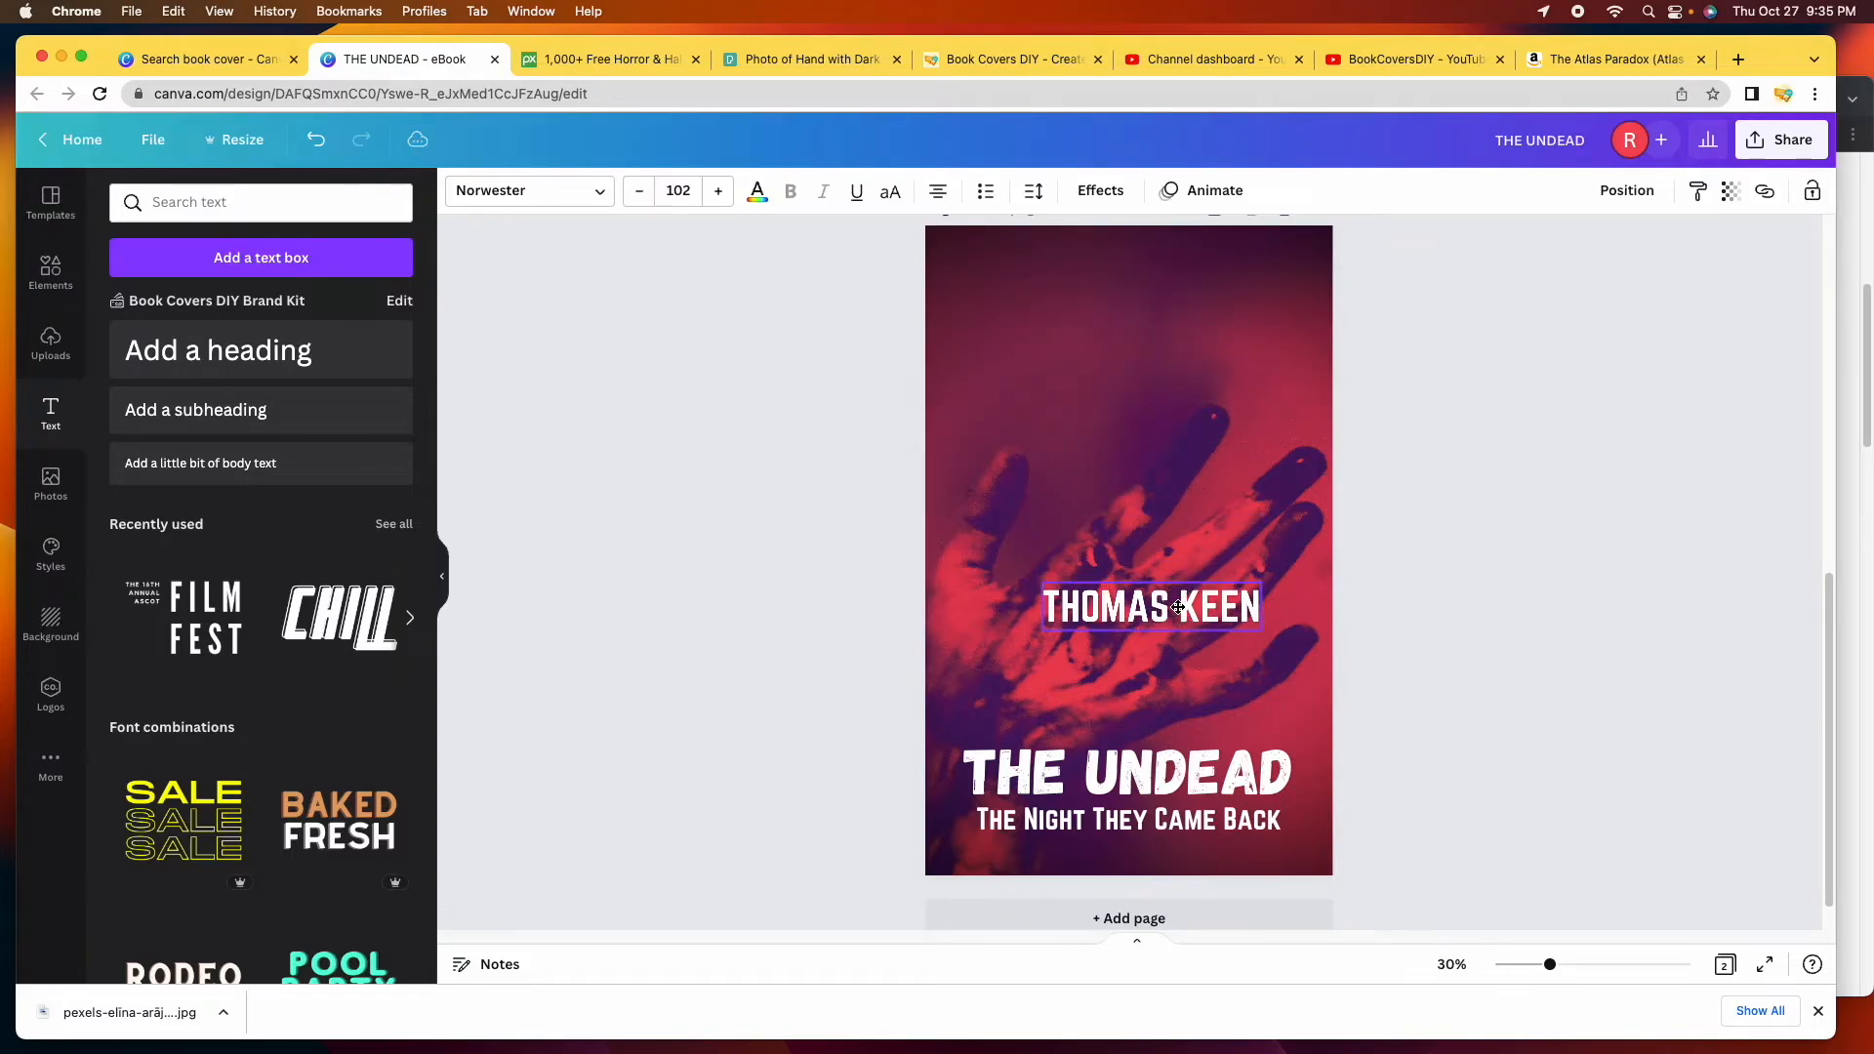
{"action": "left_click_drag", "start_coordinate": [1167, 740], "coordinate": [1168, 324]}
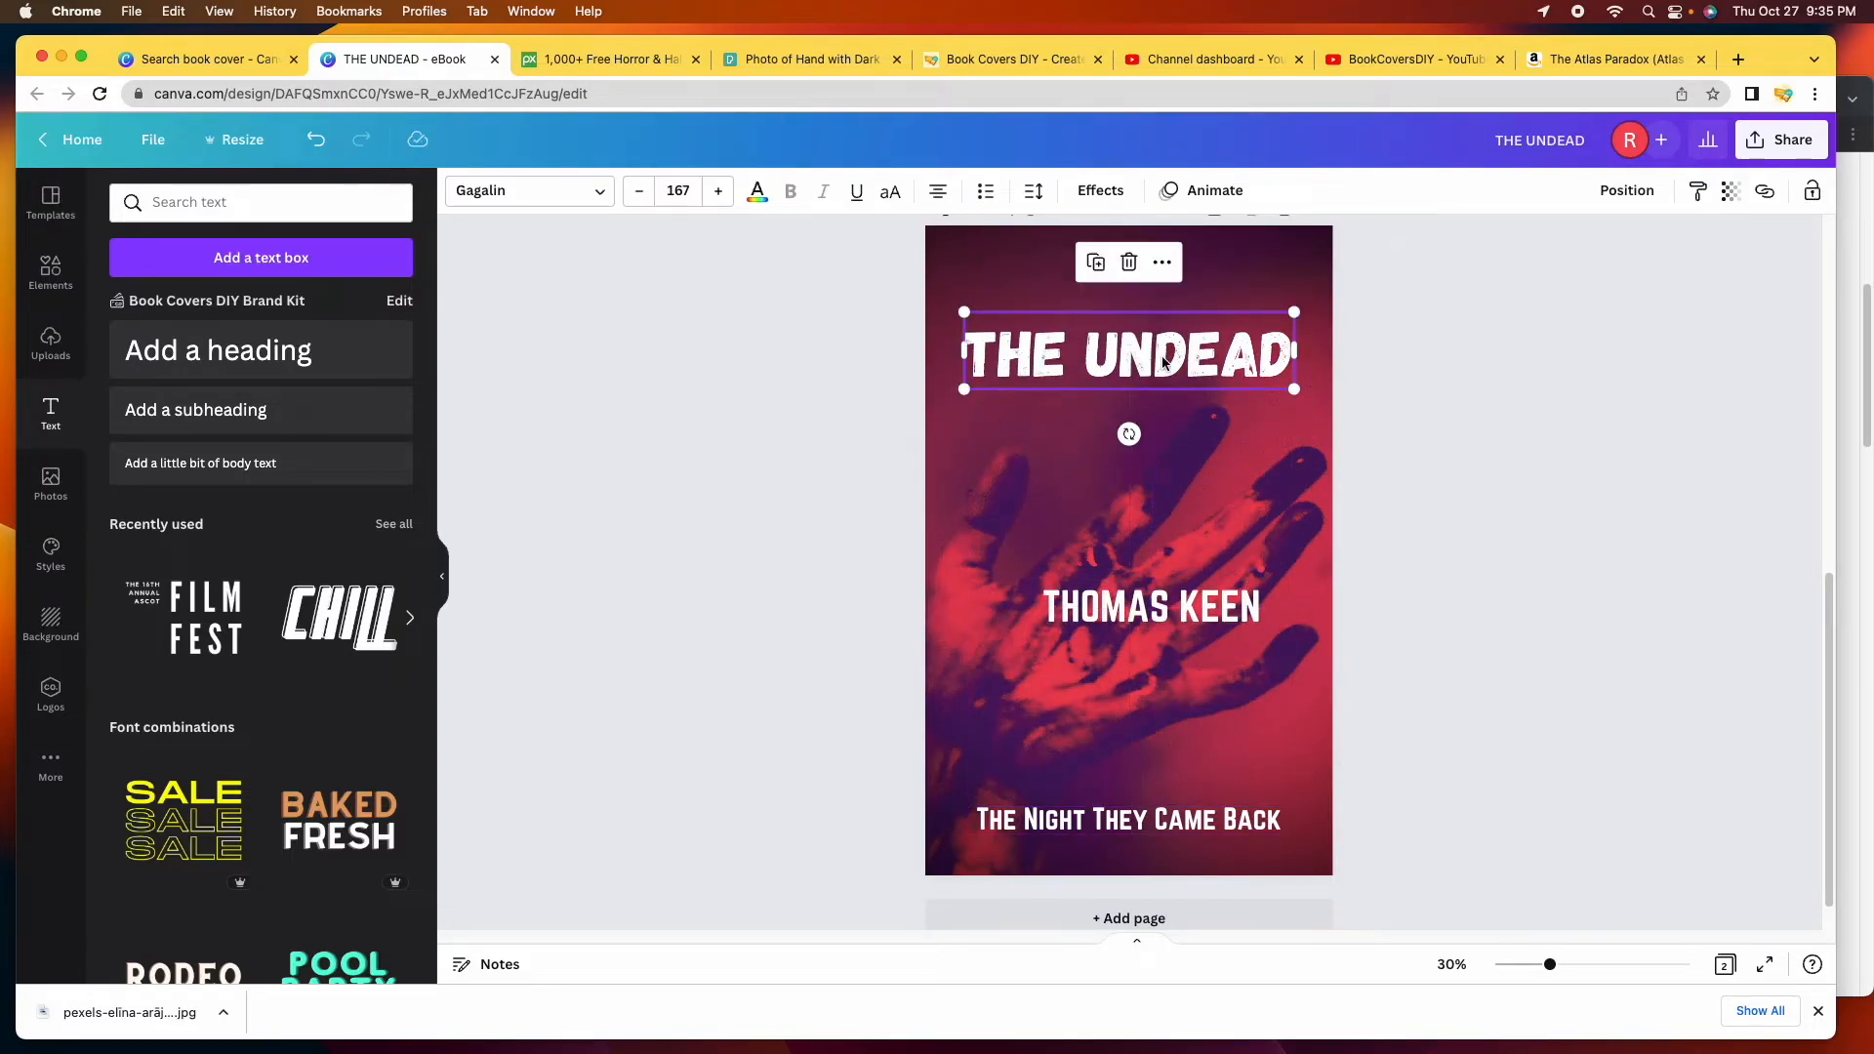
{"action": "left_click_drag", "start_coordinate": [1162, 816], "coordinate": [1161, 440]}
{"action": "left_click_drag", "start_coordinate": [1215, 624], "coordinate": [1216, 811]}
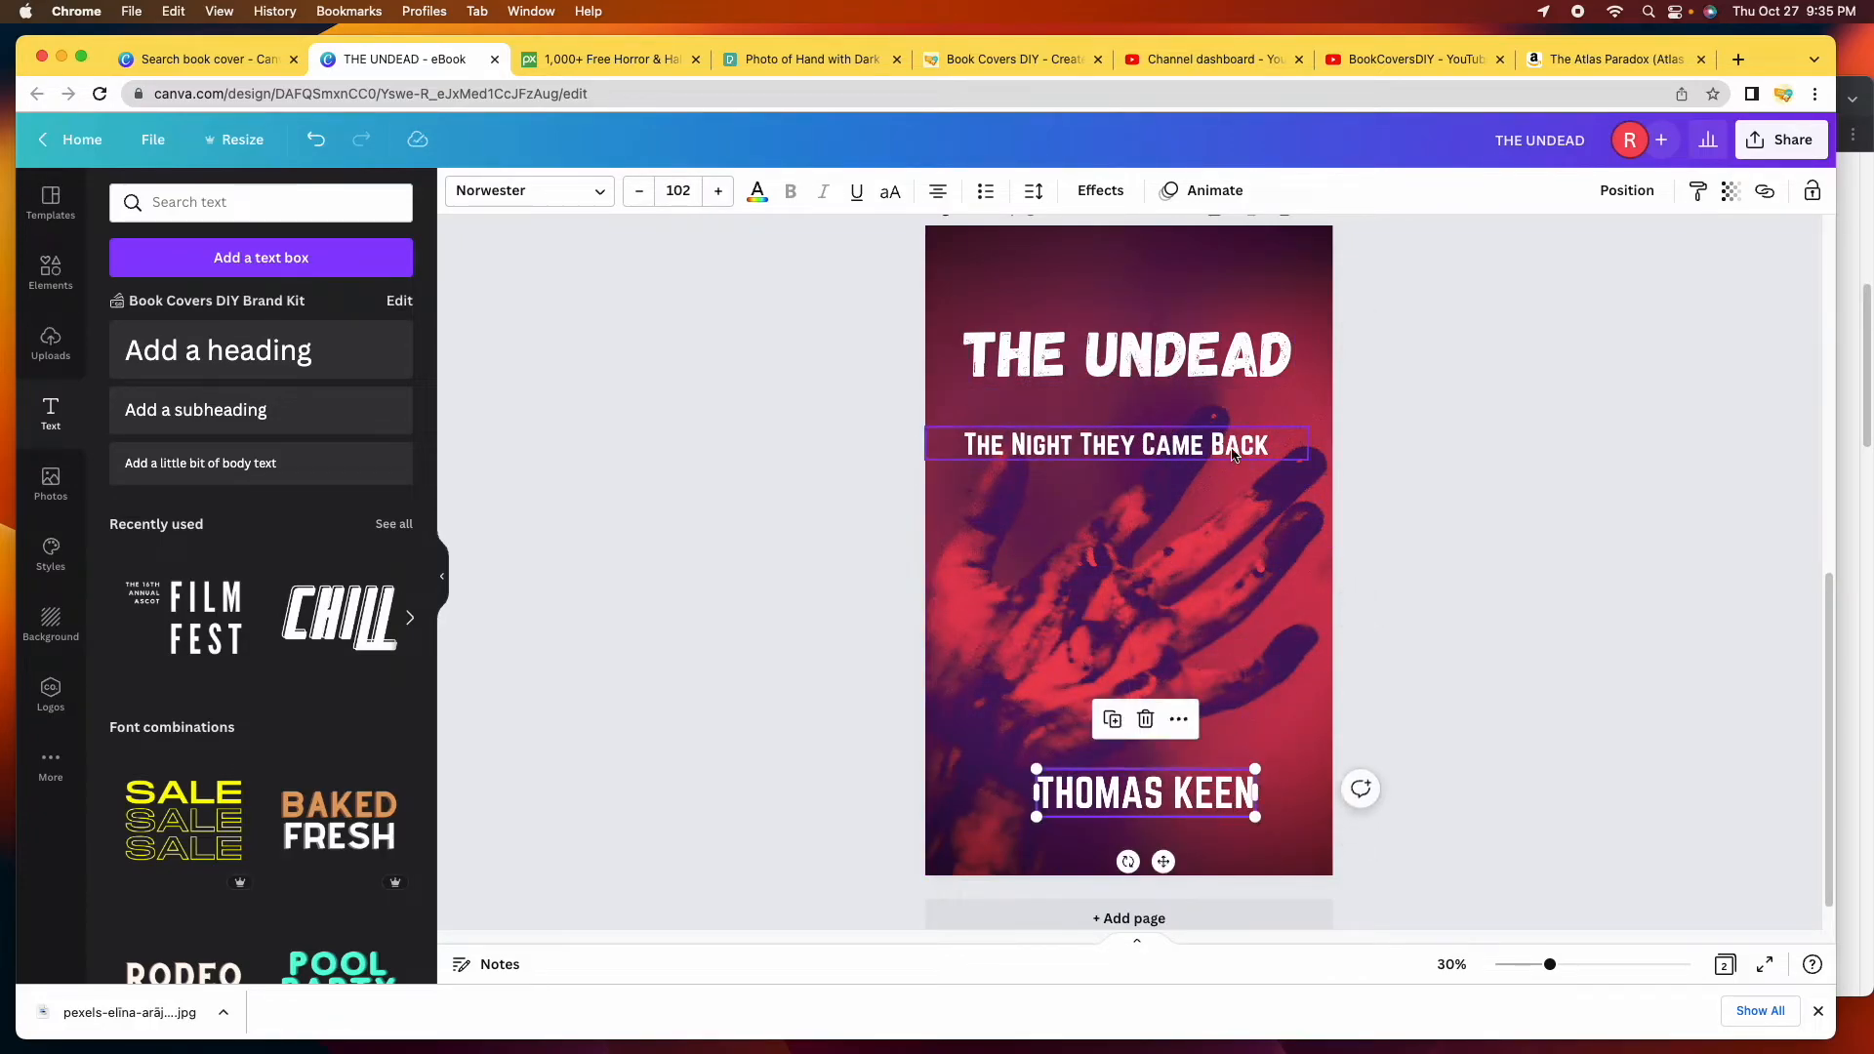
{"action": "double_click", "coordinate": [1172, 351]}
{"action": "left_click", "coordinate": [600, 192]}
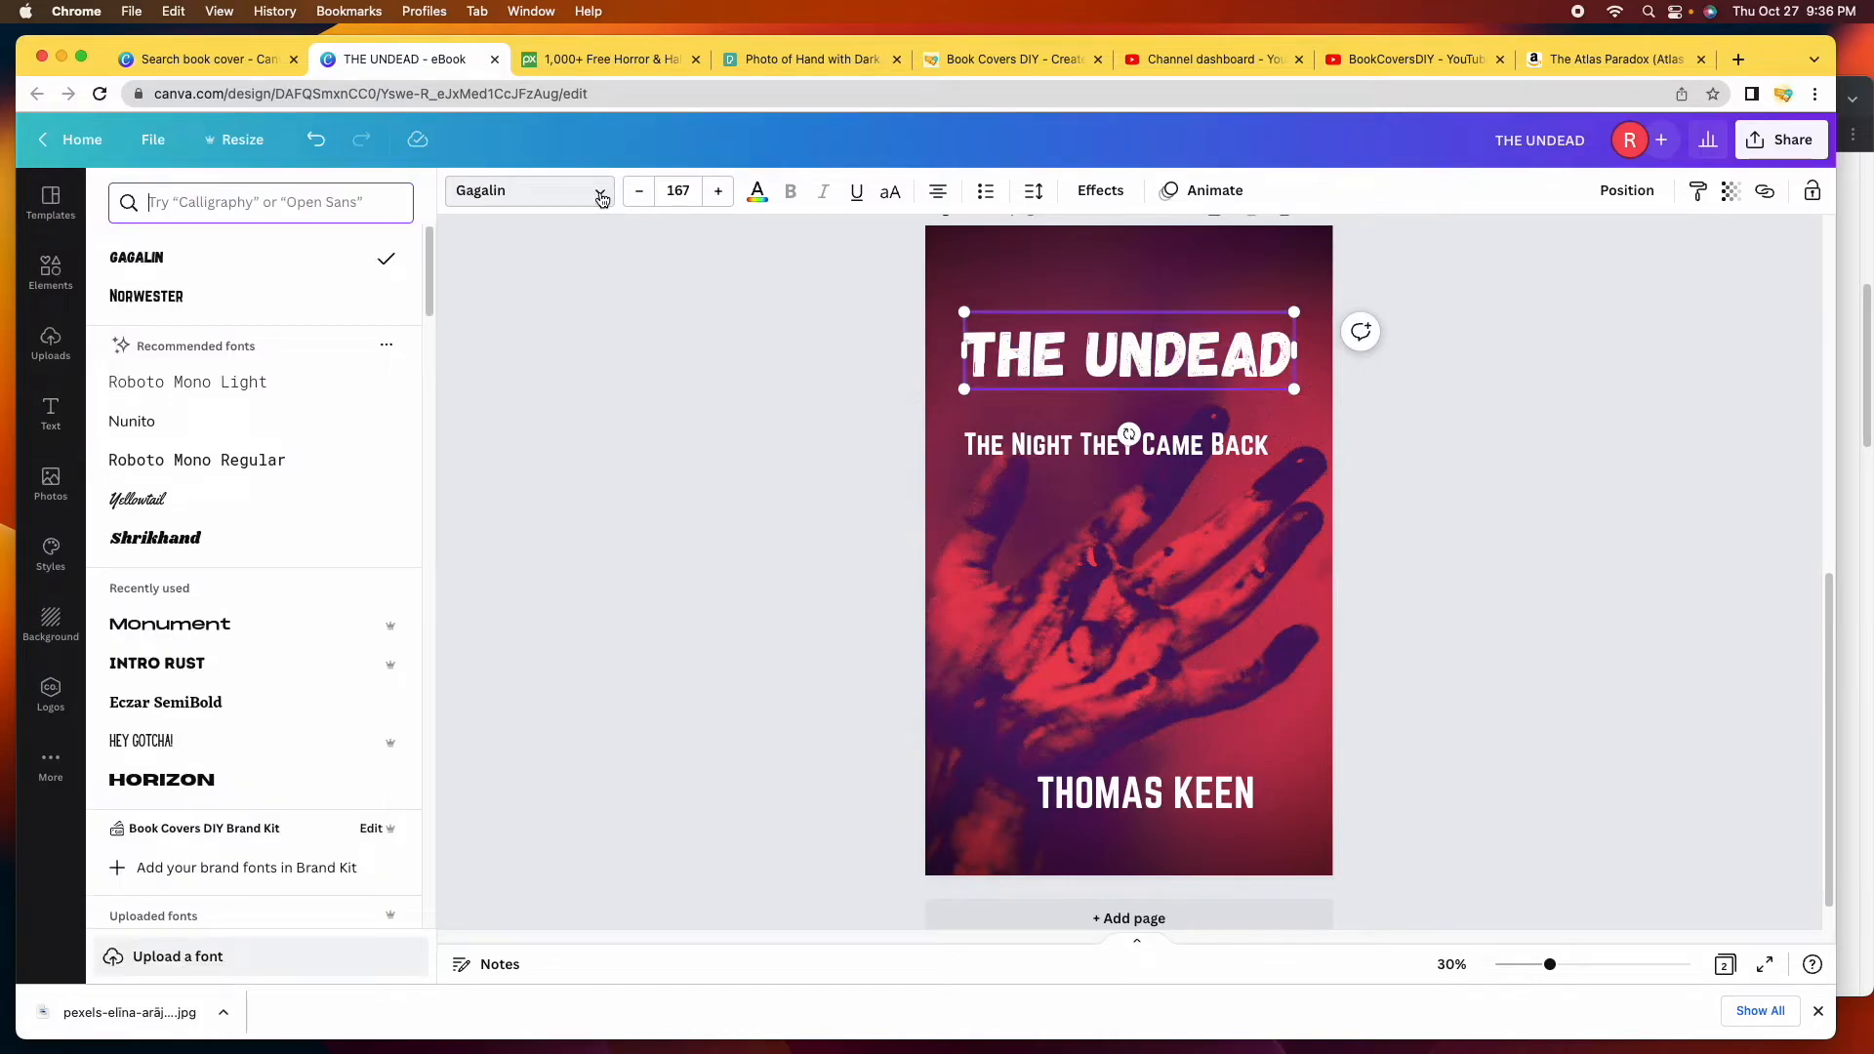
Browse fonts, trying Alfa Slab One, and set the THE UNDEAD title in Bangers.
{"action": "scroll", "coordinate": [247, 410], "scroll_direction": "up", "scroll_amount": 2}
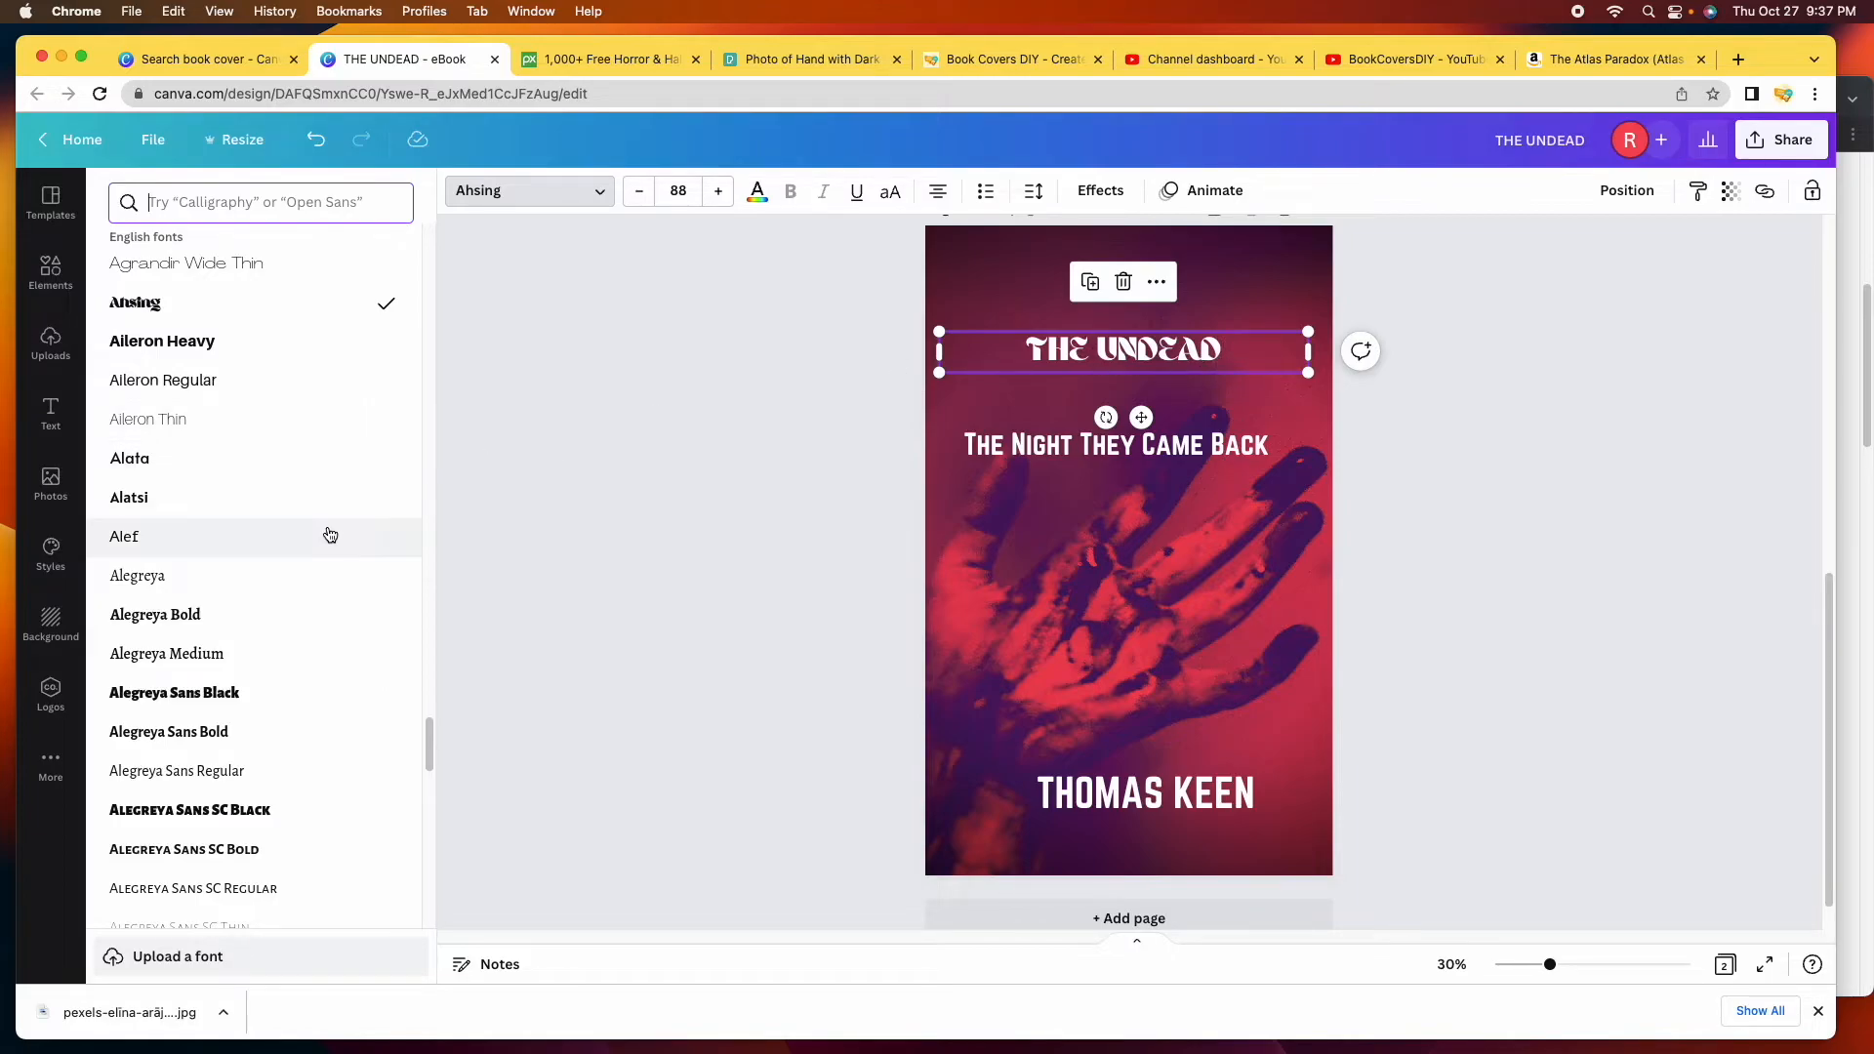
{"action": "scroll", "coordinate": [252, 552], "scroll_direction": "down", "scroll_amount": 1}
{"action": "scroll", "coordinate": [293, 563], "scroll_direction": "down", "scroll_amount": 10}
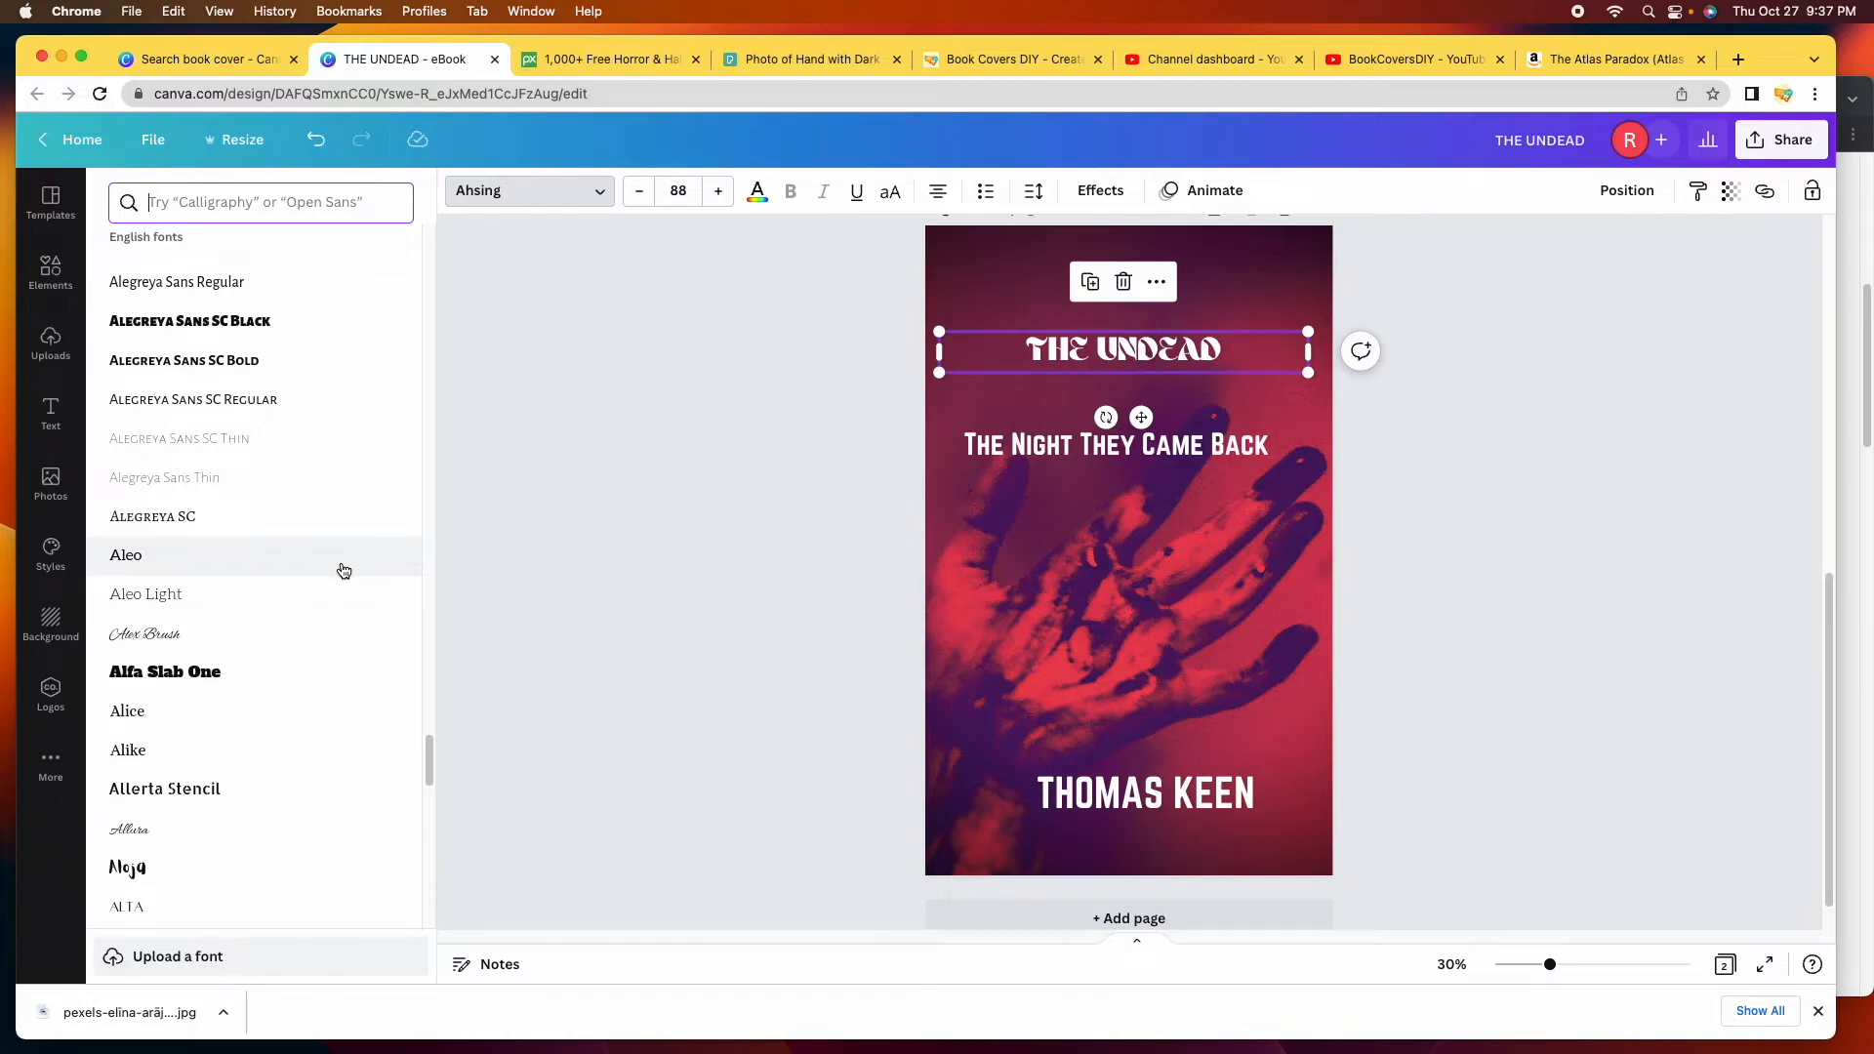
{"action": "scroll", "coordinate": [342, 566], "scroll_direction": "down", "scroll_amount": 3}
{"action": "left_click", "coordinate": [317, 538]}
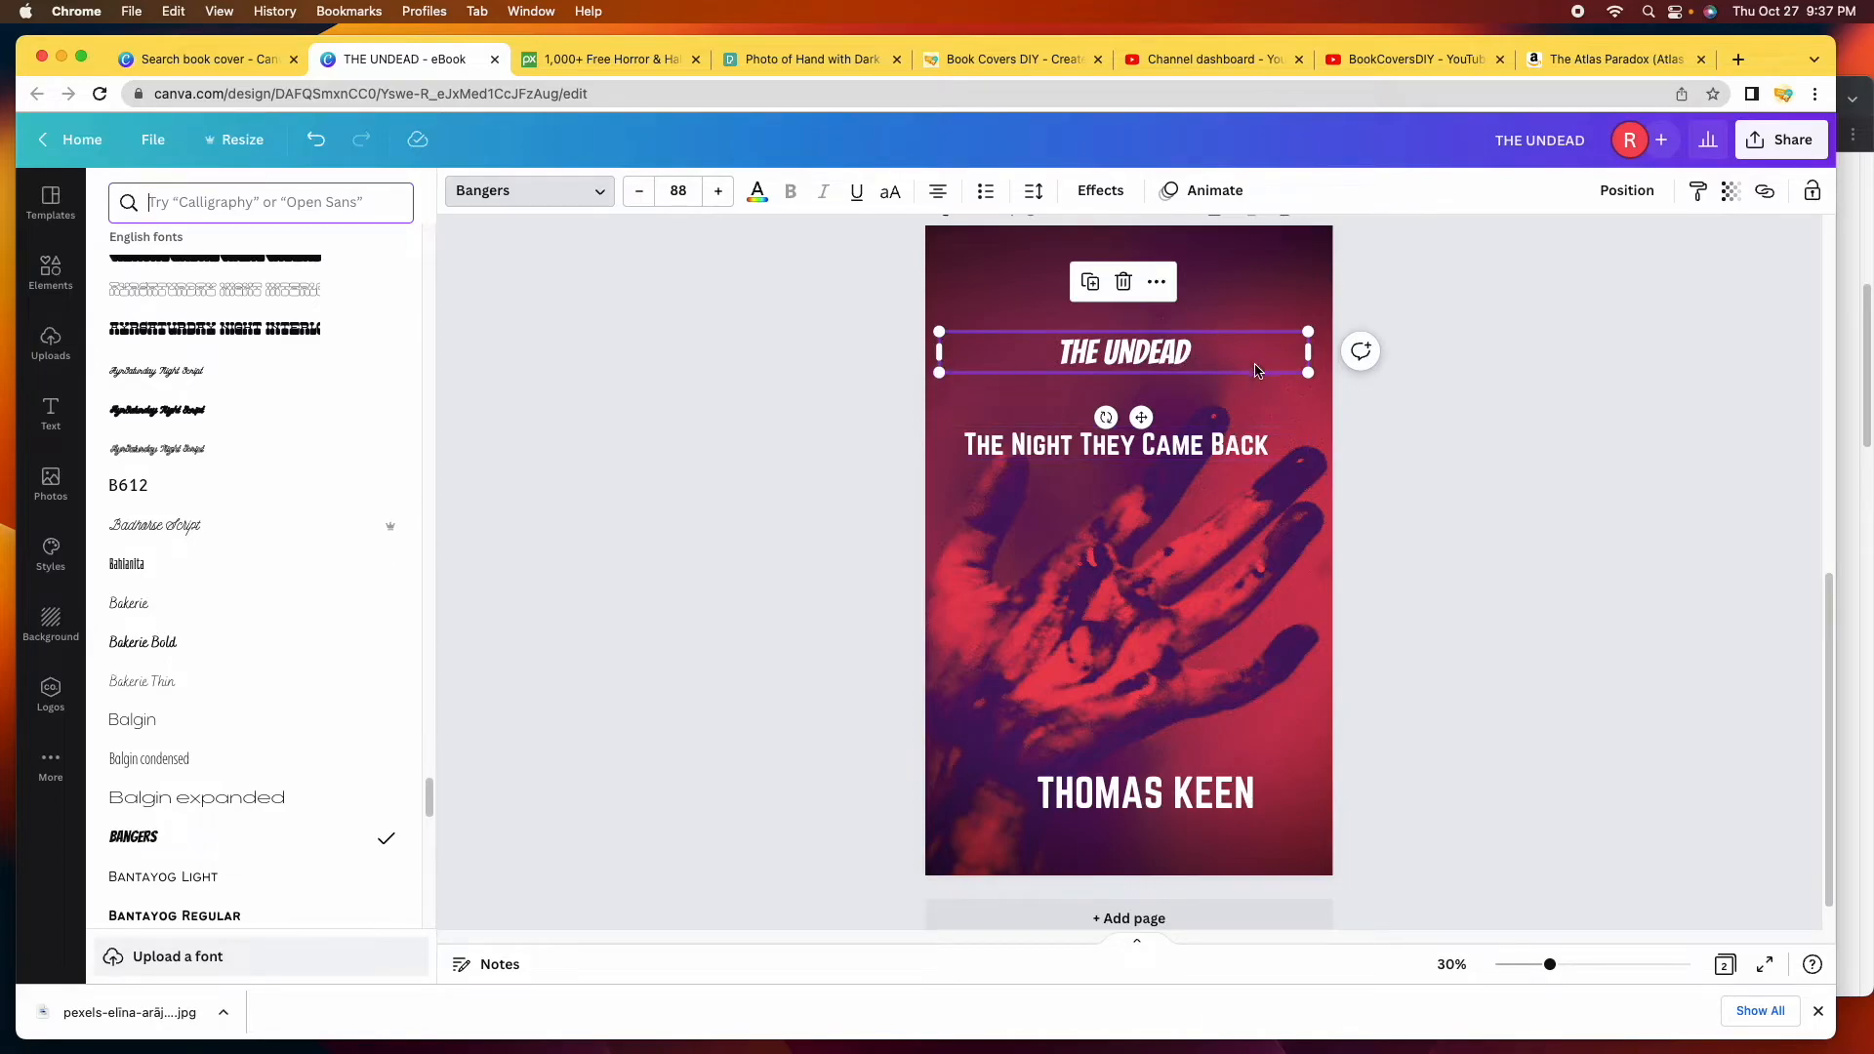
{"action": "left_click", "coordinate": [677, 190]}
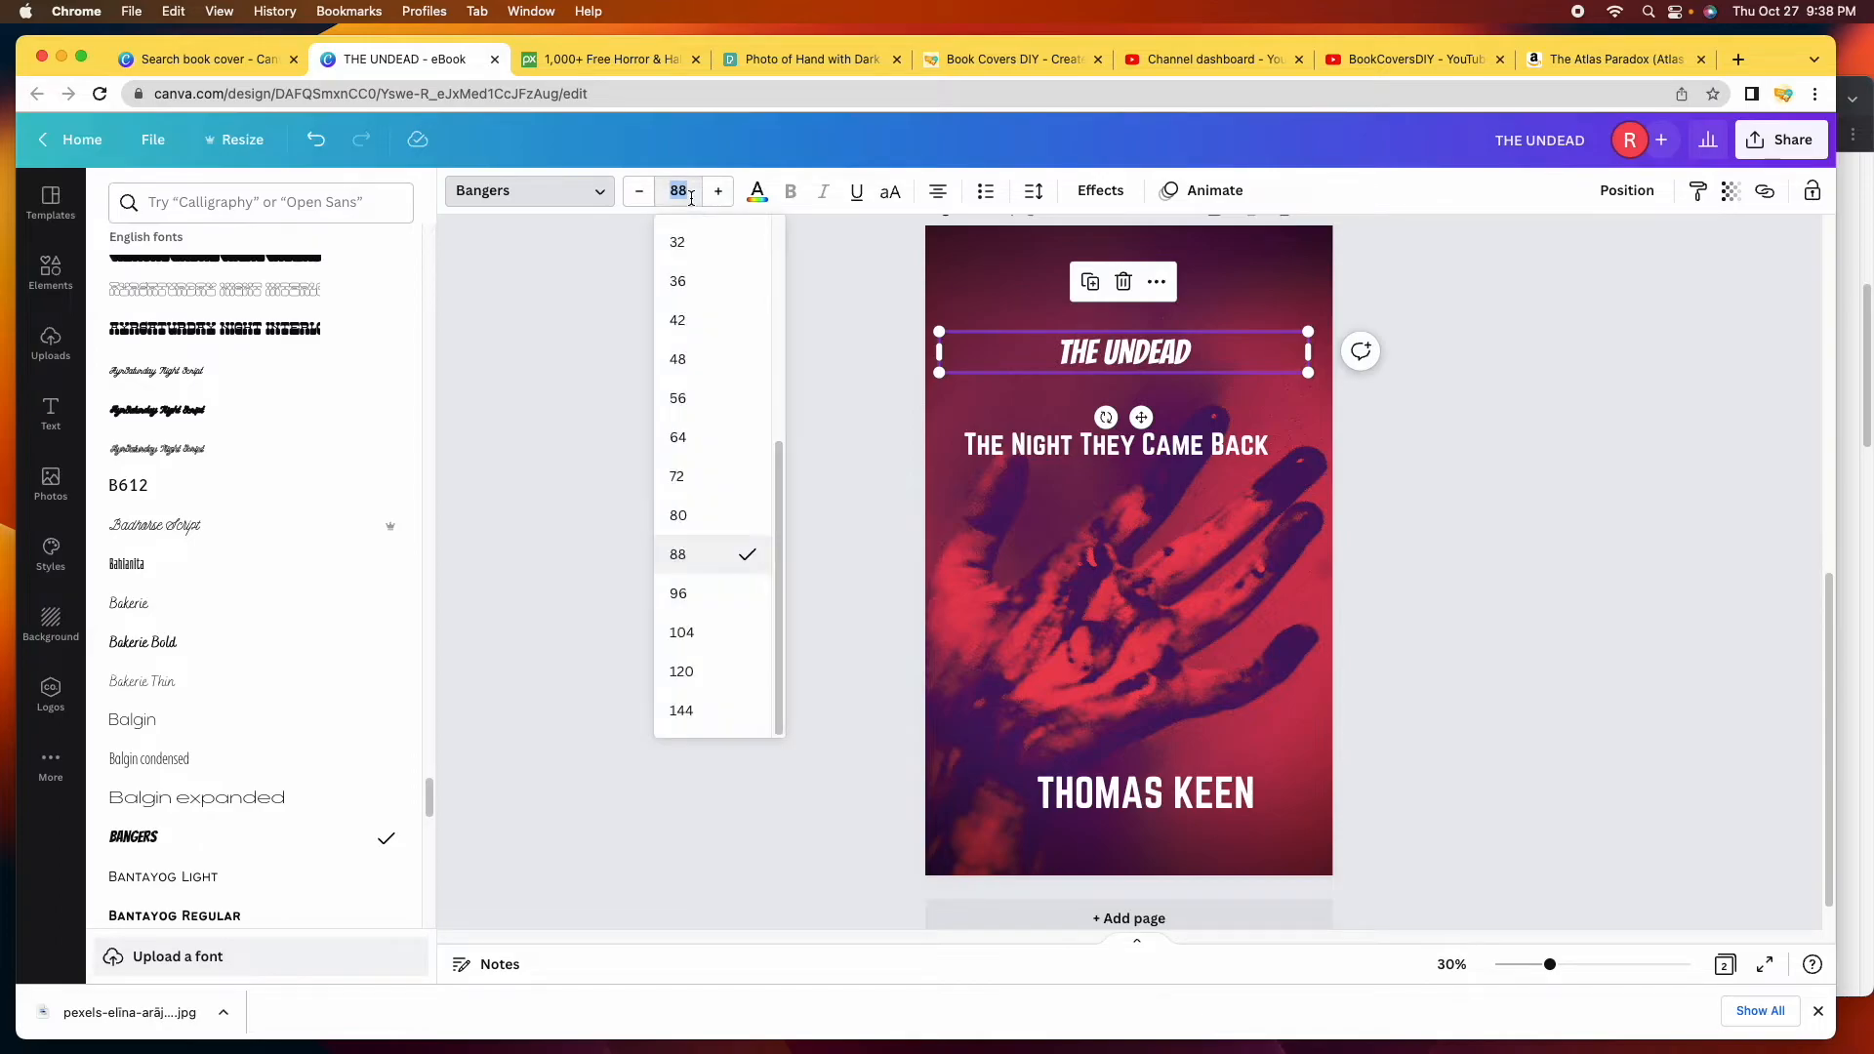
Enlarge the Bangers title to size 144, then to 207 across the top, and zoom in.
{"action": "left_click", "coordinate": [710, 709]}
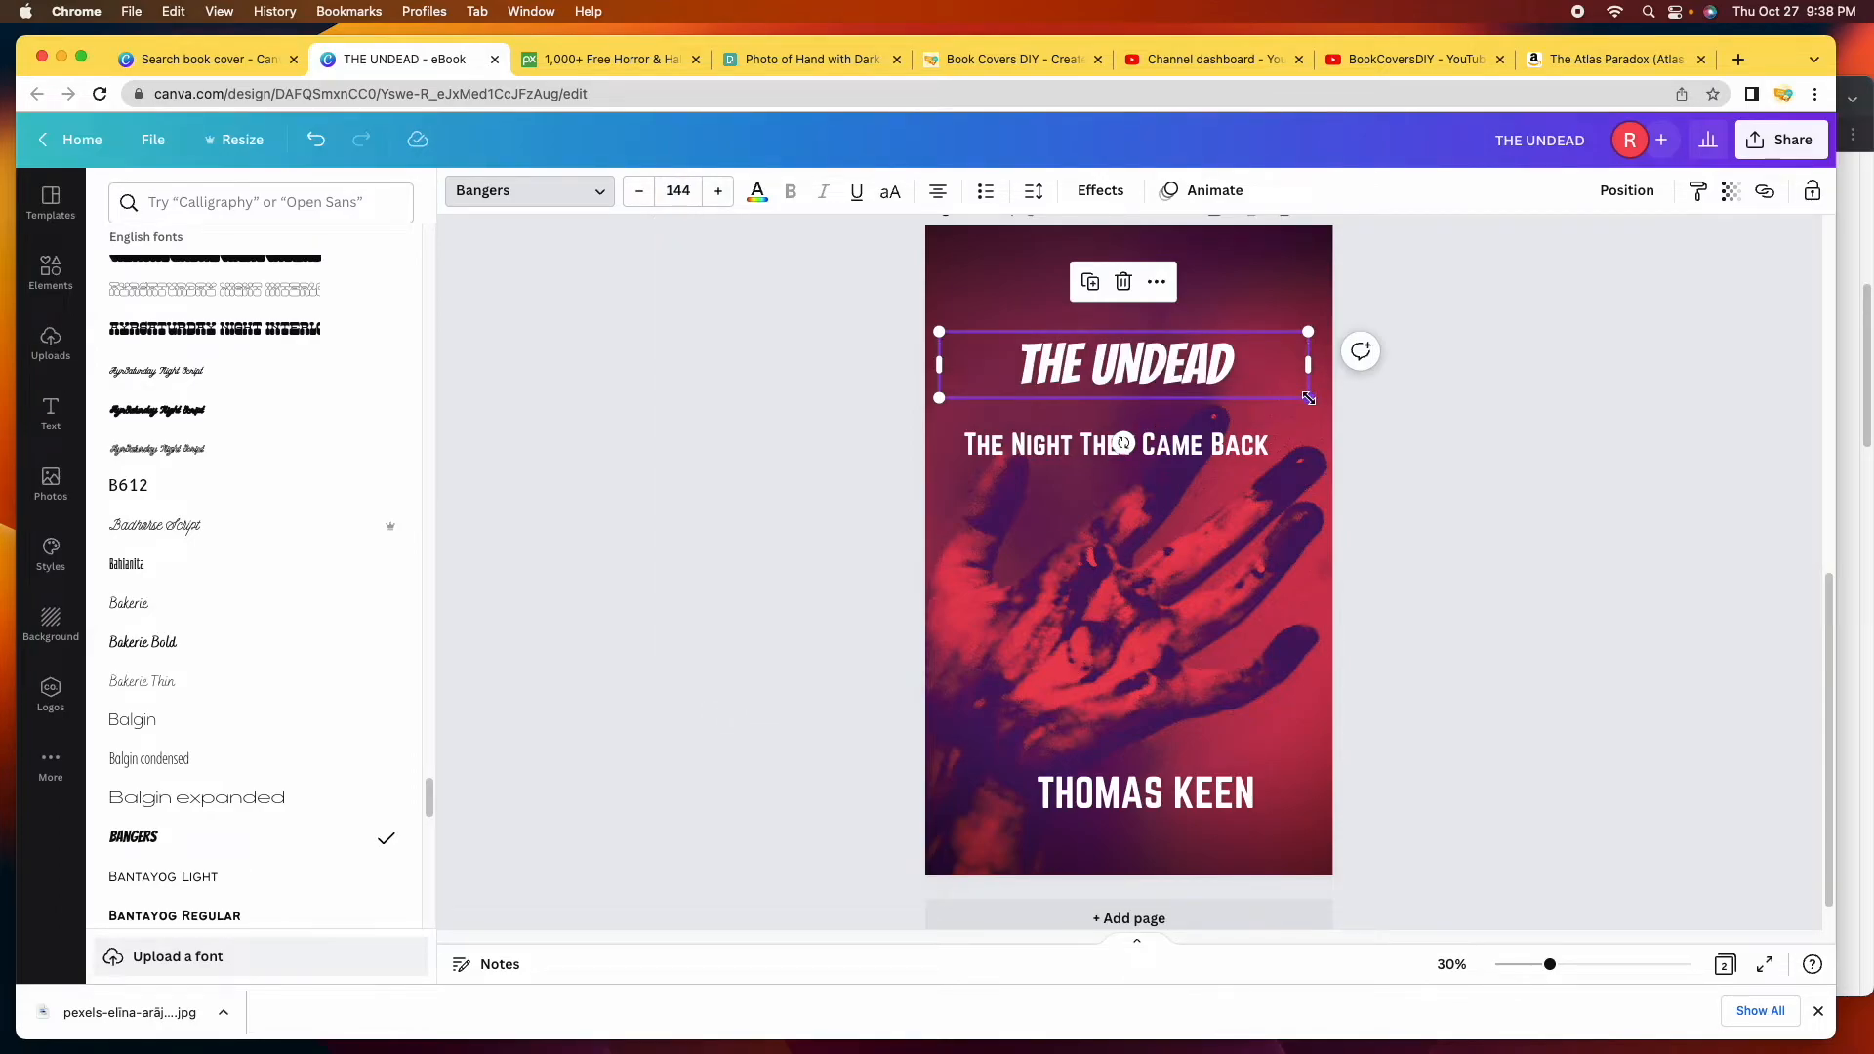
{"action": "left_click_drag", "start_coordinate": [1308, 398], "coordinate": [1306, 451]}
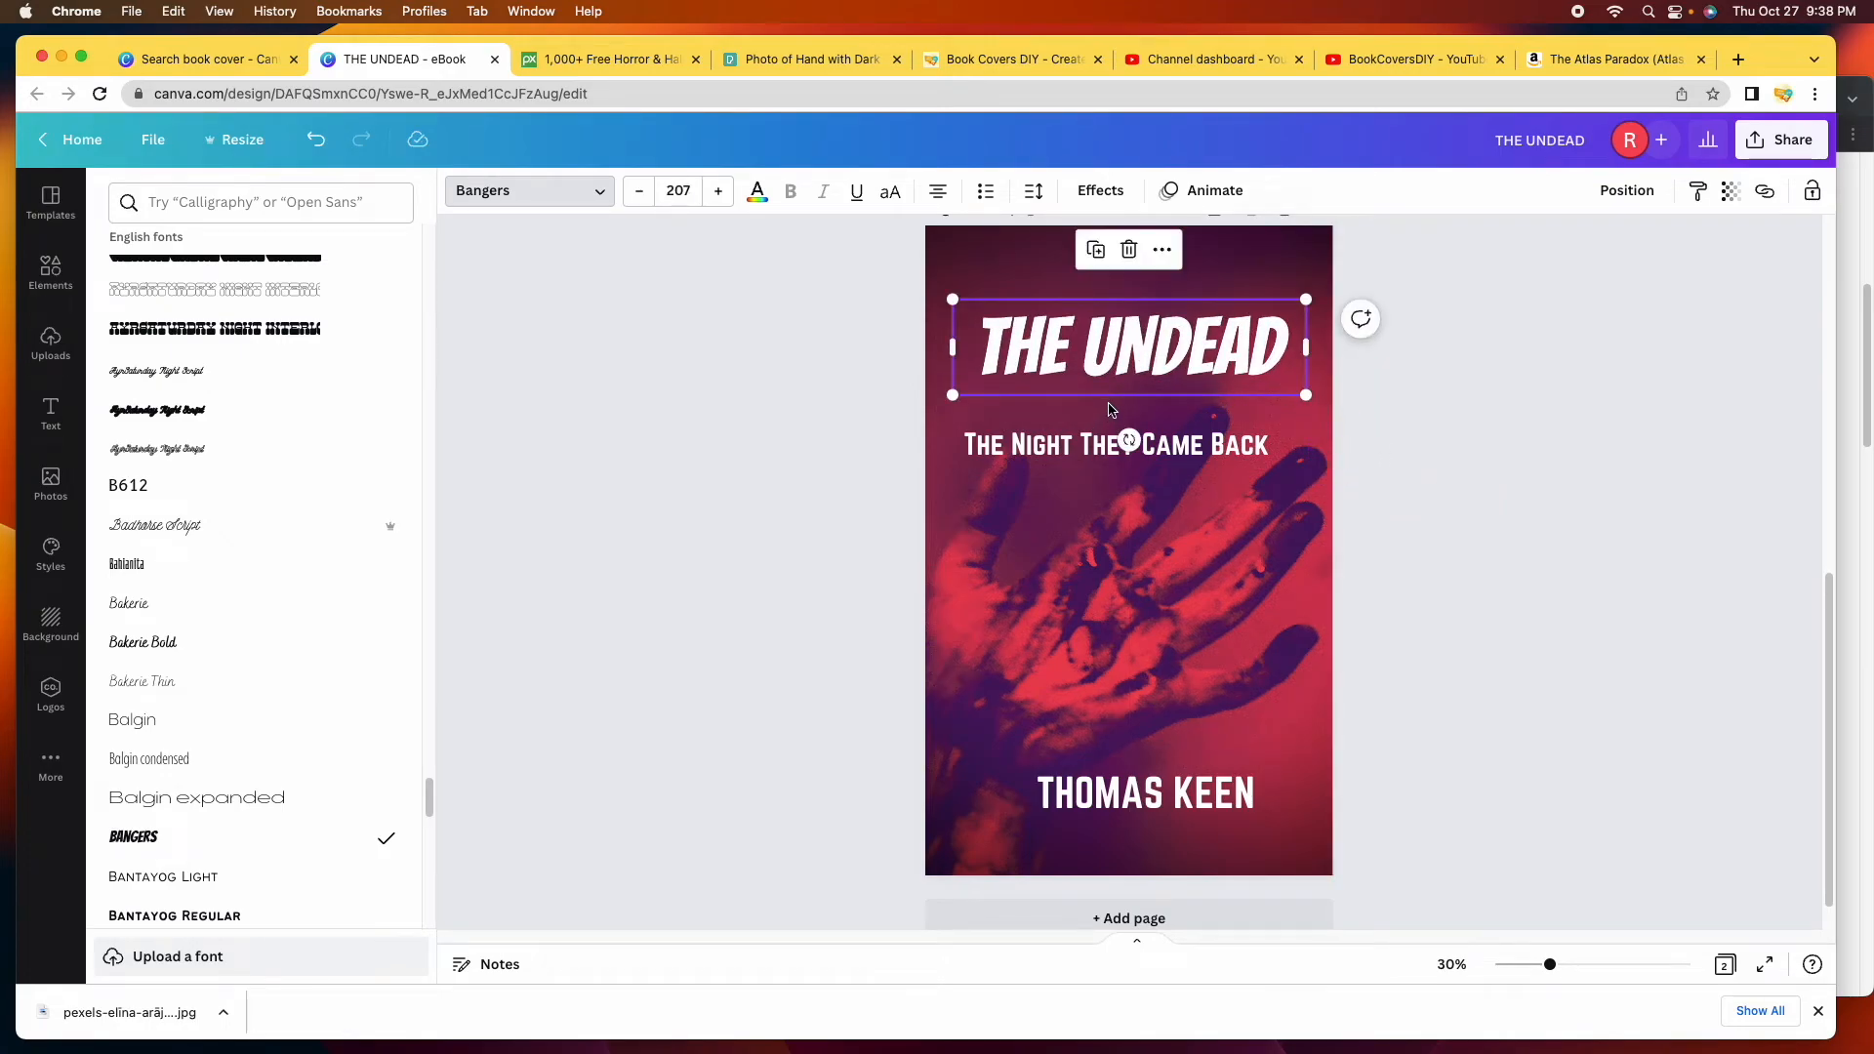
{"action": "scroll", "coordinate": [1108, 405], "scroll_direction": "up", "scroll_amount": 5}
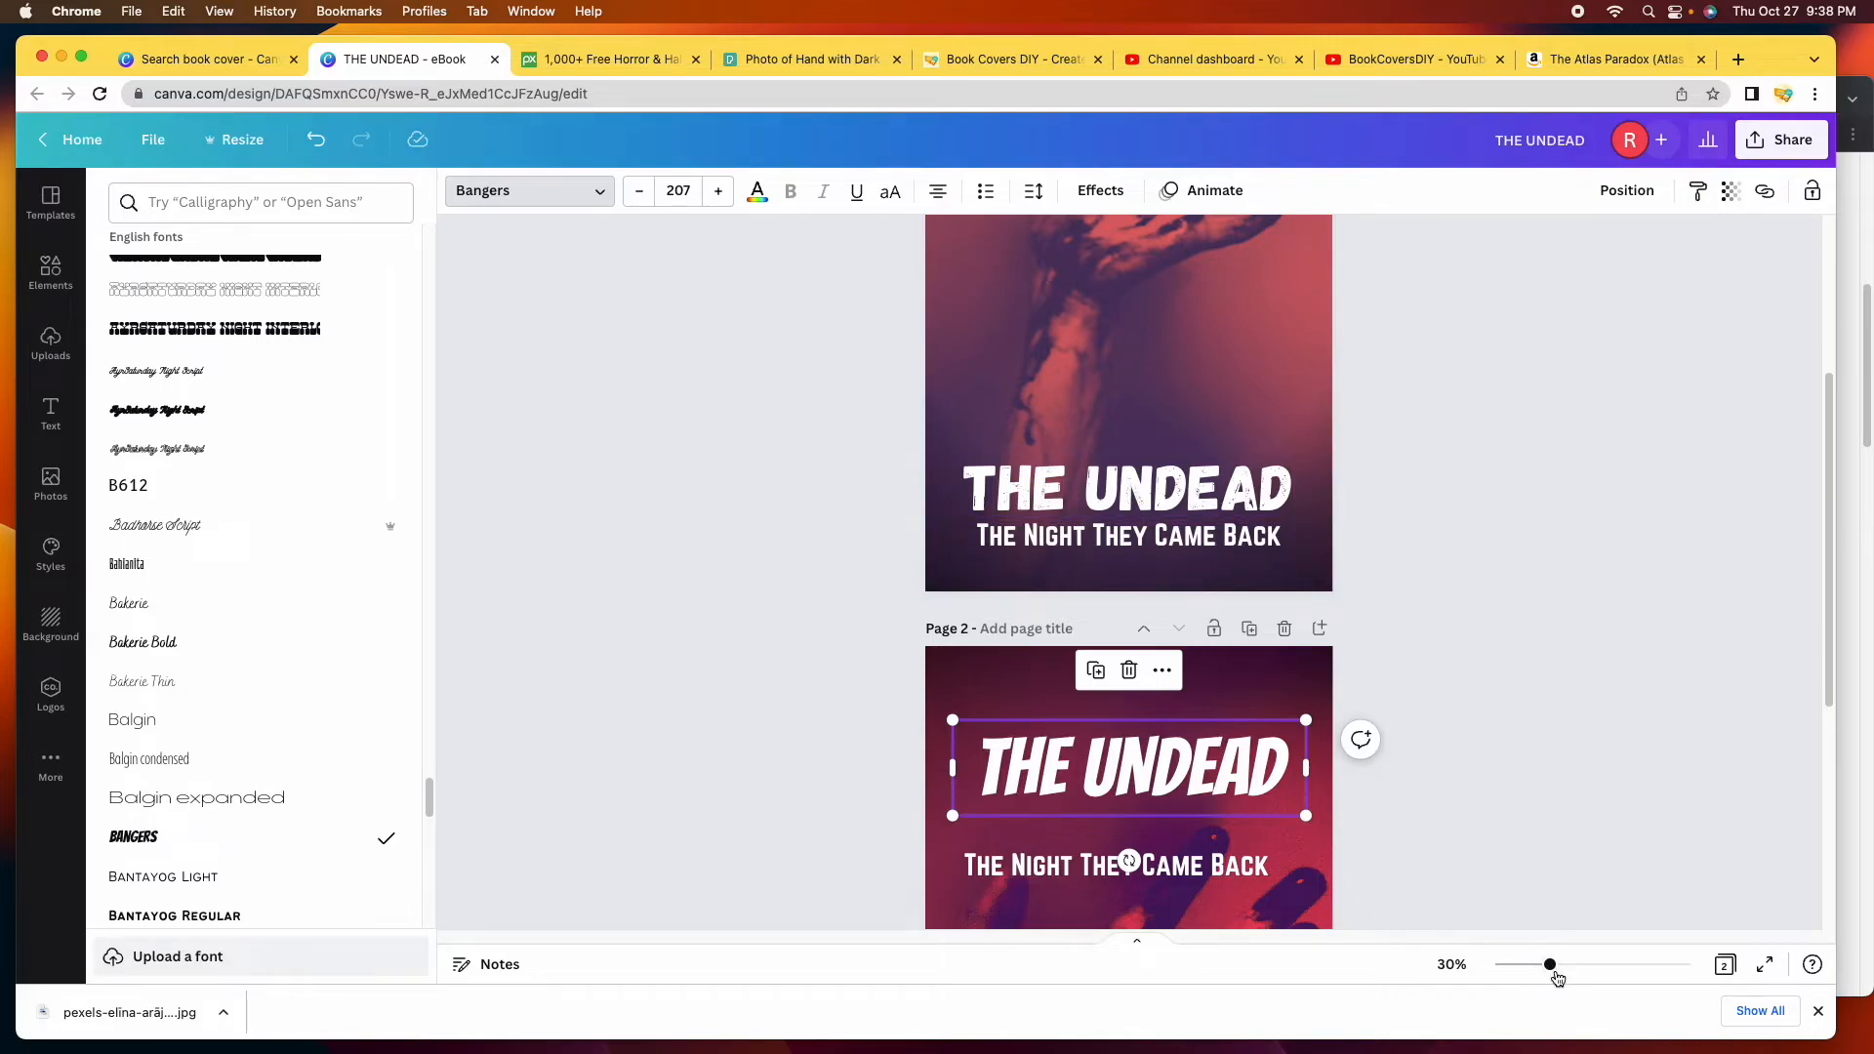
{"action": "left_click_drag", "start_coordinate": [1552, 971], "coordinate": [1598, 967]}
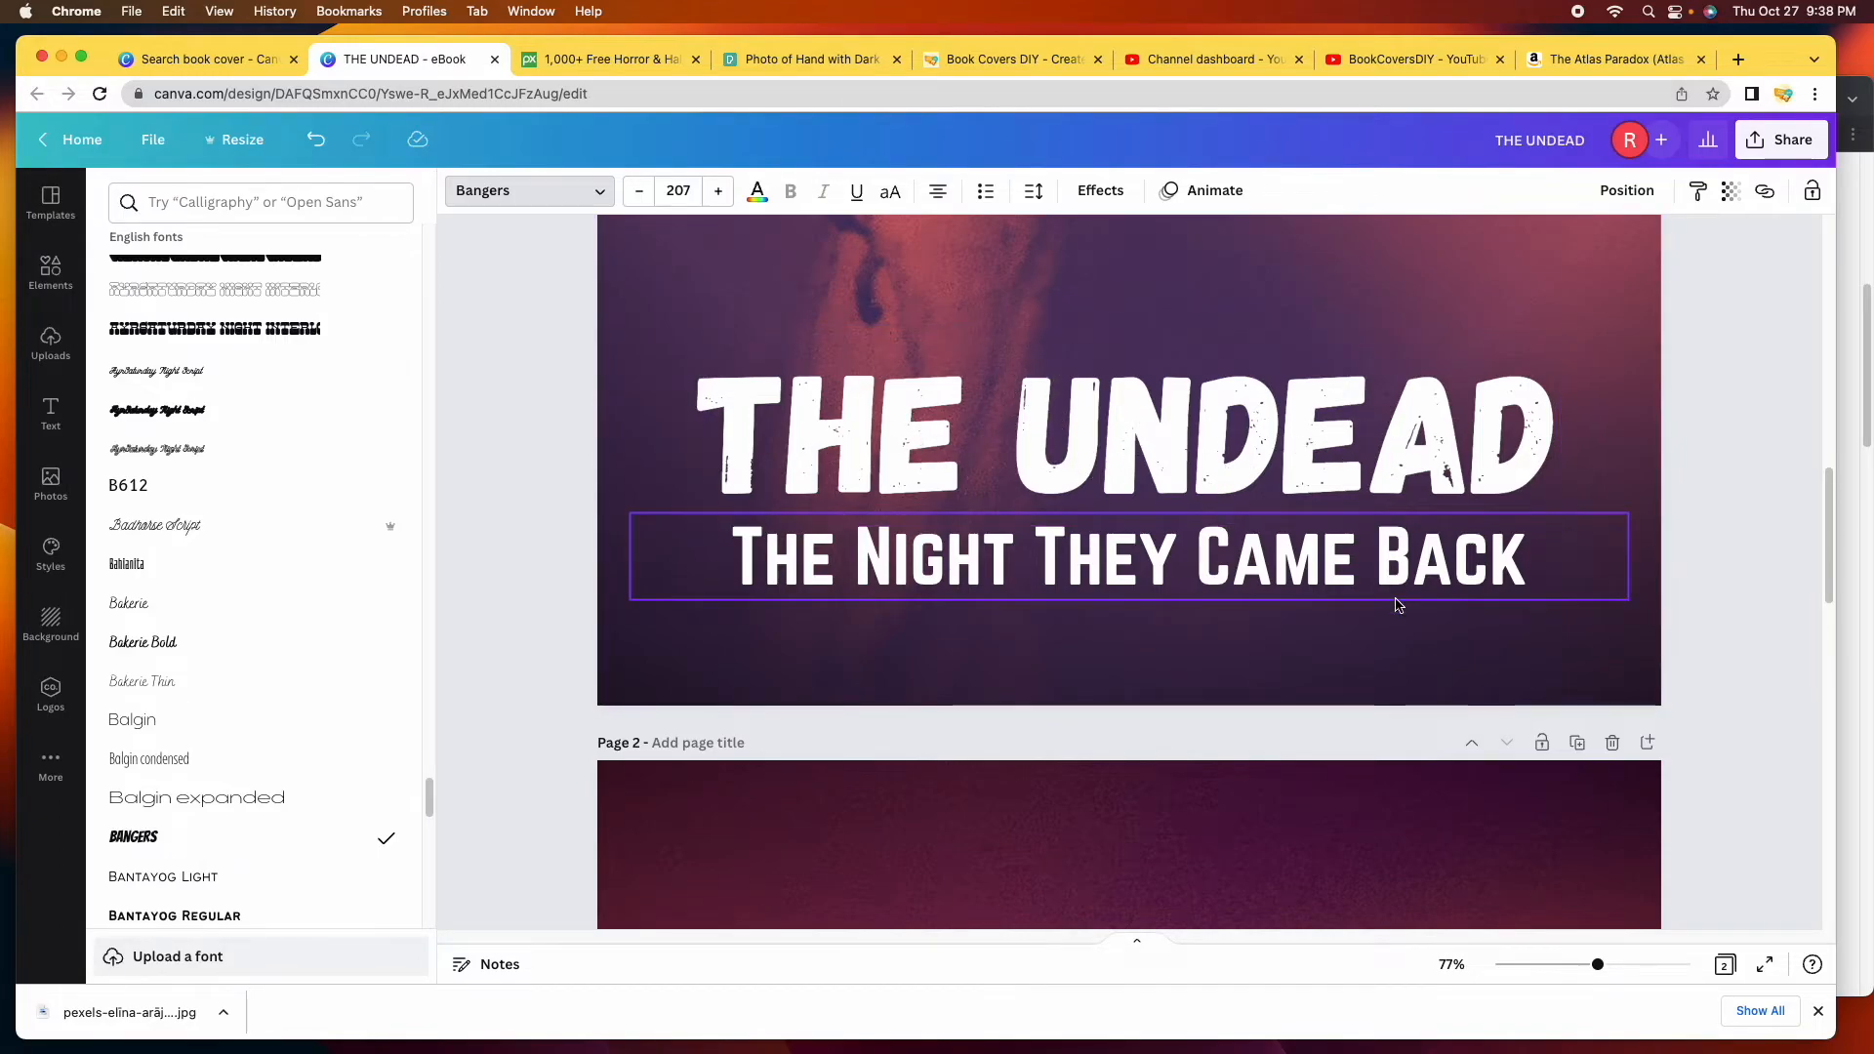
{"action": "scroll", "coordinate": [1259, 732], "scroll_direction": "down", "scroll_amount": 7}
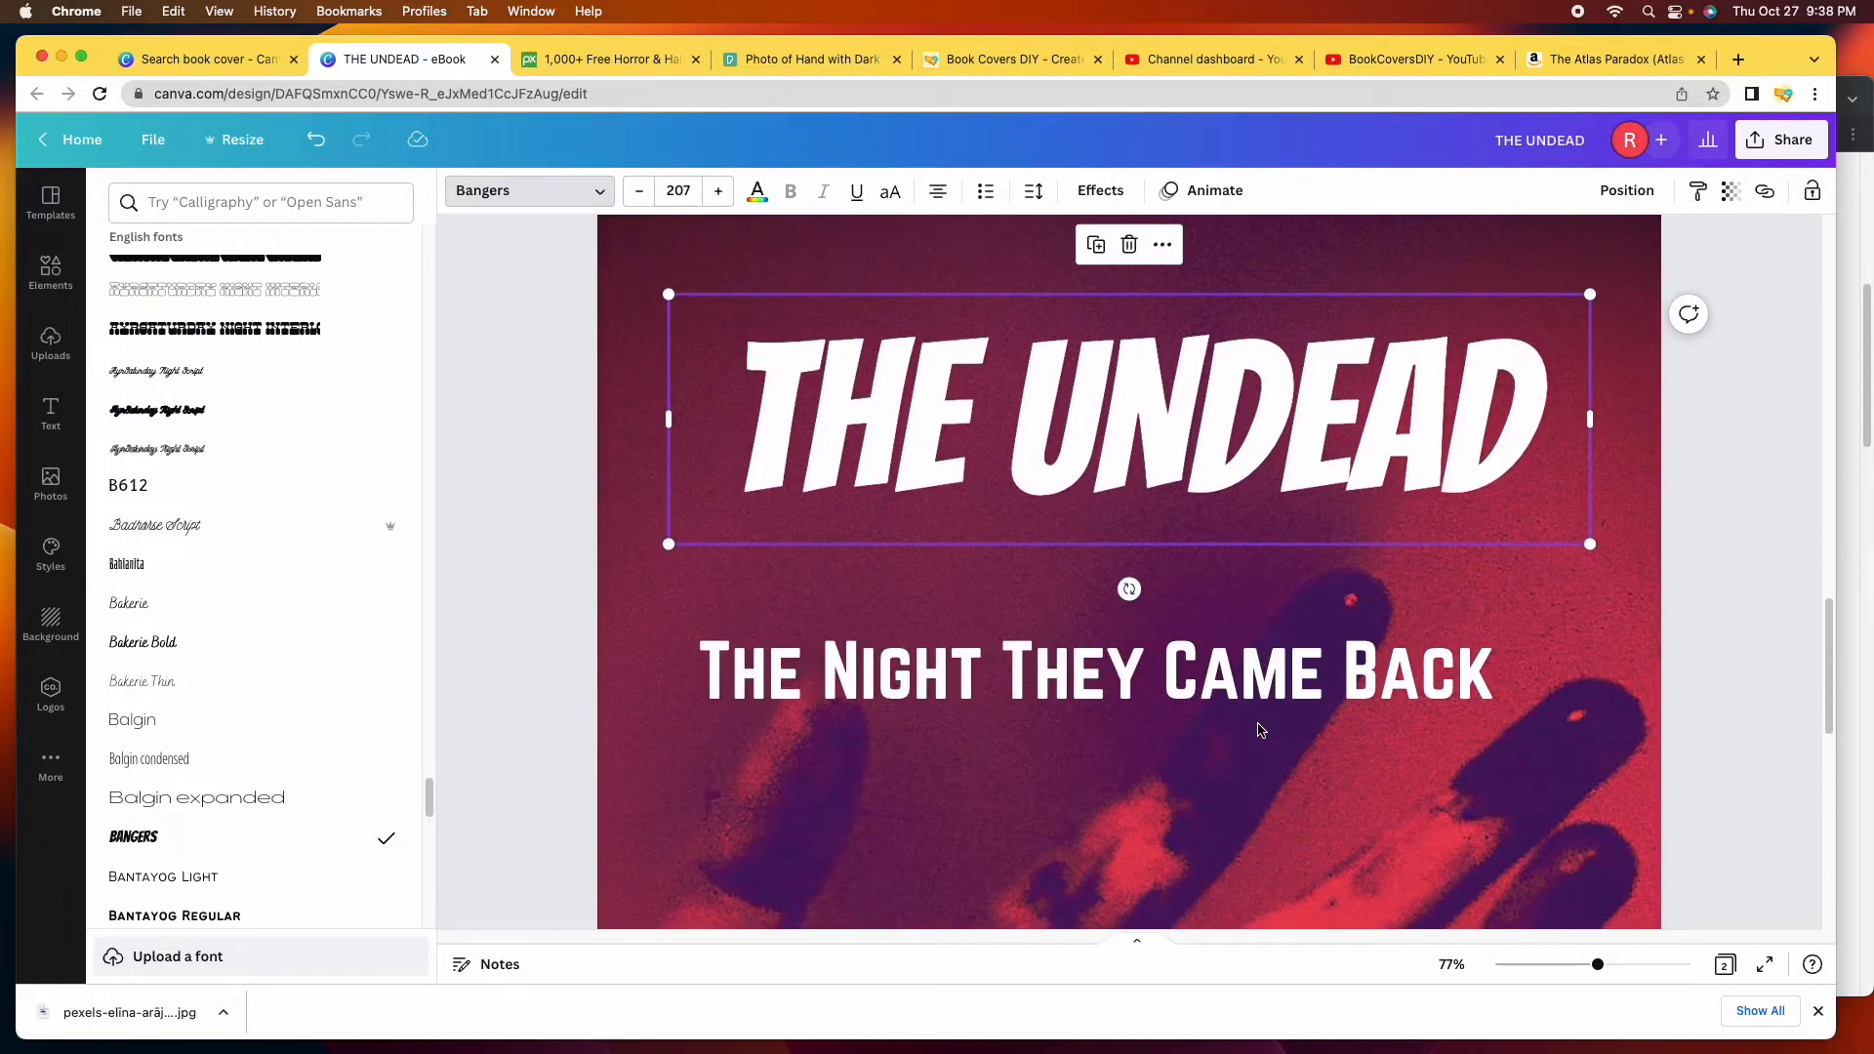
{"action": "scroll", "coordinate": [1260, 730], "scroll_direction": "up", "scroll_amount": 2}
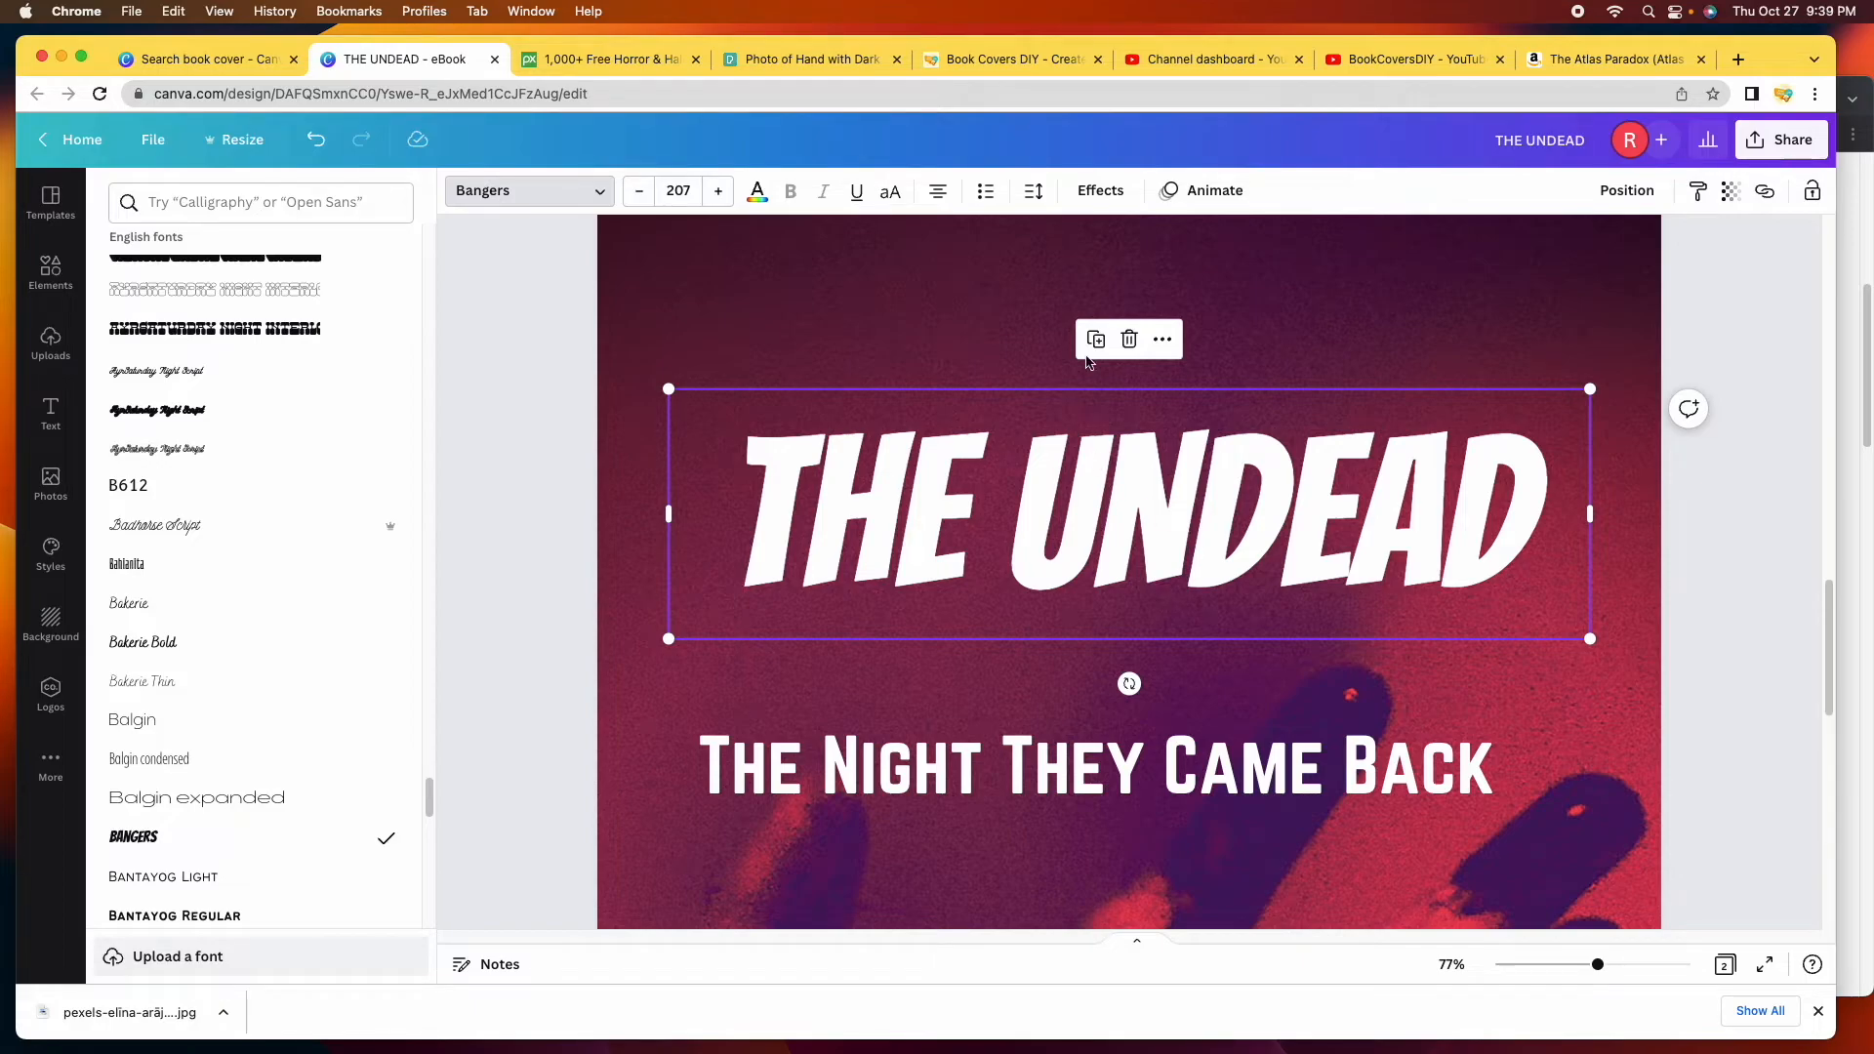
Preview Hollow, Splice, Echo and Lift effects on the title, leaving Lift at intensity 66.
{"action": "left_click", "coordinate": [1103, 194]}
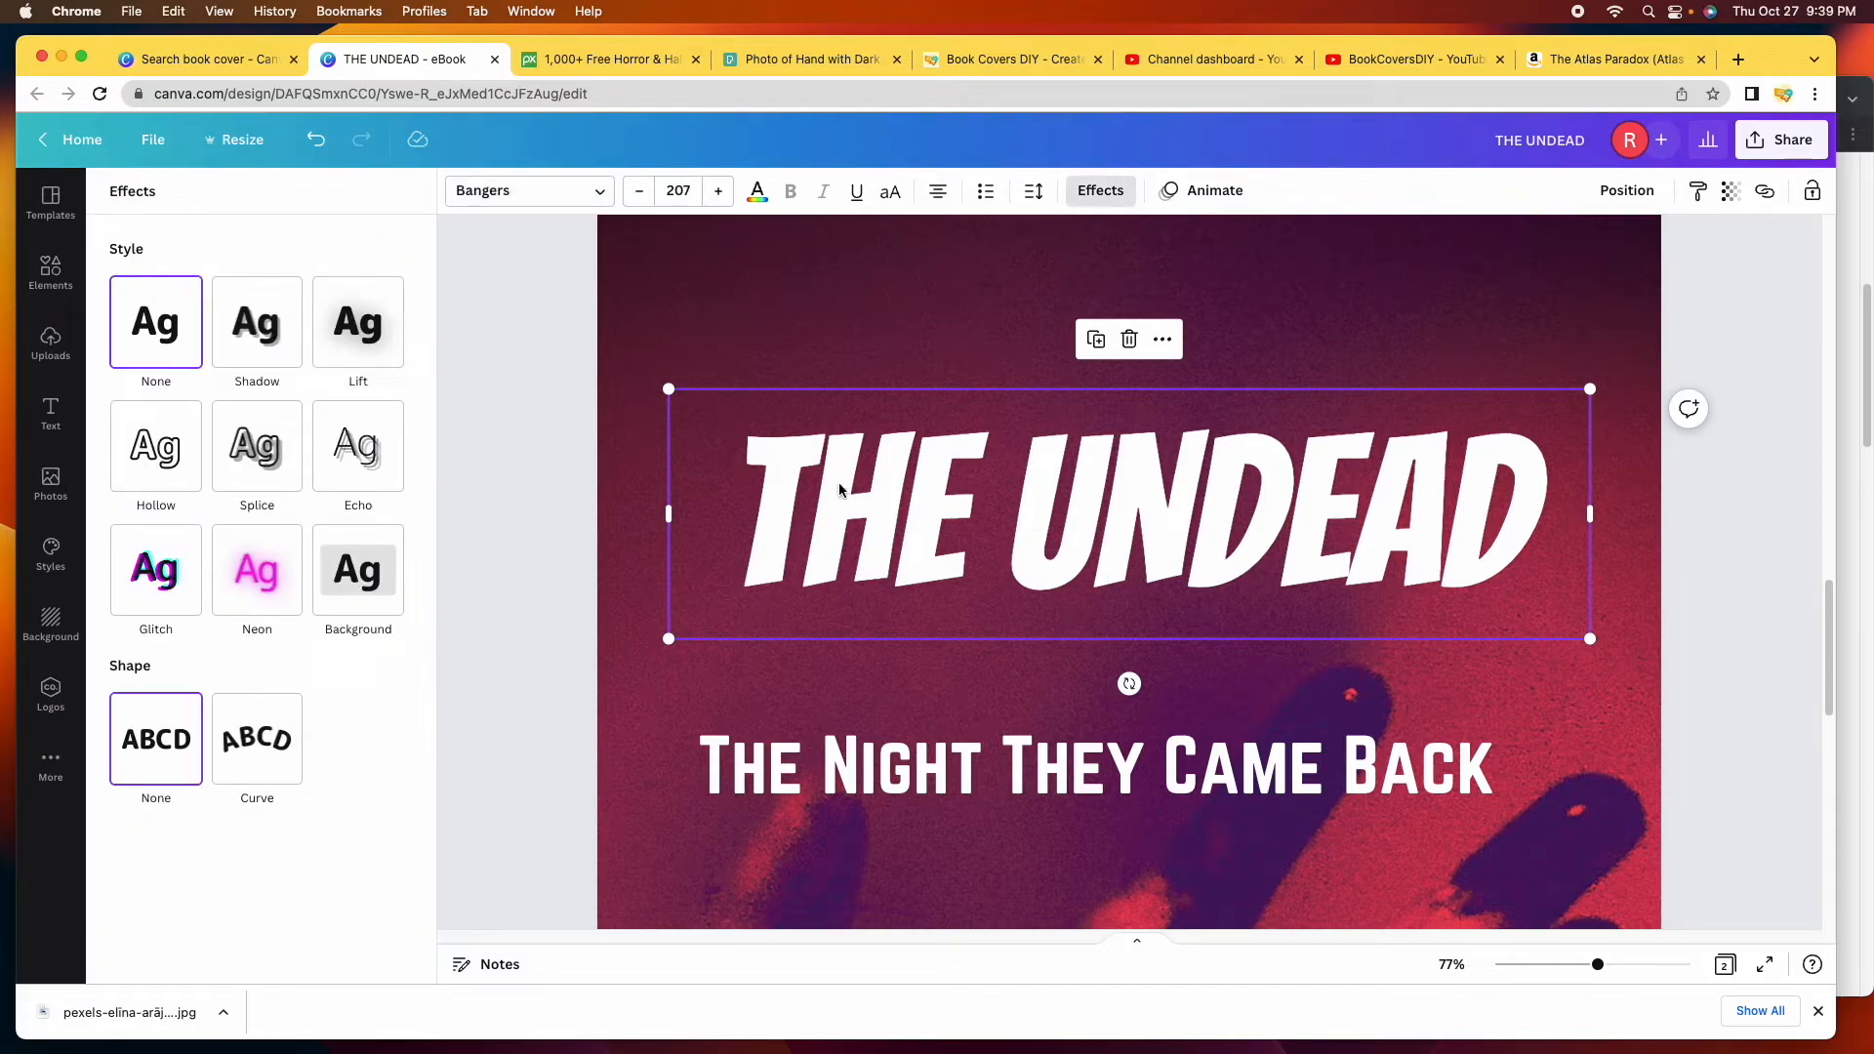
{"action": "left_click", "coordinate": [138, 452]}
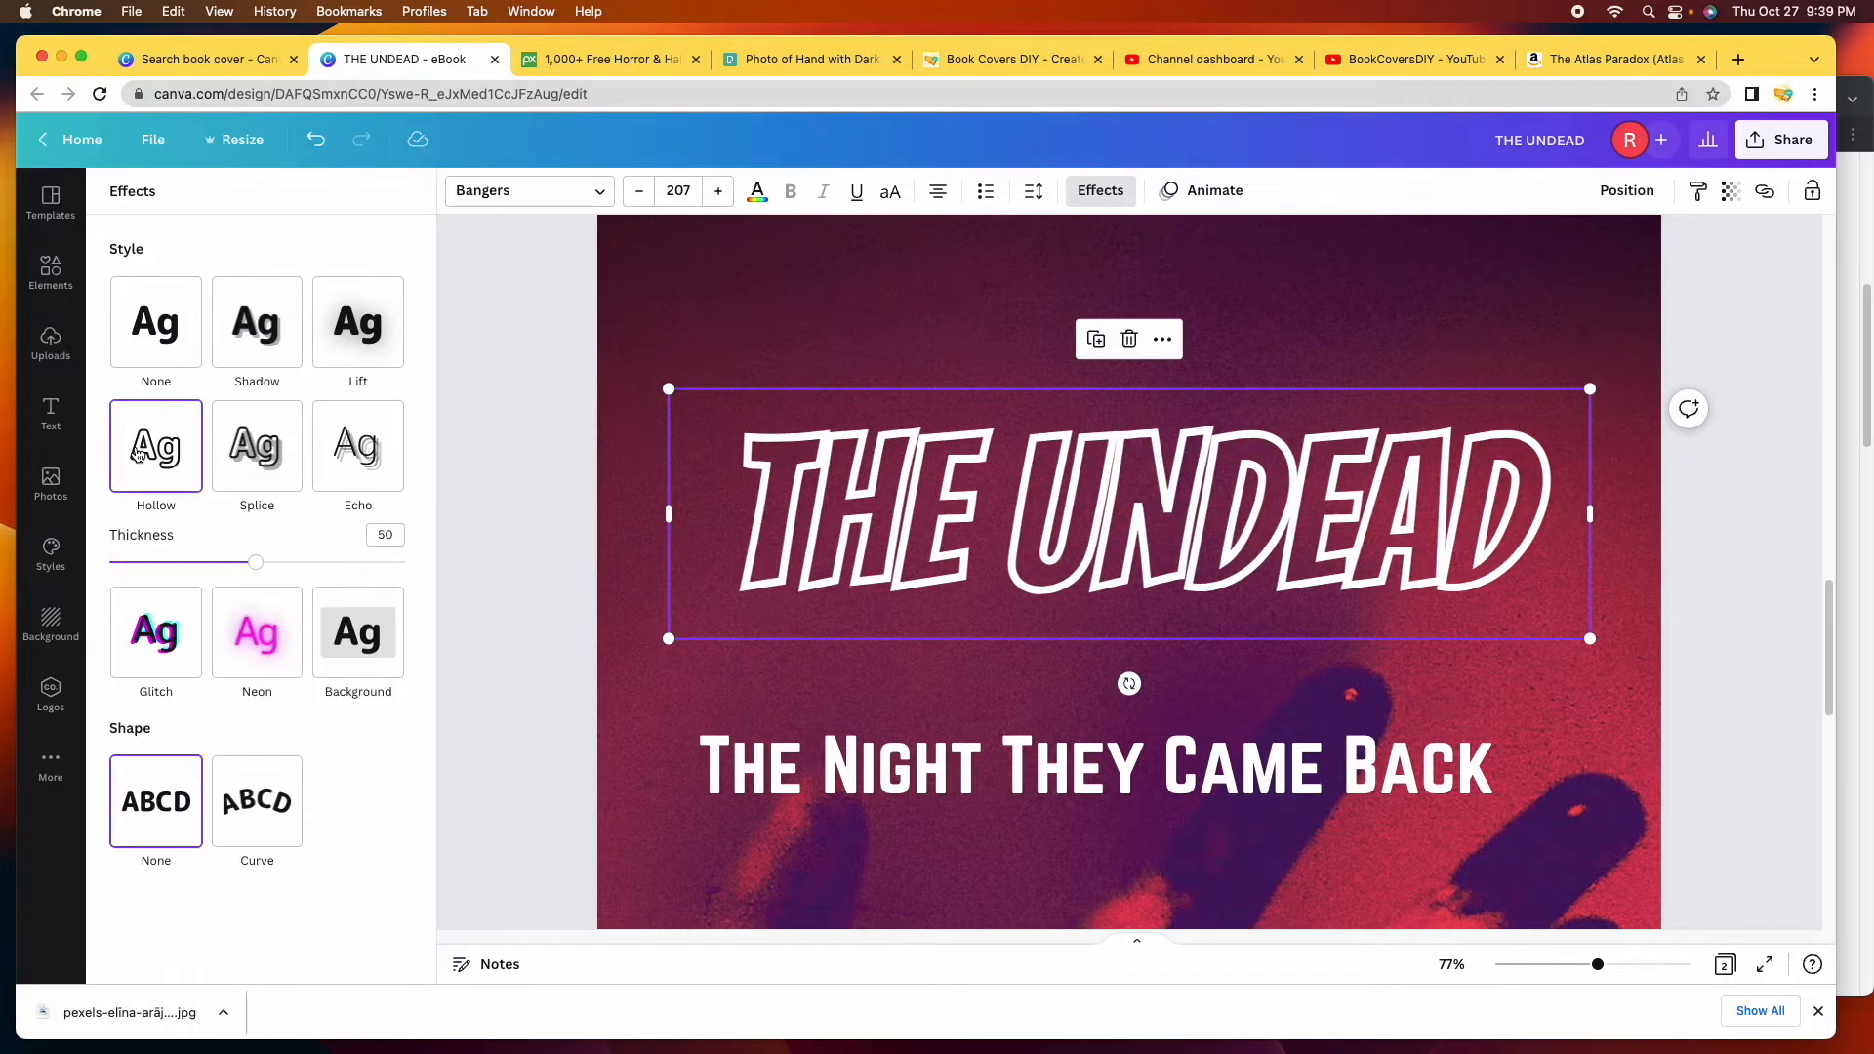
{"action": "left_click", "coordinate": [273, 464]}
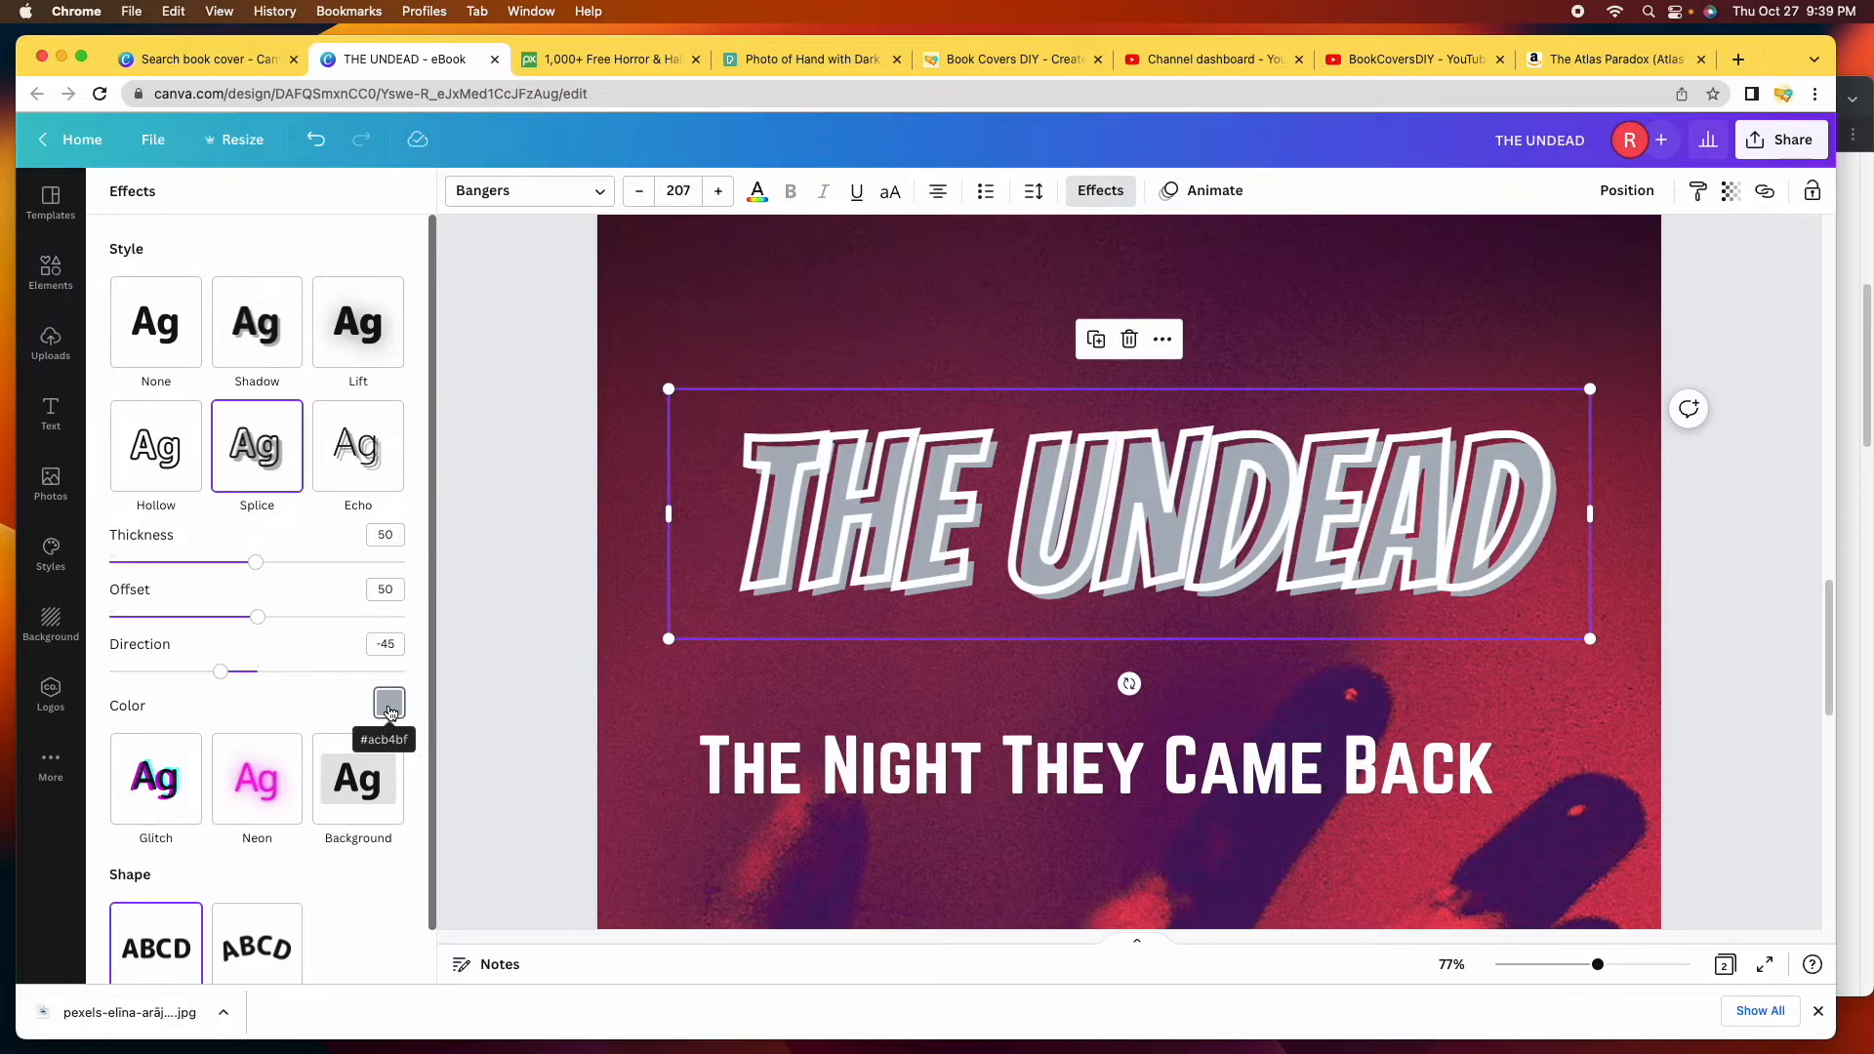
{"action": "left_click", "coordinate": [375, 467]}
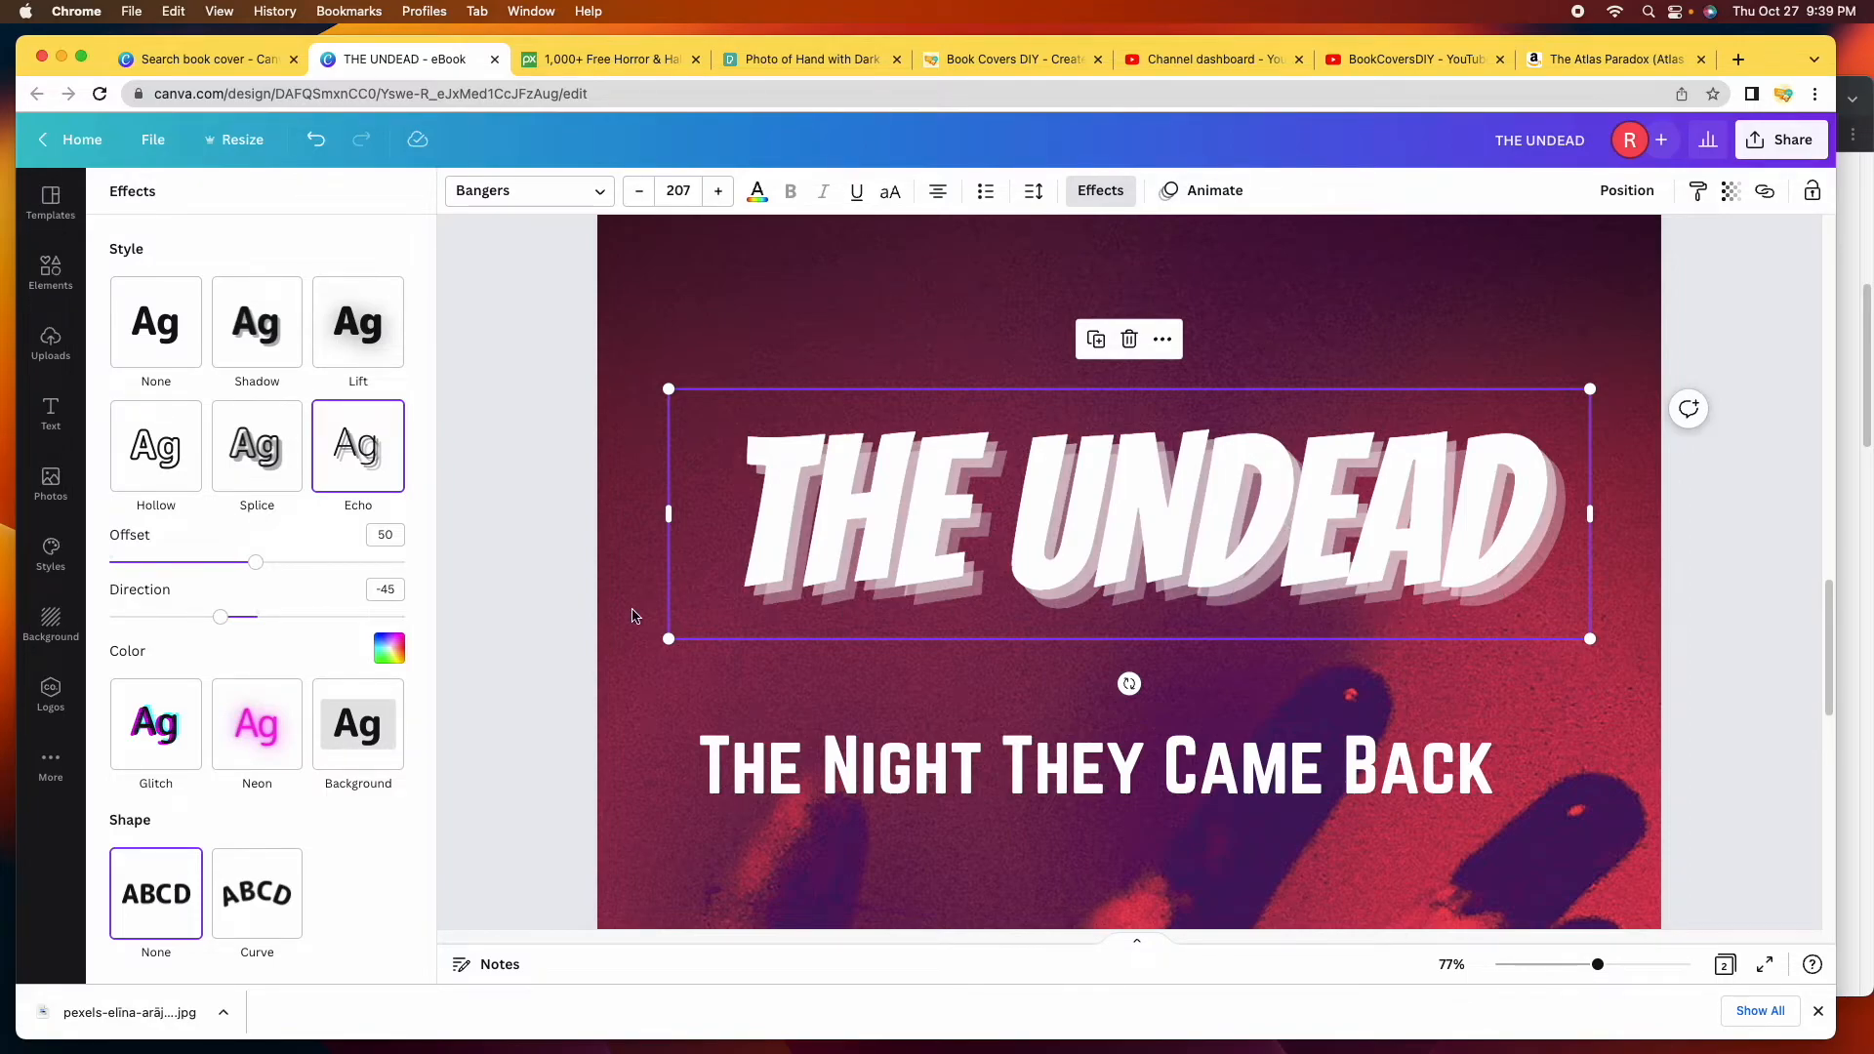
{"action": "left_click", "coordinate": [397, 339]}
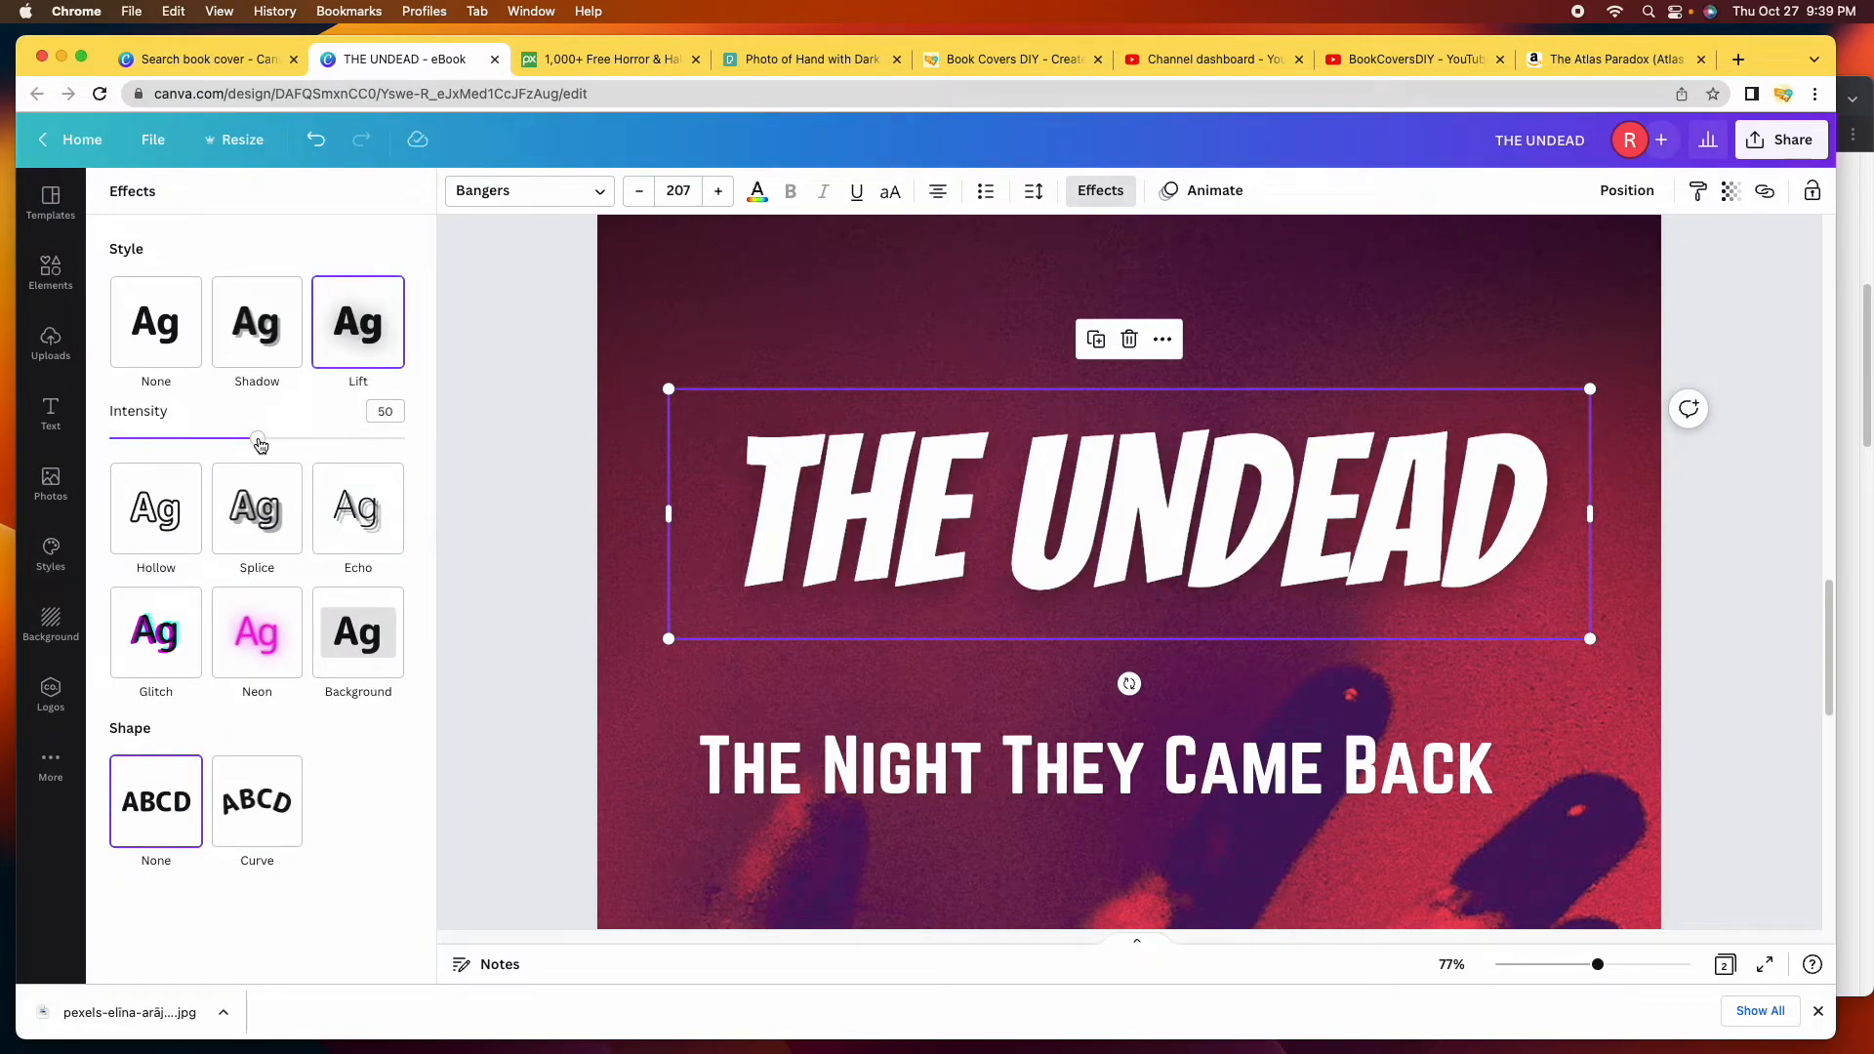
{"action": "left_click_drag", "start_coordinate": [258, 445], "coordinate": [460, 443]}
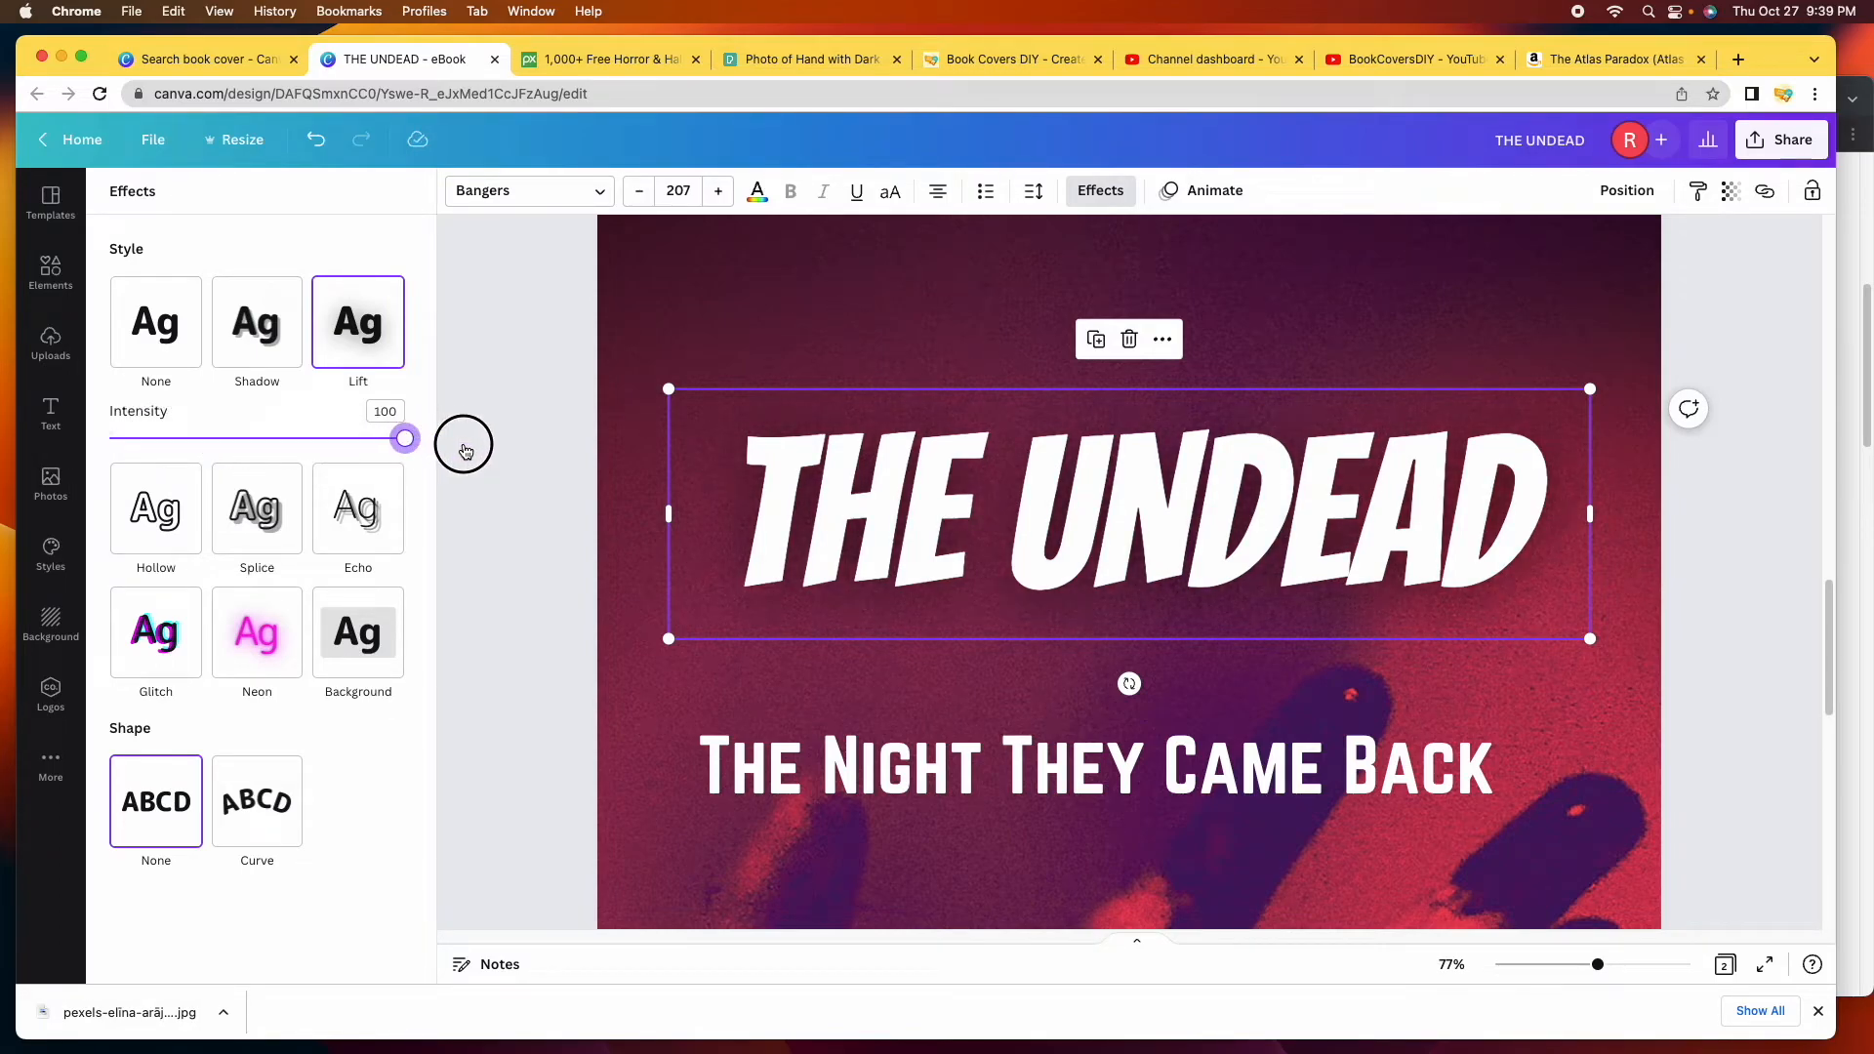
{"action": "mouse_move", "coordinate": [340, 449]}
{"action": "left_mouse_down"}
{"action": "mouse_move", "coordinate": [87, 437]}
{"action": "mouse_move", "coordinate": [309, 429]}
{"action": "left_mouse_up"}
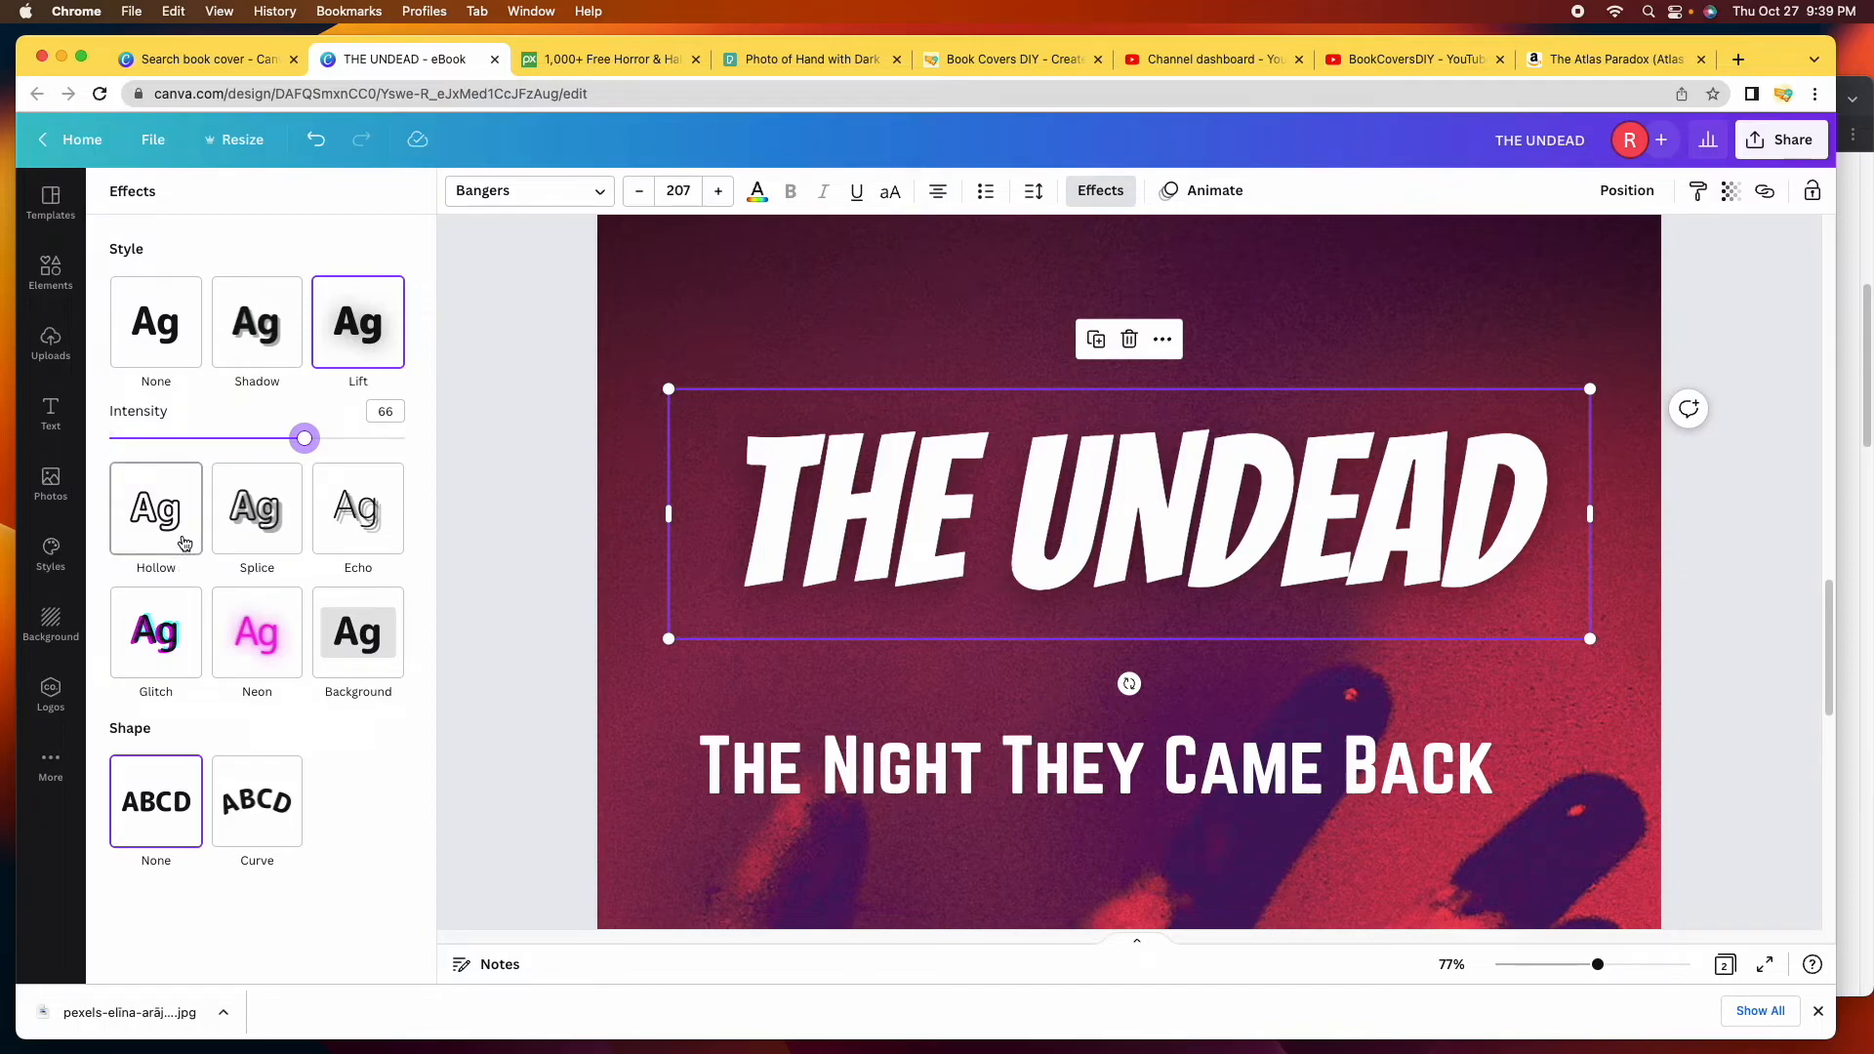
Try Glitch in cyan and red and Neon, then settle on the black Background box.
{"action": "left_click", "coordinate": [147, 668]}
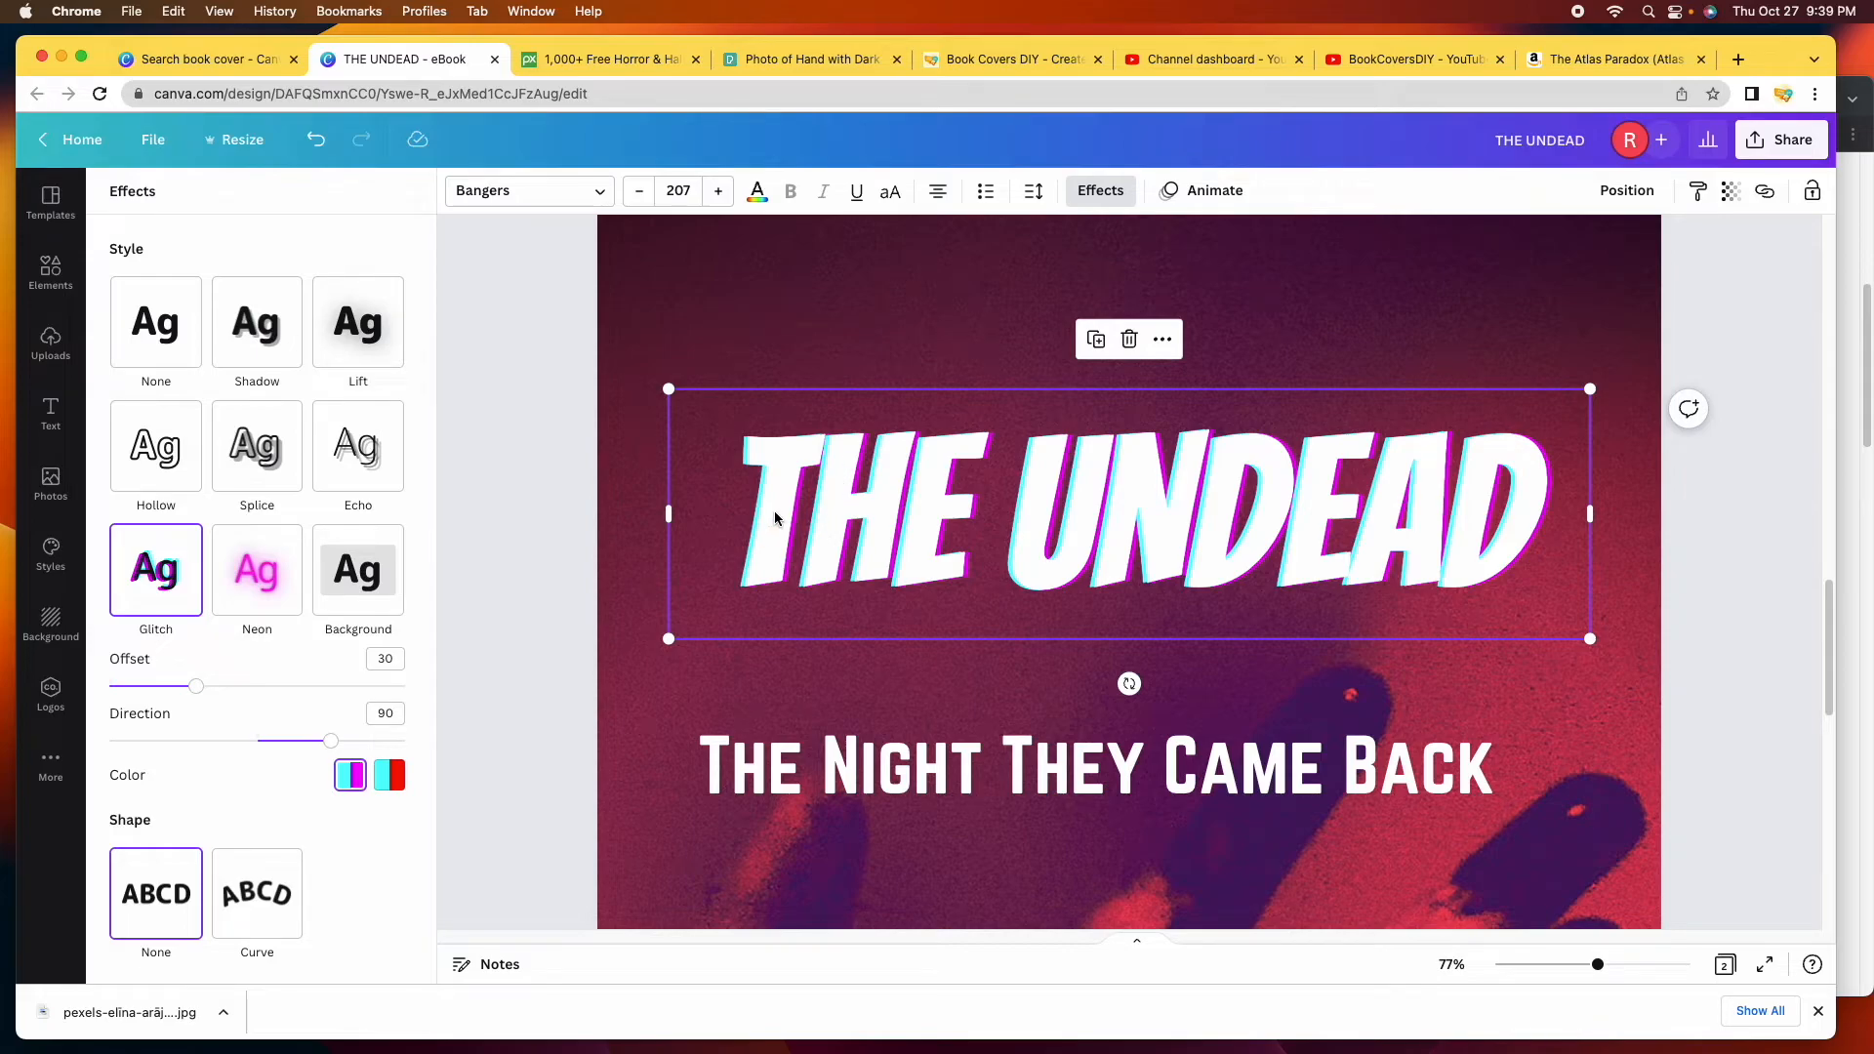
{"action": "left_click", "coordinate": [389, 781]}
{"action": "left_click", "coordinate": [257, 571]}
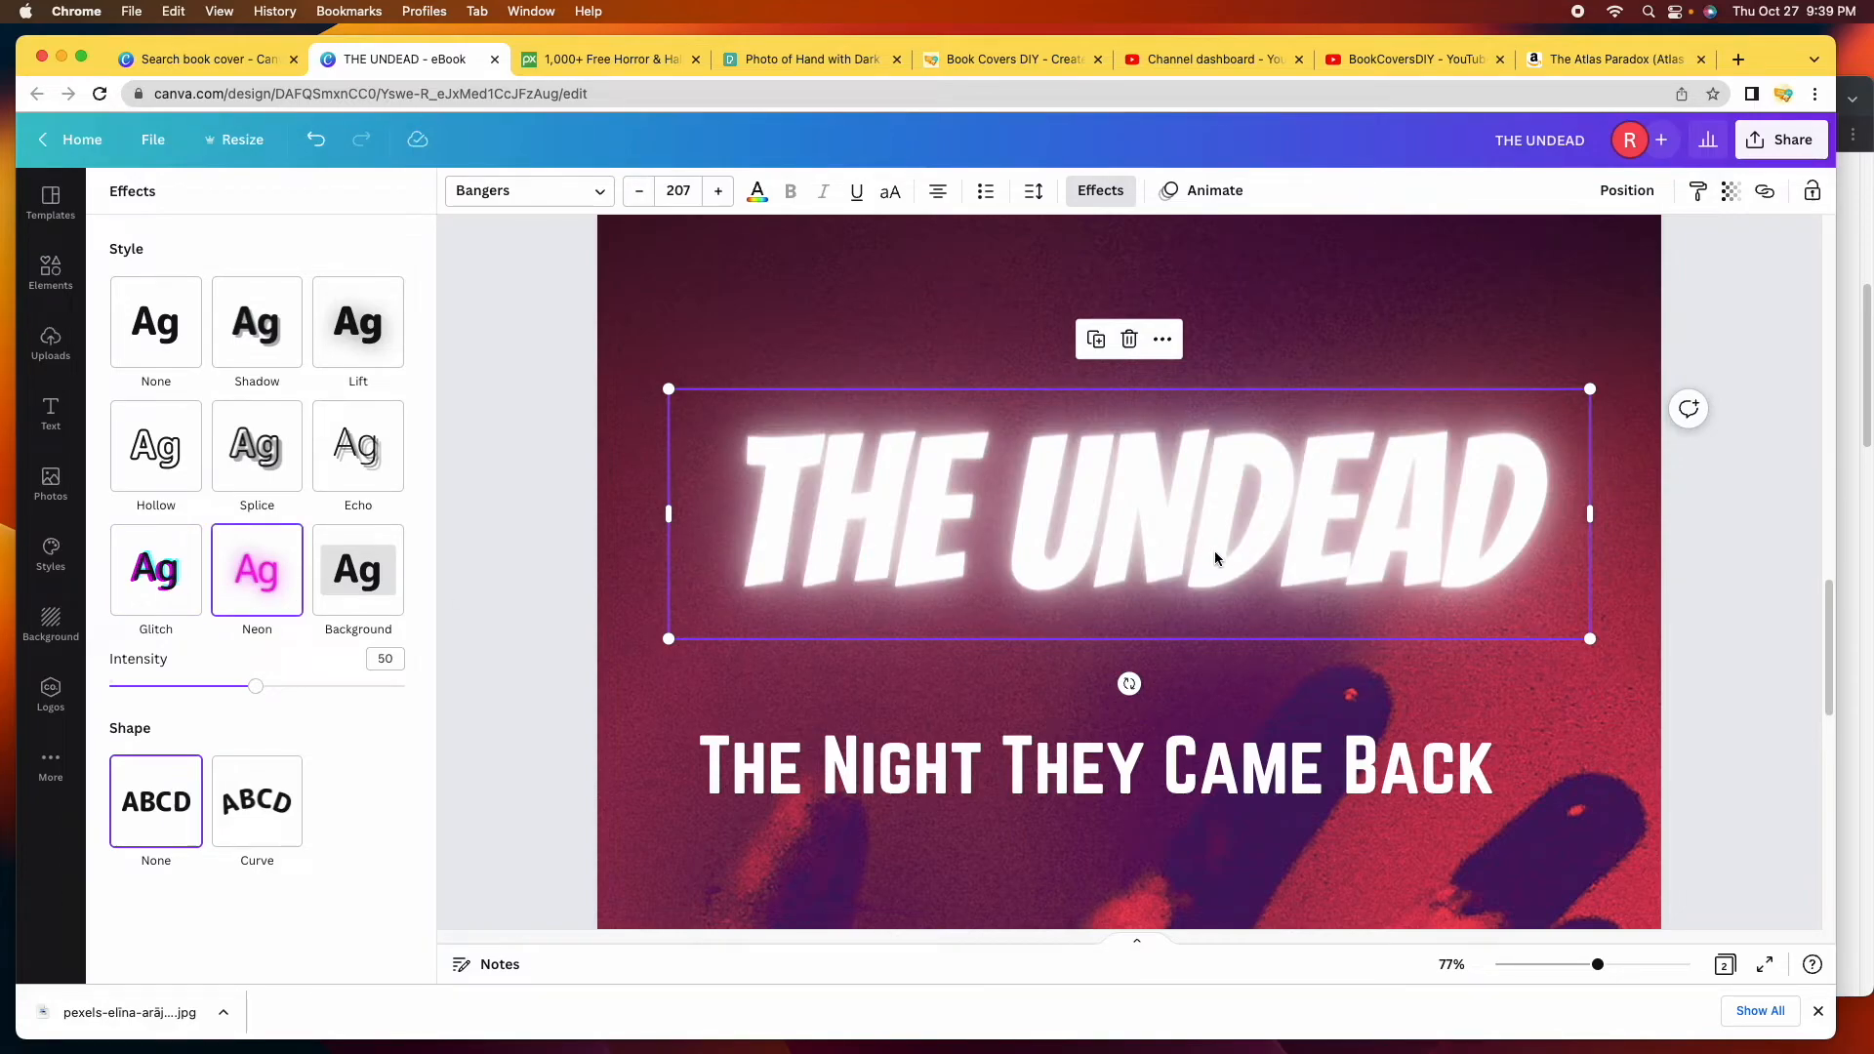
{"action": "left_click", "coordinate": [390, 602]}
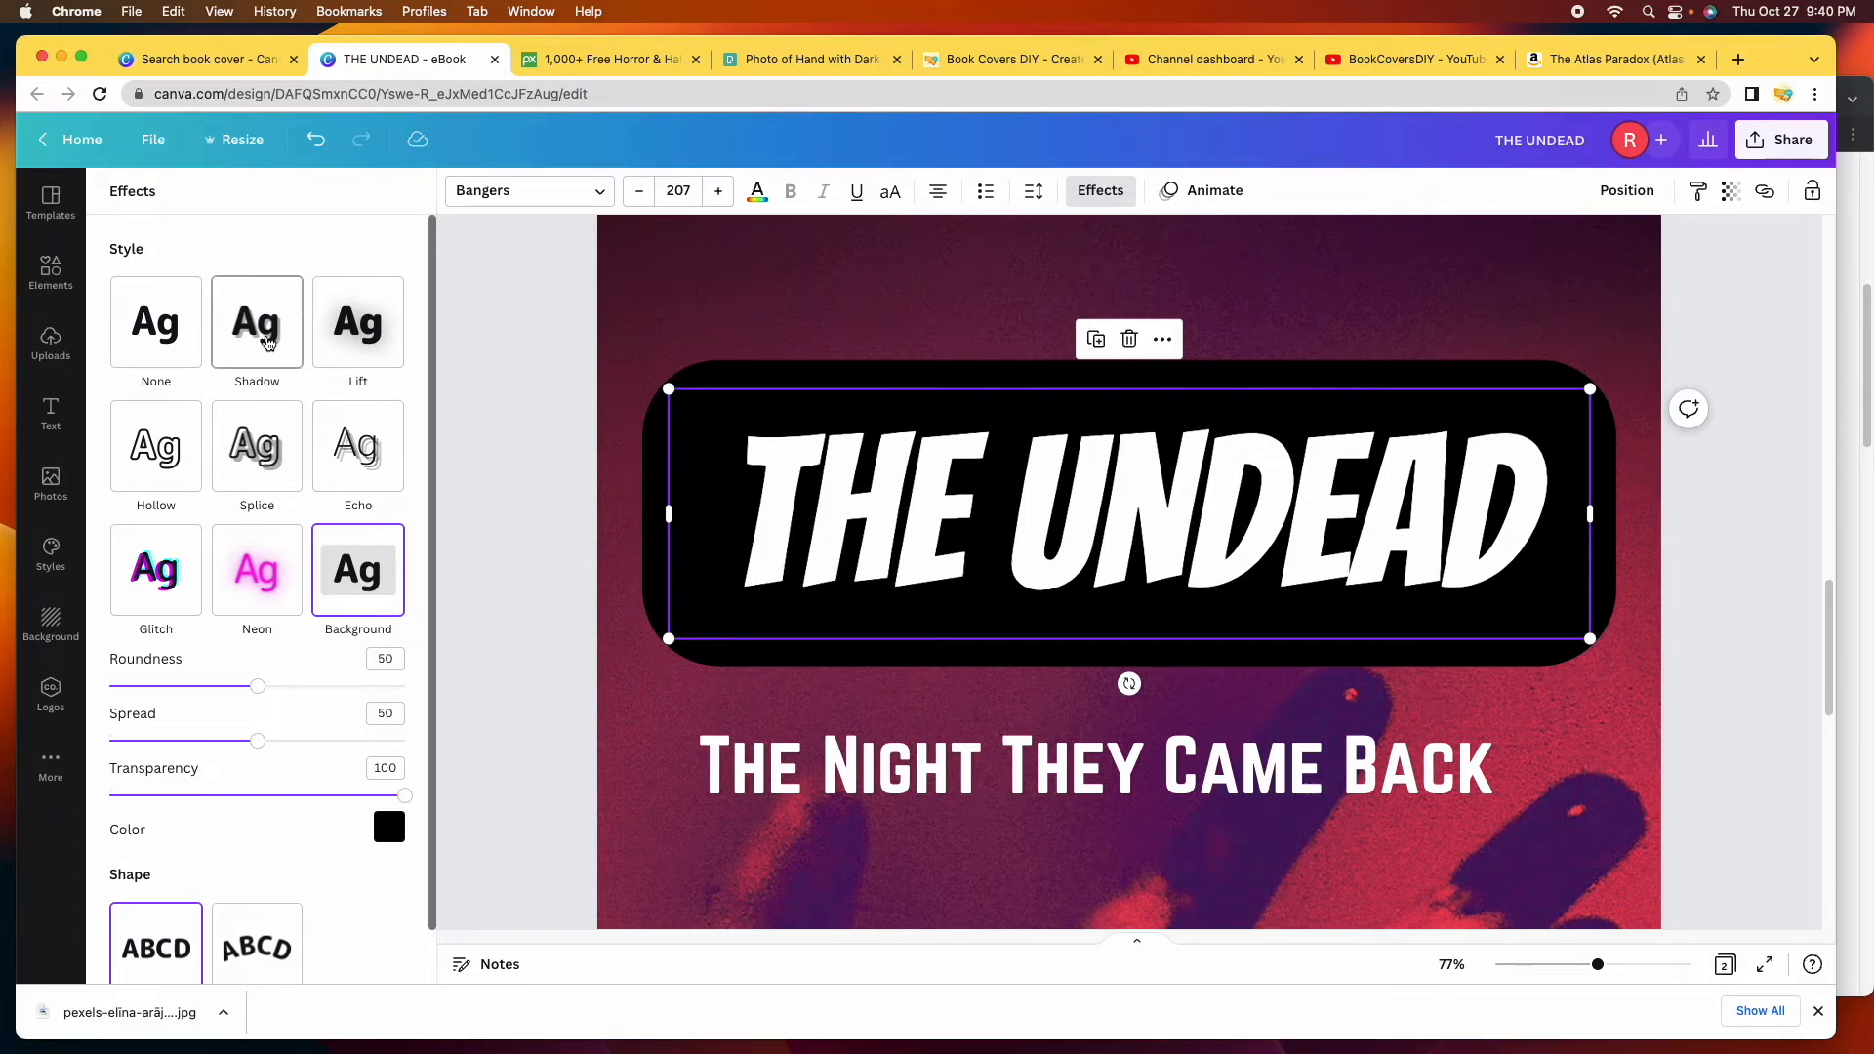
Give the title a black Shadow effect with transparency 100.
{"action": "left_click", "coordinate": [268, 342]}
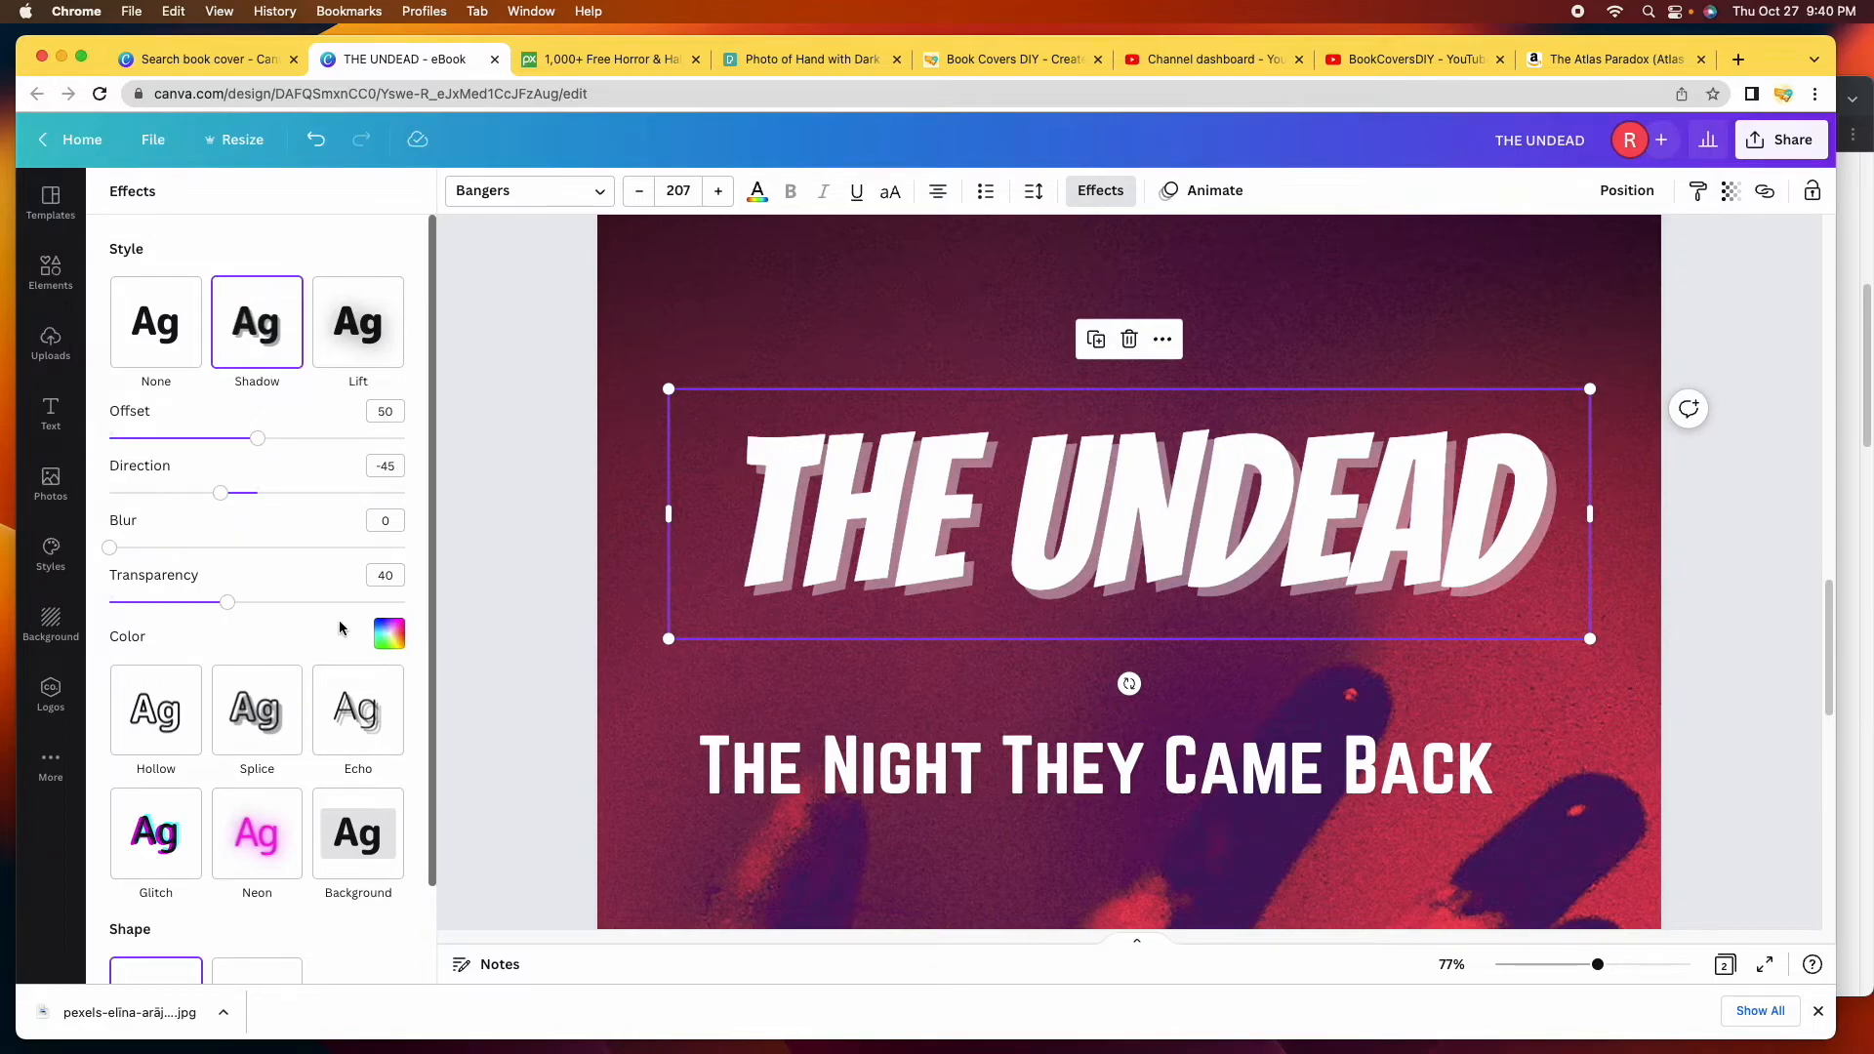
{"action": "left_click", "coordinate": [390, 635]}
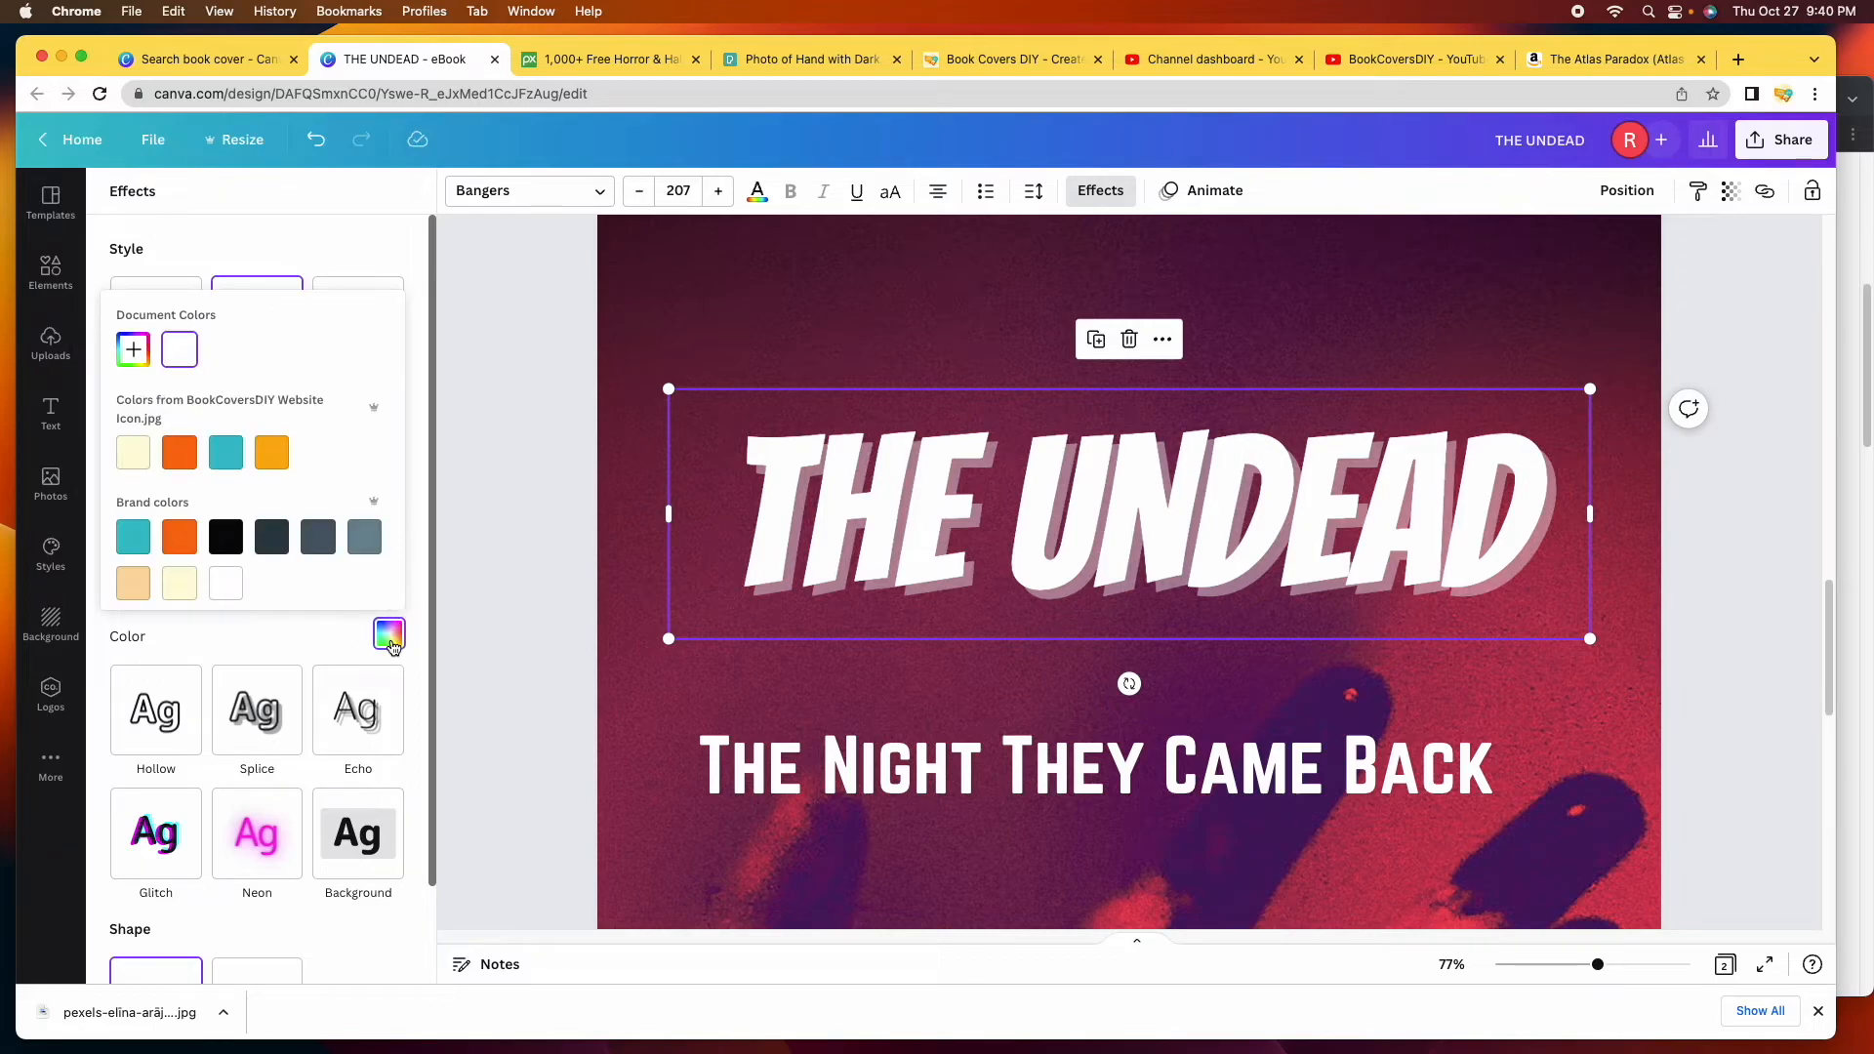
{"action": "left_click", "coordinate": [226, 538]}
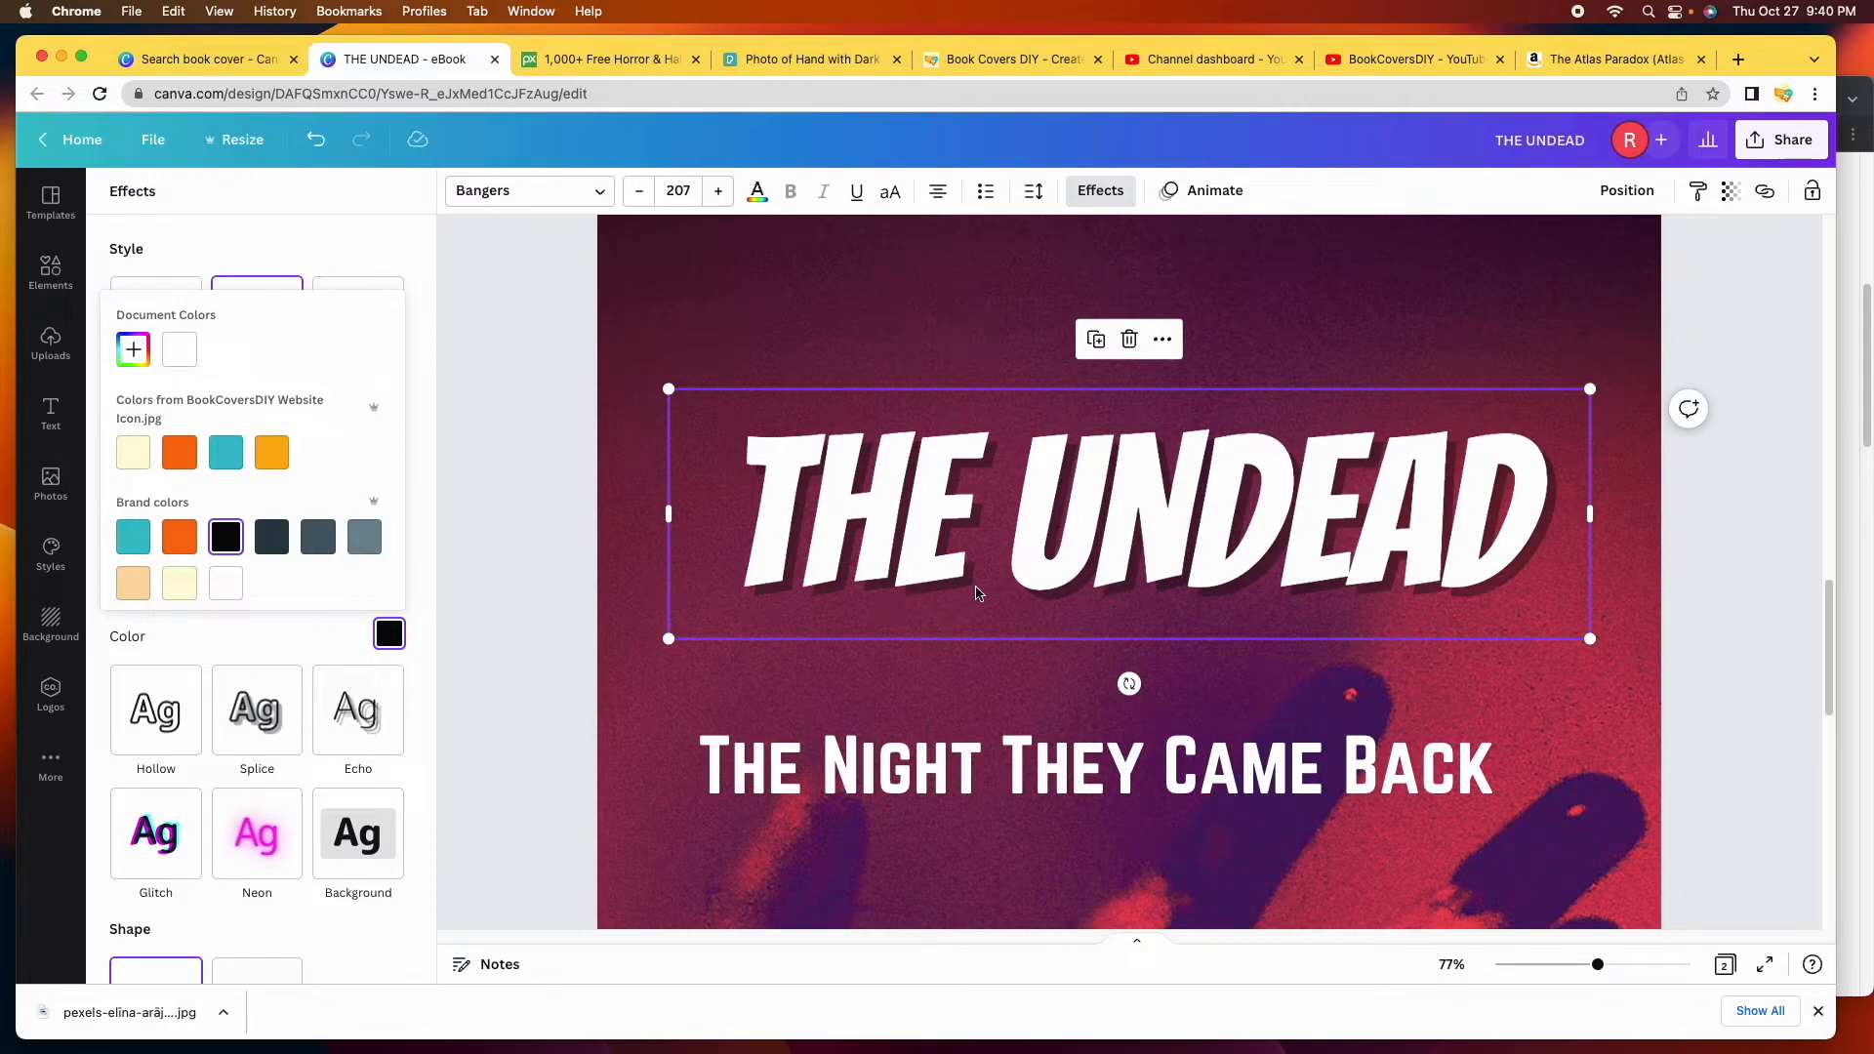
{"action": "left_click", "coordinate": [398, 251]}
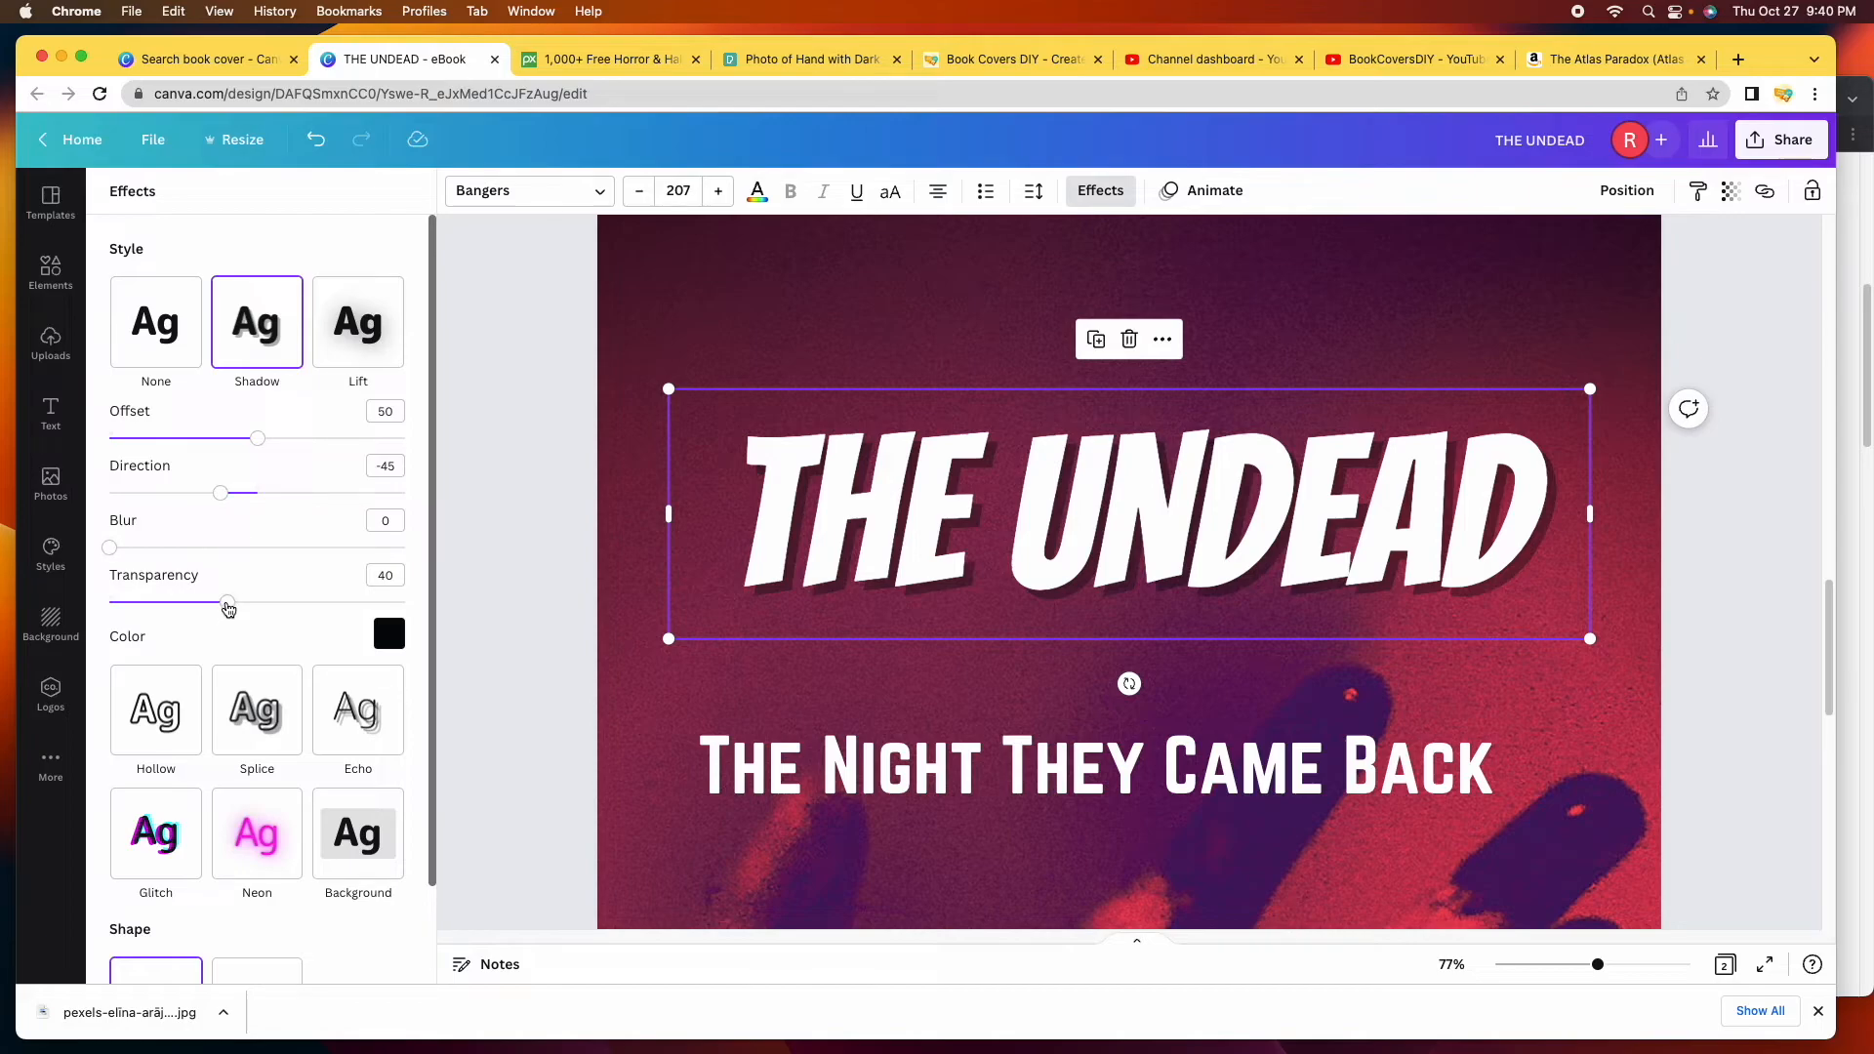
{"action": "left_click_drag", "start_coordinate": [230, 609], "coordinate": [428, 613]}
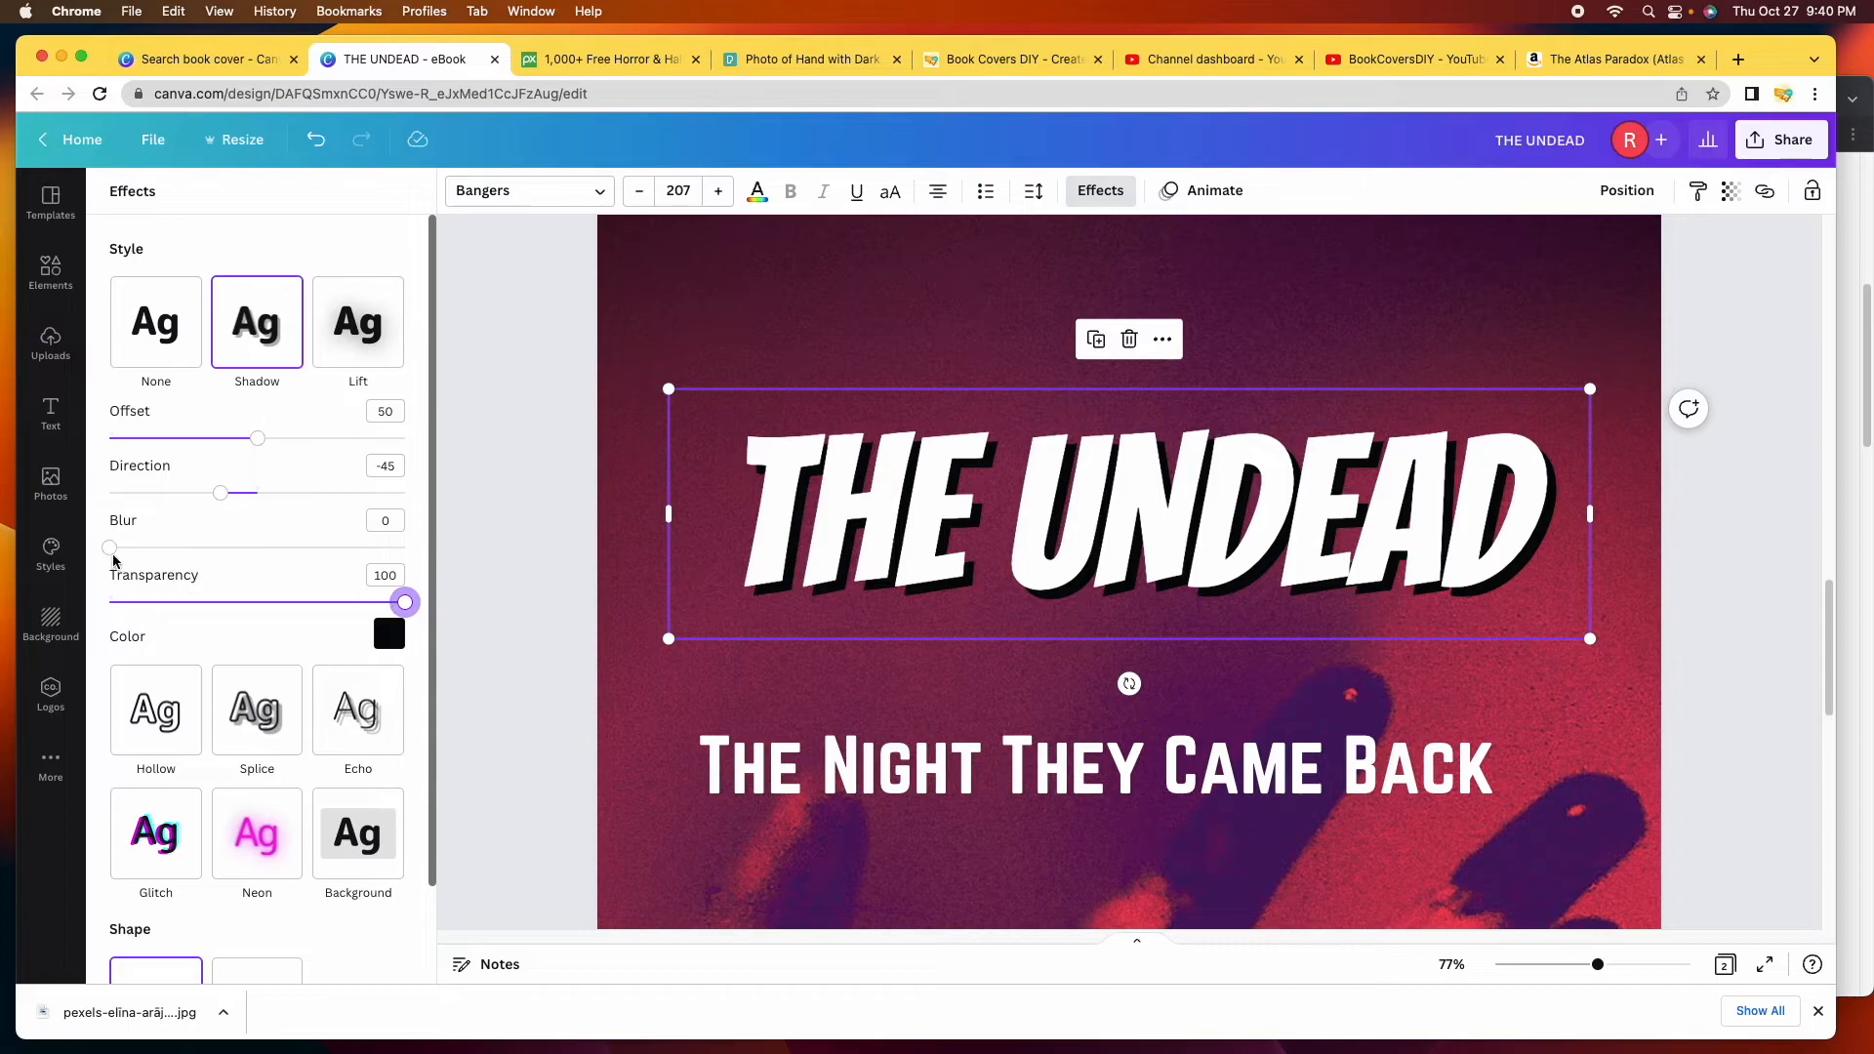
{"action": "mouse_move", "coordinate": [112, 556]}
{"action": "left_mouse_down"}
{"action": "mouse_move", "coordinate": [222, 557]}
{"action": "mouse_move", "coordinate": [85, 555]}
{"action": "left_mouse_up"}
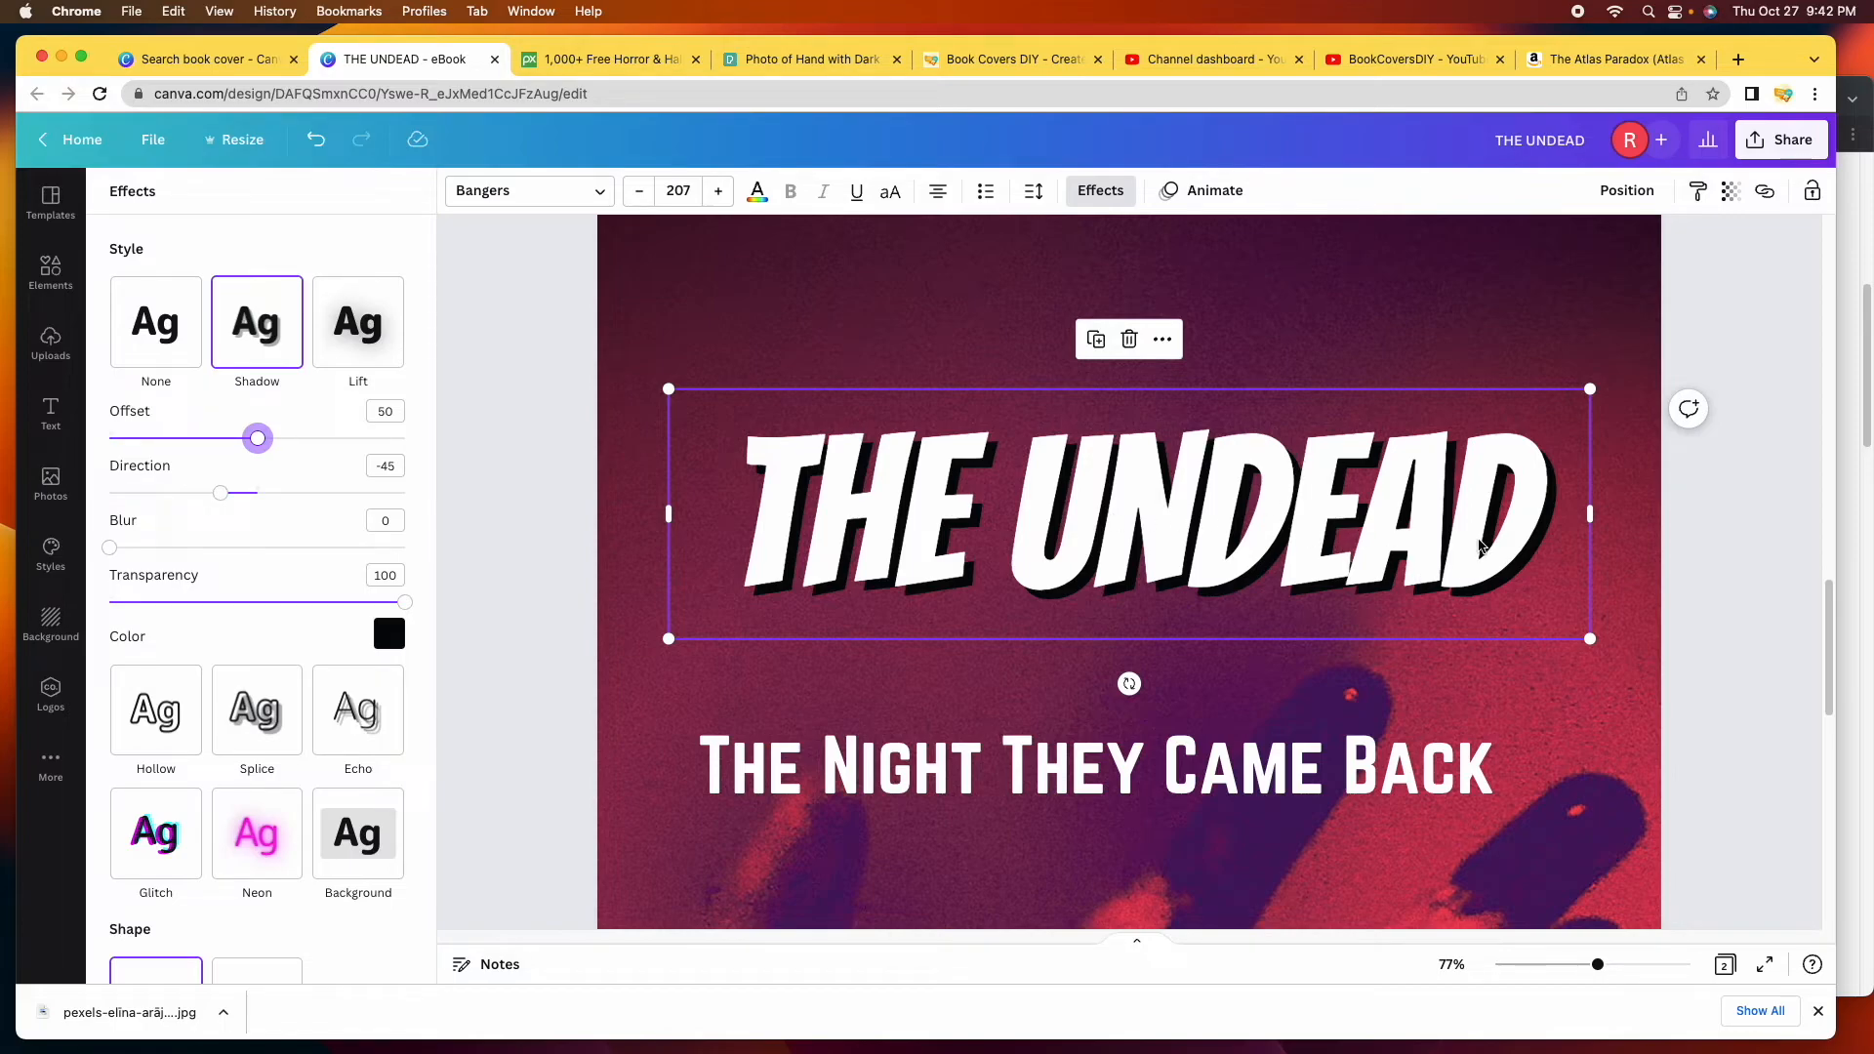
Enlarge the title to size 218, recentre it at the top, and nudge the subtitle up beneath it.
{"action": "left_click_drag", "start_coordinate": [1598, 964], "coordinate": [1549, 965]}
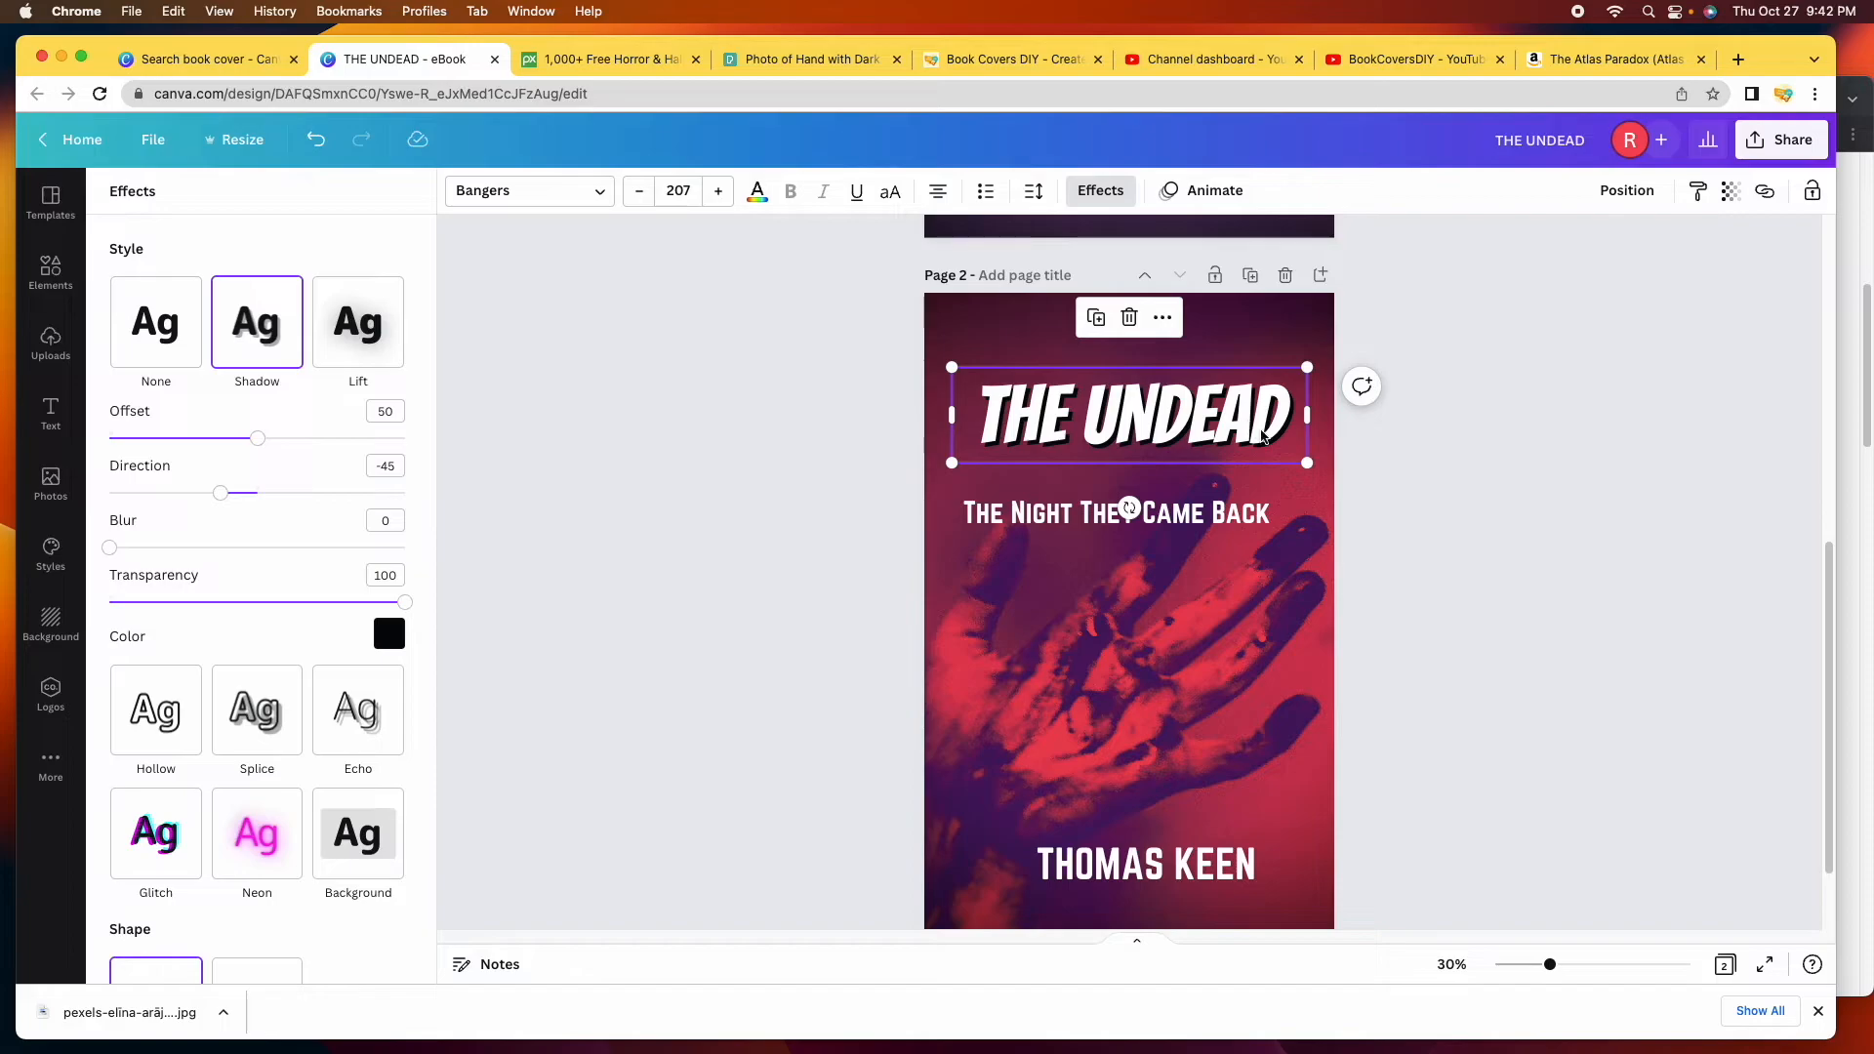
{"action": "left_click_drag", "start_coordinate": [1309, 464], "coordinate": [1331, 472]}
{"action": "left_click_drag", "start_coordinate": [1203, 418], "coordinate": [1193, 406]}
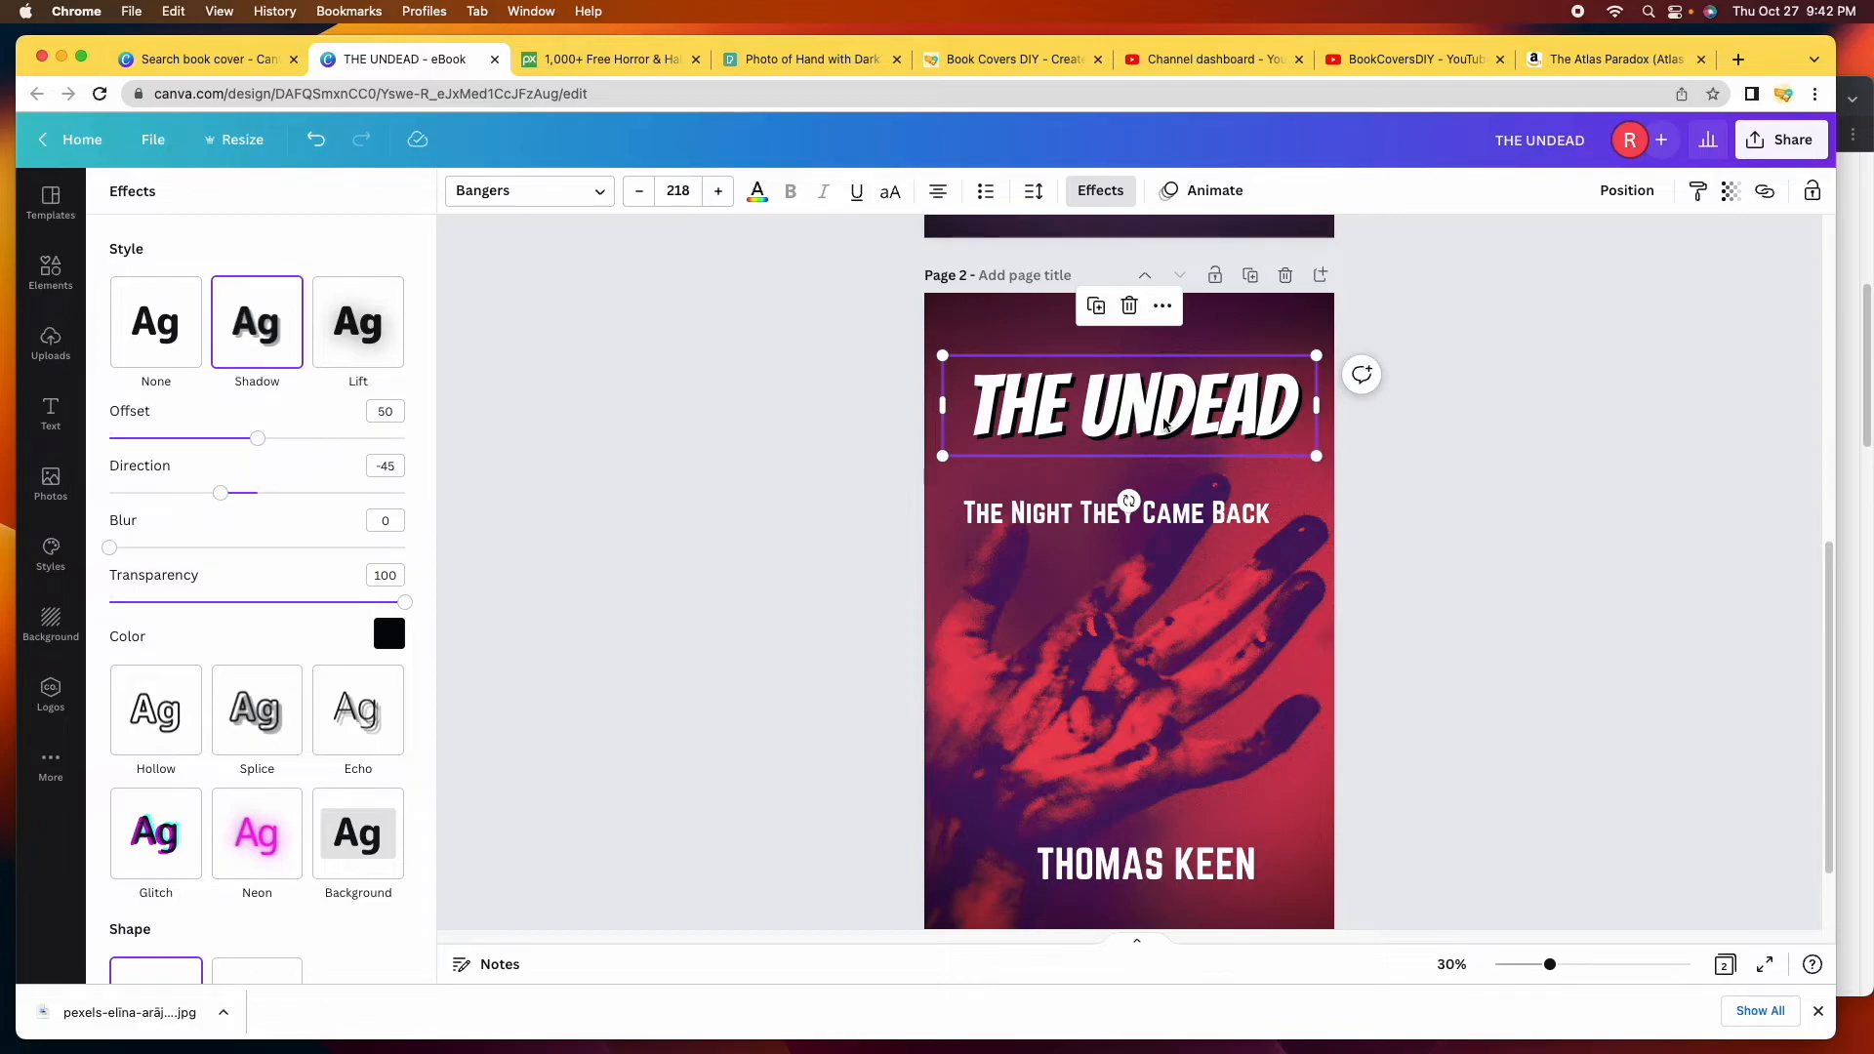
{"action": "left_click", "coordinate": [1344, 437]}
{"action": "left_click_drag", "start_coordinate": [1144, 518], "coordinate": [1152, 481]}
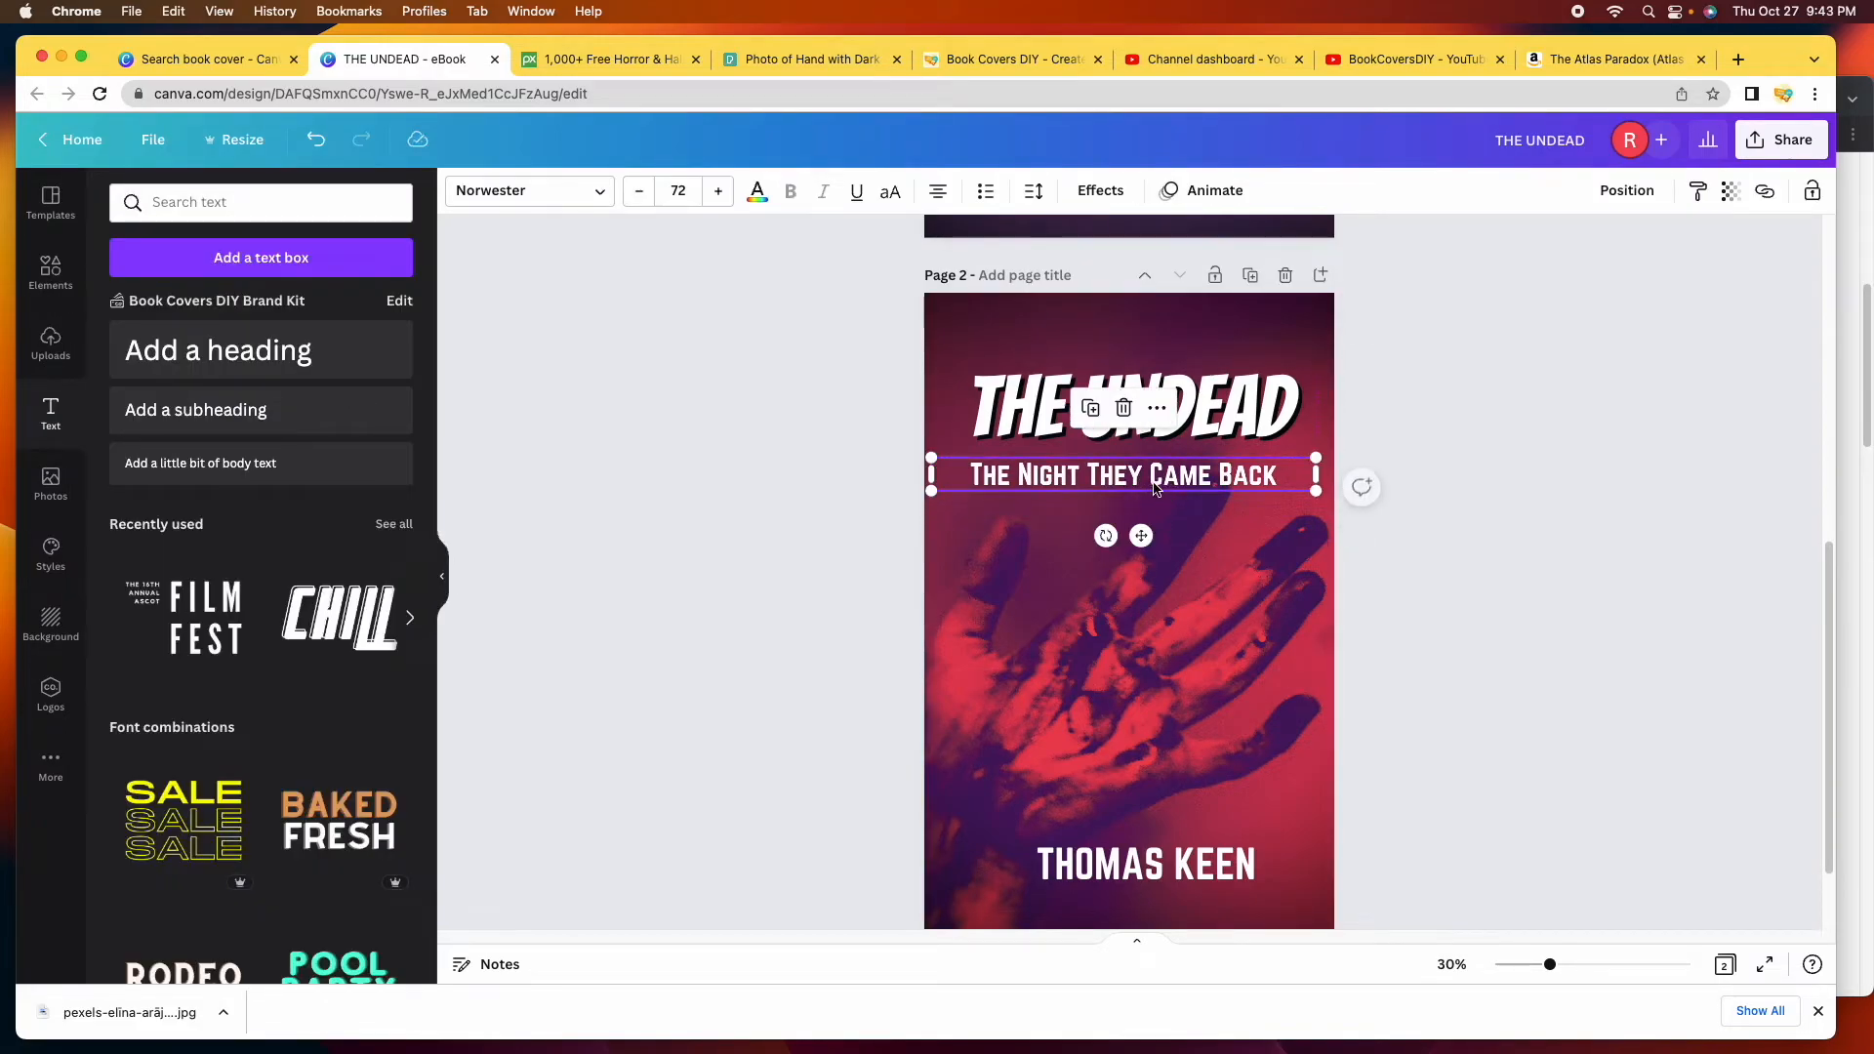
Set the subtitle in Anton and centre it under the title.
{"action": "left_click", "coordinate": [607, 199]}
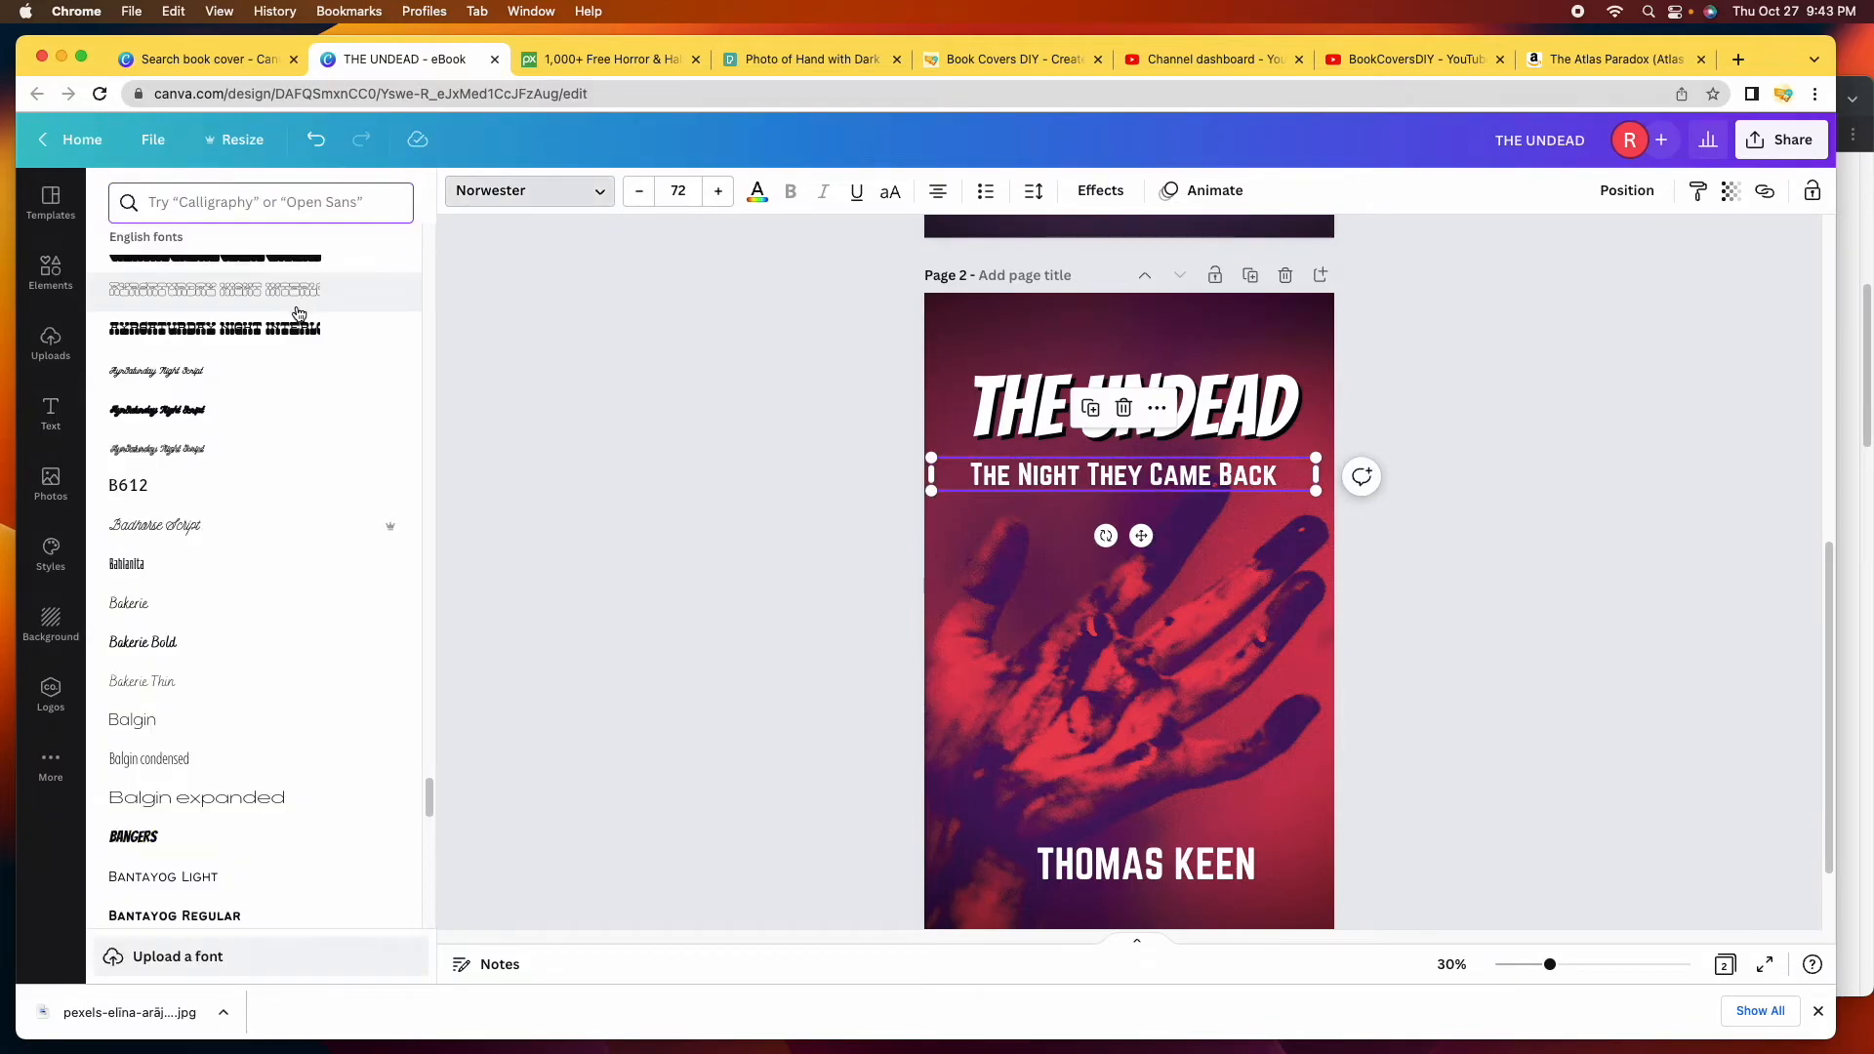
{"action": "left_click", "coordinate": [229, 411]}
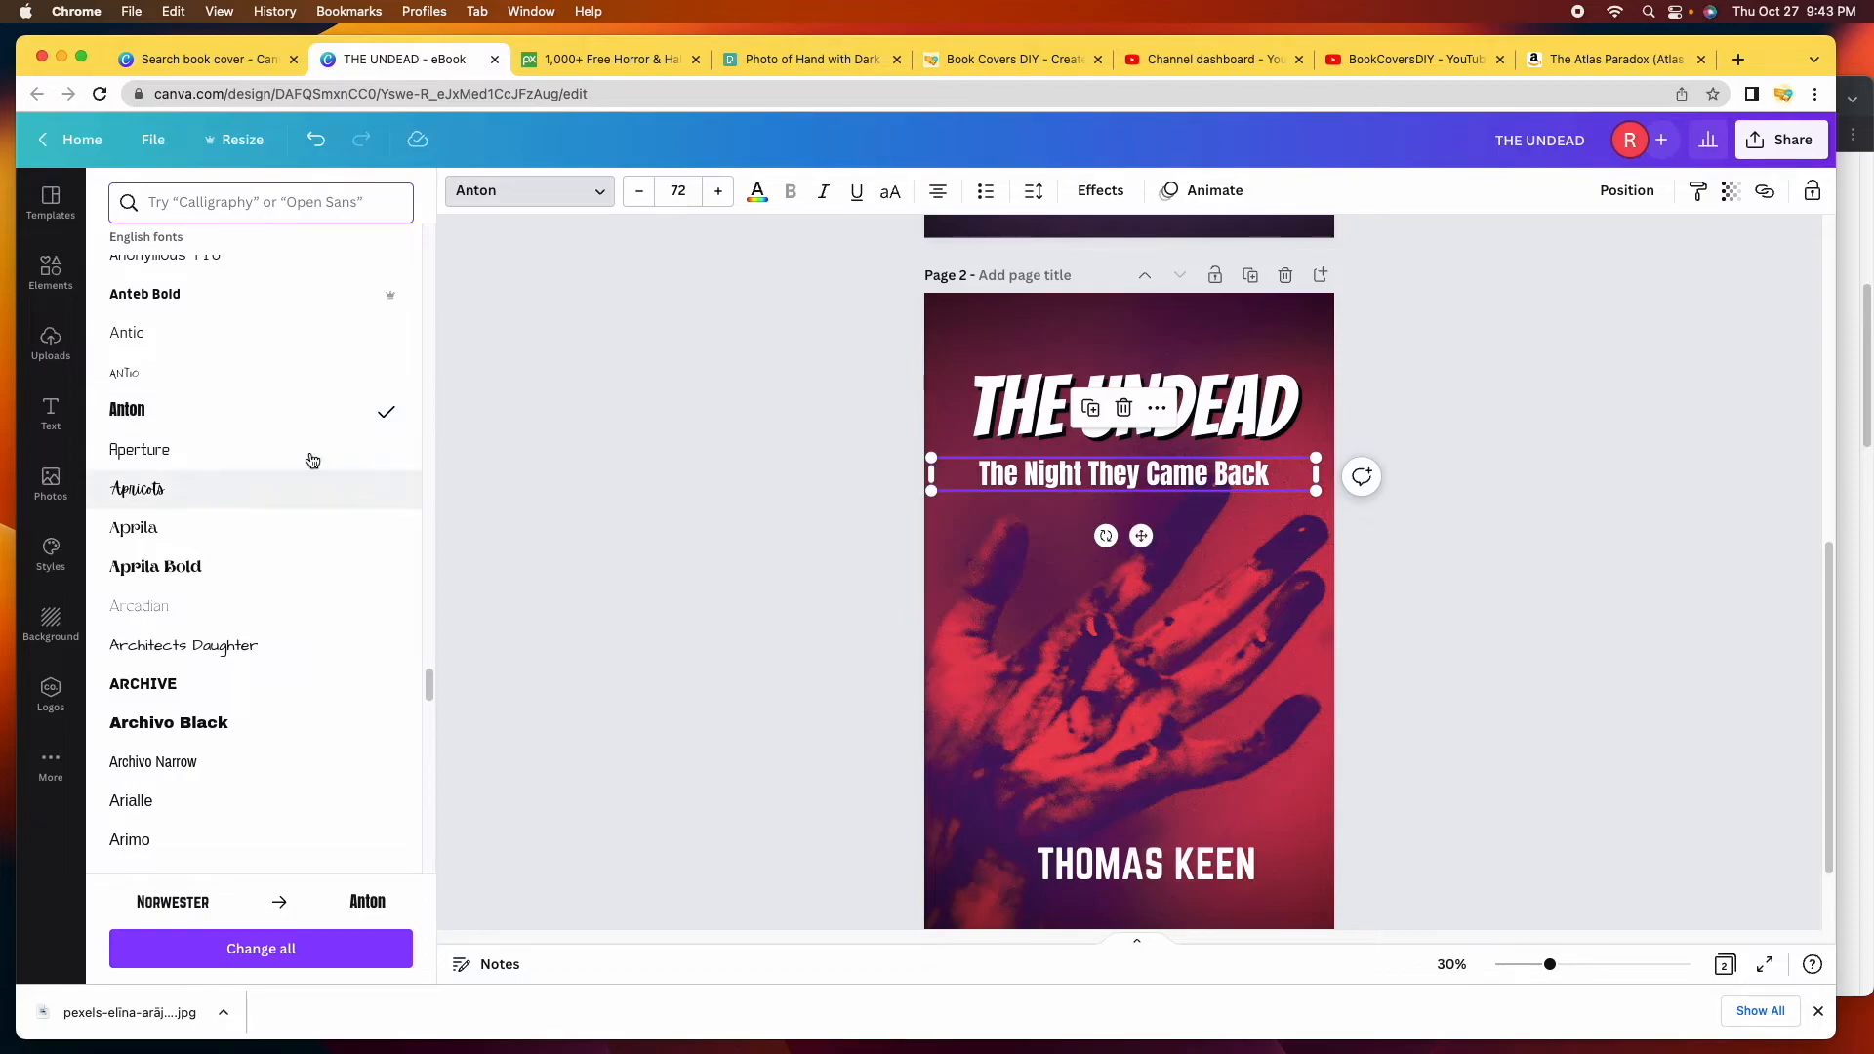
{"action": "left_click_drag", "start_coordinate": [1134, 486], "coordinate": [1181, 473]}
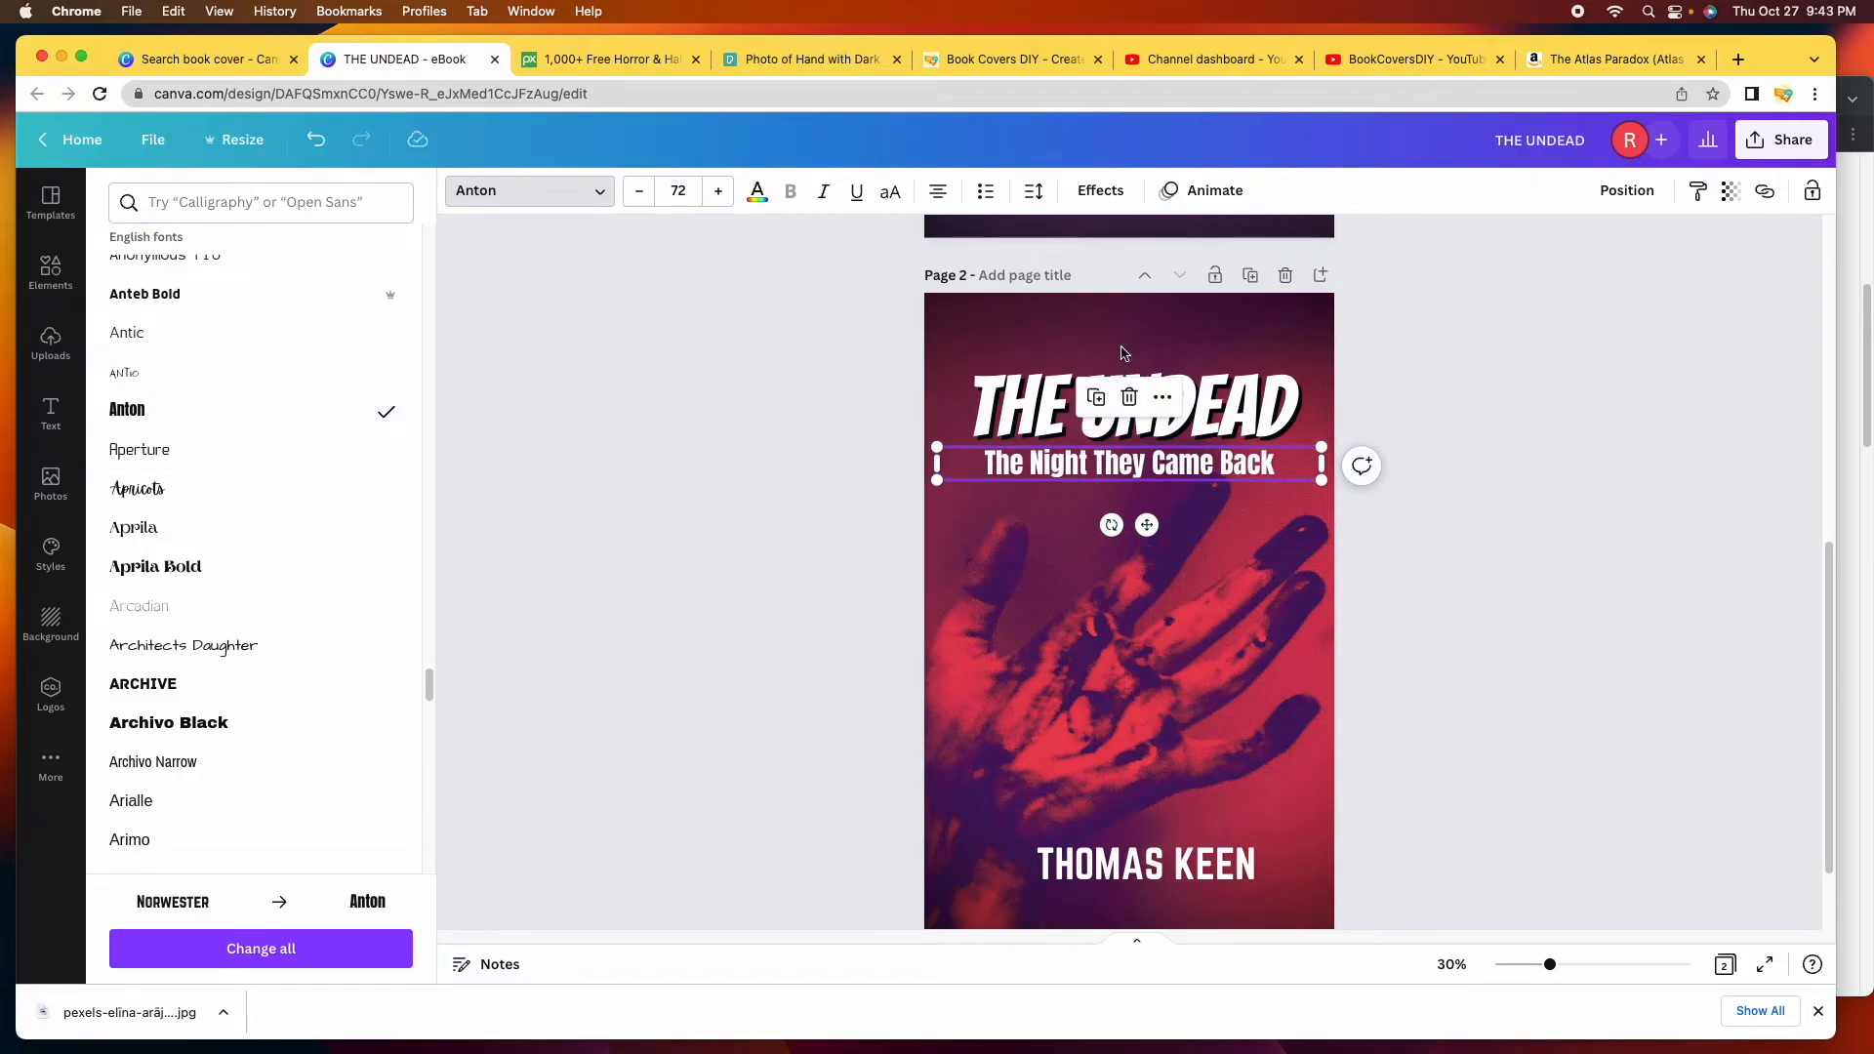
Give the subtitle a black drop shadow at transparency 100.
{"action": "left_click", "coordinate": [1100, 190]}
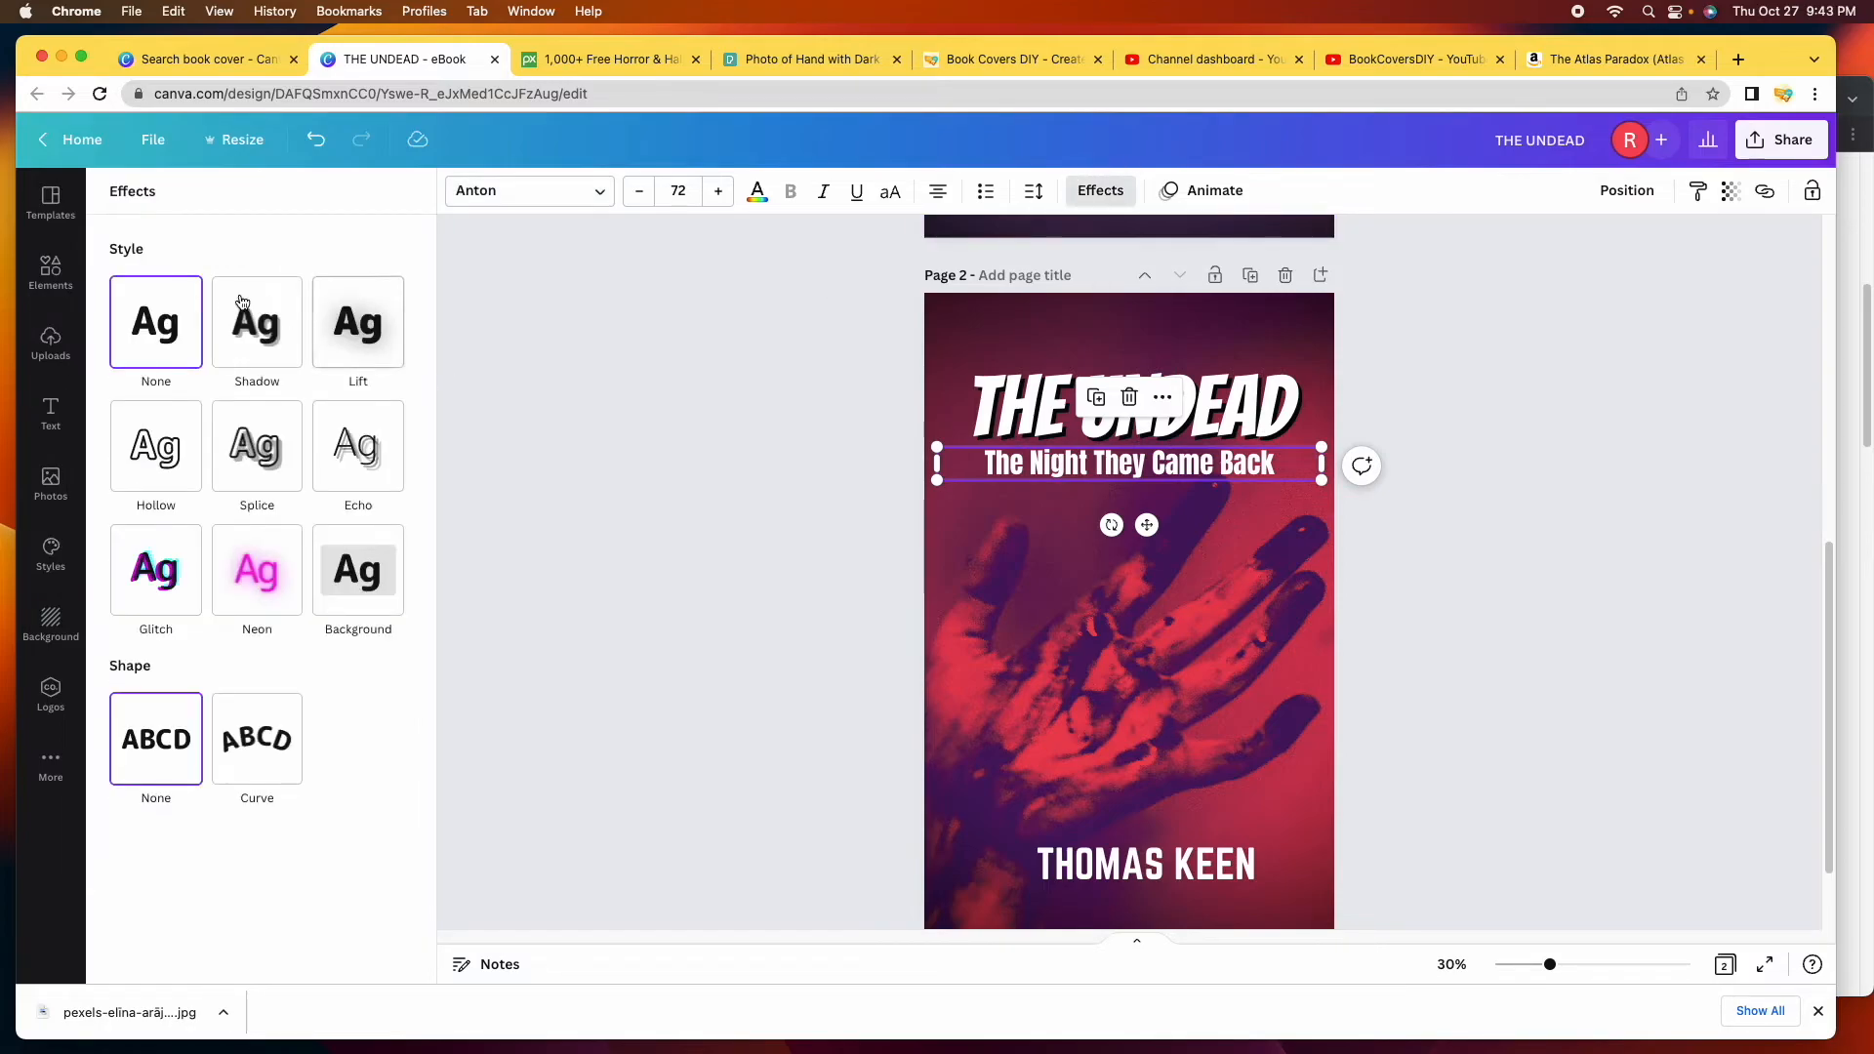
{"action": "left_click", "coordinate": [270, 322]}
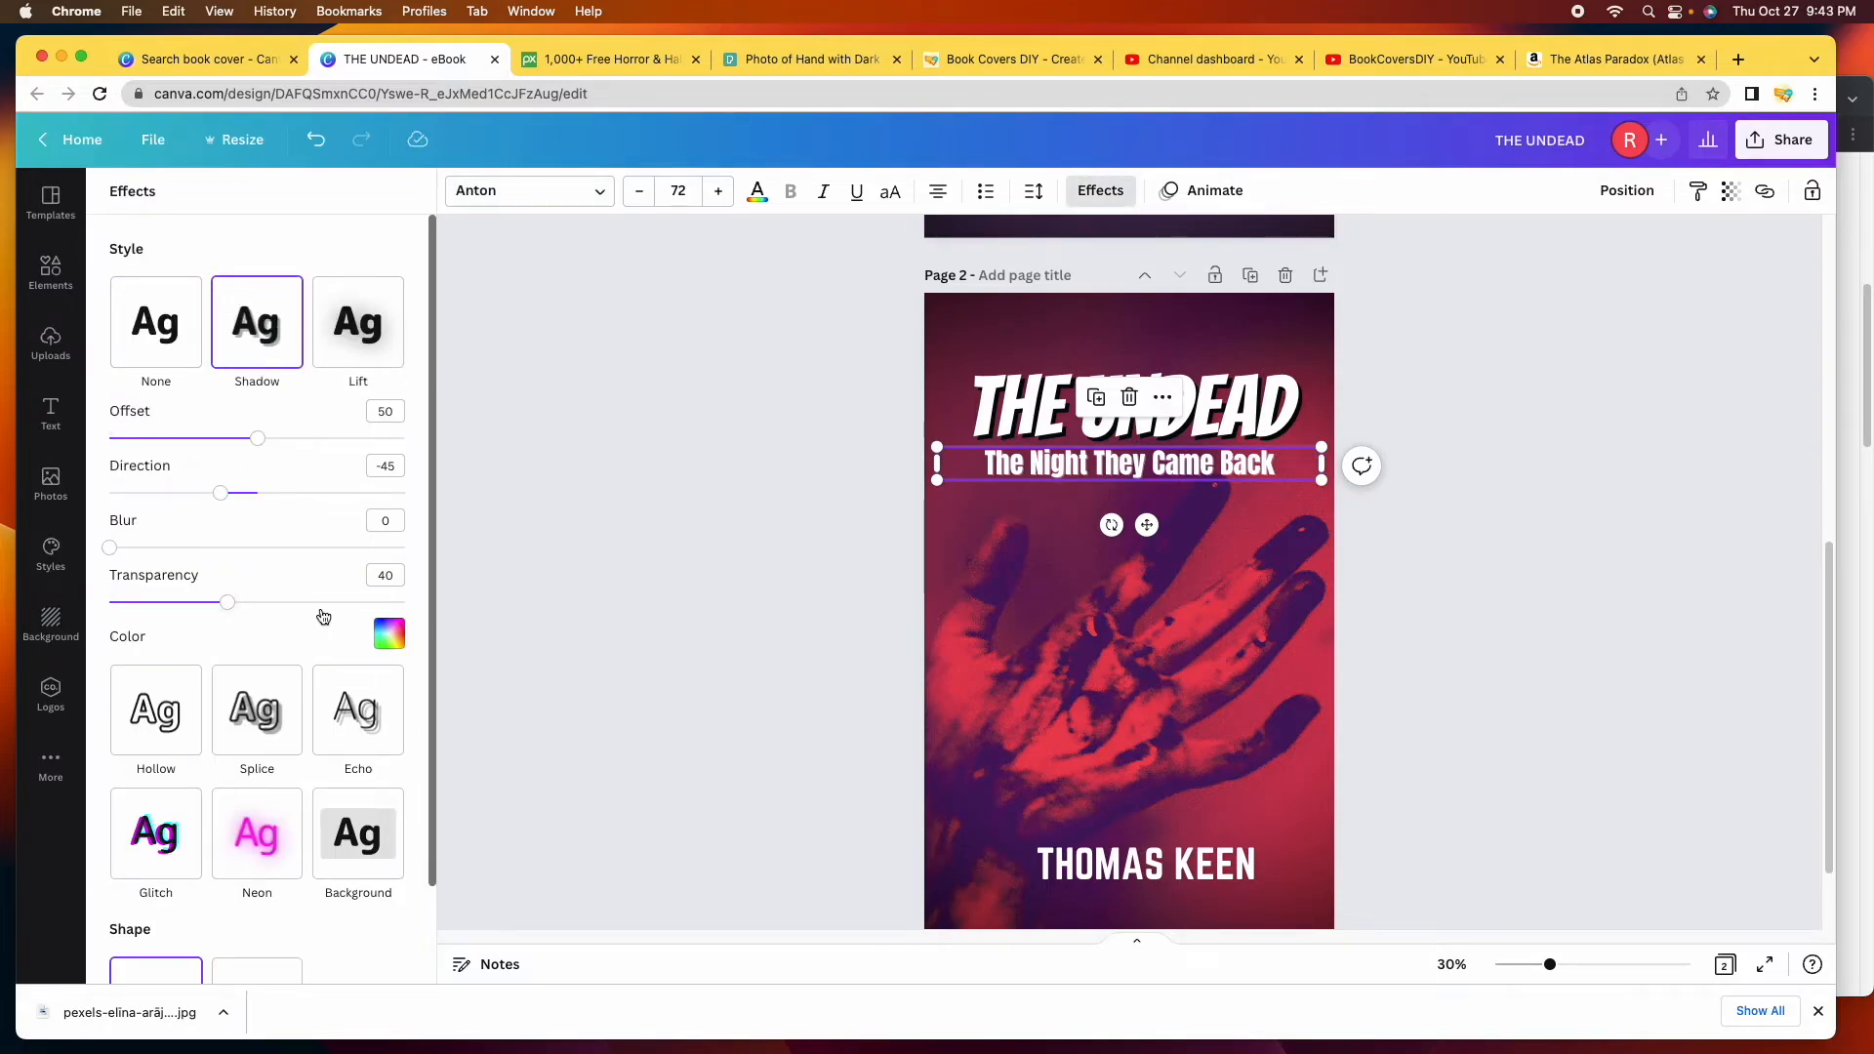
{"action": "left_click", "coordinate": [389, 635]}
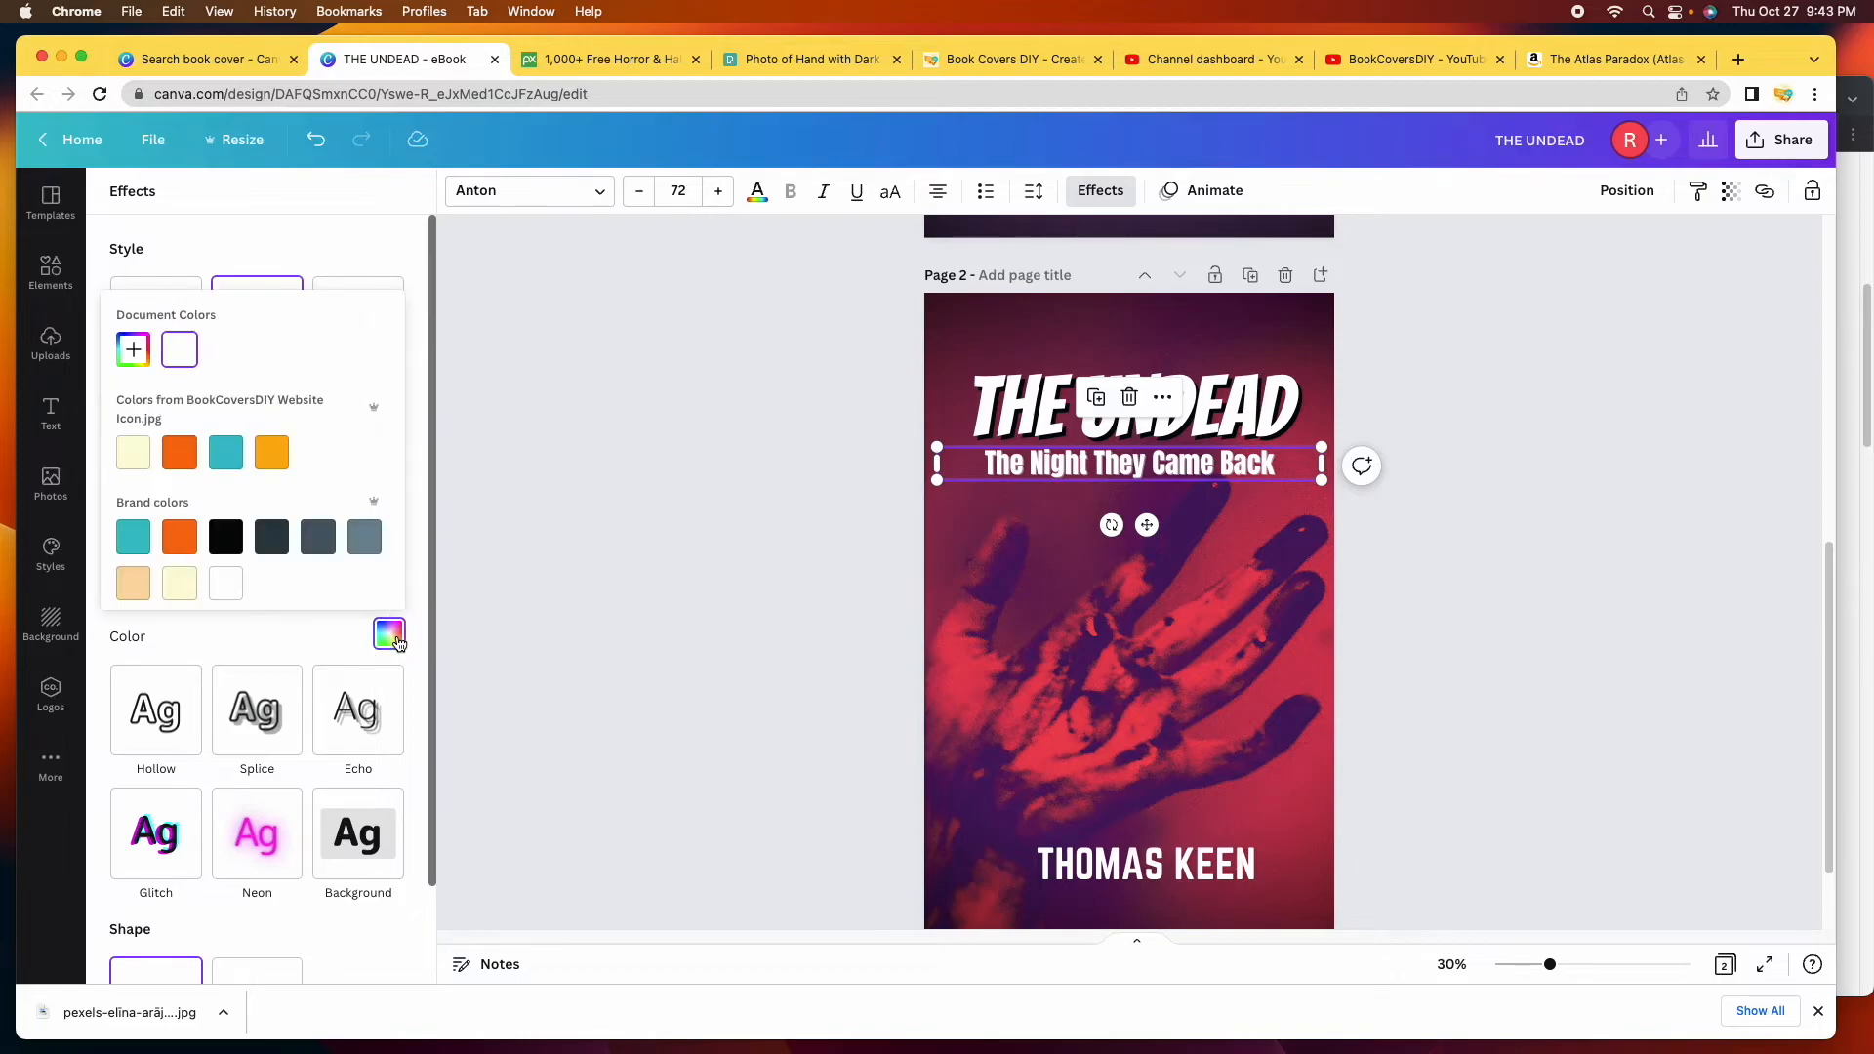
{"action": "scroll", "coordinate": [333, 524], "scroll_direction": "down", "scroll_amount": 3}
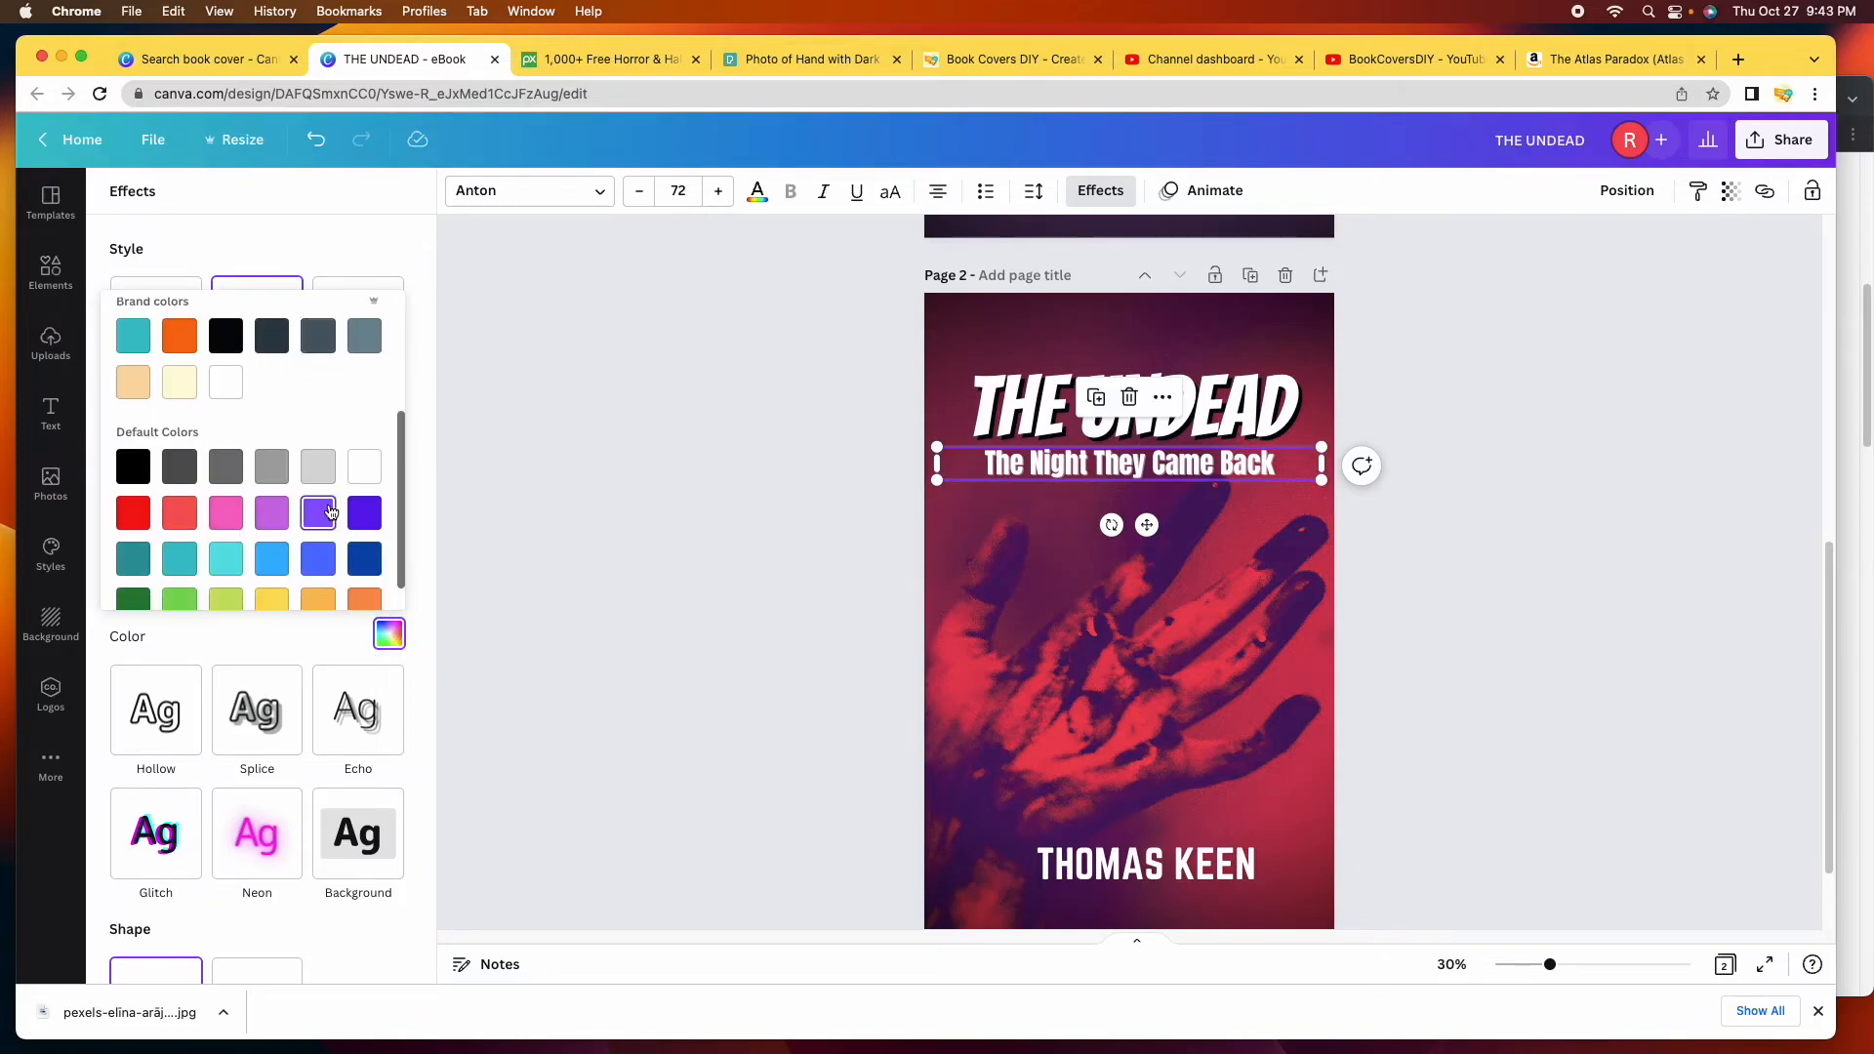
{"action": "scroll", "coordinate": [333, 523], "scroll_direction": "down", "scroll_amount": 1}
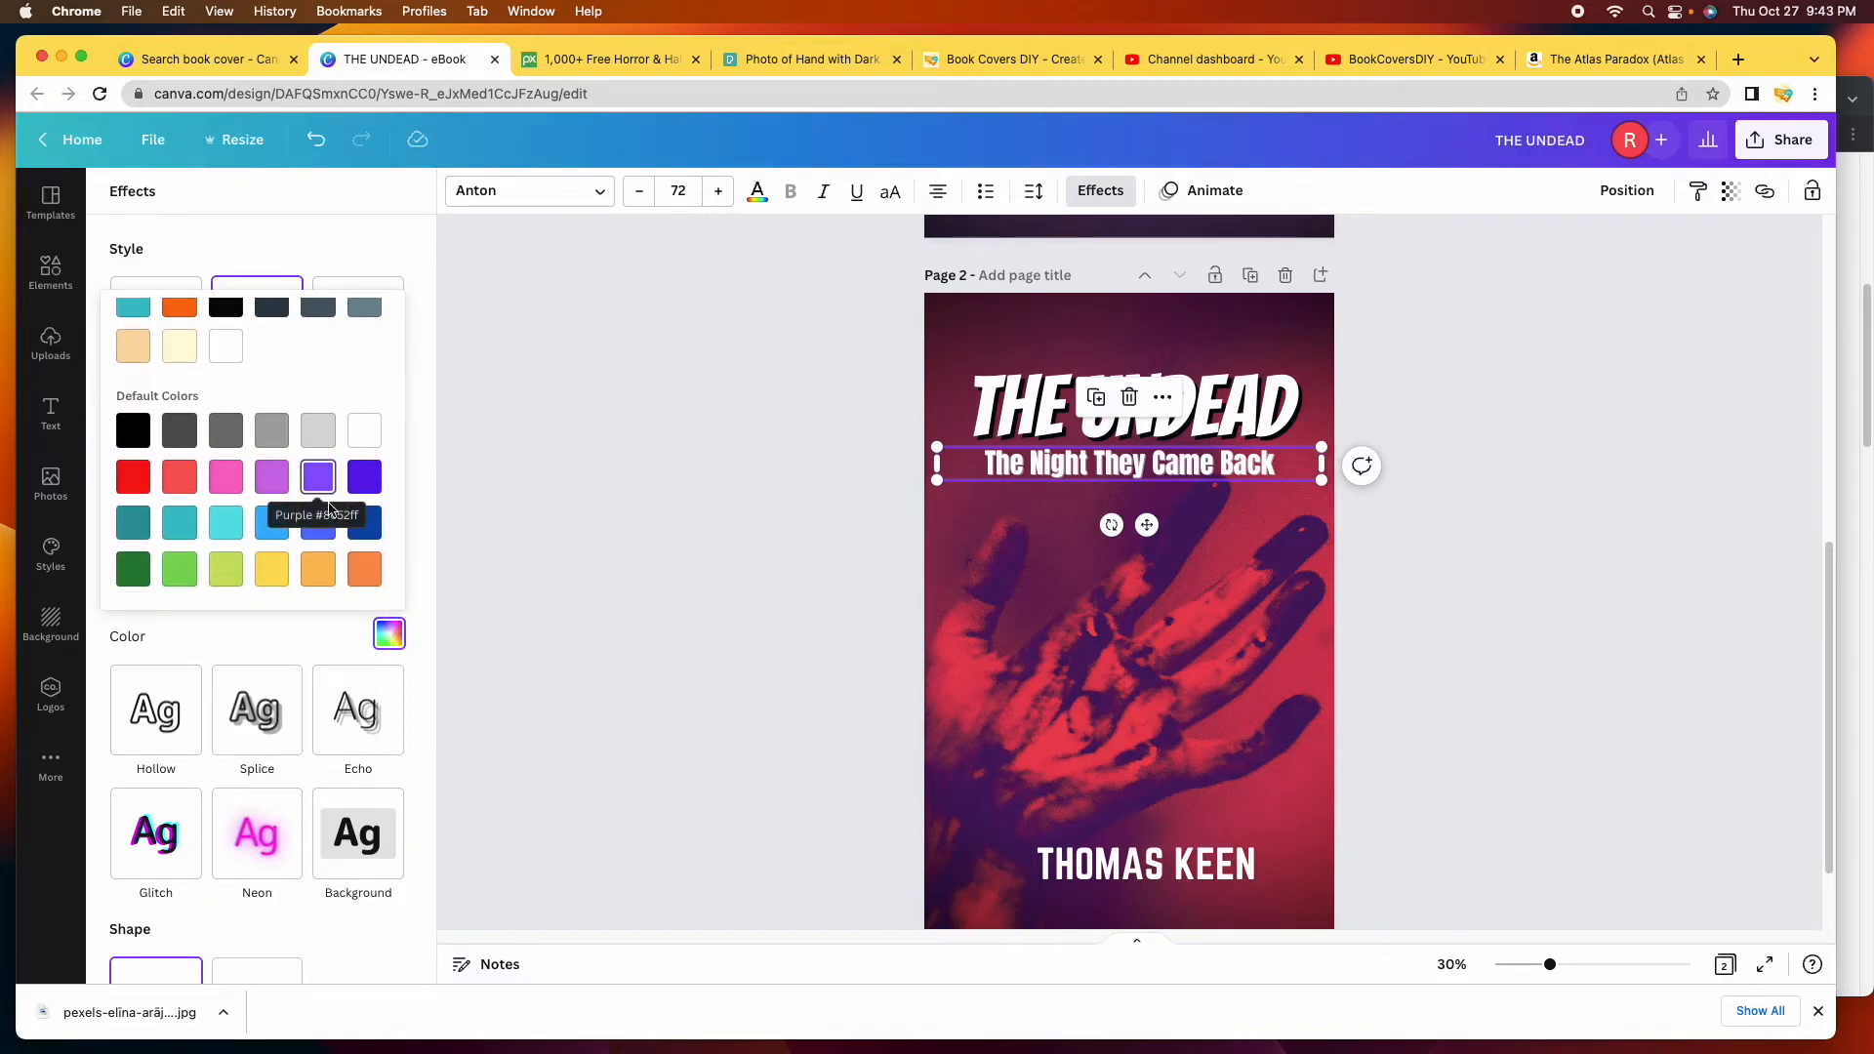
{"action": "left_click", "coordinate": [133, 430]}
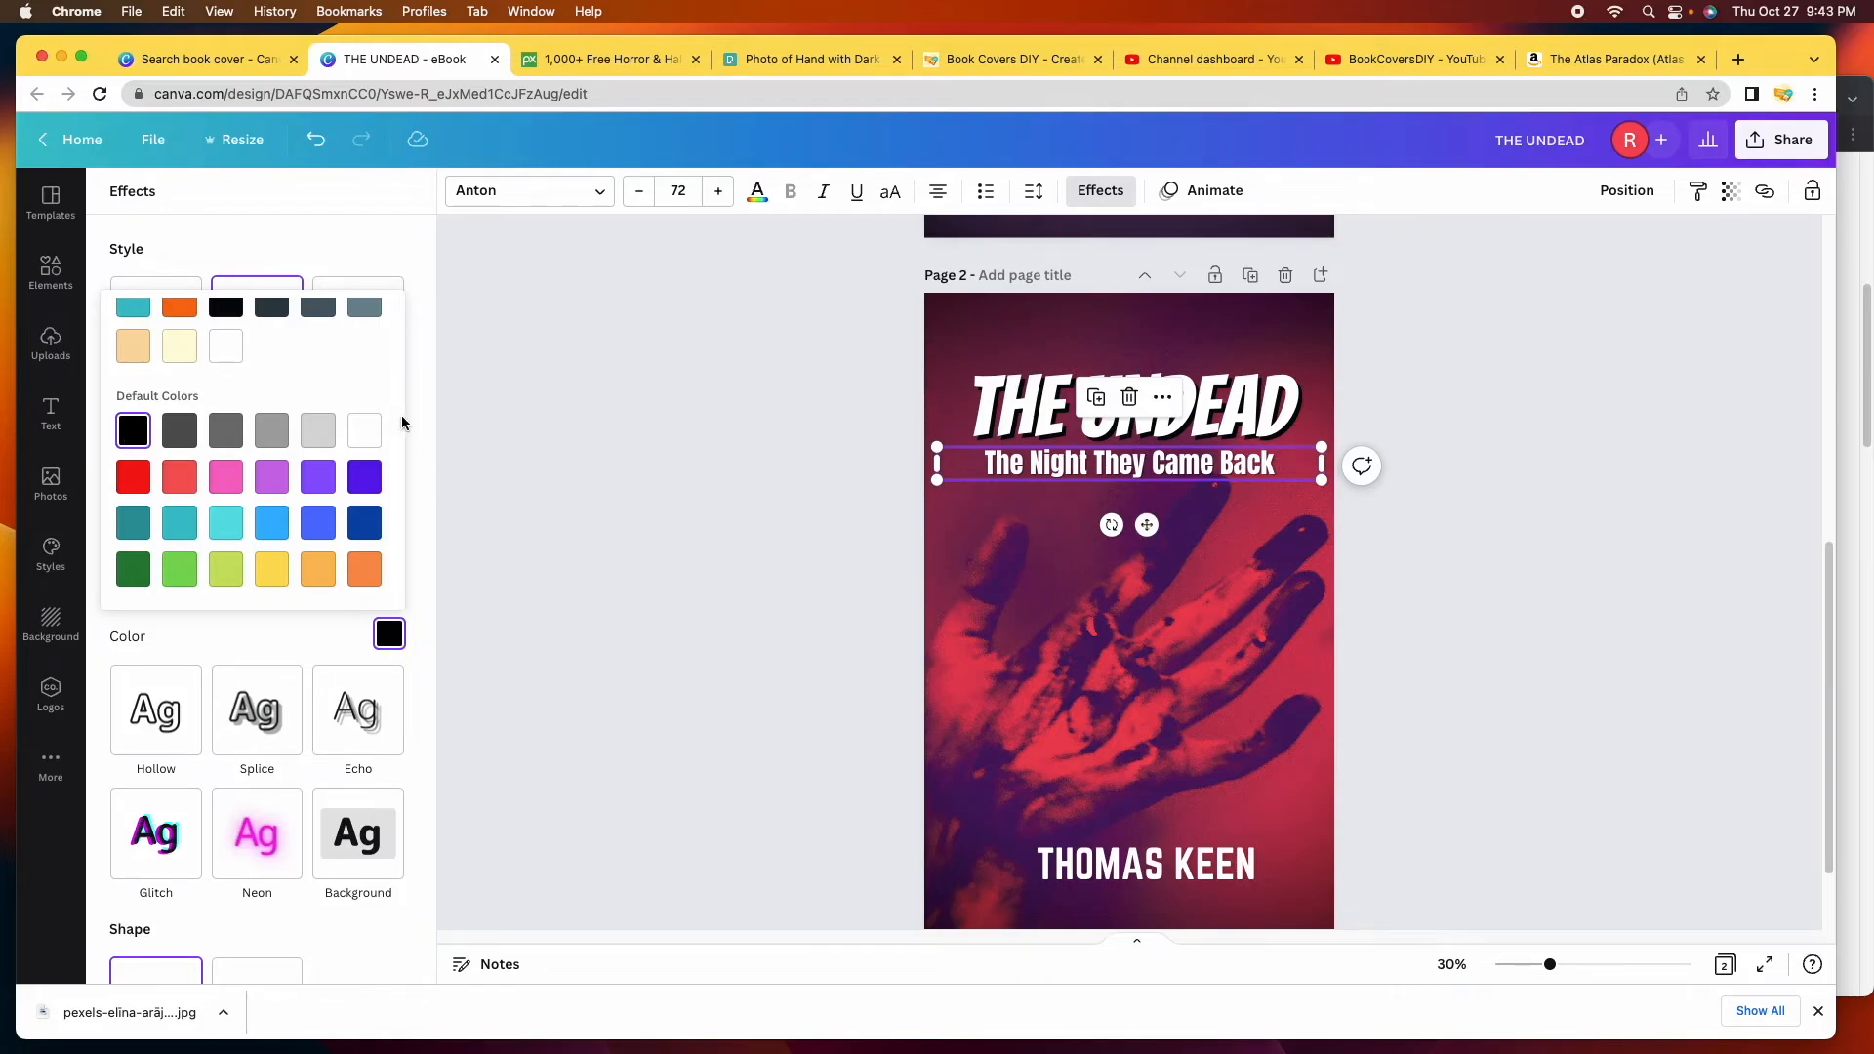
{"action": "left_click", "coordinate": [318, 137]}
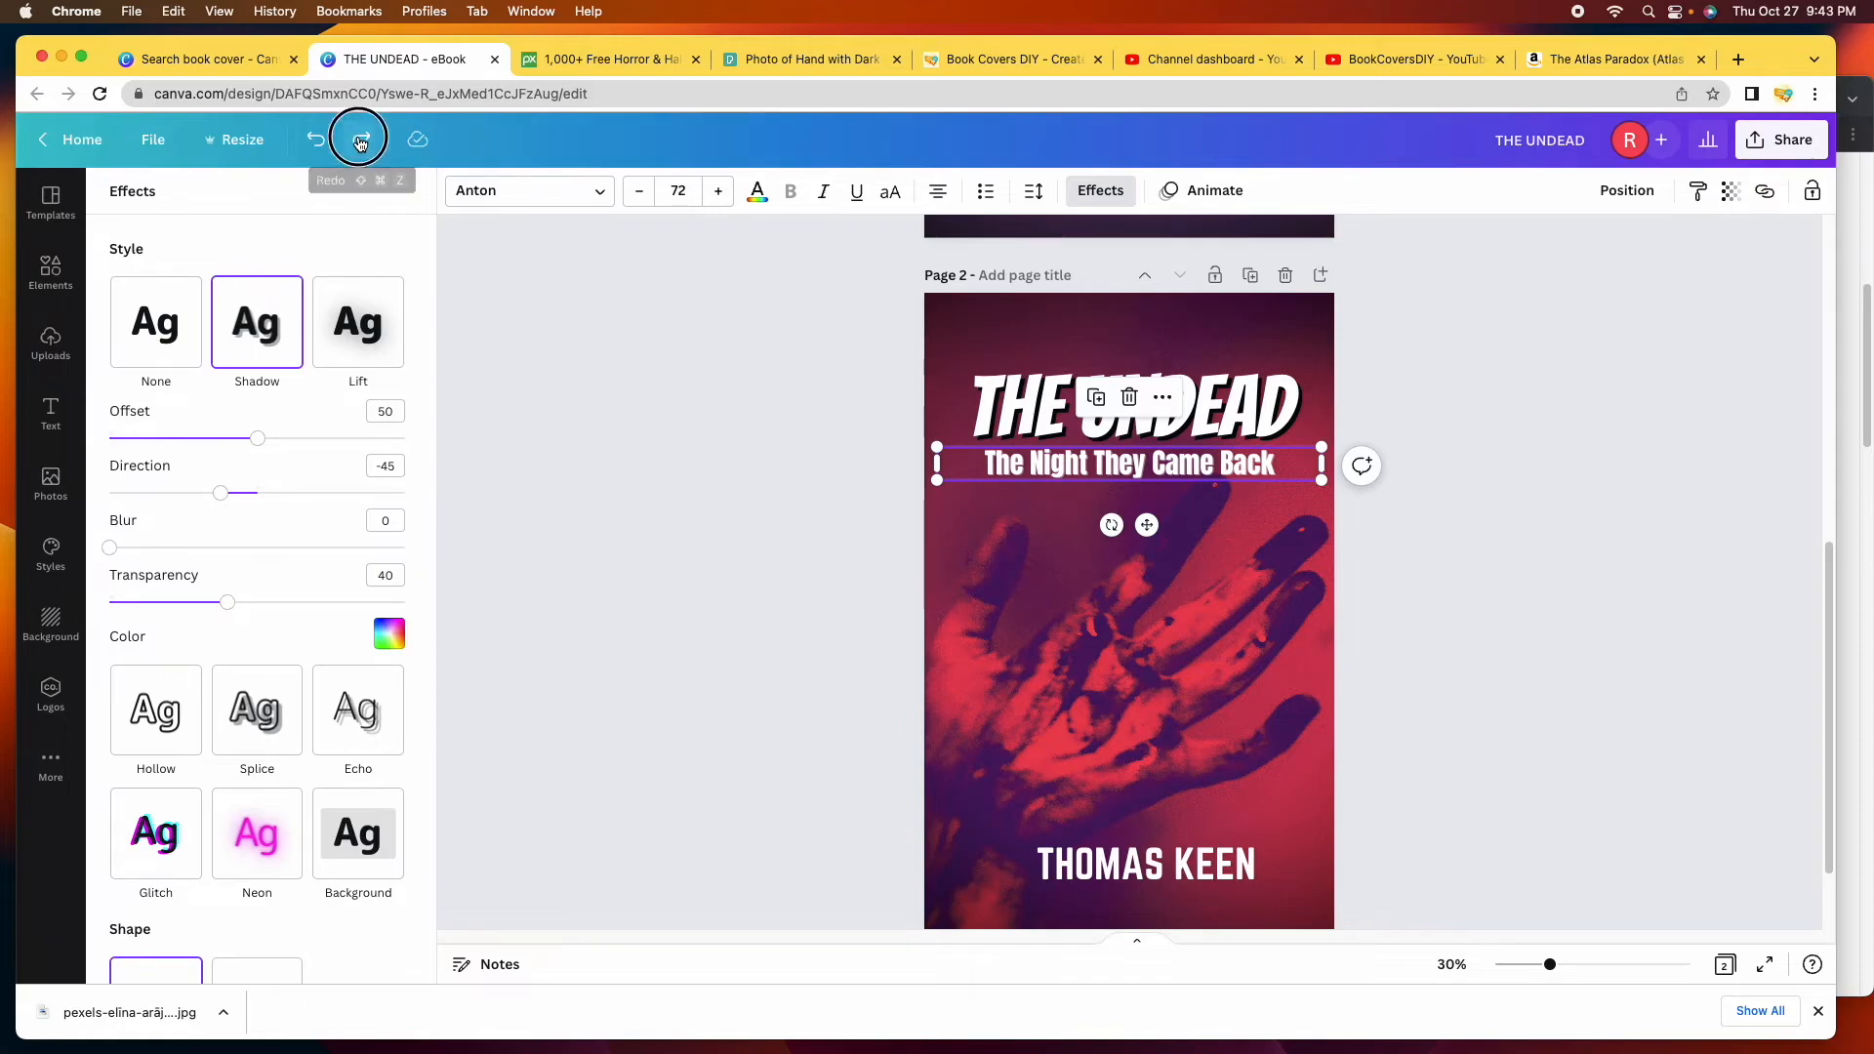
{"action": "left_click", "coordinate": [360, 143]}
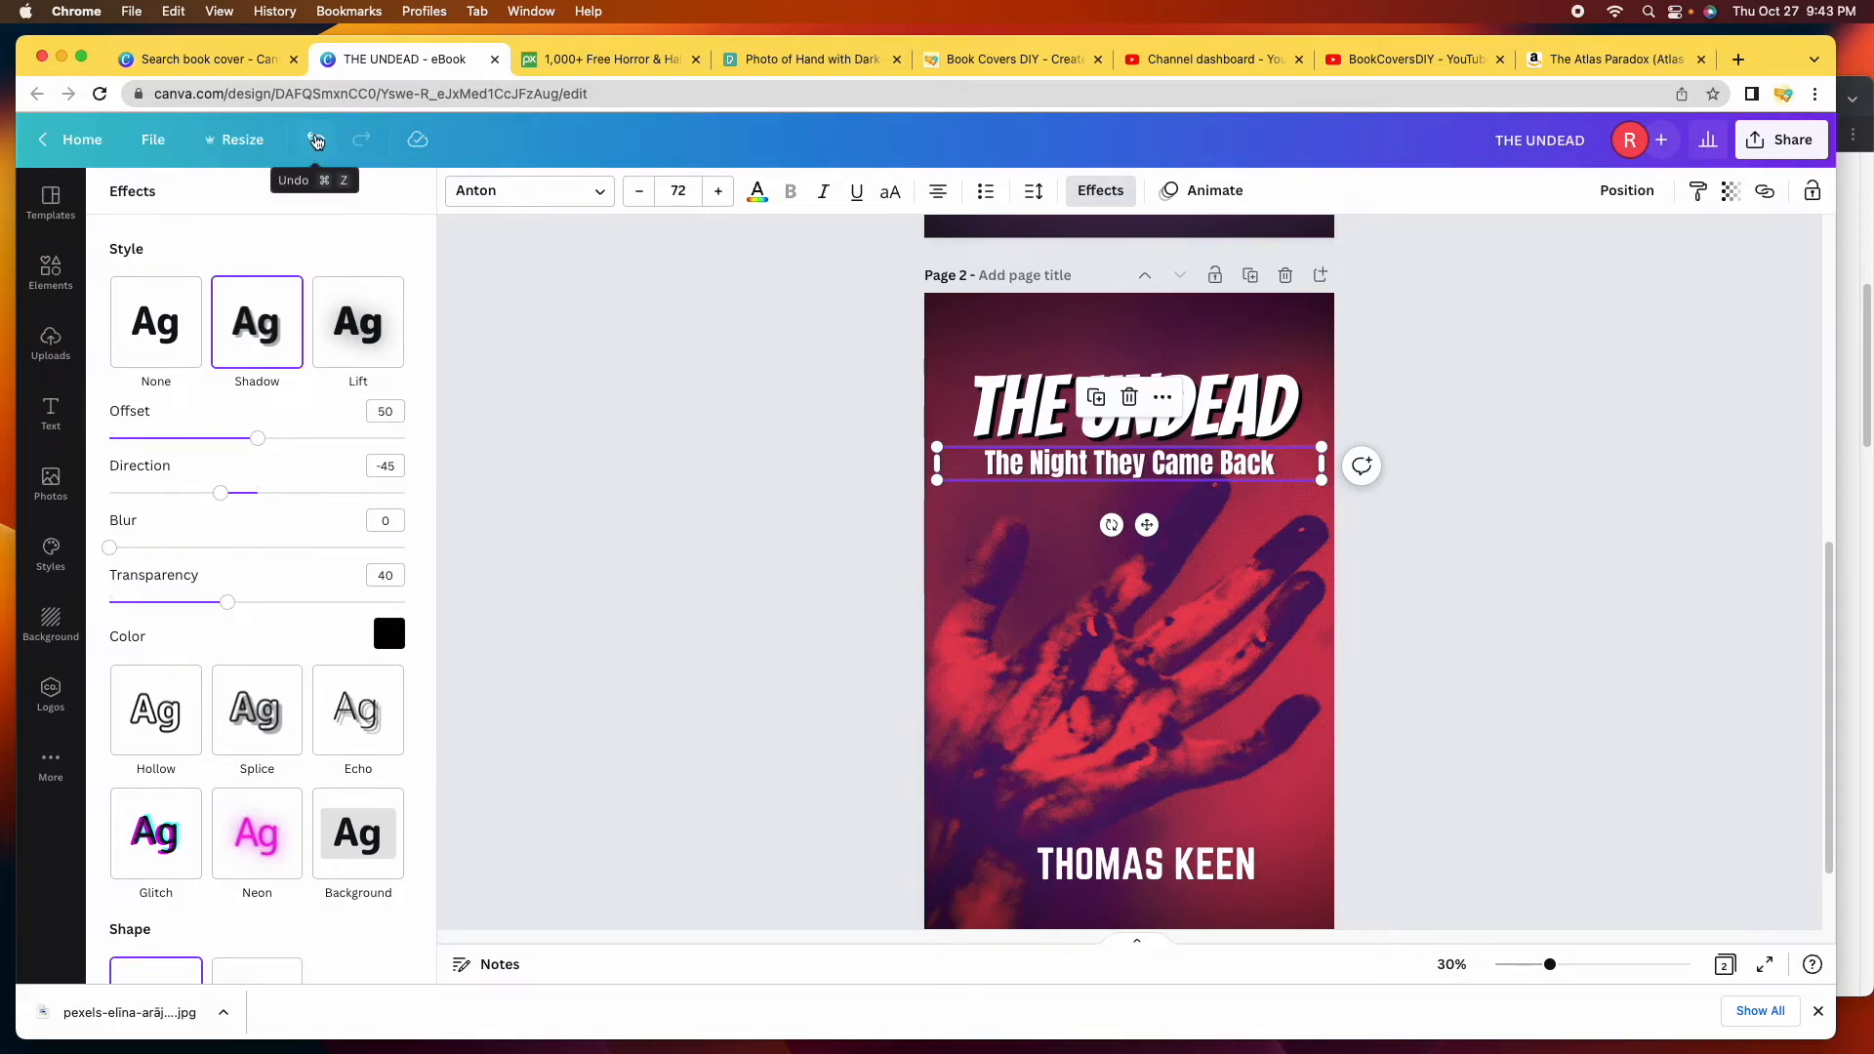
{"action": "left_click", "coordinate": [317, 145]}
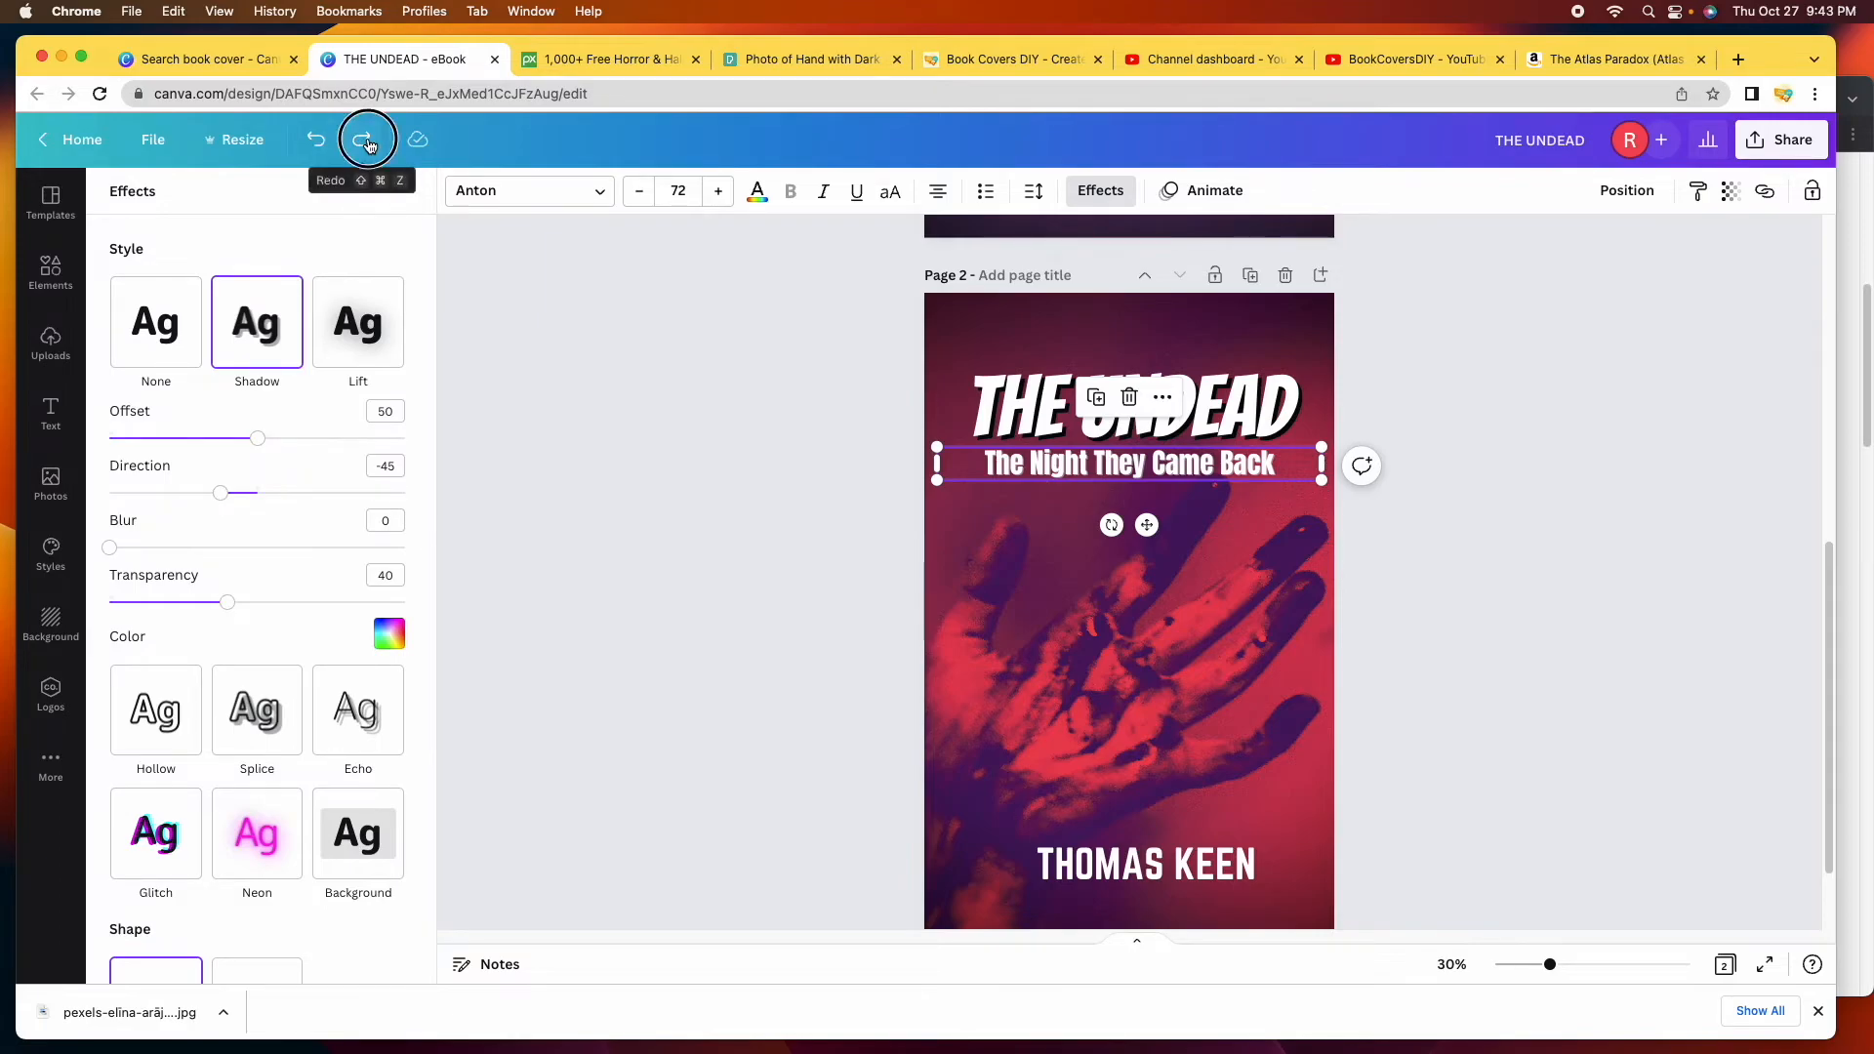
{"action": "left_click", "coordinate": [362, 140]}
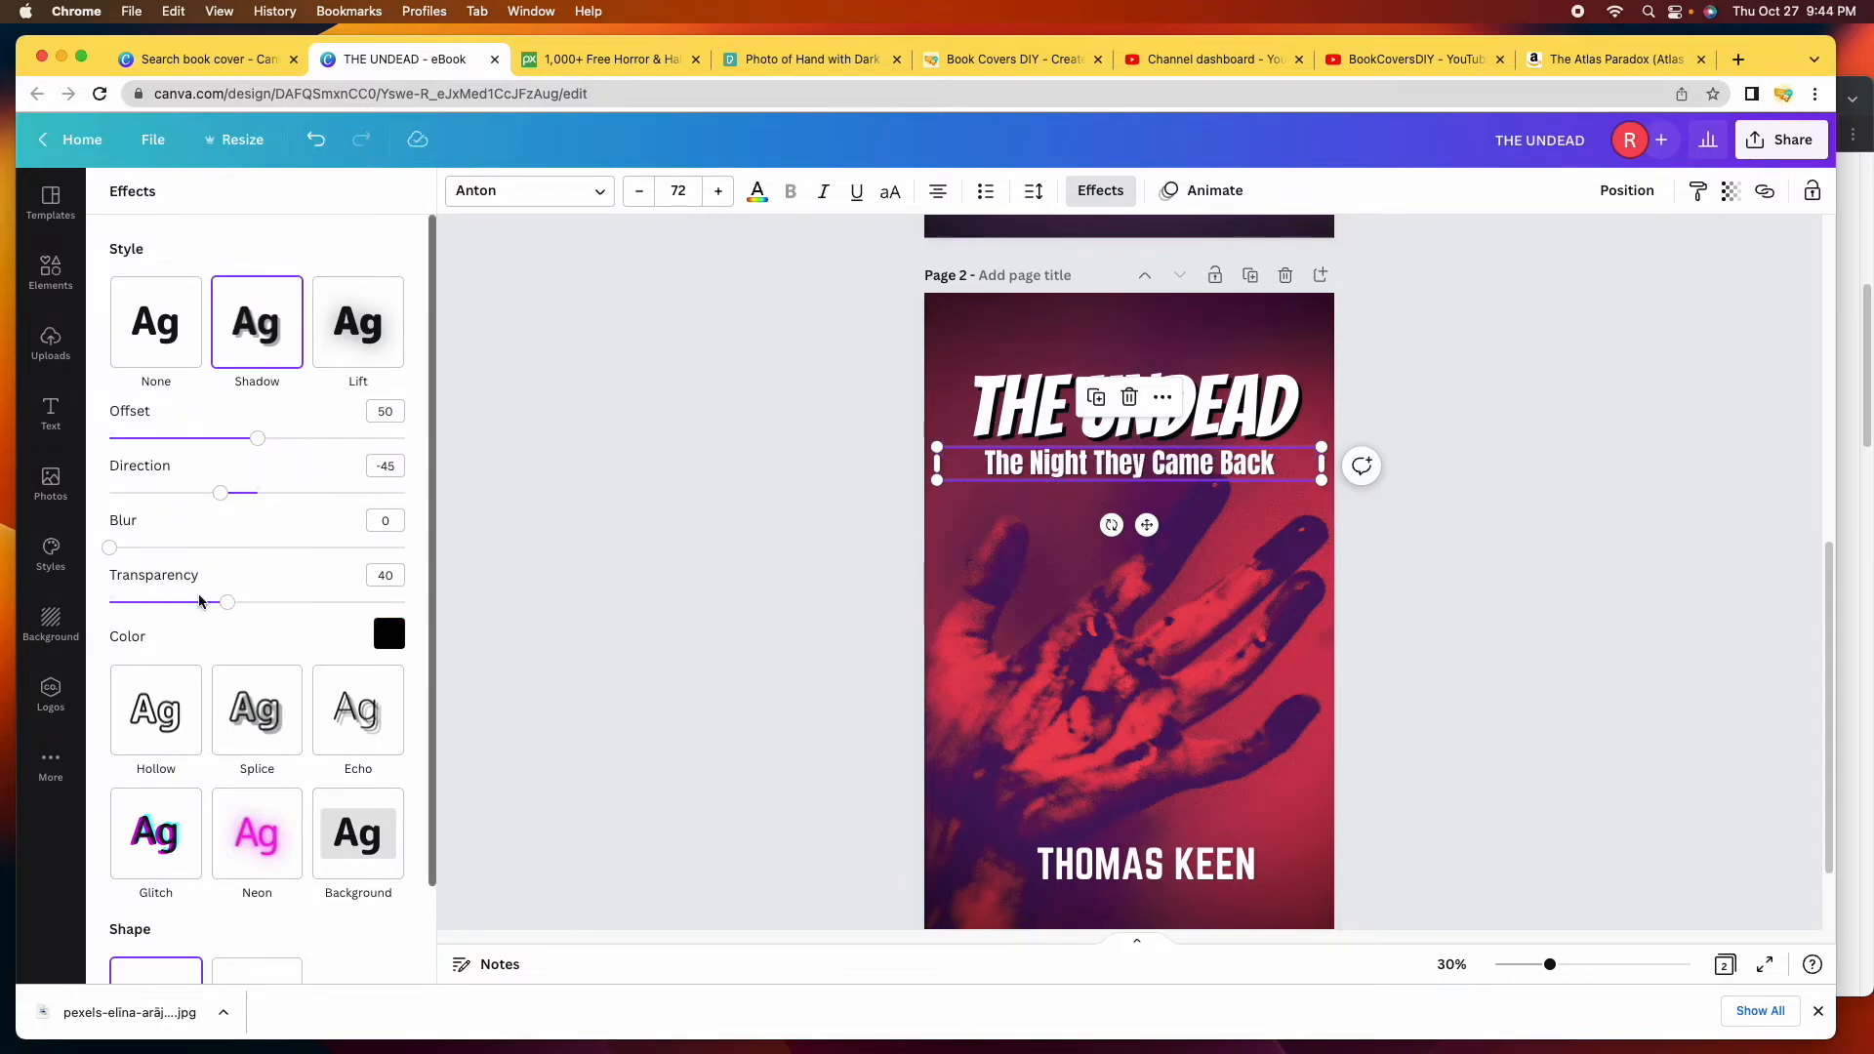
{"action": "left_click_drag", "start_coordinate": [226, 606], "coordinate": [433, 636]}
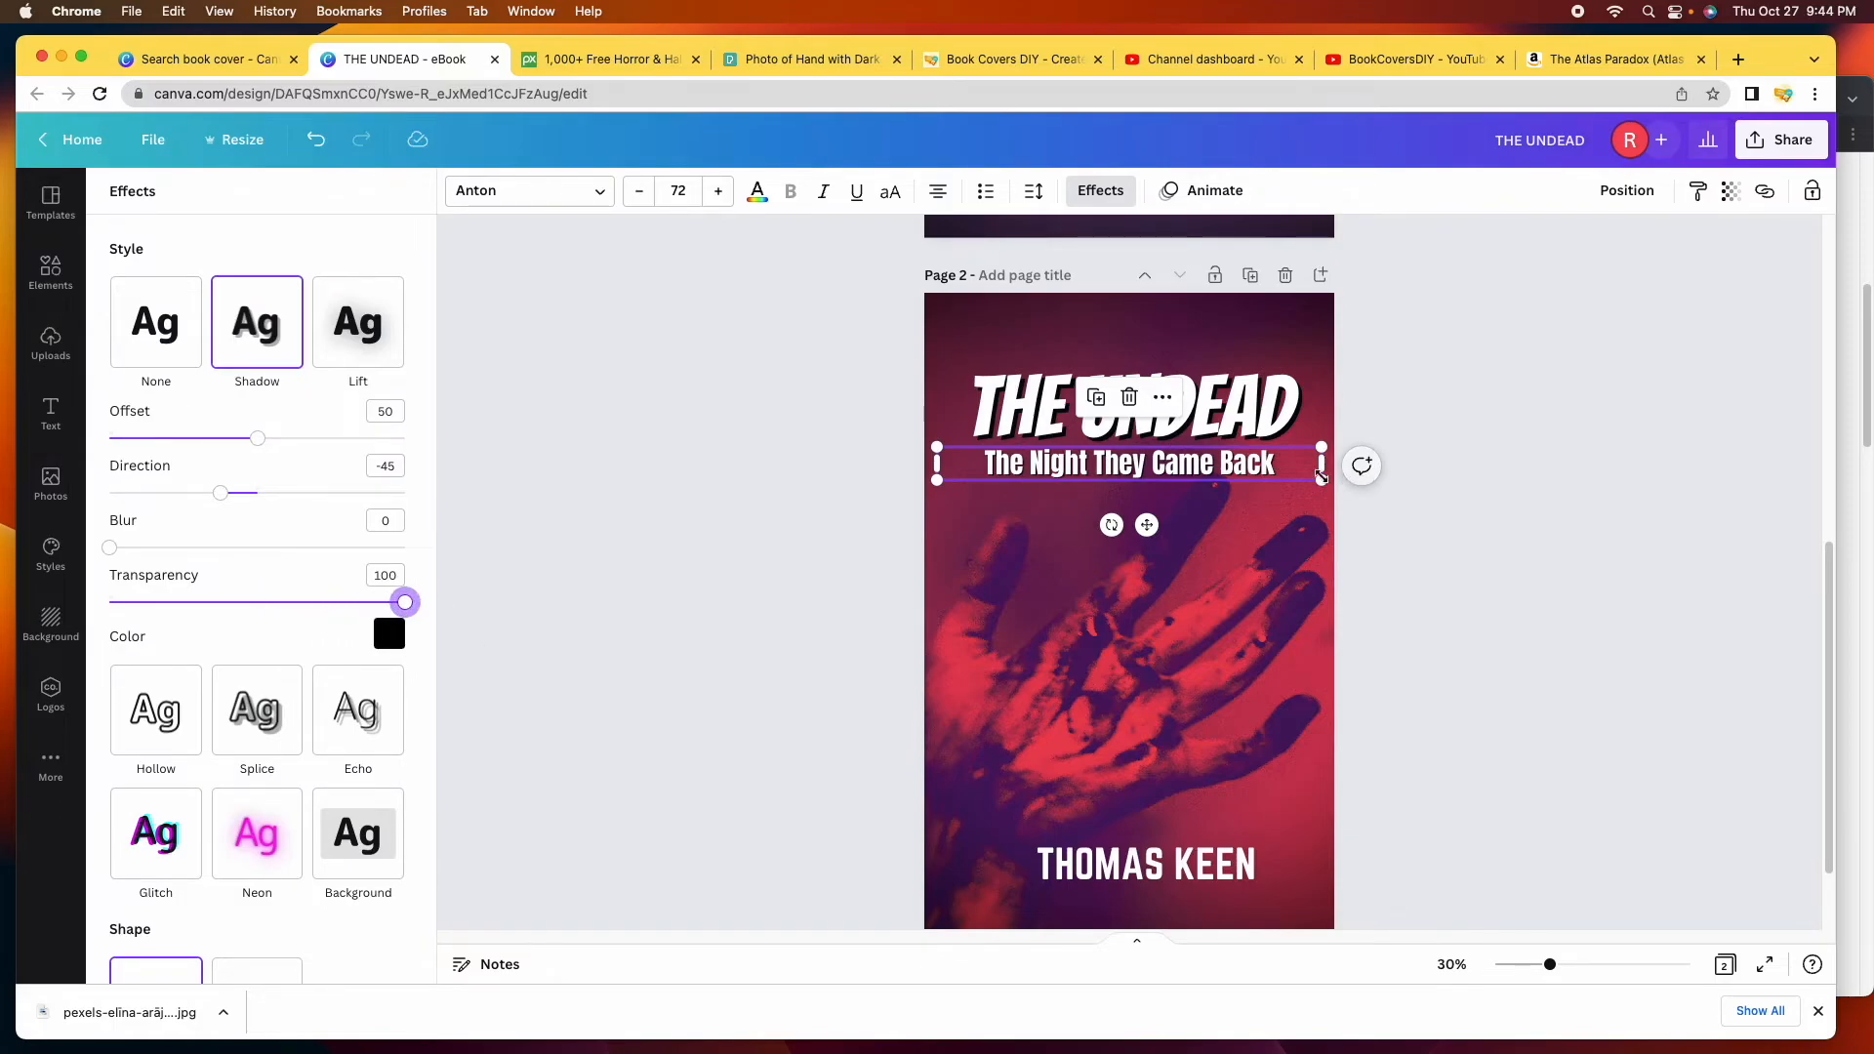
{"action": "scroll", "coordinate": [1298, 488], "scroll_direction": "up", "scroll_amount": 1}
Move the THE UNDEAD title and subtitle up, with the subtitle sitting just beneath the title.
{"action": "left_click_drag", "start_coordinate": [1237, 515], "coordinate": [1237, 510]}
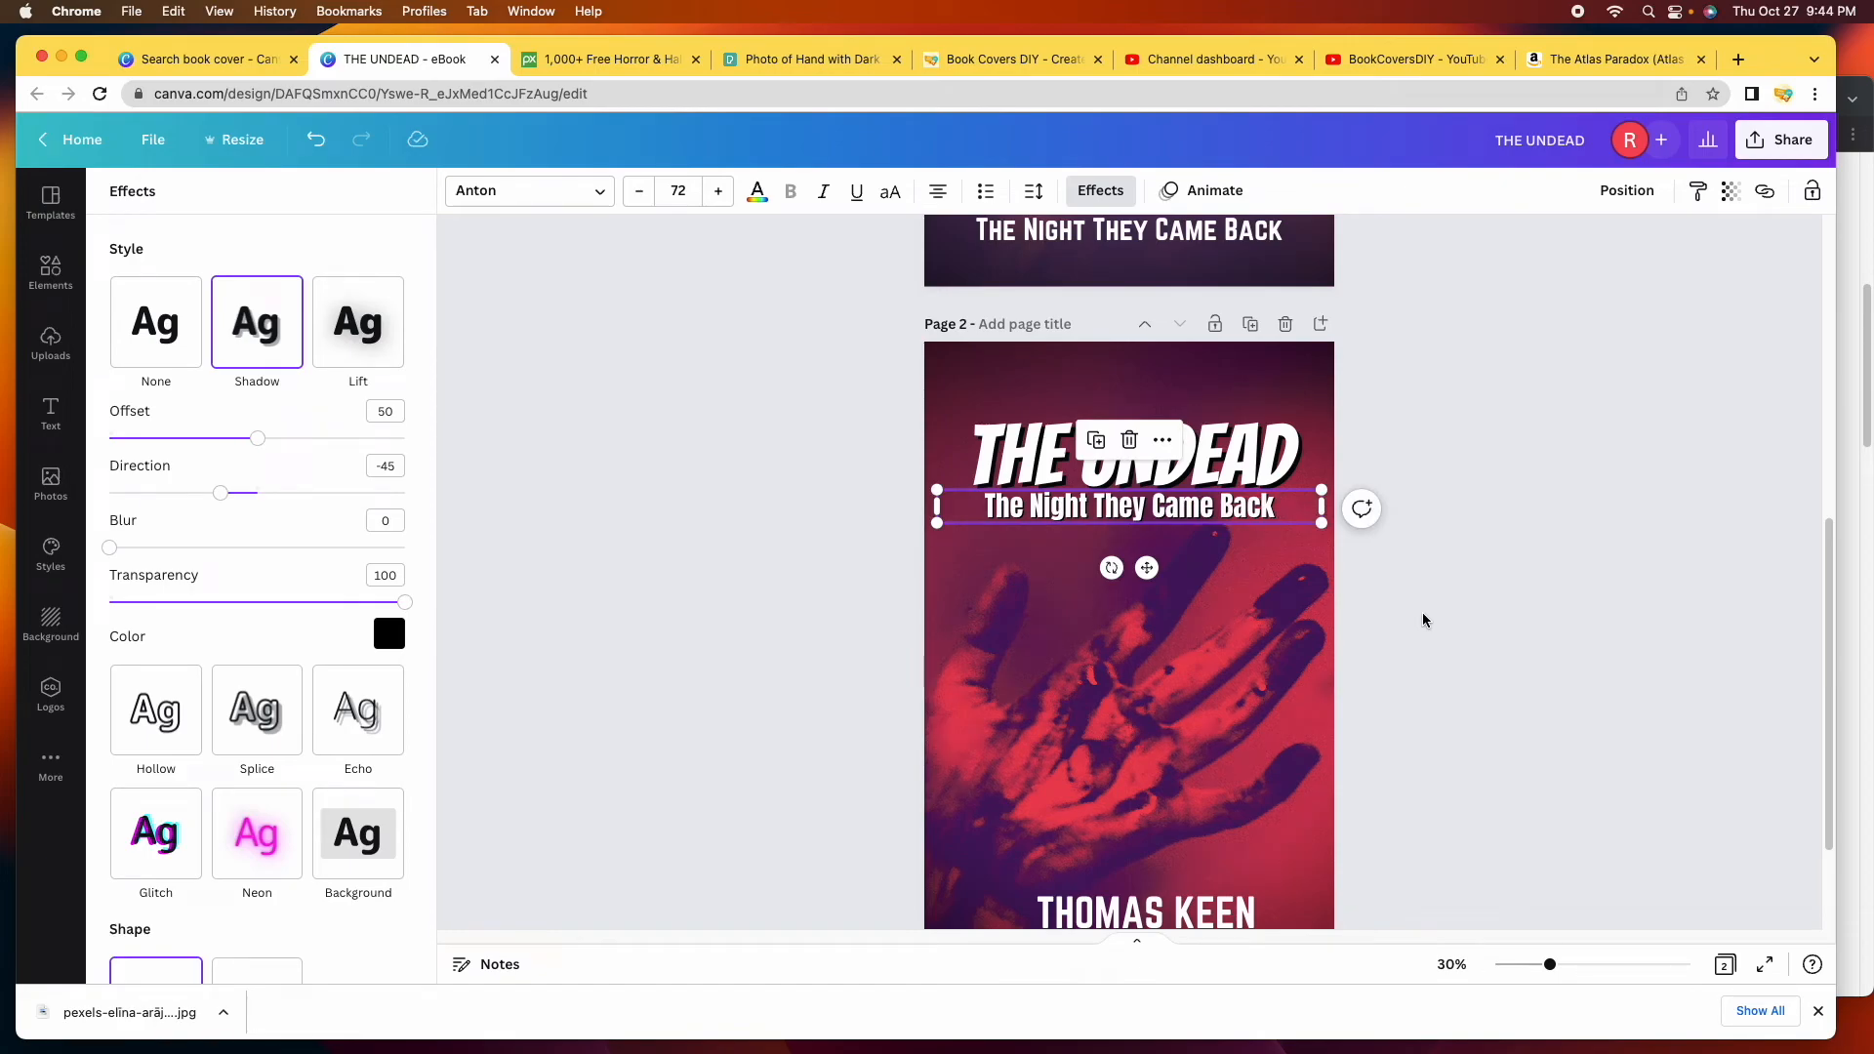
{"action": "left_click", "coordinate": [1422, 620]}
{"action": "left_click", "coordinate": [1518, 450]}
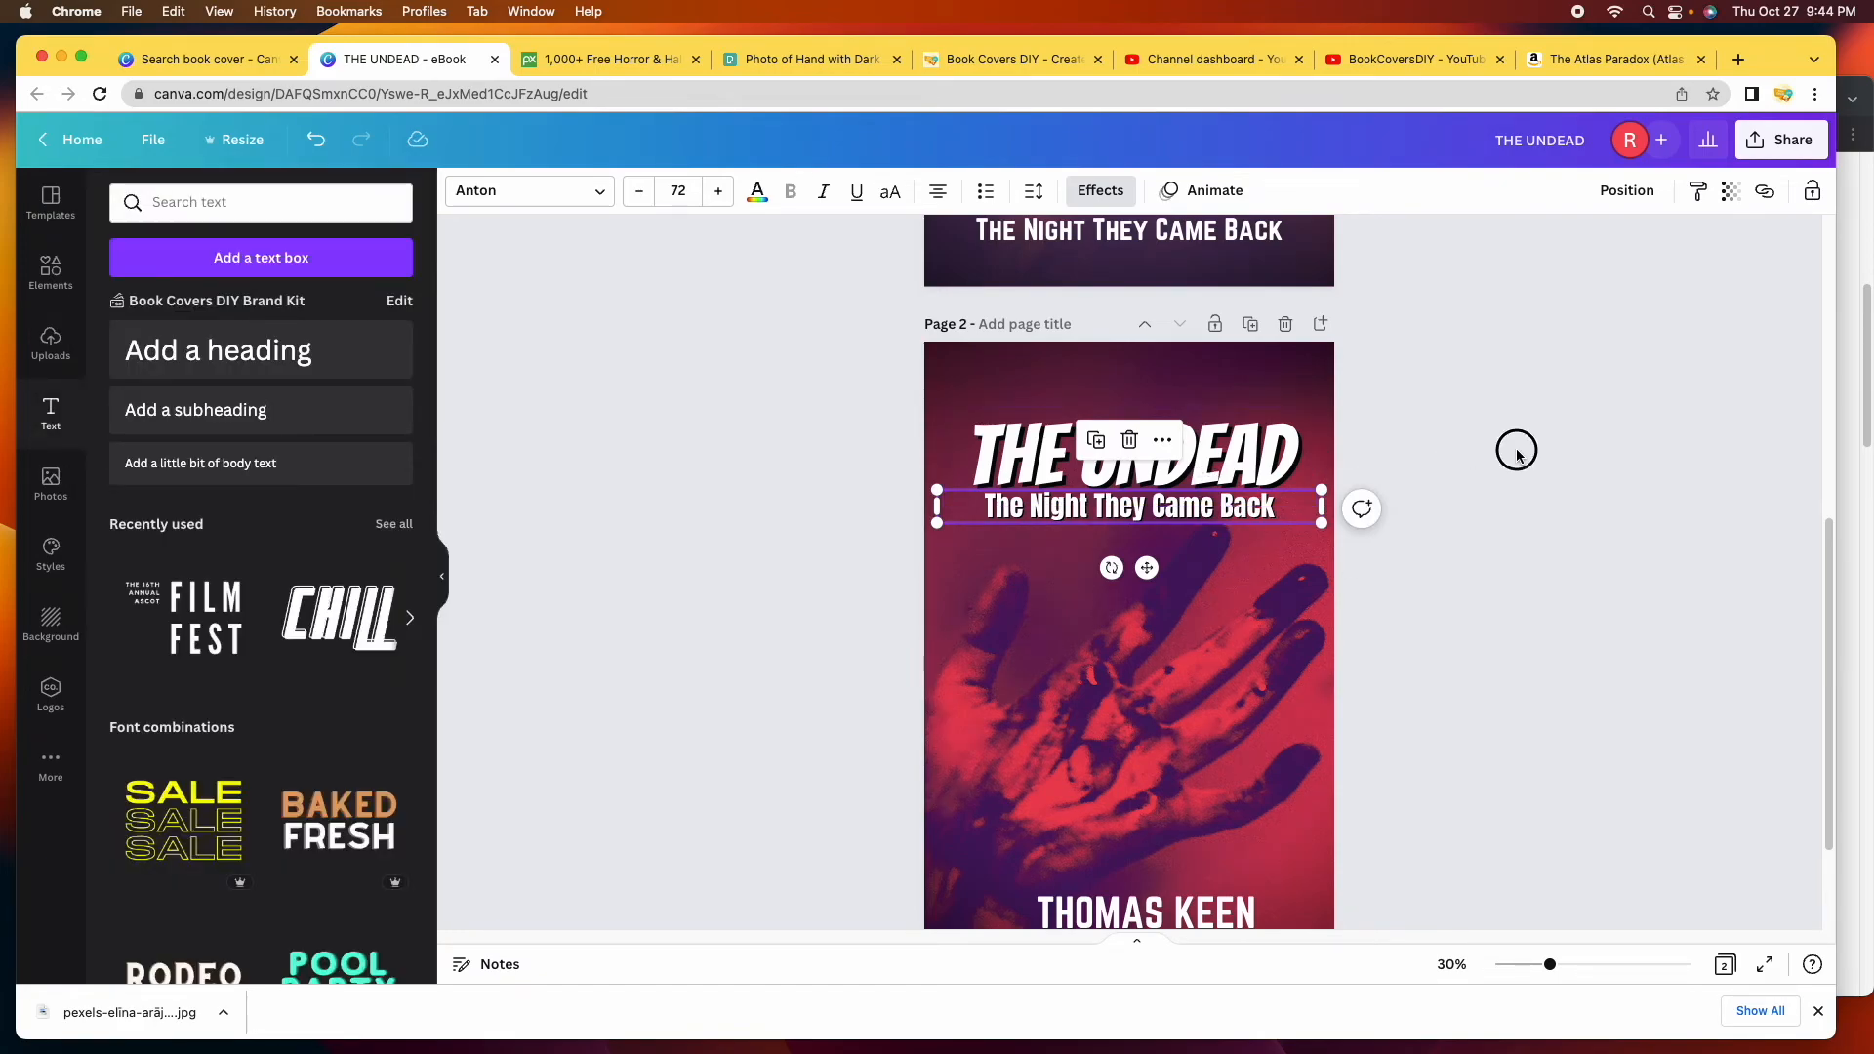
{"action": "left_click", "coordinate": [1188, 469]}
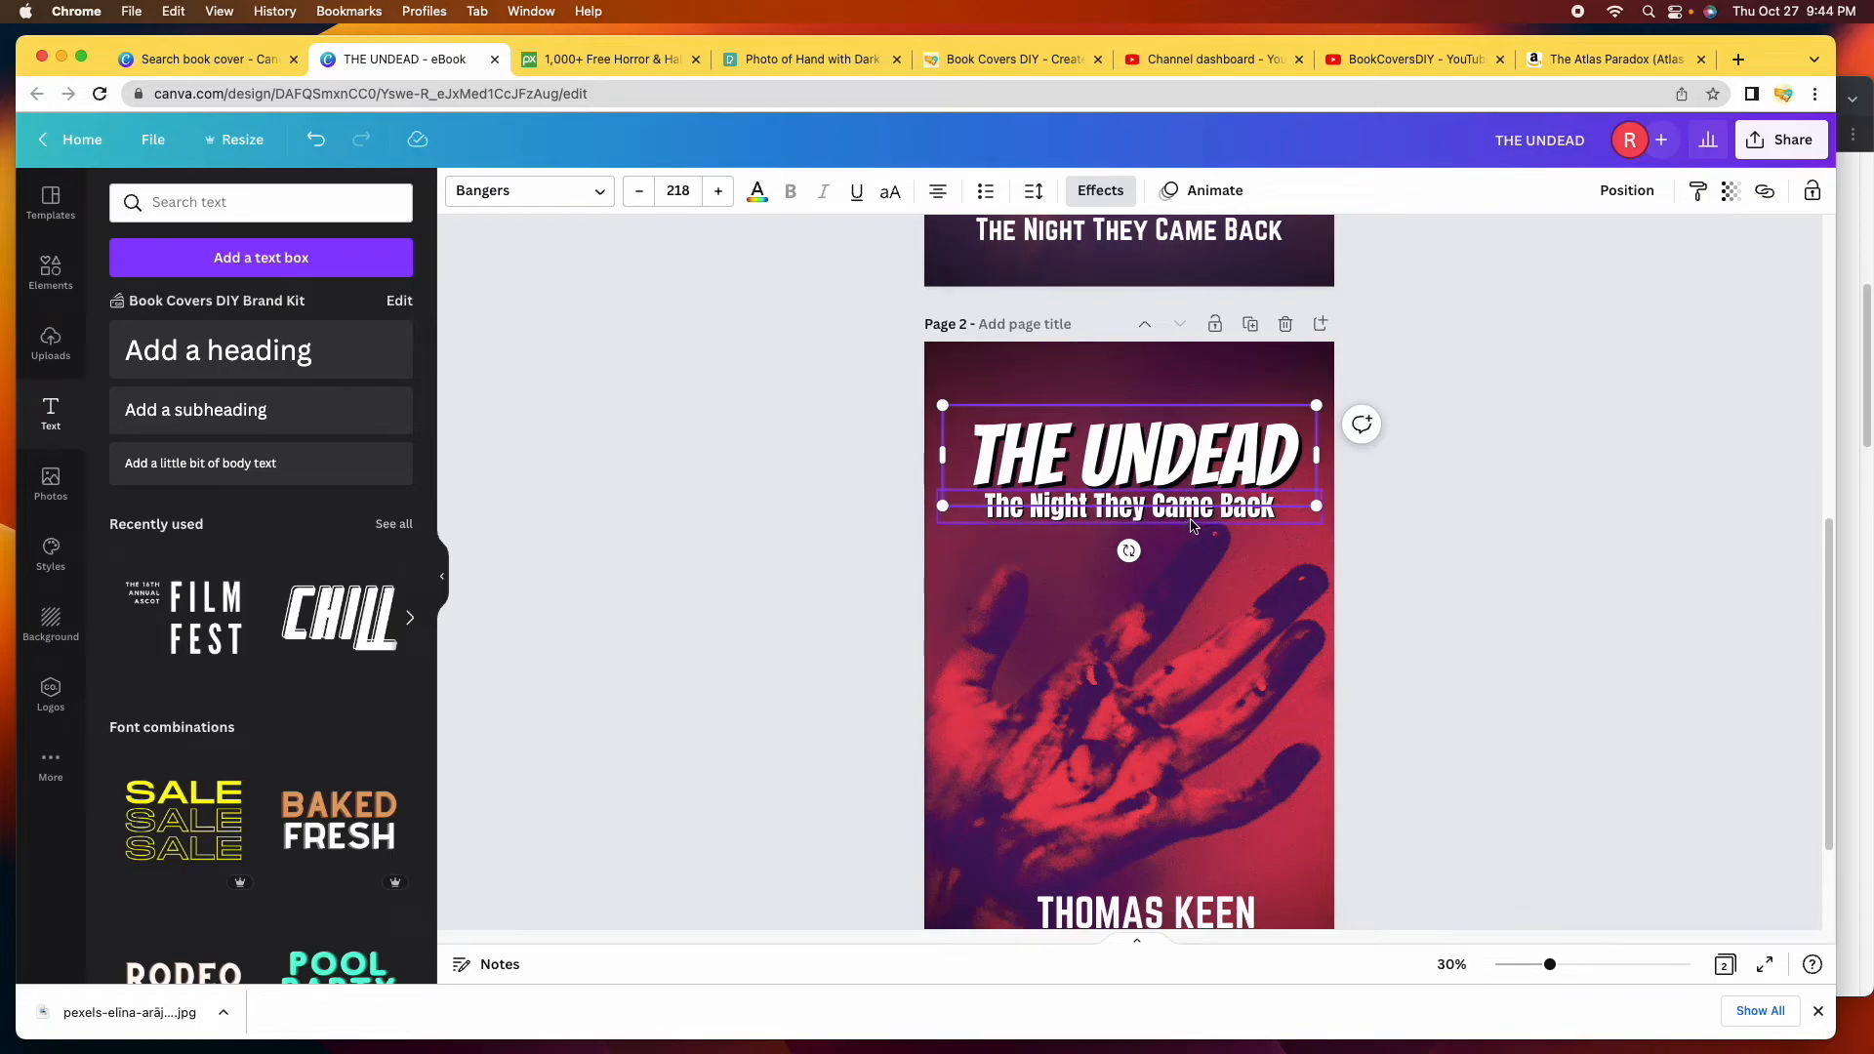
{"action": "left_click", "coordinate": [1193, 518], "text": "shift"}
{"action": "left_click", "coordinate": [1132, 473]}
{"action": "left_click_drag", "start_coordinate": [1132, 472], "coordinate": [1136, 451]}
{"action": "left_click", "coordinate": [1204, 495]}
{"action": "left_click", "coordinate": [1204, 496]}
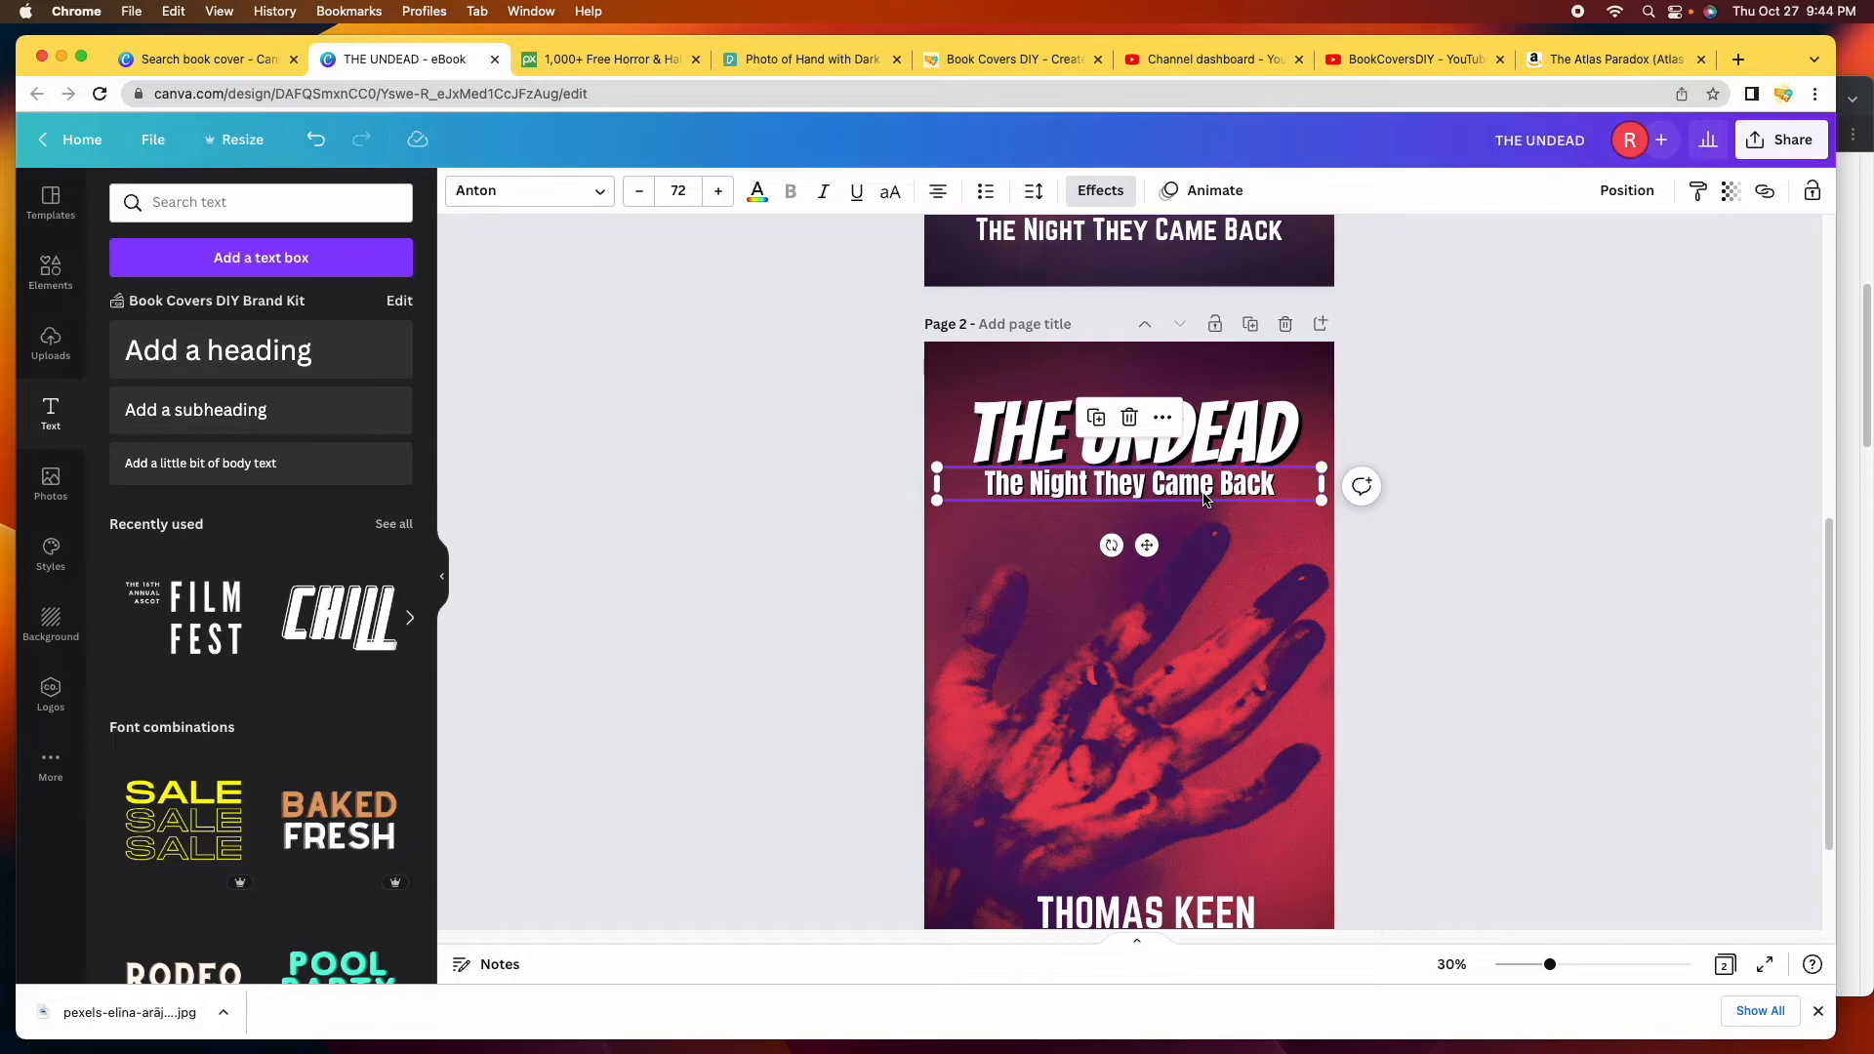
{"action": "left_click_drag", "start_coordinate": [1203, 493], "coordinate": [1148, 496]}
{"action": "left_click", "coordinate": [1564, 462]}
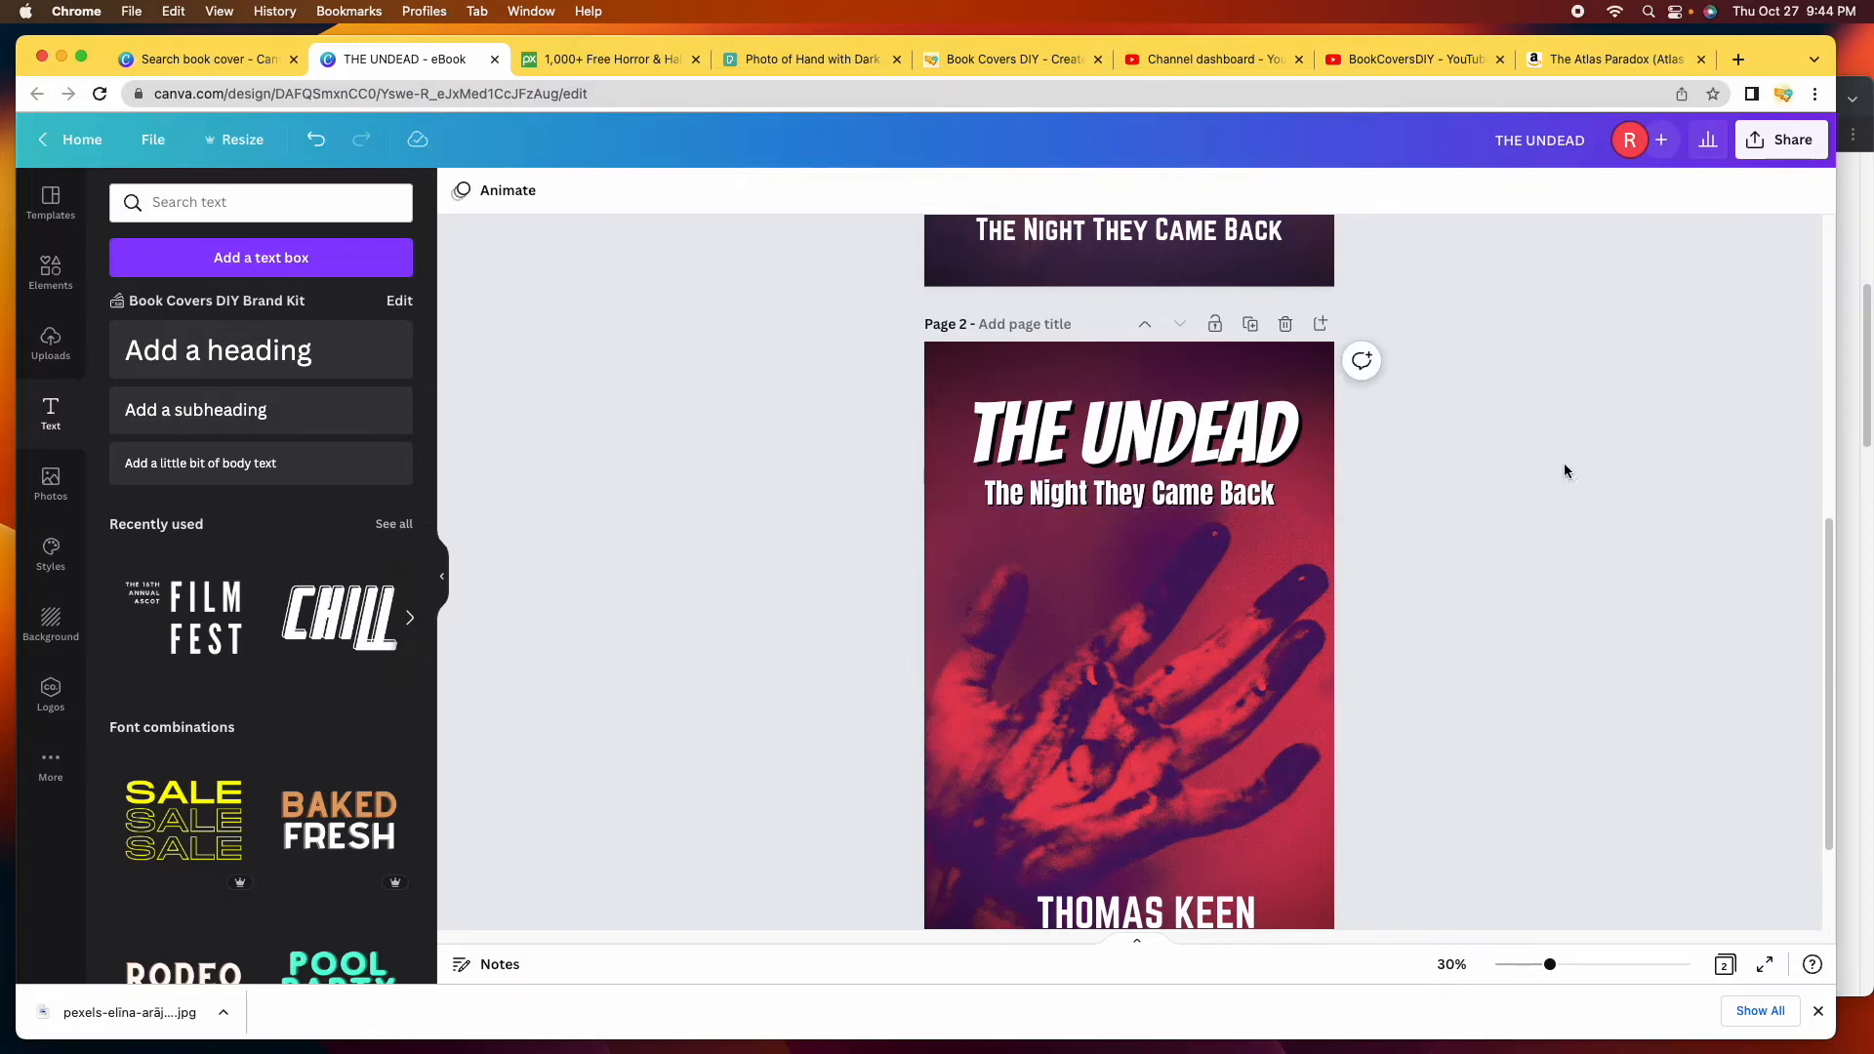
{"action": "scroll", "coordinate": [1452, 544], "scroll_direction": "down", "scroll_amount": 3}
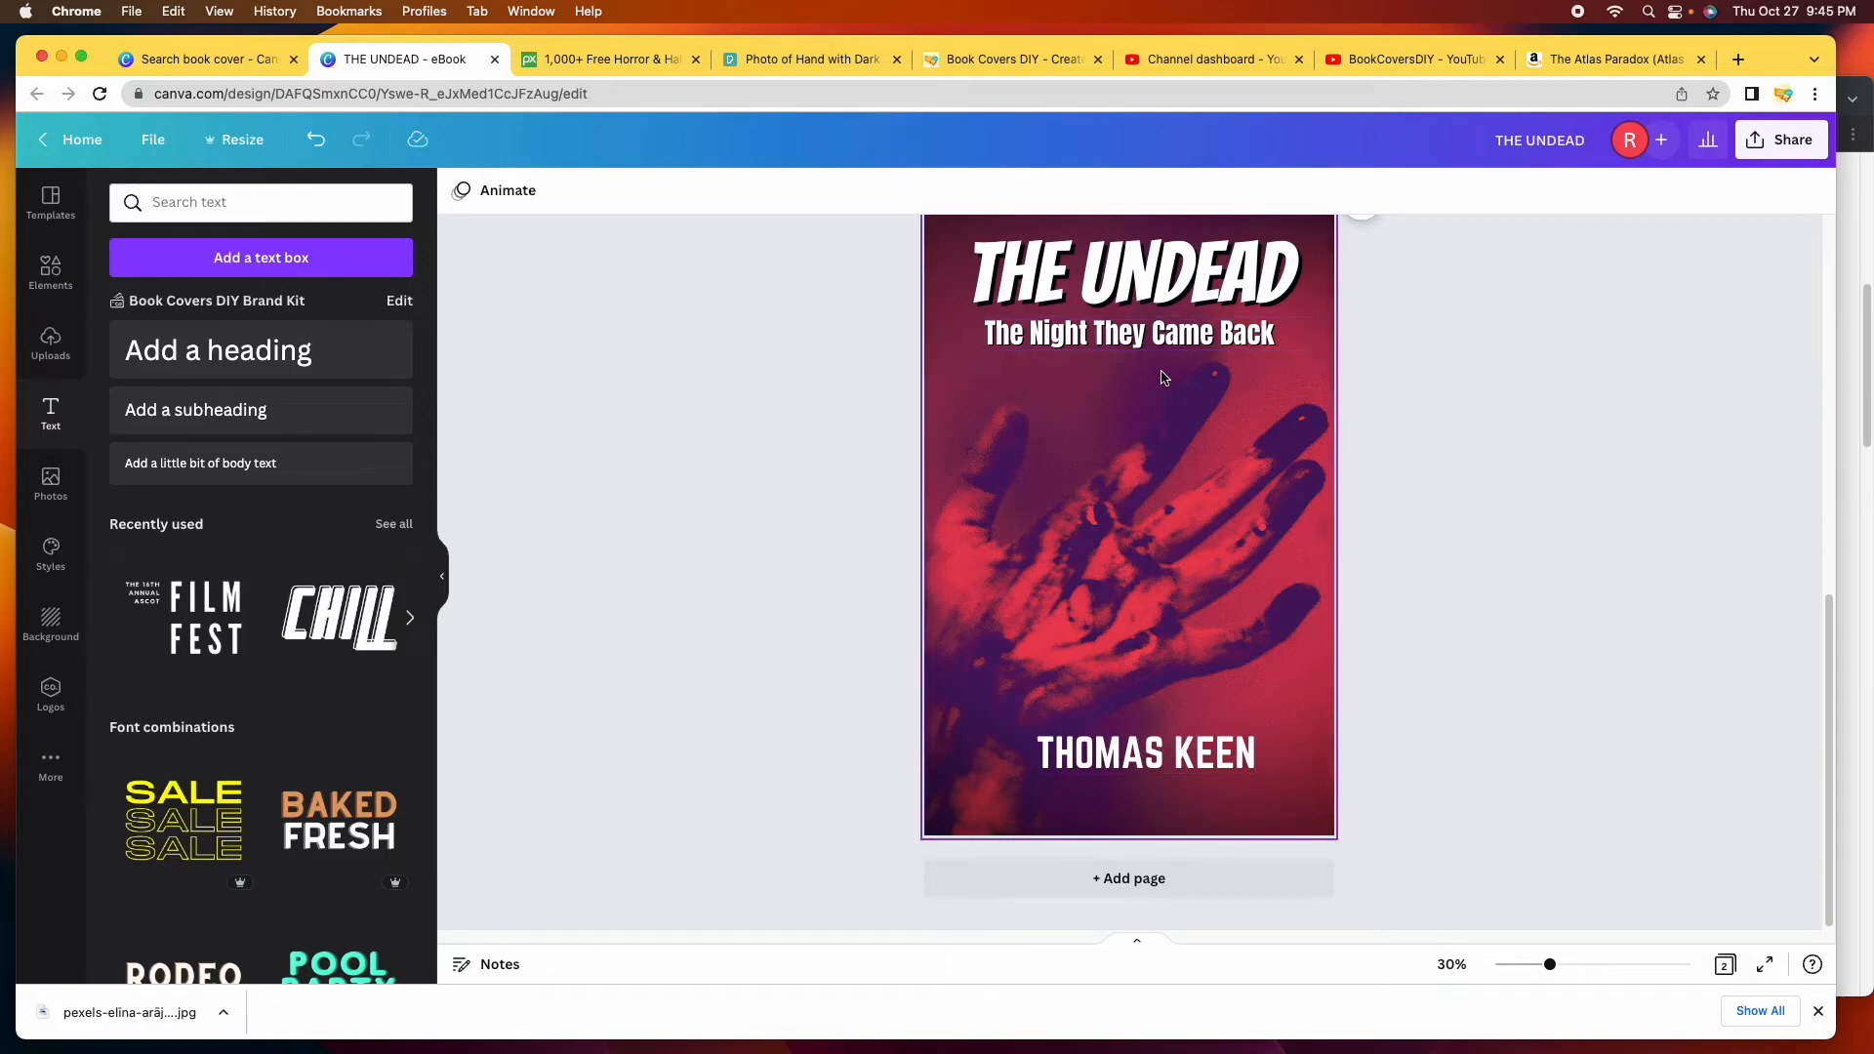
Change the author name's font to Anton.
{"action": "left_click", "coordinate": [1147, 752]}
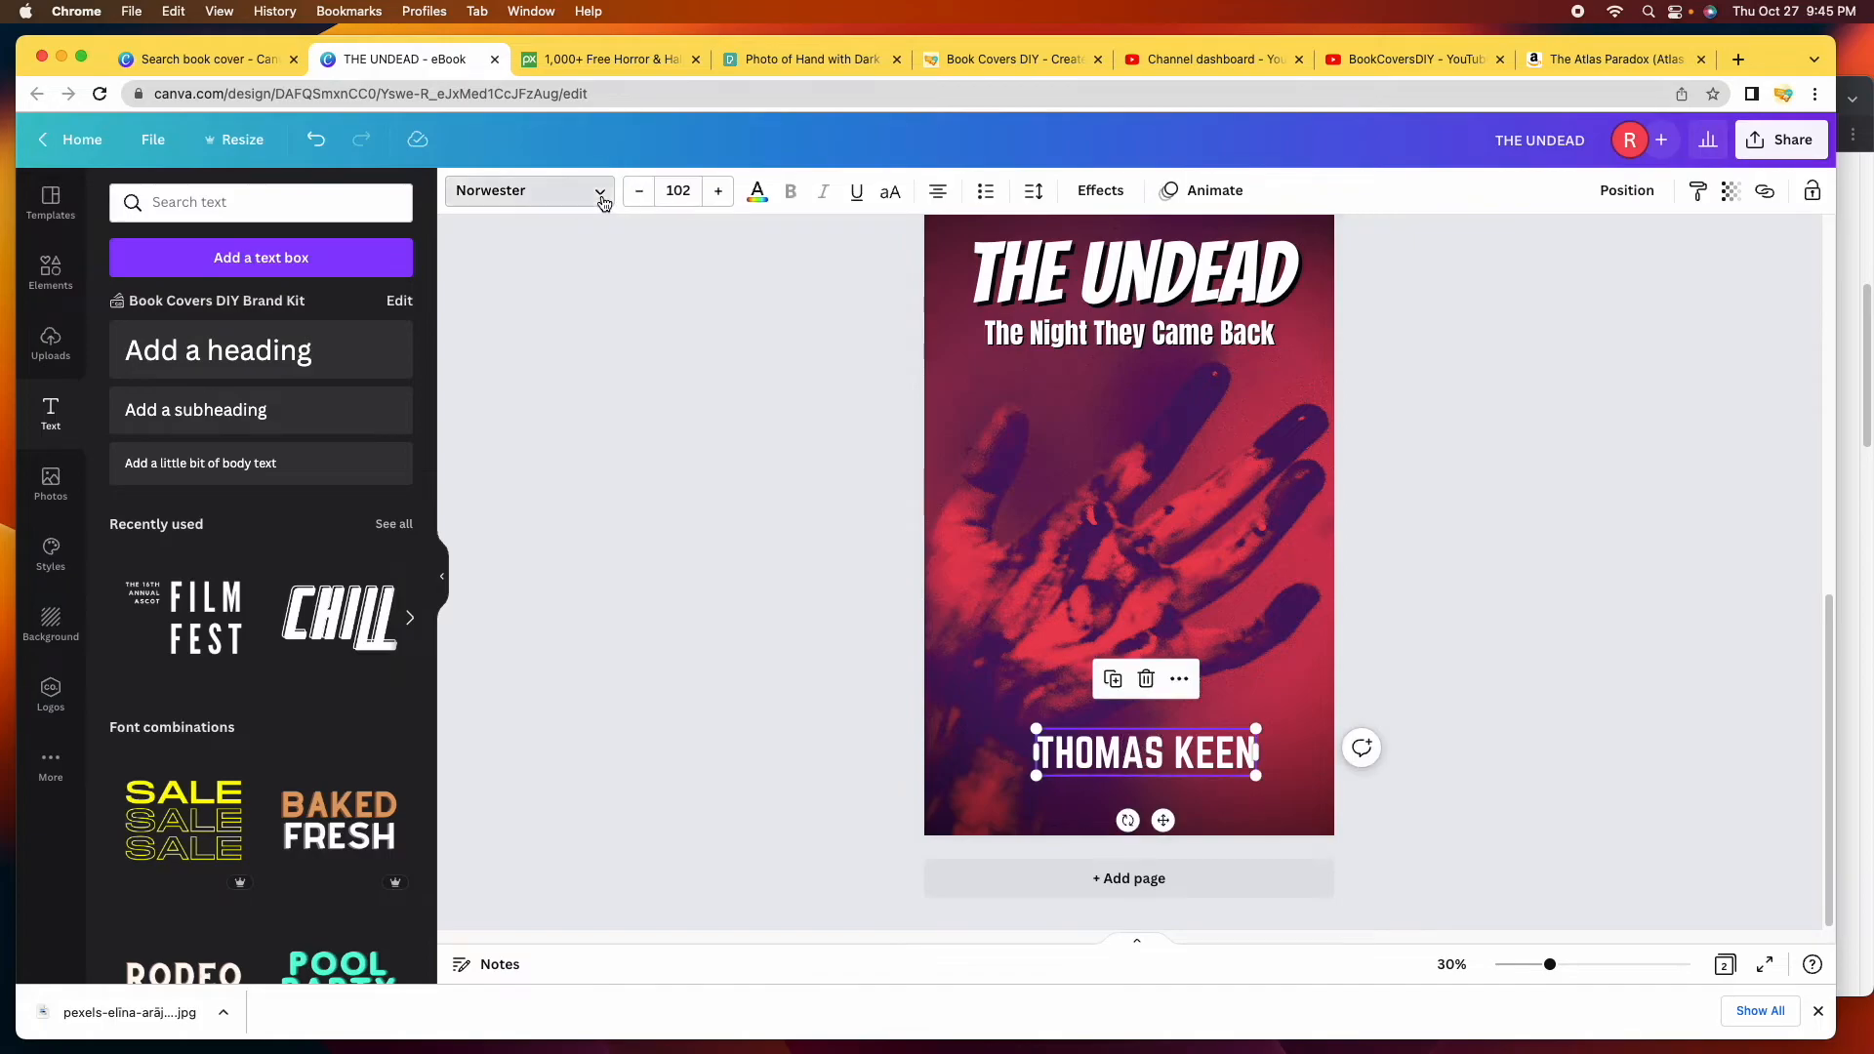
{"action": "left_click", "coordinate": [598, 193]}
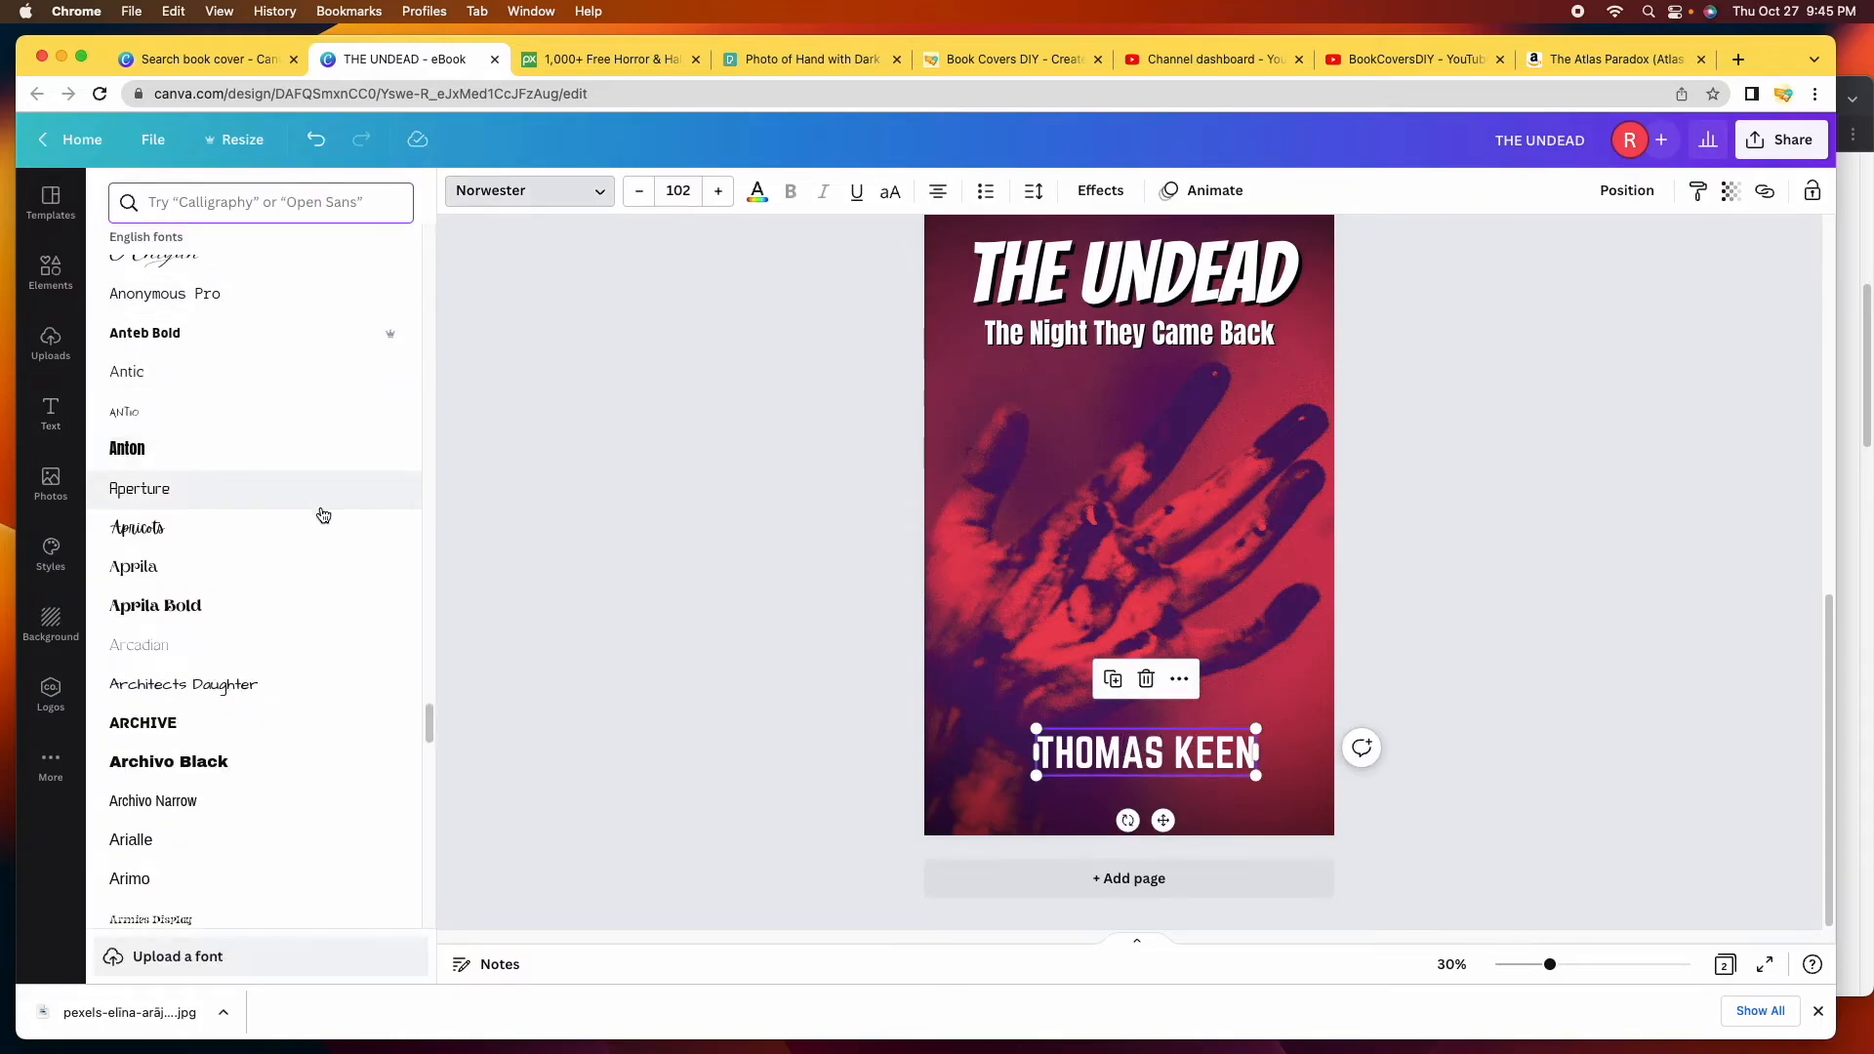
{"action": "scroll", "coordinate": [319, 514], "scroll_direction": "up", "scroll_amount": 15}
{"action": "scroll", "coordinate": [322, 515], "scroll_direction": "up", "scroll_amount": 5}
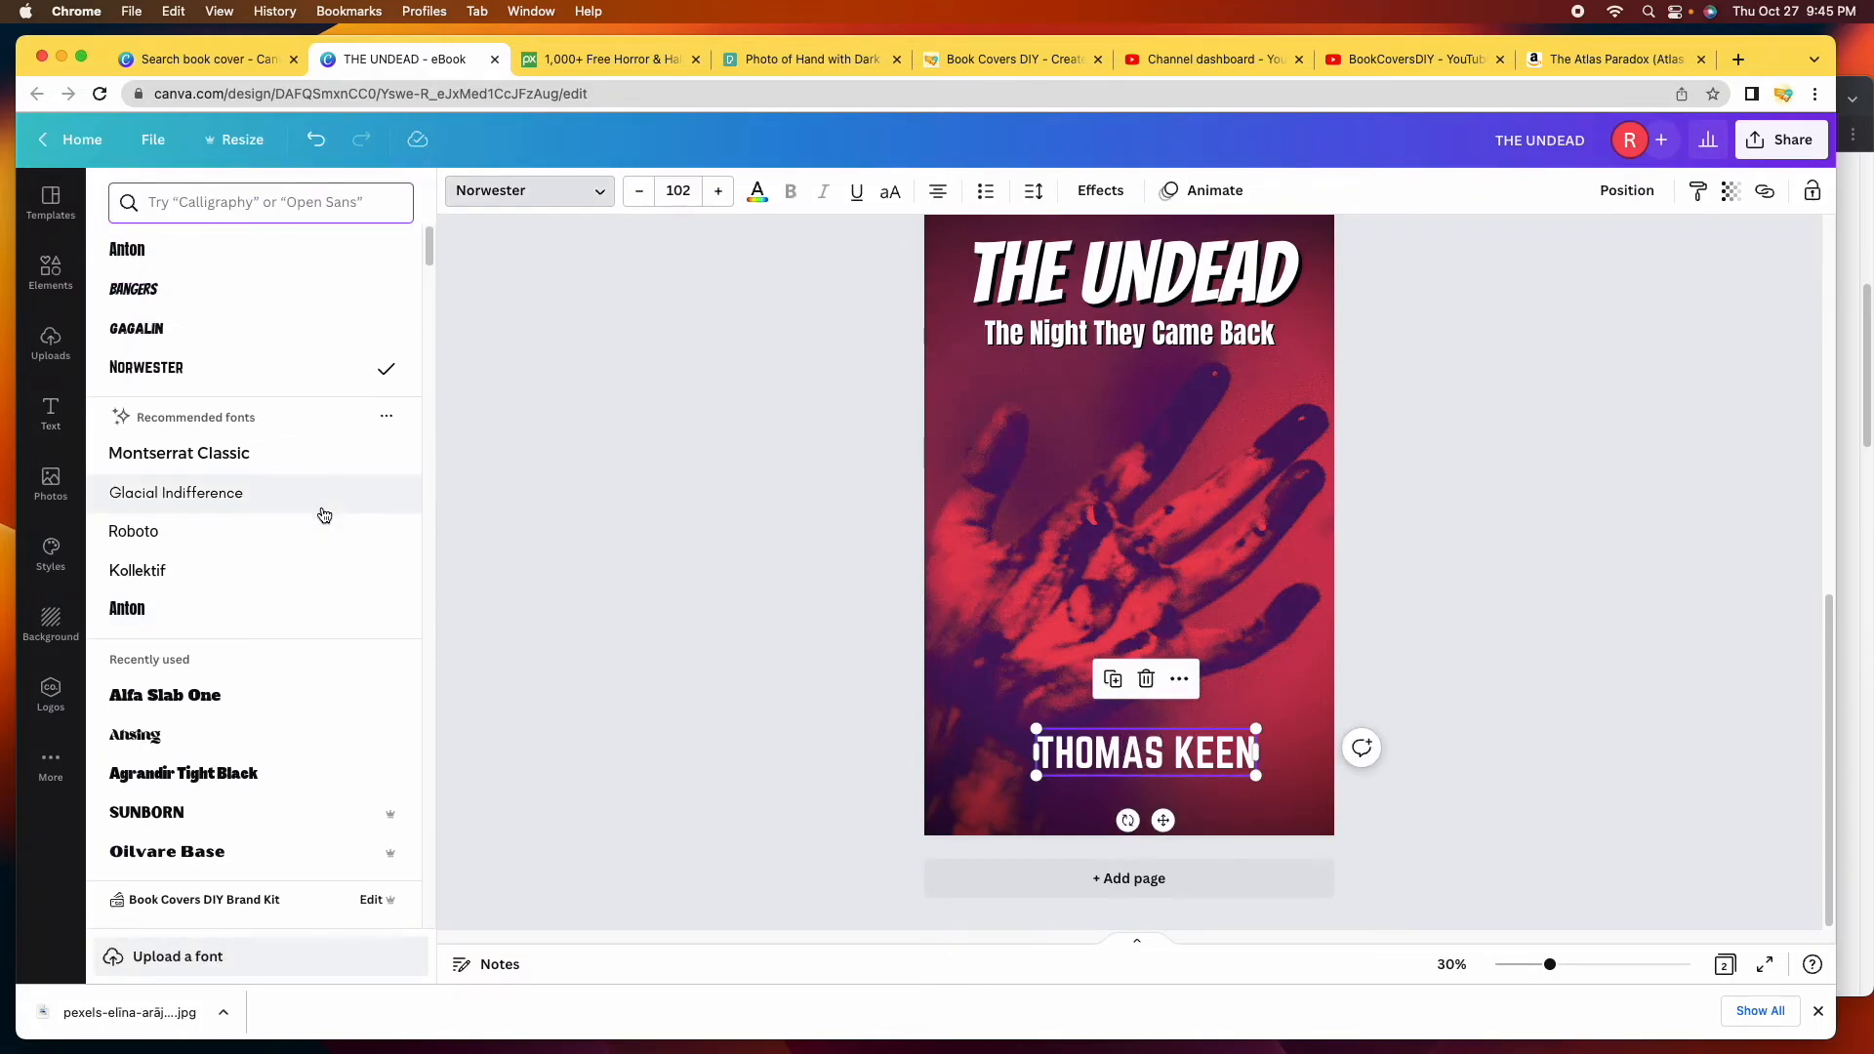
{"action": "left_click", "coordinate": [169, 258]}
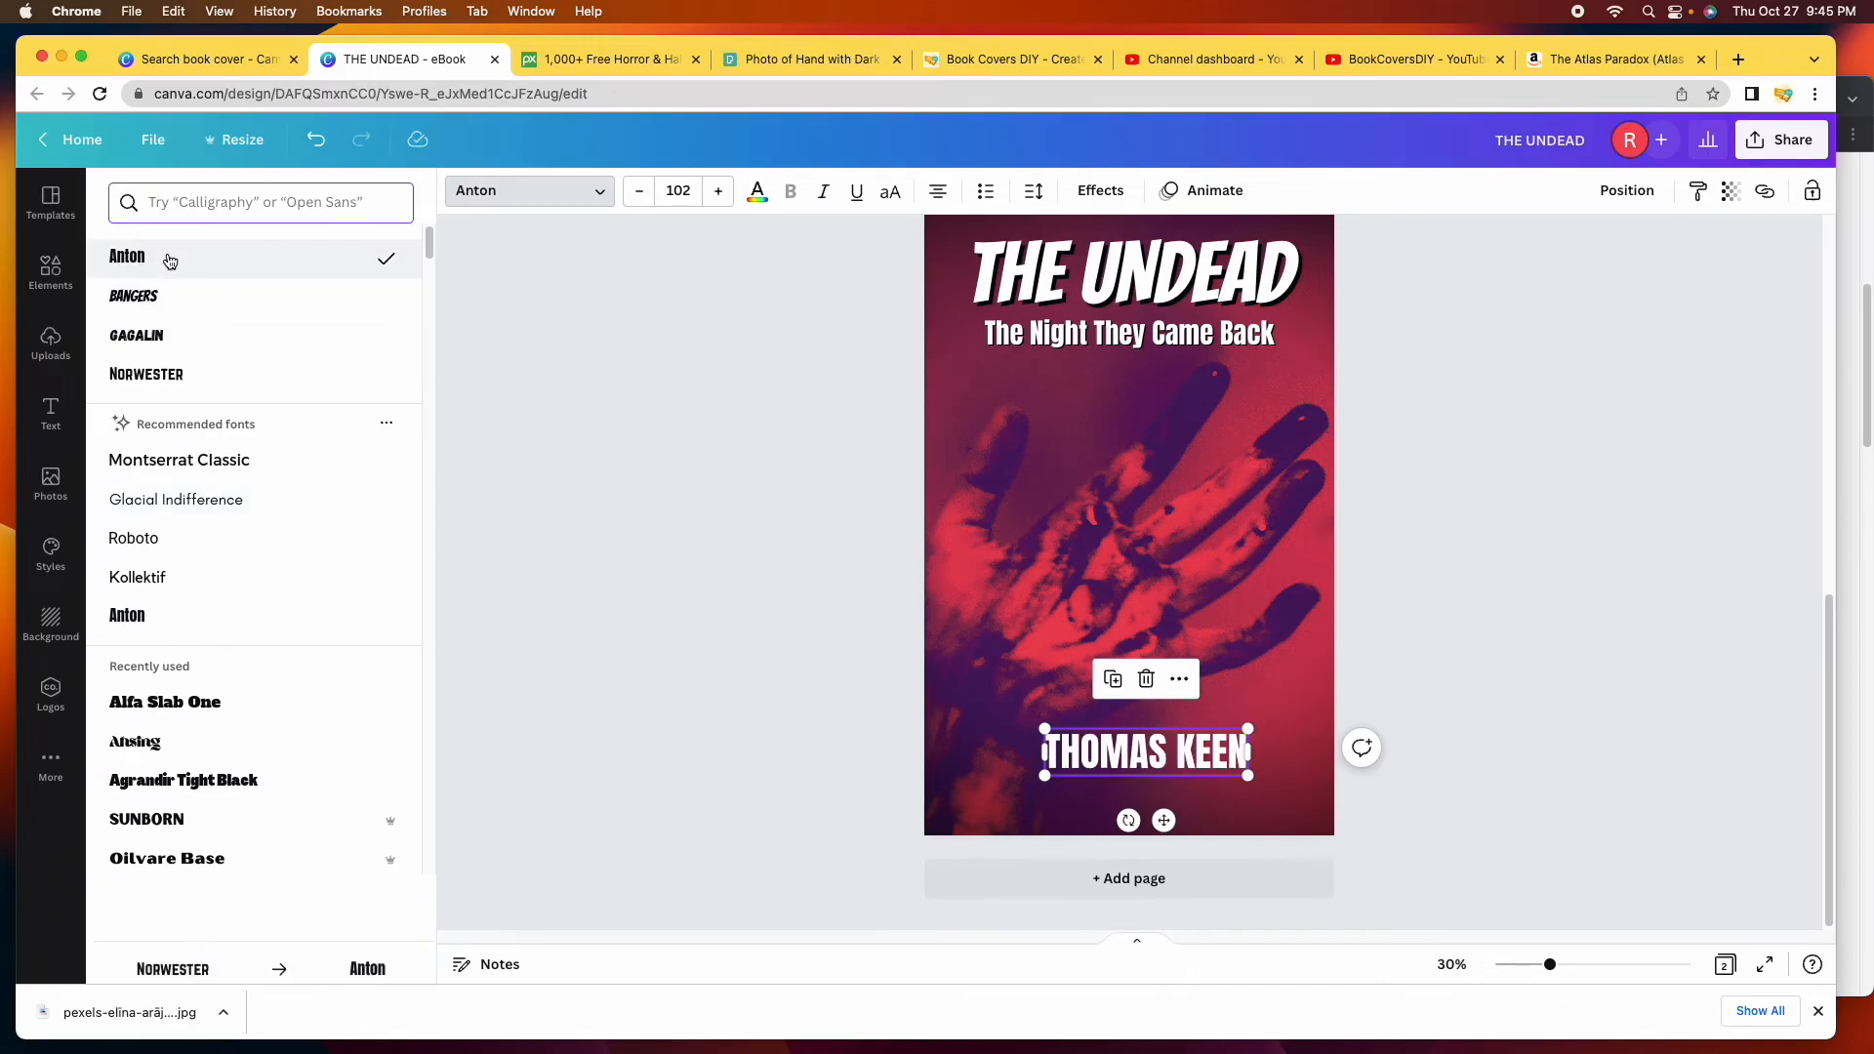
Give the author name a black shadow at transparency 100.
{"action": "left_click", "coordinate": [1100, 190]}
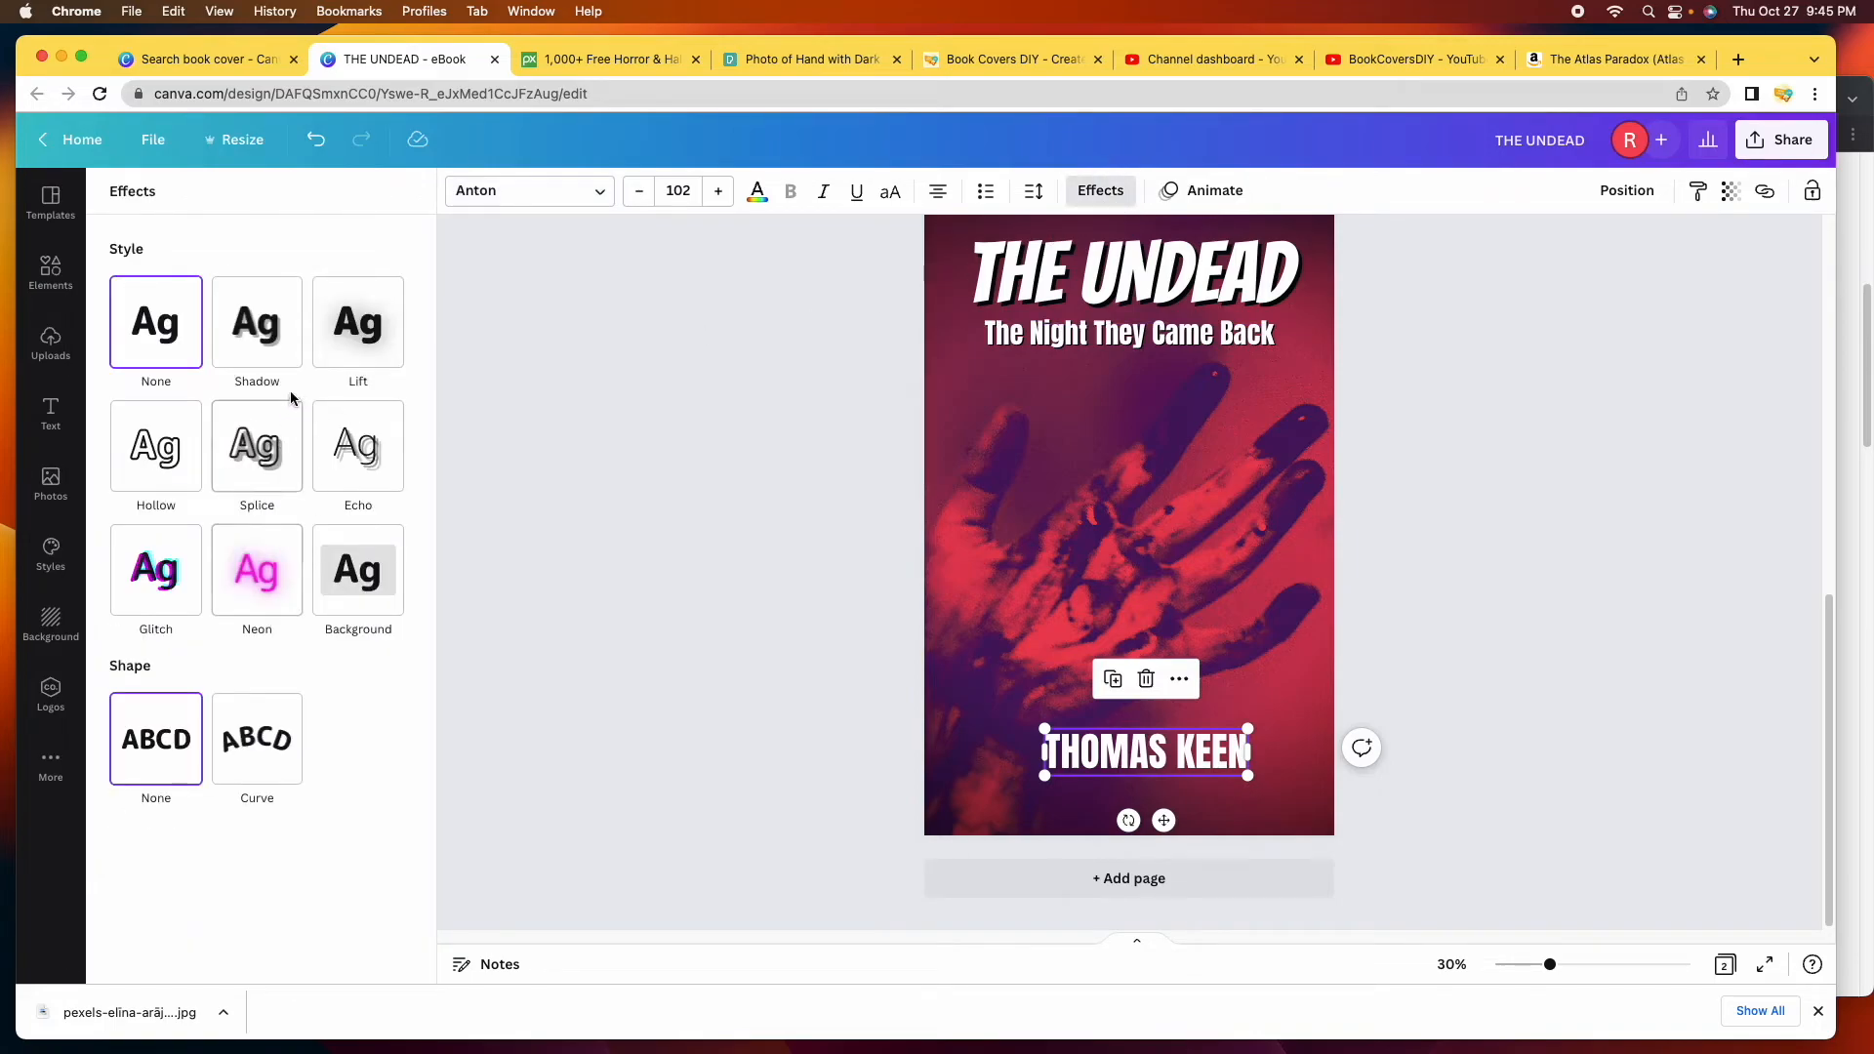
{"action": "left_click", "coordinate": [274, 330]}
{"action": "left_click", "coordinate": [388, 634]}
{"action": "scroll", "coordinate": [181, 562], "scroll_direction": "down", "scroll_amount": 3}
{"action": "left_click", "coordinate": [133, 429]}
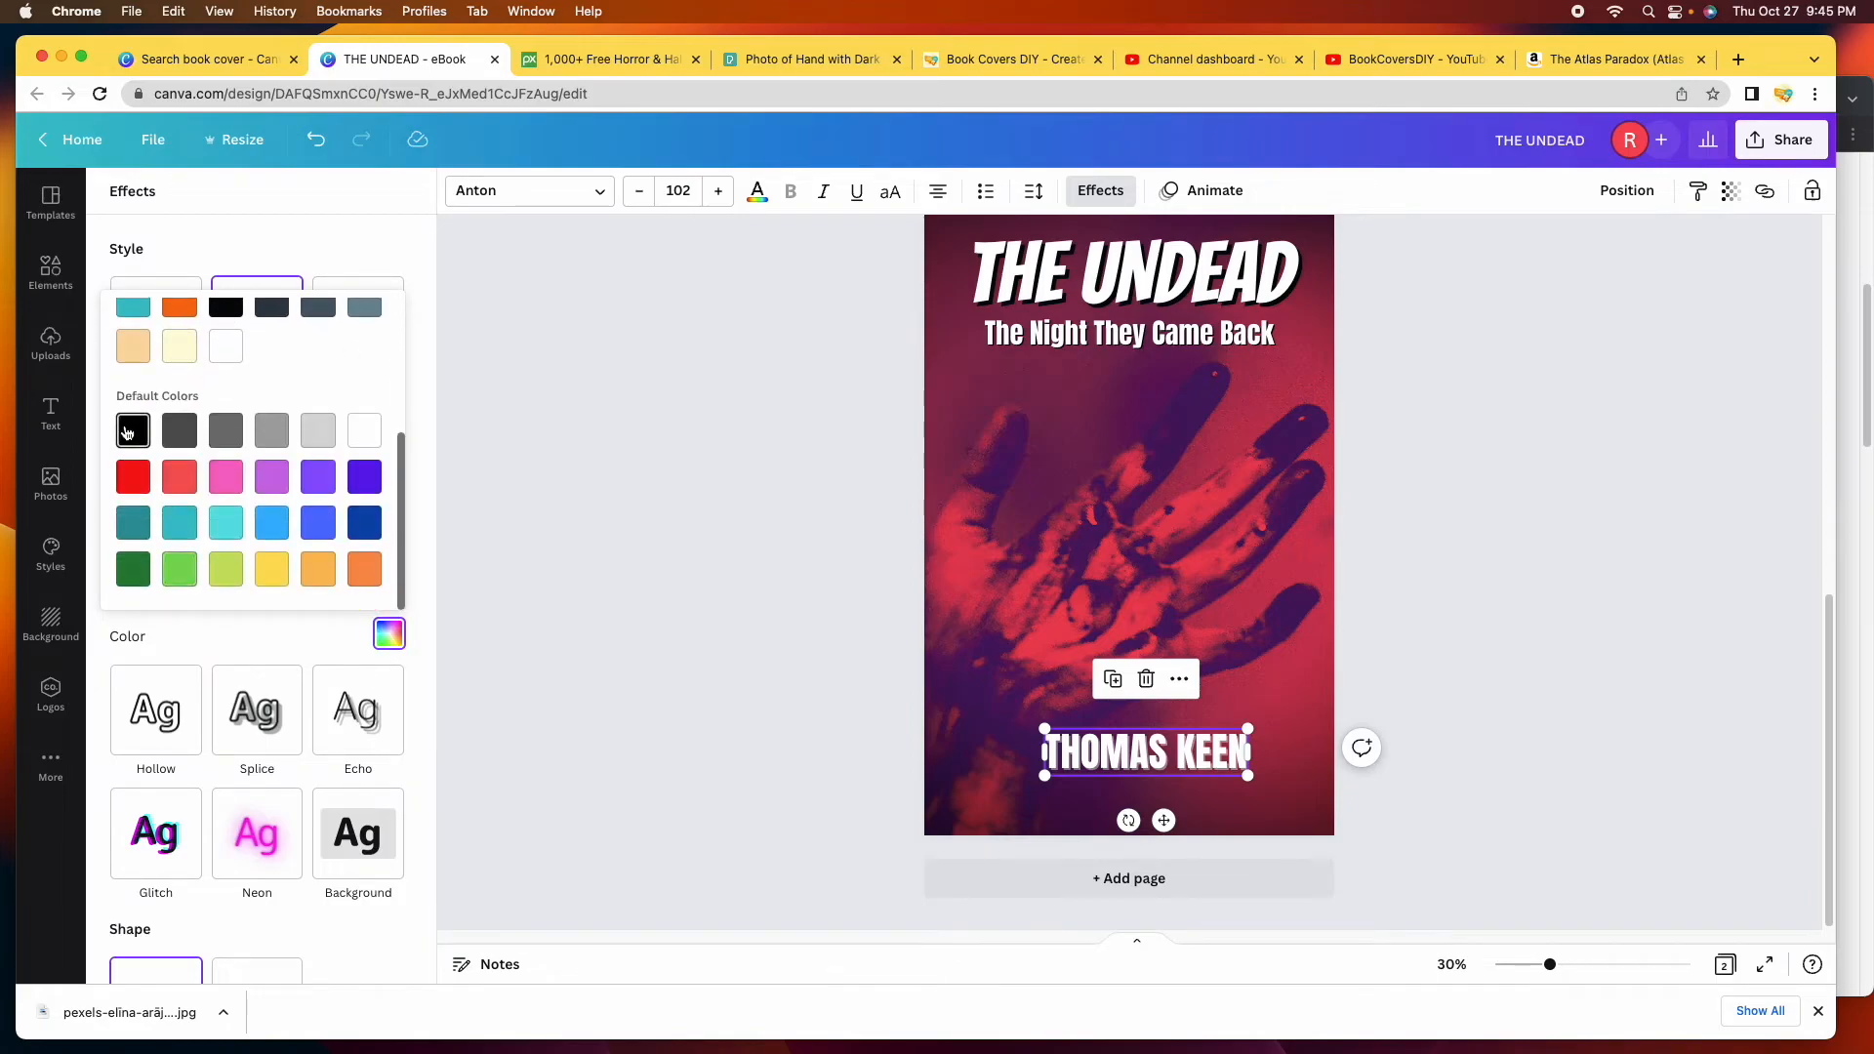
{"action": "left_click", "coordinate": [289, 636]}
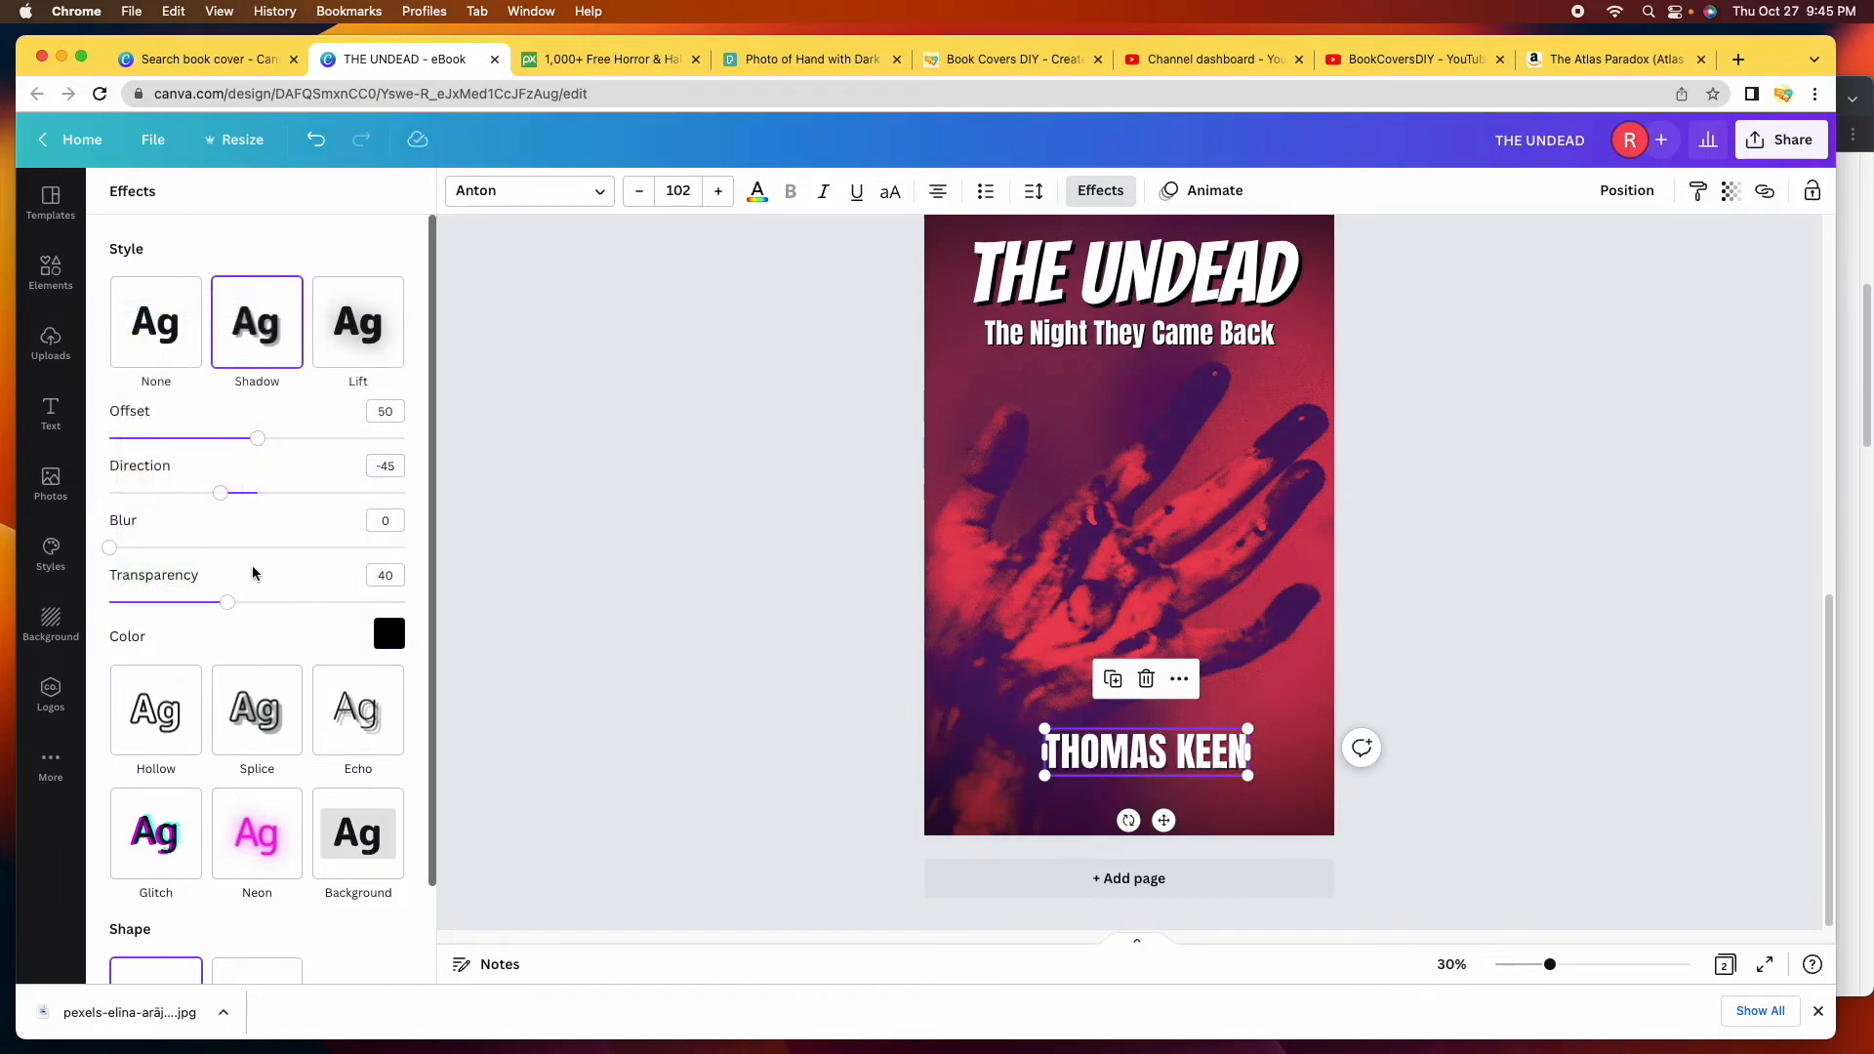
{"action": "left_click_drag", "start_coordinate": [226, 603], "coordinate": [432, 607]}
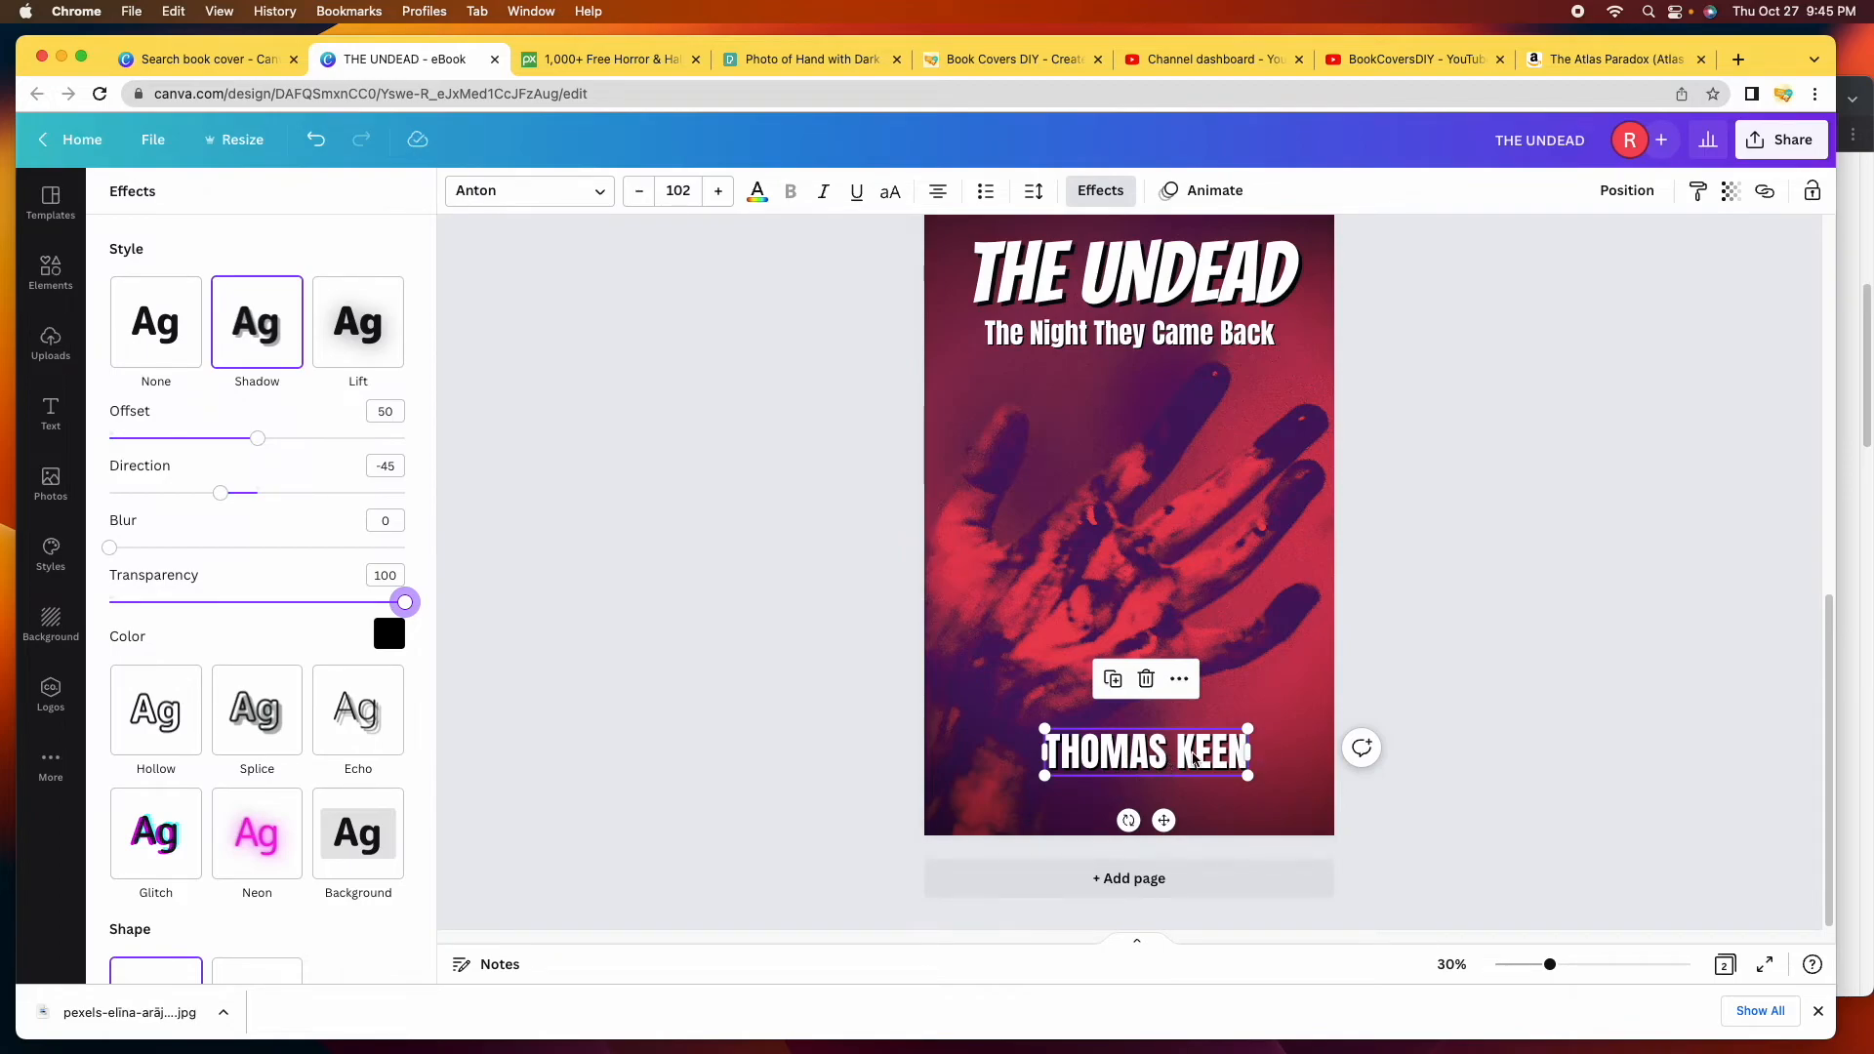
Shift the author name slightly right and down on the cover.
{"action": "left_click_drag", "start_coordinate": [1206, 757], "coordinate": [1252, 756]}
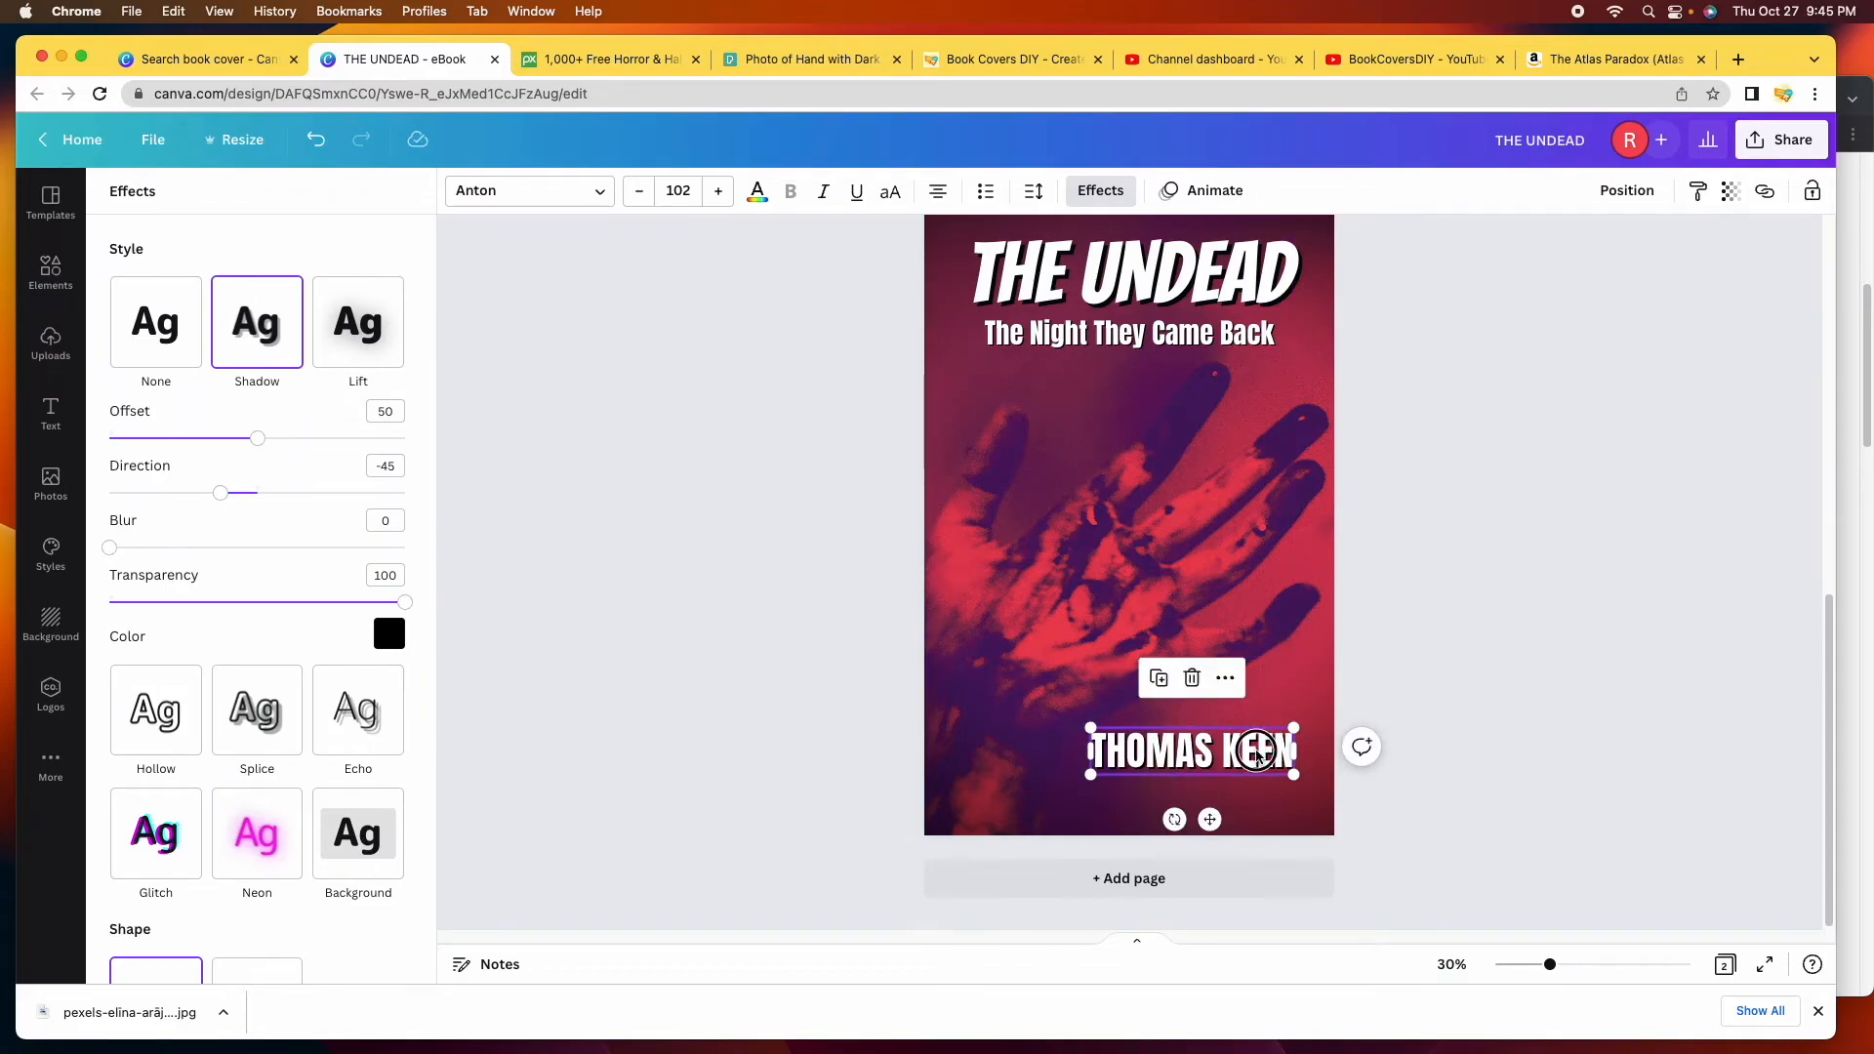
{"action": "left_click_drag", "start_coordinate": [1259, 750], "coordinate": [1260, 772]}
{"action": "left_click", "coordinate": [1502, 541]}
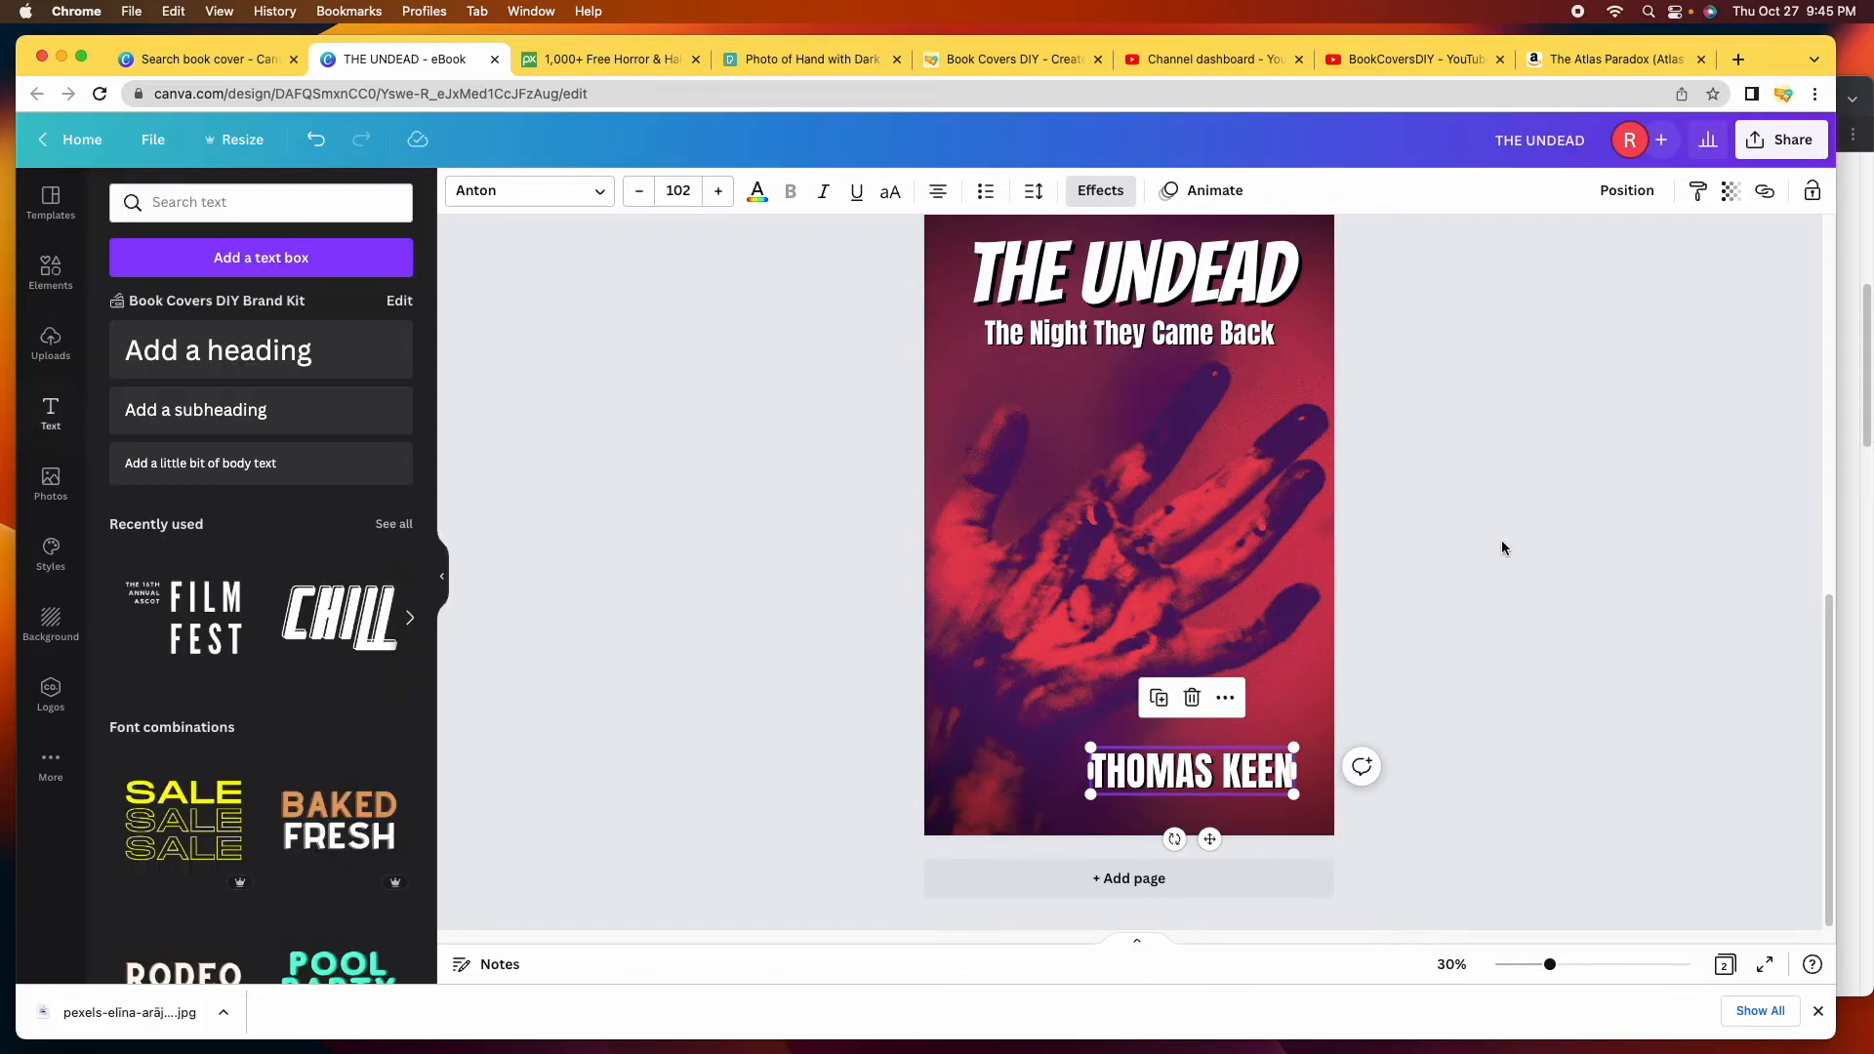
{"action": "scroll", "coordinate": [1490, 590], "scroll_direction": "up", "scroll_amount": 2}
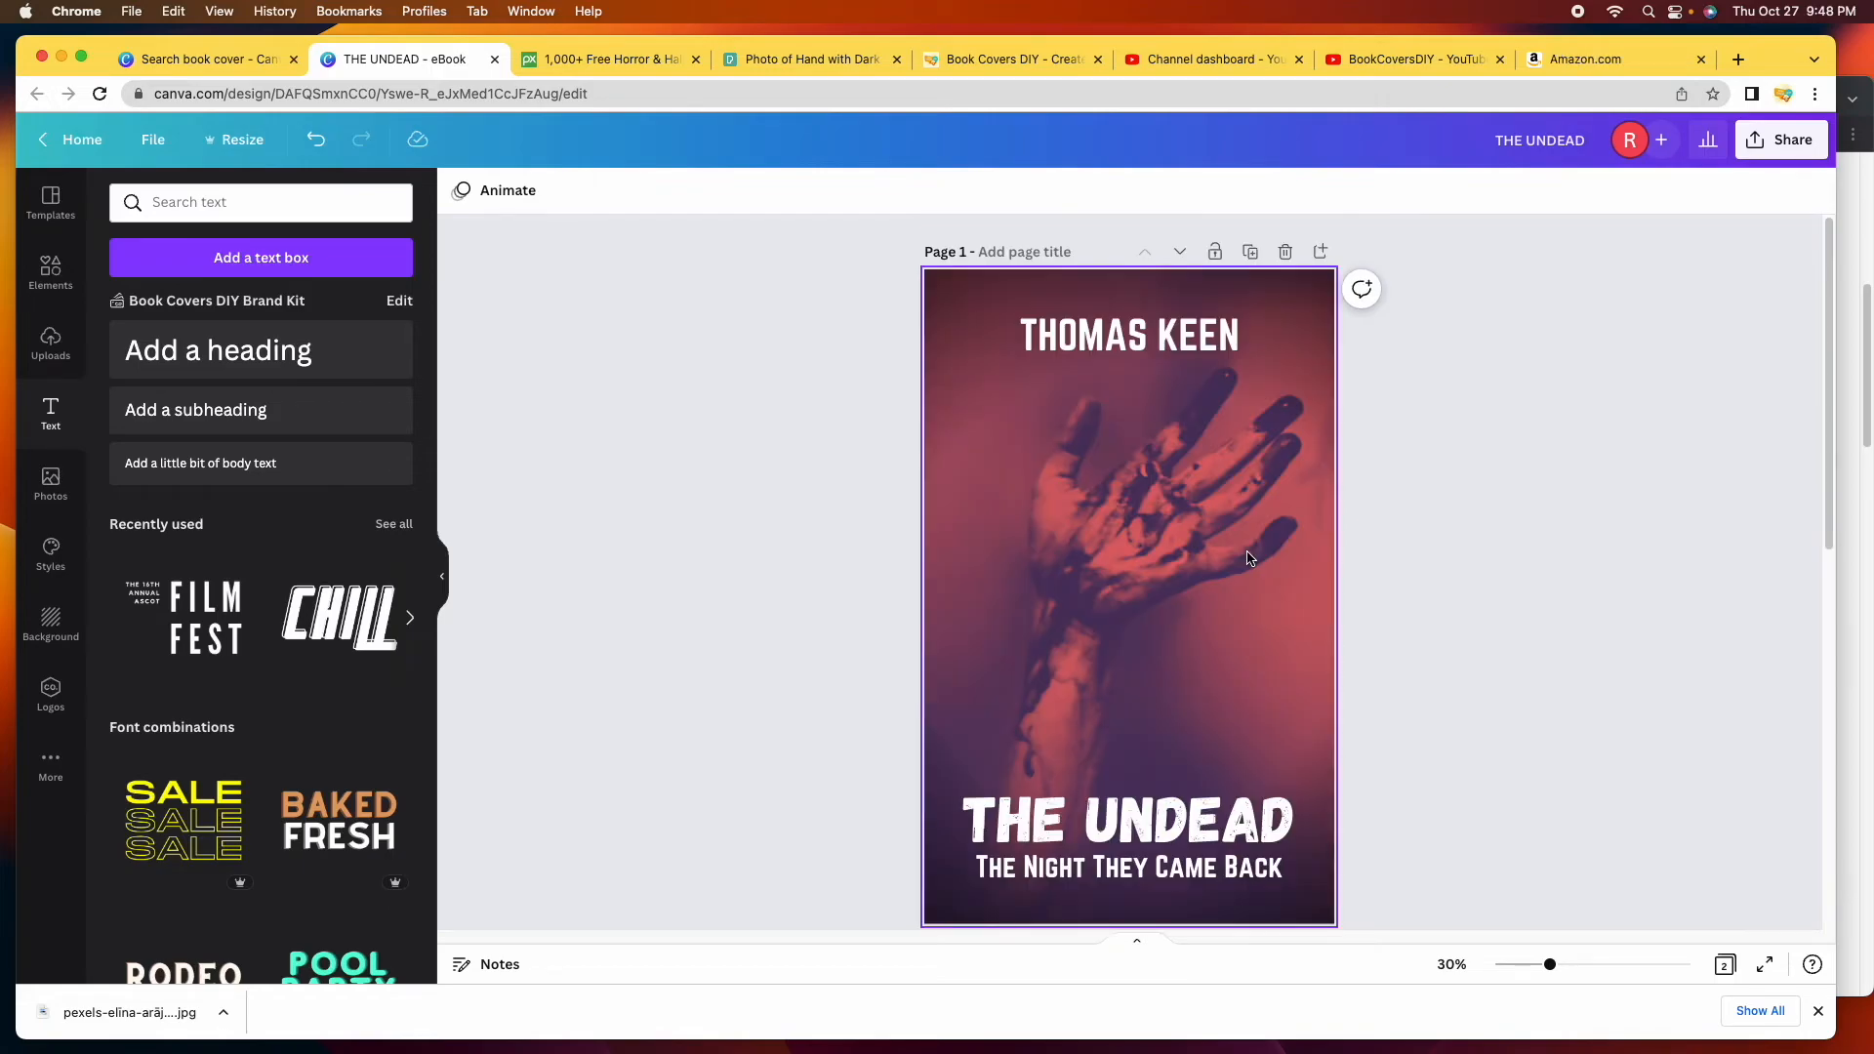
{"action": "scroll", "coordinate": [1250, 558], "scroll_direction": "down", "scroll_amount": 2}
{"action": "scroll", "coordinate": [1250, 559], "scroll_direction": "down", "scroll_amount": 2}
{"action": "scroll", "coordinate": [1250, 559], "scroll_direction": "up", "scroll_amount": 4}
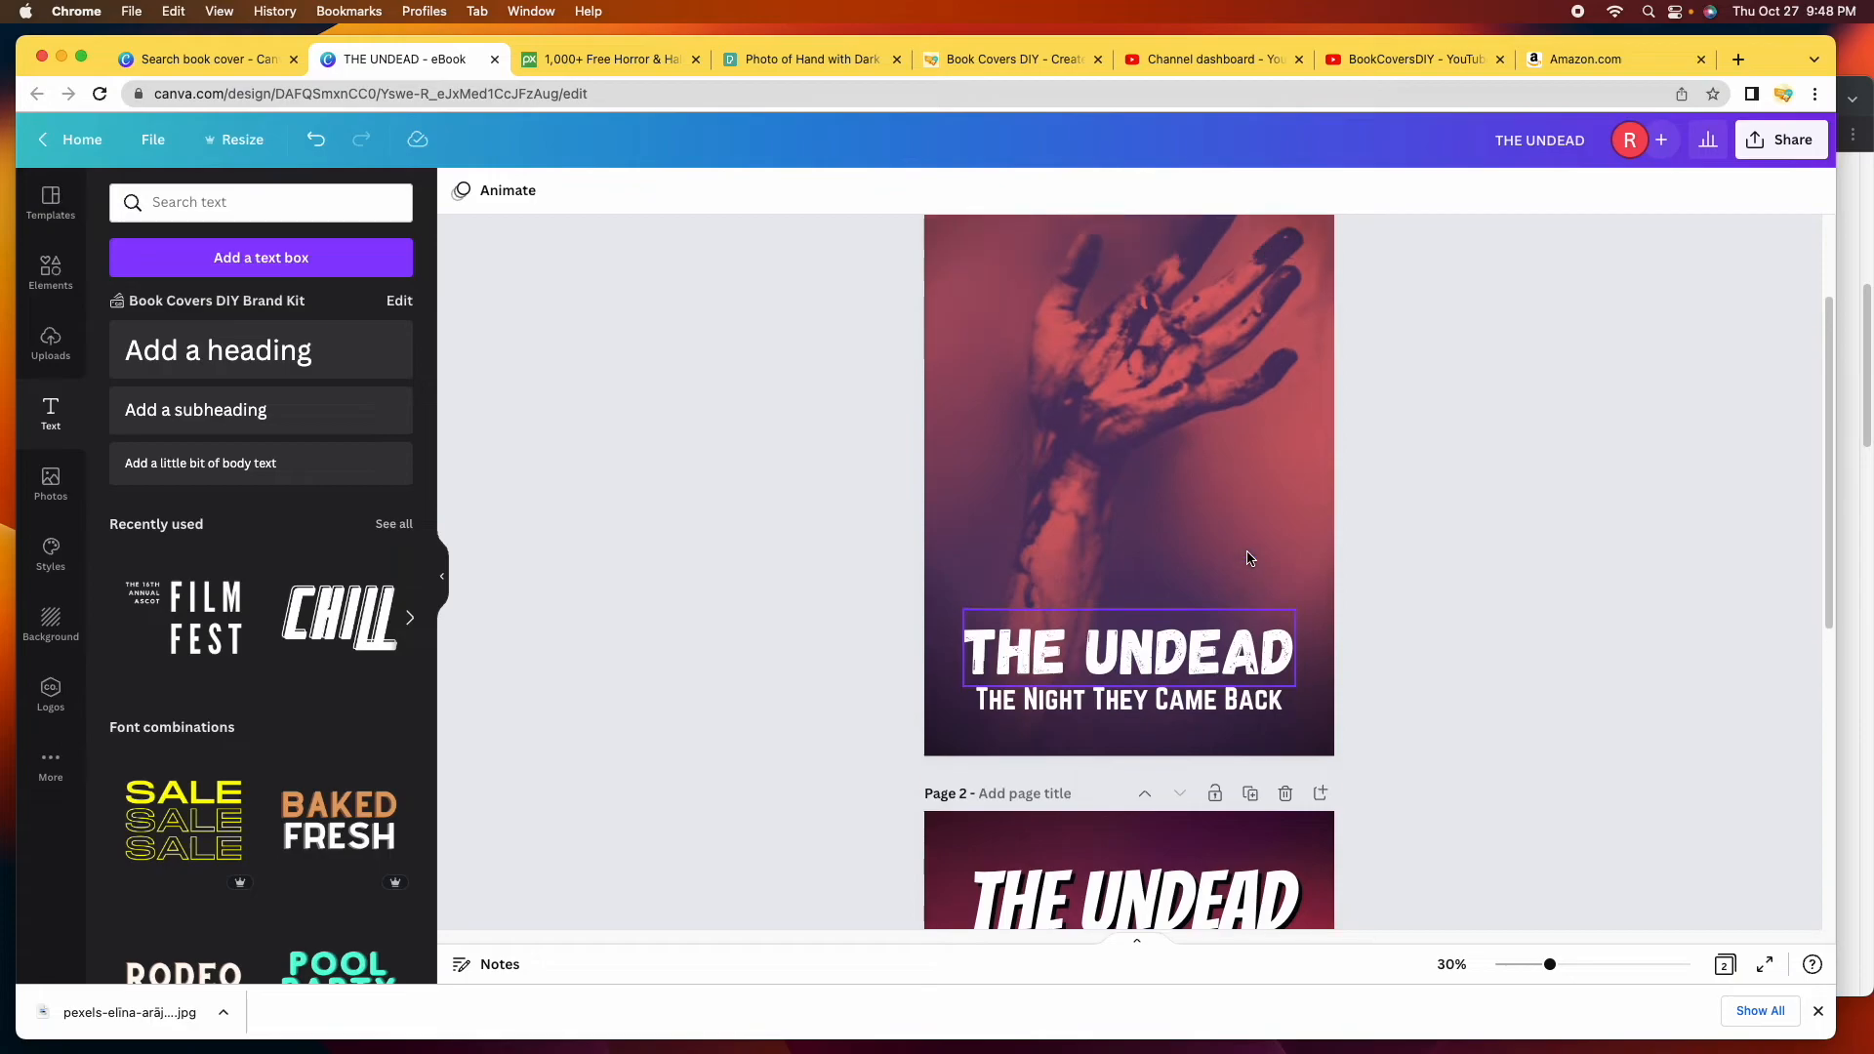
{"action": "scroll", "coordinate": [1250, 558], "scroll_direction": "down", "scroll_amount": 5}
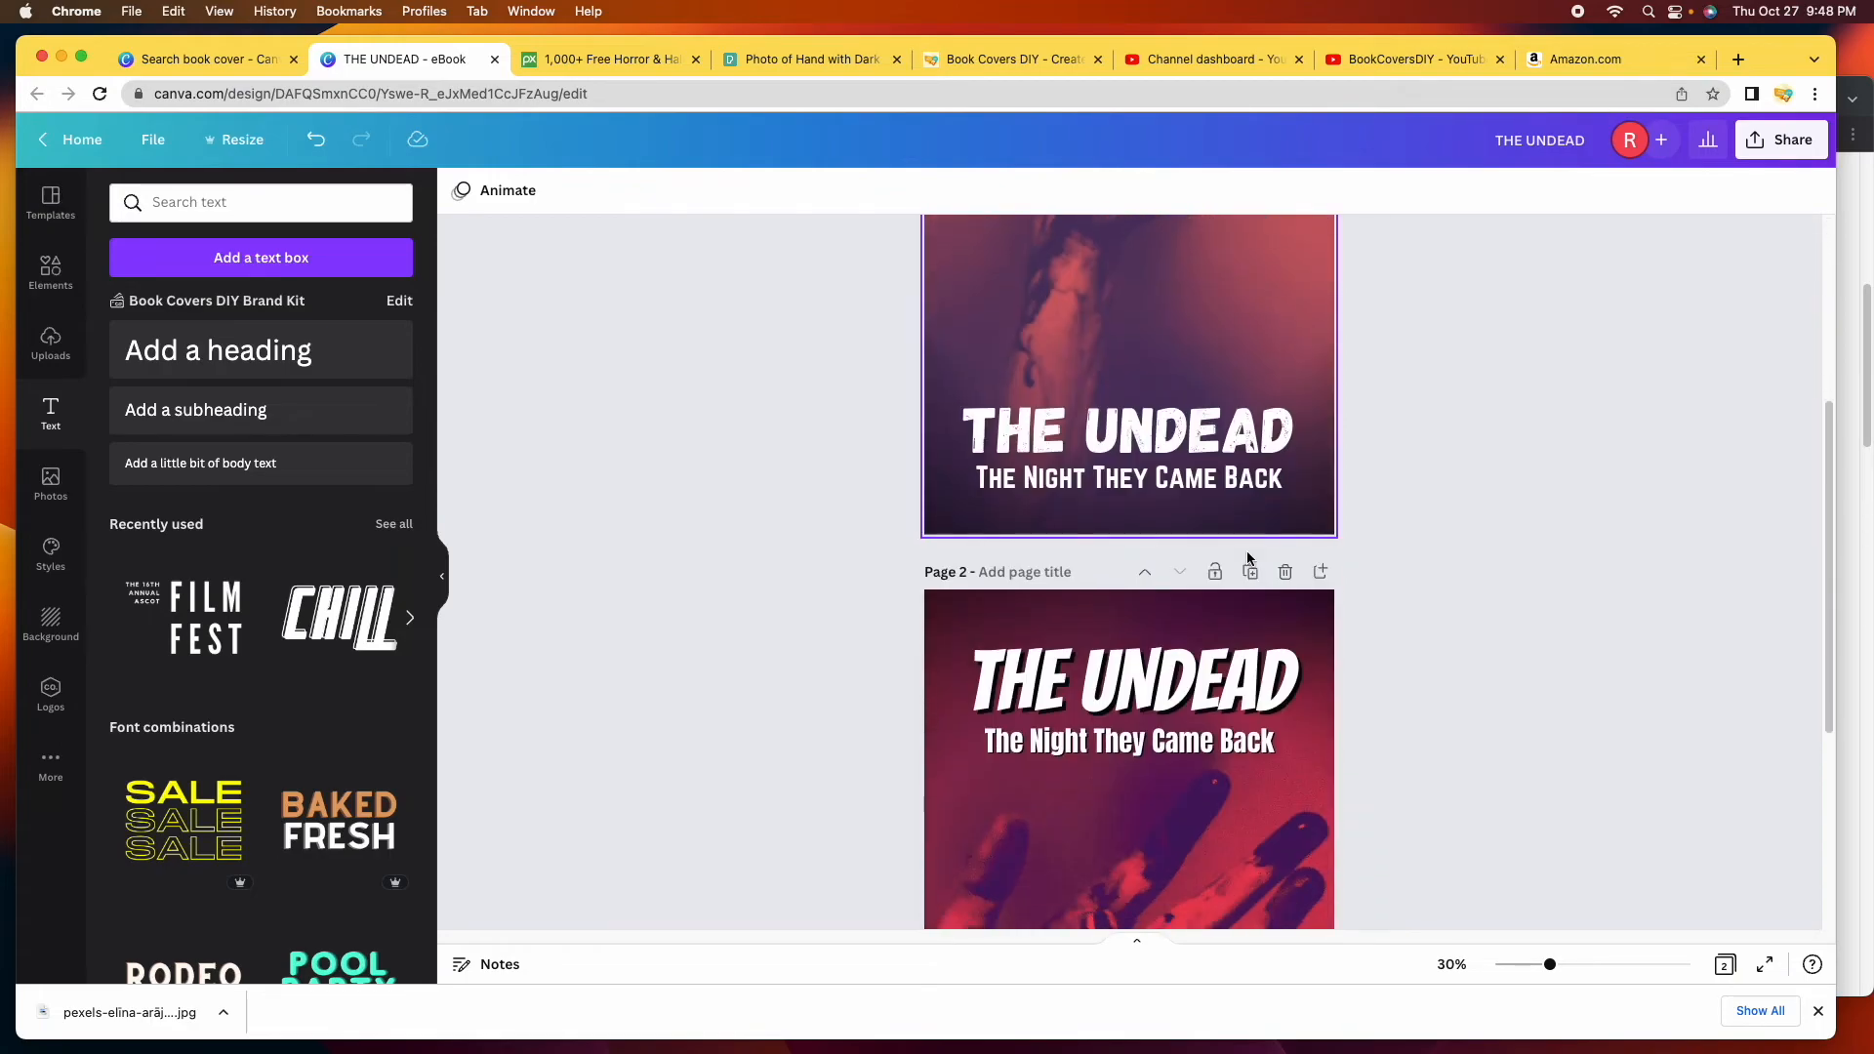
{"action": "scroll", "coordinate": [1250, 559], "scroll_direction": "up", "scroll_amount": 5}
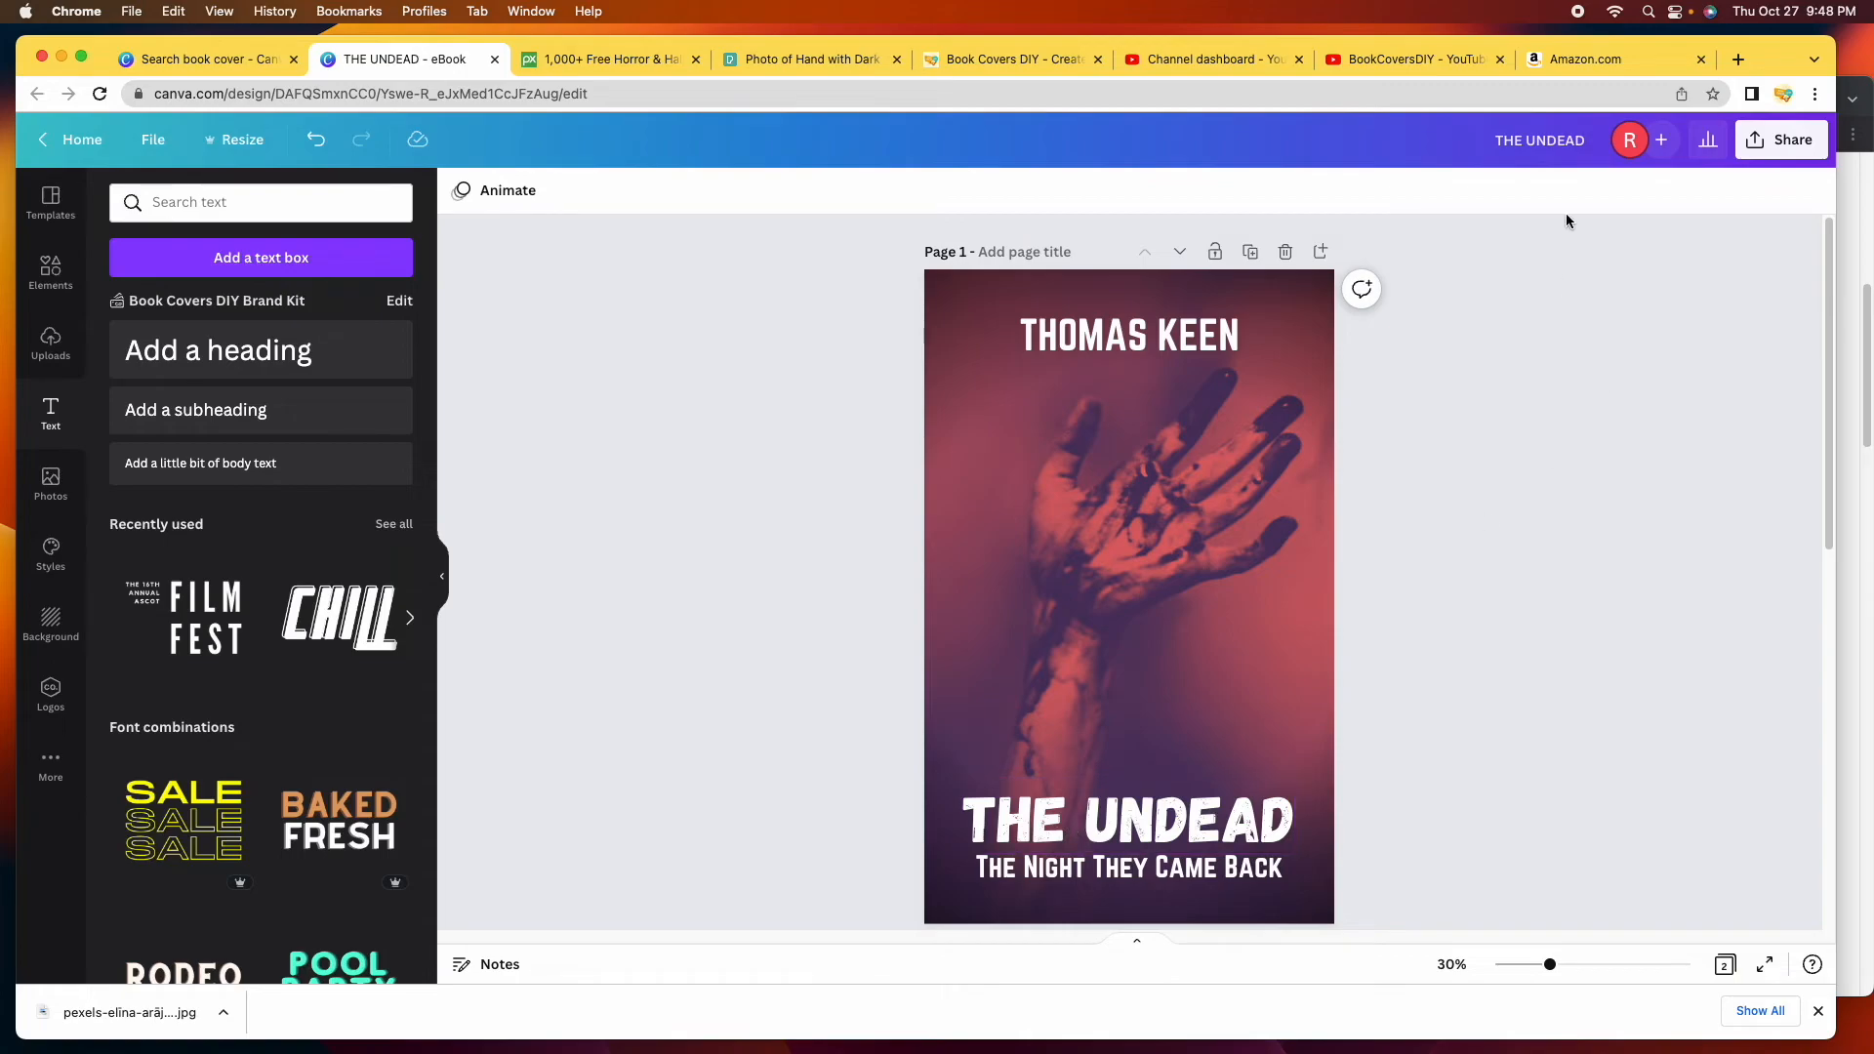
Retitle the design 'The Undead Book Covers' in the top bar, then check the File menu.
{"action": "double_click", "coordinate": [1592, 144]}
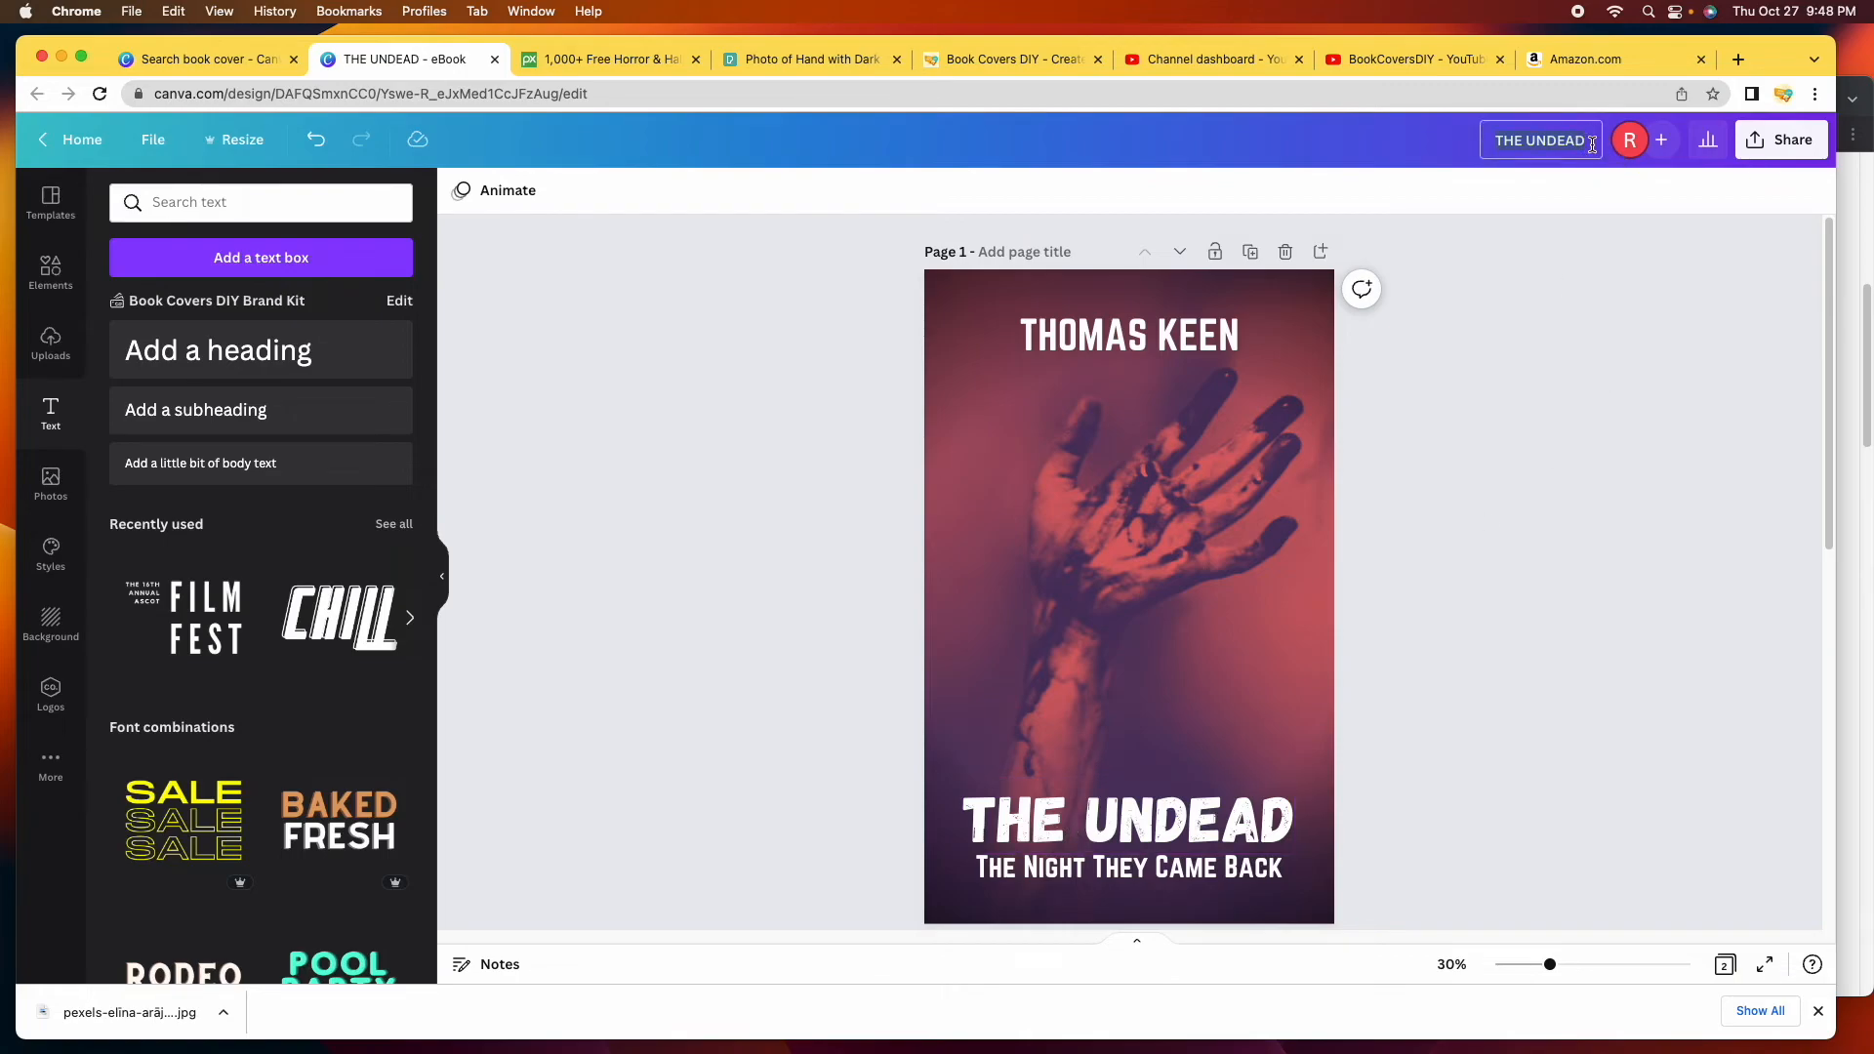
{"action": "type", "text": "The Undead Book Covers"}
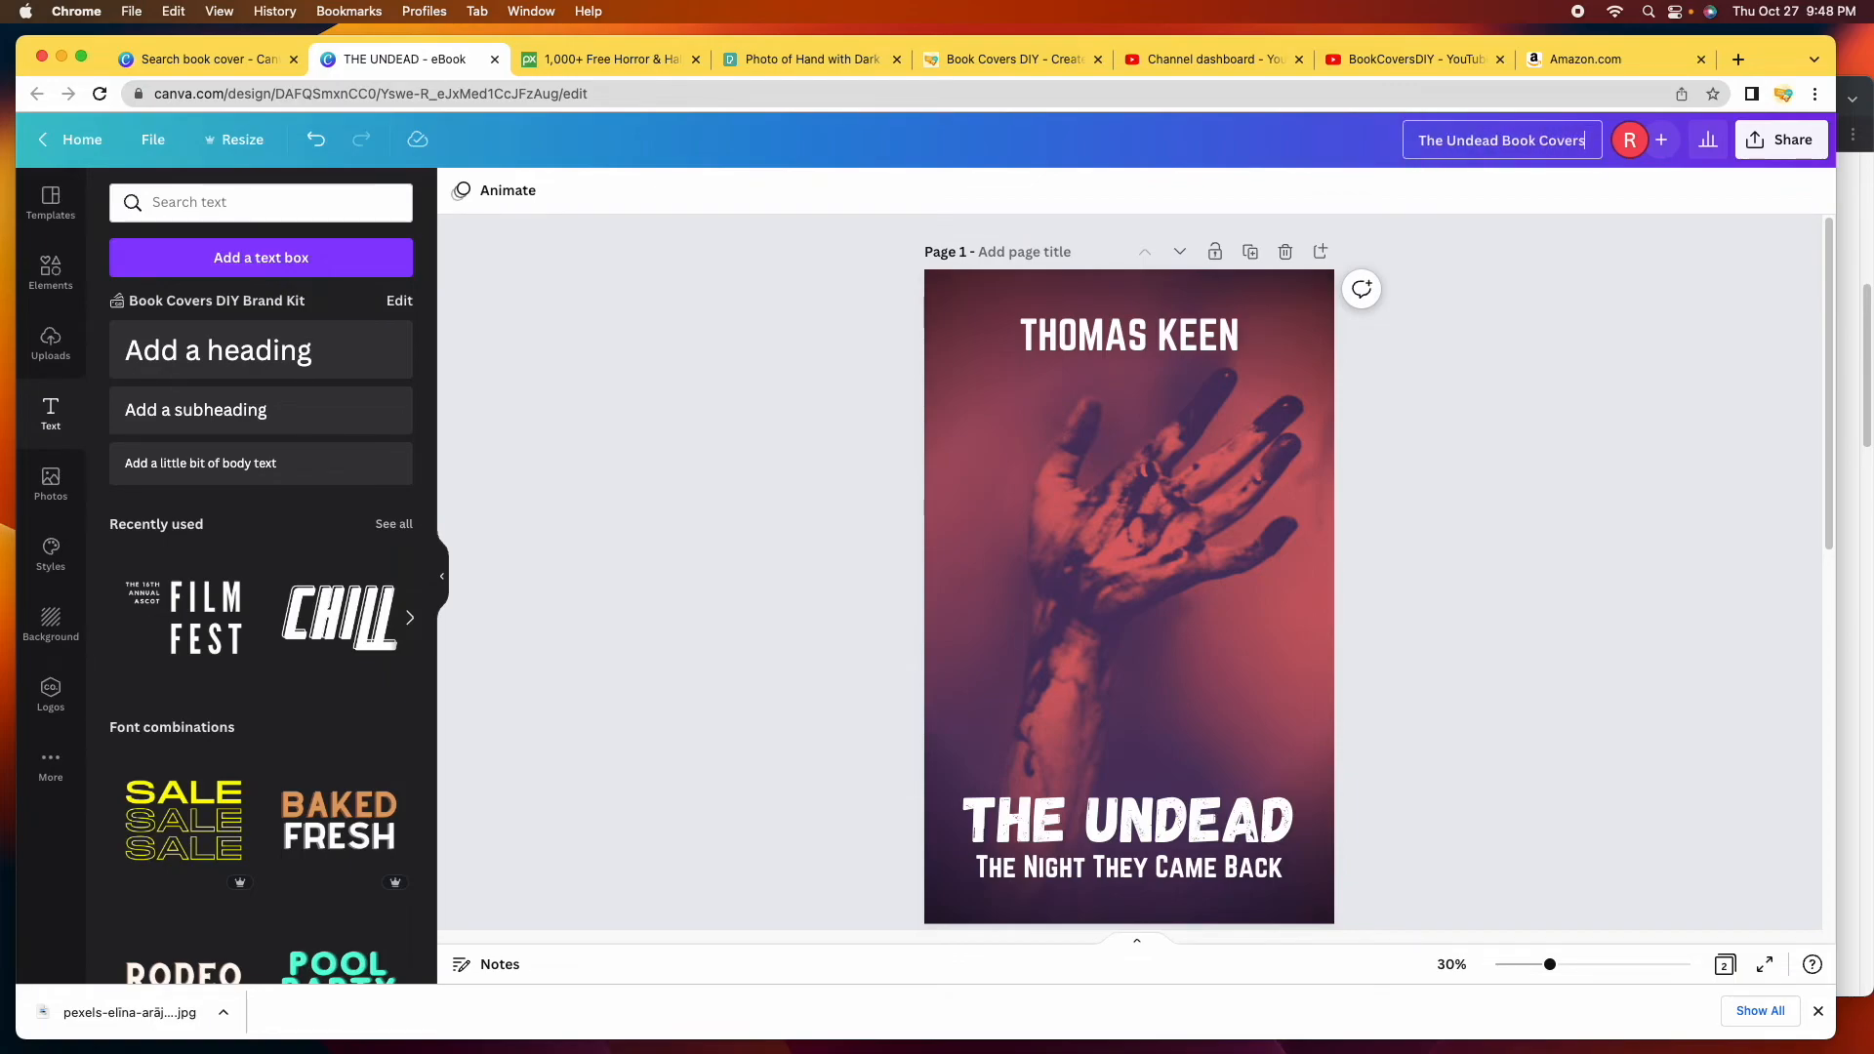
{"action": "left_click", "coordinate": [1637, 586]}
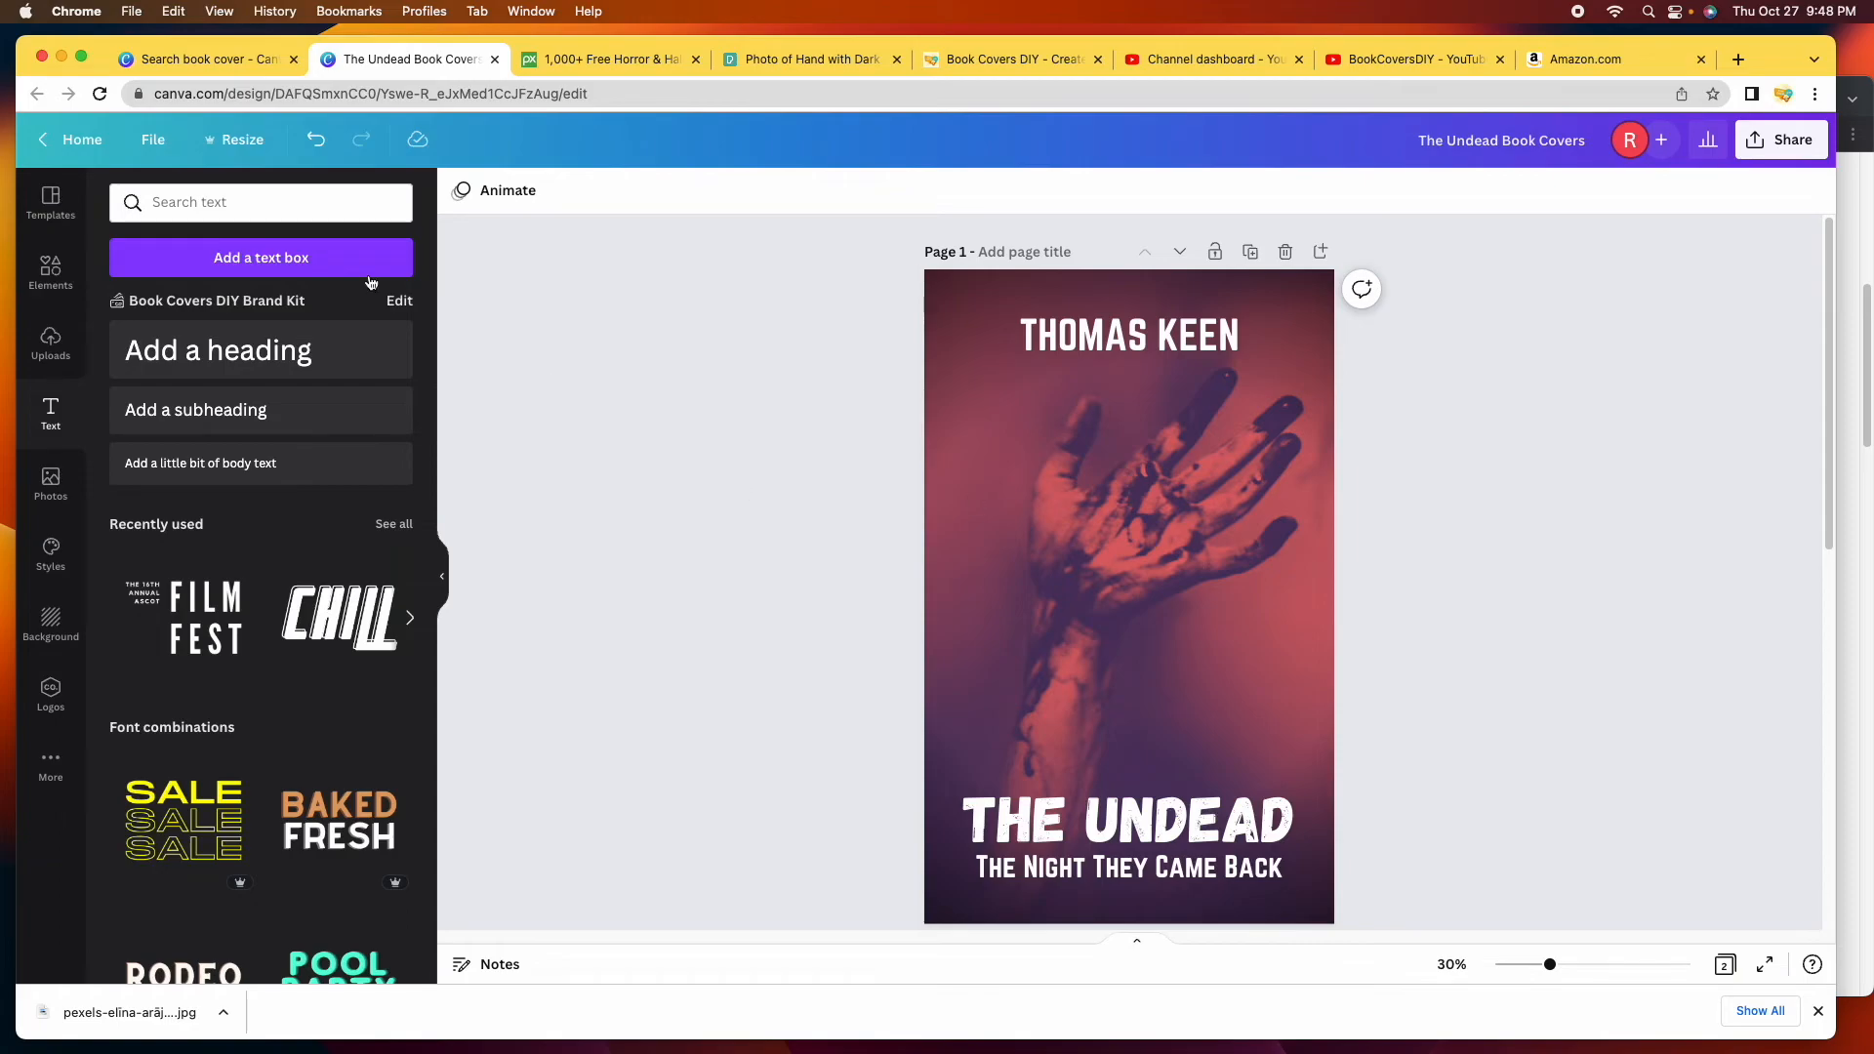
{"action": "left_click", "coordinate": [159, 141]}
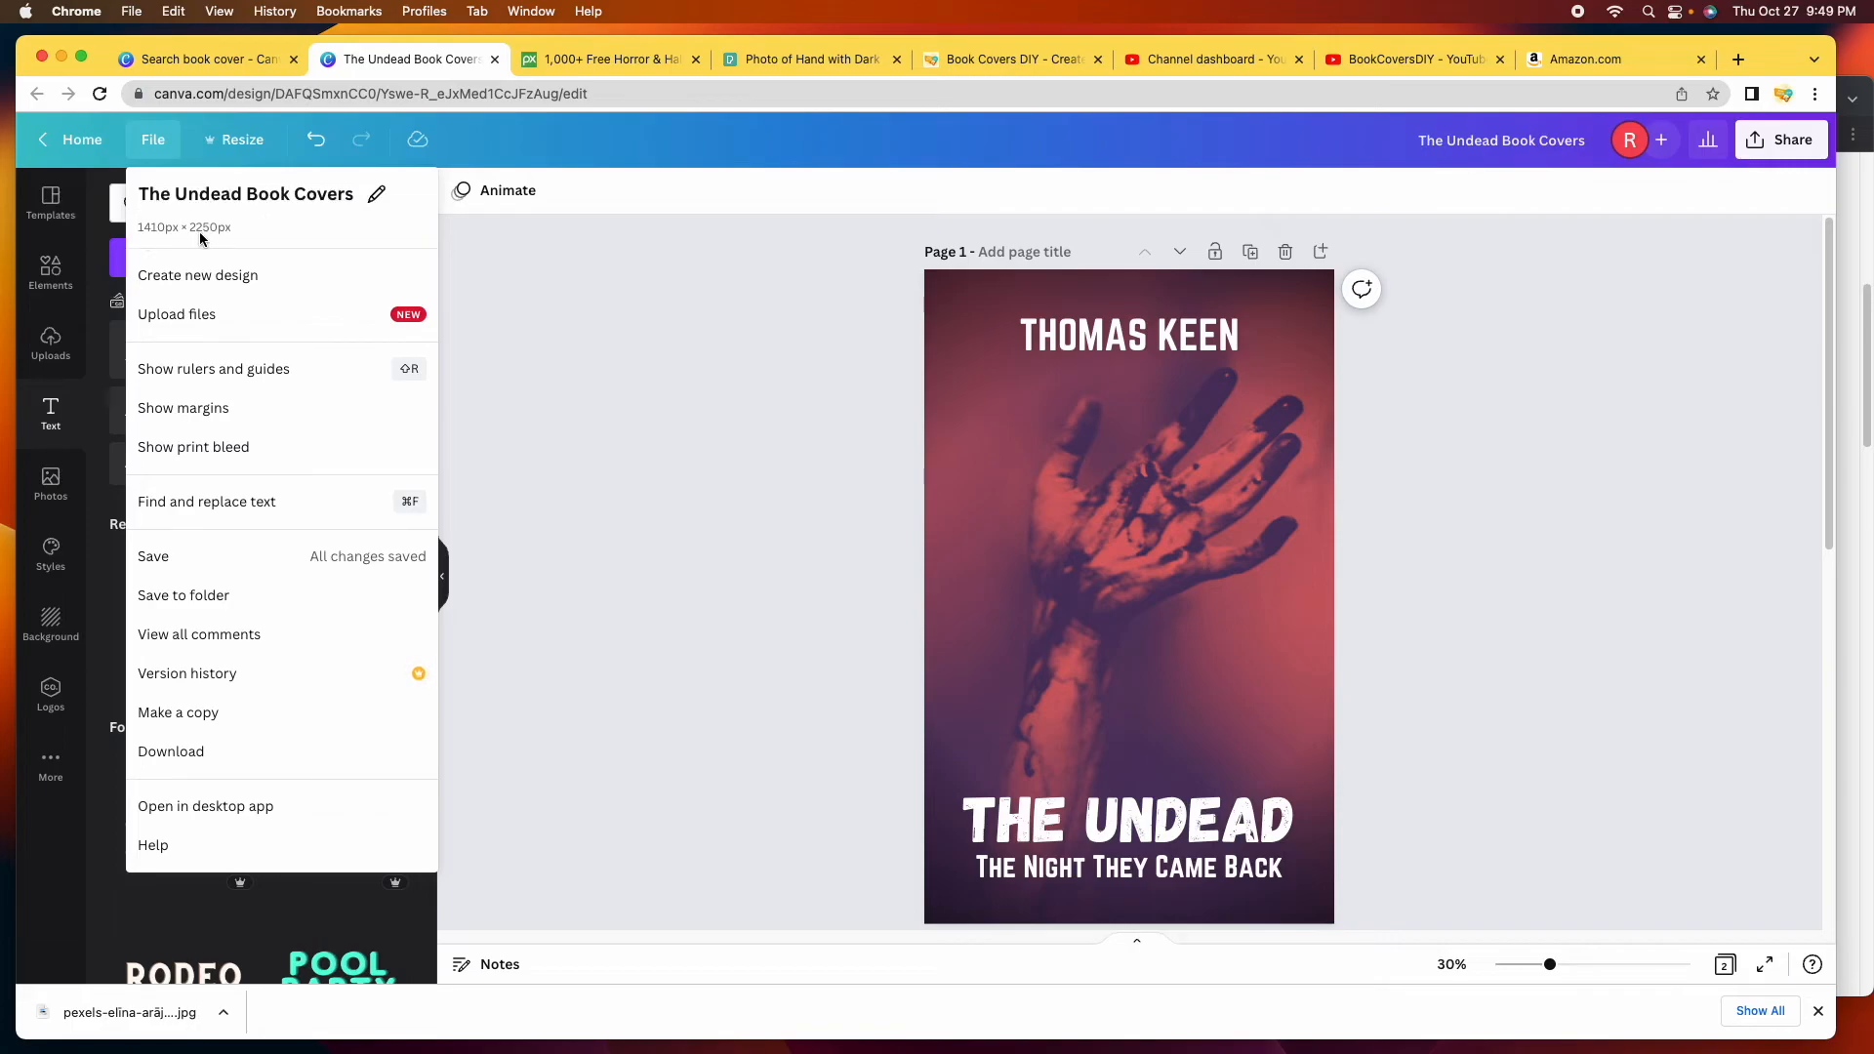
{"action": "left_click", "coordinate": [1492, 635]}
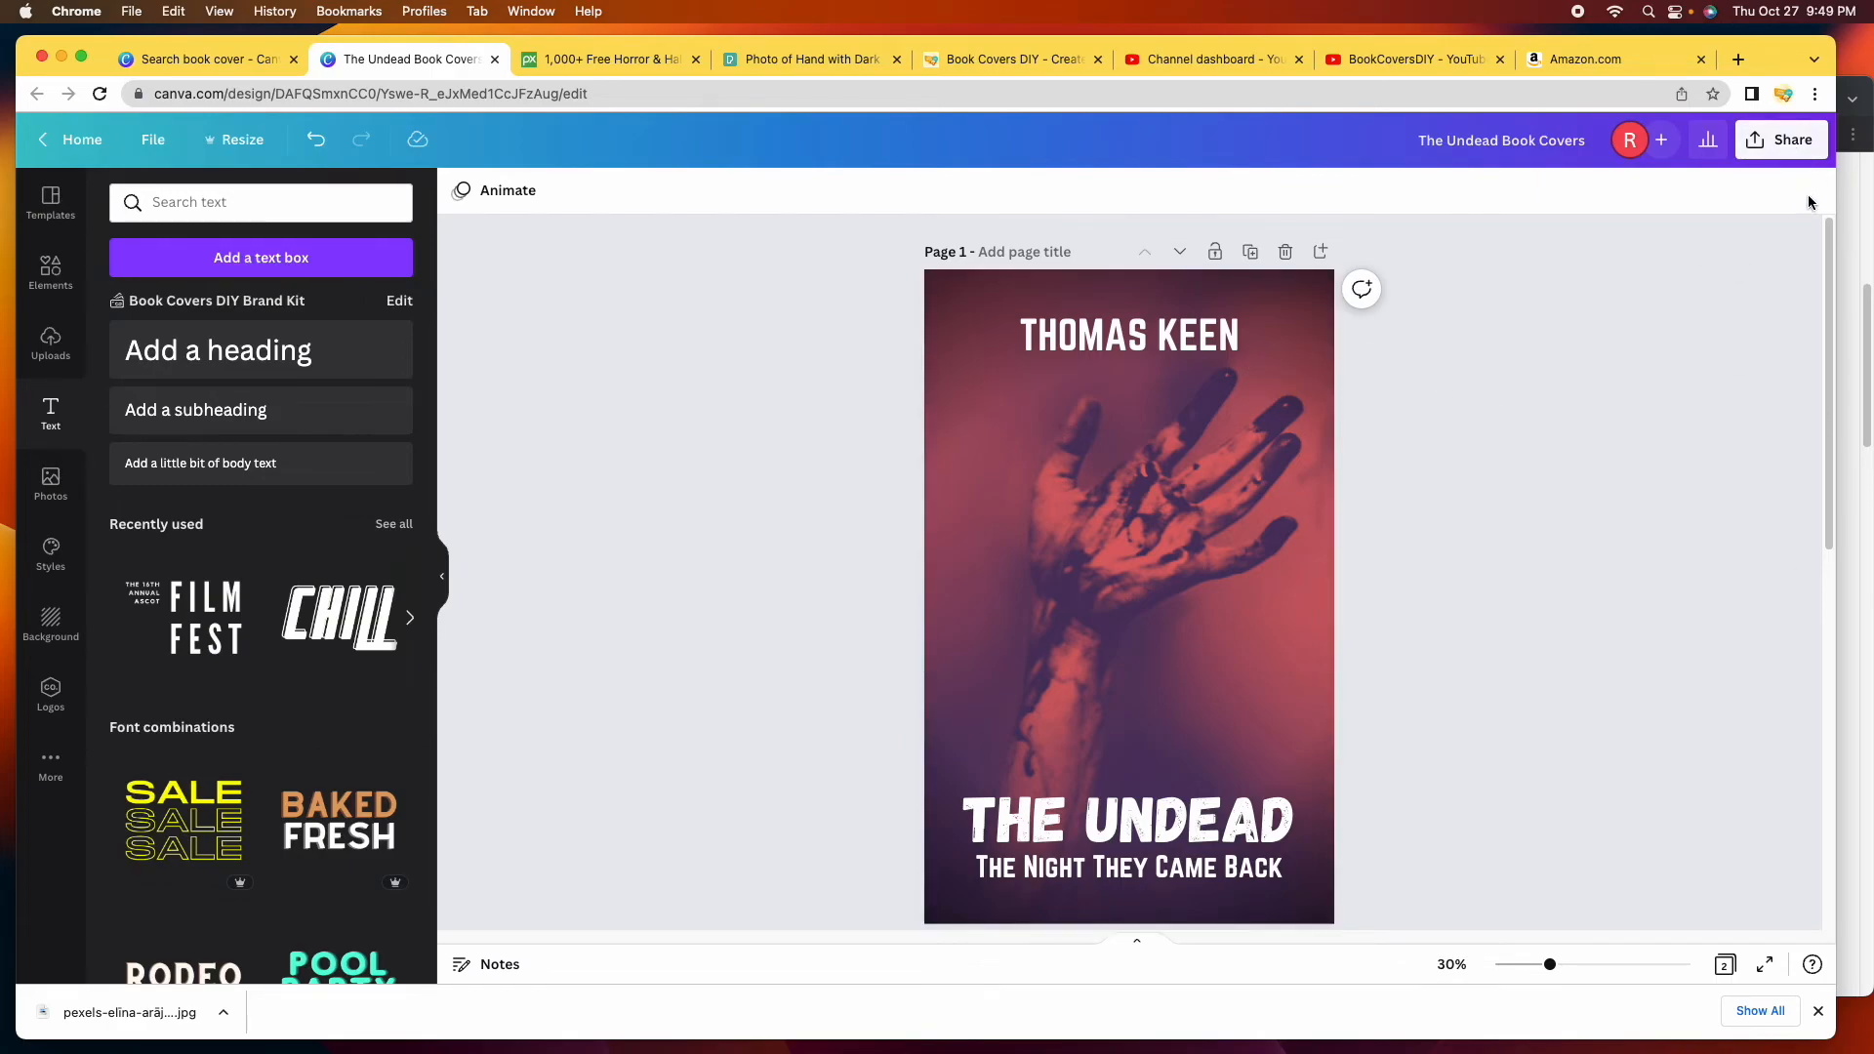
Download all pages with the file type switched from PDF Standard to JPG.
{"action": "left_click", "coordinate": [1794, 140]}
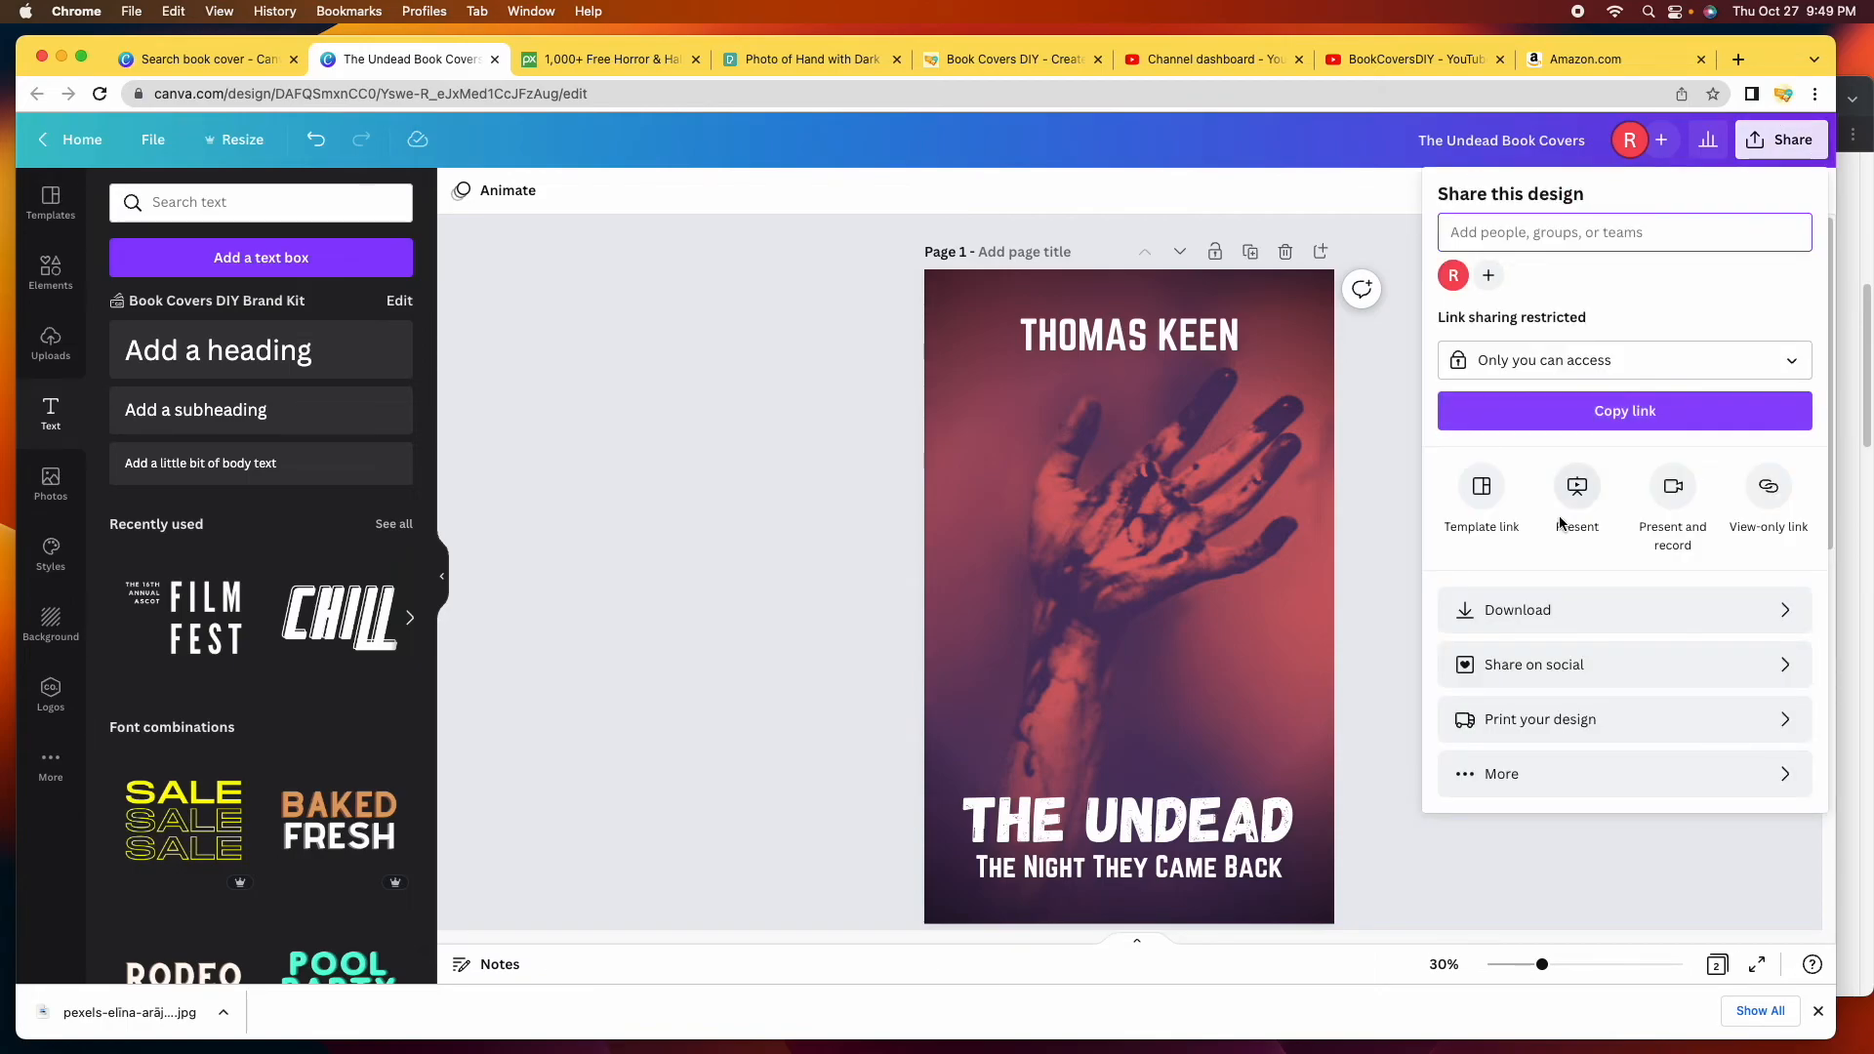
{"action": "left_click", "coordinate": [1563, 609]}
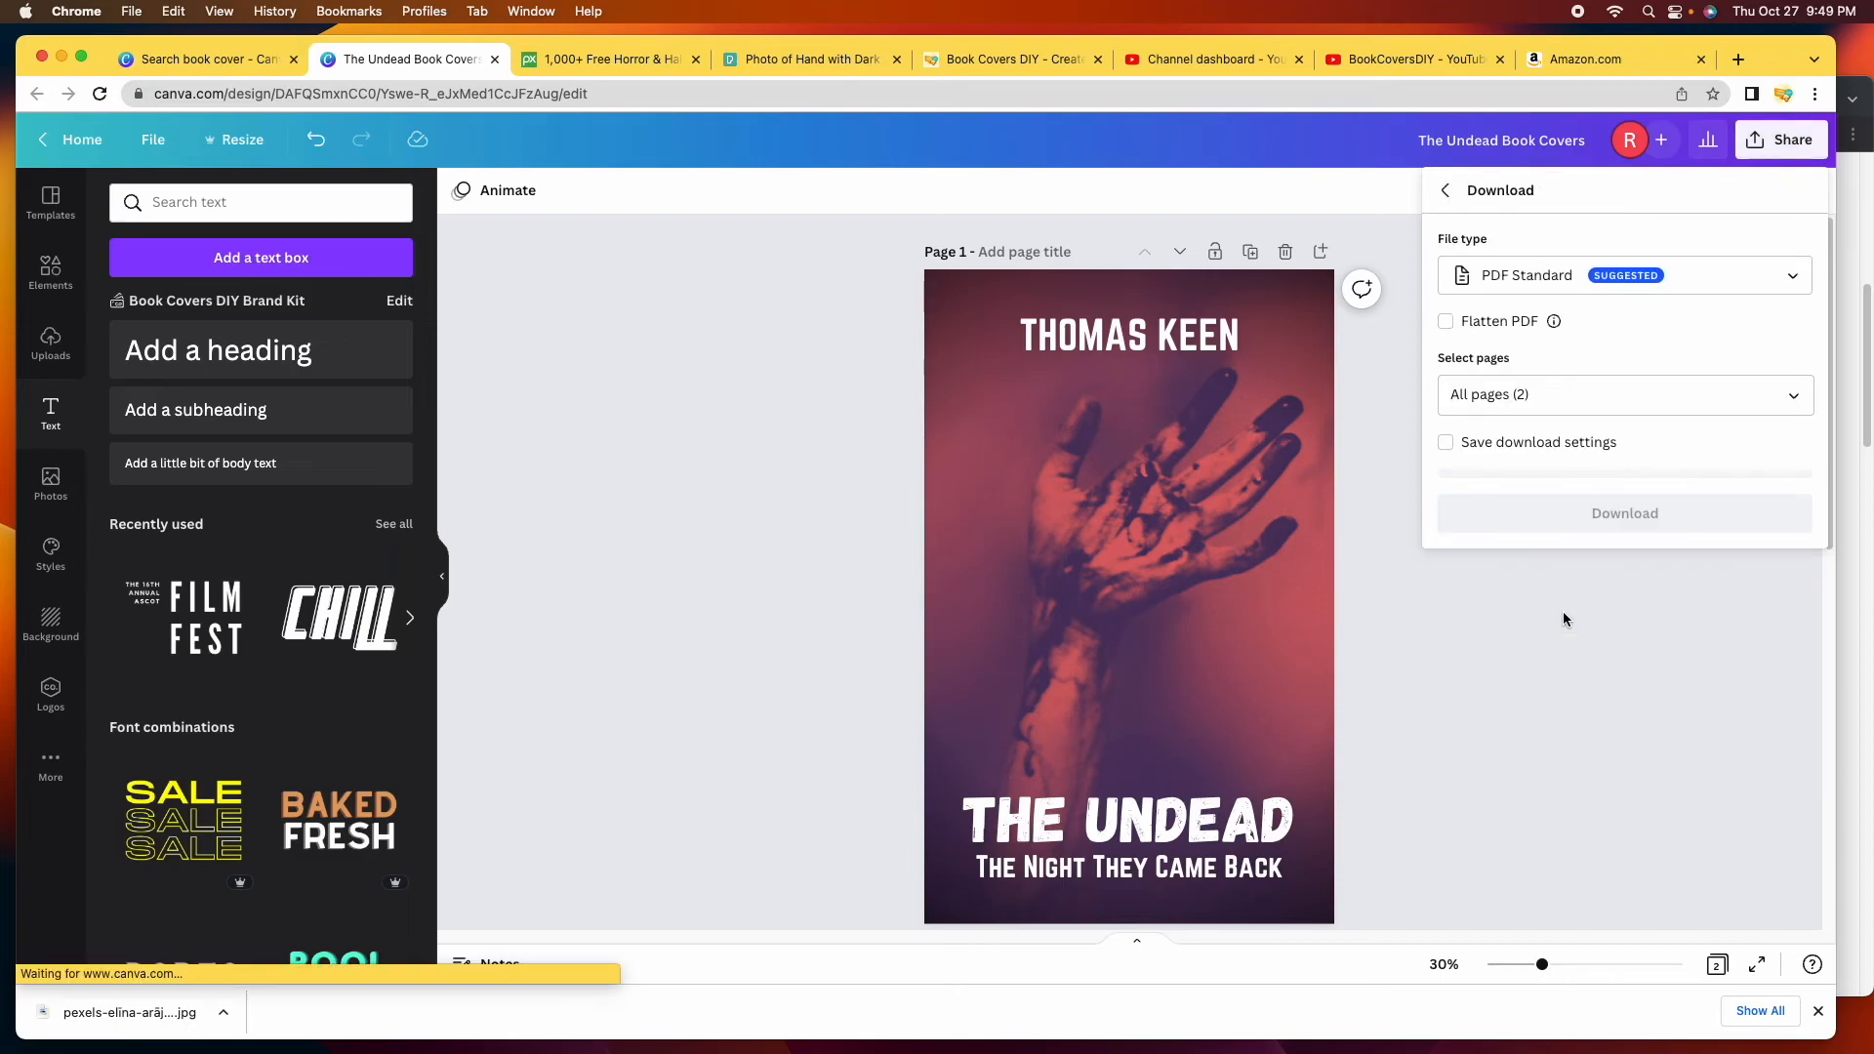
{"action": "left_click", "coordinate": [1765, 277]}
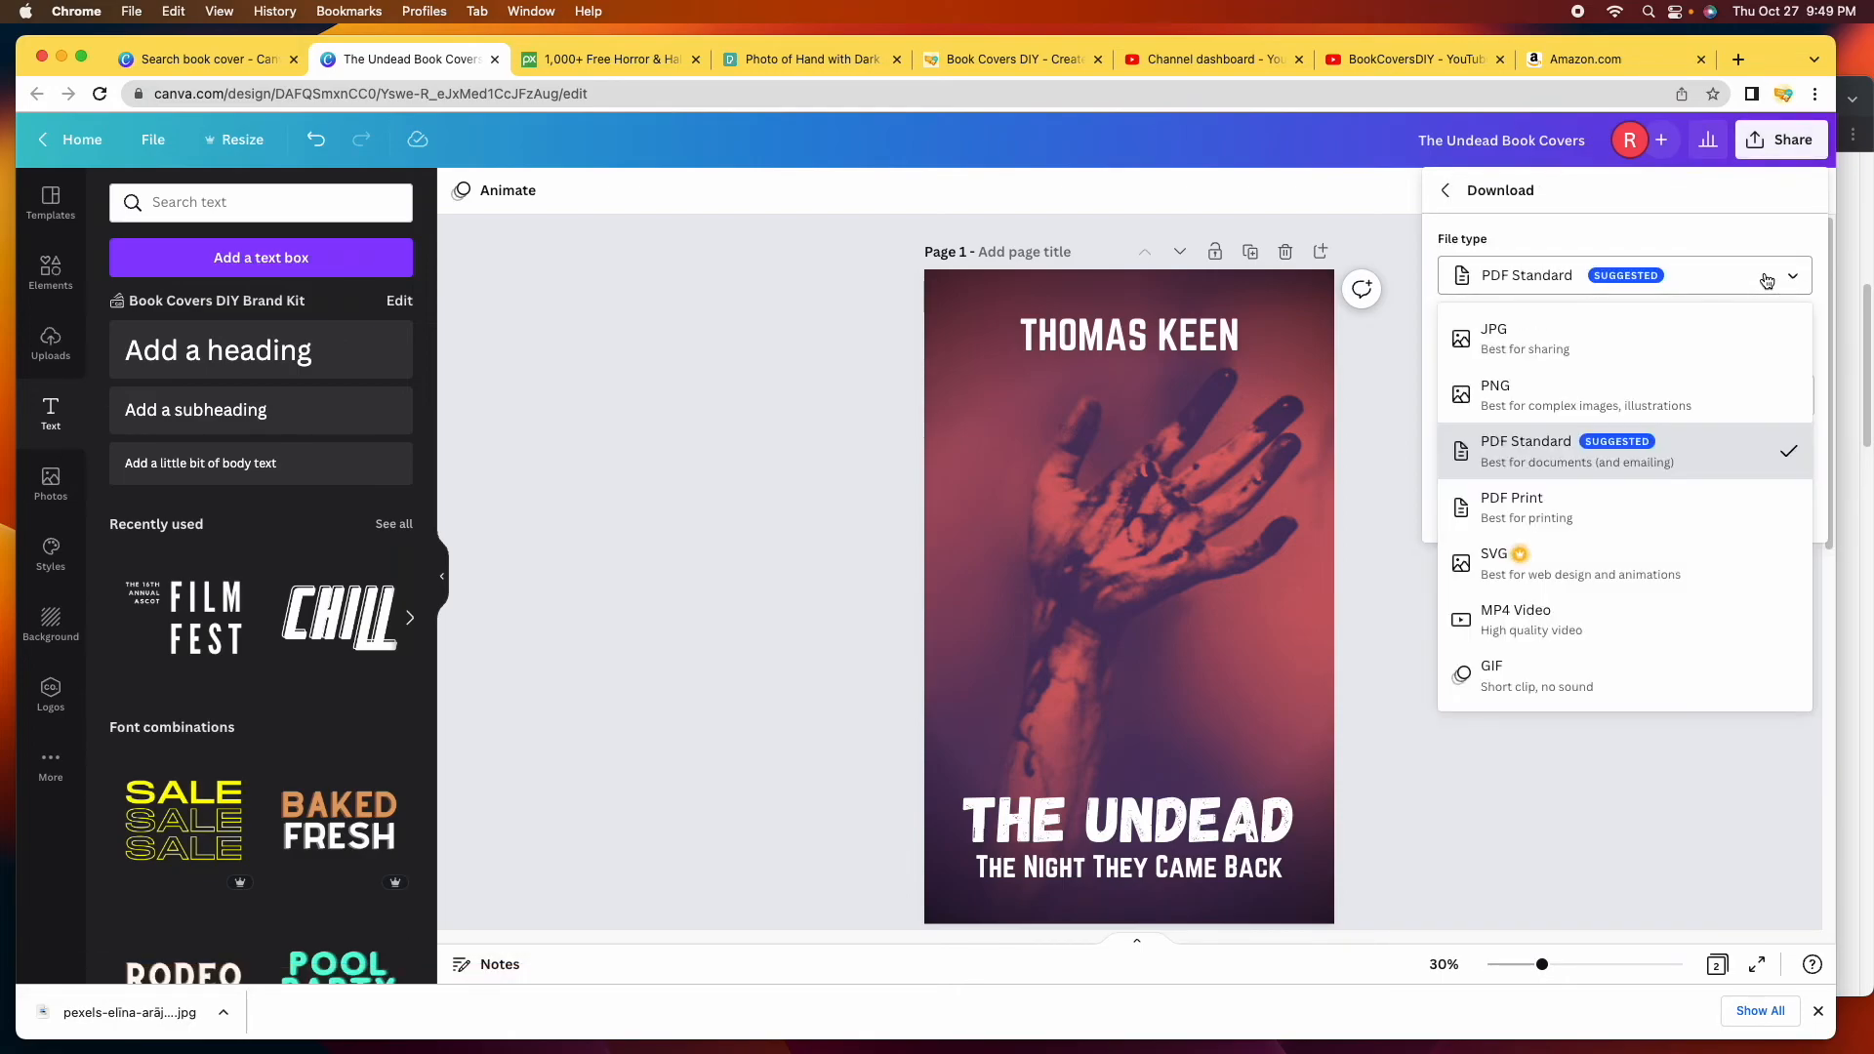
{"action": "left_click", "coordinate": [1594, 342]}
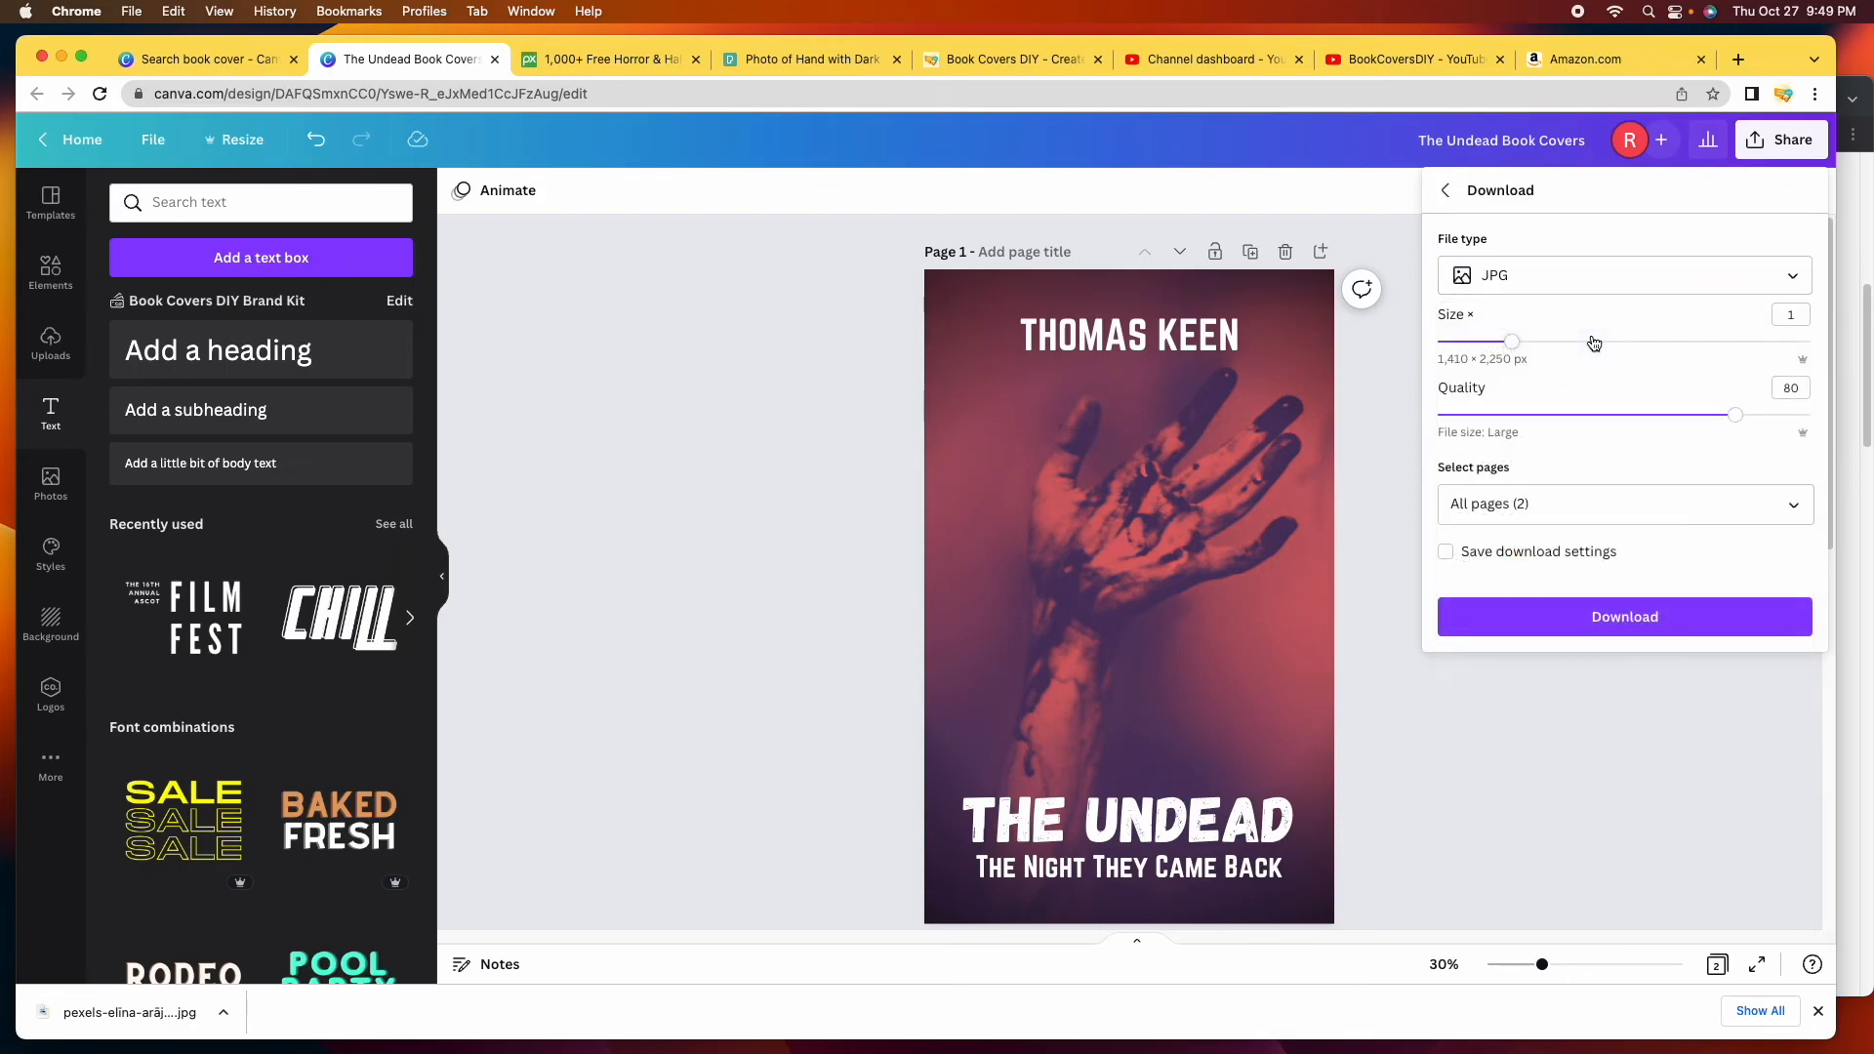
{"action": "left_click", "coordinate": [1548, 619]}
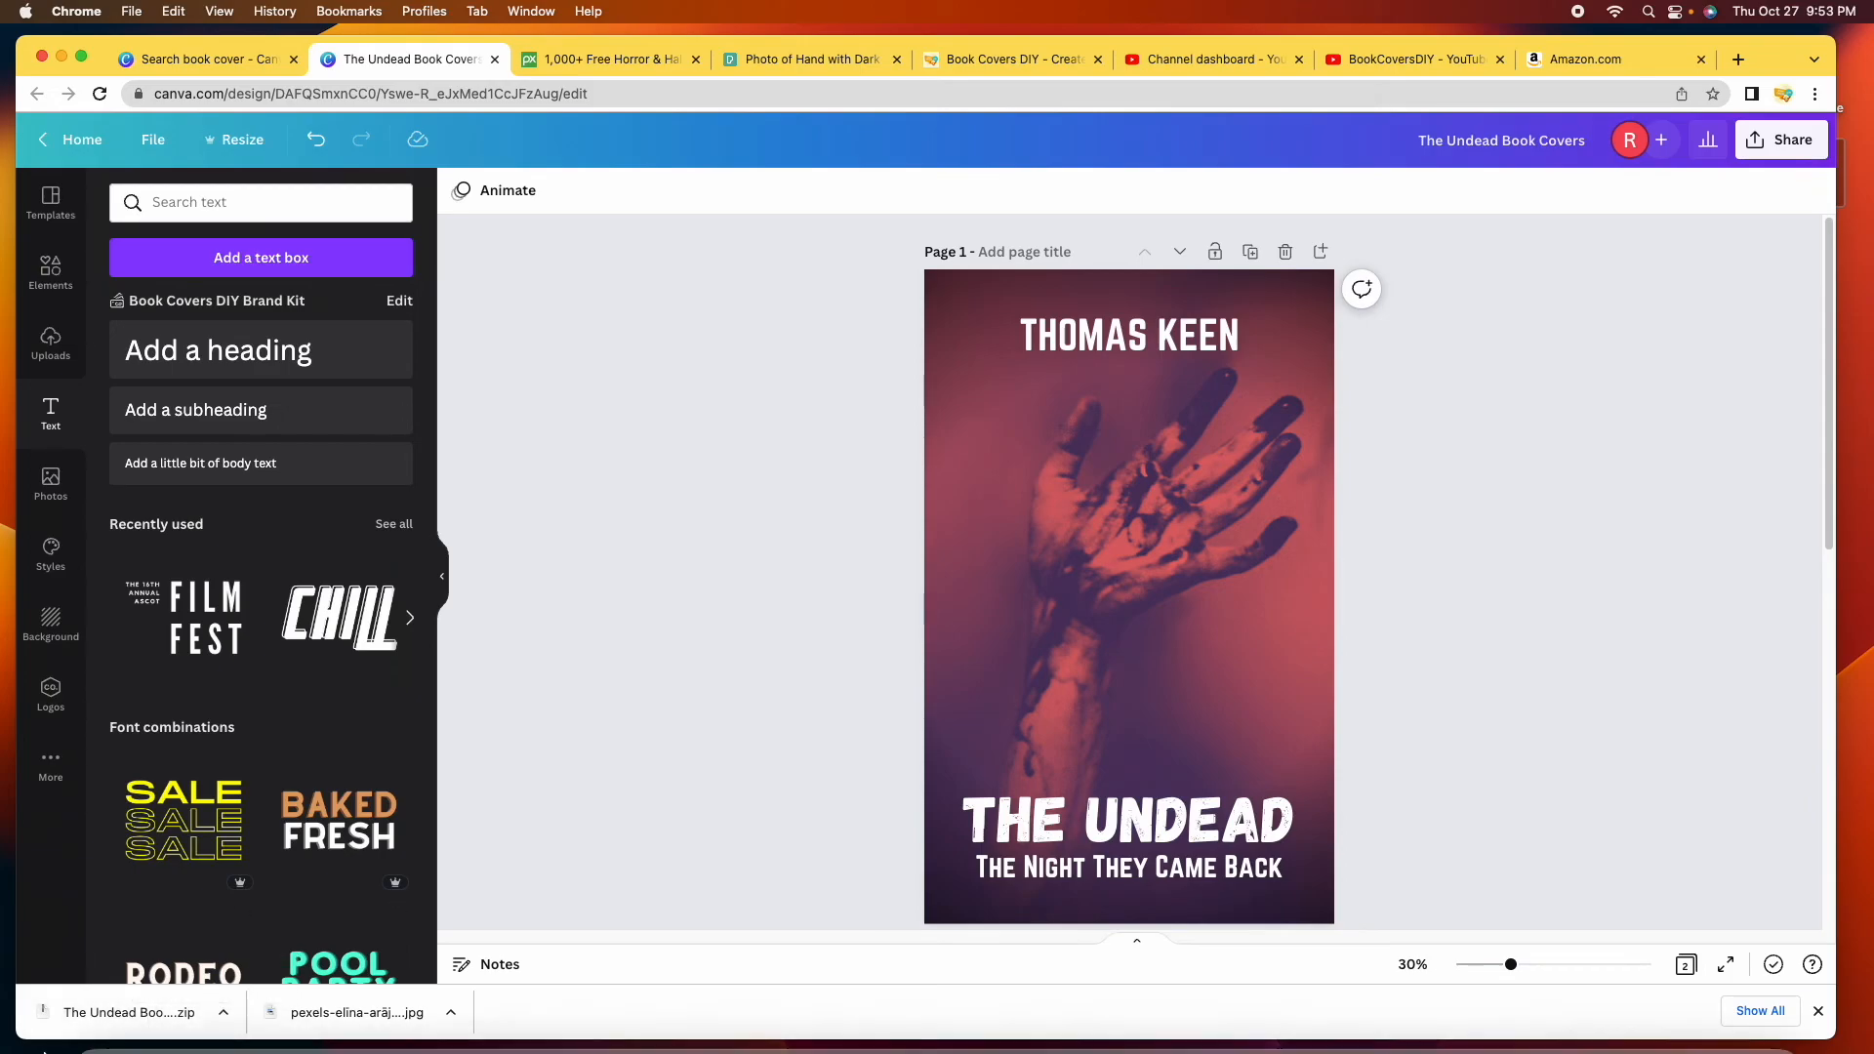
Extract The Undead Book Covers zip from the Downloads folder in Finder.
{"action": "left_click", "coordinate": [101, 1030]}
{"action": "left_click", "coordinate": [151, 366]}
{"action": "left_click_drag", "start_coordinate": [510, 235], "coordinate": [614, 217]}
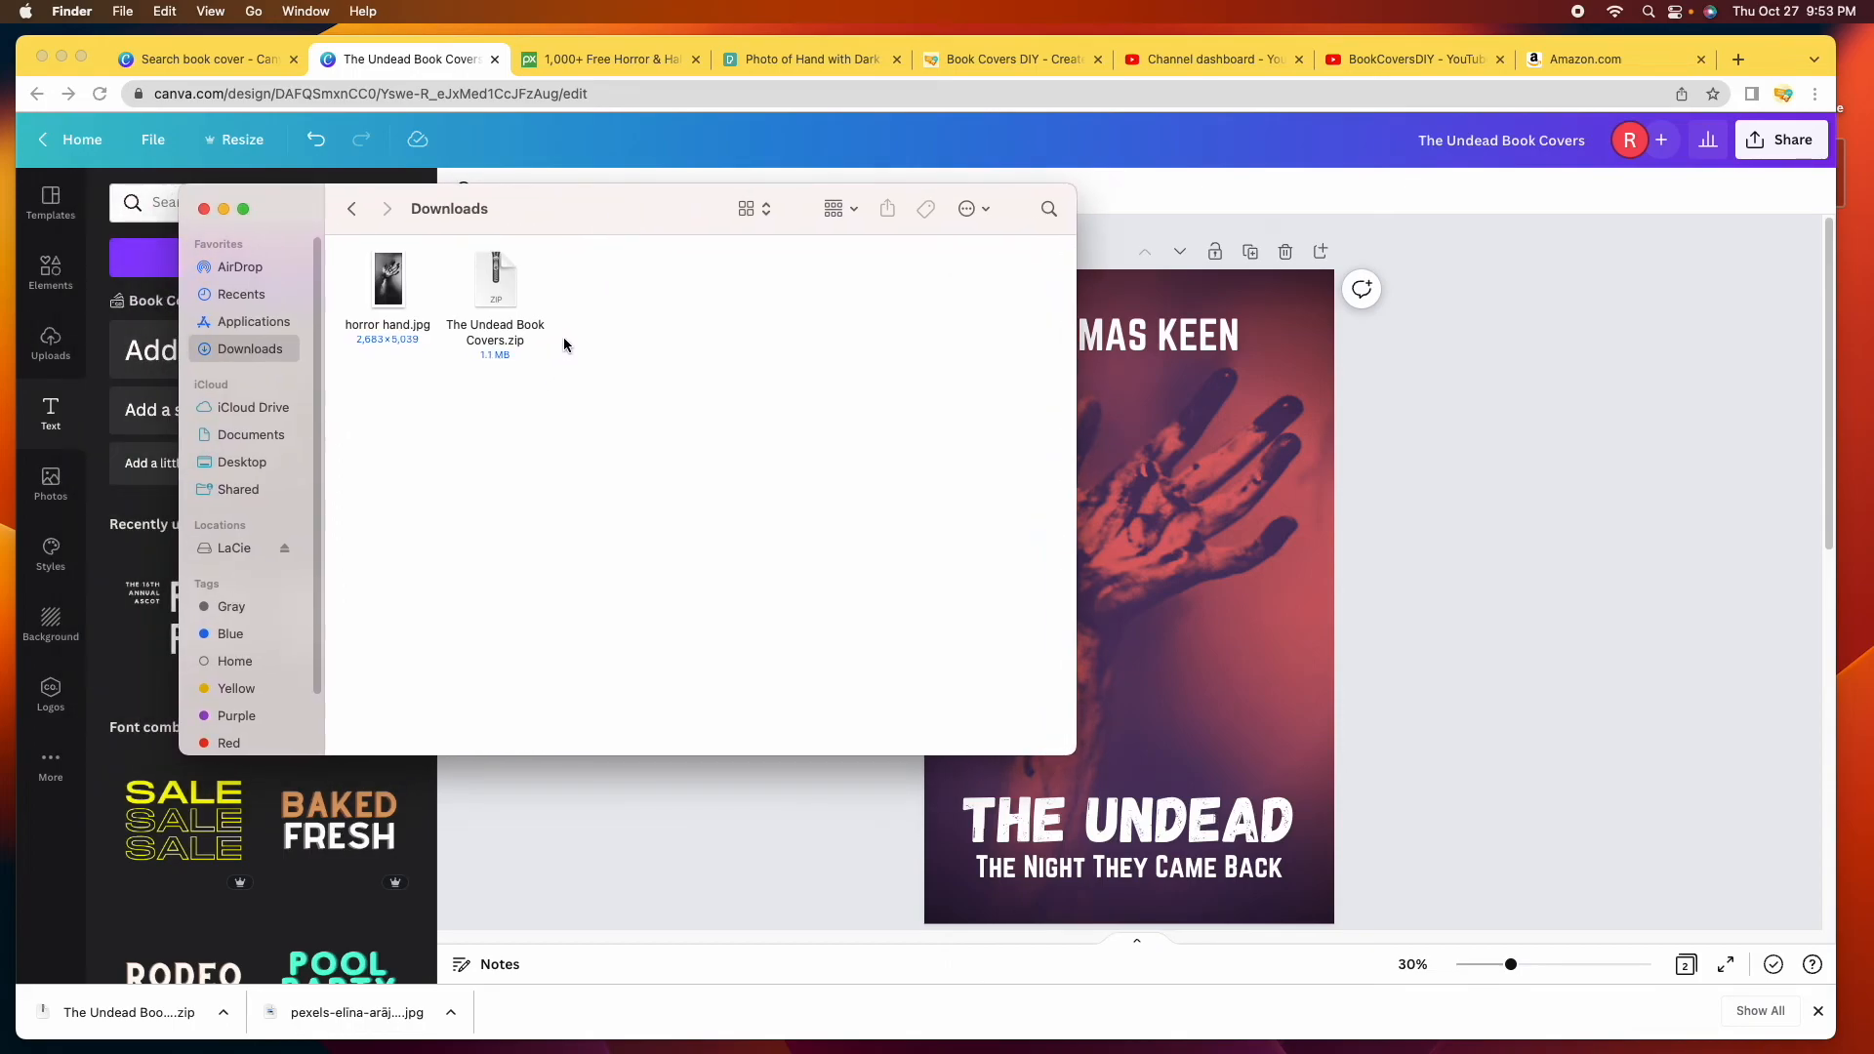
{"action": "left_click", "coordinate": [507, 296]}
{"action": "double_click", "coordinate": [508, 296]}
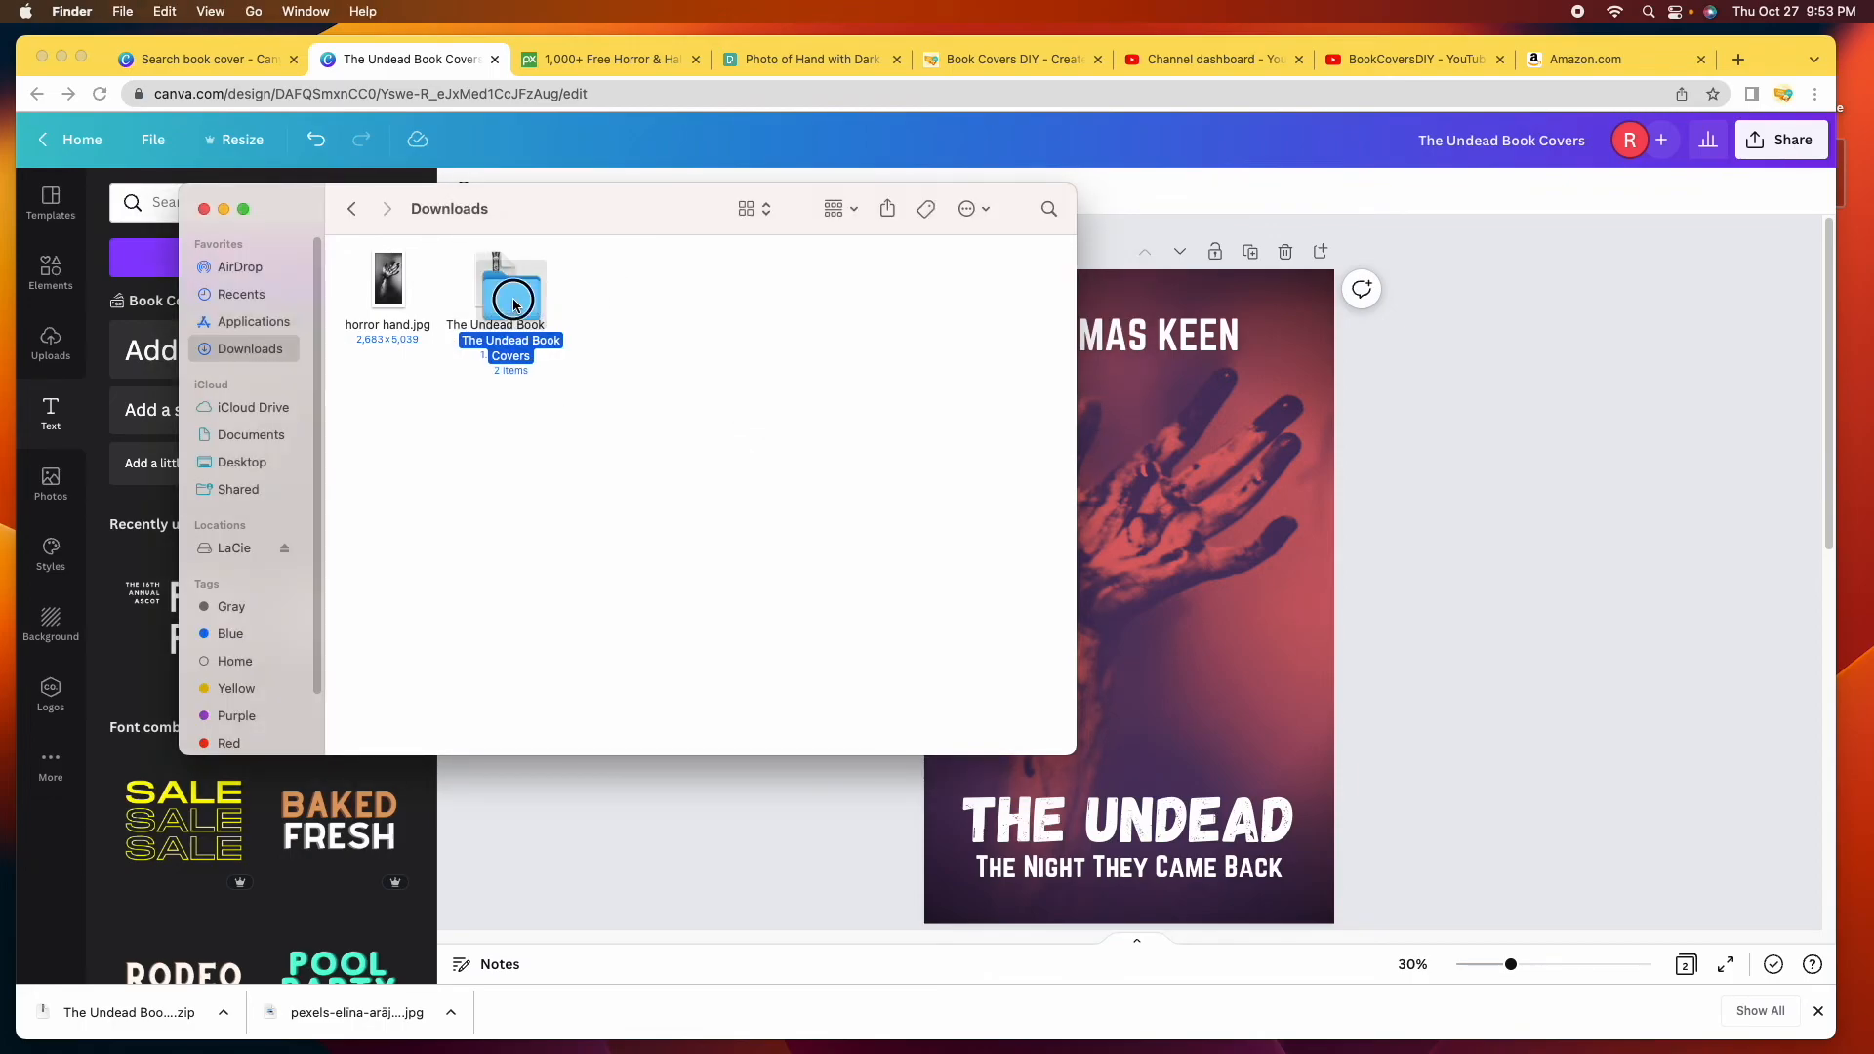
Open the extracted folder and view 1.jpg in Preview.
{"action": "left_click", "coordinate": [609, 304]}
{"action": "double_click", "coordinate": [608, 304]}
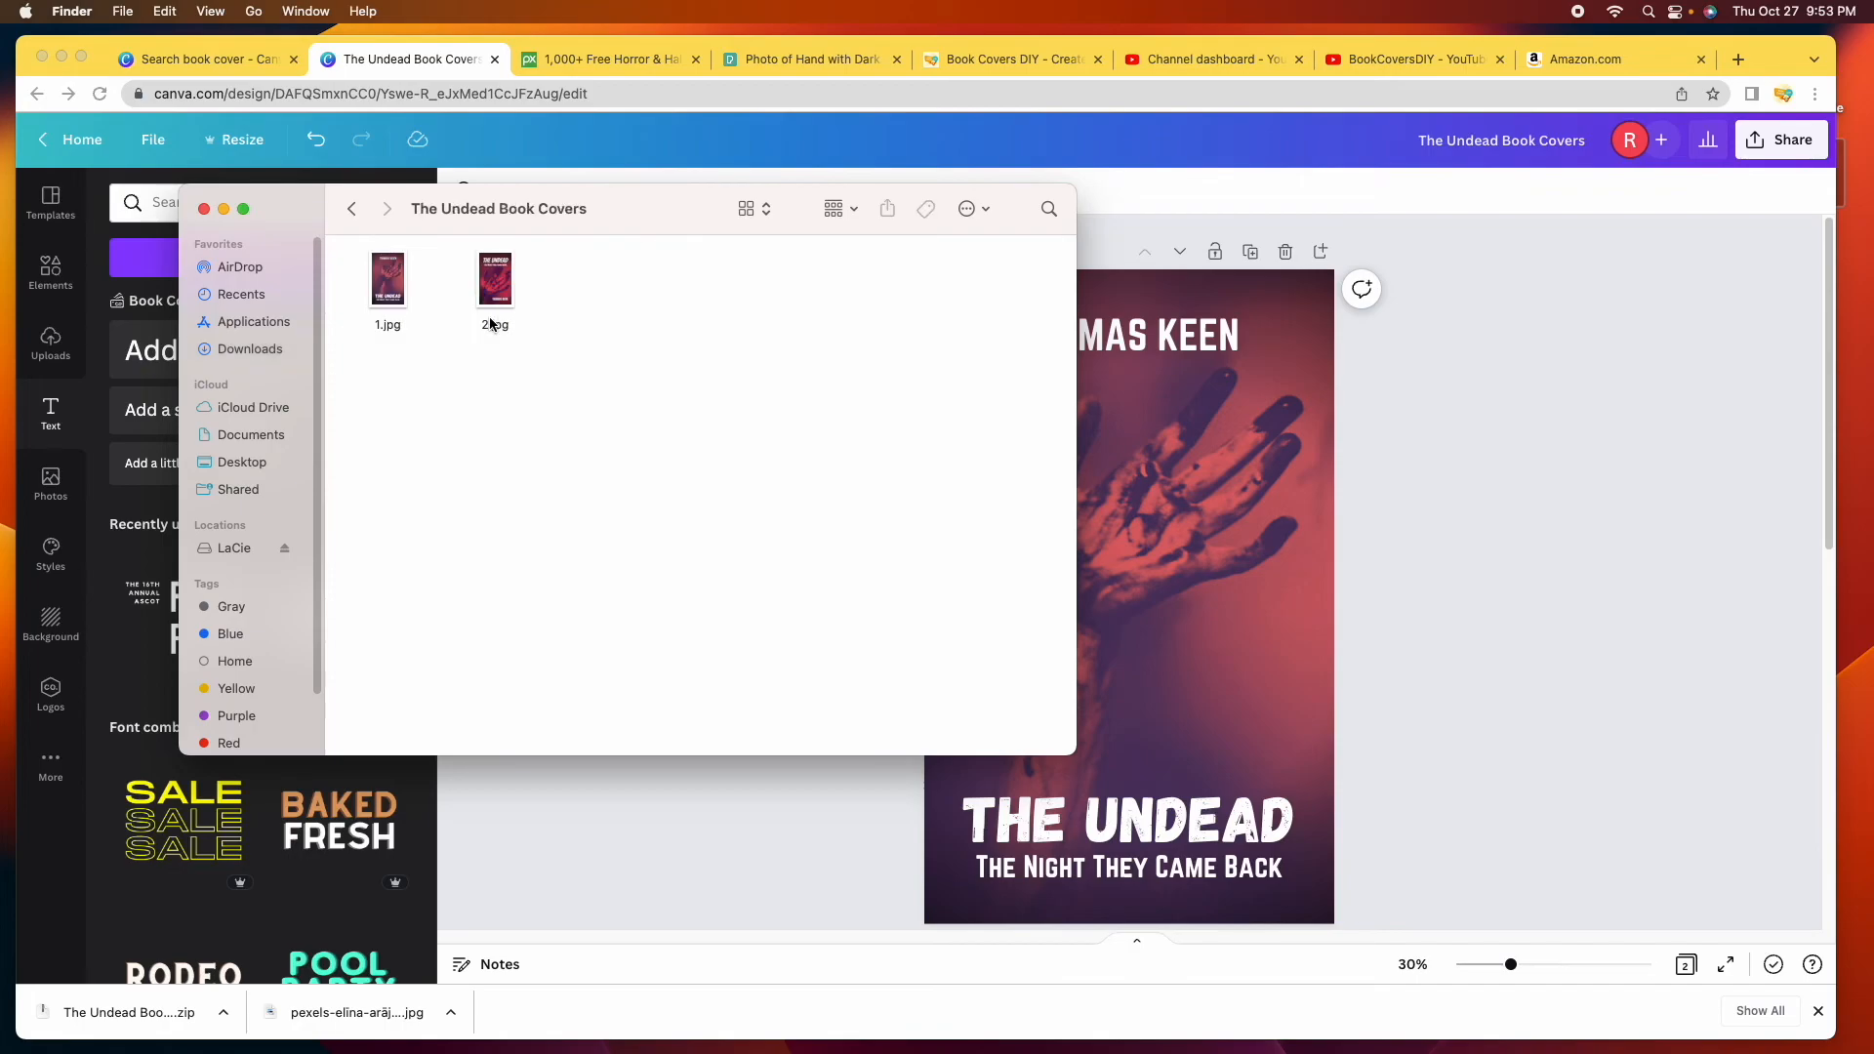
{"action": "double_click", "coordinate": [388, 286]}
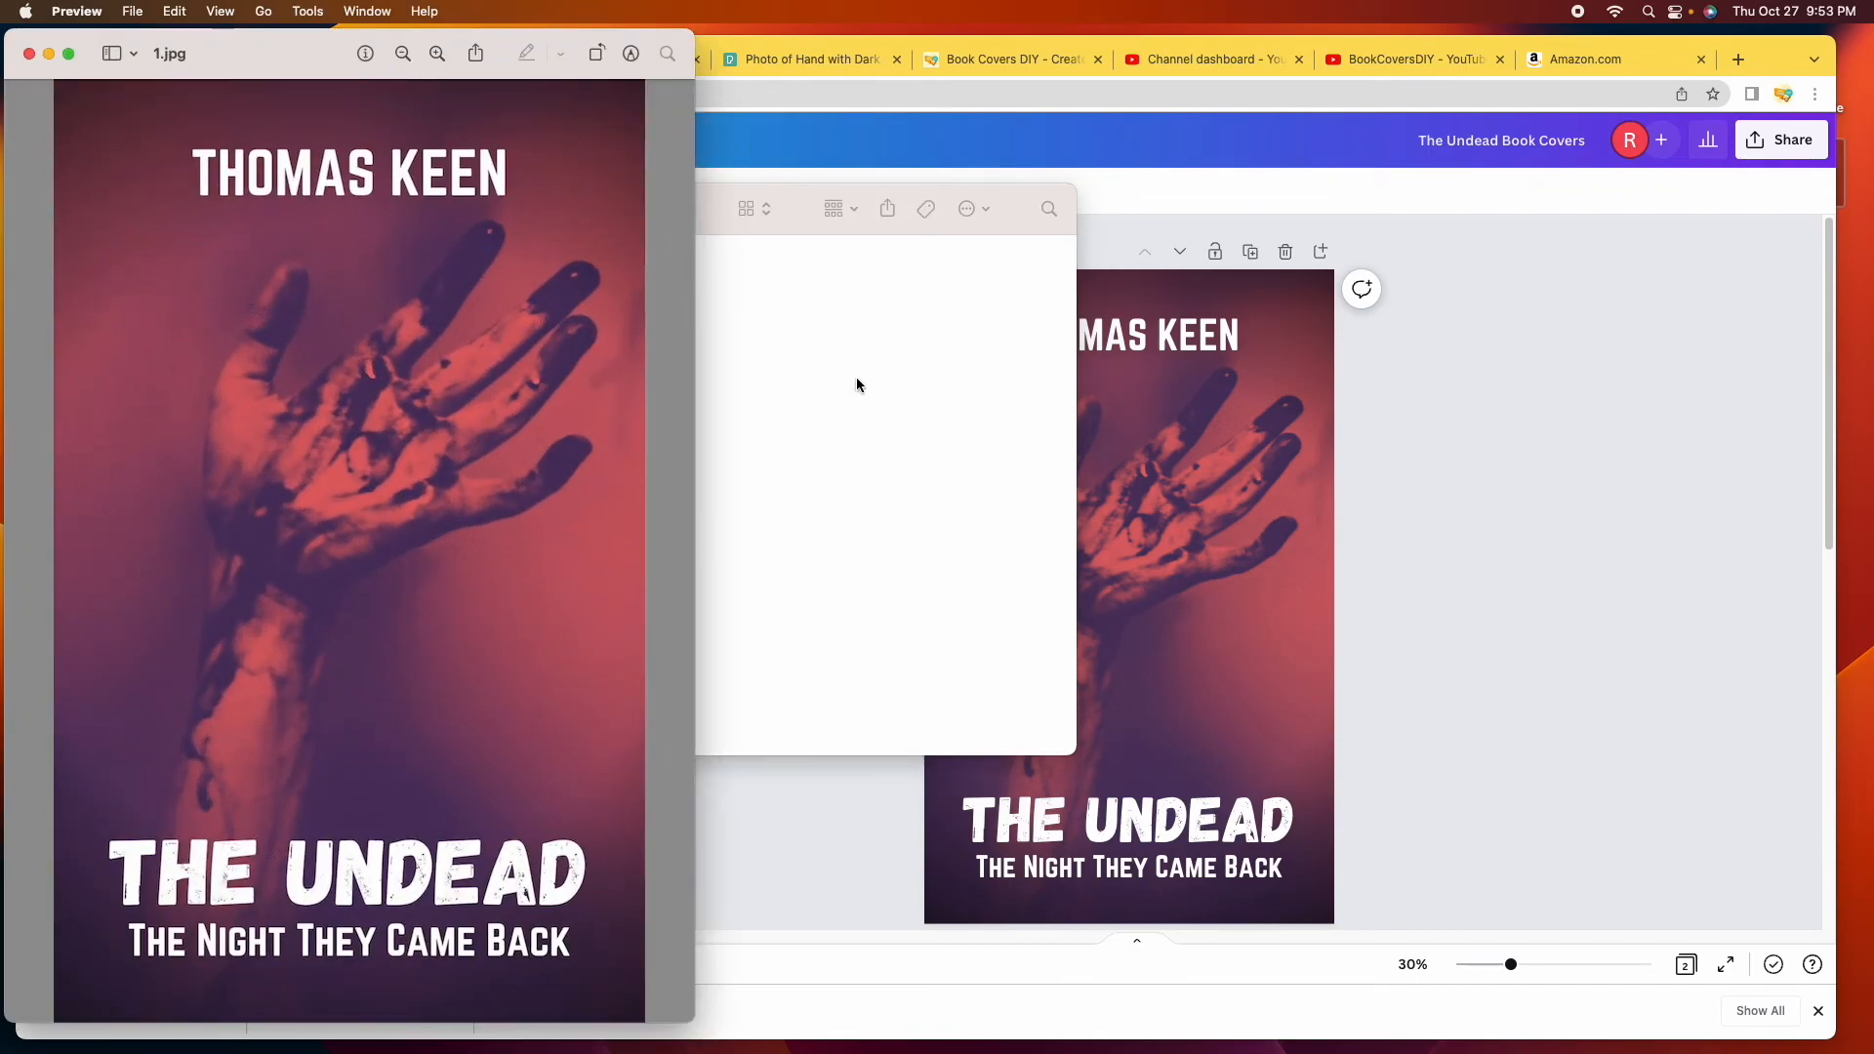
Open 2.jpg beside 1.jpg in Preview, then switch Chrome to the Book Covers DIY tab.
{"action": "left_click", "coordinate": [859, 386]}
{"action": "double_click", "coordinate": [494, 286]}
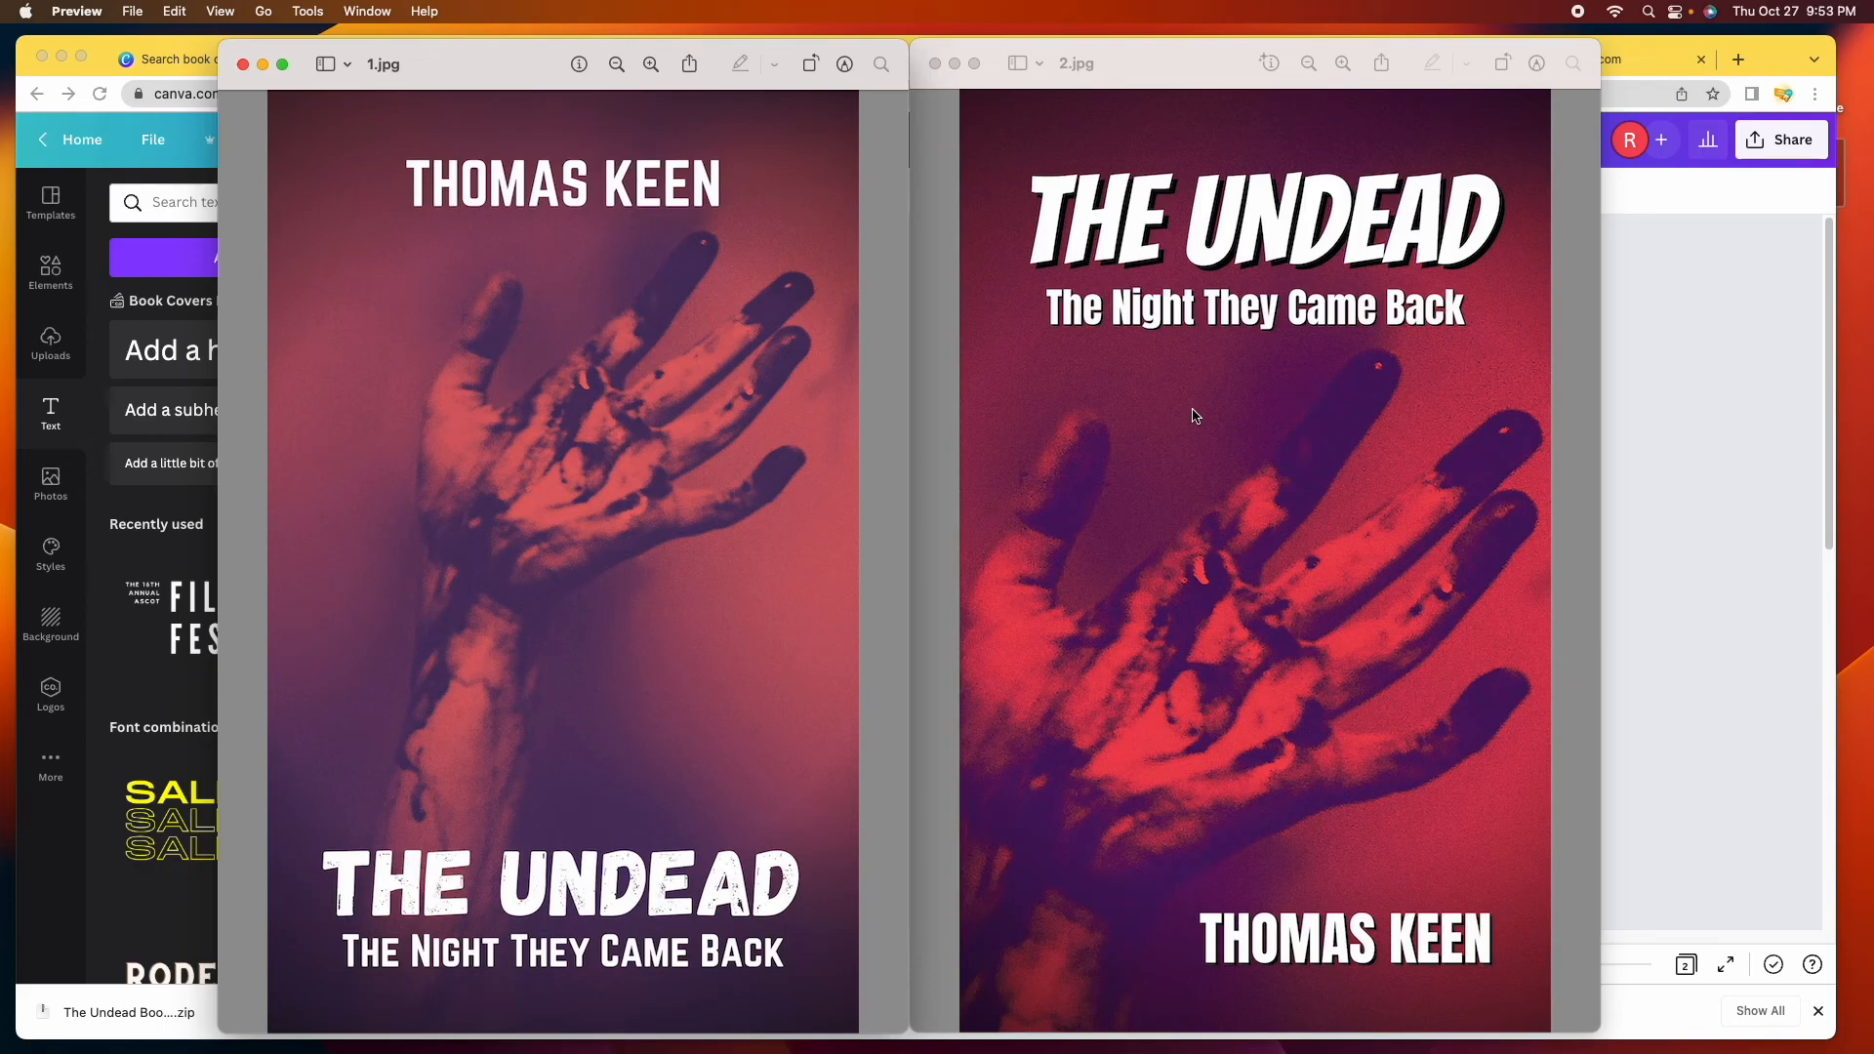
{"action": "left_click_drag", "start_coordinate": [465, 64], "coordinate": [462, 68]}
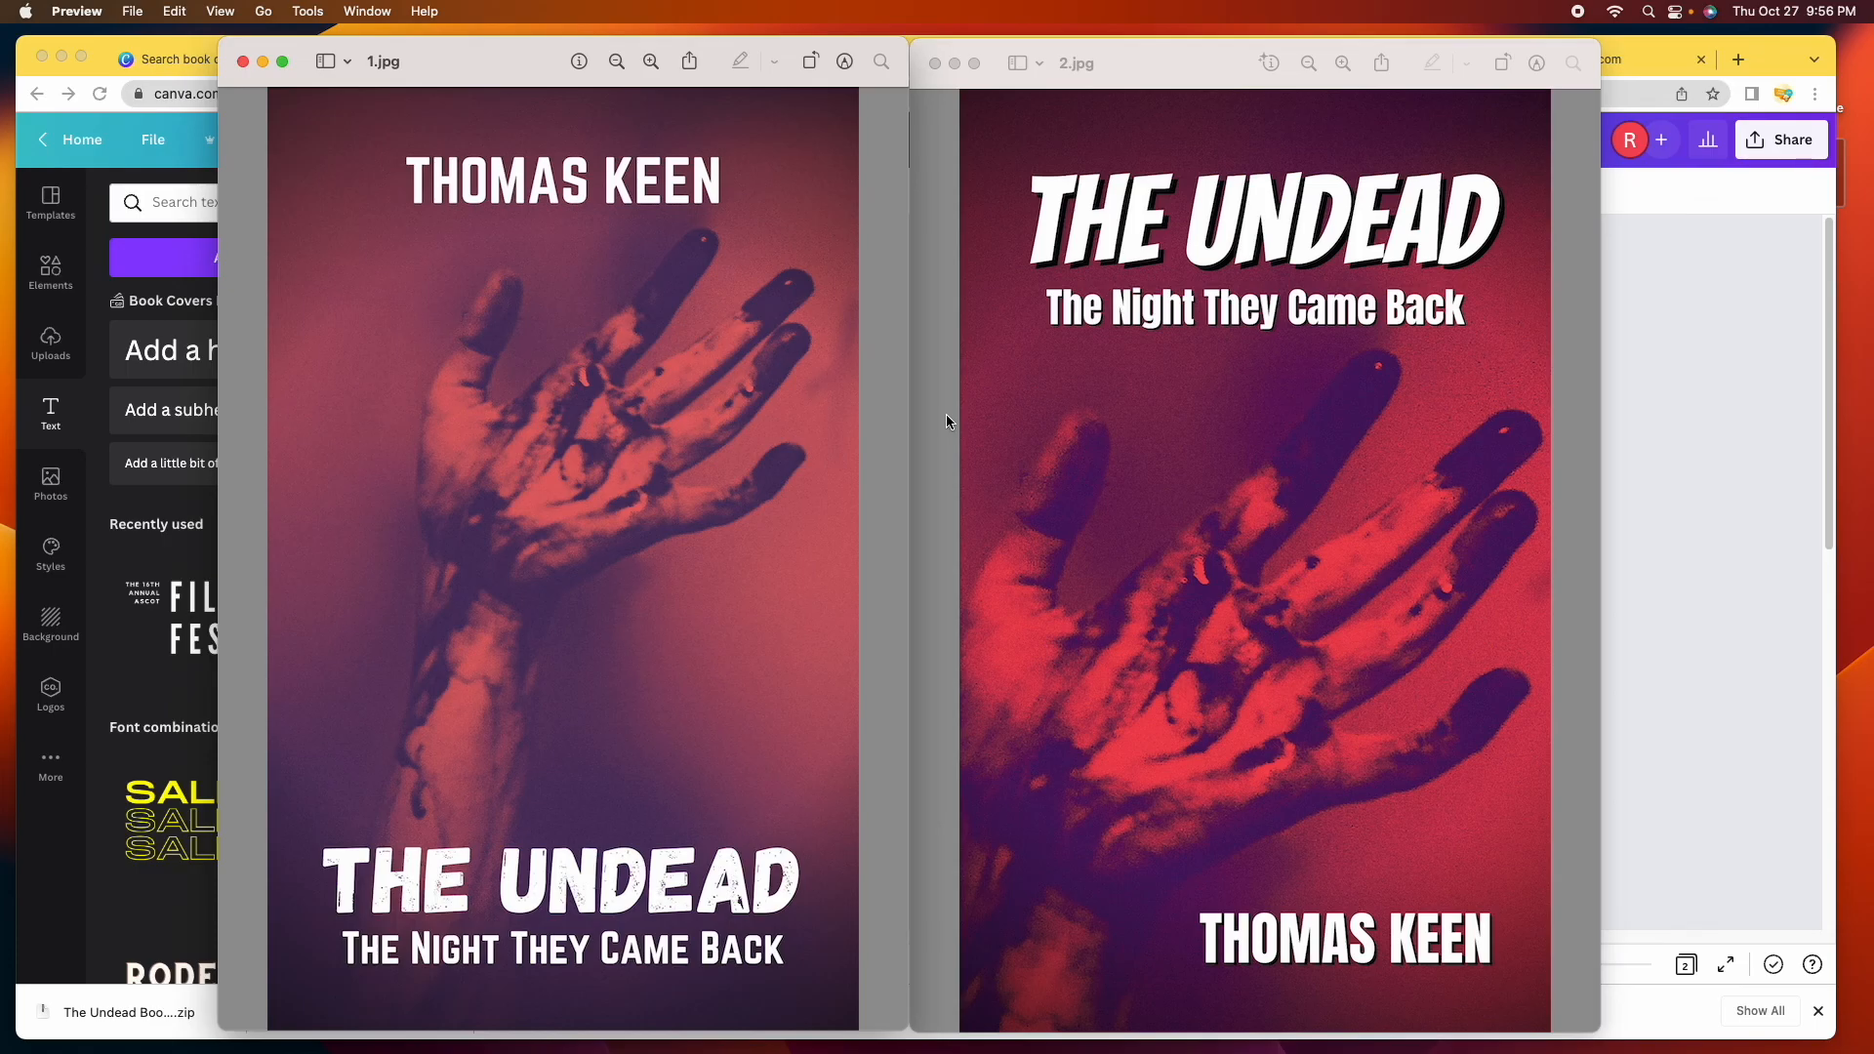
{"action": "left_click", "coordinate": [1667, 383]}
{"action": "left_click", "coordinate": [975, 59]}
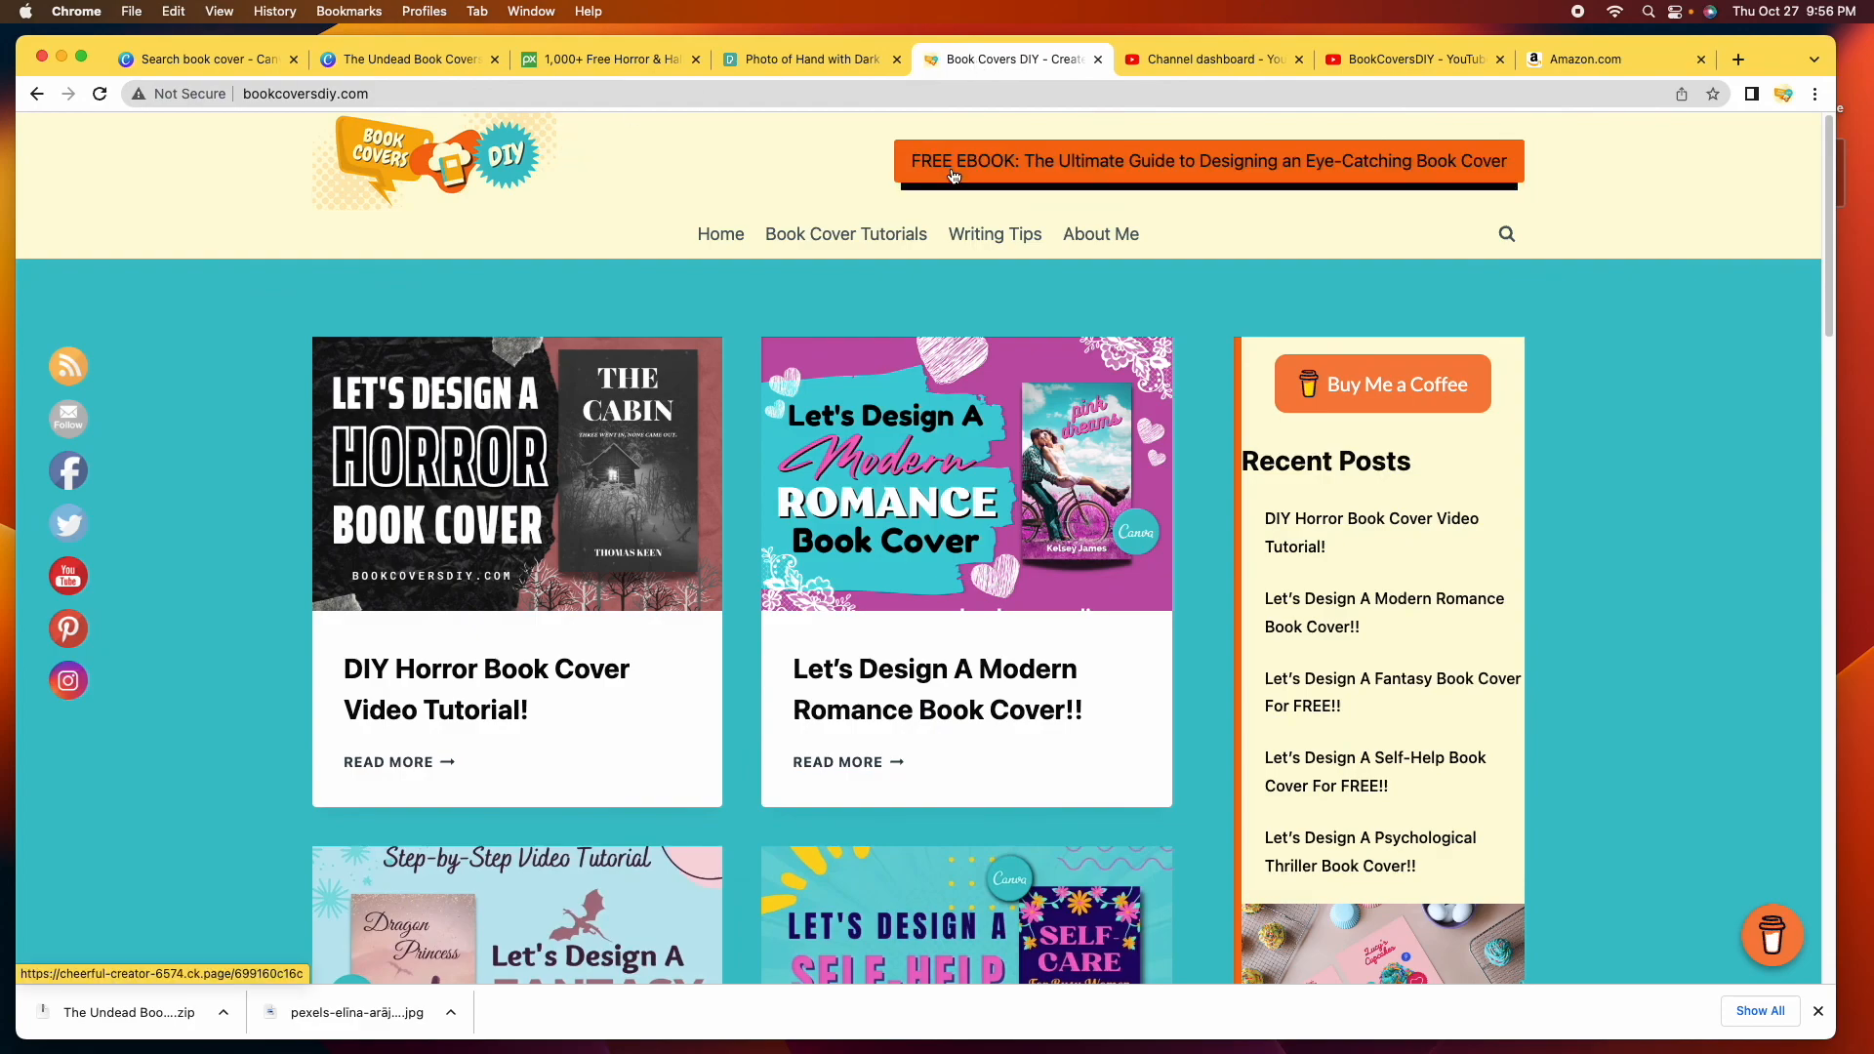
Browse the FREE EBOOK signup page, return to the homepage, then bring 1.jpg and 2.jpg forward.
{"action": "left_click", "coordinate": [1184, 171]}
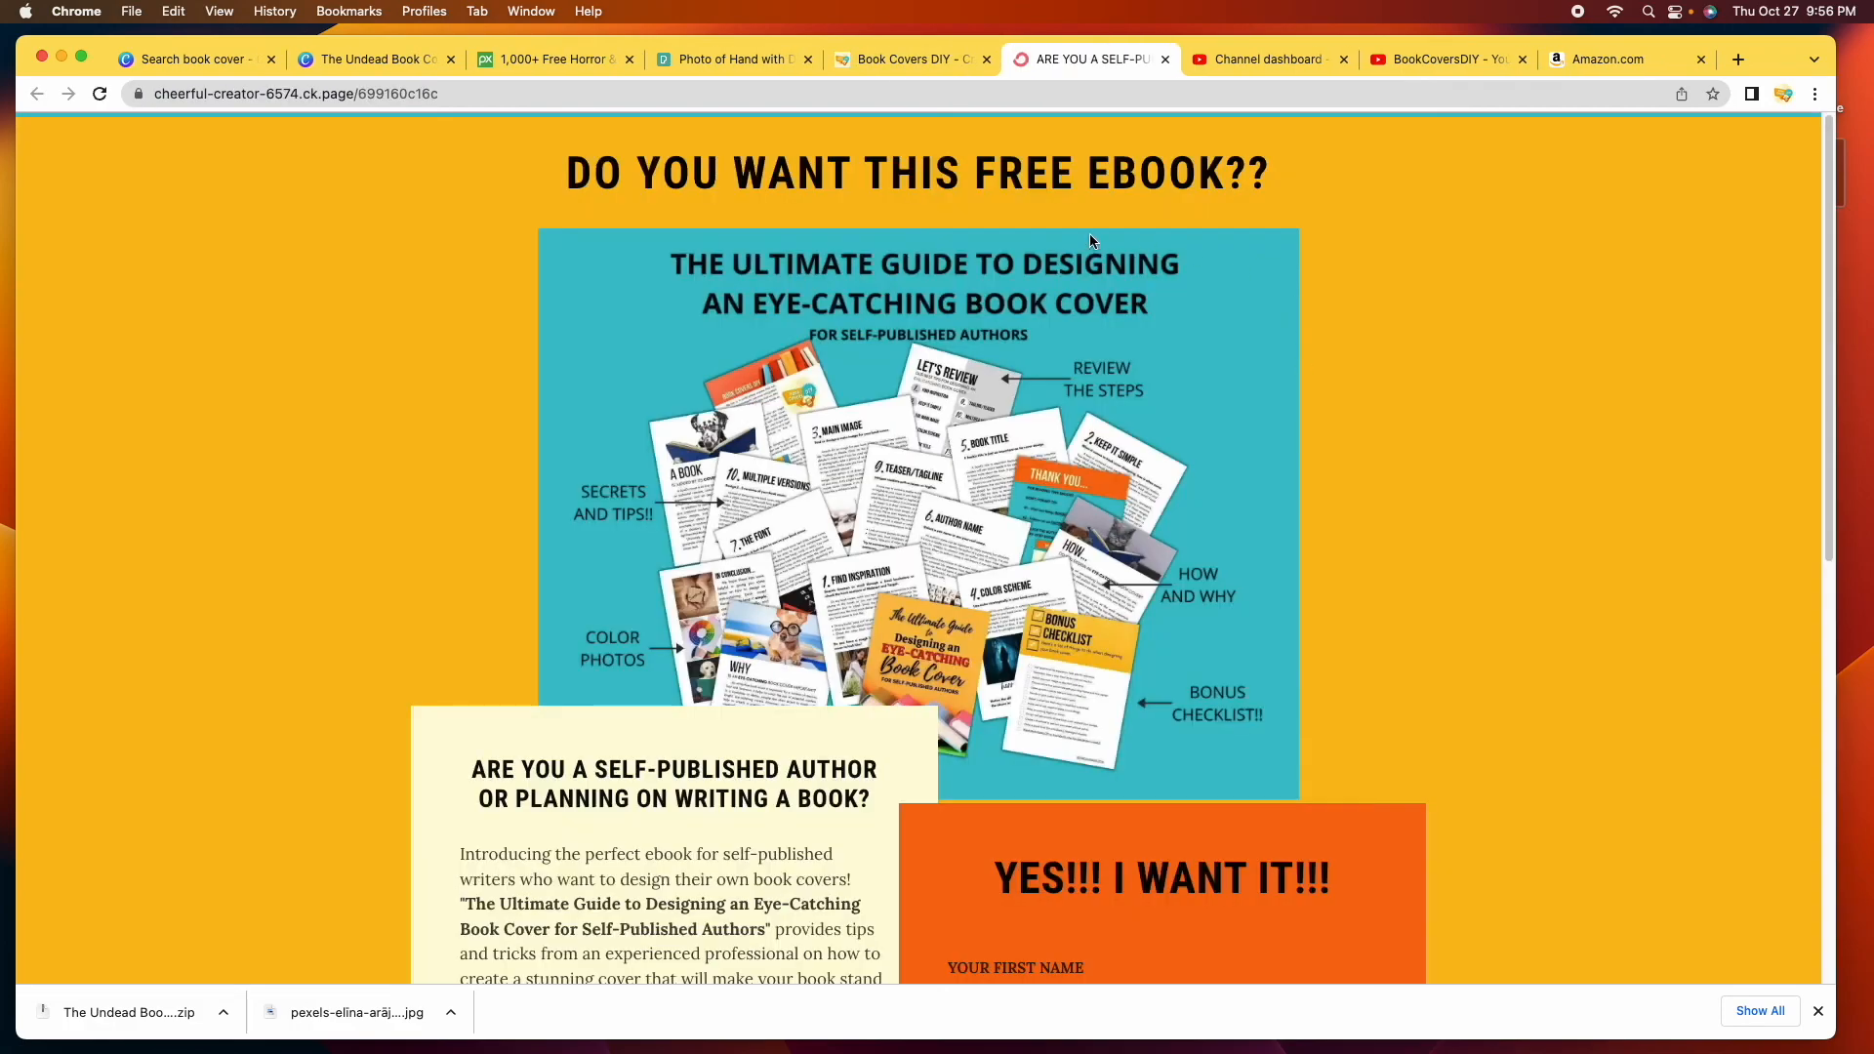
{"action": "scroll", "coordinate": [934, 497], "scroll_direction": "down", "scroll_amount": 5}
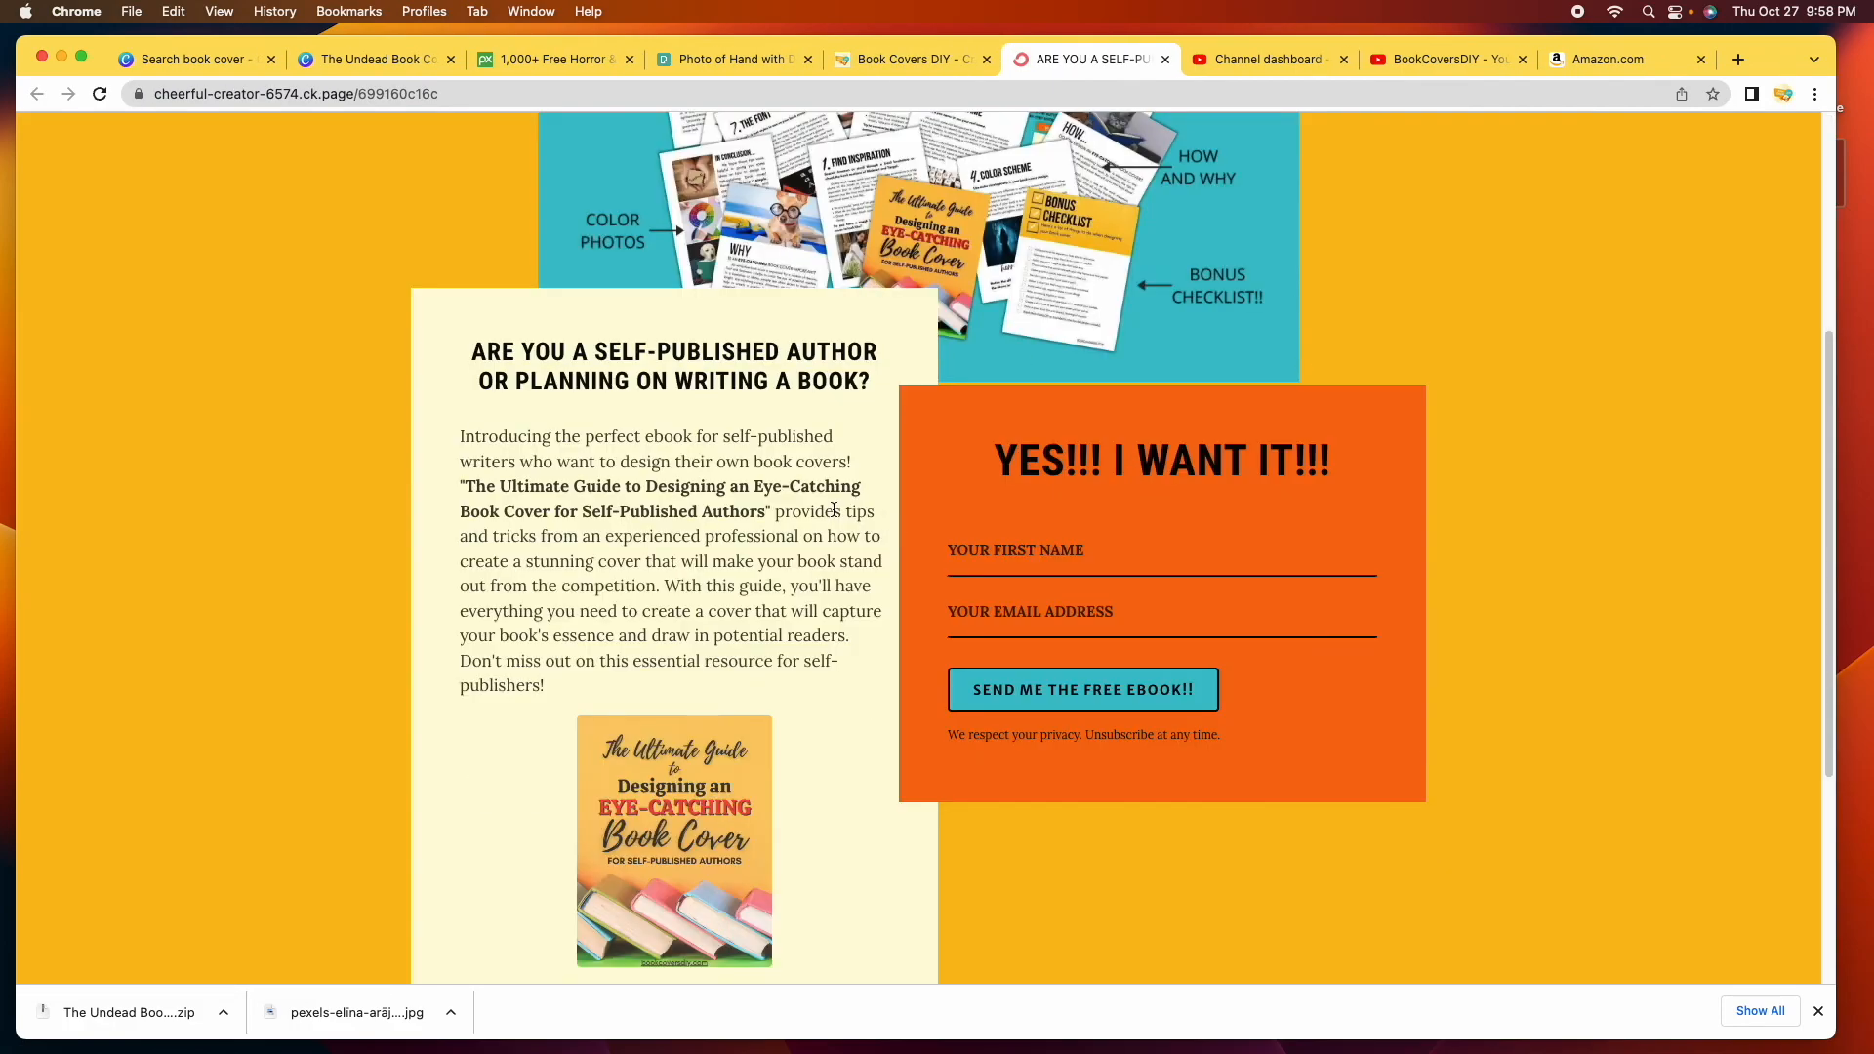
{"action": "scroll", "coordinate": [1620, 645], "scroll_direction": "up", "scroll_amount": 4}
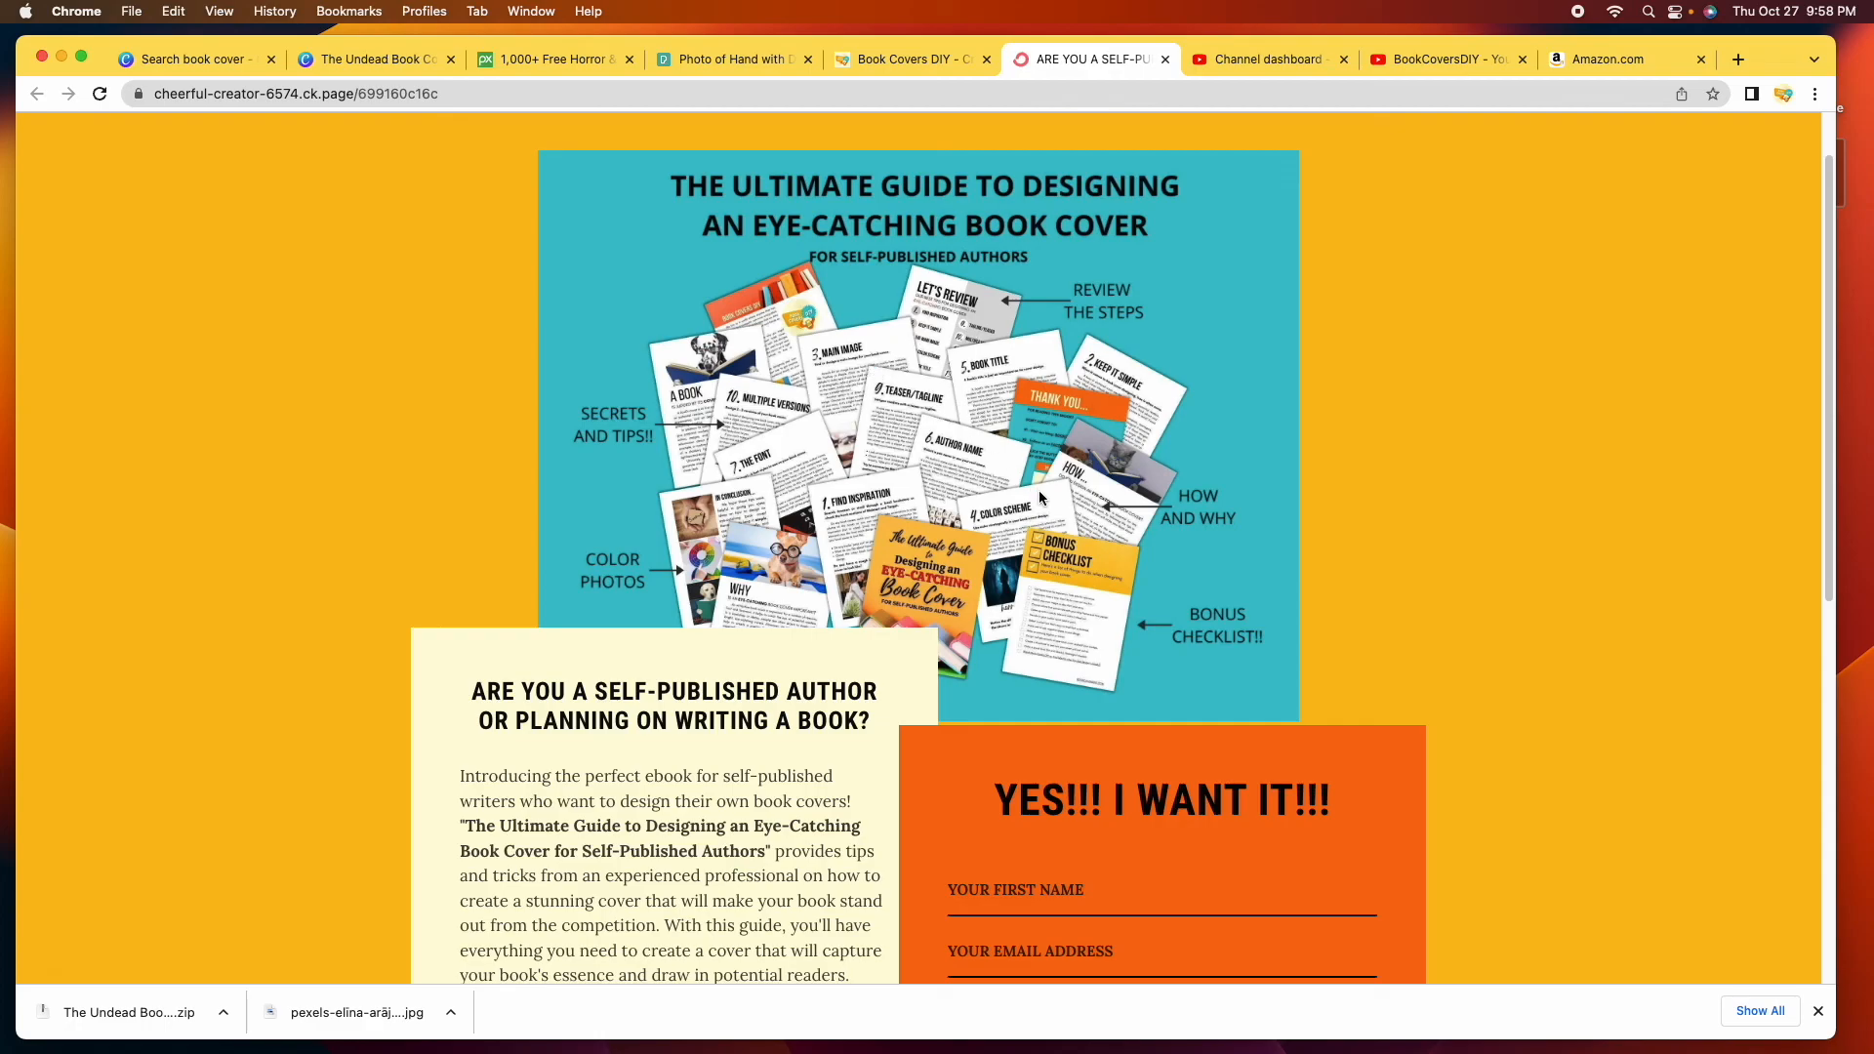
{"action": "left_click", "coordinate": [903, 60]}
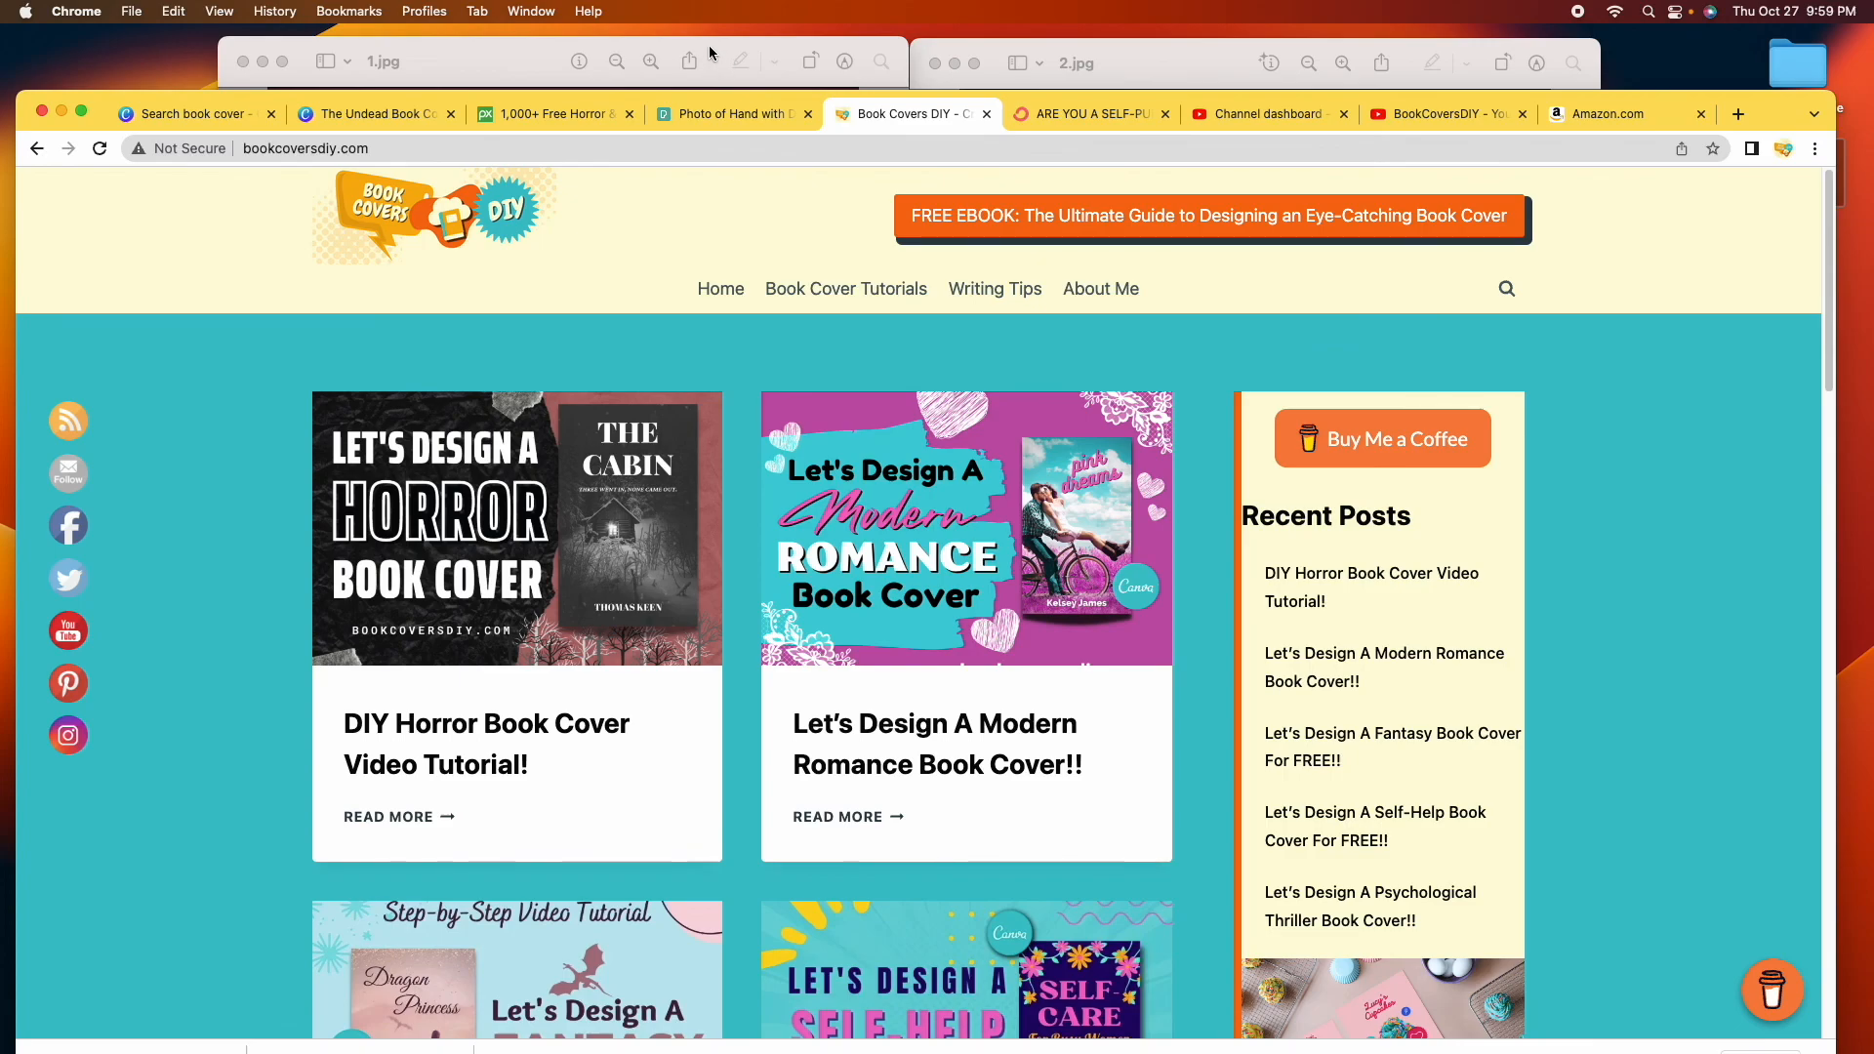
{"action": "left_click", "coordinate": [478, 57]}
{"action": "left_click", "coordinate": [1201, 77]}
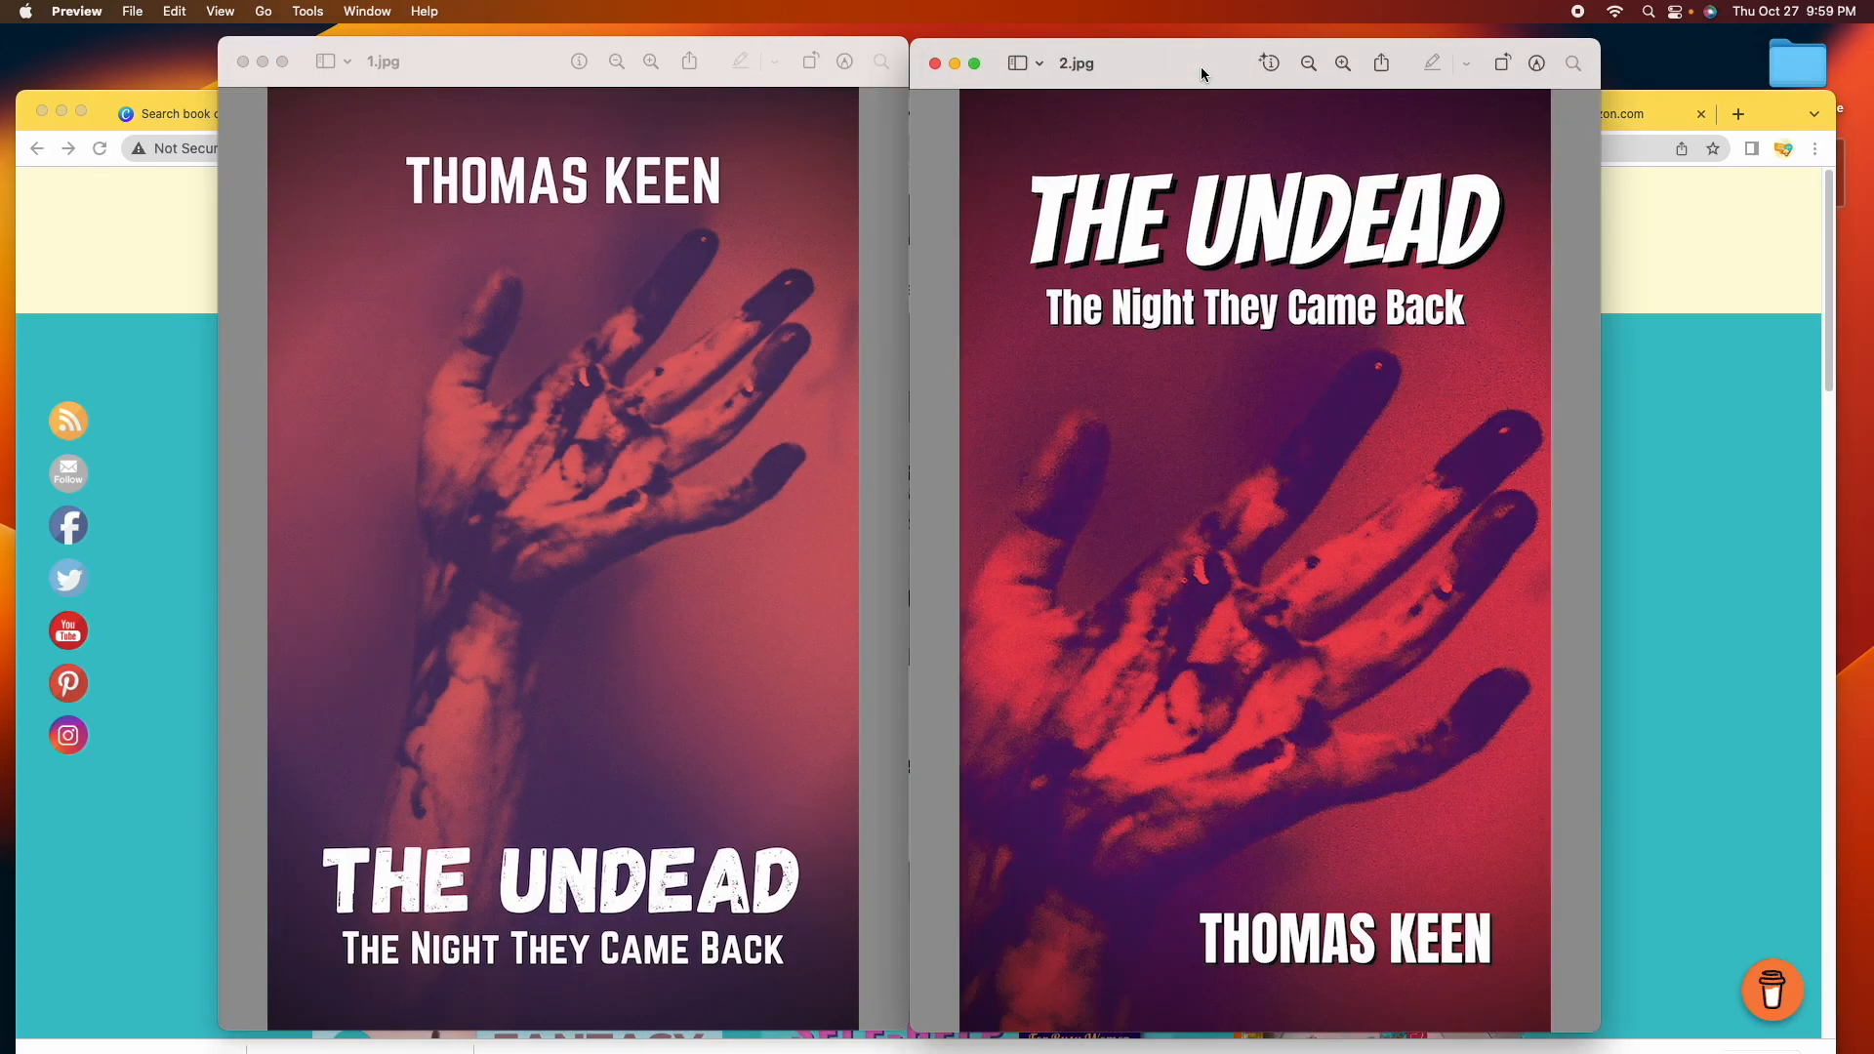